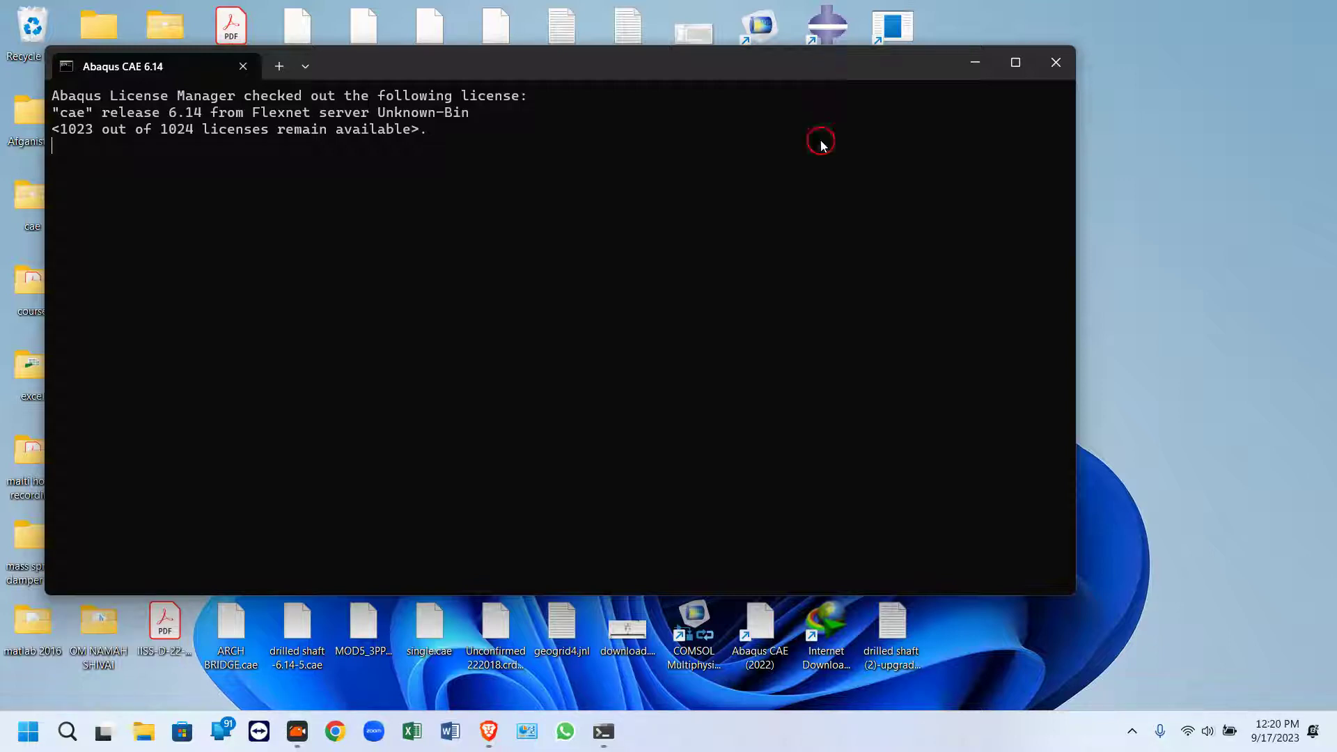
Save the model database as "circular cfst uni axi and bi axi"
left_click(973, 63)
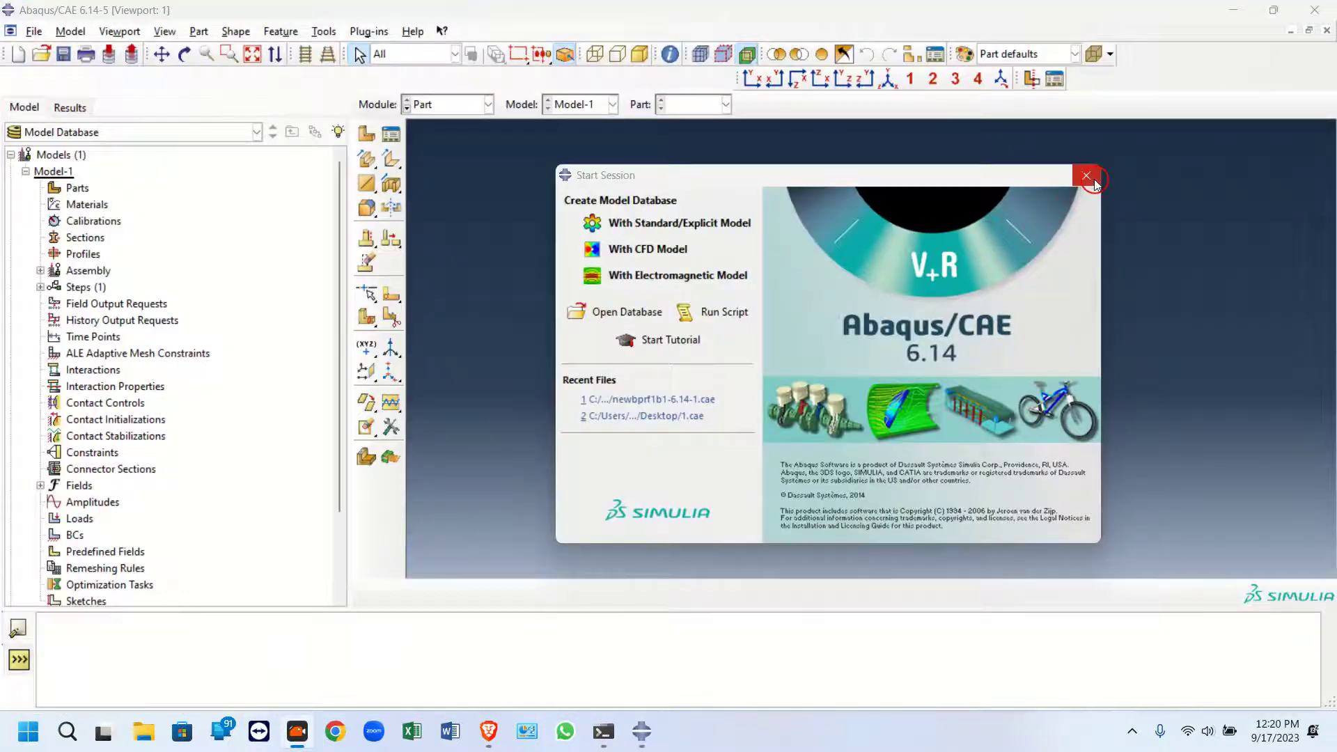
left_click(1093, 180)
left_click(64, 53)
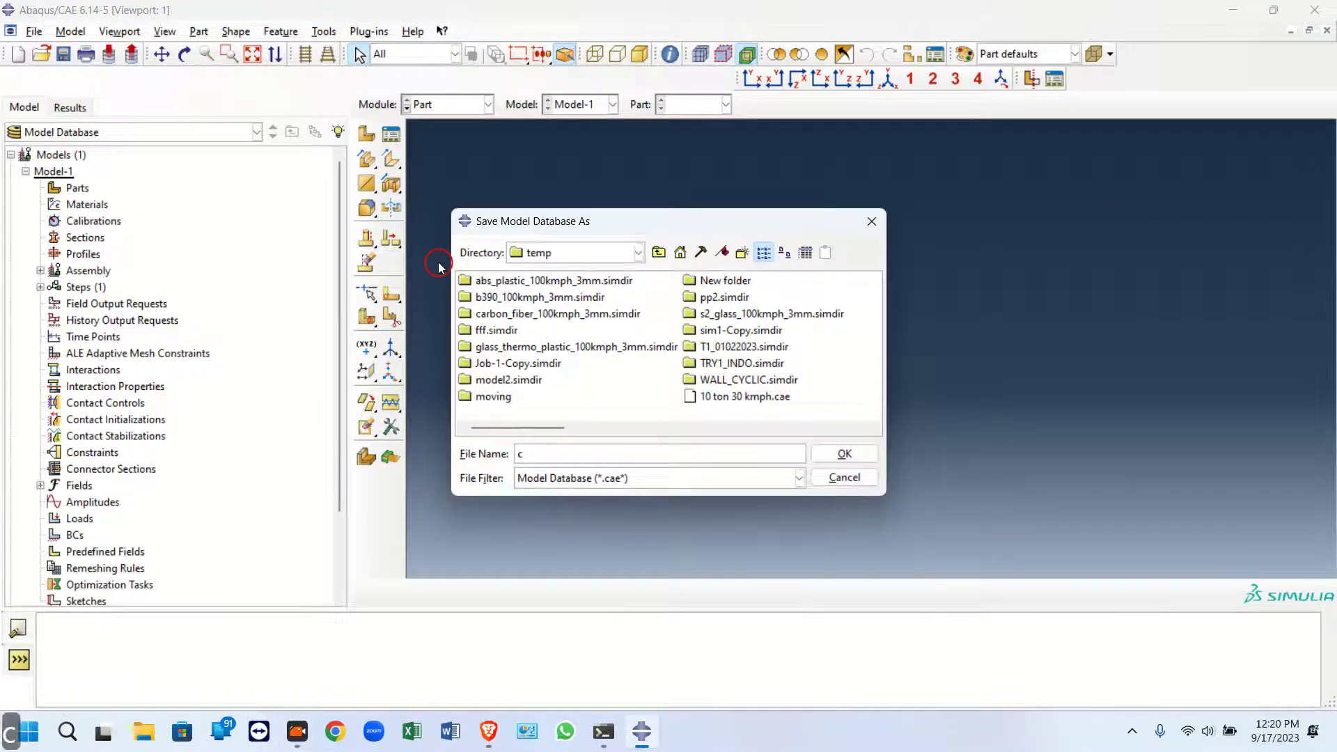
type("circula")
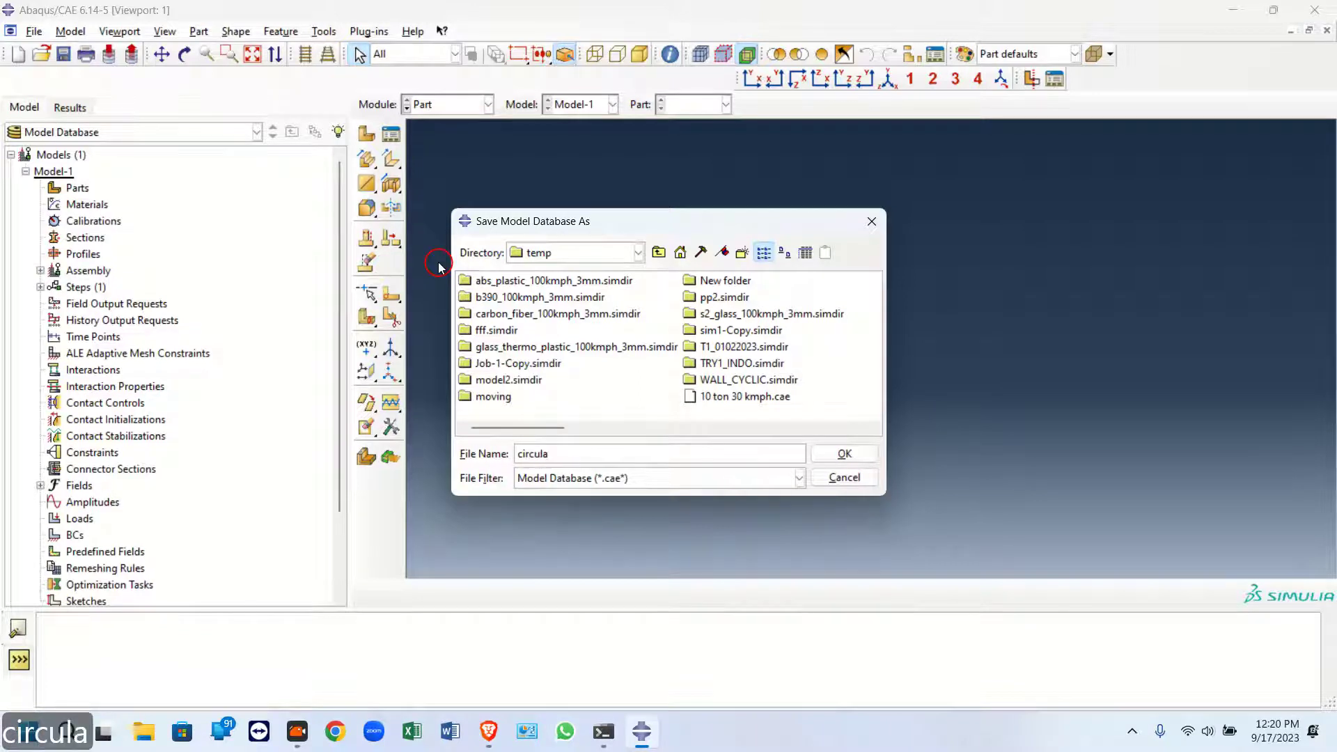
type("r cfst un")
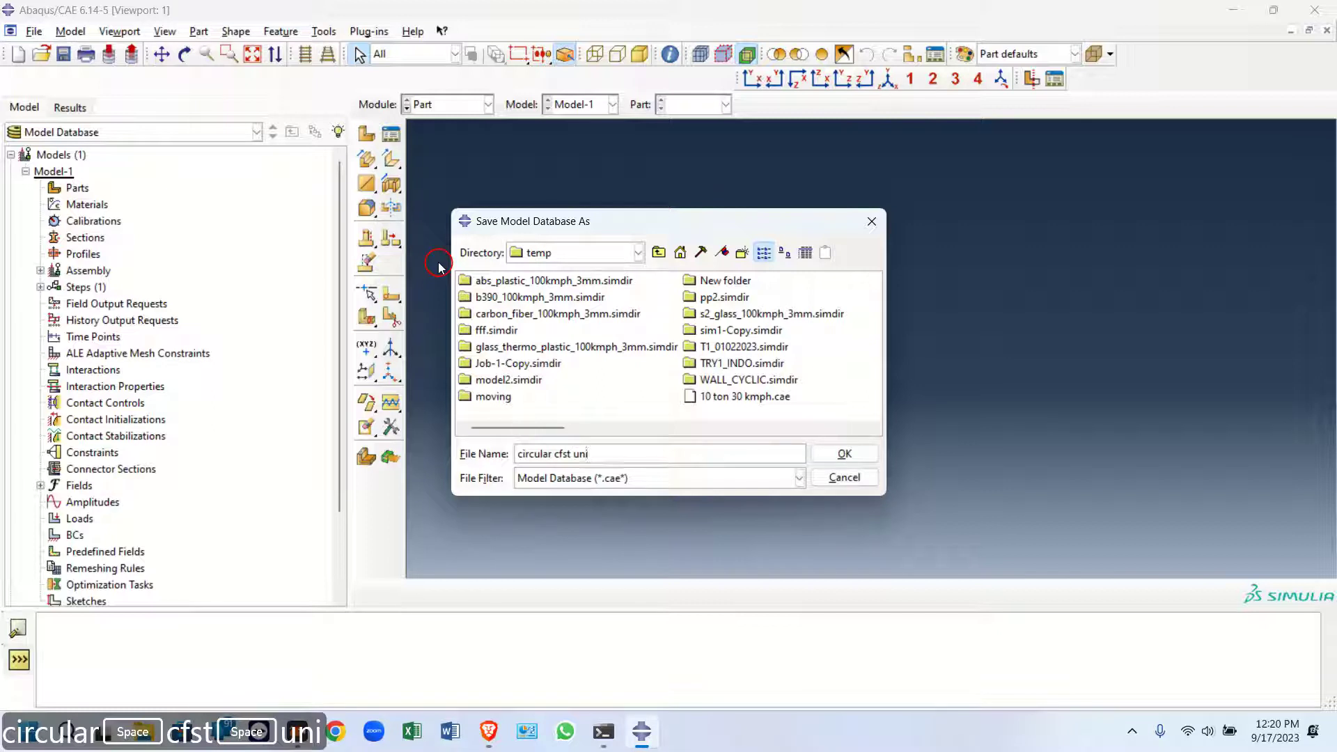
type("i a")
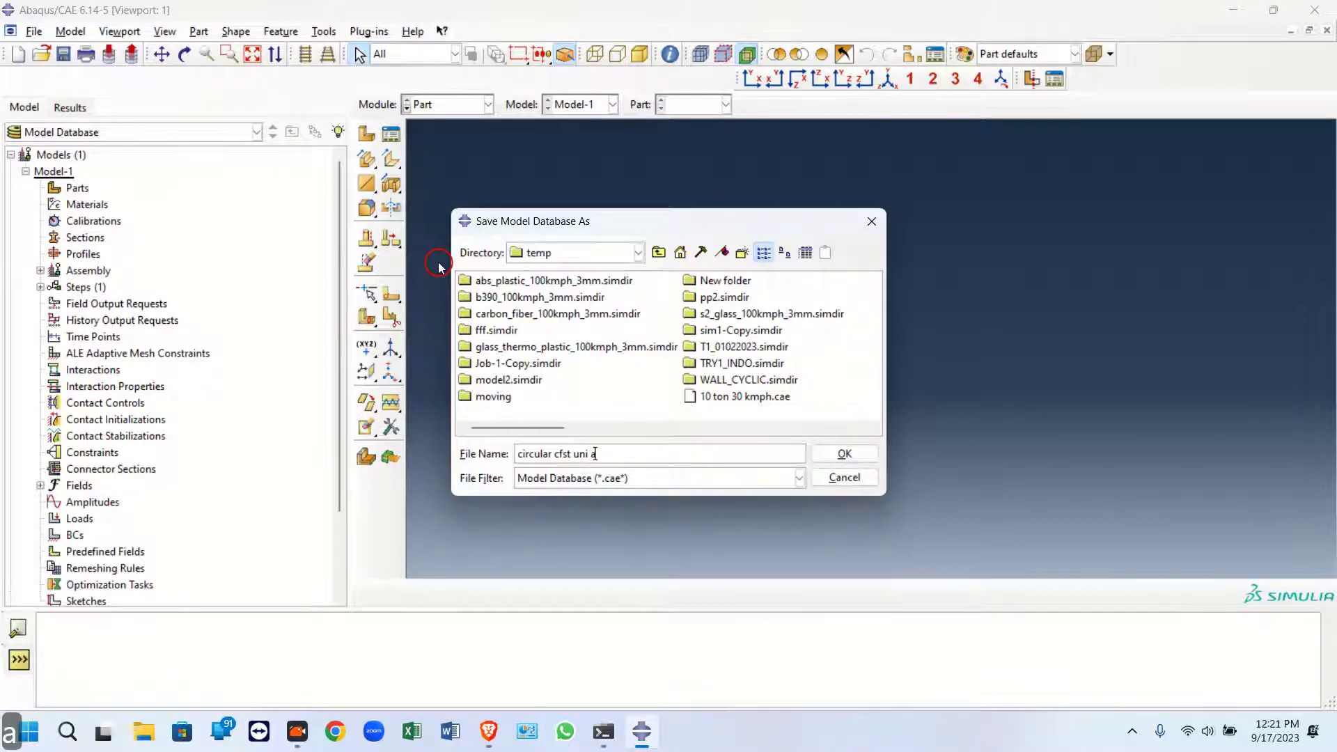
type("xi an")
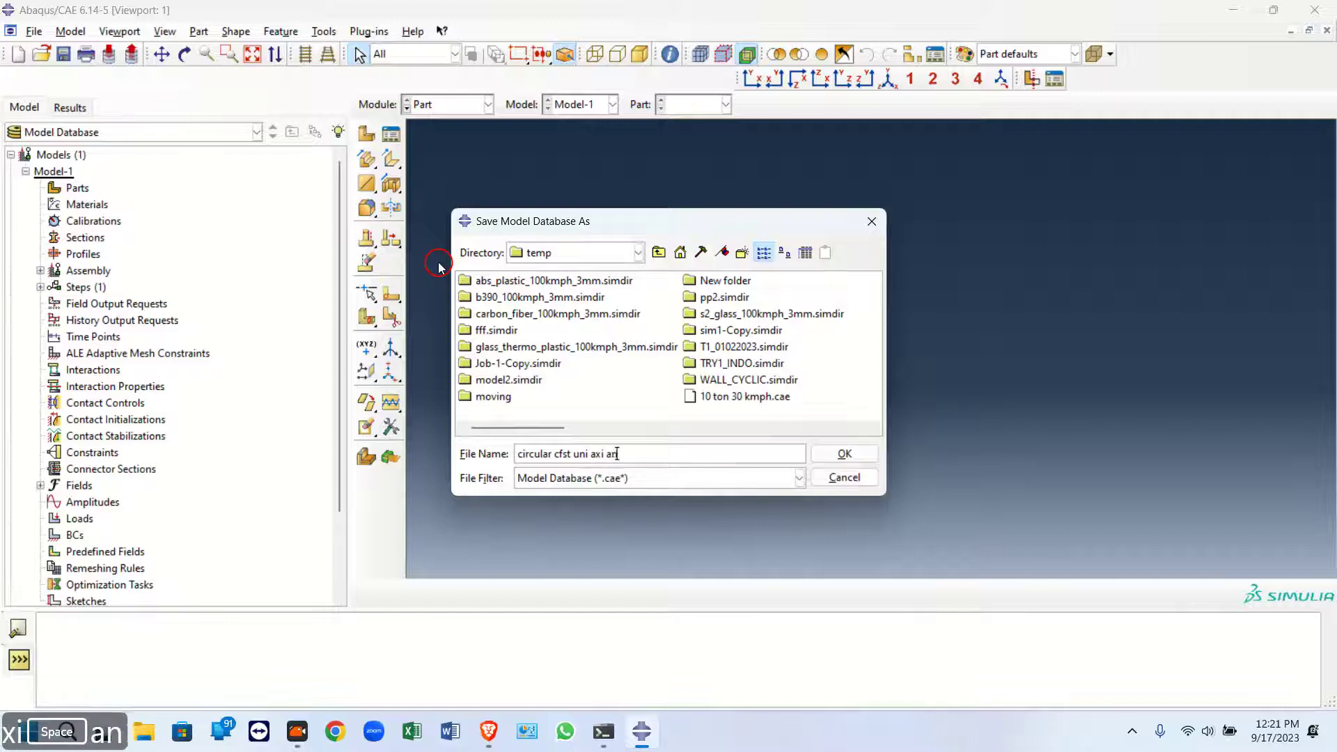
type("d bi axi")
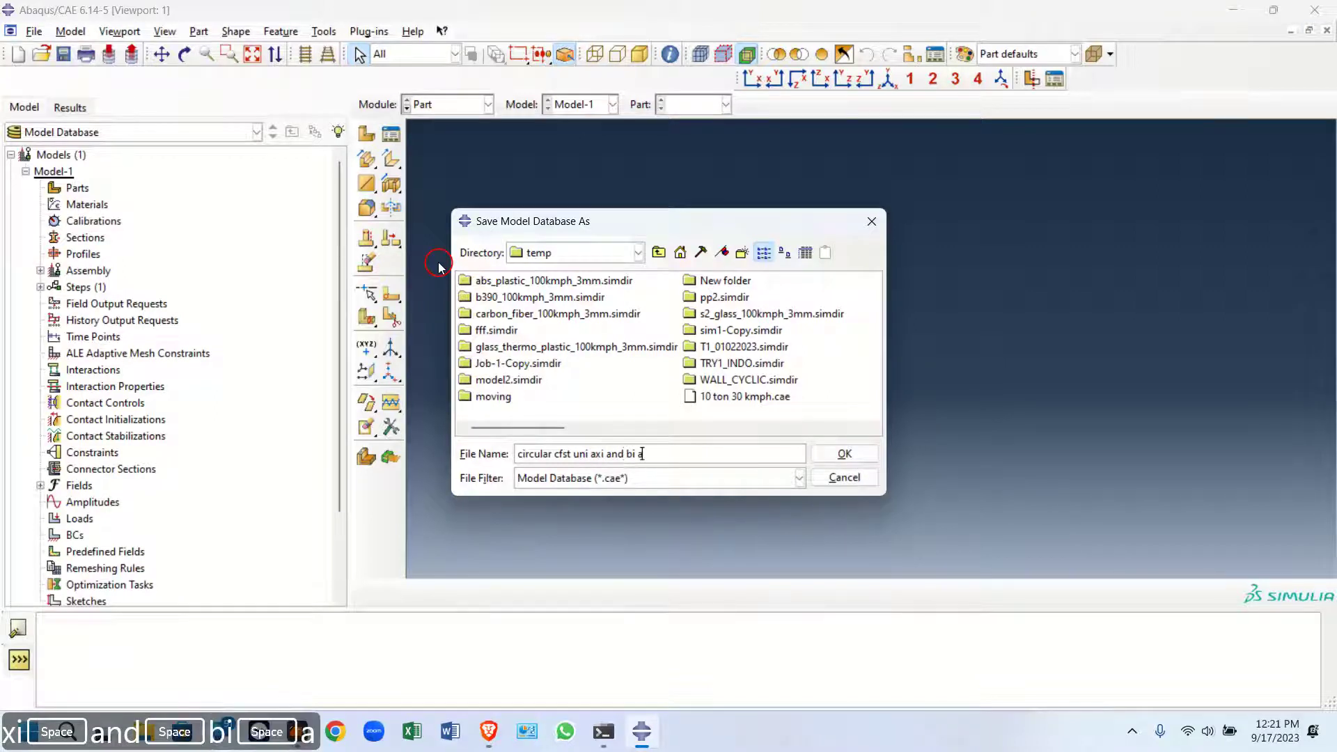
left_click(844, 454)
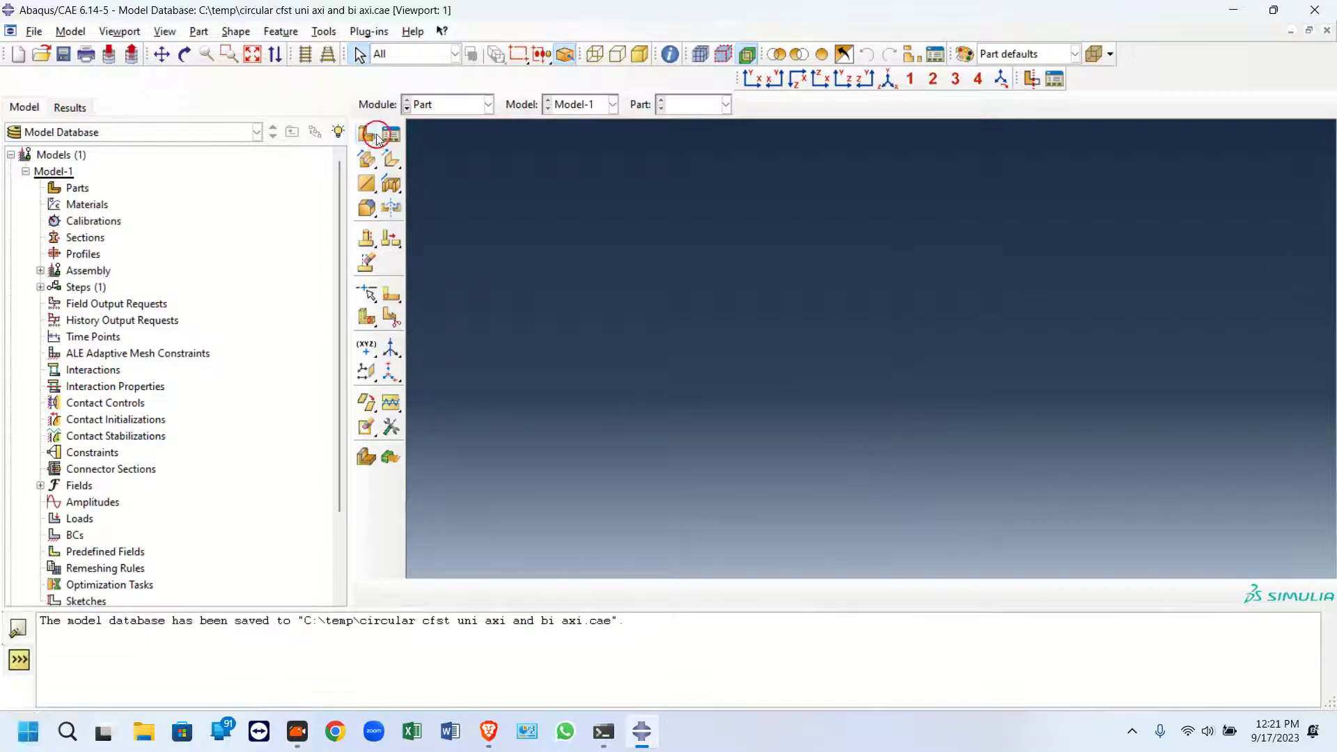
Start creating a new part and begin naming it cf
left_click(366, 133)
double_click(107, 118)
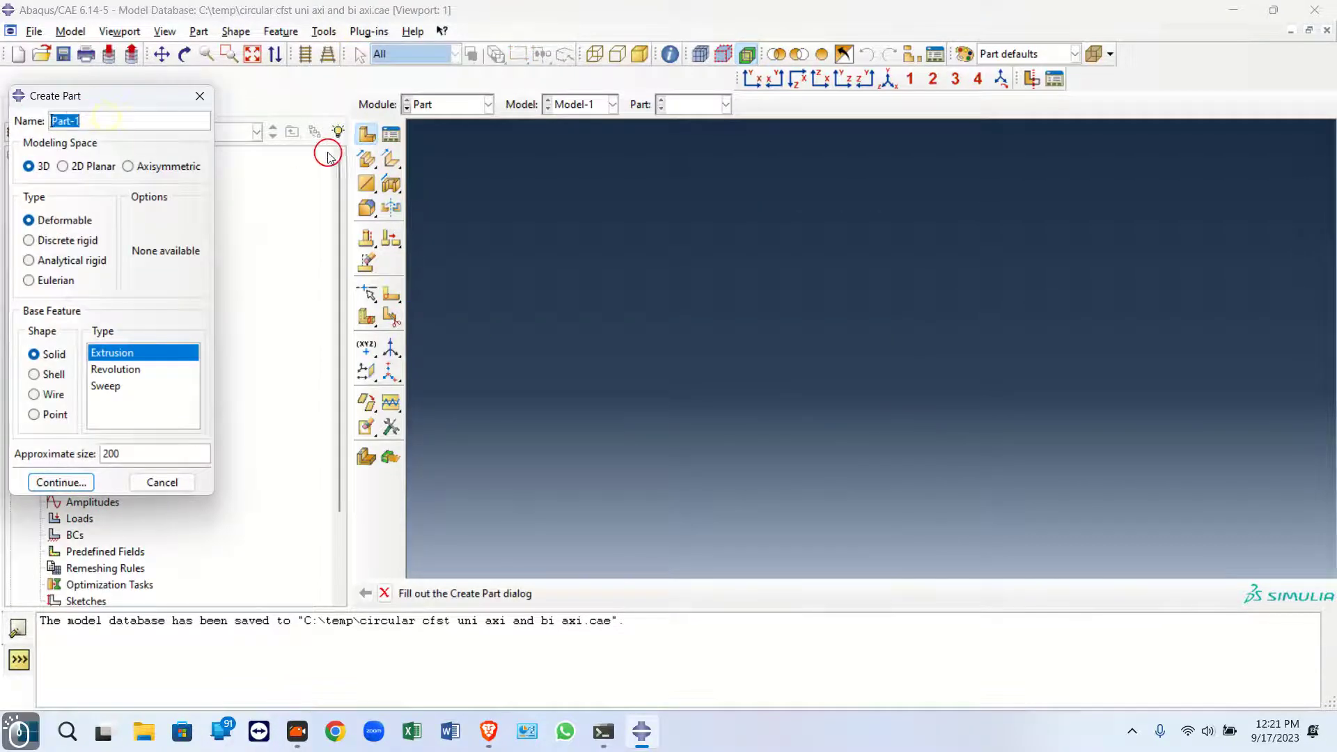
type("cfst")
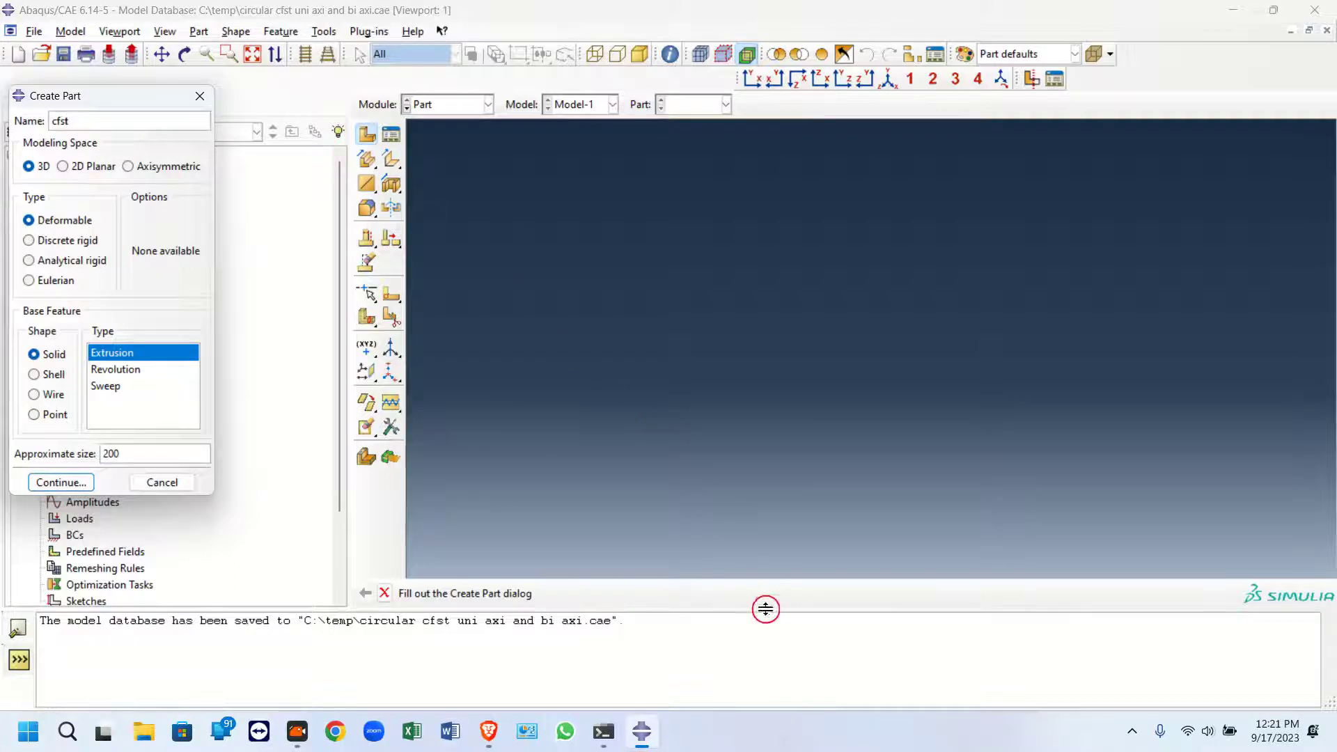
left_click(919, 693)
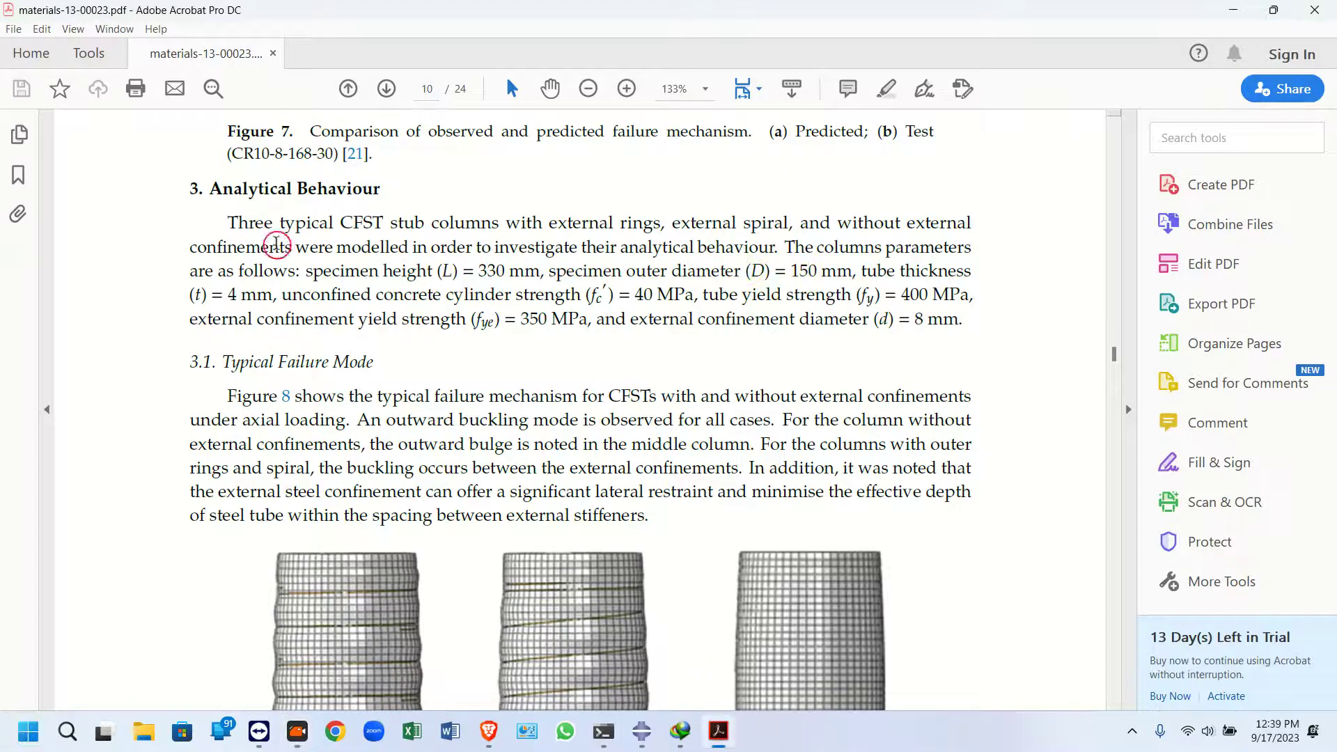
Read the paper's column parameters: height, outer diameter, tube thickness and material strengths
left_click_drag(381, 270, 539, 272)
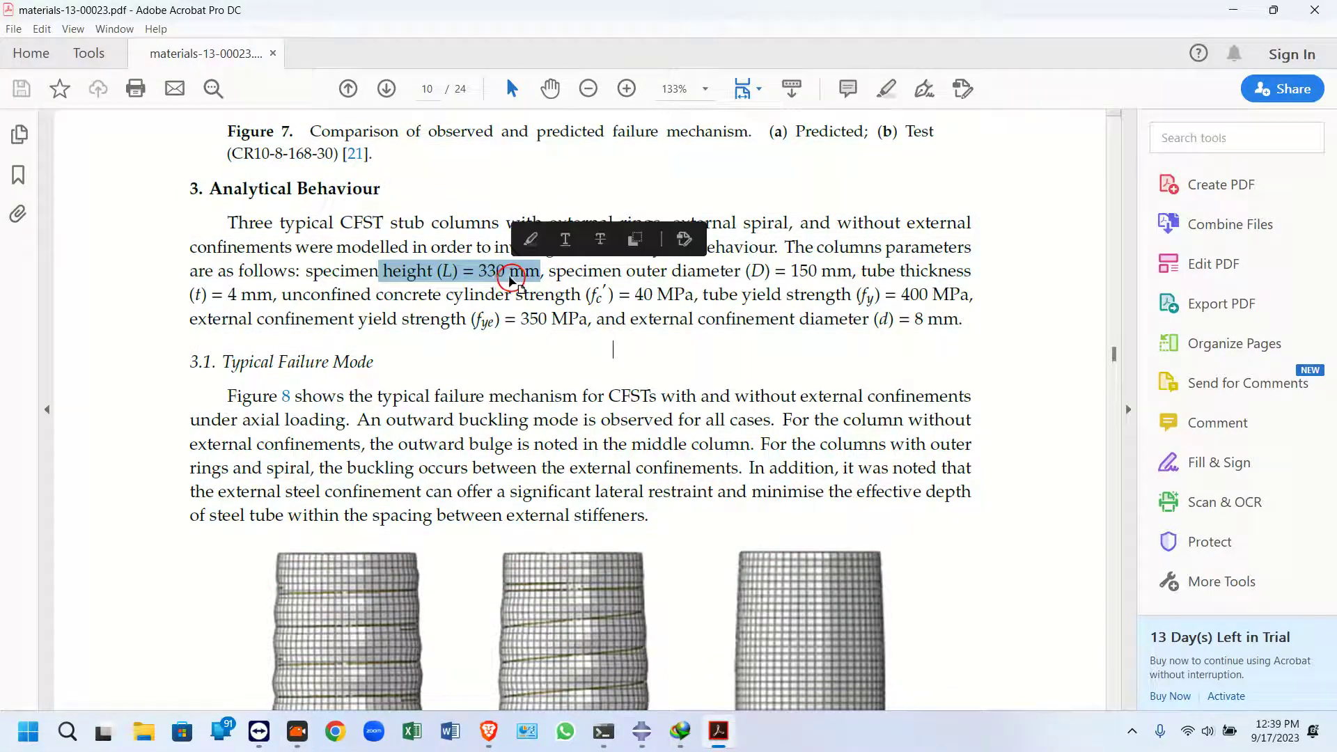
left_click(614, 277)
double_click(705, 273)
left_click_drag(704, 275, 835, 274)
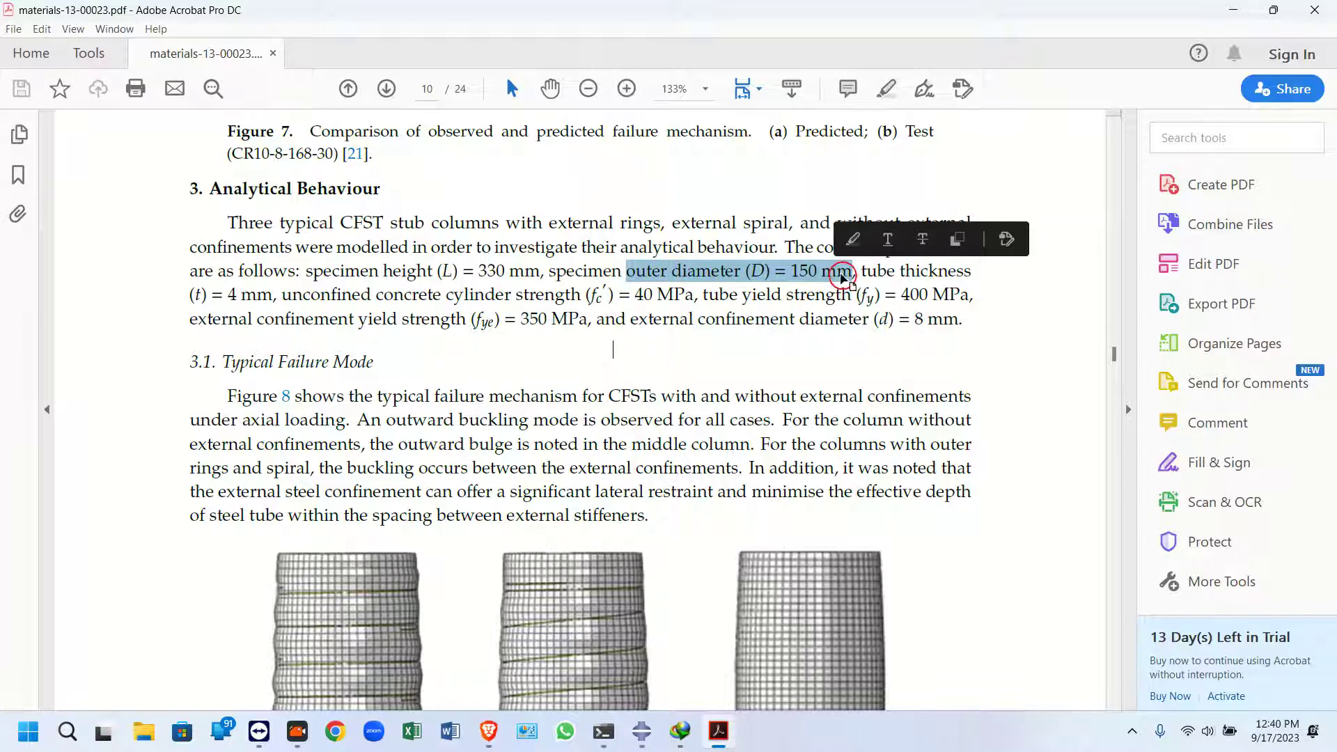
left_click_drag(226, 298, 241, 296)
left_click(268, 298)
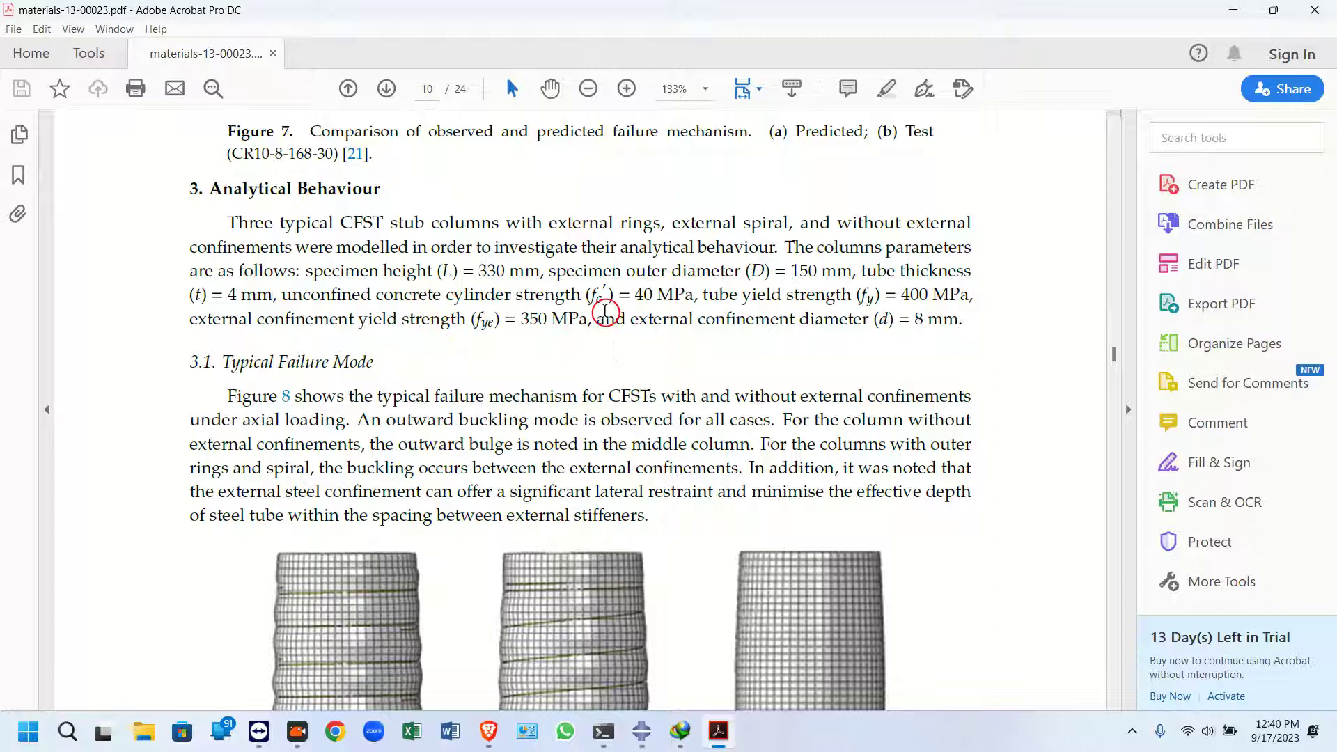
left_click_drag(673, 296, 635, 297)
left_click(770, 328)
key("ctrl+a")
scroll(800, 436, "down", 5)
left_click(963, 448)
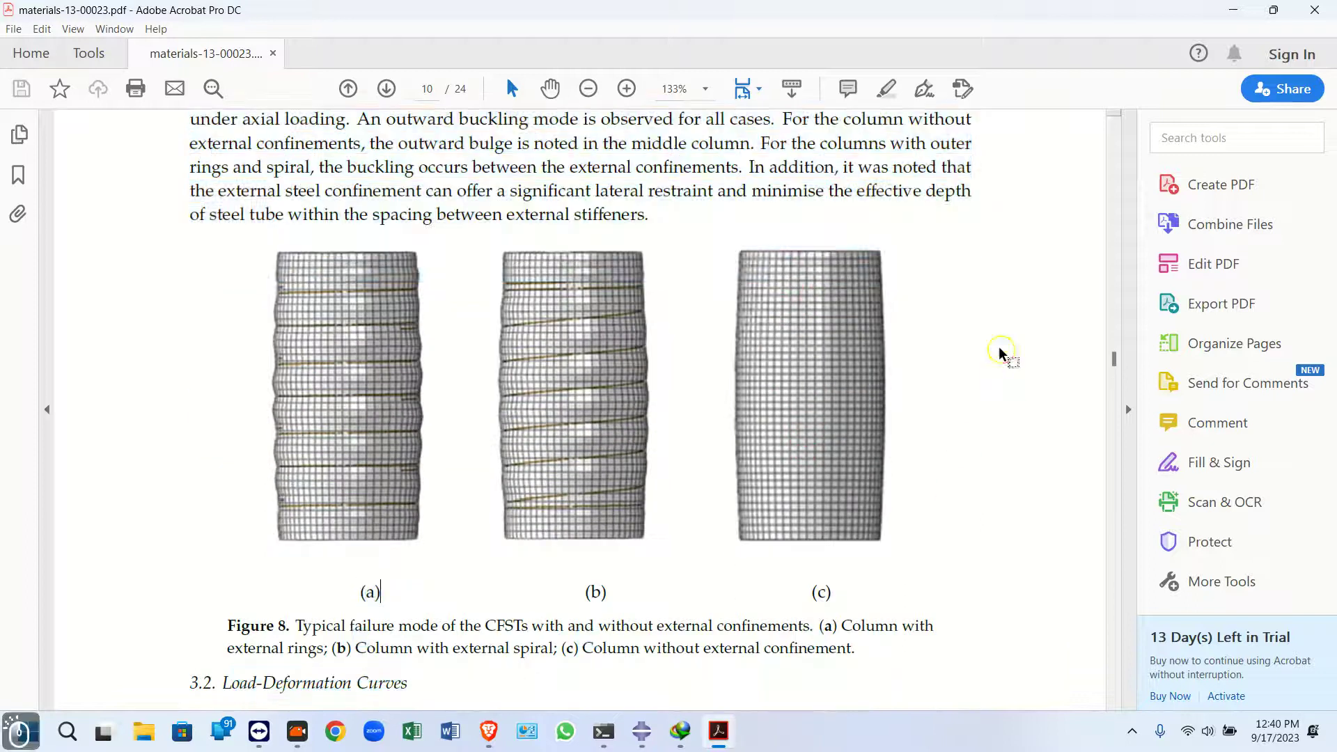
scroll(820, 469, "up", 8)
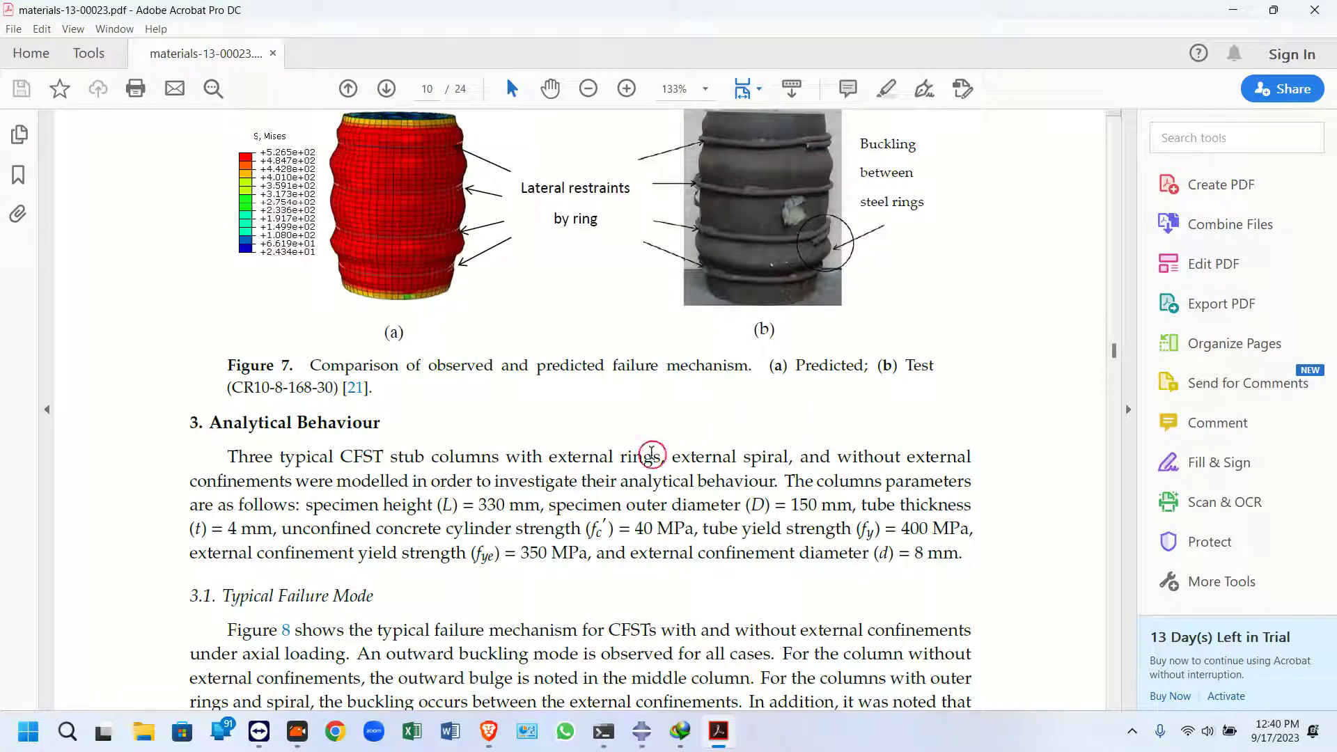
Name the part cfst steel tube as a 3D deformable solid extrusion and continue to sketching
mouse_move(642, 737)
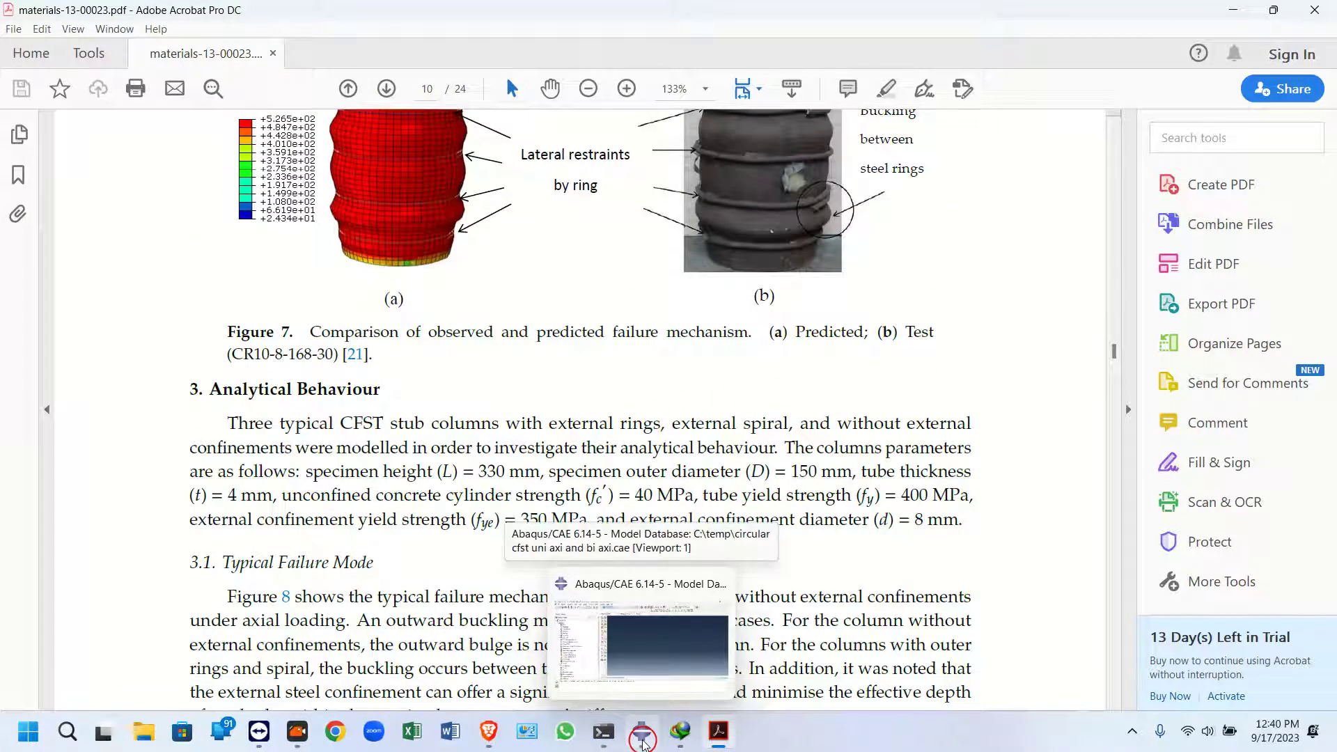
left_click(642, 740)
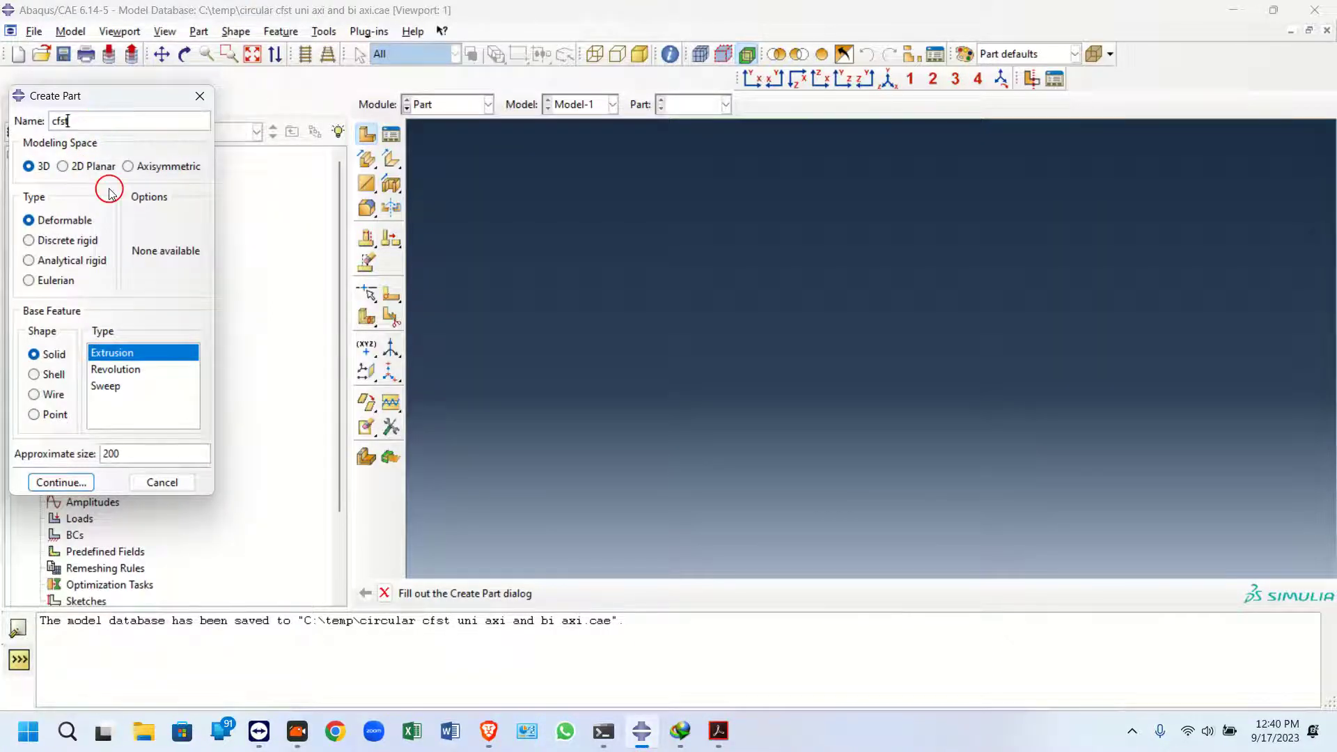
type("steel")
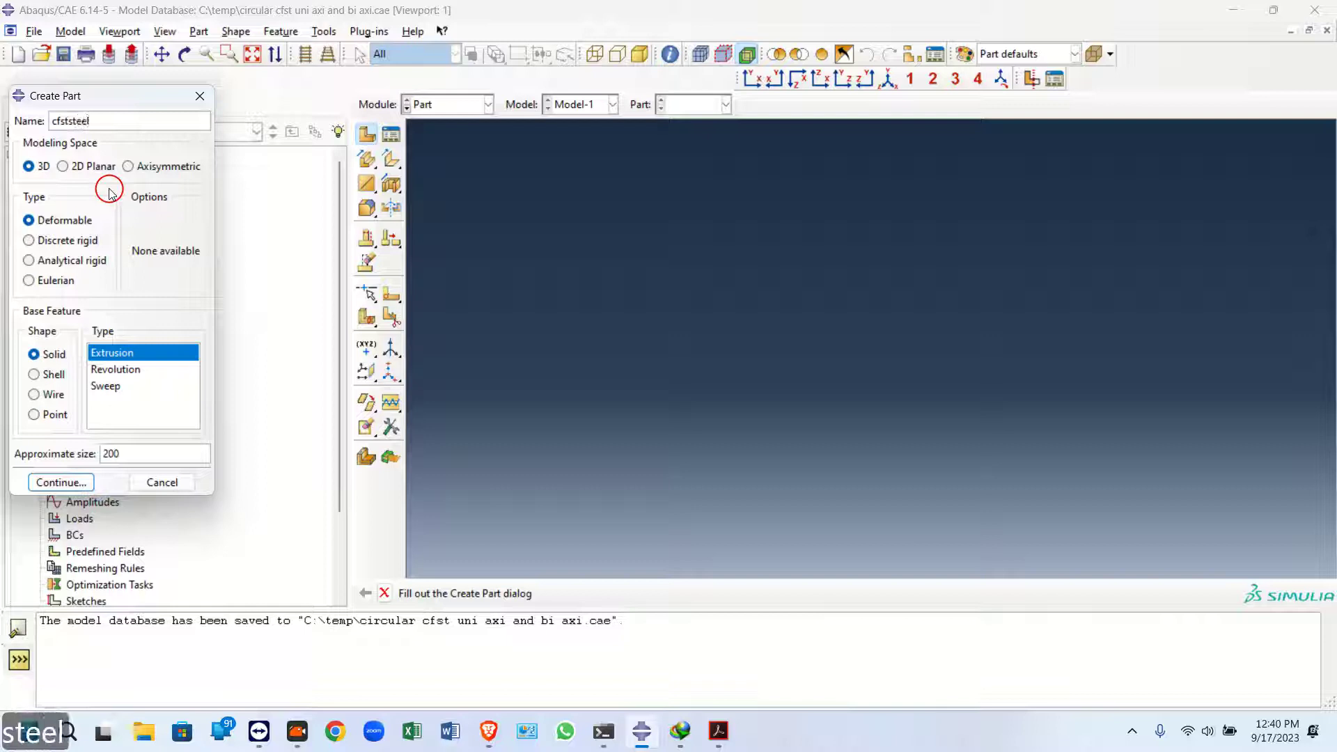
key("BackSpace")
key("BackSpace")
key("BackSpace")
key("BackSpace")
key("BackSpace")
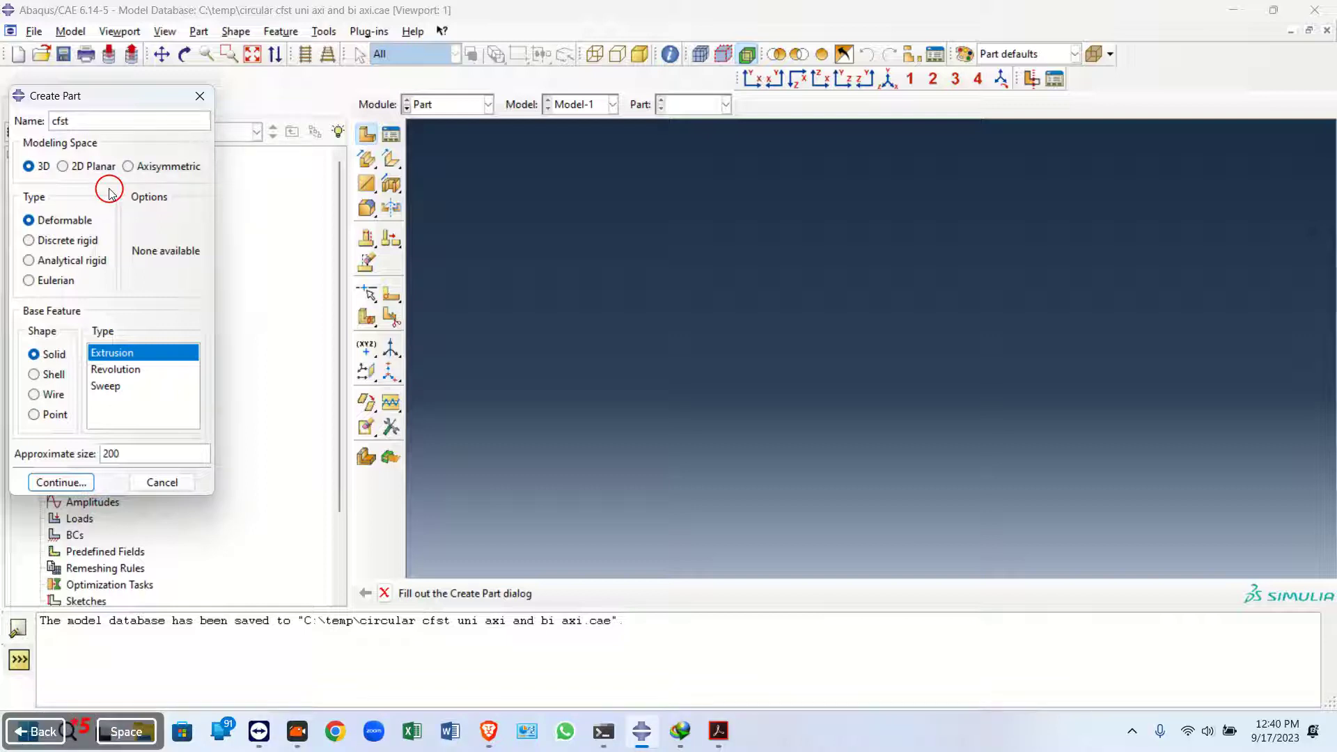
type("steel tube")
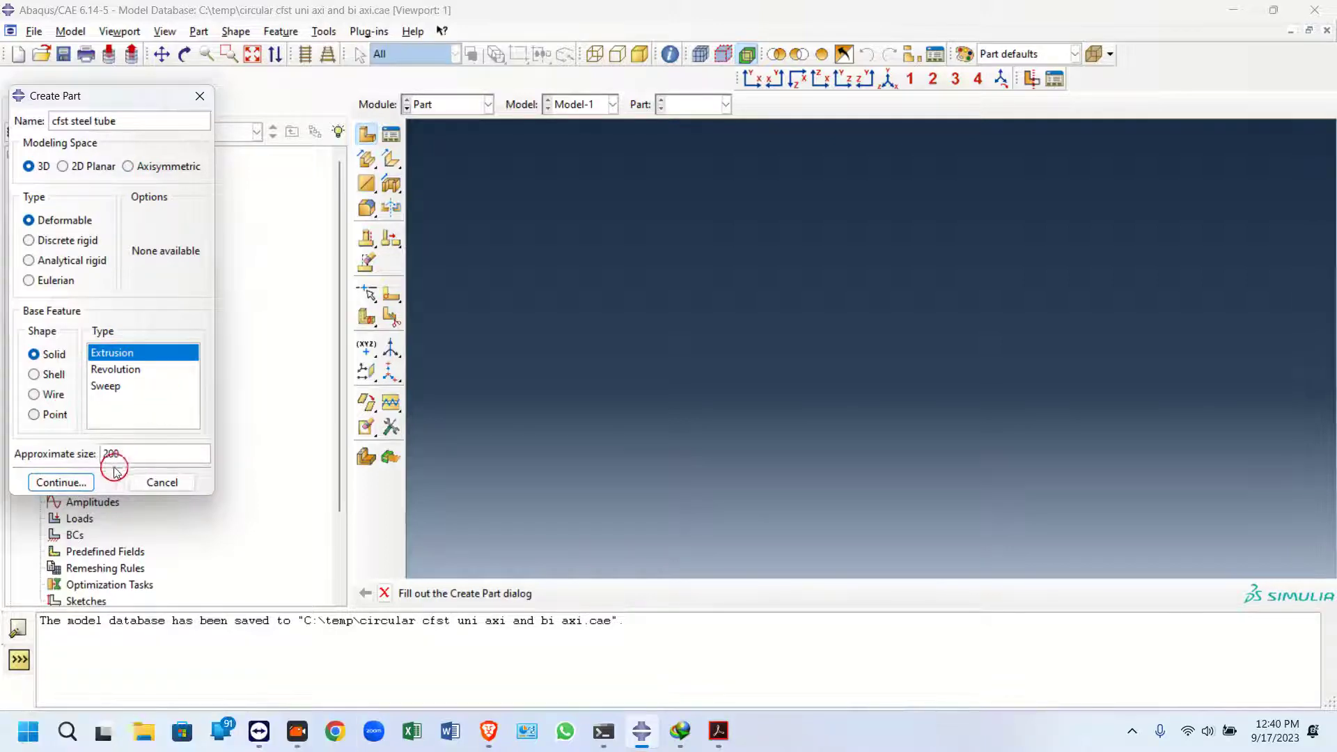
left_click(61, 480)
Sketch a circle centred at the origin with a radius of about 22.5
left_click(365, 160)
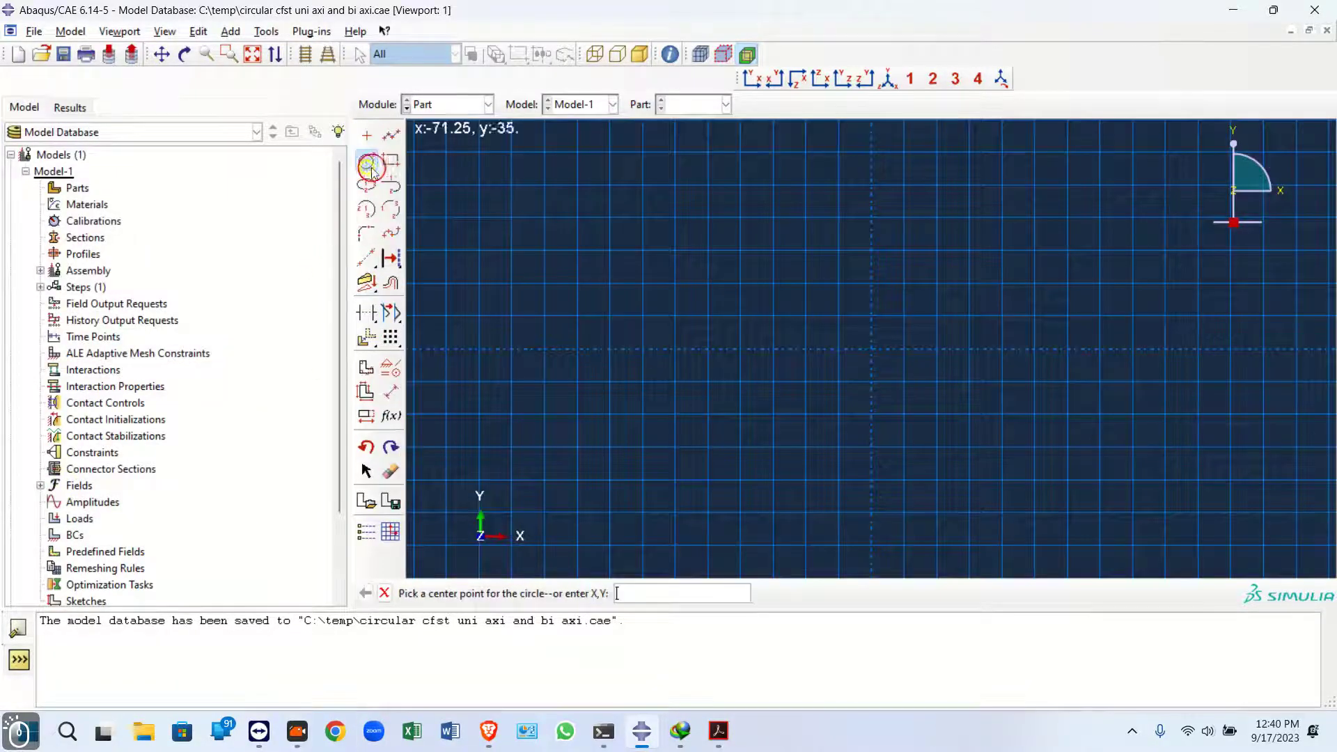
left_click(871, 349)
left_click(724, 348)
Dimension the circle's radius and set it to 75
left_click(394, 400)
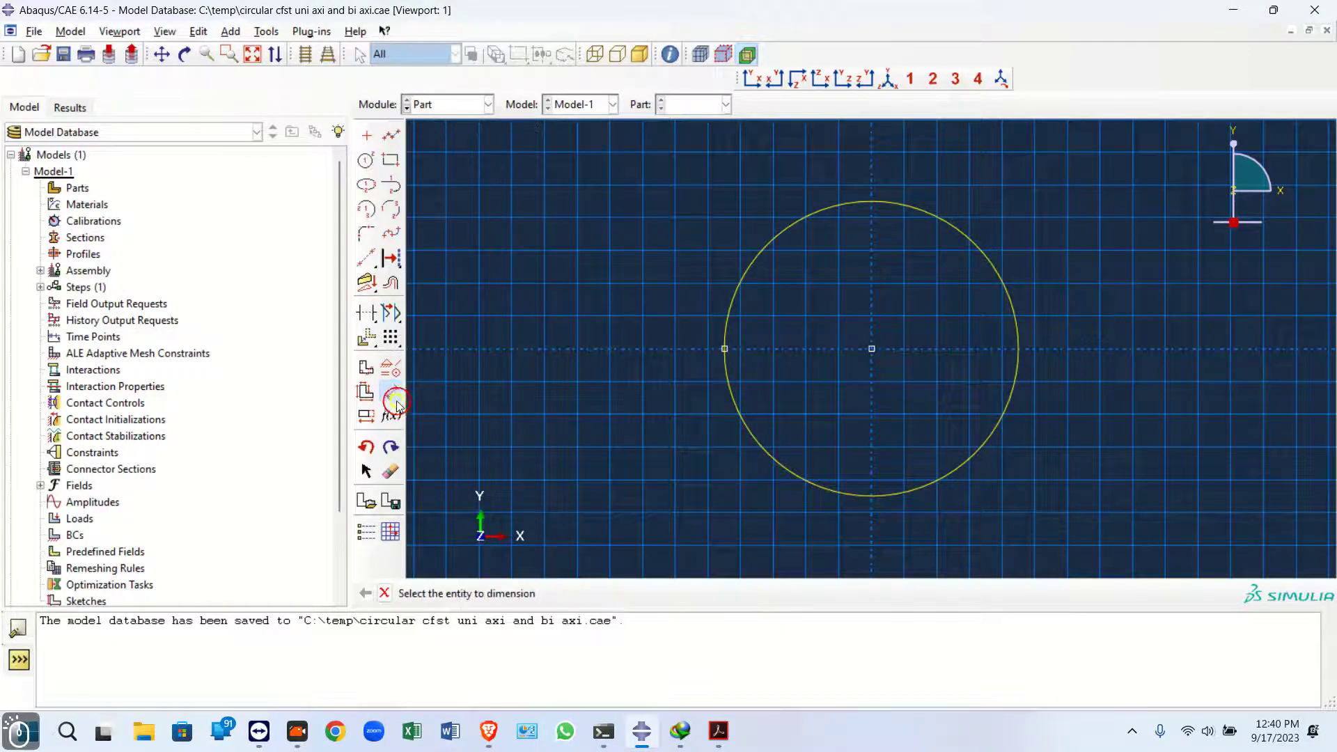
left_click(724, 428)
left_click(667, 436)
left_click(719, 733)
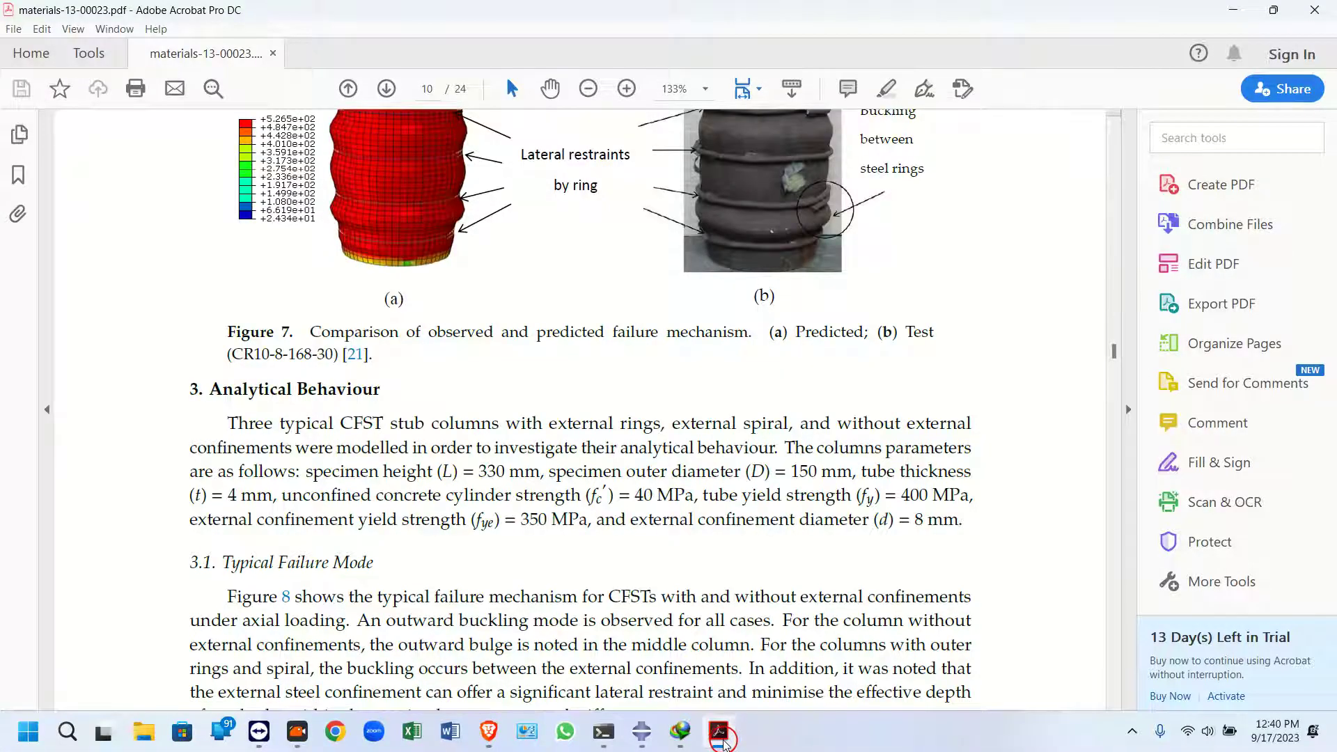
left_click(721, 734)
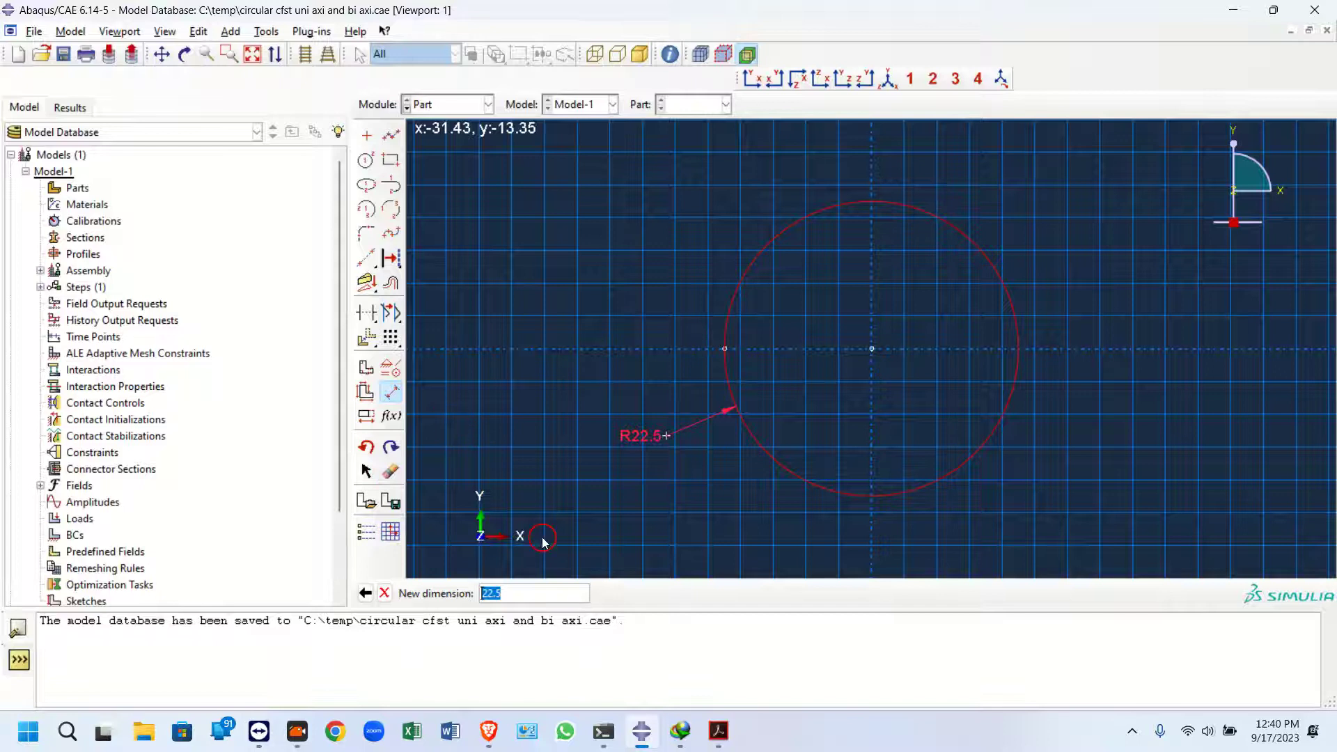
type("75")
key("Return")
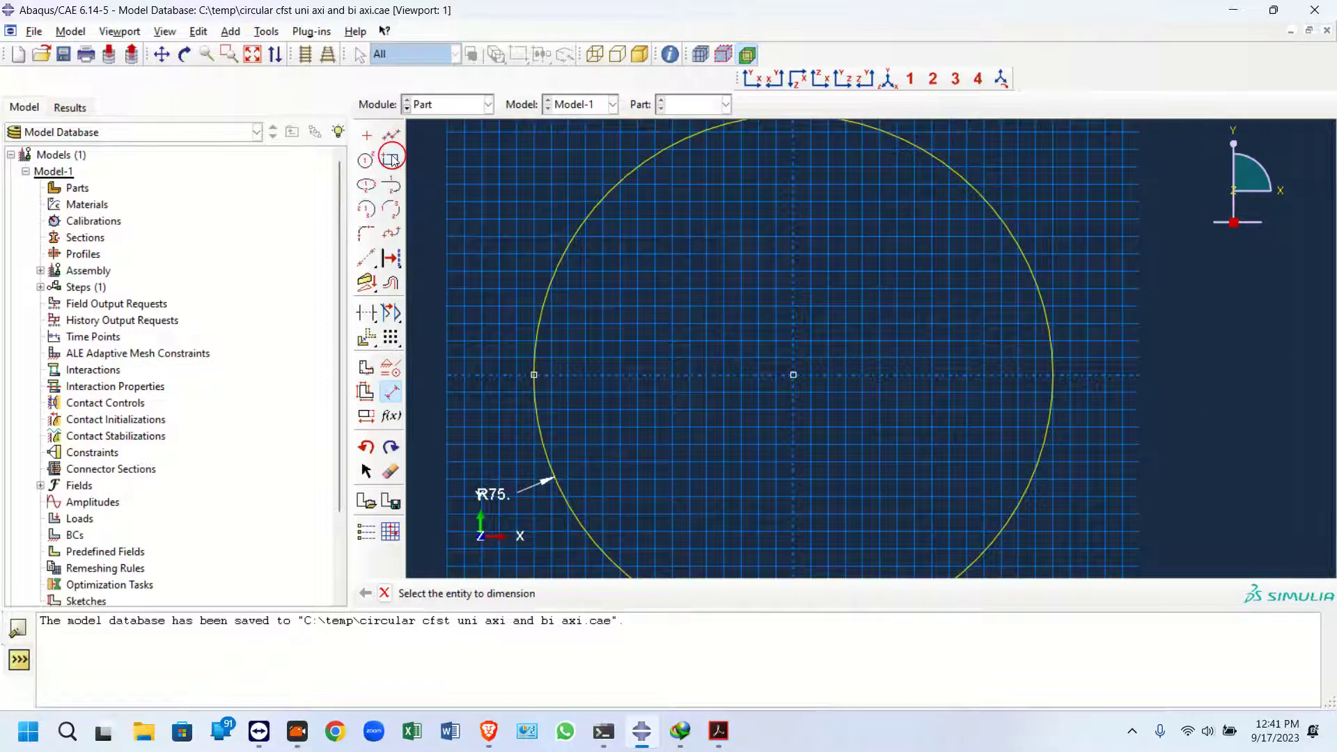
Sketch a second concentric circle inside the first with a radius of about 57.5
left_click(366, 160)
left_click(798, 383)
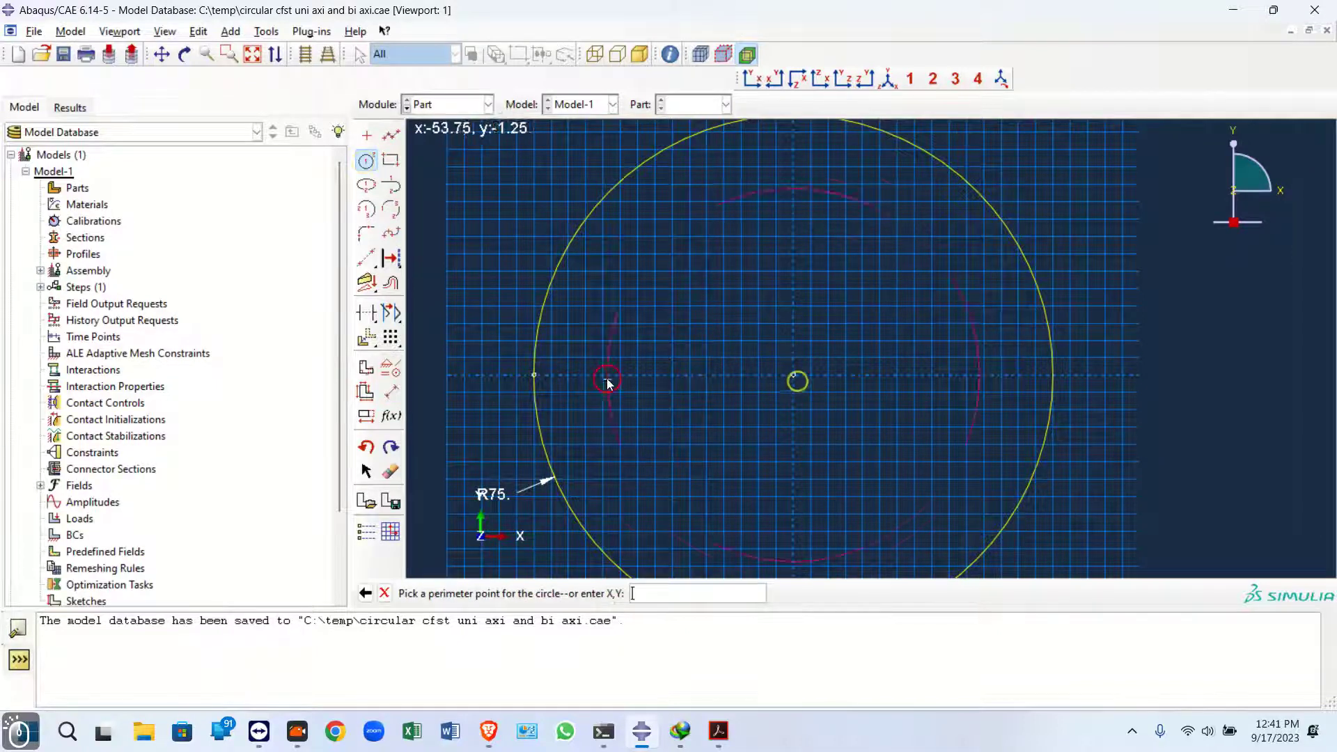
left_click(593, 377)
left_click(640, 732)
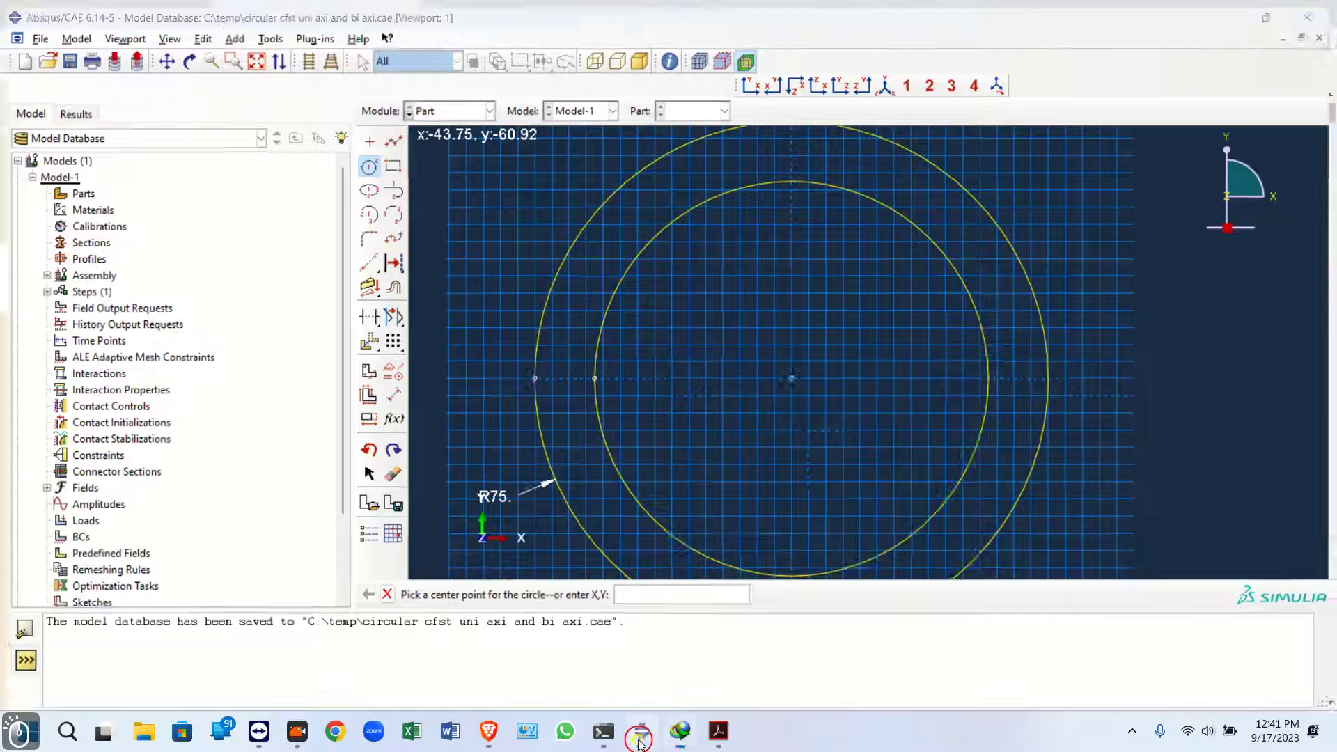
left_click(718, 731)
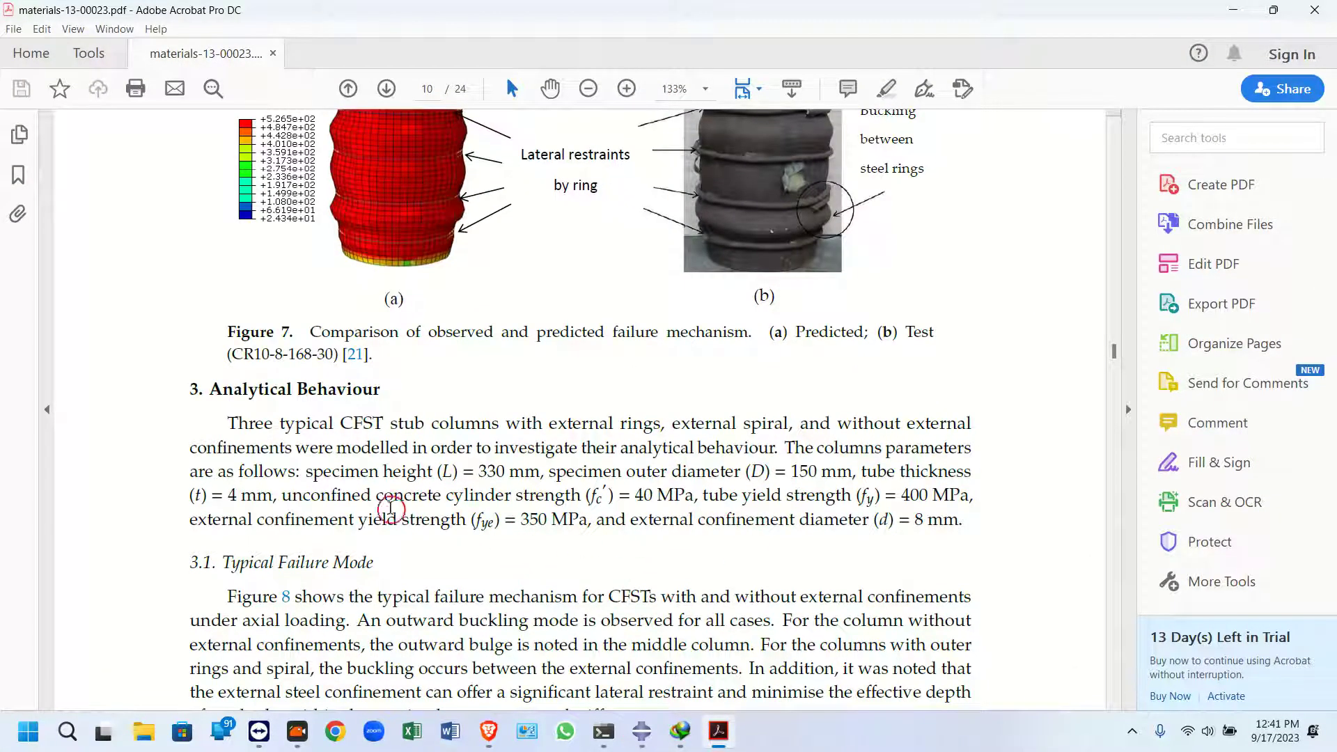
left_click(725, 735)
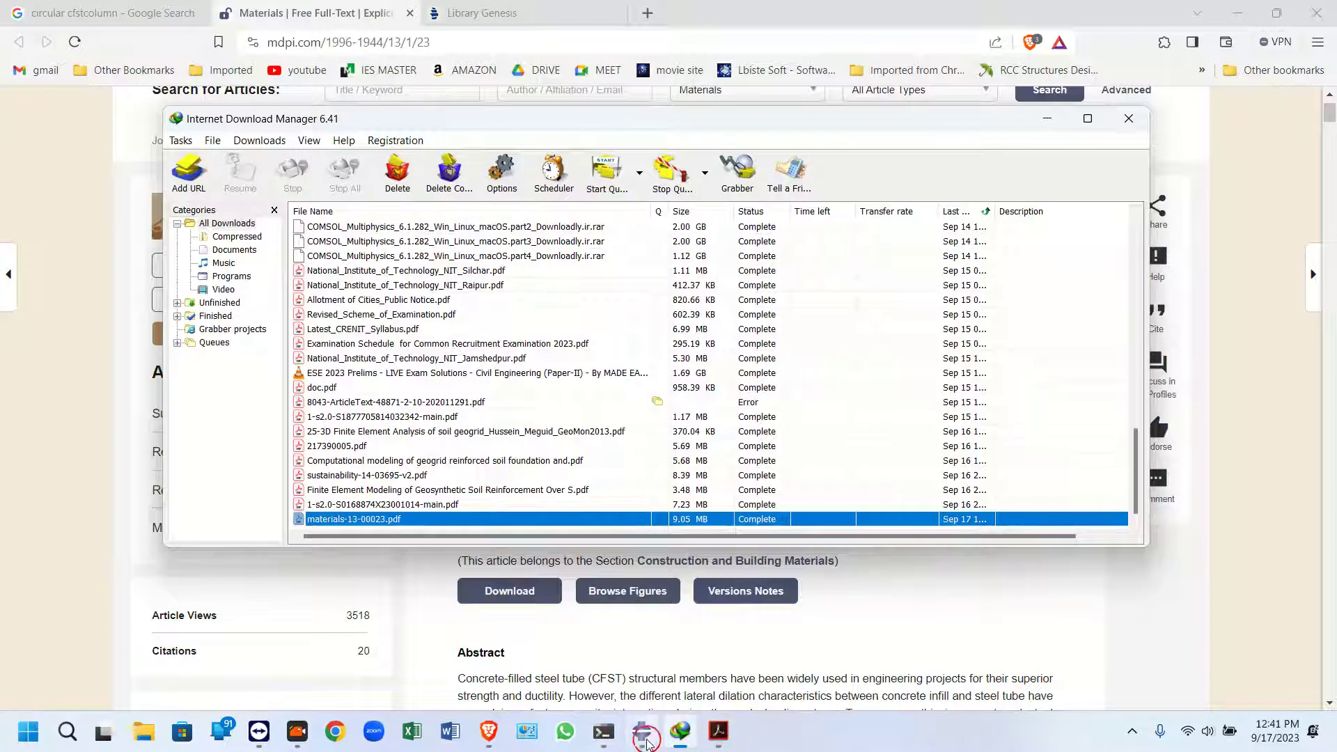
left_click(643, 734)
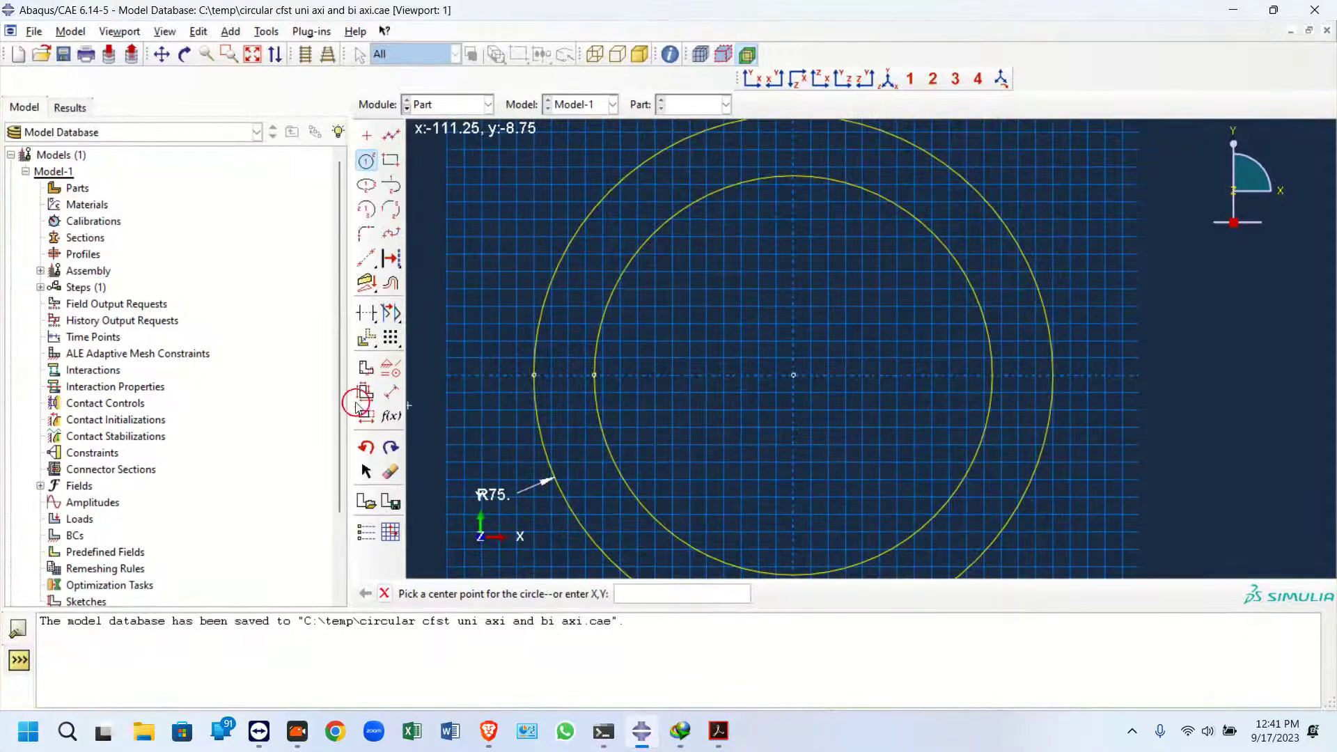
Dimension the inner circle's radius and set it to 71
left_click(372, 419)
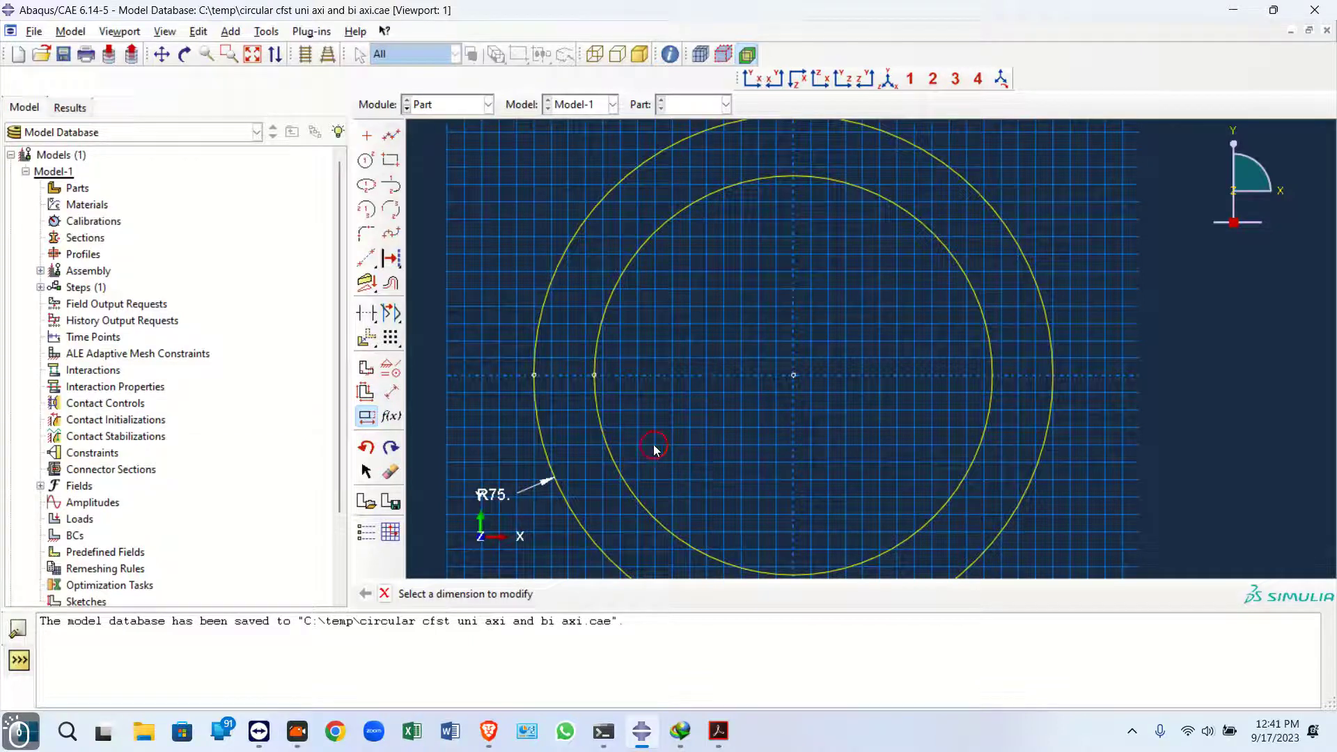
left_click(391, 392)
left_click(590, 416)
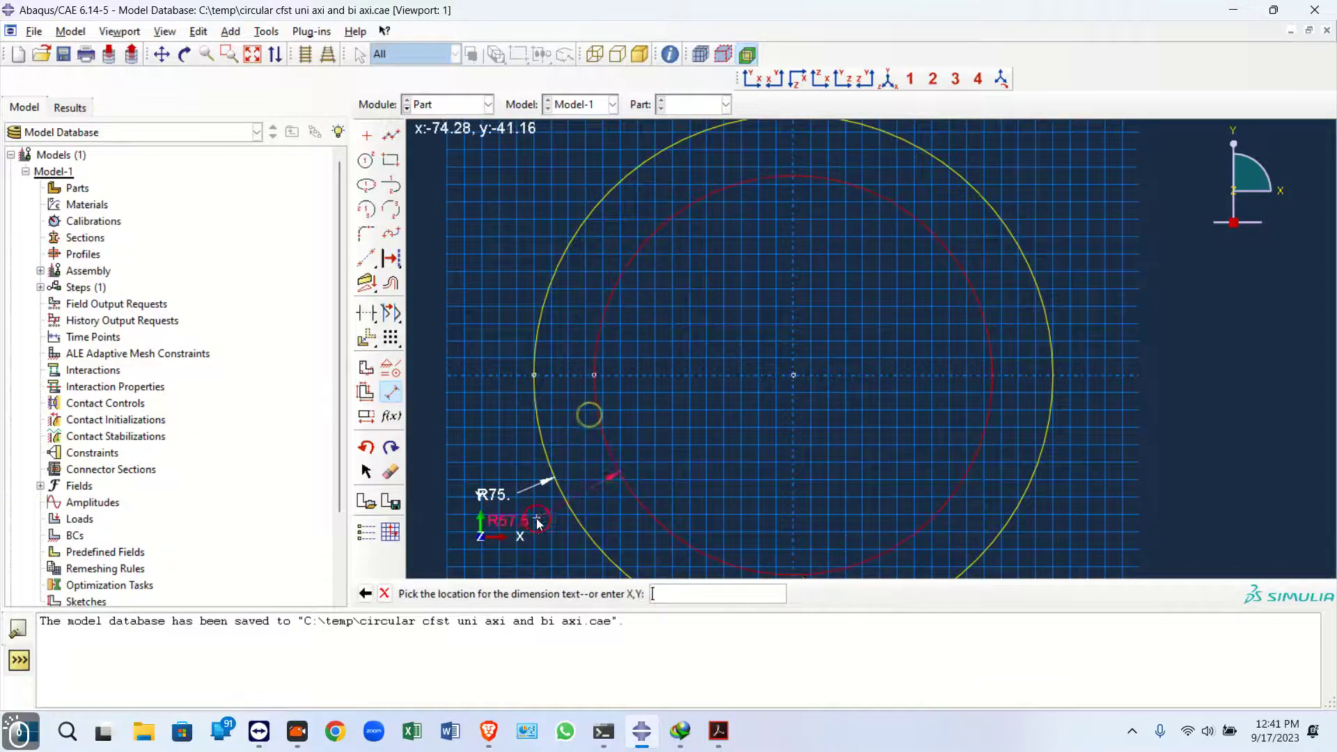
left_click(485, 464)
type("71")
key("Return")
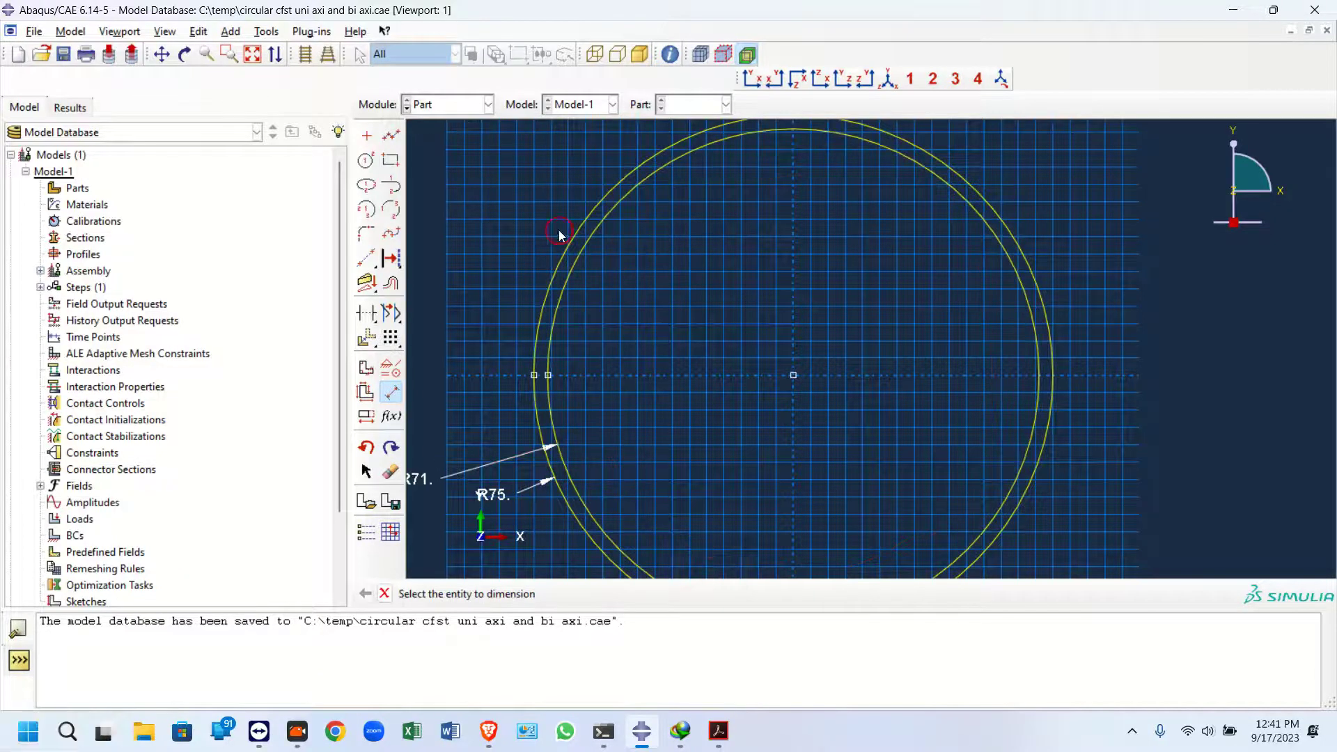
Save the tube cross-section sketch under the name "tube"
scroll(557, 233, "down", 2)
left_click(391, 499)
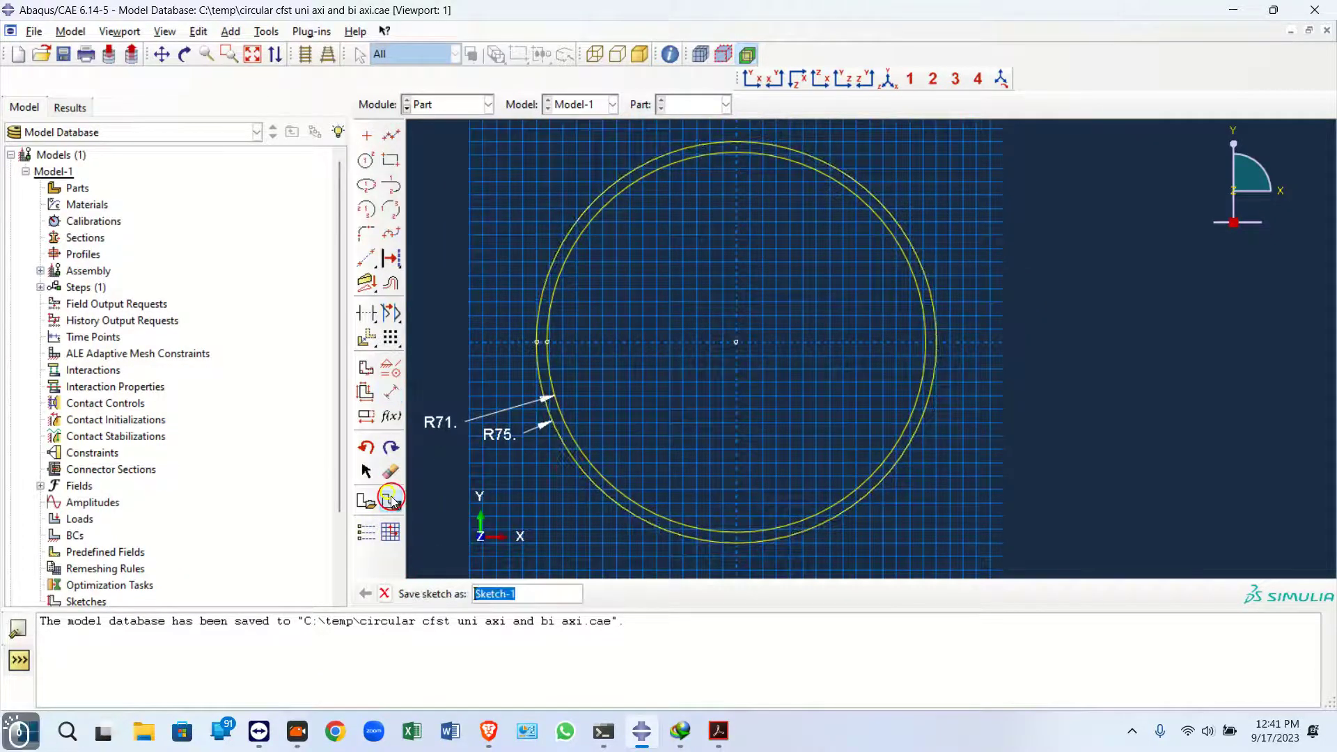
type("tube")
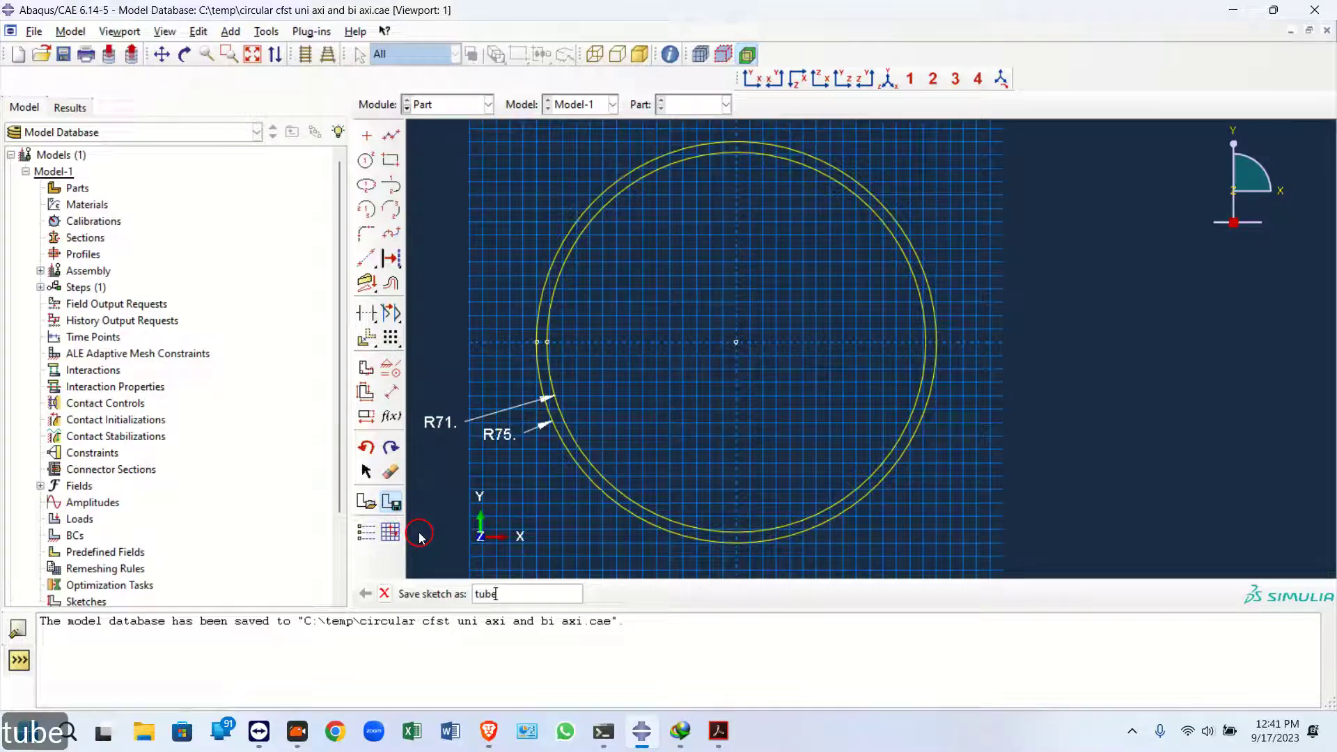
key("Return")
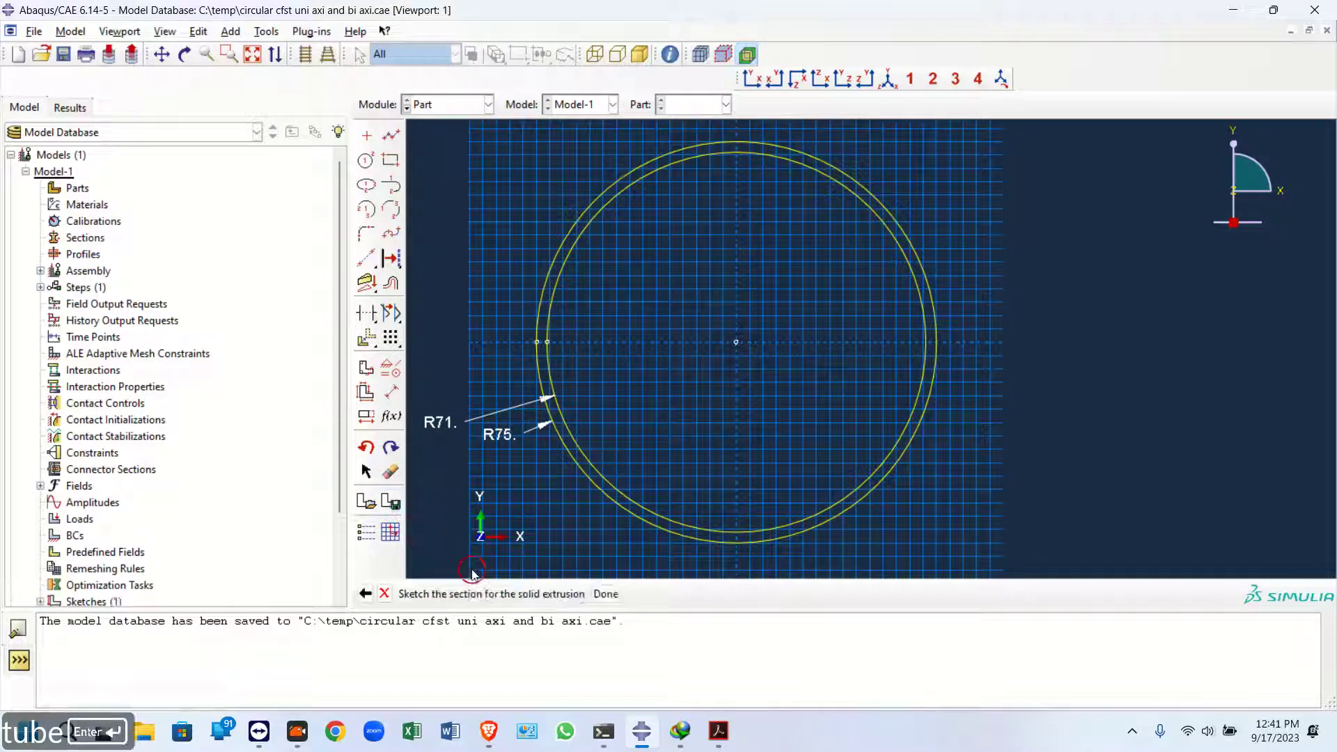
Finish the section sketch and extrude it to a depth of 330, checking the column height in the paper
left_click(605, 593)
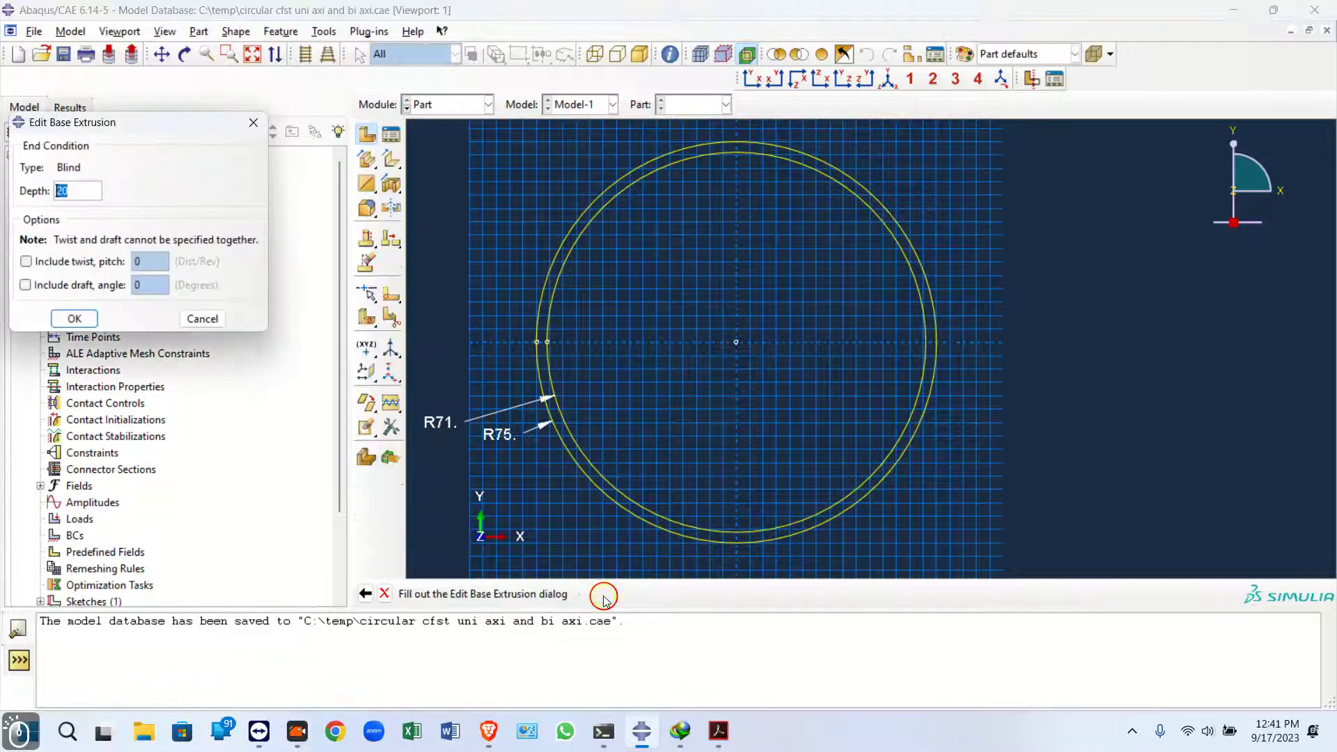
left_click(717, 732)
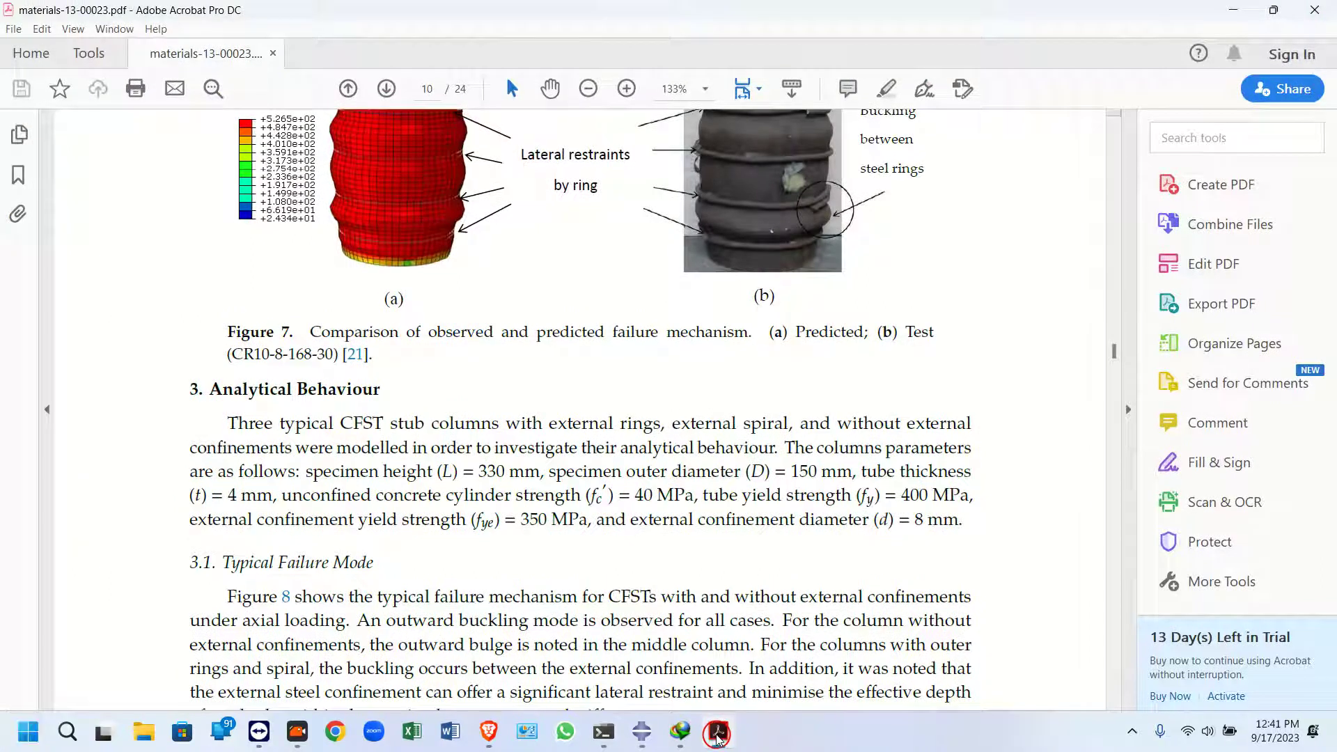
left_click(718, 732)
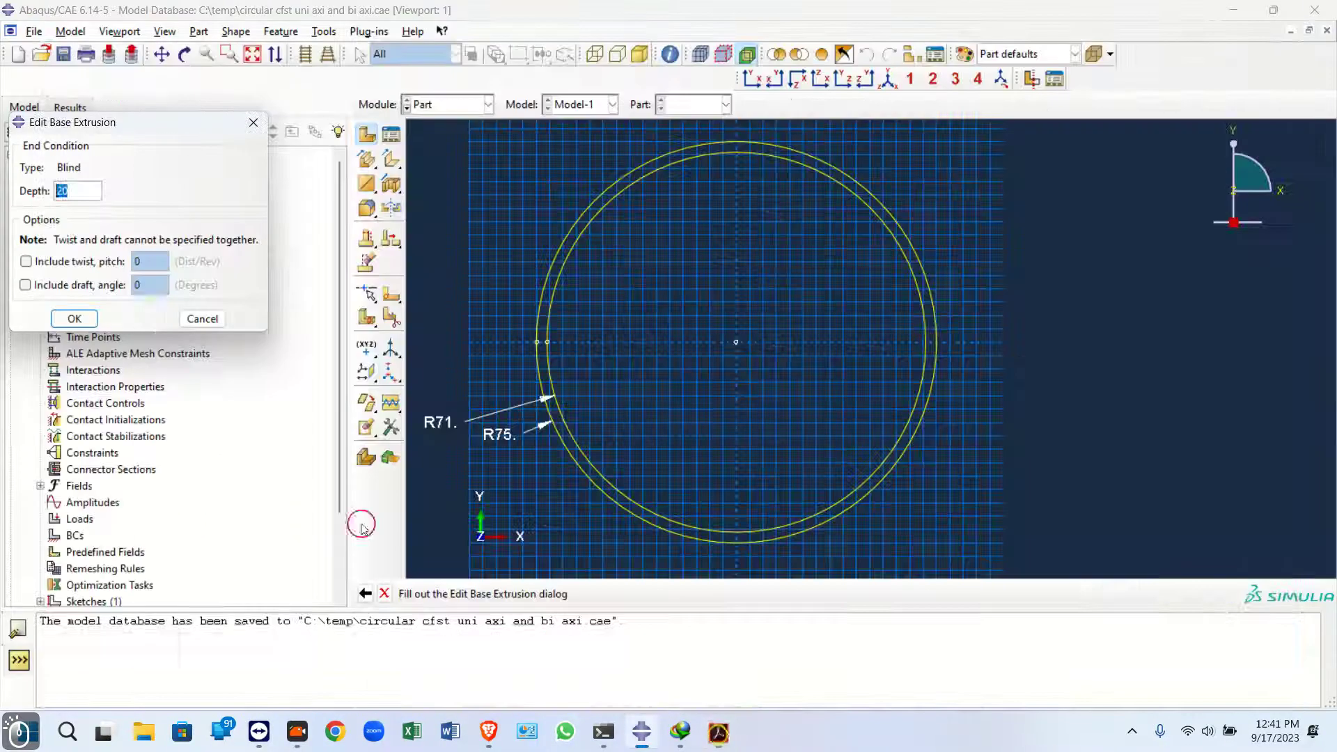
type("330")
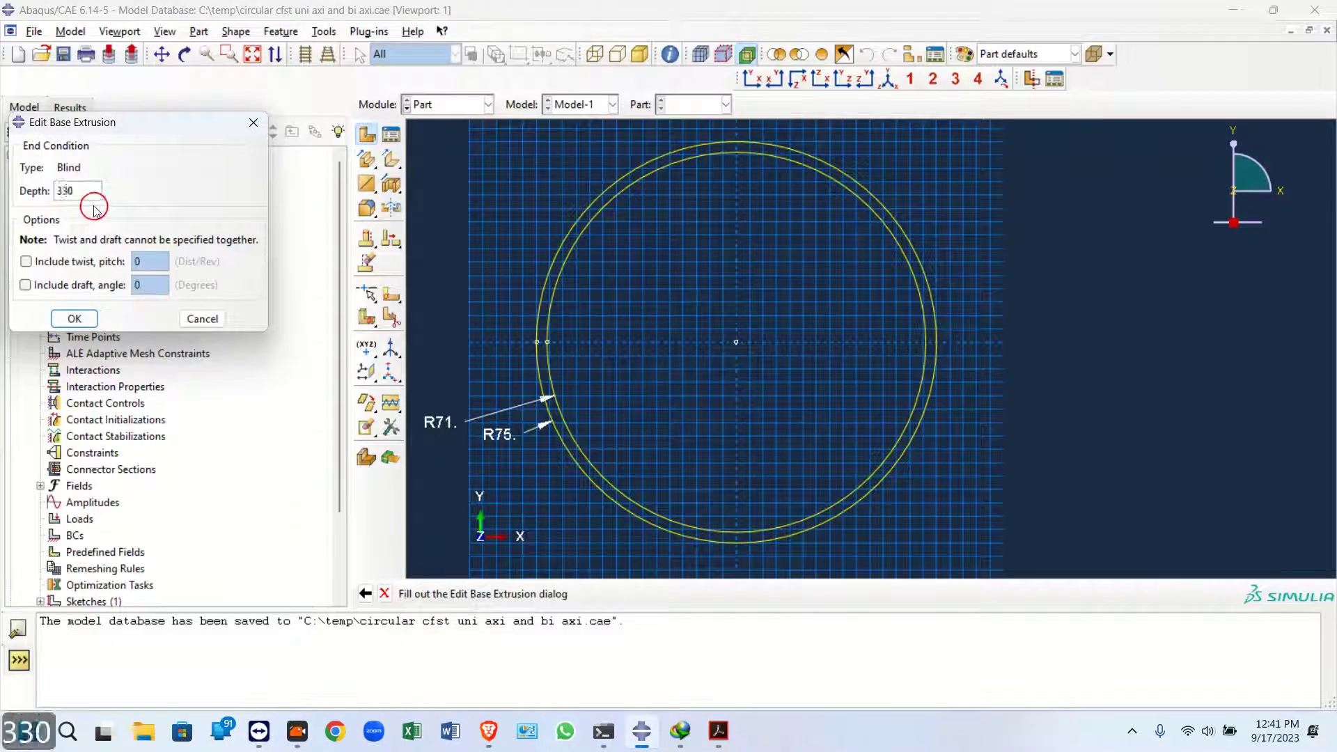
left_click(74, 318)
Copy the cfst steel tube part to a new part named "conc"
scroll(653, 240, "down", 2)
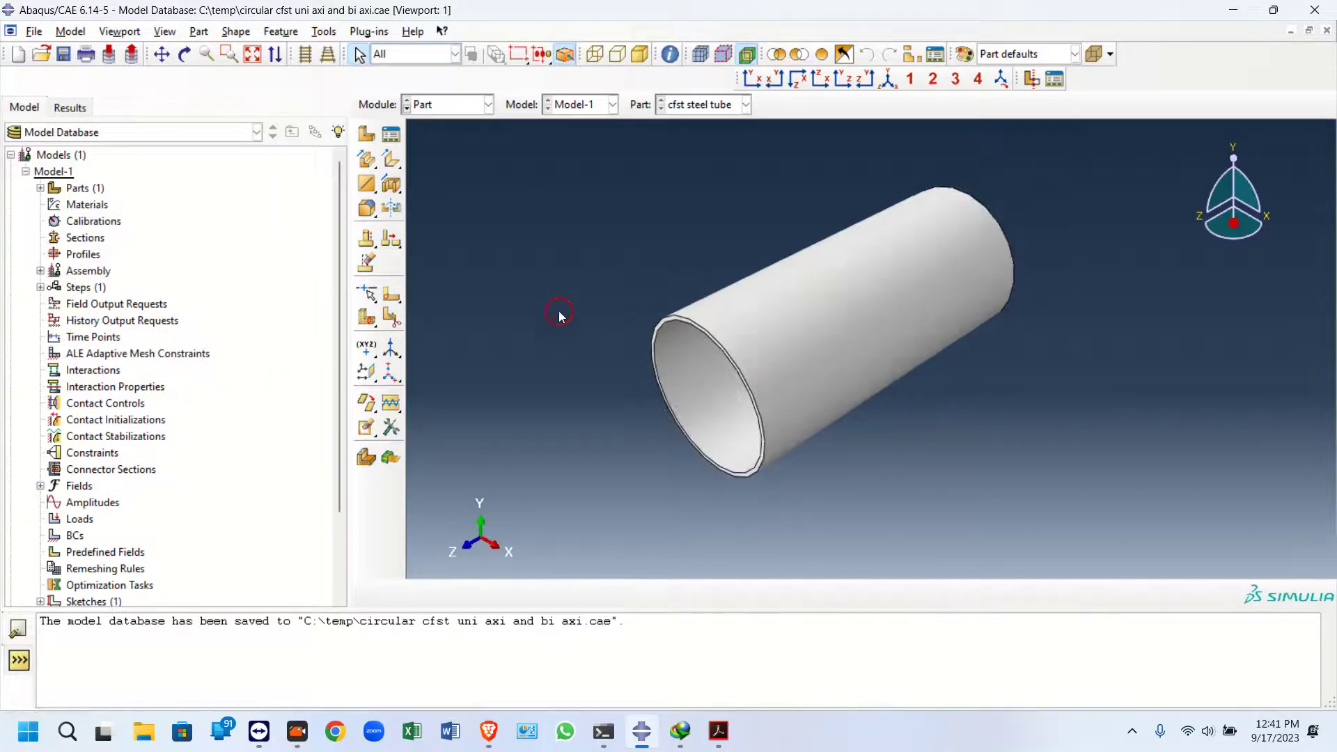
left_click(46, 188)
right_click(79, 206)
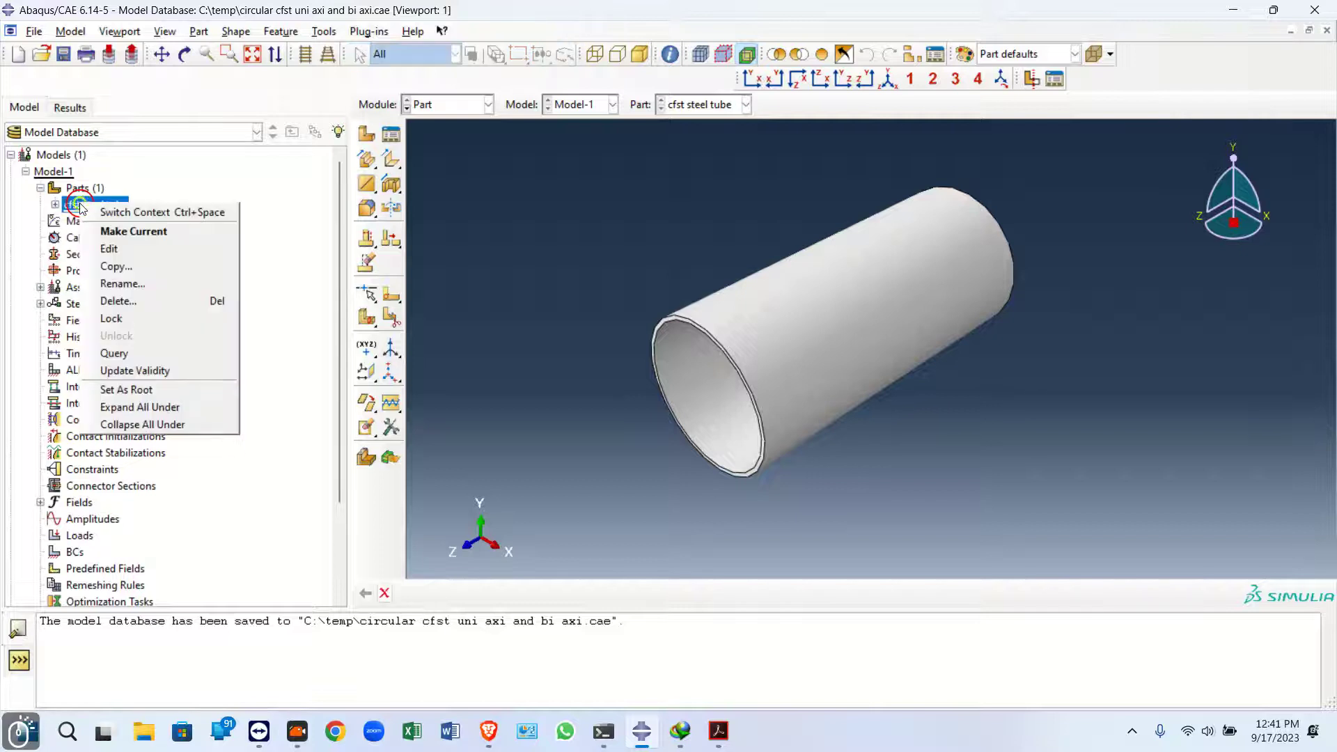
left_click(116, 267)
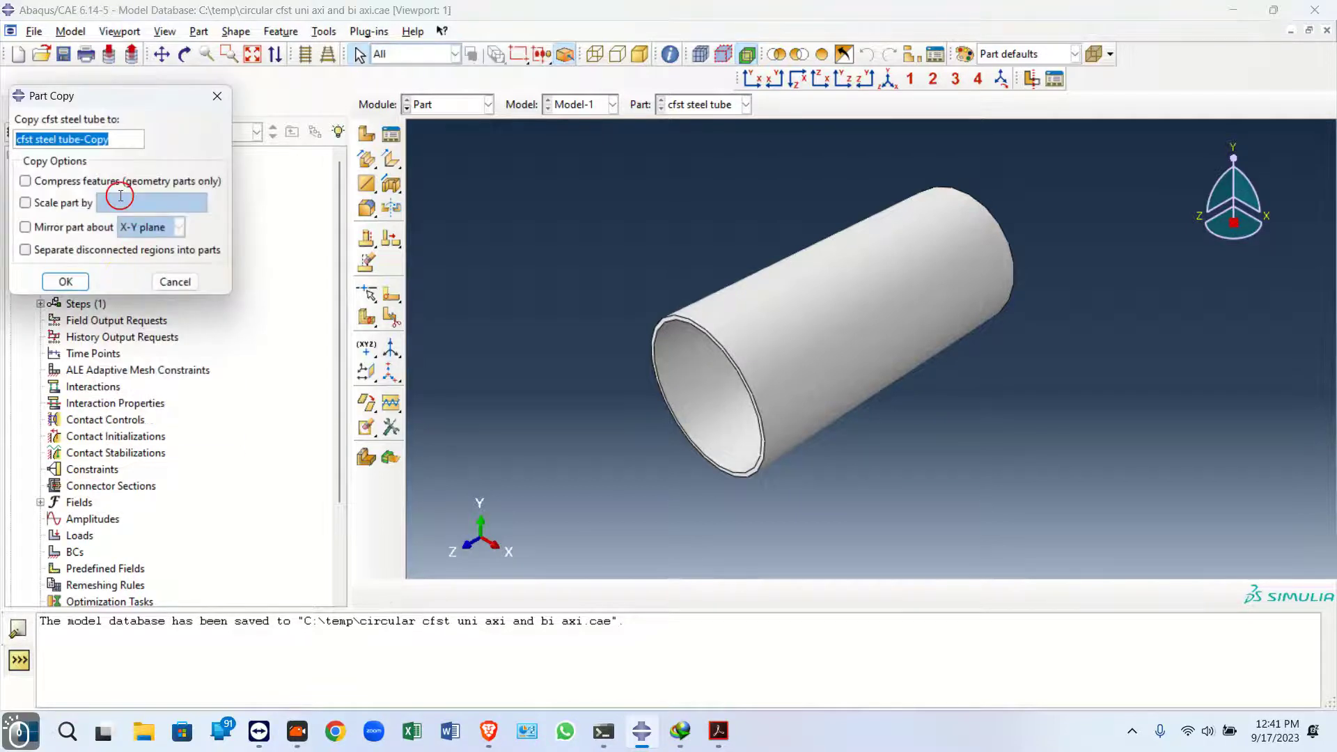
type("conc")
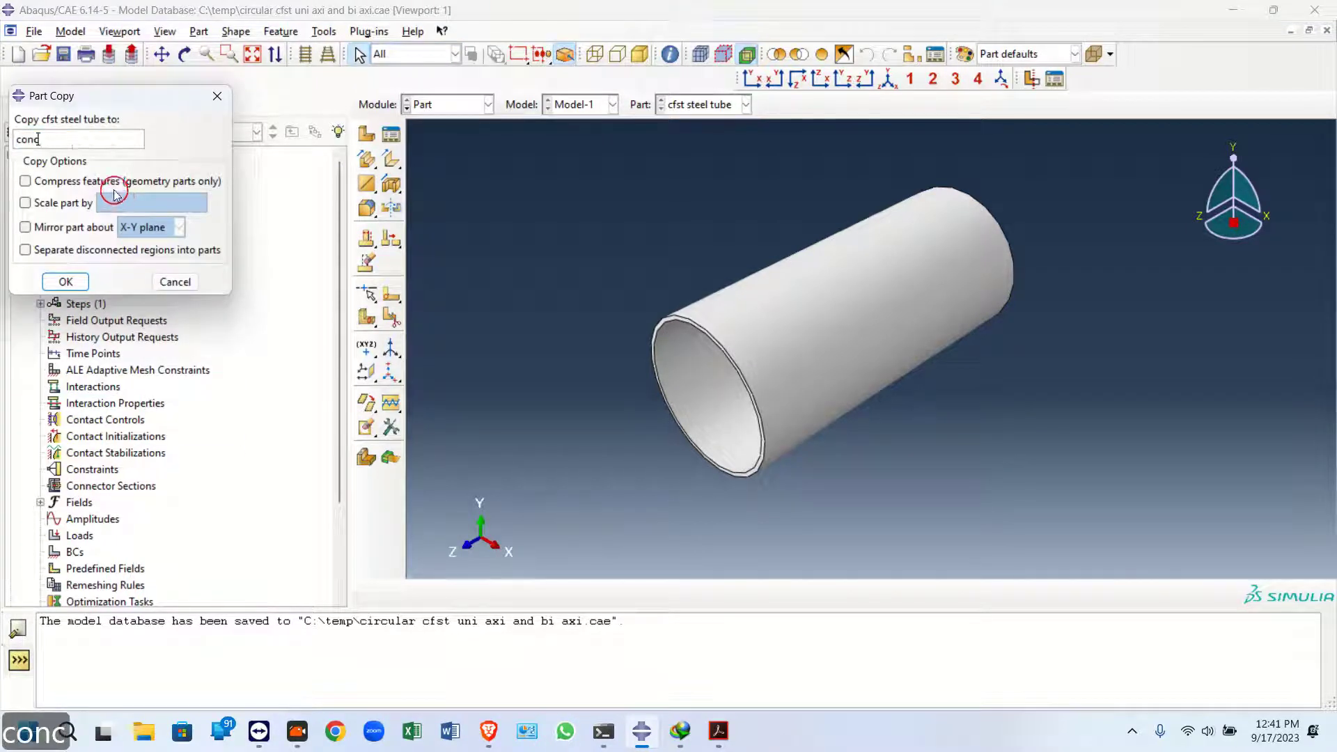
left_click(65, 281)
Open the conc part's section sketch and delete the outer 75 radius circle
left_click(54, 221)
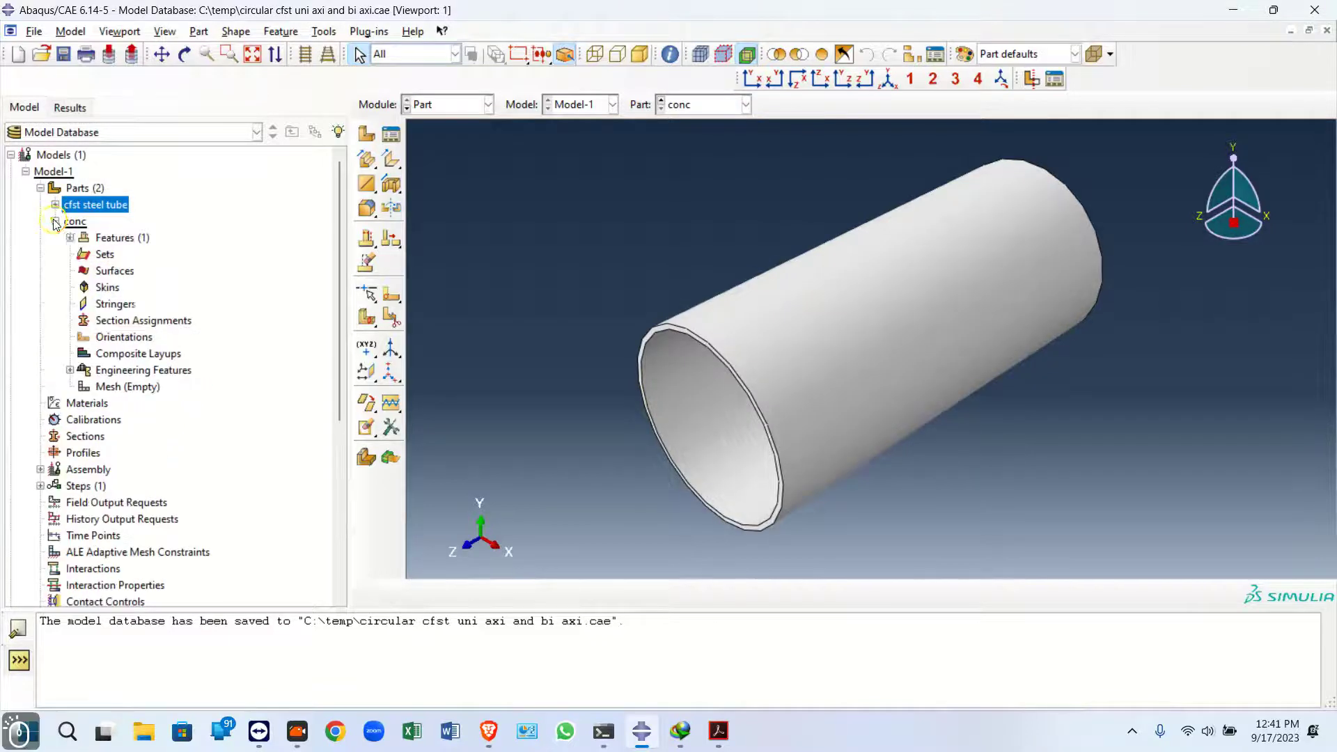
left_click(69, 237)
left_click(85, 254)
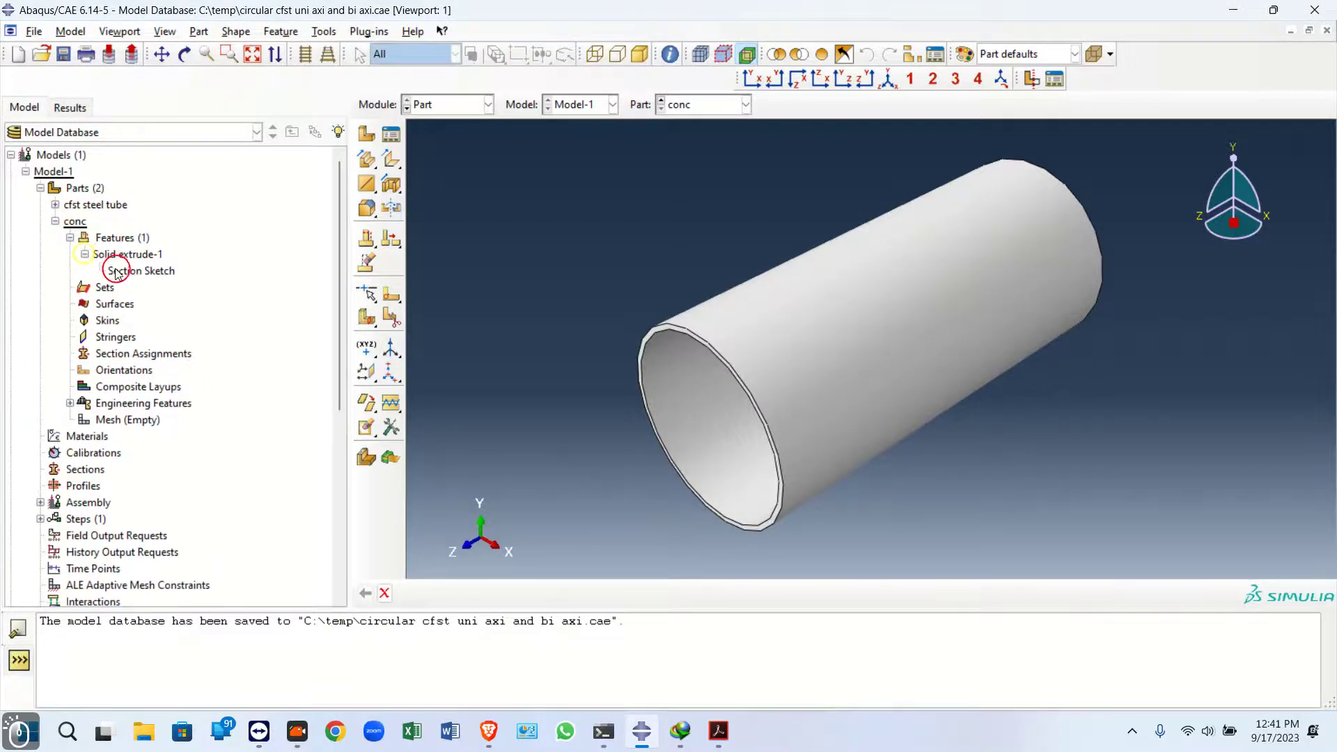
double_click(116, 272)
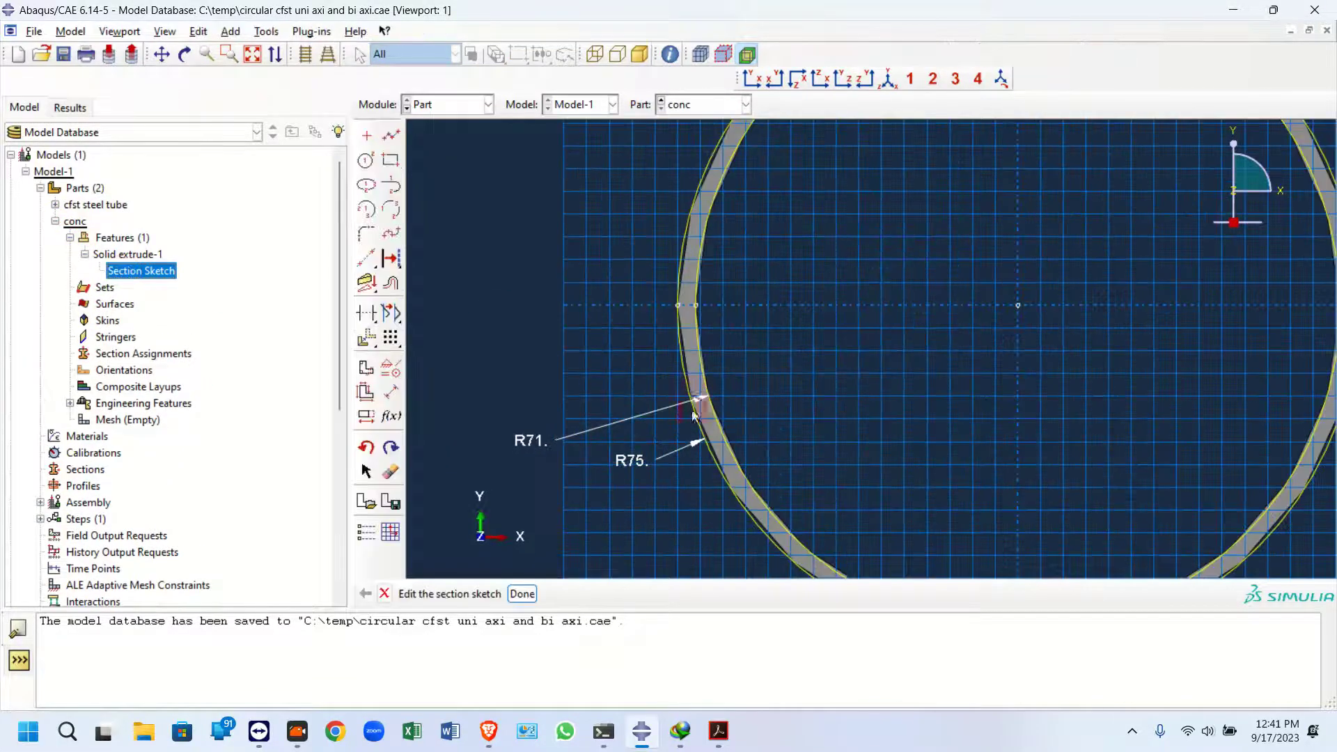
left_click(391, 392)
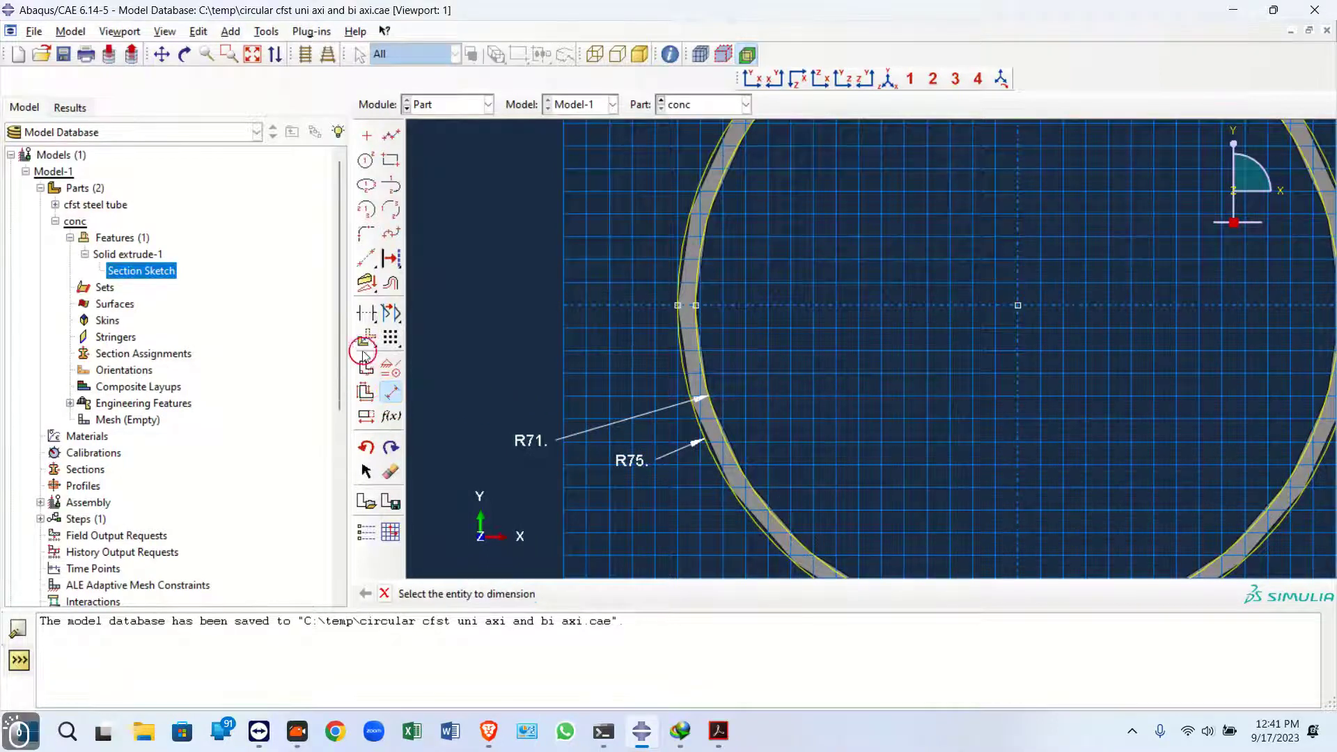
left_click(363, 315)
left_click(684, 377)
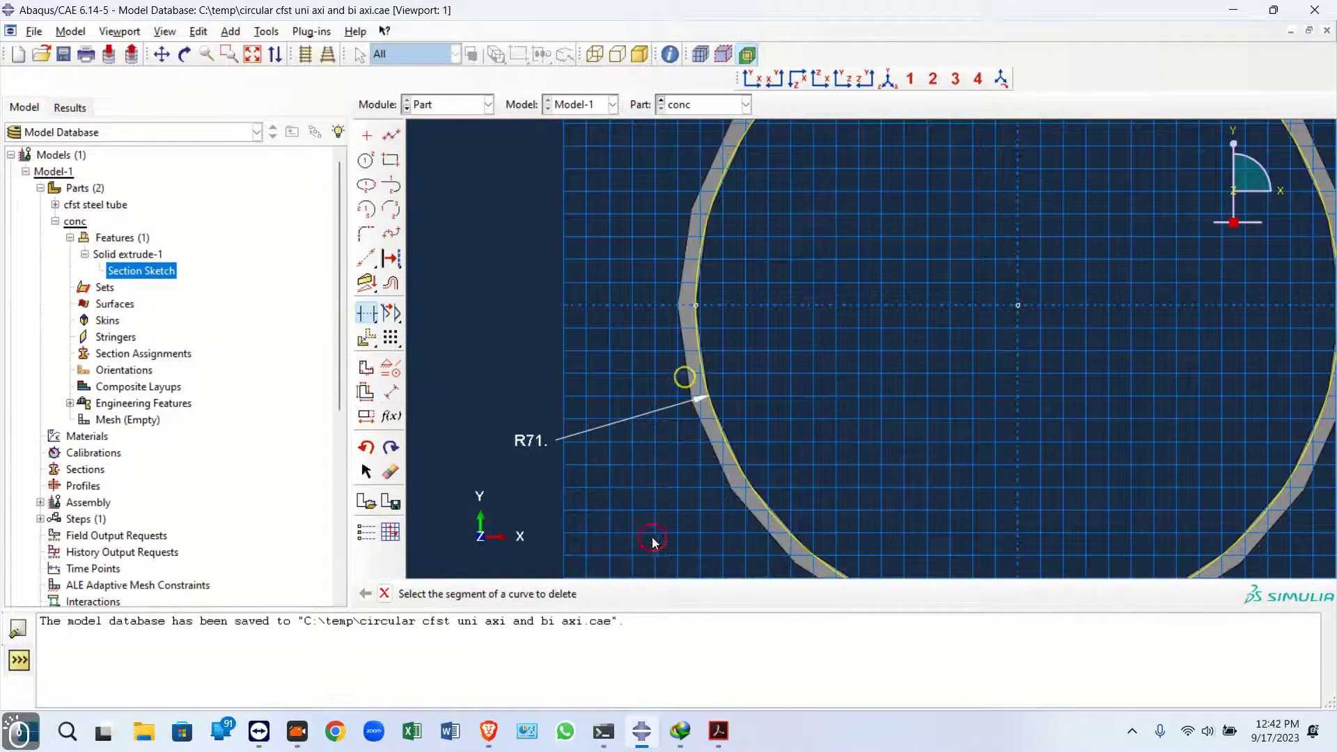
Finish the sketch edit and regenerate the conc part's extrusion feature
scroll(595, 391, "down", 2)
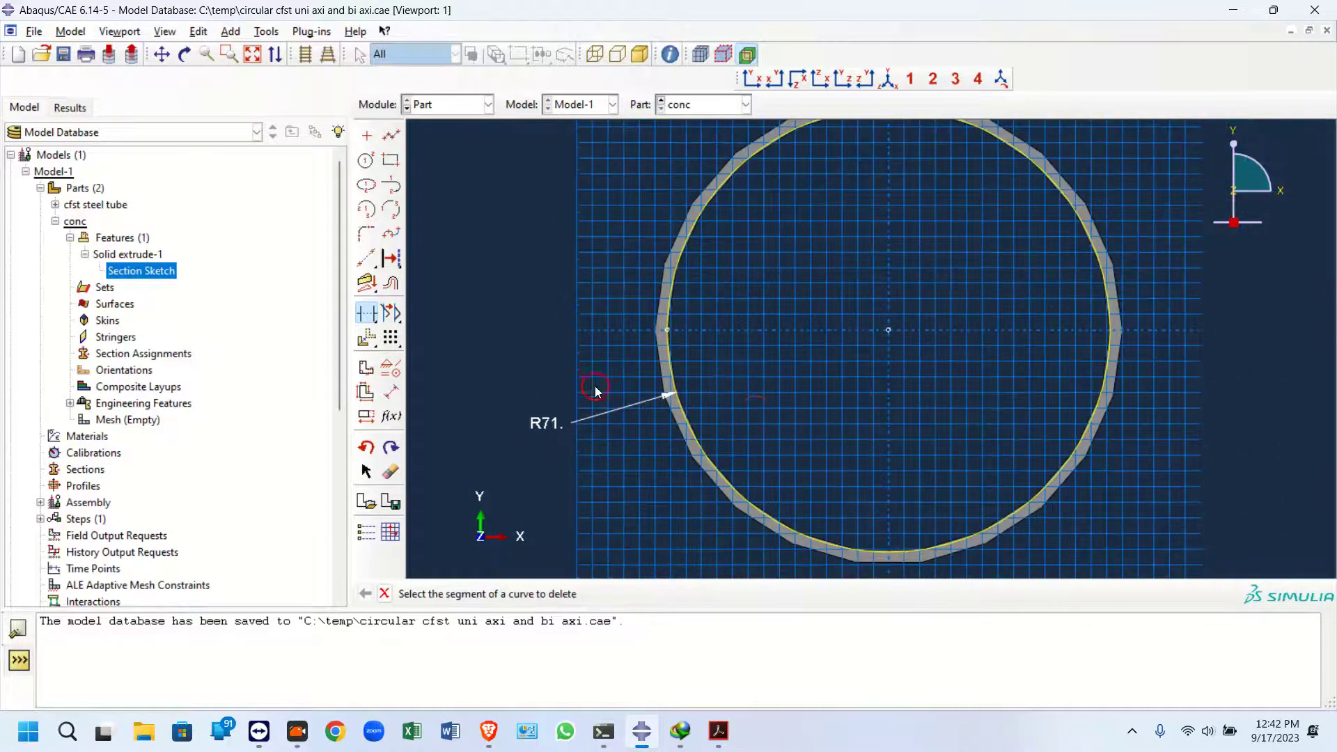
left_click(383, 593)
left_click(529, 593)
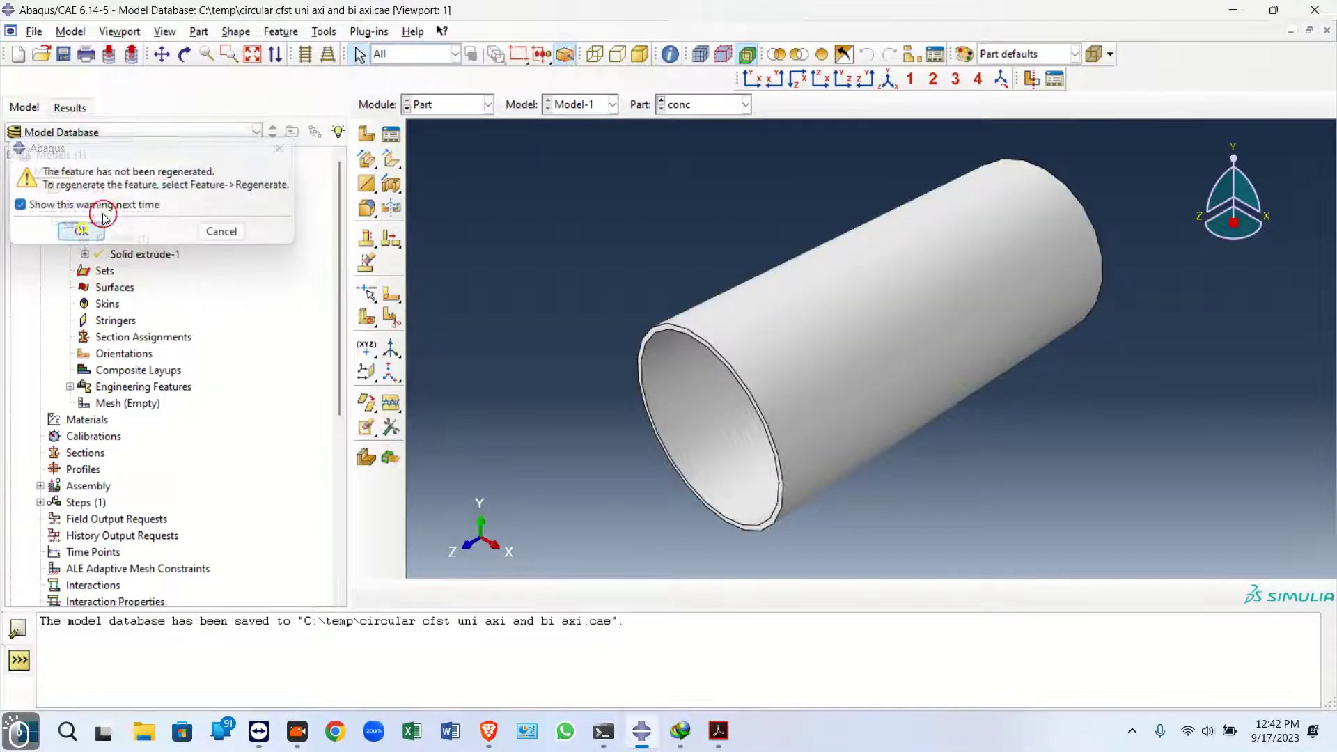
left_click(82, 231)
left_click(280, 31)
left_click(282, 67)
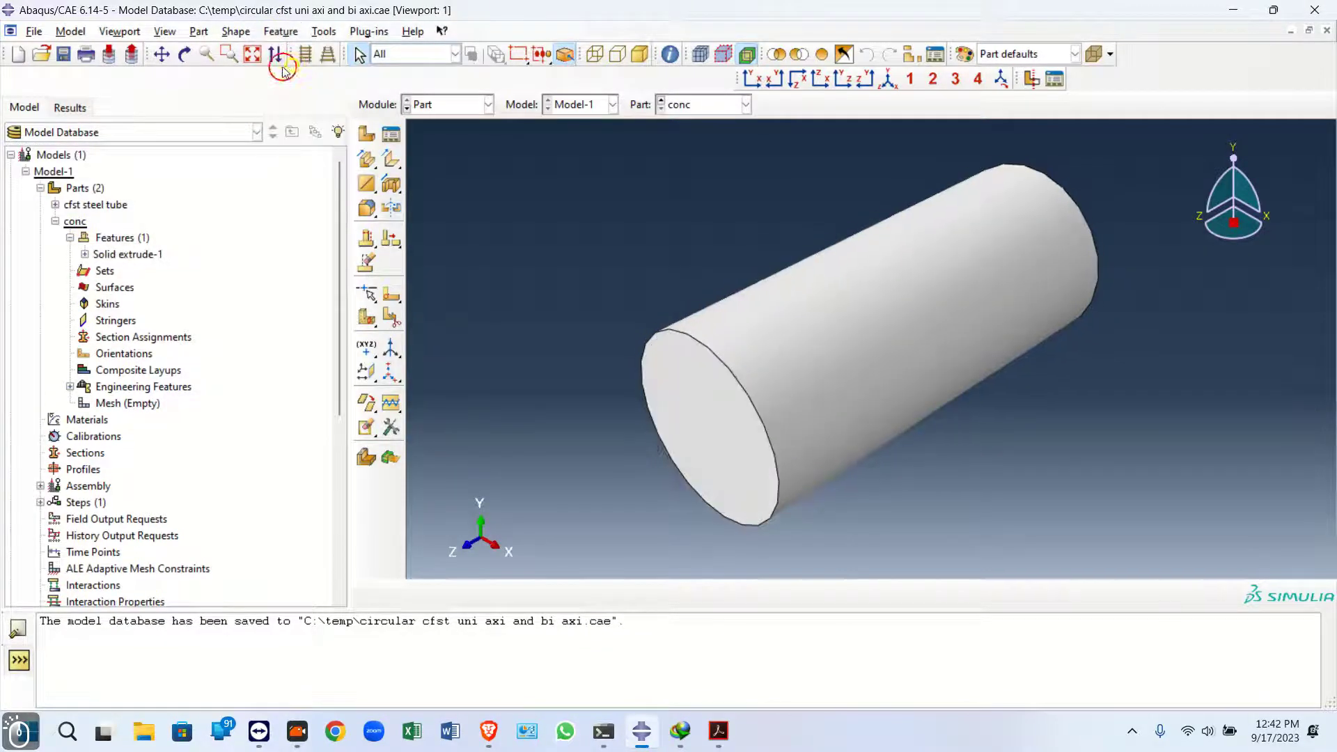
In the Assembly module, create independent instances of both the cfst steel tube and conc parts
left_click(406, 106)
left_click(432, 157)
left_click(370, 135)
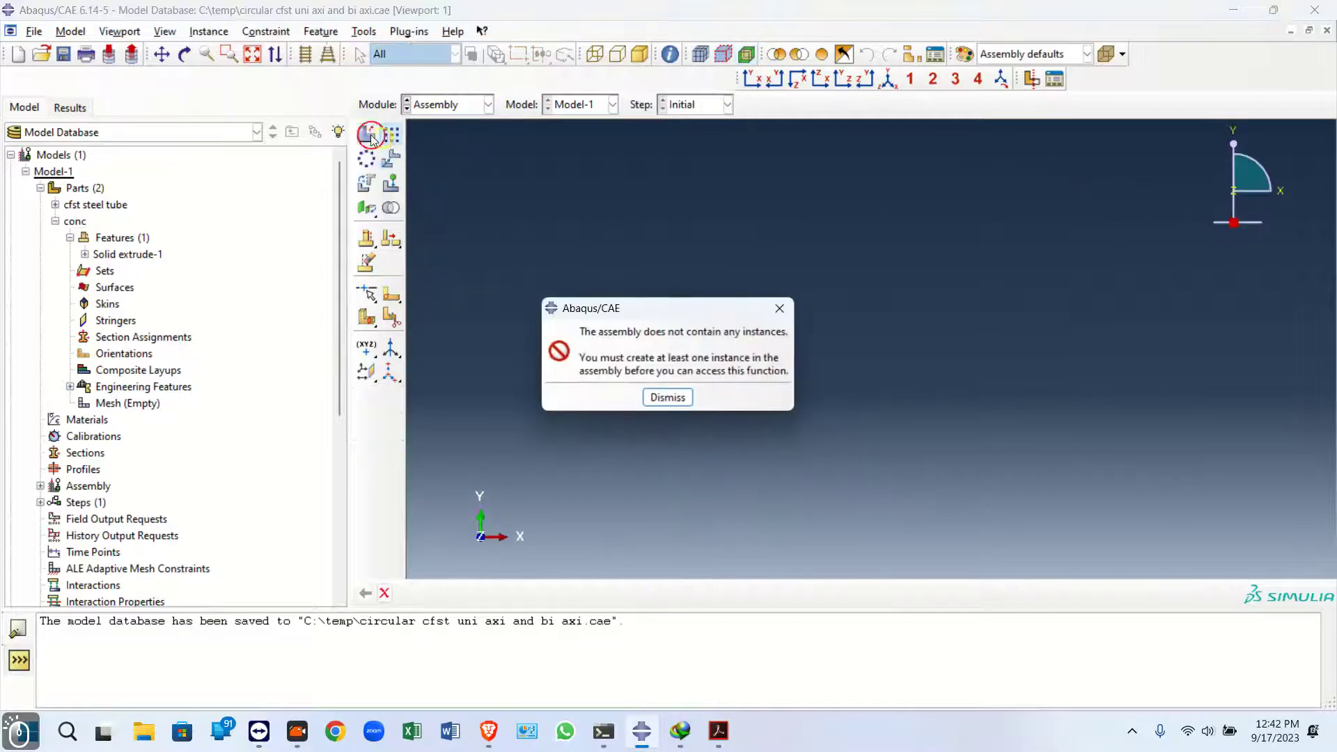
left_click(668, 397)
left_click(373, 138)
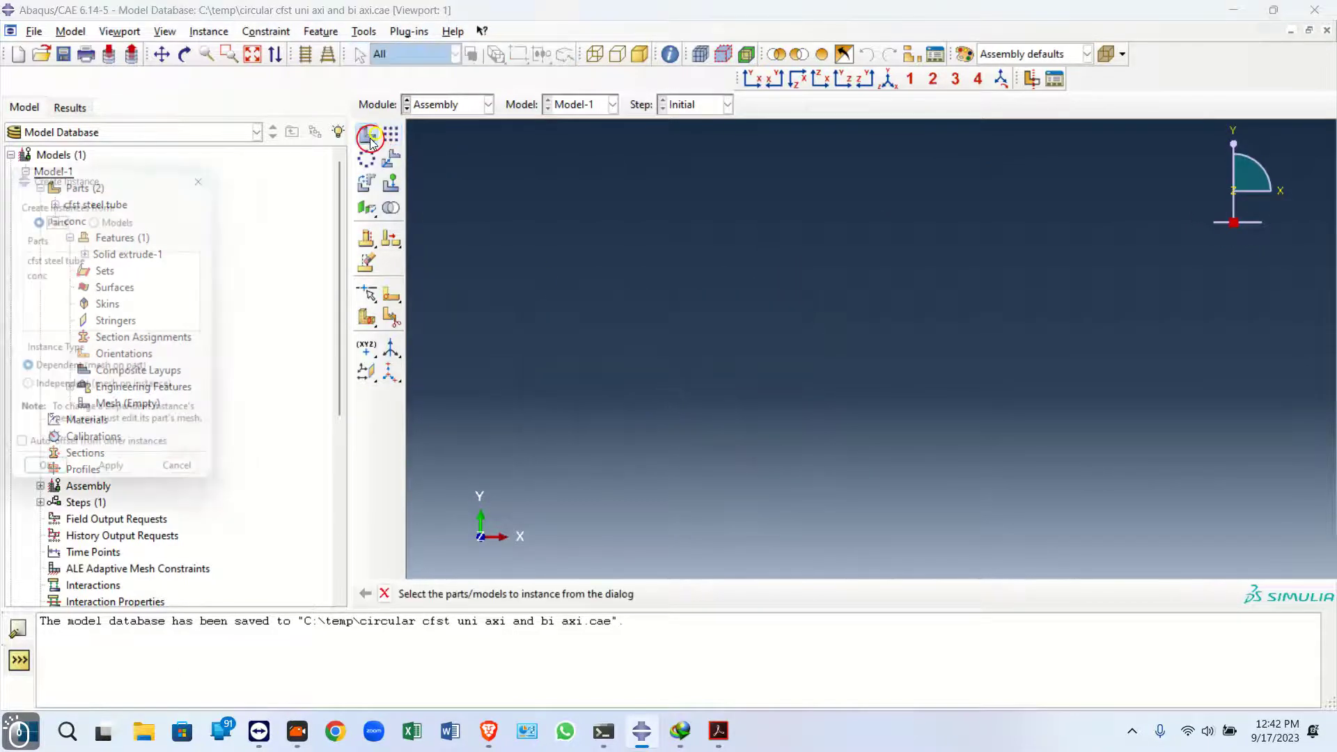
left_click(48, 263)
left_click(57, 334, "shift")
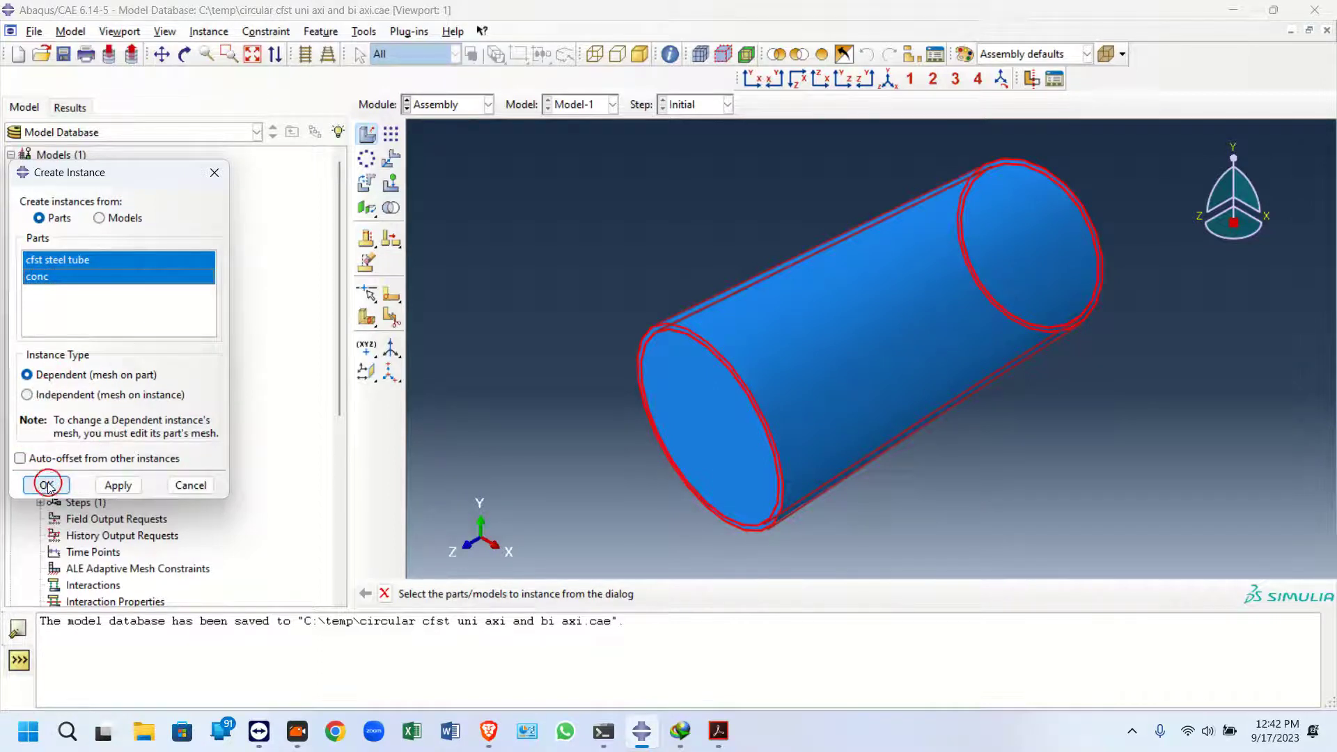
left_click(32, 394)
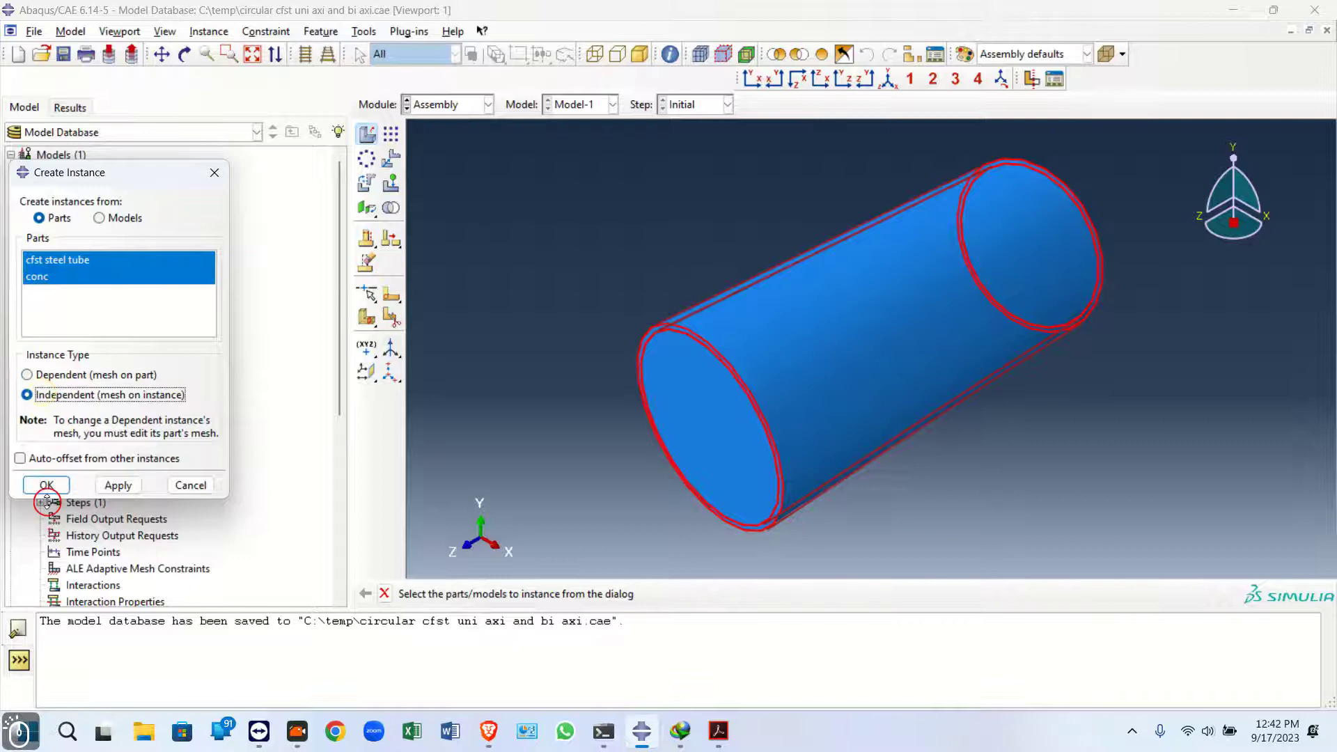
left_click(27, 458)
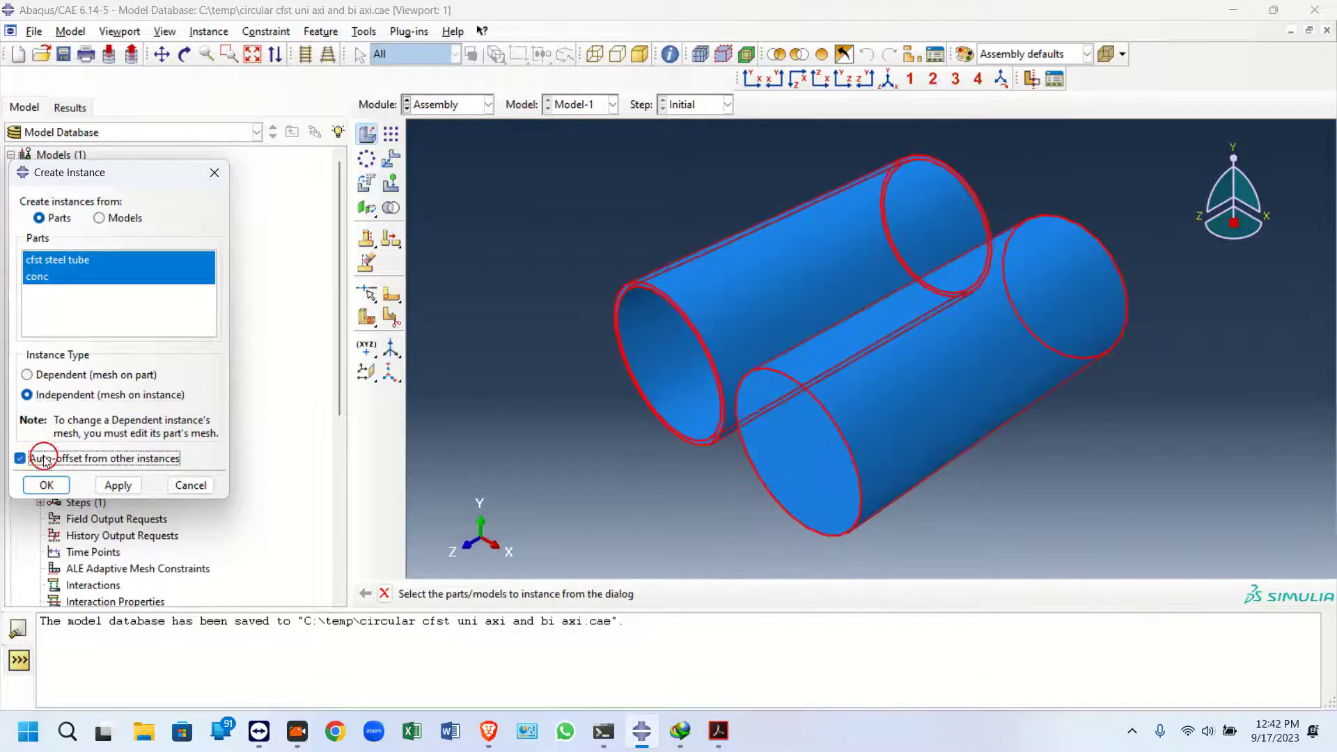
left_click(20, 458)
left_click(48, 485)
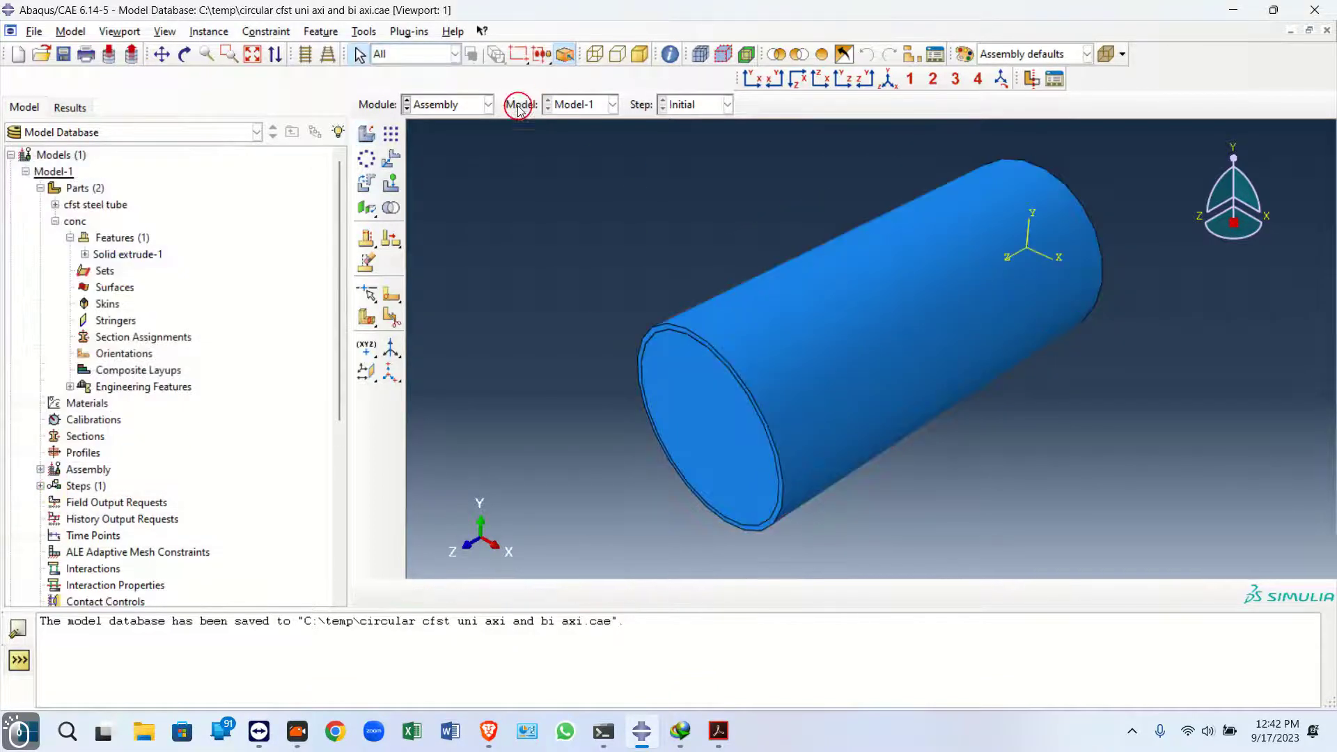
Rotate both instances by -90 degrees about the X axis through the origin
left_click(374, 184)
left_click(663, 283)
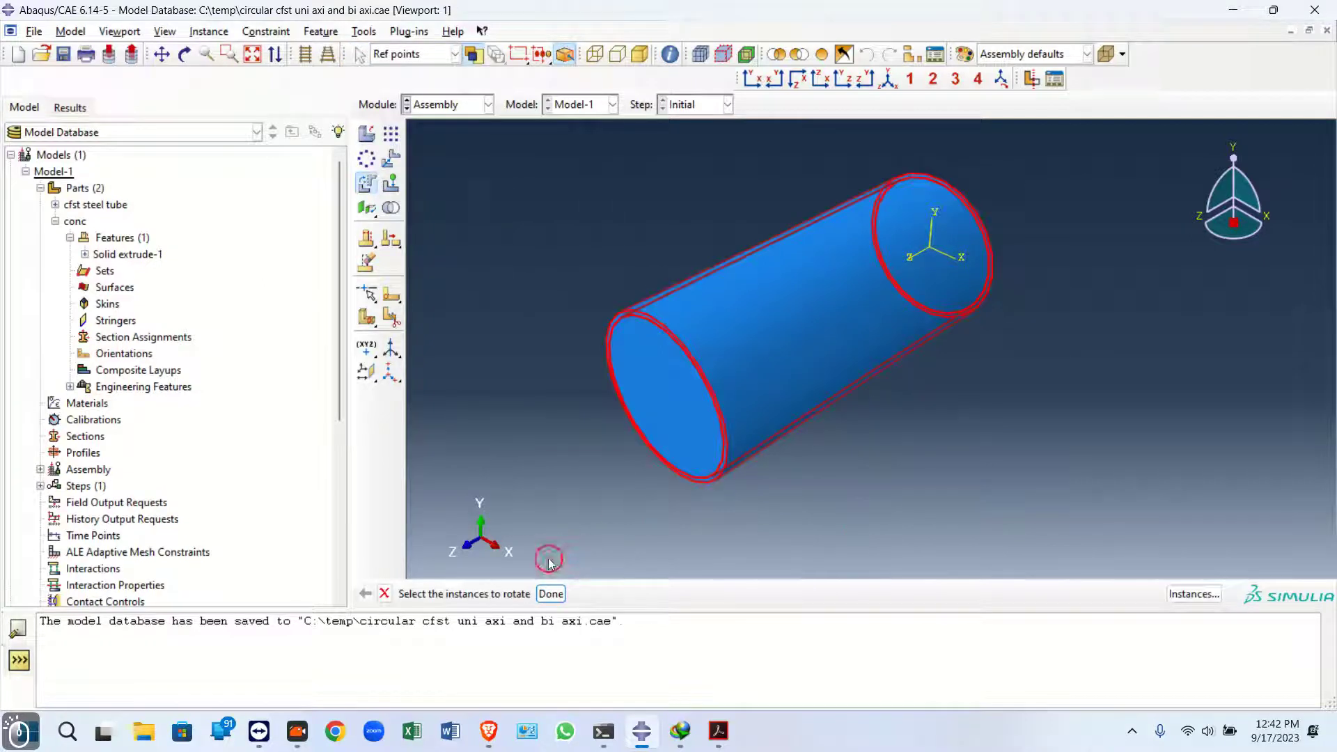
left_click(582, 595)
key("Return")
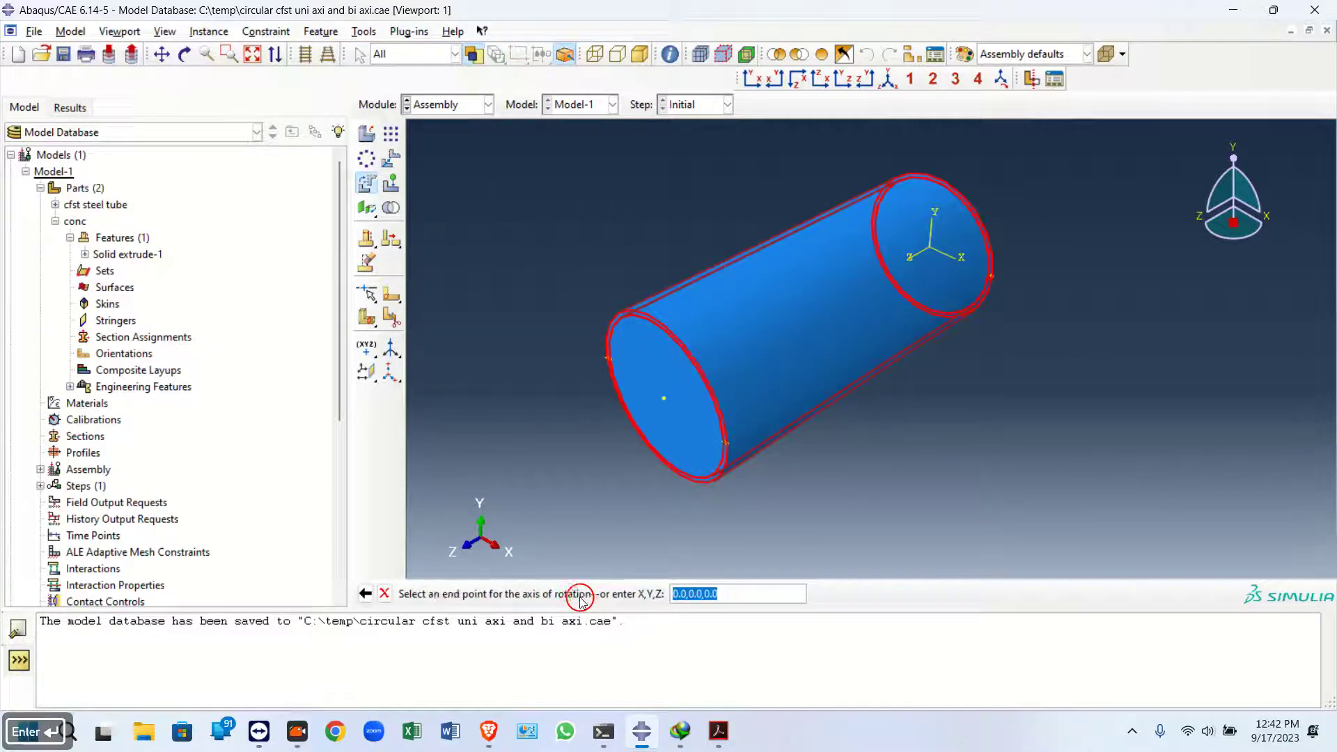
type("1")
key("Return")
type("-90")
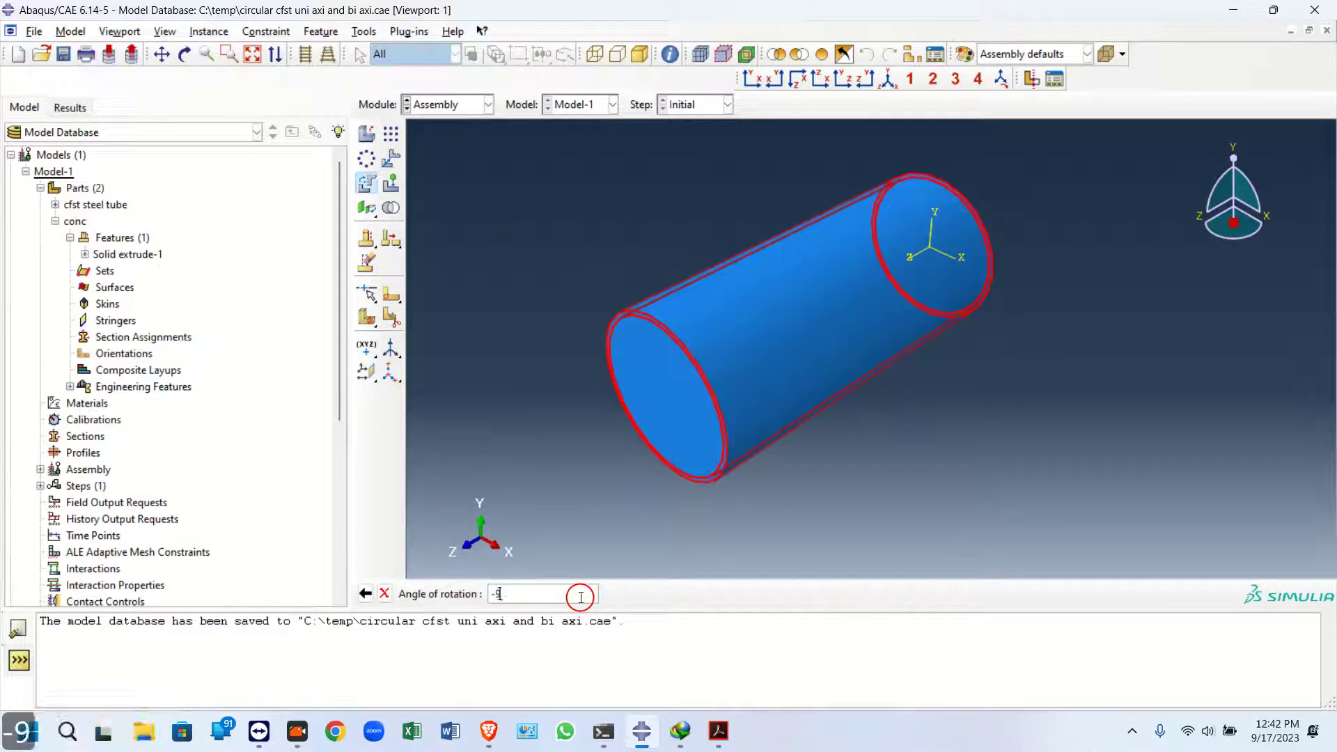
key("Return")
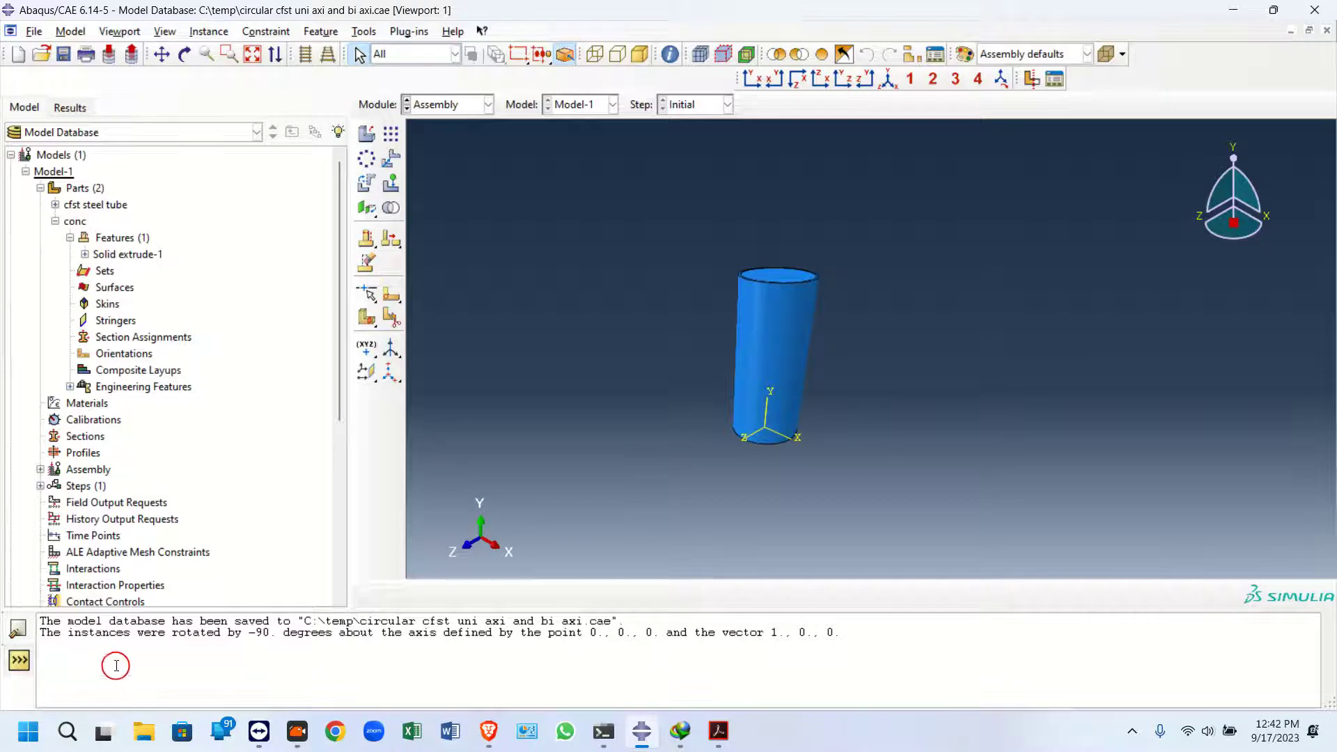
Switch to the Mesh module
scroll(789, 312, "down", 1)
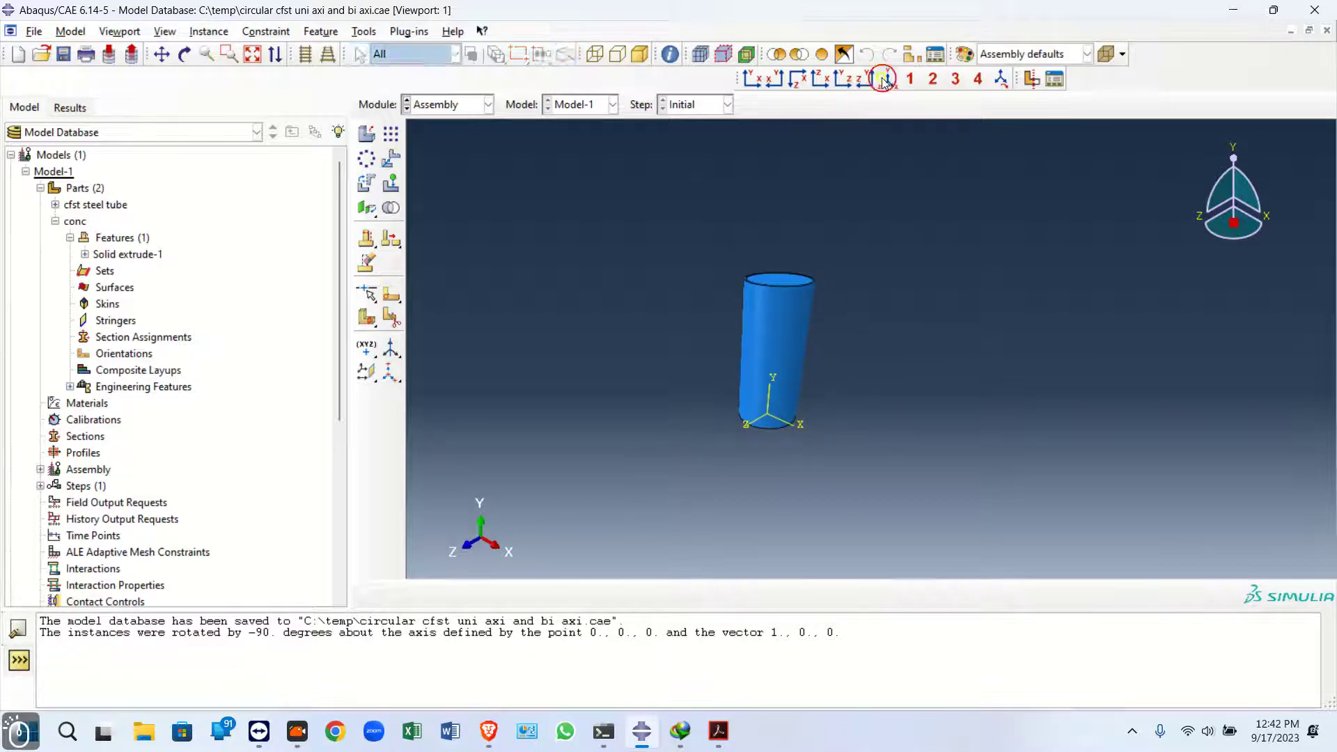
scroll(745, 257, "up", 3)
scroll(793, 216, "up", 1)
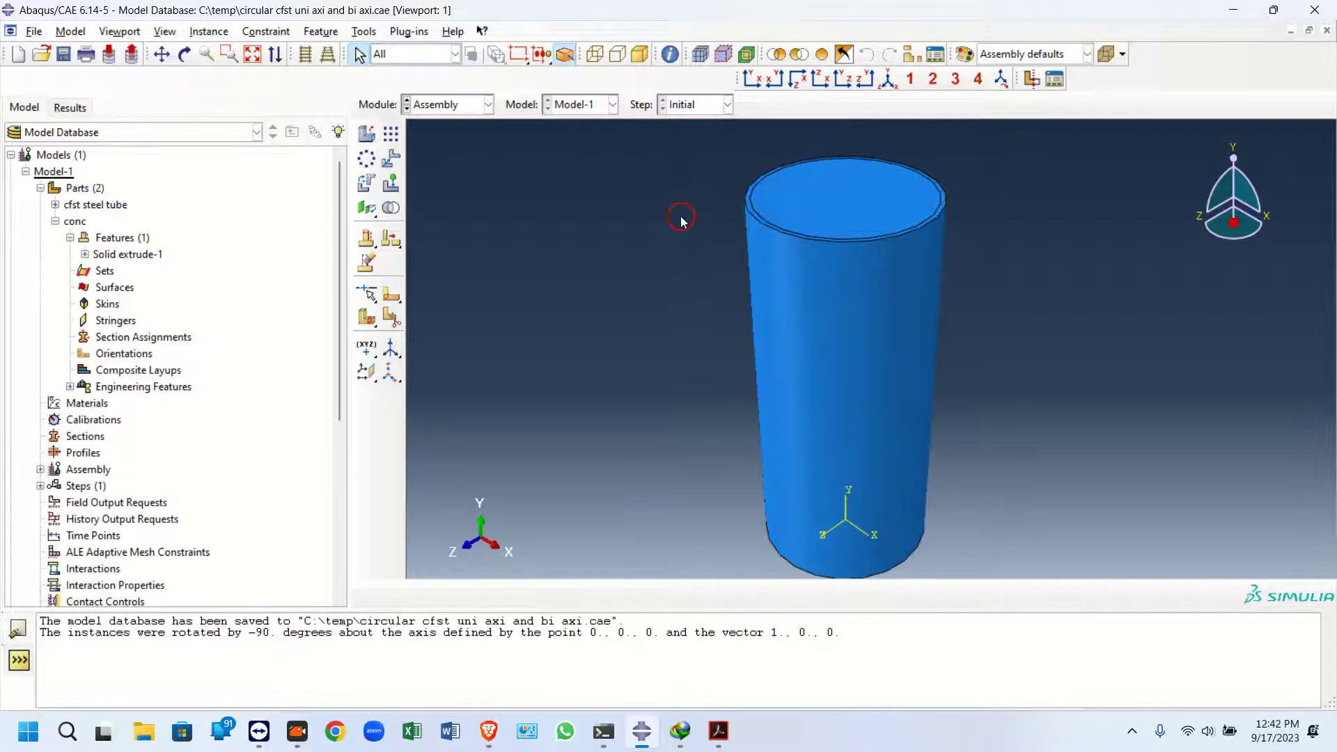
scroll(682, 227, "down", 1)
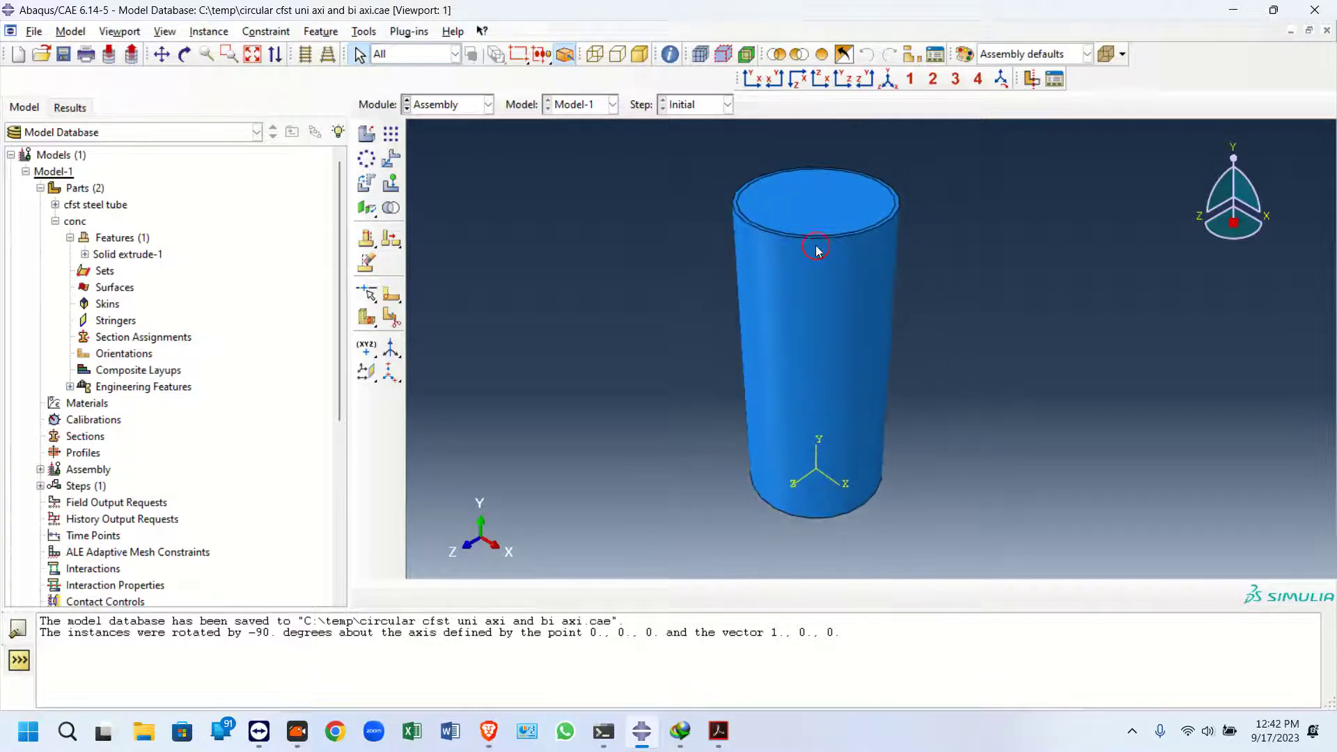
left_click(454, 104)
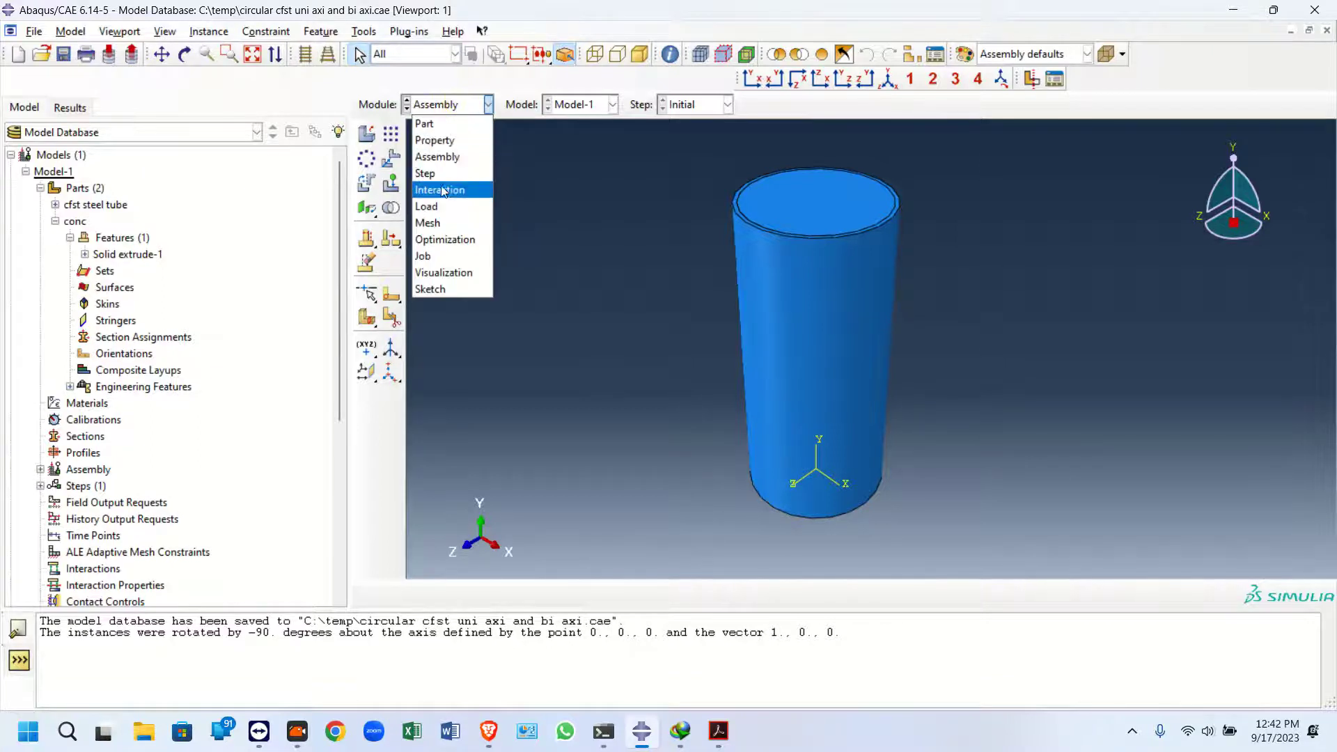
left_click(447, 222)
Seed the top and bottom circular edges by number with 50 elements, creating the set Edge Seeds-1
left_click(390, 134)
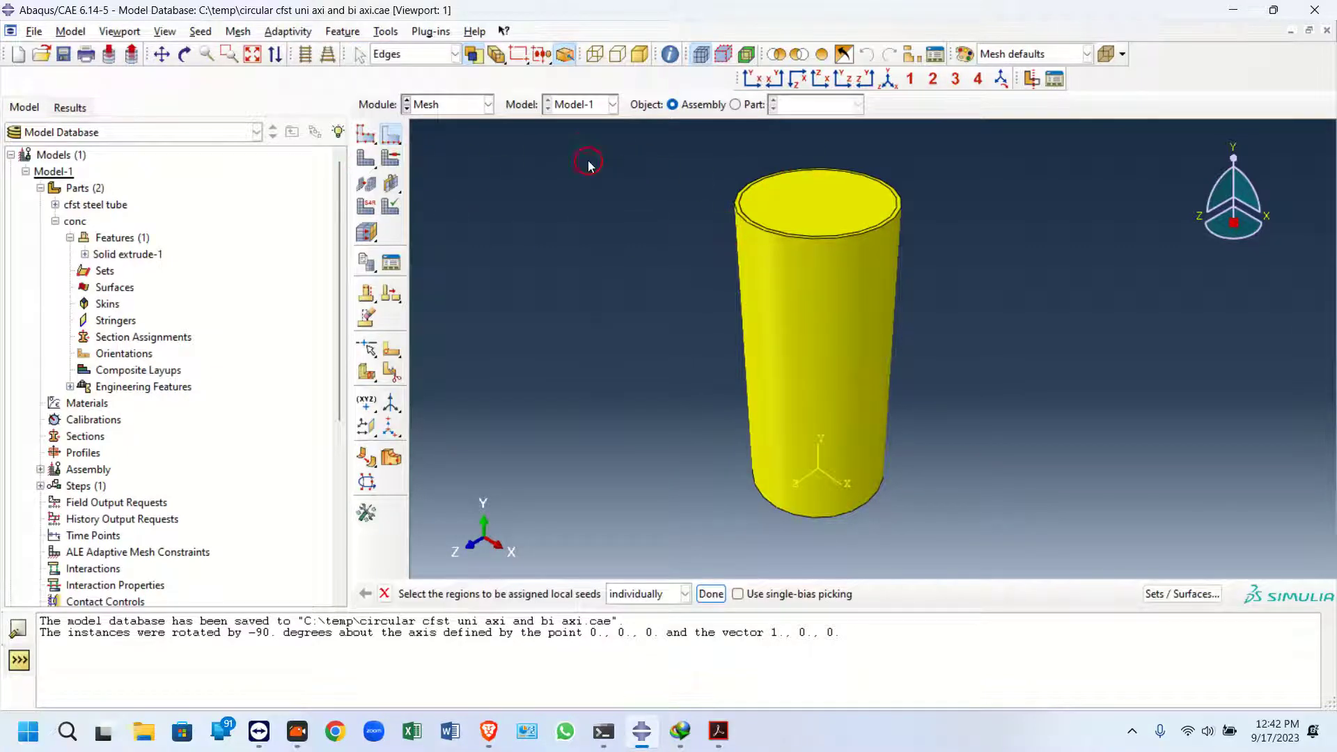
left_click(387, 135)
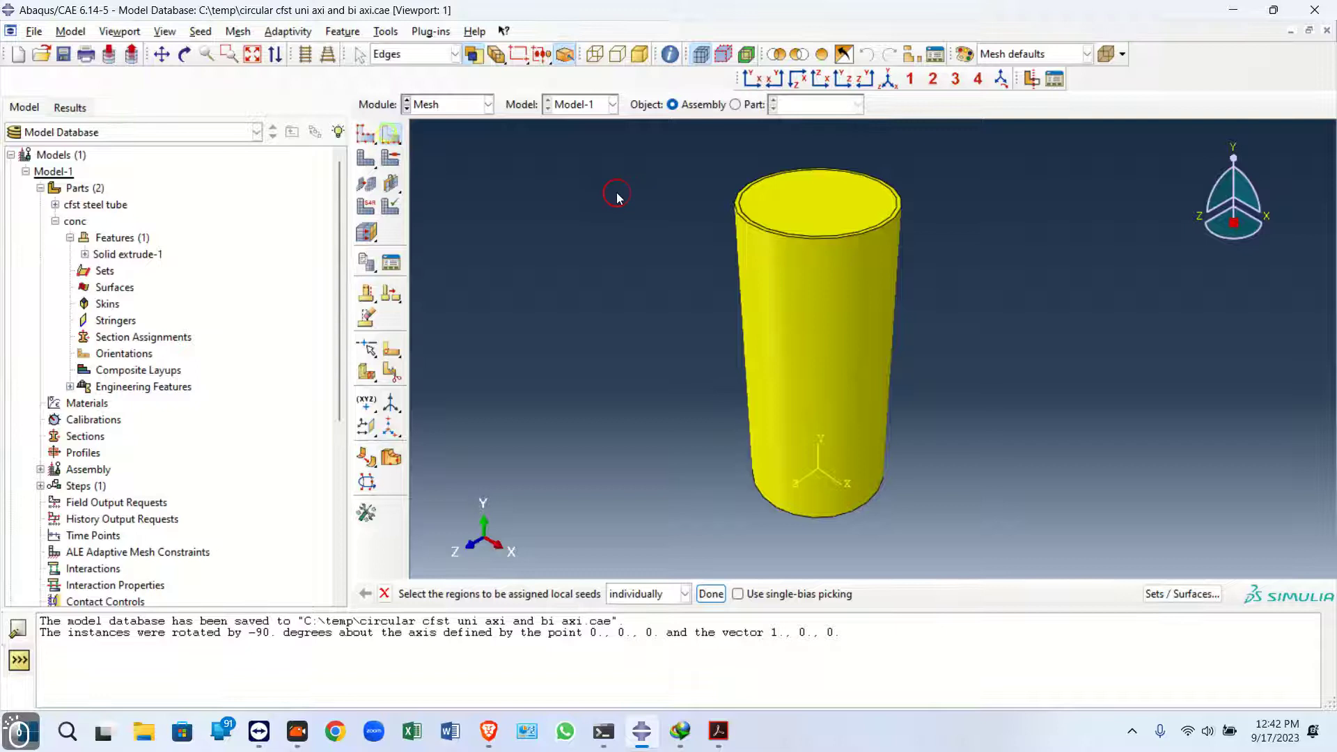
left_click_drag(626, 146, 1230, 646)
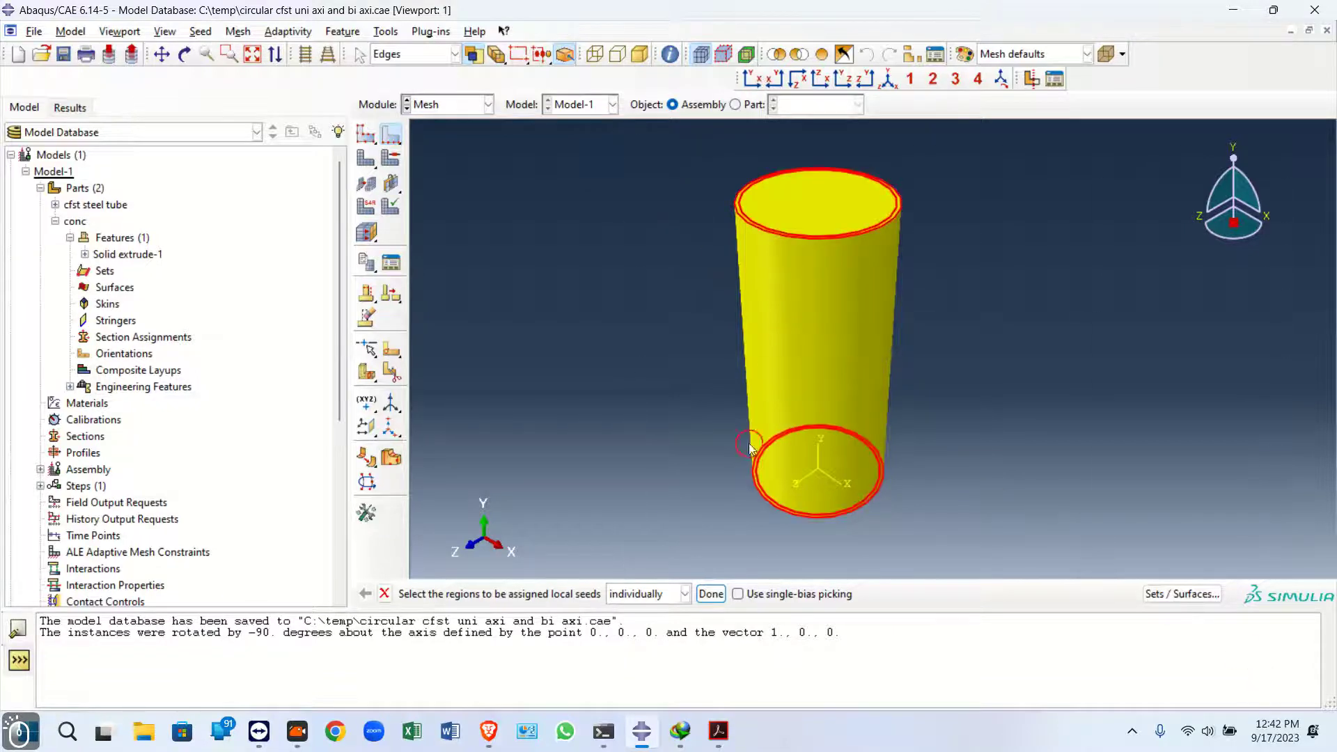
left_click(711, 593)
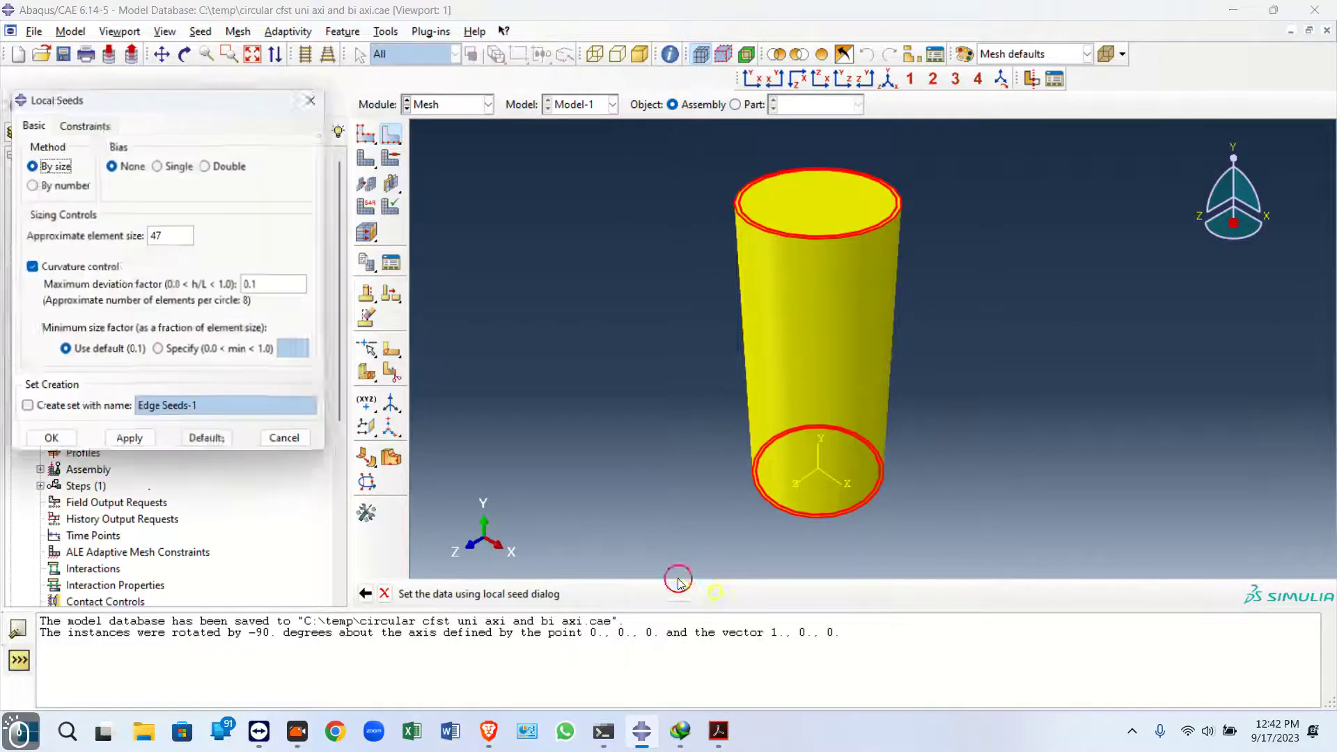
left_click(56, 185)
left_click(143, 235)
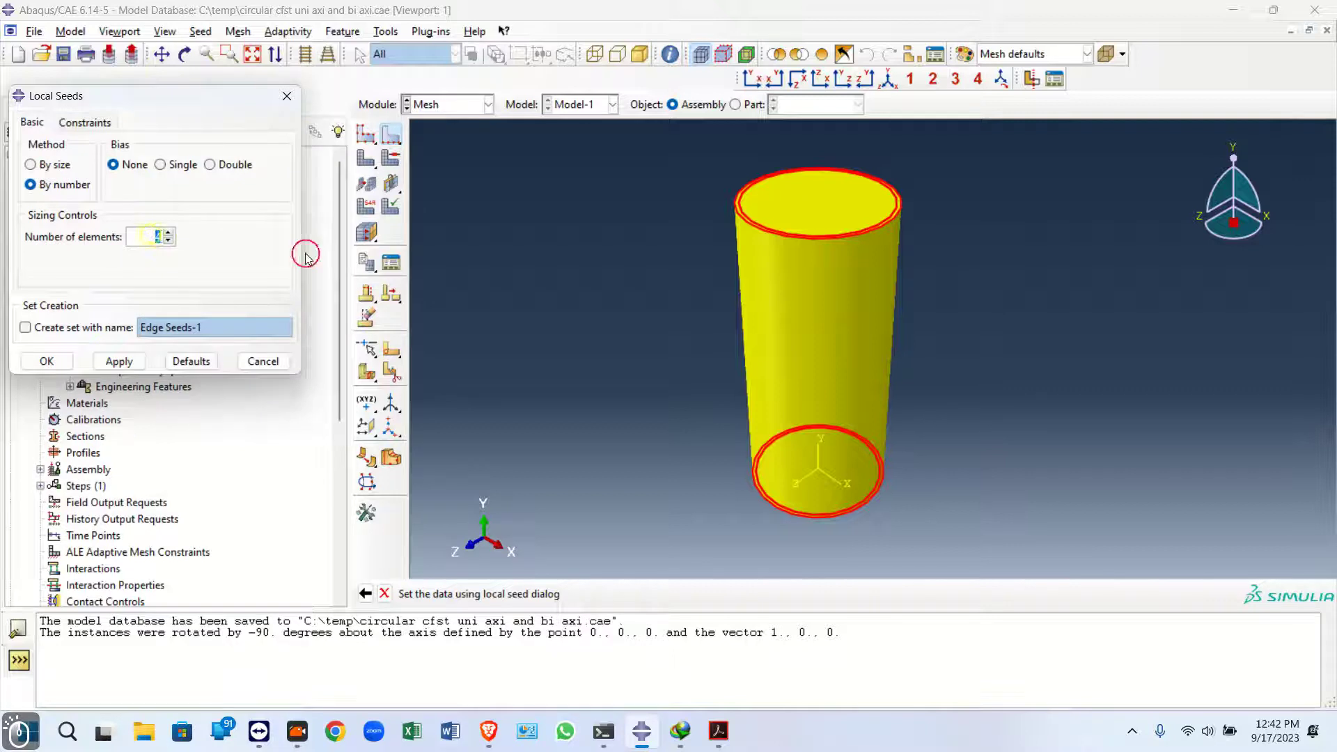
left_click(50, 321)
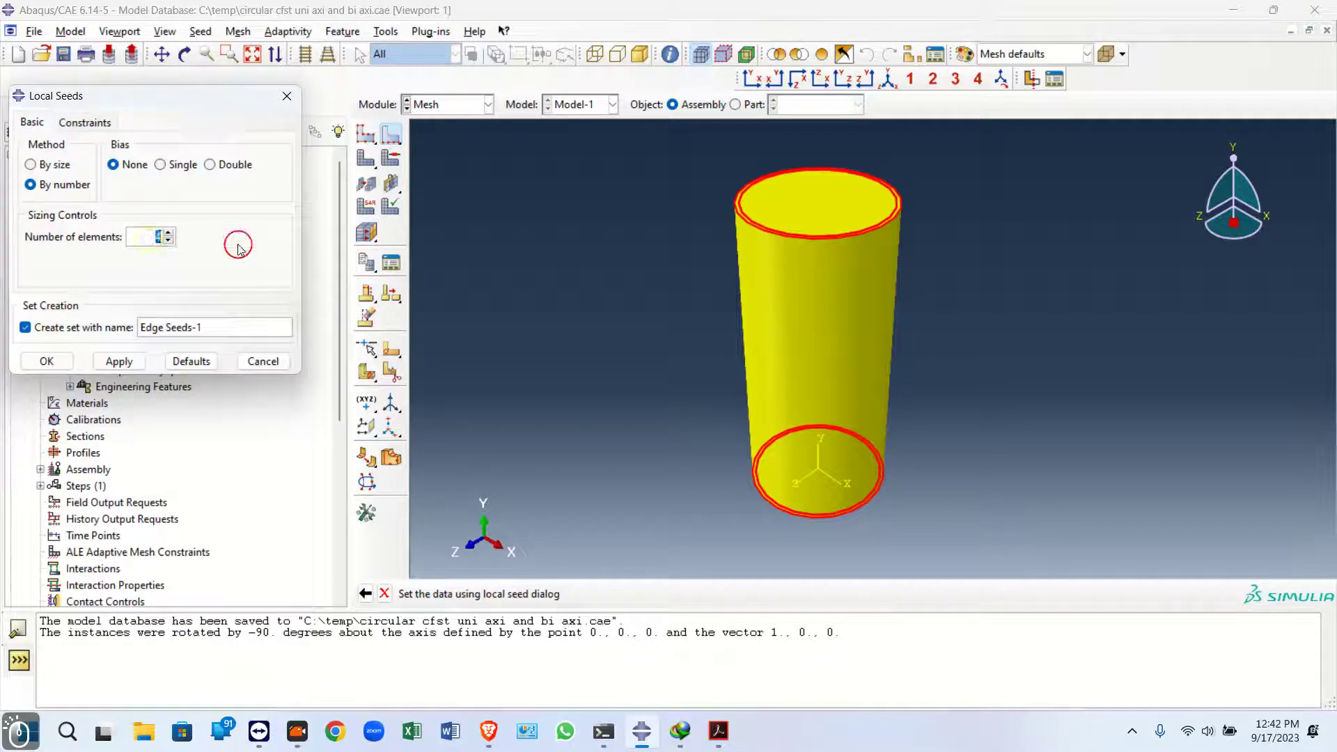
left_click(119, 362)
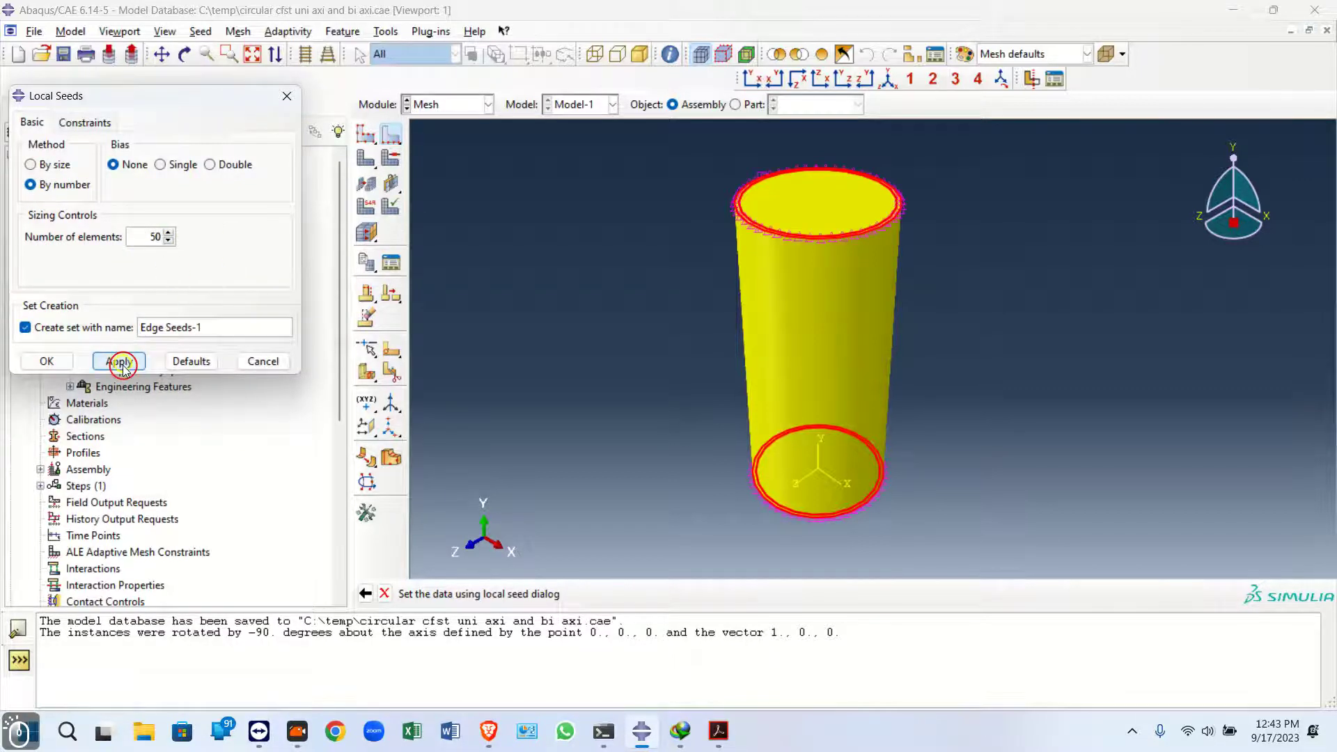
Constrain the edge seeds so the number of elements is not allowed to change
scroll(601, 310, "down", 3)
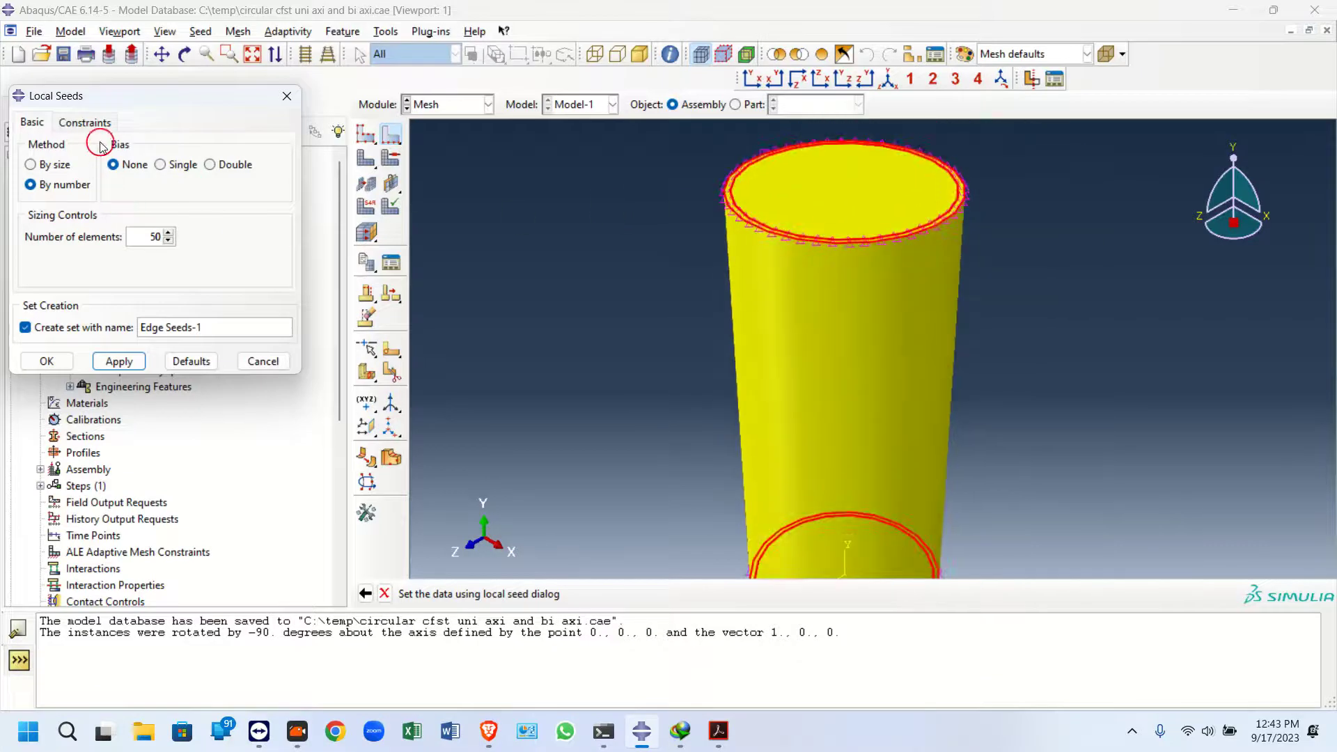
left_click(84, 123)
left_click(54, 205)
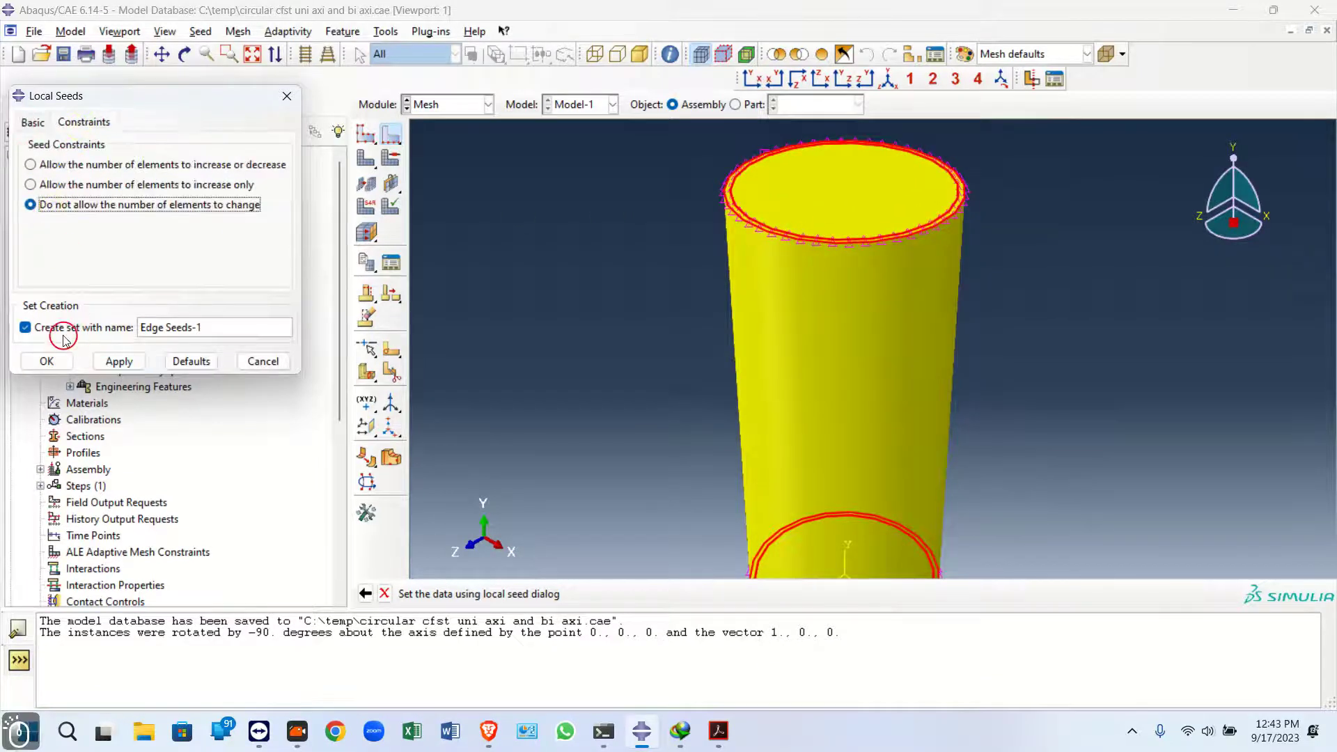
left_click(46, 361)
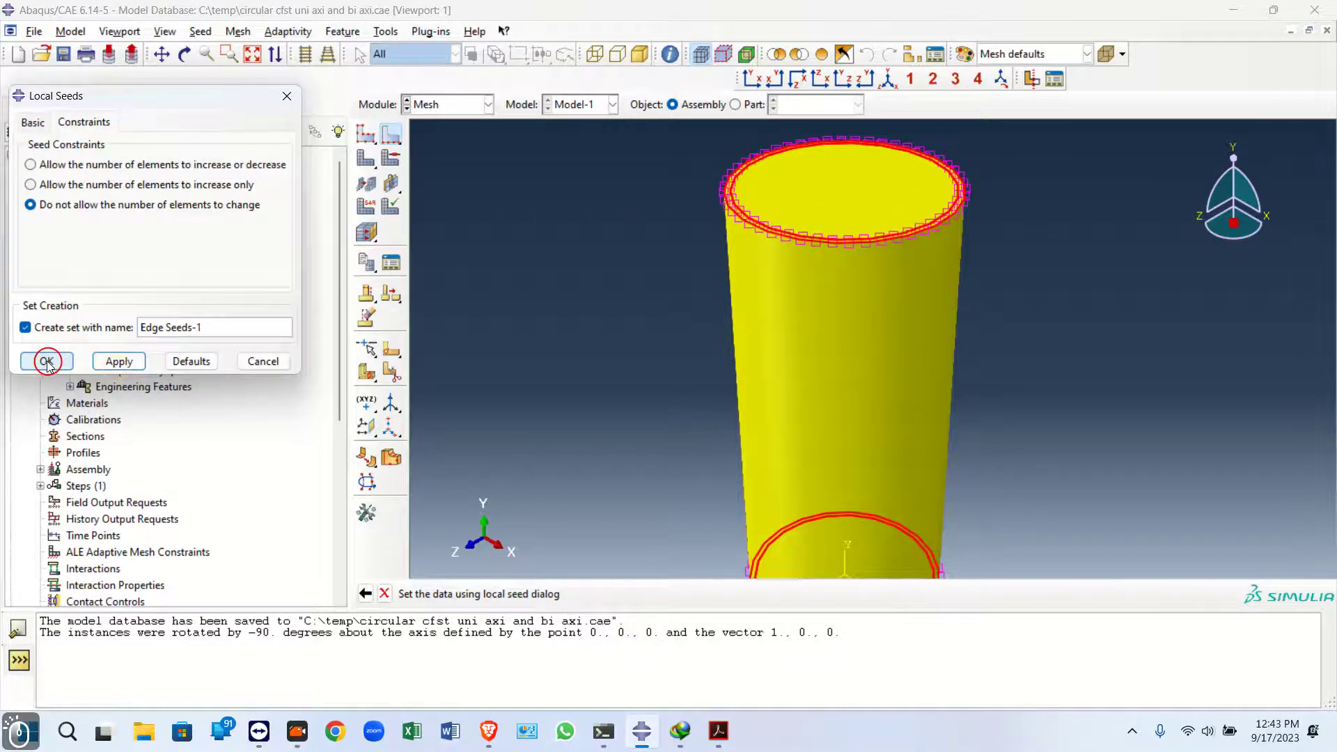
Mesh both part instances in the assembly
left_click(365, 158)
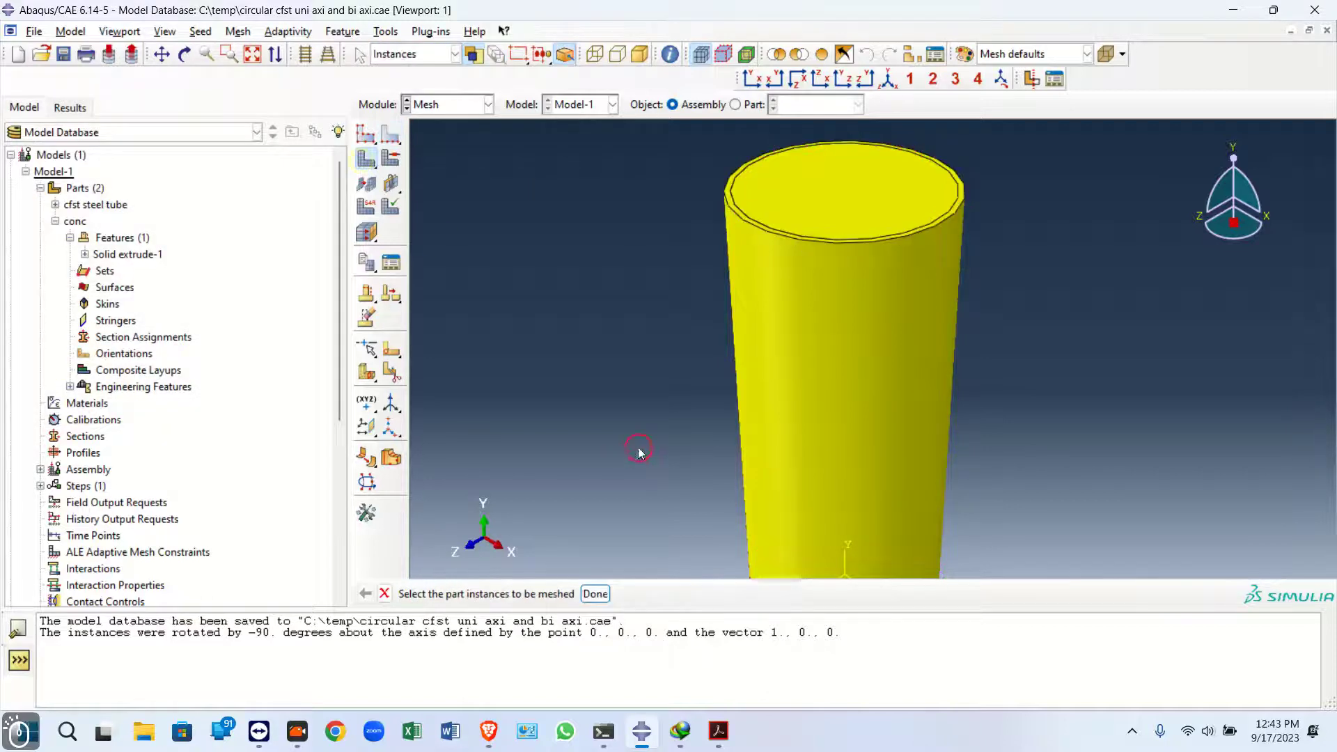
scroll(612, 439, "down", 3)
left_click_drag(573, 267, 1003, 608)
left_click(595, 593)
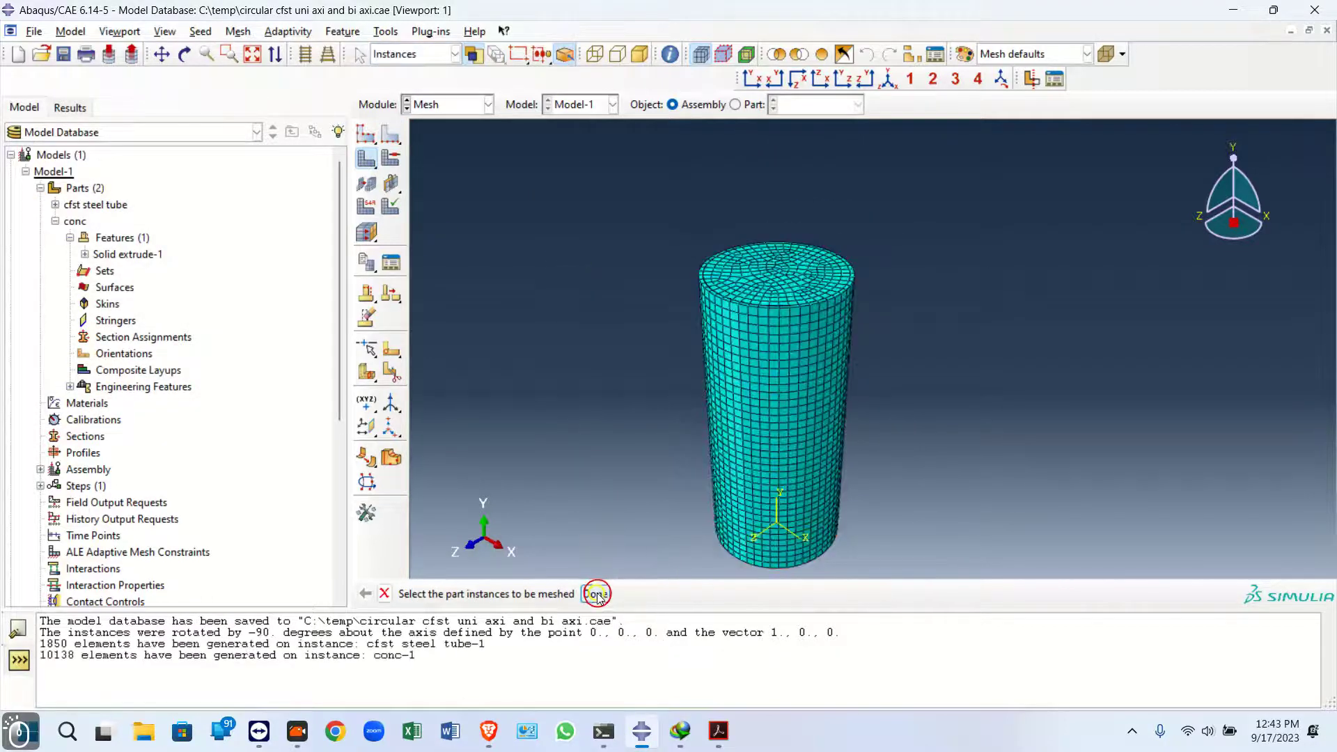
Assign hex sweep mesh controls with the Medial axis algorithm to the concrete region
scroll(761, 238, "up", 4)
scroll(630, 314, "up", 8)
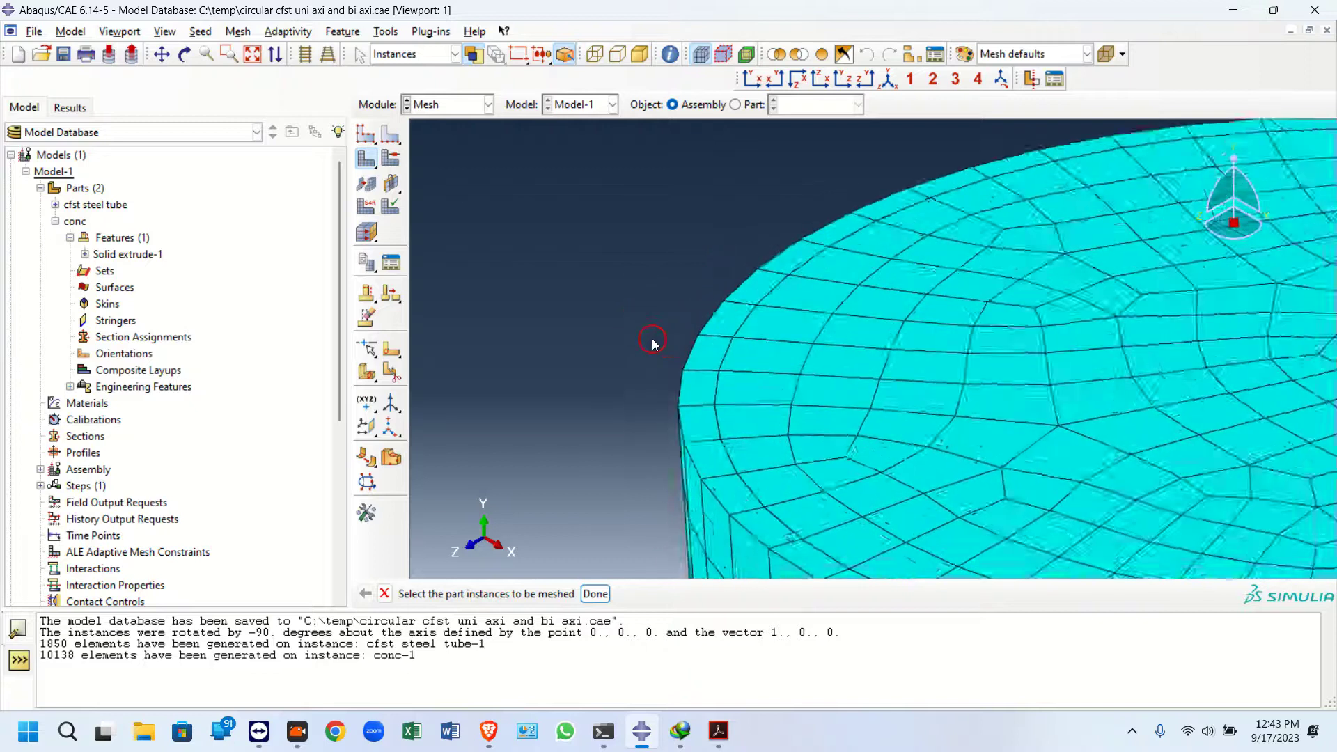
scroll(629, 337, "down", 10)
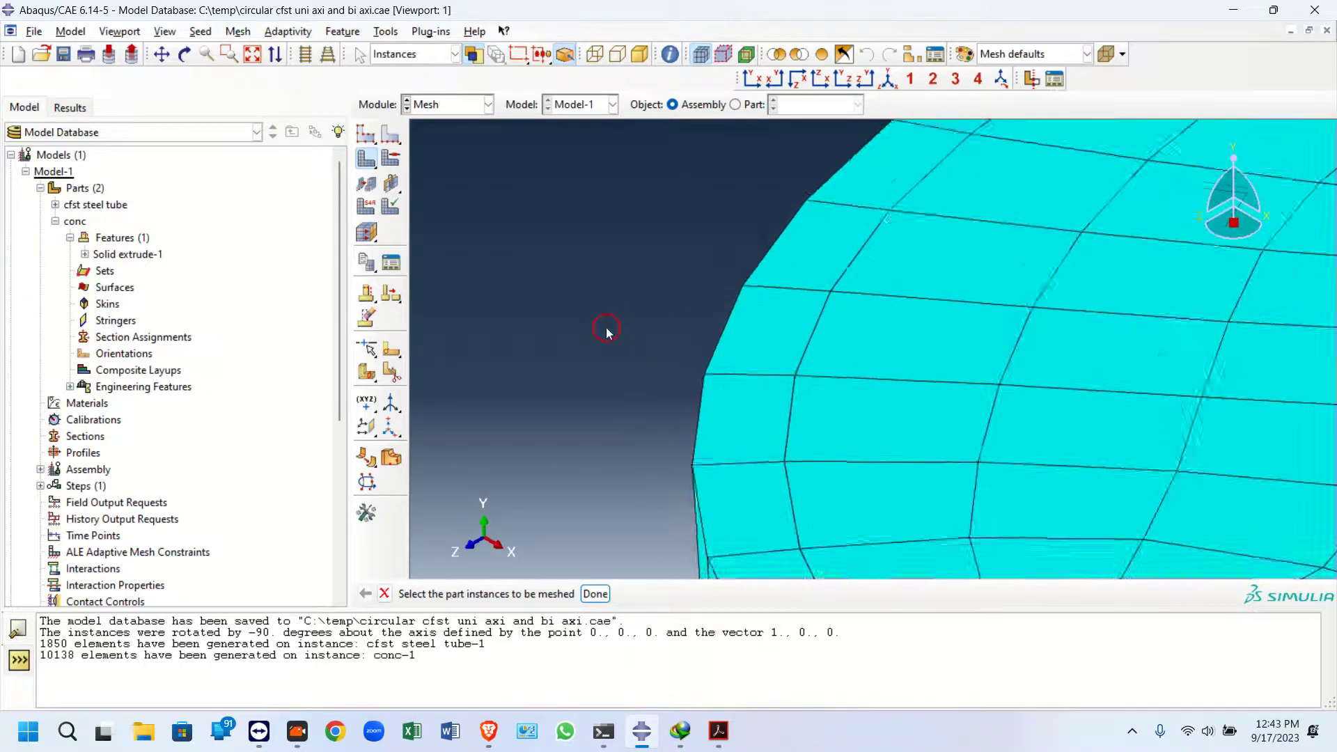
scroll(557, 296, "down", 6)
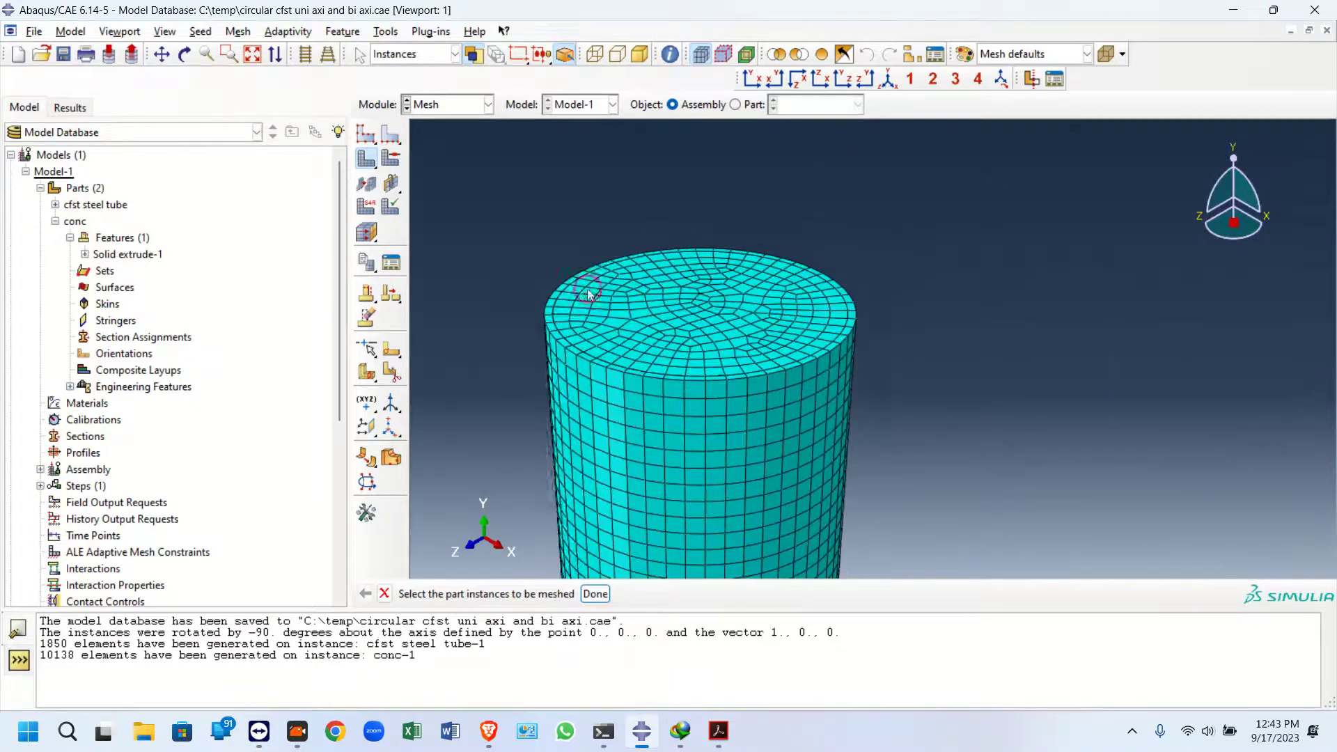
left_click(389, 159)
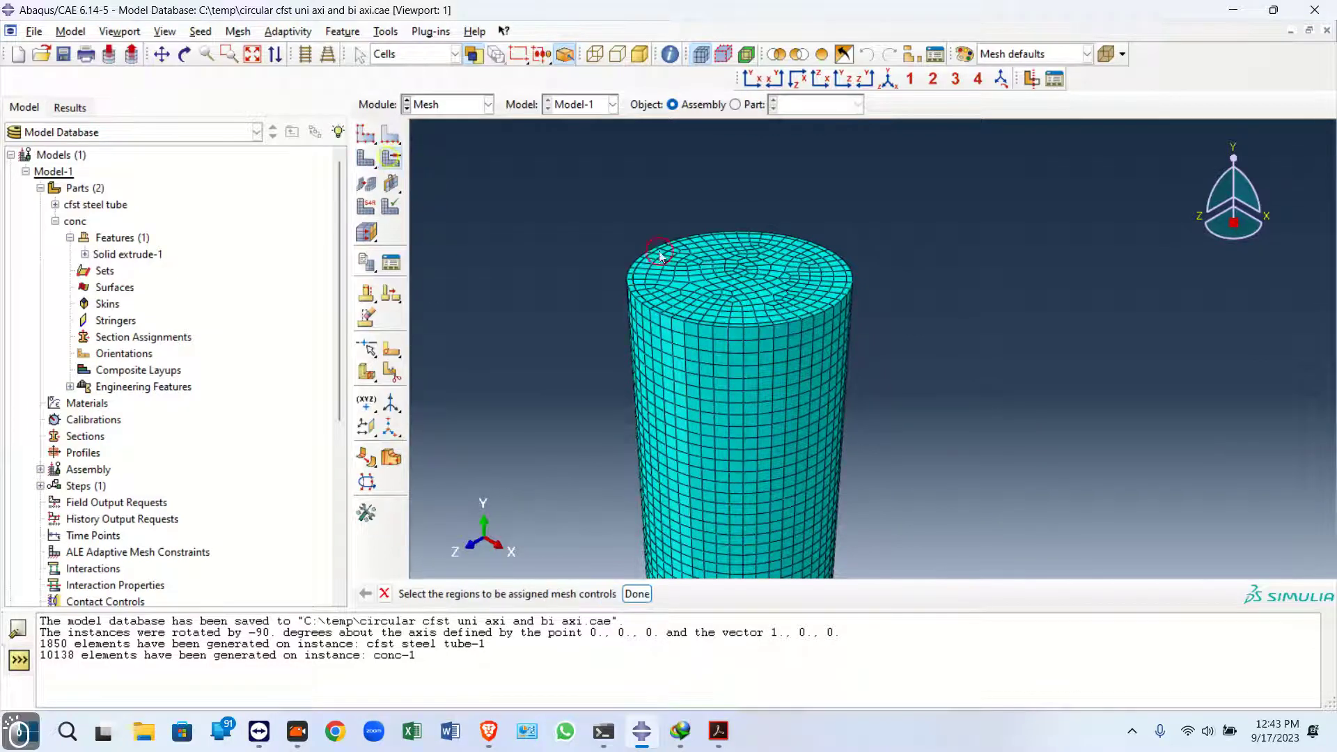
left_click(629, 289)
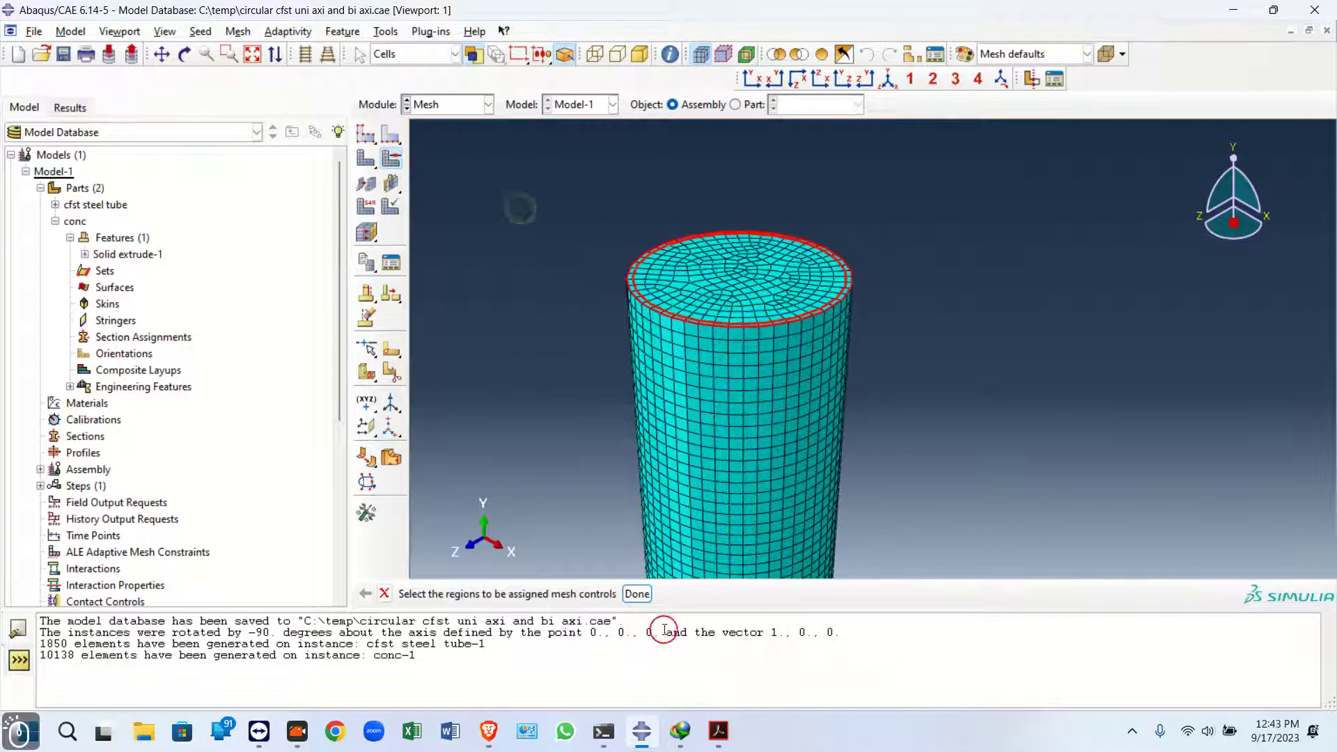
left_click(637, 593)
left_click(126, 295)
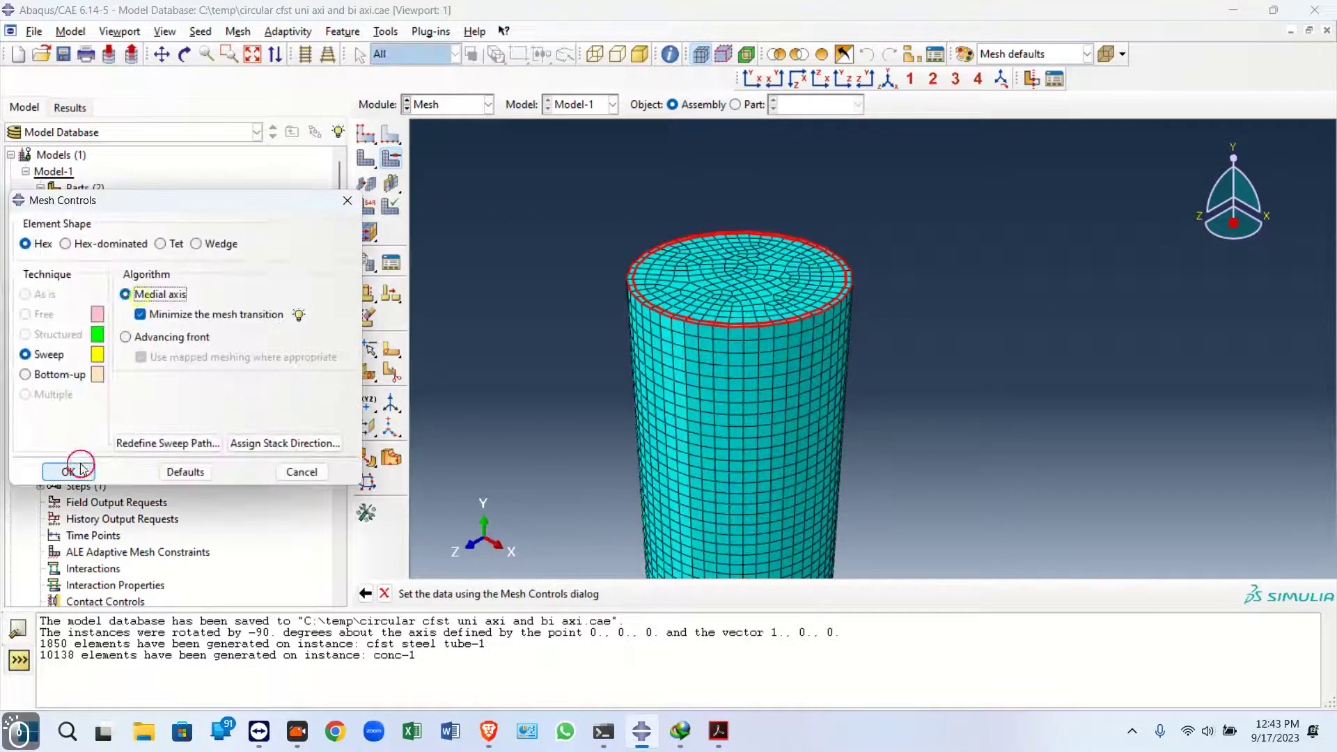
left_click(68, 471)
left_click(126, 350)
left_click(101, 376)
Regenerate the mesh on both part instances and zoom in to inspect the elements
left_click(361, 161)
left_click_drag(575, 233, 700, 507)
left_click(596, 593)
scroll(692, 373, "down", 3)
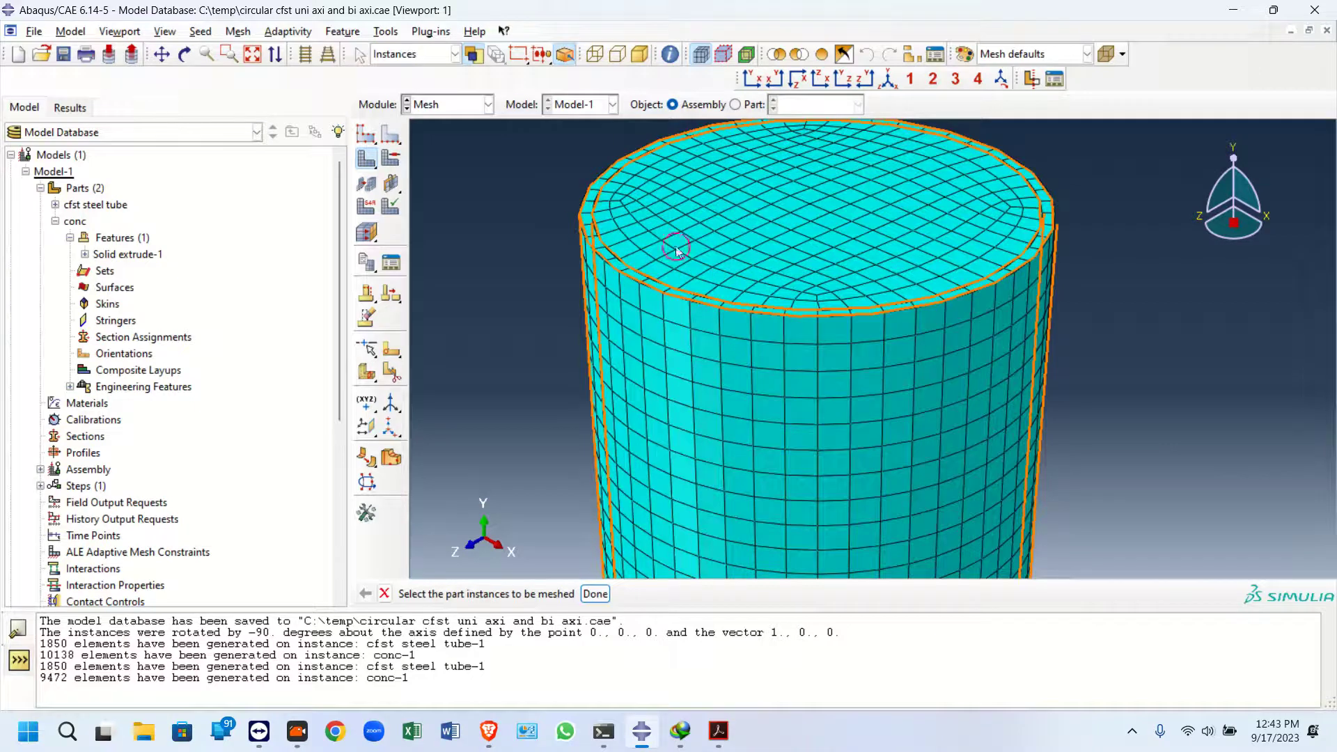
scroll(651, 258, "down", 5)
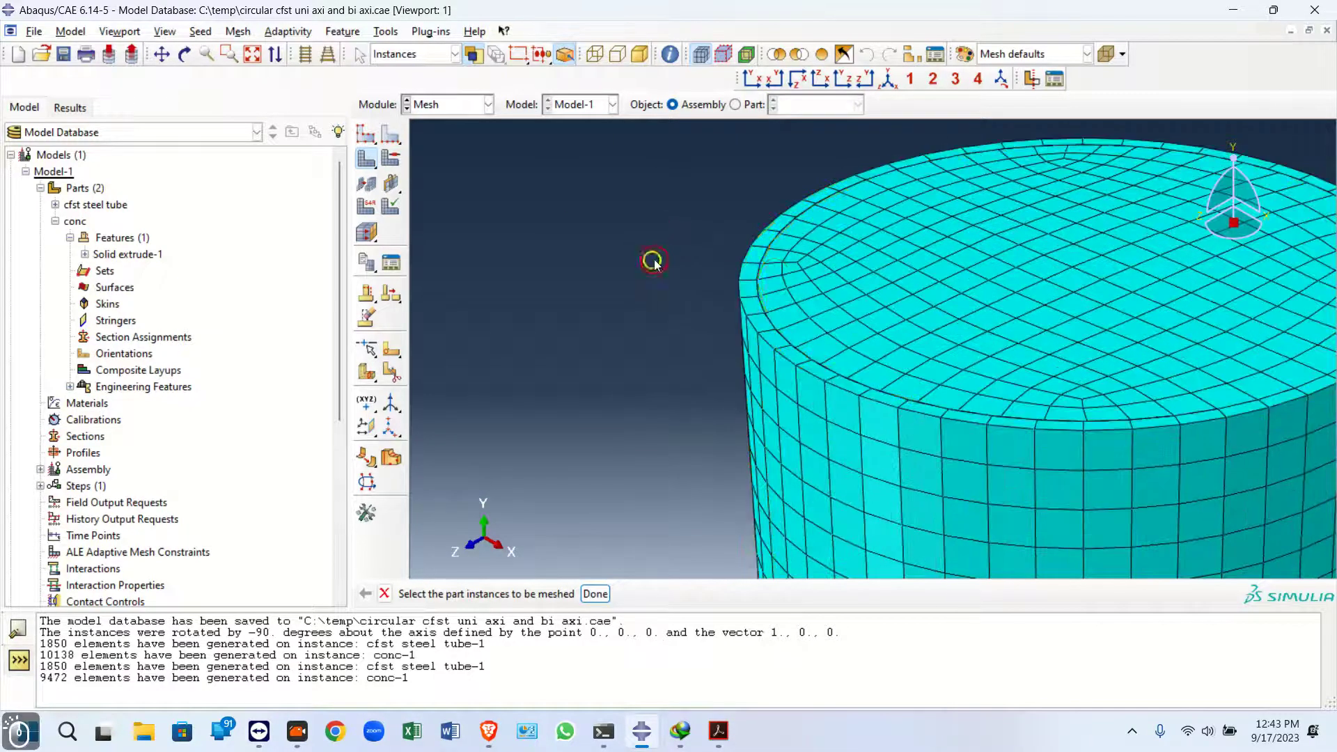
scroll(738, 278, "down", 6)
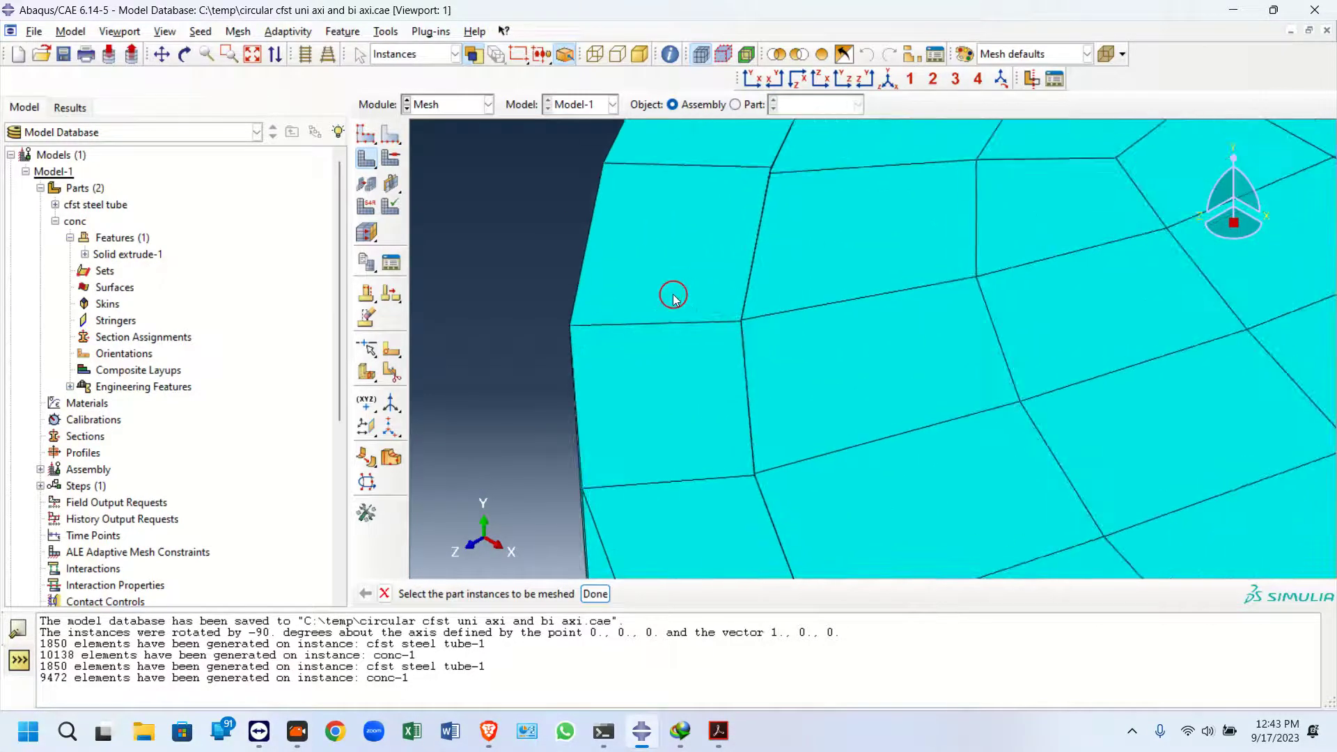
left_click(701, 677)
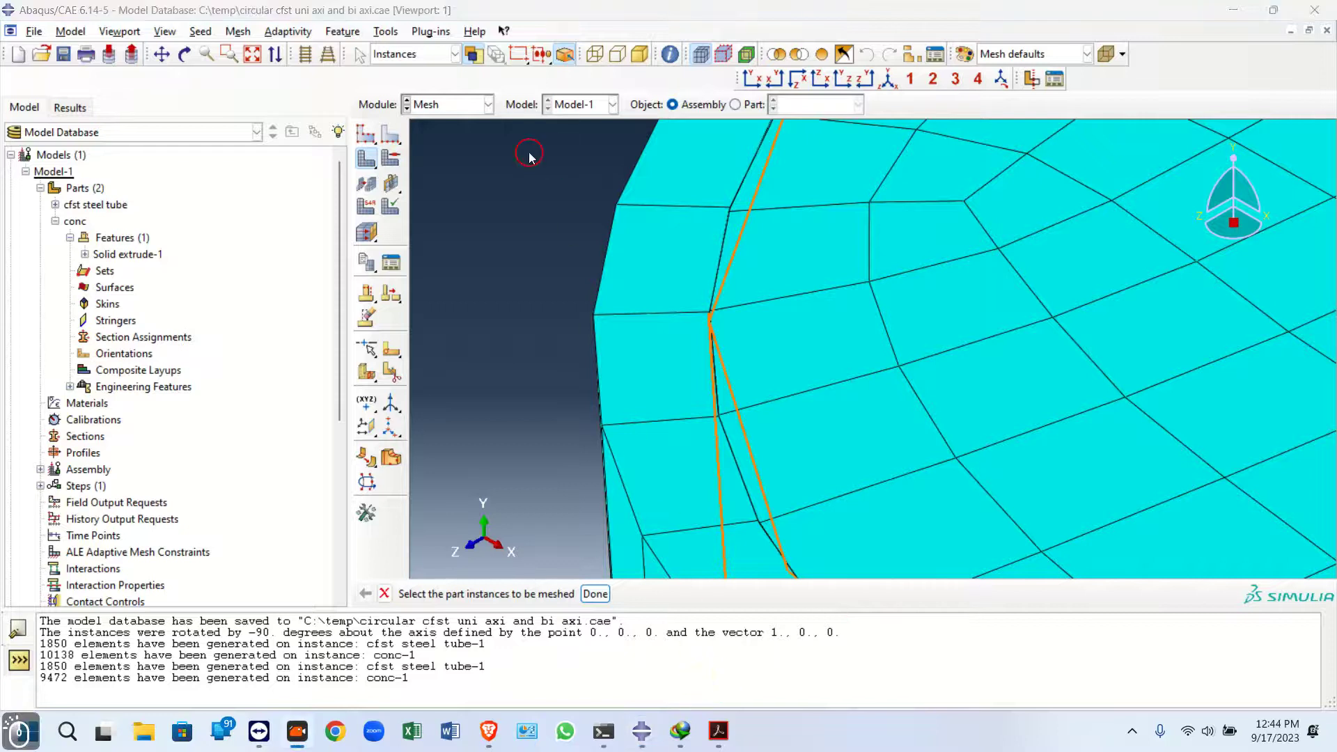
scroll(488, 228, "up", 5)
left_click(478, 229)
In the Step module, create a Dynamic, Explicit step named exp after Initial
left_click(443, 111)
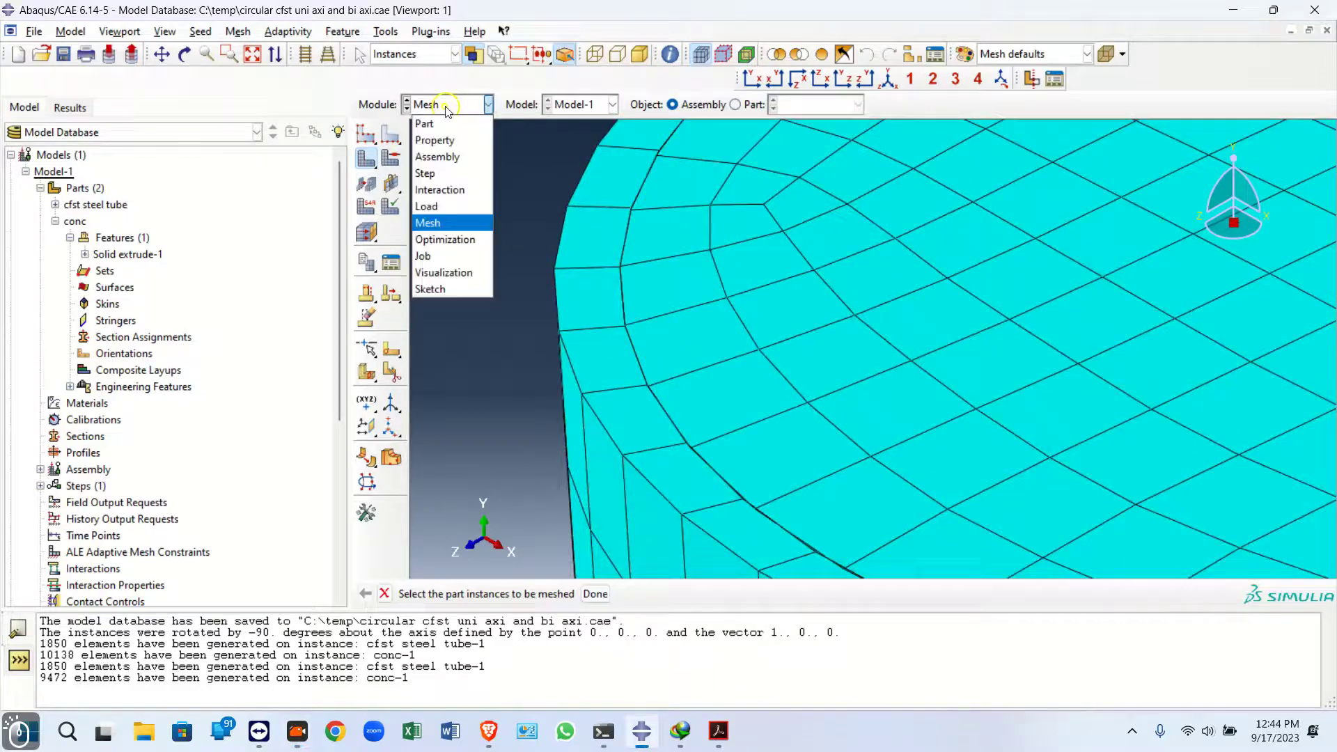
left_click(438, 173)
left_click(365, 137)
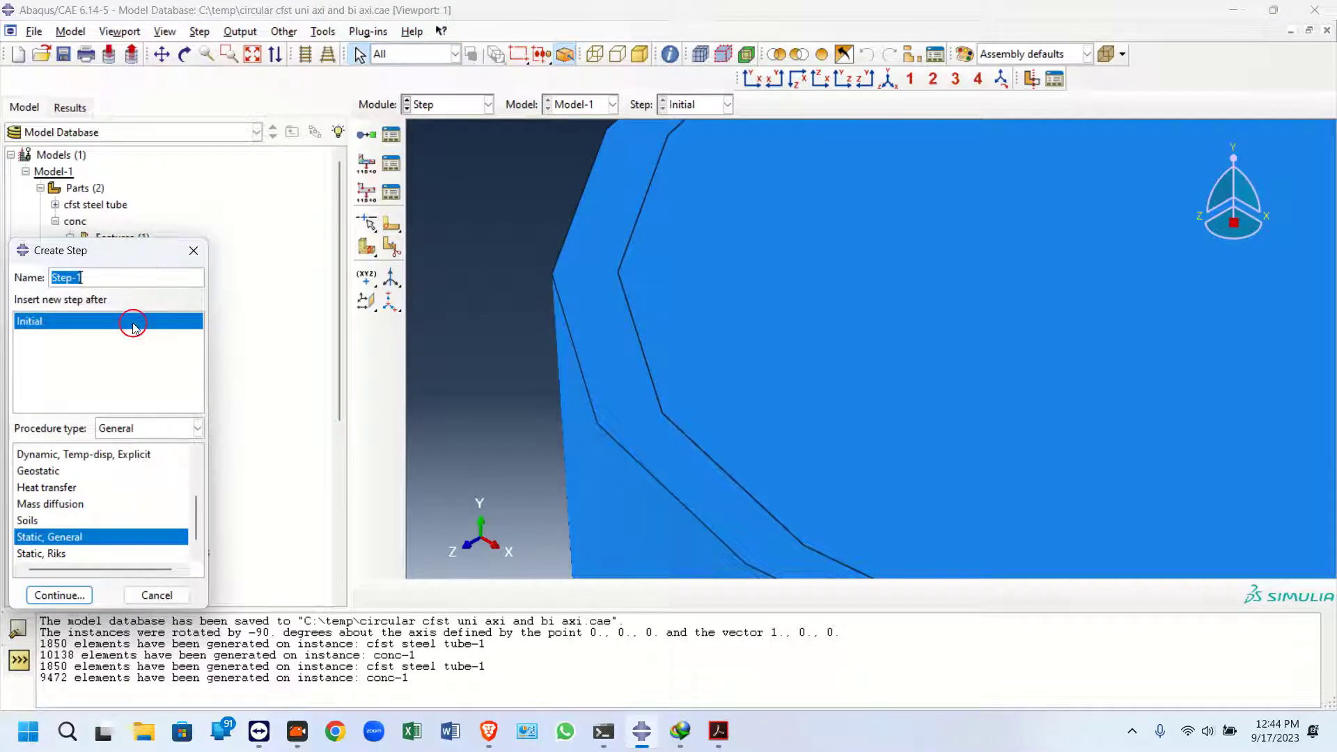
type("exp")
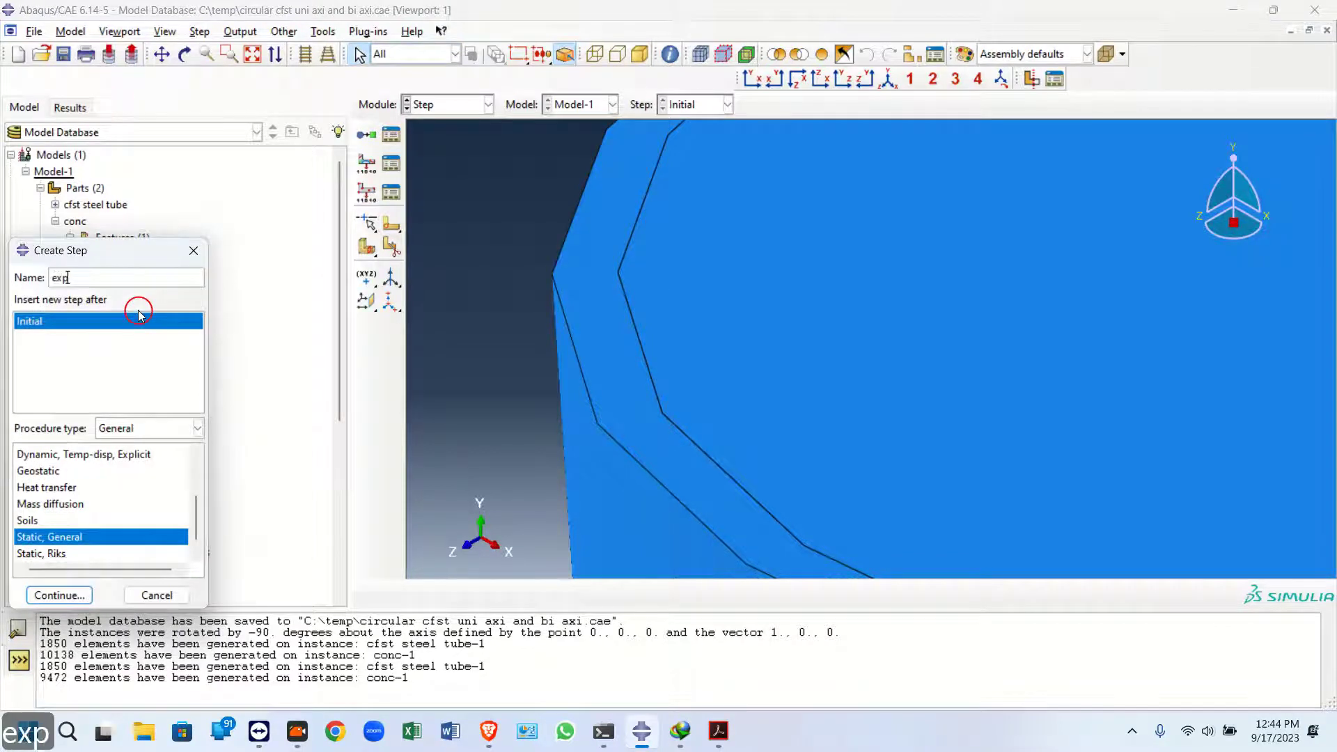
scroll(61, 507, "down", 1)
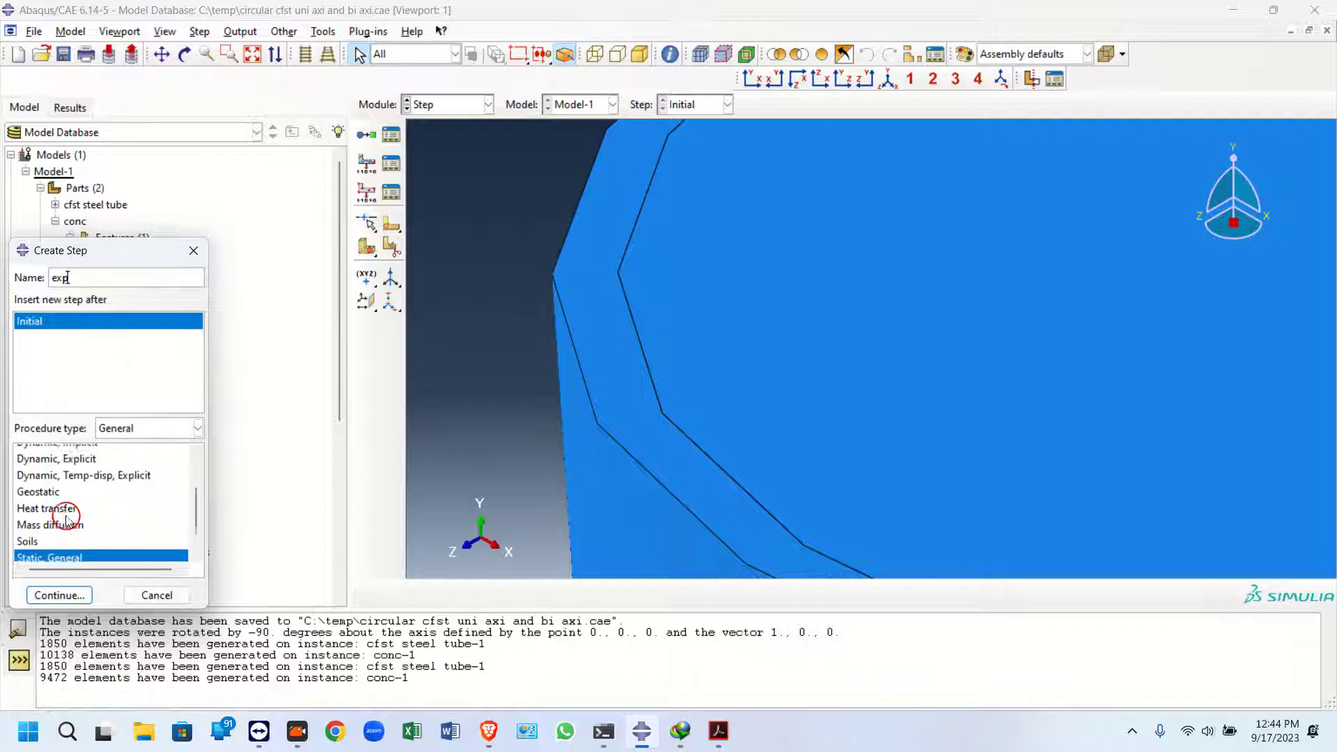
scroll(59, 508, "up", 3)
scroll(63, 507, "down", 3)
scroll(74, 522, "up", 7)
left_click(75, 534)
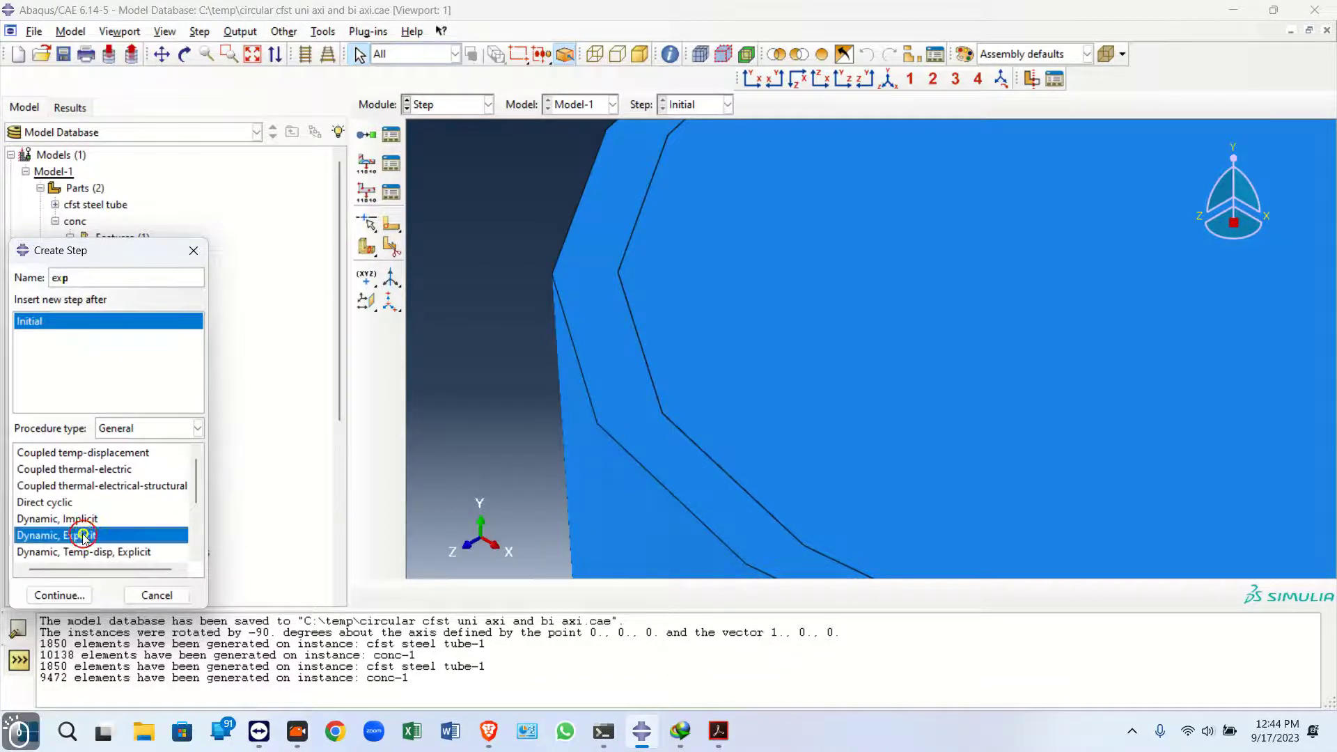
left_click(60, 593)
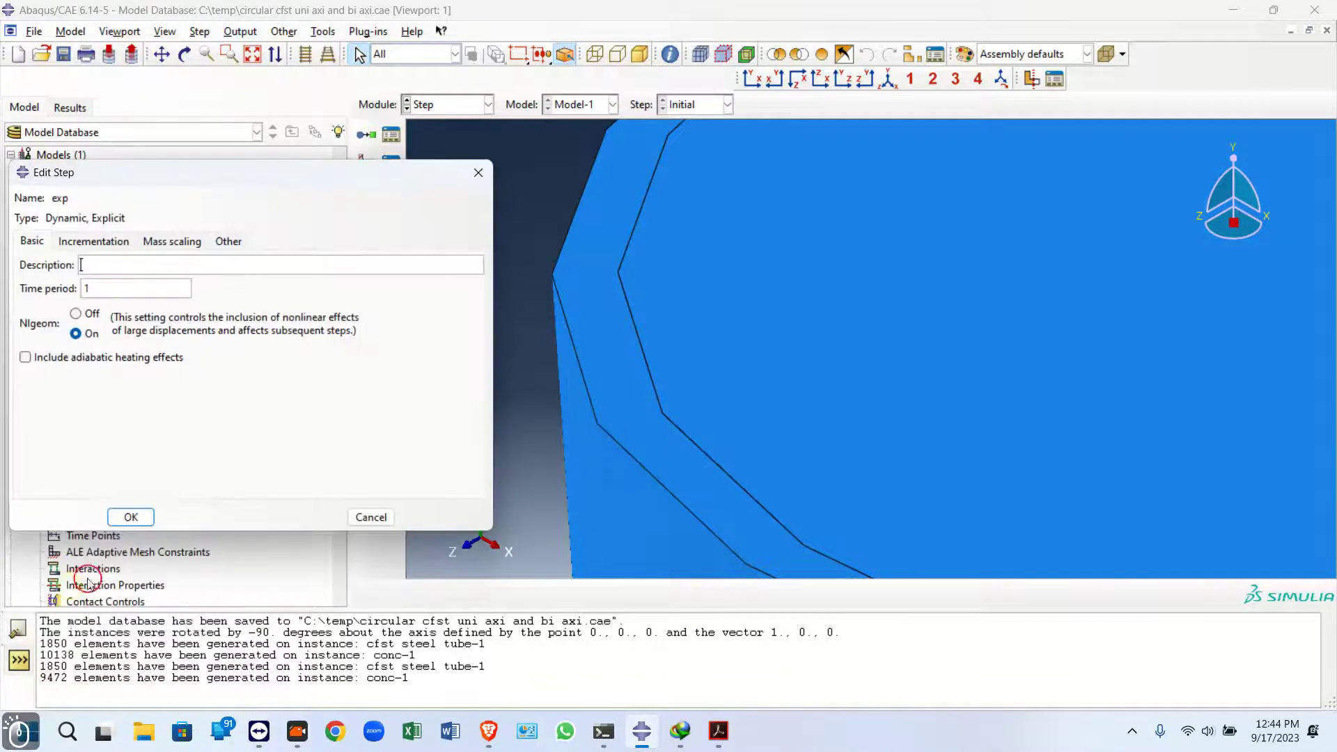
Set the exp step's time period to 0.2, confirm the step, and review it in the Step Manager
left_click(102, 274)
type("0")
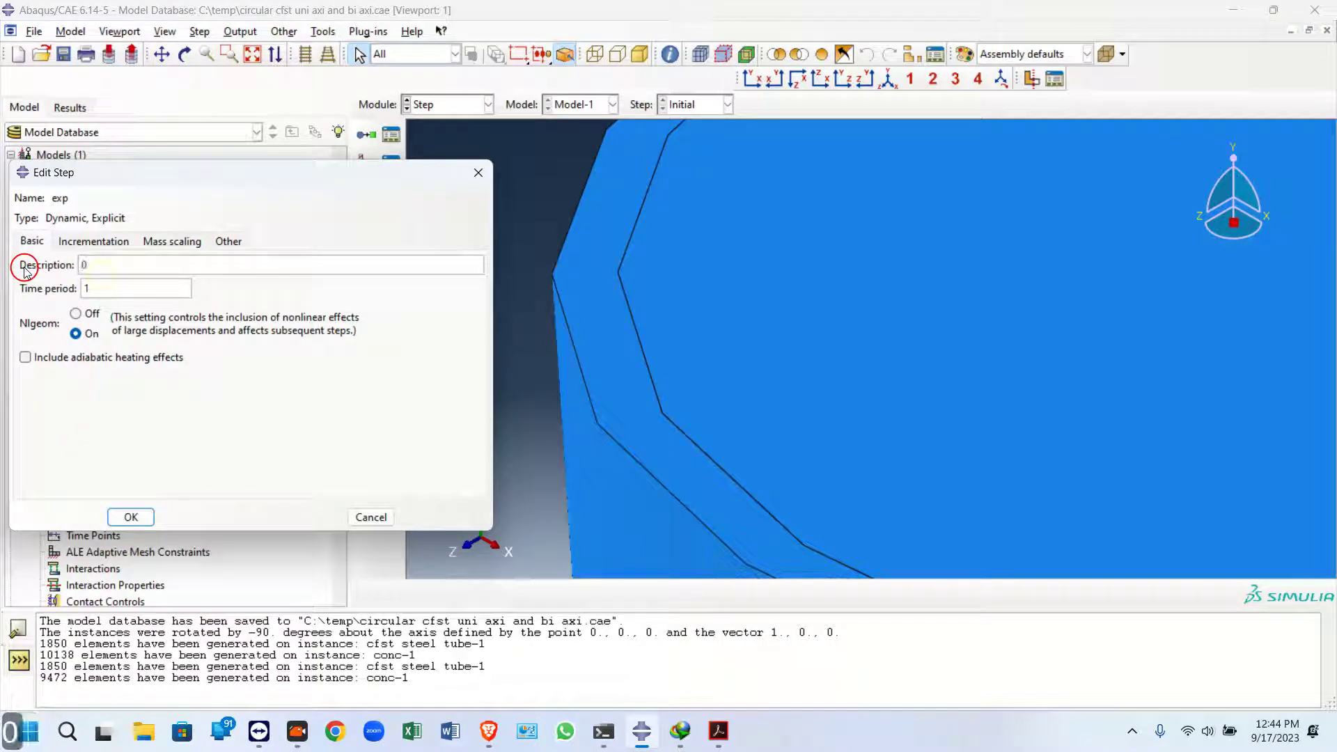
double_click(83, 265)
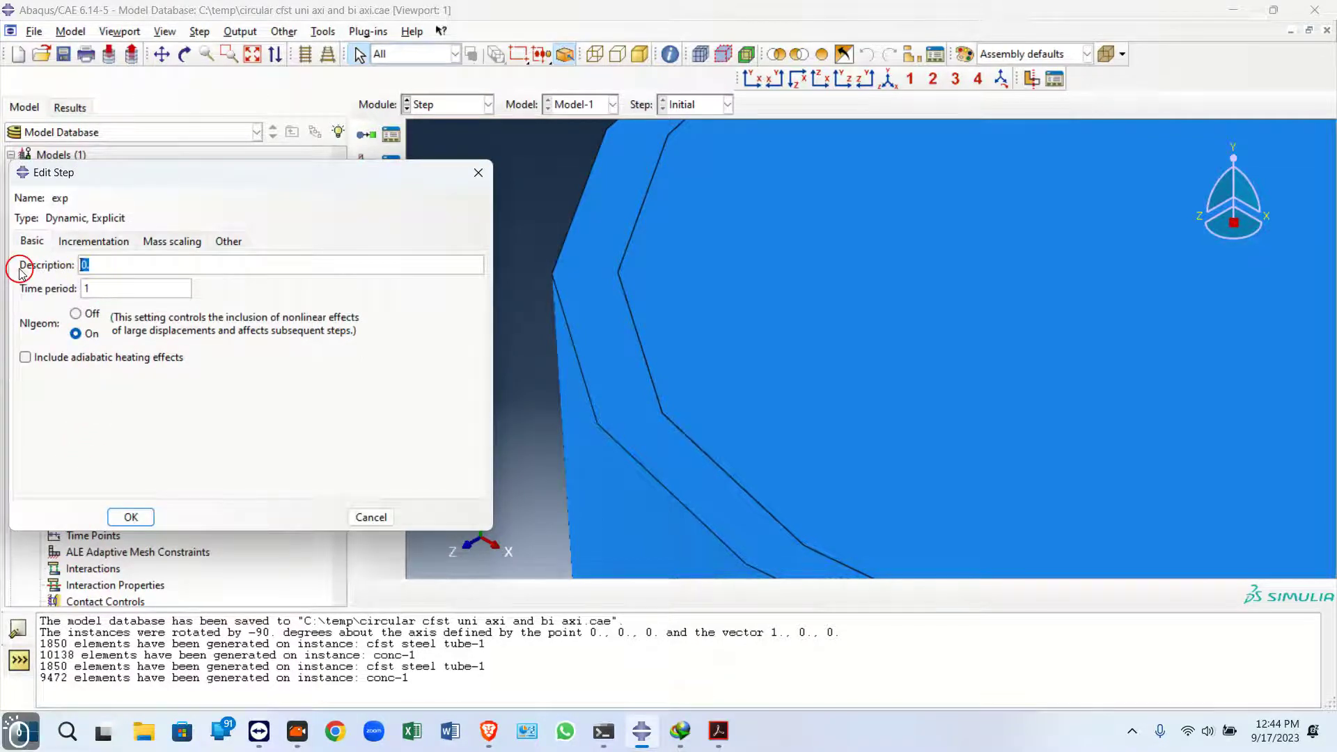
key("BackSpace")
double_click(101, 289)
type("0")
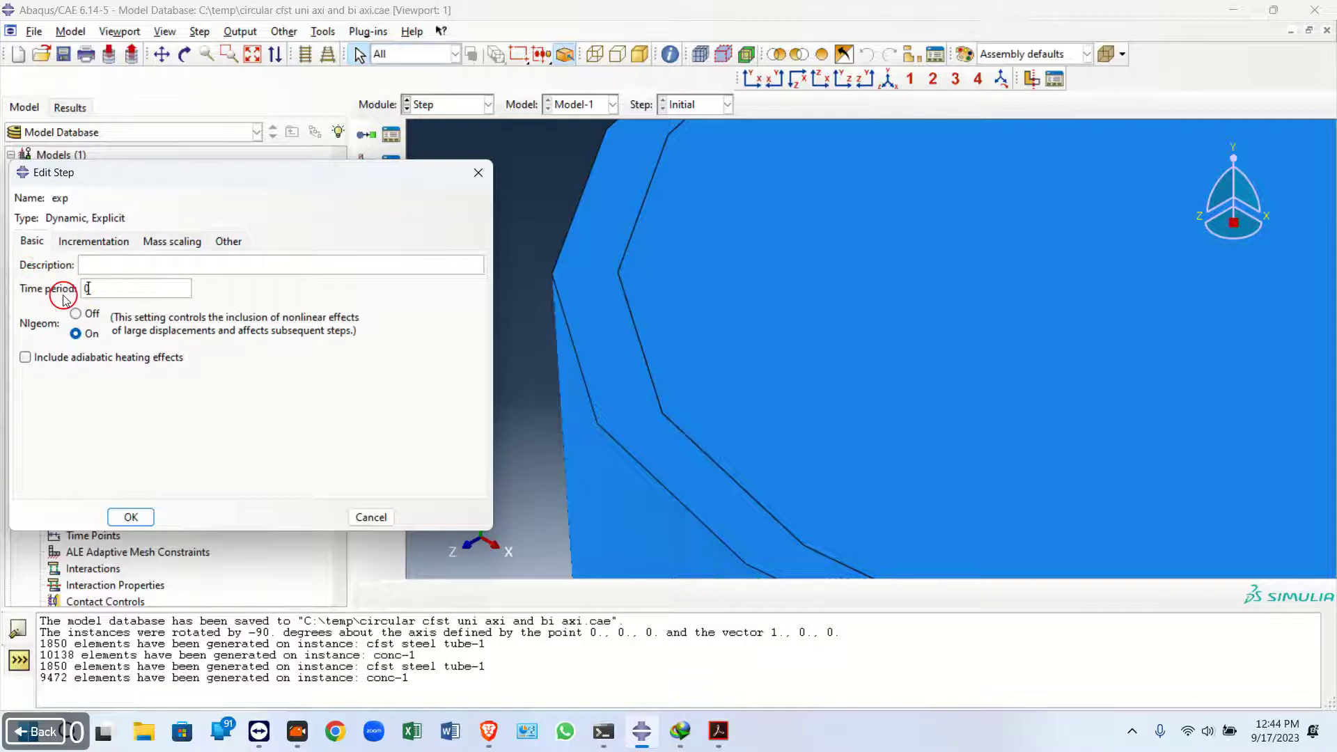
left_click(95, 240)
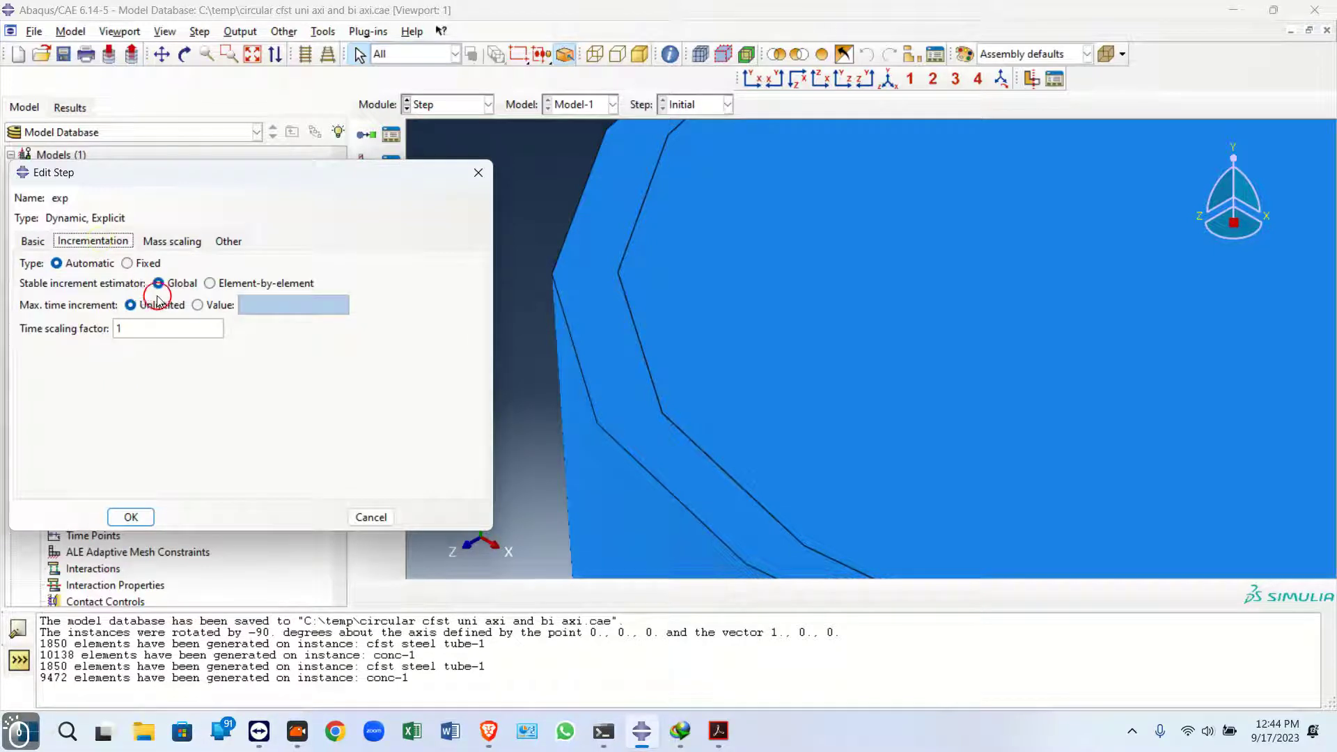
left_click(32, 241)
left_click(131, 517)
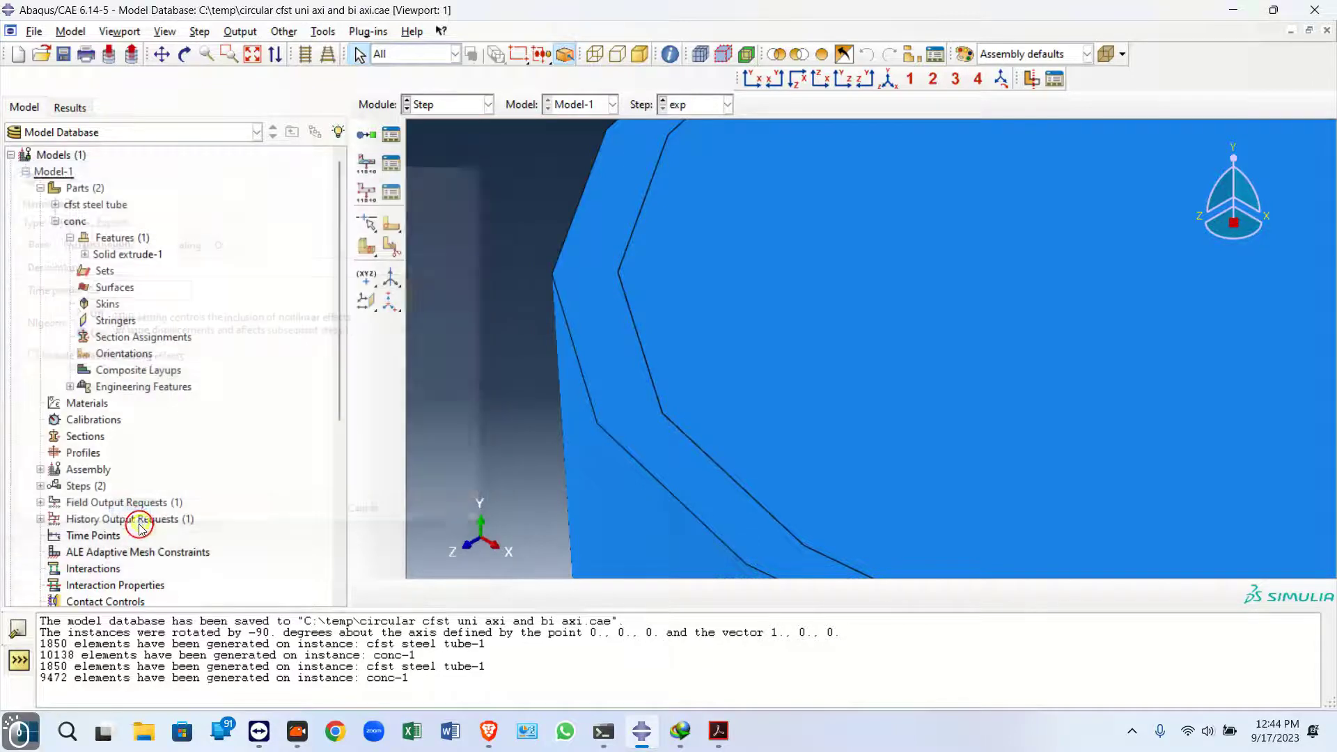
left_click(392, 140)
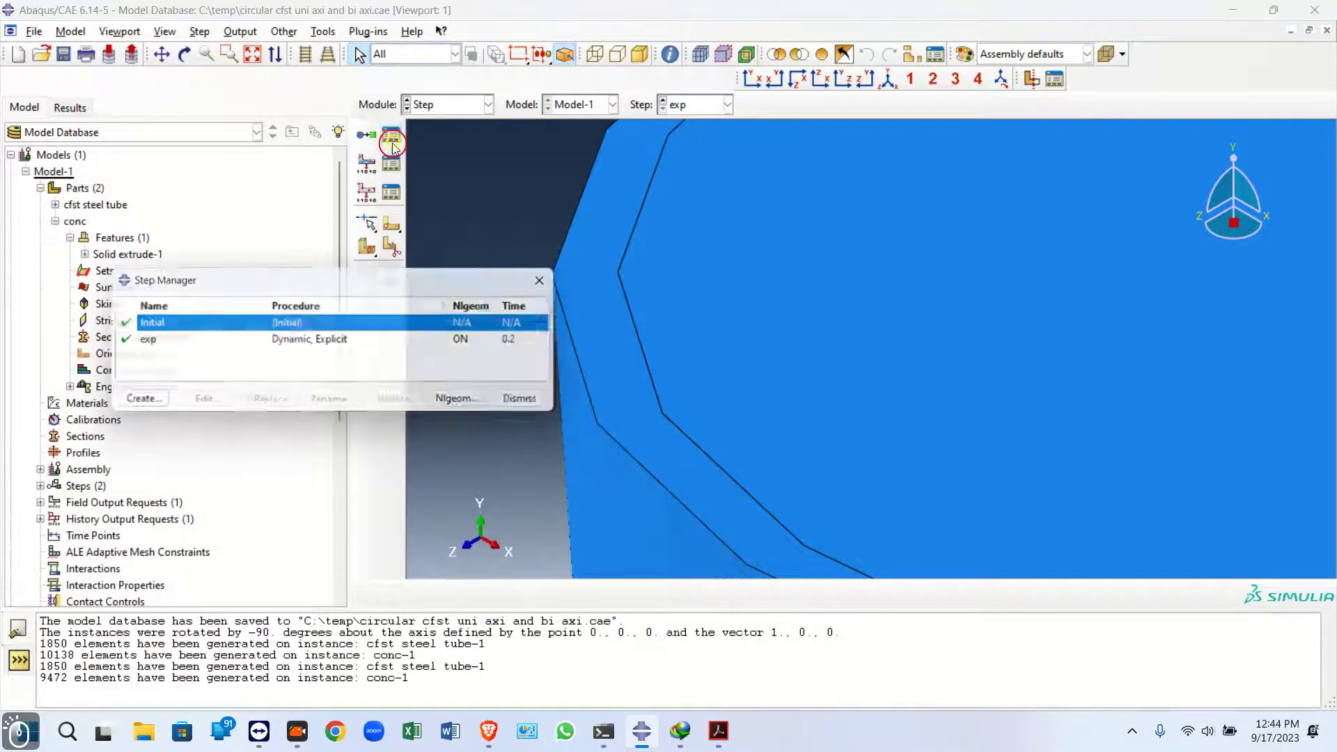
left_click(539, 280)
In the Interaction module, find contact pairs across the whole model and select the tube–concrete pair's property
left_click(449, 105)
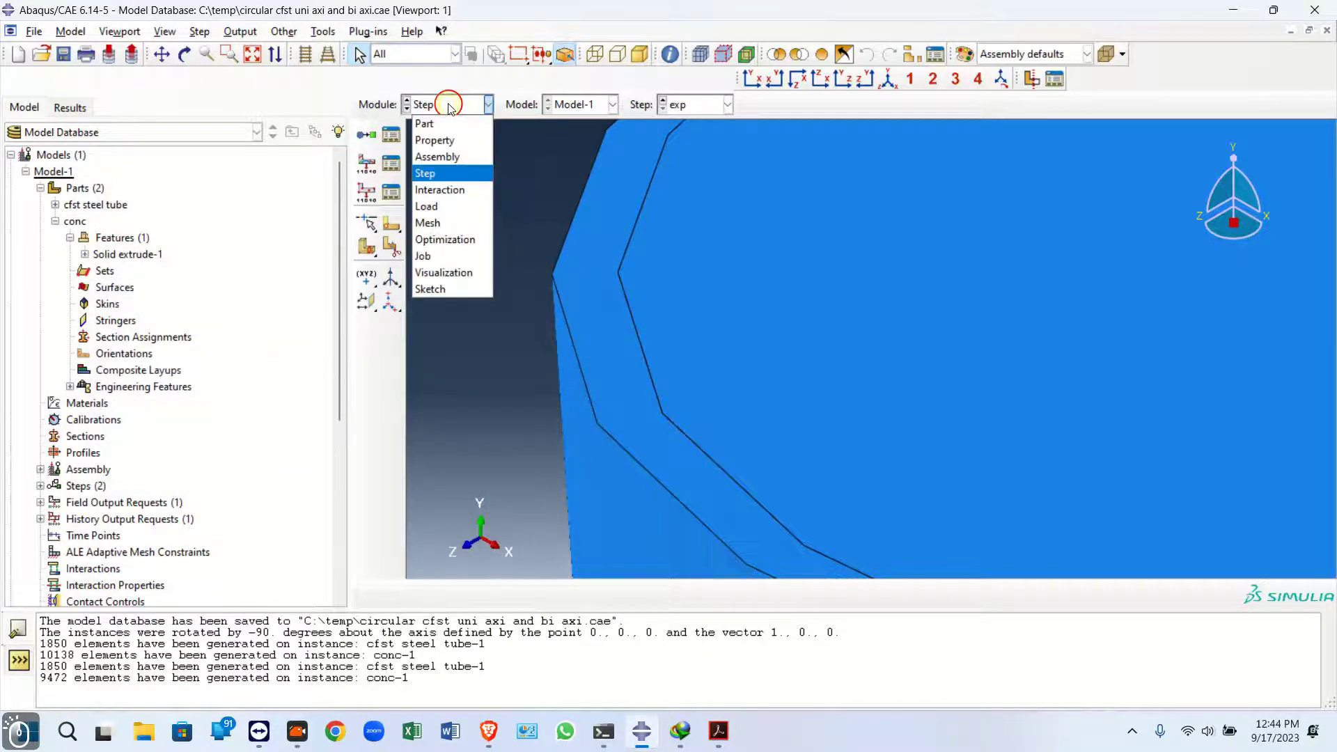
left_click(445, 207)
scroll(526, 298, "down", 5)
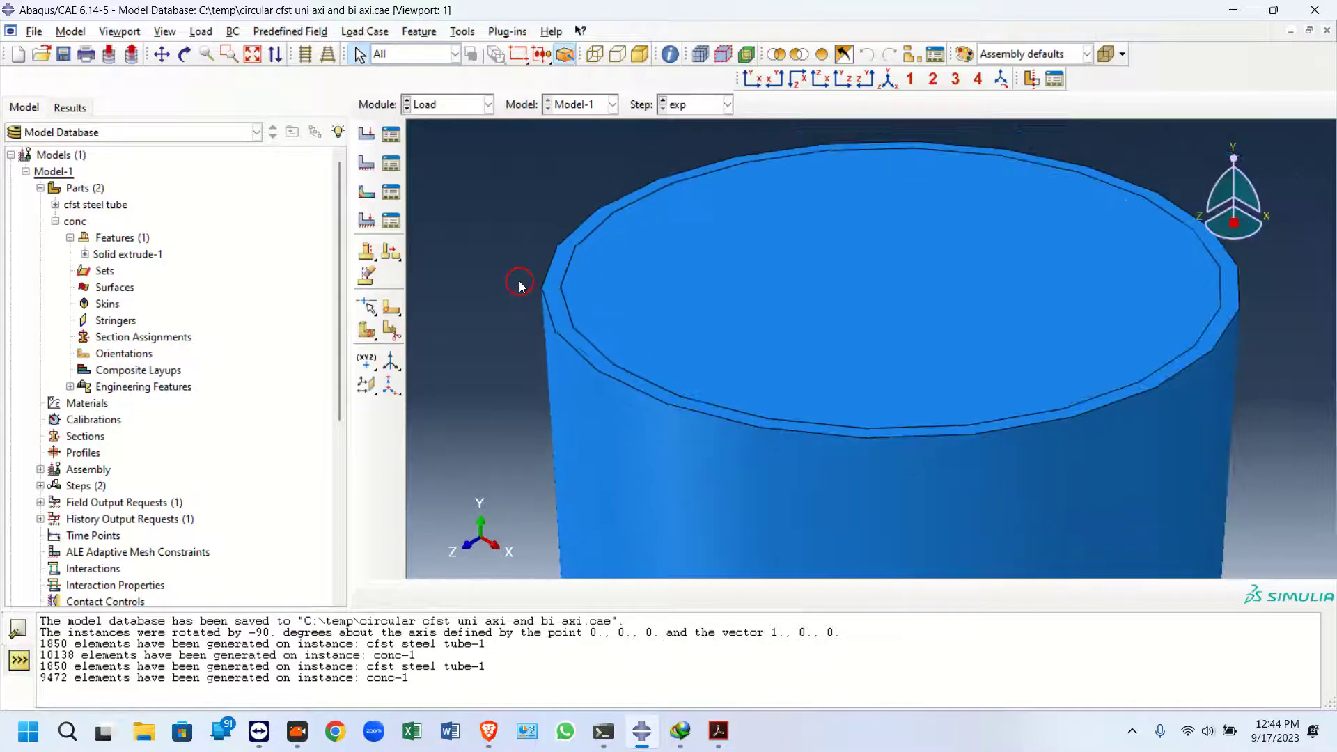
scroll(522, 285, "down", 2)
left_click(449, 105)
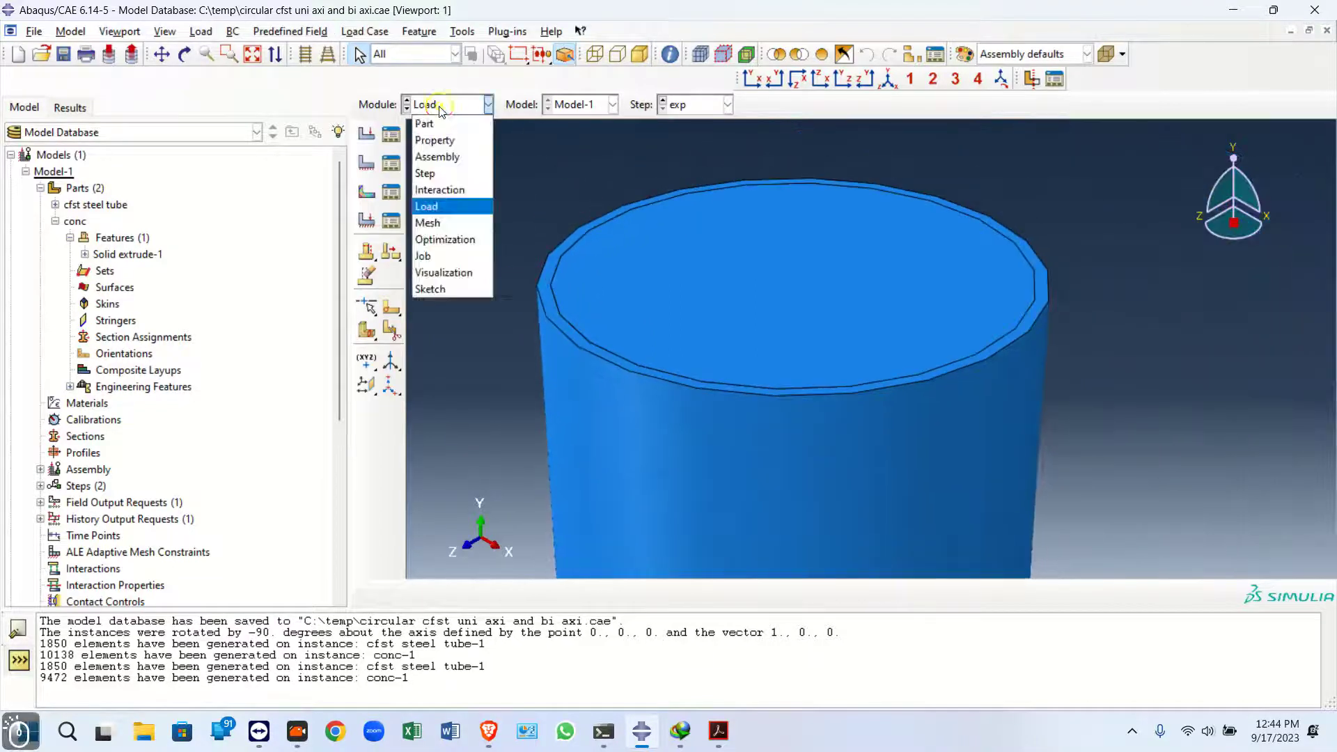
left_click(447, 195)
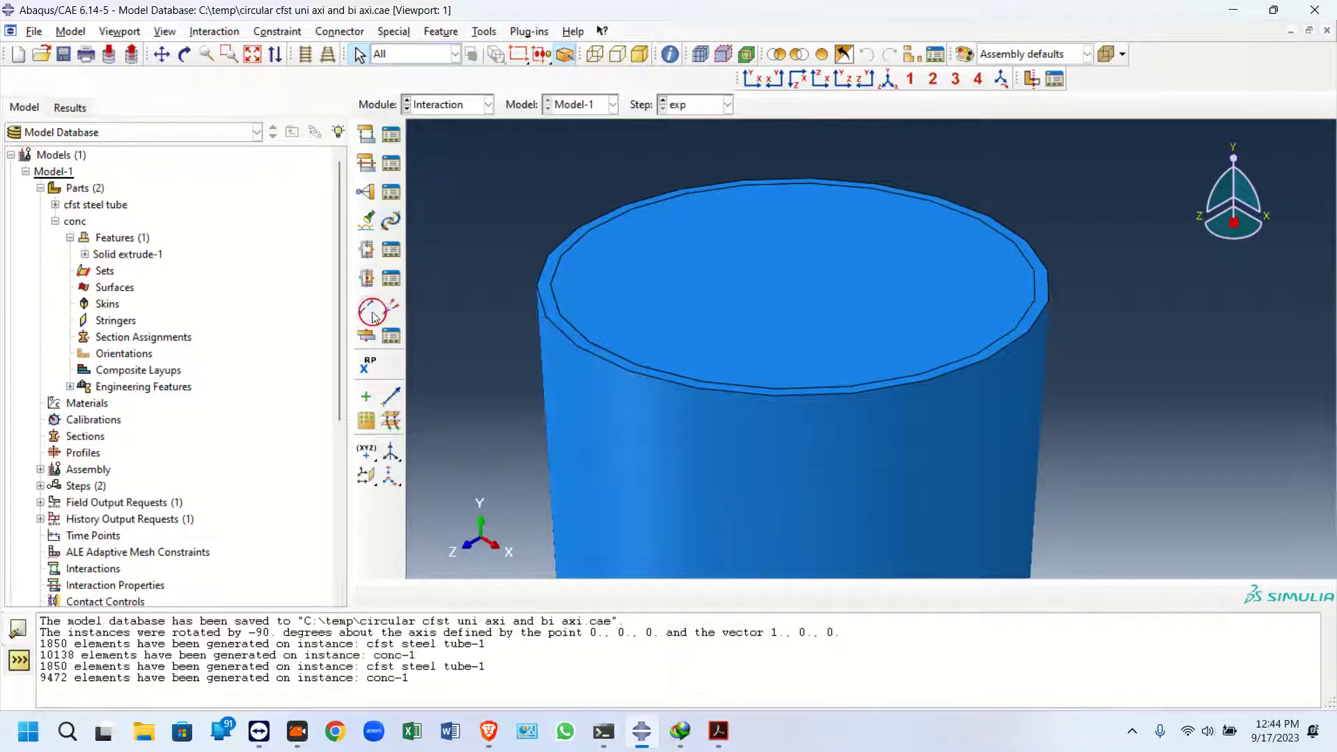
left_click(367, 219)
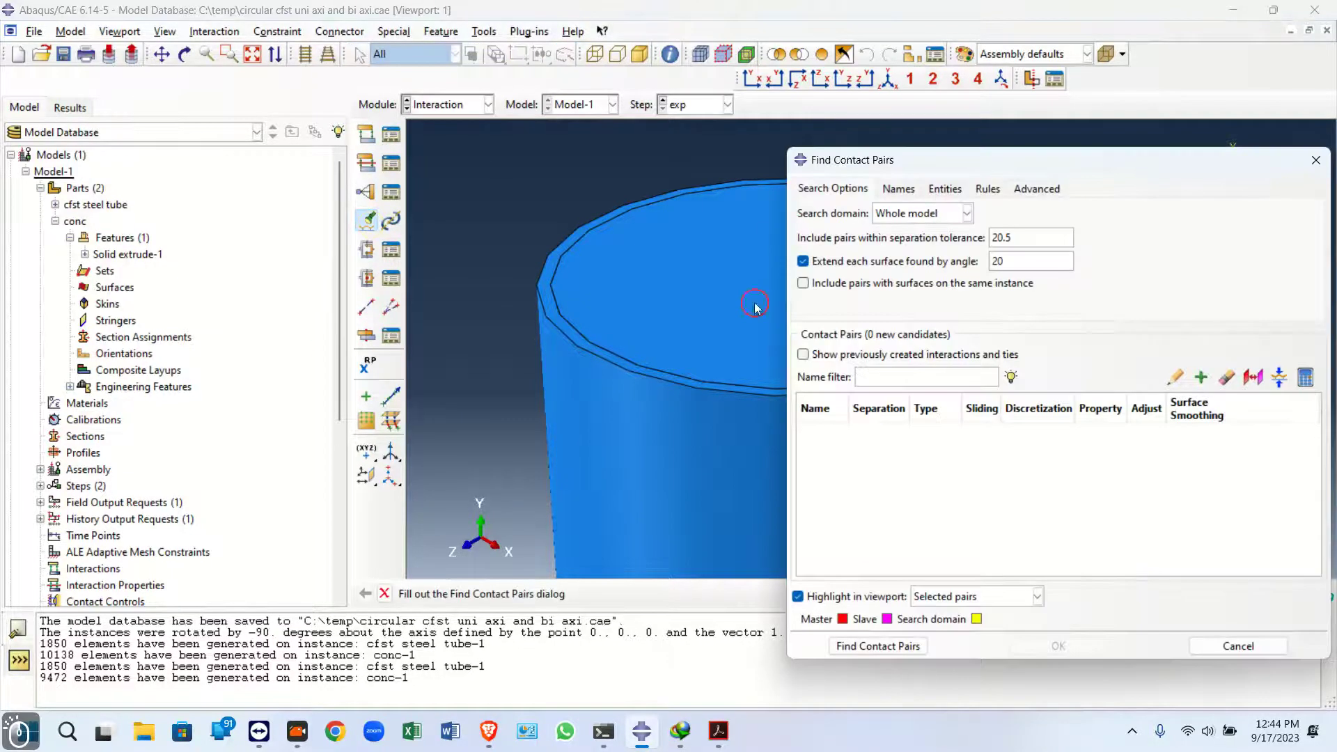
left_click(878, 646)
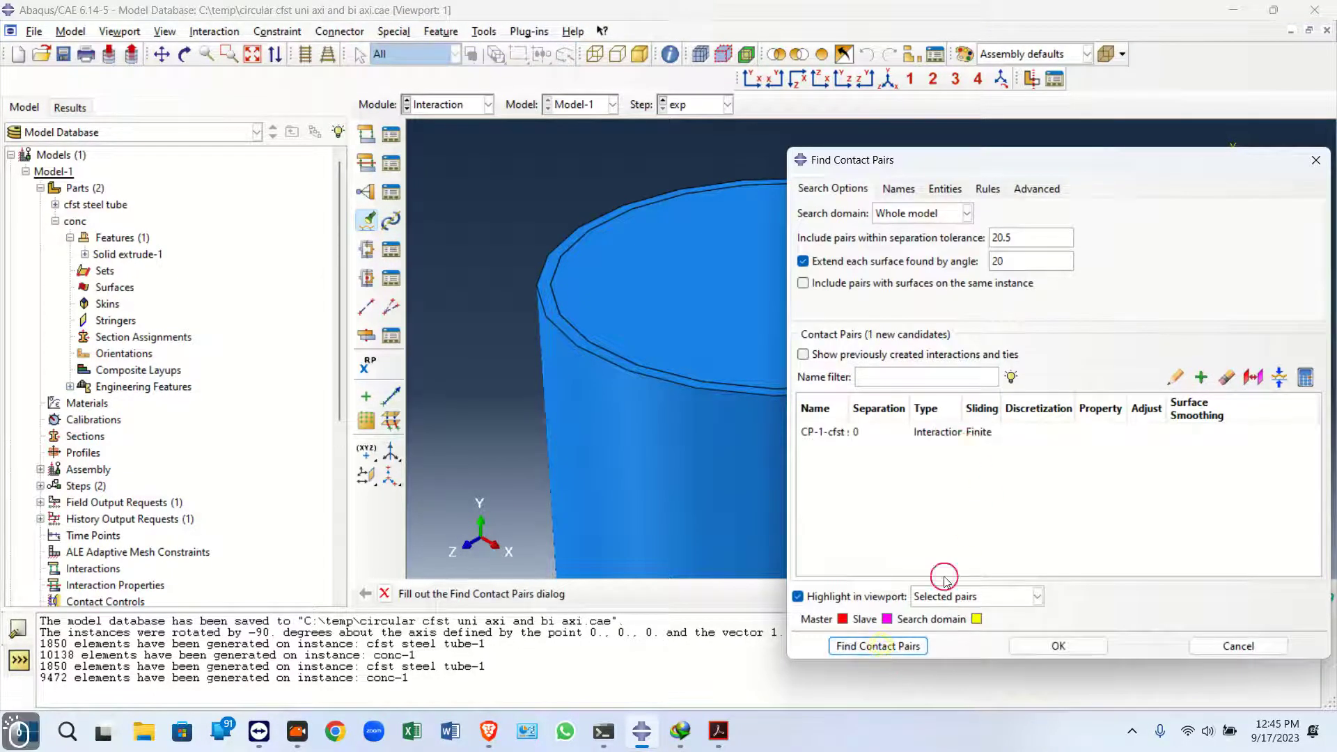
left_click(818, 430)
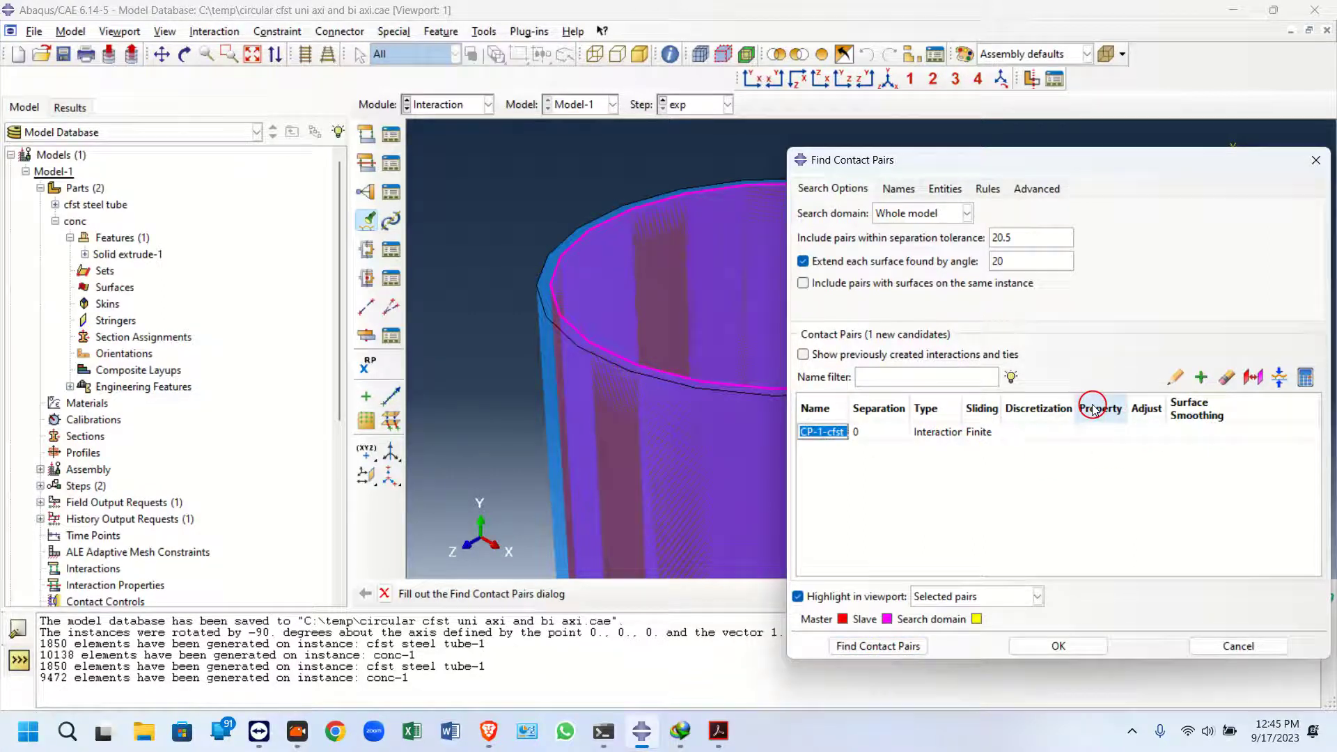
left_click(1100, 432)
Create contact property IntProp-1 with tangential behavior using penalty friction and a friction coefficient of 0.6
left_click(1175, 377)
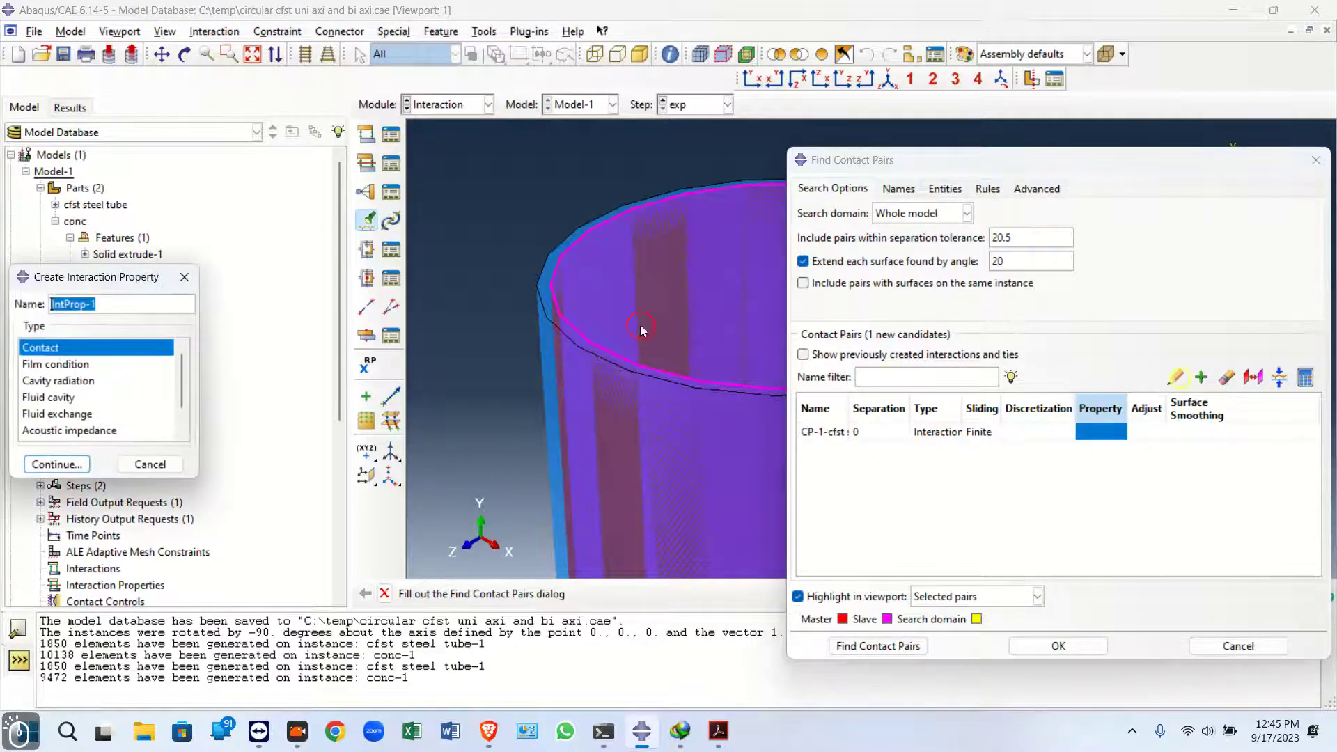
left_click(56, 464)
left_click(71, 231)
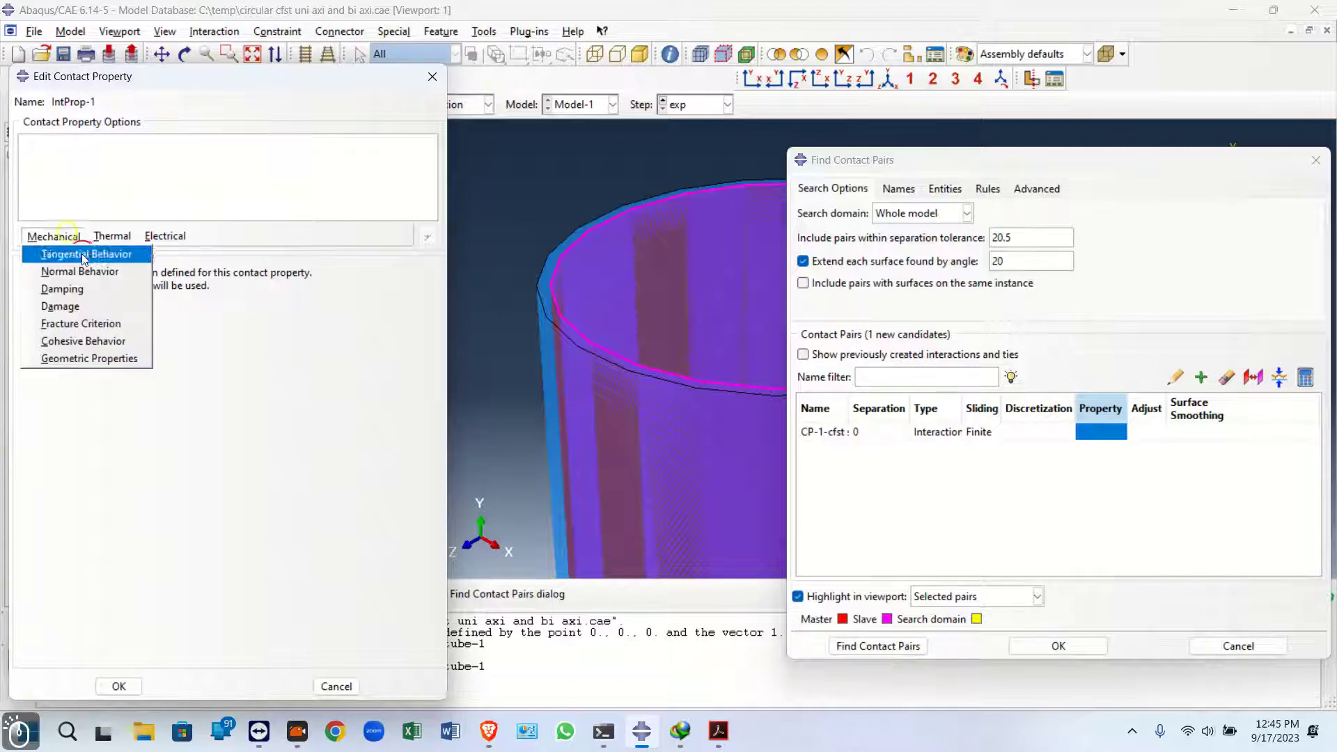
left_click(85, 254)
left_click(195, 293)
left_click(184, 315)
left_click(175, 294)
left_click(163, 328)
left_click(62, 444)
left_click(80, 470)
type("0.6")
Add "Hard" Contact normal behavior to IntProp-1 and create the tube–concrete contact interaction with it
left_click(76, 240)
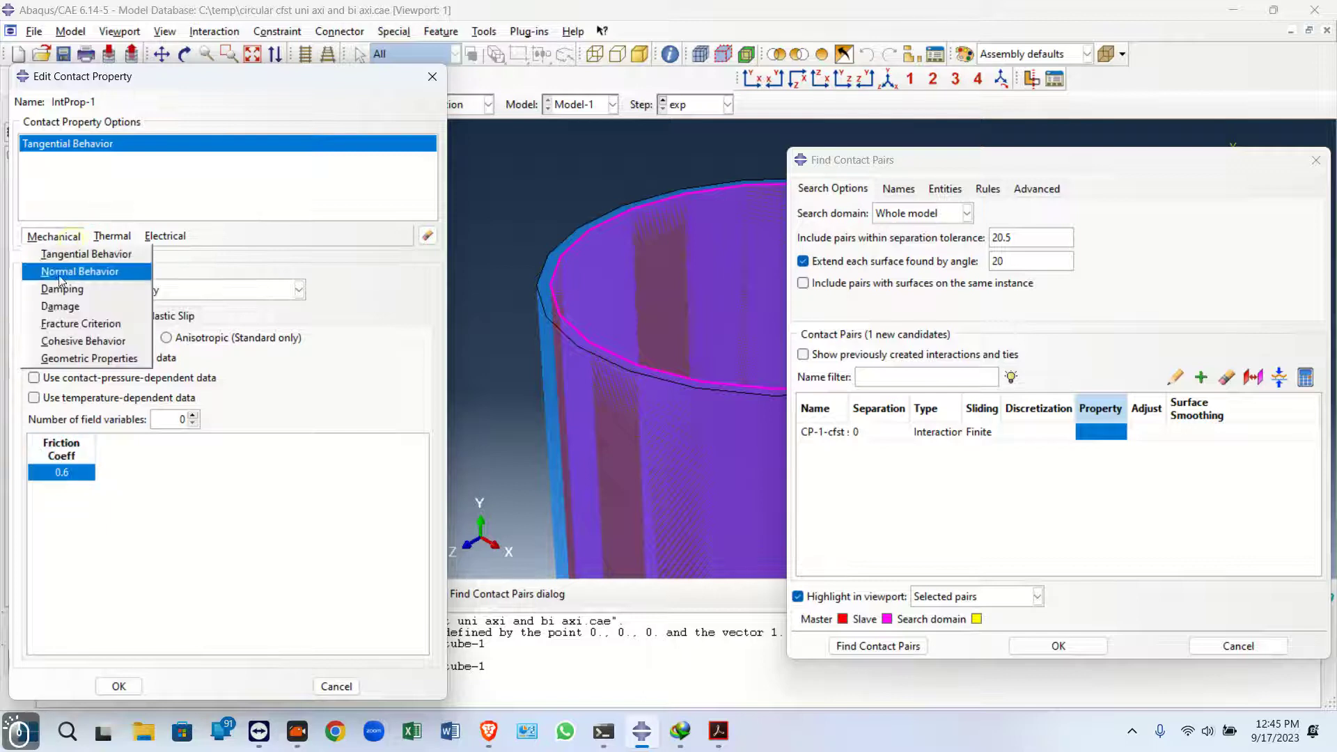
left_click(60, 273)
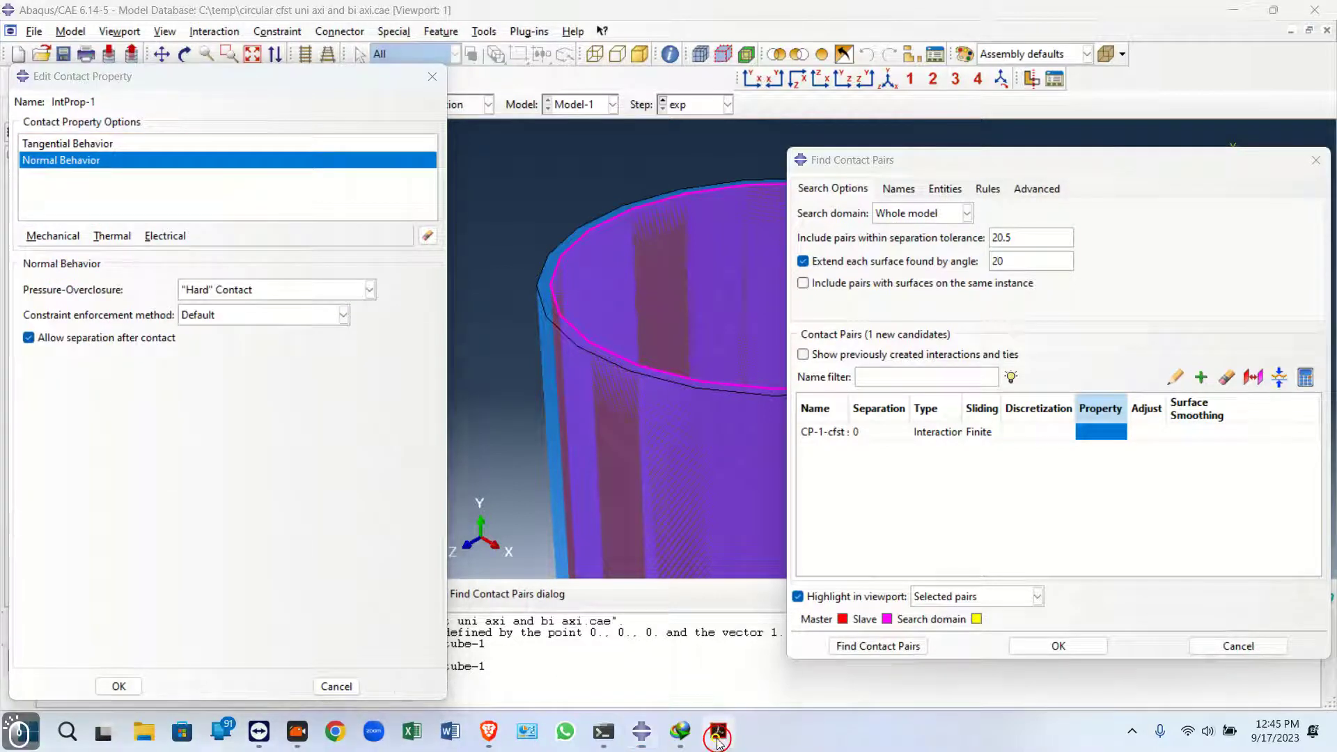
left_click(718, 731)
left_click(722, 735)
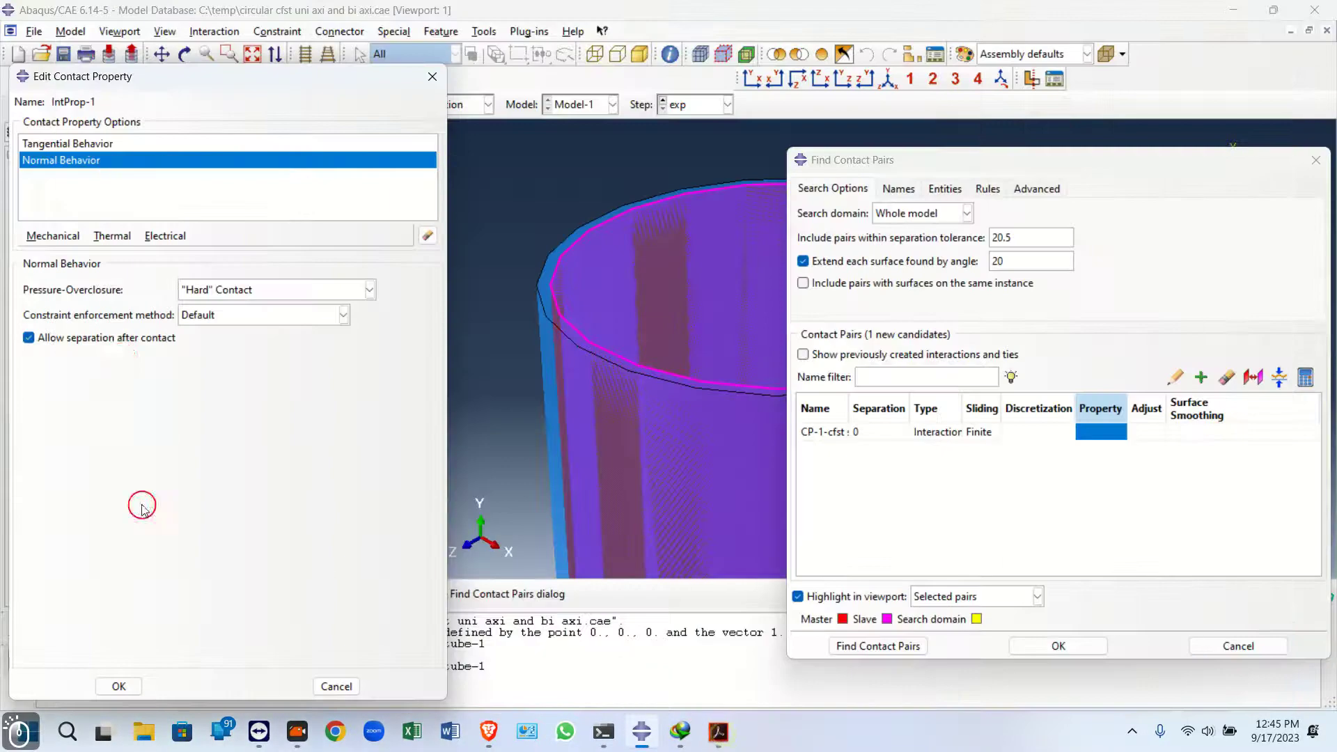
left_click(121, 684)
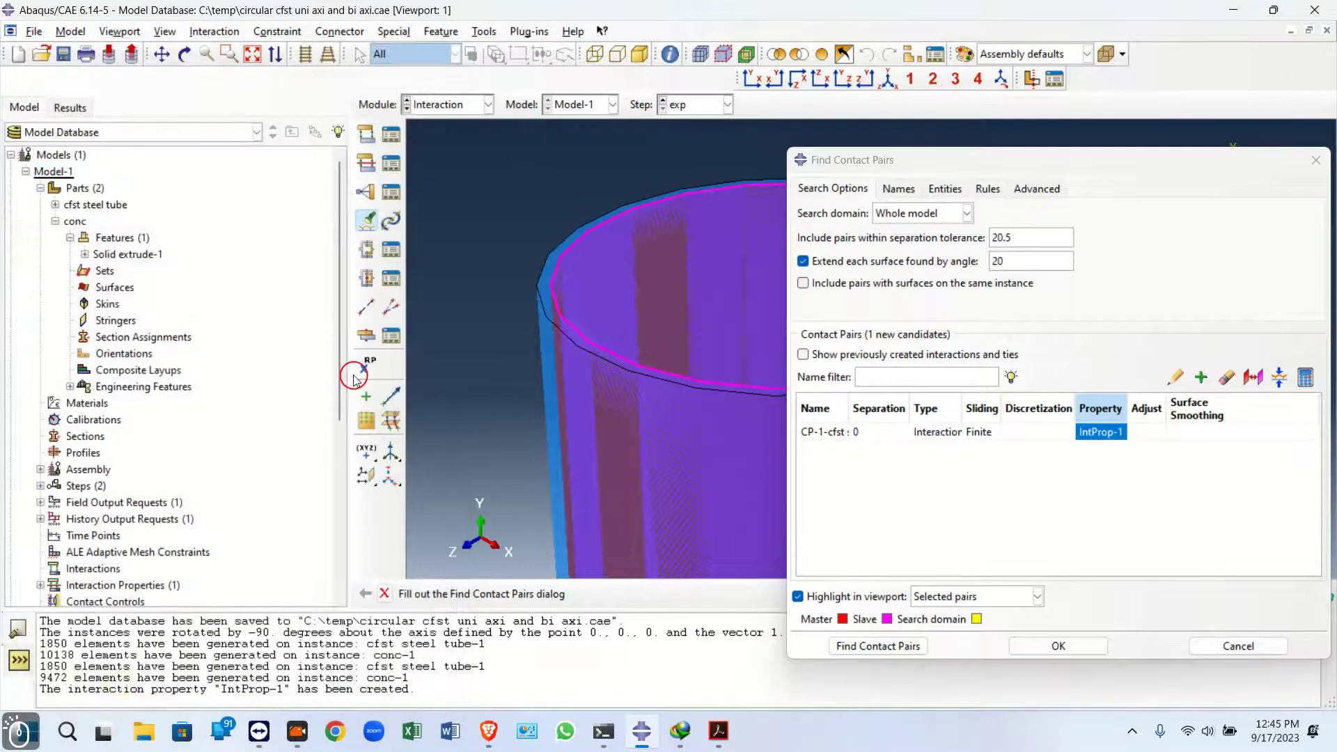
left_click(1051, 646)
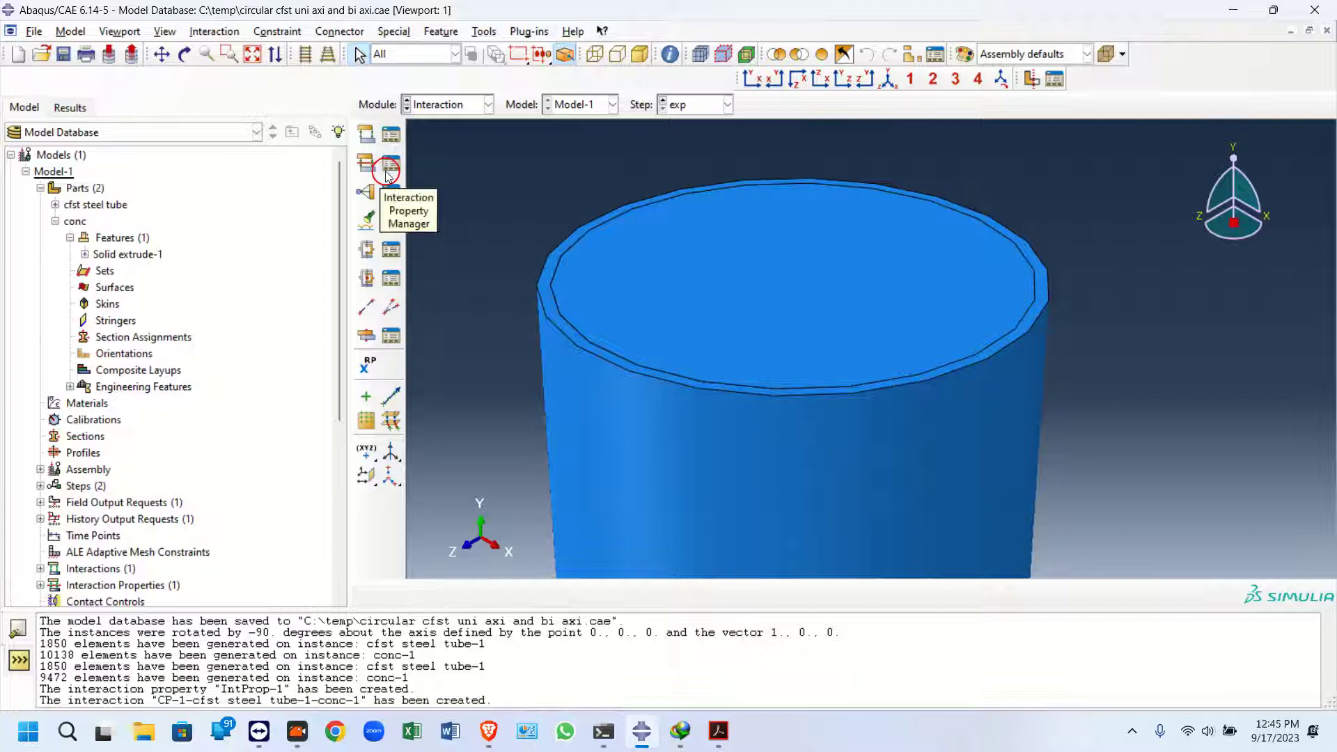
Open the tube–concrete contact interaction in the Interaction Manager to review its settings
left_click(389, 198)
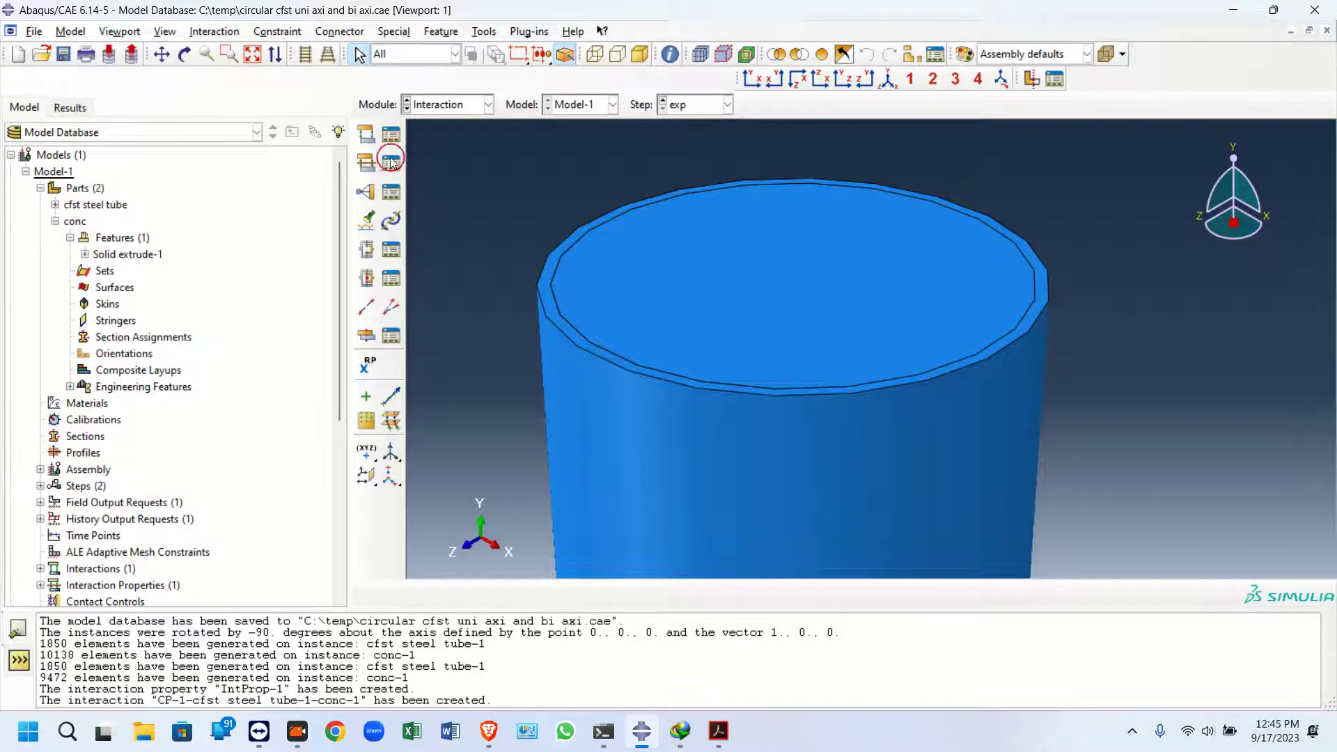
double_click(1003, 259)
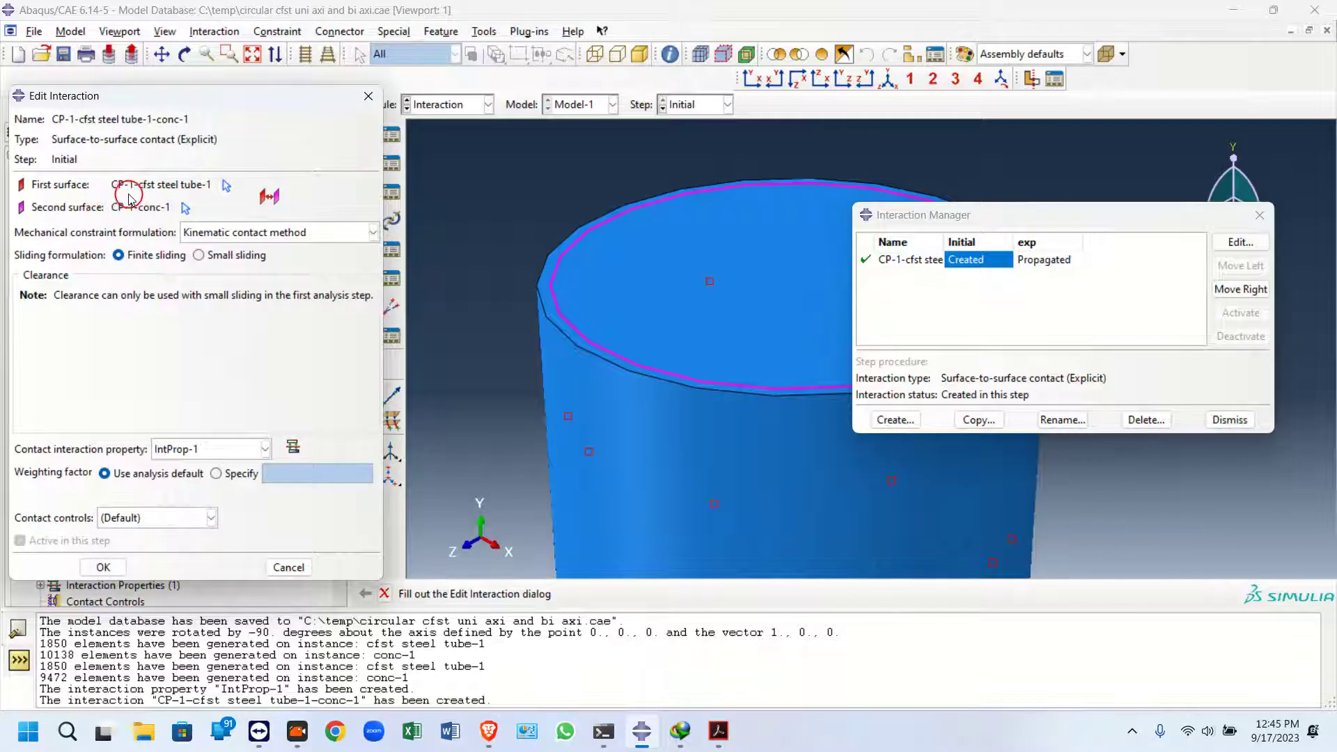
left_click(368, 98)
left_click(1259, 214)
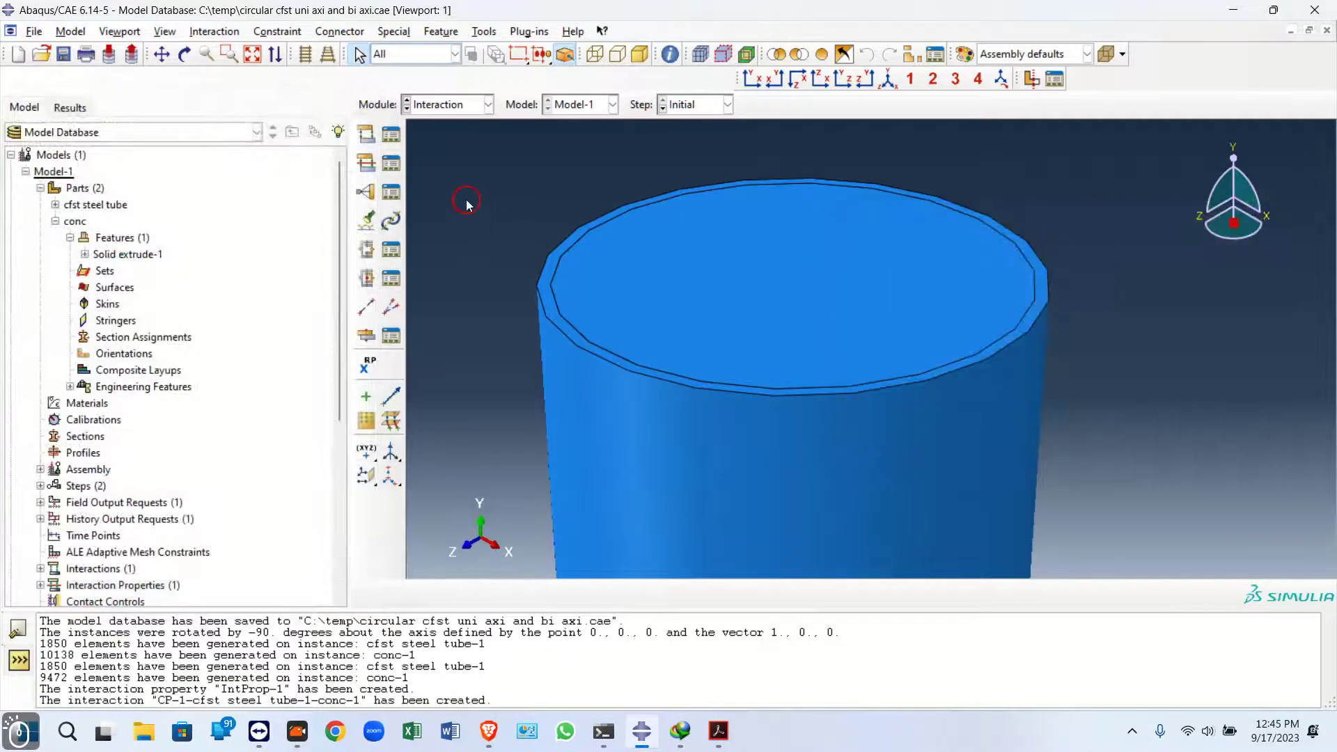
In the Mesh module, assign Explicit library element types to both instances and save the model
left_click(449, 105)
left_click(446, 222)
left_click(366, 206)
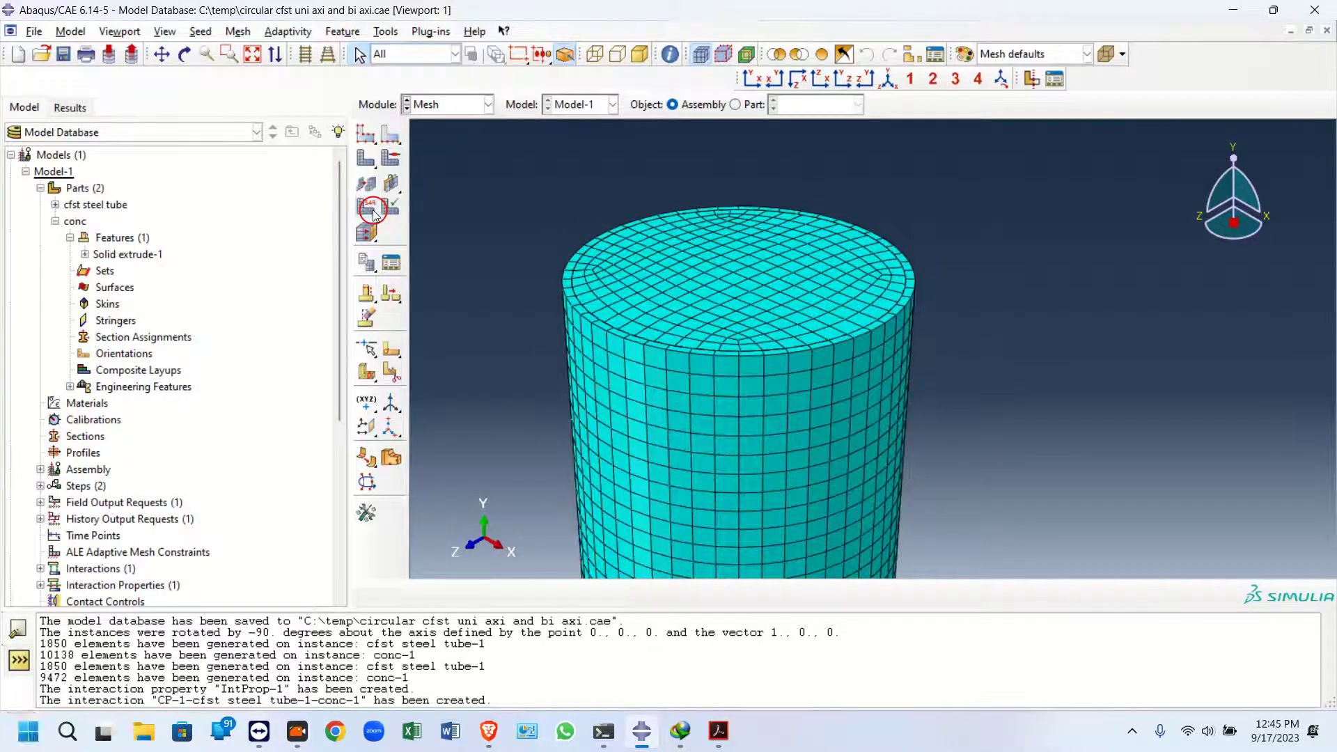
left_click_drag(531, 176, 1196, 536)
scroll(799, 293, "down", 2)
left_click(636, 593)
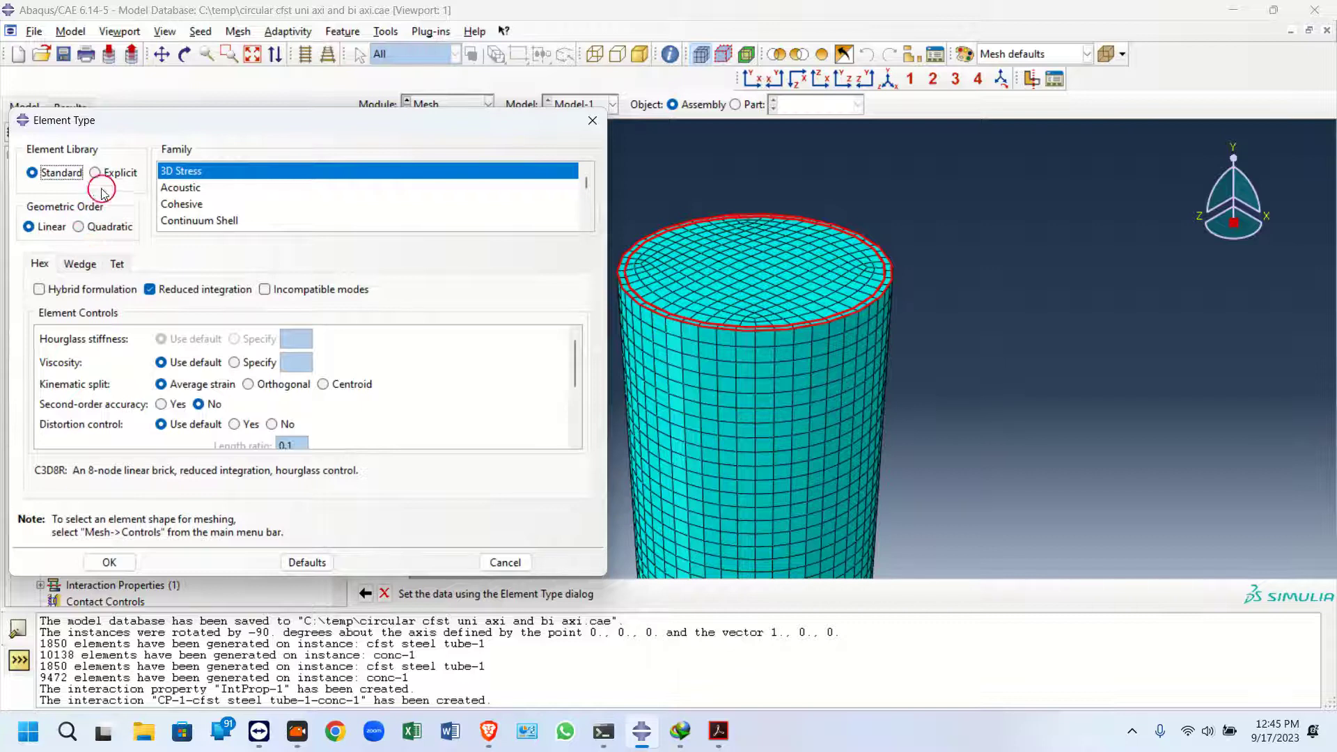
left_click(96, 173)
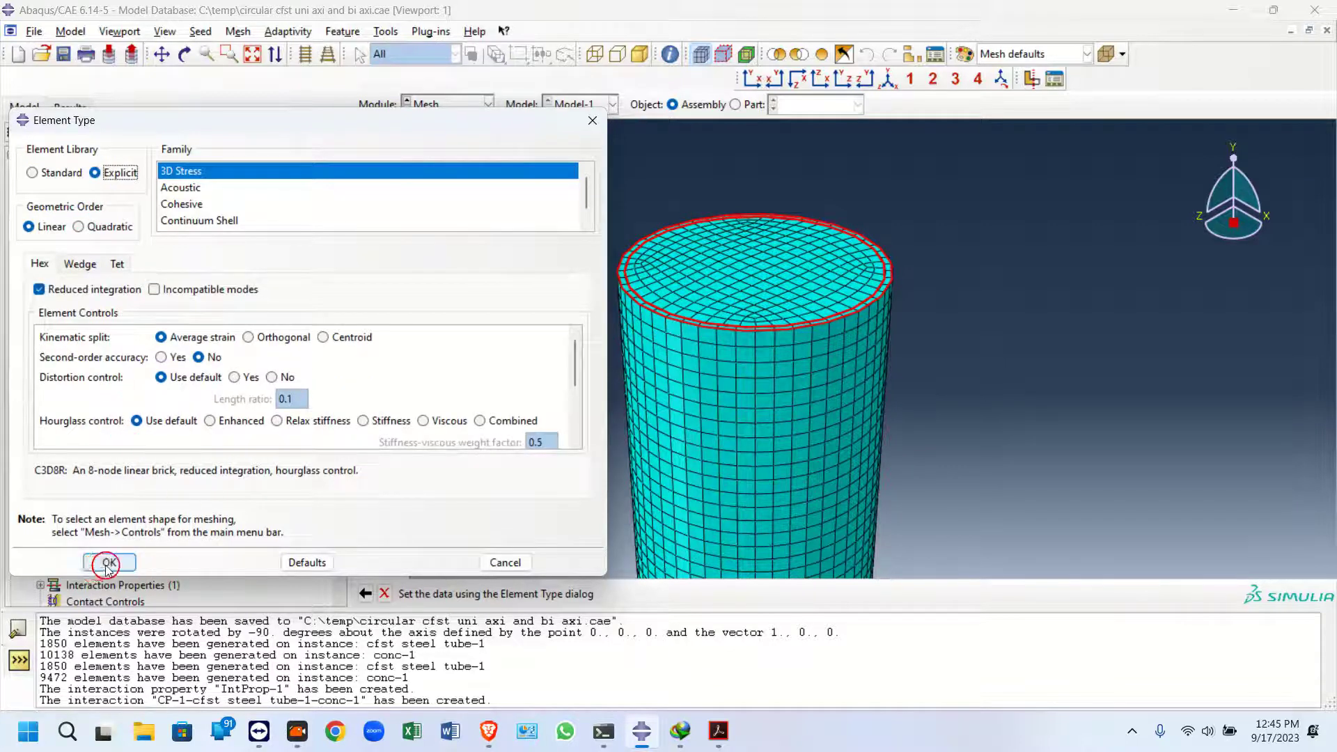
left_click(108, 563)
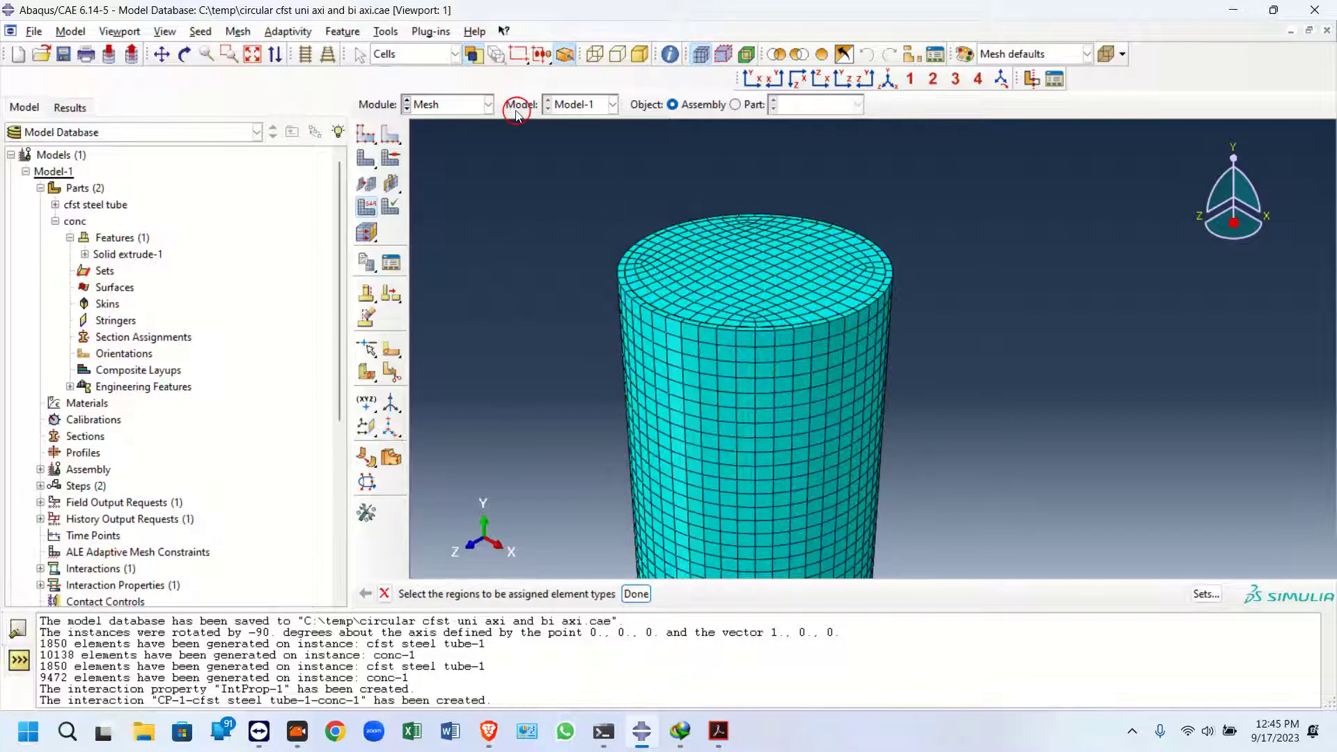
left_click(62, 55)
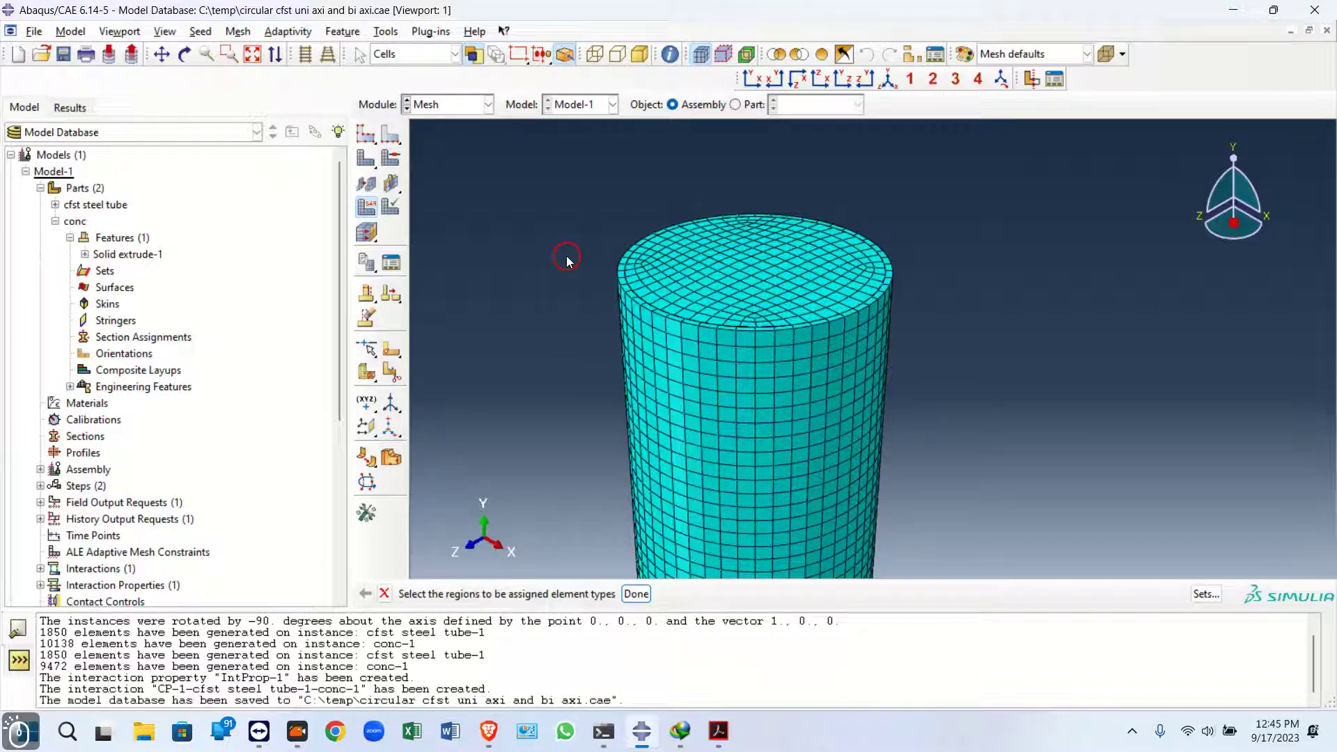
In the Interaction module, create a reference point at the centre of the column's top face
left_click(489, 104)
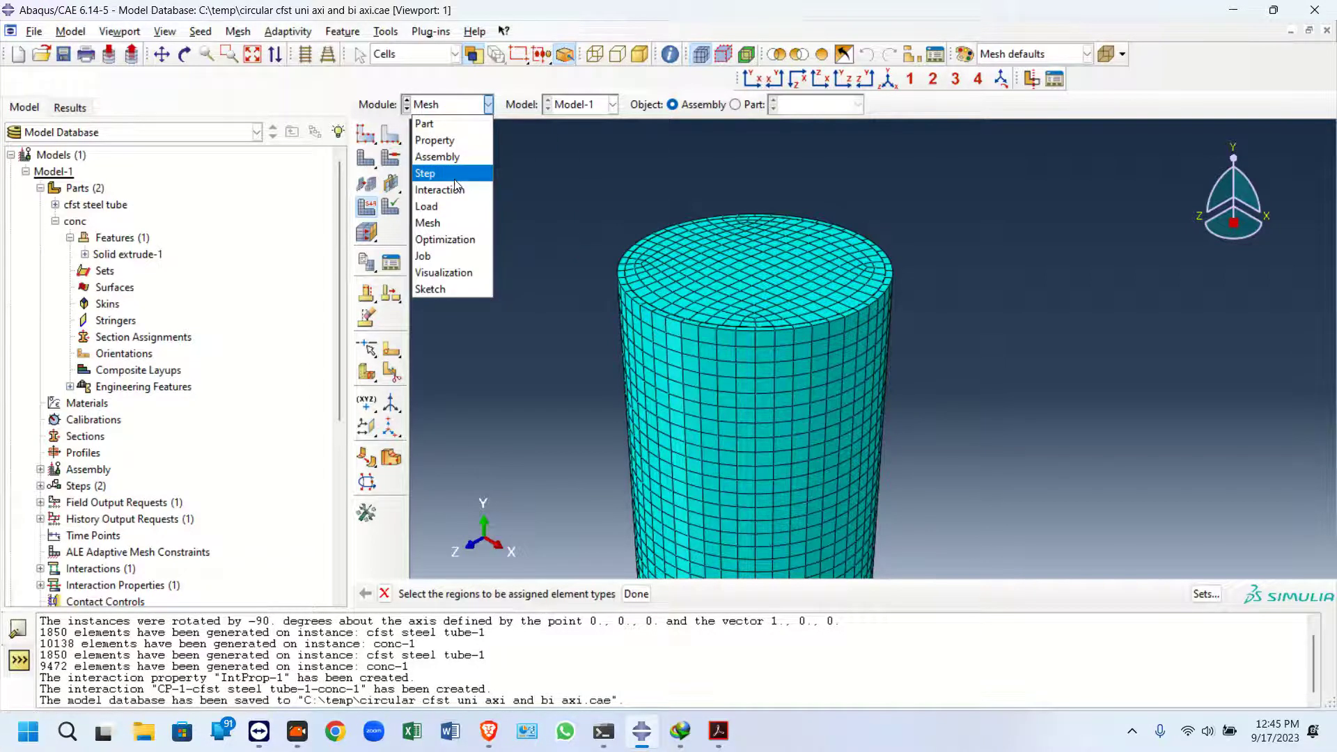
left_click(446, 206)
left_click(463, 103)
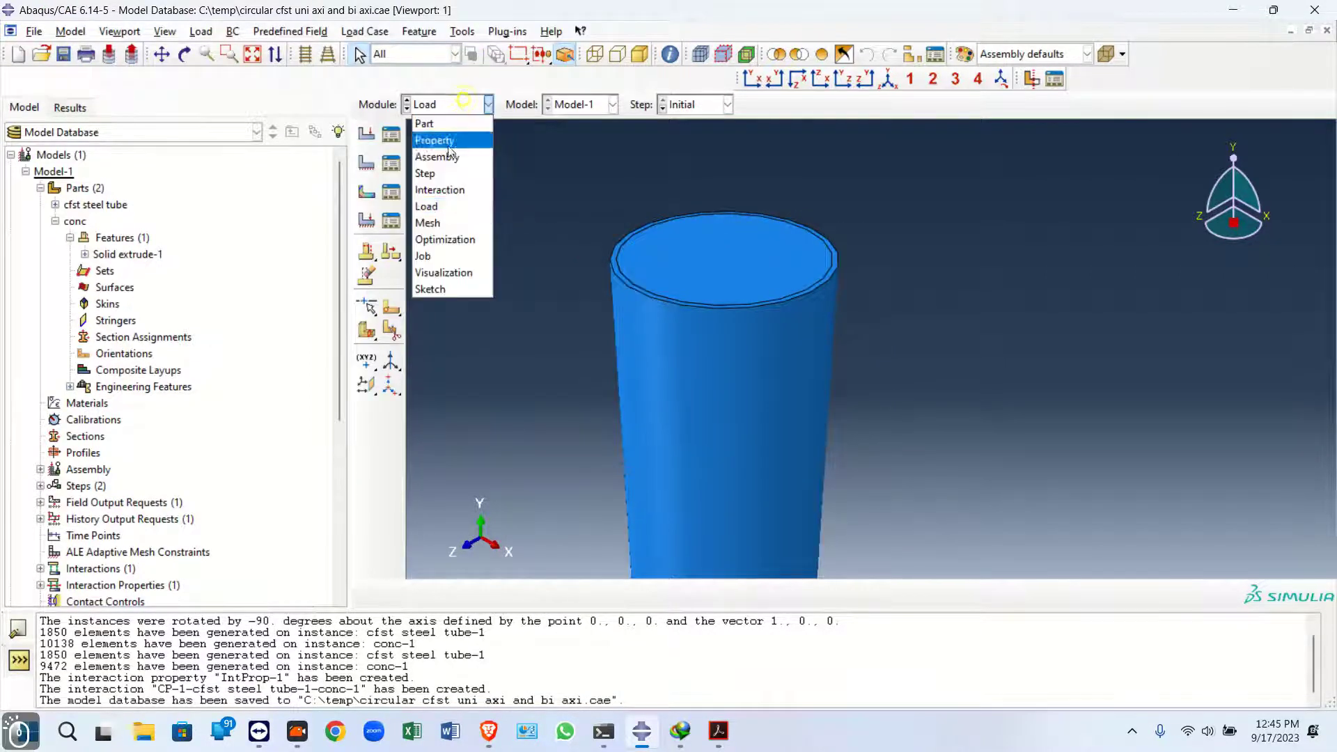
left_click(439, 190)
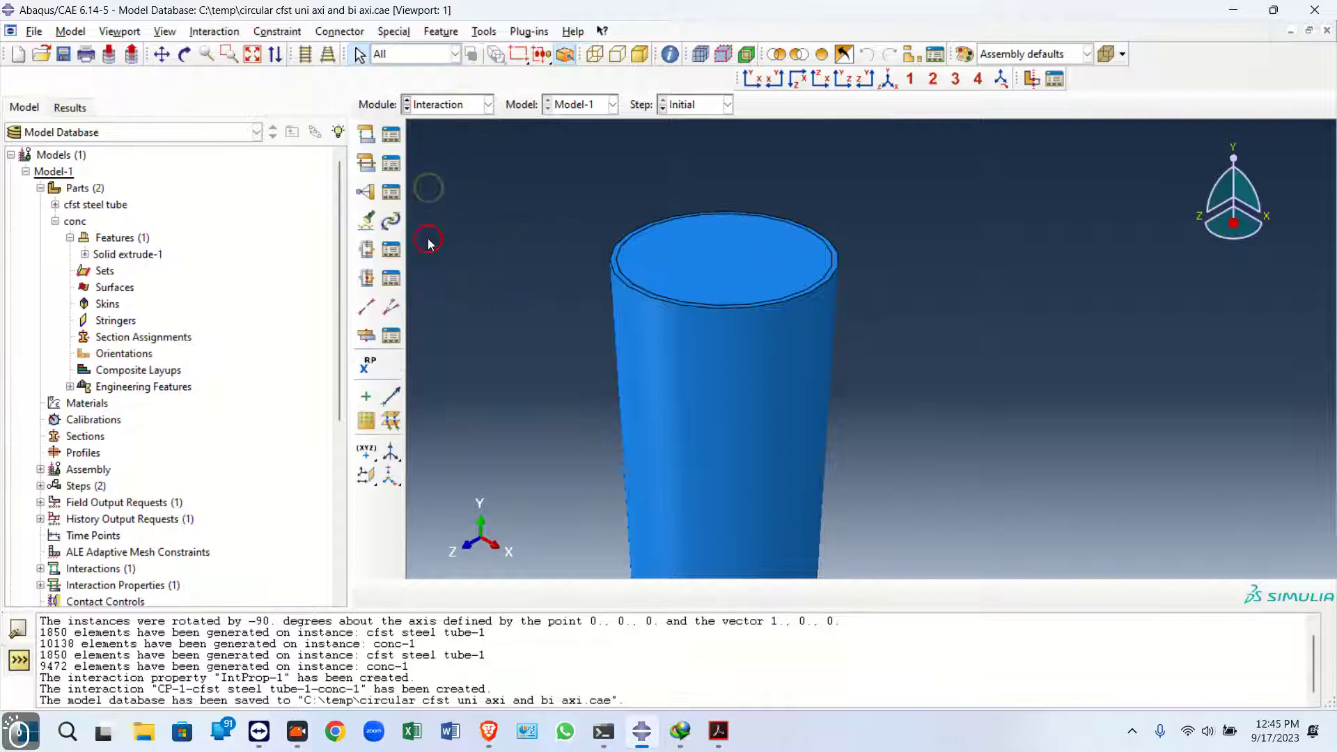
left_click(371, 371)
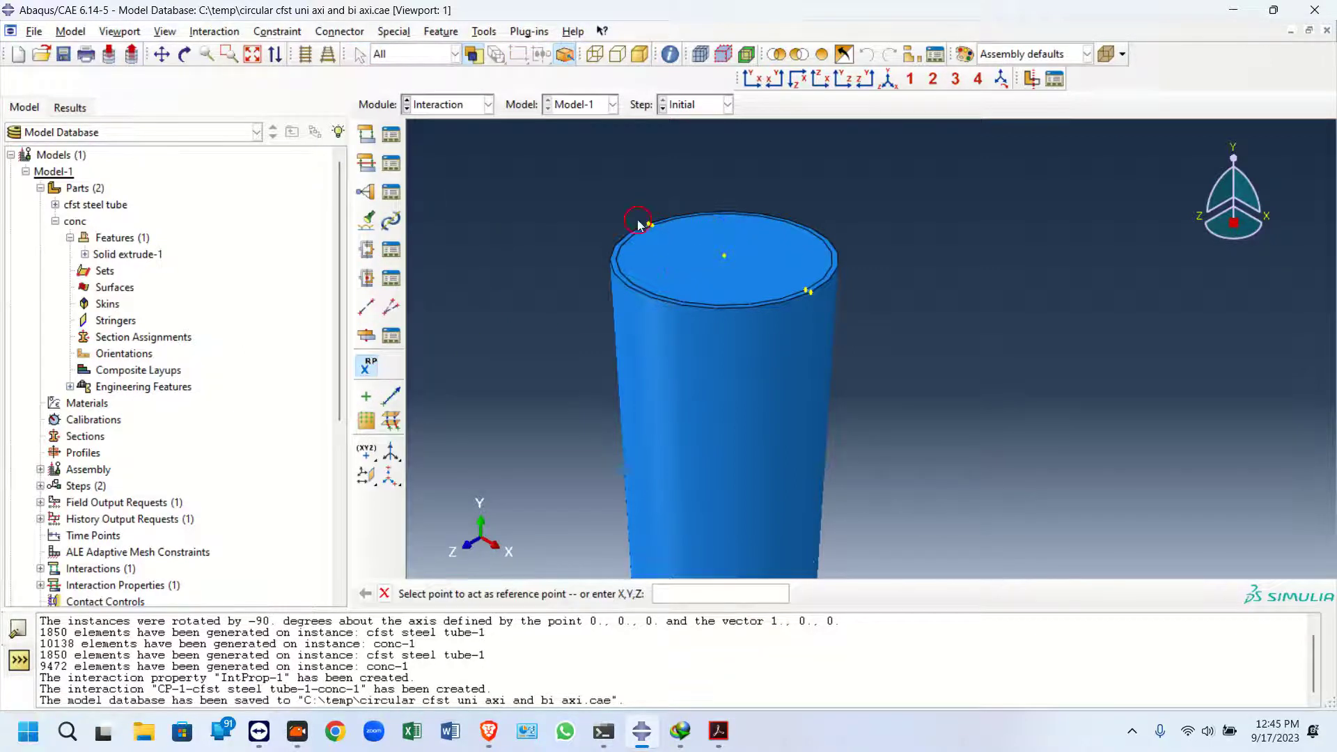
scroll(647, 224, "up", 3)
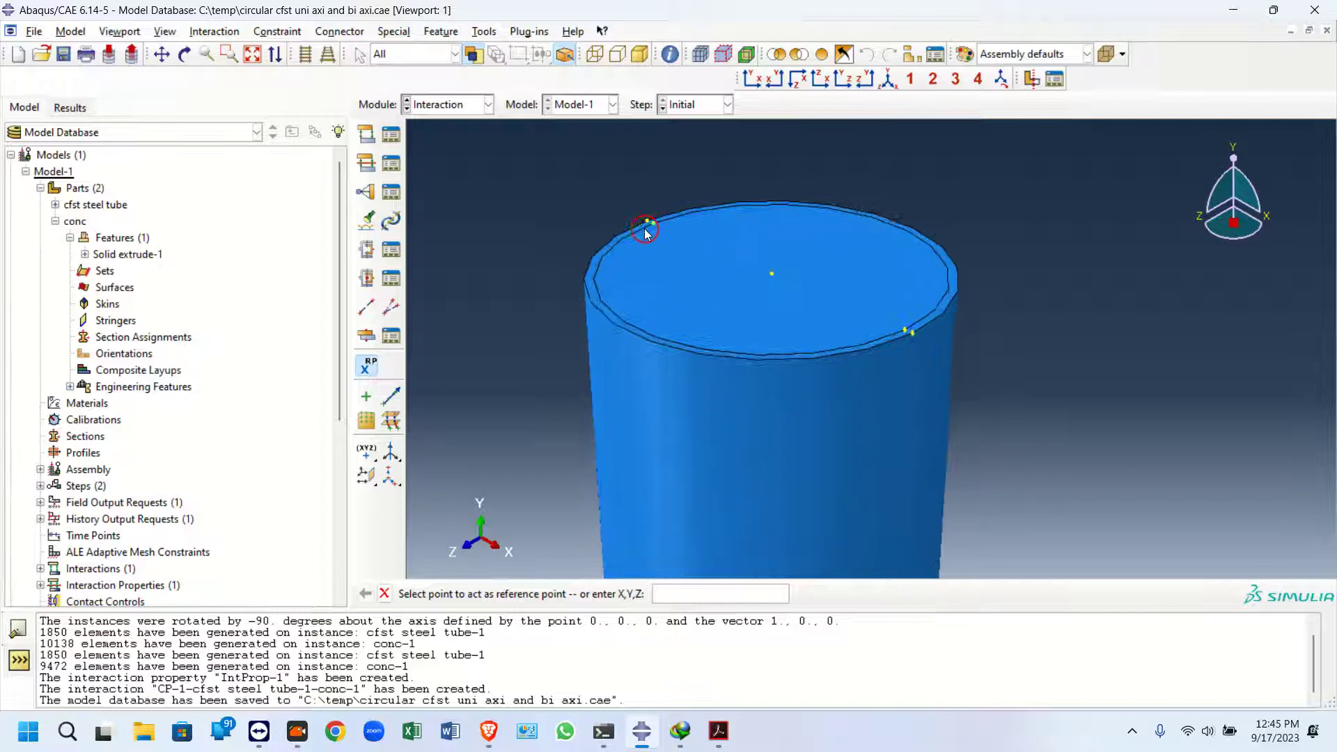
left_click(771, 276)
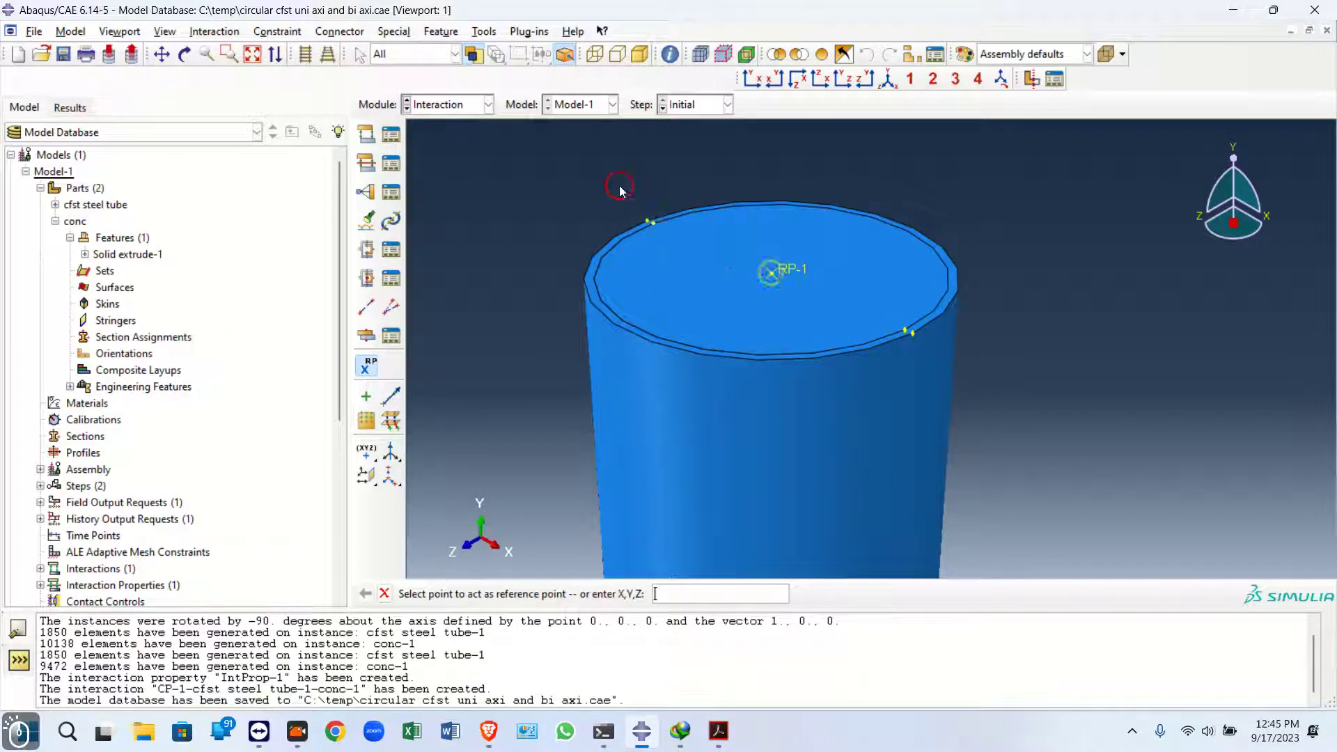
scroll(555, 156, "down", 5)
scroll(622, 381, "up", 3)
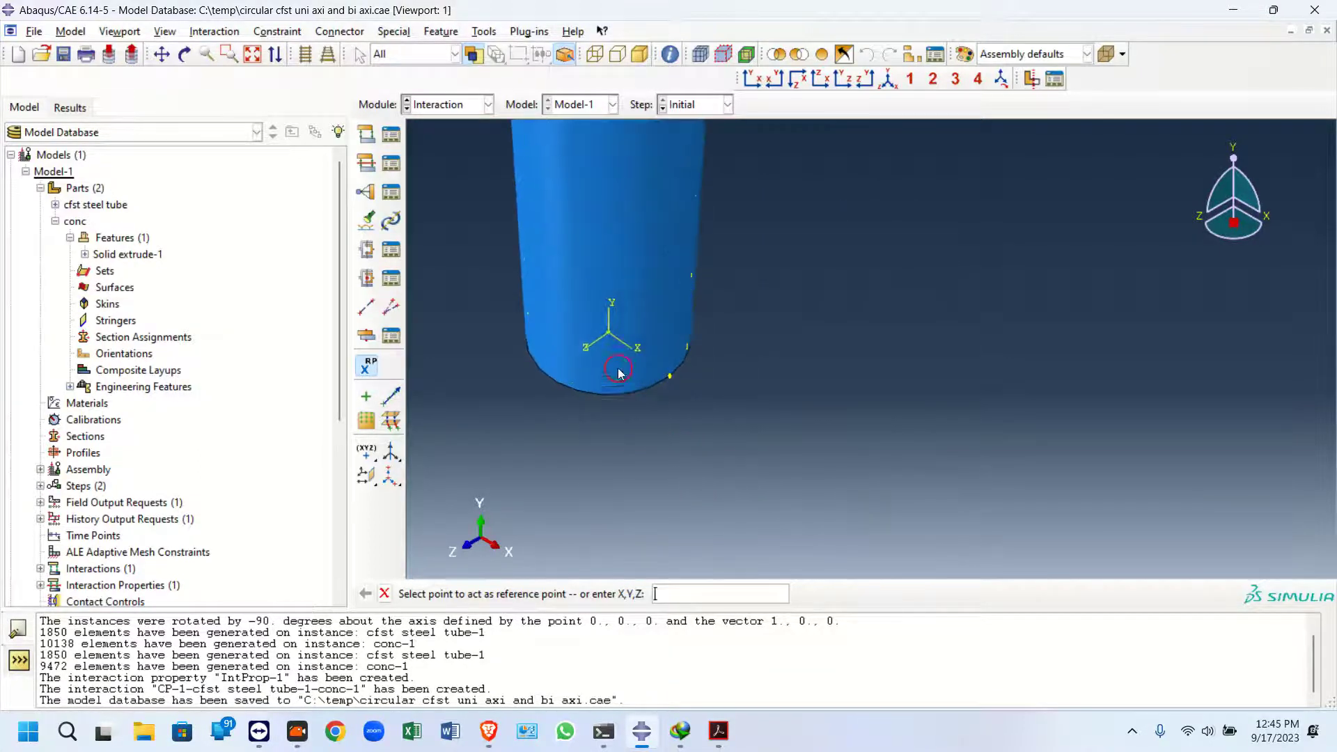
Create a second reference point at the centre of the column's bottom face
left_click(609, 339)
scroll(578, 341, "down", 4)
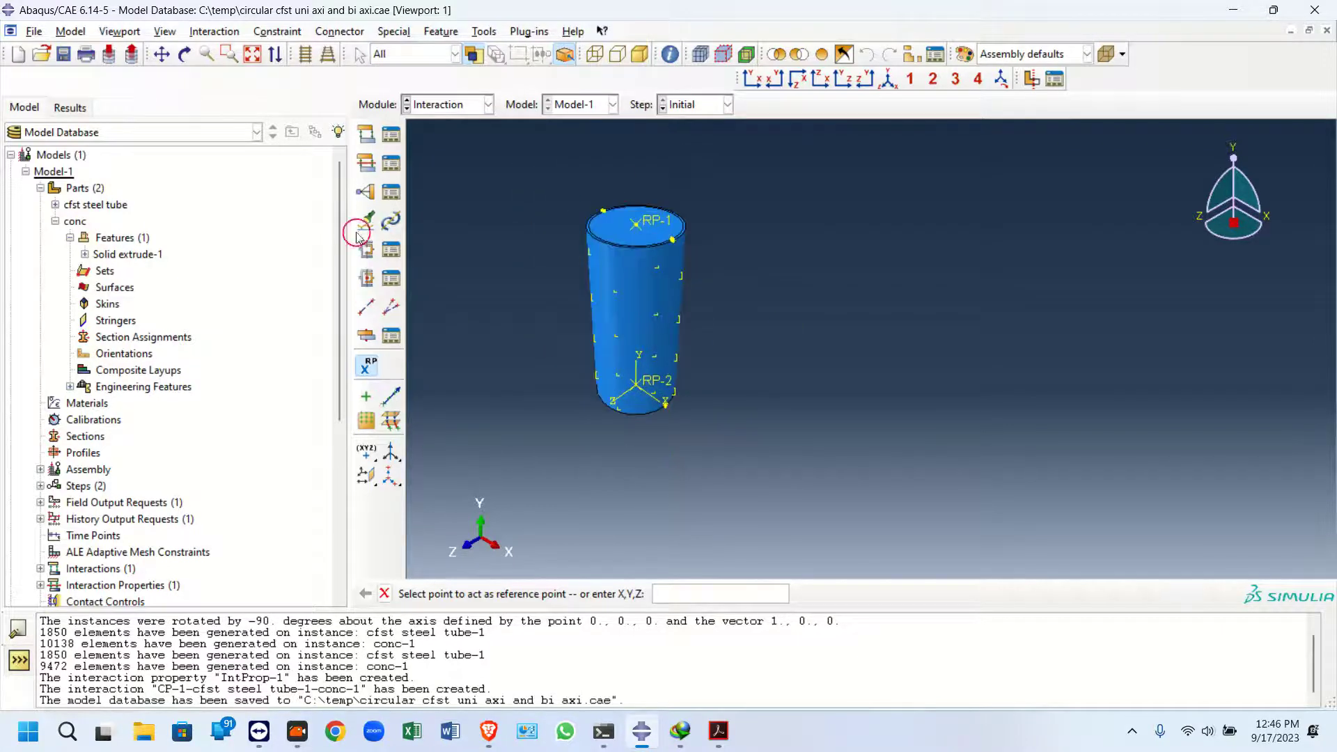
Create an MPC Beam constraint tying the column's top face to the top reference point as control point
left_click(367, 188)
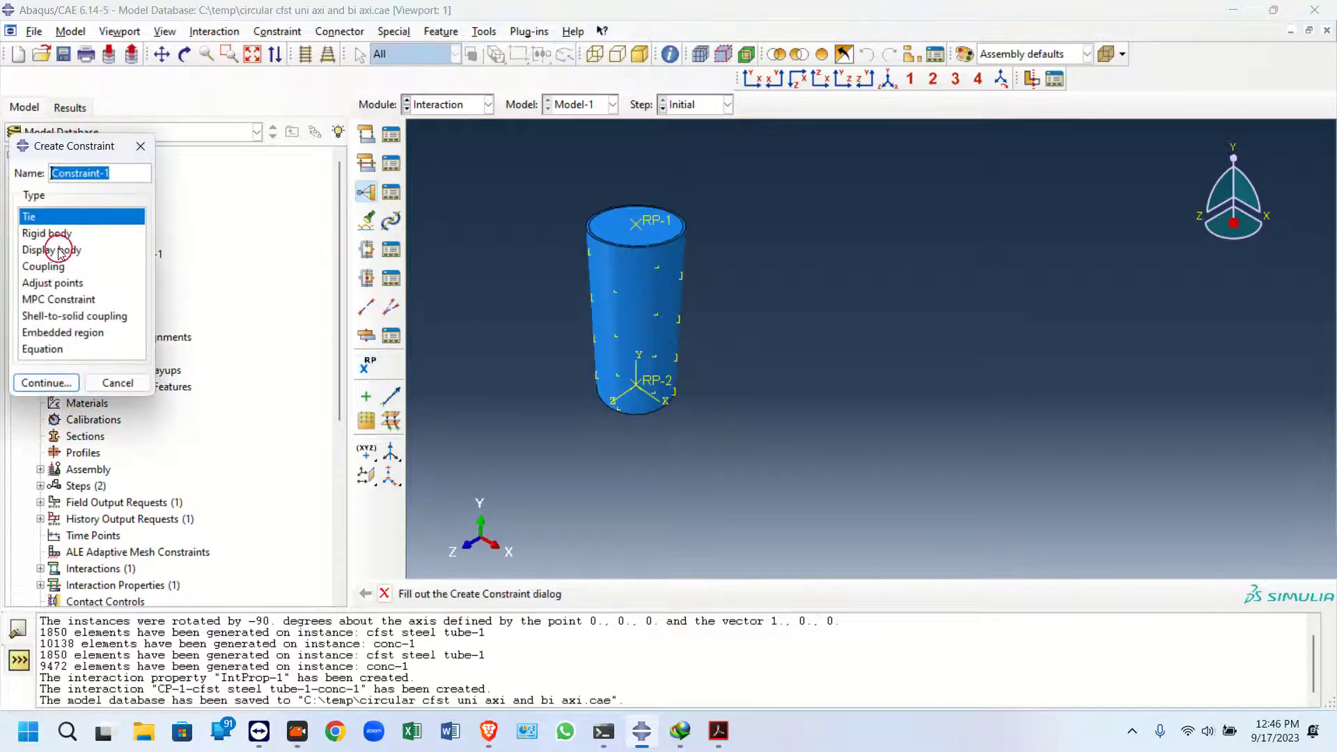
left_click(49, 301)
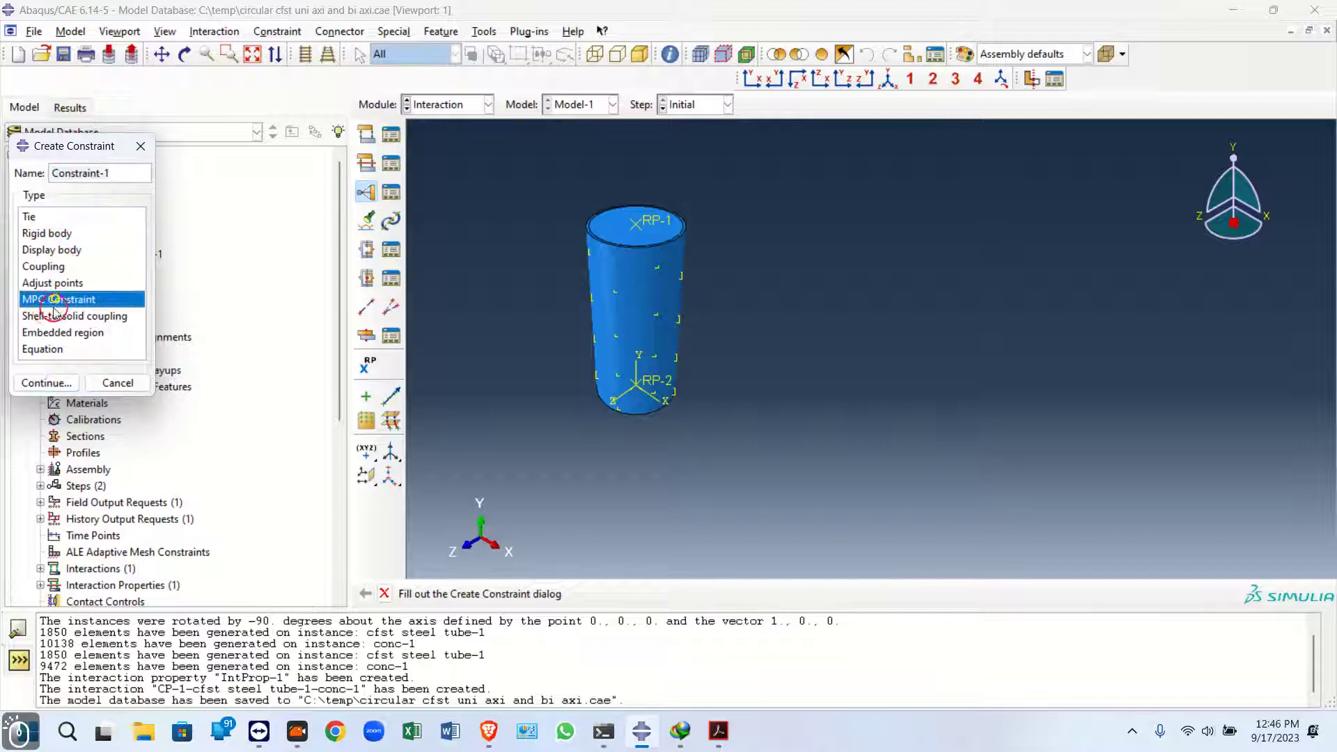
left_click(43, 382)
scroll(583, 237, "up", 3)
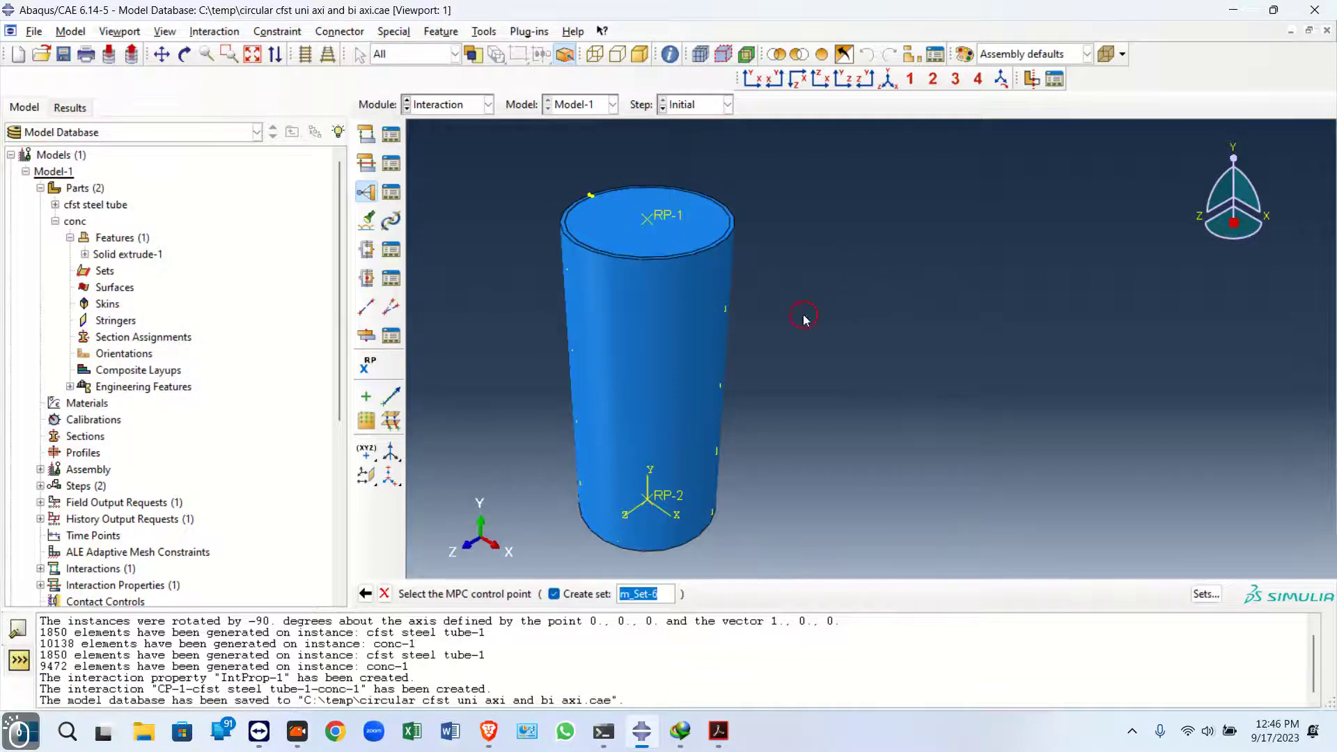
left_click(675, 218)
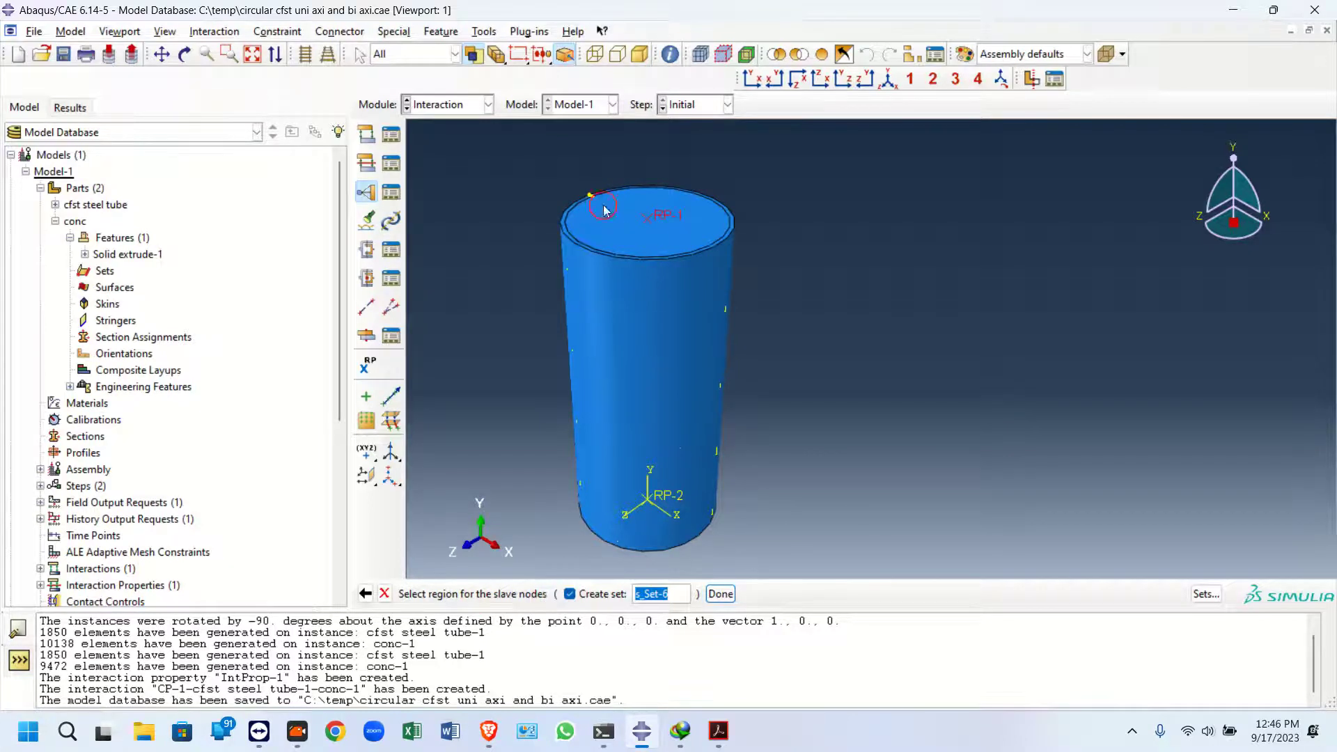
left_click_drag(534, 166, 823, 309)
left_click_drag(500, 334, 773, 561, "ctrl")
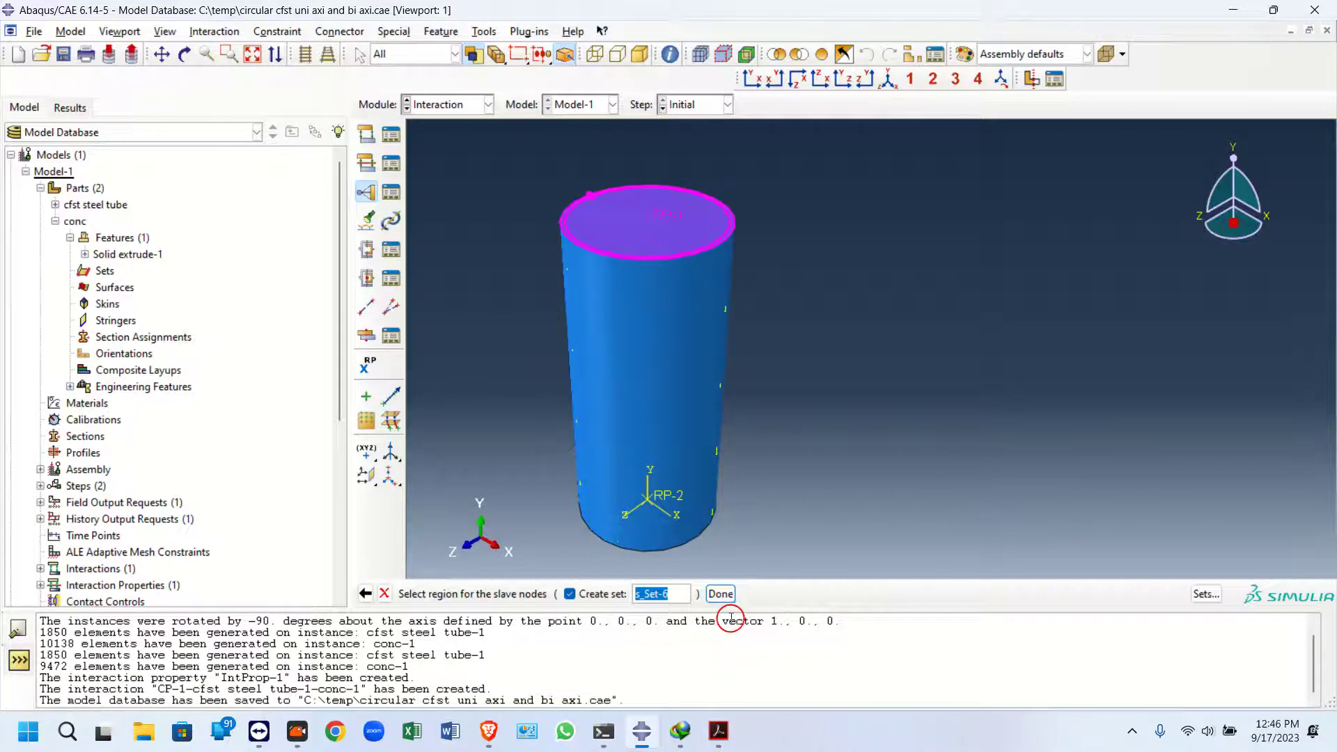
left_click(720, 593)
left_click(59, 343)
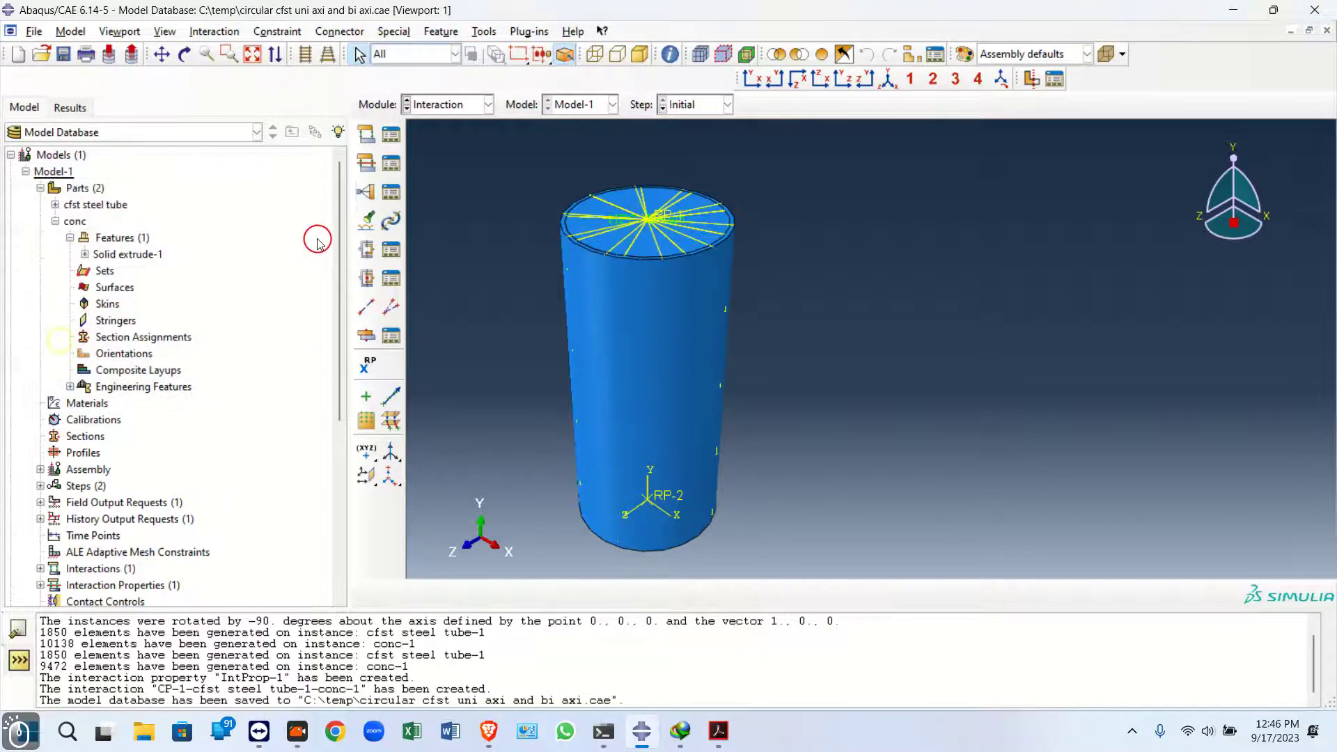
Create a second MPC Beam constraint tying the column's bottom face to the bottom reference point RP-2
left_click(361, 190)
left_click(55, 383)
left_click(647, 495)
left_click_drag(492, 439, 968, 586)
left_click_drag(837, 378, 406, 185, "ctrl")
left_click(721, 594)
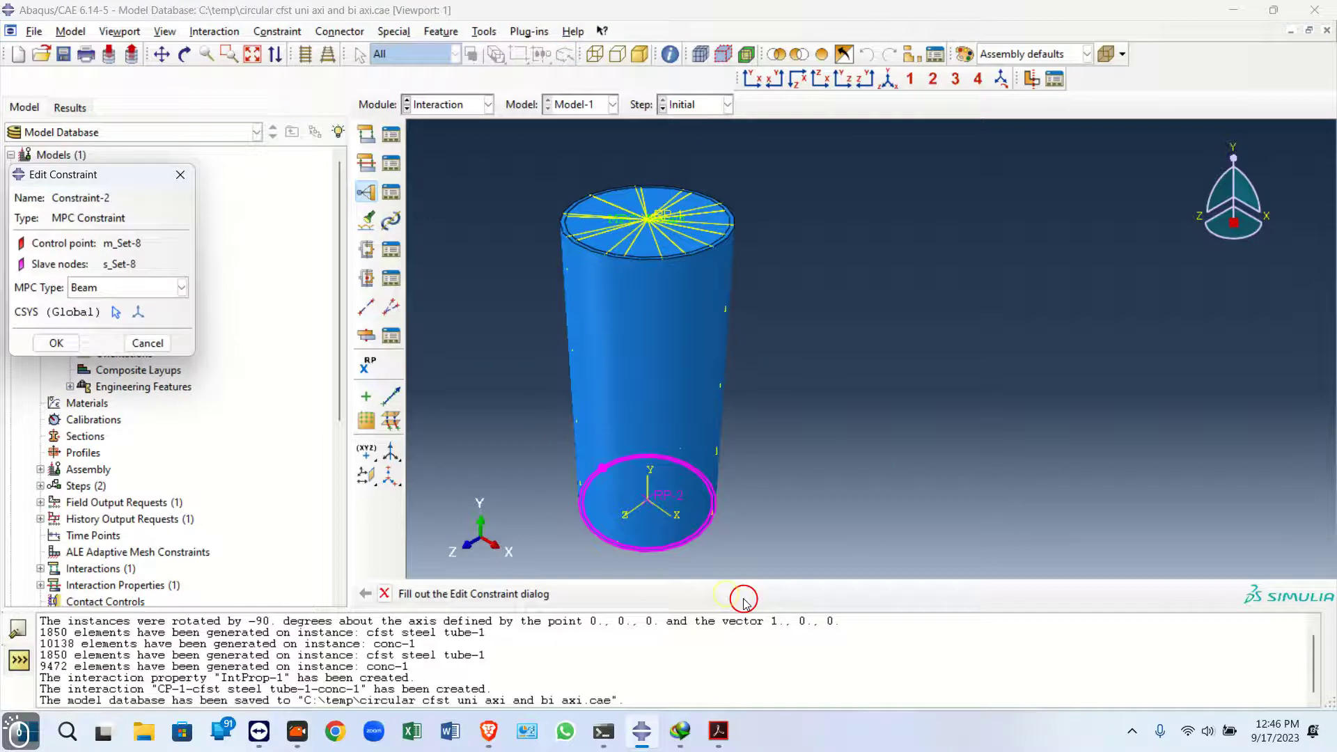
left_click(60, 339)
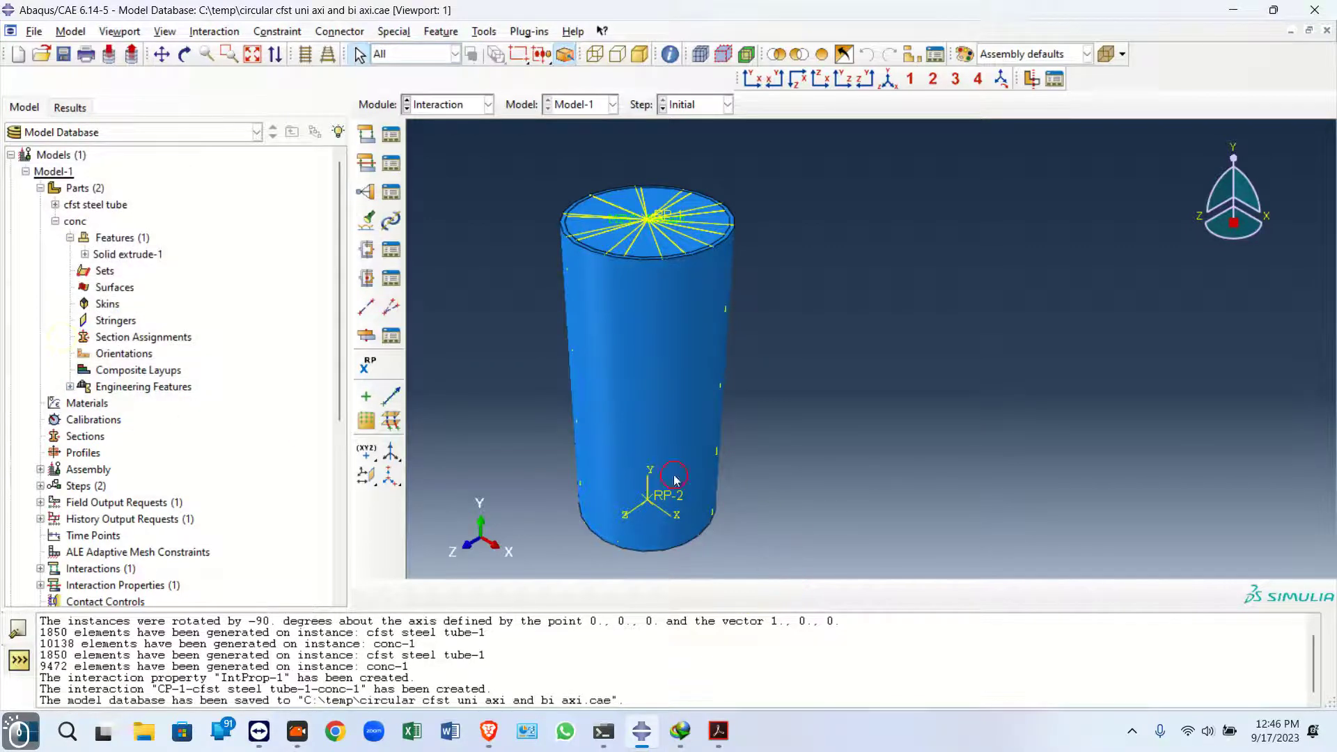
In the Load module, create an Encastre boundary condition named bottom on RP-2 in the Initial step, saving its region as set bottom
left_click(185, 53)
mouse_move(876, 465)
left_mouse_down()
mouse_move(884, 271)
mouse_move(864, 451)
left_mouse_up()
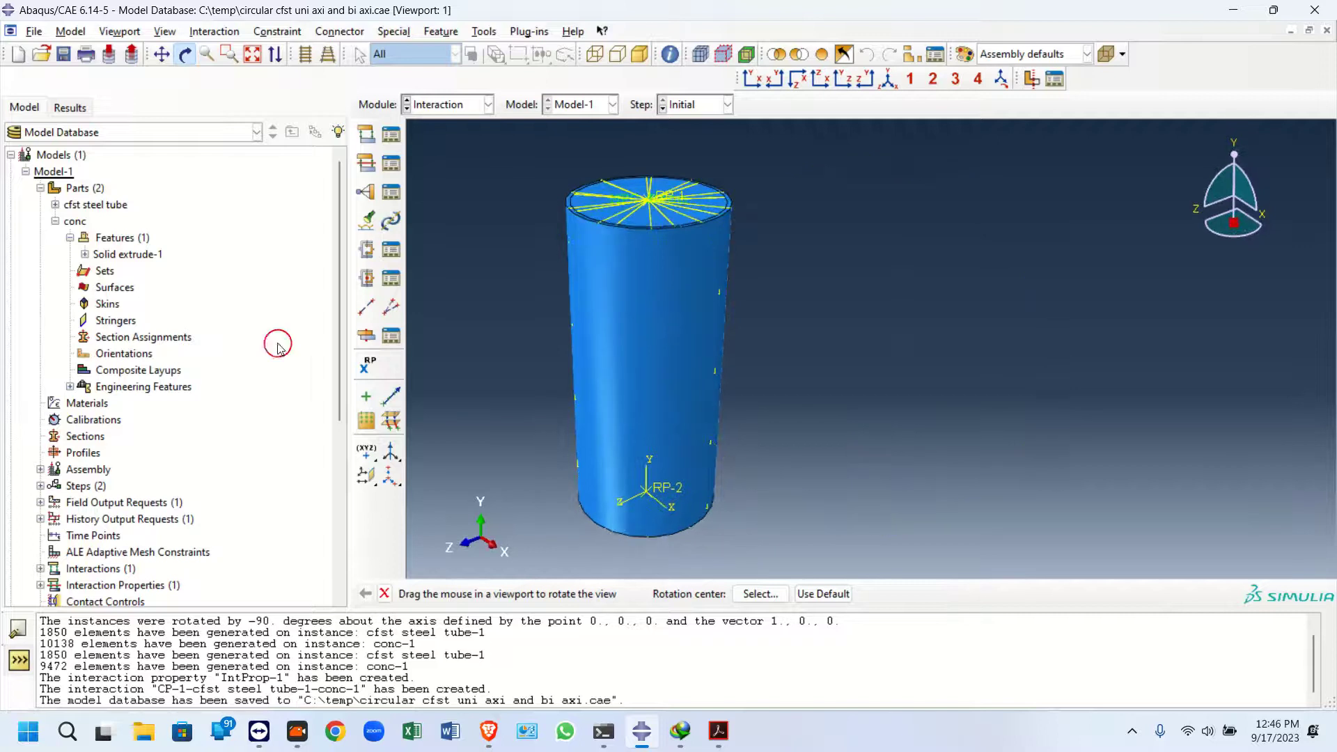
left_click(438, 112)
left_click(428, 170)
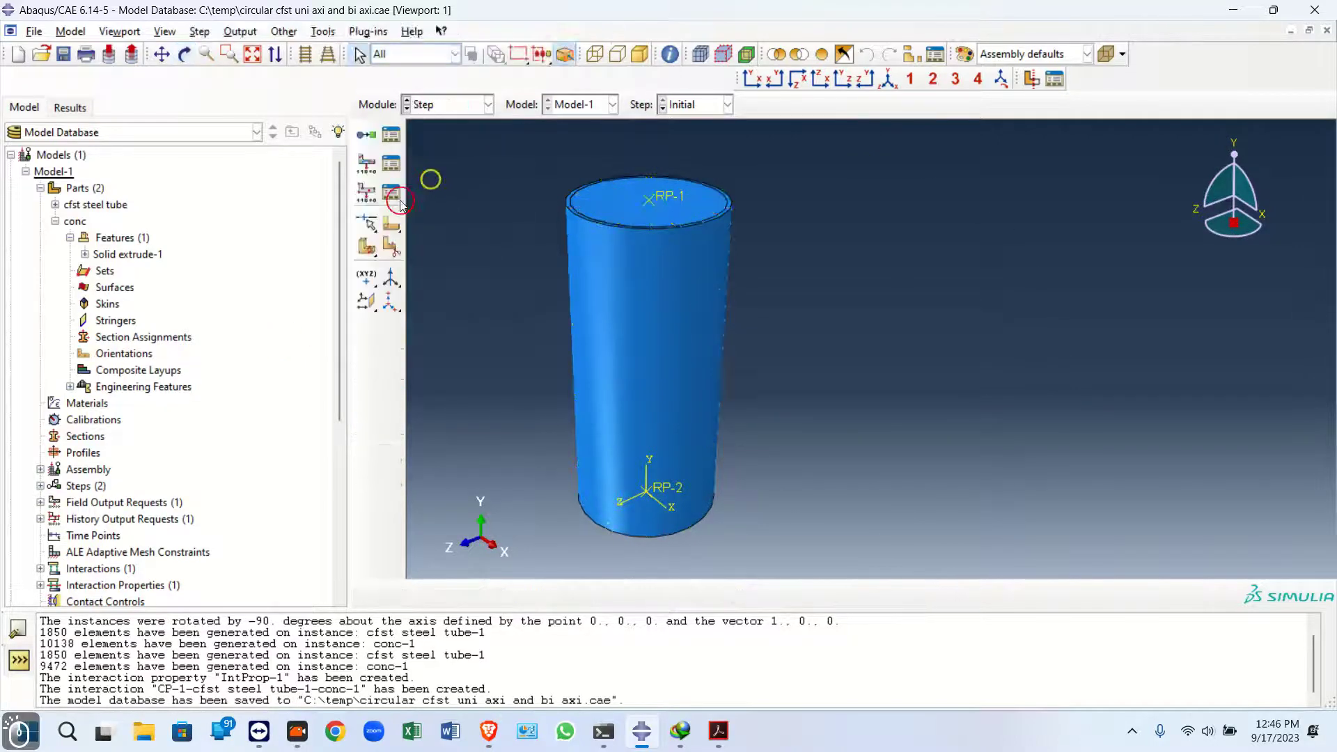
left_click(453, 113)
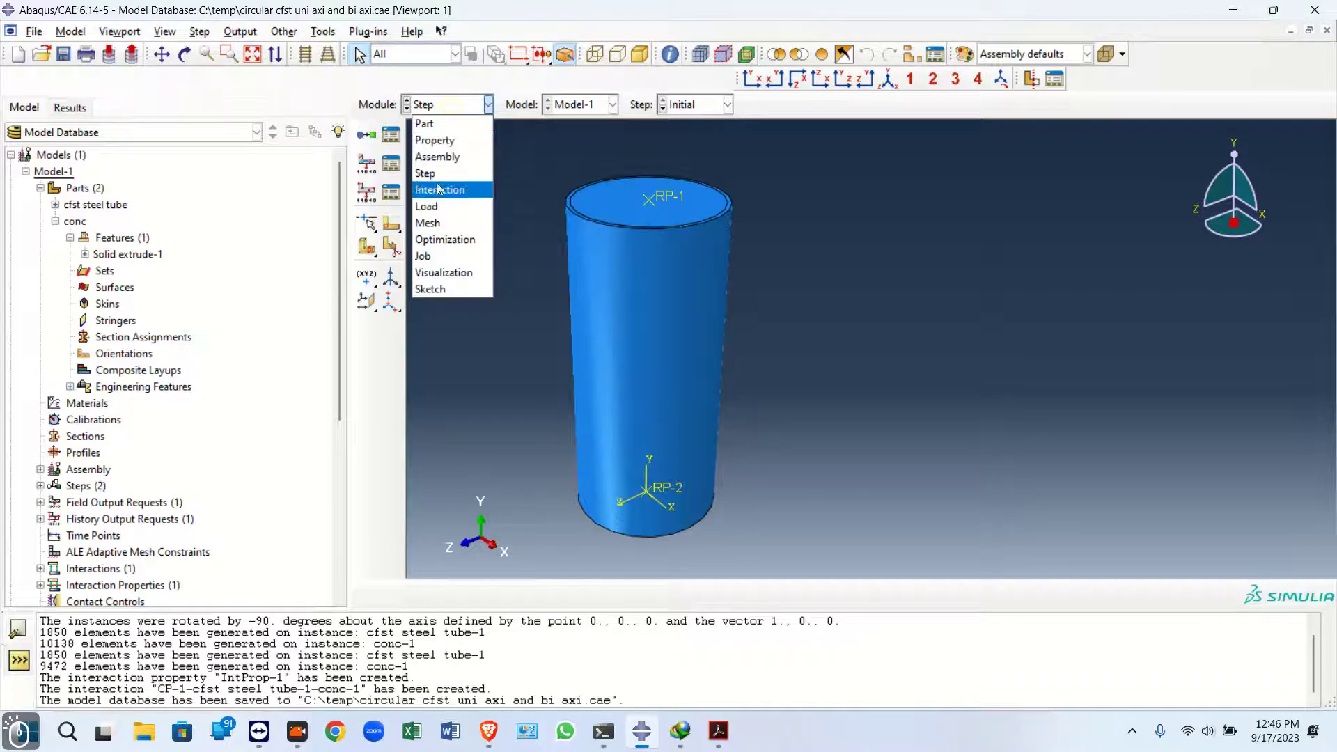
left_click(433, 207)
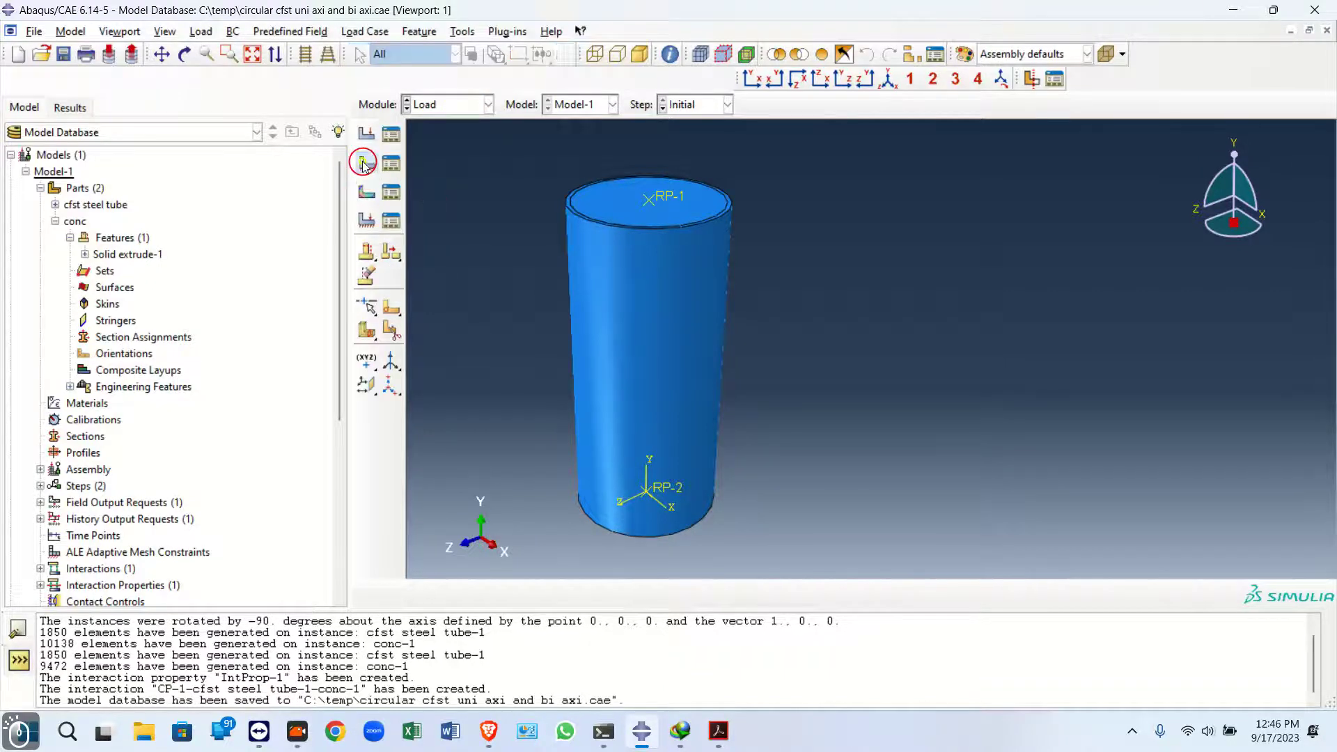
left_click(366, 178)
type("bottom")
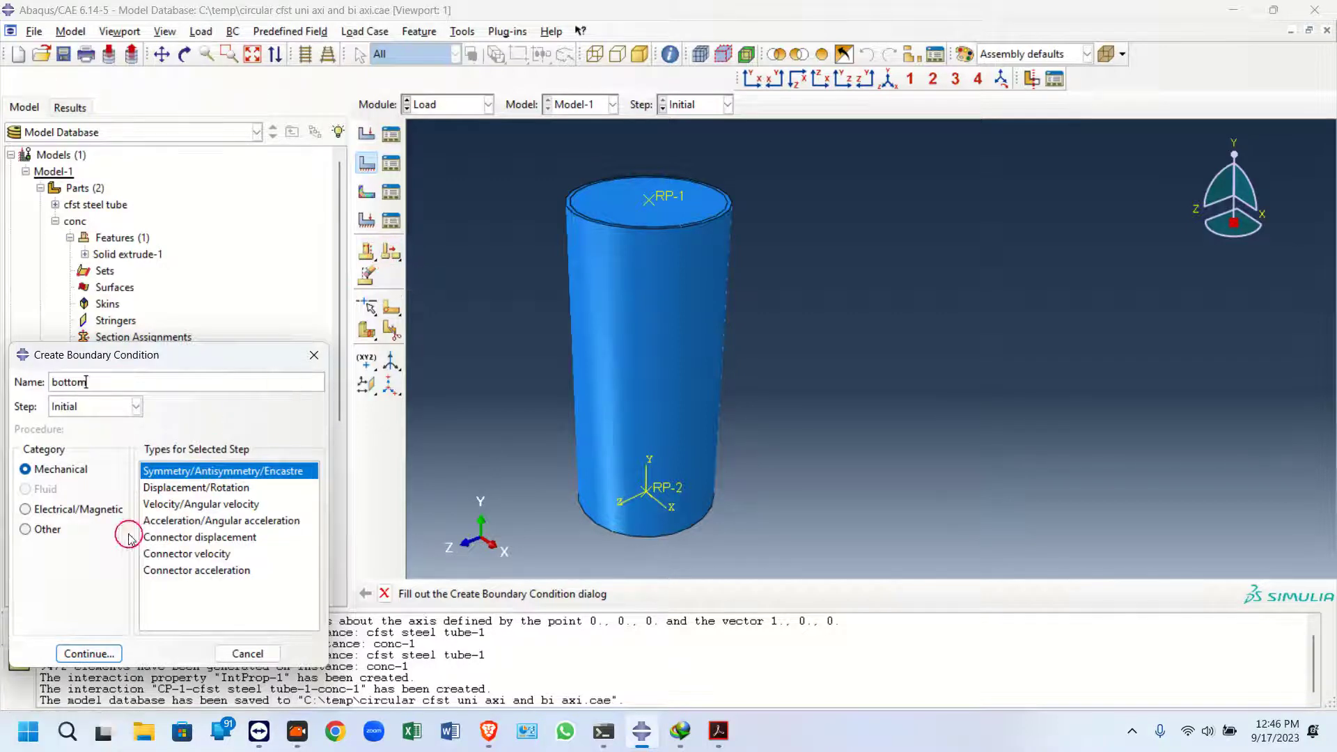
left_click(89, 653)
left_click(673, 499)
left_click(821, 516)
left_click(663, 490)
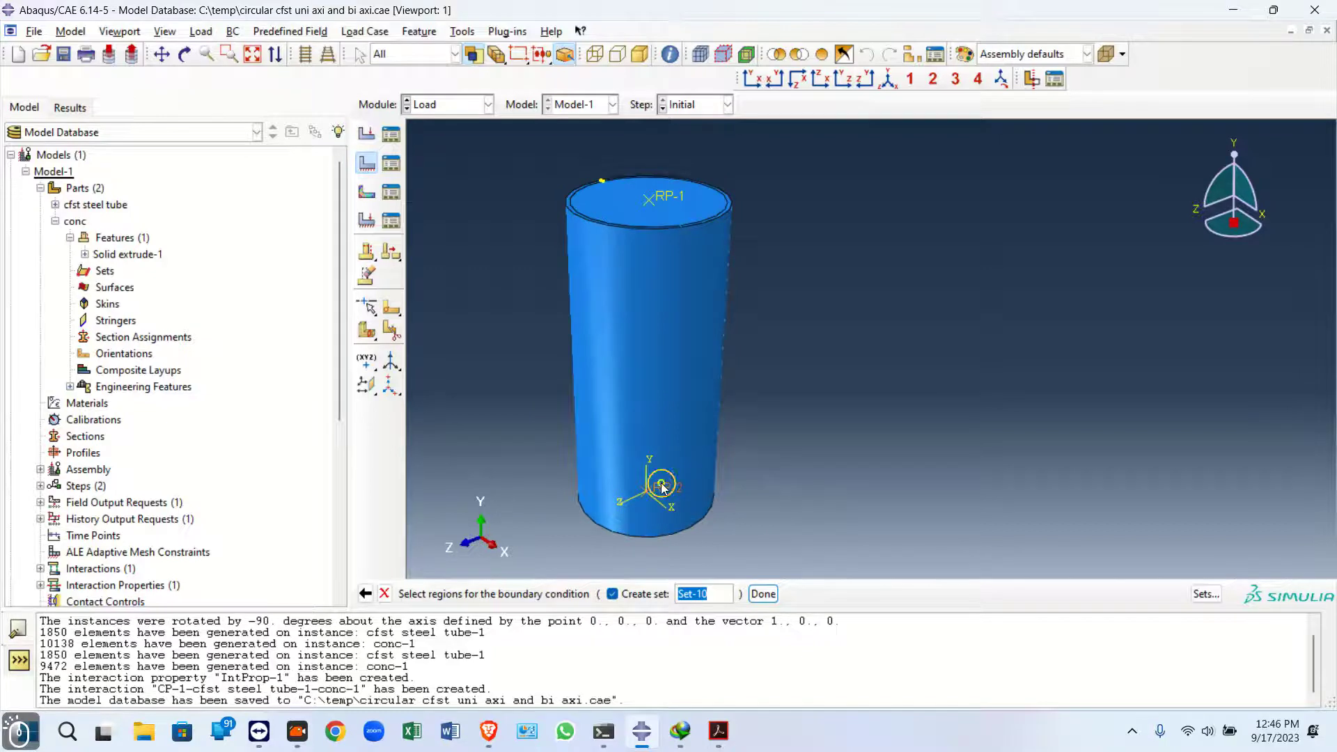
type("bottom")
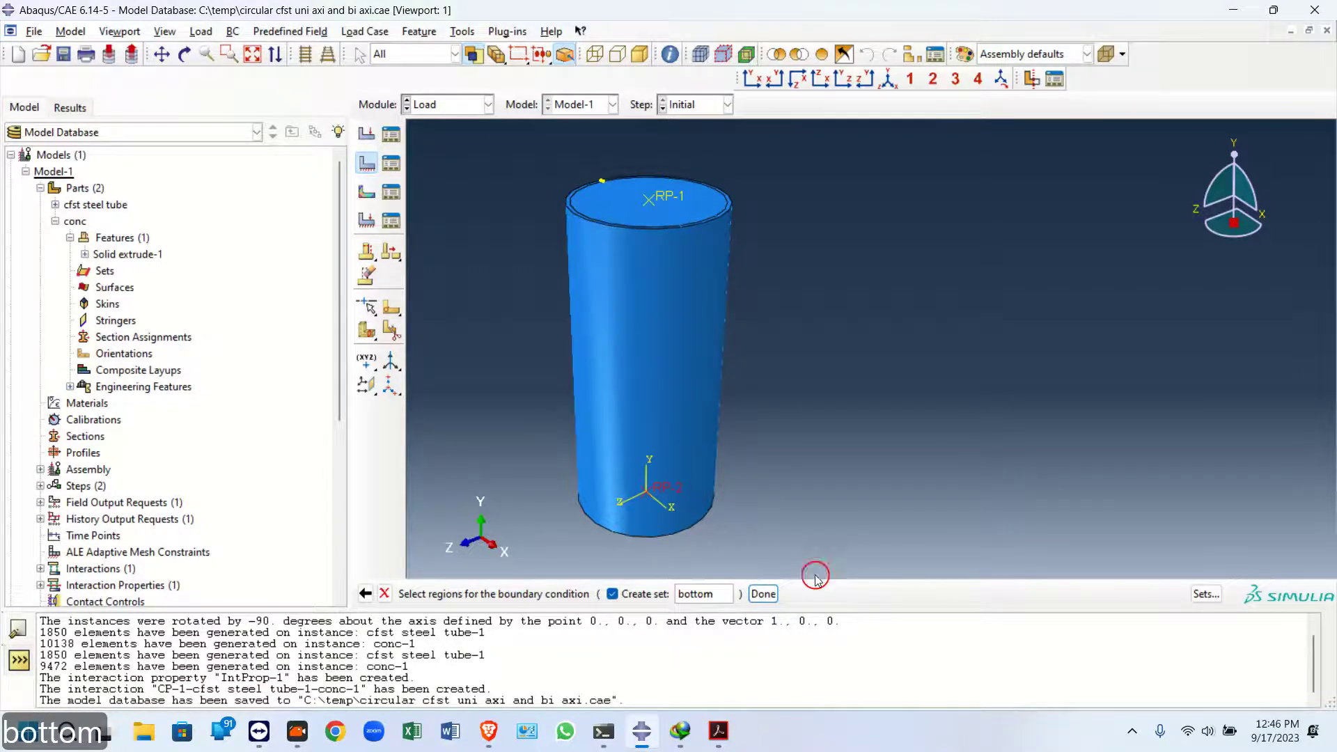
left_click(763, 593)
left_click(214, 507)
left_click(216, 529)
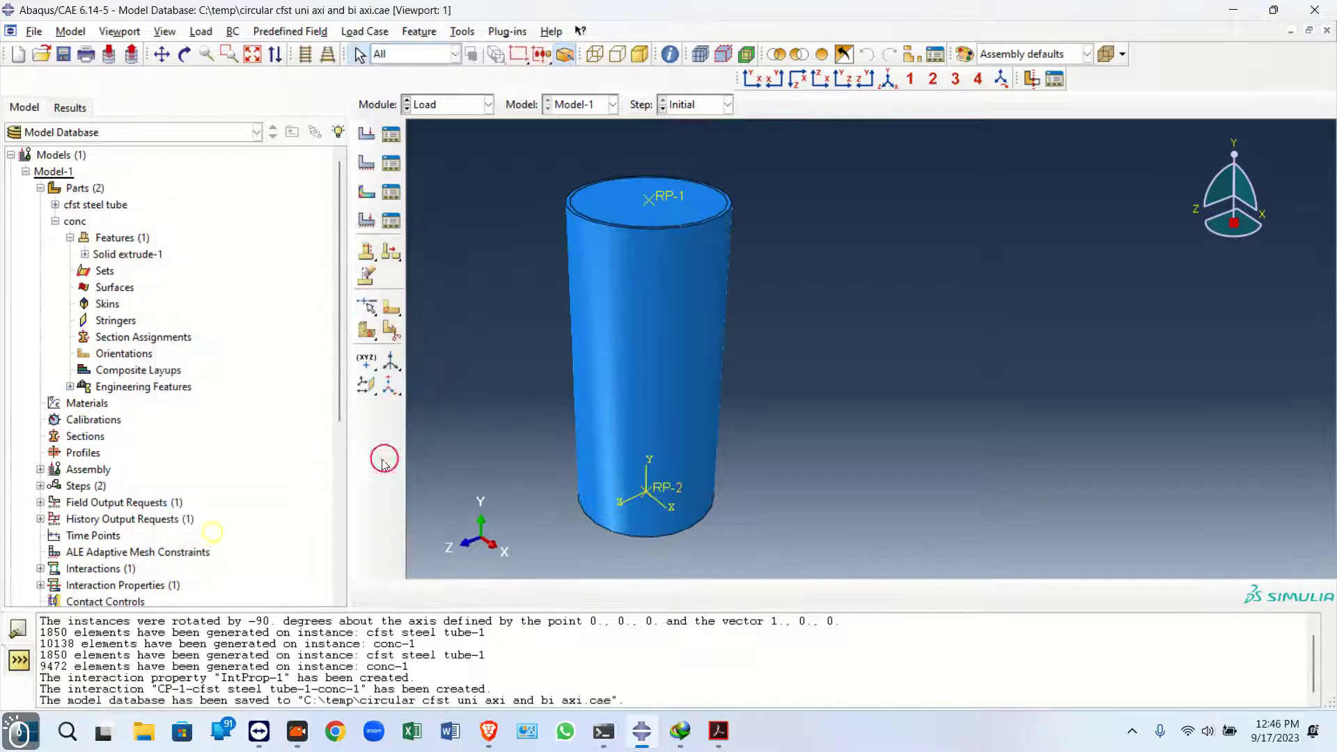
Create a Displacement/Rotation boundary condition named top on RP-1 in the Initial step, fixing U1, U2, U3 and the rotations
left_click(366, 163)
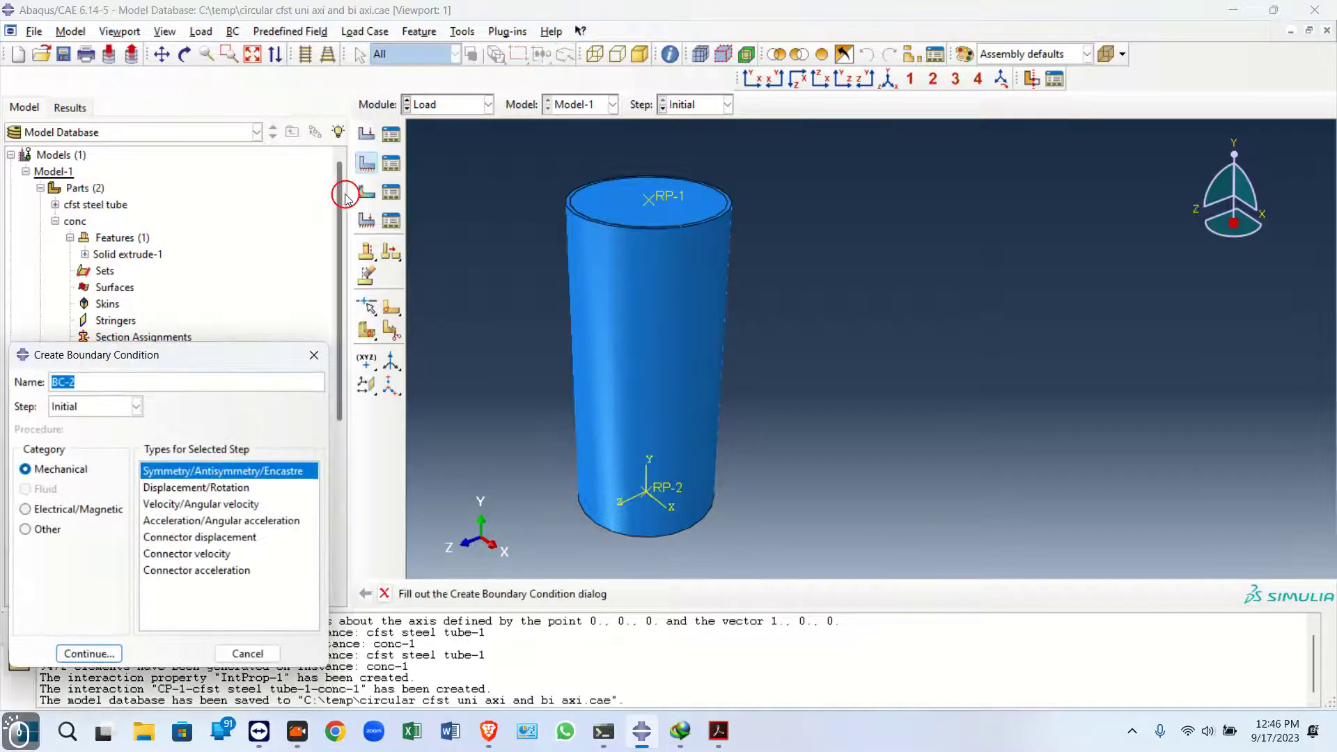
type("top")
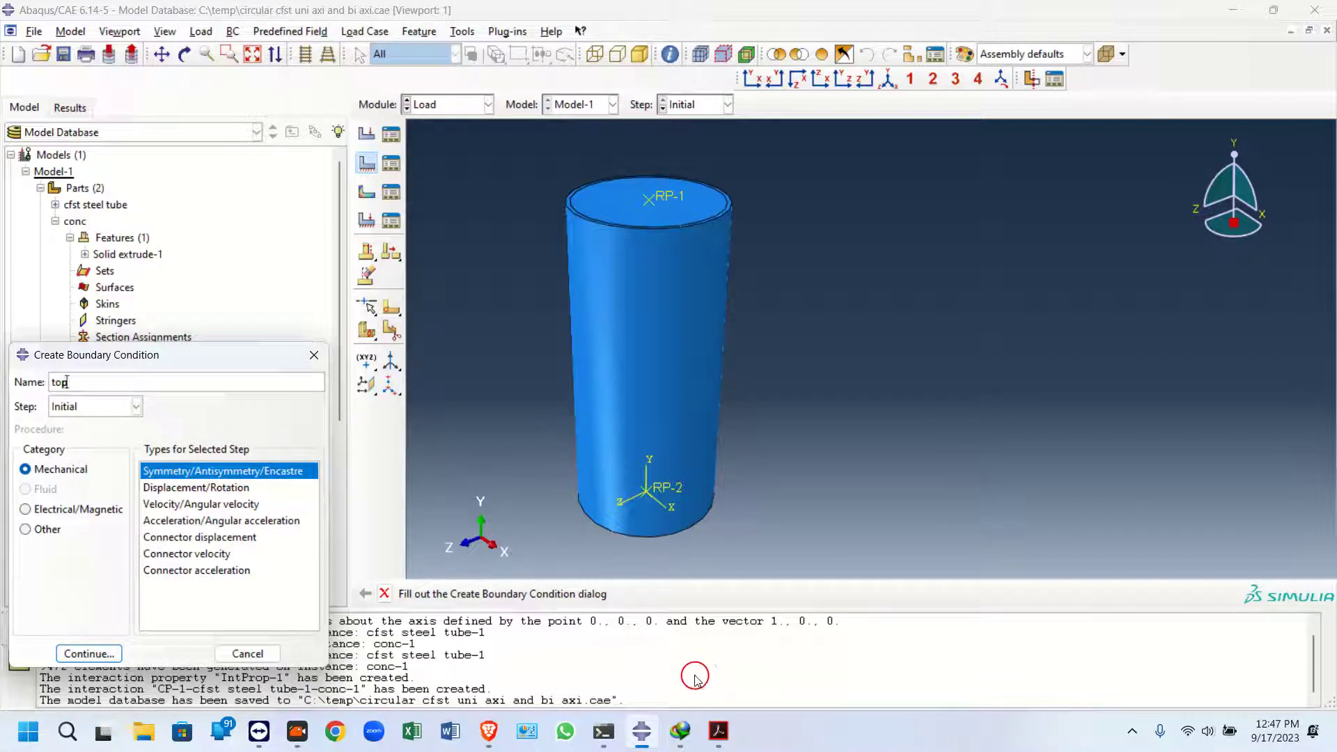
left_click(174, 488)
left_click(88, 653)
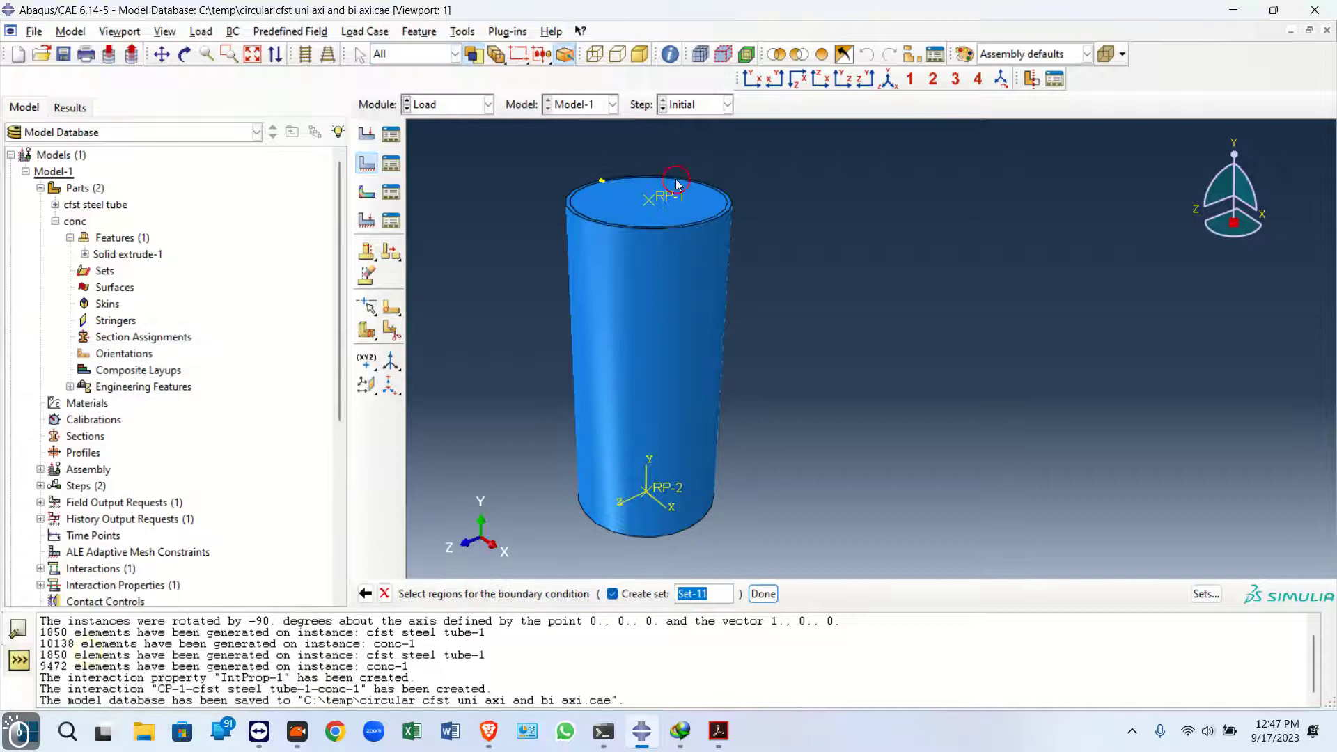
left_click(763, 593)
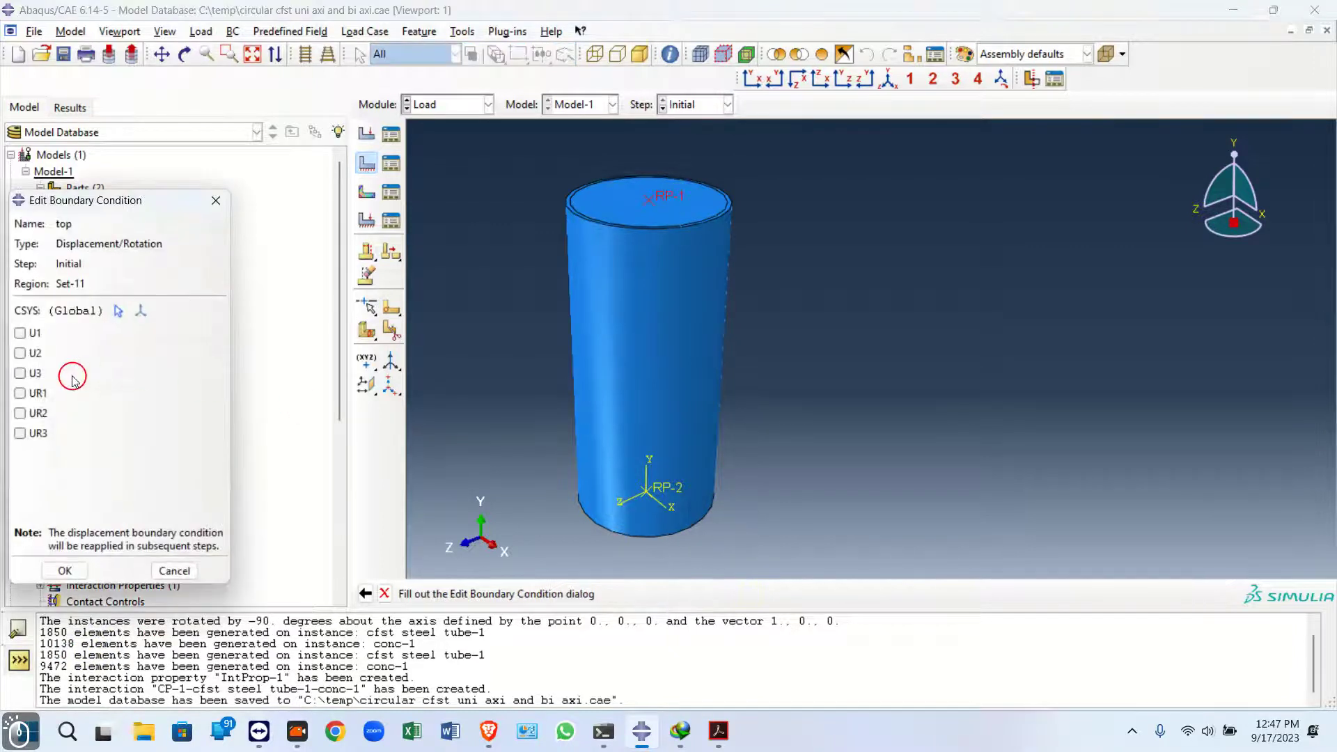
left_click(20, 335)
left_click(20, 354)
left_click(21, 373)
left_click(21, 413)
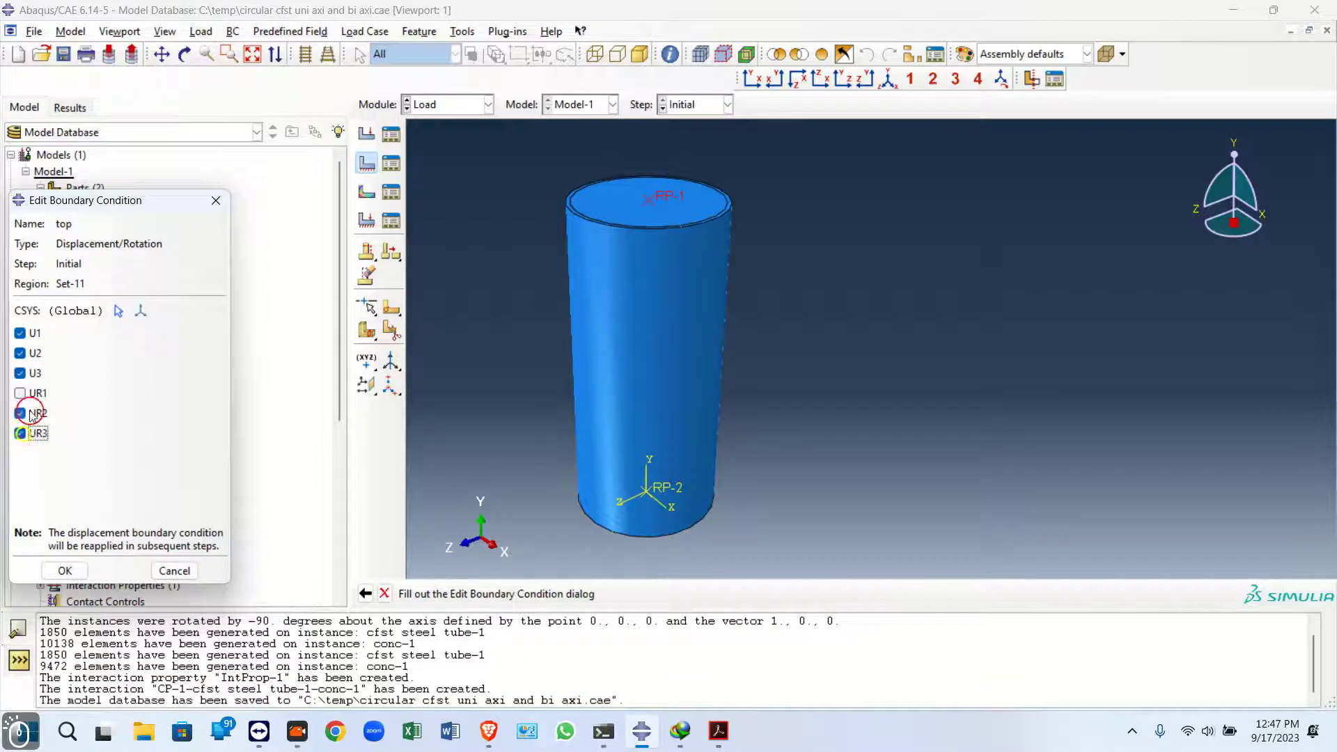
left_click(64, 570)
Modify the top boundary condition in the exp step to release U2
left_click(405, 181)
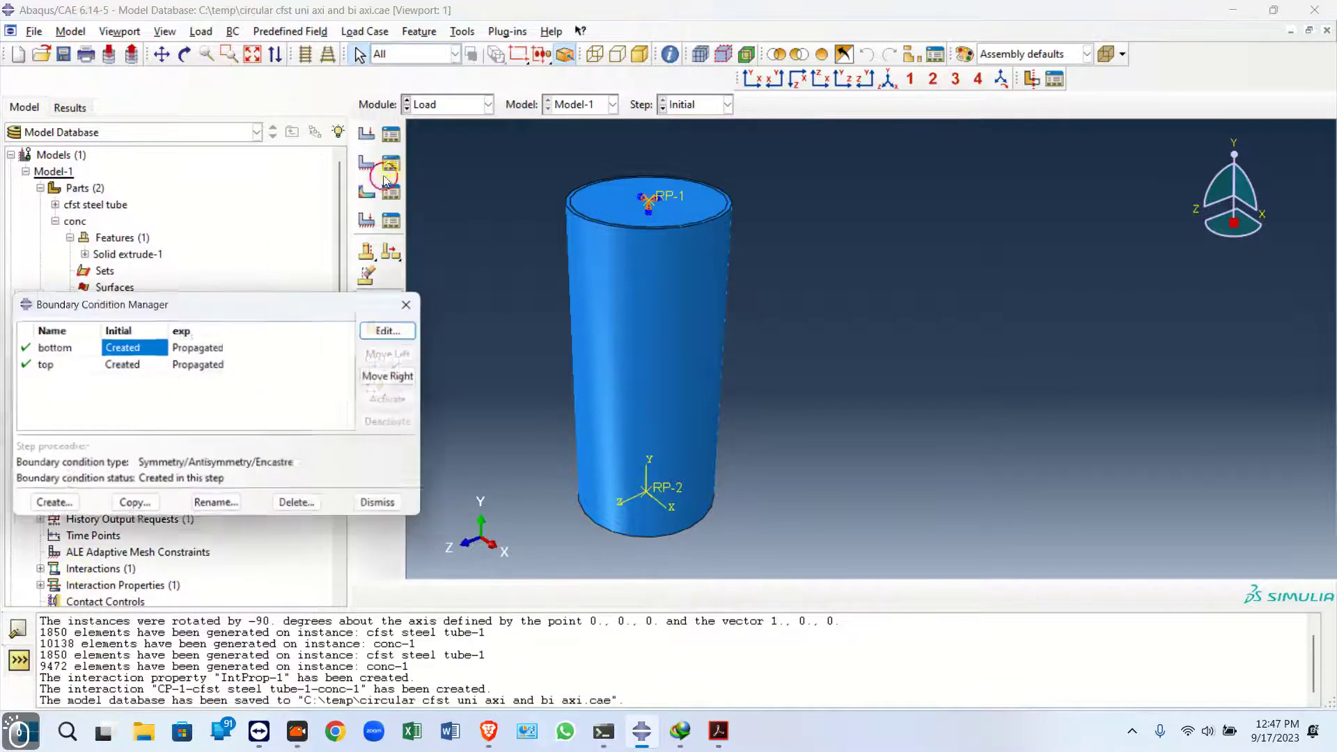
left_click(201, 365)
double_click(202, 365)
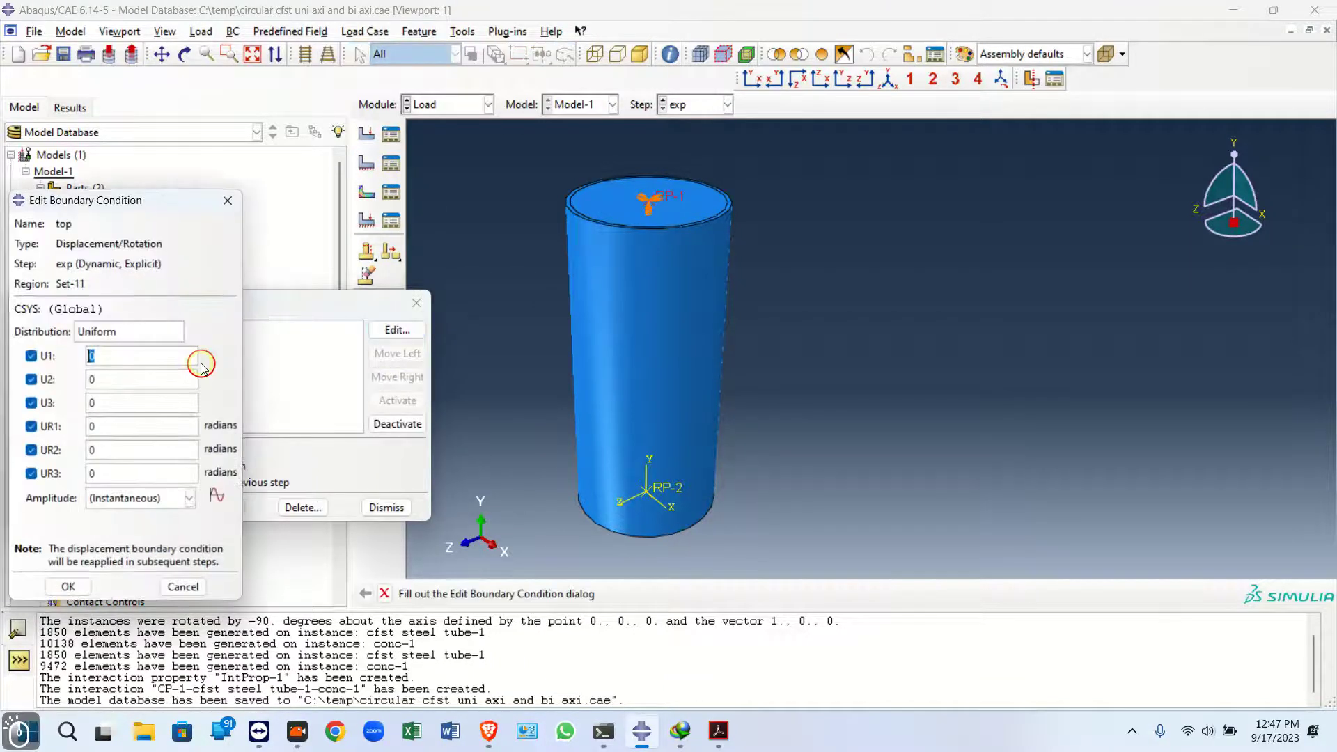
left_click(48, 381)
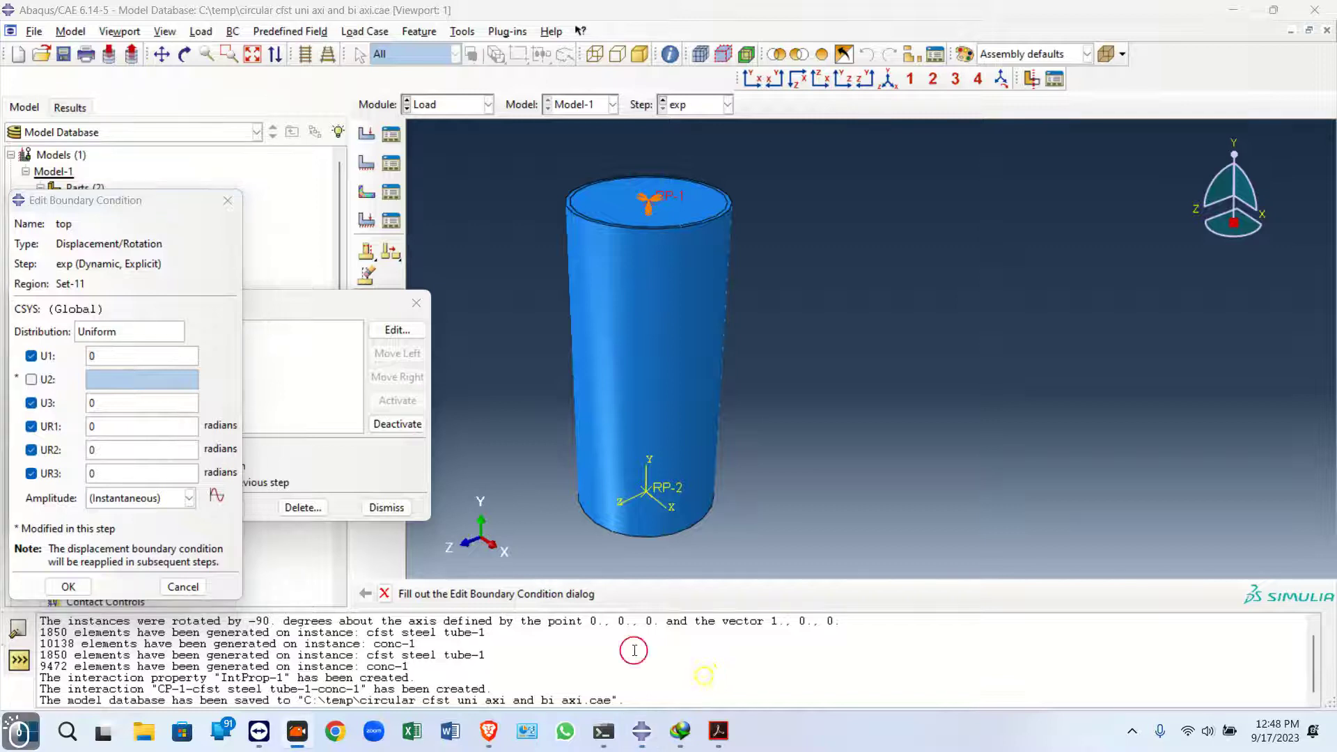
left_click(73, 589)
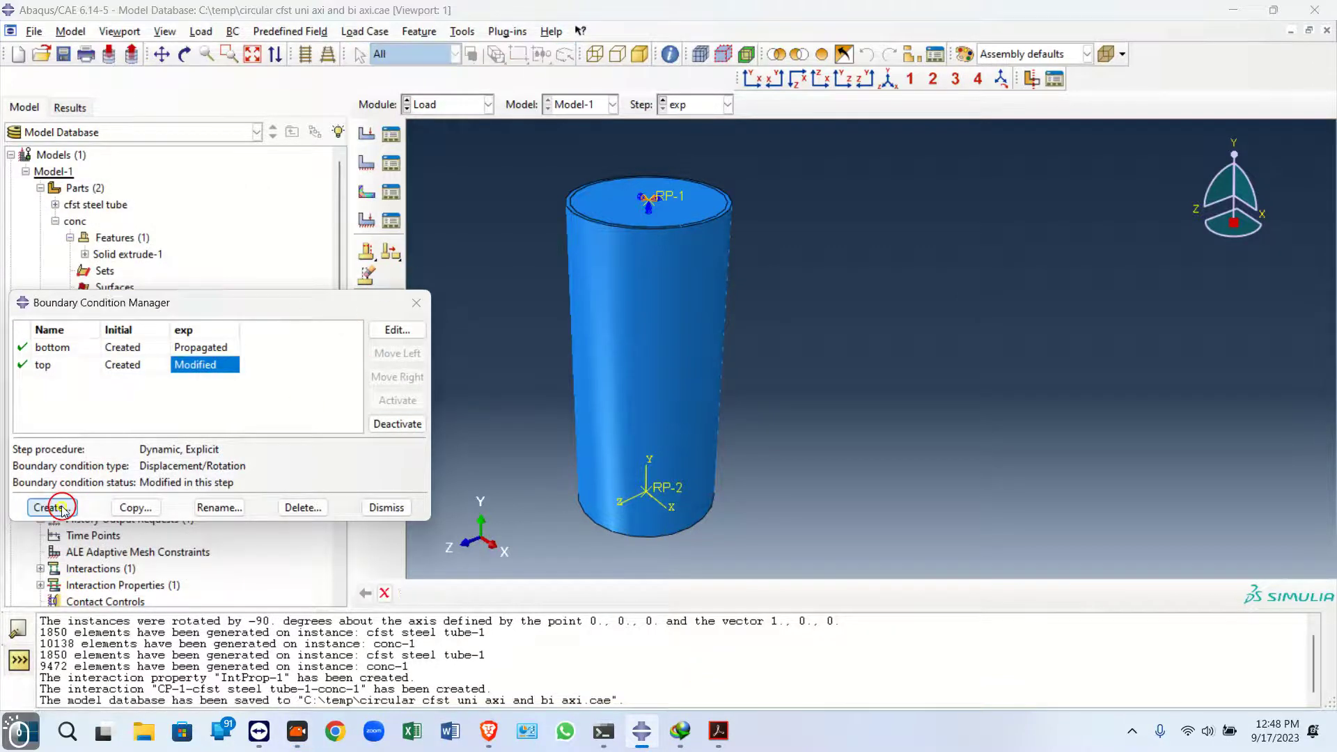
Create a Velocity/Angular velocity boundary condition named v on RP-1 in the exp step with V2 set to -2000
left_click(61, 508)
type("v")
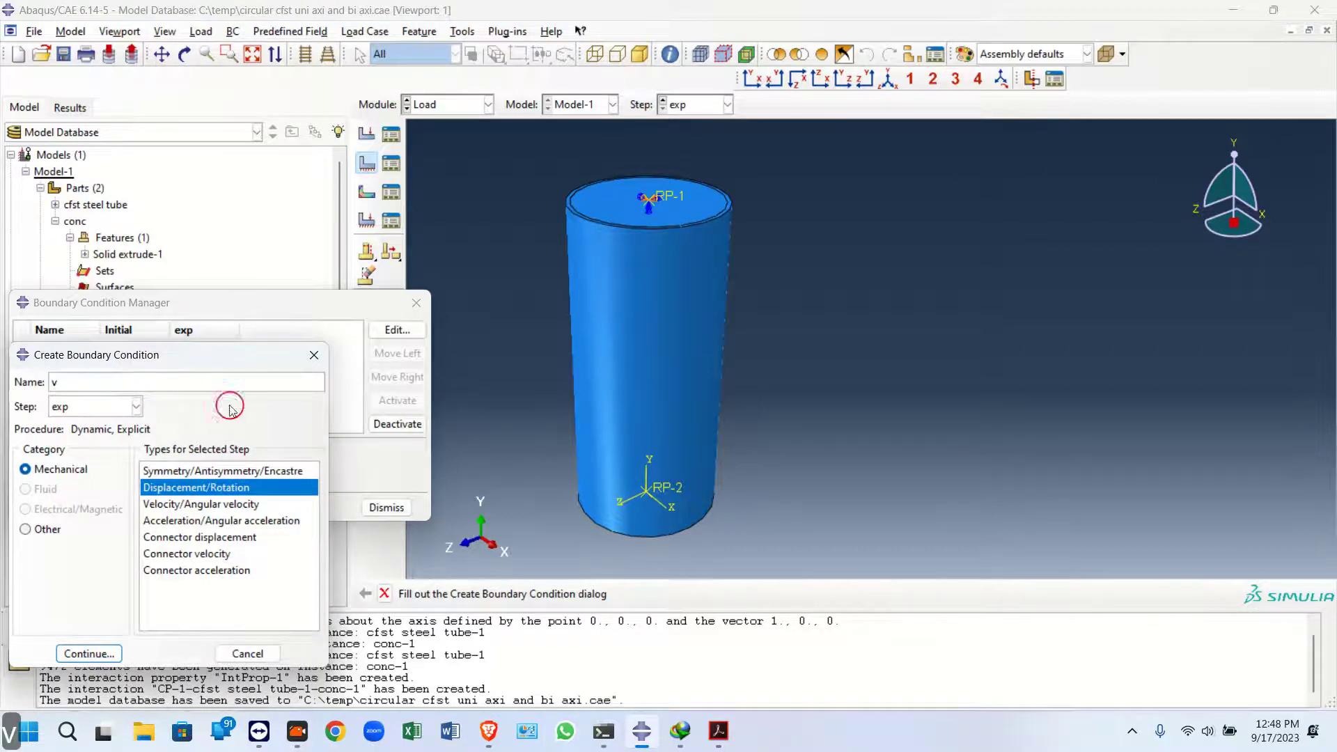
left_click(186, 505)
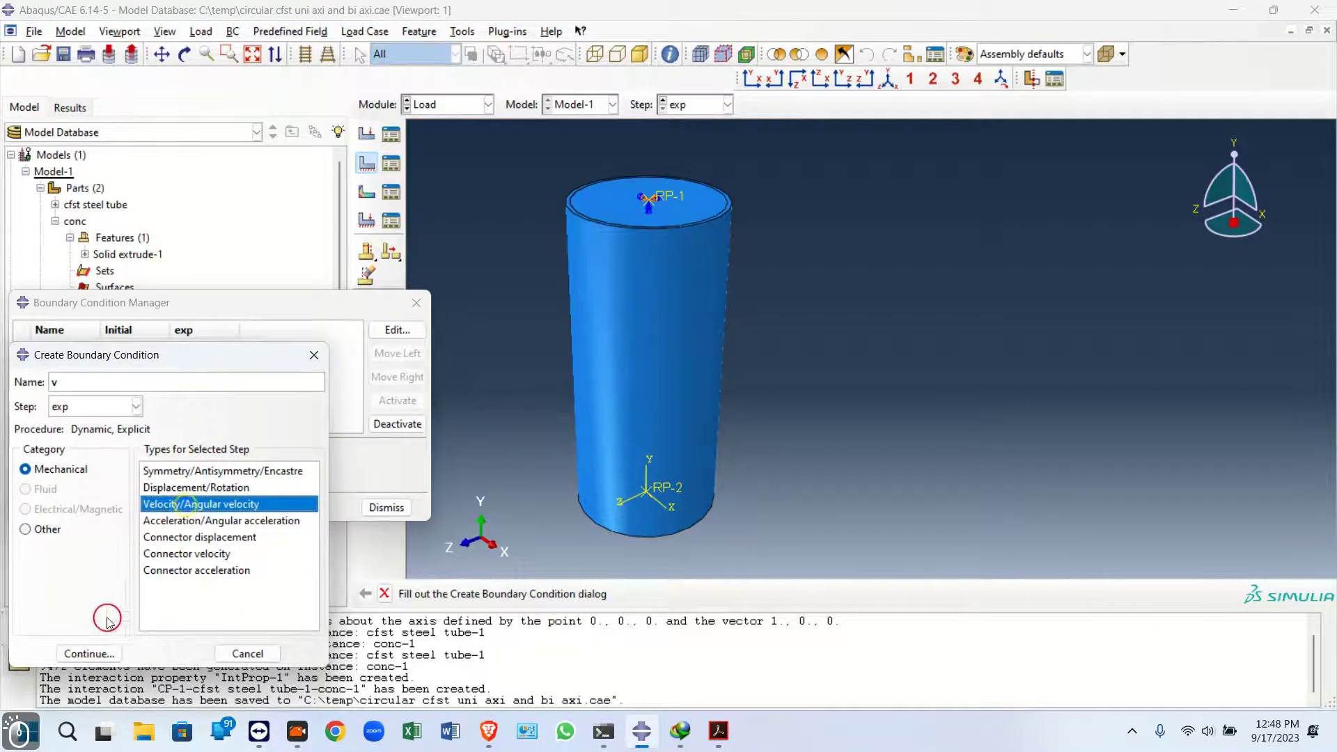
left_click(88, 653)
left_click(671, 193)
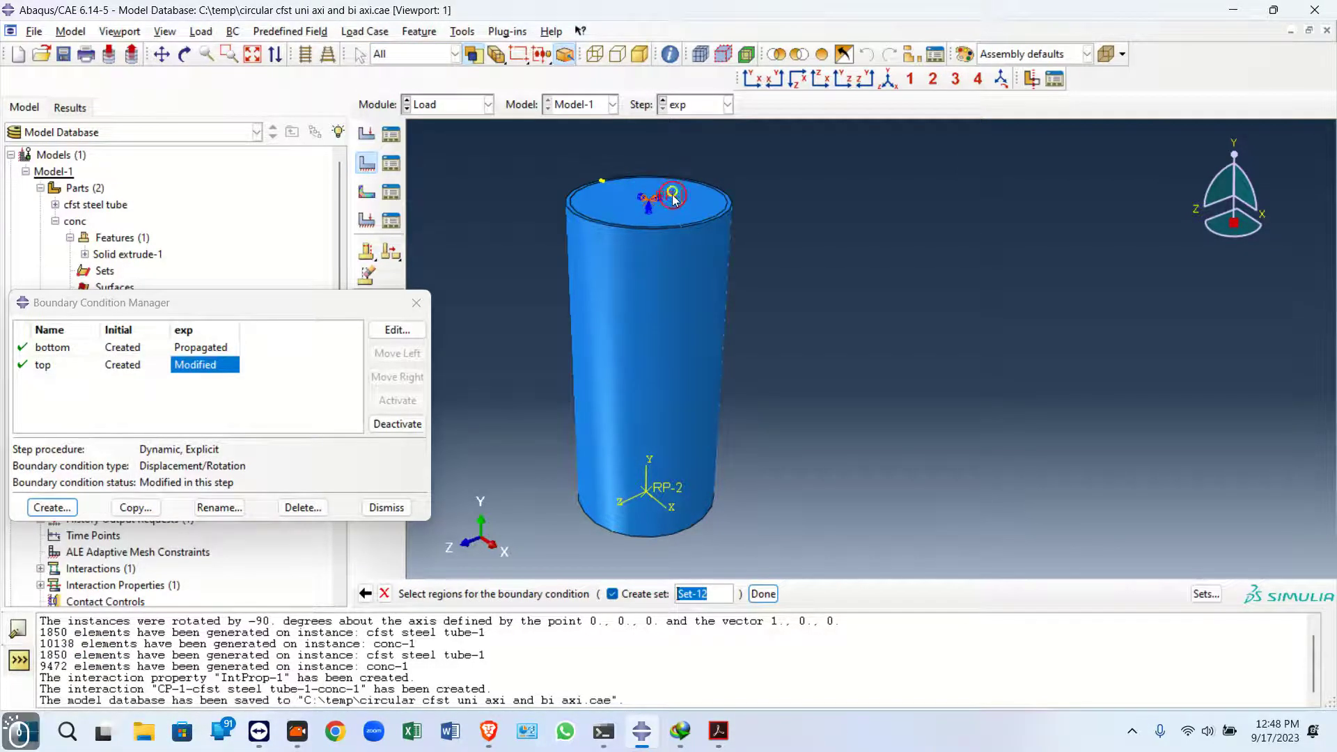
left_click(763, 593)
left_click(21, 411)
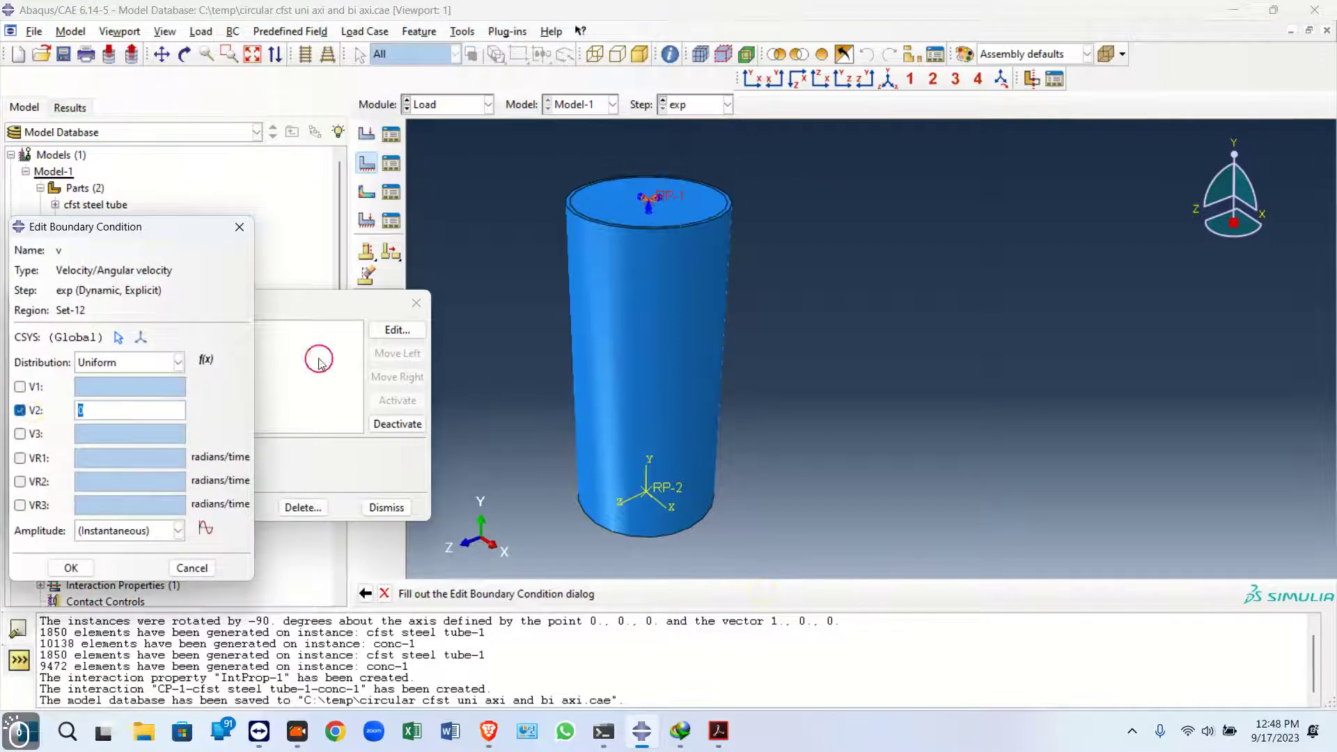
type("-")
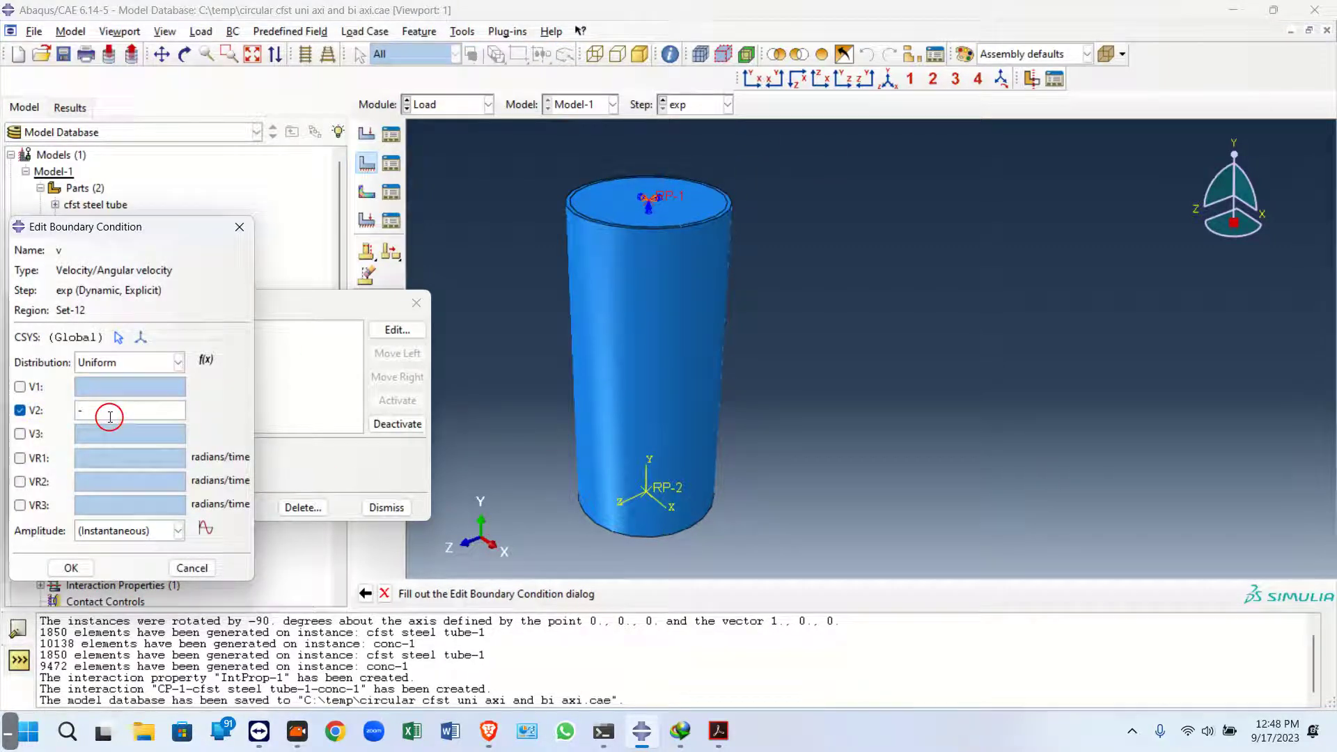
type("2000")
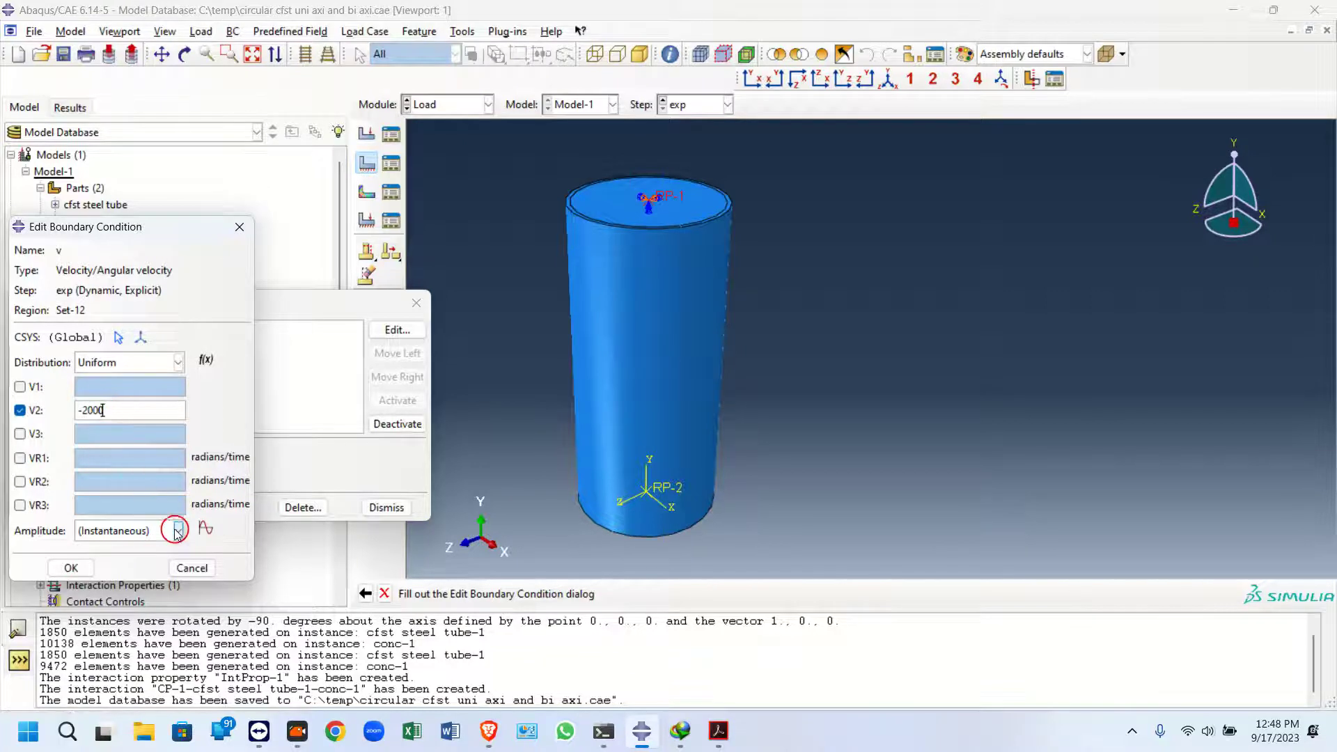
Create a Smooth step amplitude Amp-1 with points (0, 0) and (1, 1) and assign it to boundary condition v
left_click(179, 533)
left_click(205, 529)
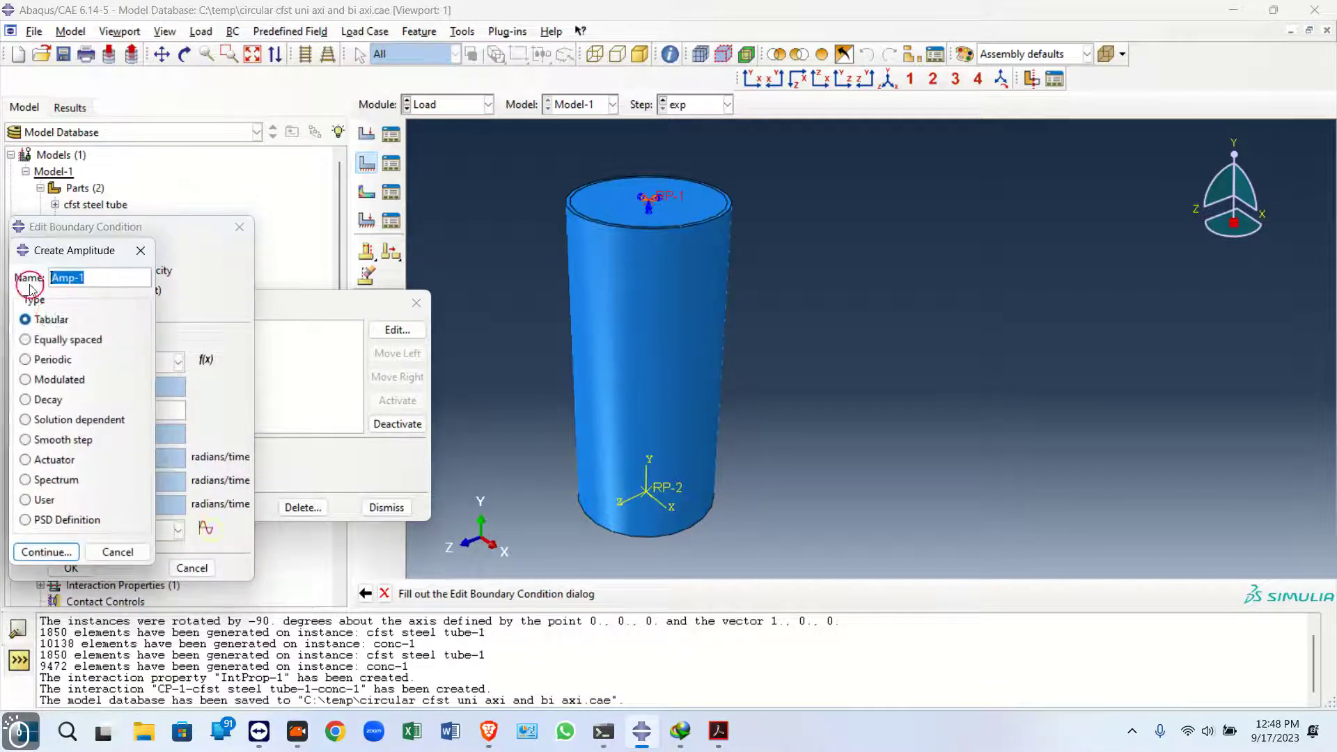
left_click(28, 437)
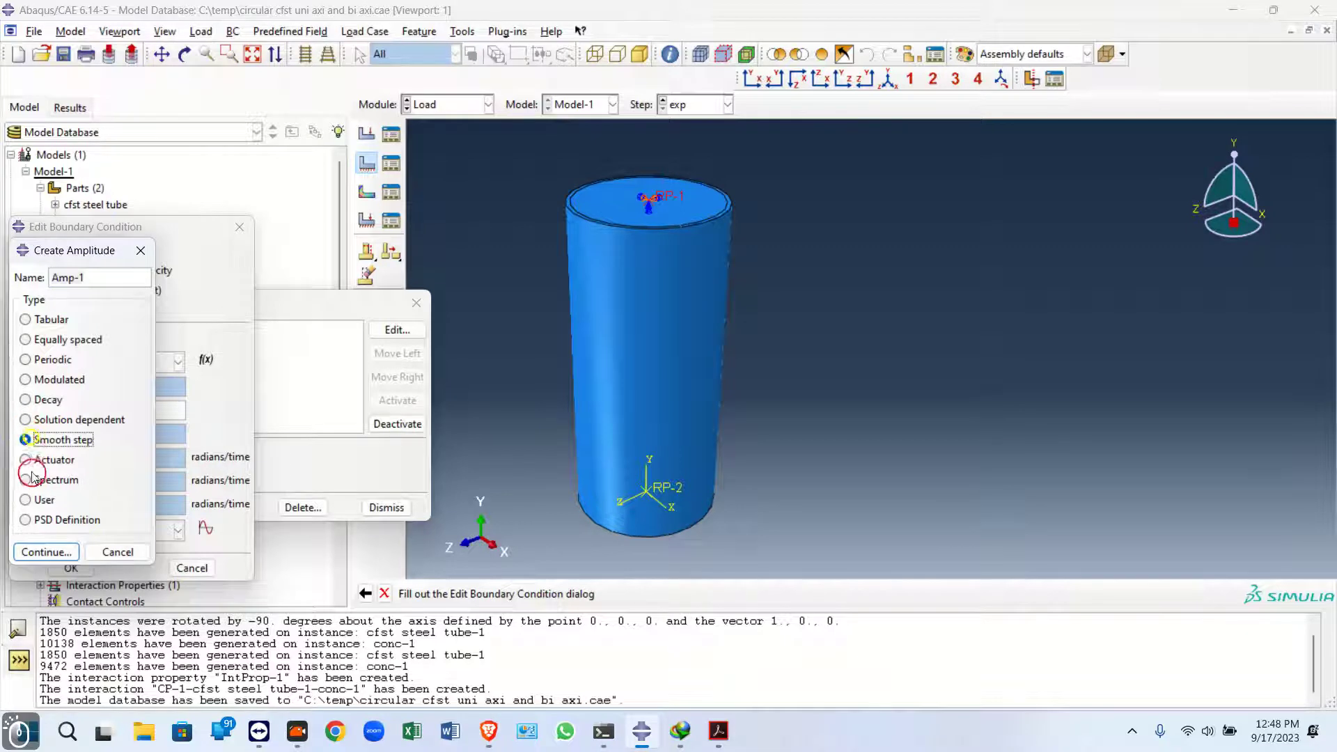
left_click(46, 551)
left_click(88, 387)
type("0")
key("Tab")
type("0")
left_click(111, 406)
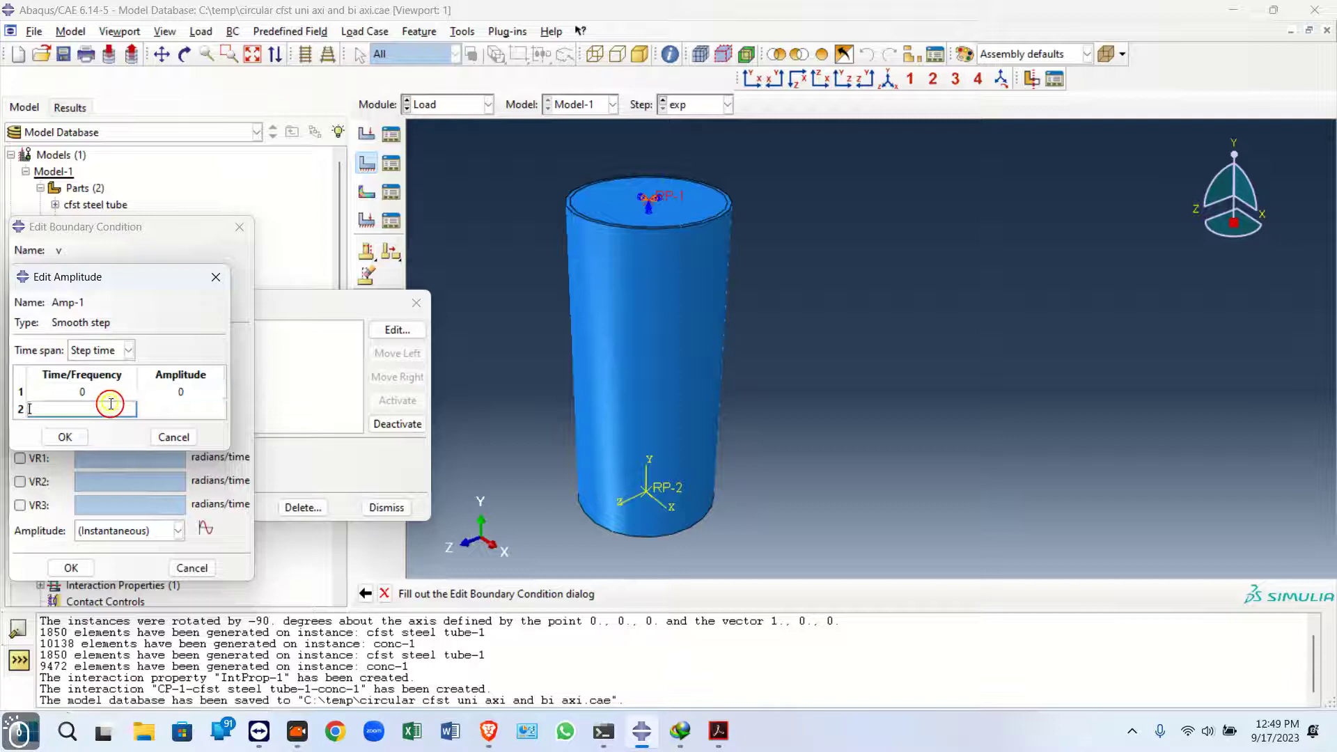
type("1")
key("Tab")
type("1")
left_click(65, 436)
left_click(118, 530)
left_click(119, 559)
left_click(69, 568)
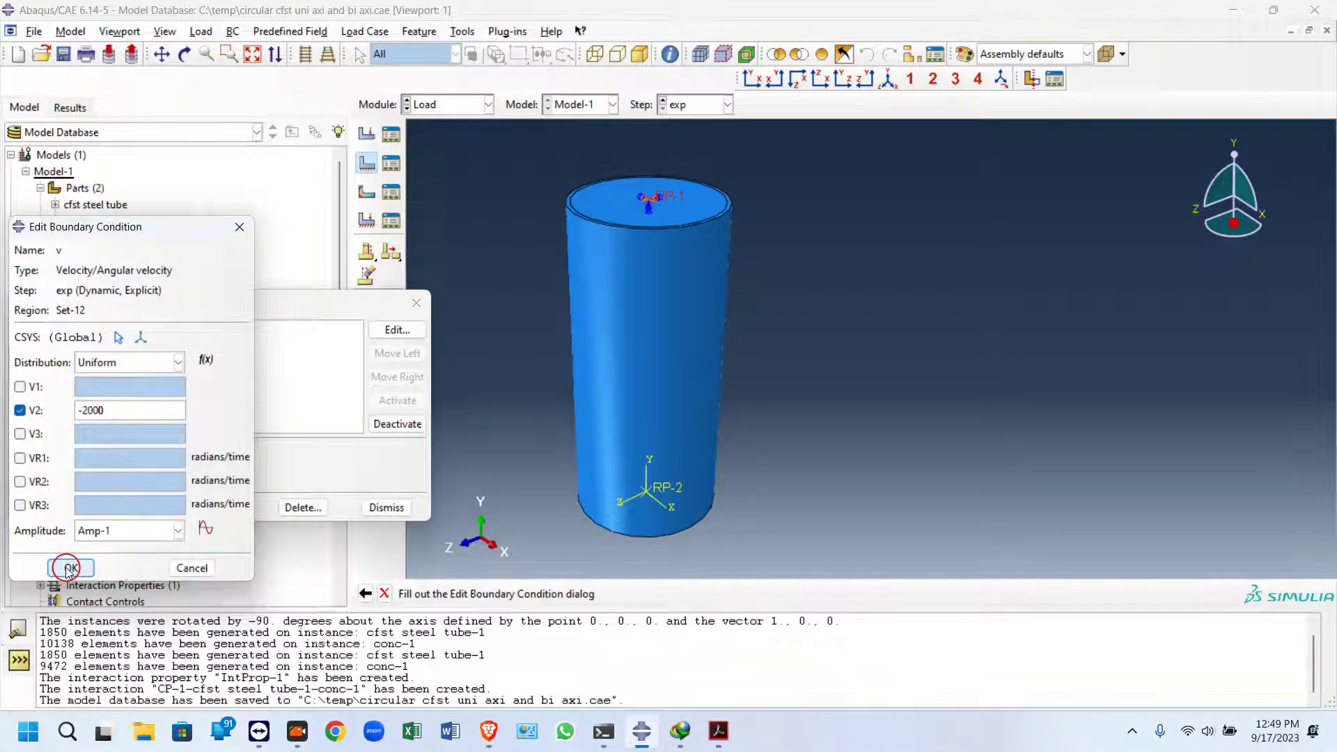
Reopen the v boundary condition to inspect its V2 velocity and amplitude settings
left_click(409, 330)
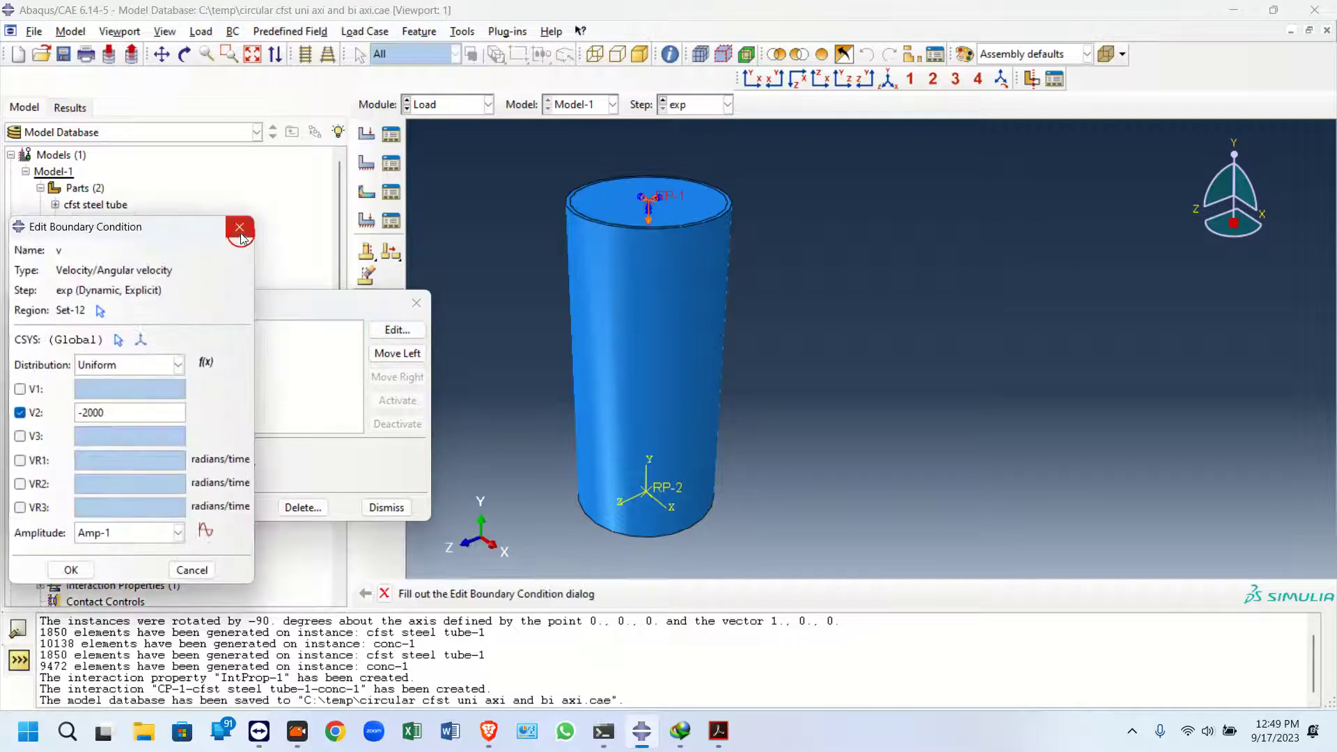
left_click_drag(115, 412, 79, 412)
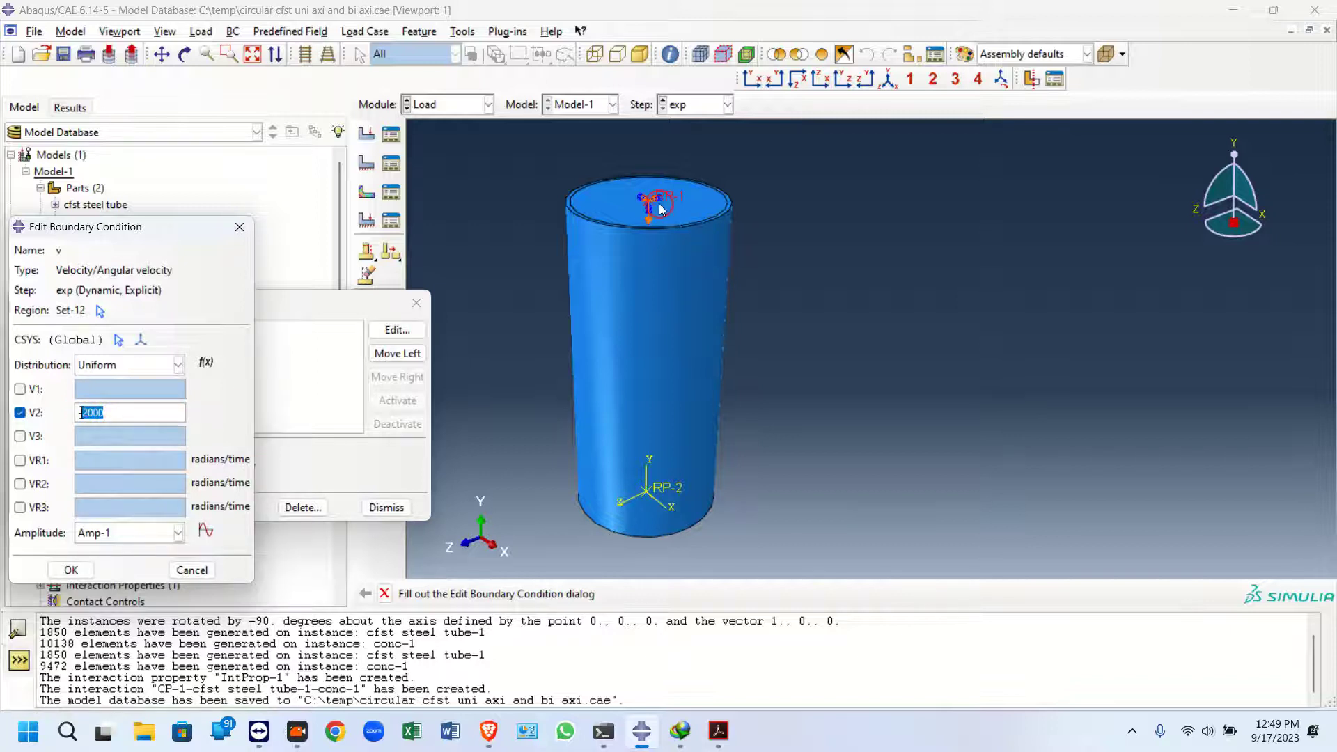
left_click(117, 410)
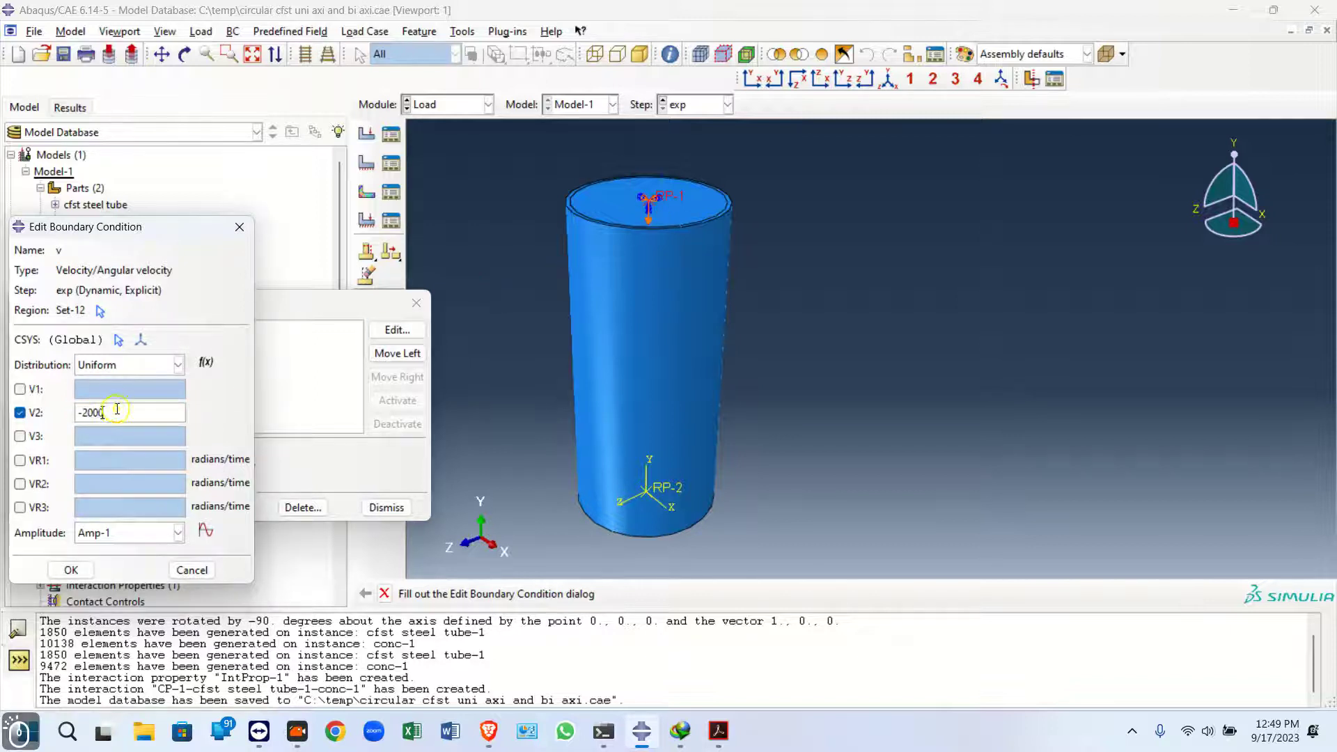
left_click_drag(71, 416, 84, 414)
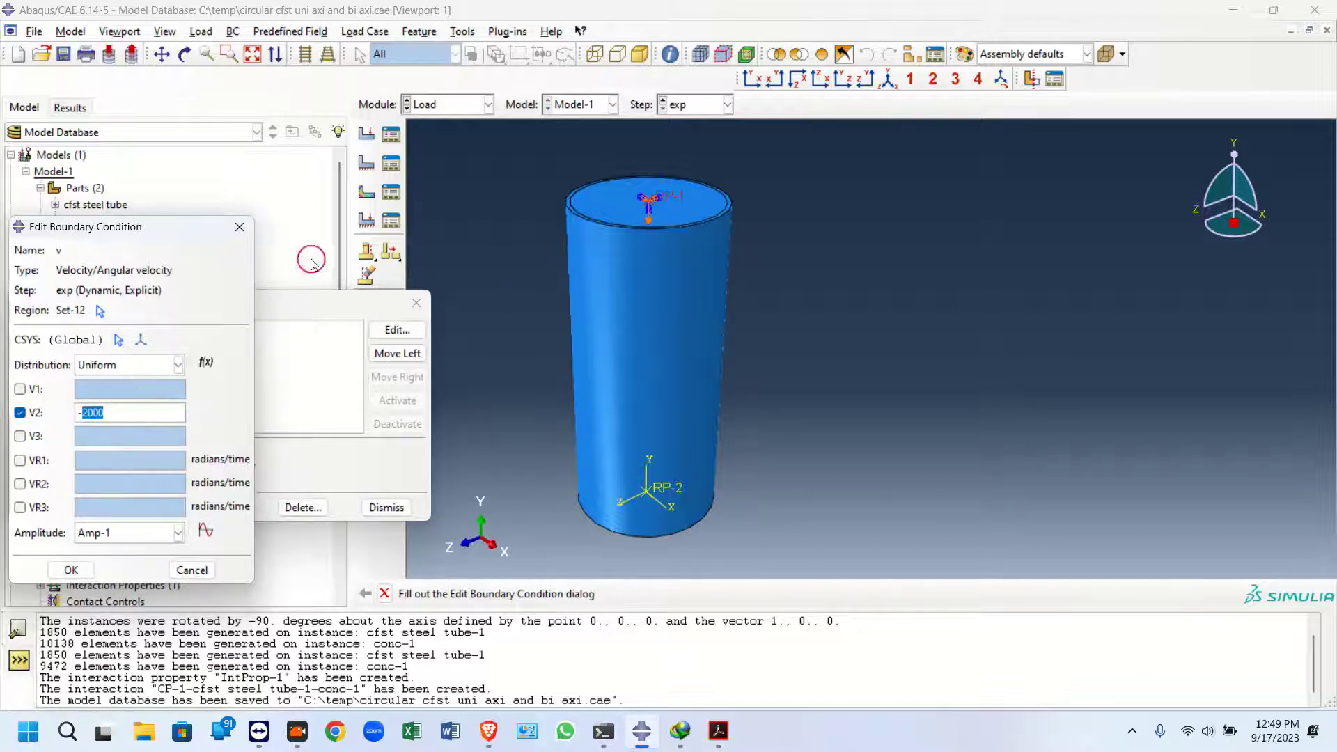
left_click(240, 227)
left_click_drag(277, 308, 1154, 203)
double_click(360, 237)
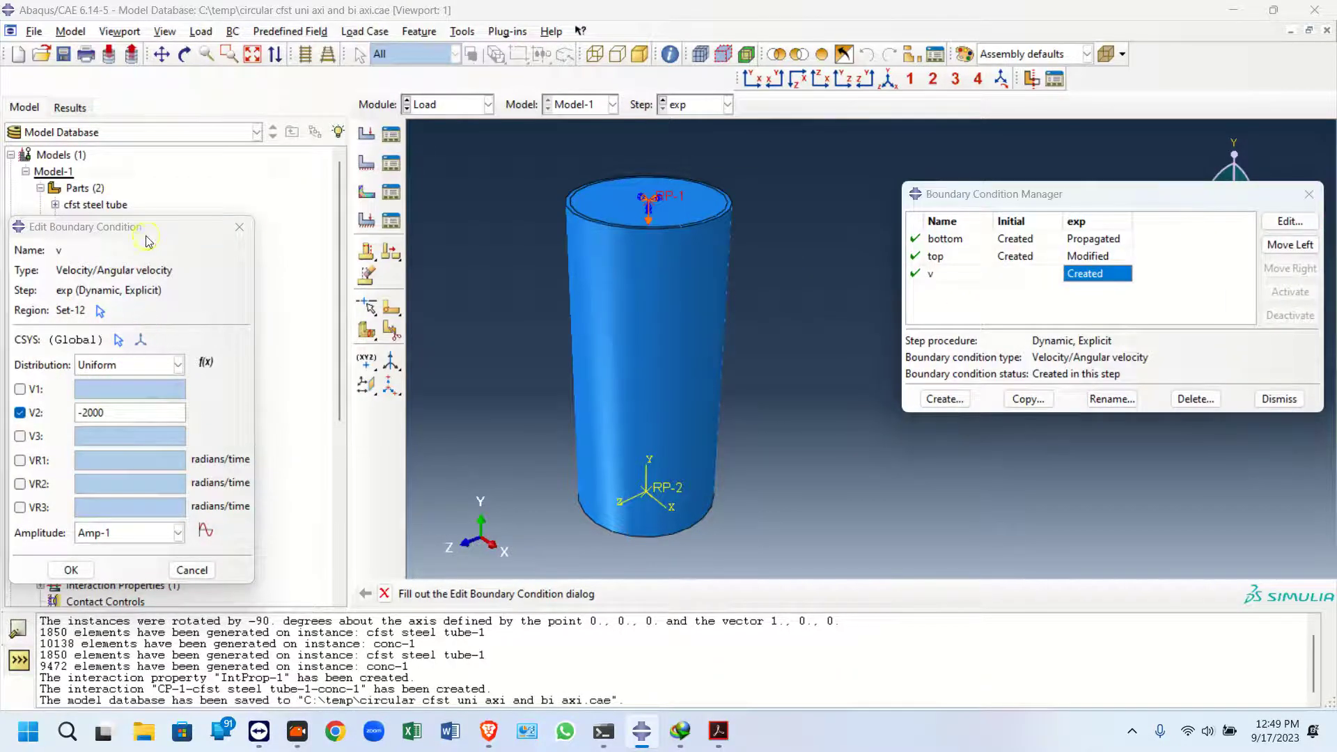
left_click_drag(146, 239, 334, 124)
scroll(28, 446, "down", 1)
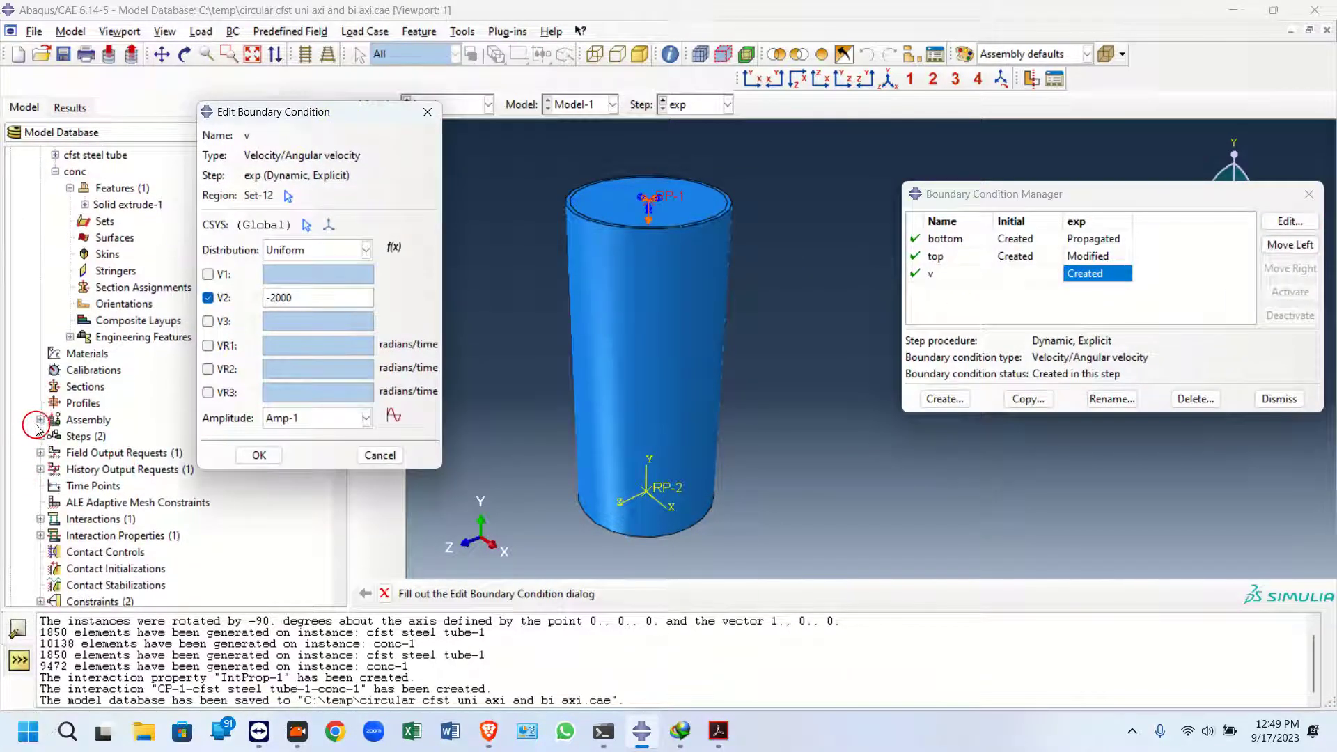
scroll(53, 550, "down", 1)
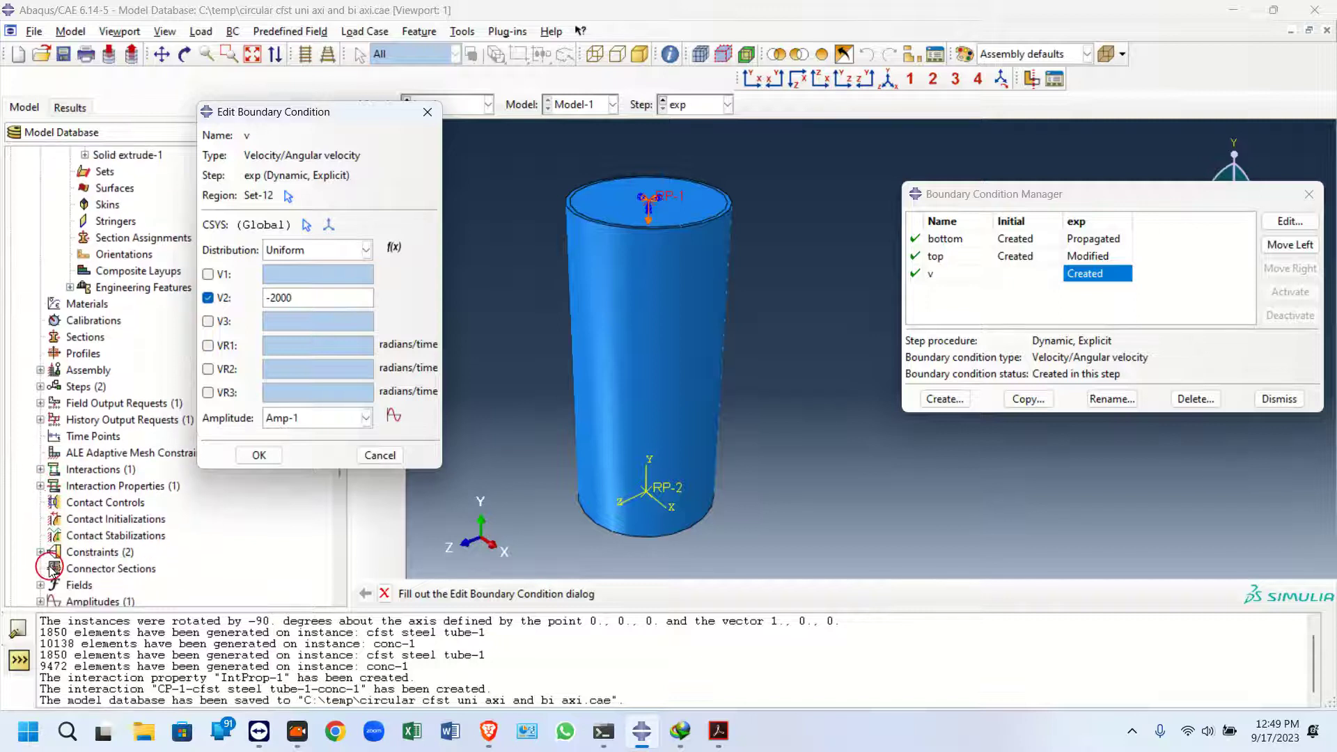
scroll(43, 557, "down", 2)
Open the Amp-1 amplitude from the model tree to inspect its time and amplitude table
left_click(41, 502)
double_click(79, 518)
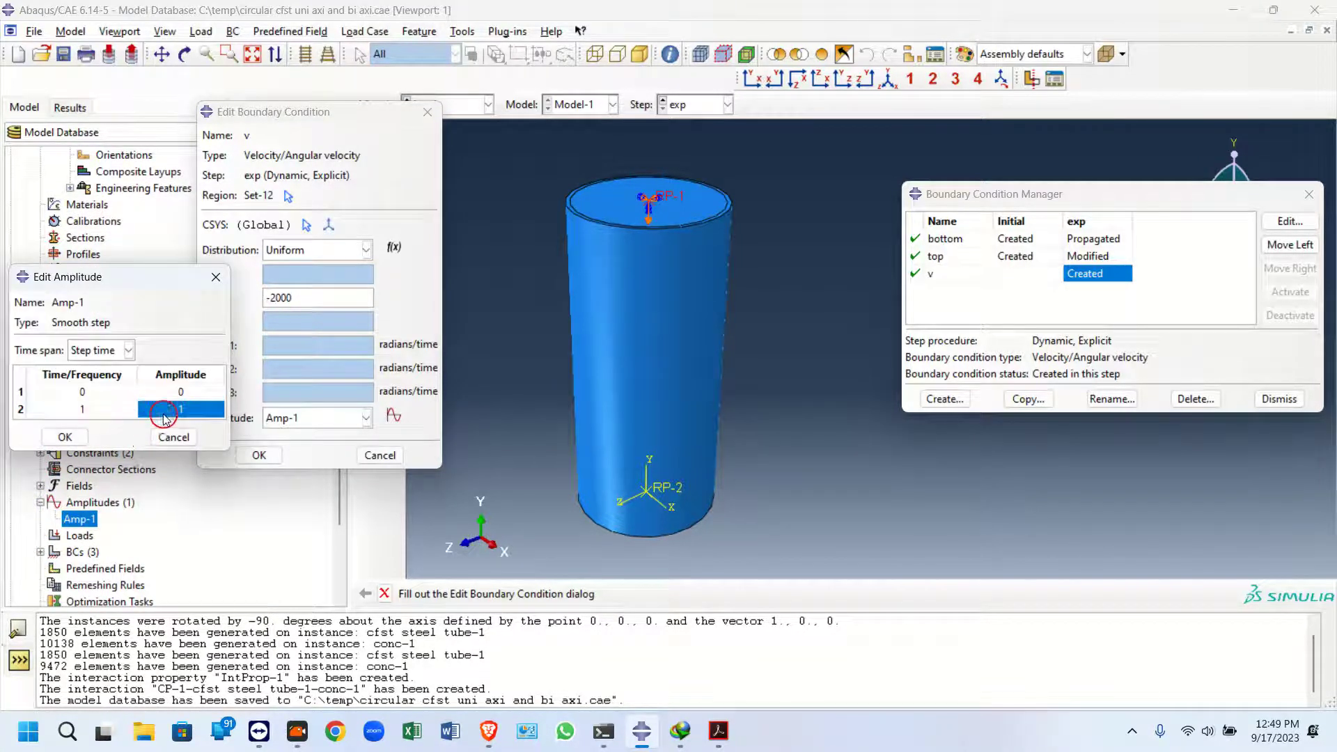
left_click(83, 391)
left_click(322, 299)
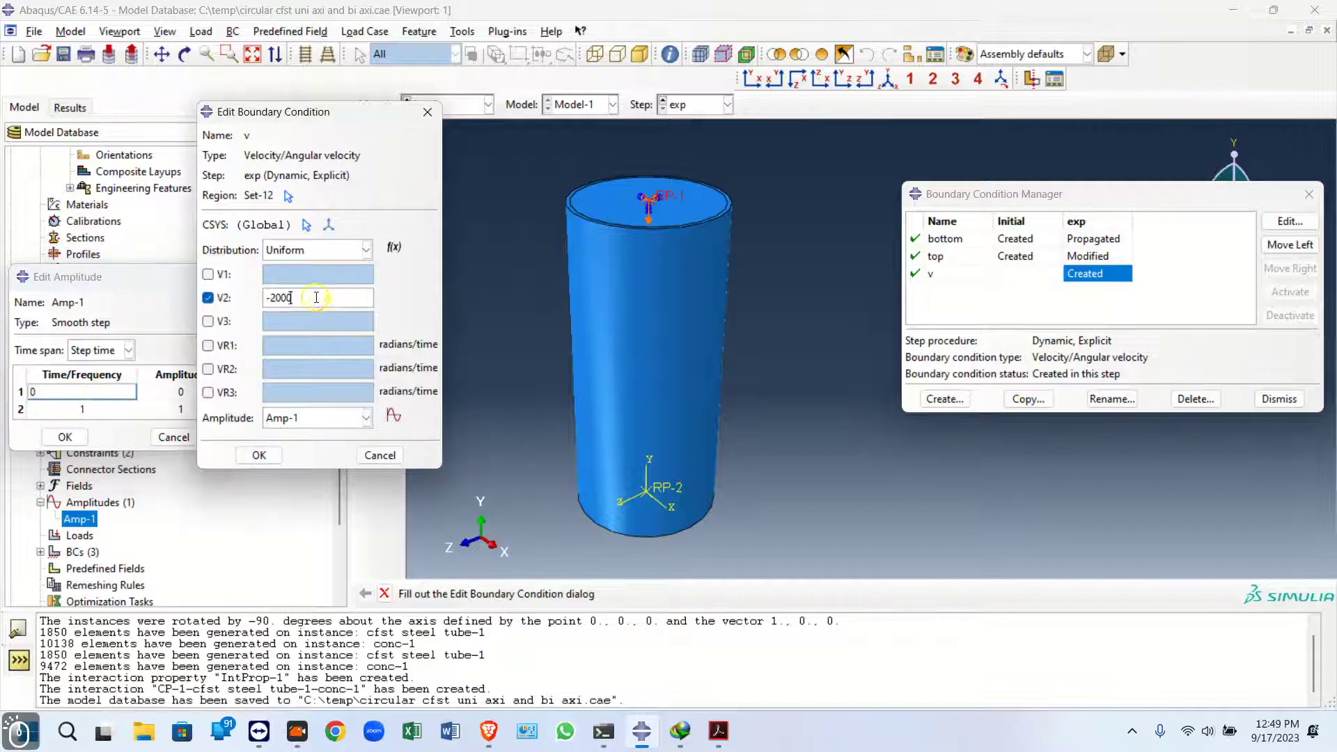
left_click(173, 386)
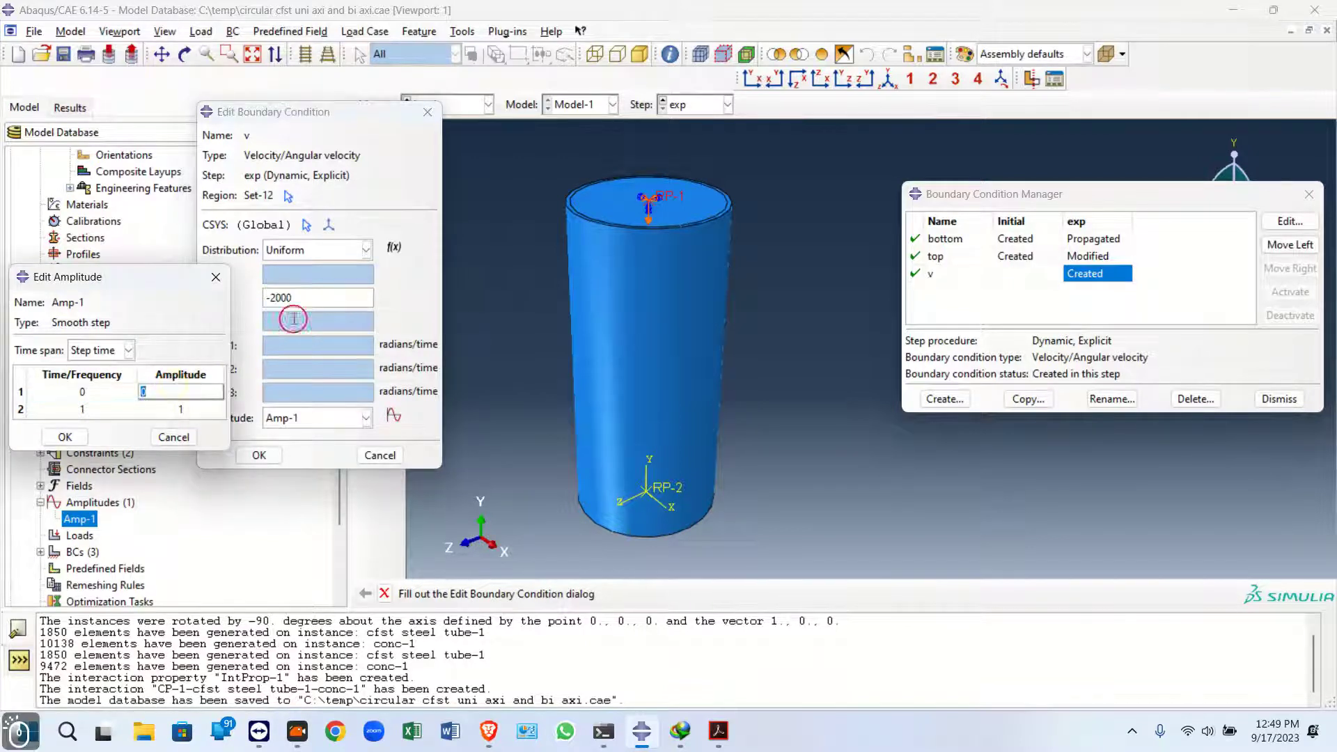
left_click_drag(145, 284, 881, 265)
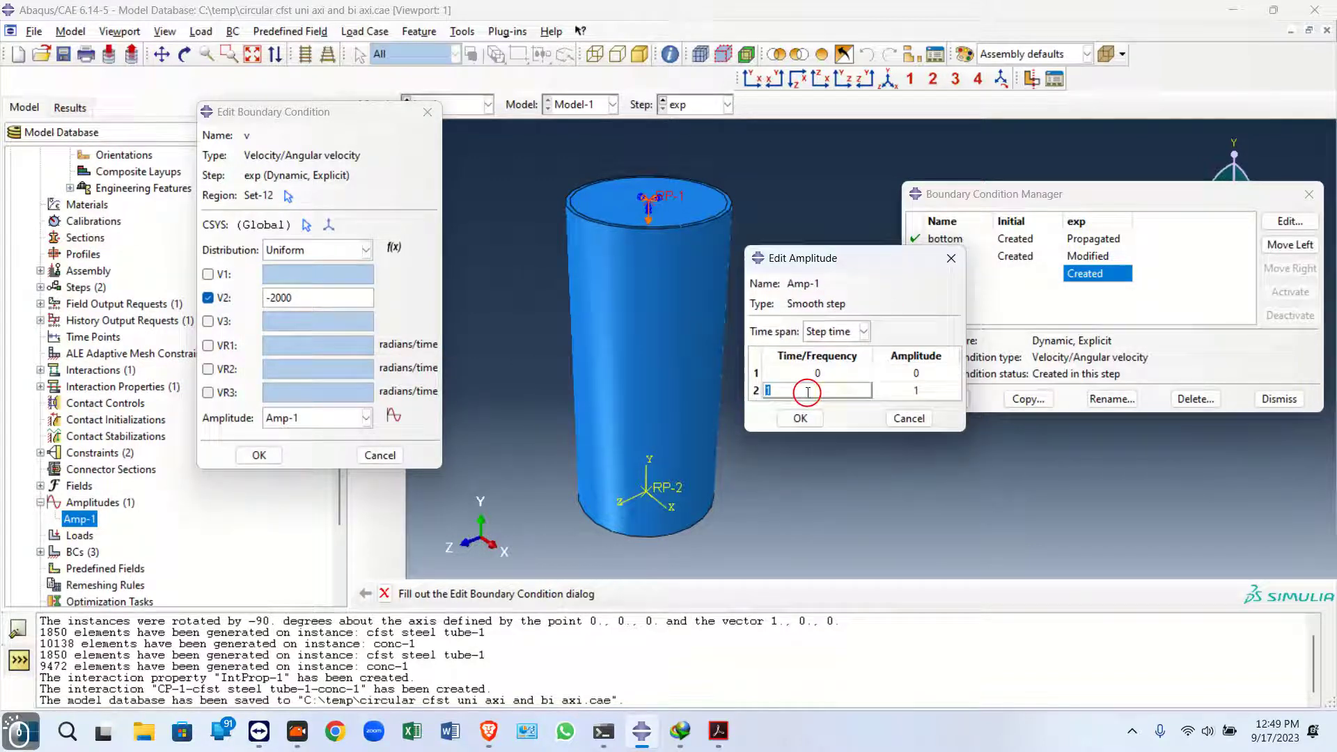
left_click(929, 390)
key("Return")
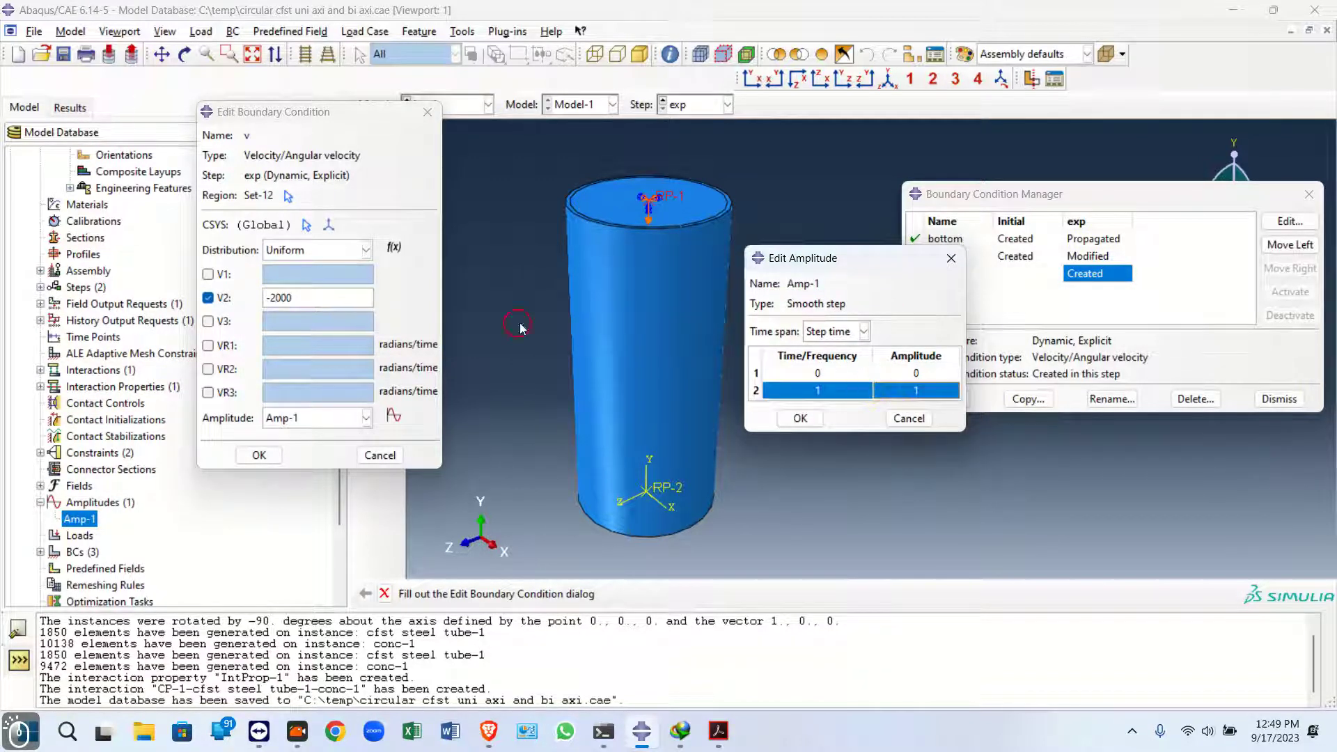
double_click(271, 298)
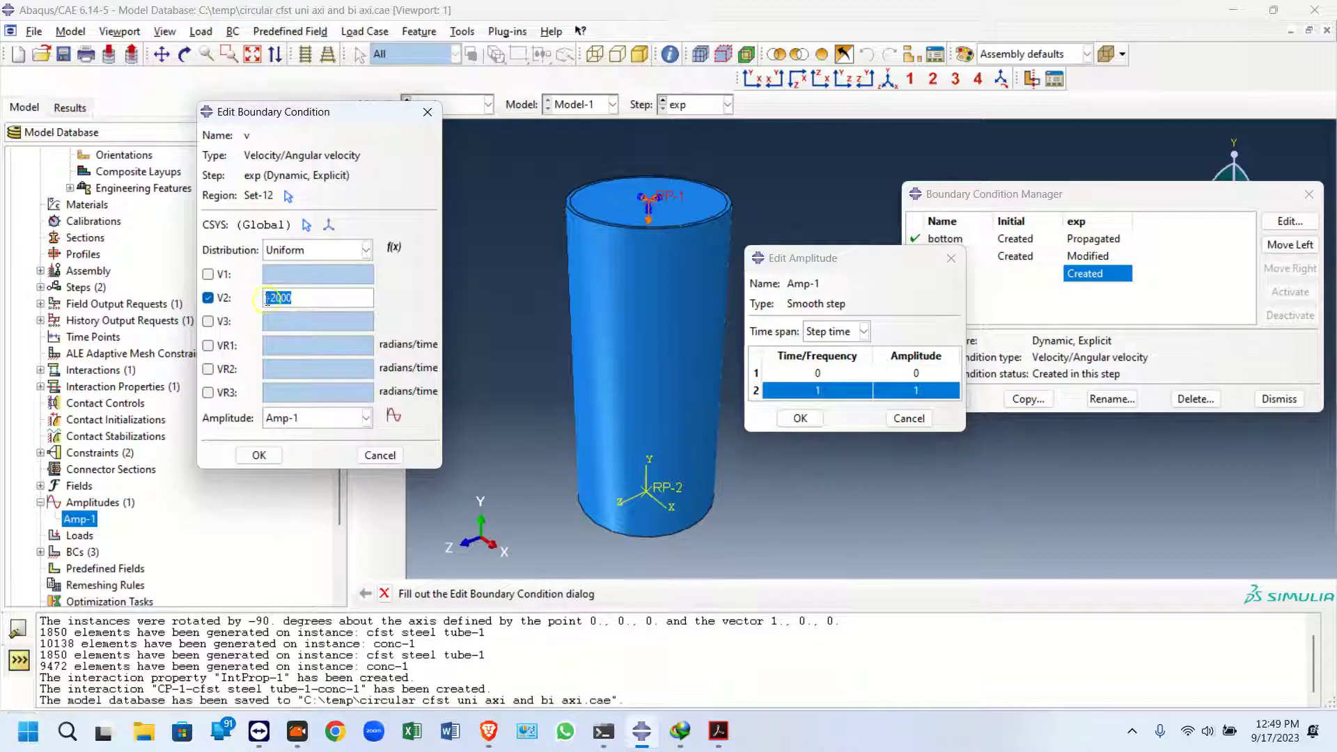
left_click(951, 392)
Switch to the Step module and review the exp step's time period in the Step Manager
left_click(481, 105)
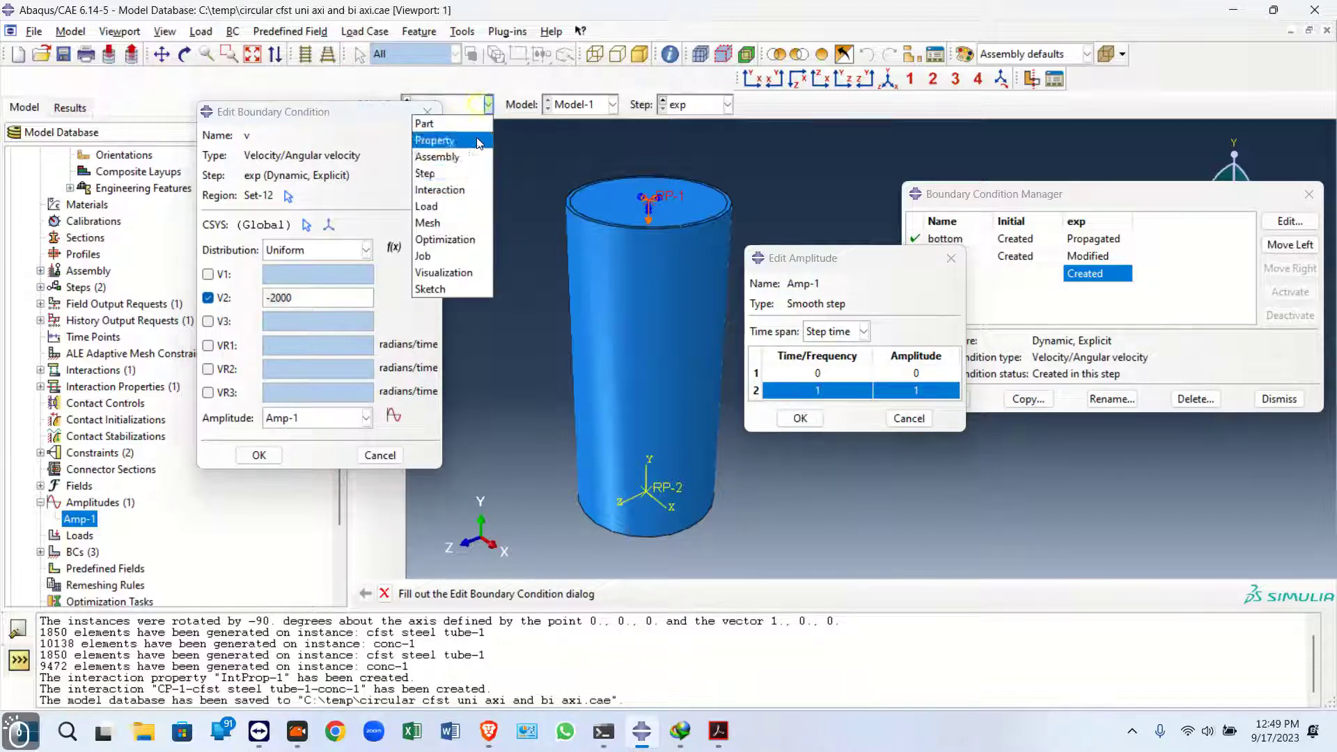
left_click(458, 173)
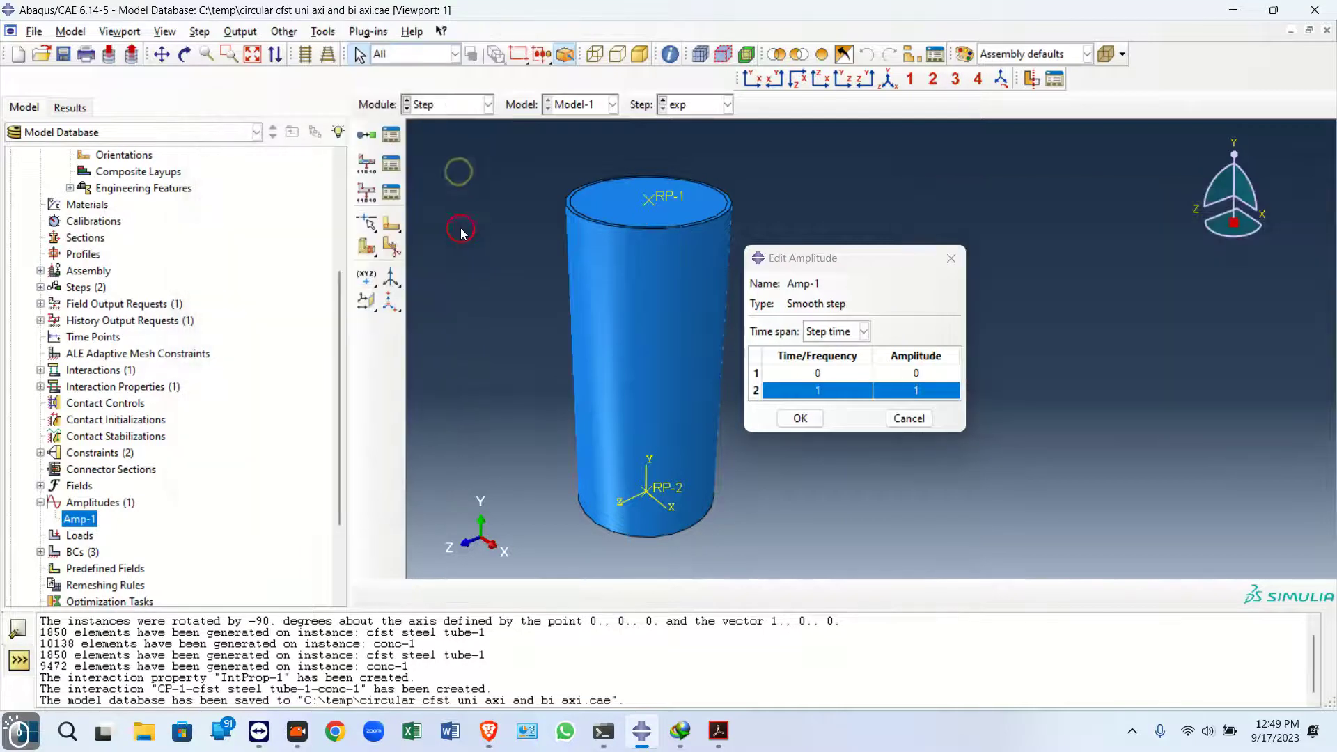
left_click(391, 135)
double_click(282, 341)
left_click(118, 289)
left_click(478, 172)
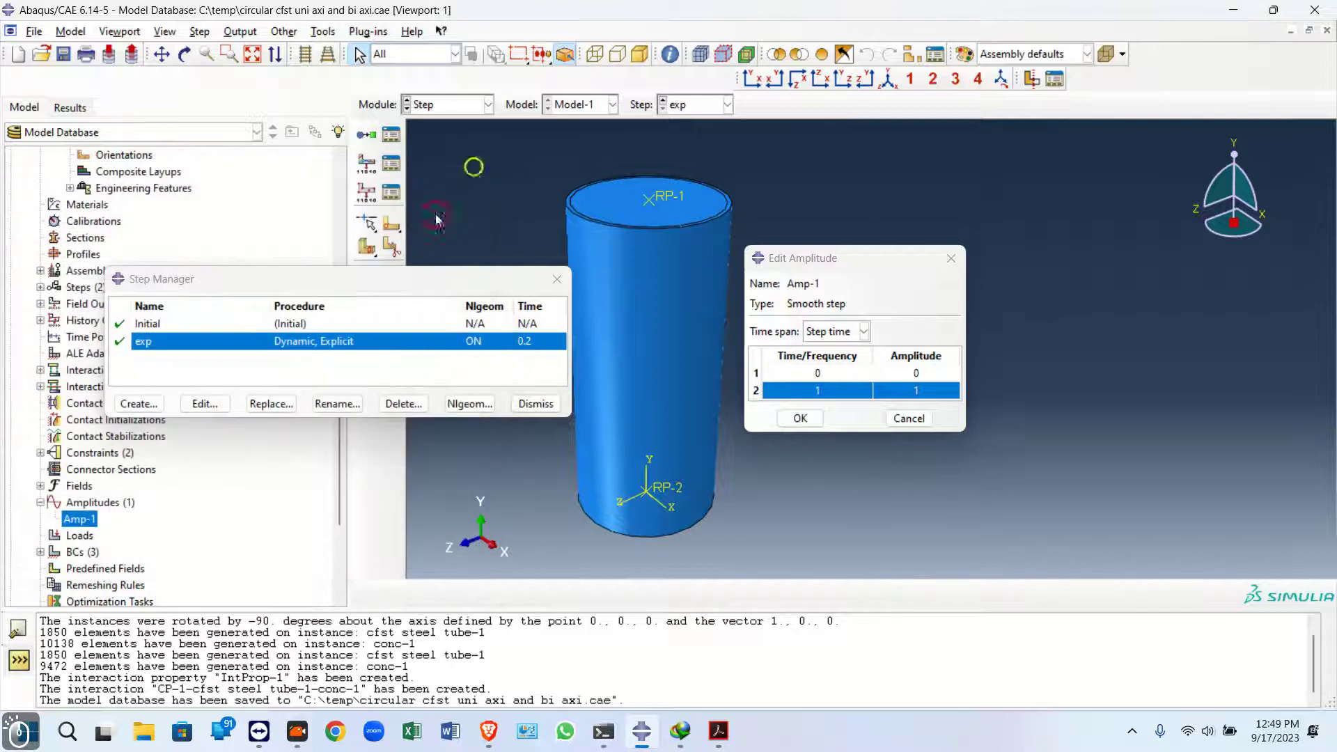
left_click(547, 275)
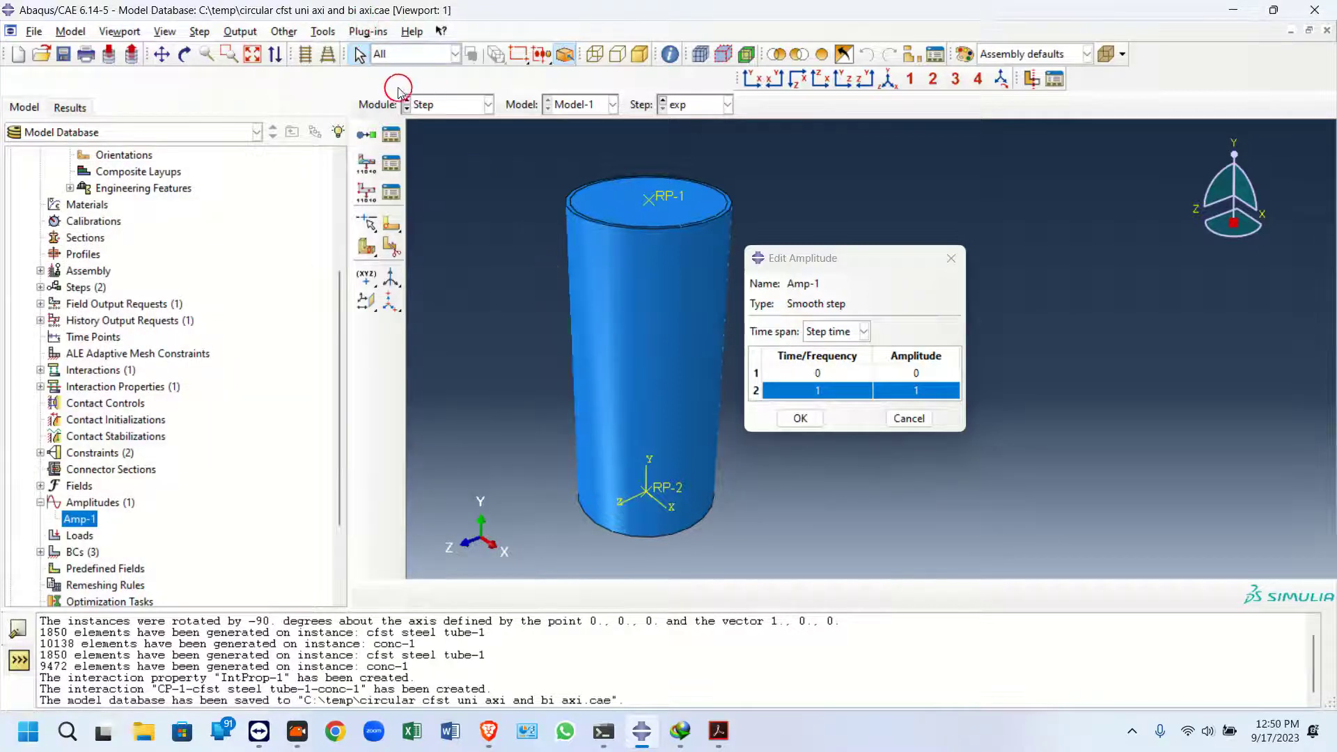
Back in the Load module, plot the Amp-1 amplitude curve, then close the plot and open dialogs
left_click(433, 103)
left_click(451, 206)
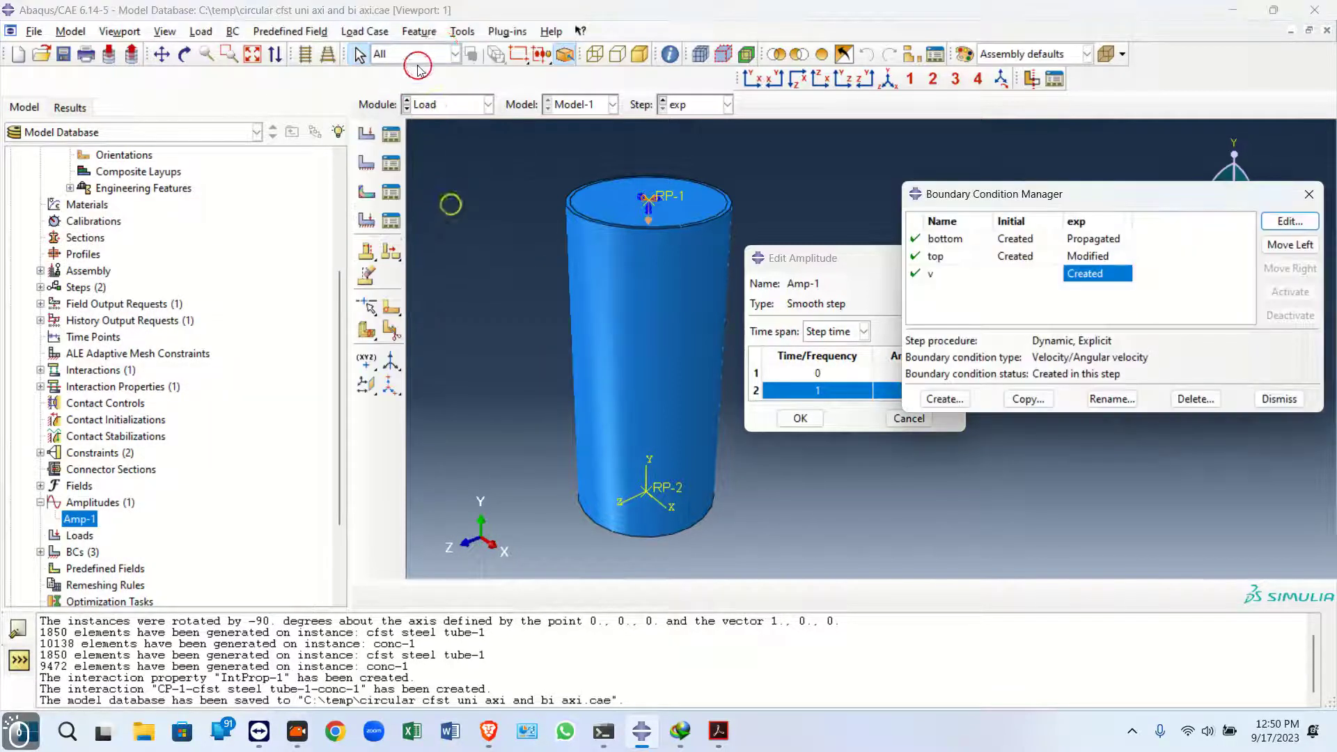
left_click(508, 31)
mouse_move(587, 89)
left_click(644, 104)
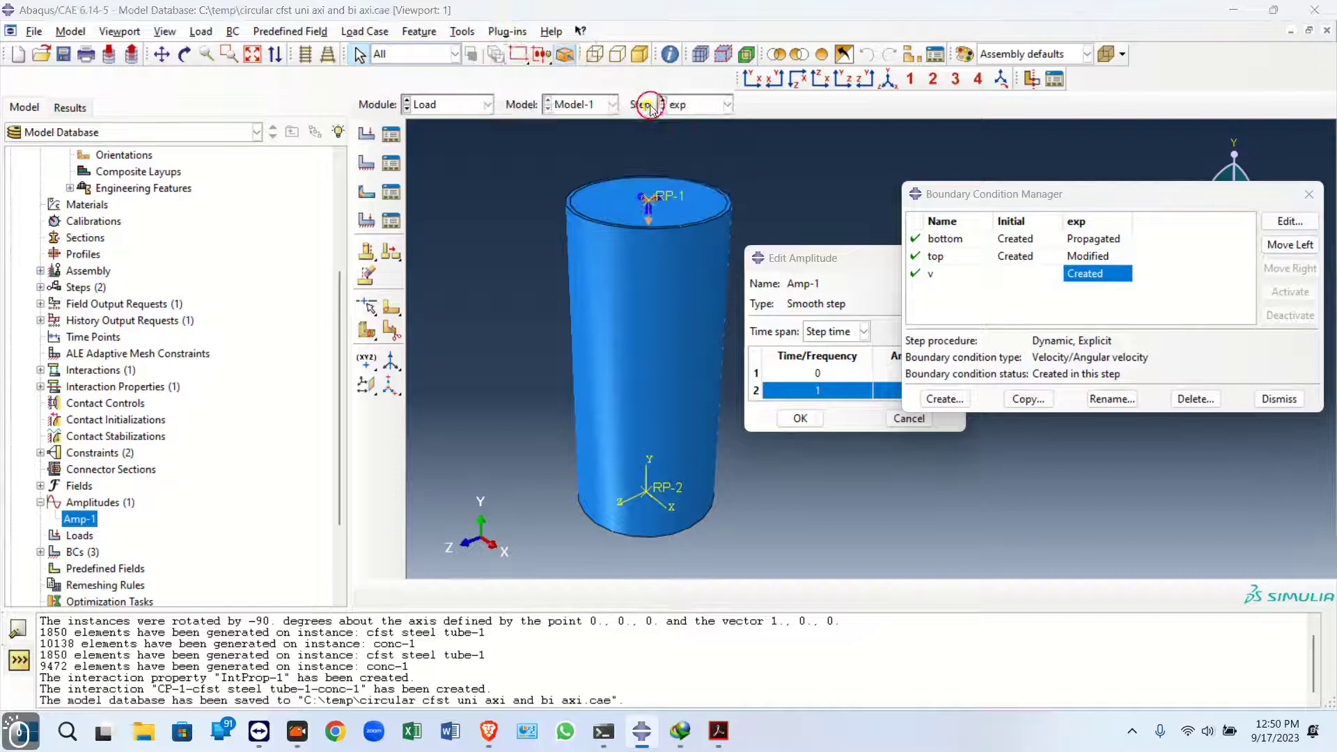
left_click(55, 564)
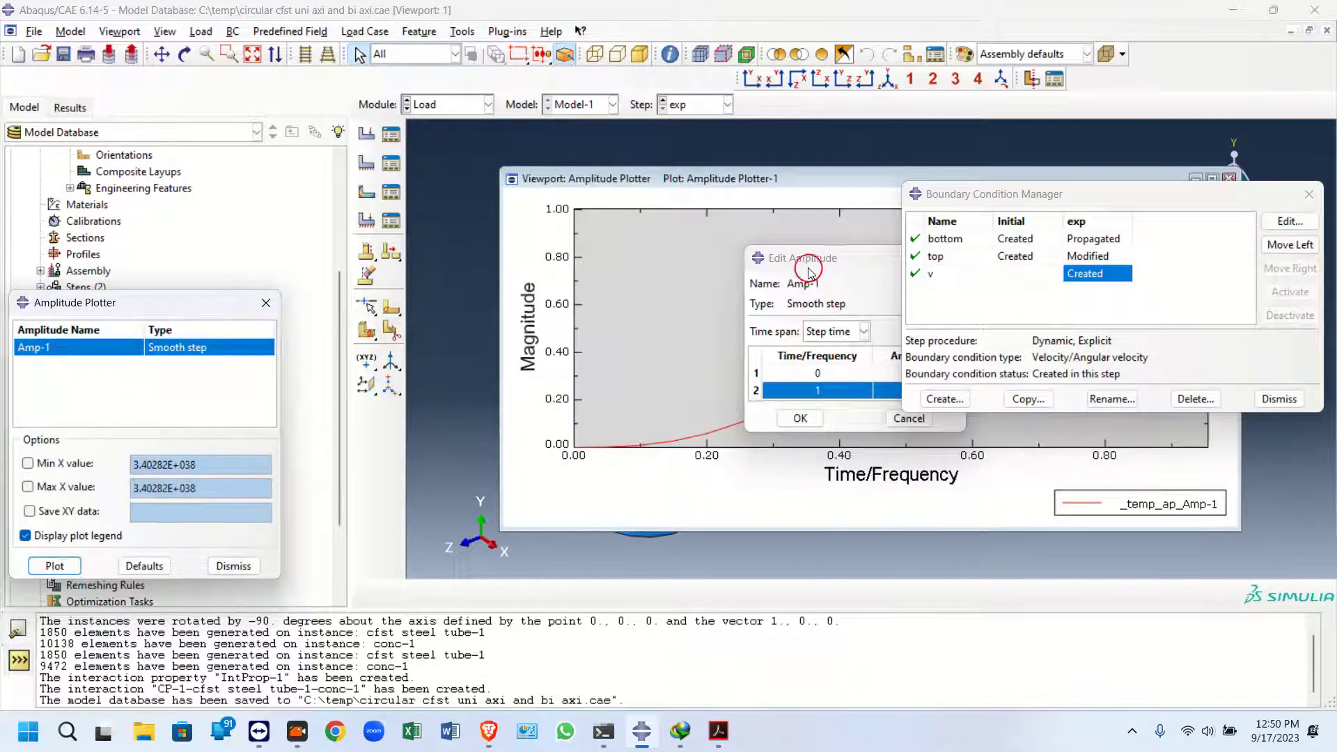
left_click_drag(812, 275, 337, 508)
left_click_drag(1014, 197, 113, 46)
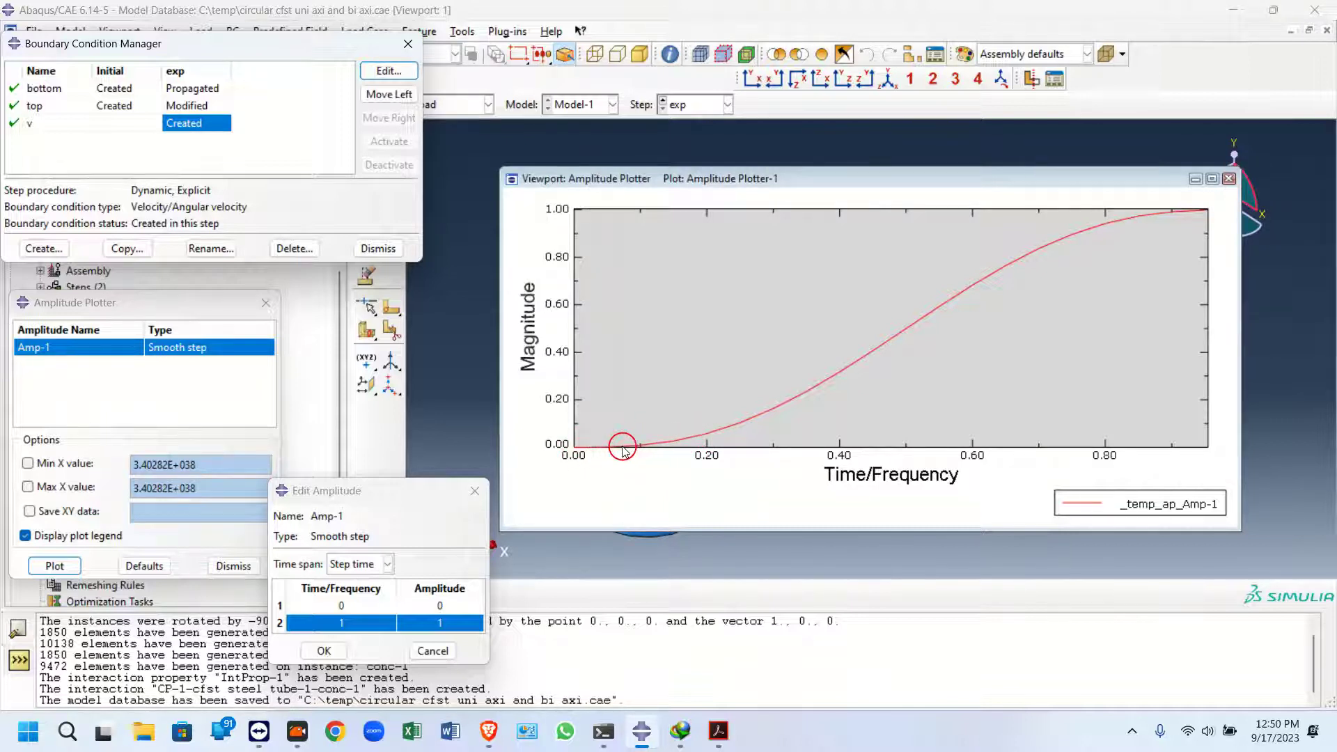
left_click(1229, 178)
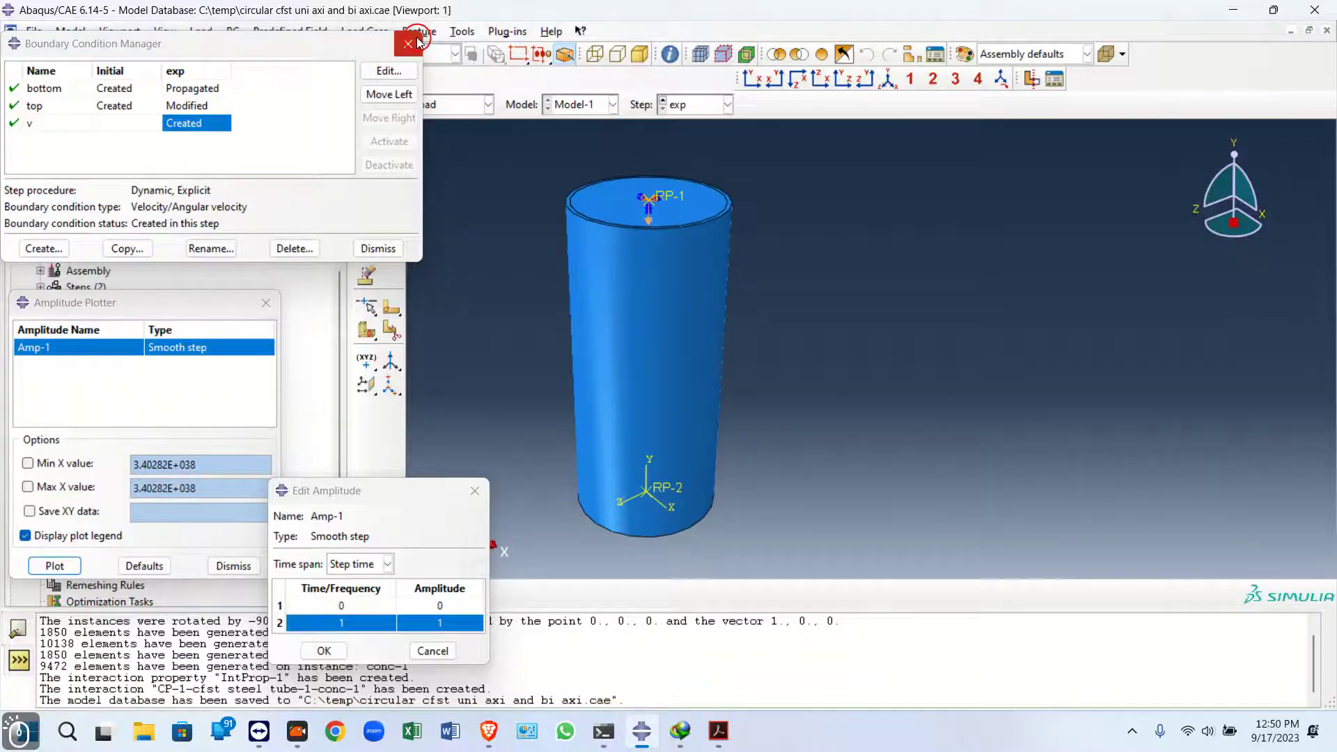
left_click(408, 44)
left_click(266, 302)
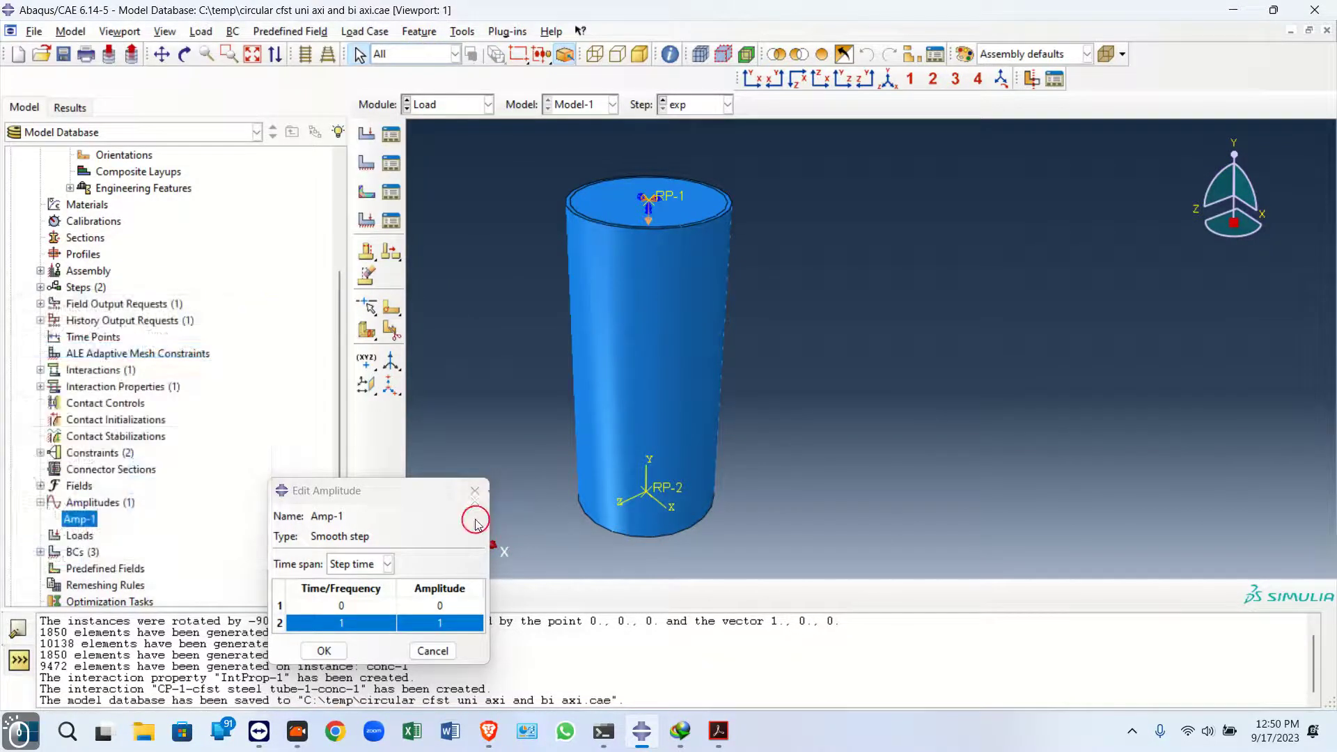
left_click(473, 493)
In the Step module, copy the history output request H-Output-1
scroll(134, 290, "up", 2)
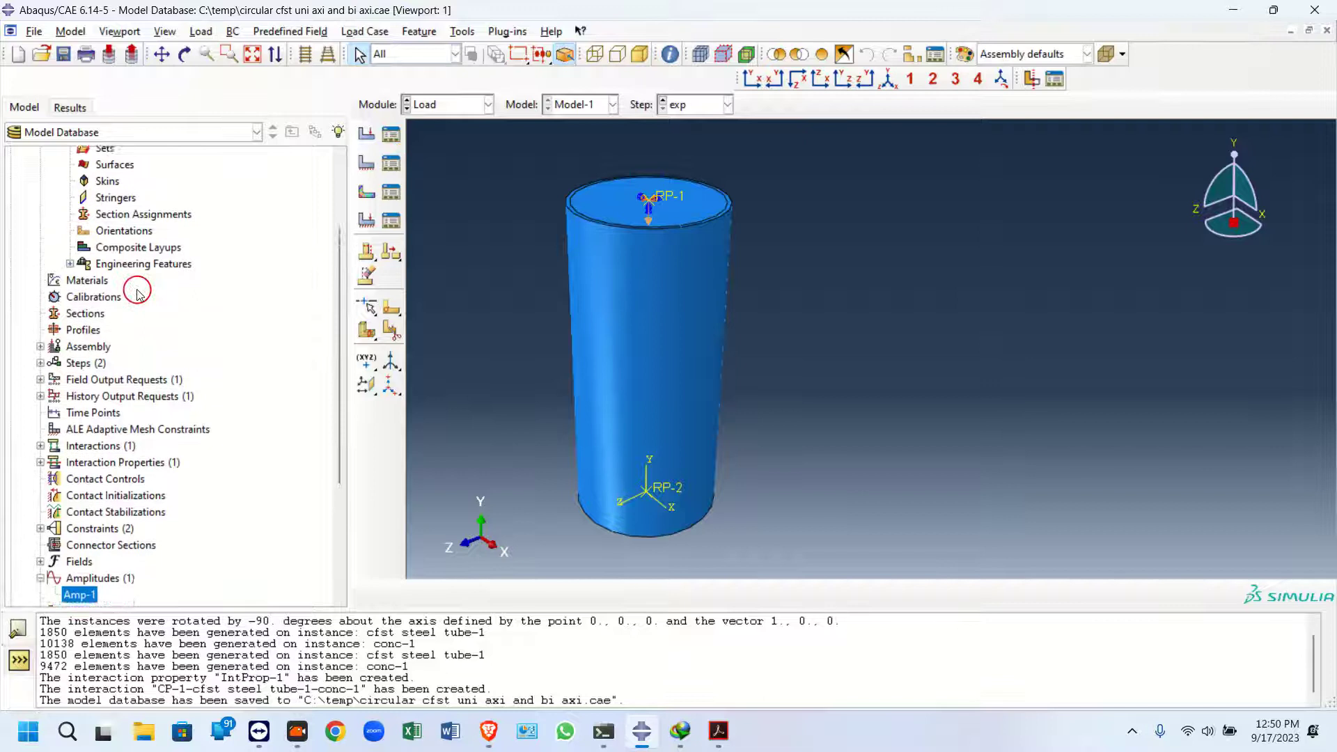
left_click(426, 106)
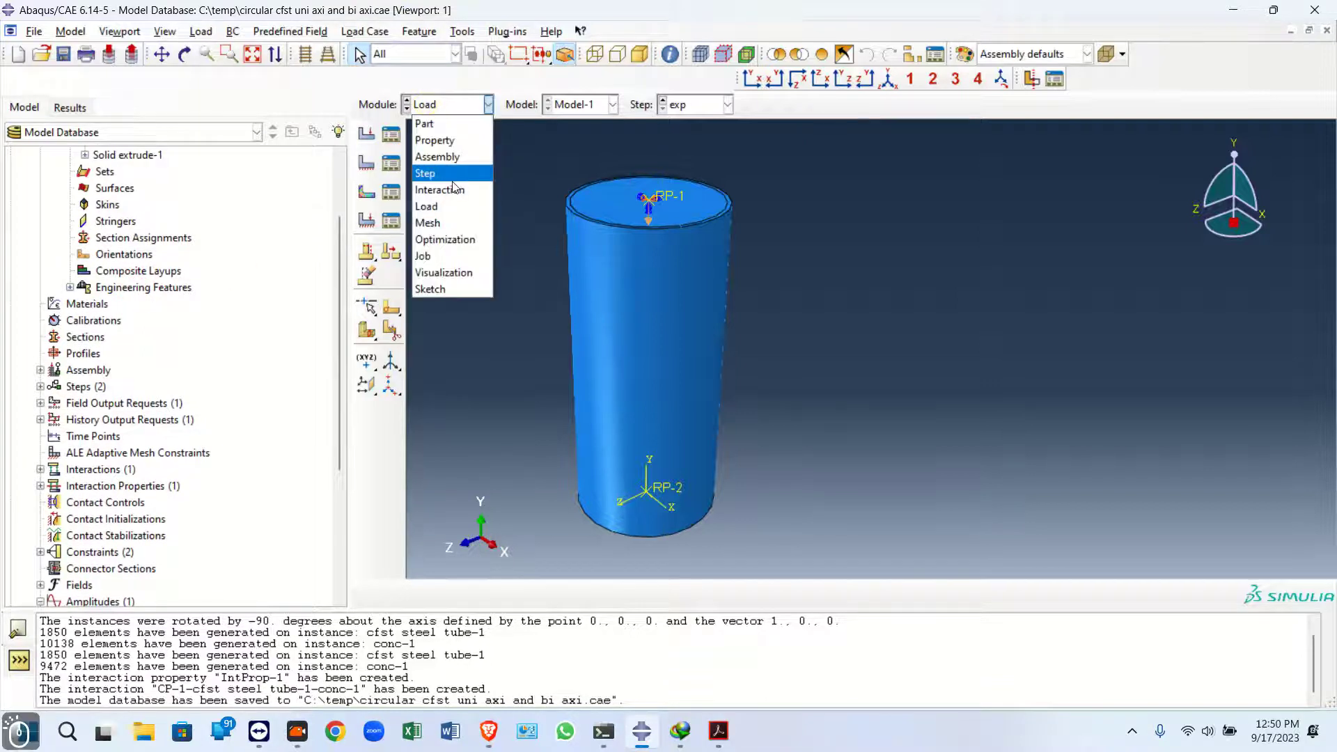
left_click(451, 172)
left_click(392, 193)
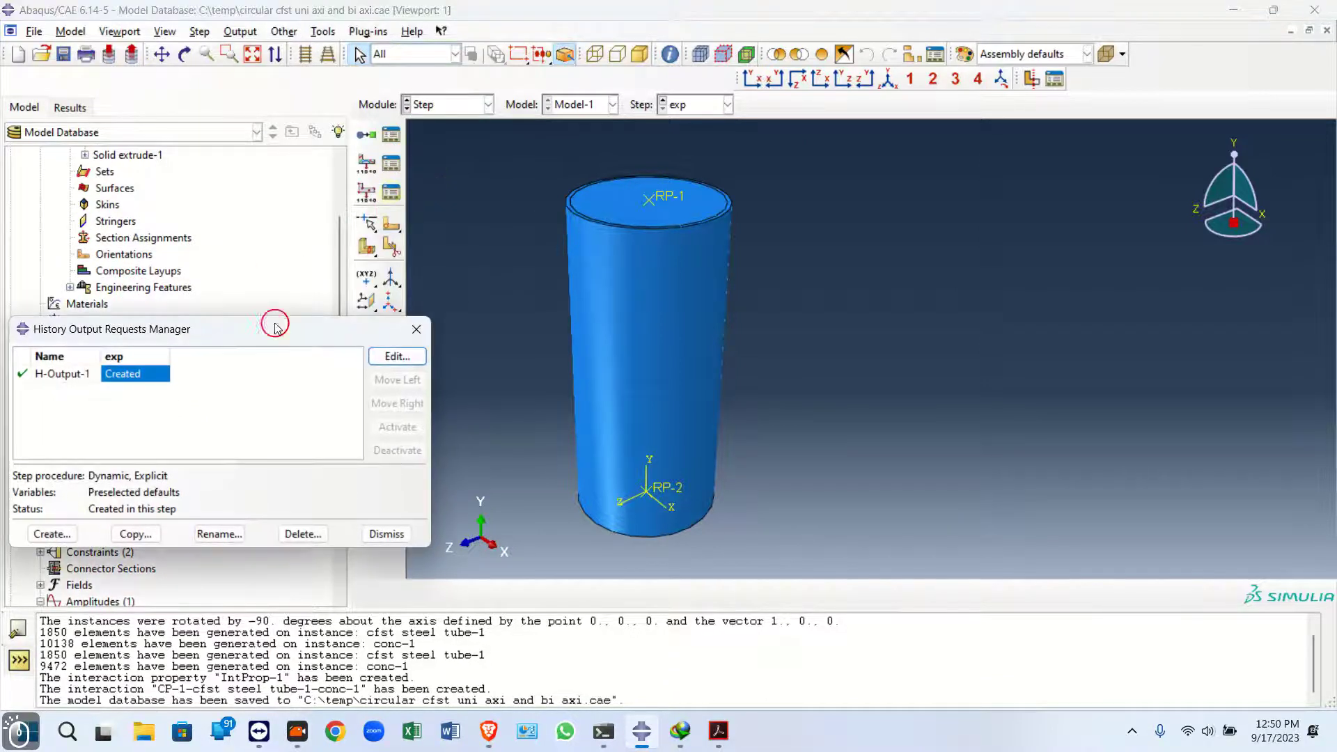
left_click(395, 359)
left_click(351, 83)
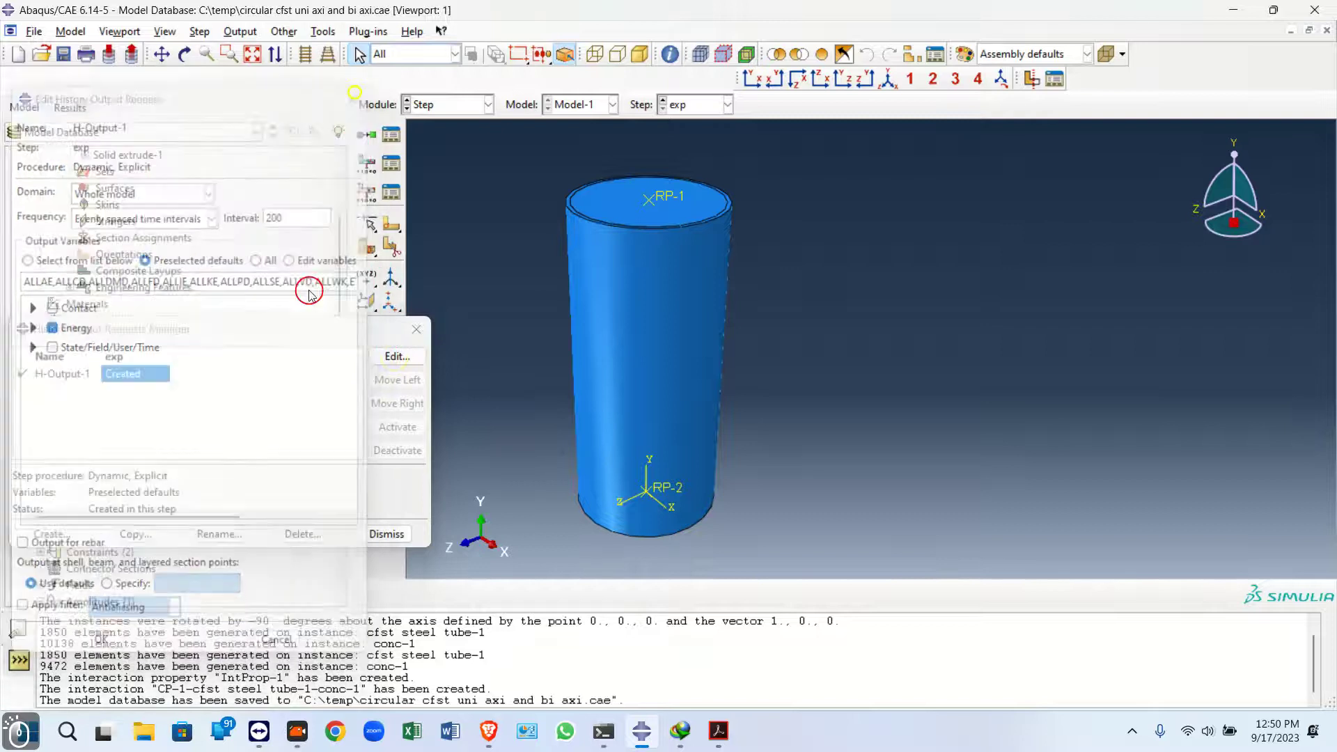
left_click(135, 533)
left_click(44, 218)
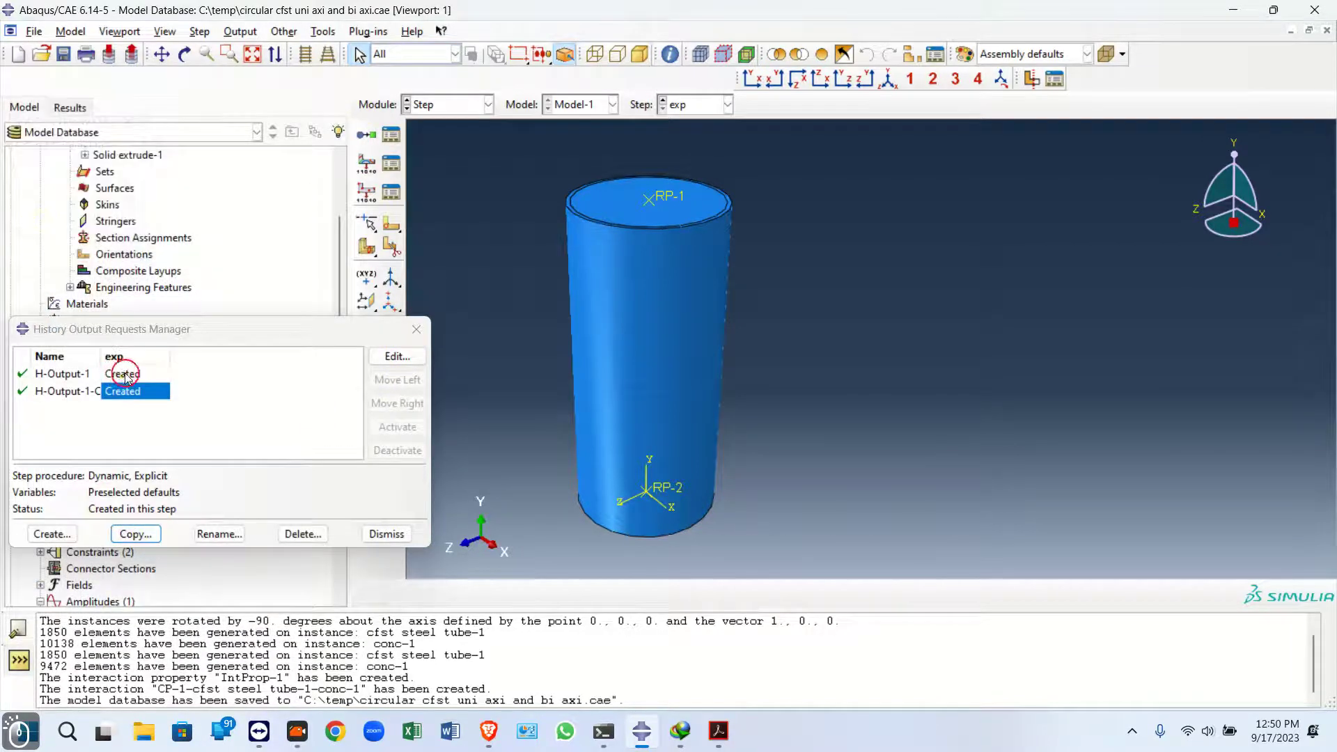
double_click(133, 388)
left_click(136, 198)
left_click(139, 223)
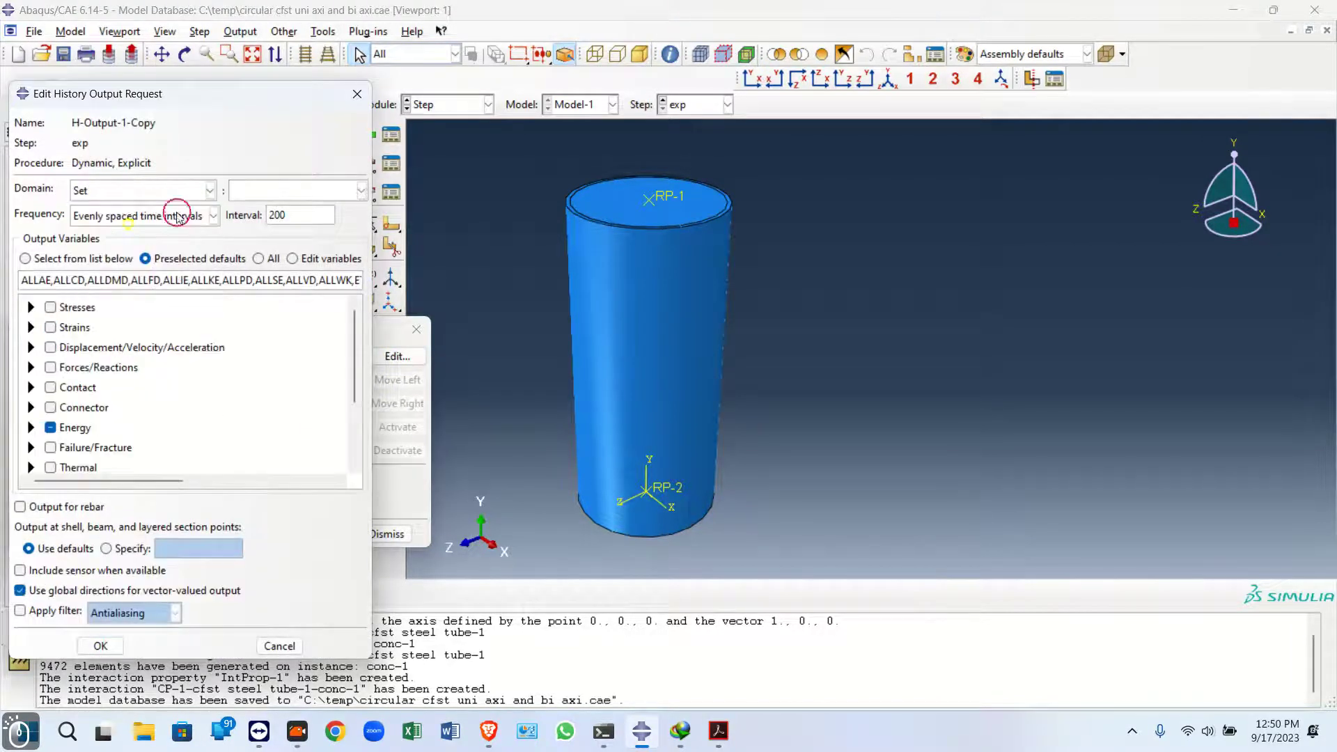
left_click(262, 192)
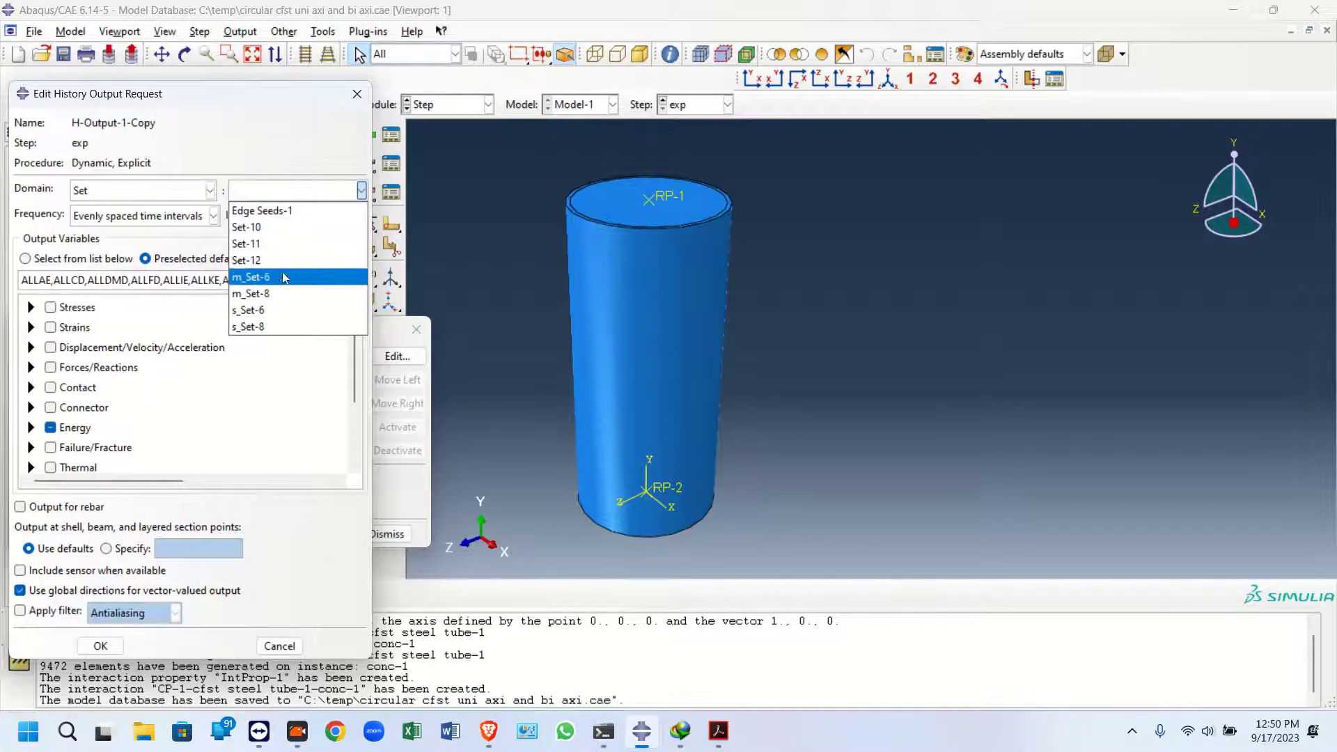
left_click(269, 163)
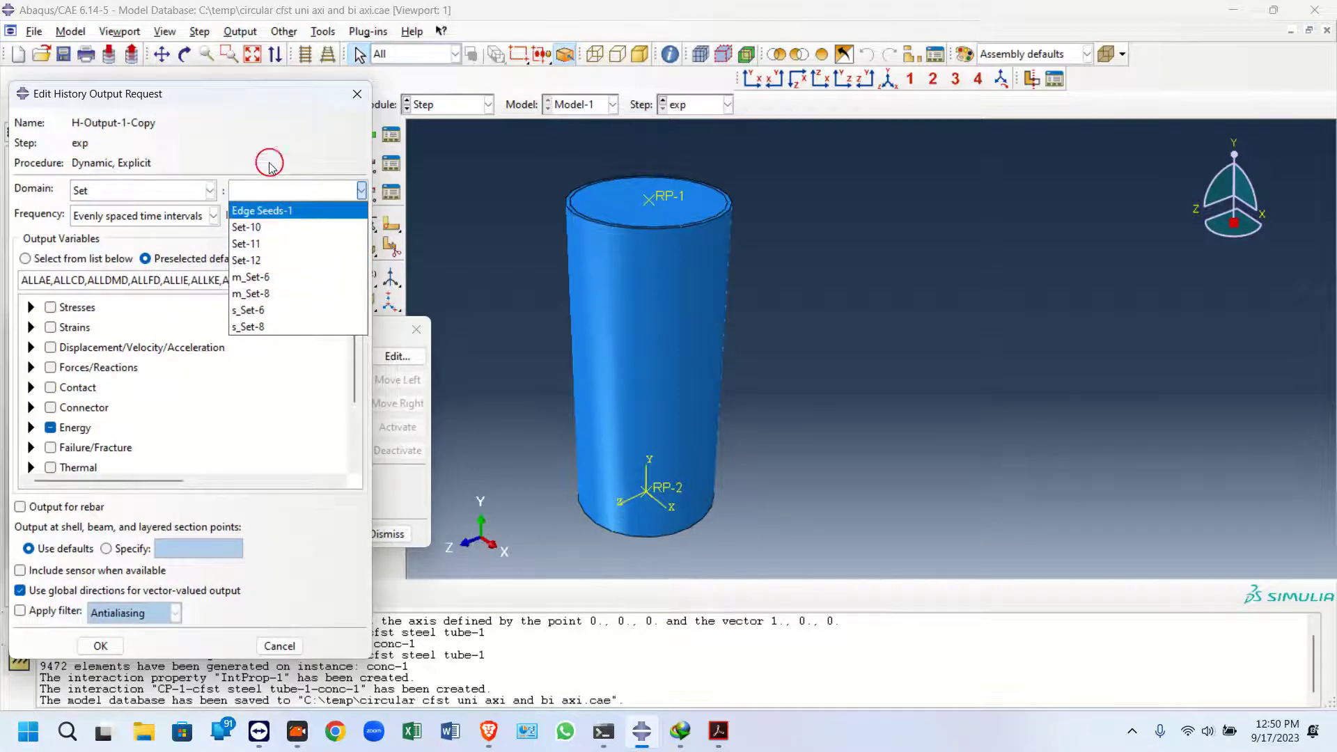
left_click(357, 95)
left_click(195, 402)
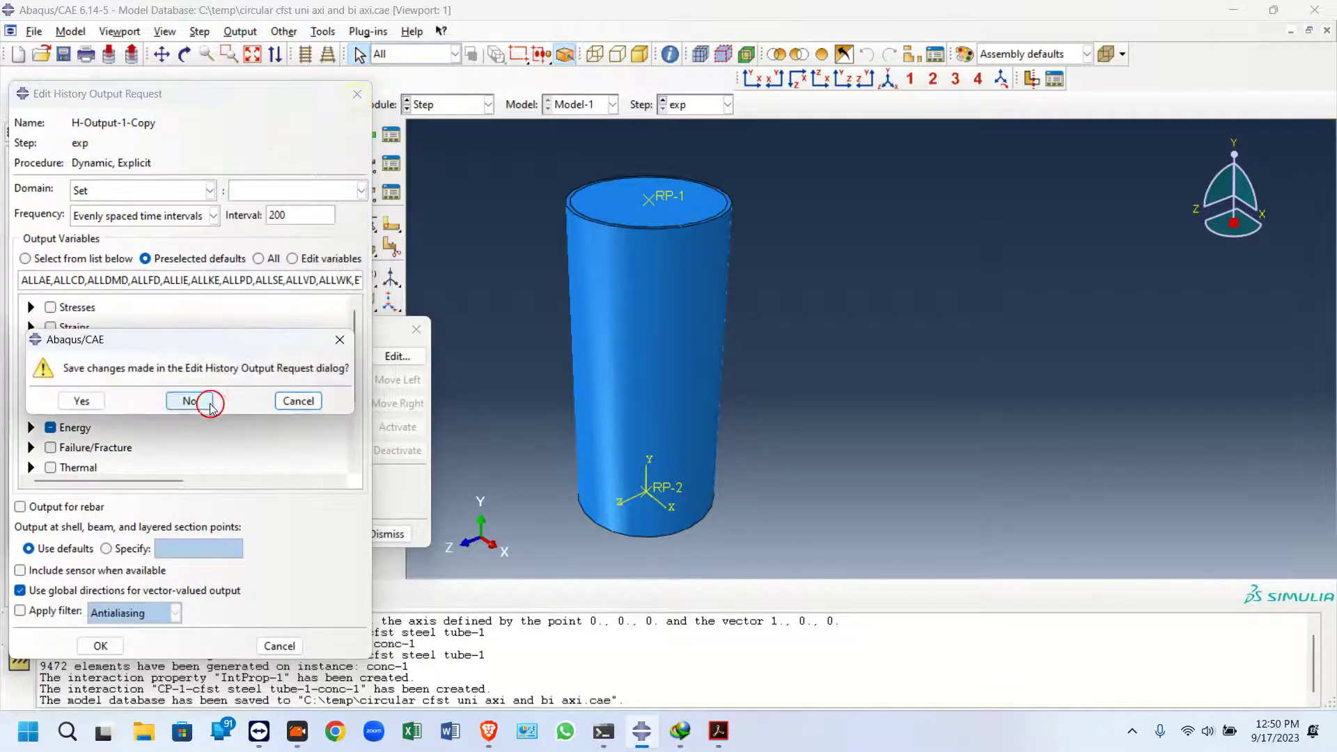
Expand the assembly sets in the model tree and highlight Set-11 and Set-10 to see which regions they cover
left_click_drag(164, 327, 349, 465)
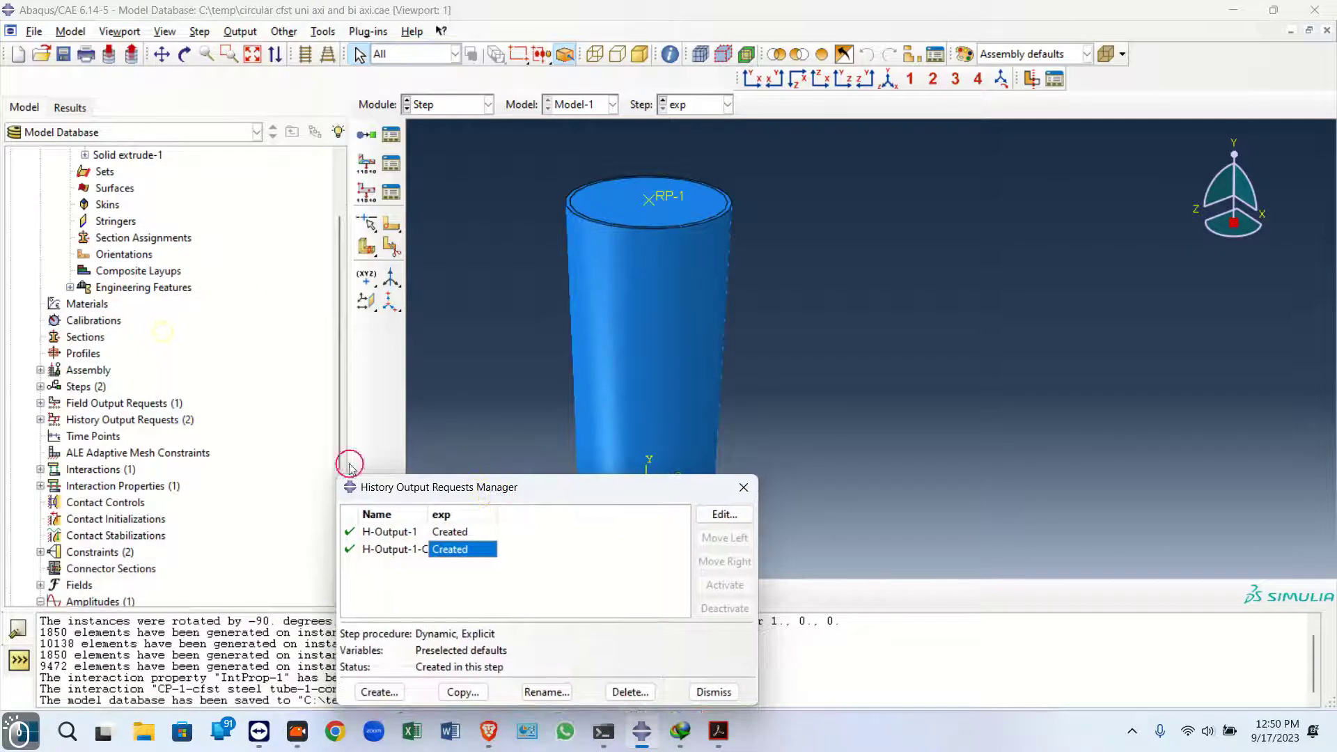
scroll(36, 397, "up", 3)
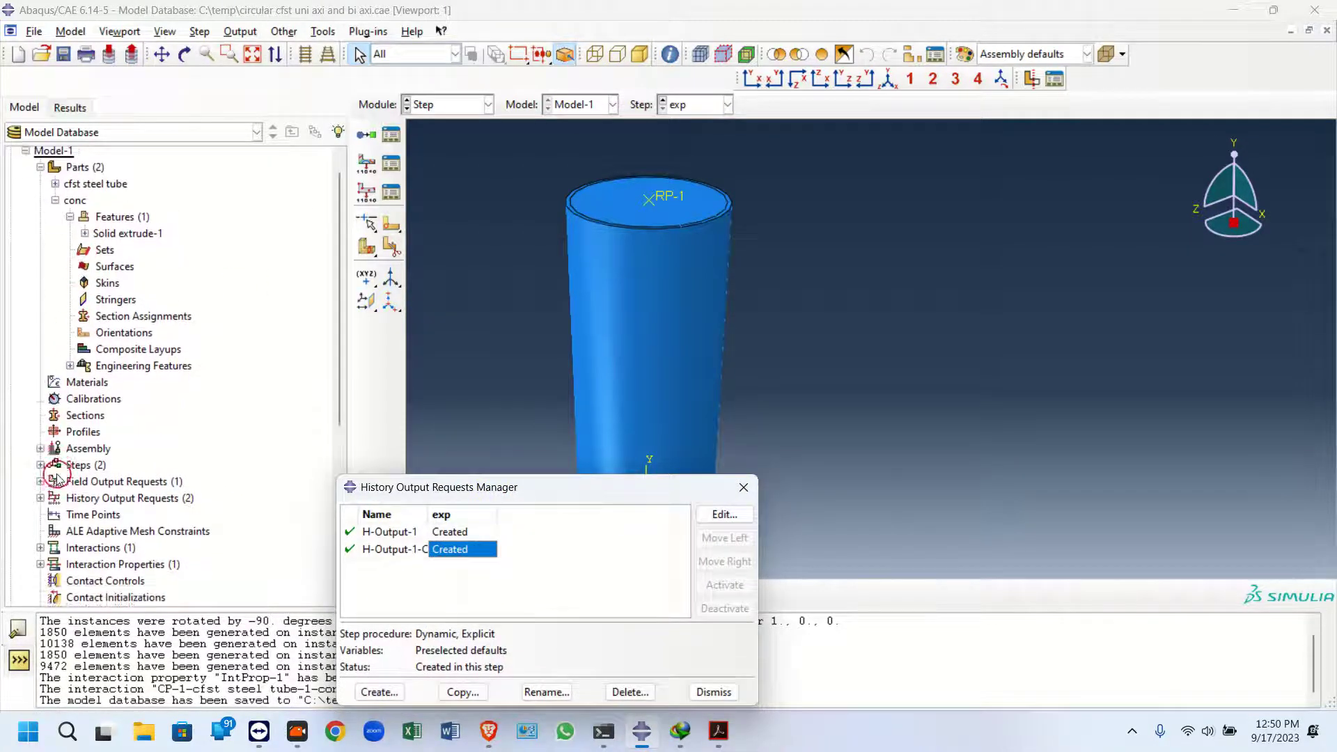
scroll(47, 402, "down", 3)
left_click(50, 376)
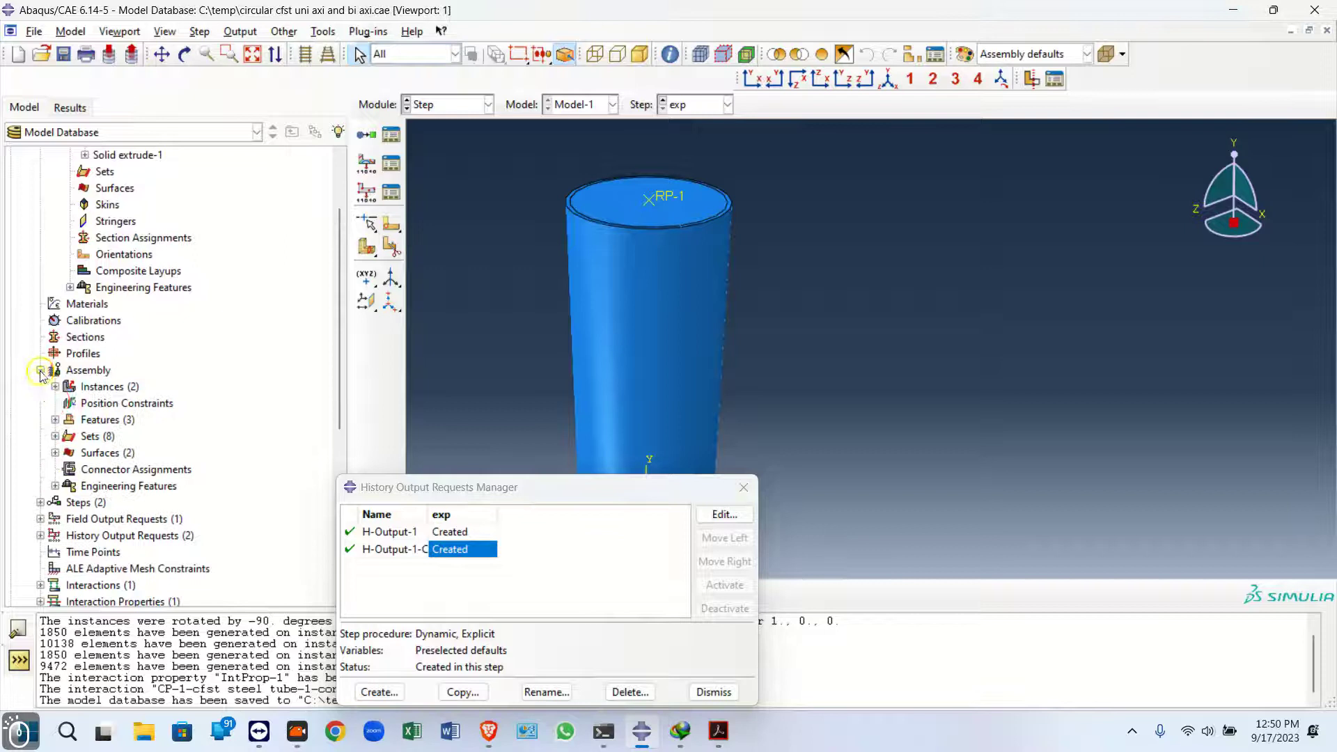
left_click(55, 436)
scroll(63, 418, "down", 2)
left_click(92, 386)
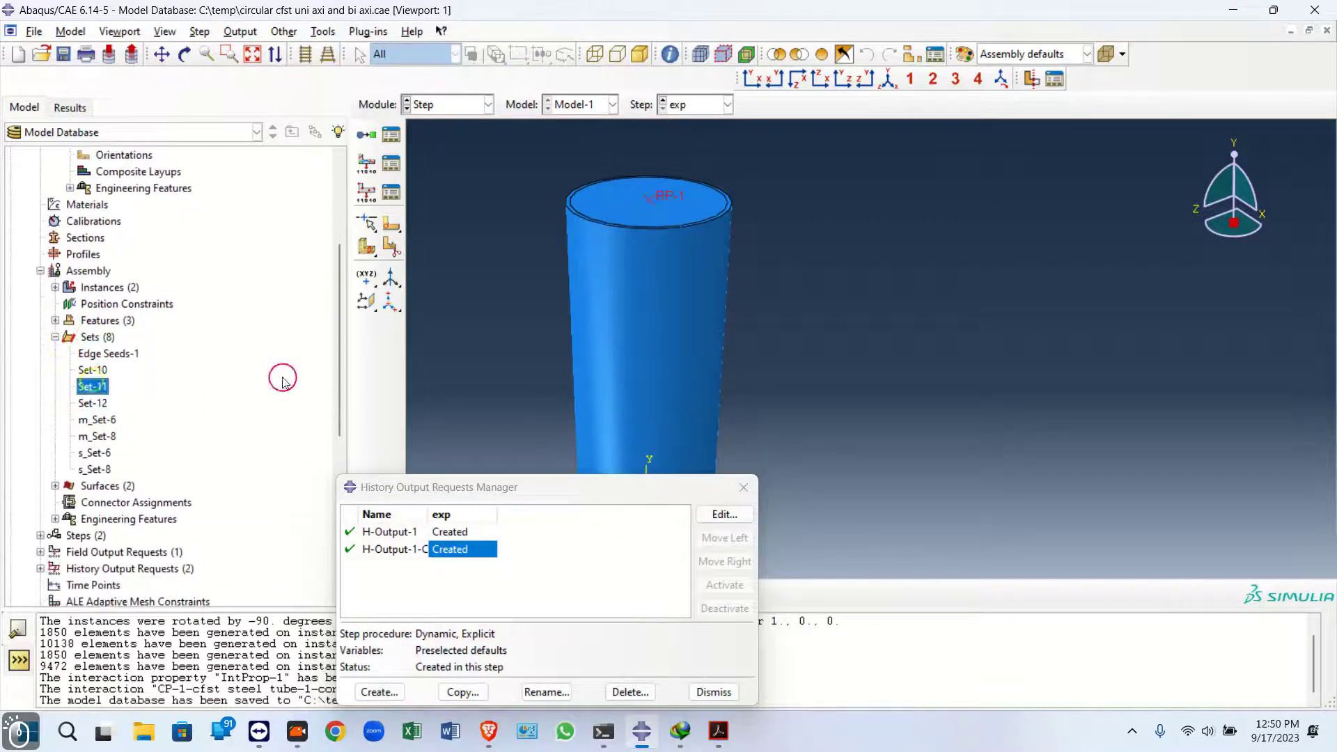
left_click_drag(416, 501, 1030, 387)
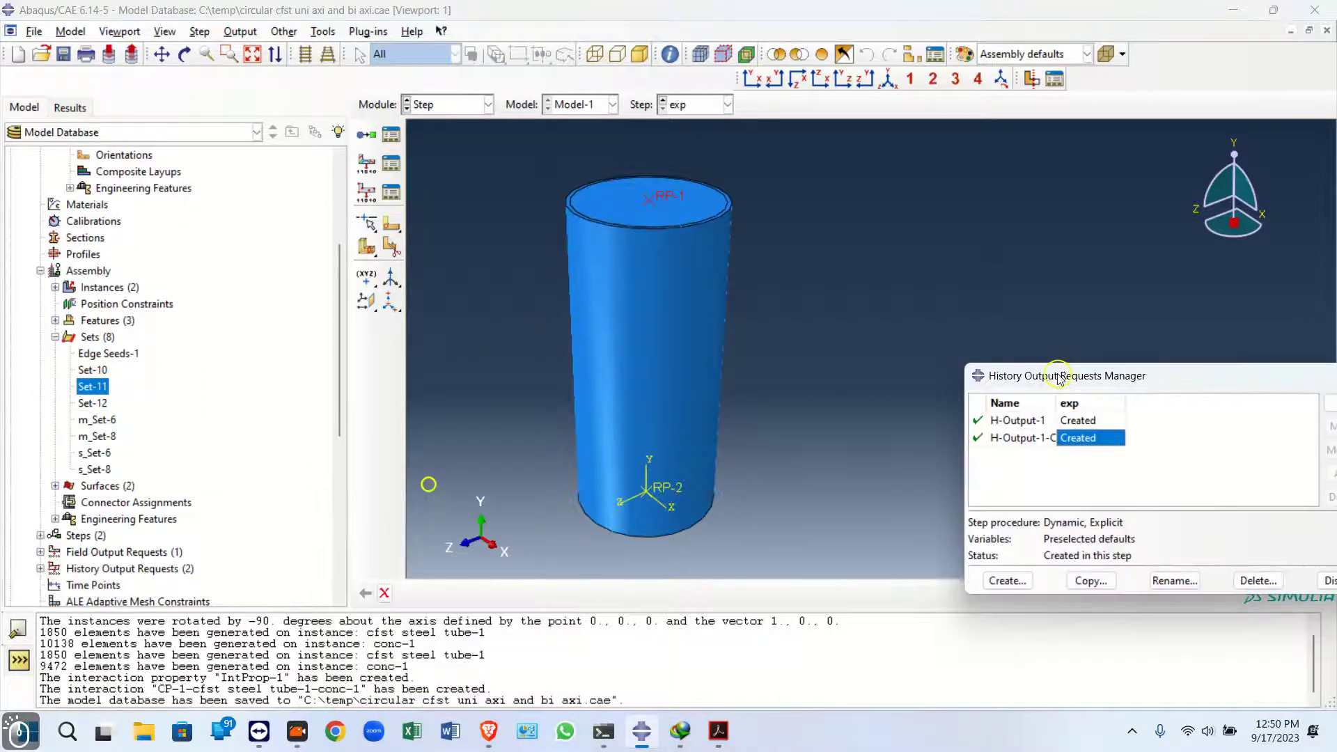
left_click(94, 370)
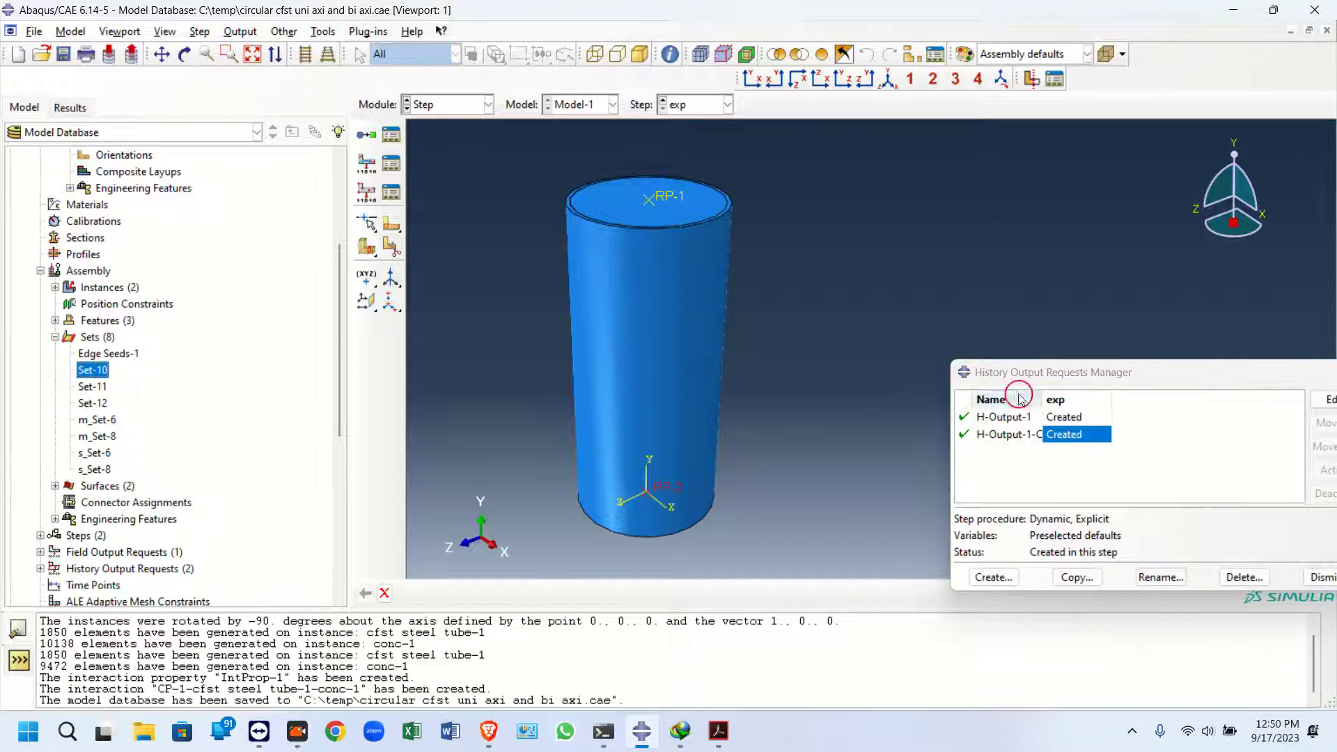
Edit the copied history output request to use Set-10 as its domain and output only RF2
double_click(1069, 433)
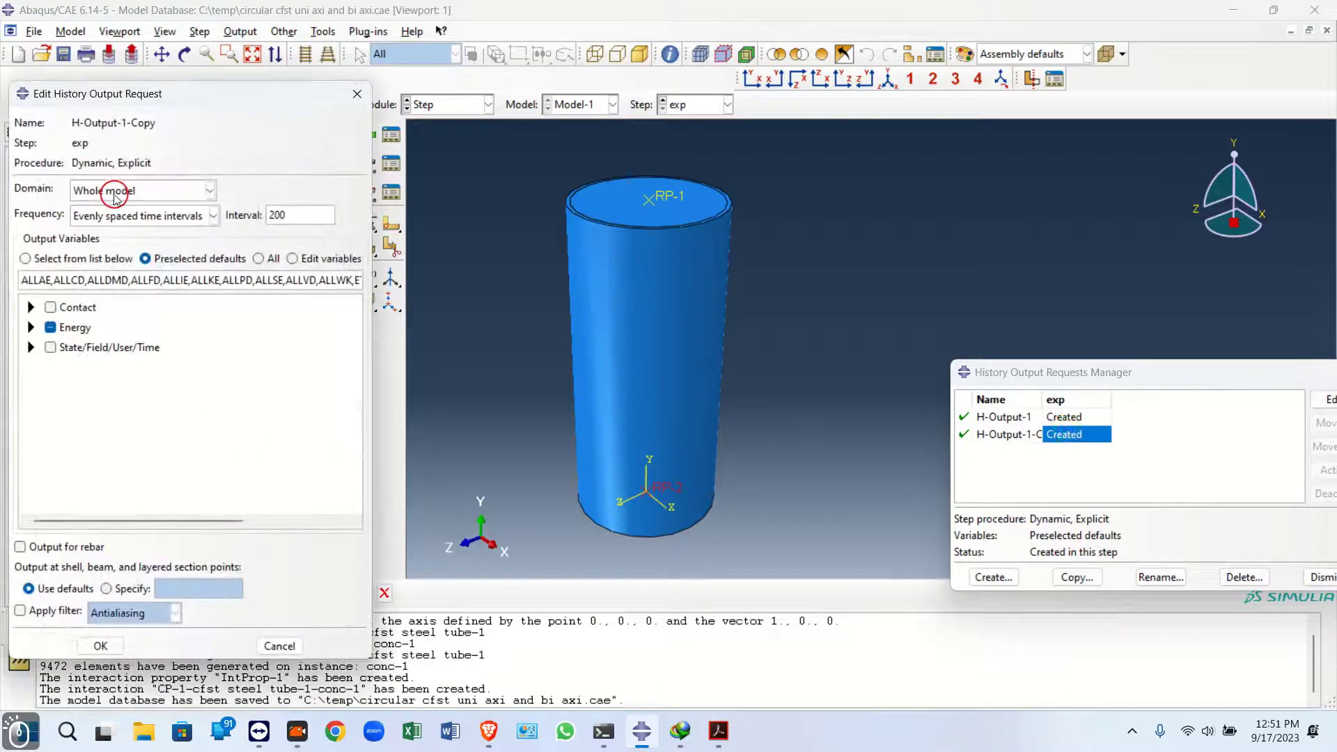
left_click(123, 190)
left_click(121, 226)
left_click(361, 190)
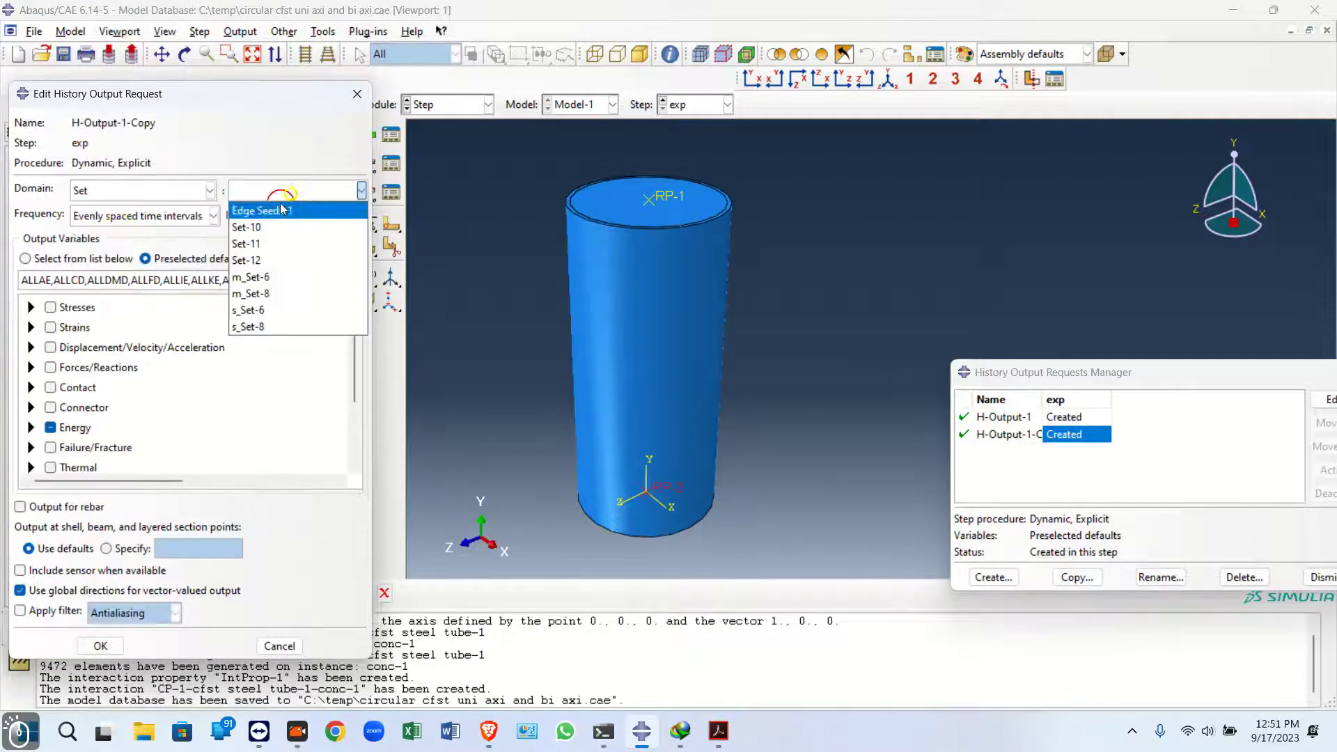
left_click(270, 230)
left_click(51, 426)
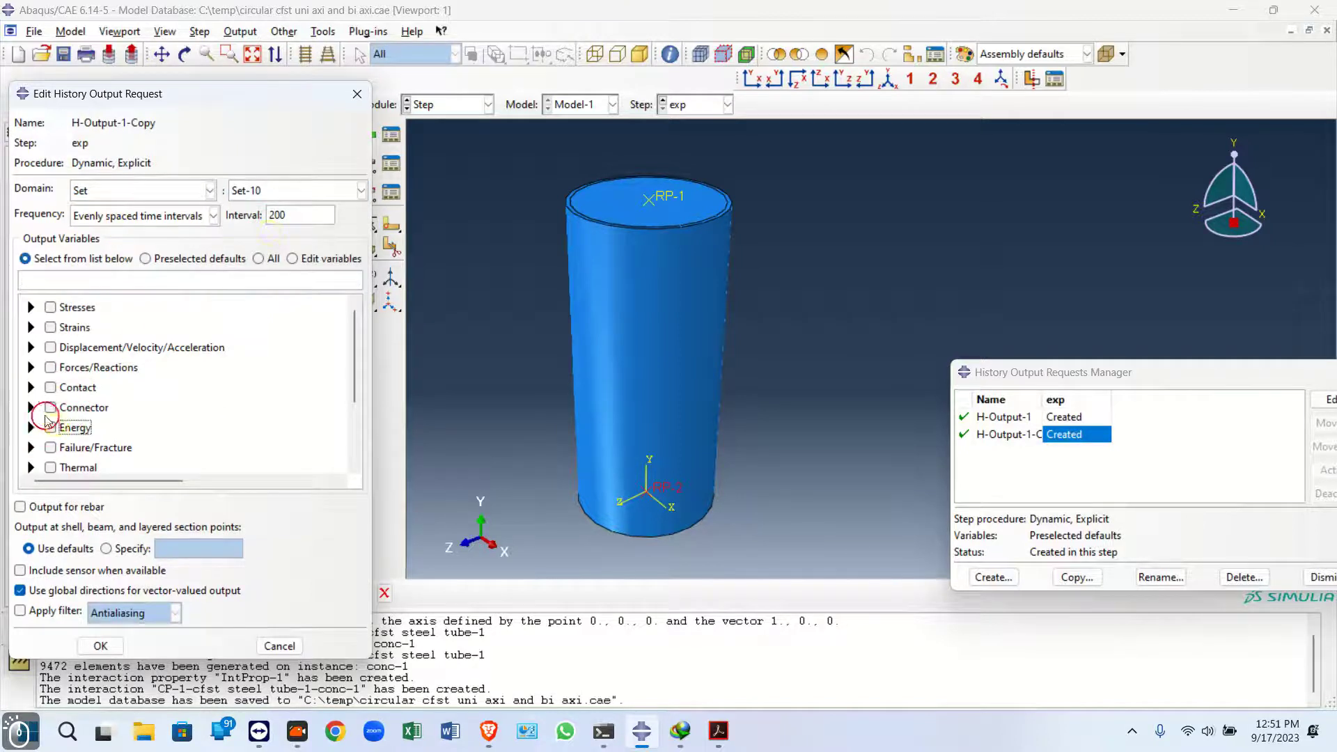
left_click(31, 366)
left_click(51, 385)
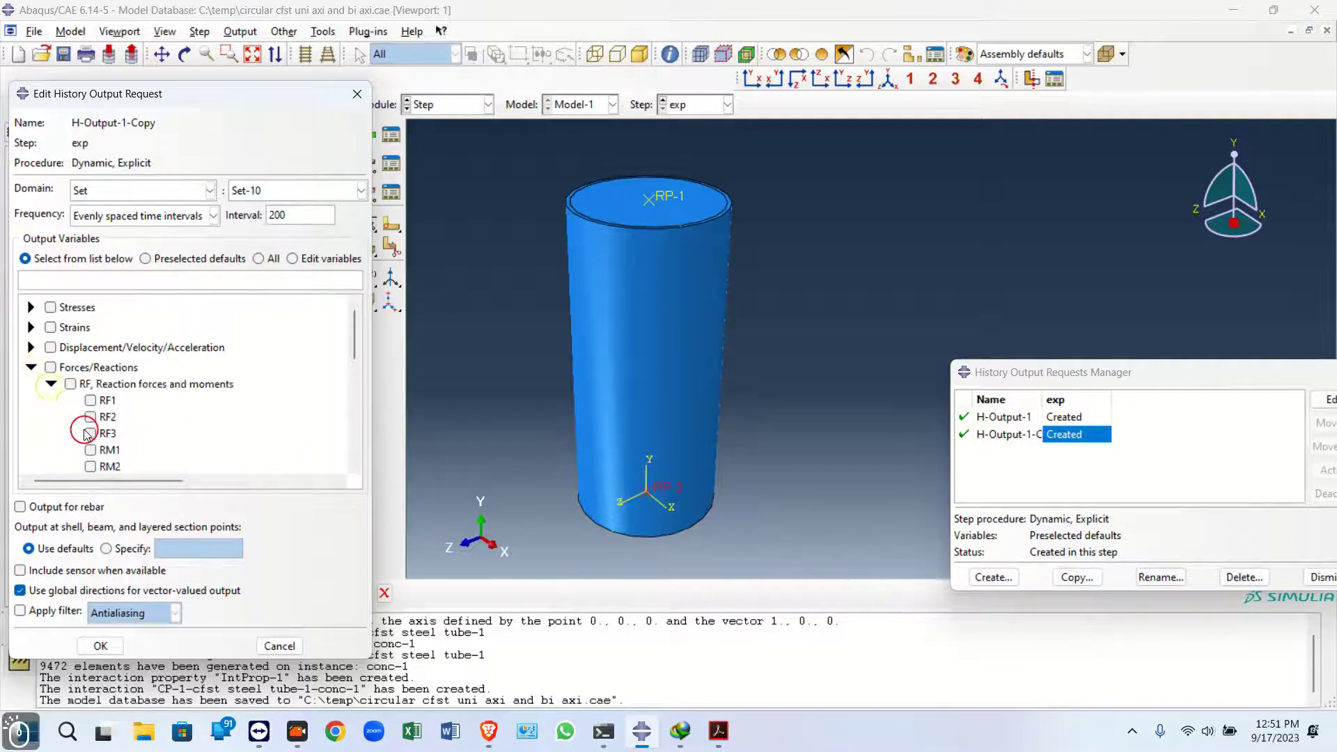
left_click(101, 645)
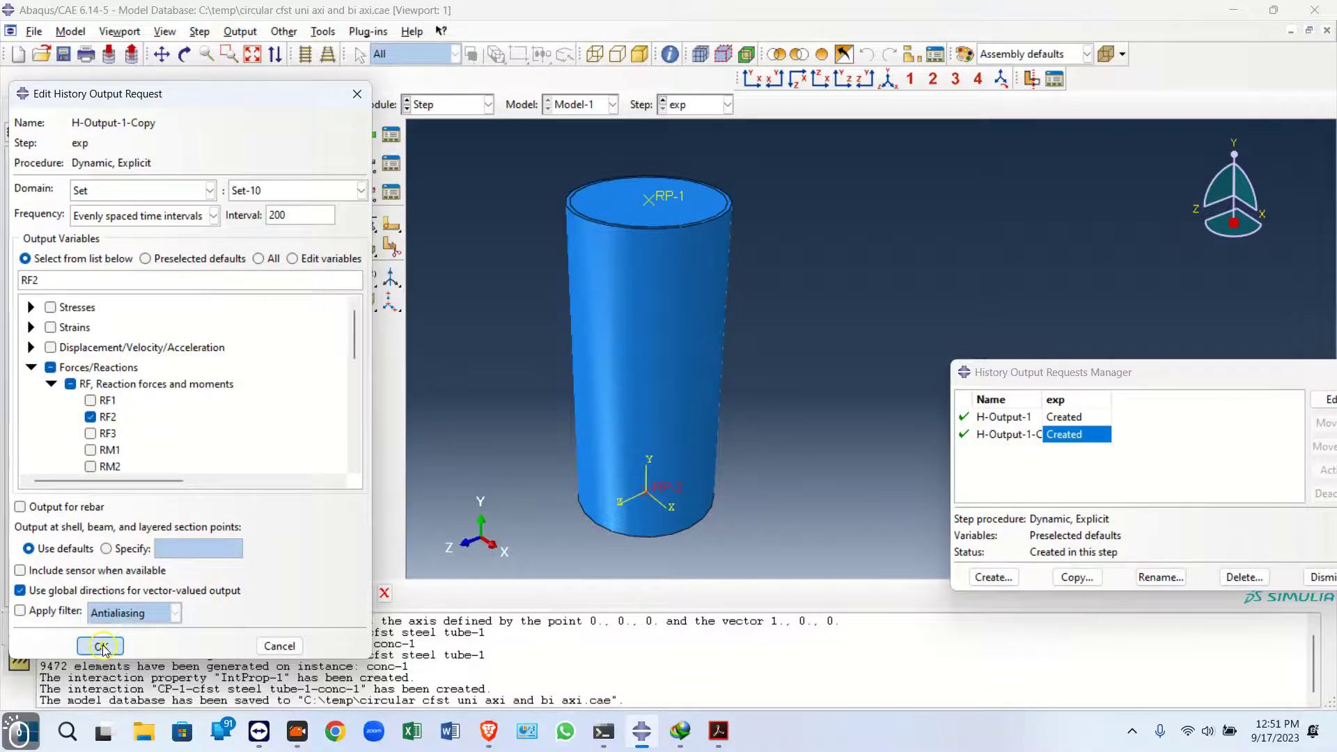
Copy that request and set the new copy's domain to Set-11, adding U2 to its output, then close the manager
left_click(1077, 577)
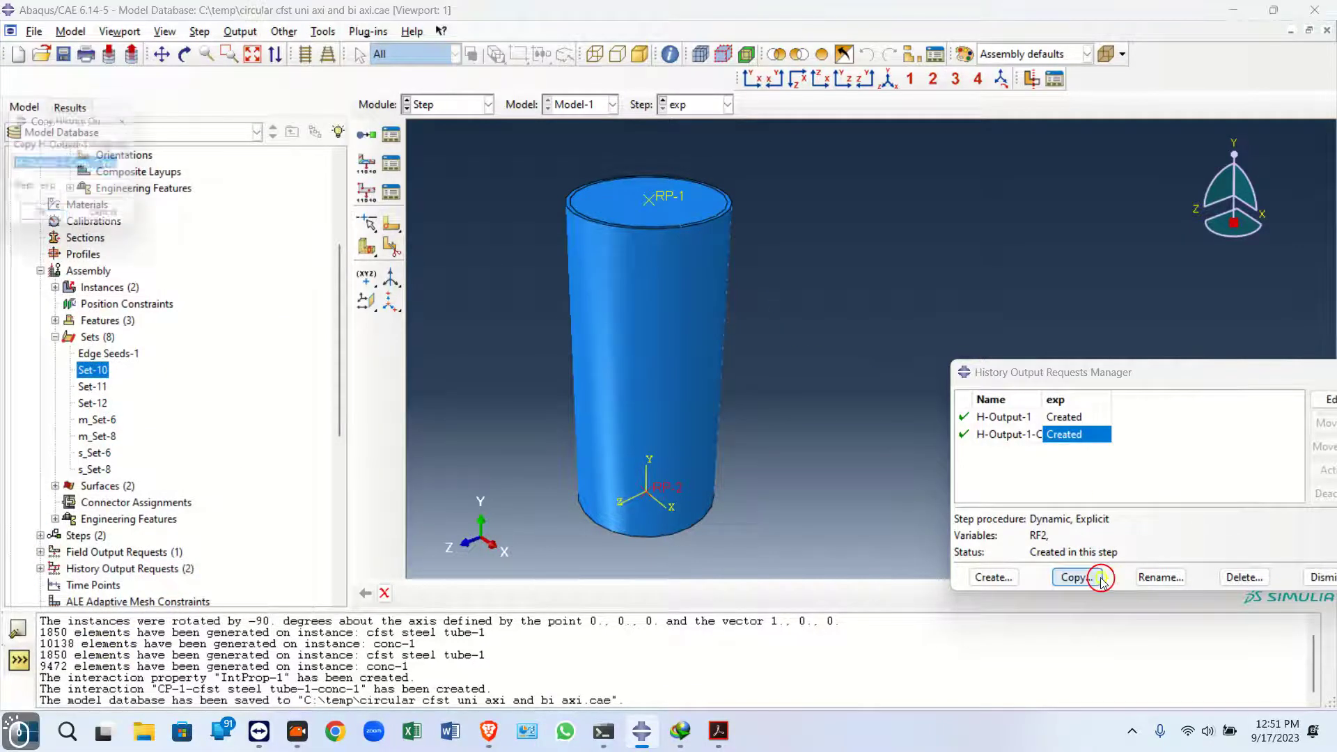
left_click(43, 218)
double_click(1091, 453)
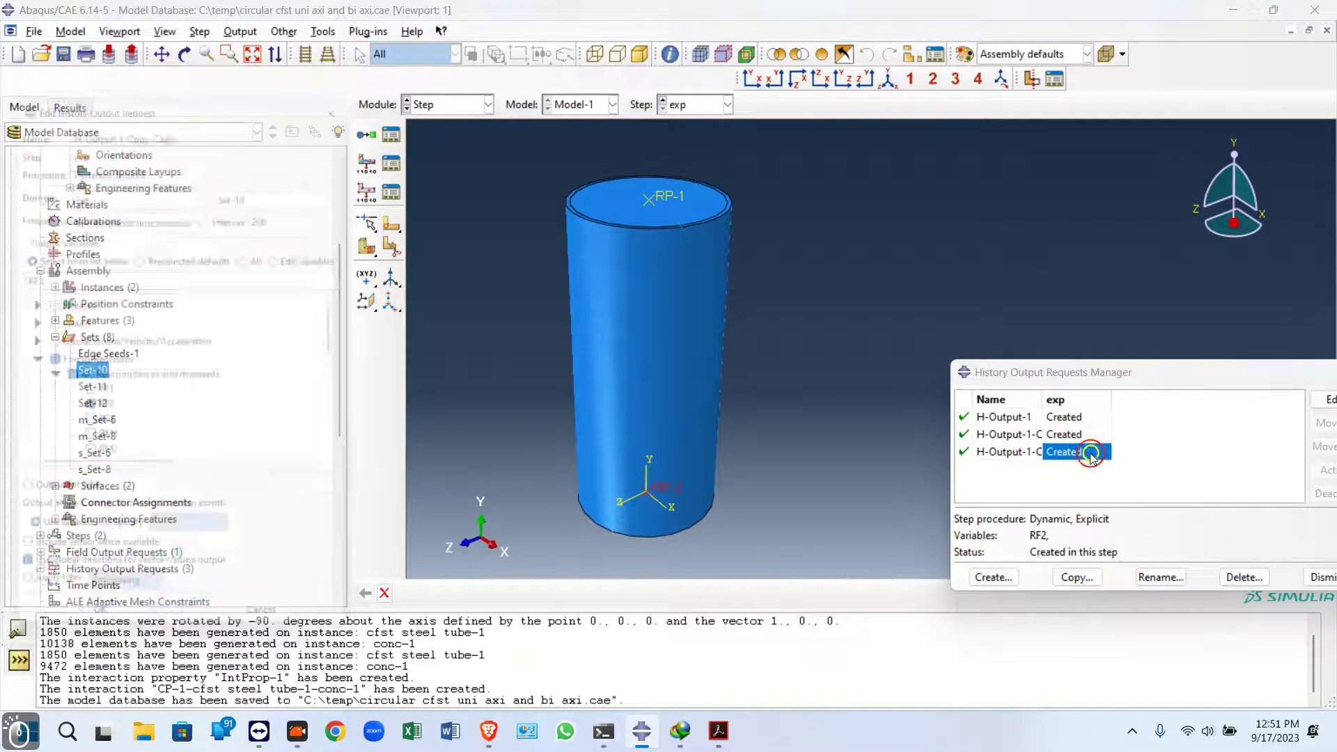
left_click(276, 190)
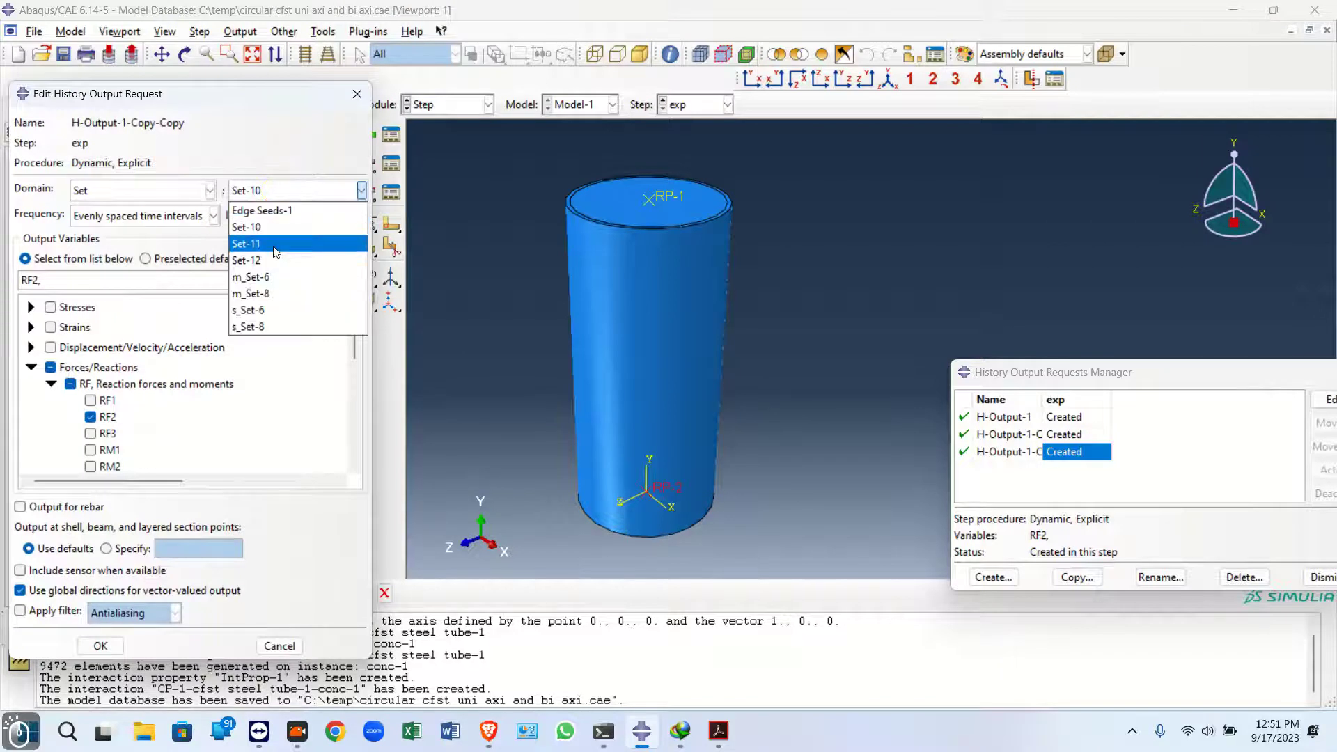
left_click(251, 243)
left_click_drag(189, 100, 1103, 127)
left_click(88, 388)
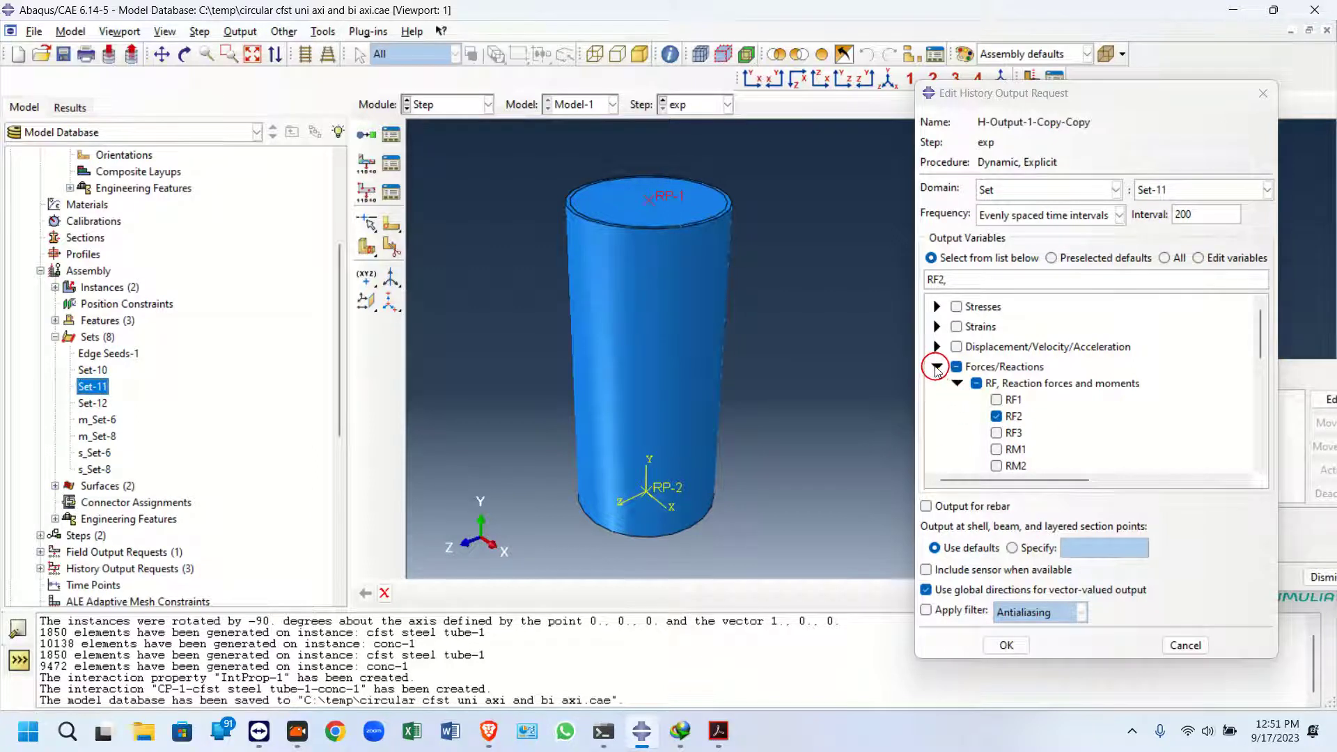
left_click(936, 367)
left_click(936, 346)
left_click(957, 363)
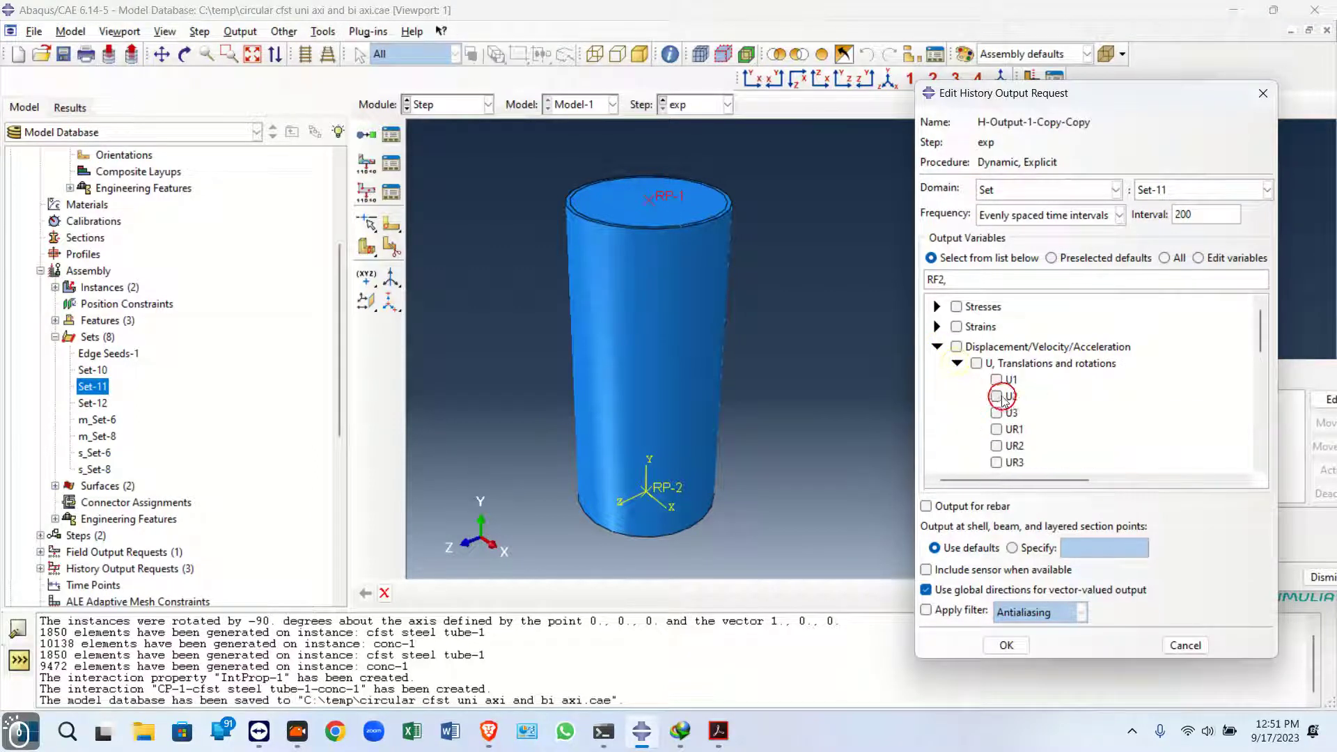
left_click(1014, 642)
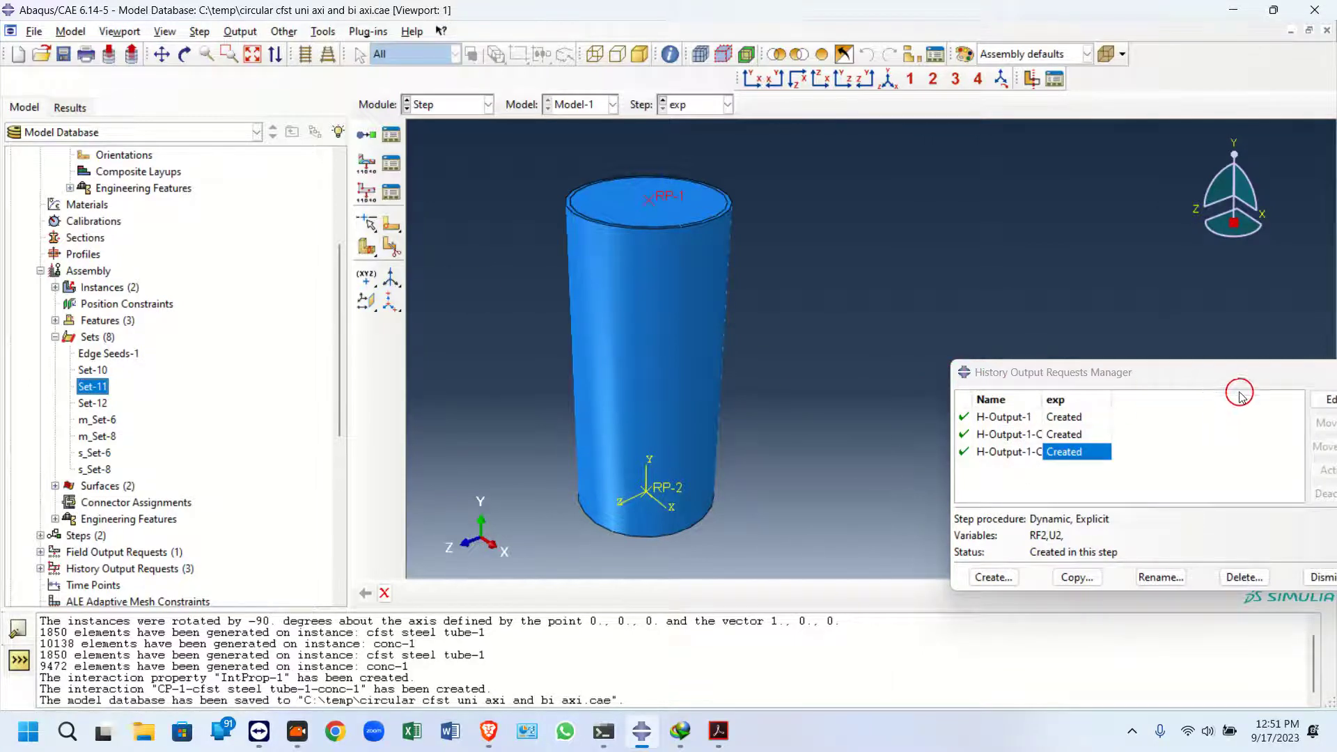
left_click_drag(1226, 380, 1160, 363)
left_click(1293, 355)
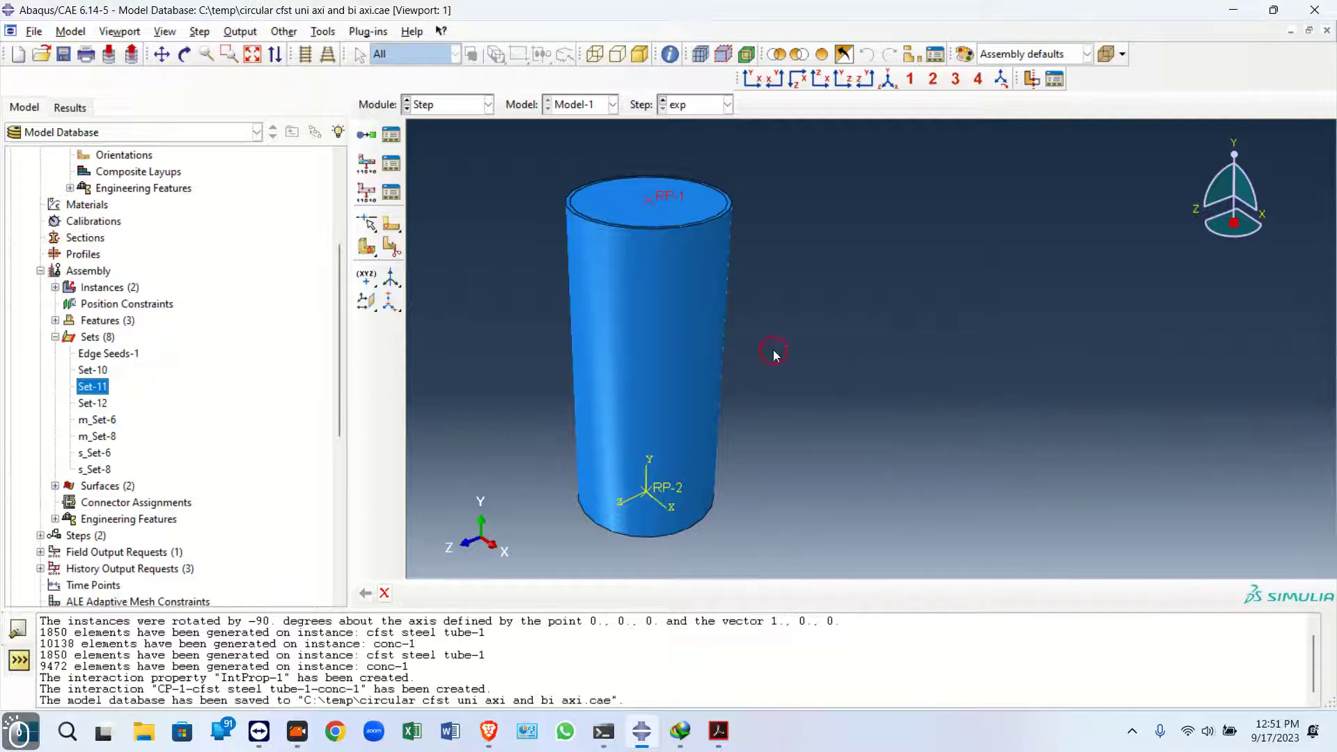
Switch to the Property module and create a new material named conc m25
left_click(445, 105)
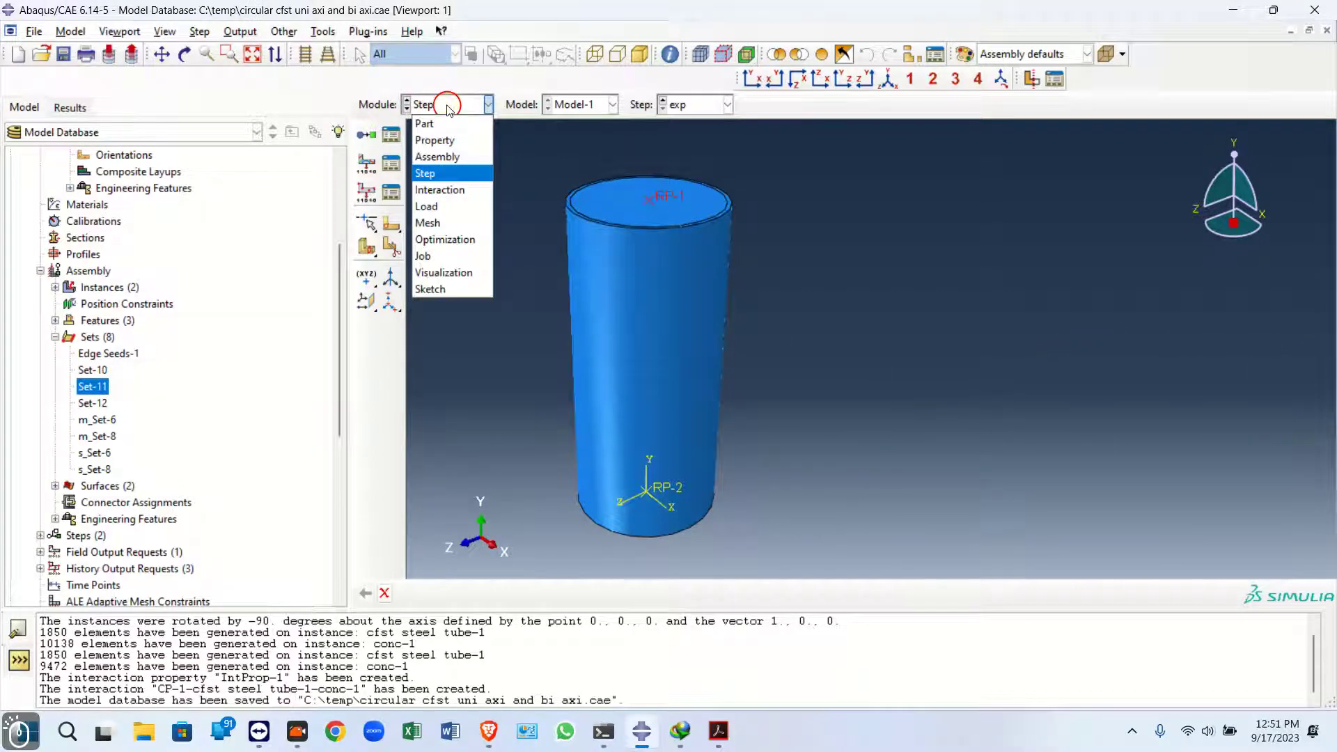
left_click(437, 141)
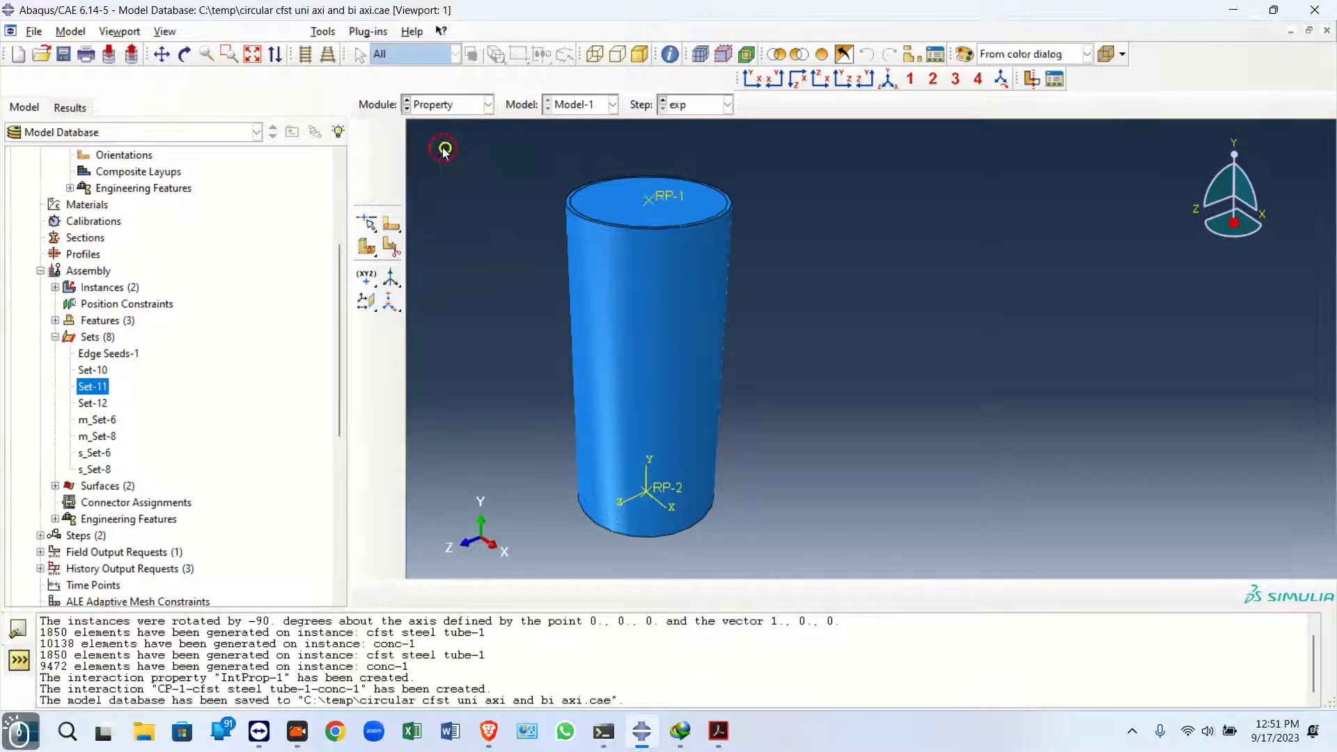
left_click(368, 140)
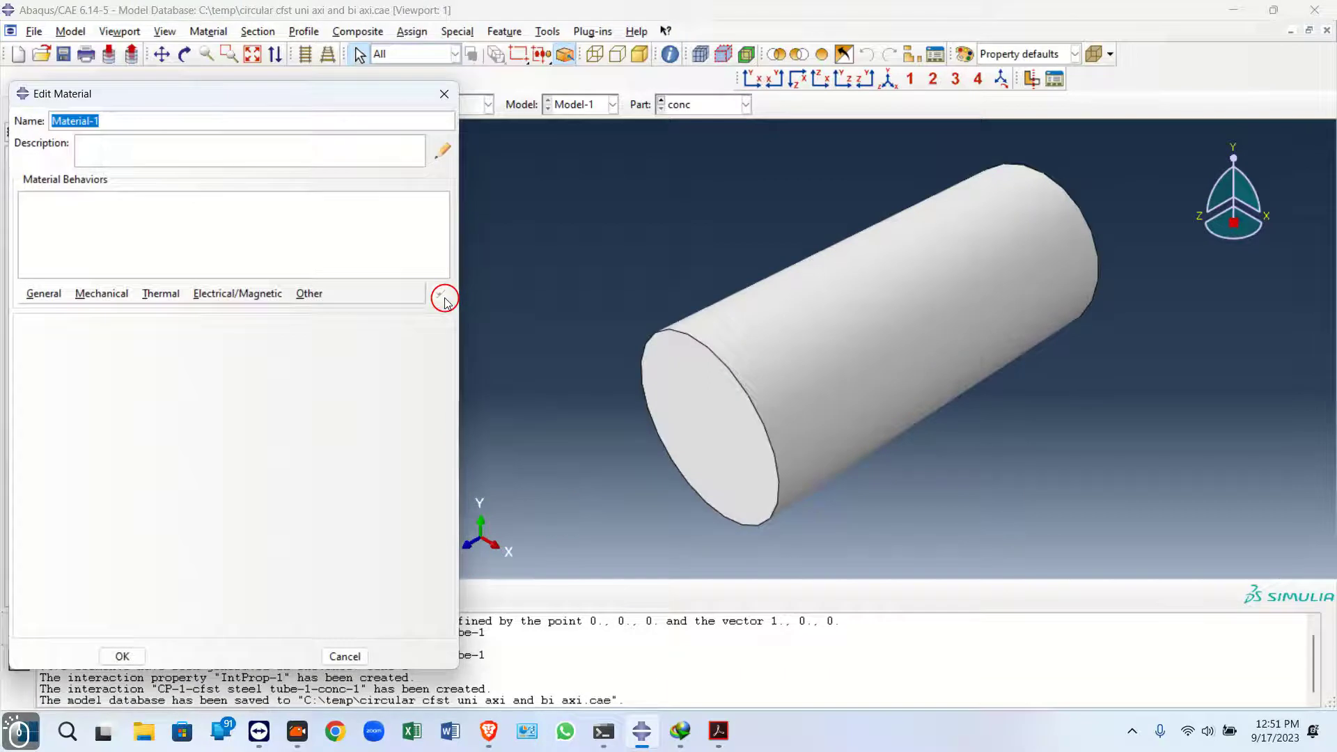
type("conc m")
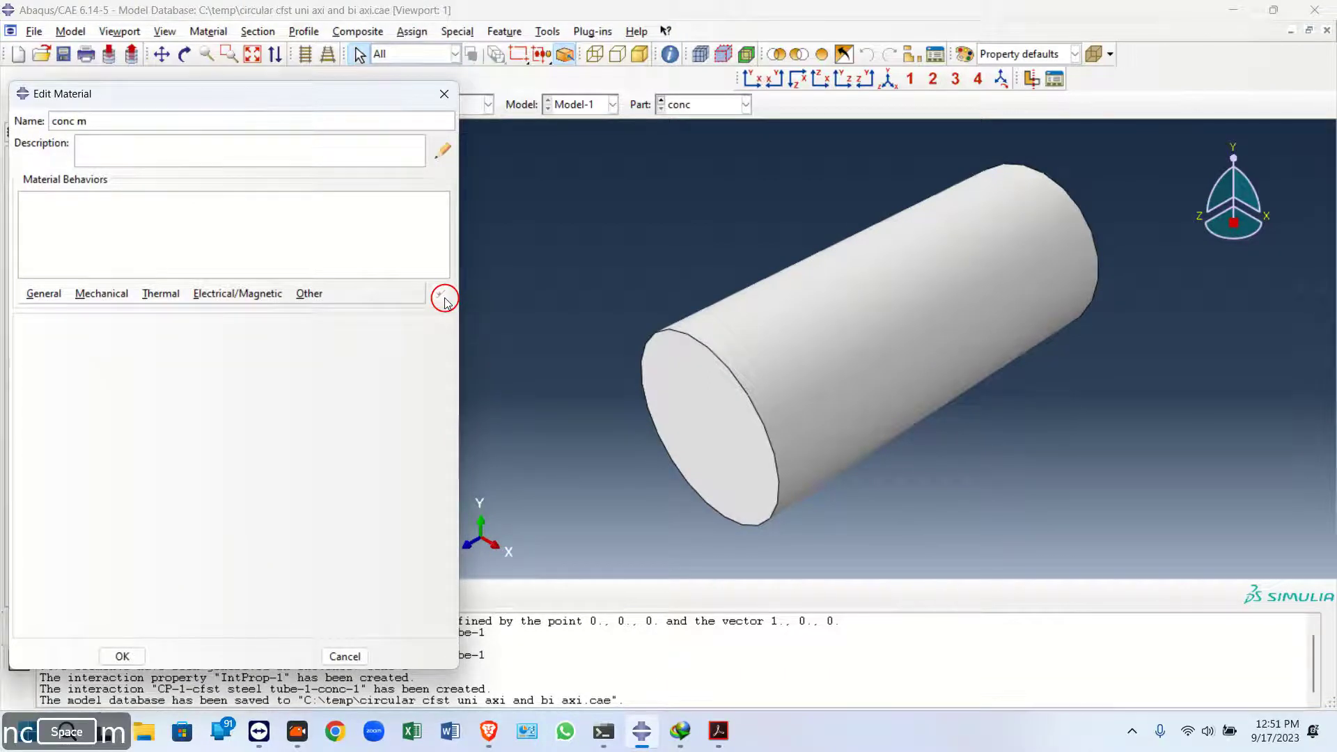
Give the conc m25 material a mass density of 2400e-12
left_click(43, 293)
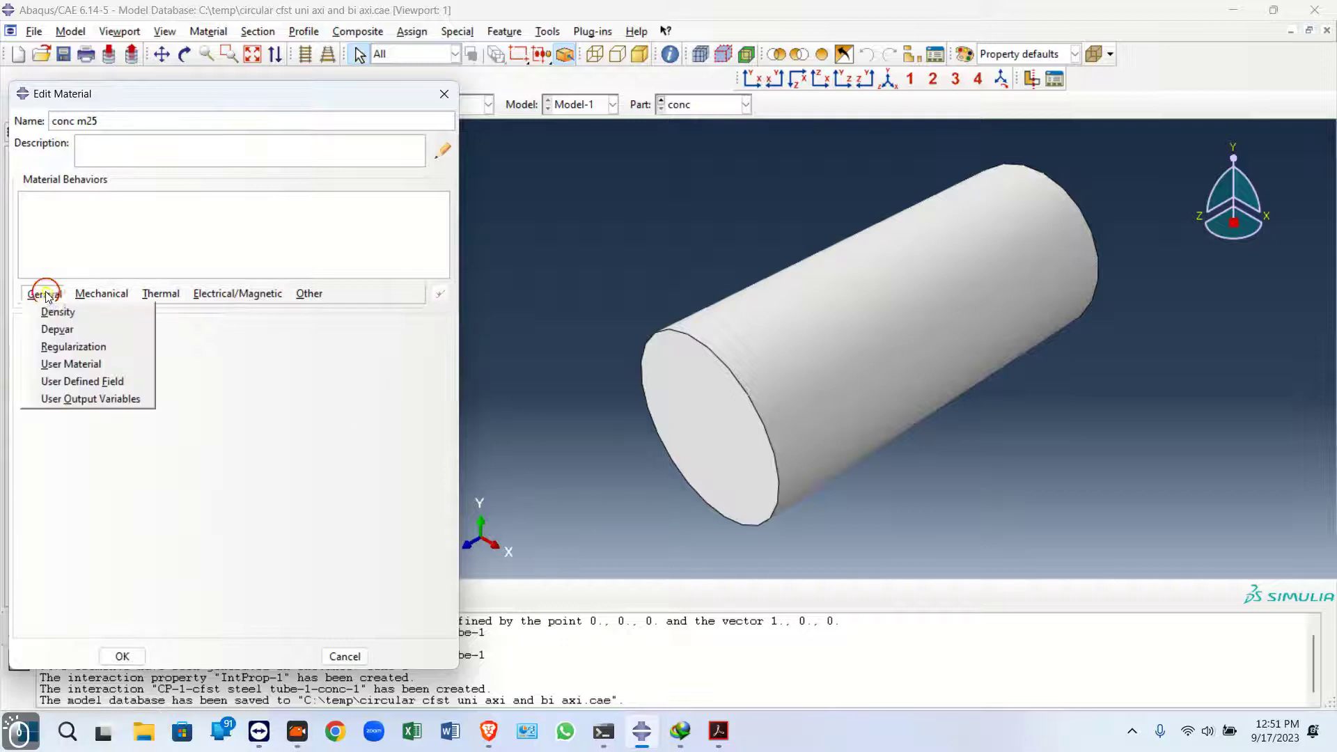
left_click(53, 314)
left_click(89, 464)
type("2")
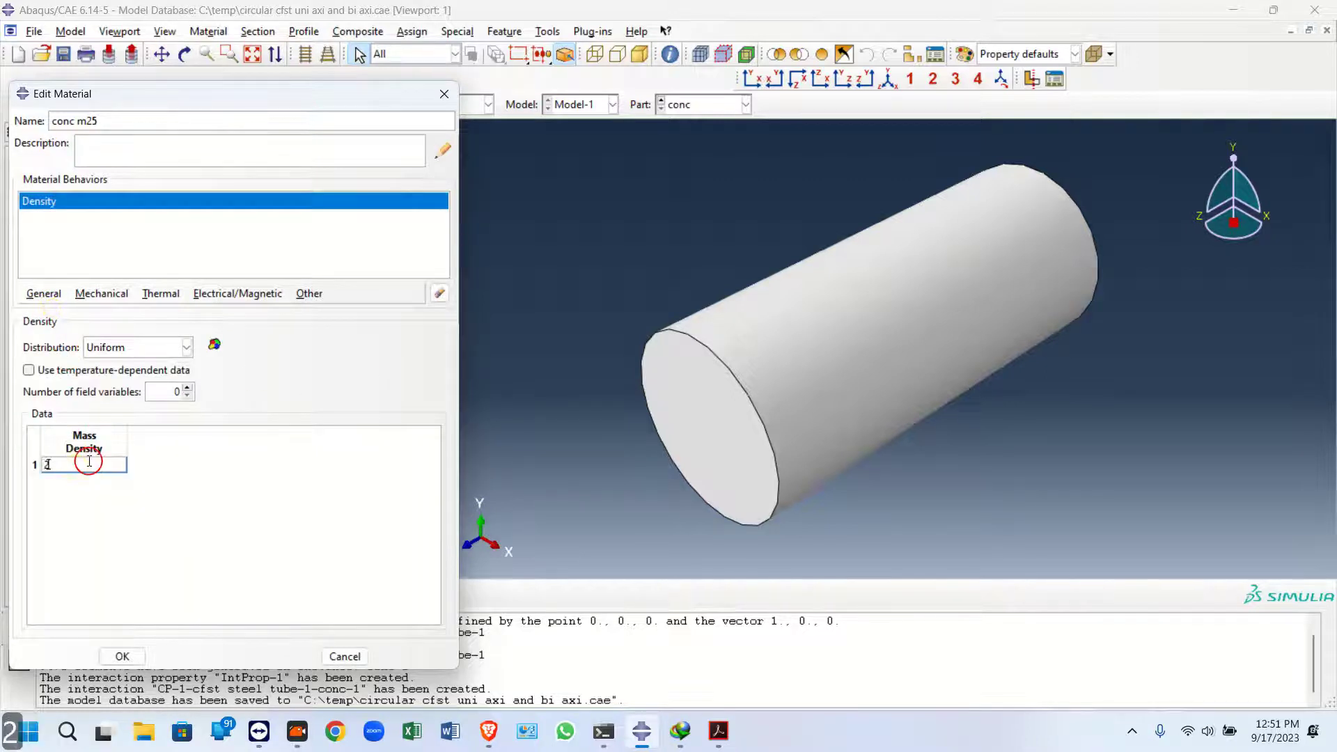
type("400e-12")
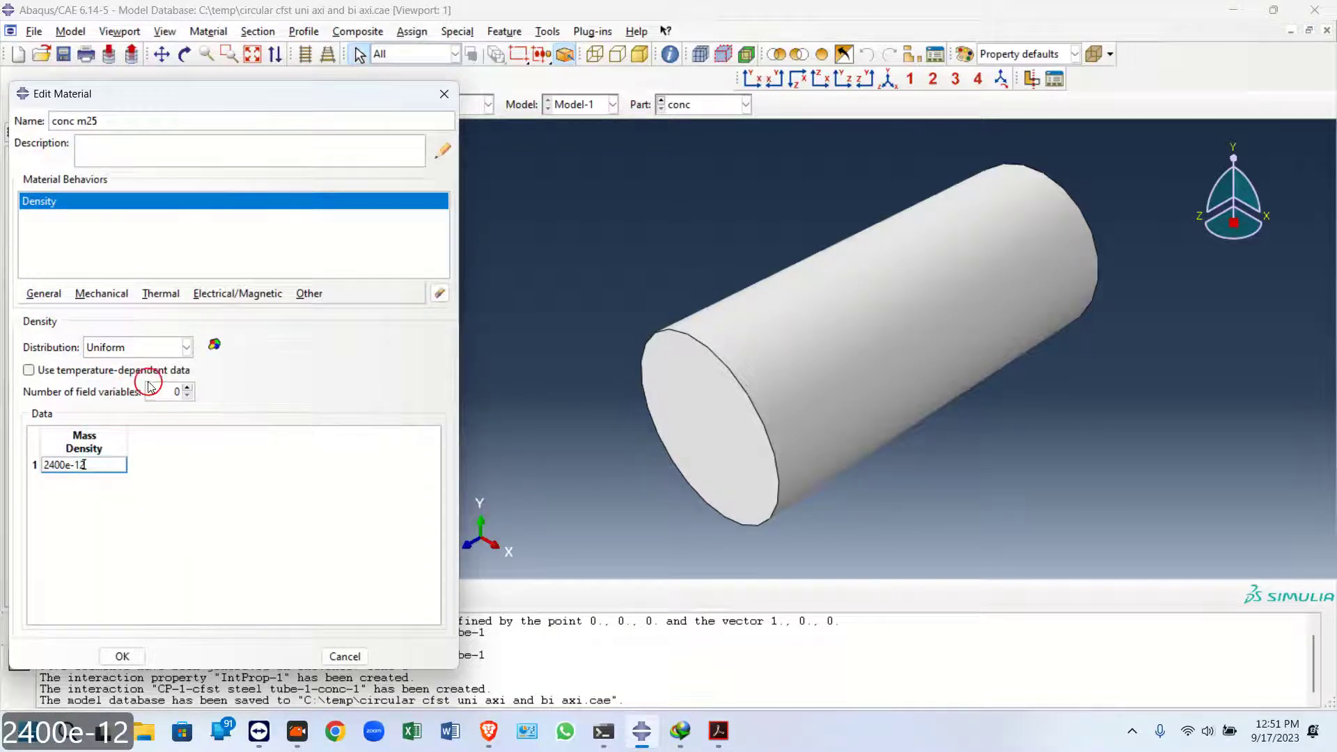
Add Elastic and Concrete Damaged Plasticity behaviors to the material and reselect Elastic for editing
left_click(102, 293)
mouse_move(126, 310)
left_click(345, 313)
left_click(102, 293)
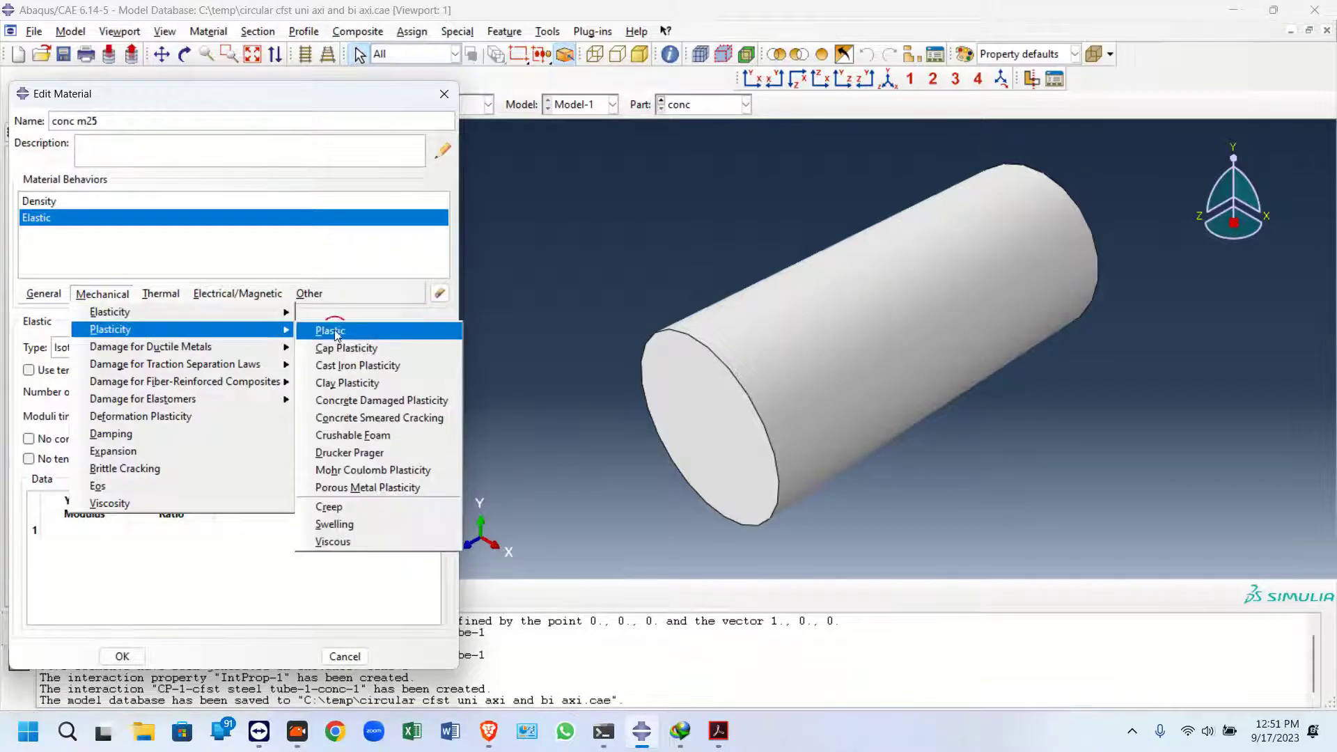
left_click(402, 401)
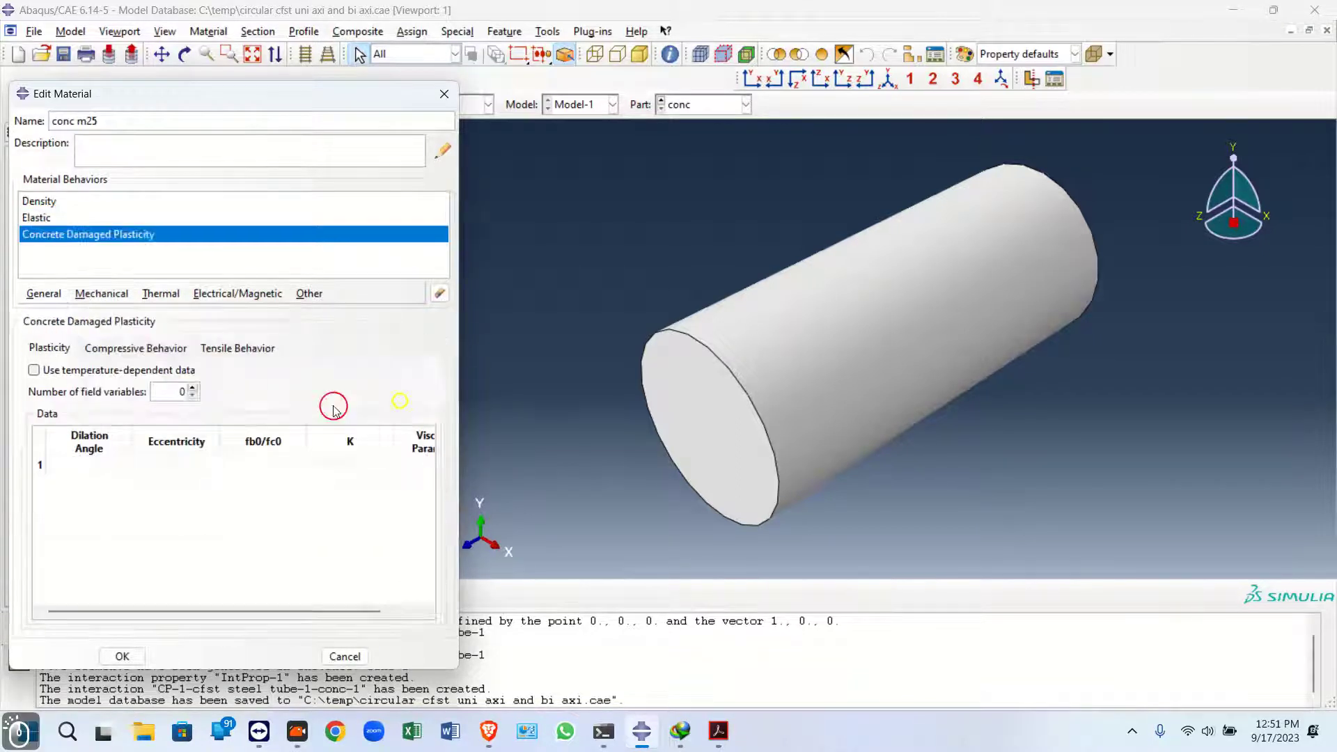
left_click(60, 217)
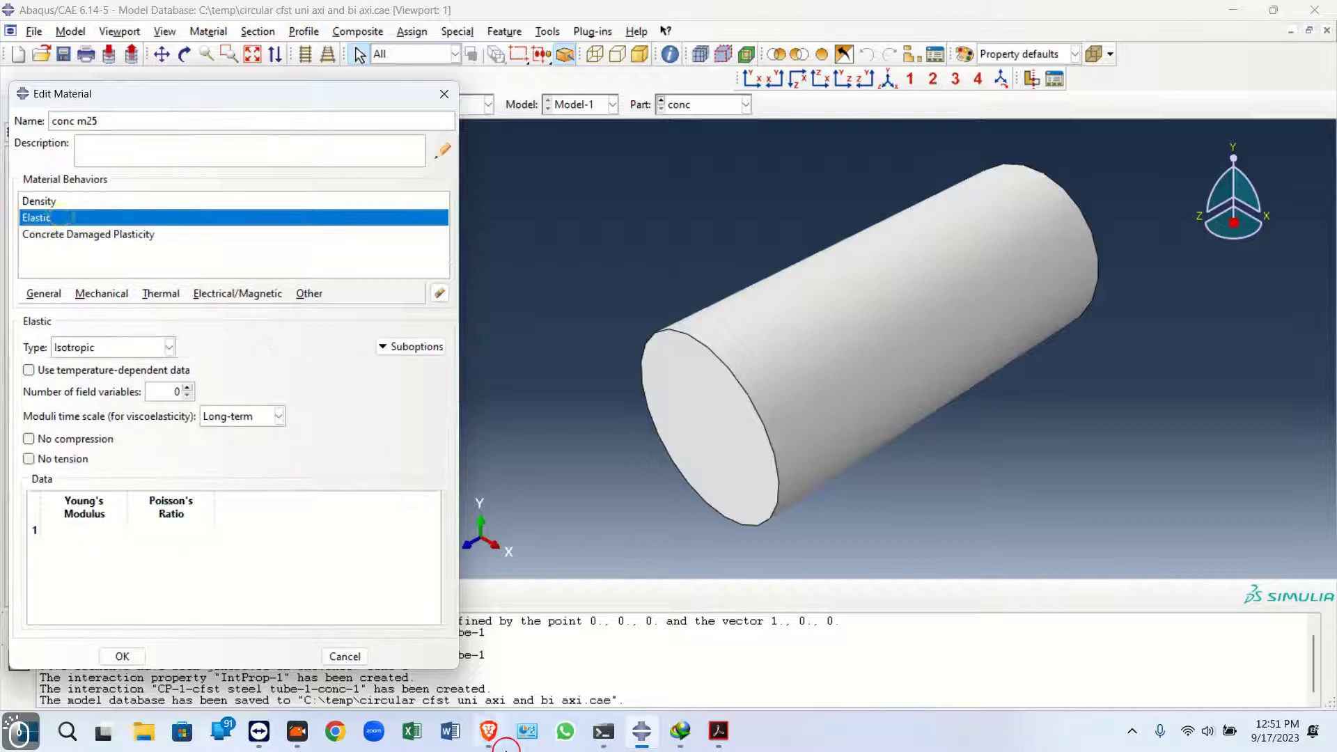
Switch to Excel and open the 25MPa sheet to read the concrete's elastic and plasticity parameters
right_click(412, 731)
left_click(380, 319)
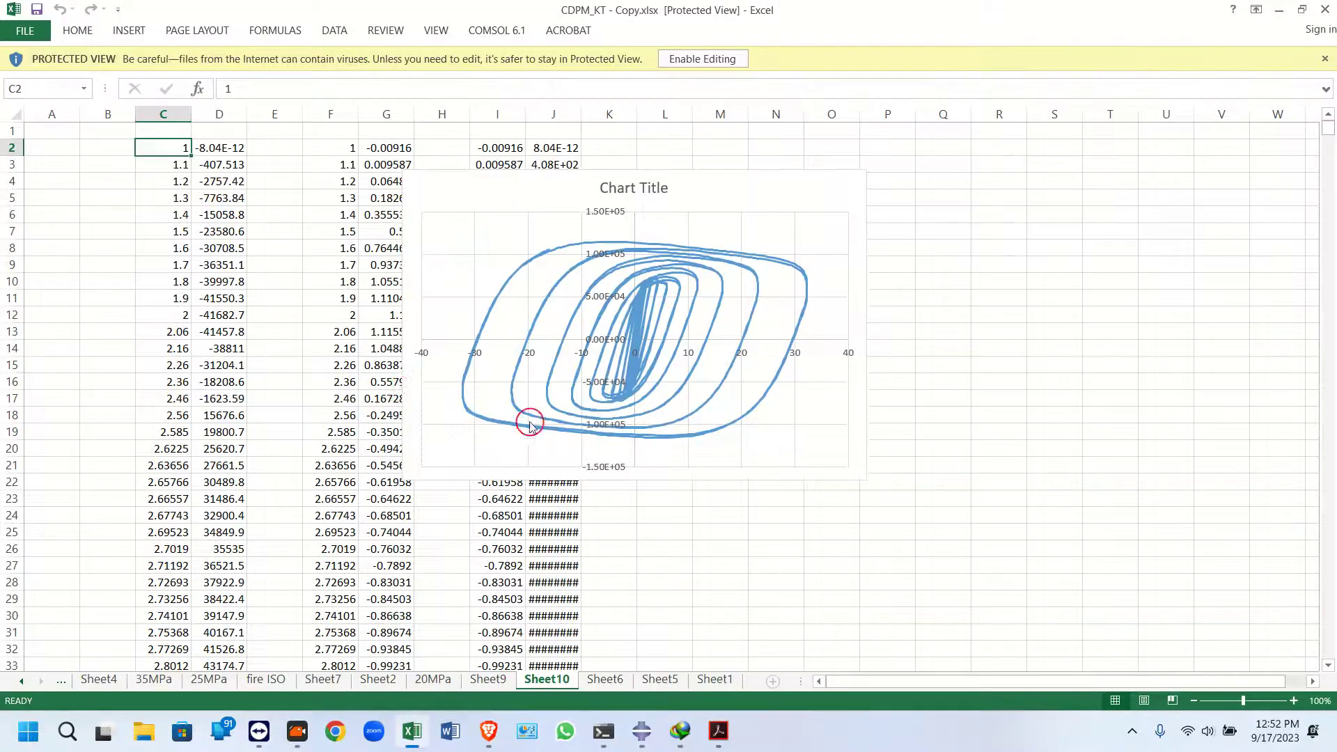
left_click(209, 681)
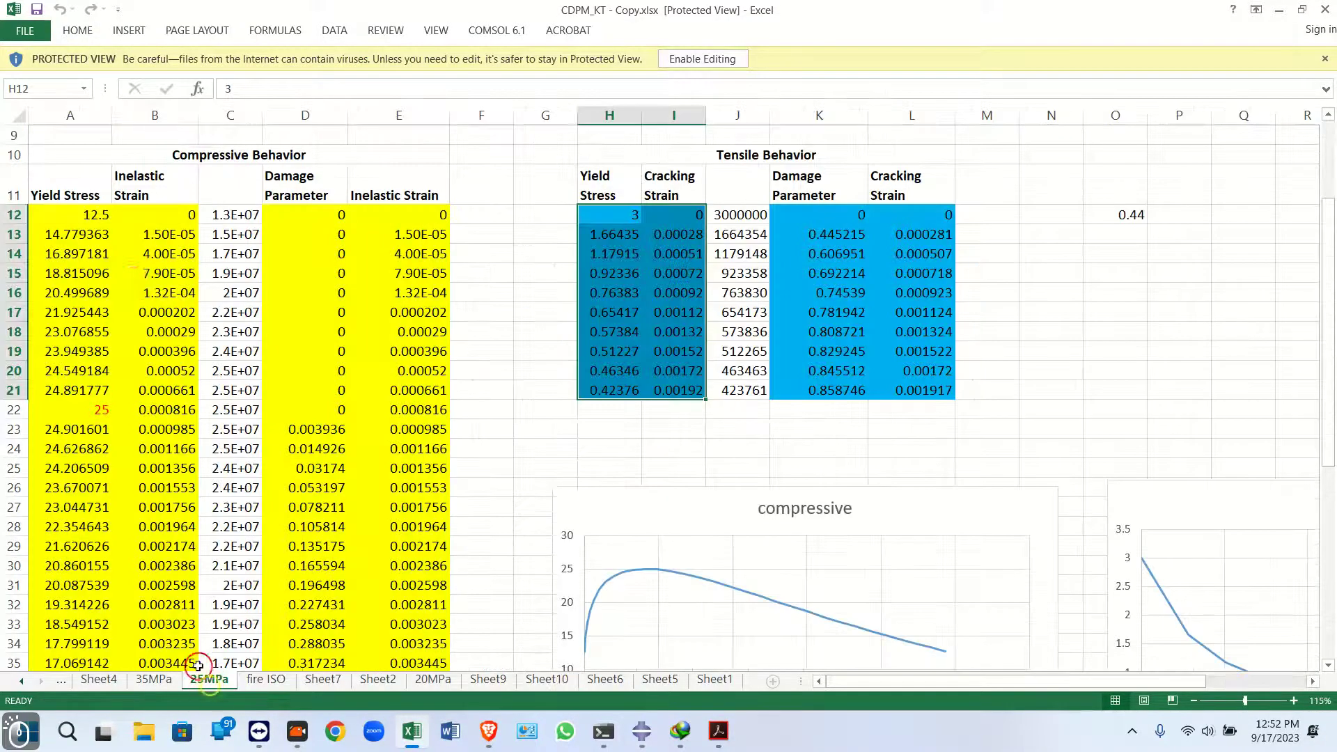
scroll(116, 251, "up", 3)
left_click(67, 259)
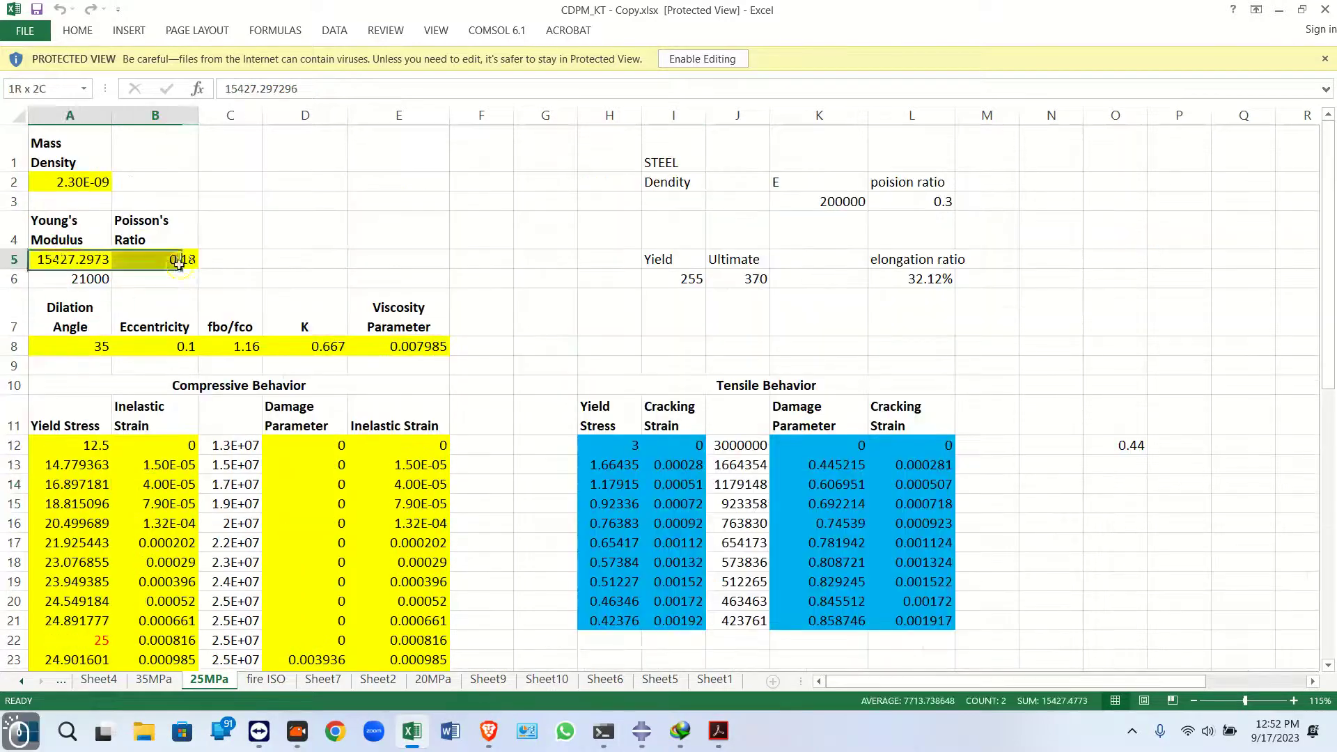
Copy the Young's modulus 15427.2973 and Poisson's ratio 0.18 from the spreadsheet into the concrete's Elastic data
left_click(195, 263, "ctrl")
key("ctrl+c")
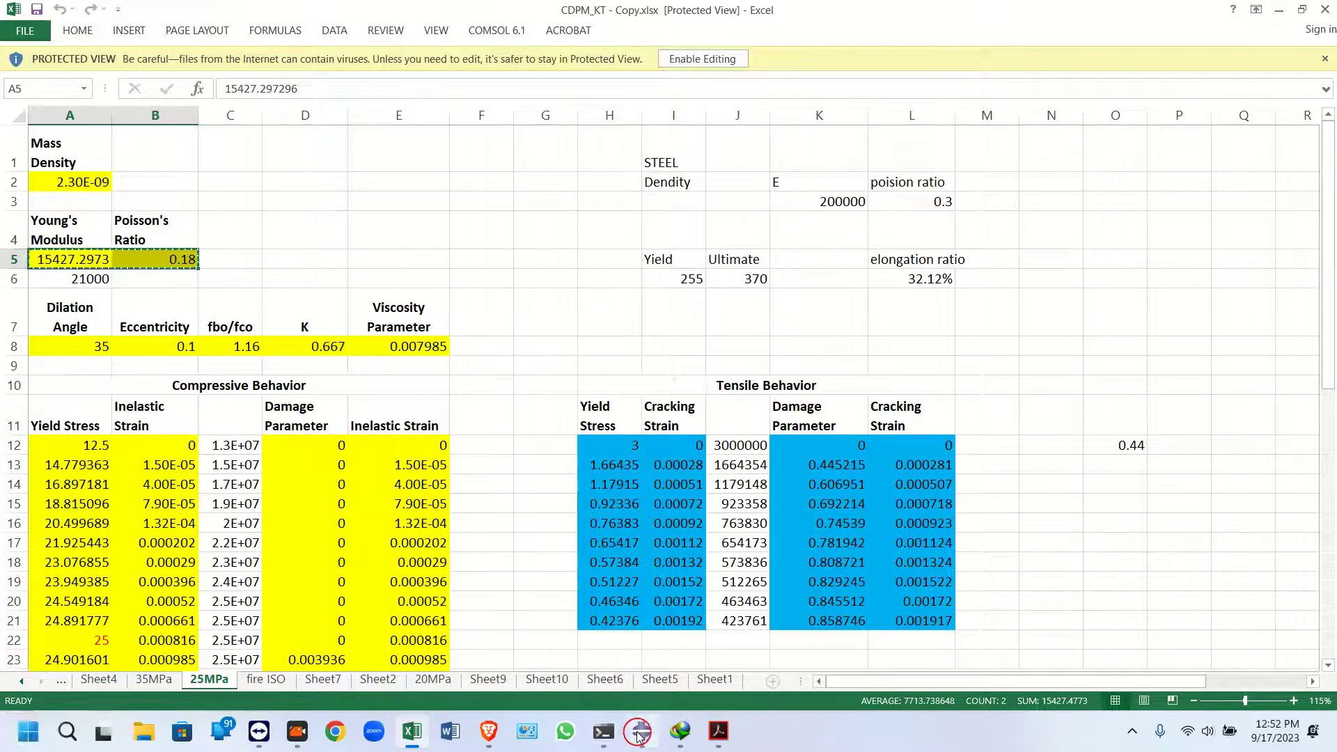
left_click(641, 731)
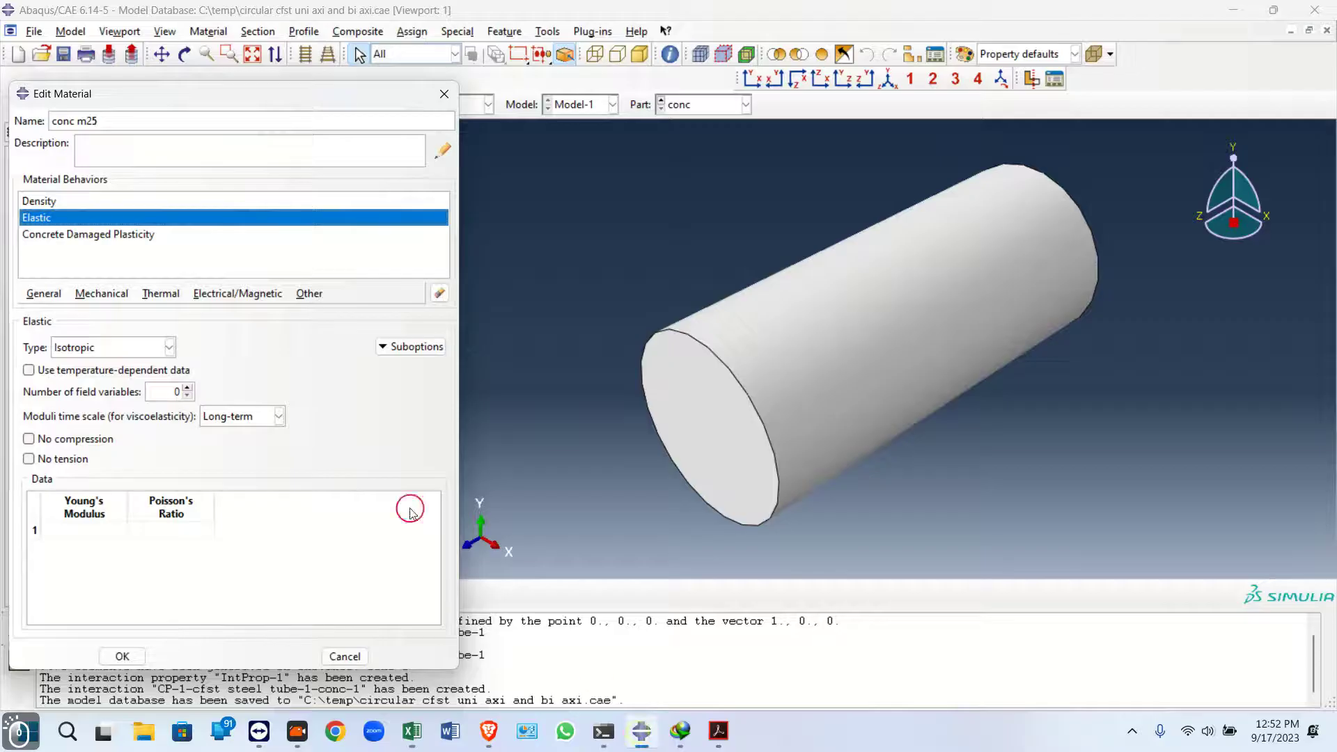
left_click(82, 530)
key("ctrl+v")
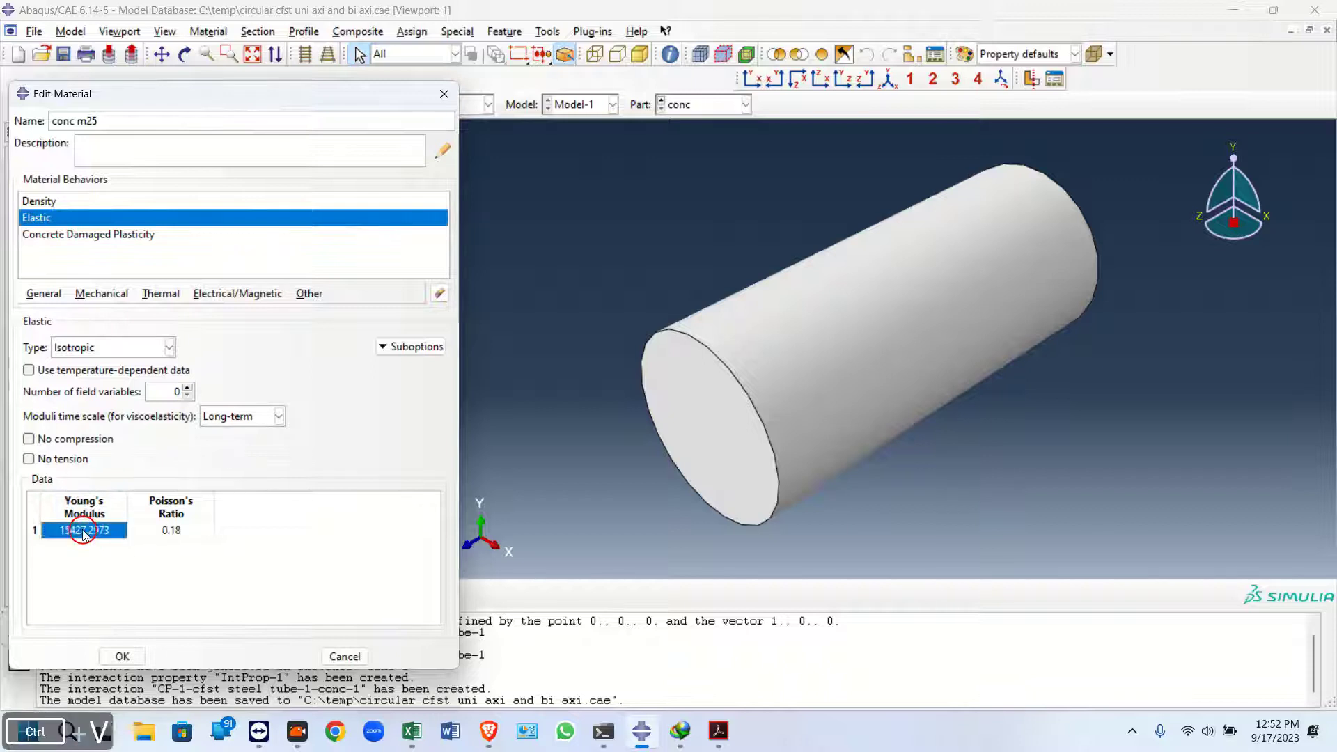
Paste the plasticity parameters (dilation angle 35, eccentricity 0.1, fb0/fc0 1.16, K 0.667, viscosity 0.007985) into Concrete Damaged Plasticity
left_click(93, 236)
left_click(648, 743)
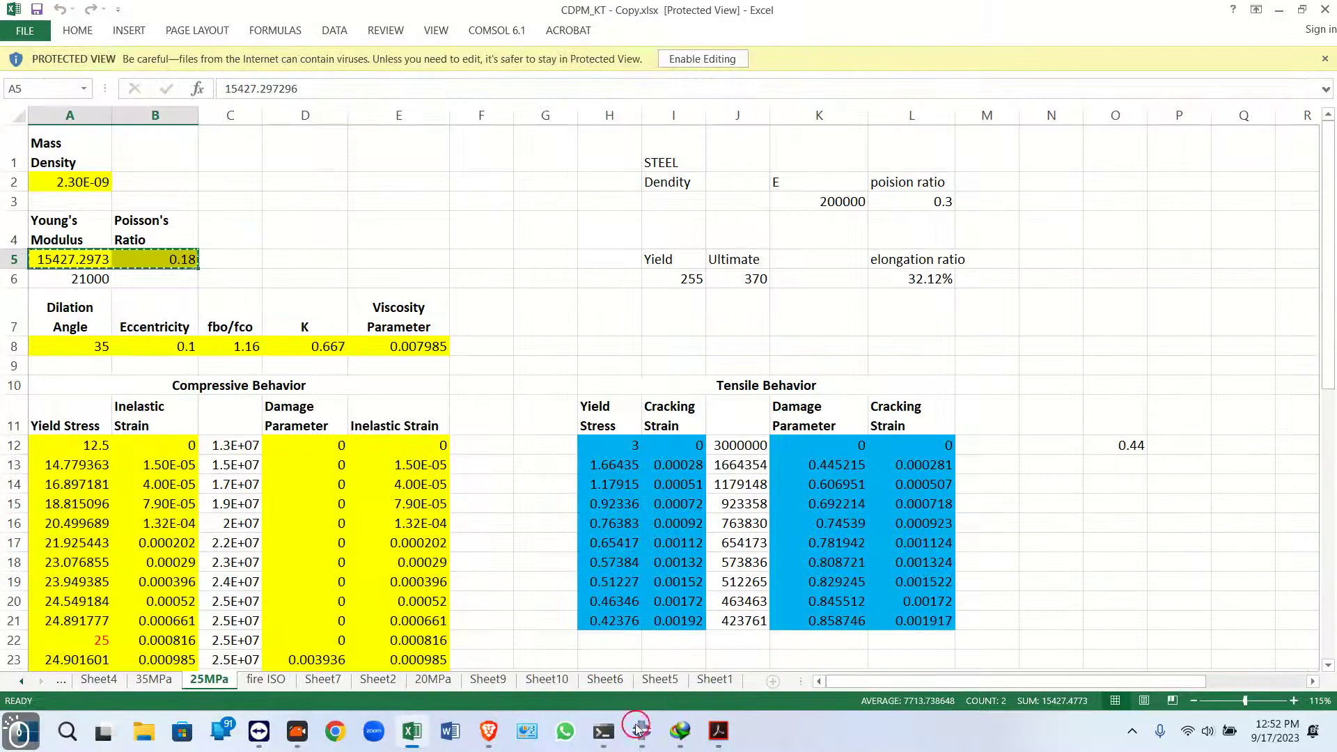
left_click_drag(95, 341, 395, 355)
key("ctrl+c")
left_click(651, 732)
left_click(95, 459)
key("ctrl+v")
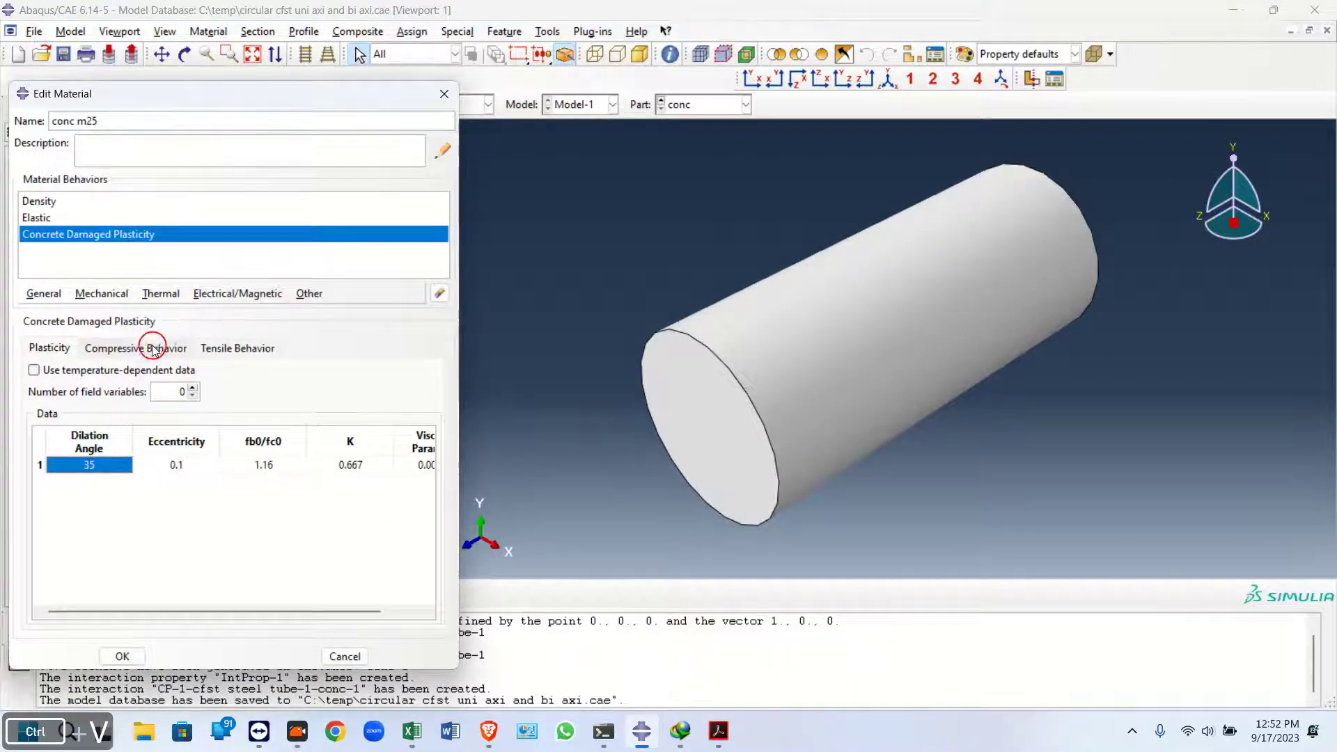
Copy the compressive yield stress and inelastic strain columns from the sheet into the Compressive Behavior table
left_click(149, 347)
left_click(661, 731)
left_click(70, 446)
scroll(201, 524, "down", 13)
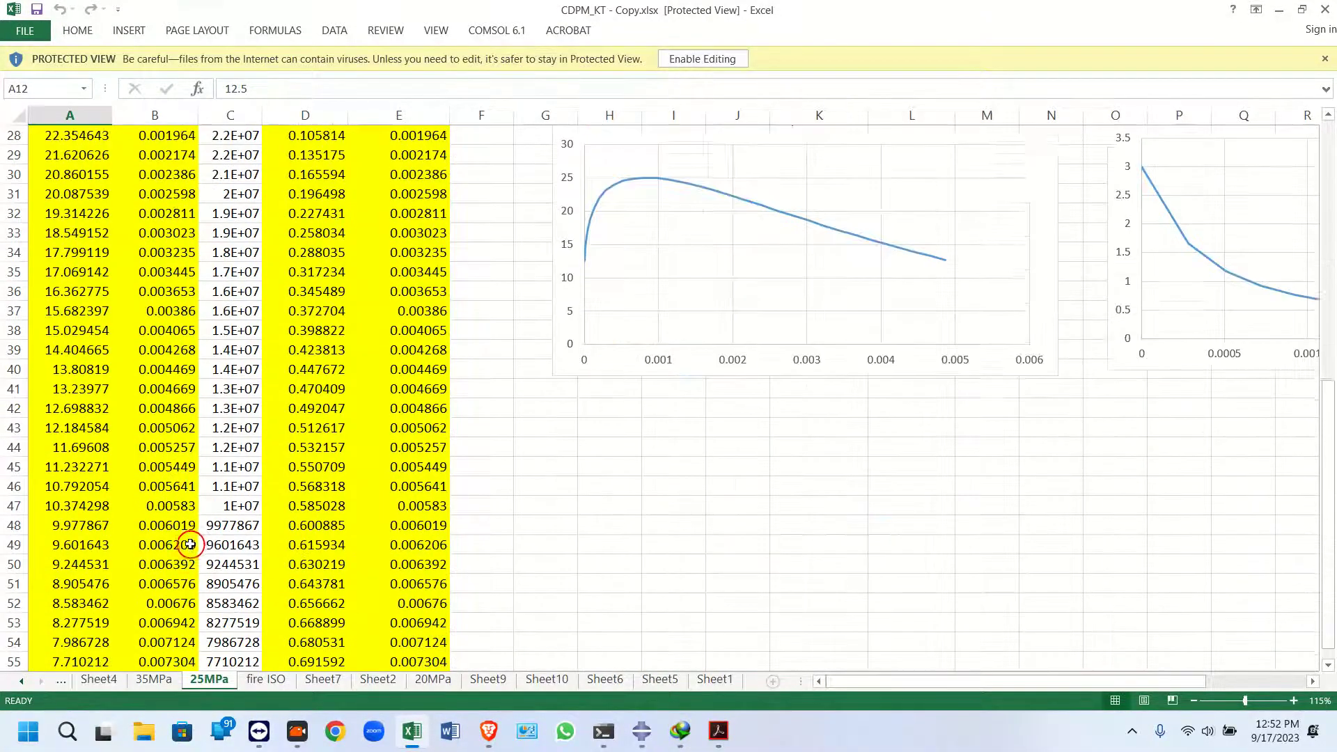
left_click(167, 454, "shift")
key("ctrl+c")
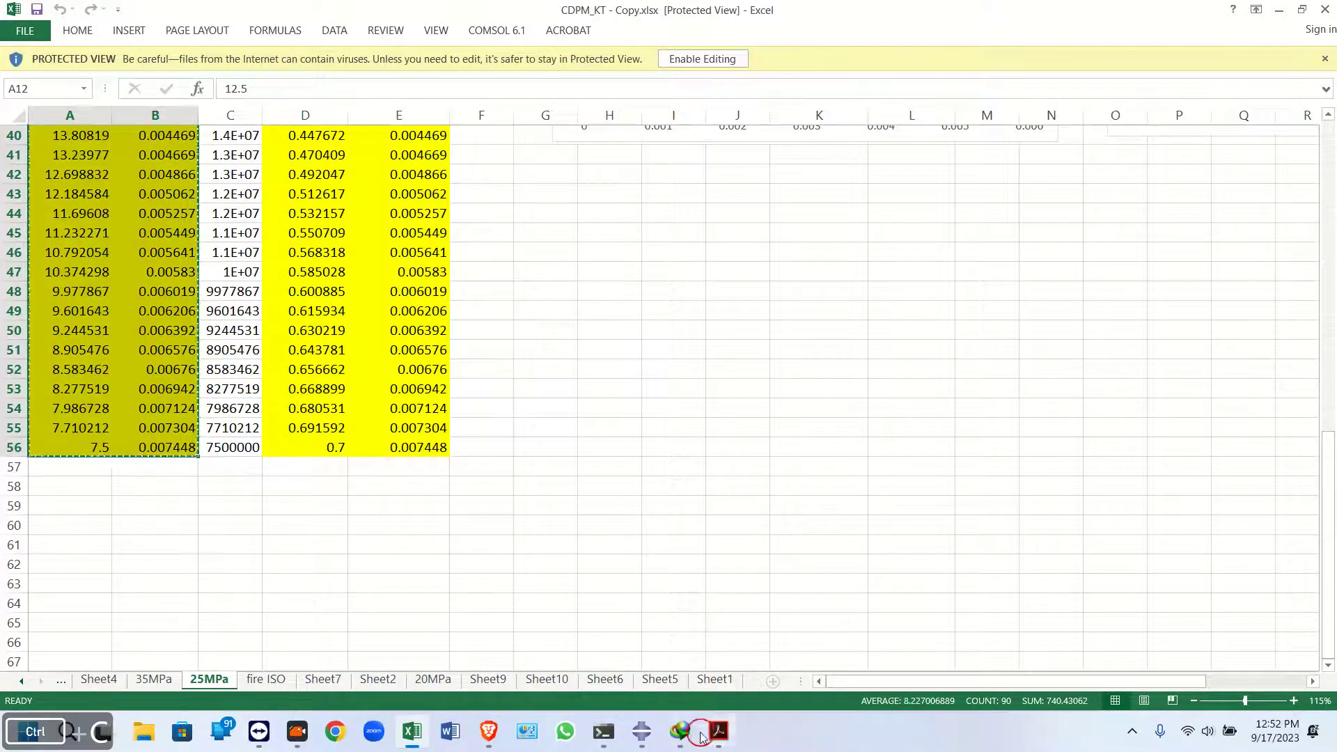
left_click(641, 731)
left_click(96, 489)
key("ctrl+v")
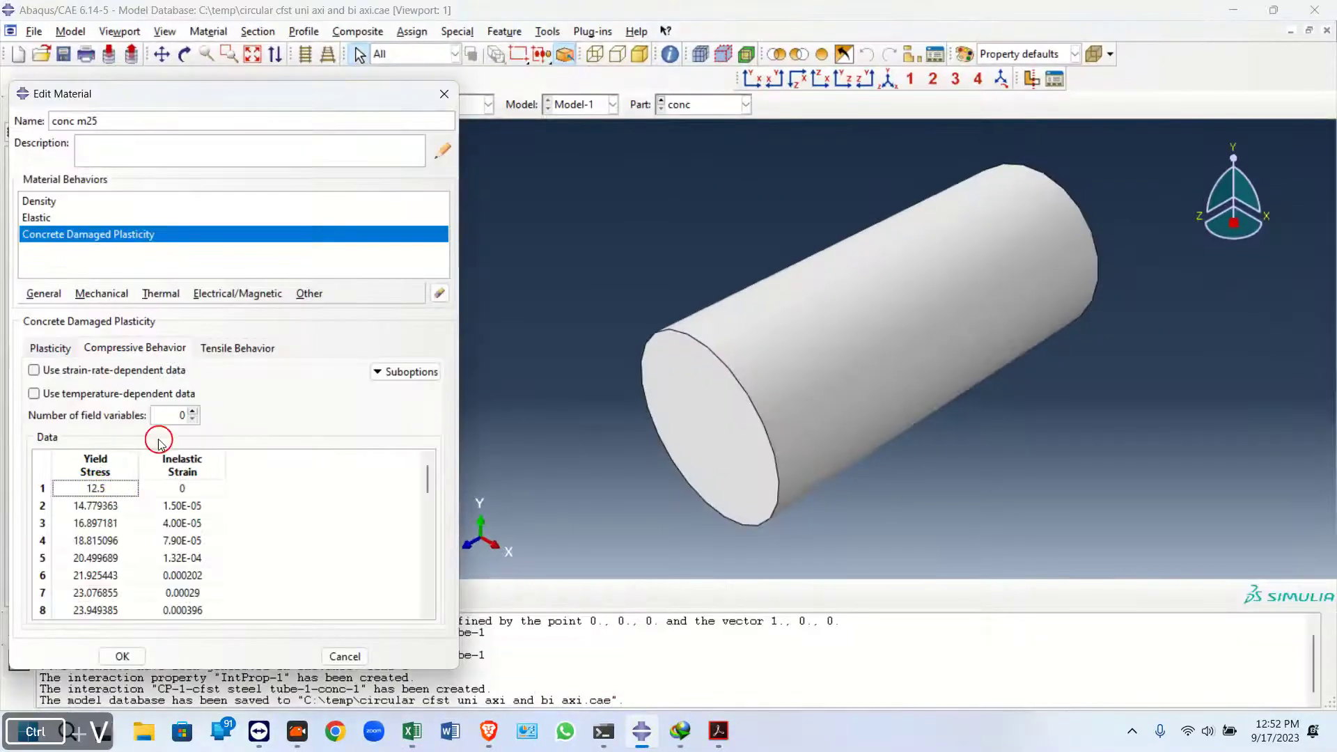
Add the Compression Damage suboption and paste the compressive damage parameter and inelastic strain columns into it
left_click(430, 372)
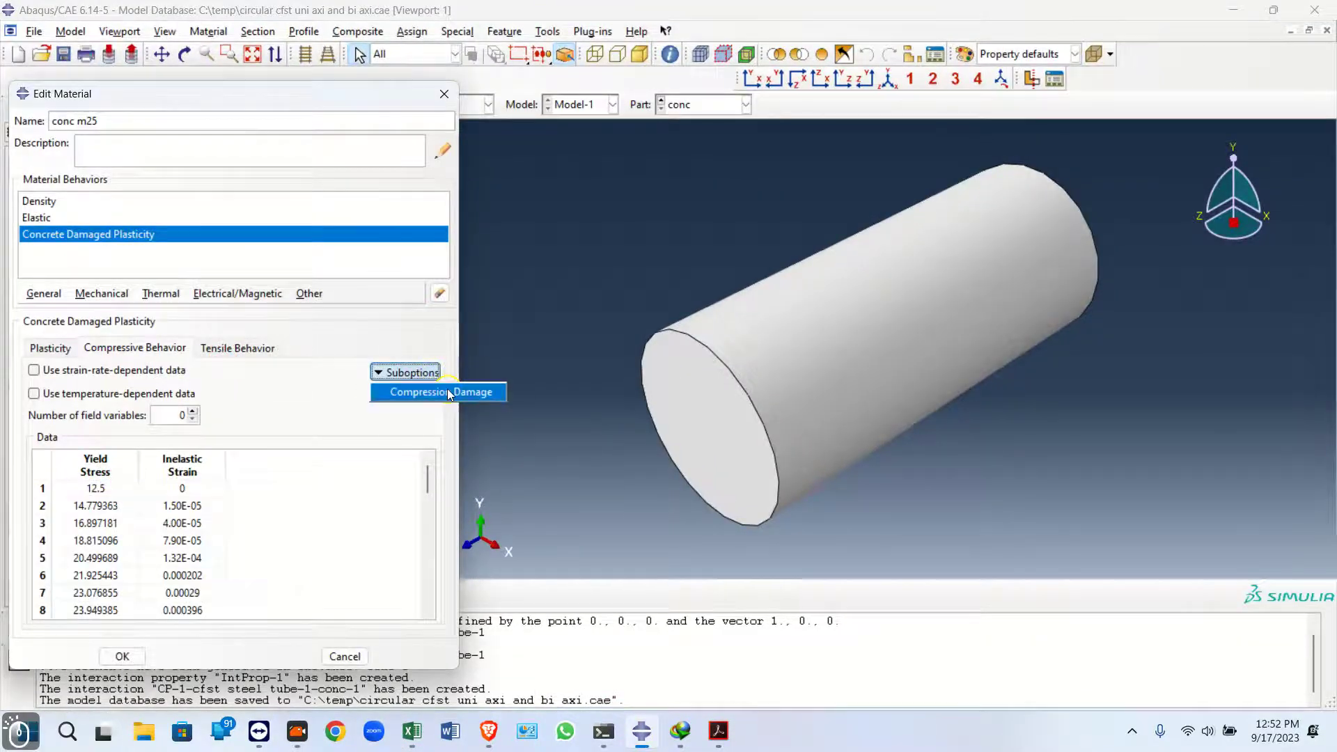
left_click(446, 388)
key("alt+Tab")
left_click(417, 445)
scroll(425, 446, "up", 13)
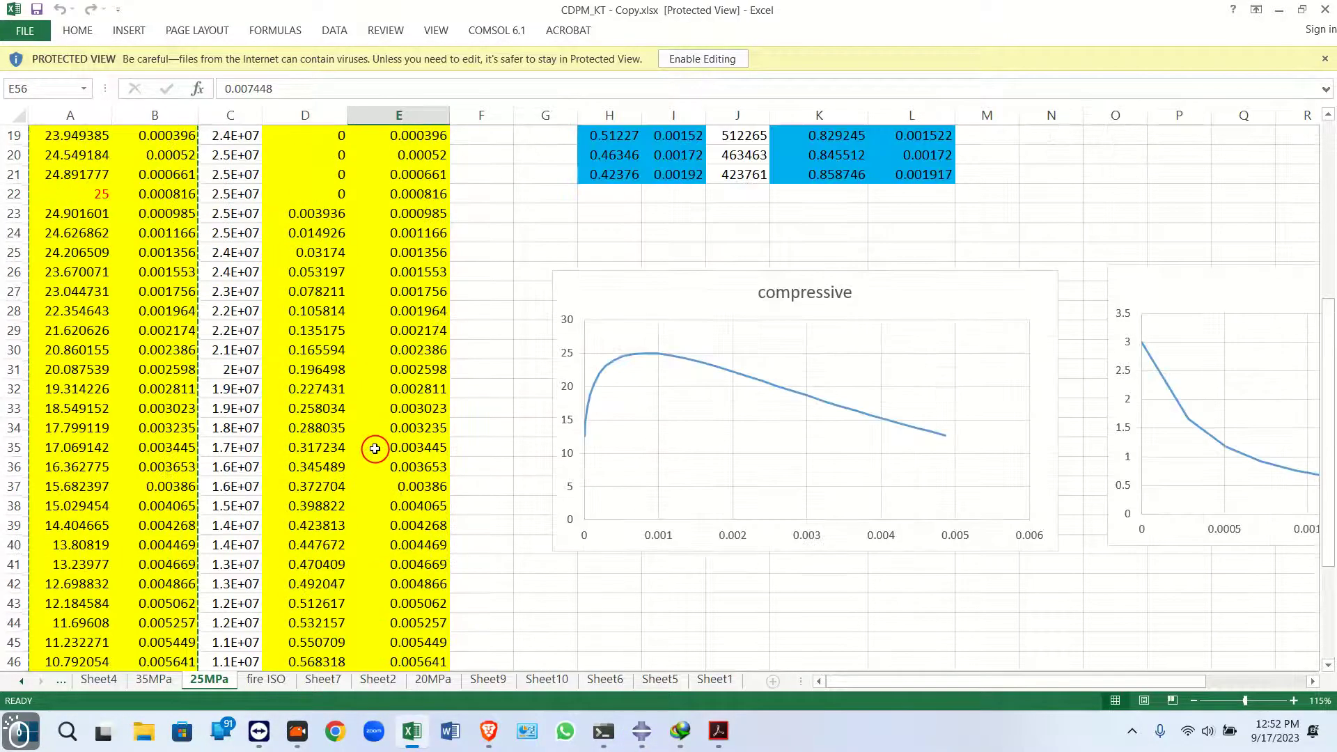
left_click(326, 449, "shift")
key("ctrl+c")
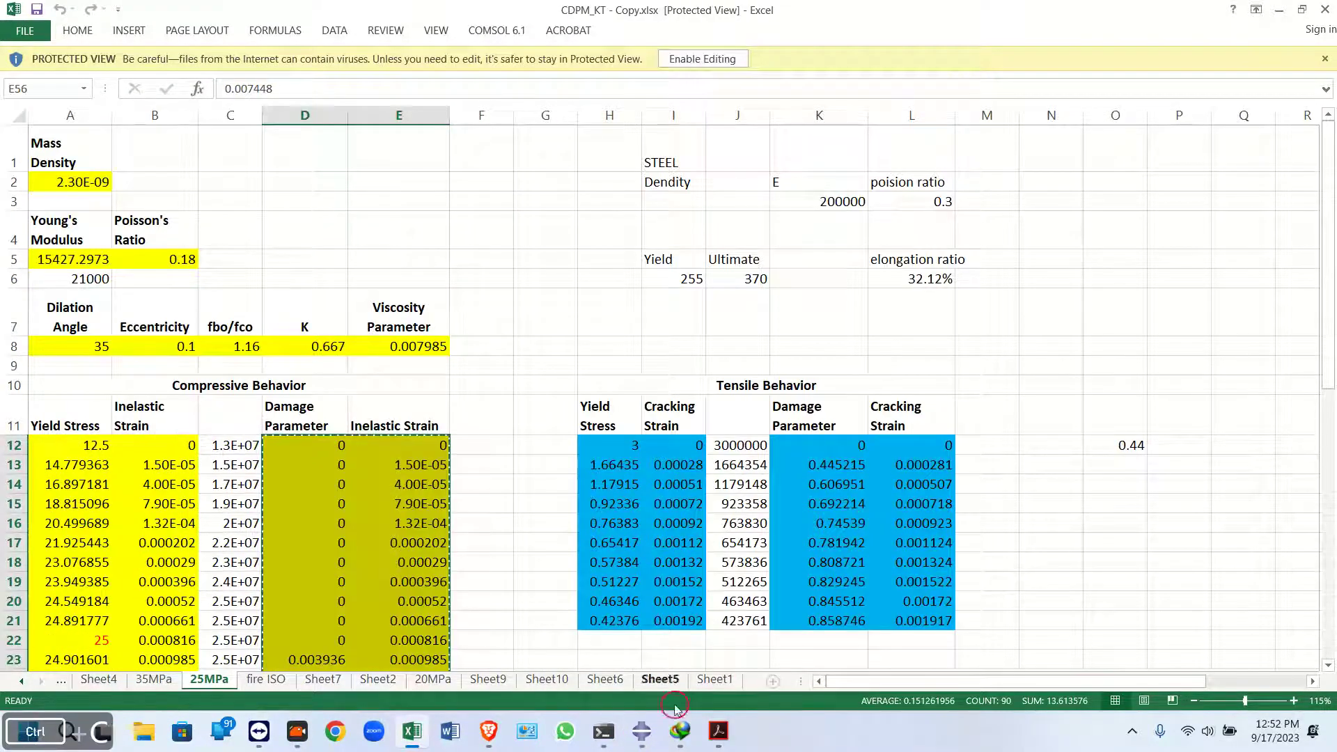
left_click(641, 730)
left_click(220, 440)
key("ctrl+v")
left_click(204, 579)
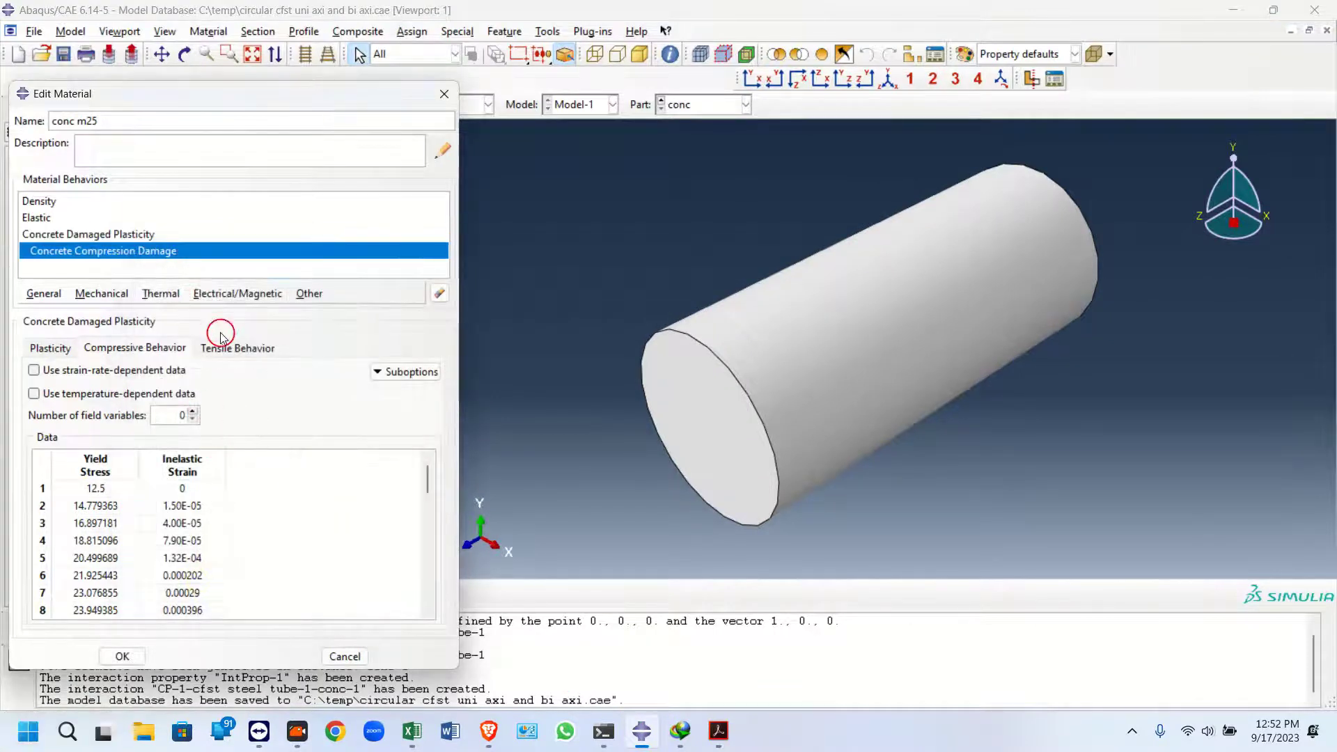
Copy the tensile yield stress and cracking strain columns from the sheet into the Tensile Behavior table
left_click(231, 350)
left_click(646, 729)
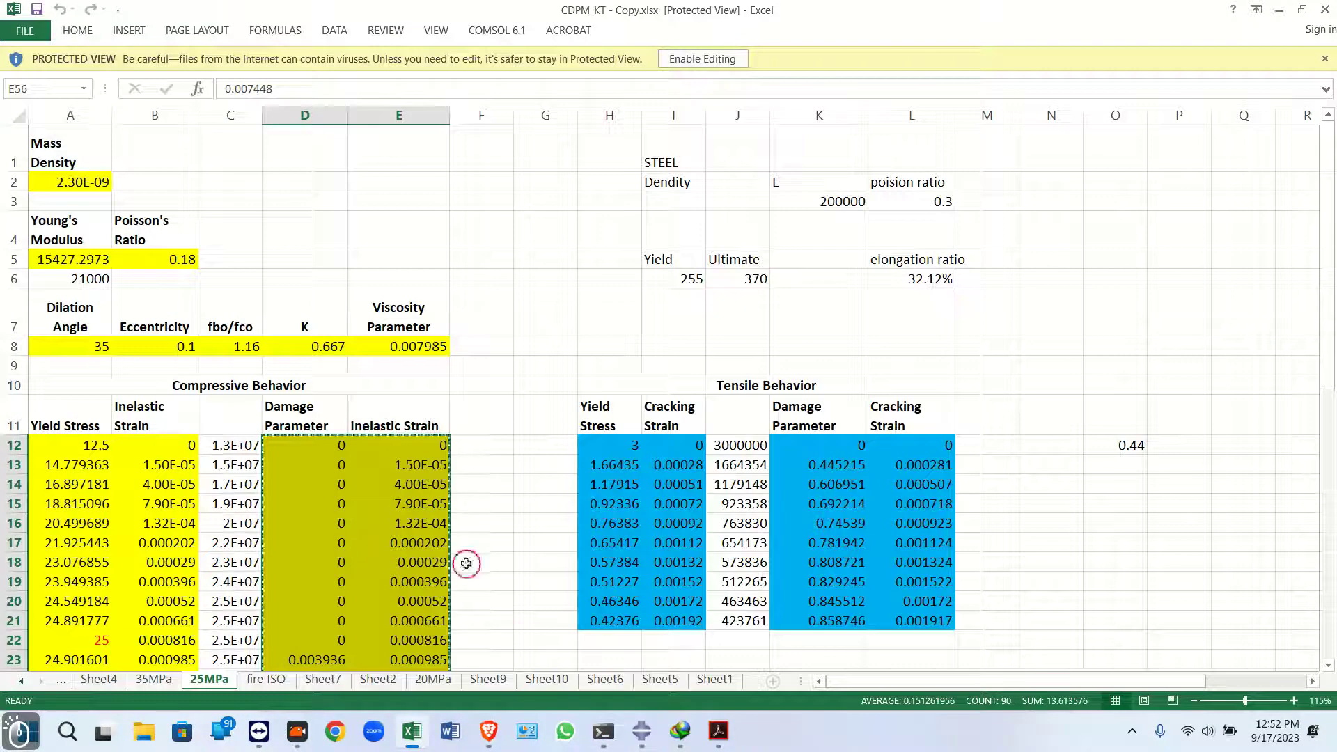
left_click_drag(624, 441, 686, 619)
key("ctrl+c")
left_click(645, 734)
left_click(90, 510)
key("ctrl+v")
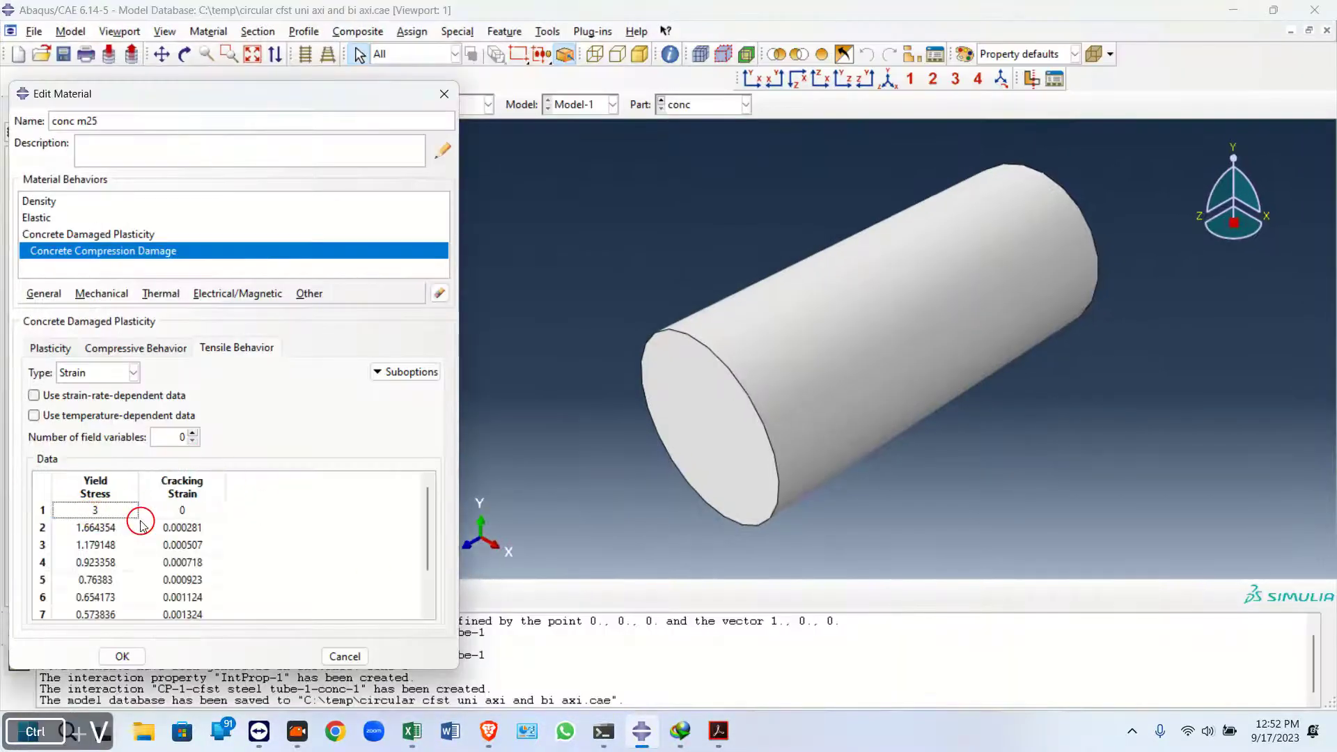
Add the Tension Damage suboption, paste the damage parameter and cracking strain columns, and save the concrete material
left_click(372, 378)
left_click(416, 394)
left_click_drag(323, 524, 391, 589)
key("alt+Tab")
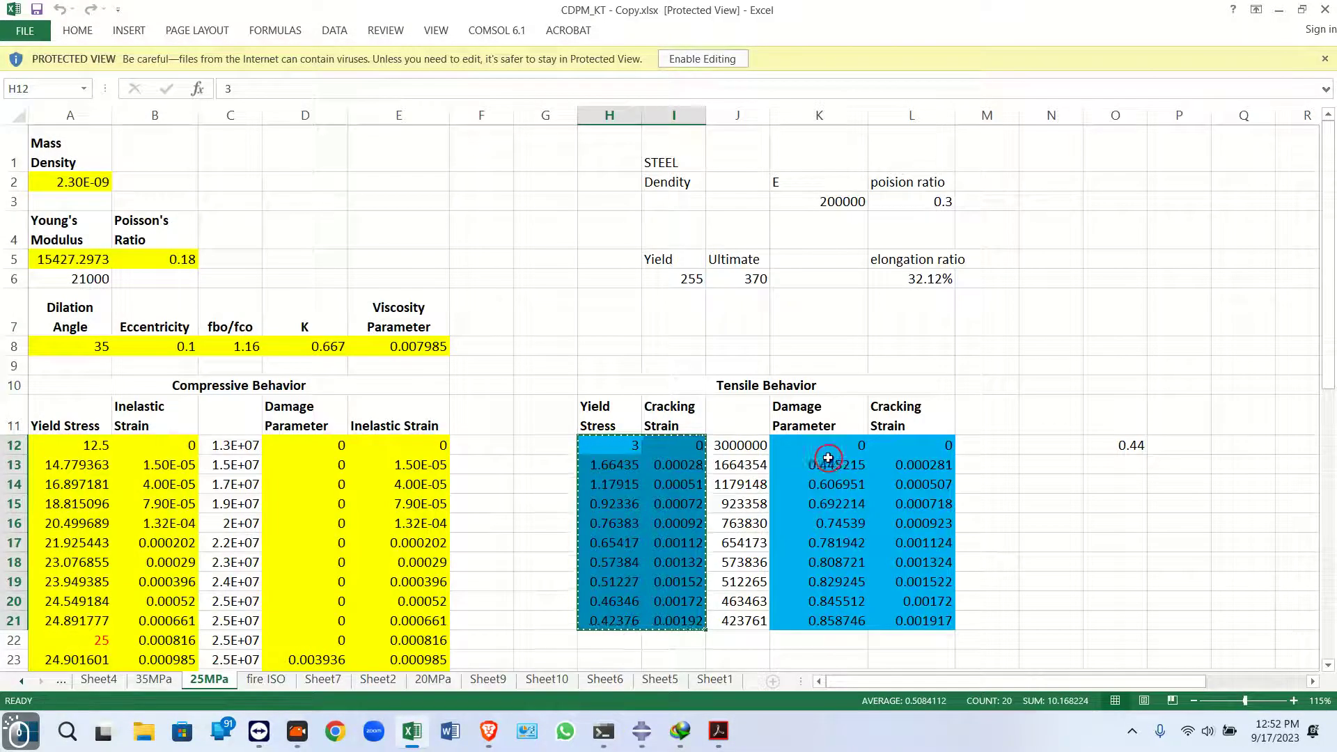
left_click(827, 450)
scroll(913, 504, "down", 2)
left_click(913, 458, "shift")
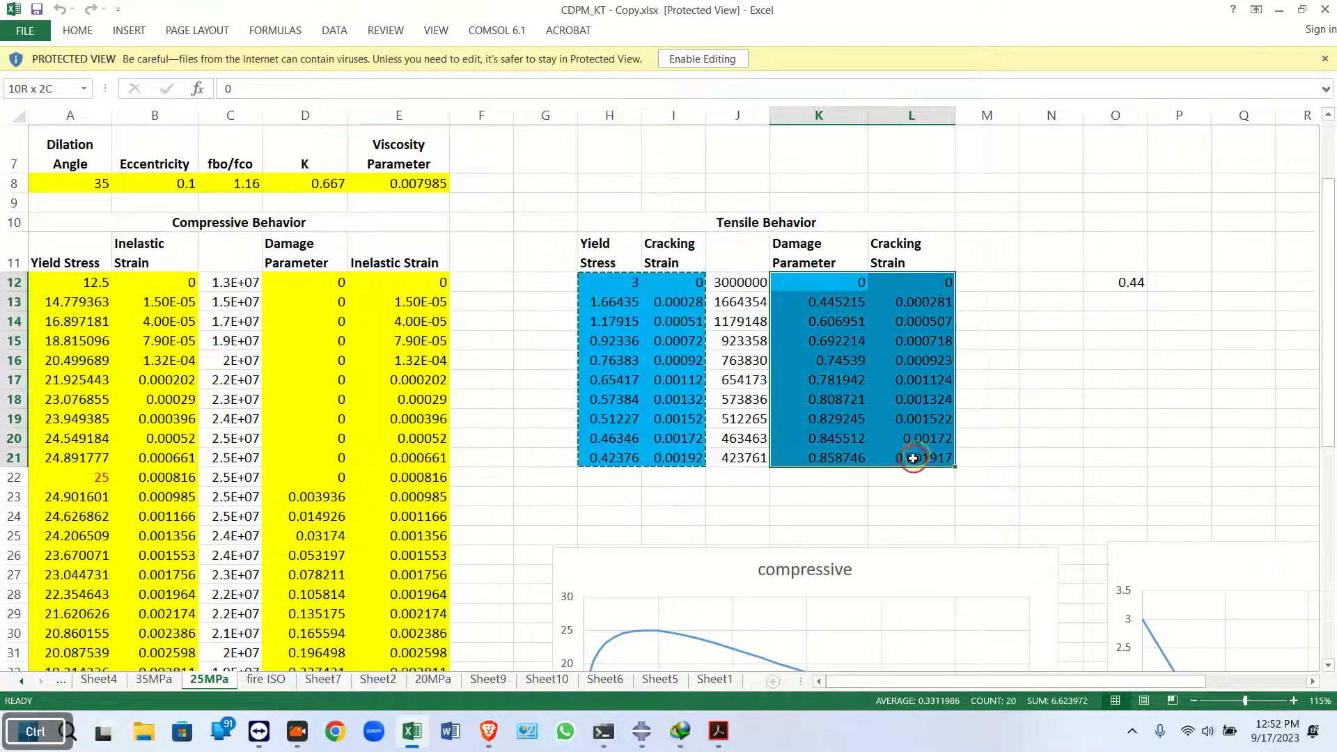
key("ctrl+c")
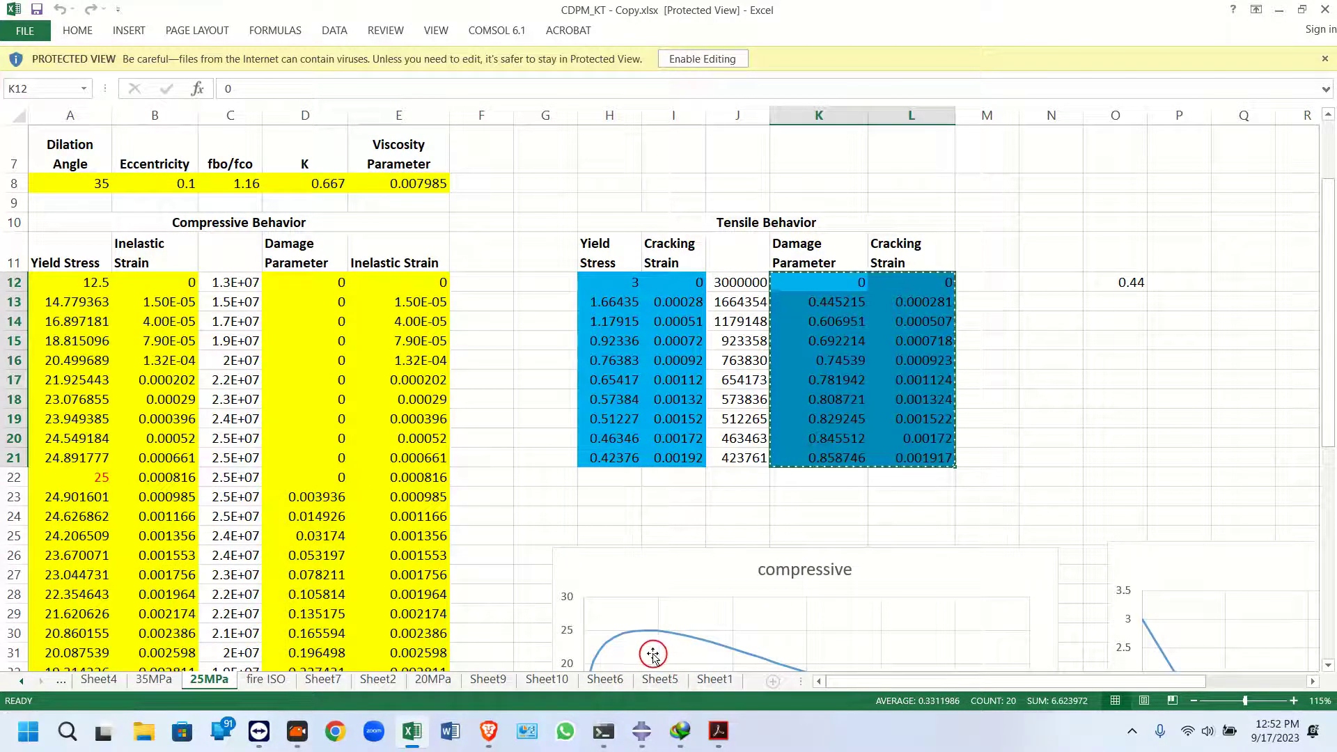
left_click(641, 731)
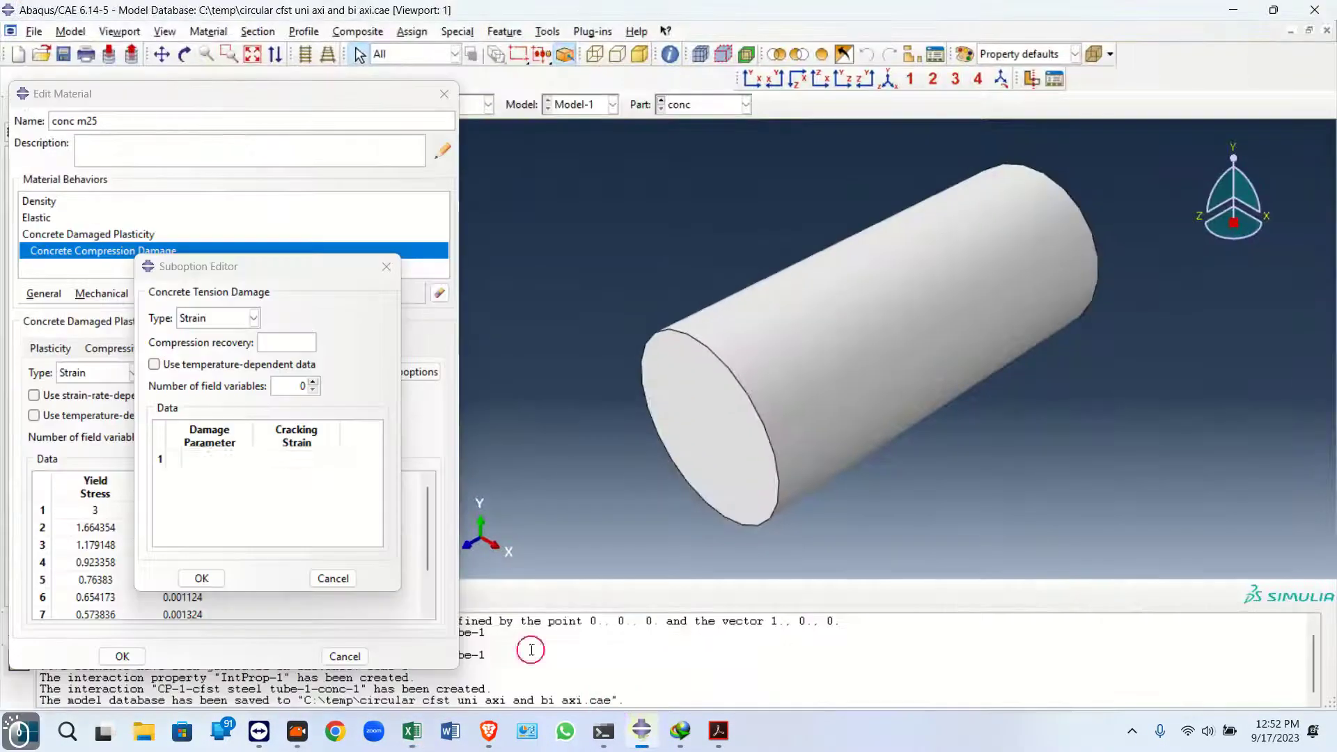
left_click(220, 457)
key("ctrl+v")
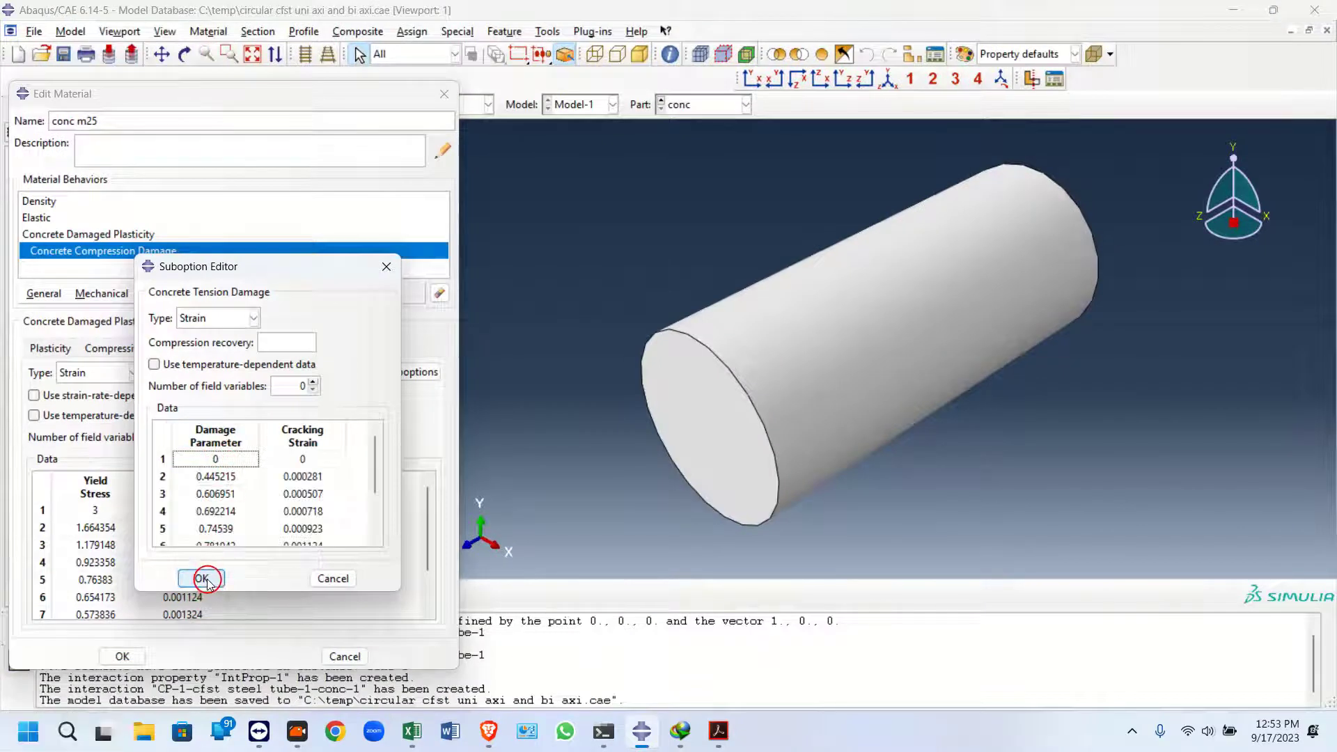
left_click(202, 579)
left_click(122, 656)
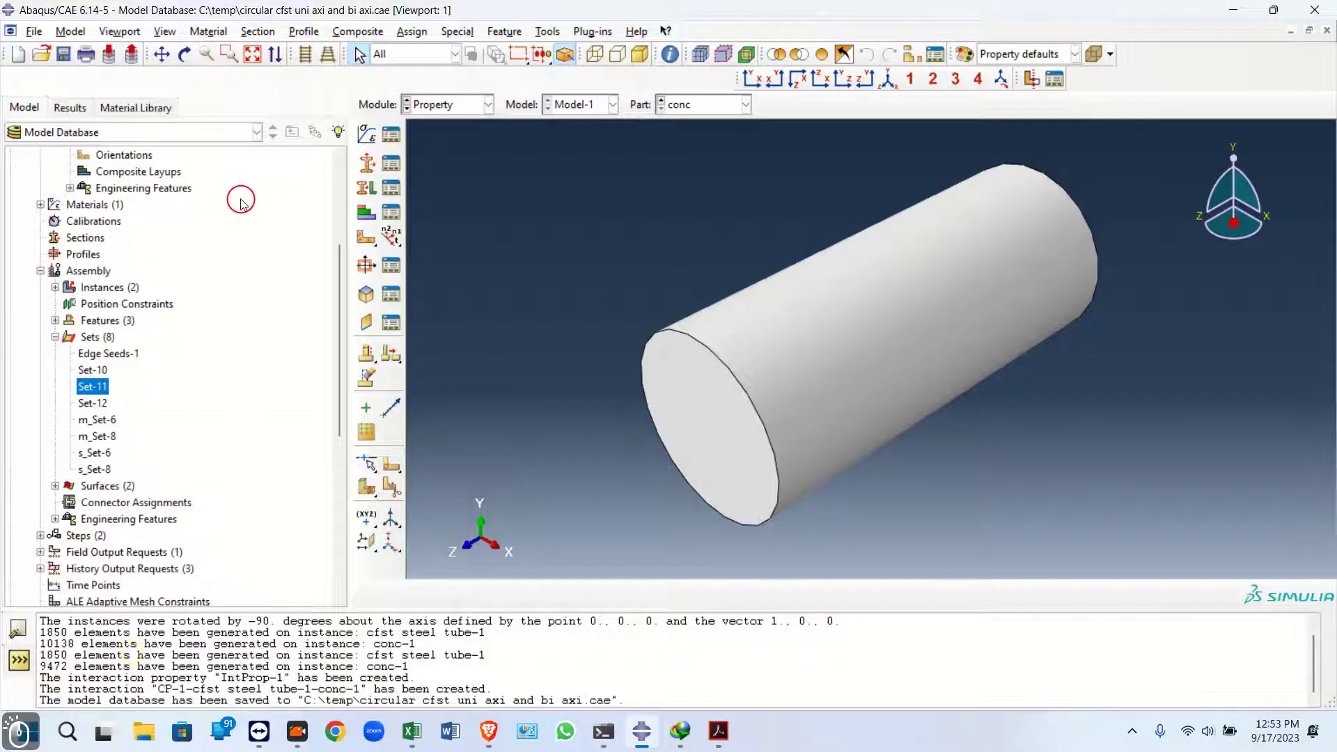
Create a new material named steel with a mass density of 7850e-12
left_click(366, 134)
type("s")
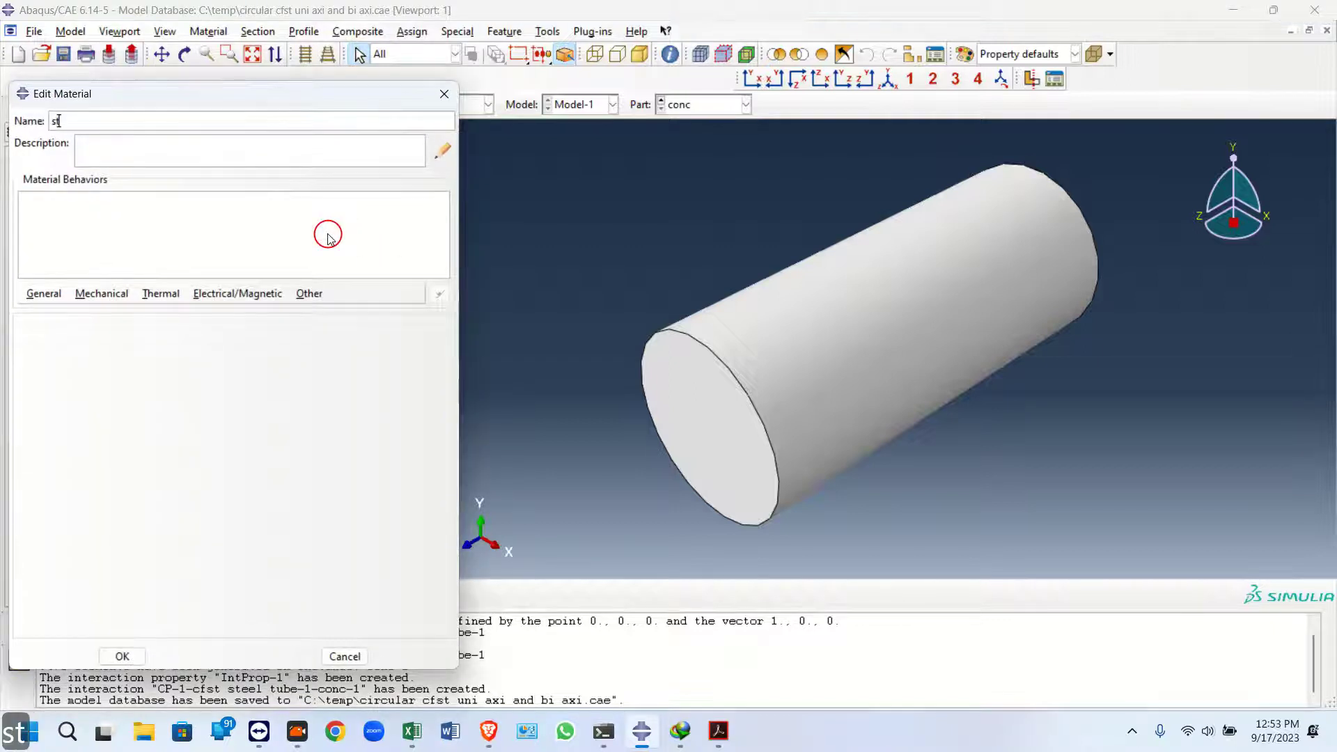
type("teel")
left_click(43, 294)
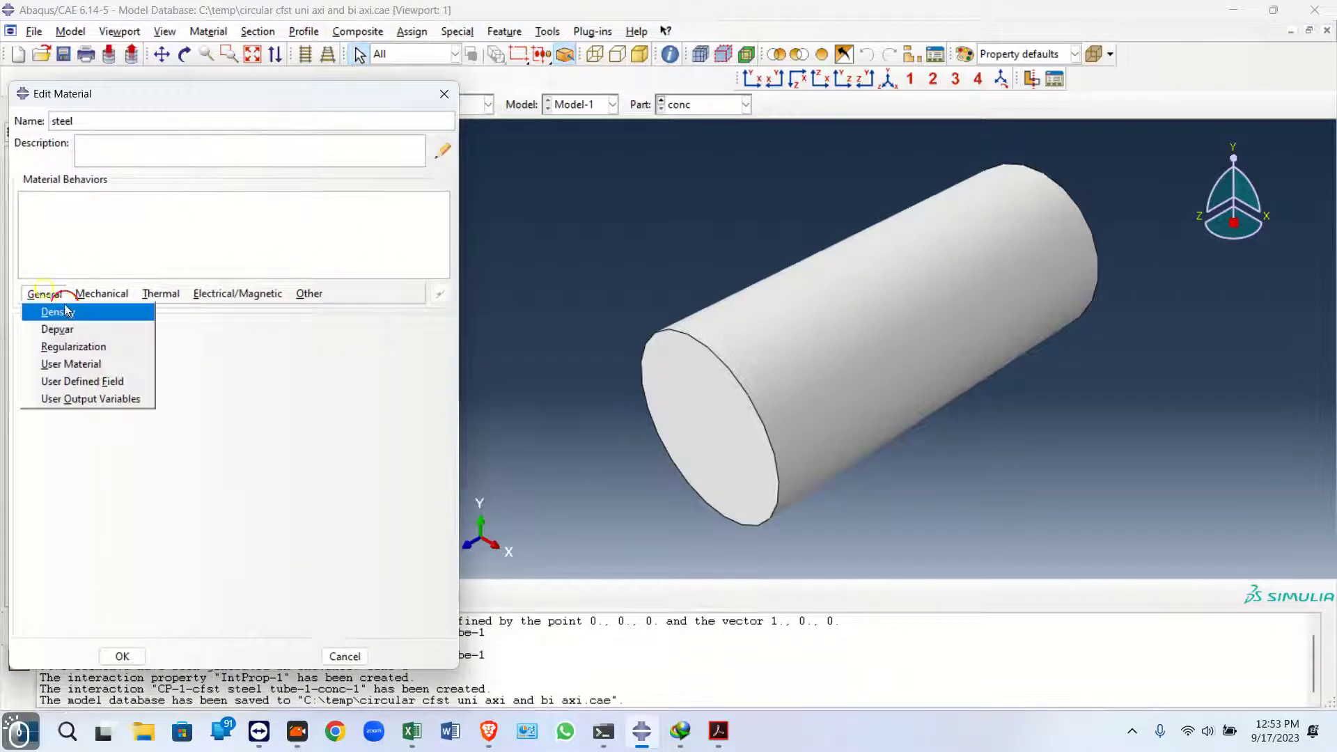
left_click(49, 307)
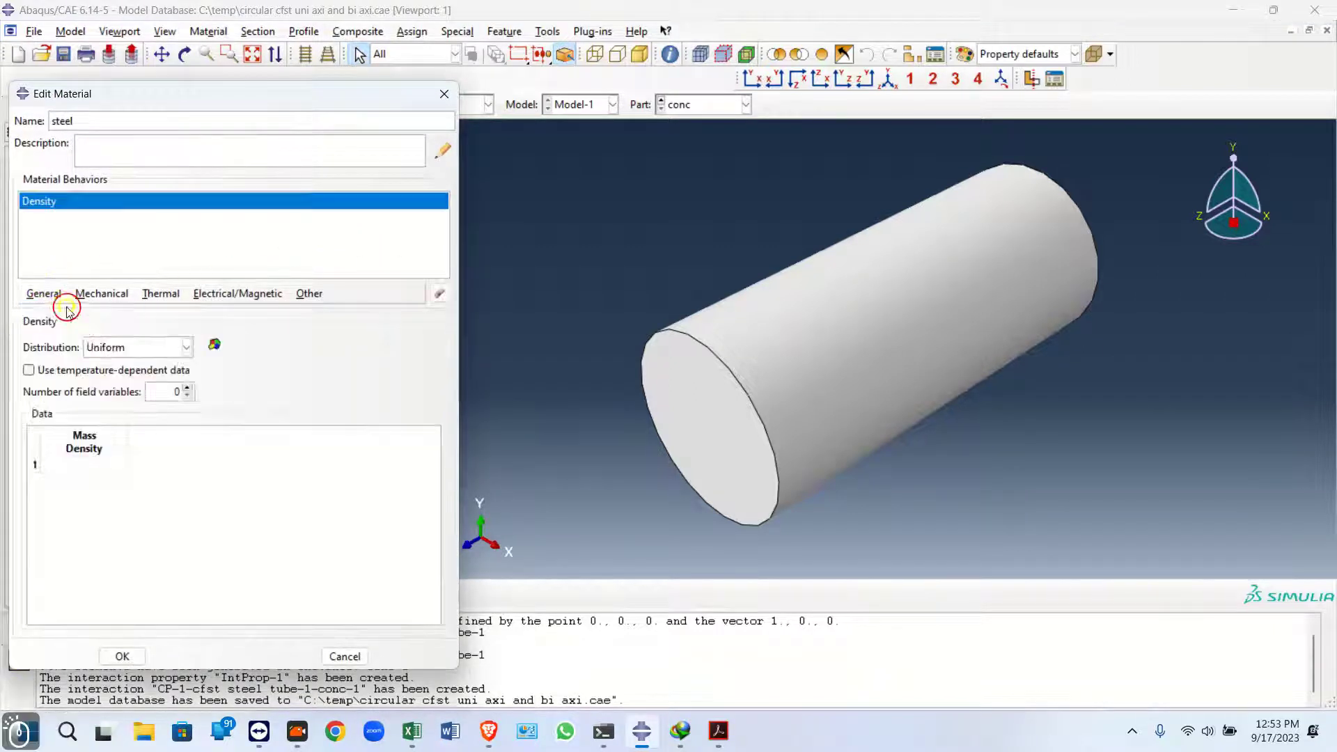
left_click(82, 462)
type("7850e-12")
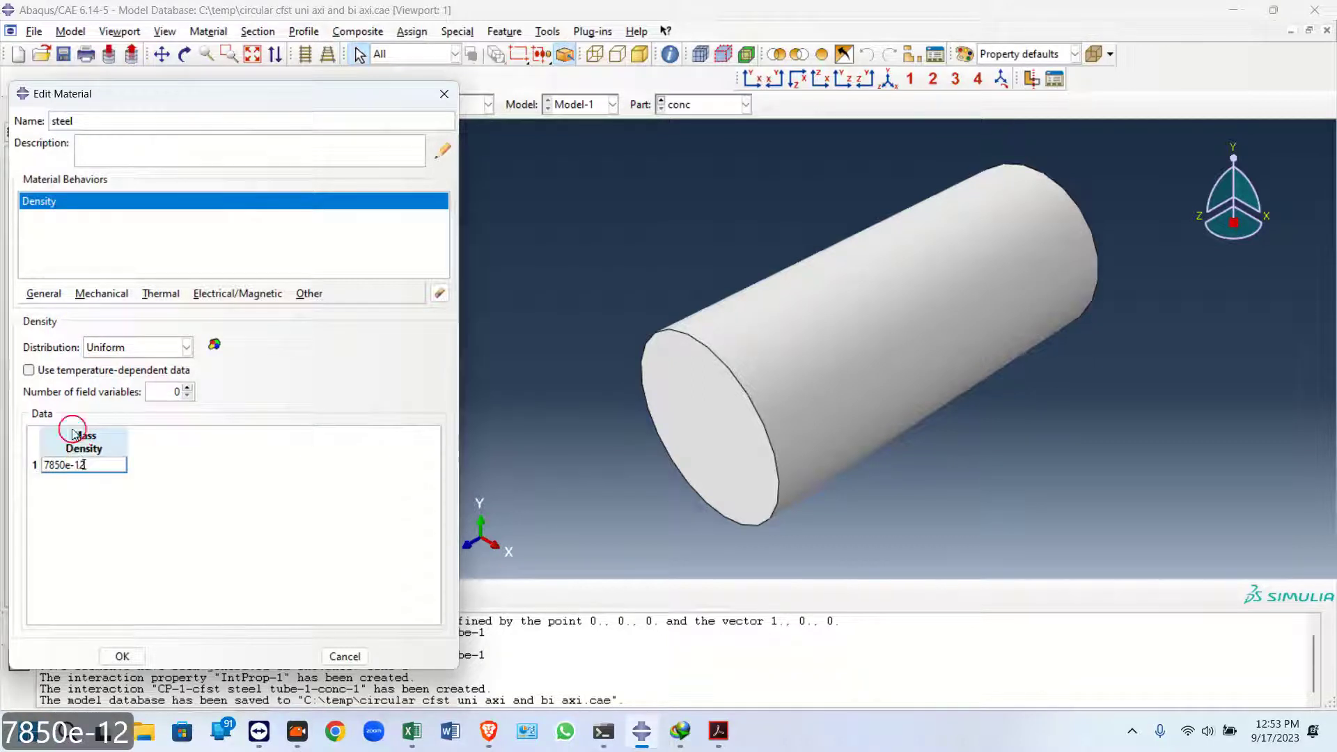
Give the steel an Elastic behavior with Young's modulus 2e5 and add a Plastic behavior
left_click(103, 294)
mouse_move(283, 315)
left_click(329, 313)
left_click(77, 530)
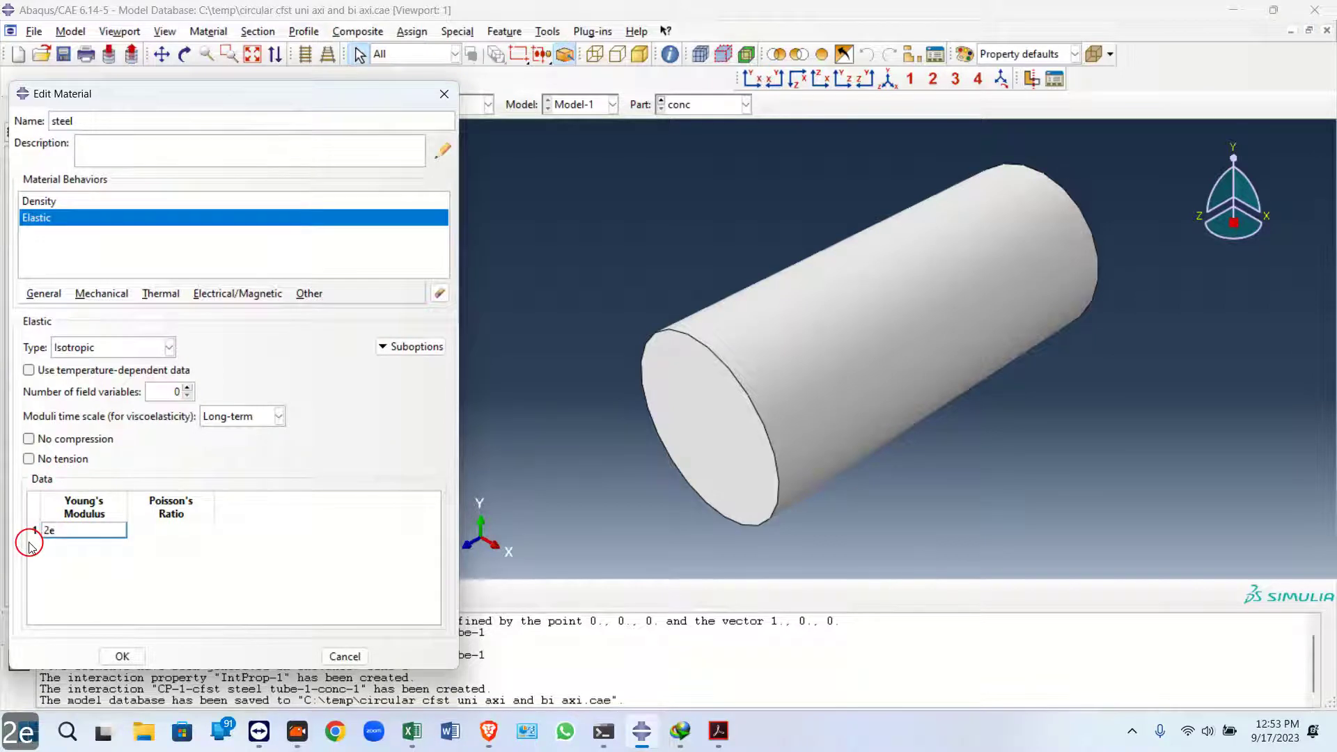
type("2e5")
left_click(170, 529)
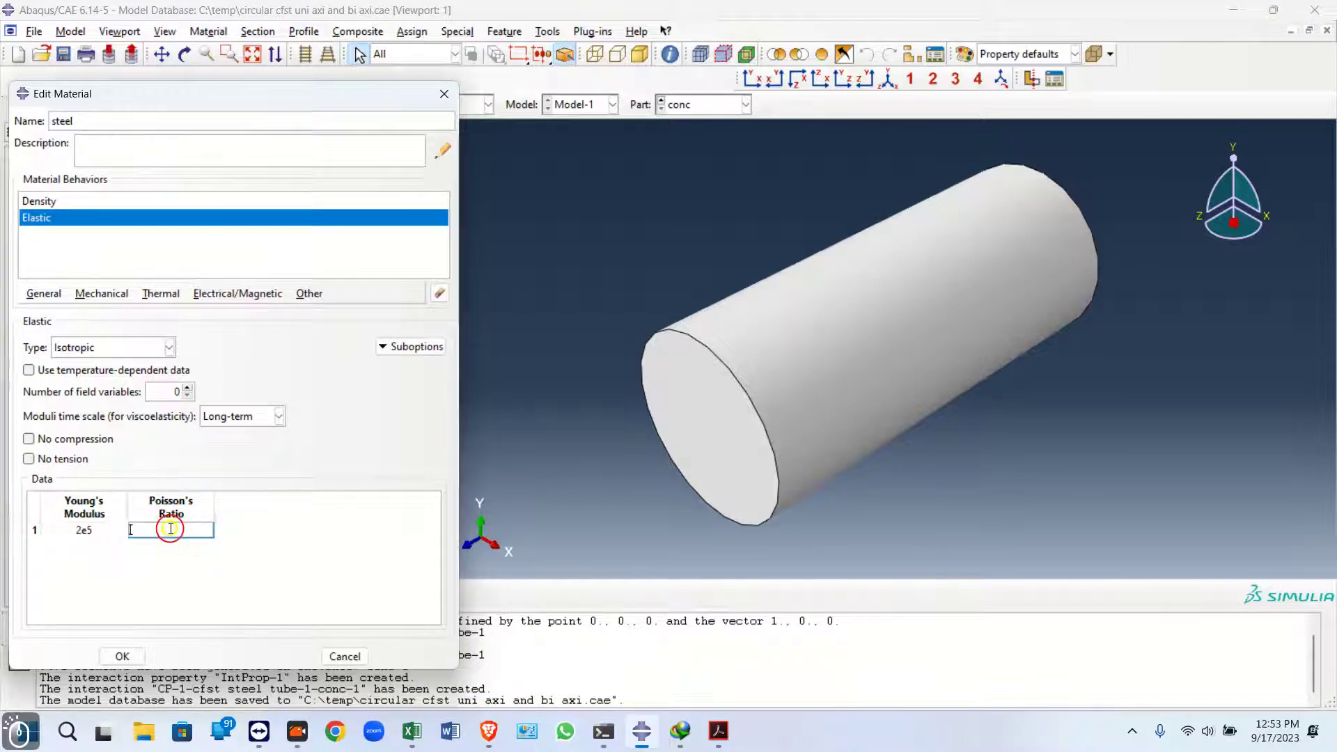
left_click(122, 309)
mouse_move(179, 325)
left_click(320, 326)
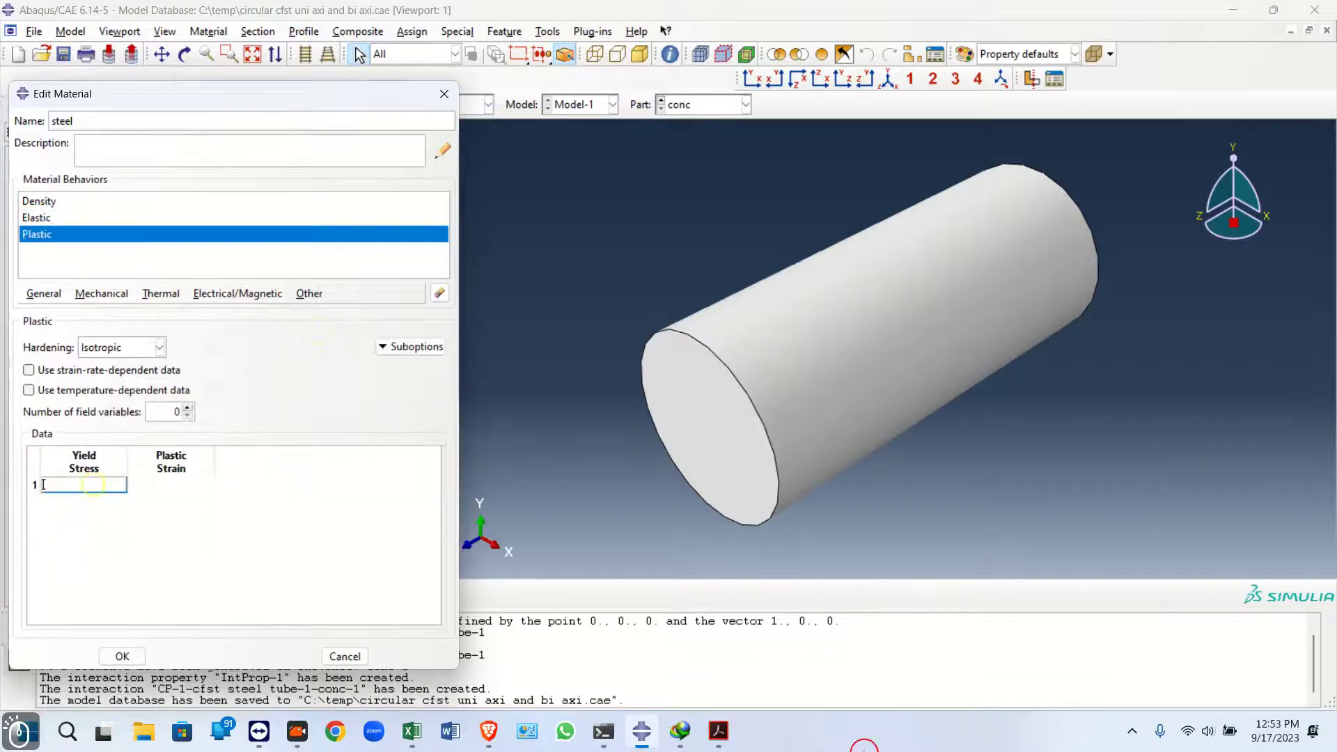
Look up the tube yield strength in the paper's PDF
left_click(718, 730)
scroll(708, 367, "up", 5)
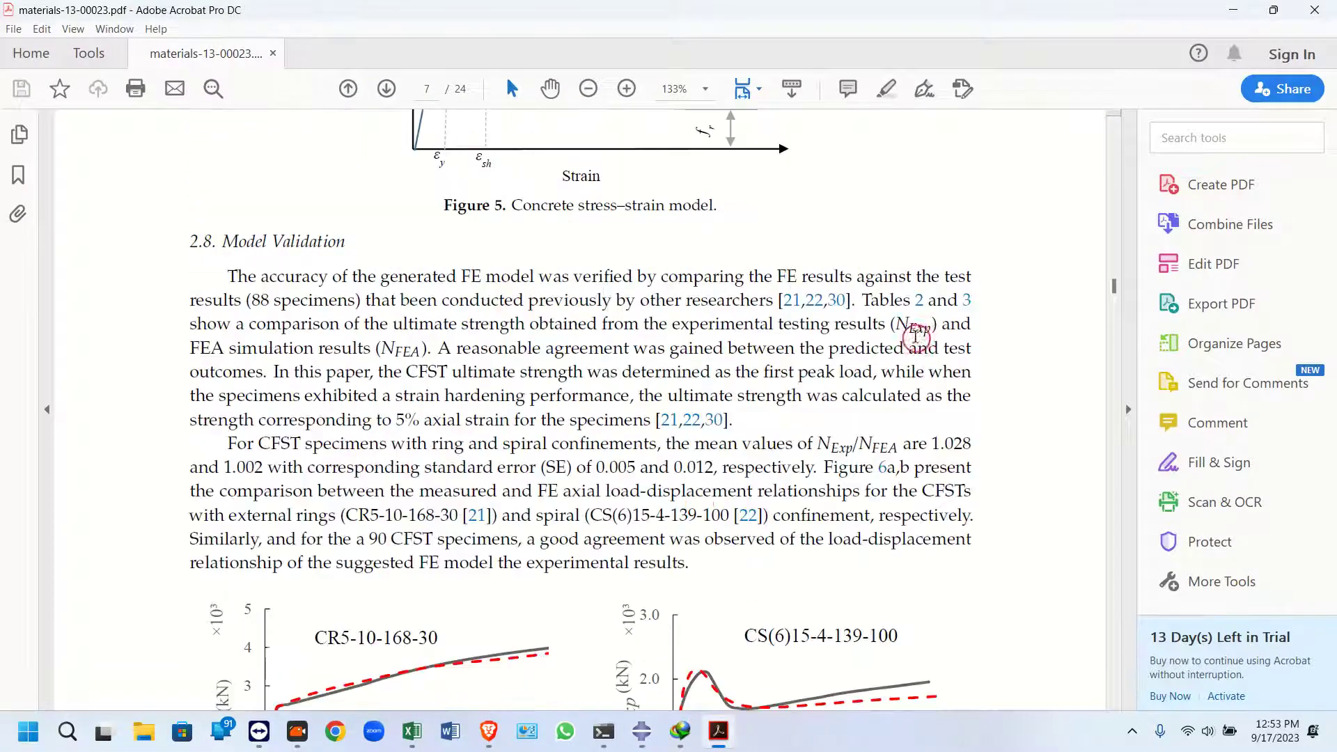
left_click_drag(1121, 287, 1107, 357)
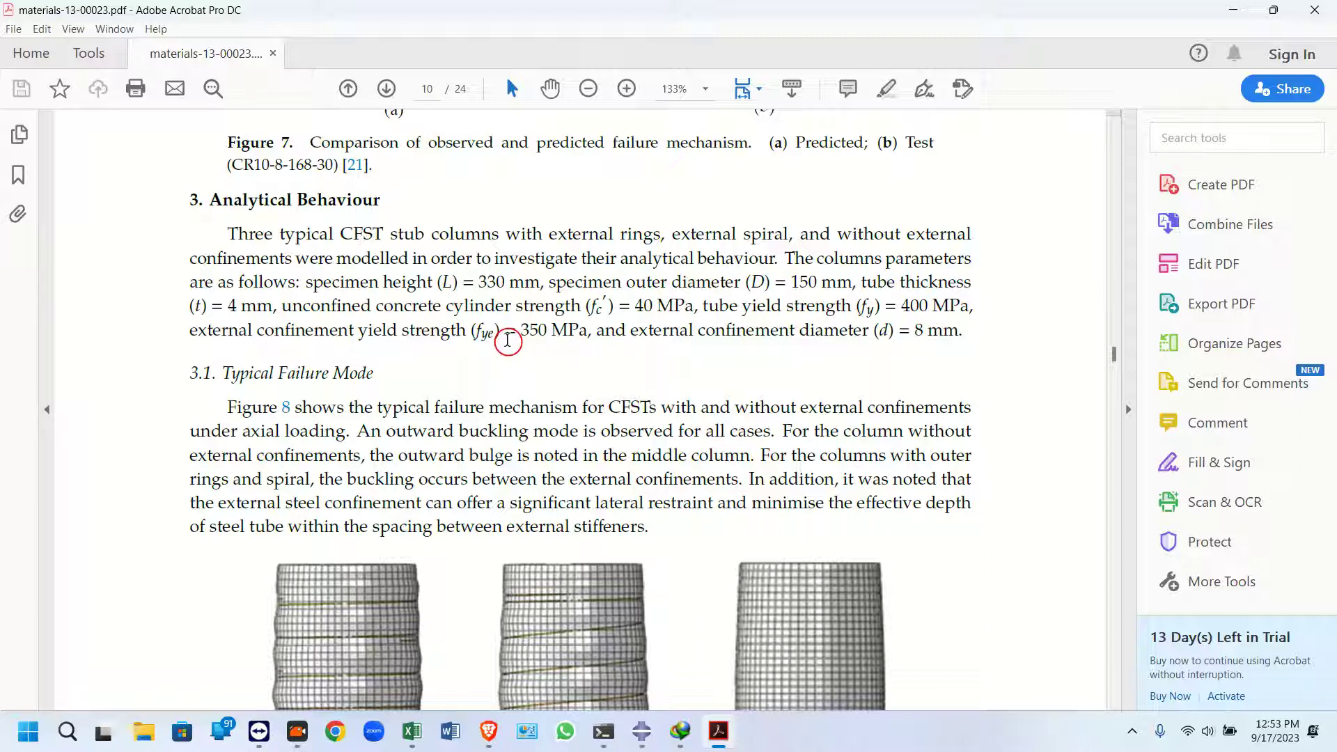
left_click_drag(872, 307, 951, 307)
left_click(923, 310)
left_click(1236, 9)
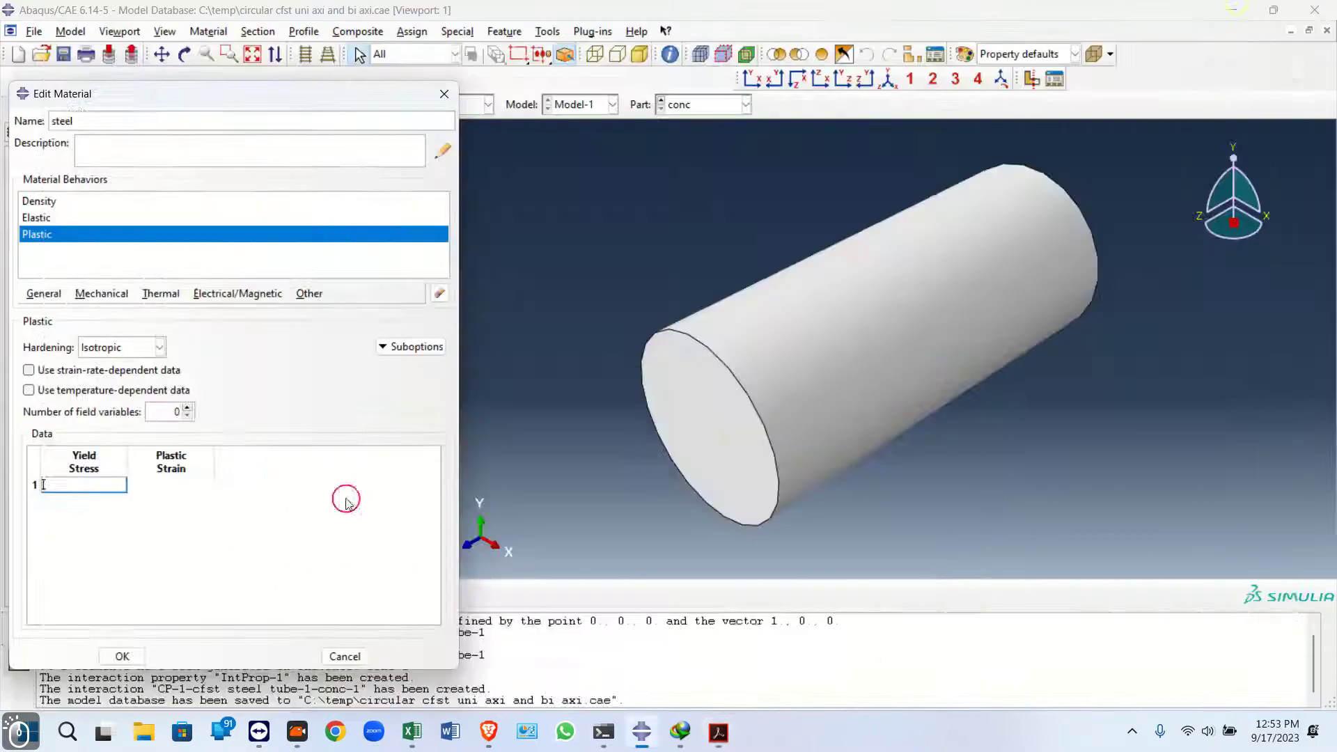
Enter the steel's plastic data as yield stress 400 at strain 0 and 650 at 0.18, then save the material
type("400")
key("Tab")
type("0")
key("Return")
type("65")
key("Tab")
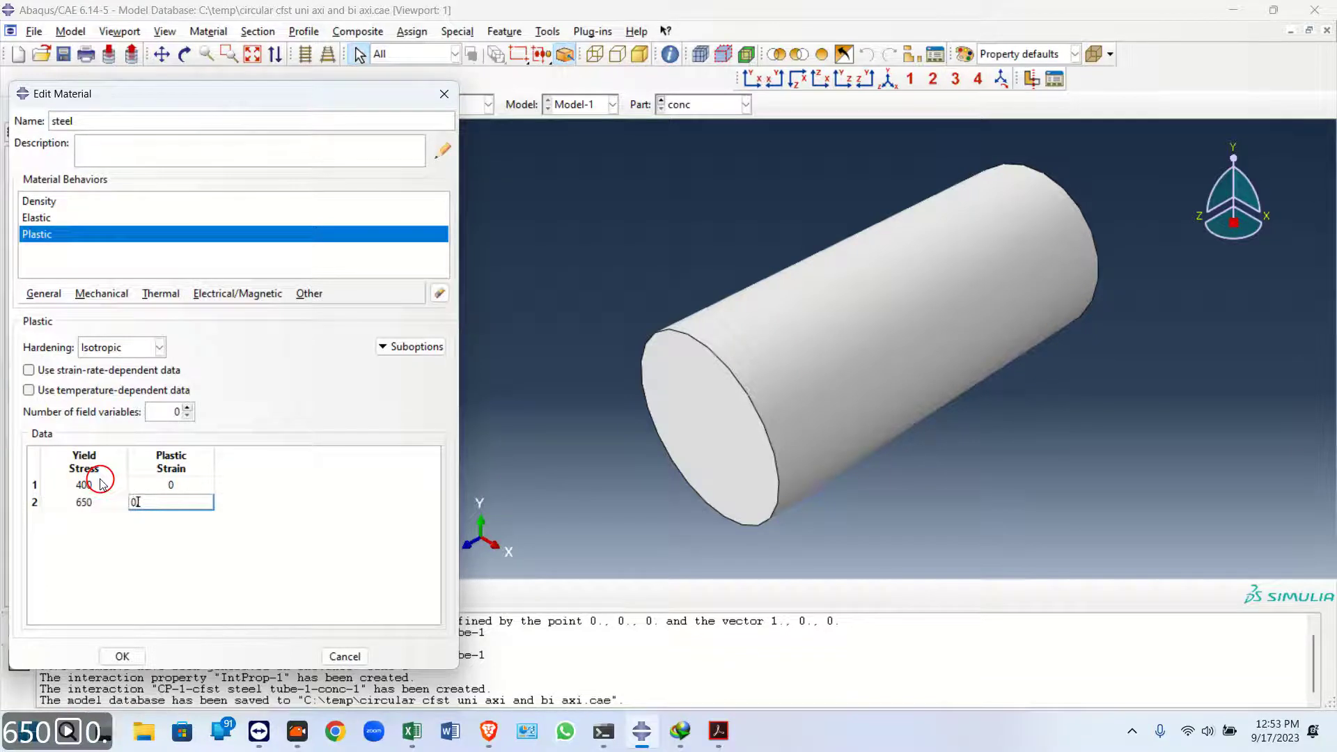
type("0.")
key("BackSpace")
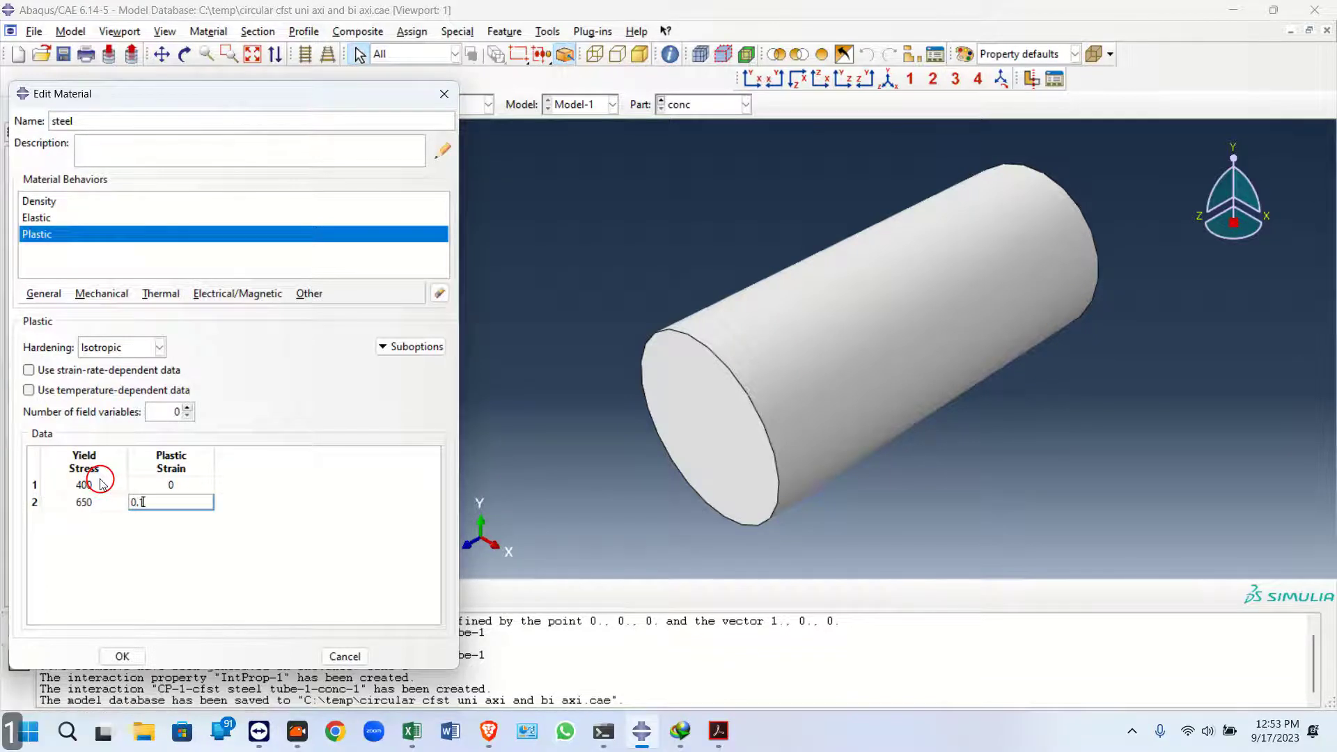
type(".18")
key("Return")
left_click(123, 655)
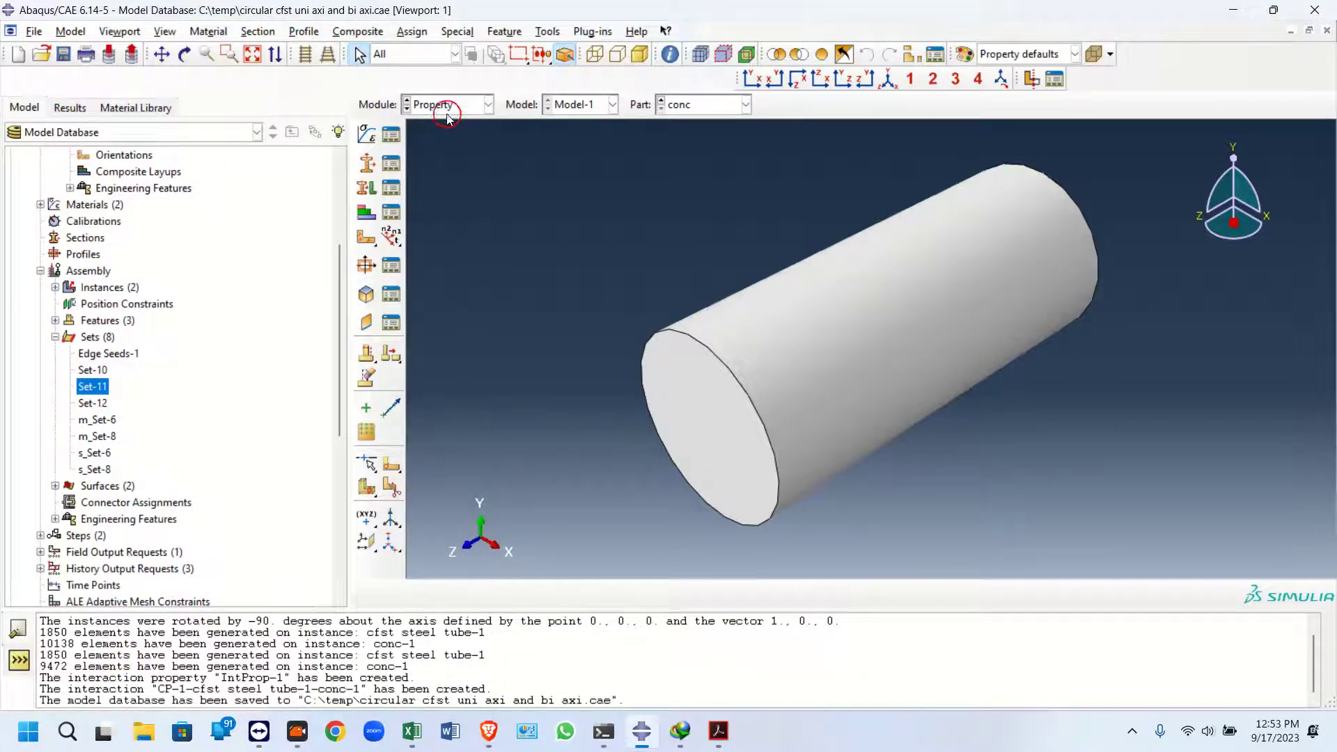
Create a solid homogeneous section named c with the material conc m25 for the whole concrete part
left_click(367, 187)
scroll(507, 249, "up", 2)
left_click_drag(563, 180, 1030, 505)
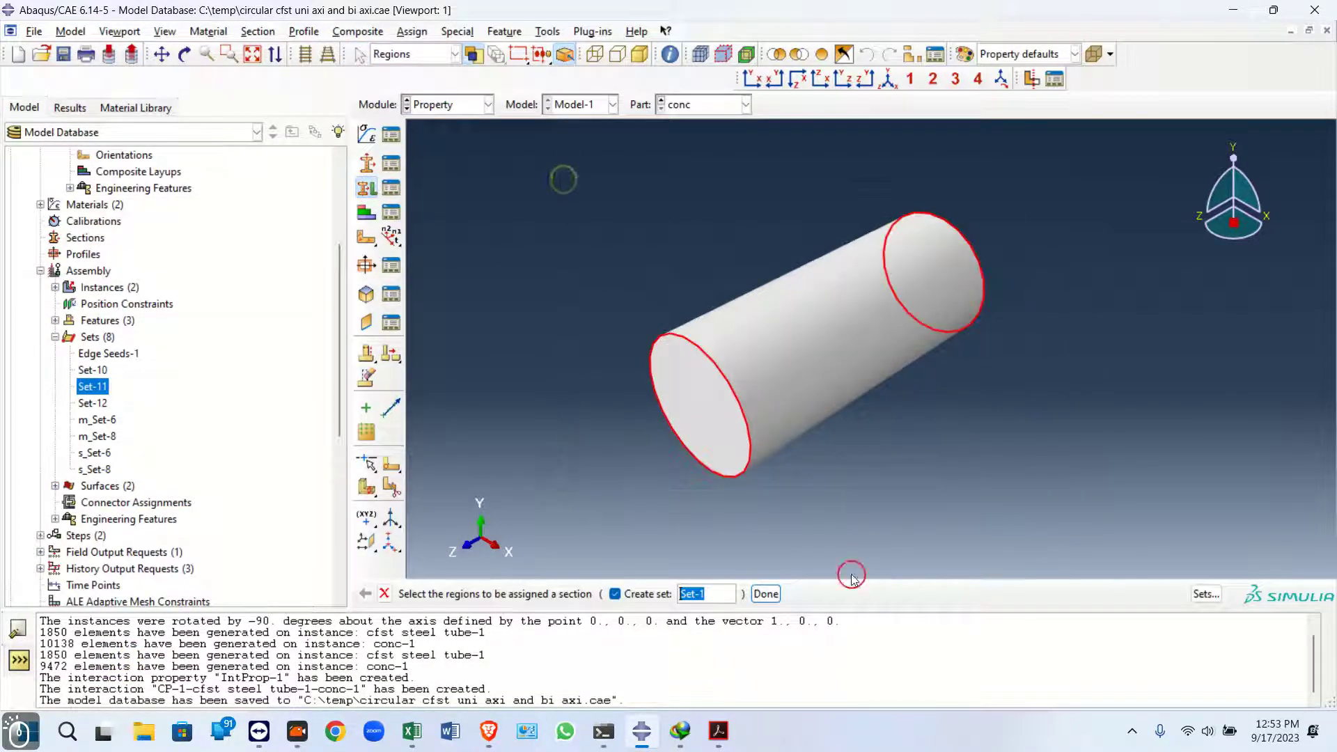
left_click(766, 594)
left_click(200, 320)
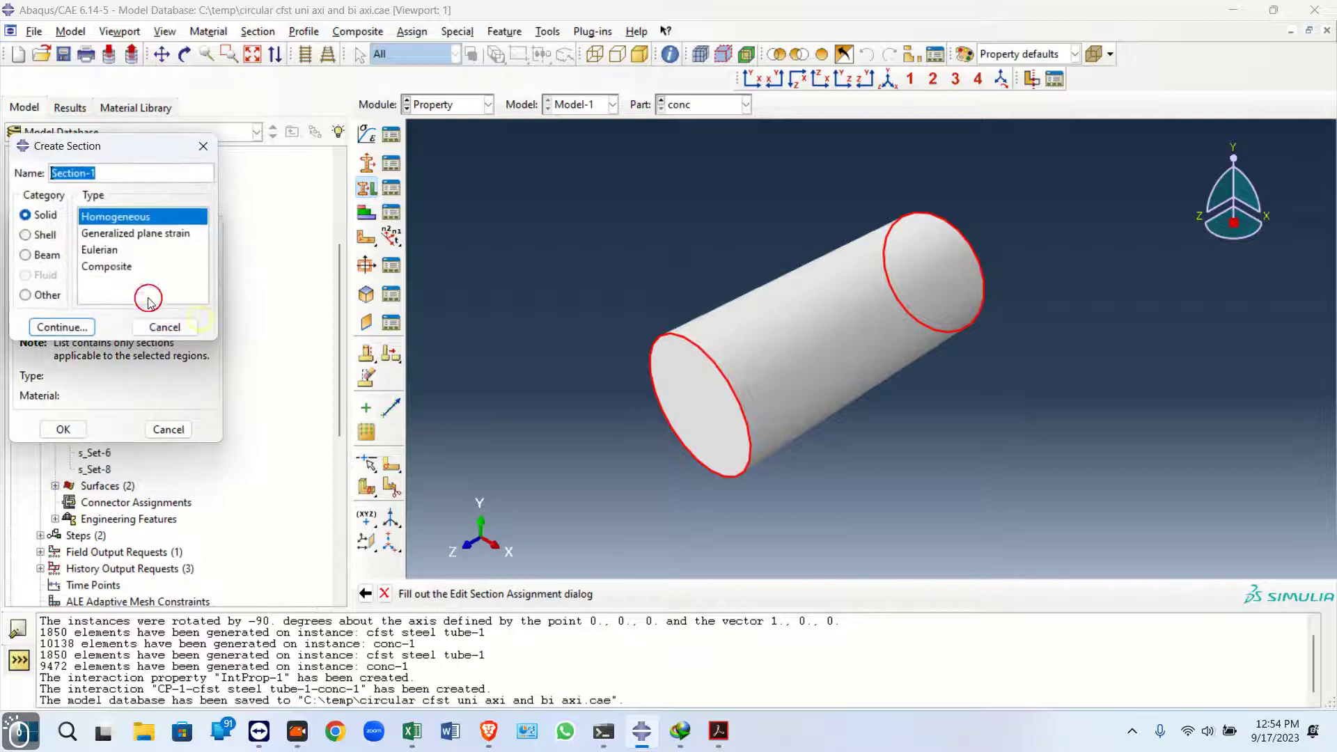
type("c")
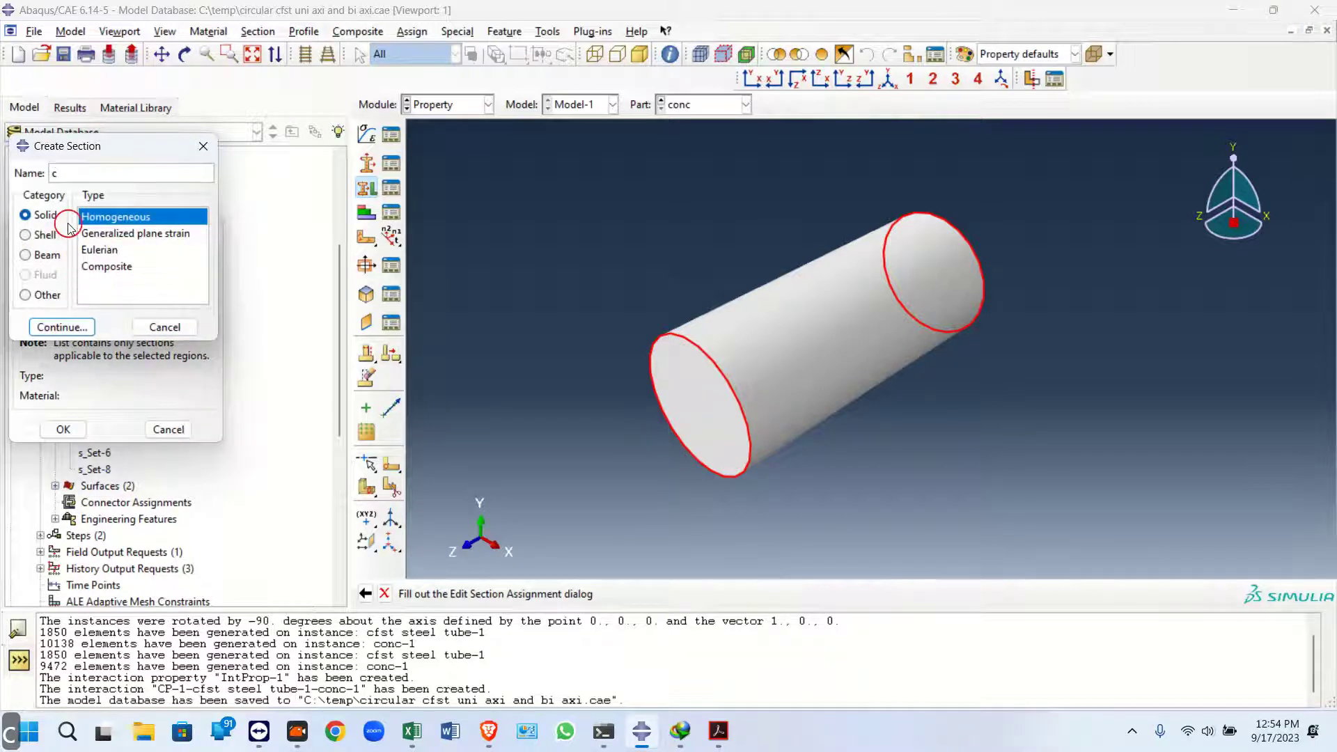
left_click(62, 326)
left_click(114, 245)
left_click(93, 285)
left_click(98, 262)
left_click(97, 262)
left_click(98, 252)
left_click(99, 263)
left_click(63, 298)
Assign section c to the whole concrete part
left_click(100, 321)
left_click(98, 340)
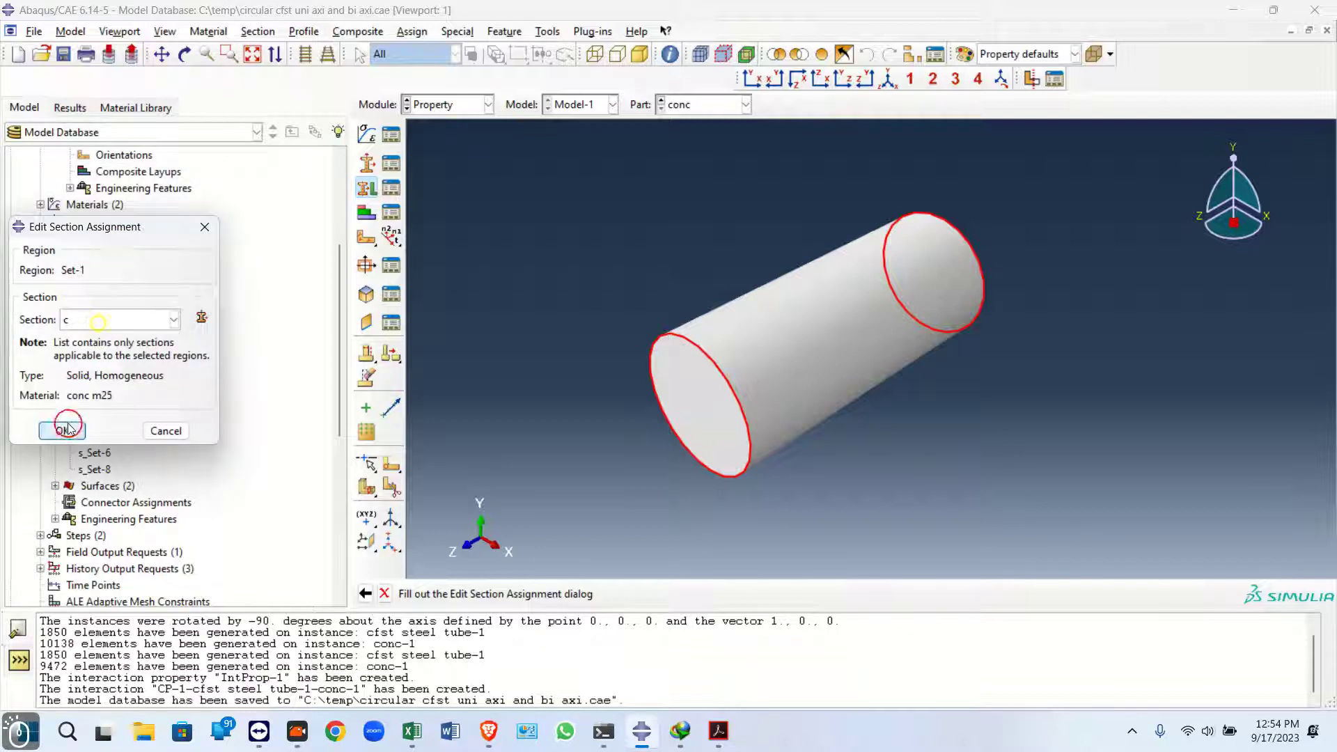
left_click(62, 430)
Switch to the cfst steel tube part and create a solid homogeneous section named s with the material steel
left_click(682, 105)
left_click(701, 123)
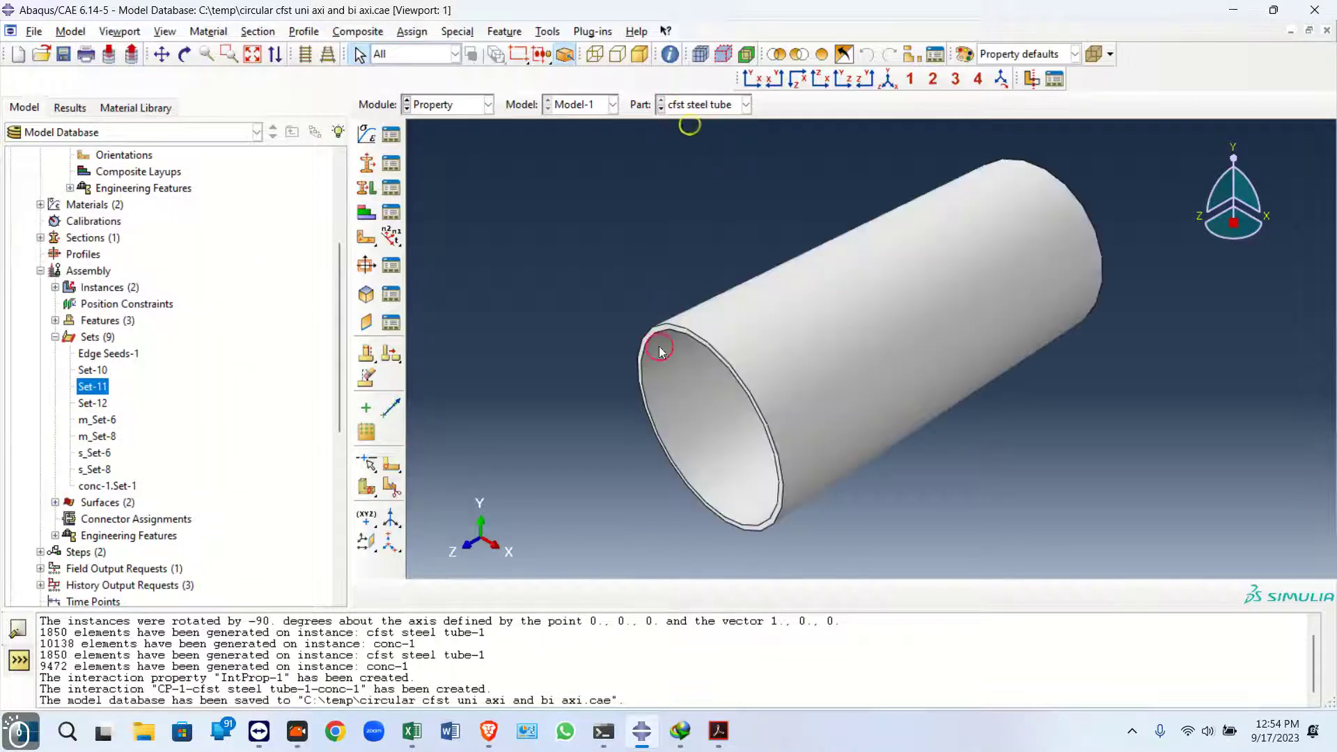
left_click(366, 187)
left_click_drag(522, 173, 852, 567)
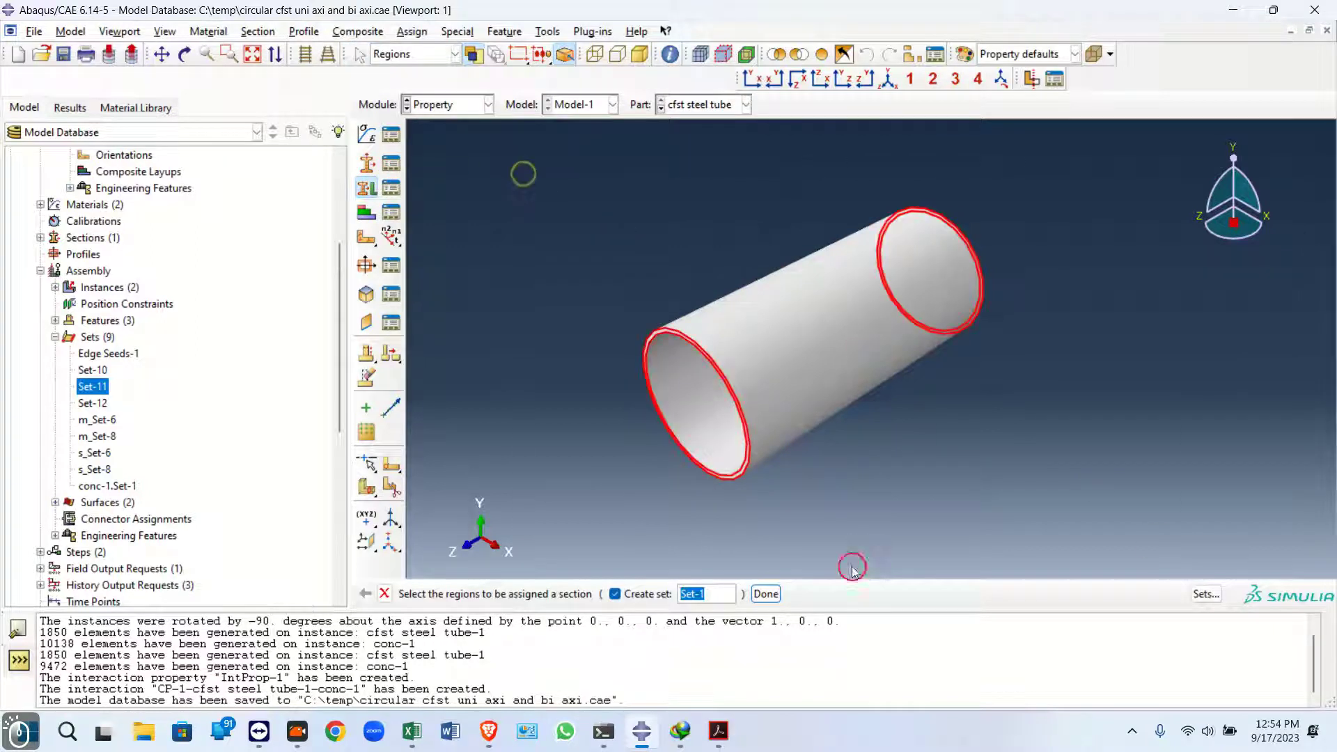
left_click(775, 596)
left_click(200, 319)
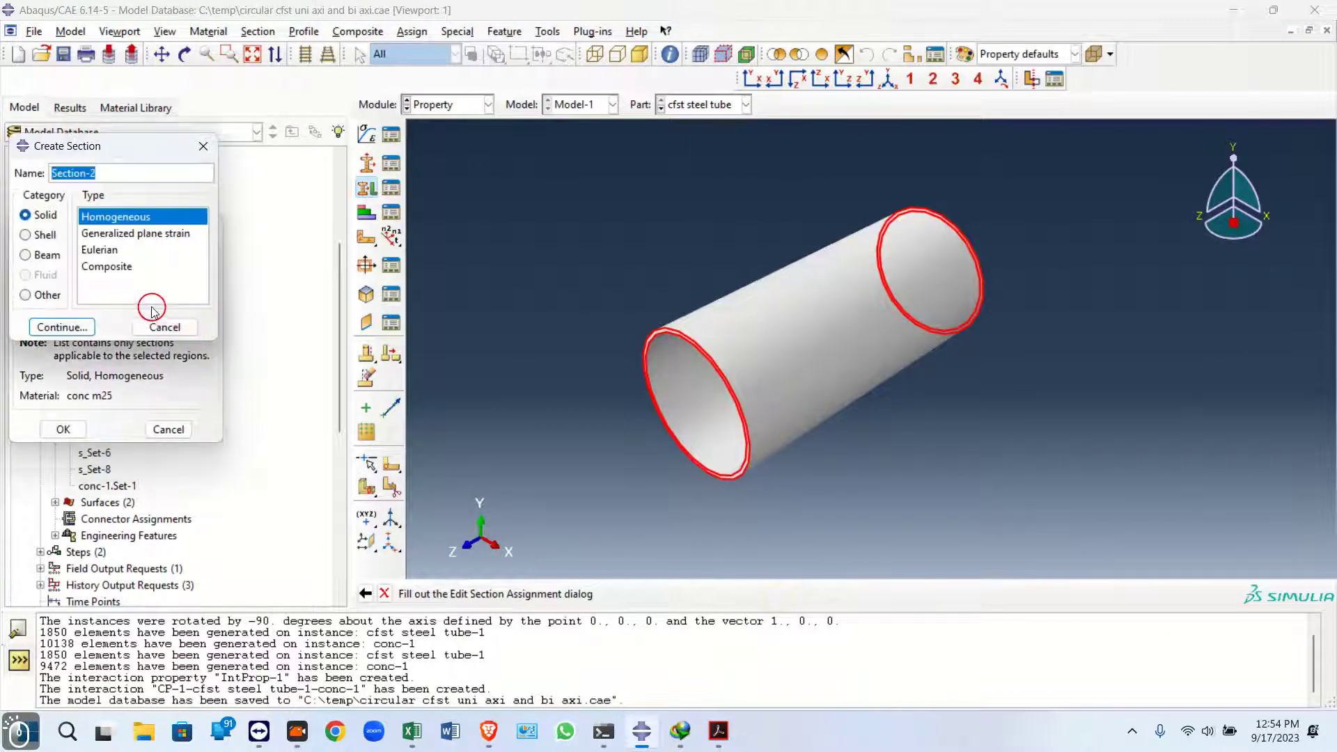
type("s")
left_click(61, 327)
left_click(111, 245)
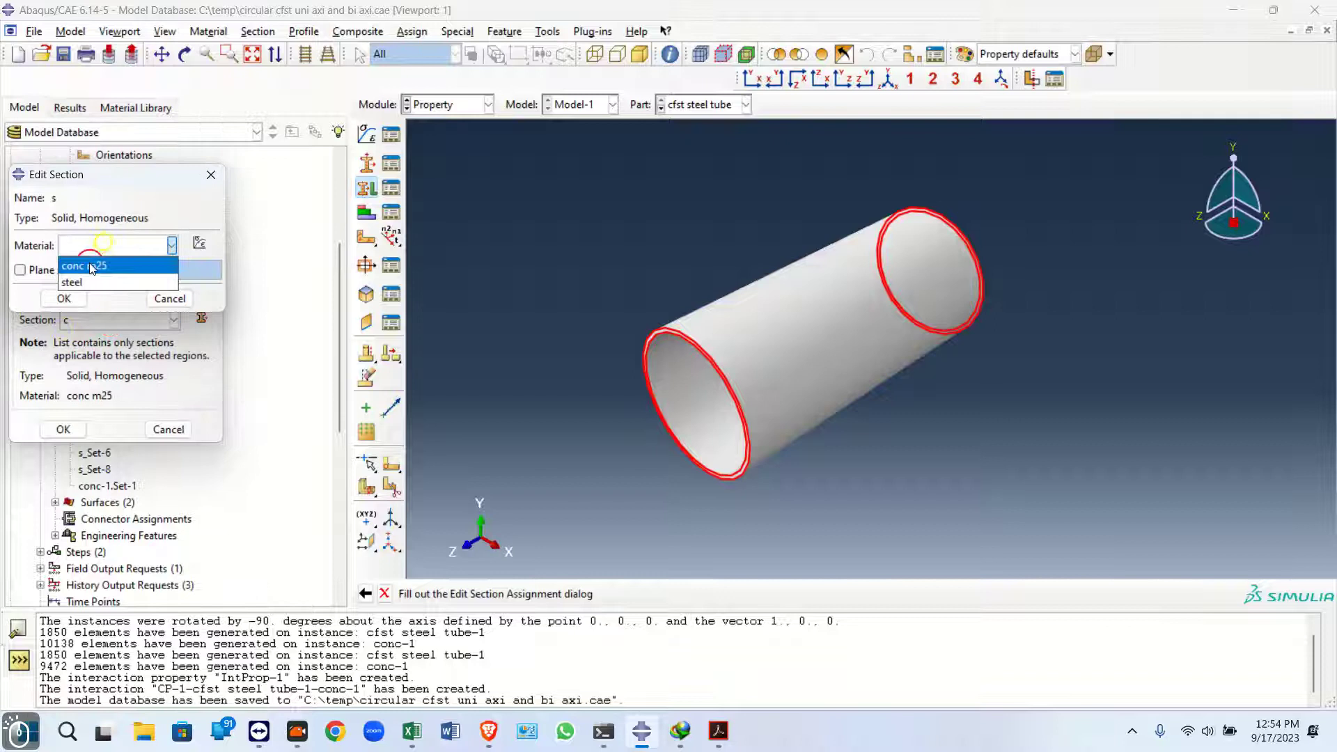
left_click(77, 279)
left_click(55, 304)
Assign section s to the whole steel tube
left_click(98, 320)
left_click(87, 348)
left_click(62, 430)
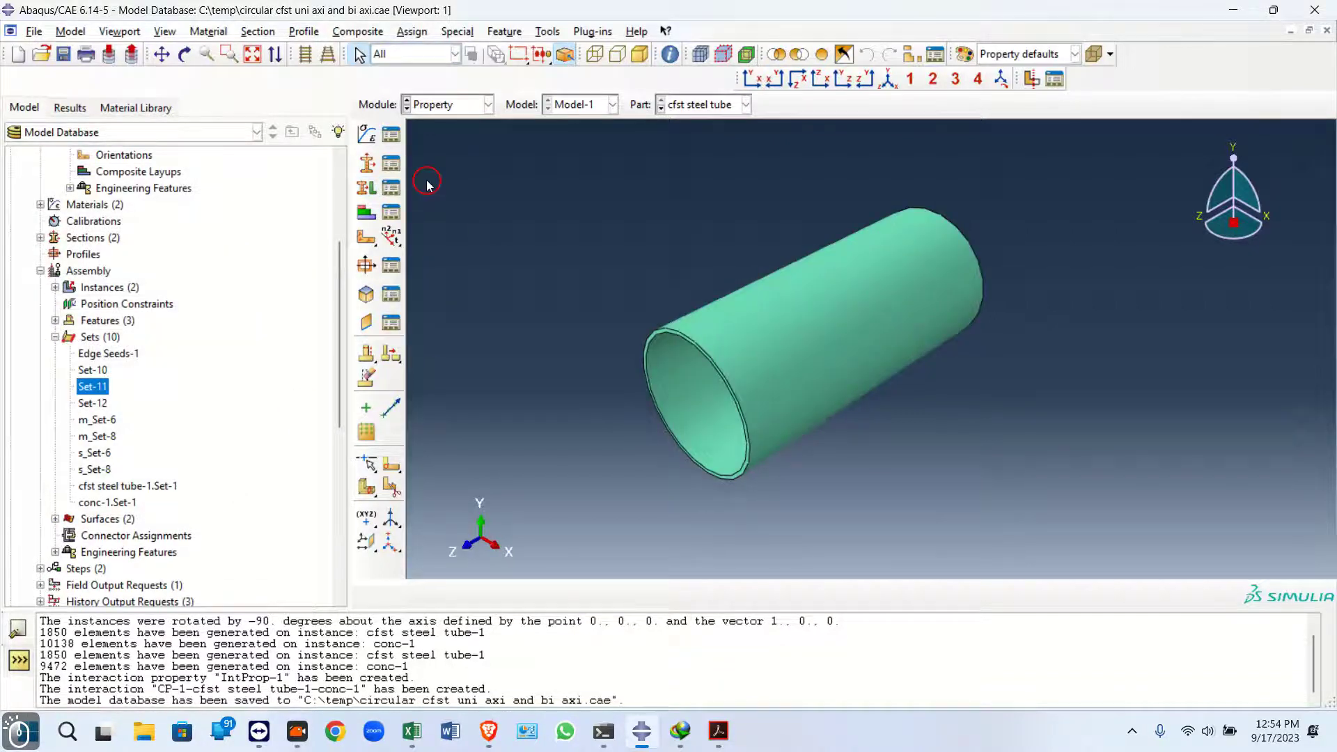
Switch to the Job module, create a job named axial for Model-1 and open its parallelization settings
left_click(446, 105)
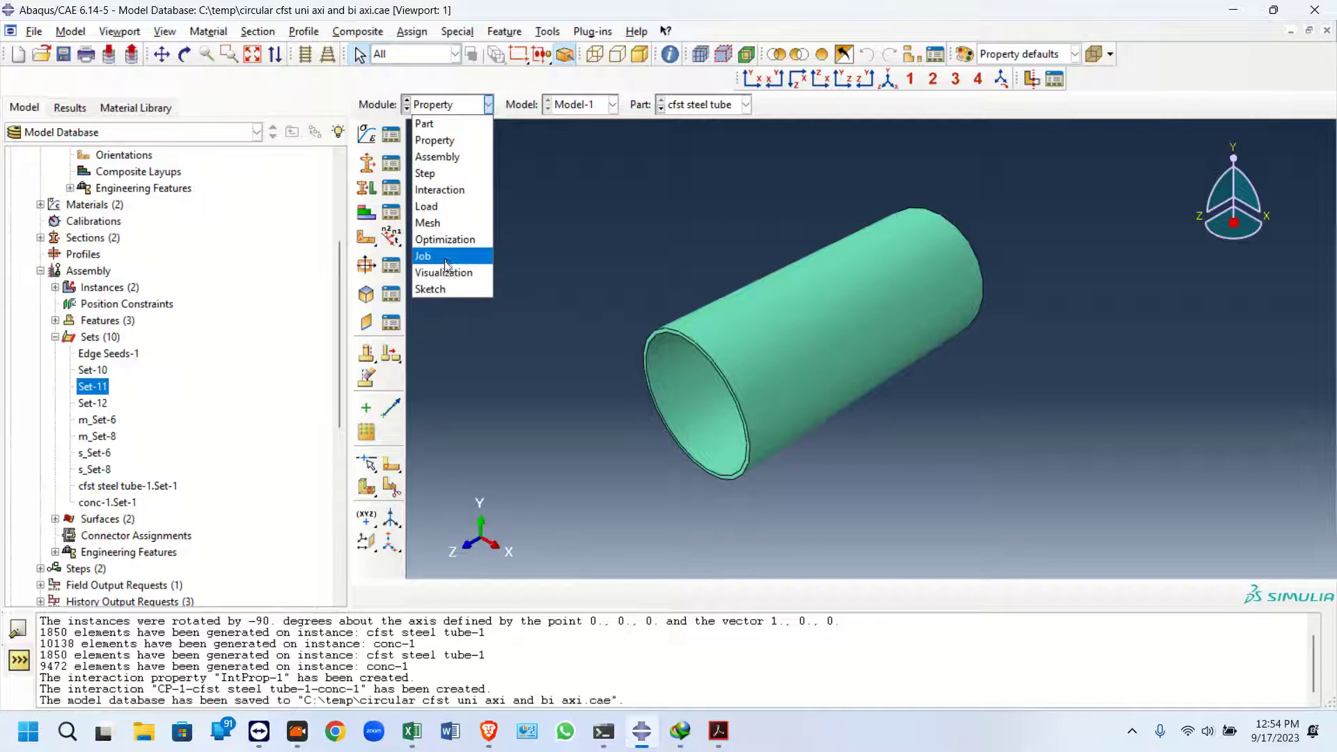
left_click(423, 255)
left_click(366, 135)
type("axial")
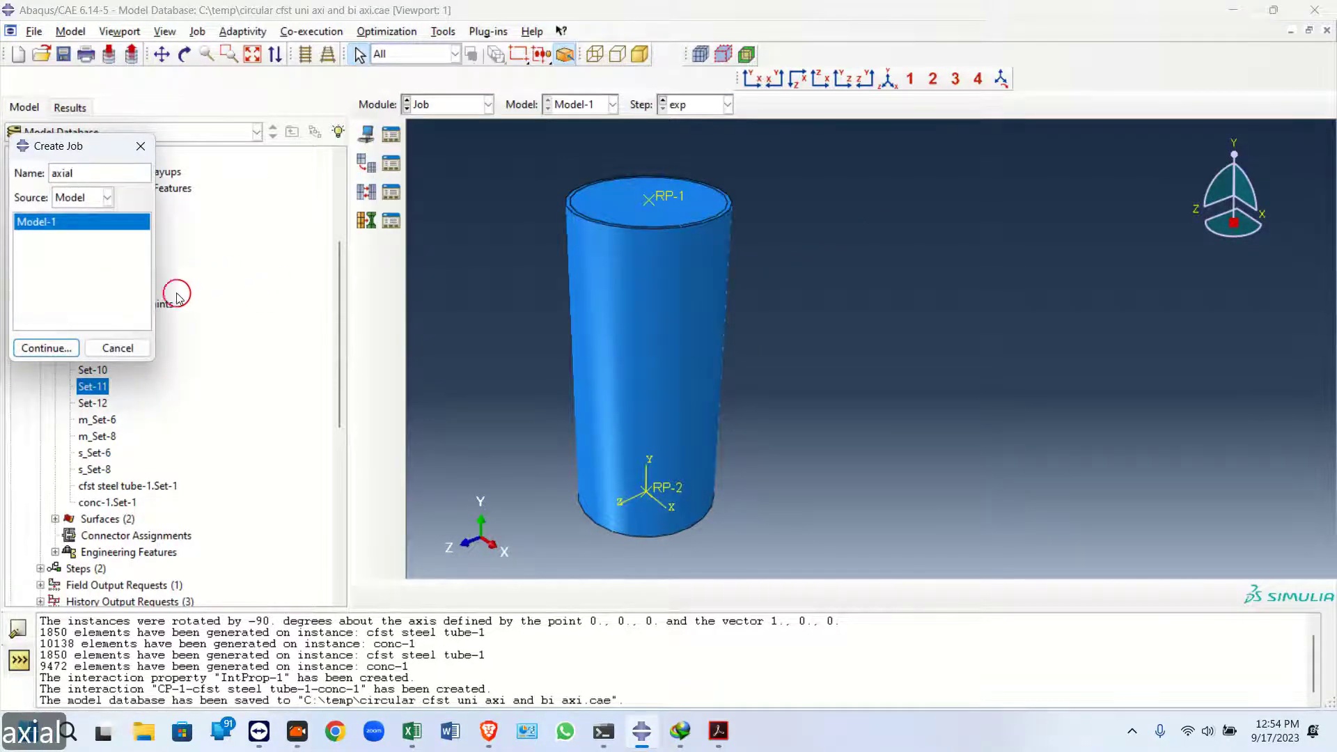
left_click(46, 348)
left_click(239, 295)
left_click(121, 319)
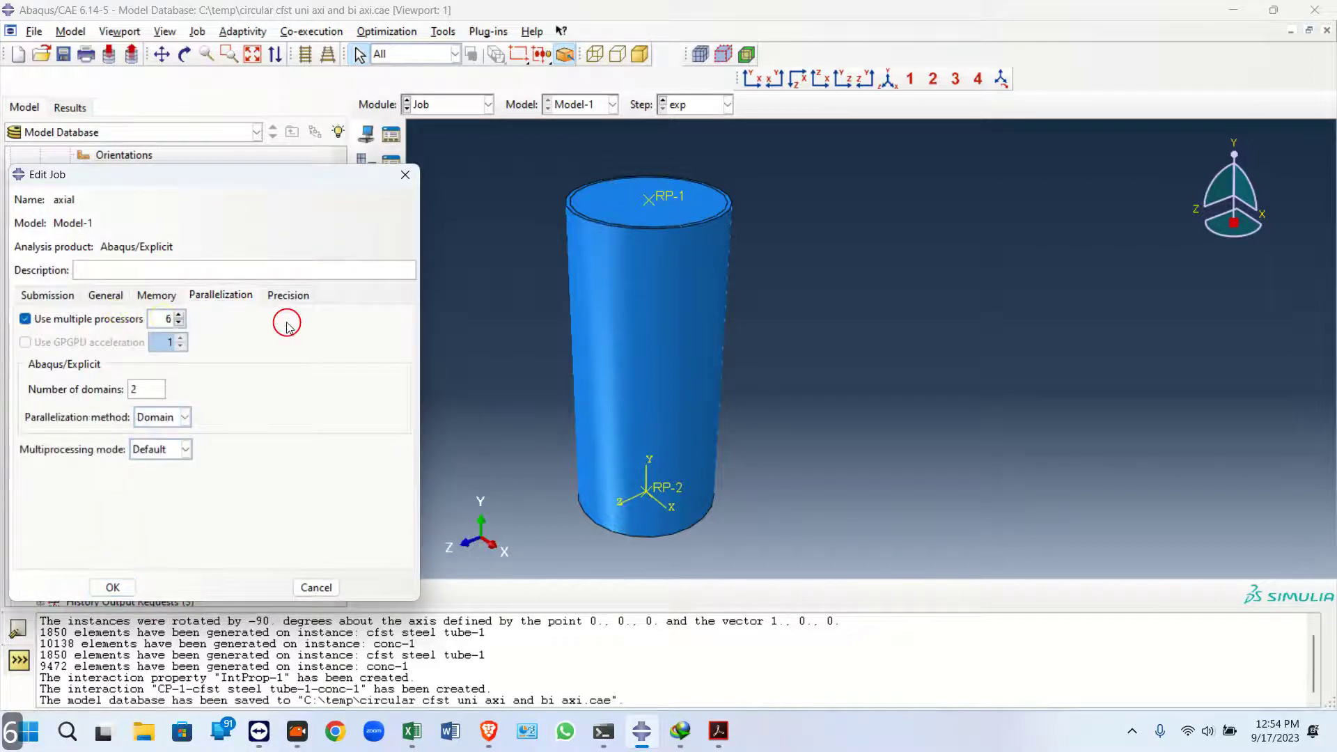
double_click(168, 319)
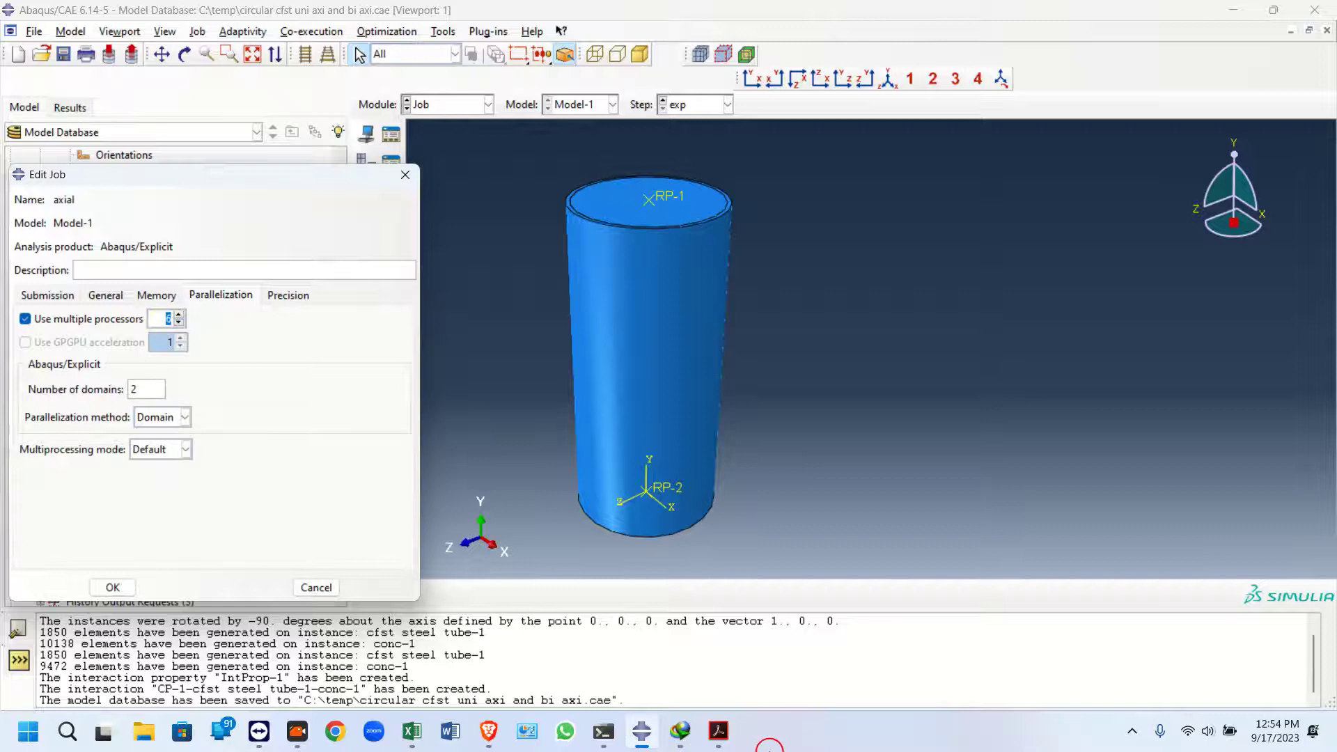
Open Task Manager and examine the CPU's core and logical processor counts
right_click(835, 739)
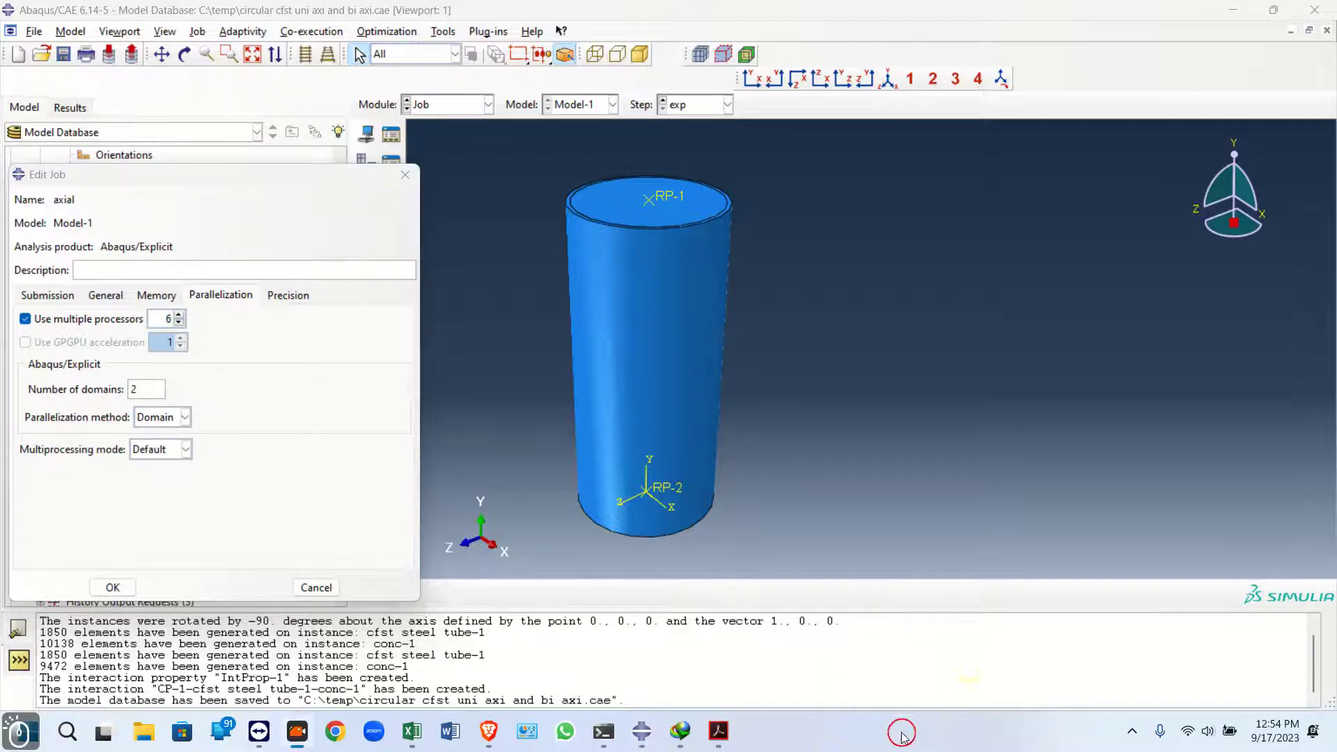
left_click(940, 665)
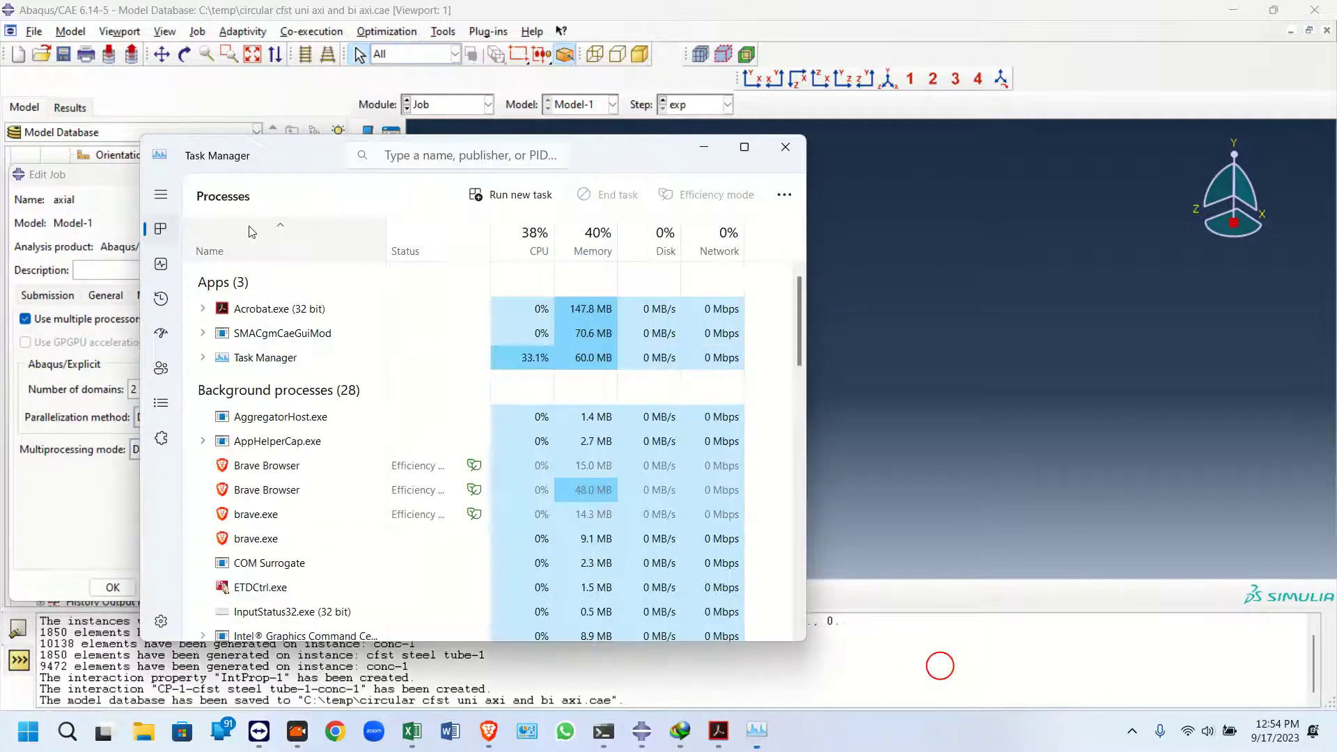
left_click(160, 263)
left_click(162, 199)
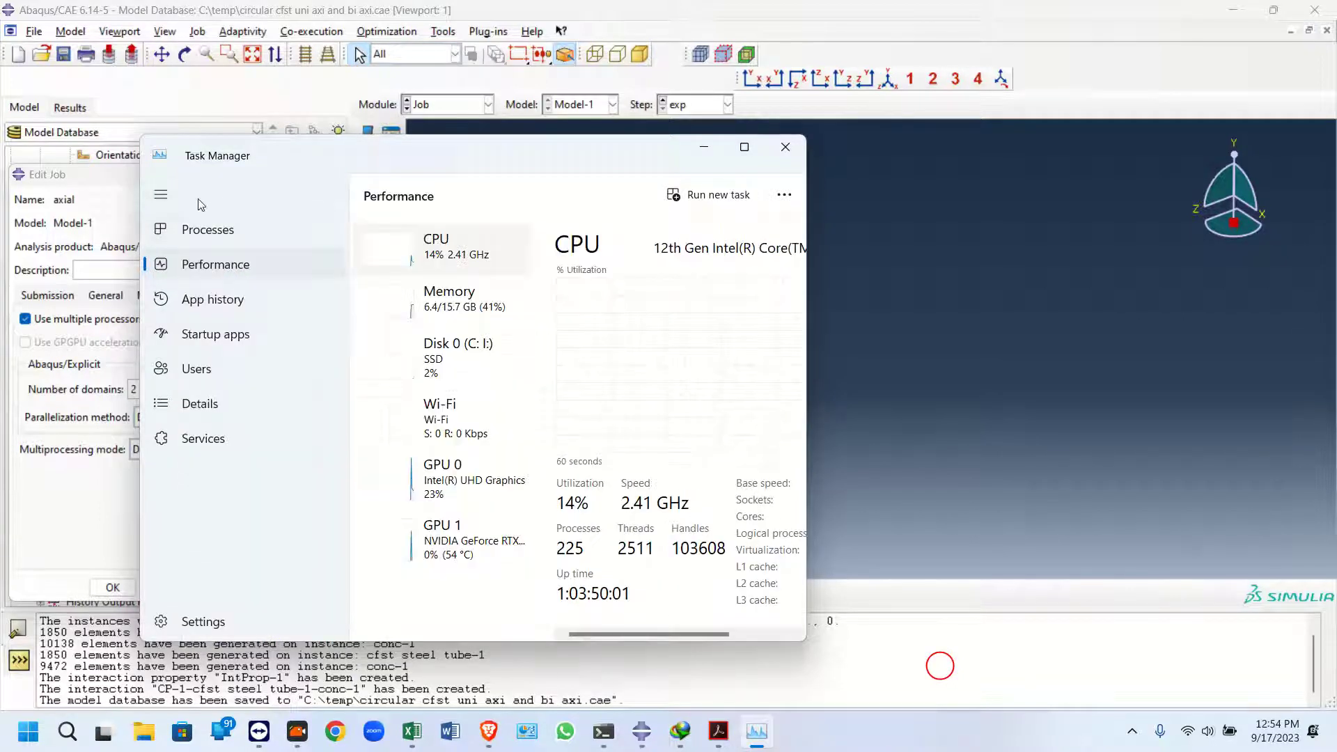
left_click(161, 195)
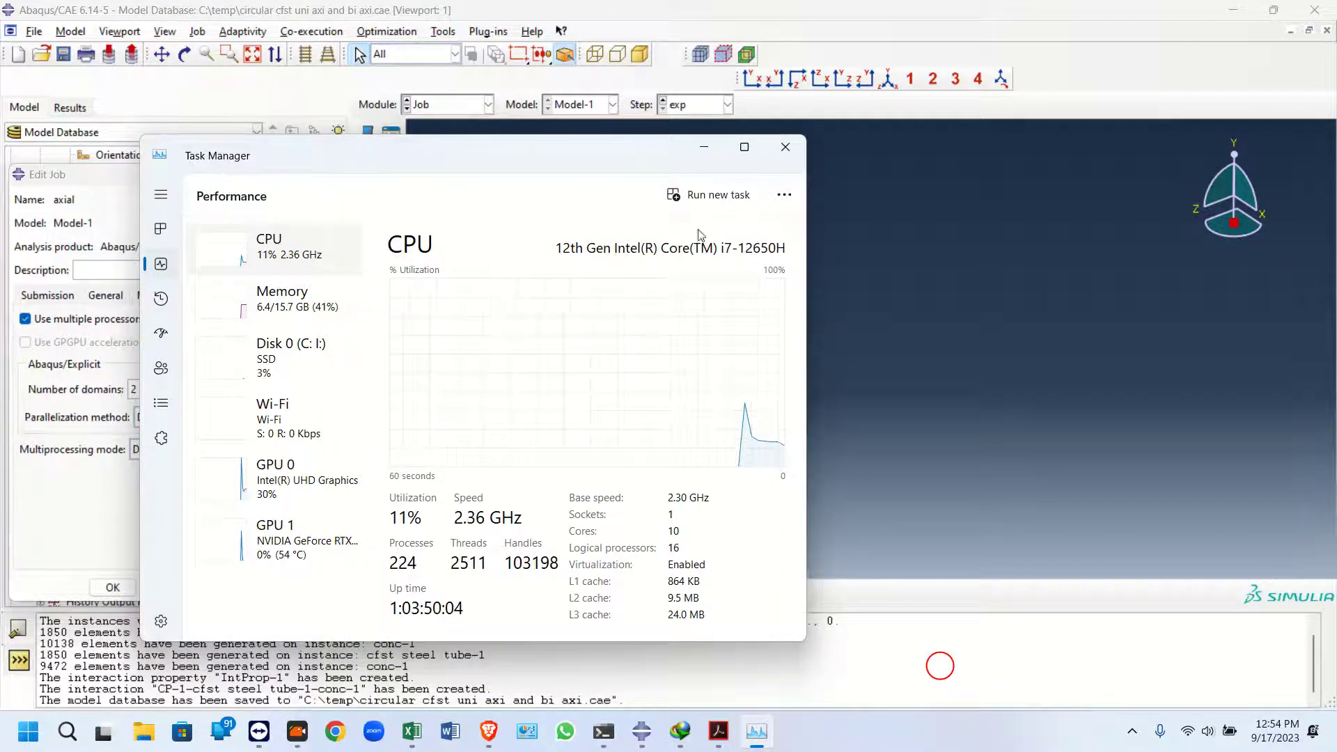
left_click(704, 147)
Set the axial job to use 6 processors and save the job
left_click_drag(165, 318, 184, 314)
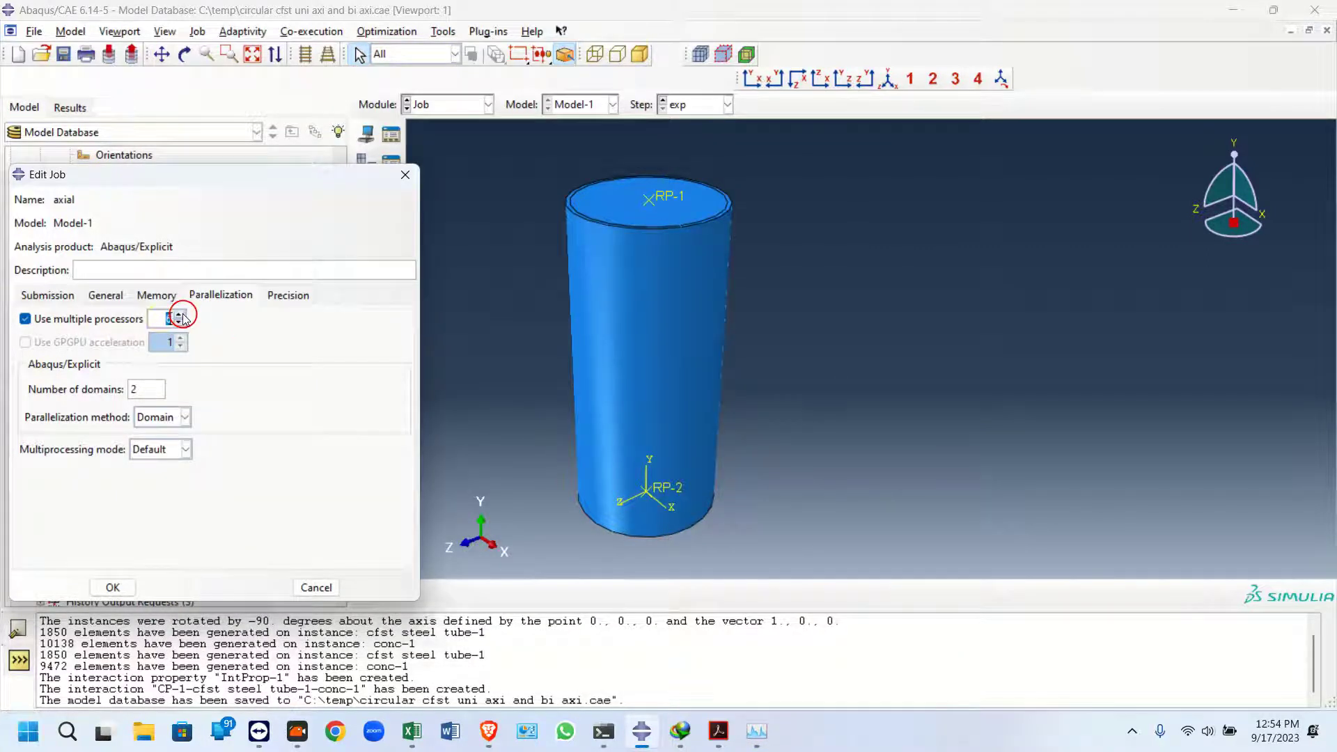
left_click(160, 319)
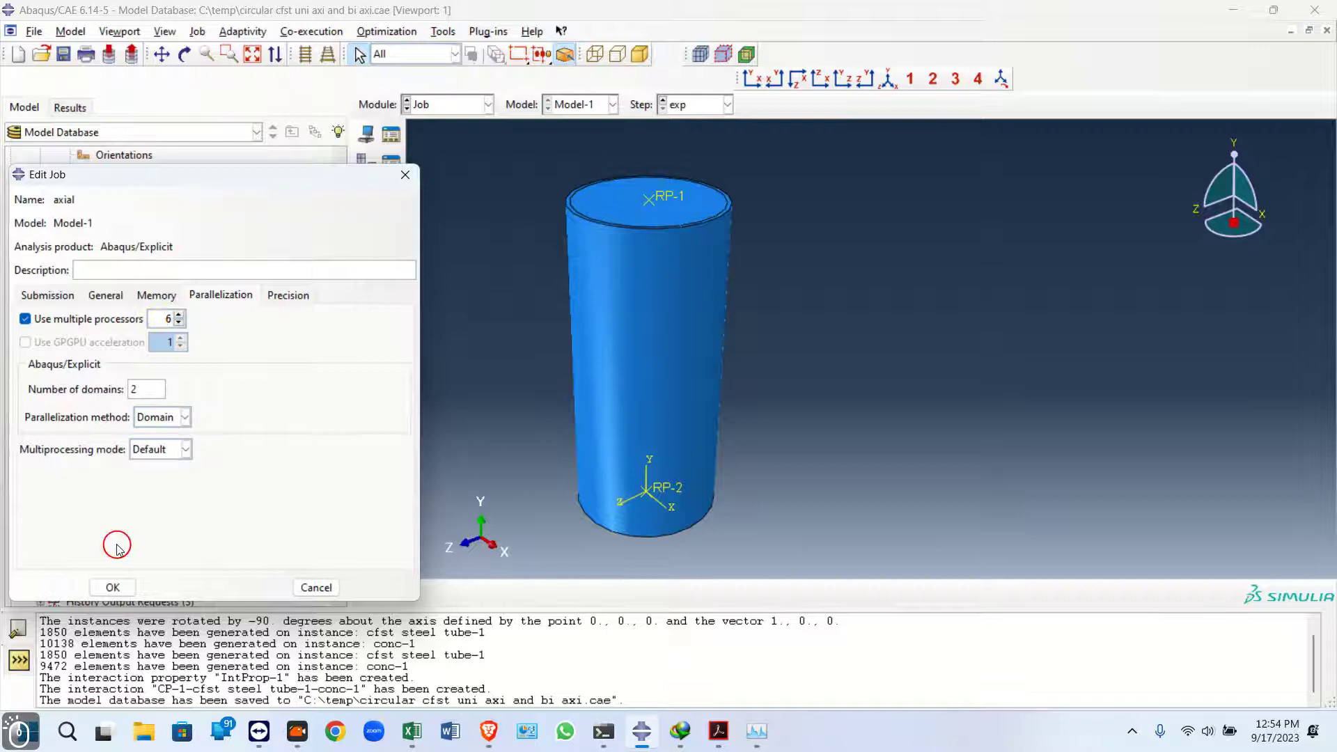
left_click(110, 587)
Submit the axial job, open its monitor and kill the run
scroll(139, 507, "down", 2)
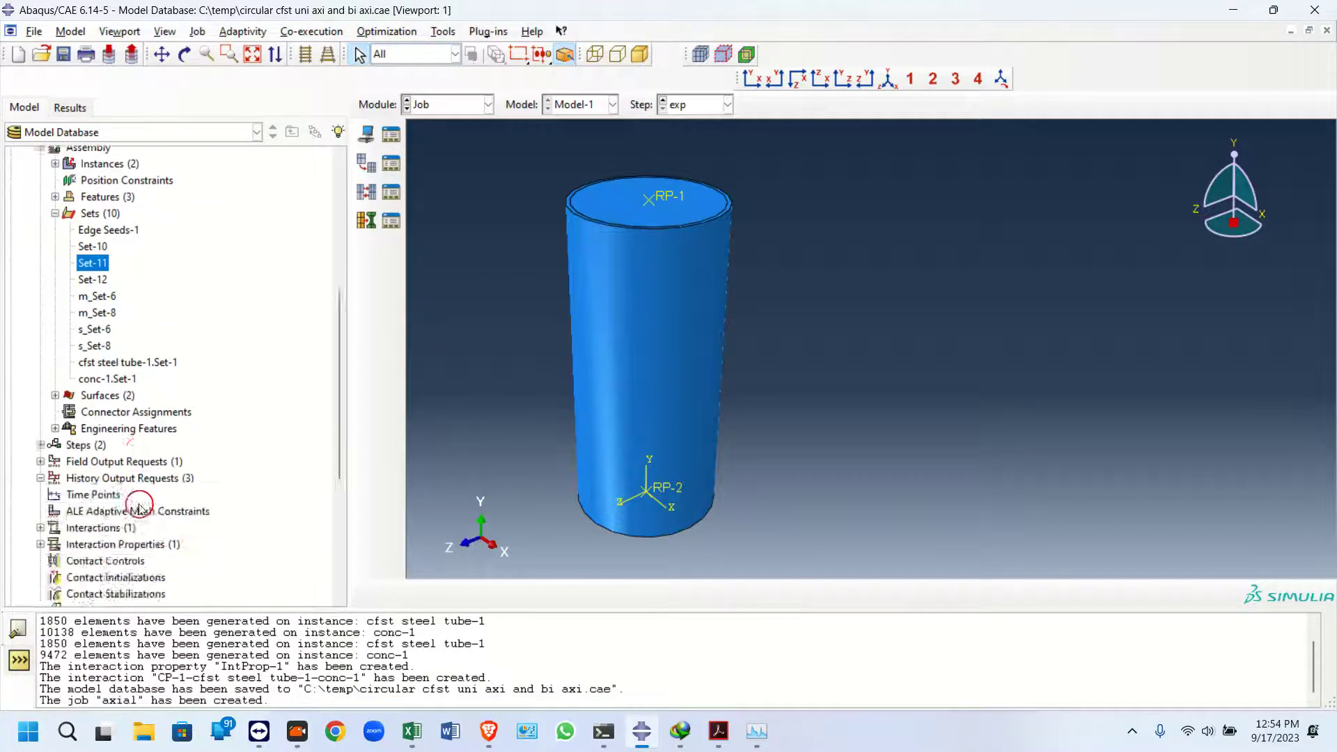
scroll(139, 507, "down", 5)
left_click(390, 135)
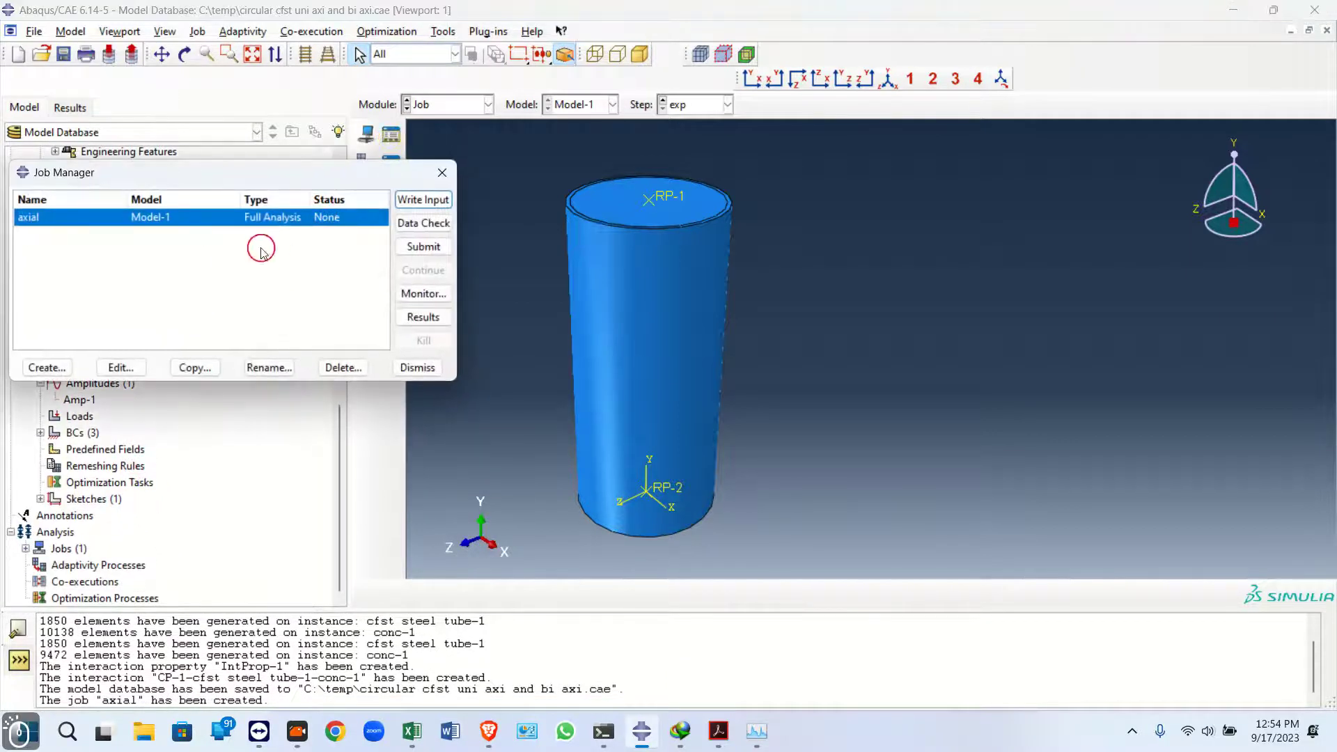
left_click(423, 247)
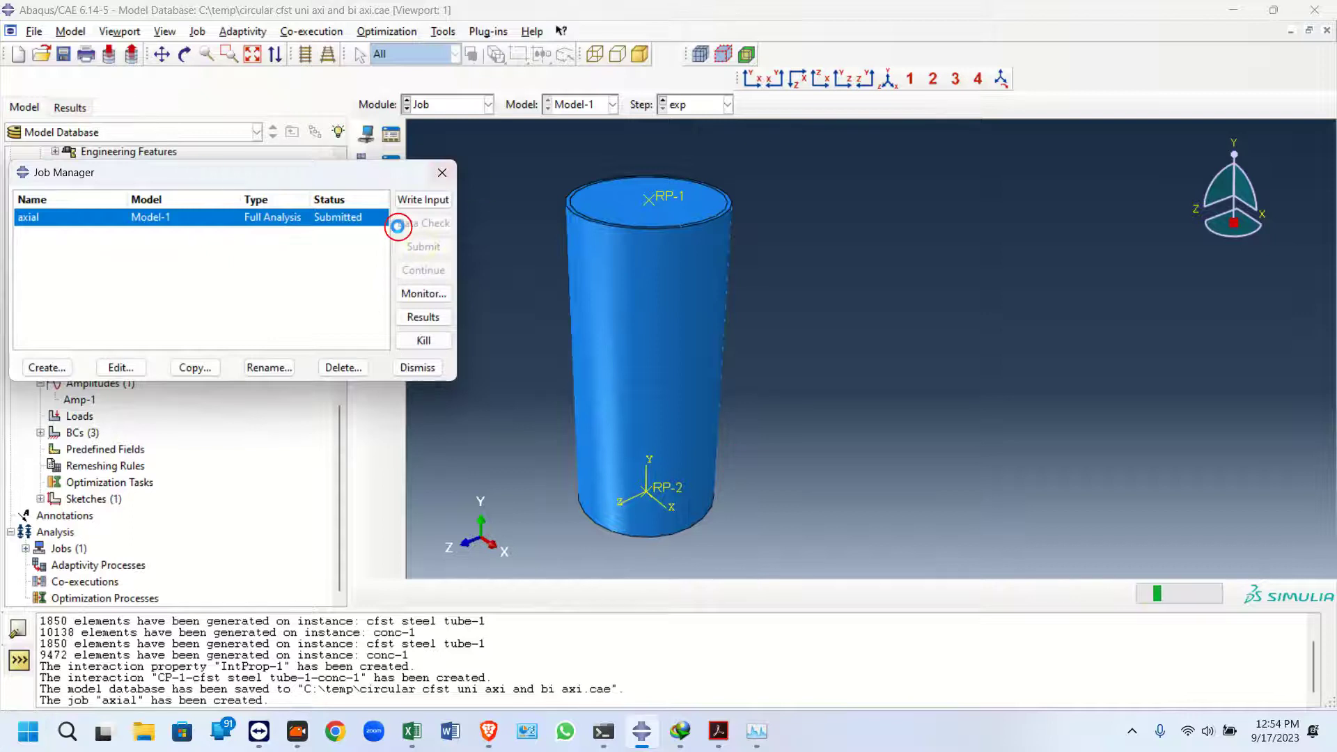
left_click(423, 293)
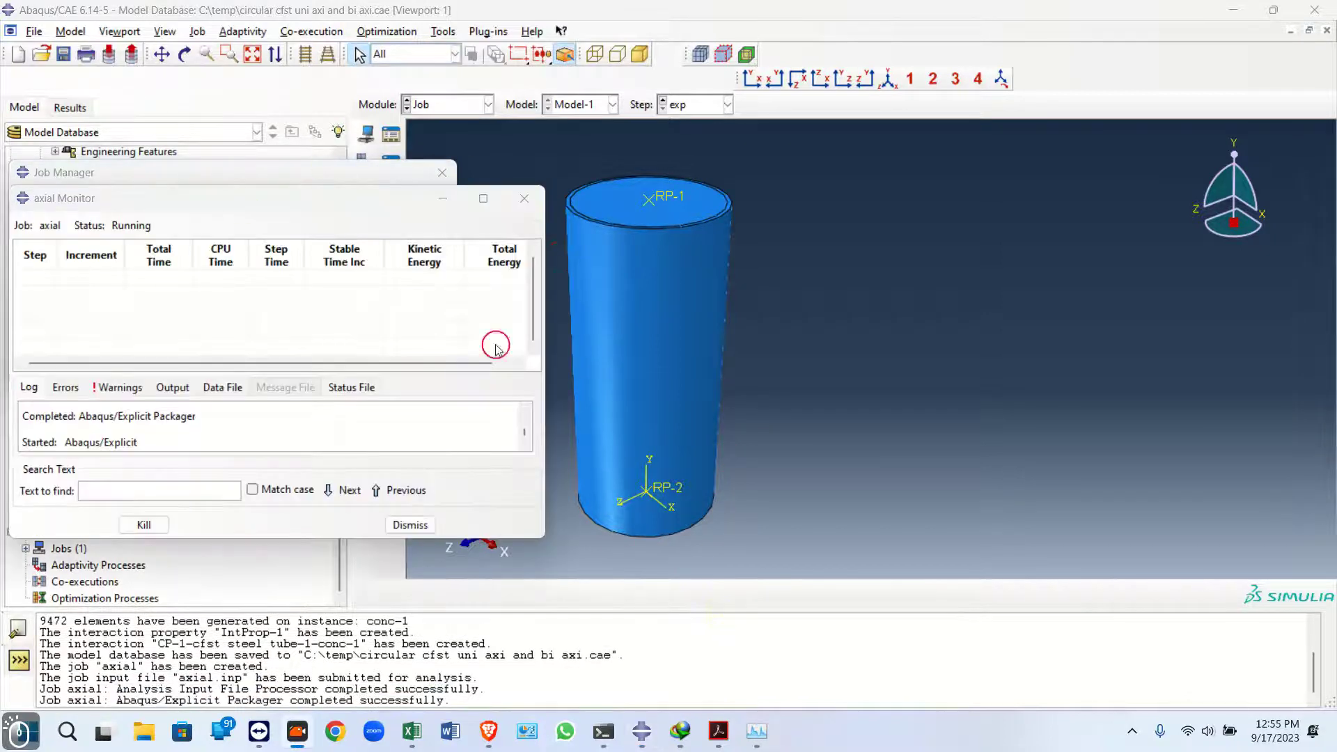
left_click(145, 525)
left_click(258, 388)
Add semi-automatic mass scaling by a factor of 10 for the whole model to the exp step
left_click(439, 106)
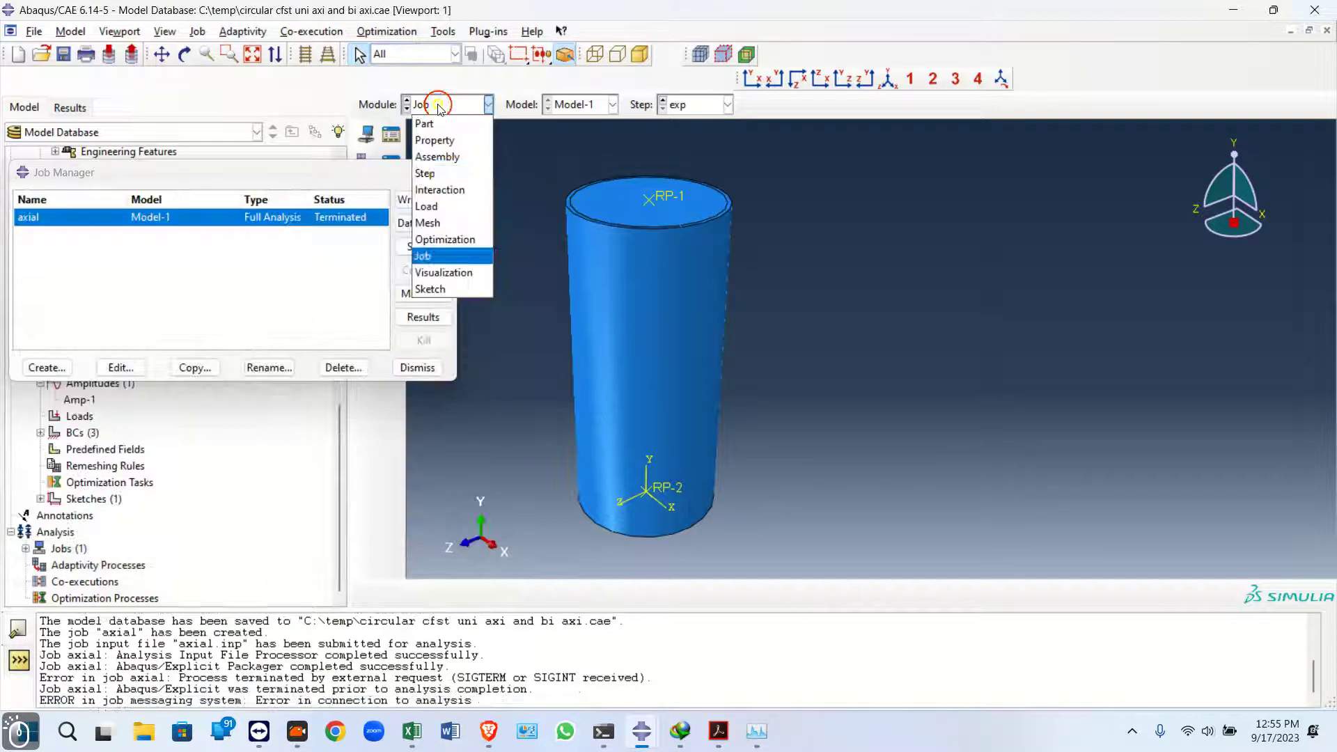
left_click(424, 173)
left_click(391, 134)
left_click(205, 404)
left_click(169, 241)
left_click(25, 296)
left_click(40, 484)
left_click(660, 342)
type("10")
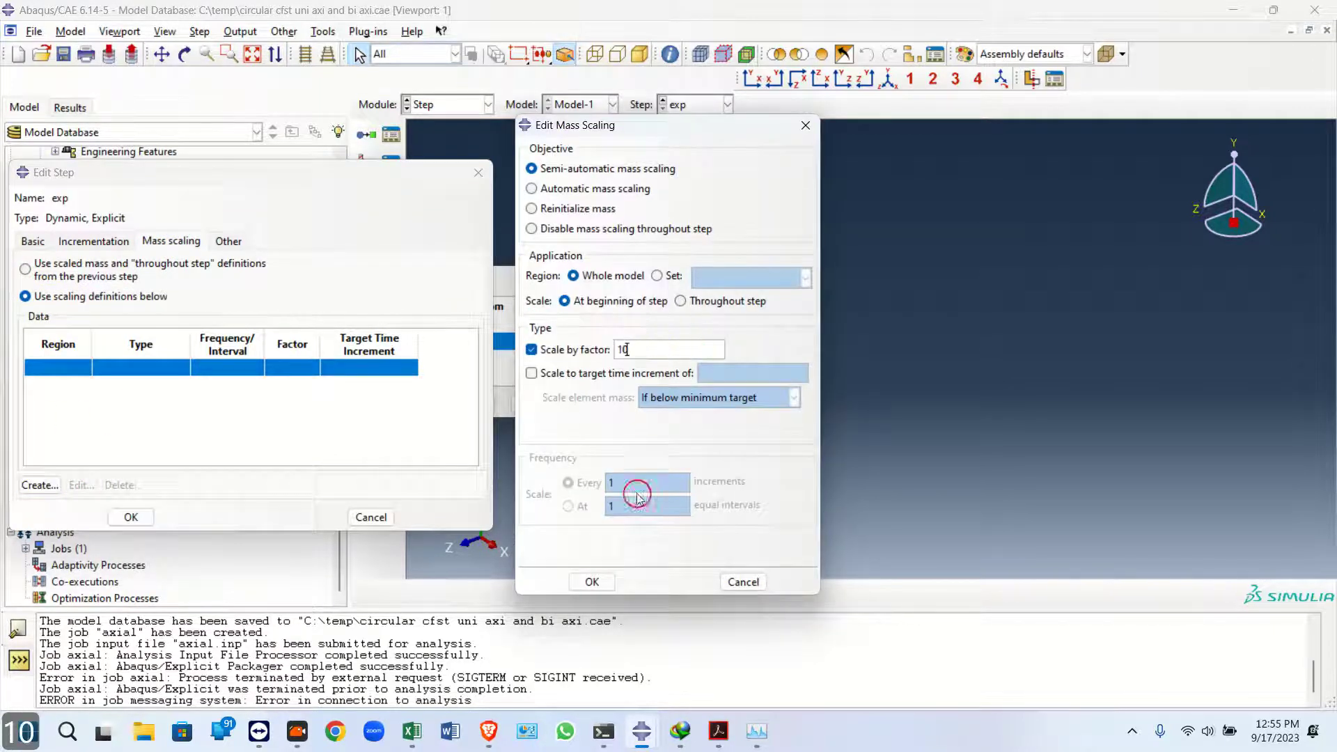
left_click(592, 581)
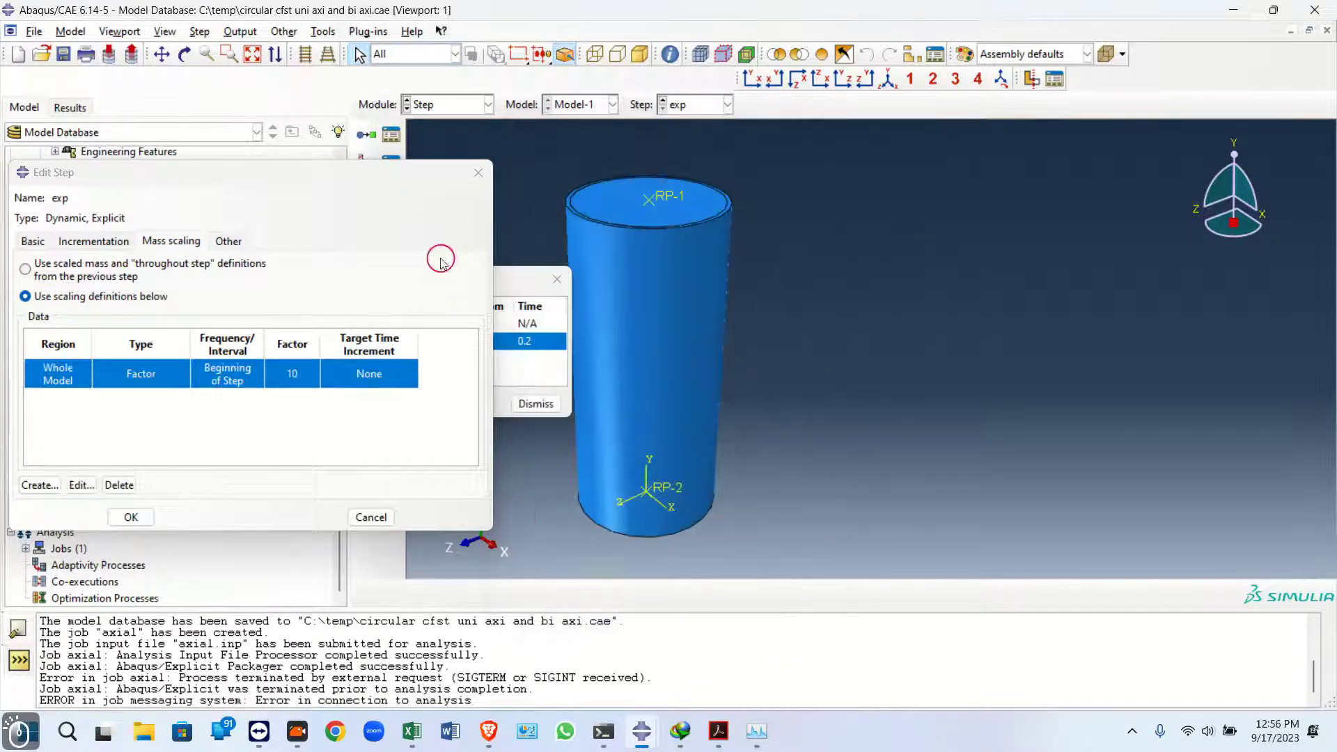
left_click(131, 516)
Return to the Job module, run a data check on the axial job and submit it
left_click(435, 106)
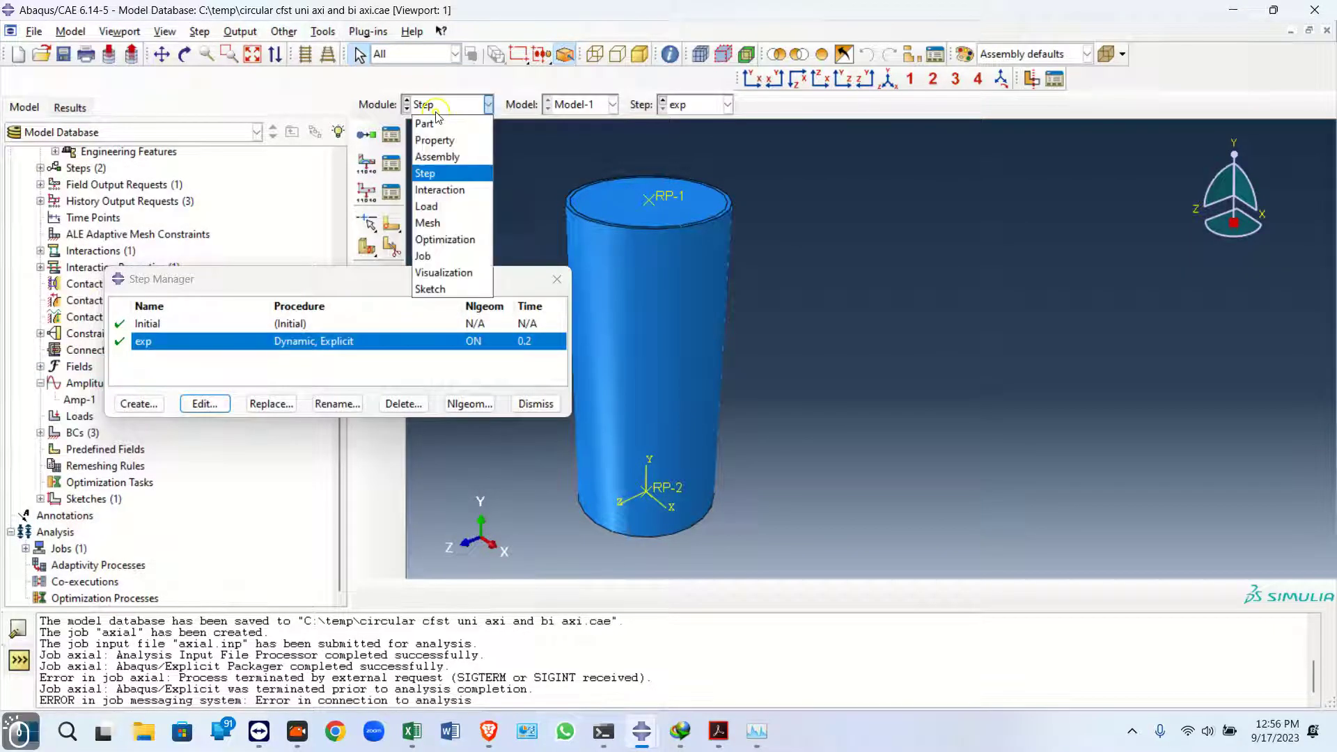
left_click(423, 256)
left_click(390, 134)
left_click(422, 223)
left_click(419, 248)
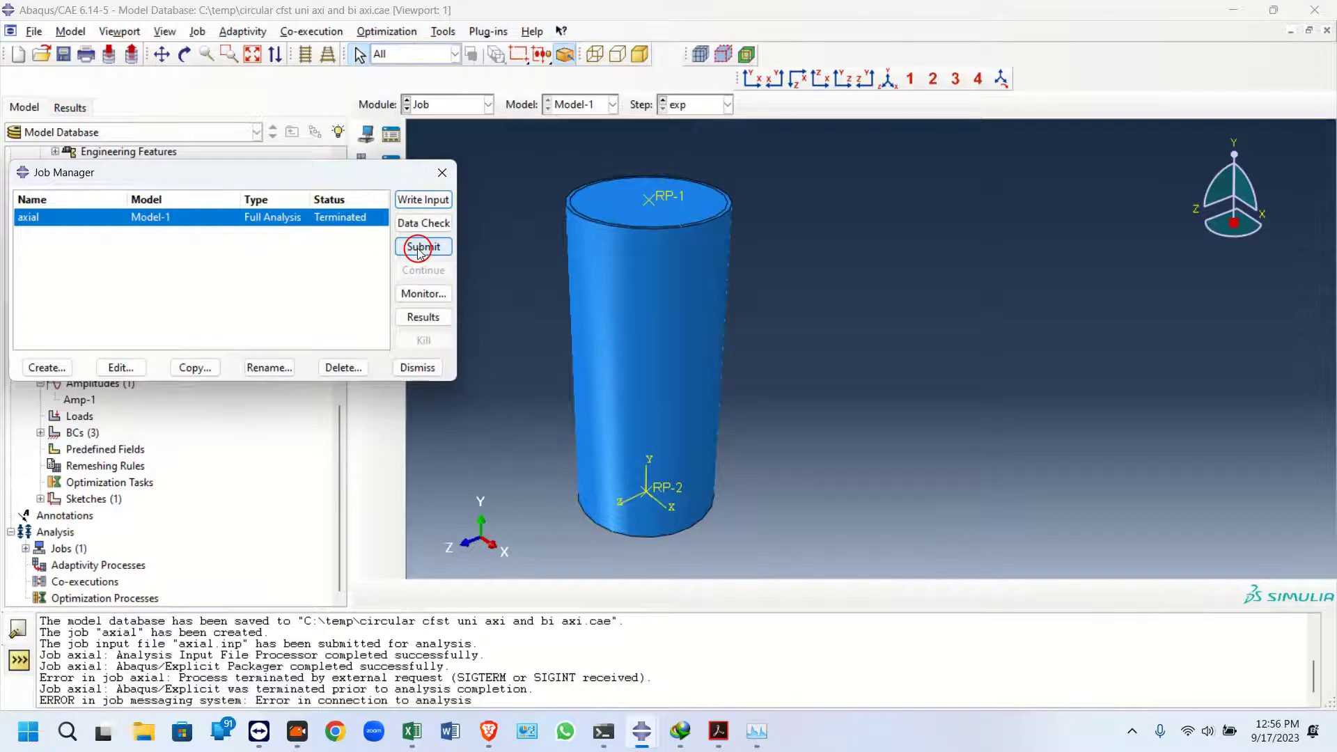
left_click(44, 306)
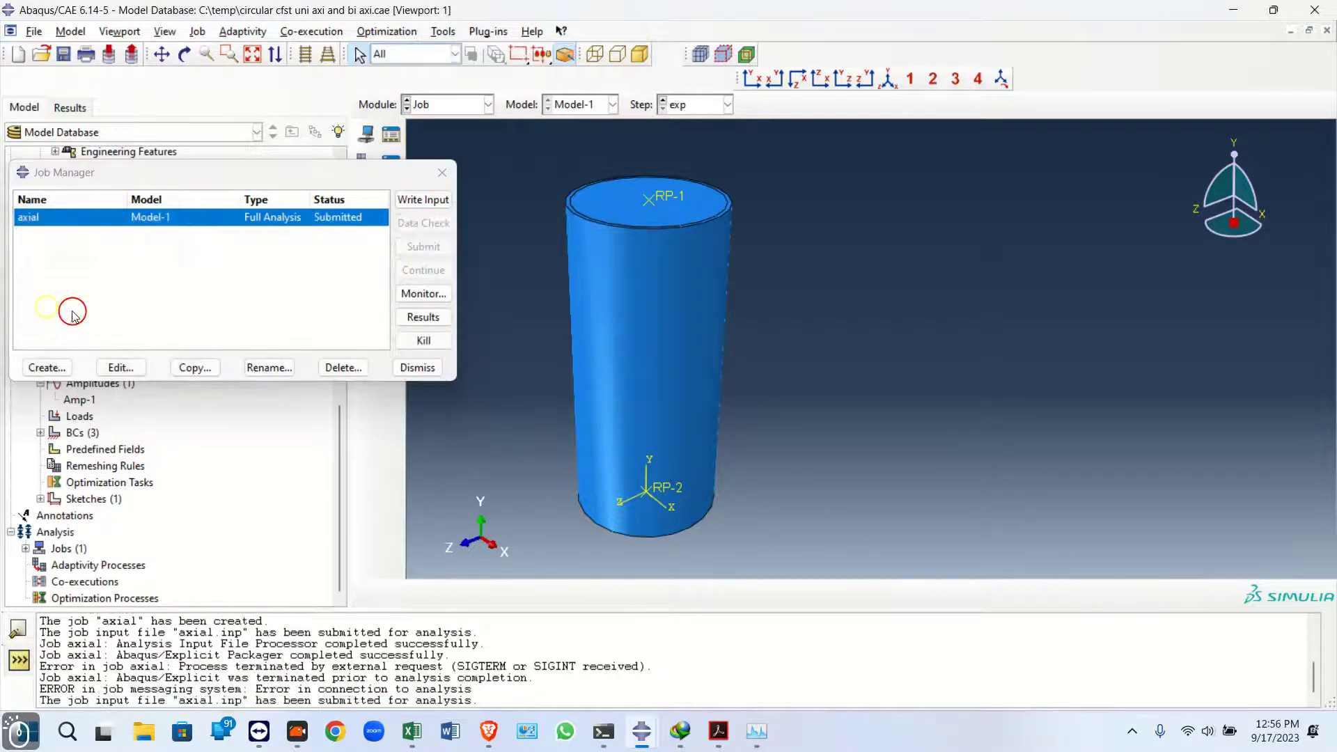
Check the job monitor, then resubmit the axial job and open its monitor again
left_click(424, 293)
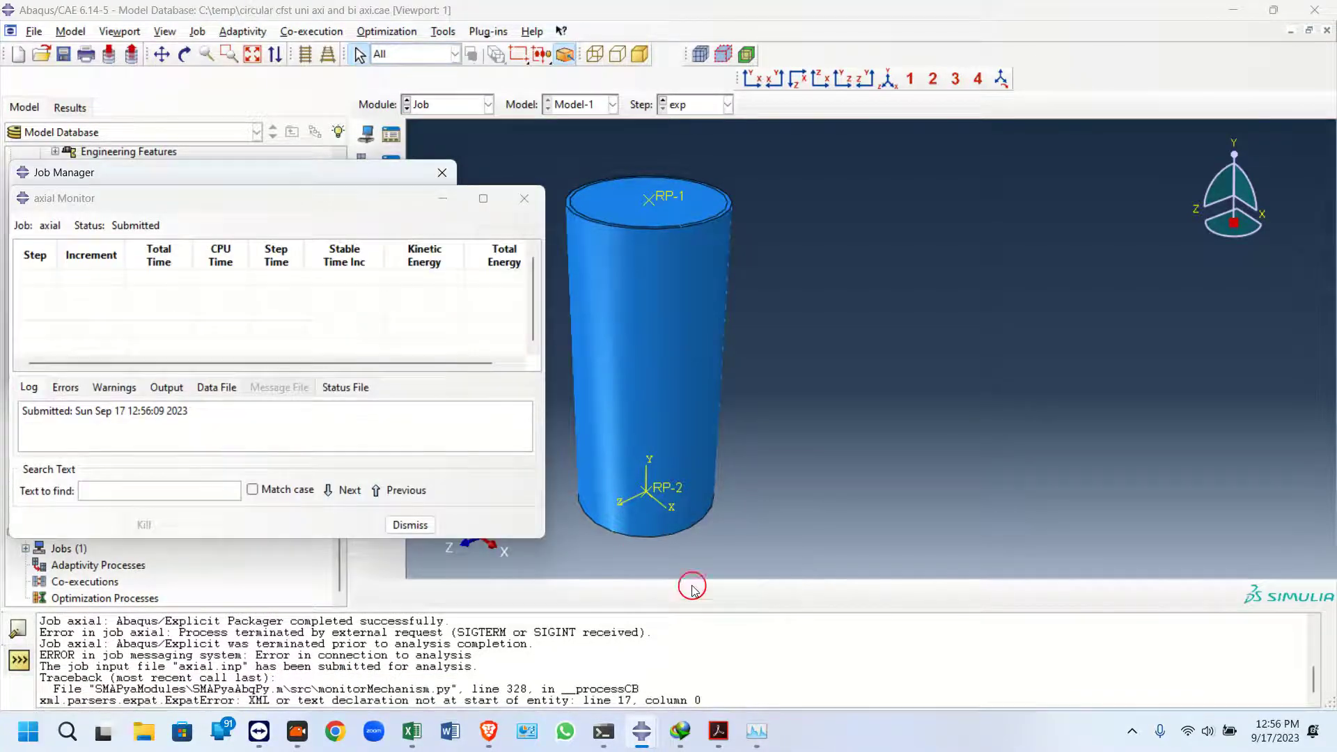
left_click(538, 204)
left_click(424, 247)
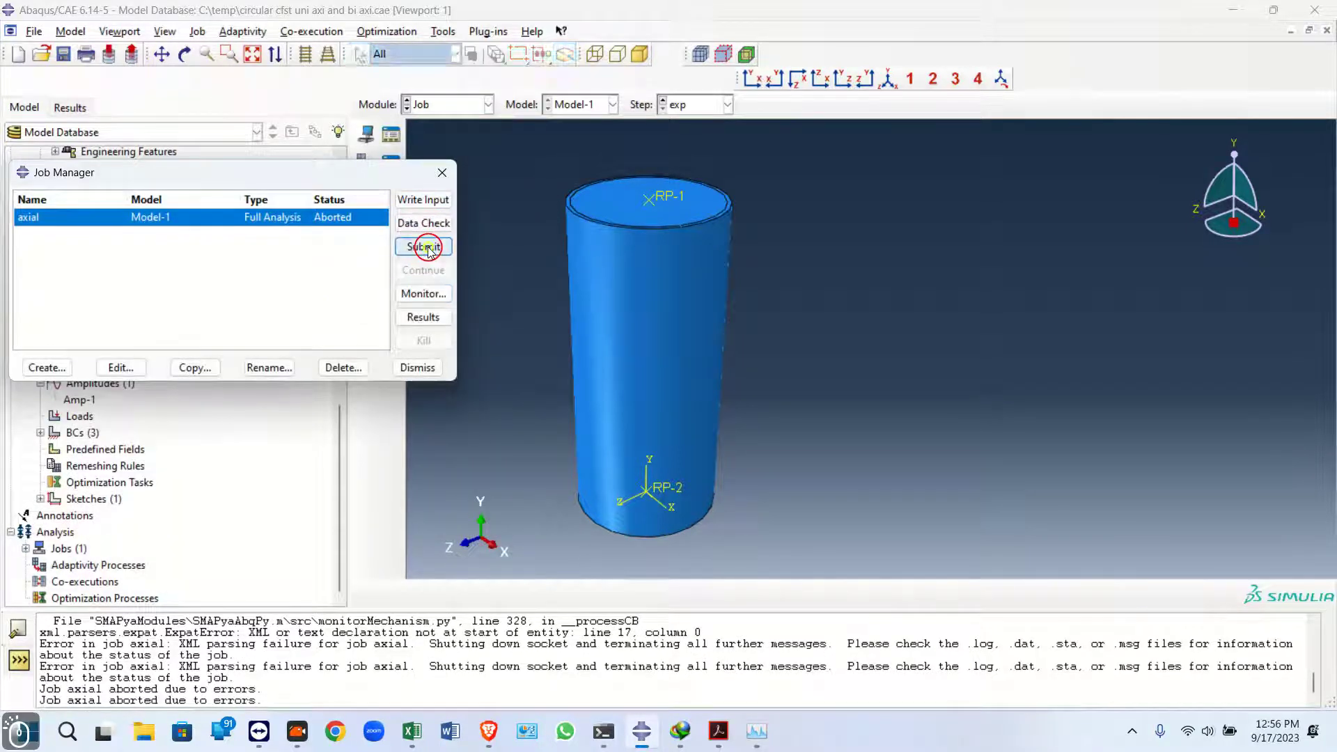
left_click(421, 295)
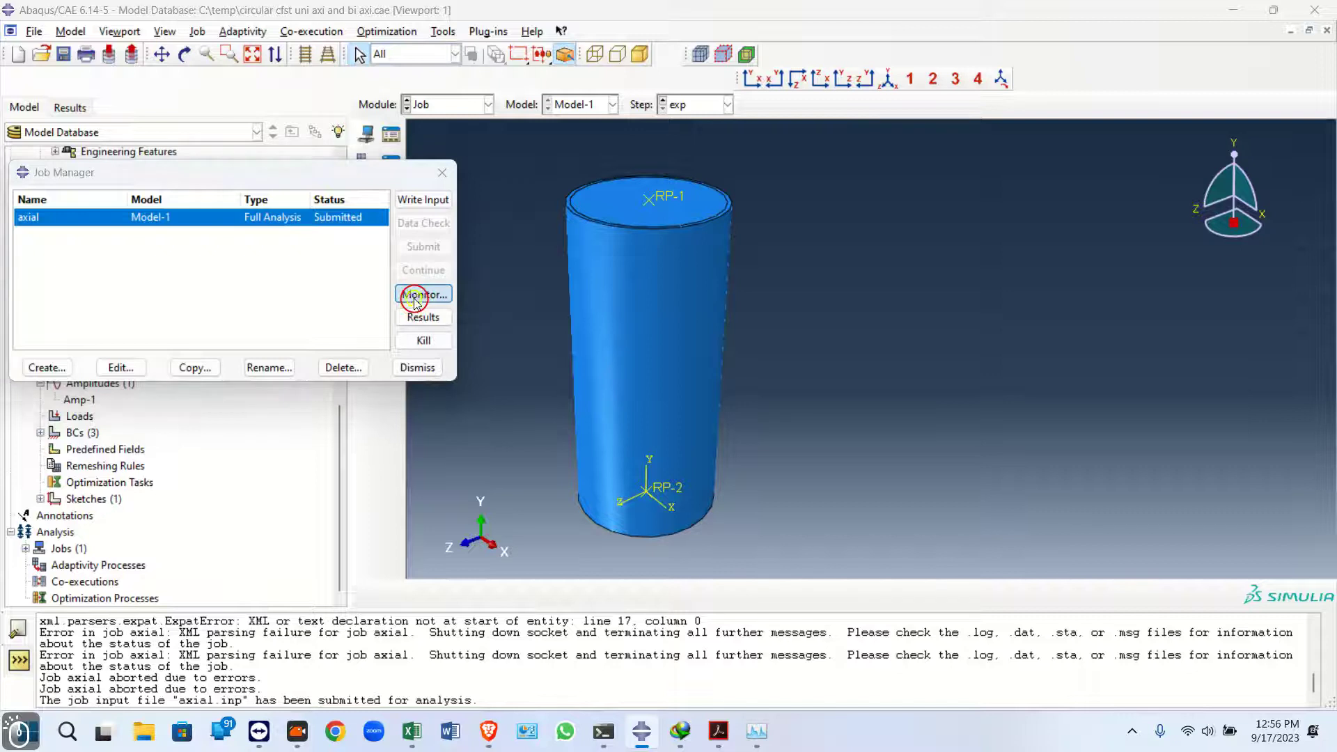
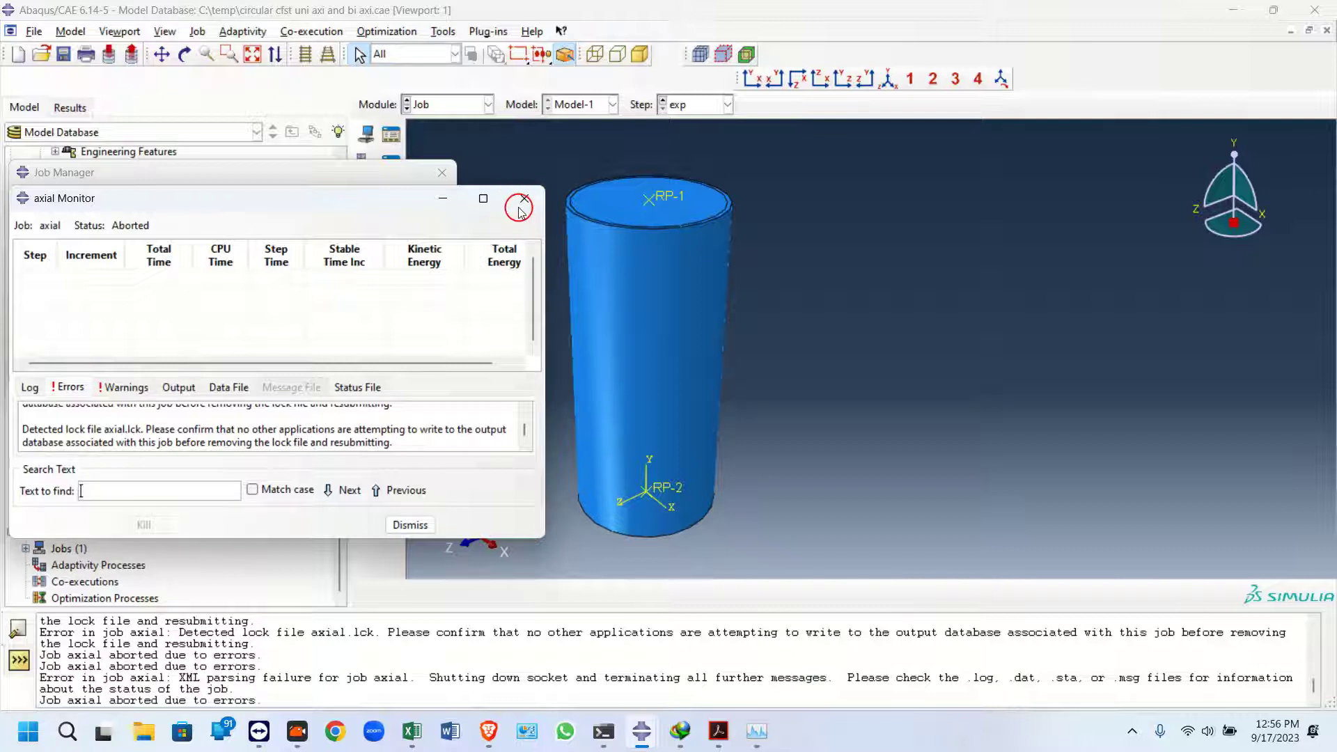
Close the aborted job's monitor and resubmit the axial job from the Job Manager
left_click(522, 209)
left_click(410, 562)
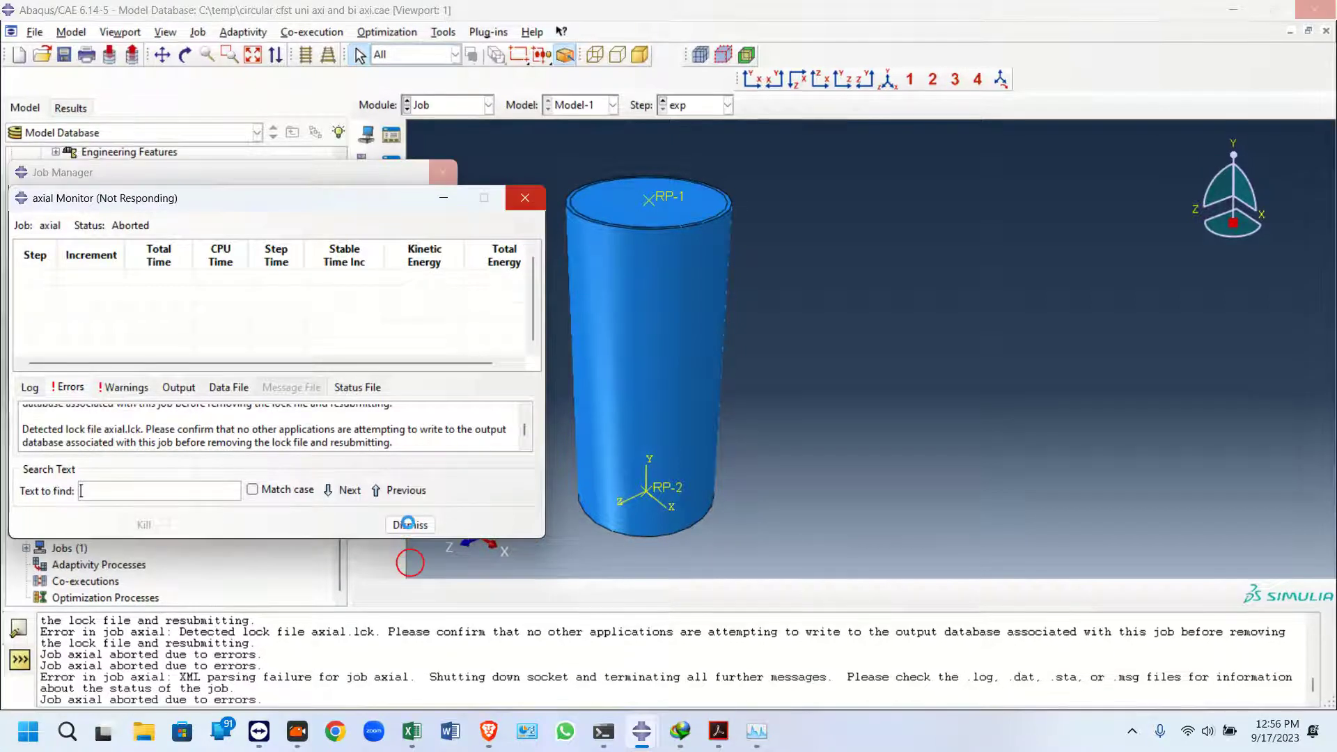
left_click(707, 614)
left_click(582, 241)
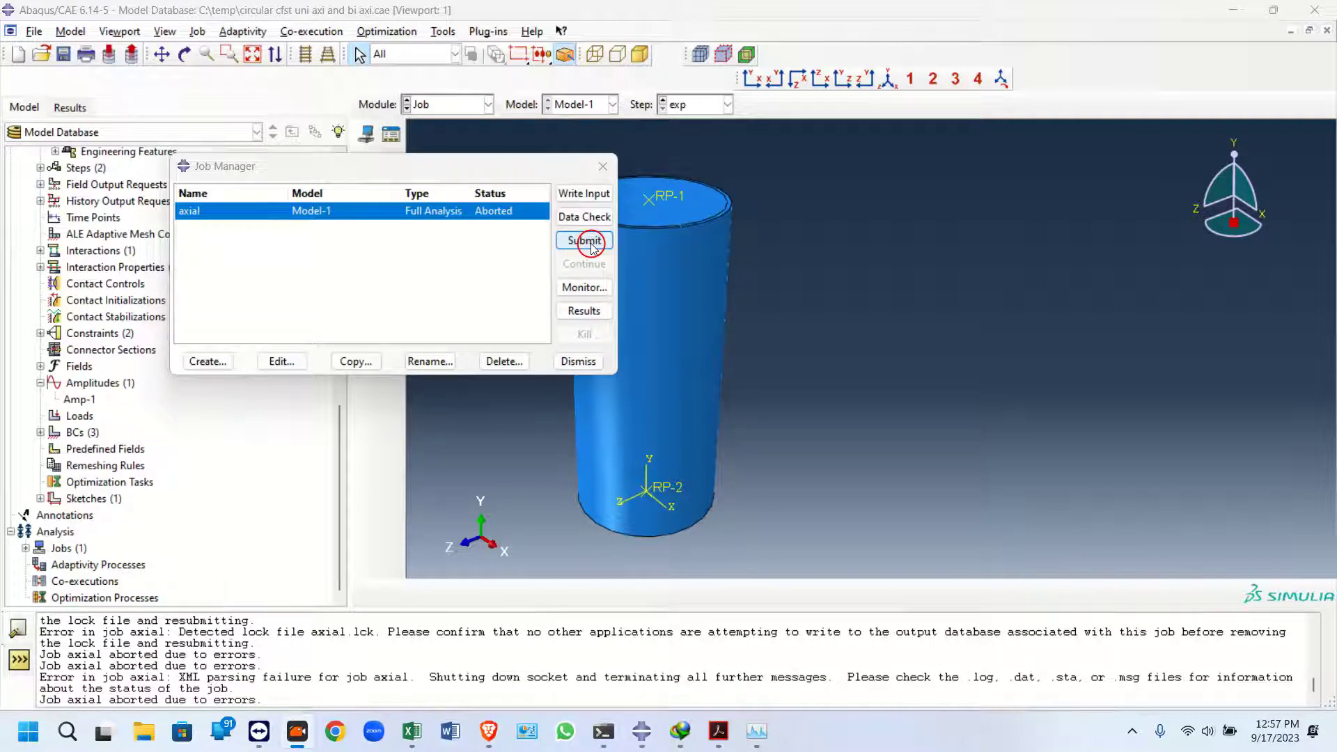
left_click(585, 241)
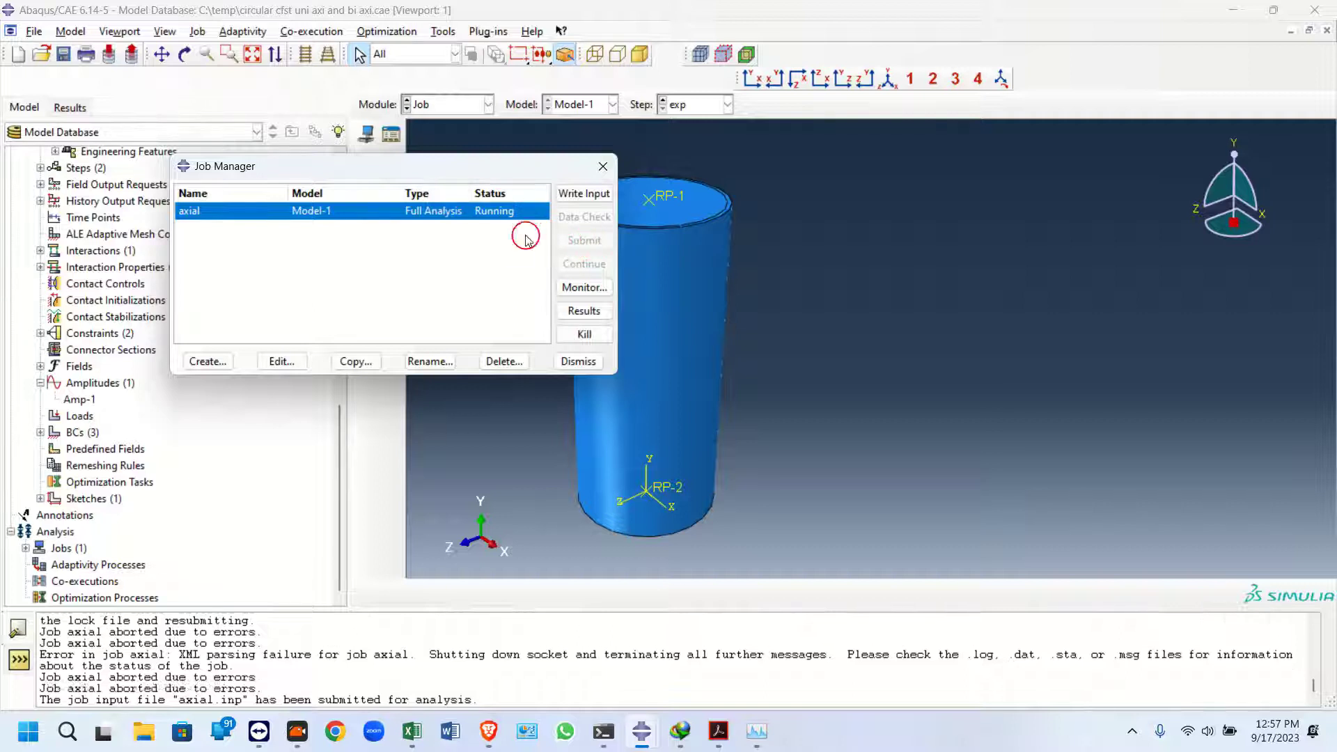
Open the axial job's monitor and view its output messages while it runs
left_click(585, 287)
left_click_drag(347, 209, 485, 181)
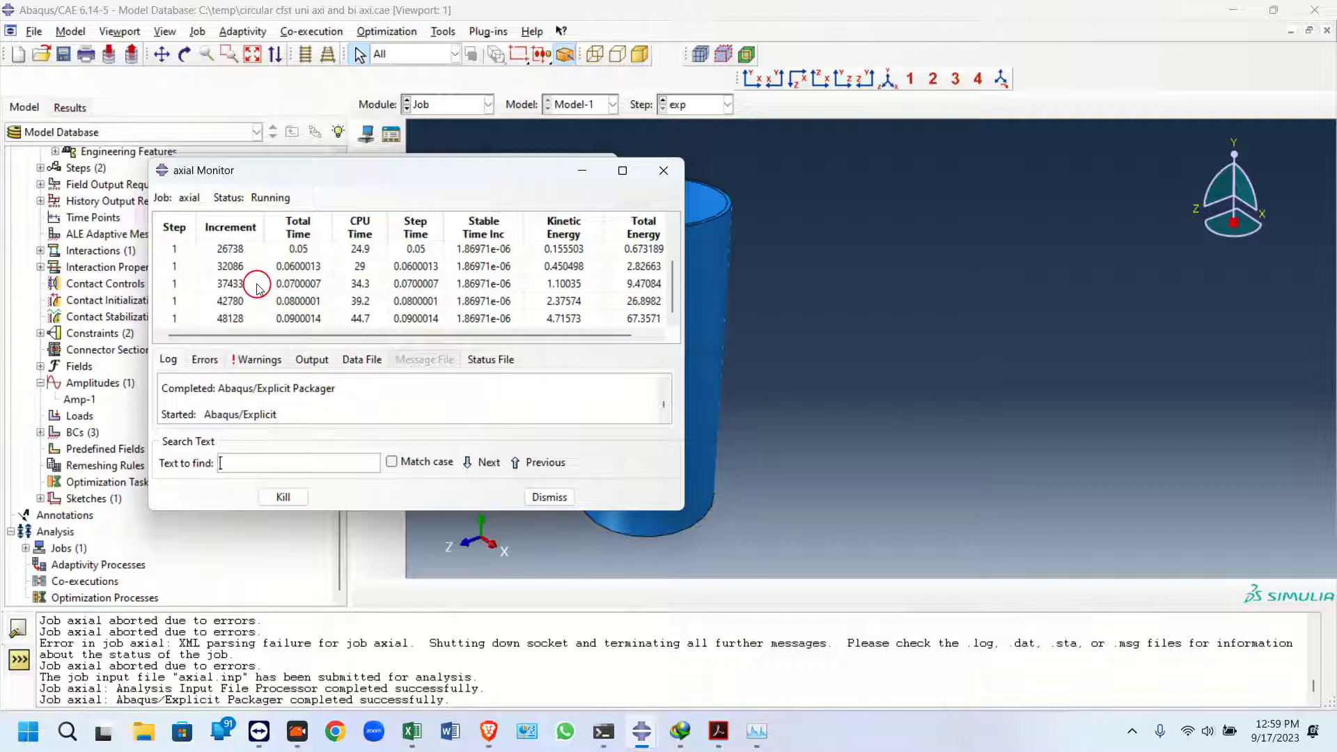
left_click(309, 359)
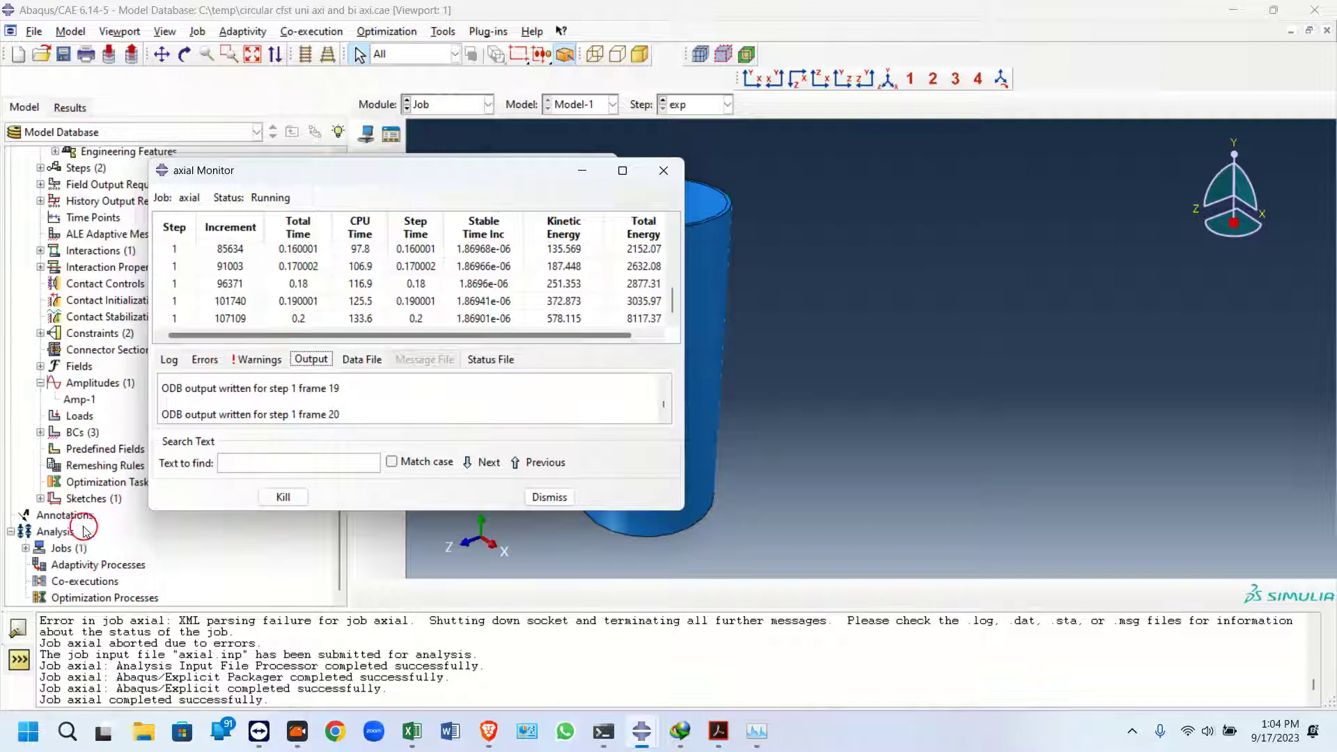
Open the results of the completed axial job
left_click_drag(265, 700, 165, 699)
left_click(25, 548)
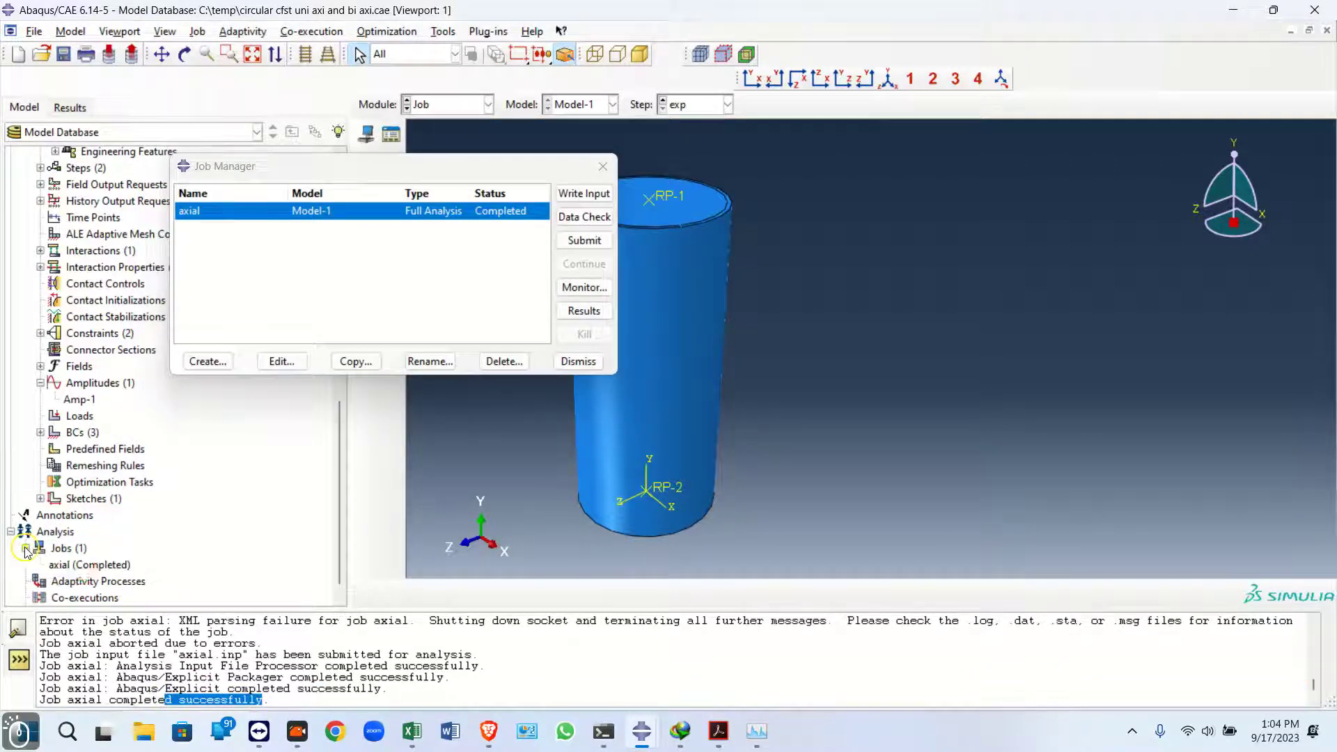
left_click(84, 566)
right_click(84, 565)
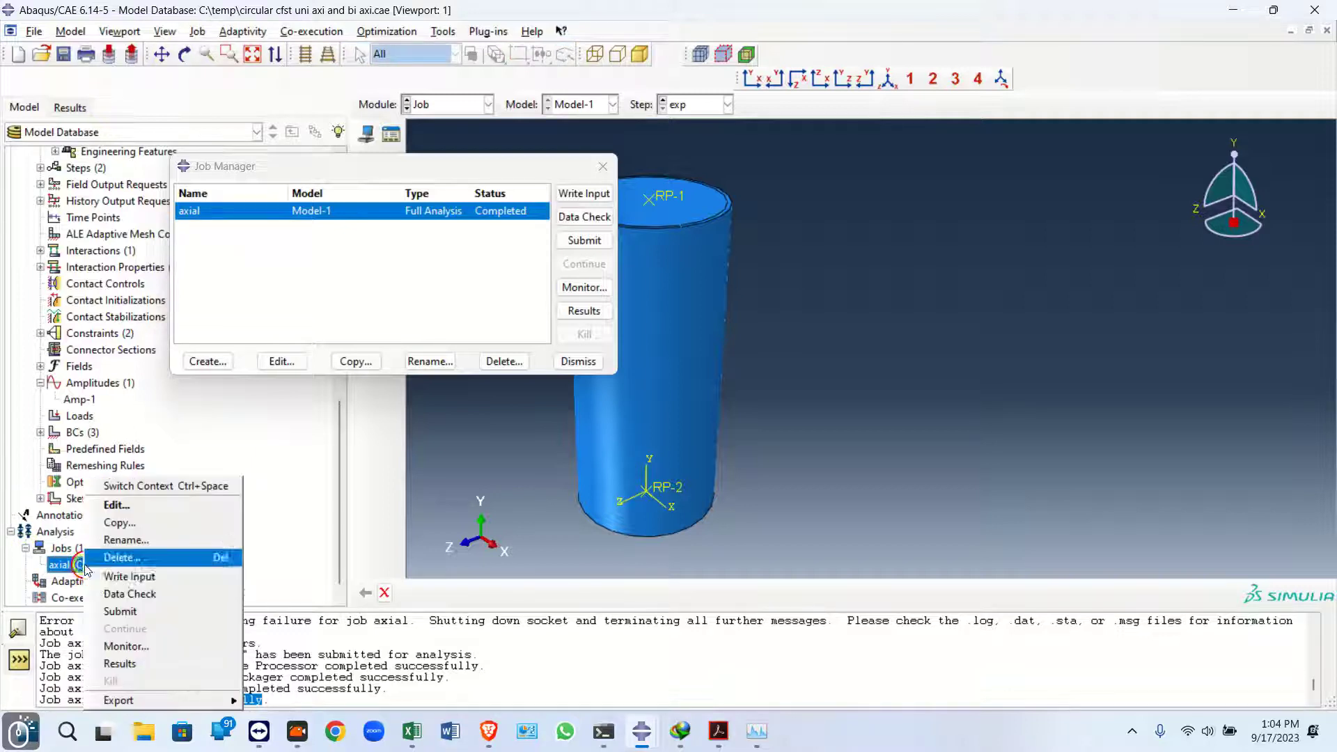
left_click(112, 662)
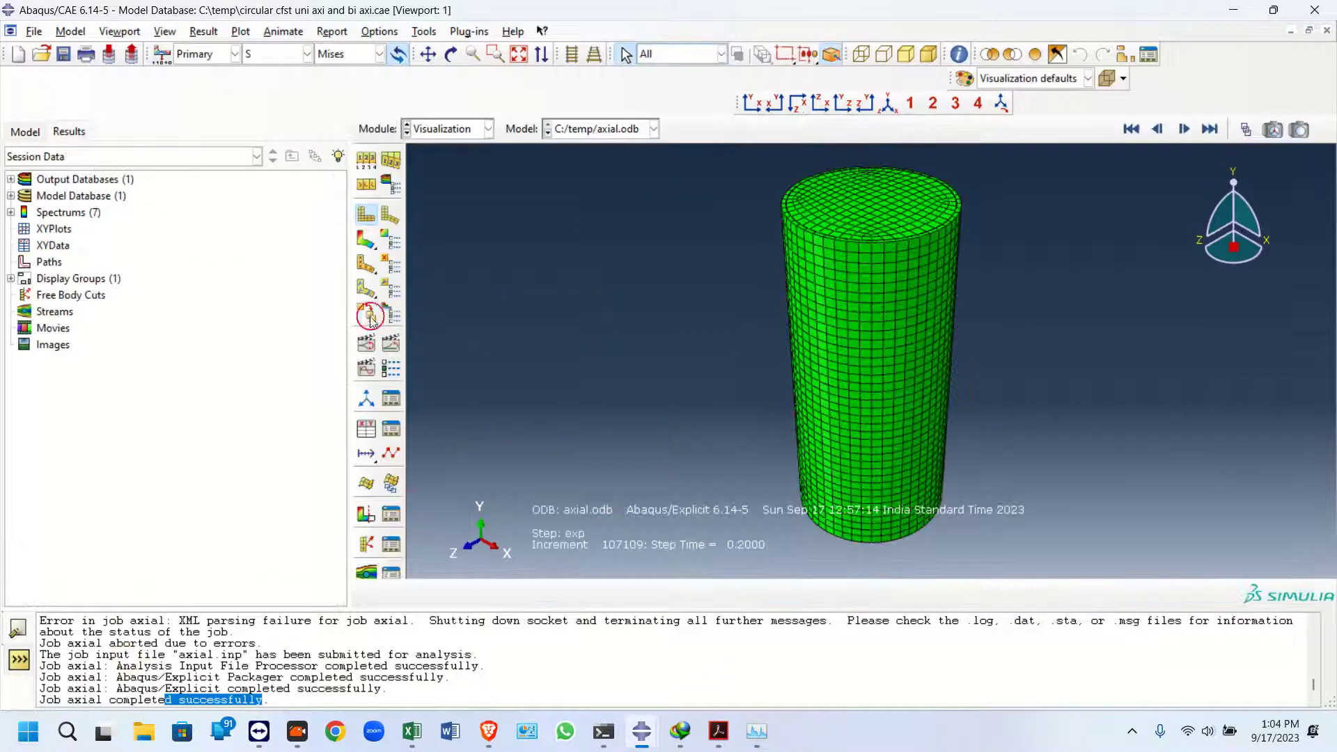
Plot contours on the deformed shape in a front view and switch the output variable to U magnitude
left_click(365, 240)
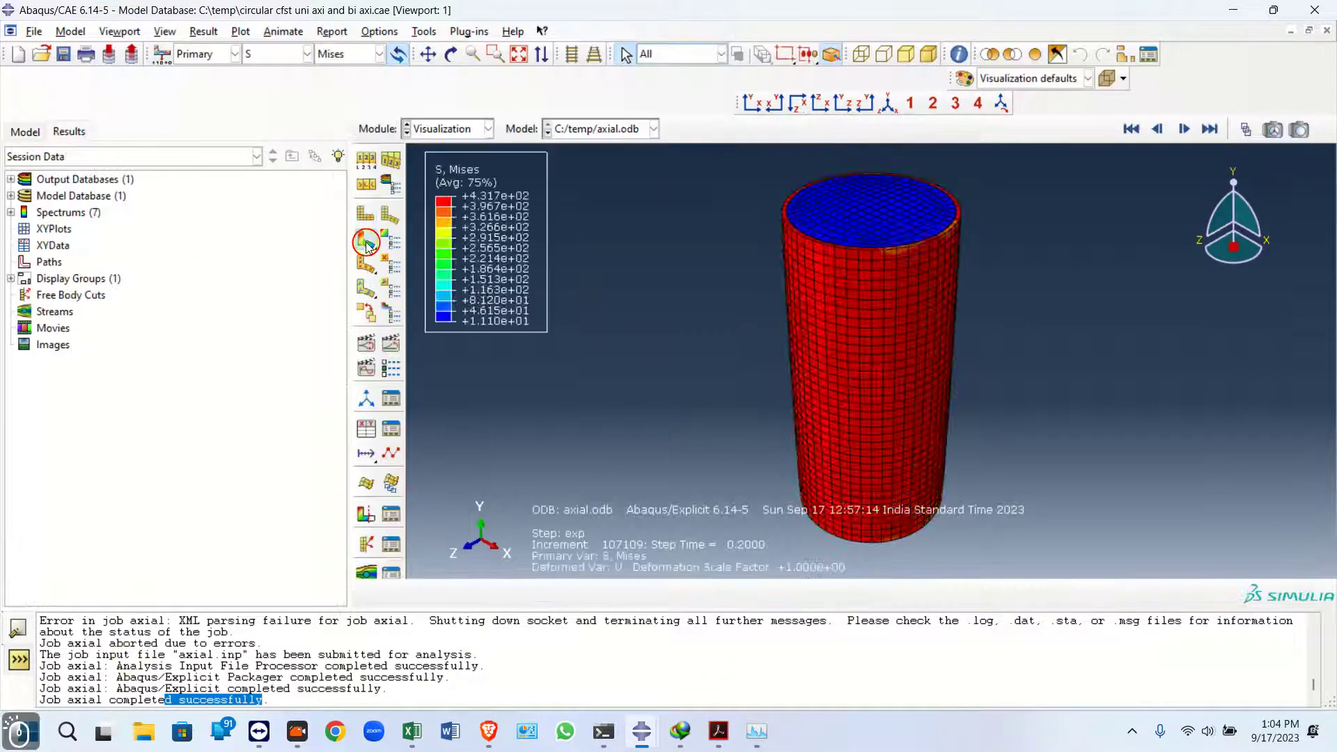
left_click(752, 103)
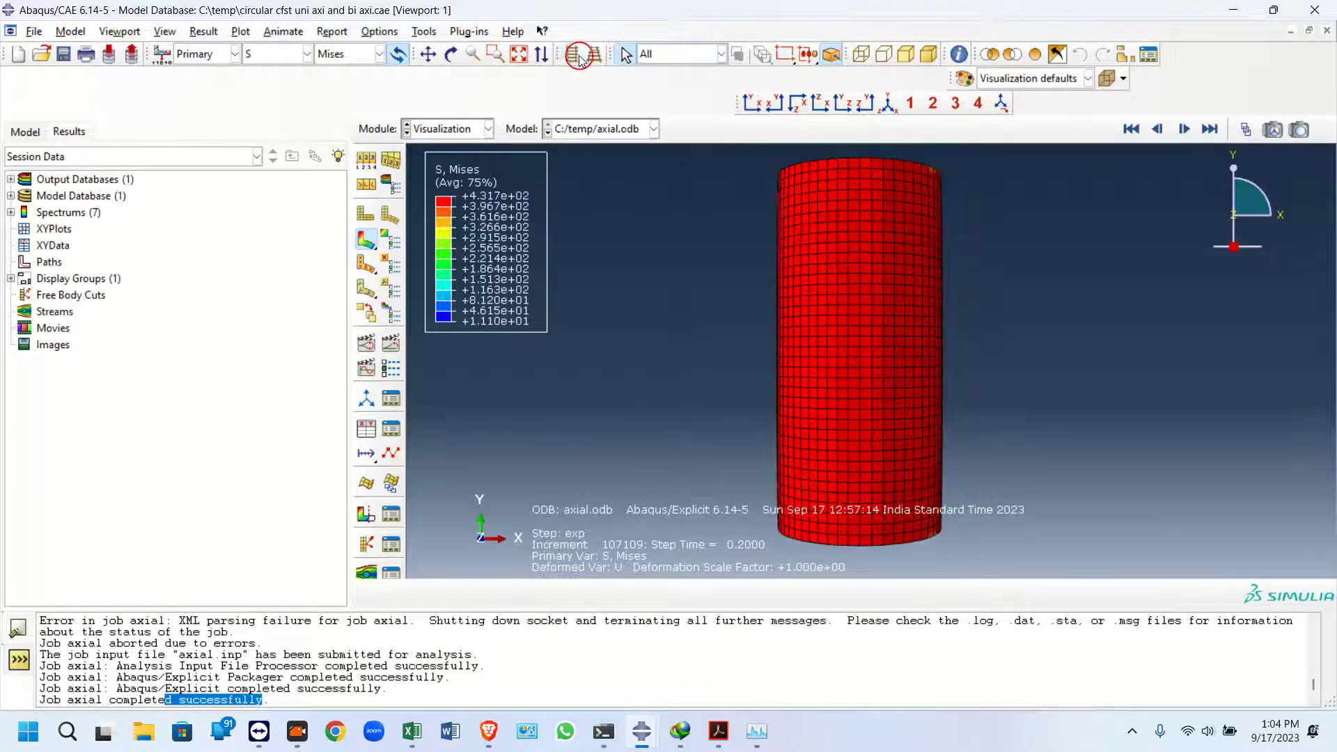
left_click(306, 53)
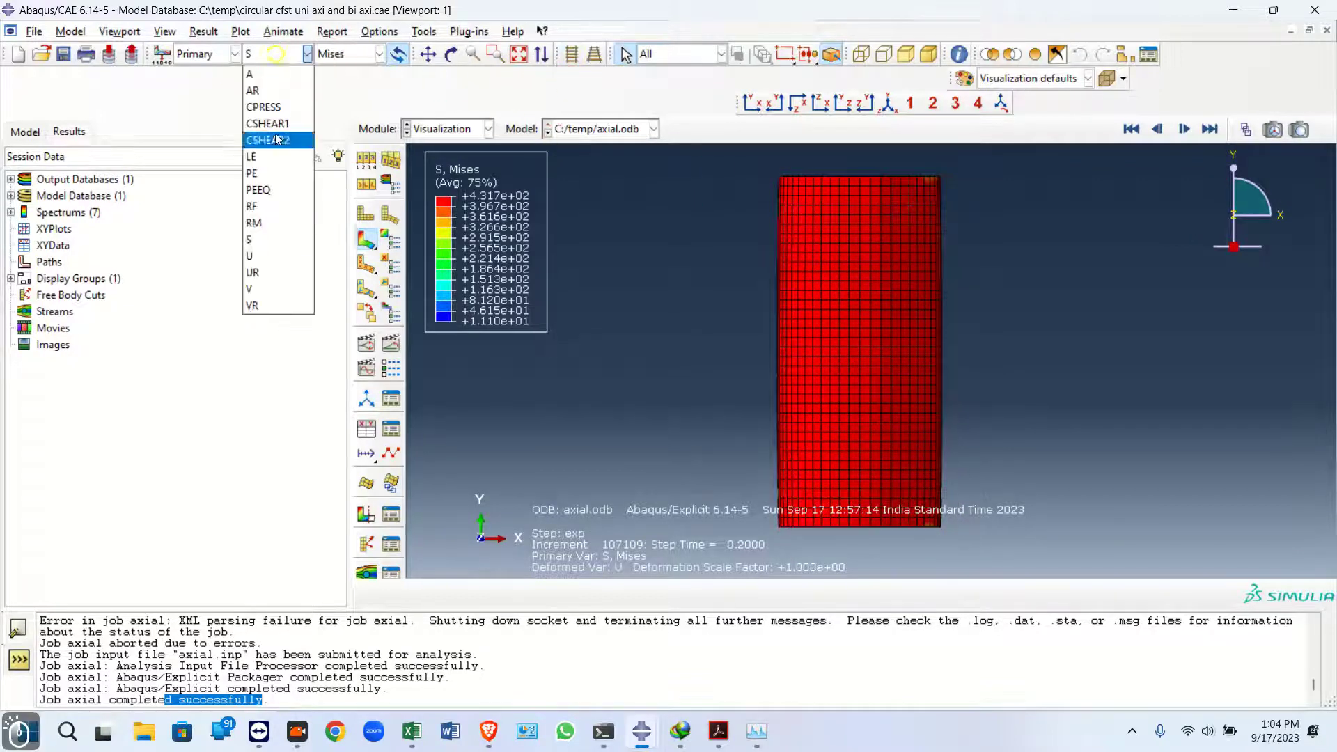
left_click(267, 256)
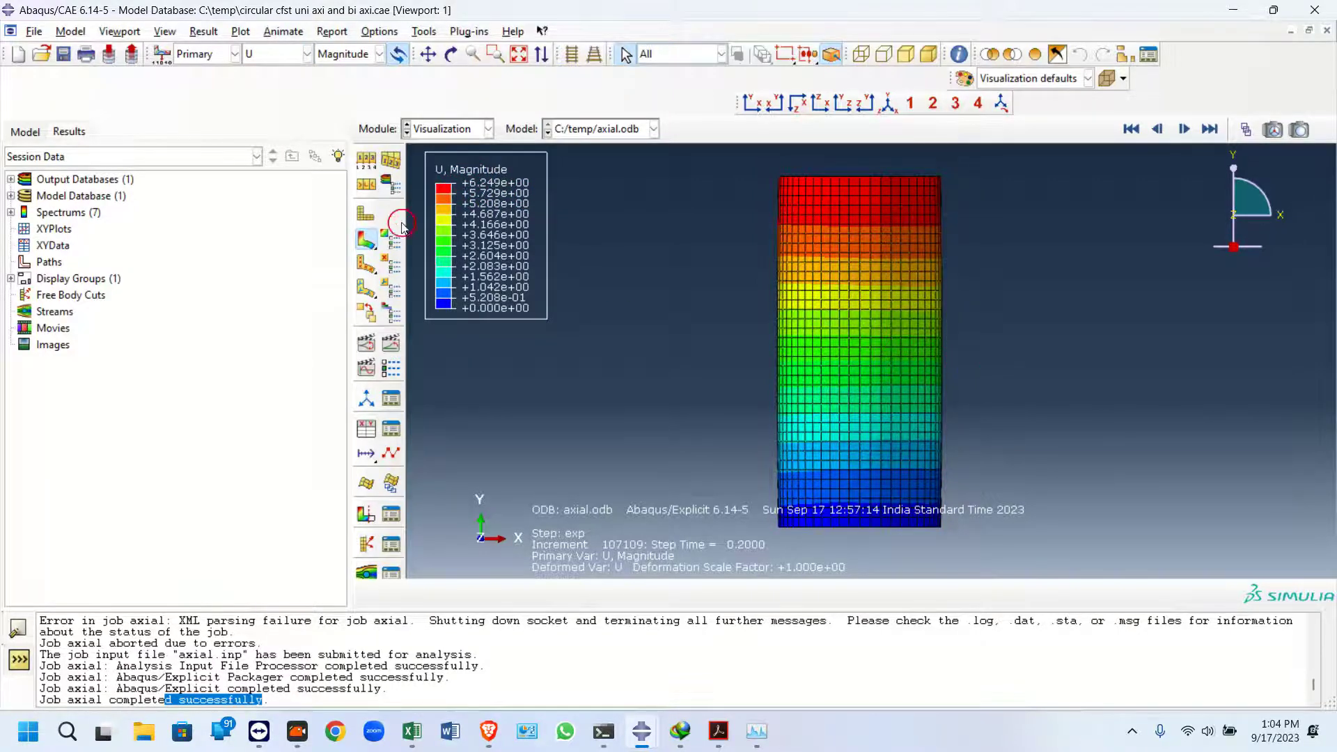
Set a uniform deformation scale factor of 10 in the common plot options and apply it
left_click(359, 286)
left_click(69, 382)
left_click(72, 408)
type("0")
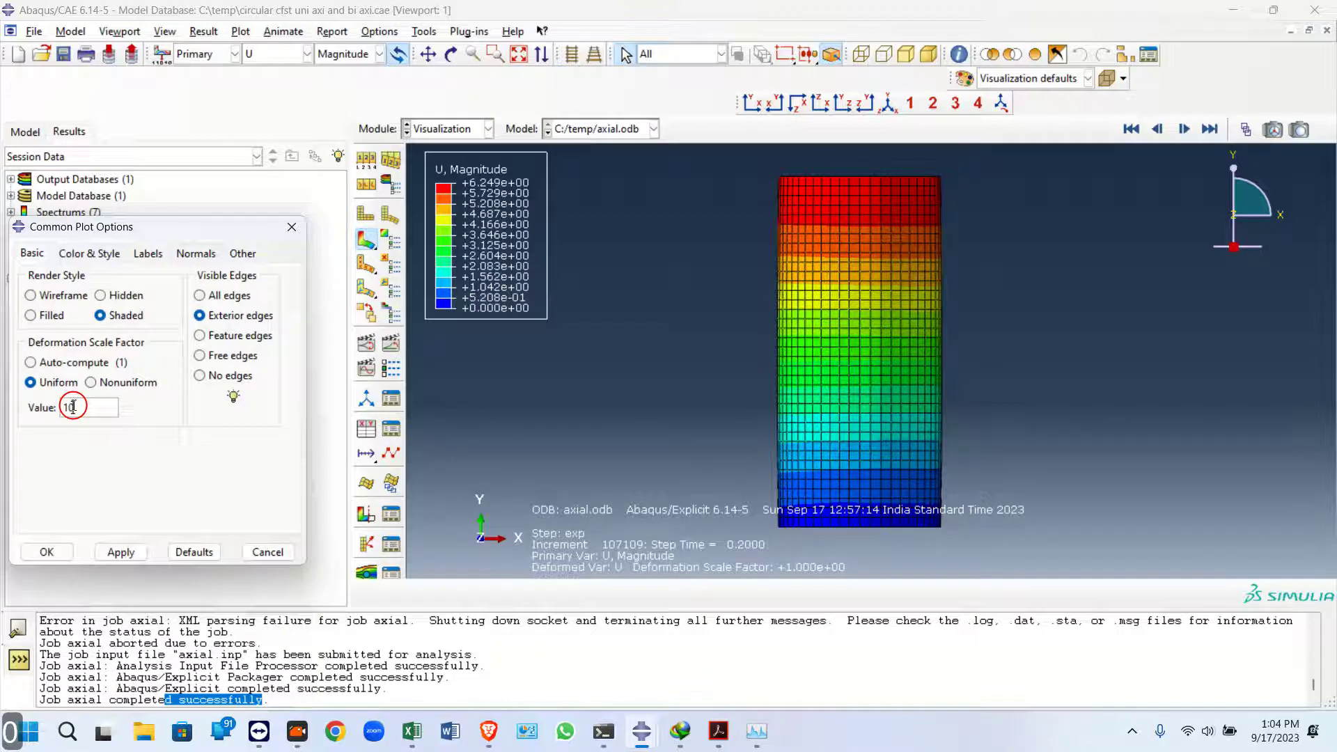
left_click(121, 551)
Compare the deformed column with the failure-mode figure in the reference PDF paper
left_click(715, 739)
scroll(725, 477, "down", 10)
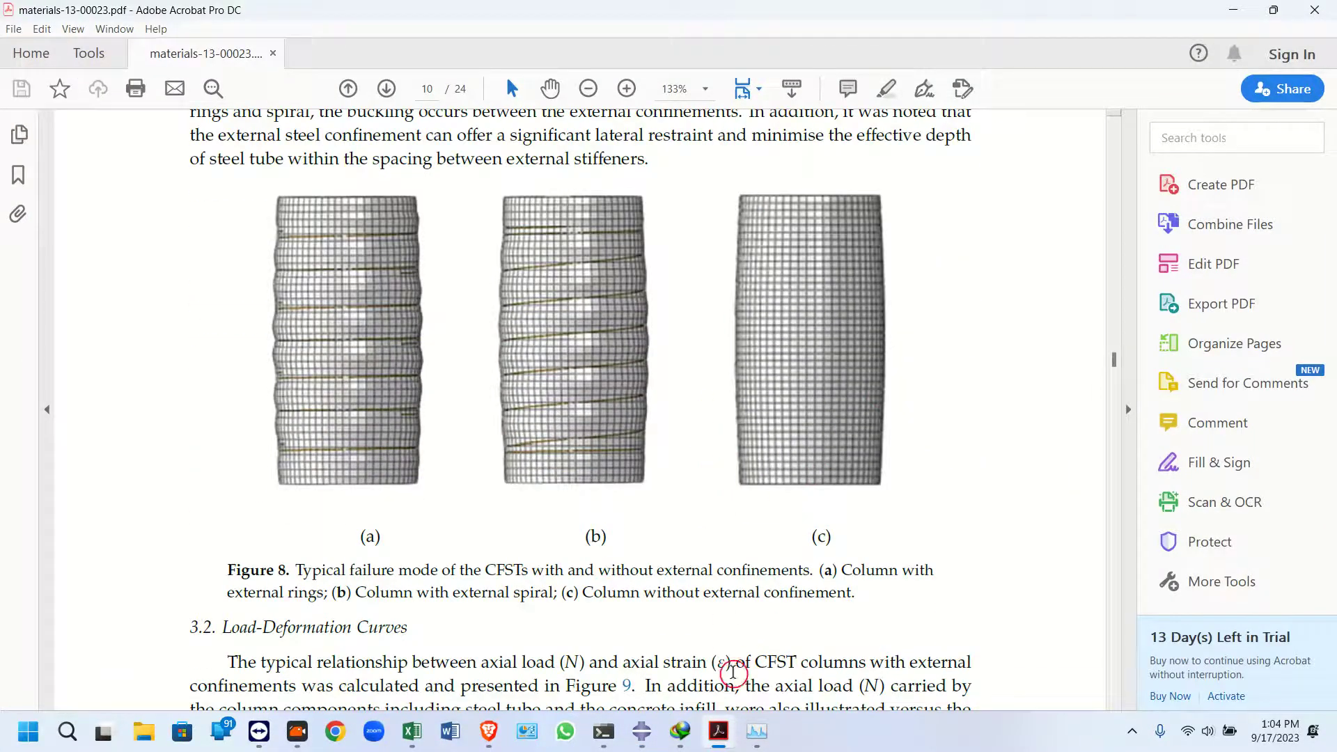
left_click(718, 731)
Restore the auto-computed deformation scale factor and apply it
left_click(70, 362)
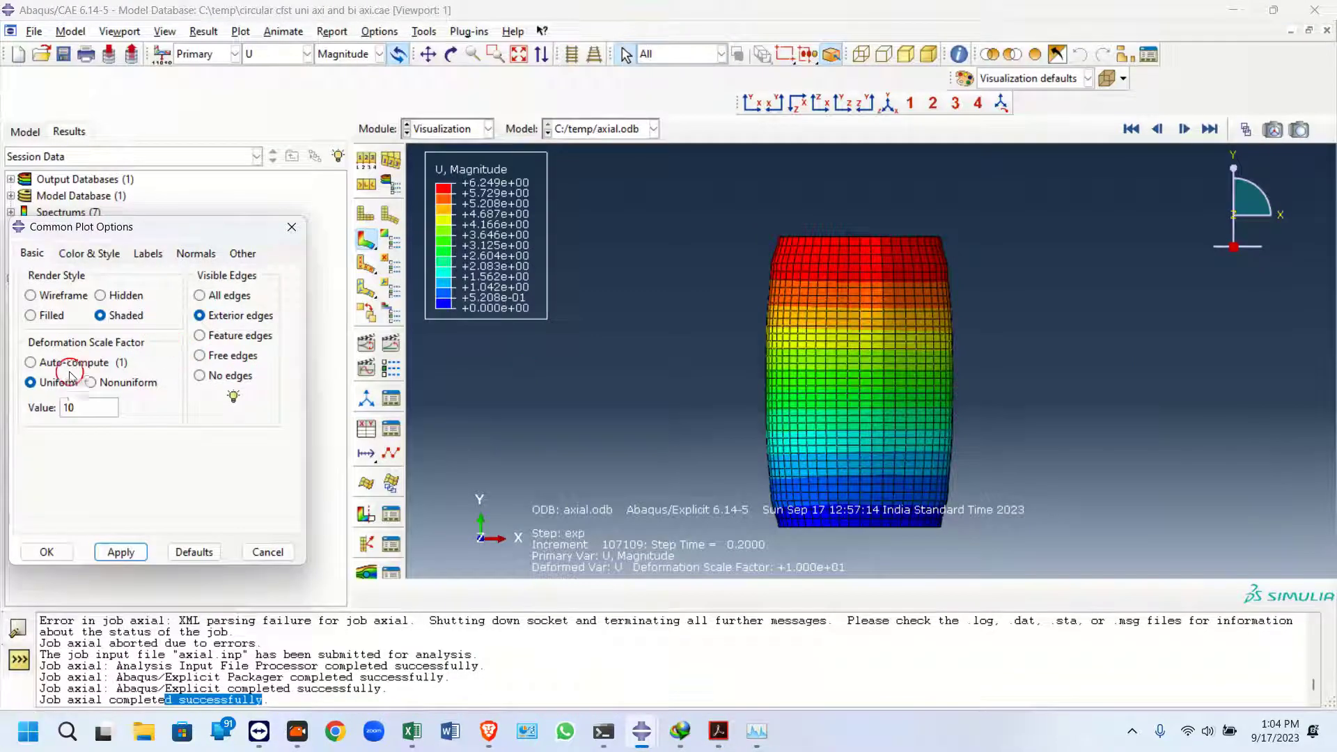
left_click(122, 552)
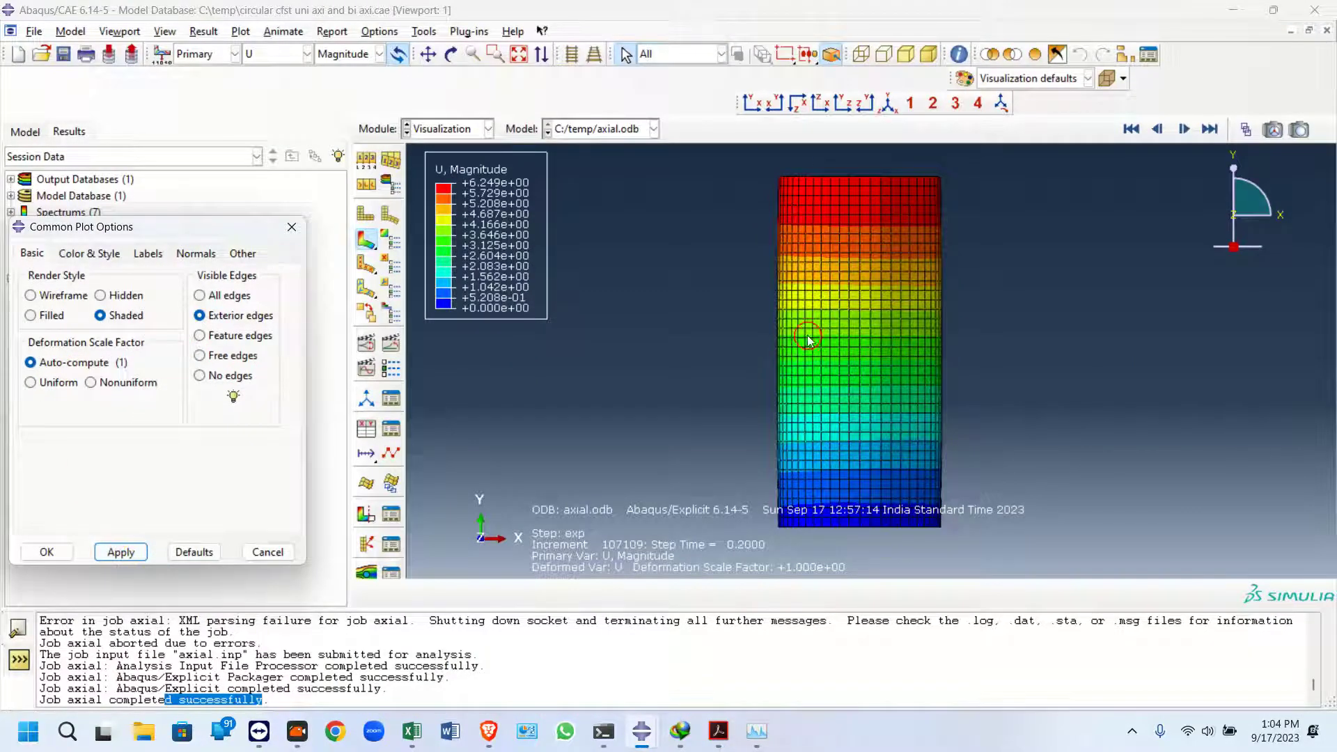
Try the free, feature, no-edge and all-edge display options, returning to exterior edges
left_click(366, 165)
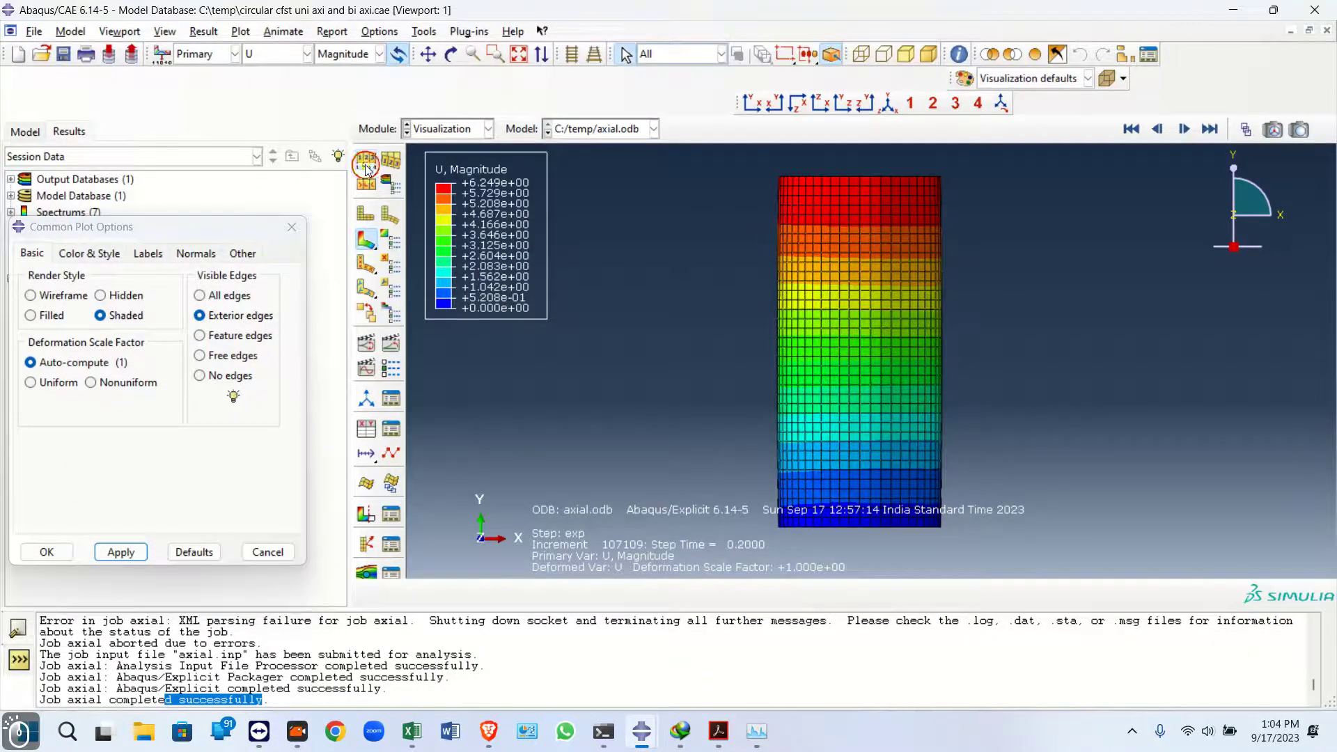
left_click(200, 355)
left_click(123, 551)
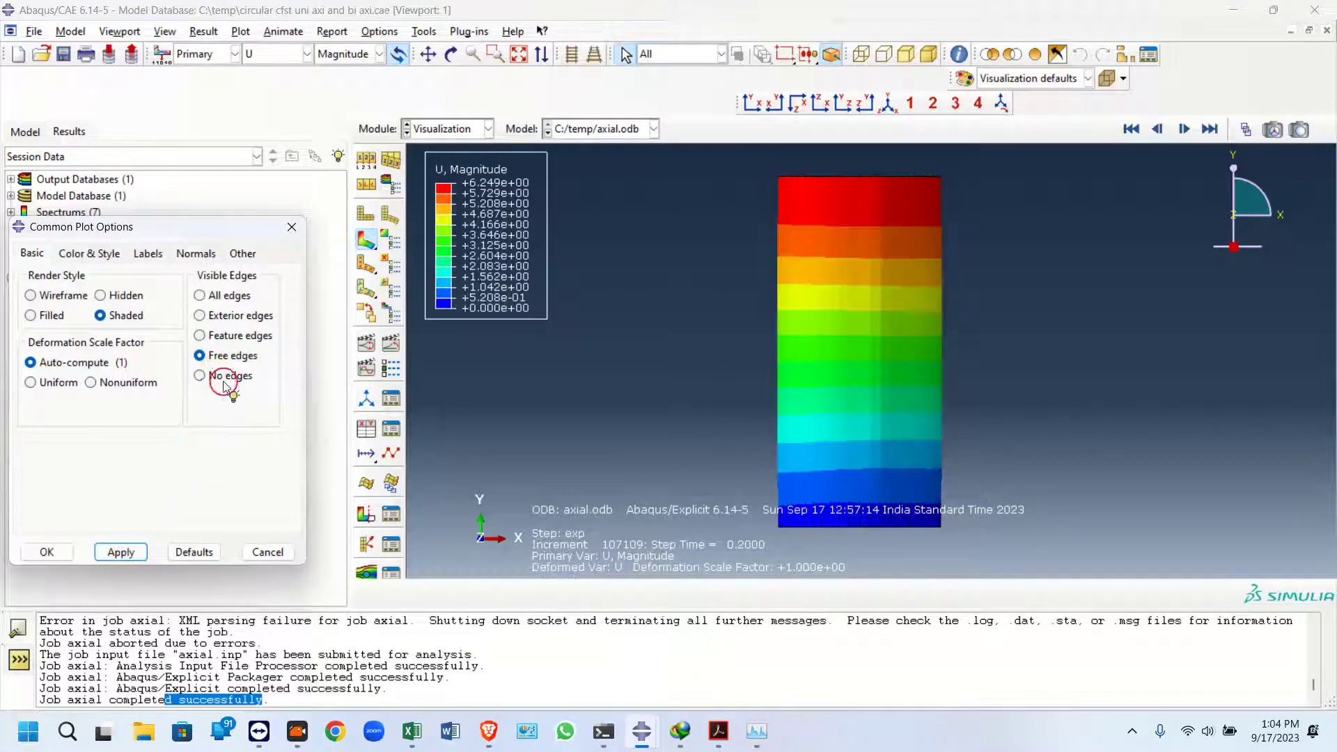
left_click(200, 335)
left_click(123, 551)
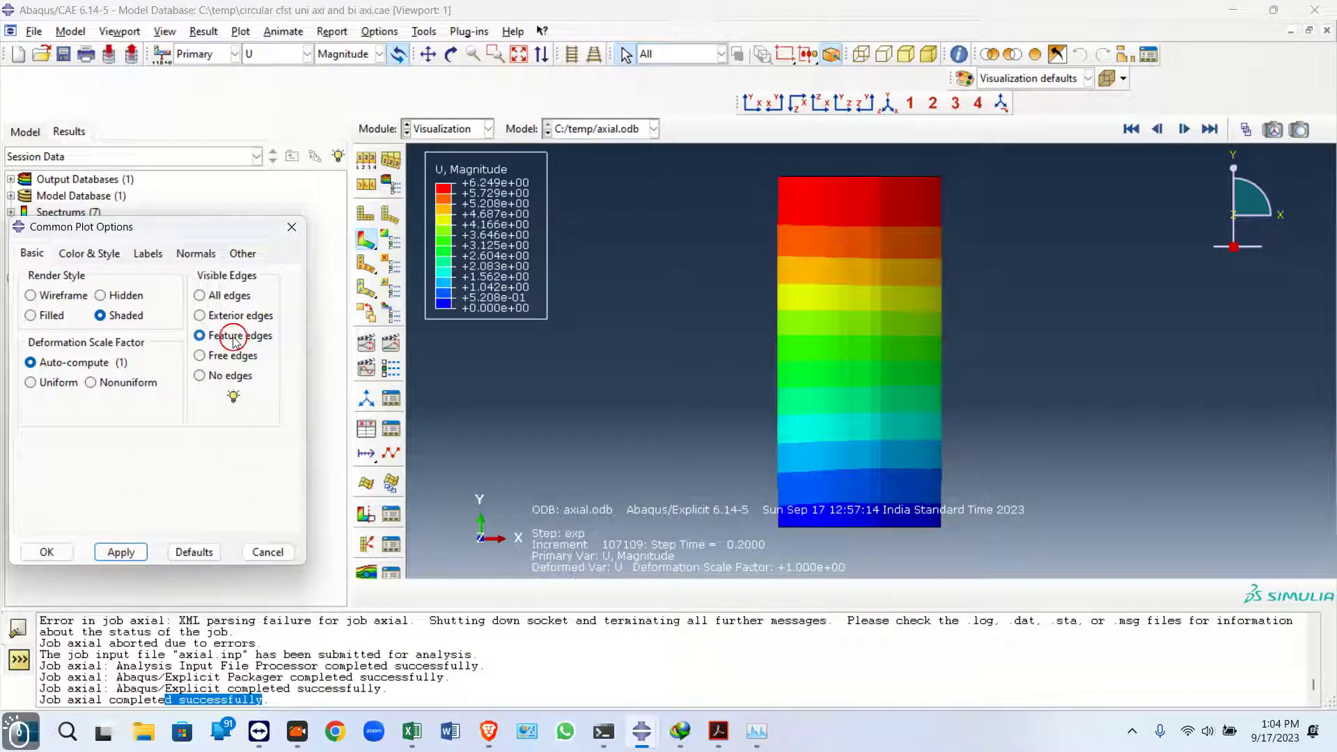
left_click(221, 376)
left_click(108, 552)
left_click(200, 296)
left_click(125, 554)
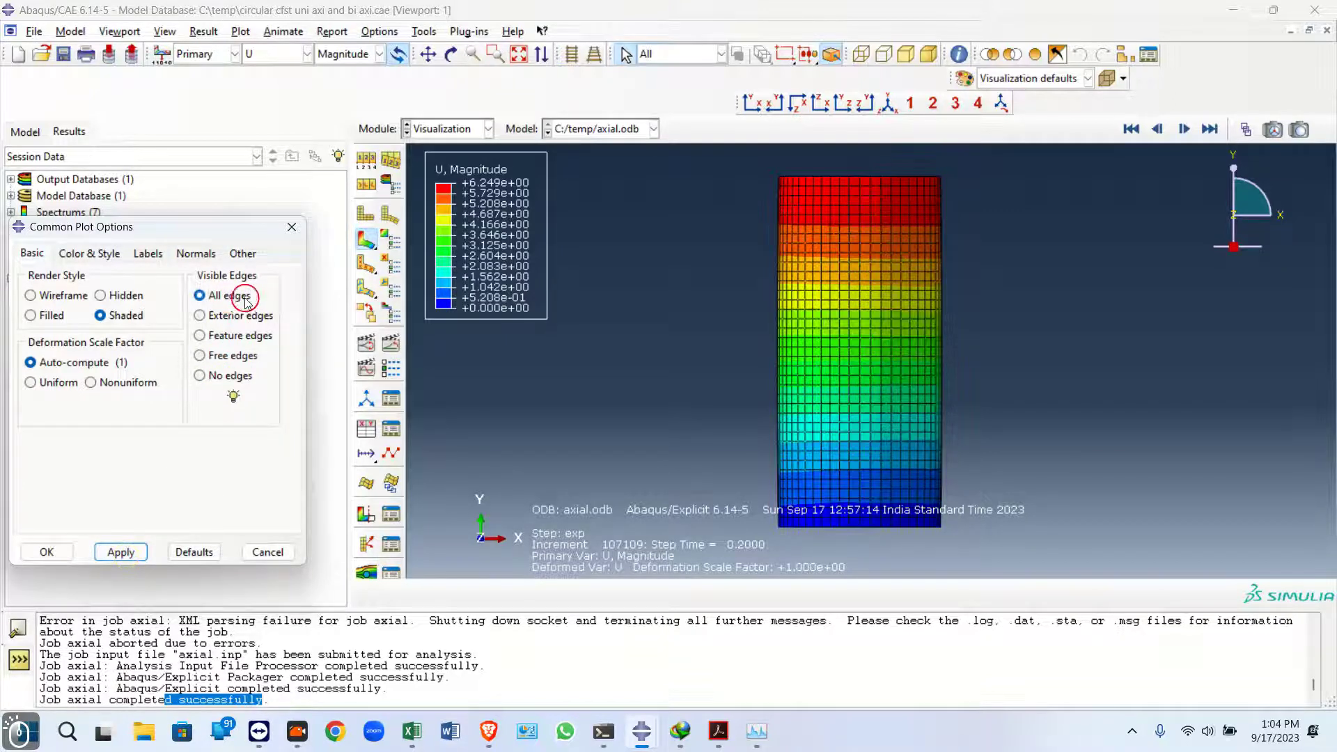
left_click(200, 315)
left_click(124, 550)
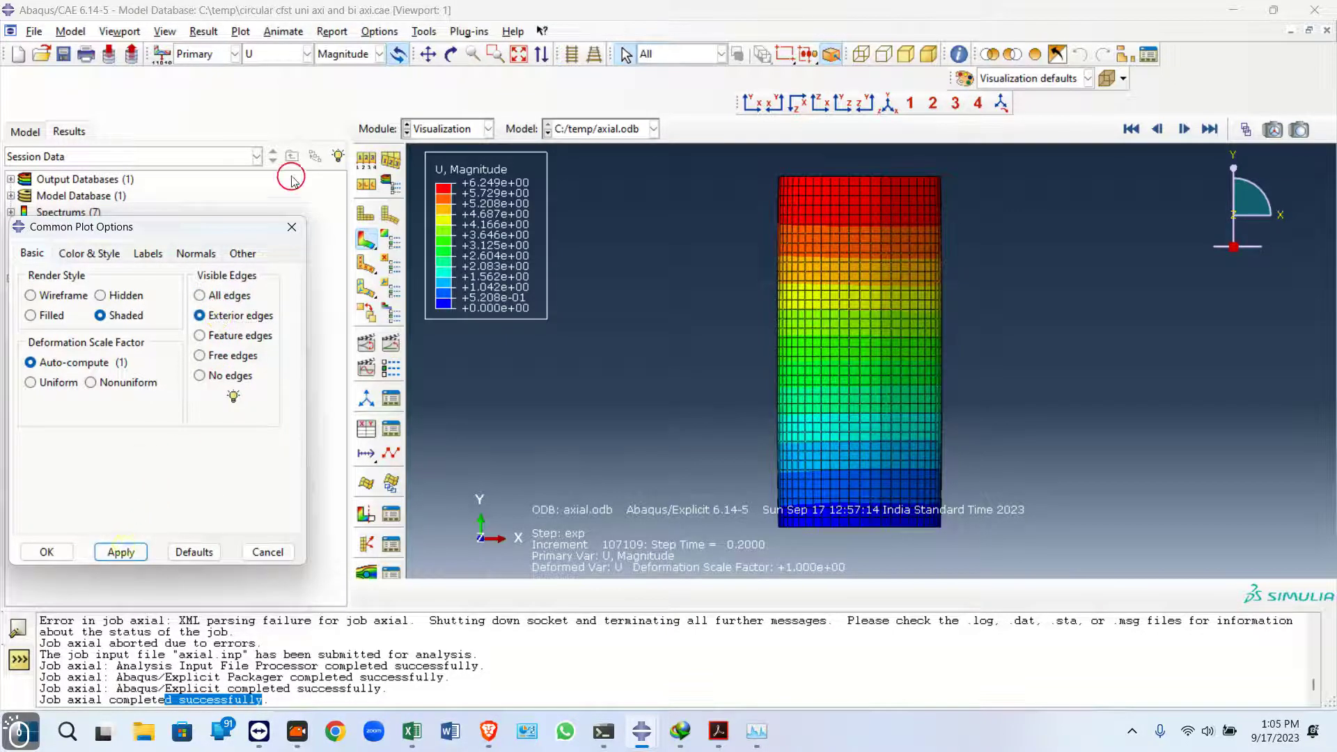
Plot the internal energy ALLIE and kinetic energy ALLKE history outputs of axial.odb together in an iso view
left_click(871, 104)
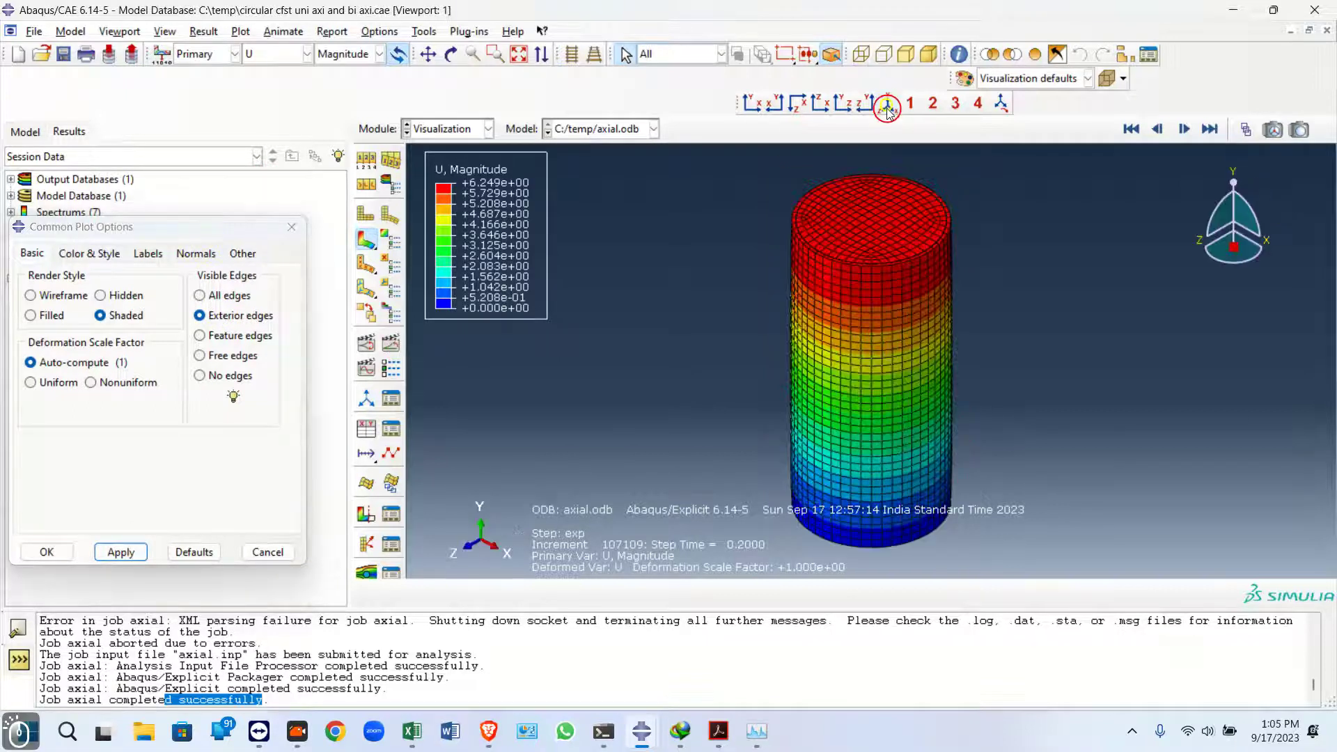
left_click_drag(182, 229, 290, 429)
left_click(10, 179)
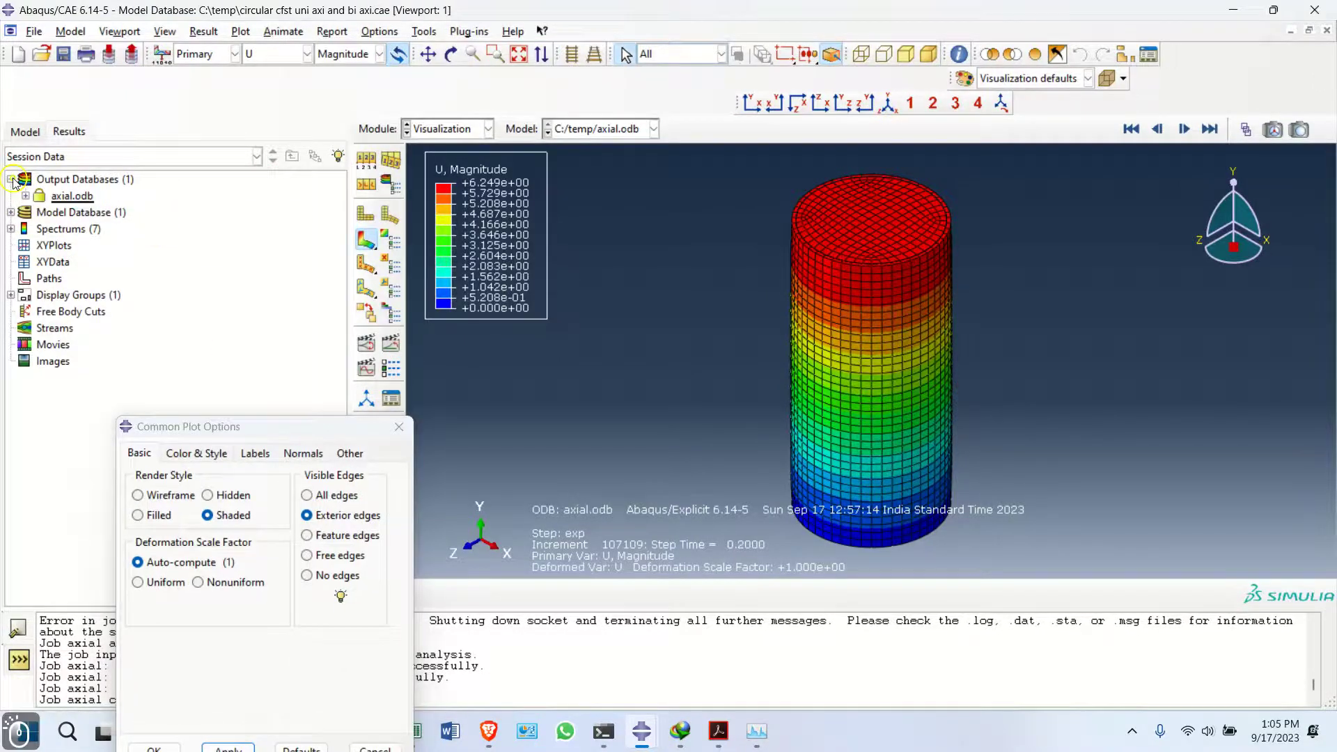
left_click(25, 195)
left_click(42, 213)
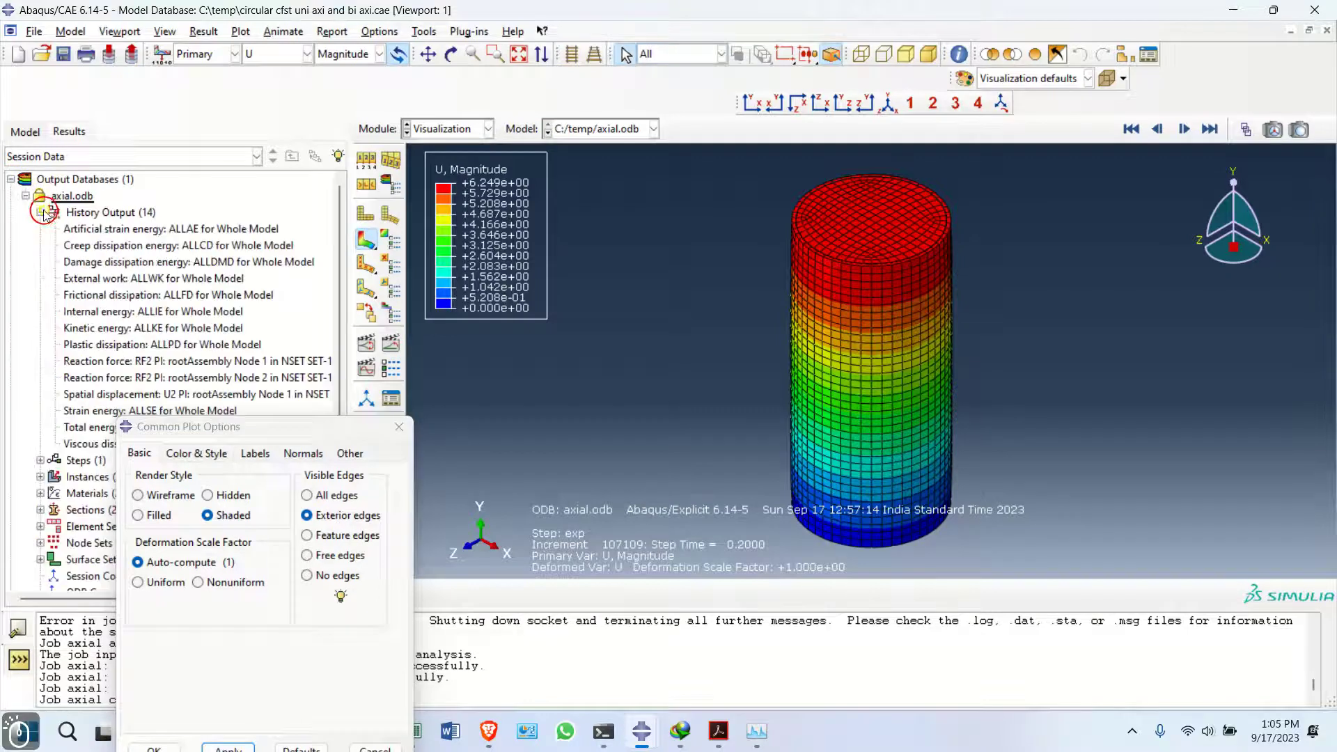
left_click_drag(258, 425, 513, 489)
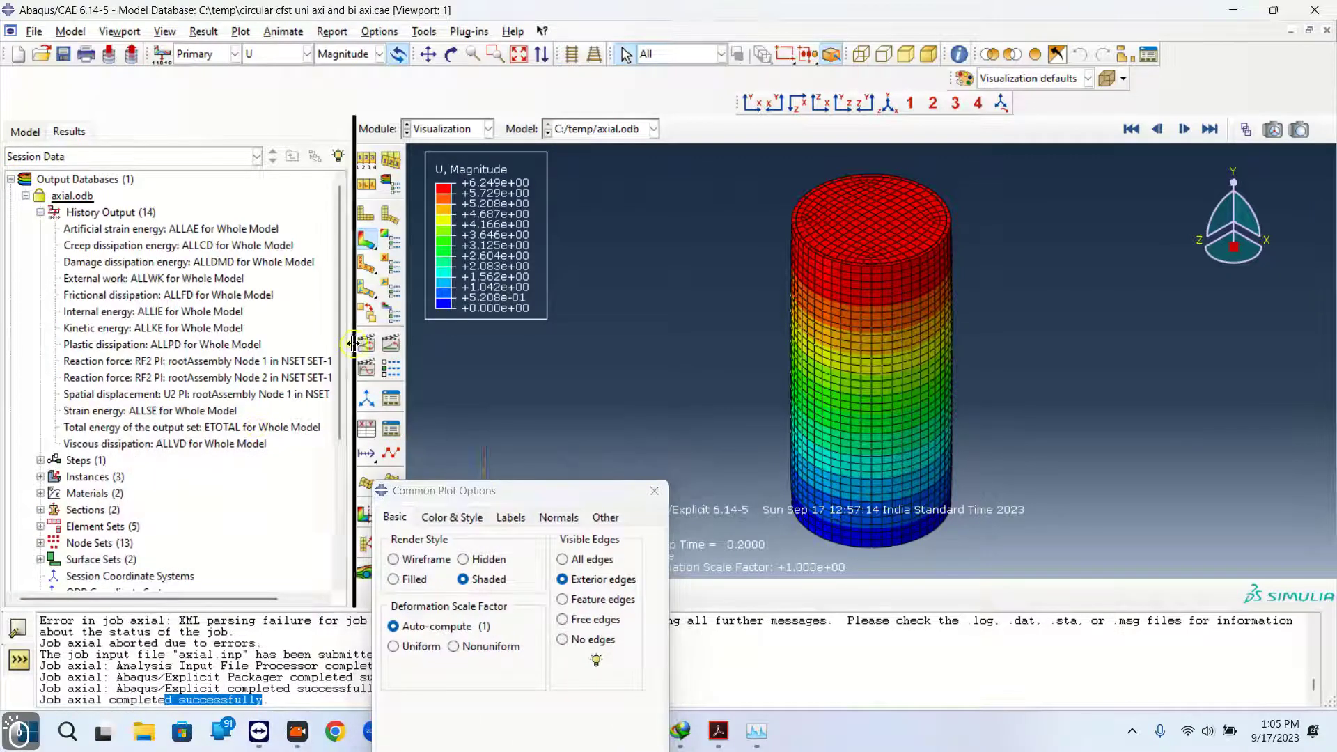
left_click_drag(360, 348, 494, 348)
scroll(188, 313, "down", 3)
scroll(144, 320, "up", 2)
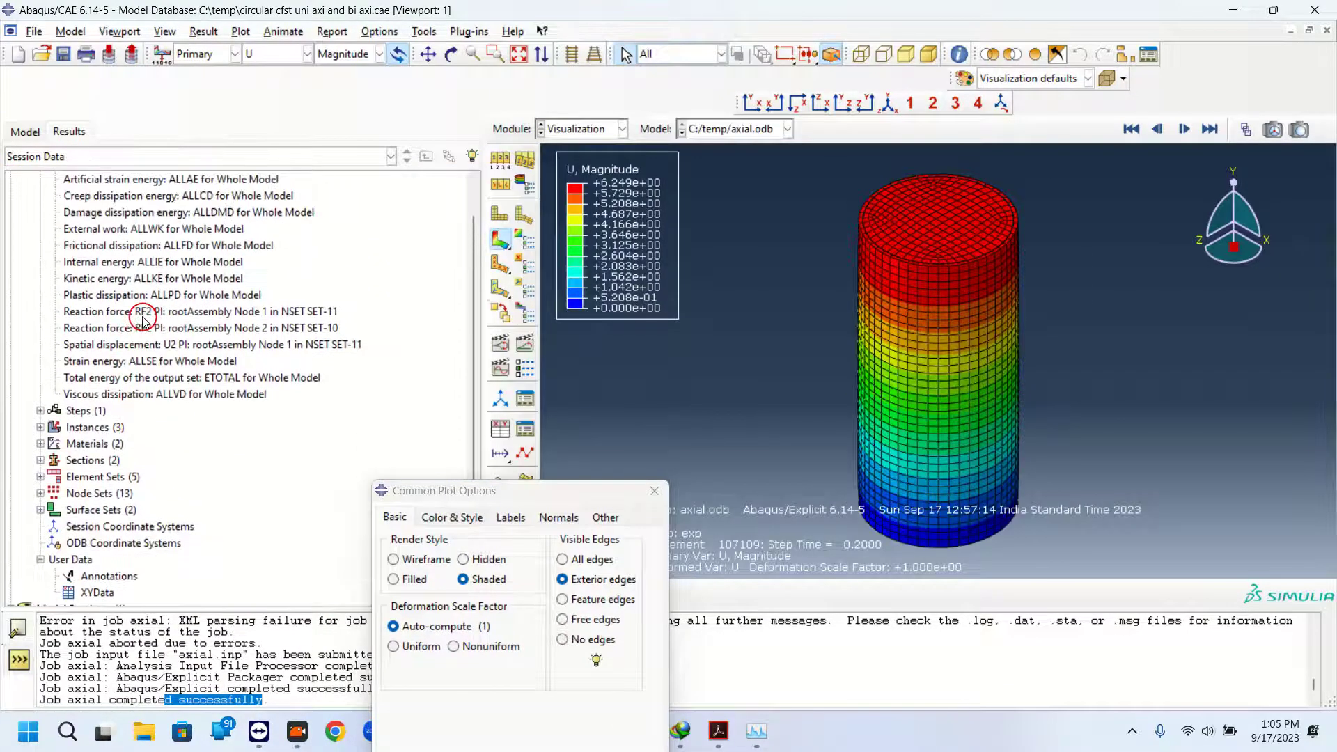
left_click_drag(146, 262, 147, 279)
right_click(155, 273)
left_click(180, 303)
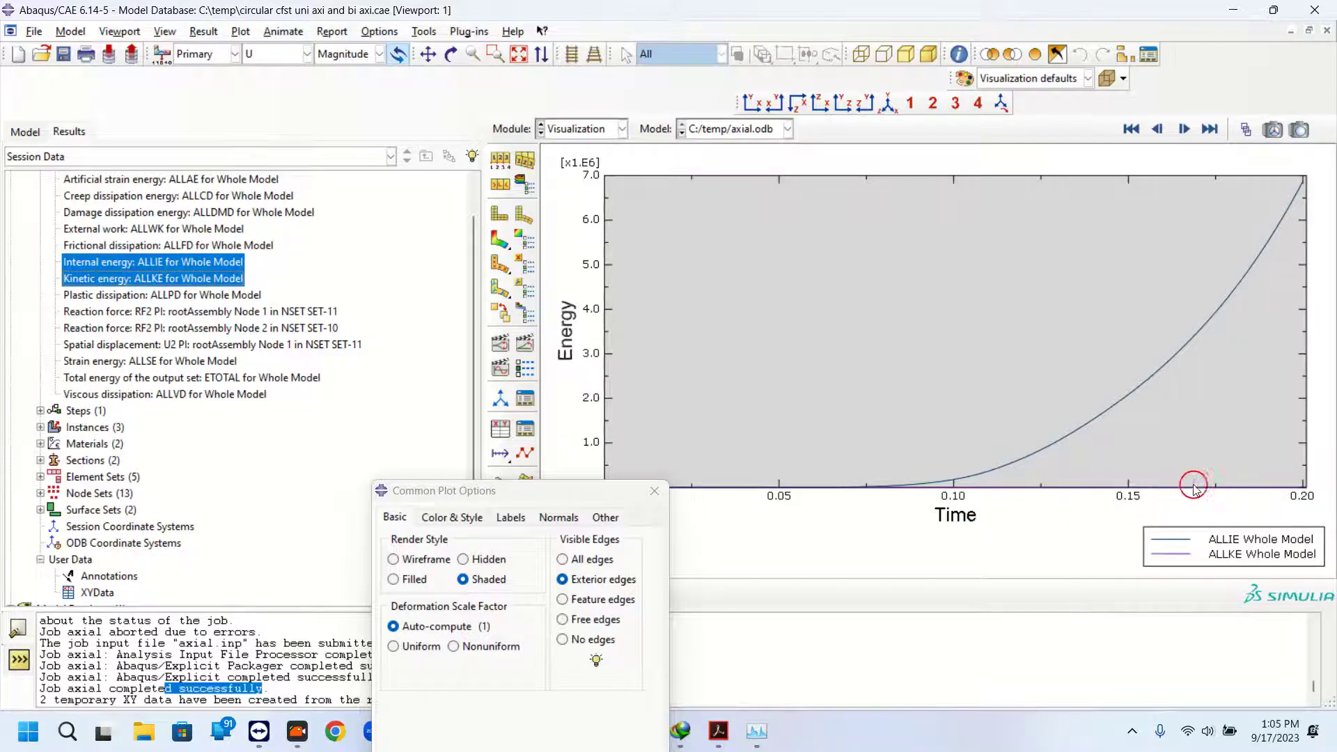
Plot the RF2 reaction force histories of Node 1 in NSET SET-11 and Node 2 in NSET SET-10 one at a time
scroll(189, 326, "down", 1)
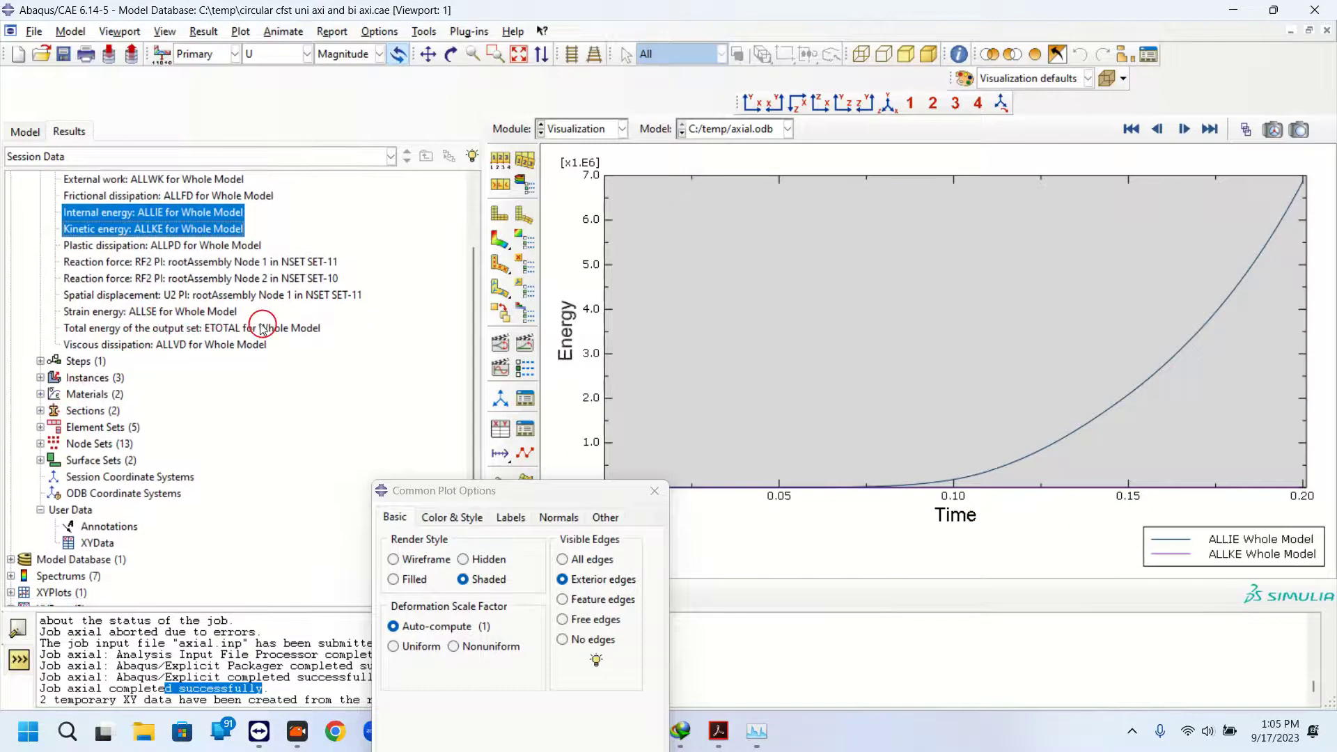
double_click(213, 265)
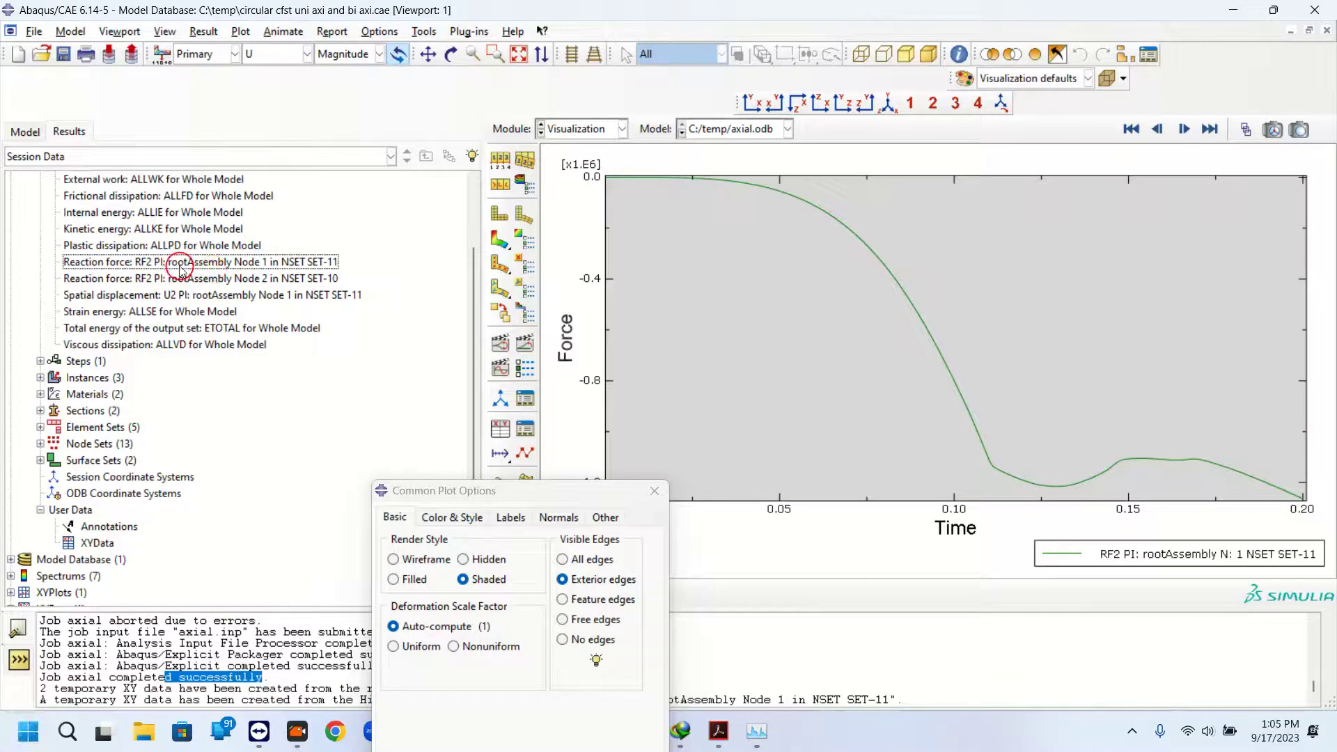
double_click(180, 264)
double_click(179, 278)
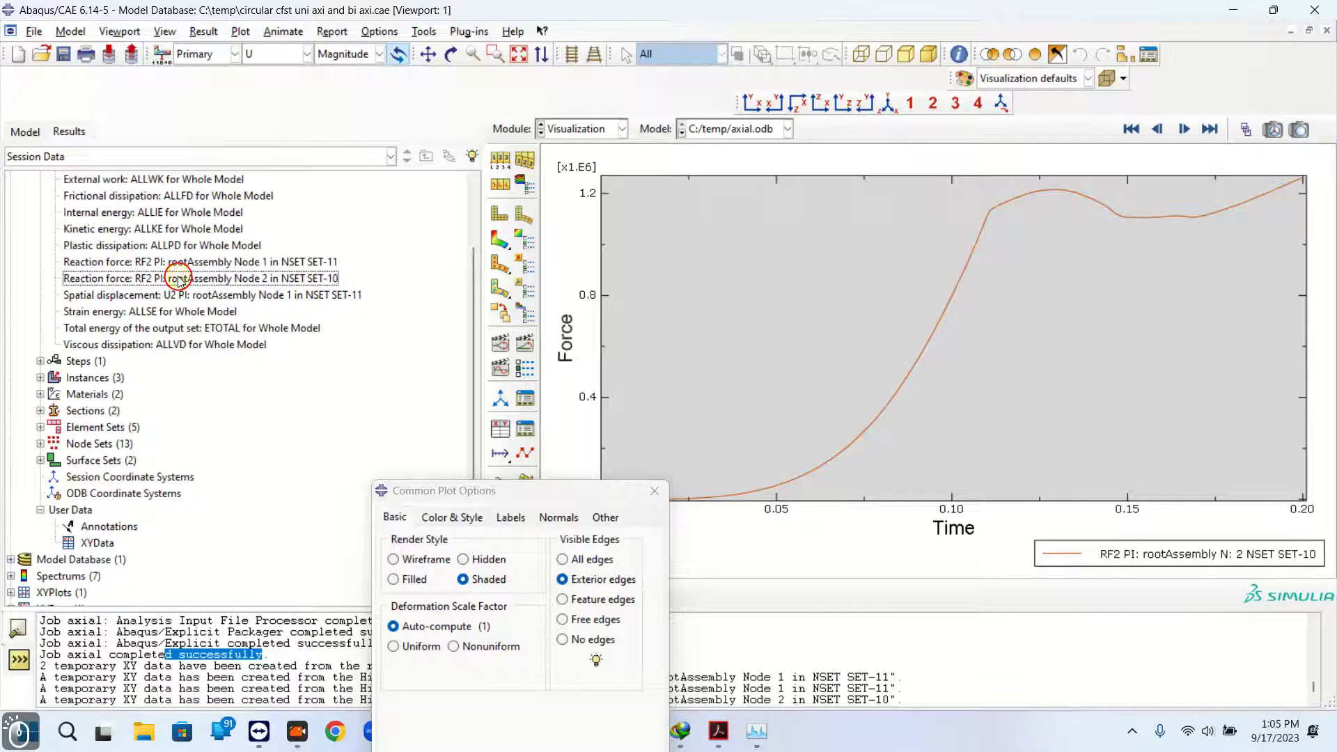
Plot both RF2 reaction force histories together on one chart
left_click(179, 263, "shift")
right_click(182, 263)
left_click(209, 287)
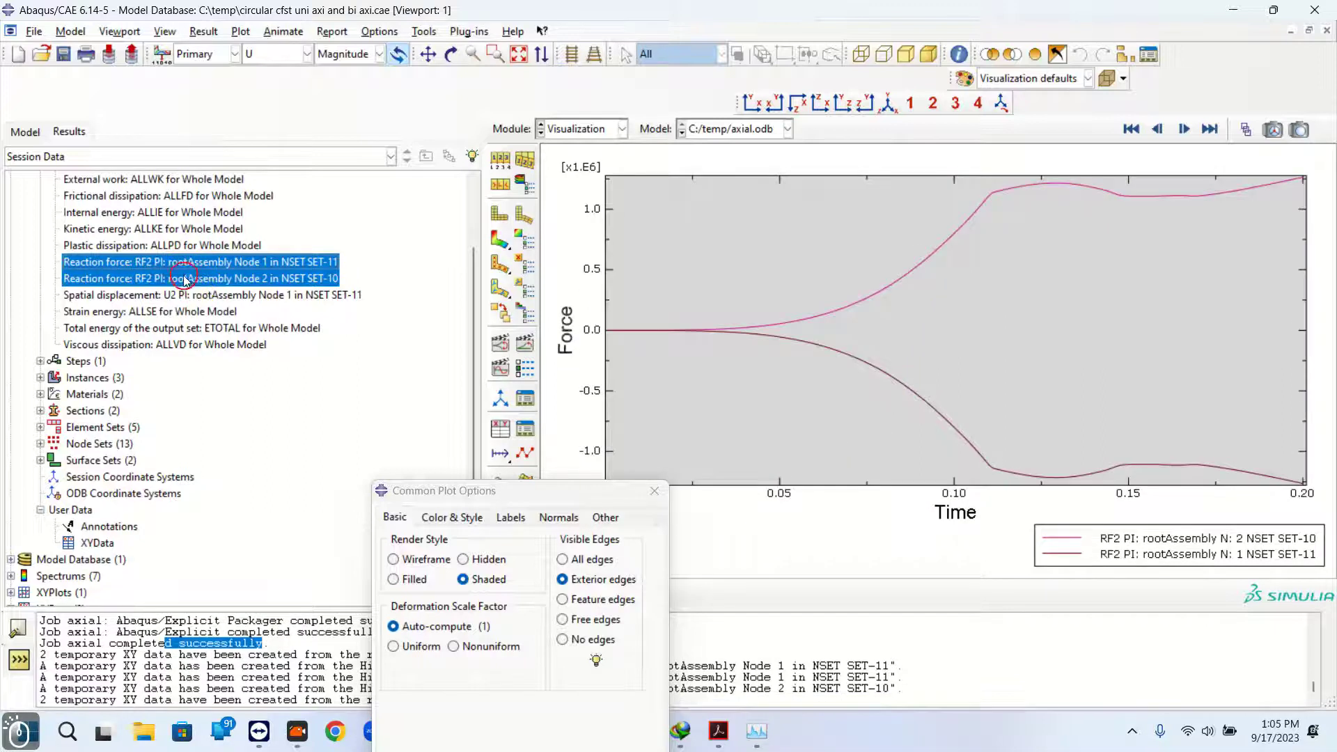
Replot the SET-11 and SET-10 reaction force curves individually
left_click(317, 279)
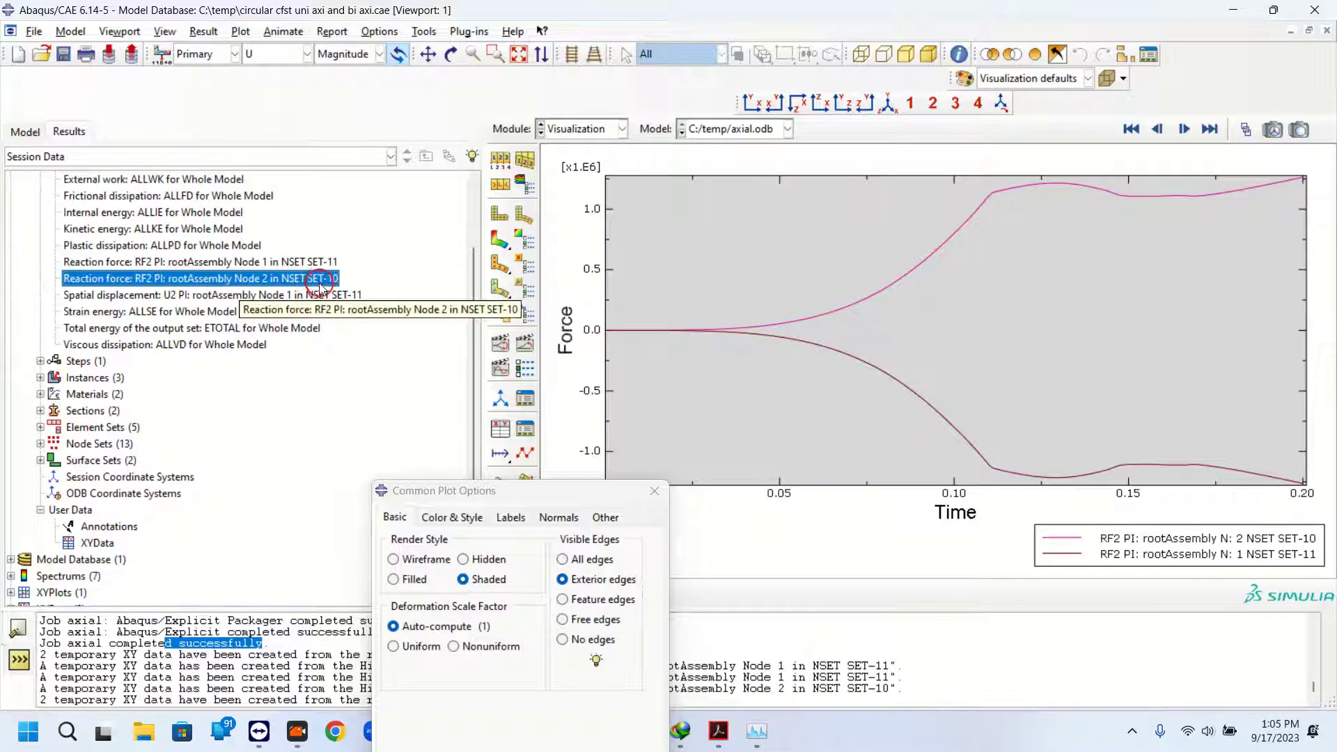
left_click(333, 266)
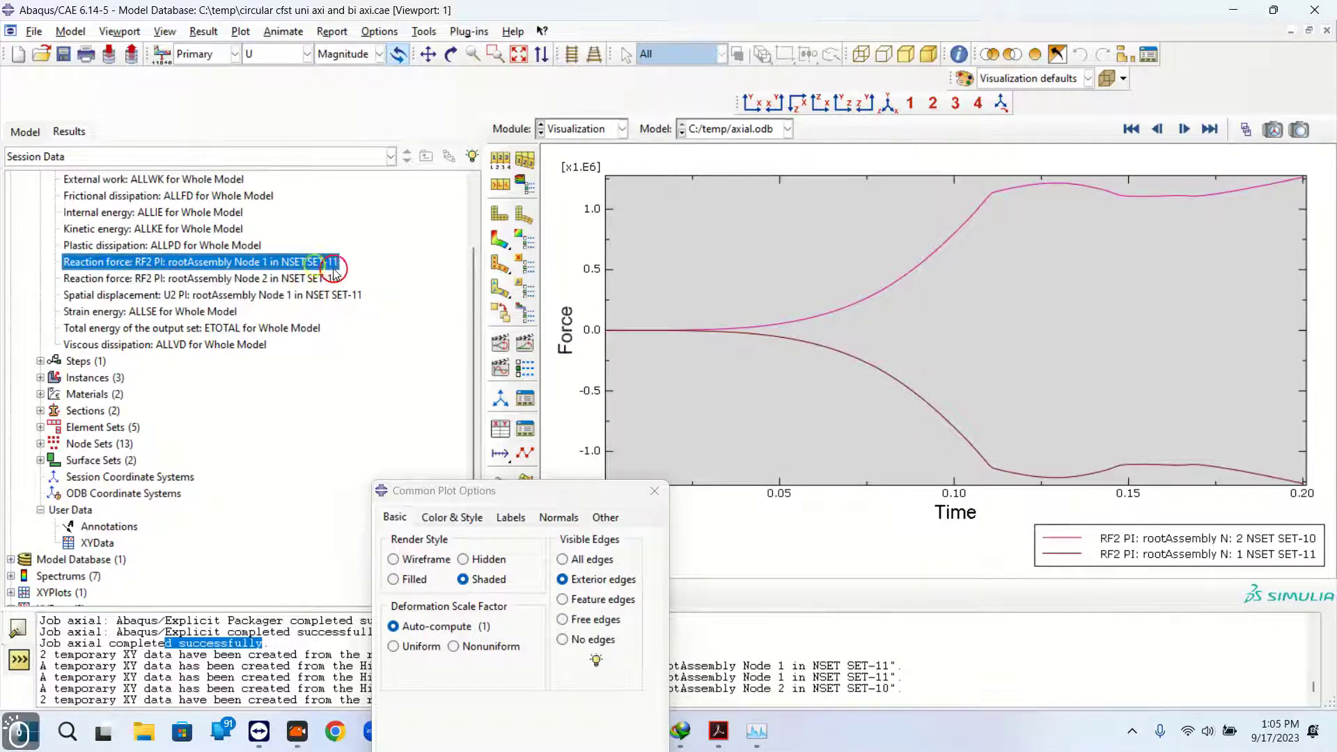
double_click(333, 267)
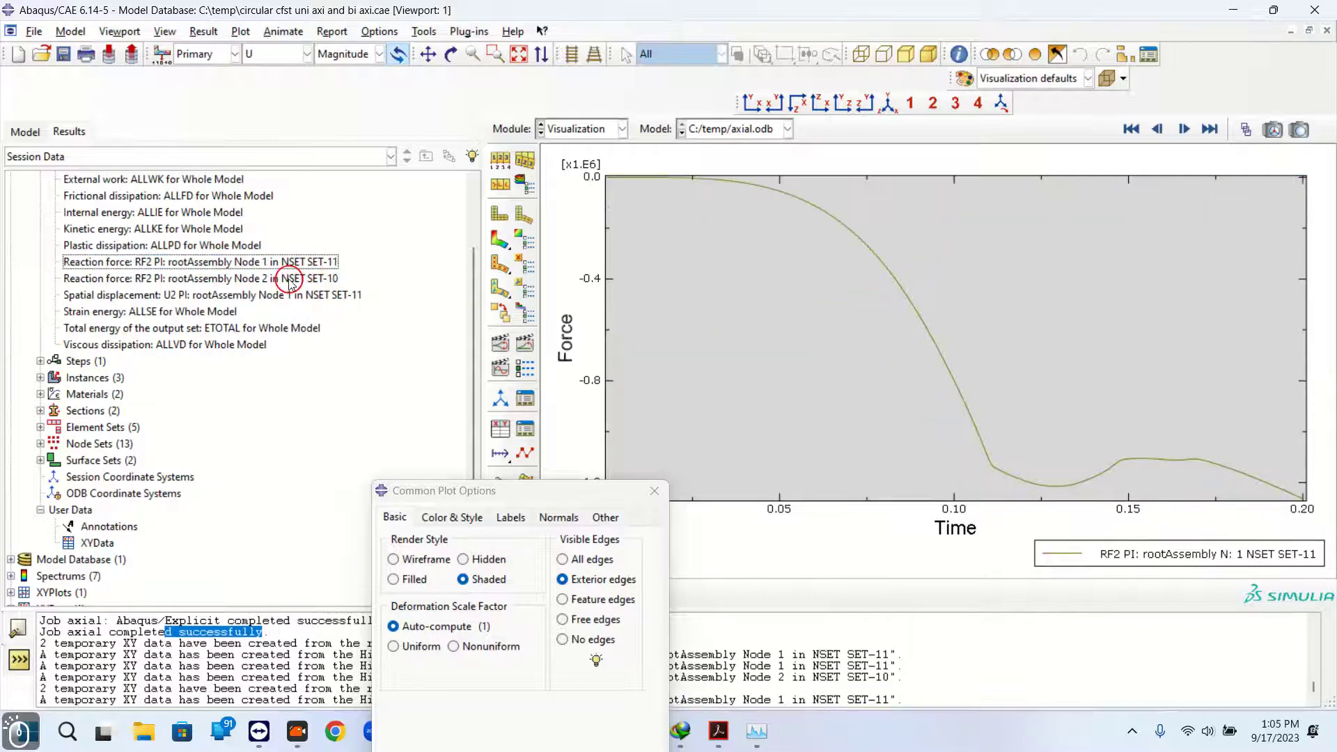
double_click(290, 279)
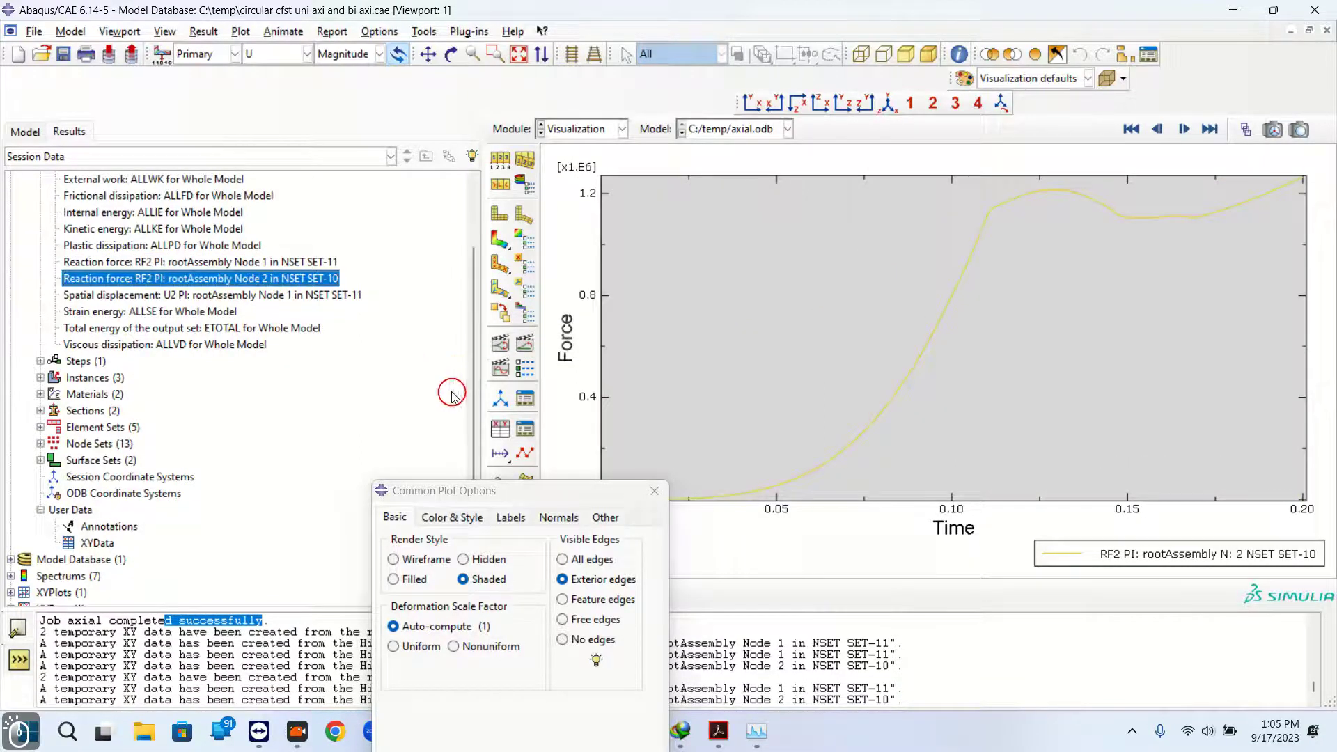
Plot the RF2 reaction force history of Node 2 in NSET SET-10
scroll(245, 370, "down", 3)
scroll(185, 317, "up", 4)
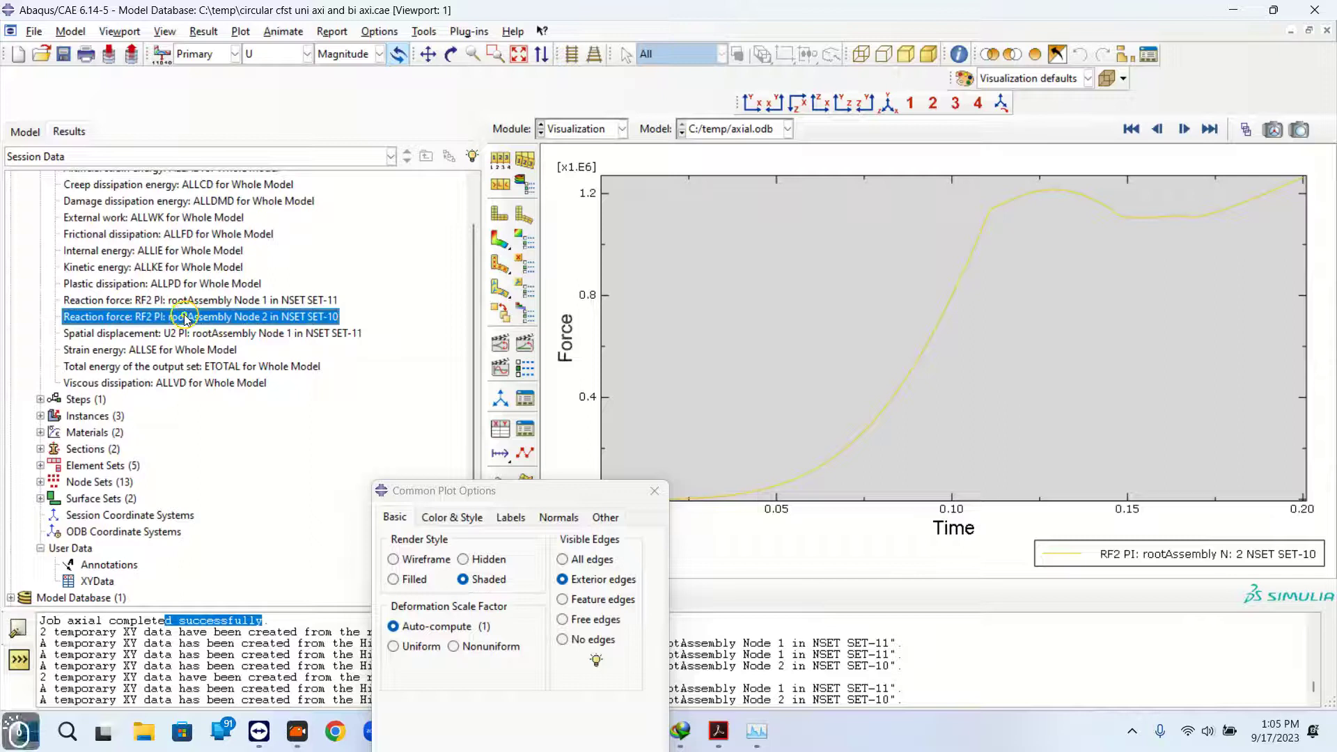
double_click(185, 318)
scroll(152, 373, "down", 3)
scroll(42, 511, "up", 1)
scroll(12, 533, "down", 1)
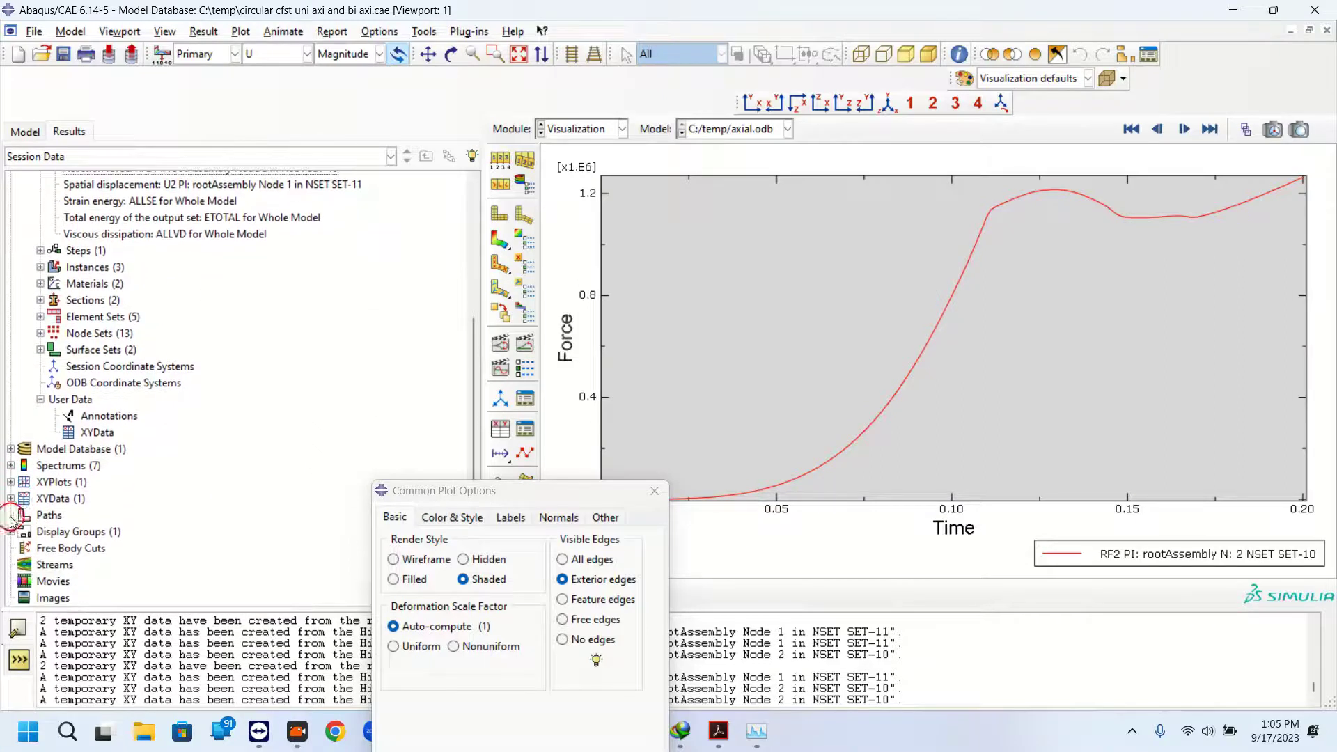
Open the _temp_2 XY data for editing and copy its whole Y force column
left_click(11, 498)
left_click(55, 515)
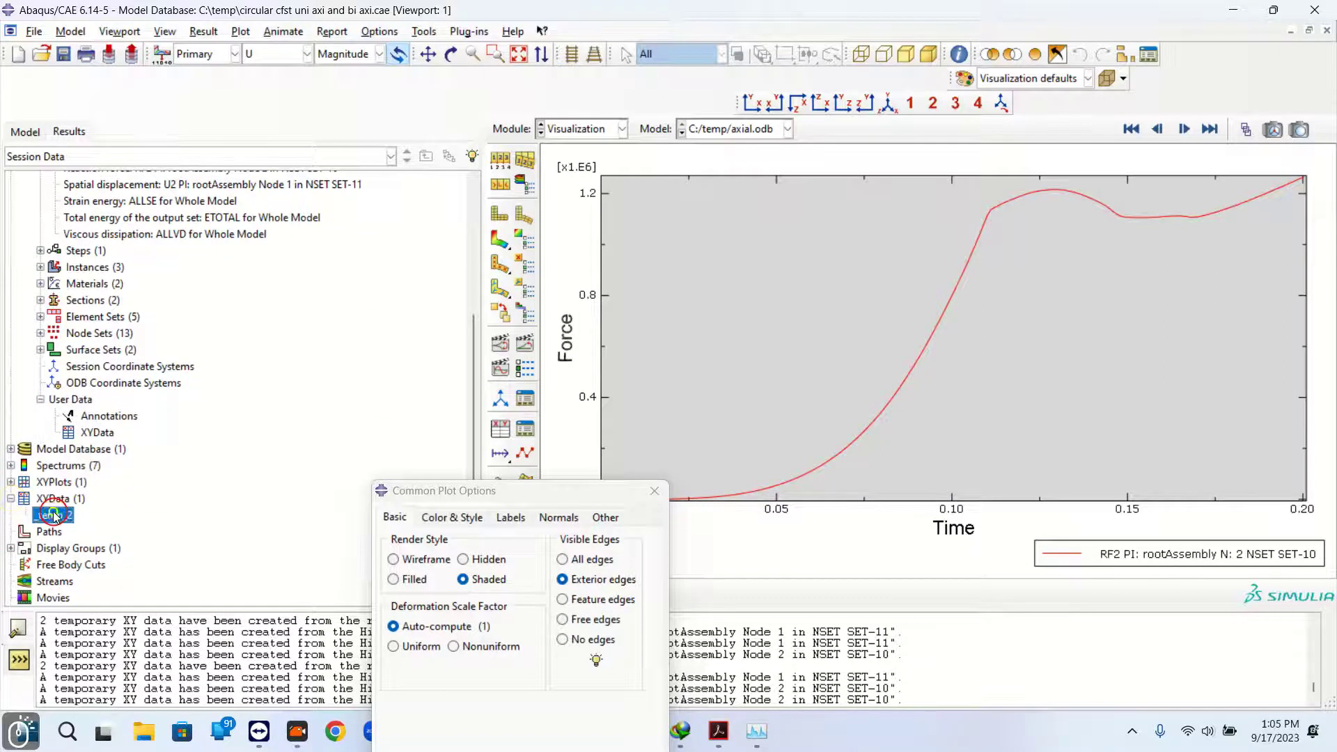
right_click(55, 515)
left_click(80, 555)
left_click(192, 314)
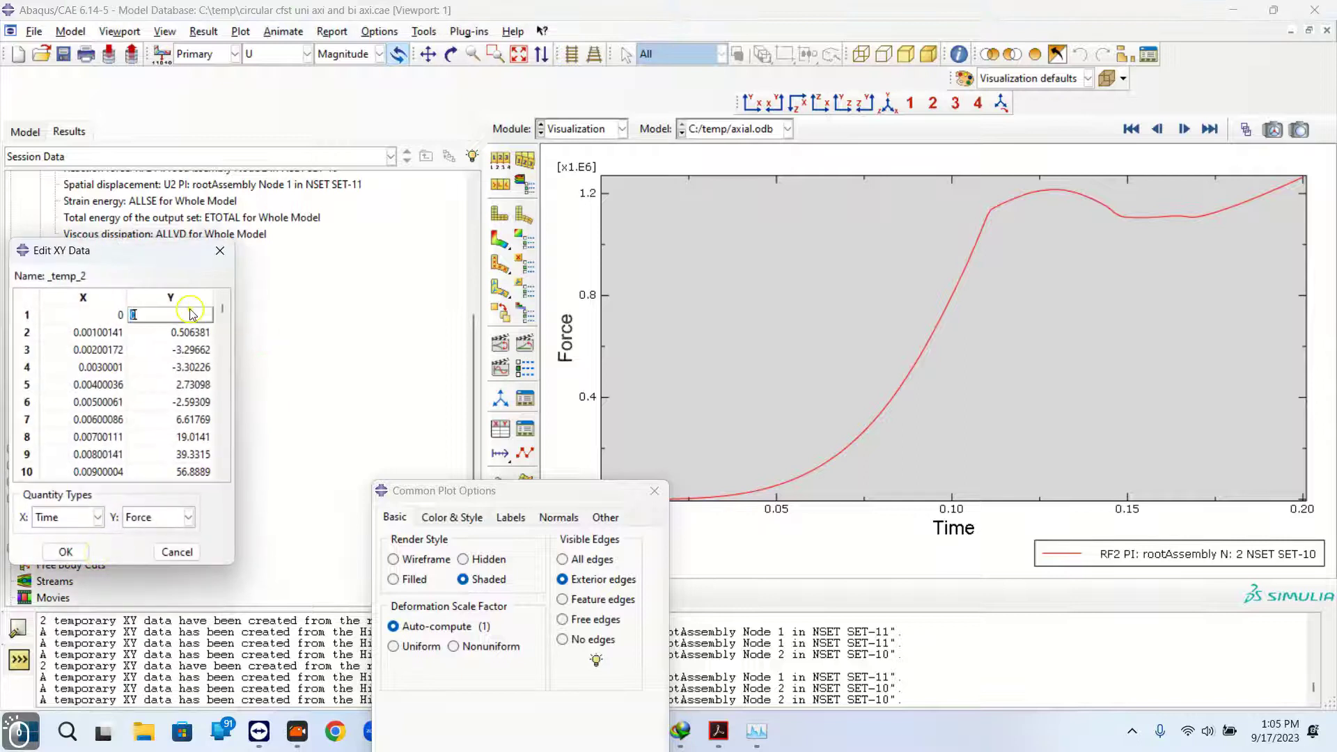
left_click_drag(219, 309, 221, 309)
left_click_drag(227, 432, 222, 468)
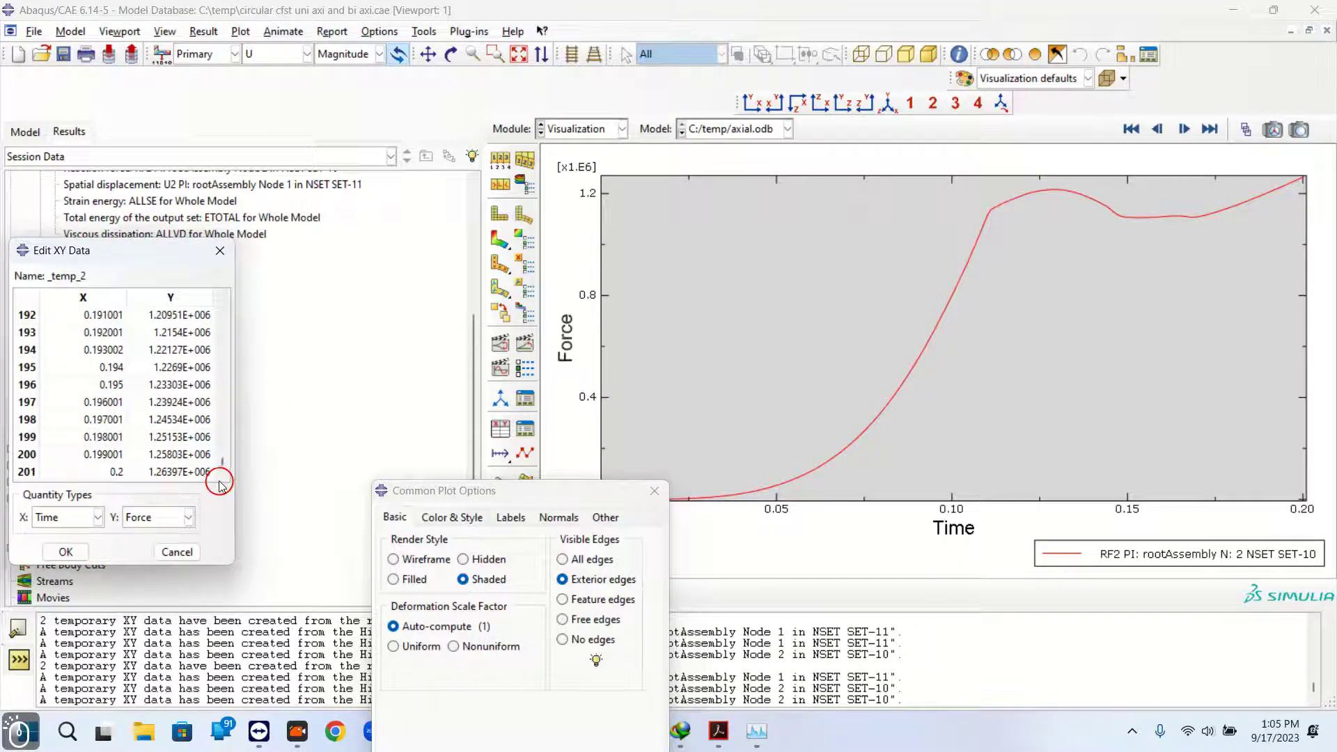
left_click(197, 470, "shift")
right_click(187, 471)
left_click(218, 500)
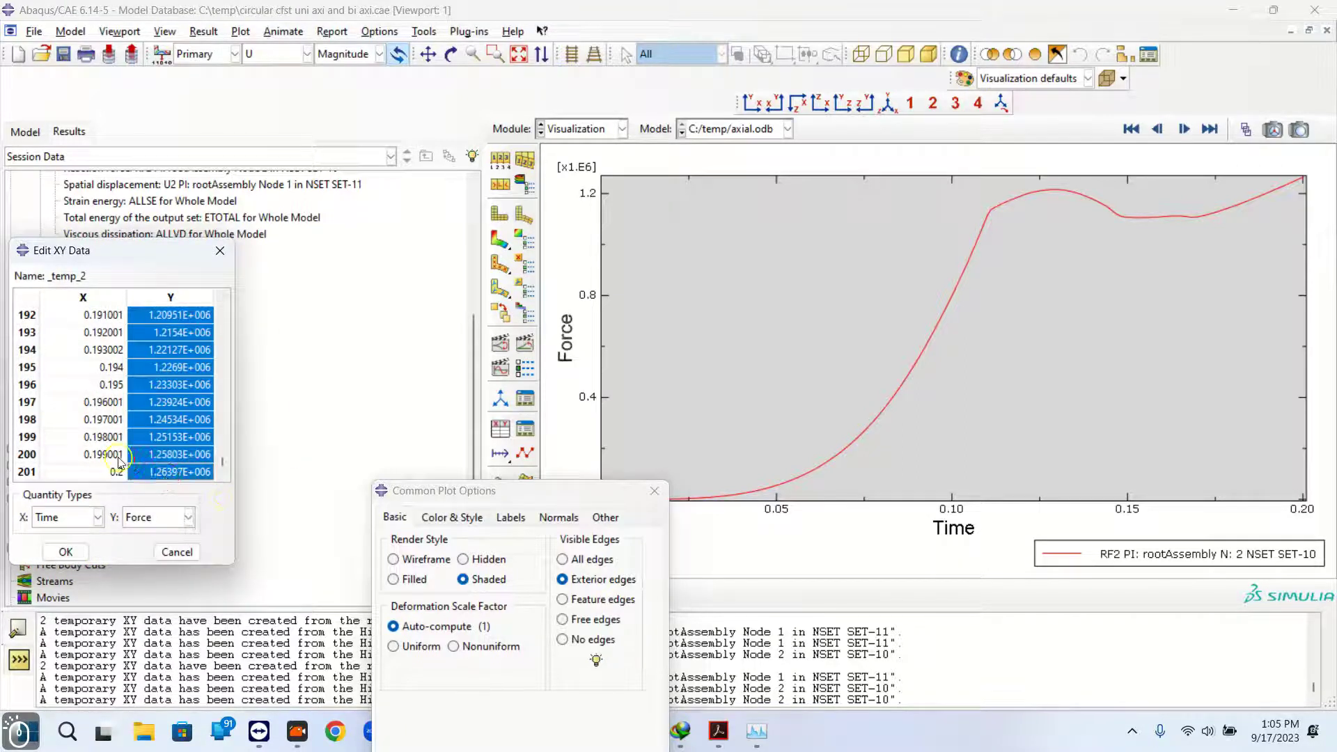
left_click_drag(112, 454, 104, 386)
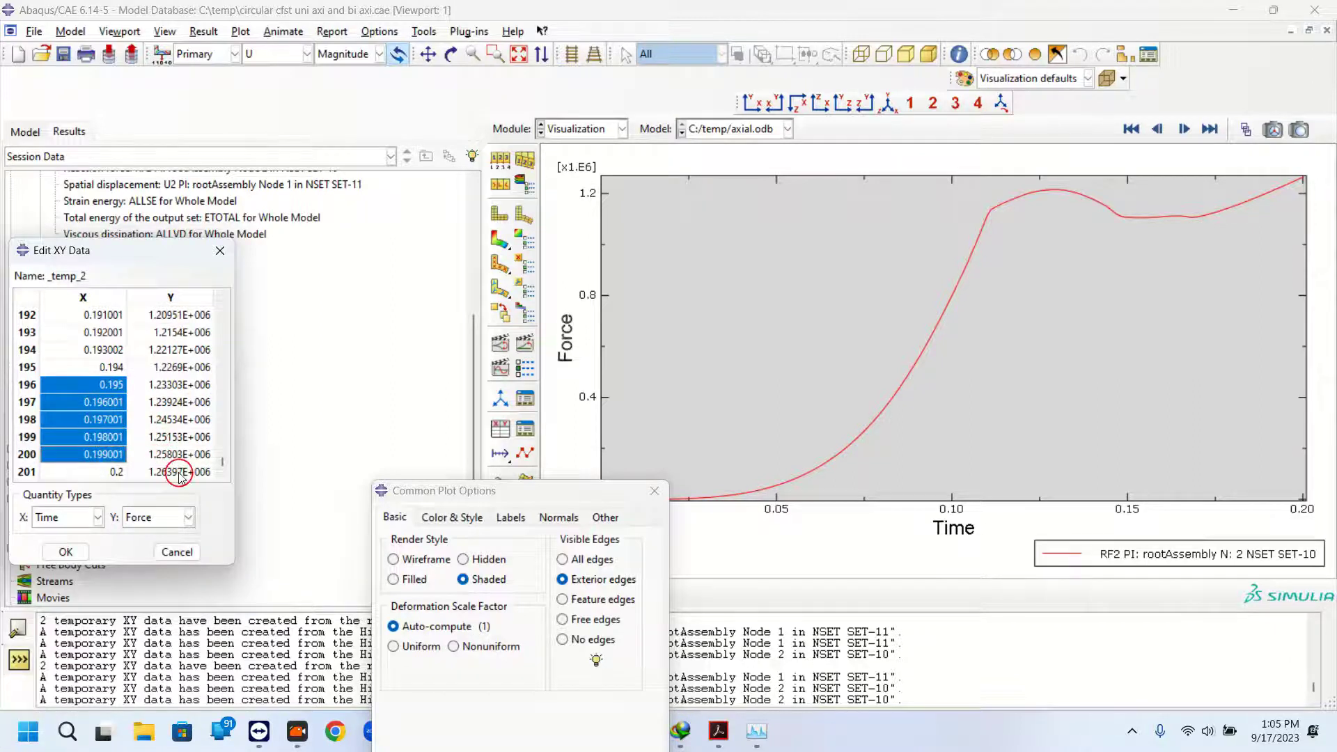
left_click_drag(173, 473, 180, 351)
left_click_drag(217, 440, 220, 306)
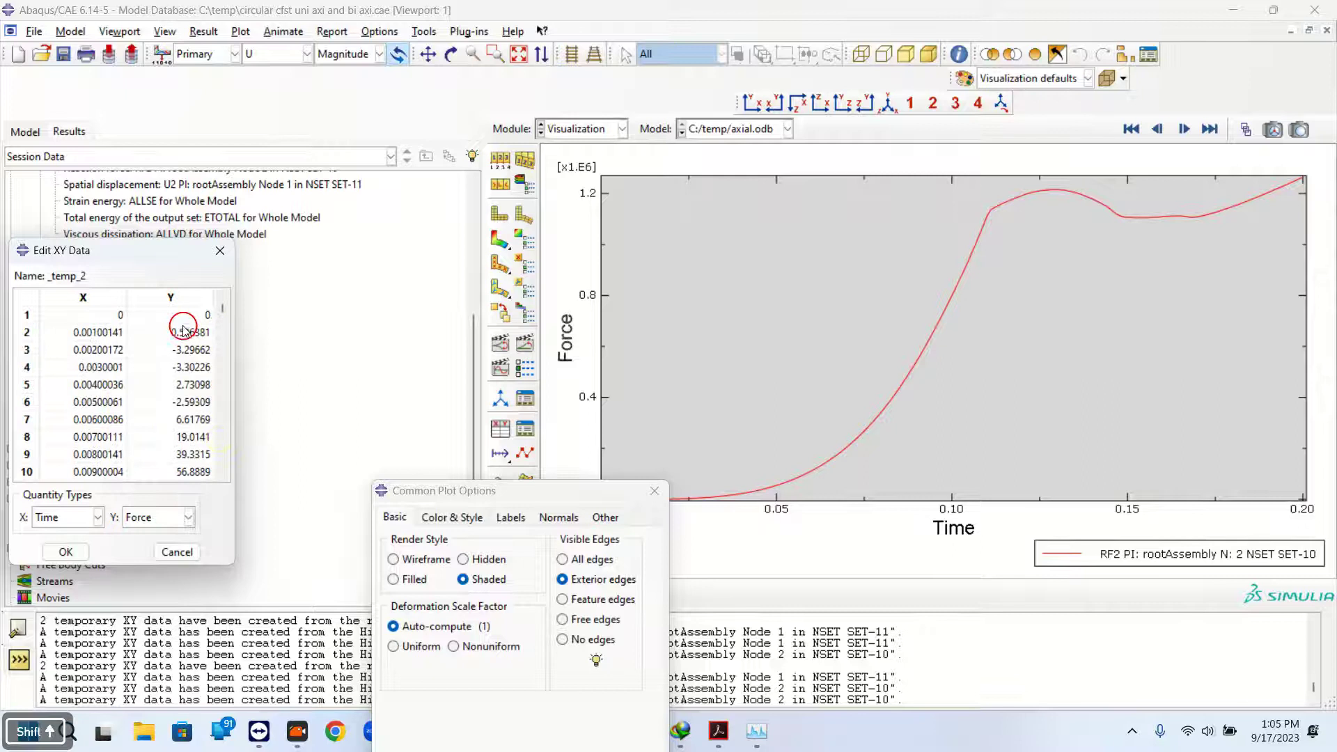
left_click(183, 319, "shift")
right_click(182, 319)
left_click(212, 346)
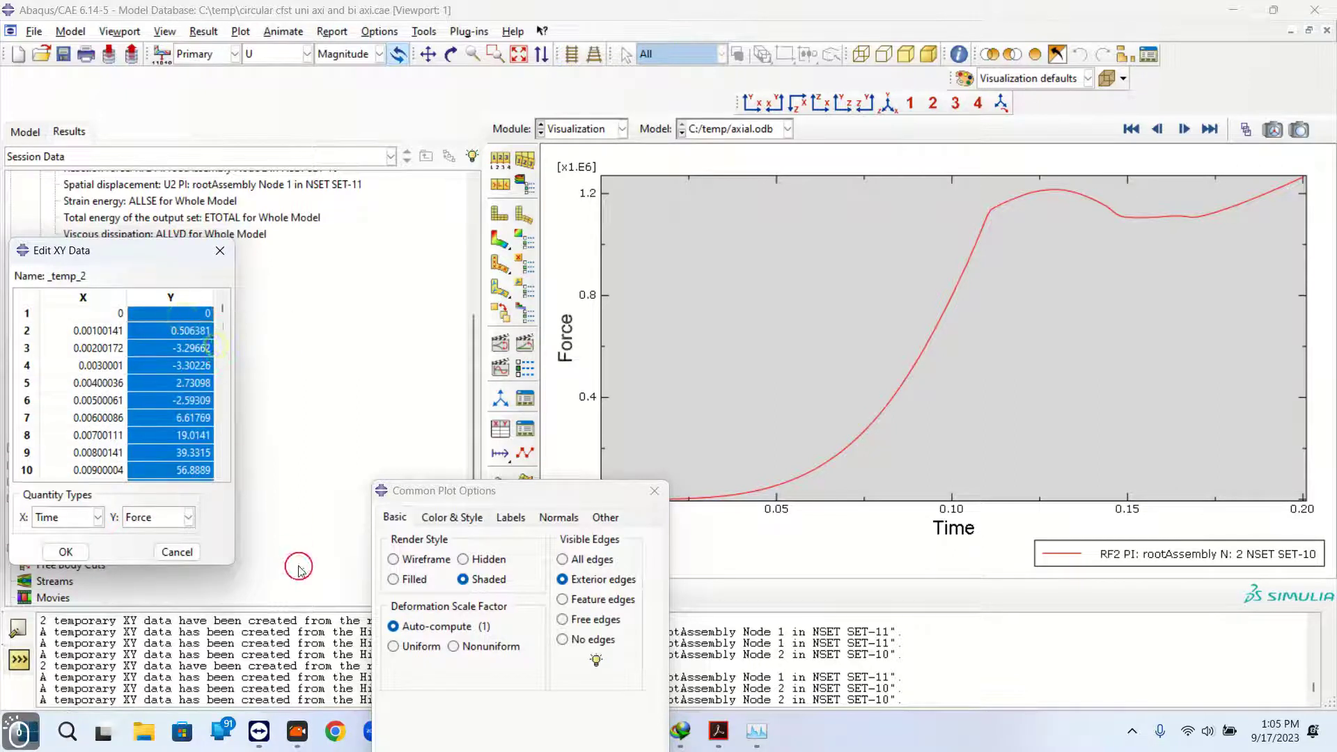
left_click_drag(479, 491, 924, 517)
Create a new Excel workbook and paste the force values into column E starting at E4
left_click(411, 737)
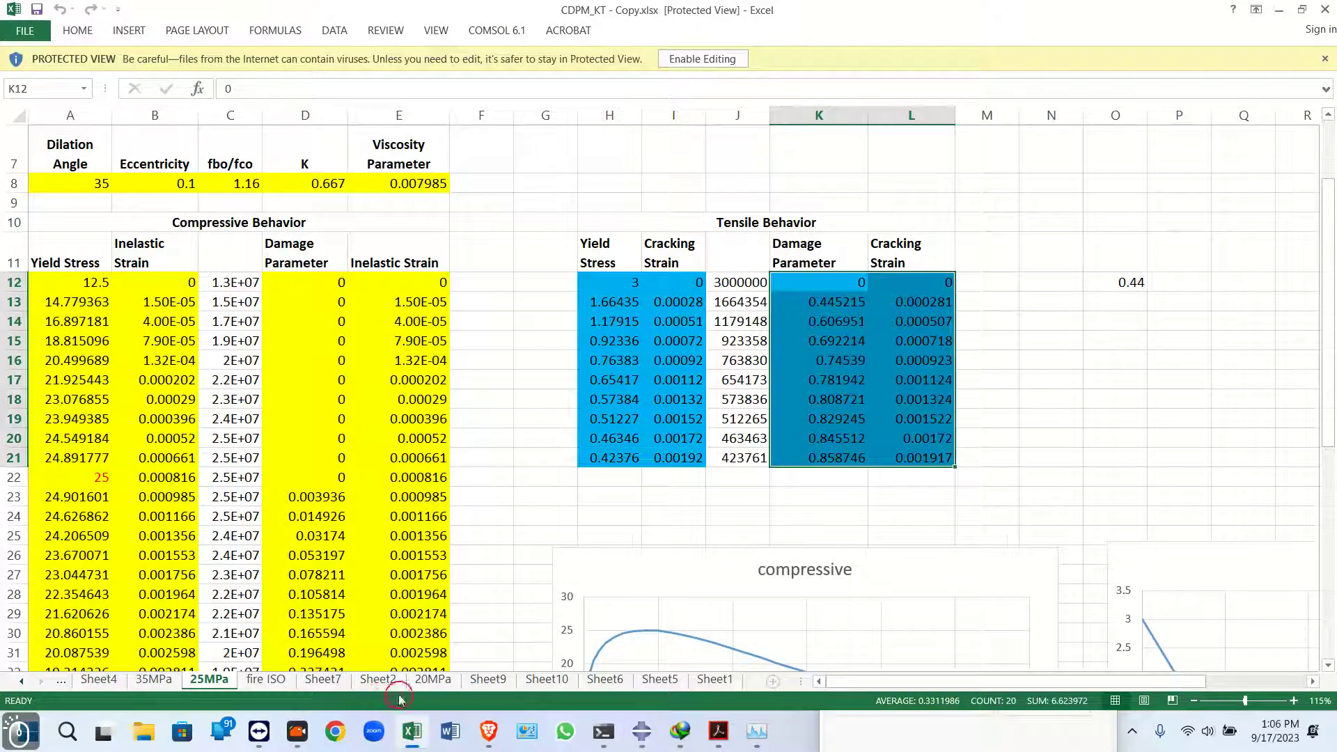
key("ctrl+n")
left_click(250, 230)
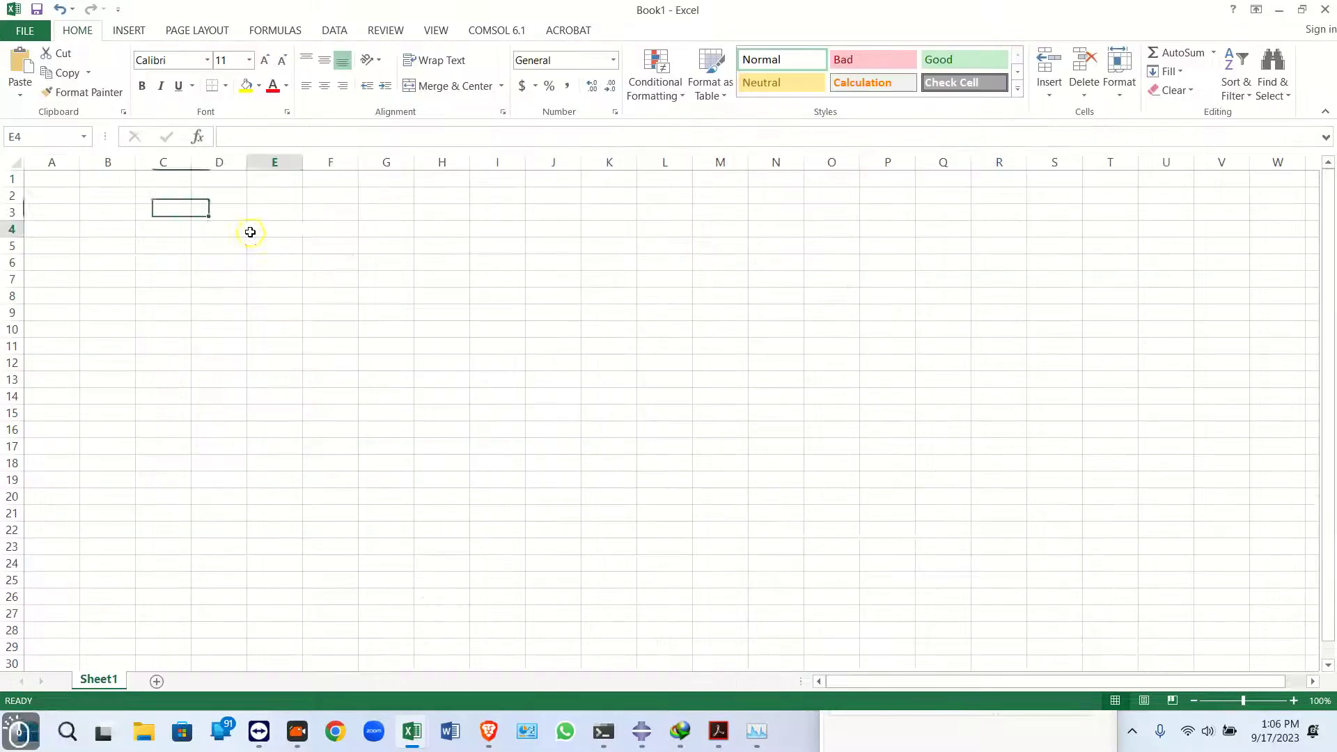
key("ctrl+v")
Add the headers 'force in N' in E3 and 'Disp in mm' in D3, widening column D
left_click(264, 210)
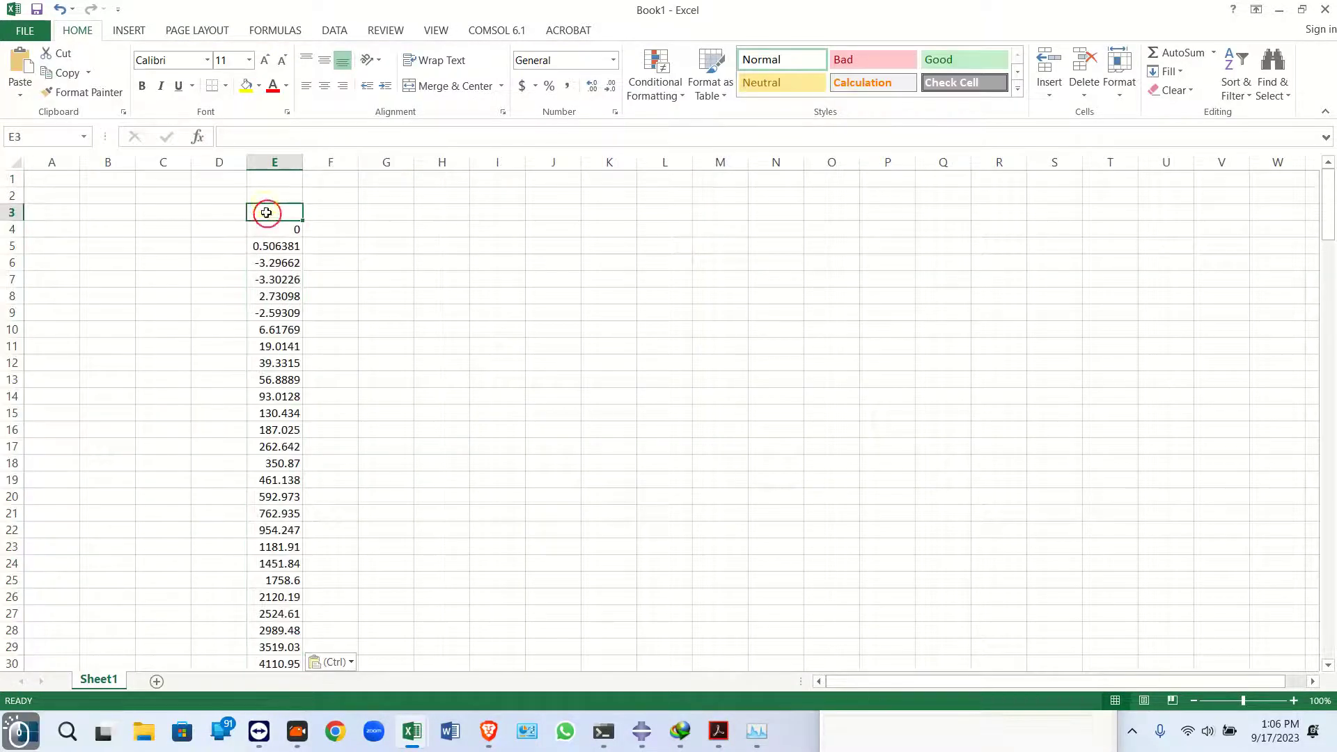
type("f")
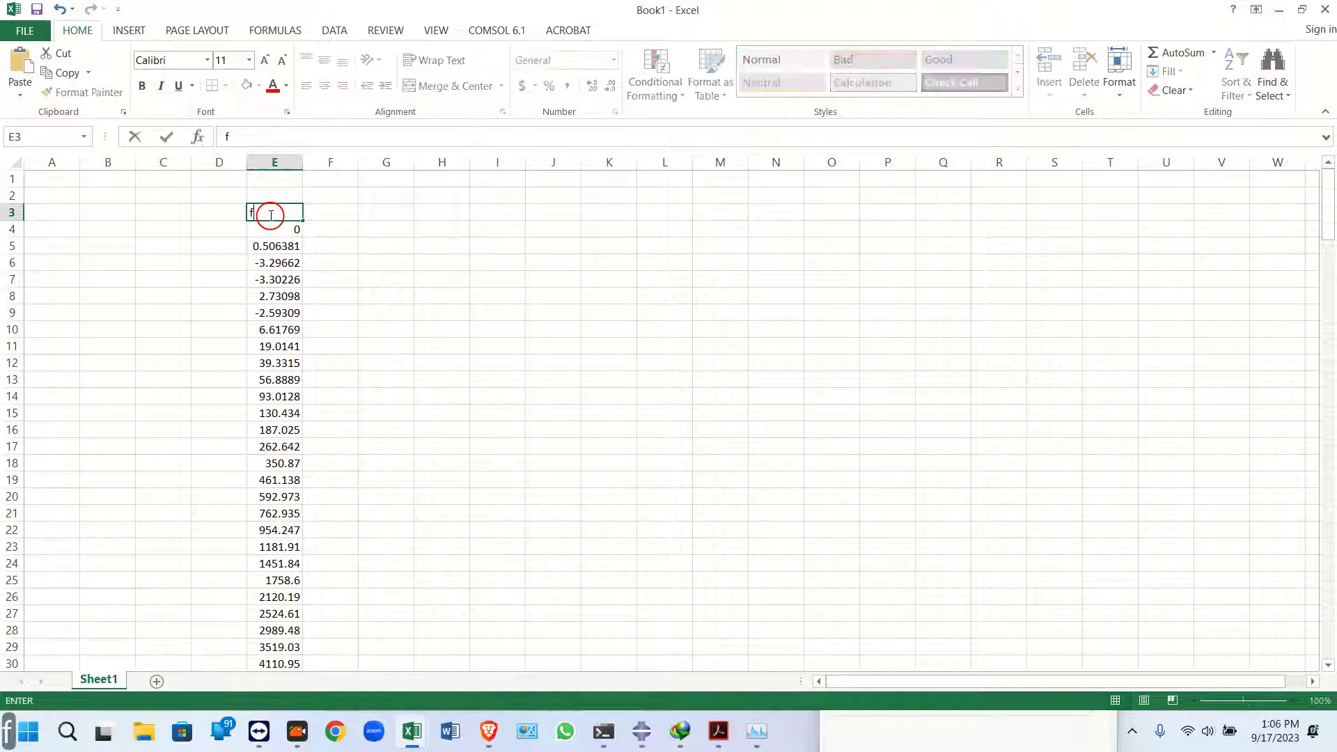
type("orce")
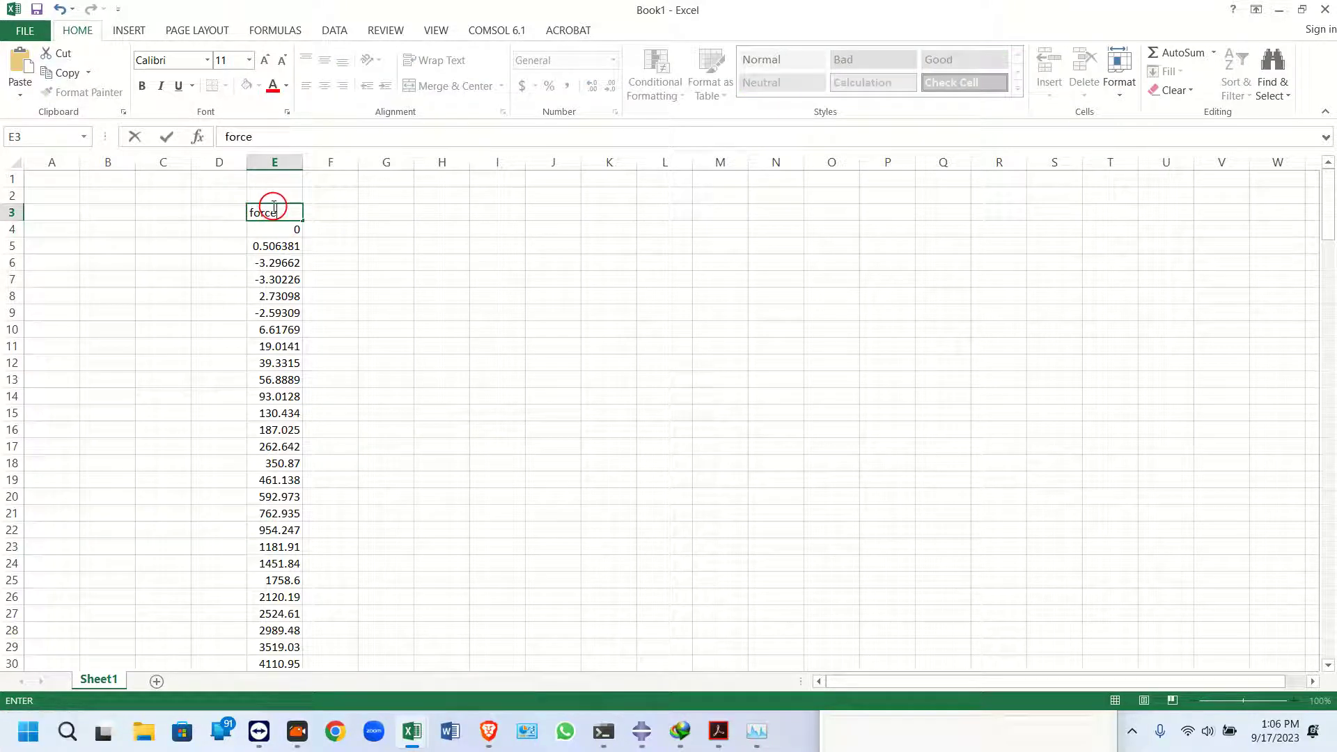
type(" in N")
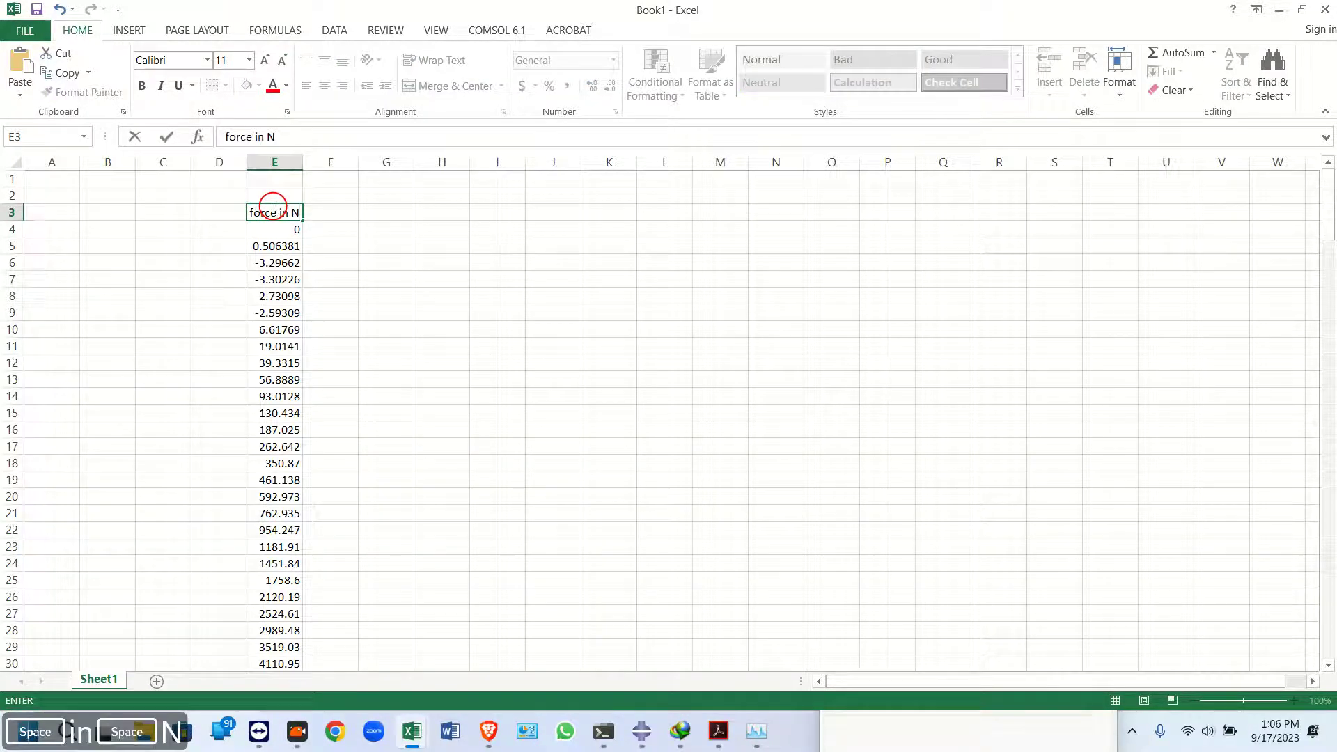
left_click(216, 208)
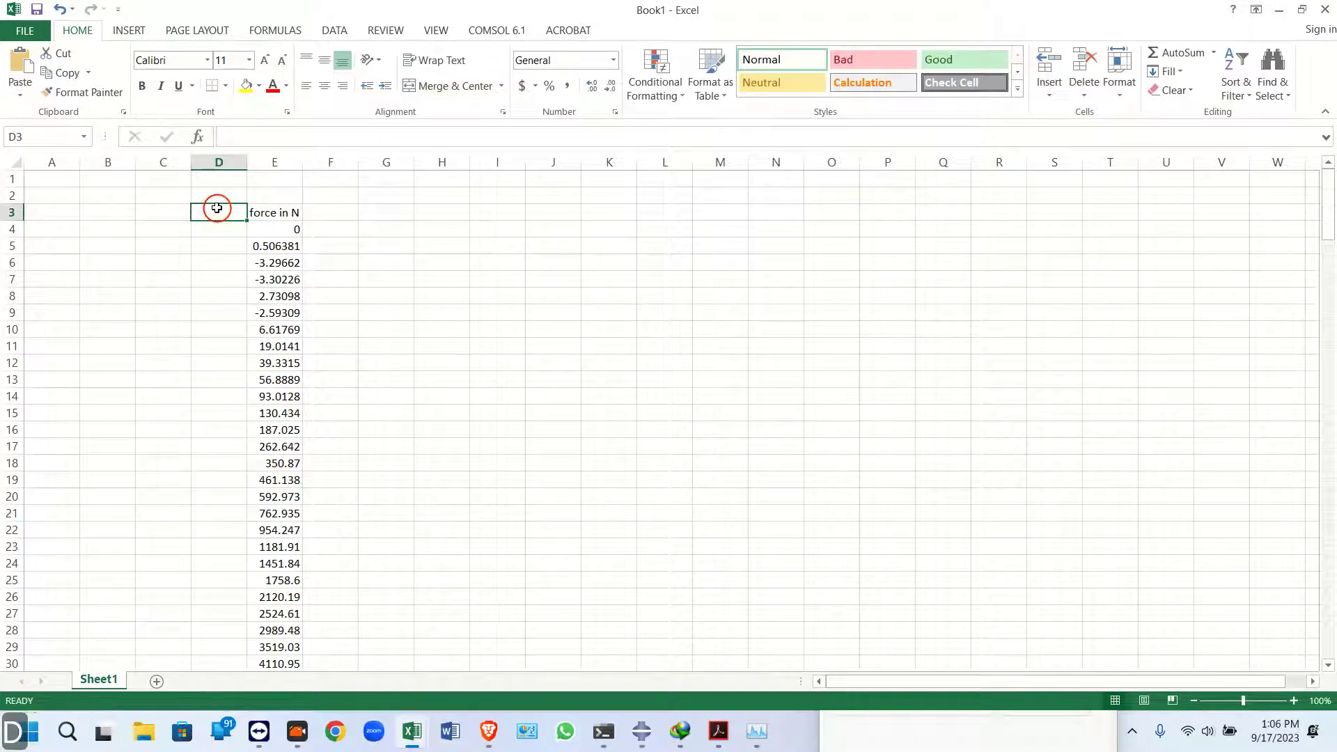
type("Disp in mm")
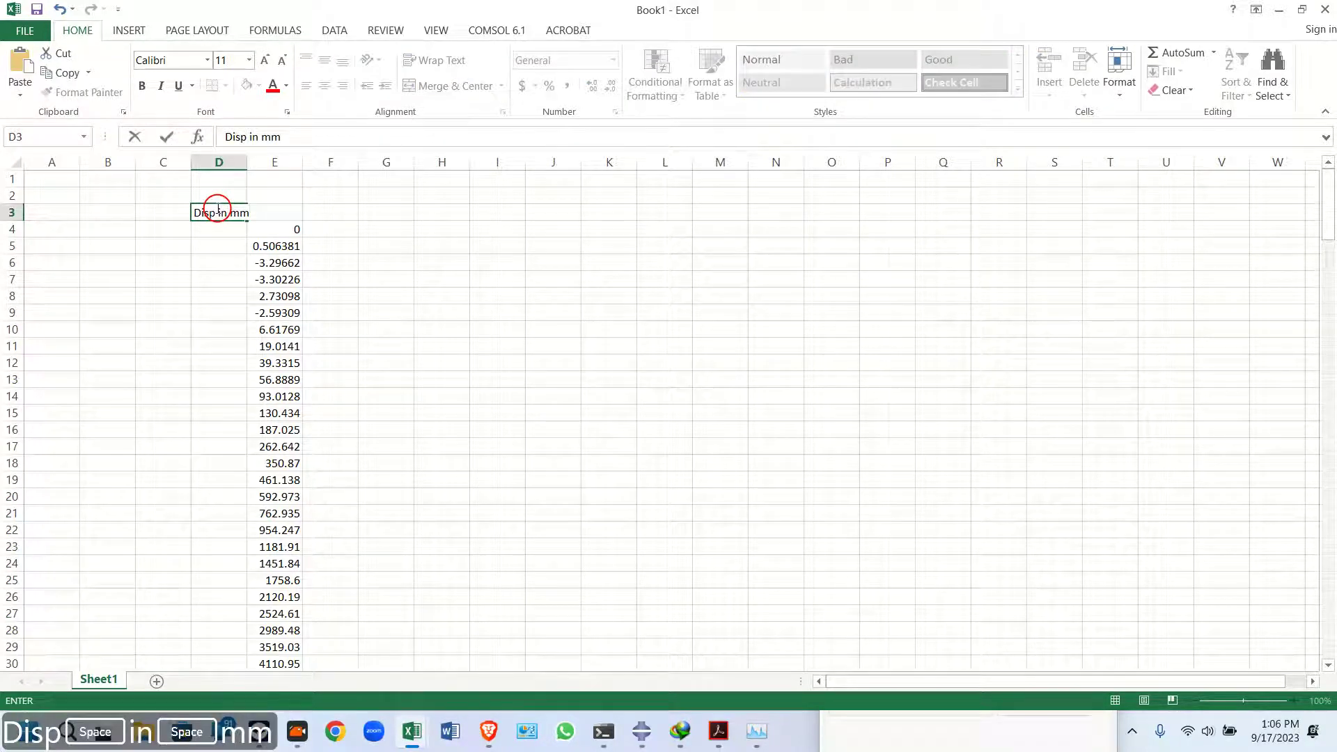
left_click(215, 297)
left_click_drag(247, 166, 259, 166)
Rename the worksheet as axial
double_click(100, 678)
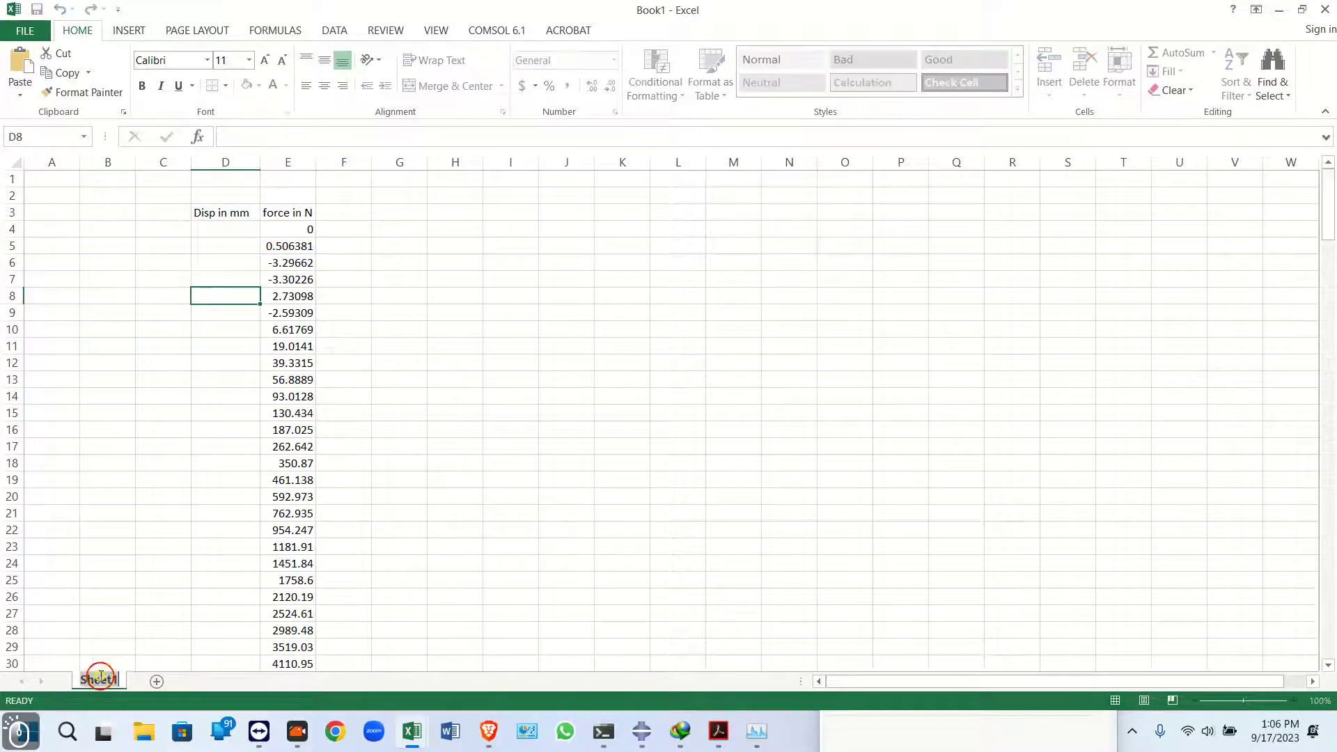
type("axial")
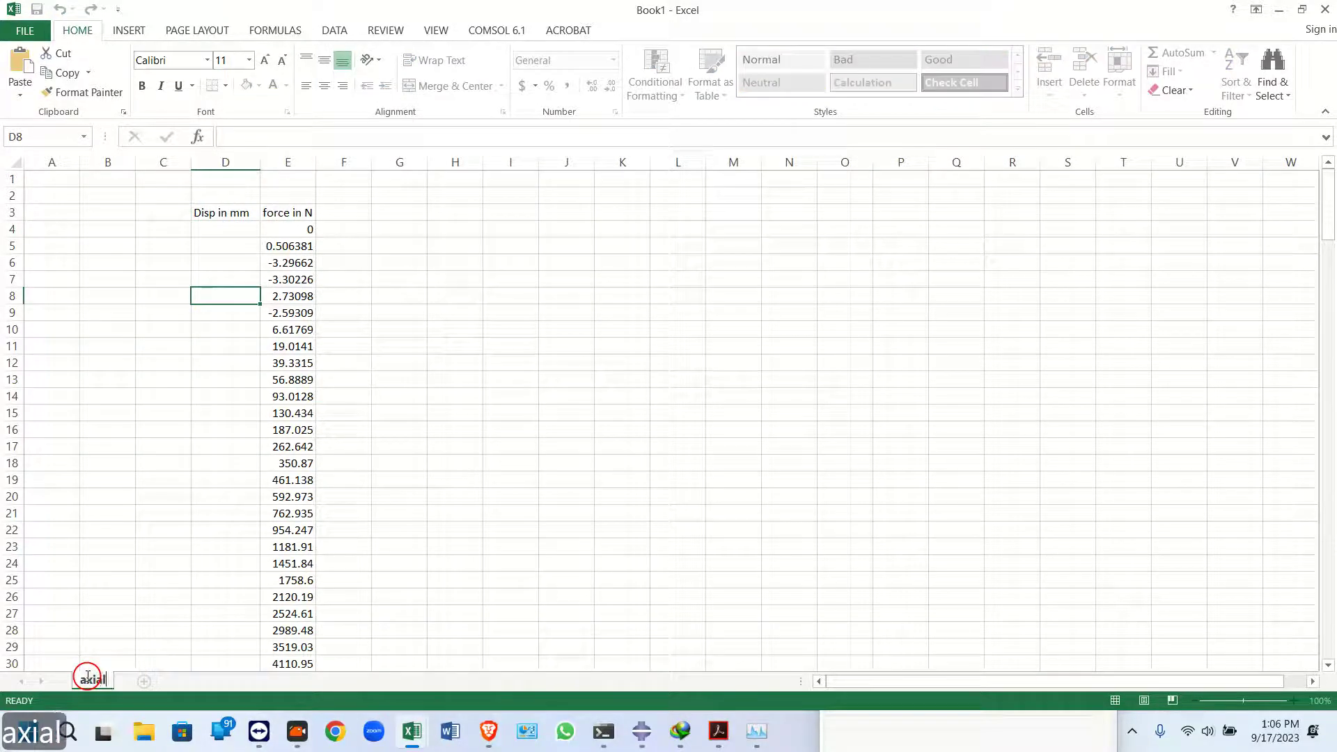
left_click(114, 651)
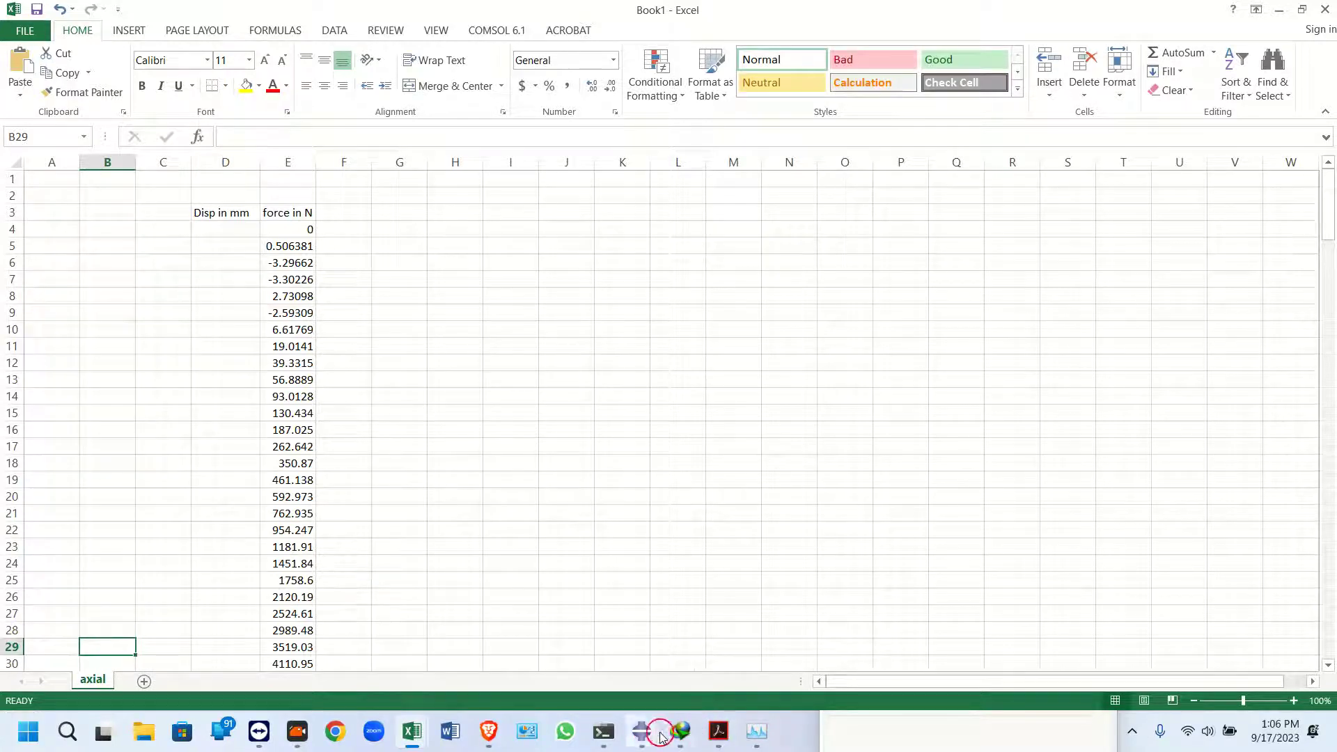
Plot the U2 spatial displacement history of Node 1 in NSET SET-11 in Abaqus
mouse_move(641, 730)
left_click(599, 623)
left_click(220, 251)
scroll(254, 359, "up", 4)
left_click(247, 383)
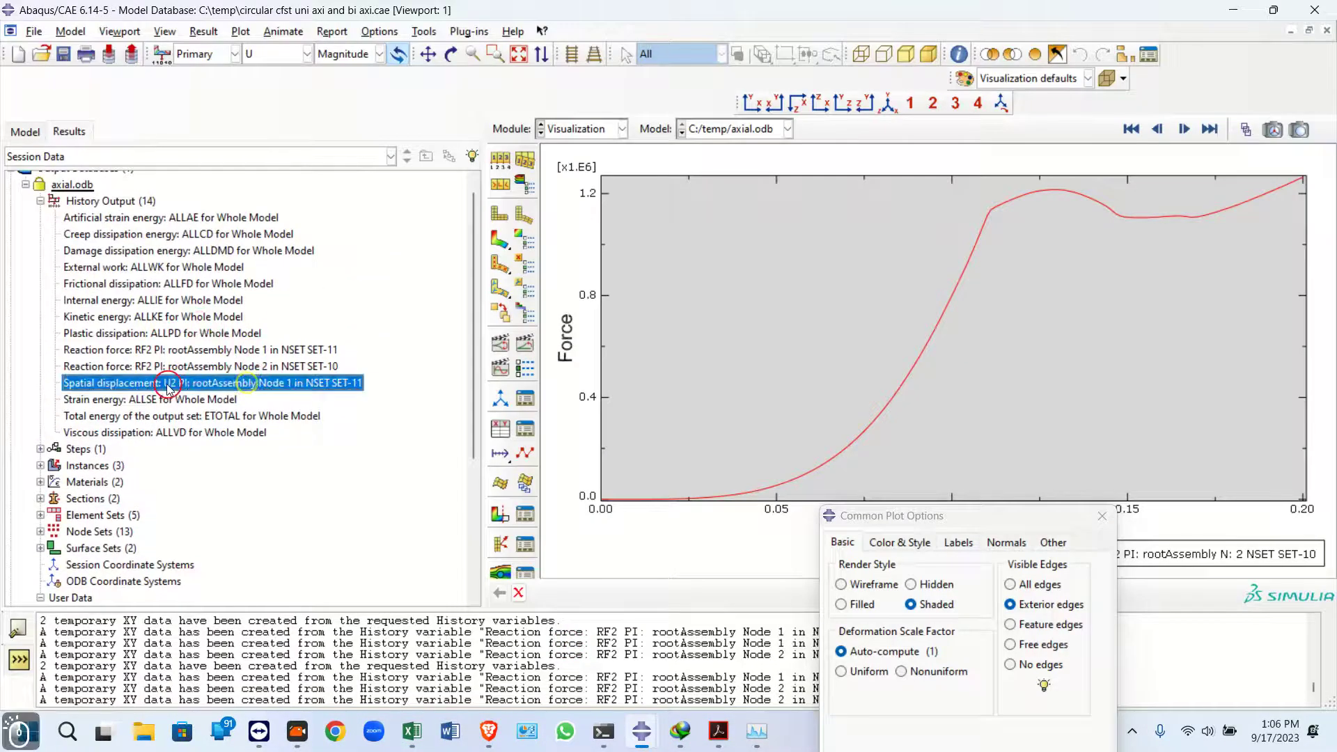
double_click(175, 387)
Open the _temp_1 XY data for editing and copy its whole Y displacement column
scroll(174, 385, "down", 5)
left_click(50, 501)
right_click(50, 501)
left_click(94, 550)
double_click(187, 322)
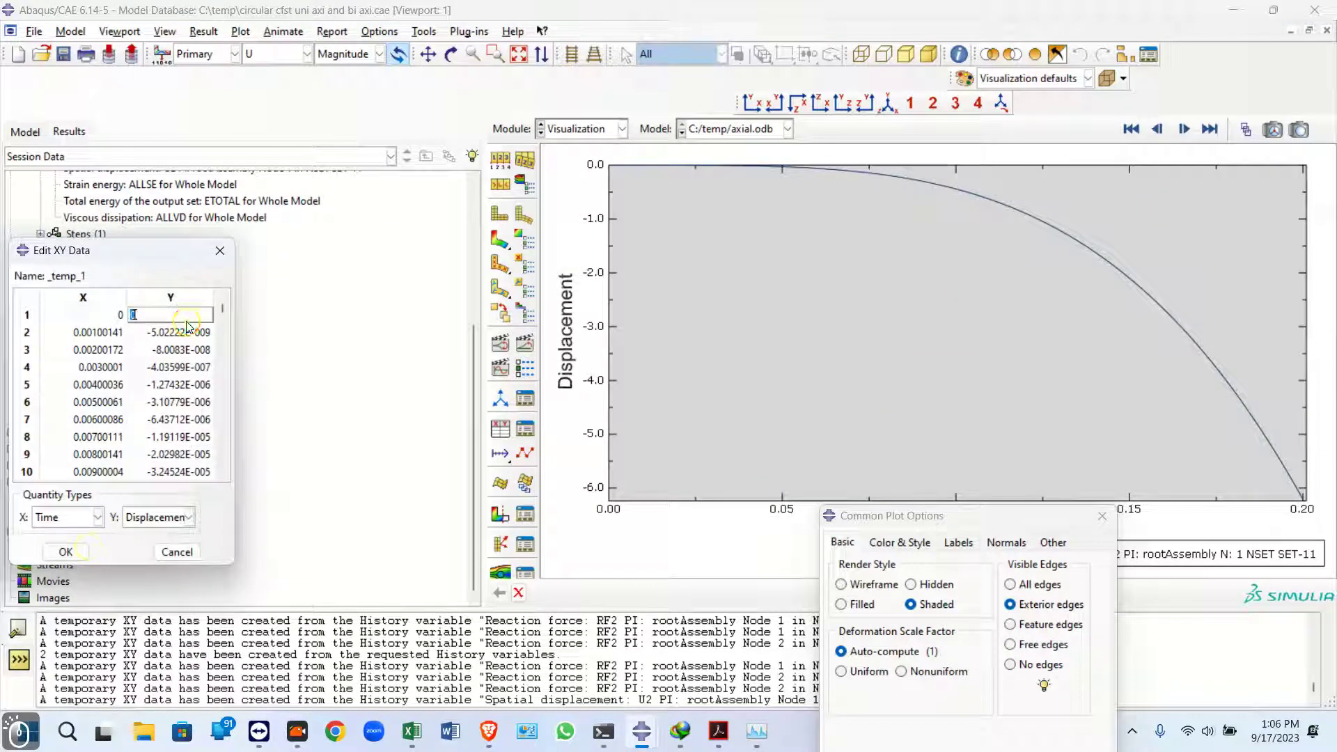
left_click_drag(223, 310, 221, 464)
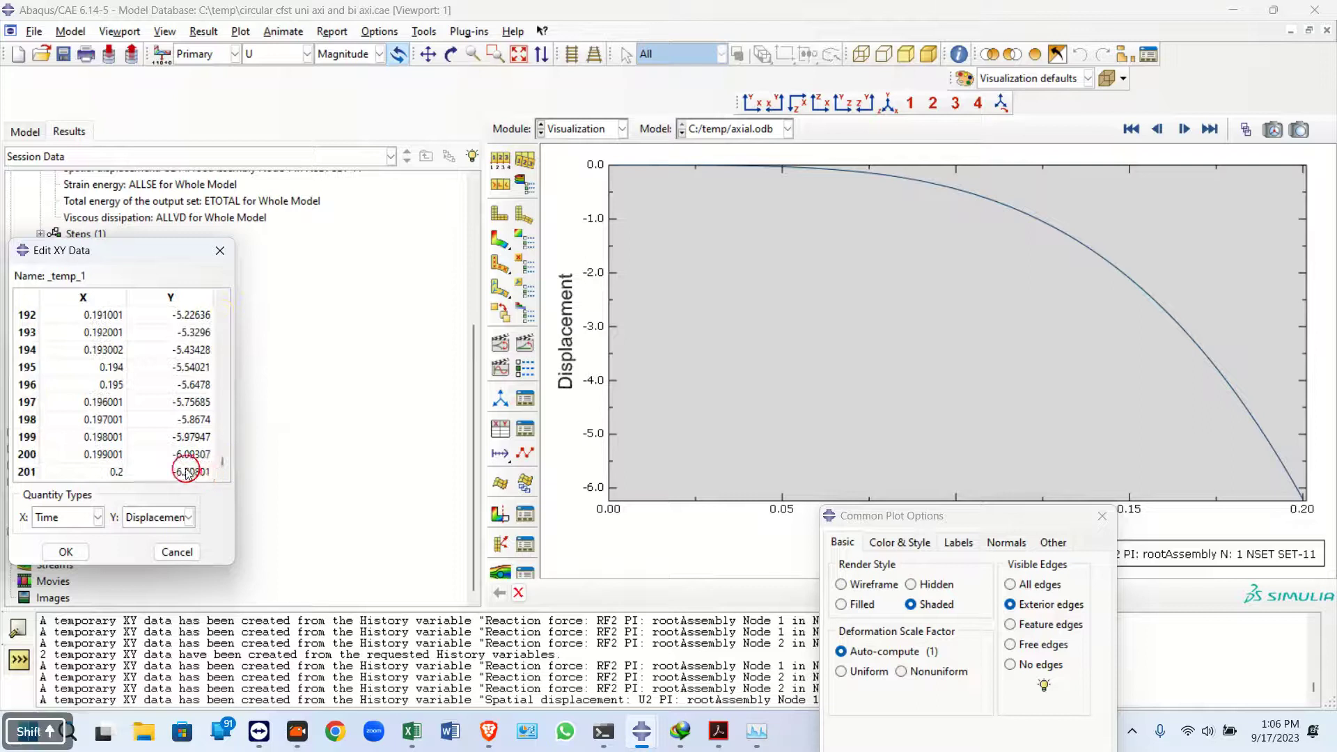
left_click(188, 468, "shift")
right_click(185, 470)
left_click(213, 498)
Paste the displacement values into column C of Book1 starting at C4
mouse_move(641, 729)
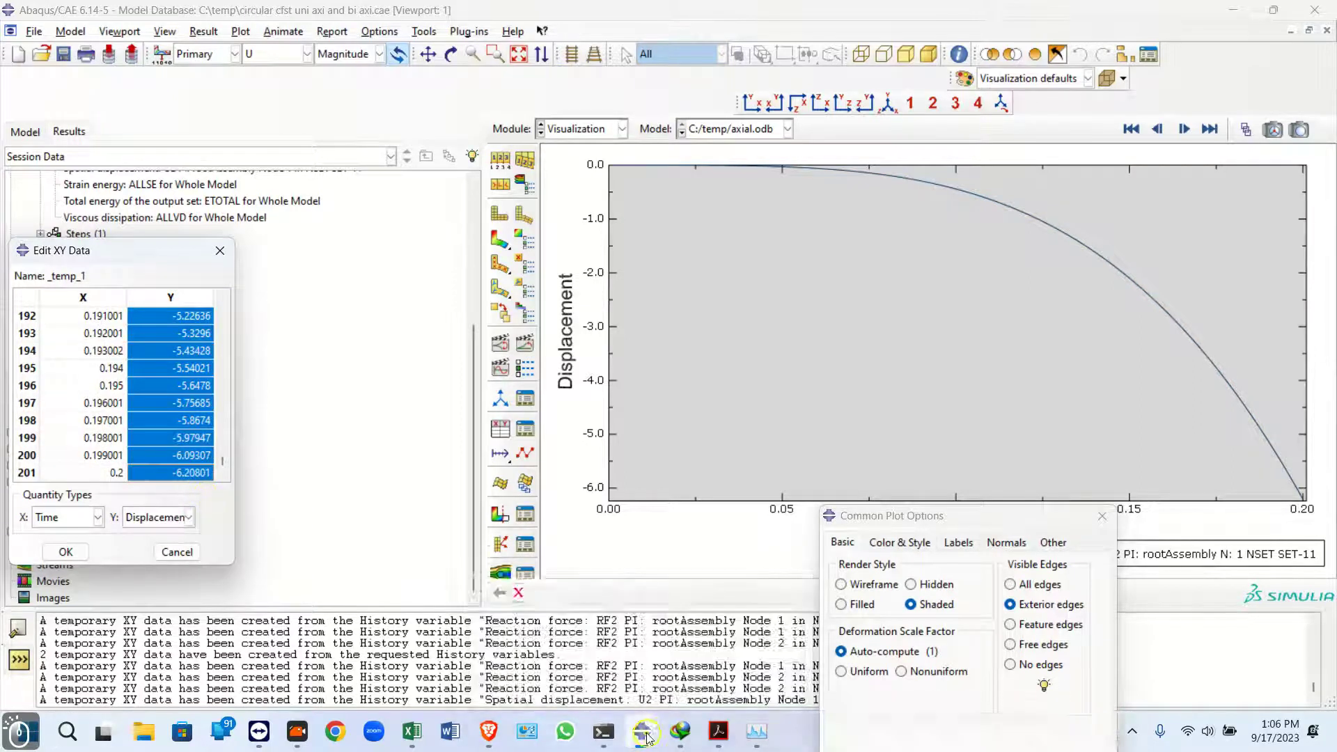
left_click(473, 731)
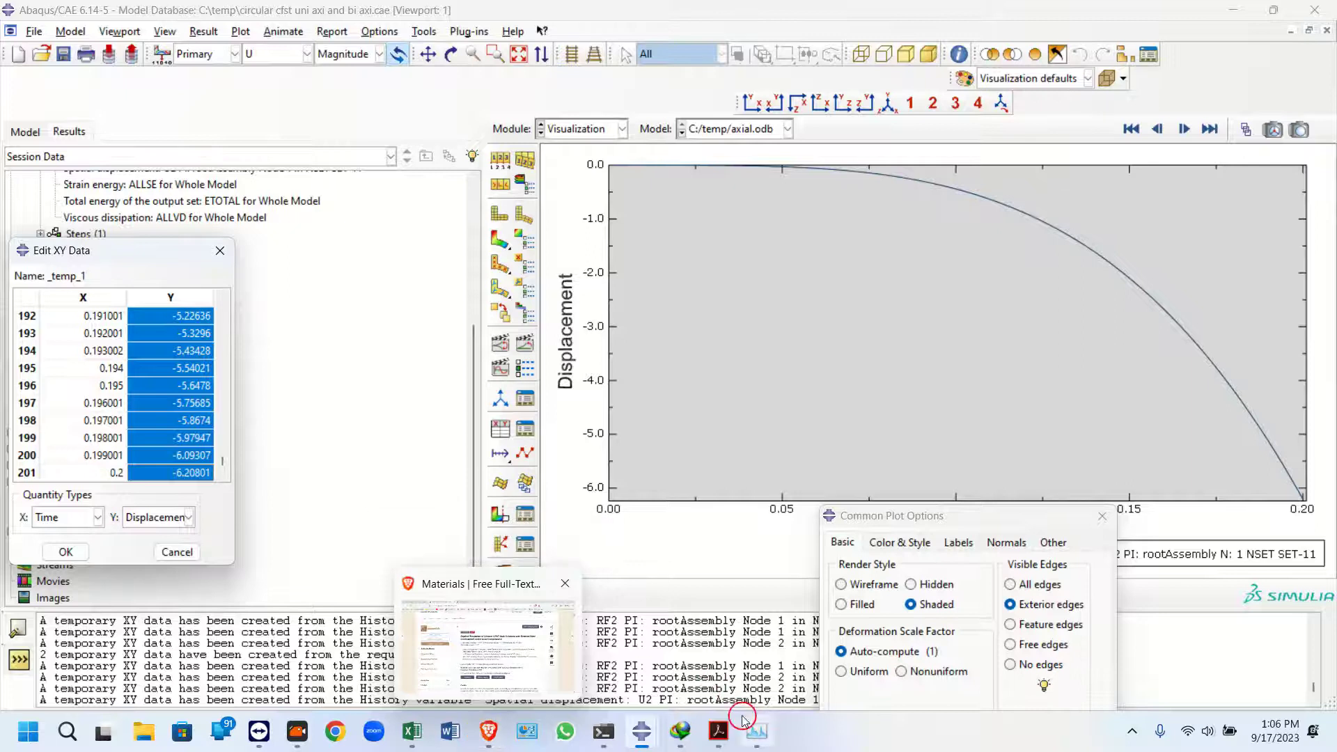
mouse_move(419, 728)
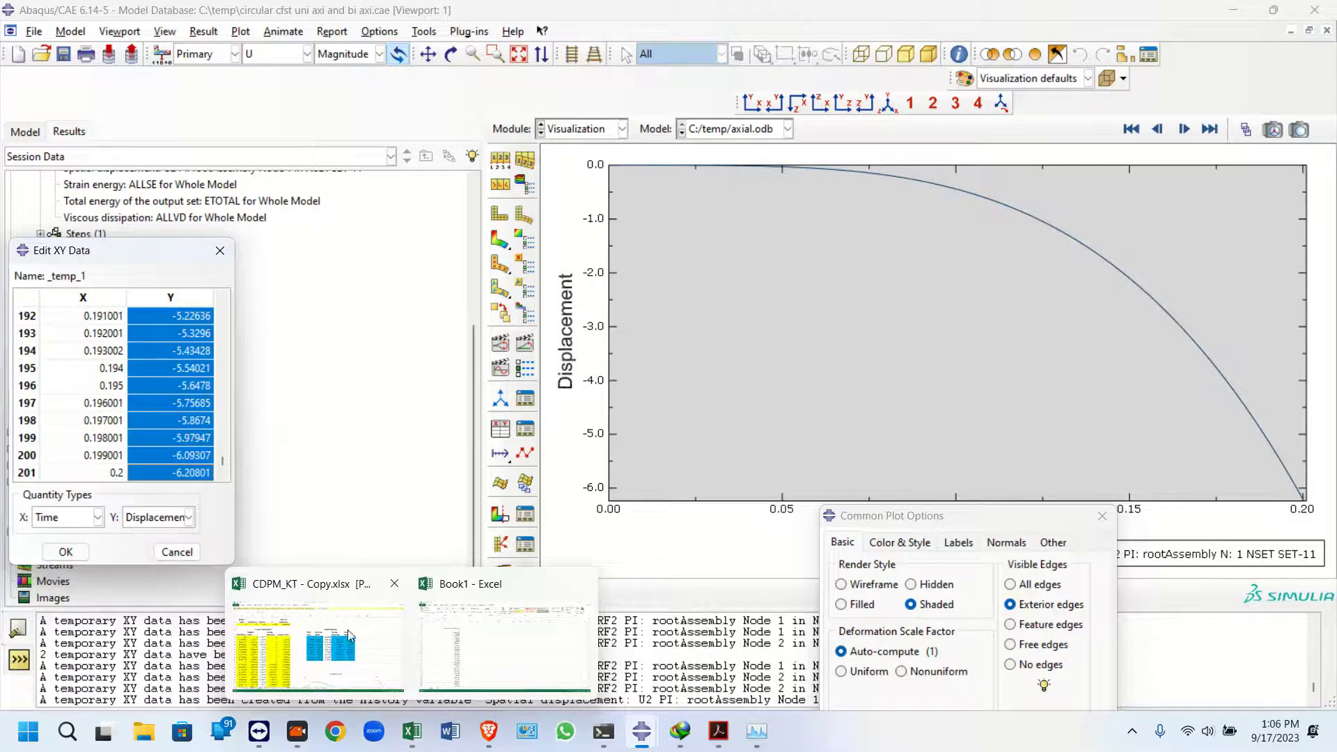
left_click(462, 627)
left_click(150, 228)
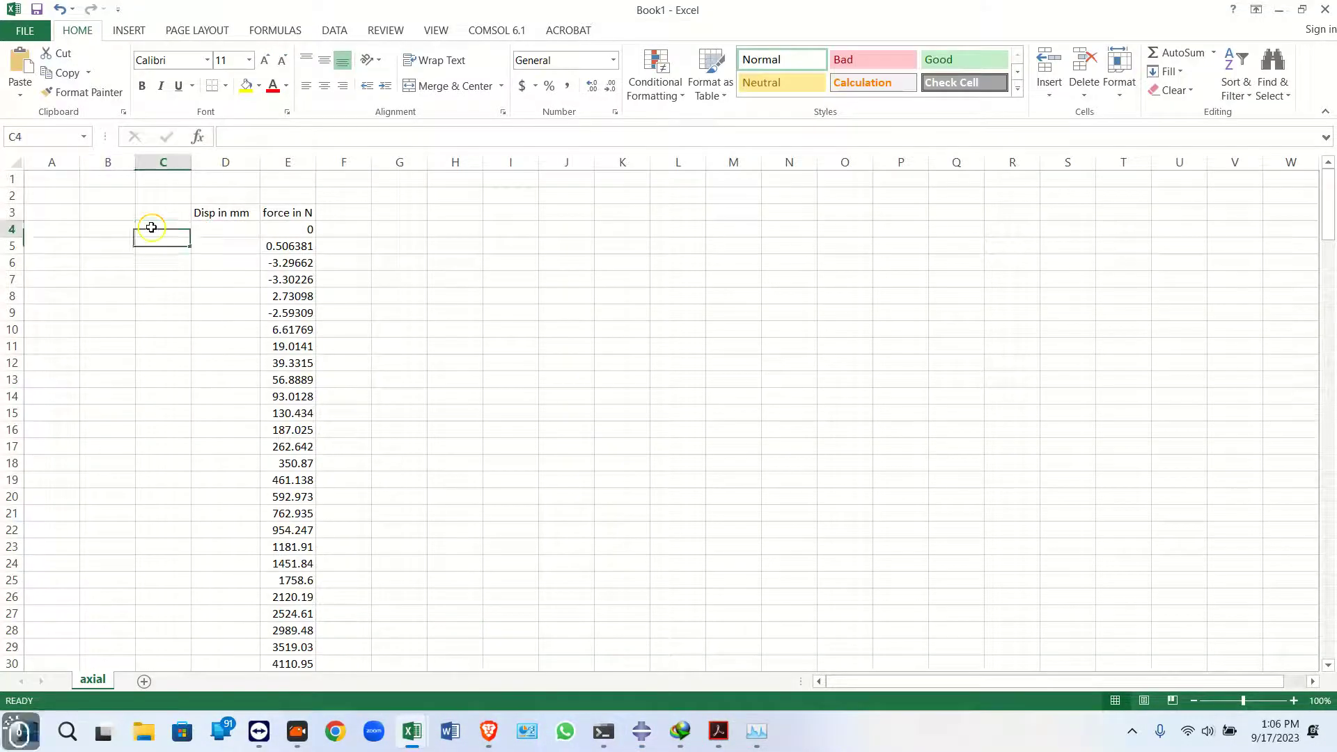
key("ctrl+v")
Enter a formula in D4 that multiplies C4 by -1
left_click(226, 229)
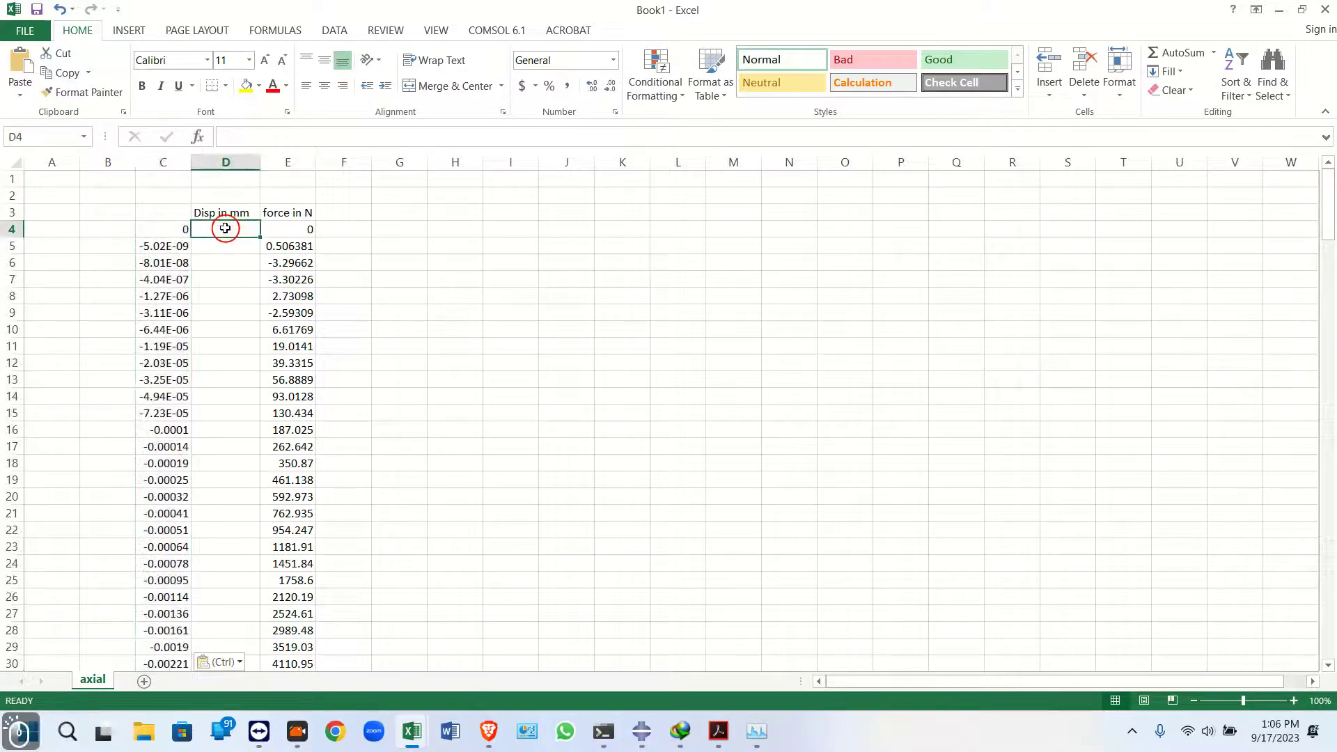
type("=")
left_click(171, 229)
type("*-1")
key("Return")
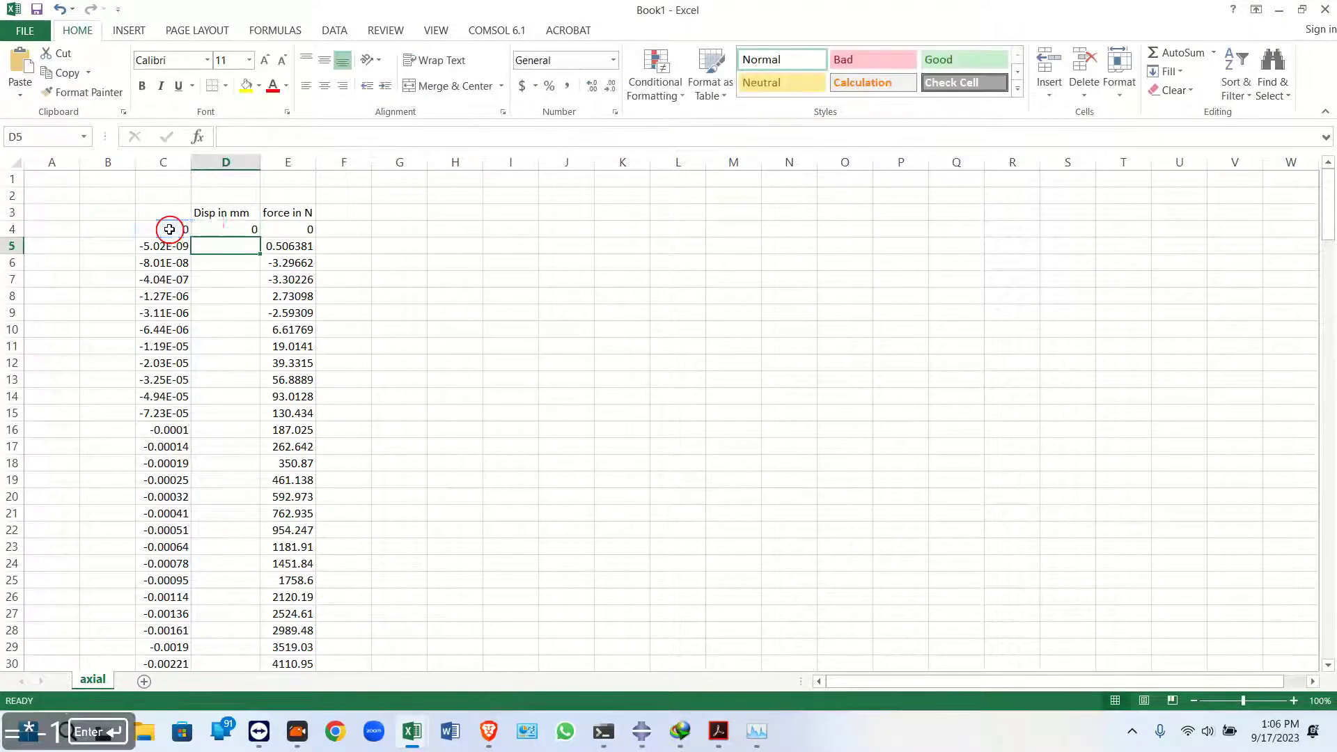
Fill the D4 formula down column D for all displacement rows
left_click(217, 229)
double_click(259, 238)
left_click(240, 229)
scroll(292, 348, "down", 10)
scroll(344, 474, "down", 5)
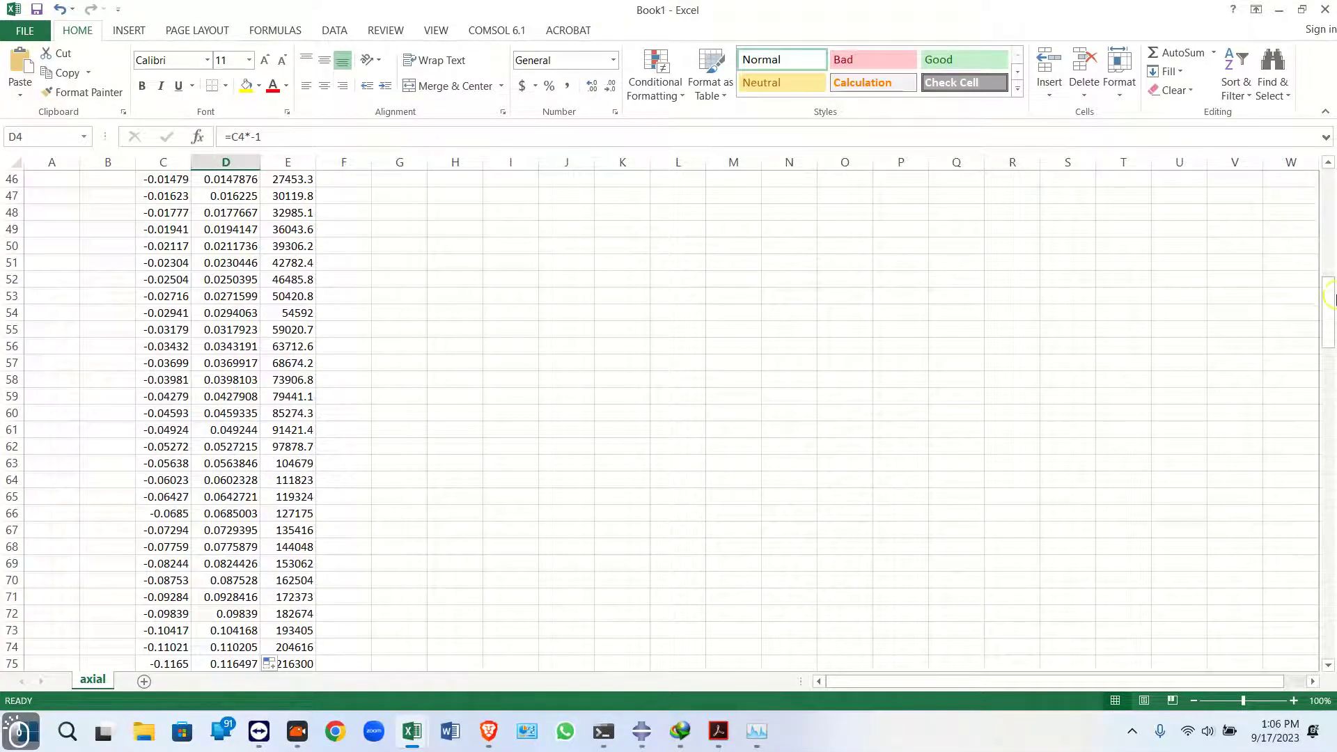
left_click_drag(1330, 346, 1323, 605)
scroll(413, 630, "down", 6)
Select the displacement and force data D4:E204 and insert a scatter chart with smooth lines beside it
left_click(293, 359, "shift")
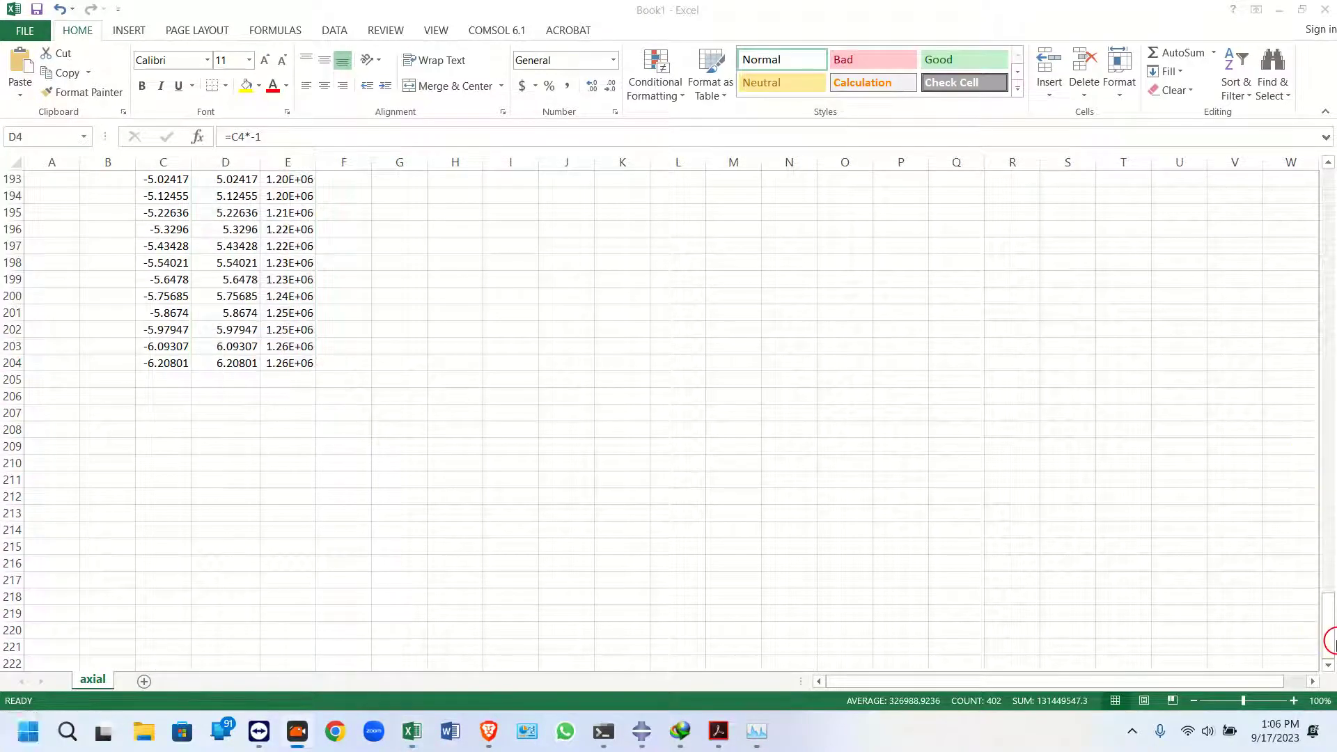
left_click(1331, 634)
left_click(1331, 633)
left_click_drag(1325, 603, 1289, 164)
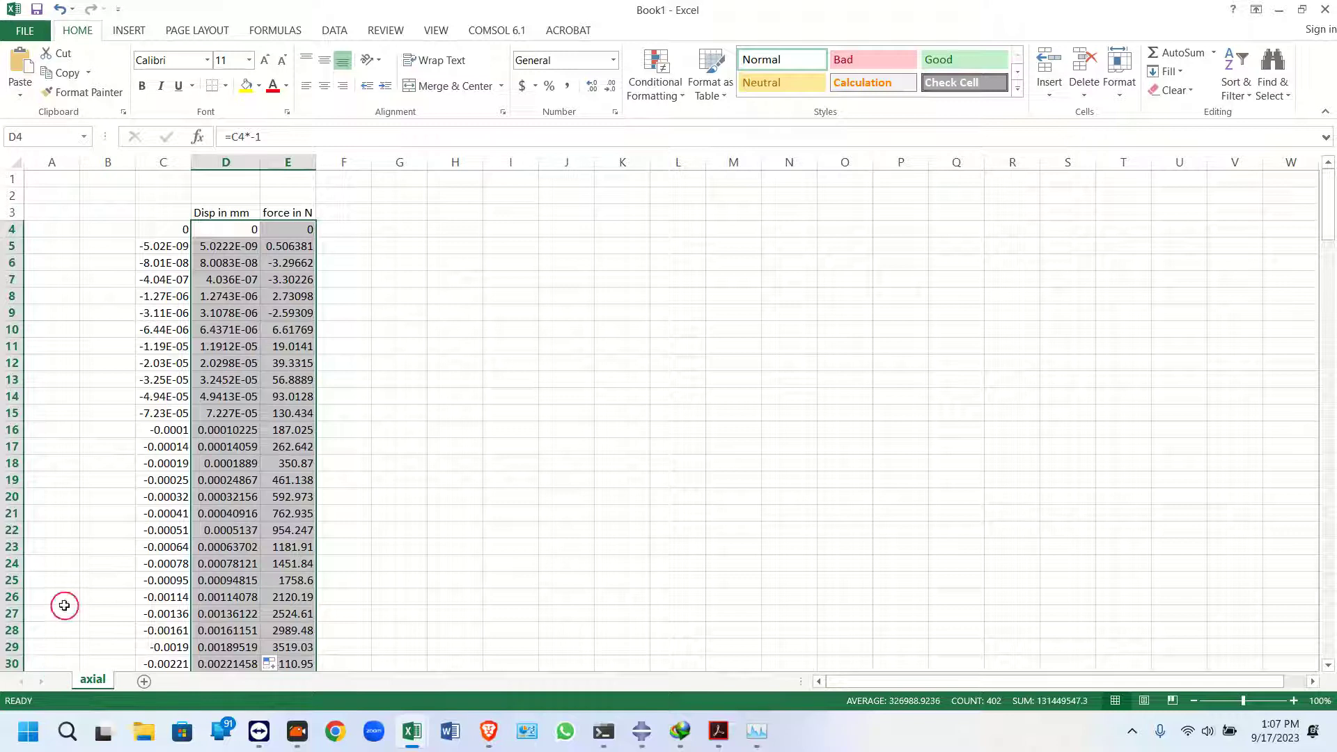
left_click(128, 31)
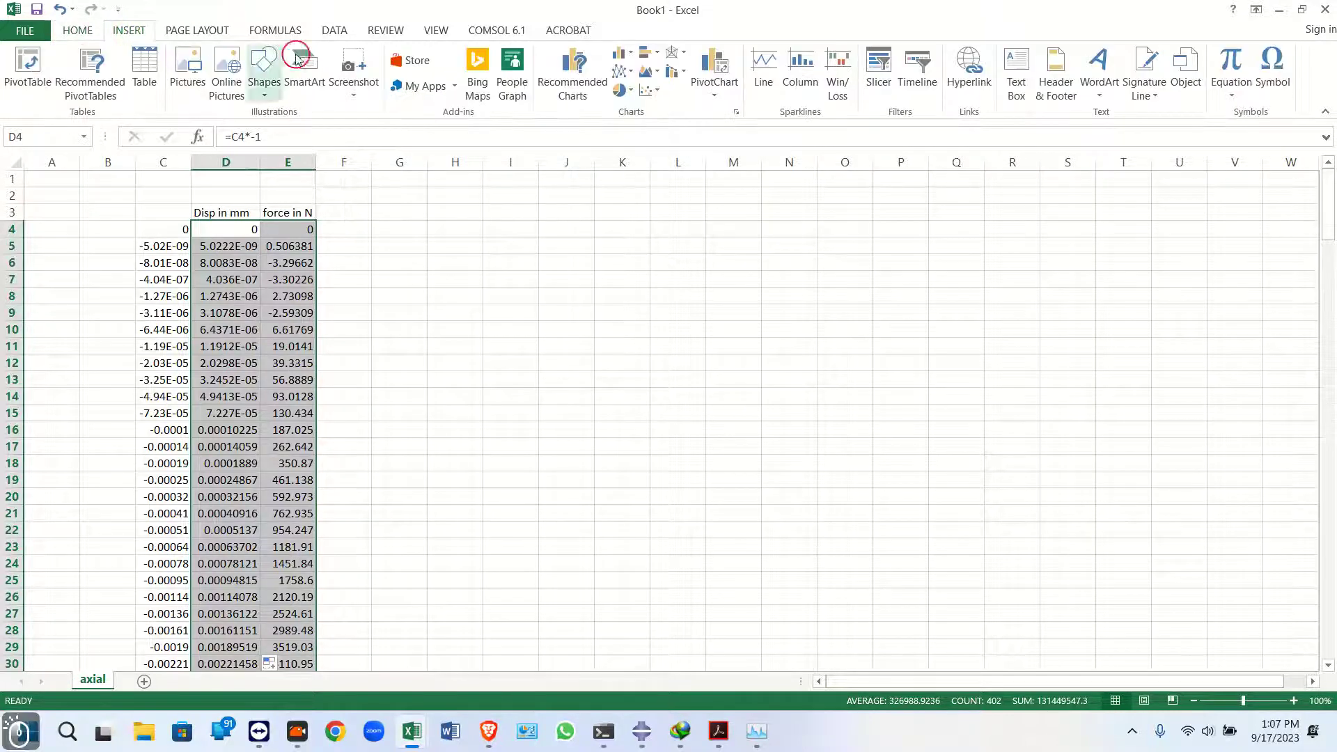
left_click(651, 89)
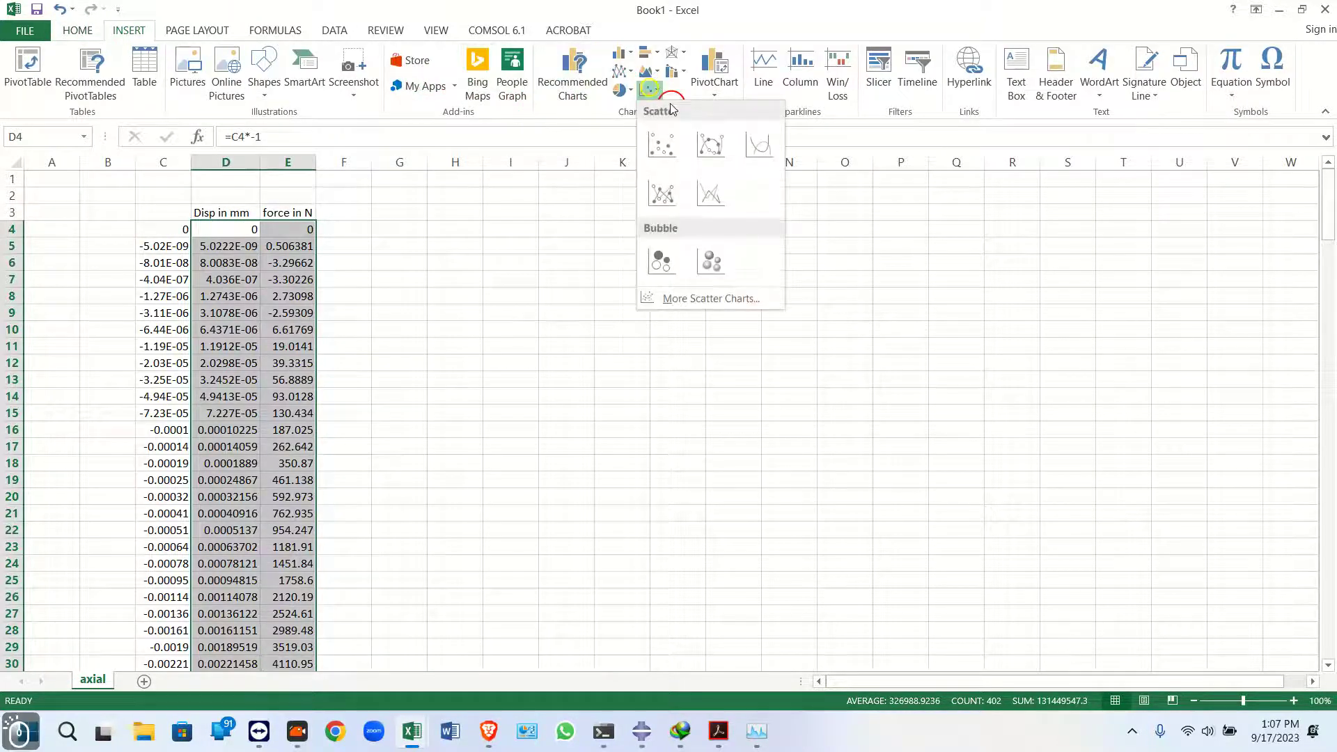
left_click(758, 143)
left_click_drag(583, 318, 506, 277)
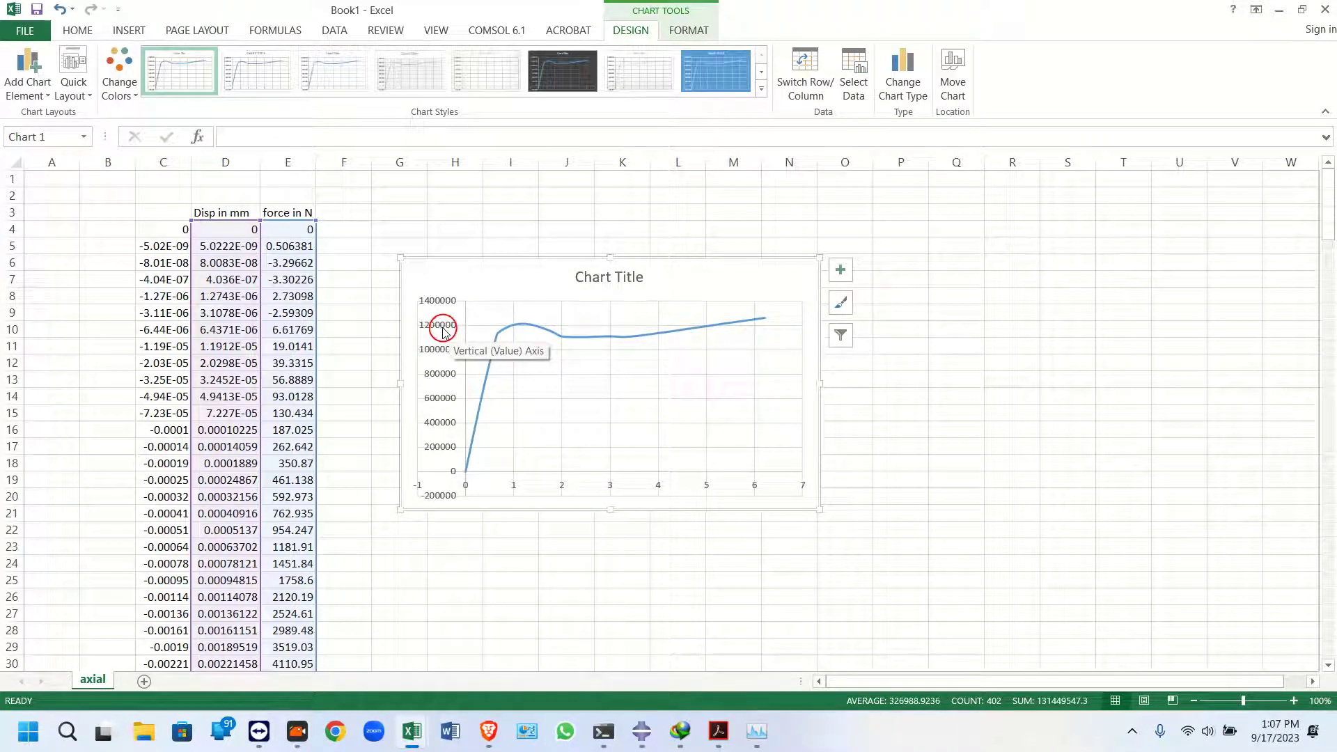
Examine the reference paper's experimental versus FEA load–displacement curves in the PDF
left_click(735, 742)
left_click_drag(1113, 362, 1090, 269)
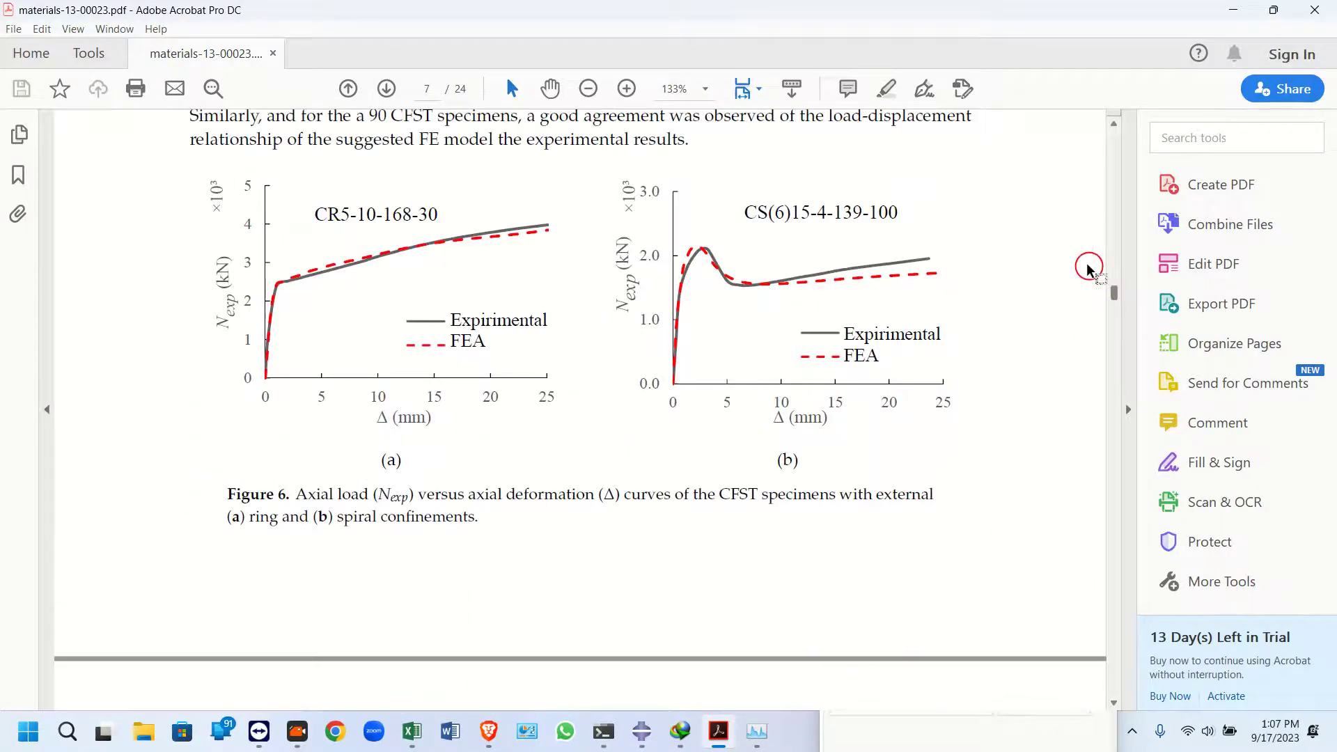
left_click(1232, 9)
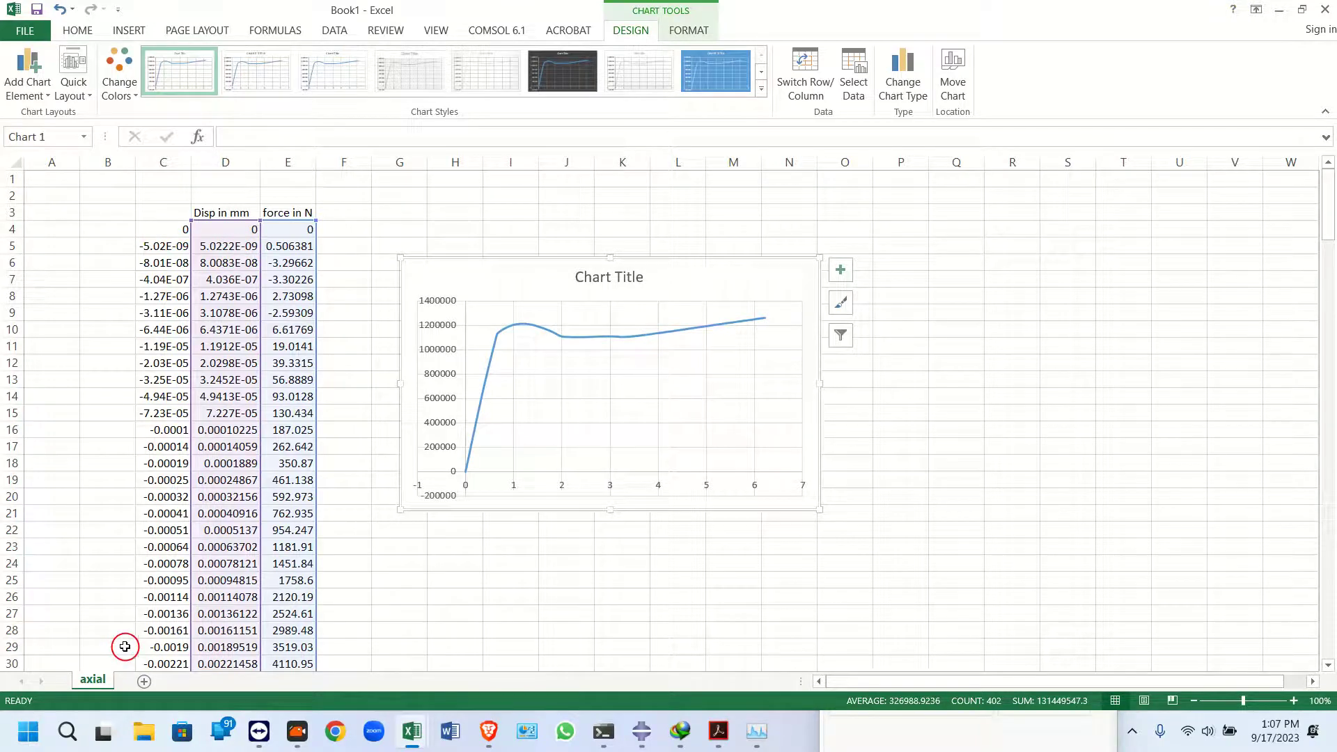
Add a new worksheet to the workbook and rename it Uniaxial
left_click(142, 681)
double_click(125, 680)
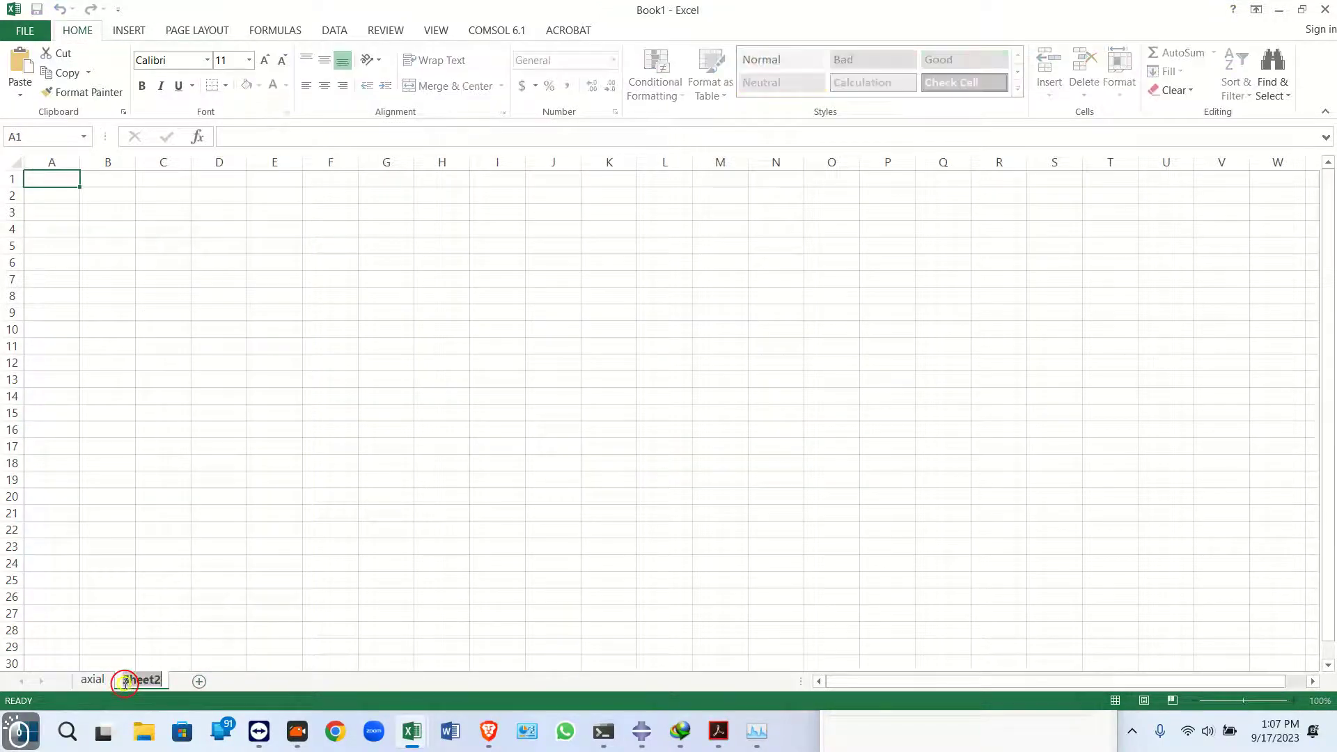
type("U")
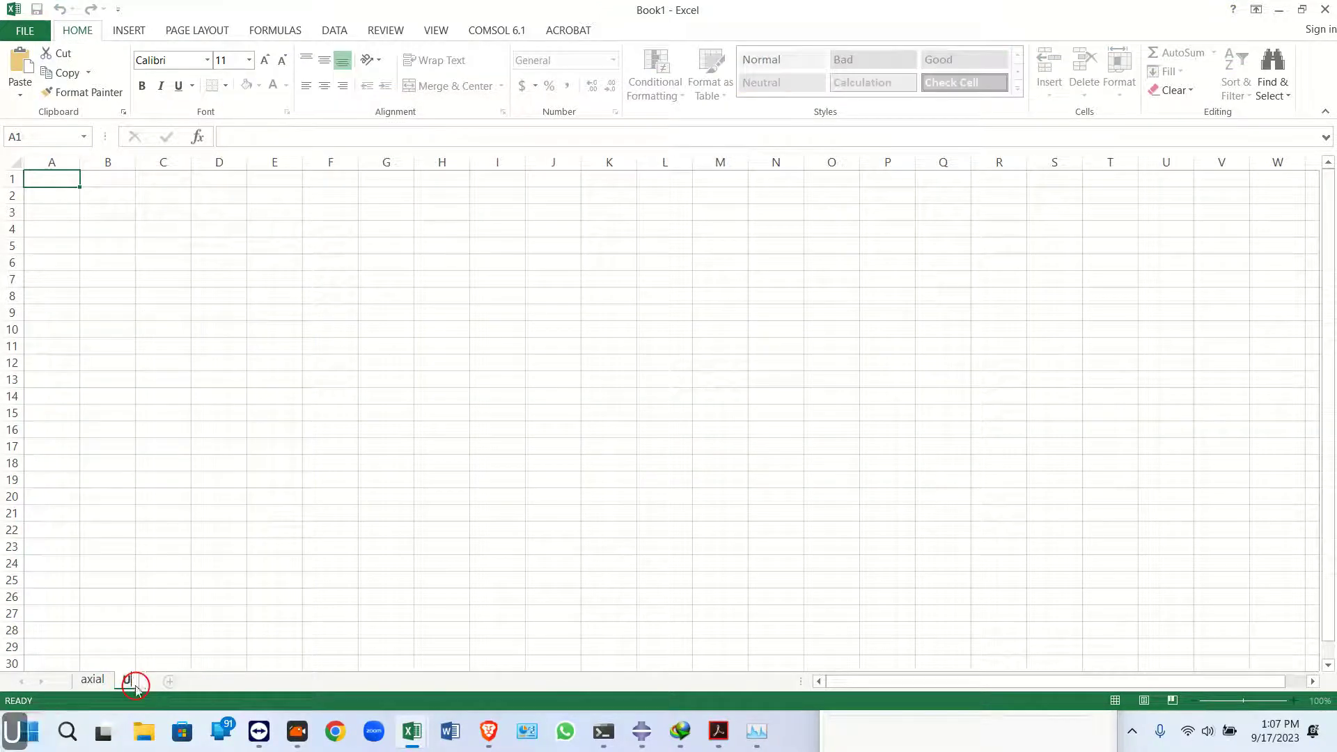
type("niaxial")
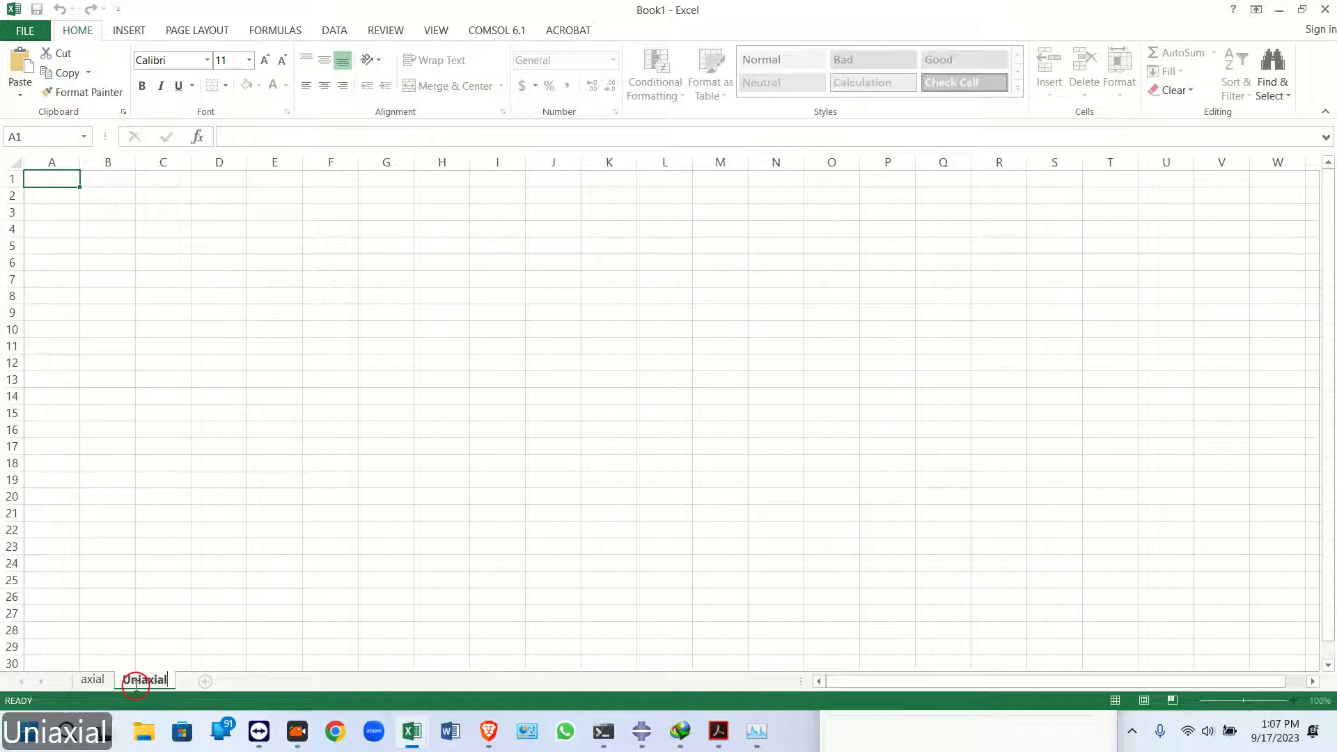
key("Return")
Copy the displacement and force column headers from the axial sheet into D3:E3 of the Uniaxial sheet
left_click(93, 679)
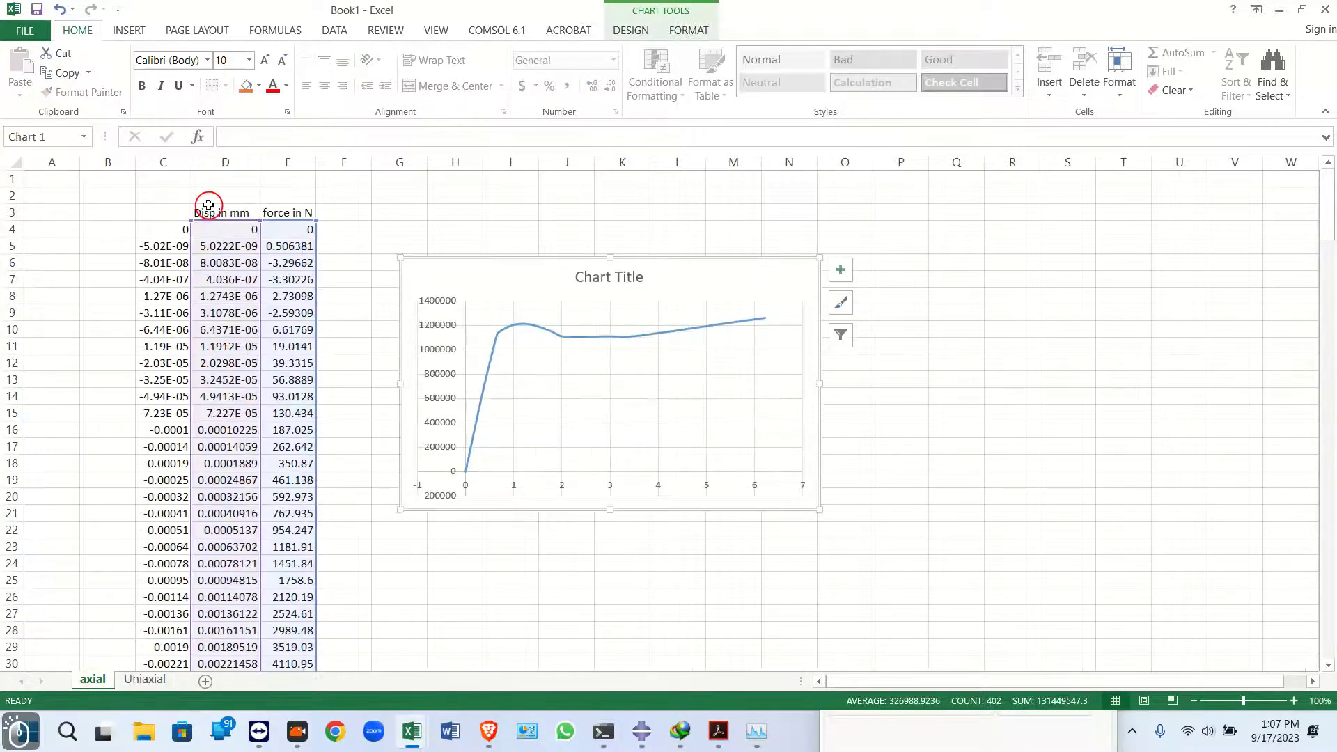
left_click_drag(206, 209, 344, 221)
key("ctrl+c")
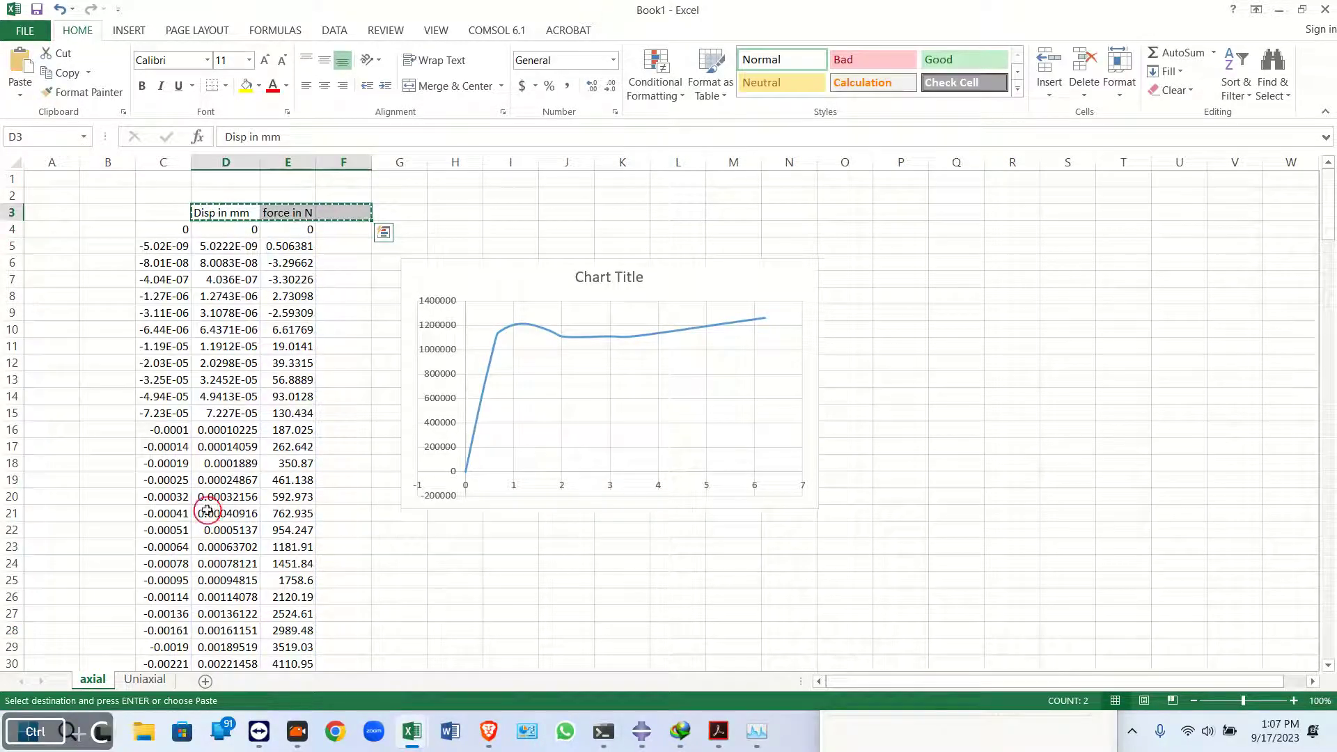
left_click(151, 677)
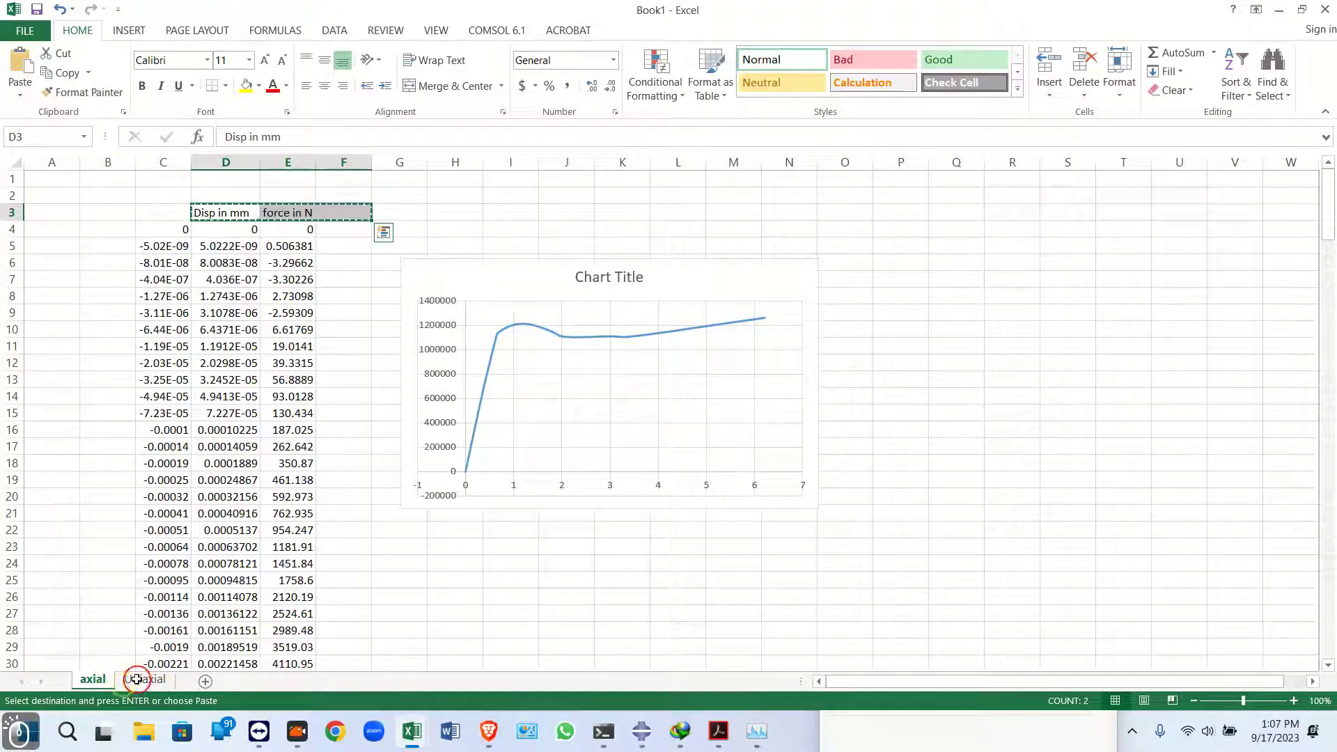
key("Escape")
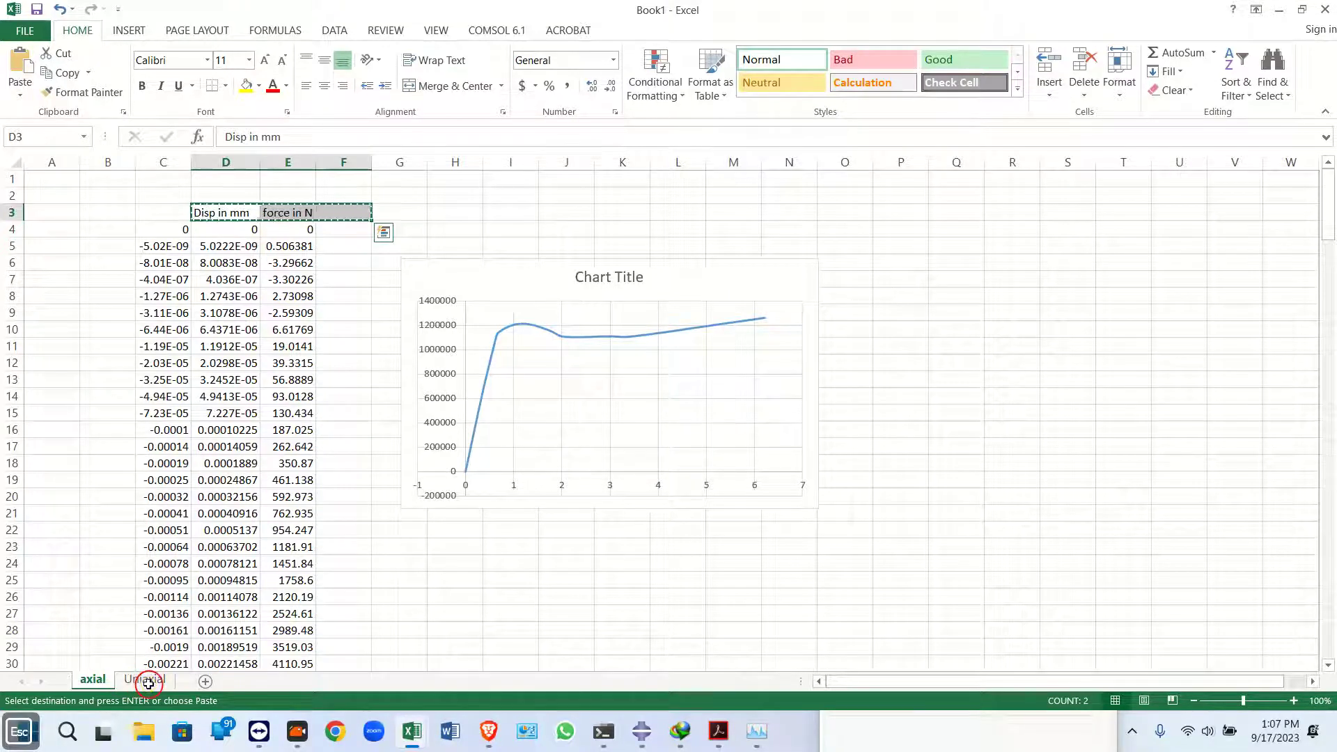
key("Escape")
key("Escape")
key("Escape")
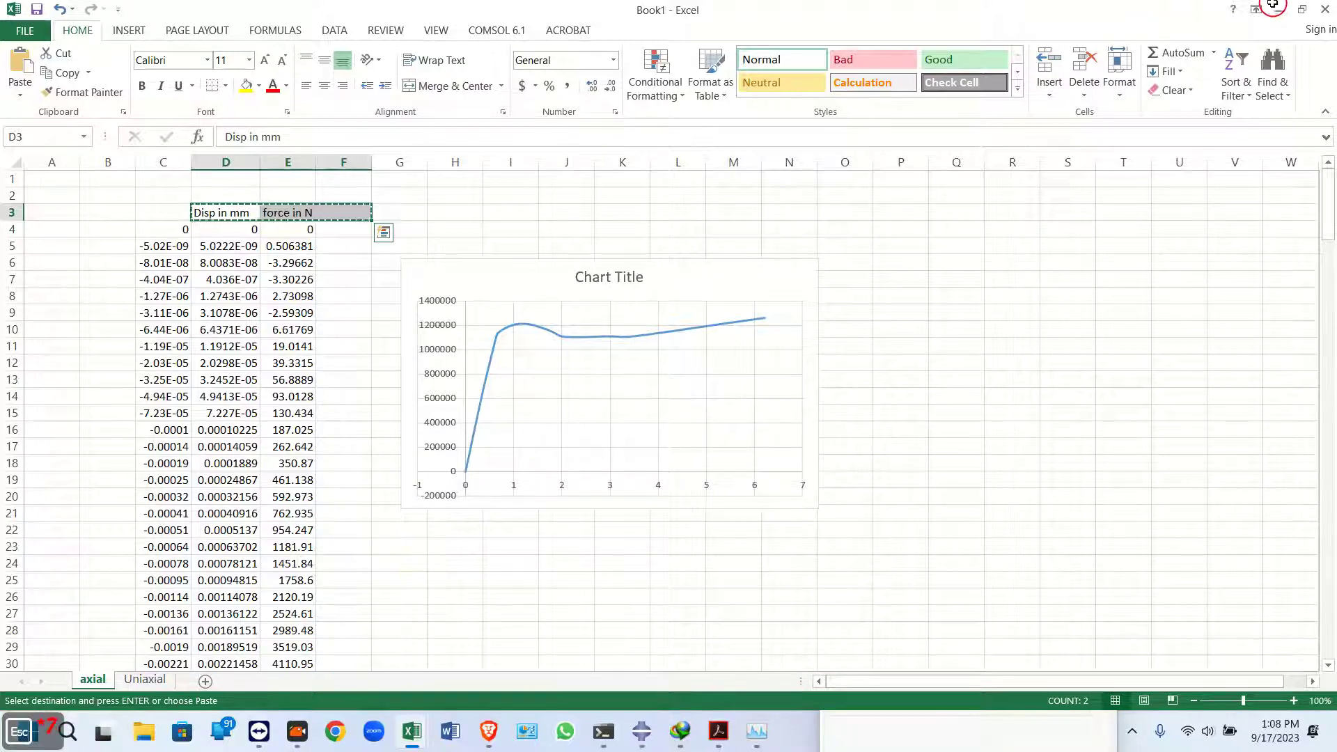
key("Escape")
left_click(671, 589)
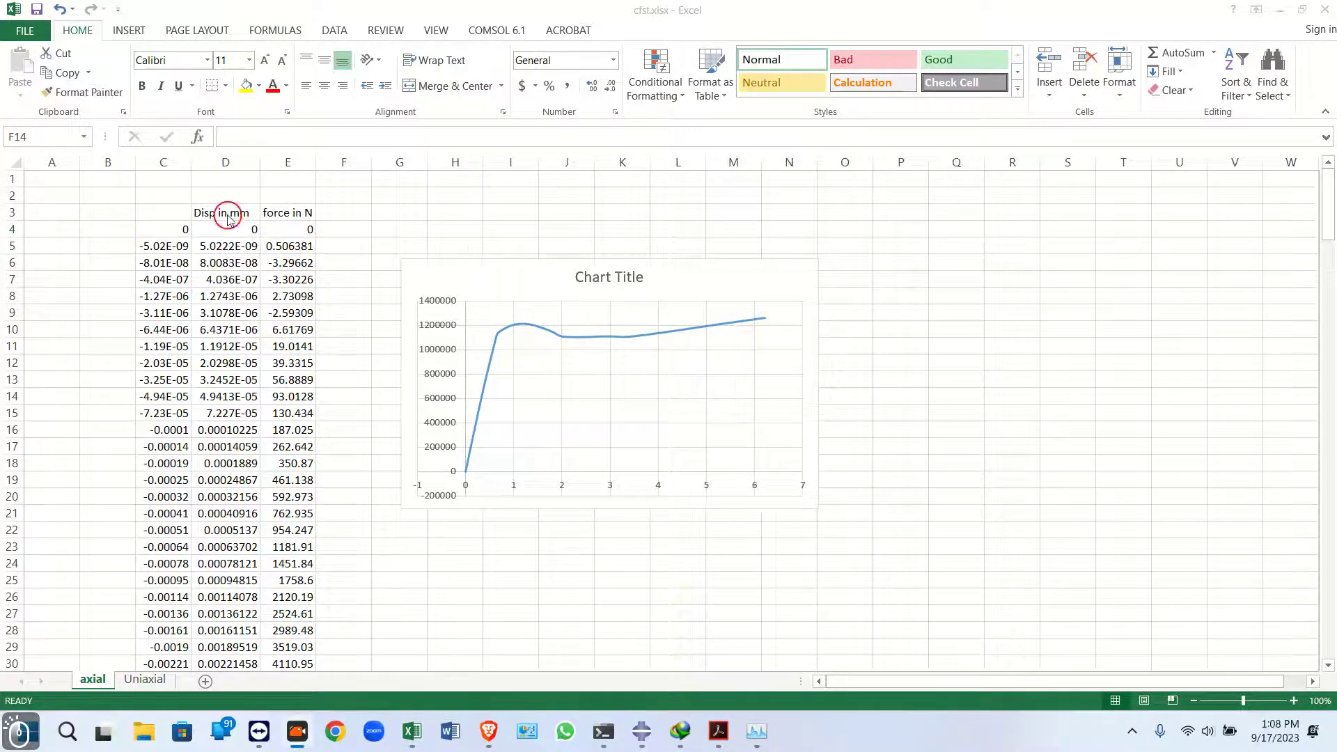
left_click_drag(228, 216, 295, 215)
key("ctrl+c")
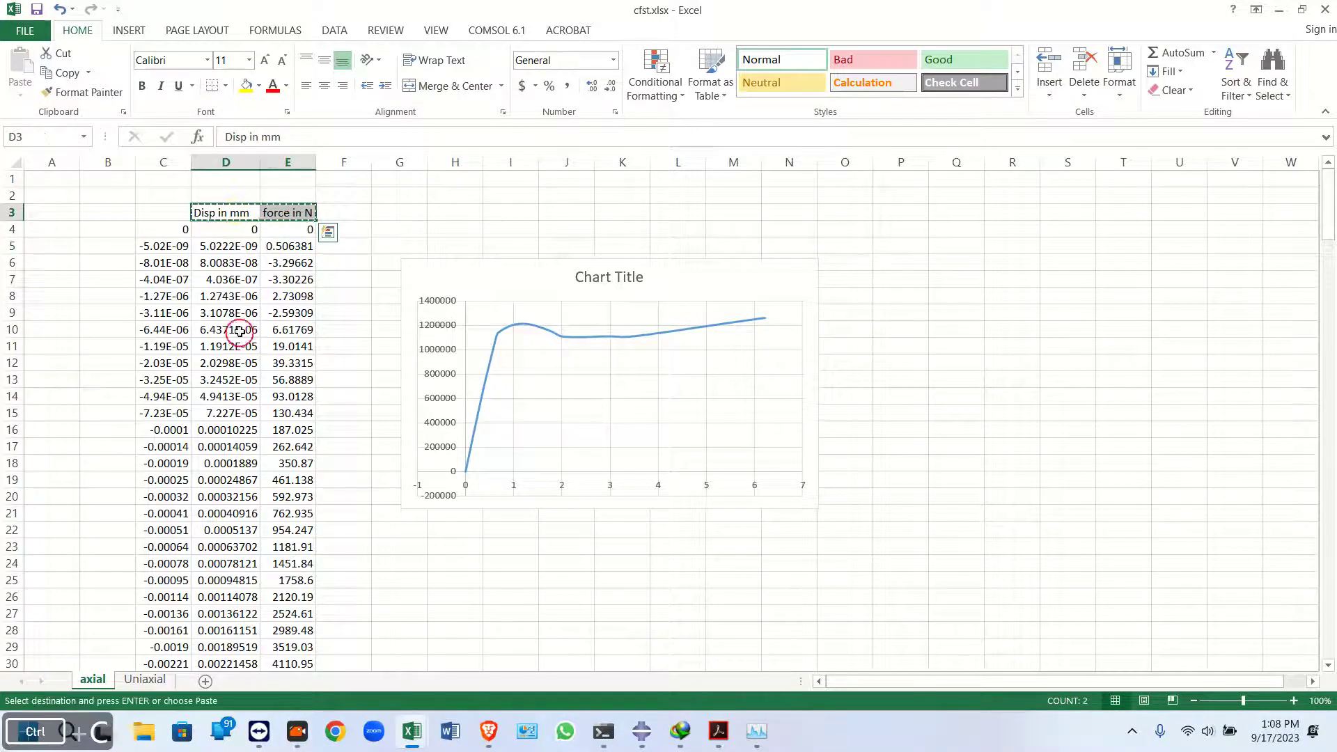
key("Escape")
key("Escape")
key("Escape")
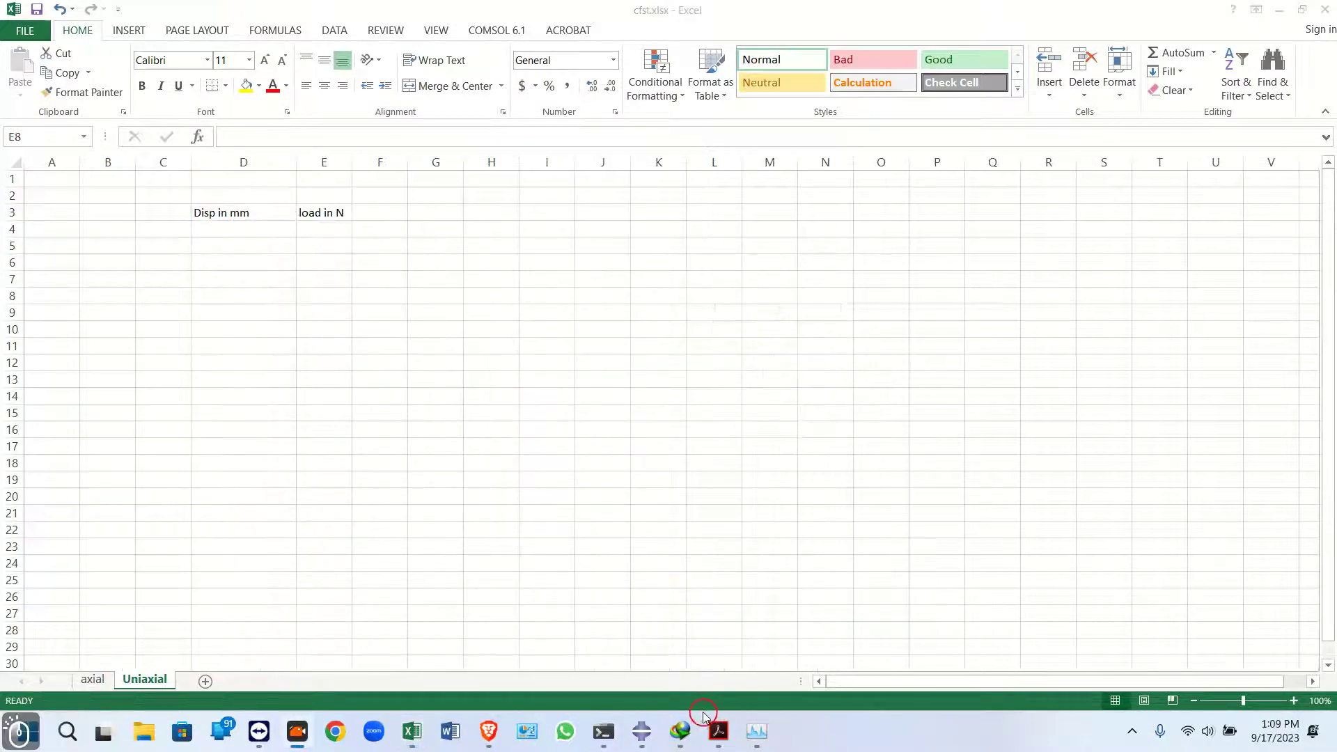
mouse_move(641, 731)
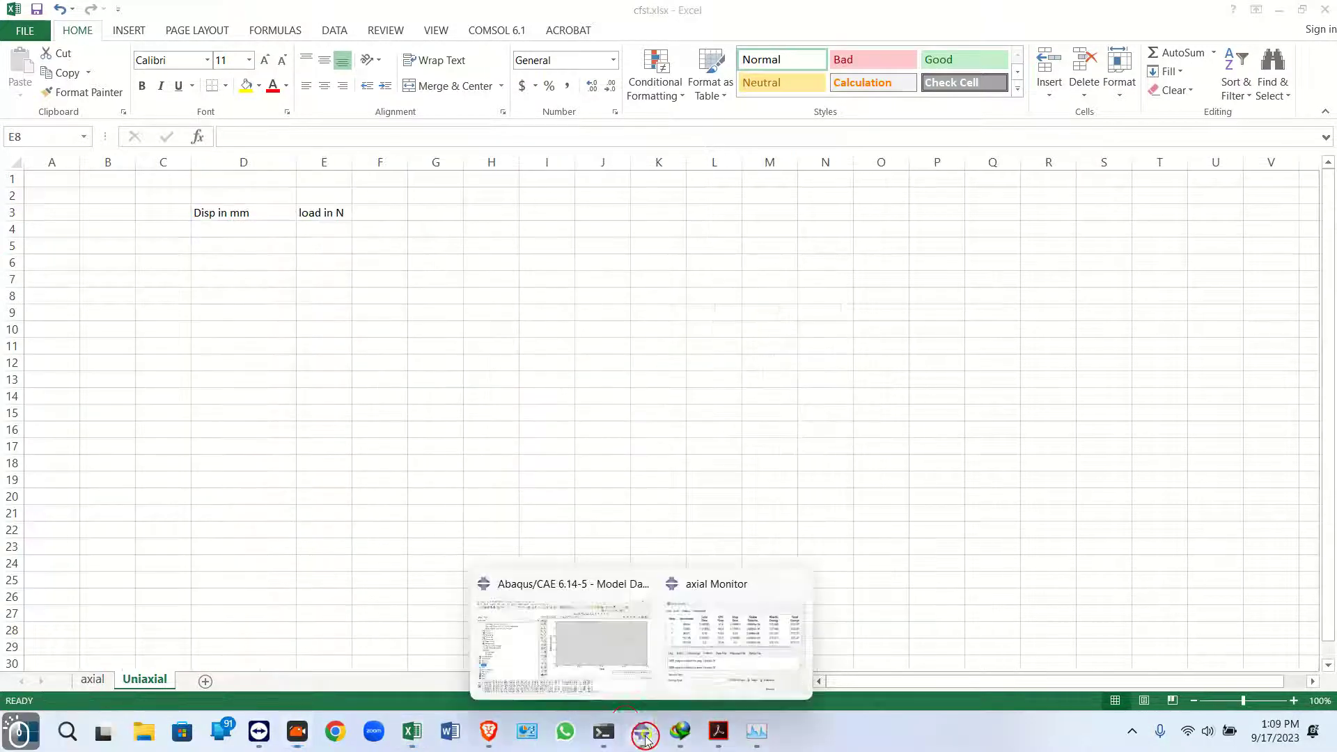
Close the axial.odb output database in Abaqus and return to the model tree
left_click(525, 622)
left_click(220, 251)
scroll(90, 209, "up", 5)
right_click(78, 201)
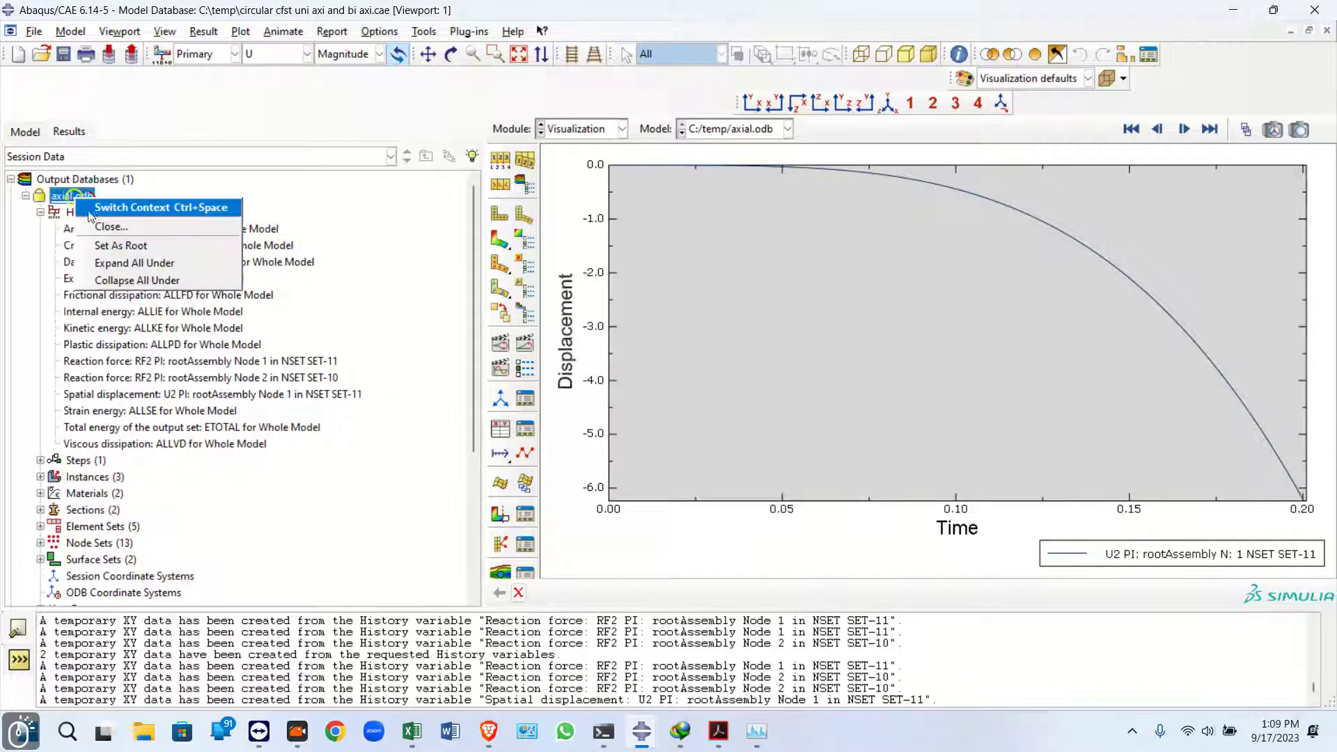
left_click(100, 226)
left_click(28, 135)
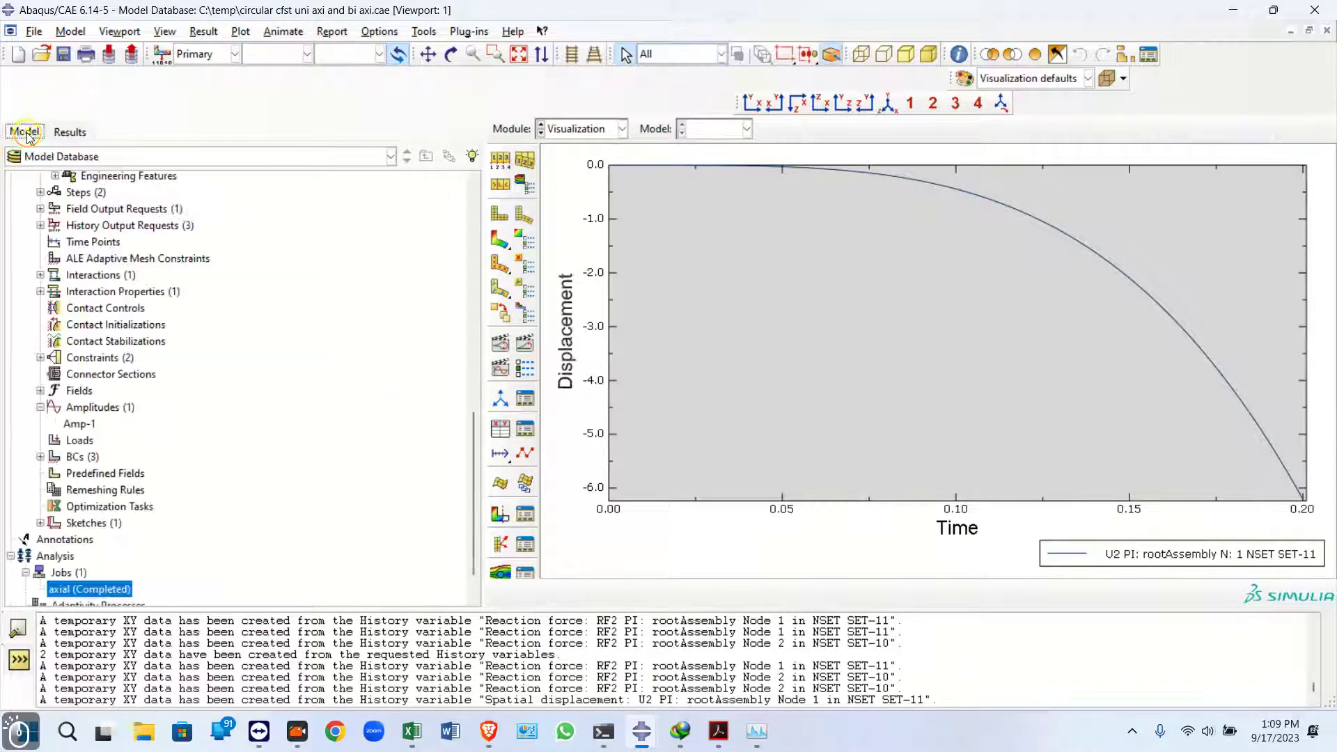
Switch the model view to the Load module
left_click(549, 128)
left_click(578, 231)
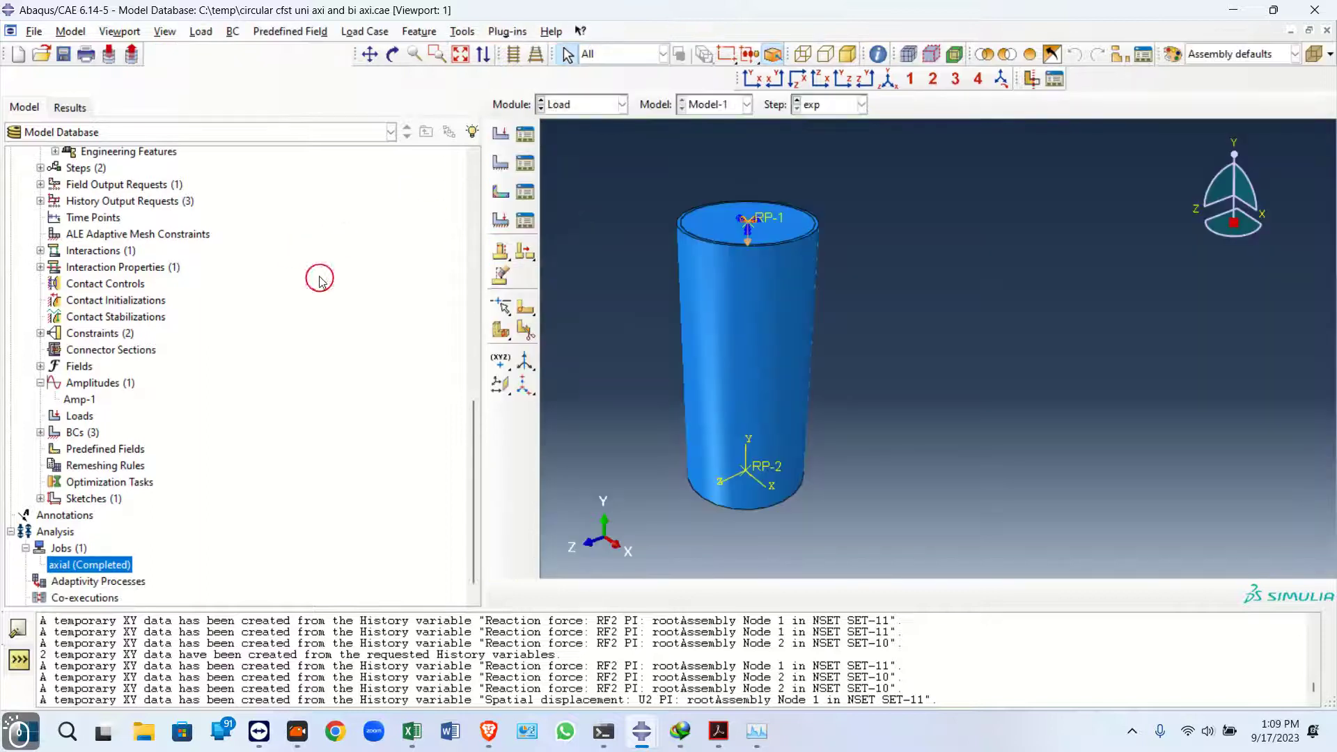
left_click(886, 79)
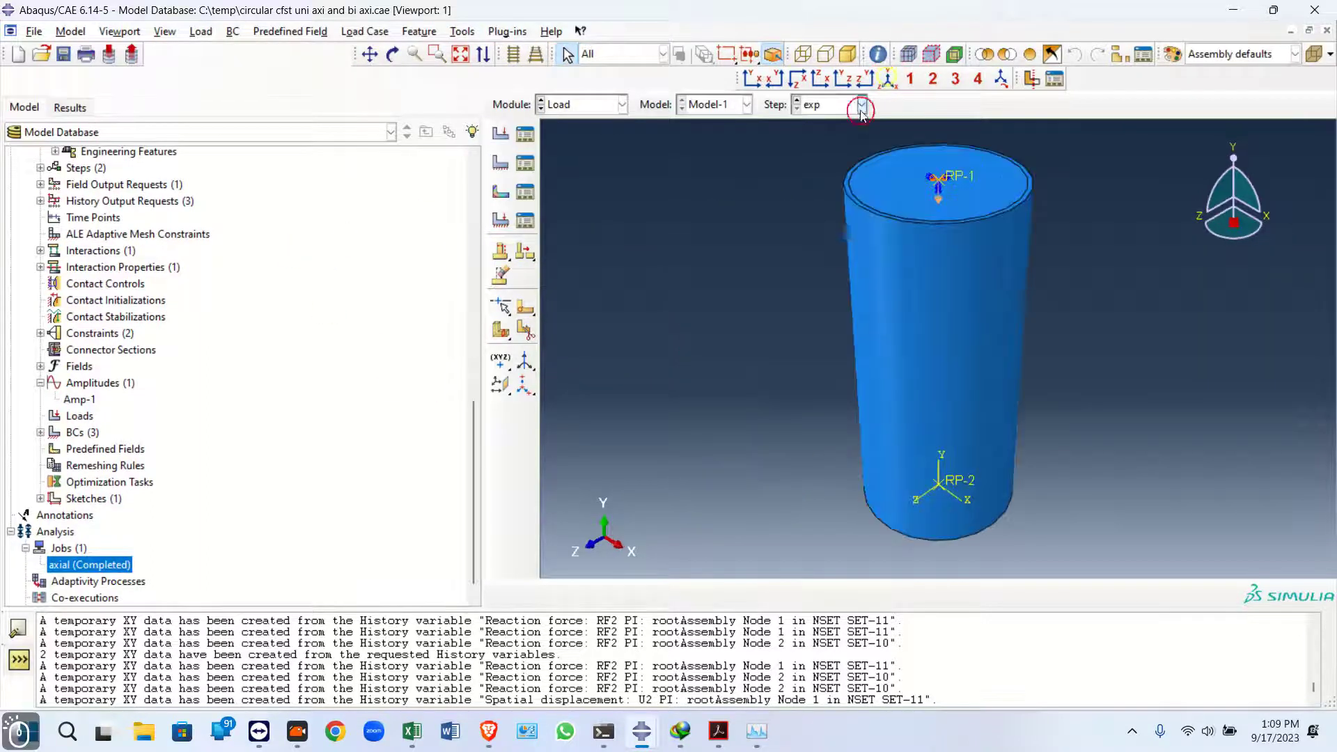
left_click(746, 237)
scroll(198, 355, "up", 13)
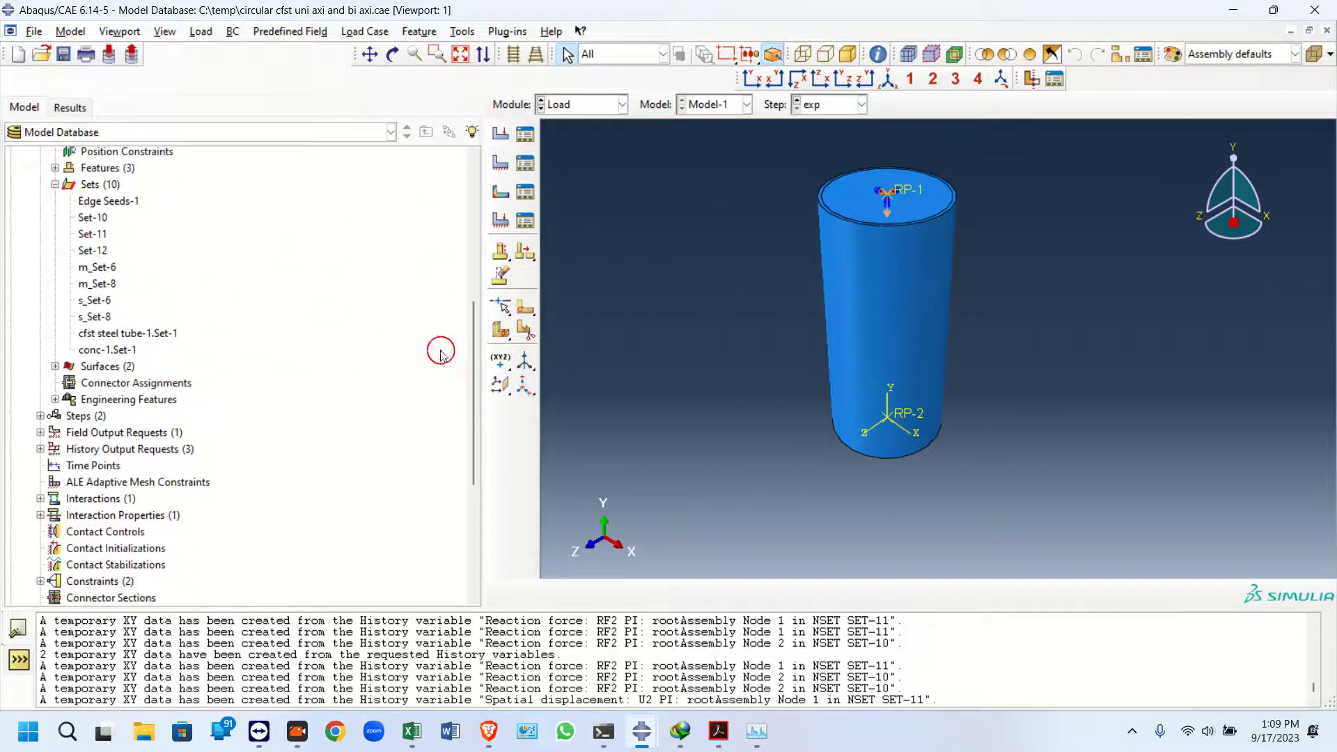
Rename Model-1 as axial
double_click(50, 173)
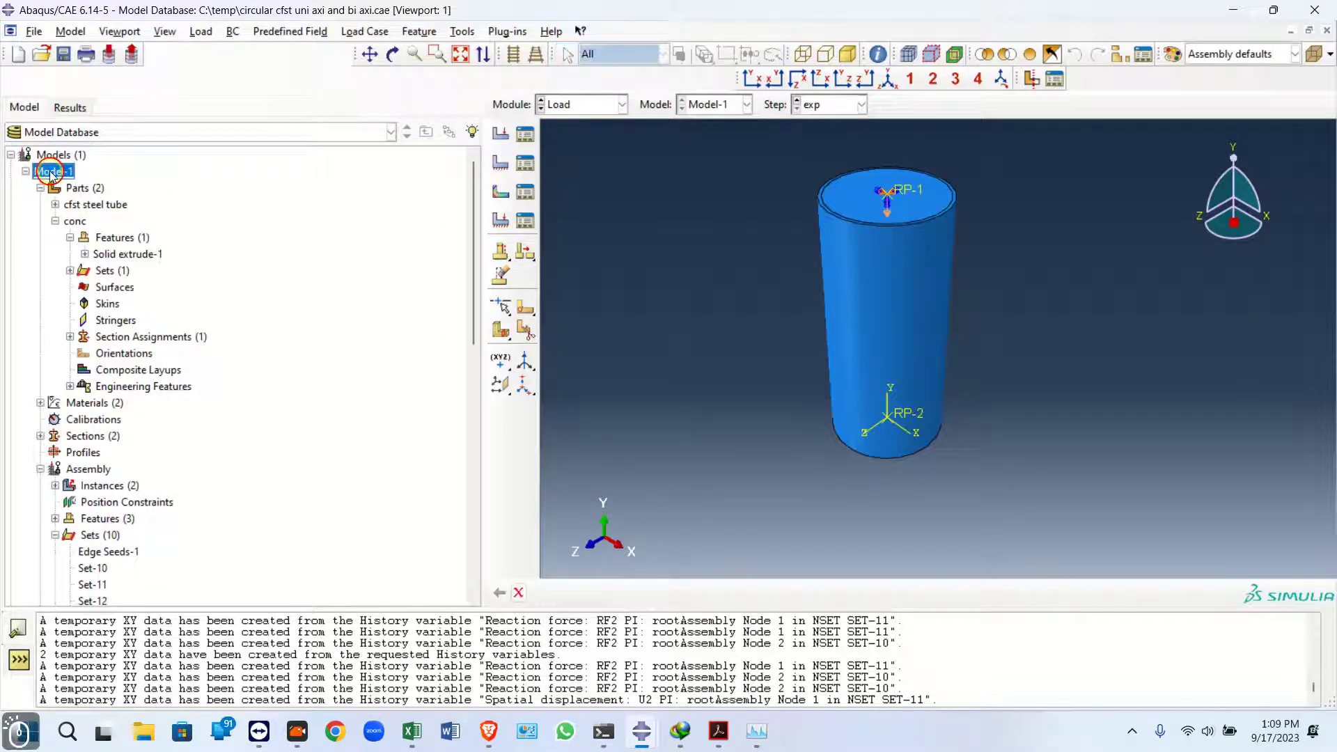
right_click(37, 178)
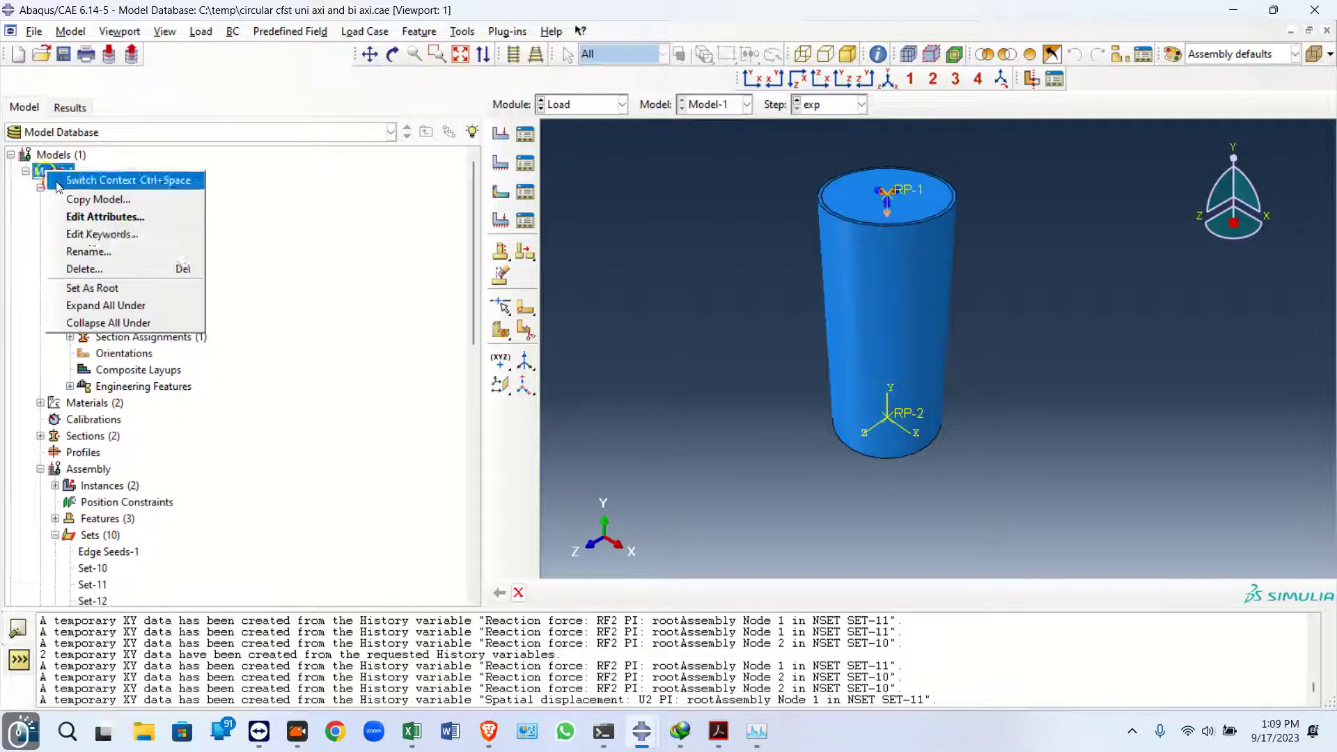
left_click(93, 252)
type("a")
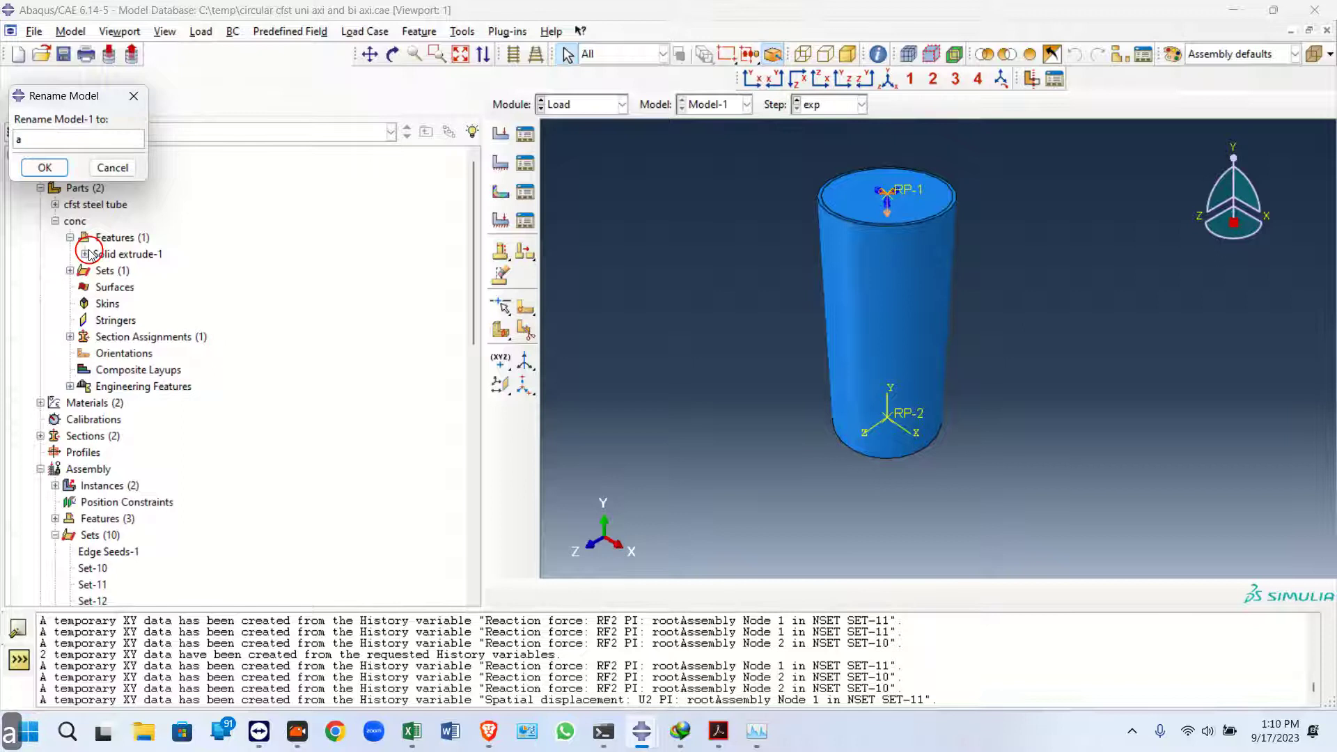
type("xial")
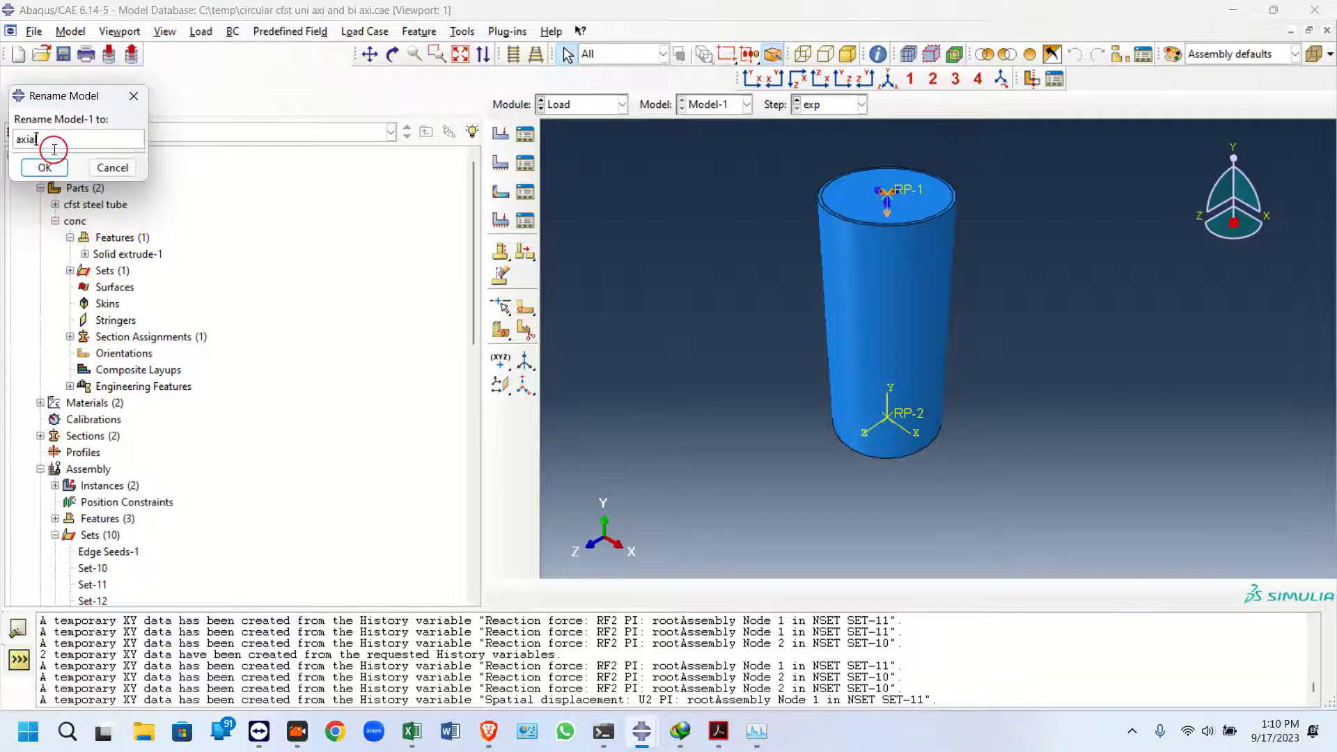
left_click(45, 168)
Delete the existing axial job definition
scroll(89, 337, "down", 10)
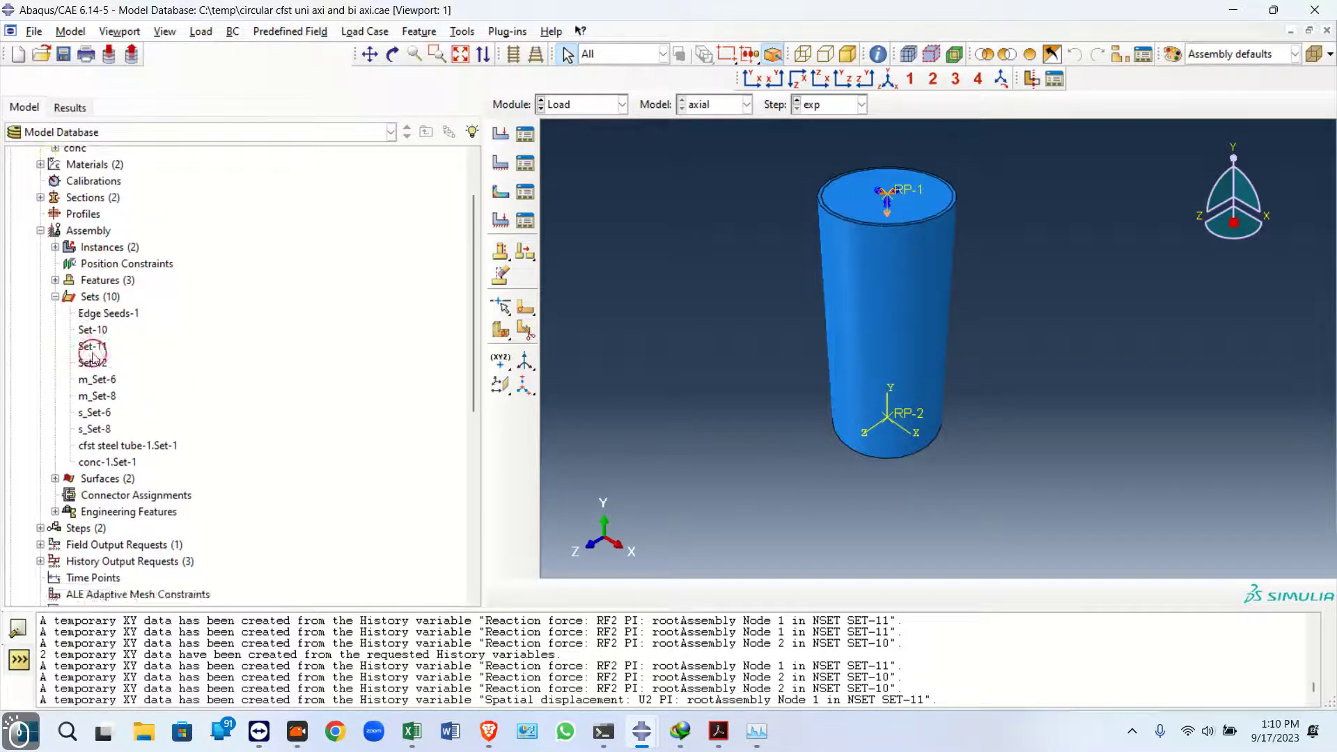
left_click(63, 548)
right_click(62, 547)
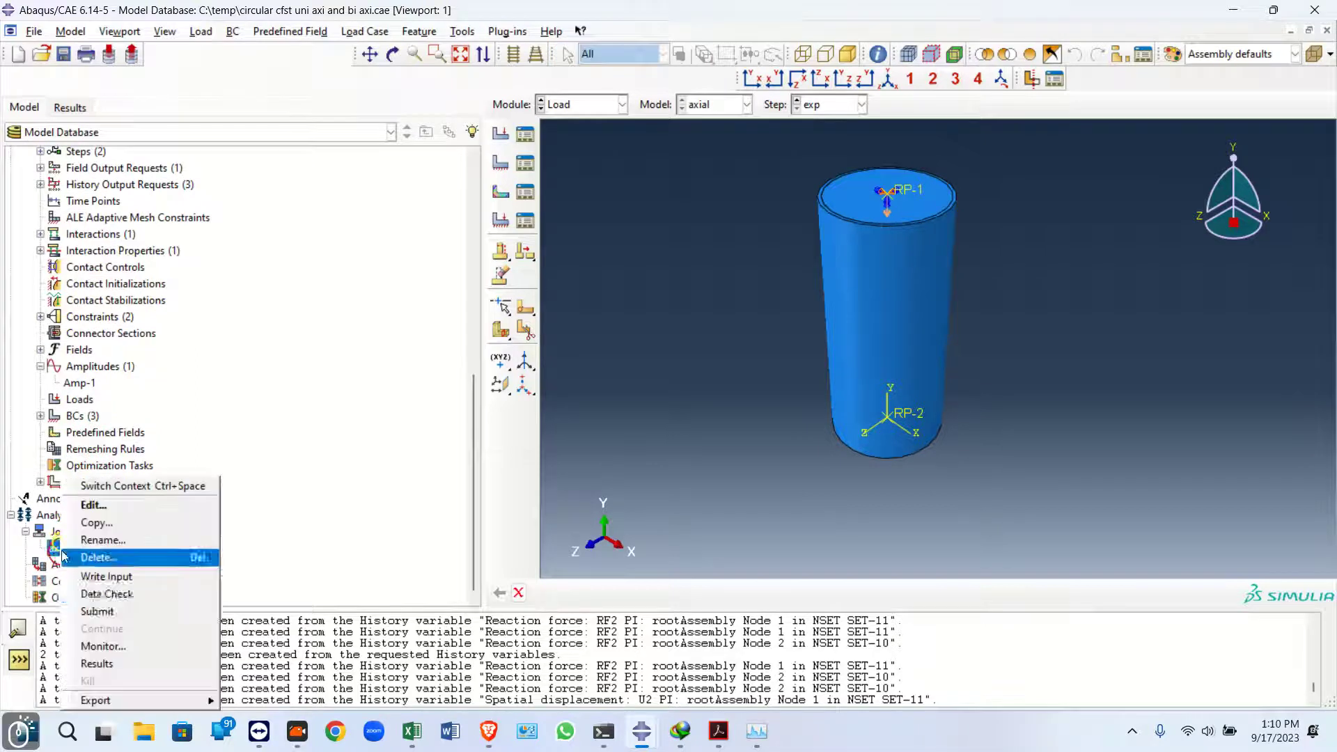
left_click(104, 558)
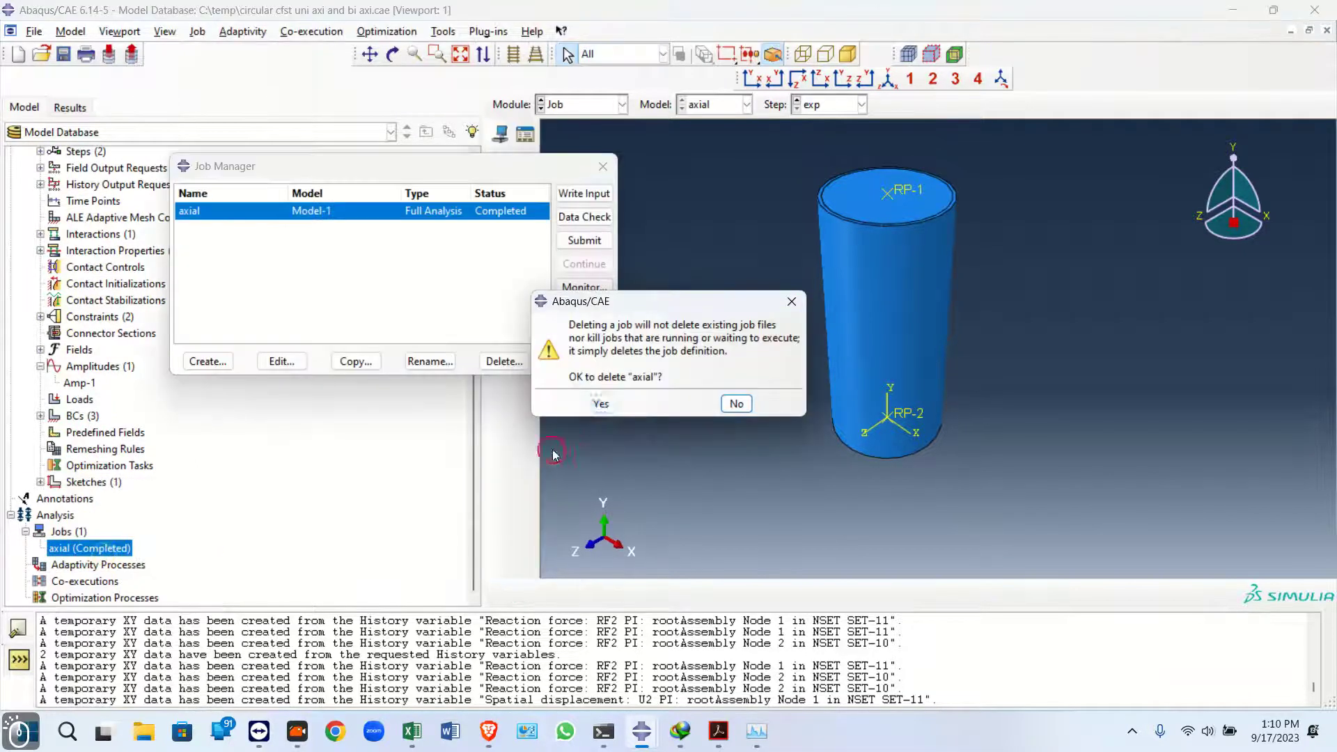
left_click(601, 404)
Create a new job named axial for the axial model with multiple processors enabled under Parallelization
double_click(62, 548)
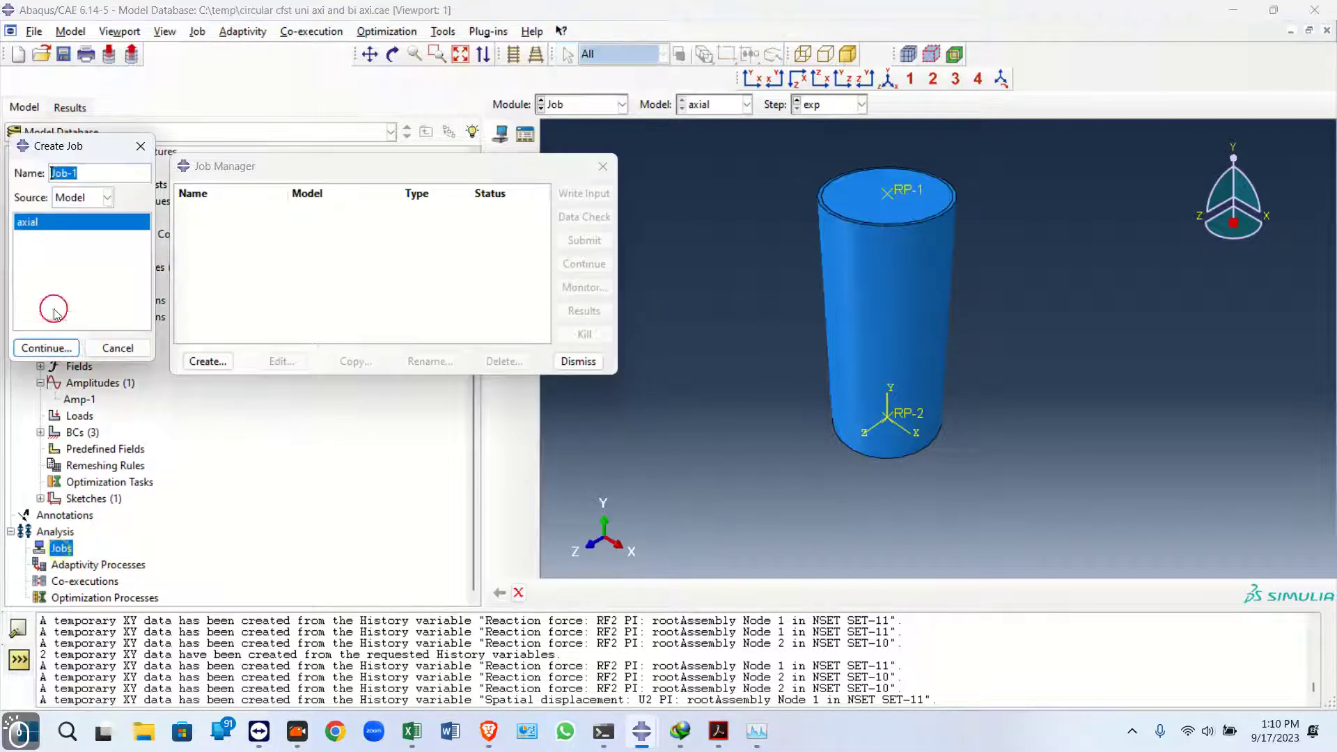
key("ctrl+v")
left_click(46, 348)
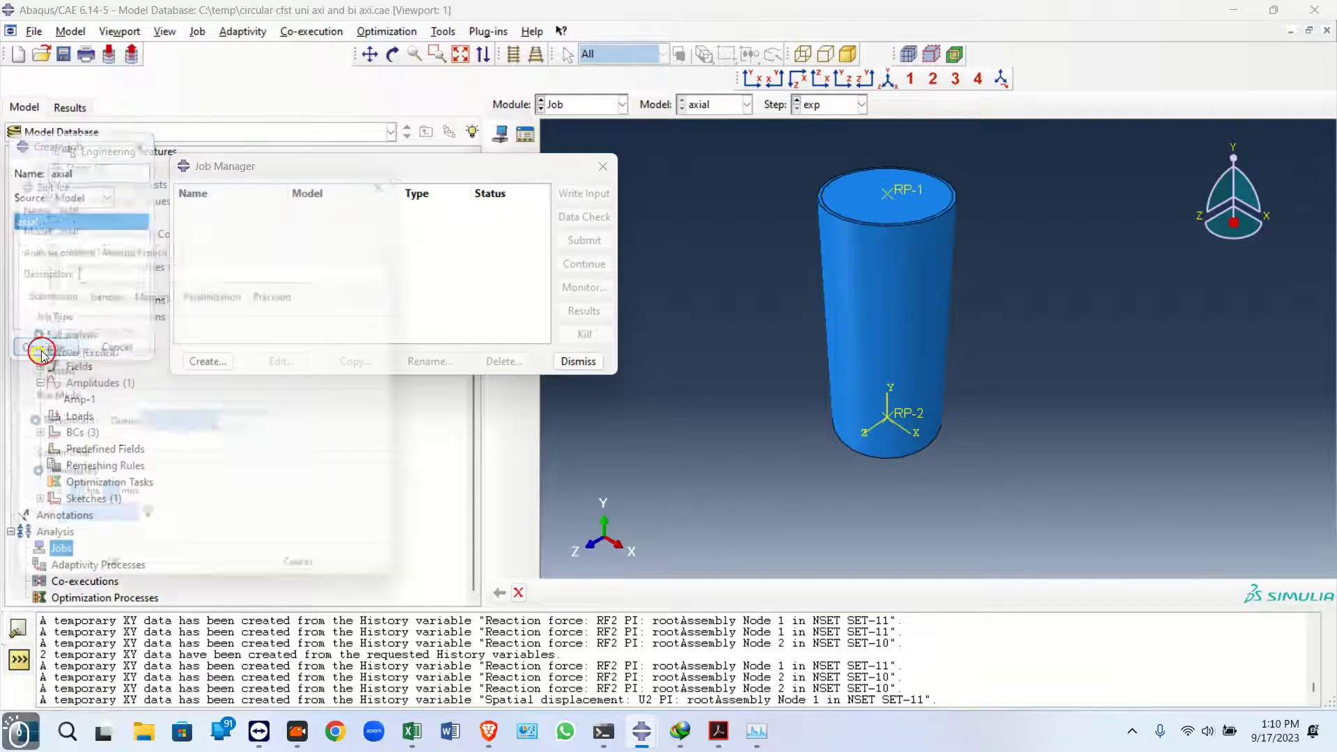
left_click(220, 295)
left_click(140, 320)
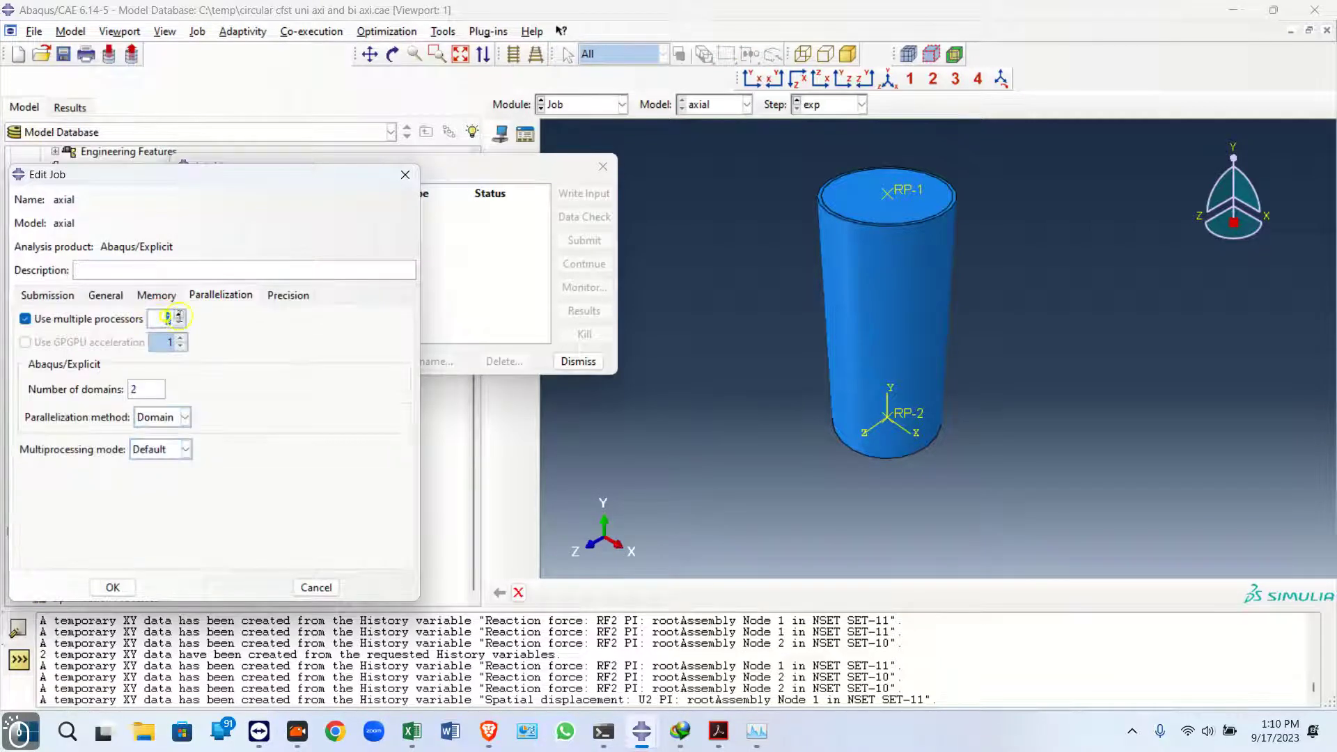
left_click(116, 587)
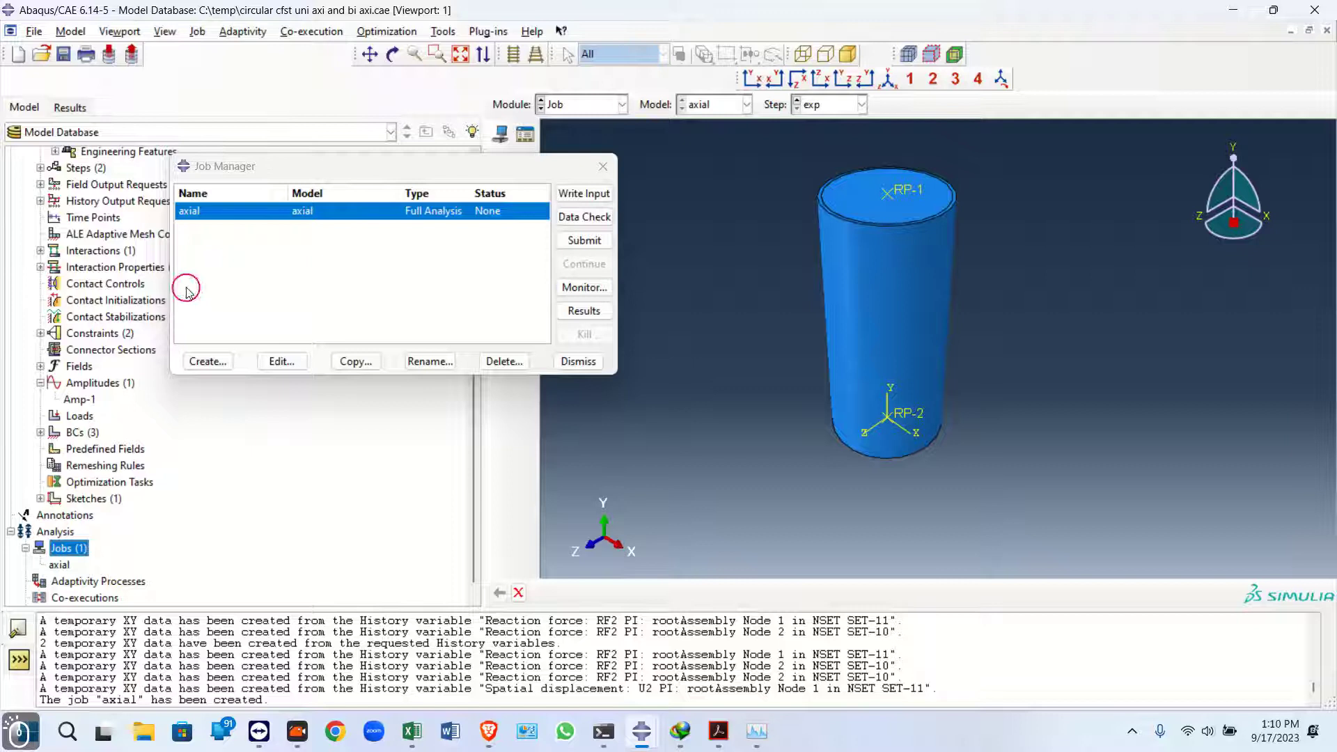
Copy the axial model as a new model named Uniaxial
left_click(603, 165)
left_click_drag(473, 382, 418, 146)
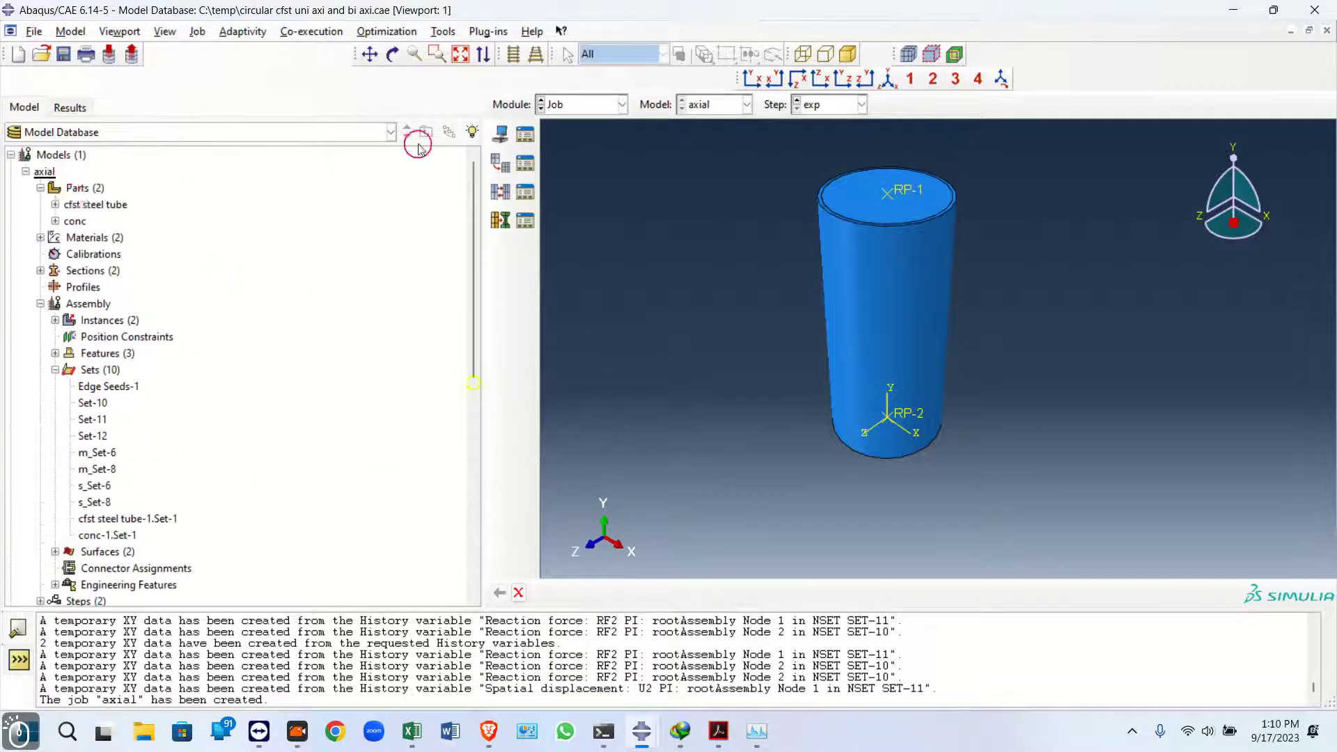
left_click(26, 172)
left_click(39, 172)
right_click(39, 171)
left_click(60, 196)
type("Uniaxial")
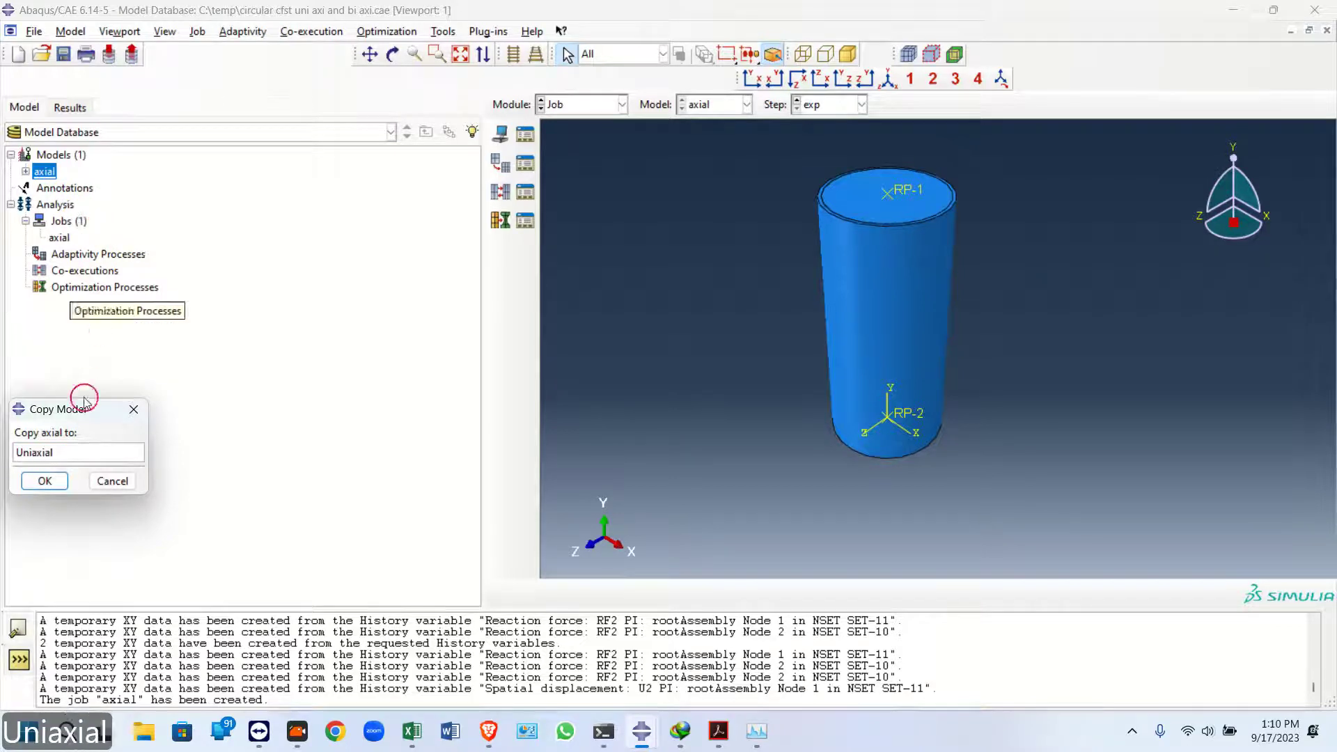
left_click(44, 480)
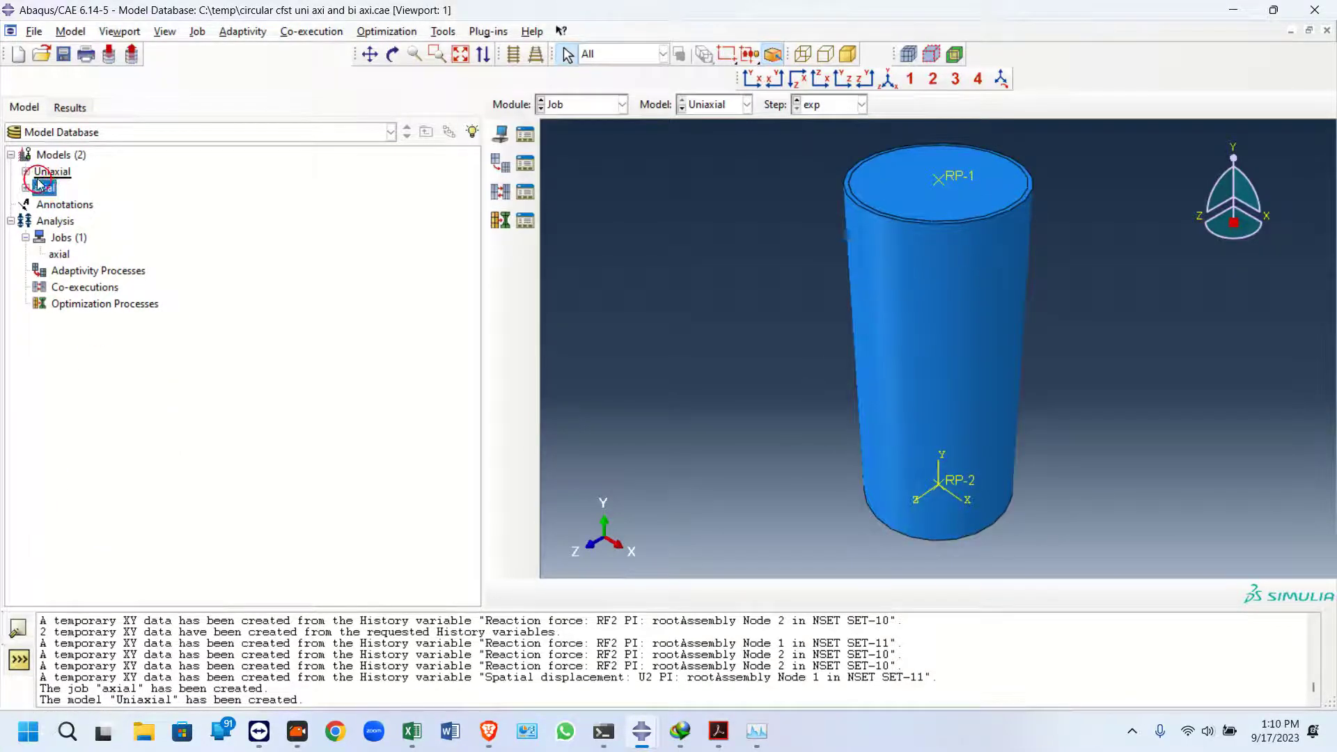
Expand the Uniaxial model and switch to the Interaction module
left_click(26, 171)
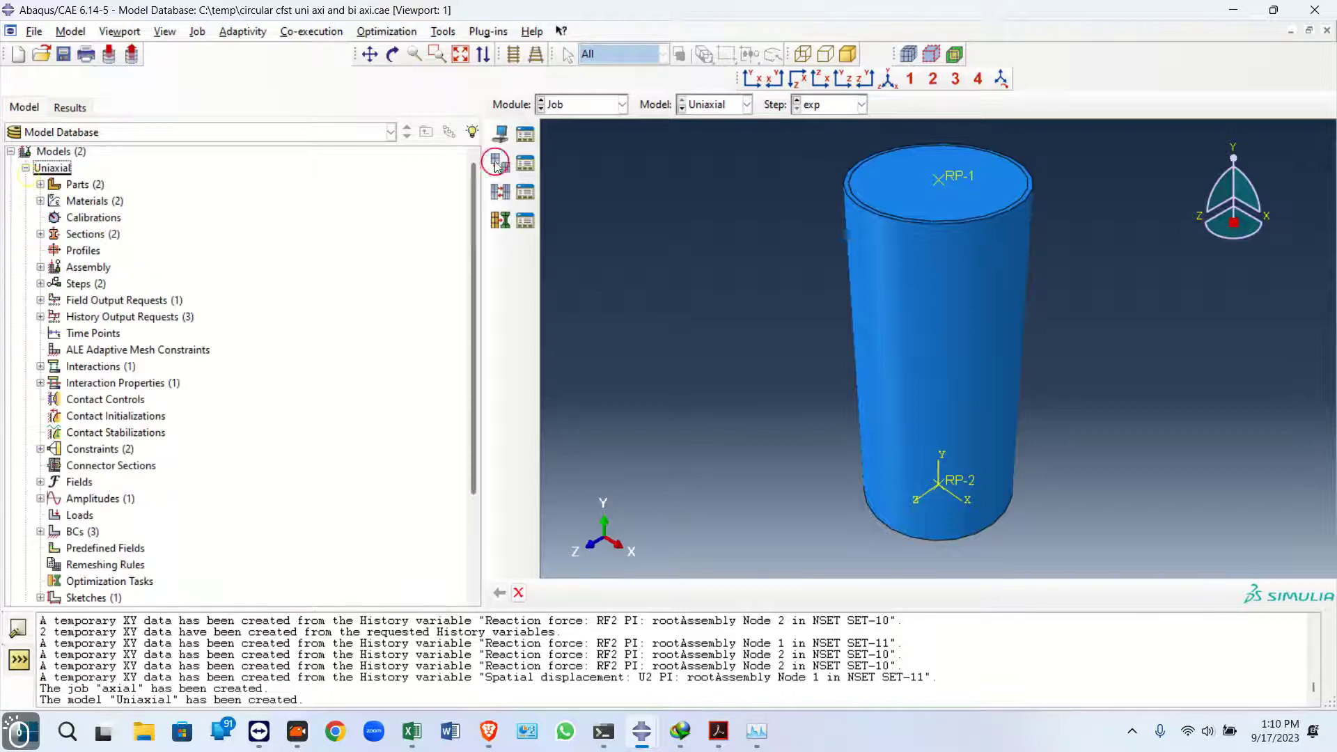
left_click(622, 104)
left_click(582, 185)
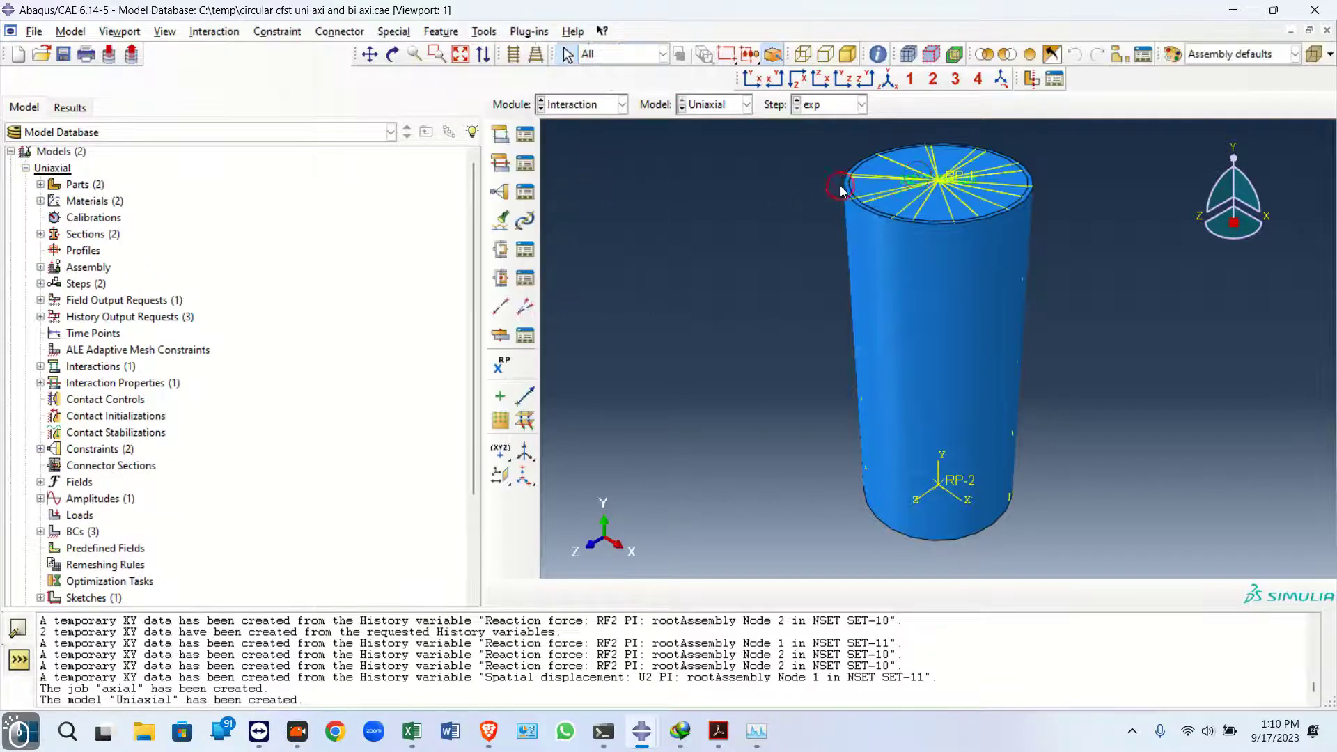
Expand the assembly features and try to delete reference point RP-1
scroll(1013, 136, "down", 3)
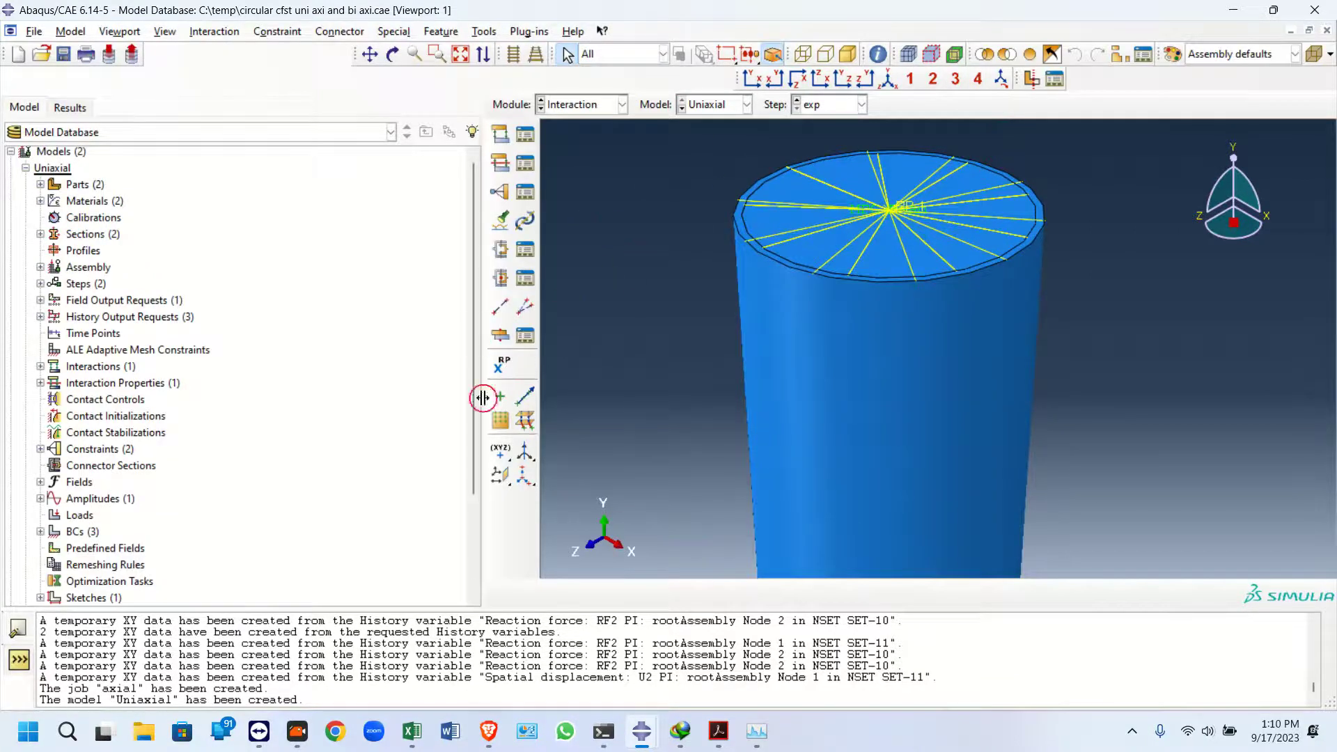
left_click(40, 268)
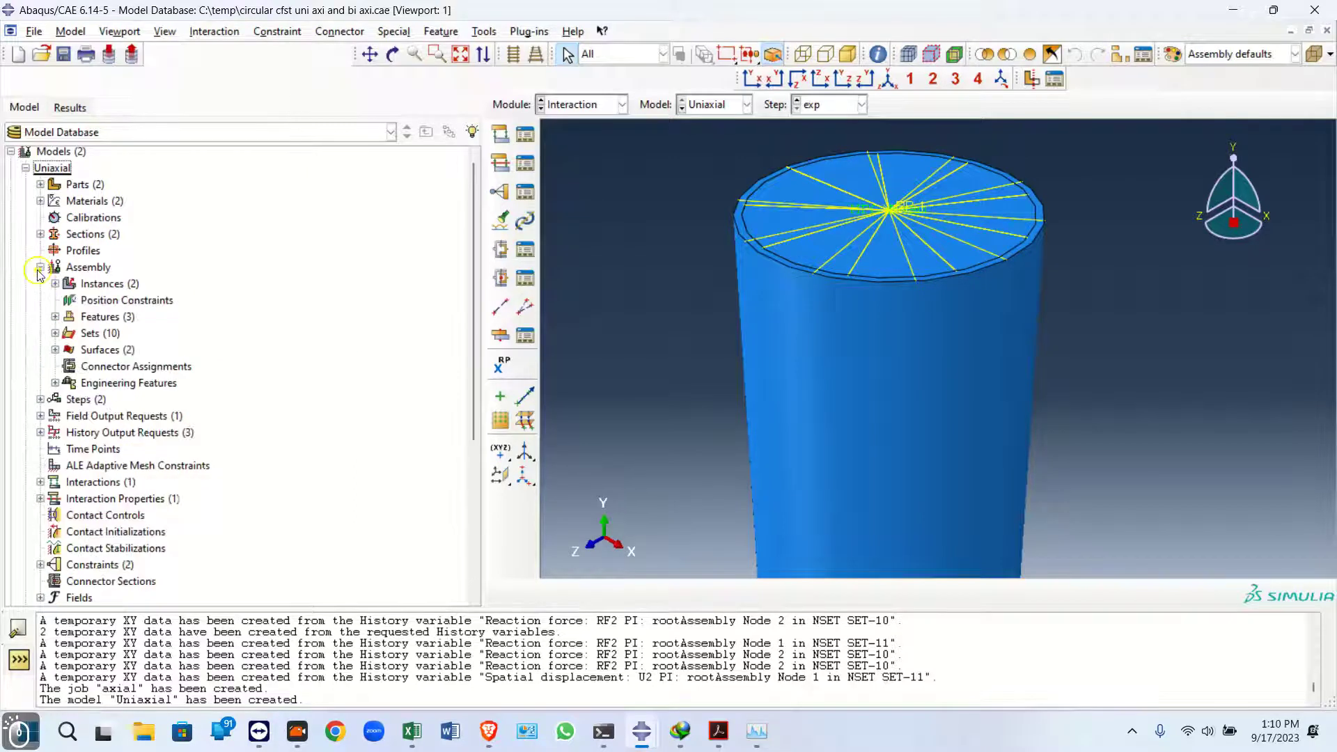
left_click(55, 317)
left_click_drag(80, 375, 89, 351)
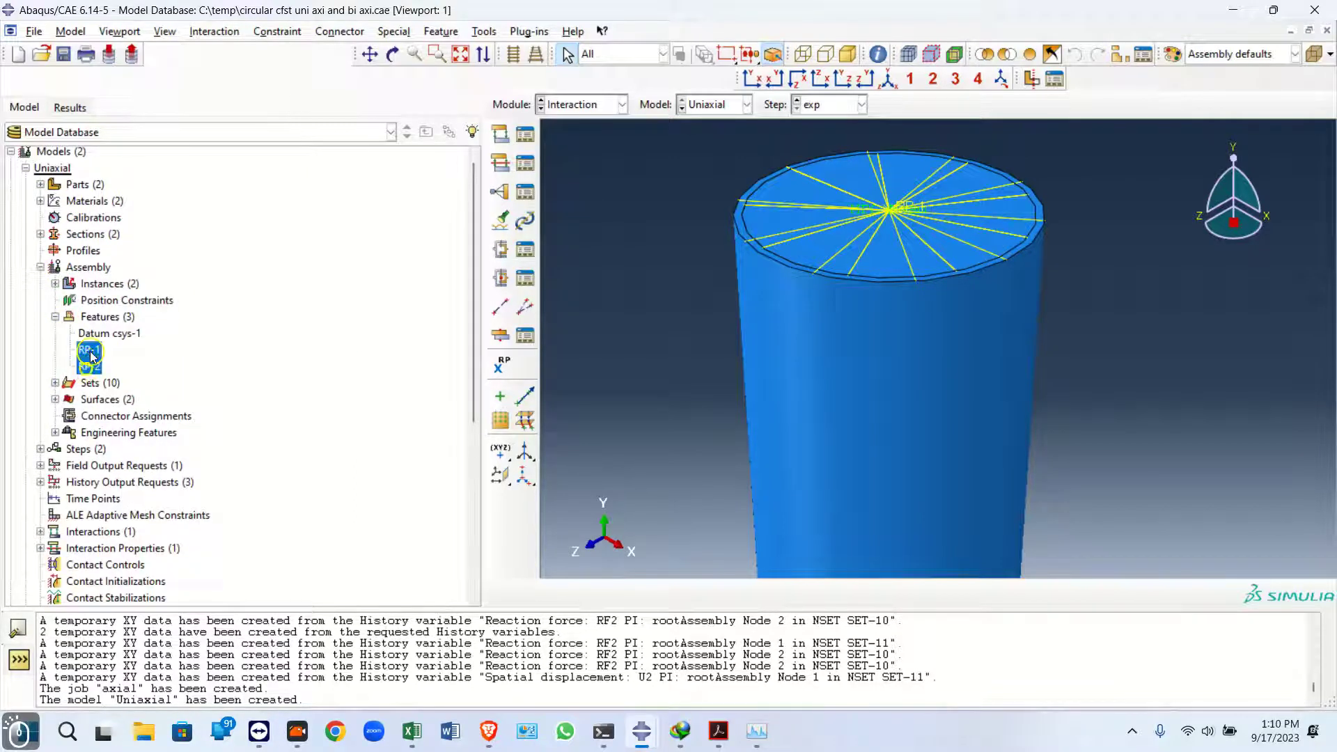
right_click(89, 350)
left_click(283, 287)
left_click(88, 349)
right_click(89, 350)
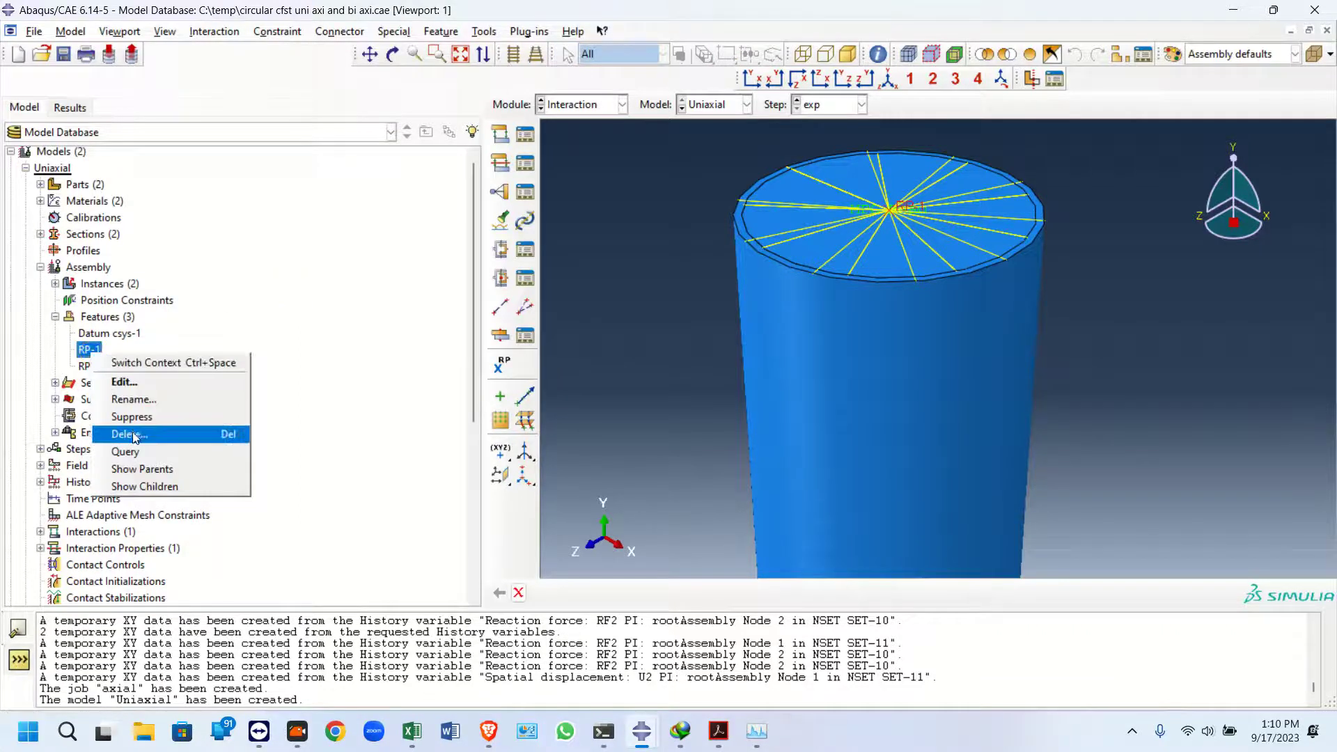
left_click(70, 426)
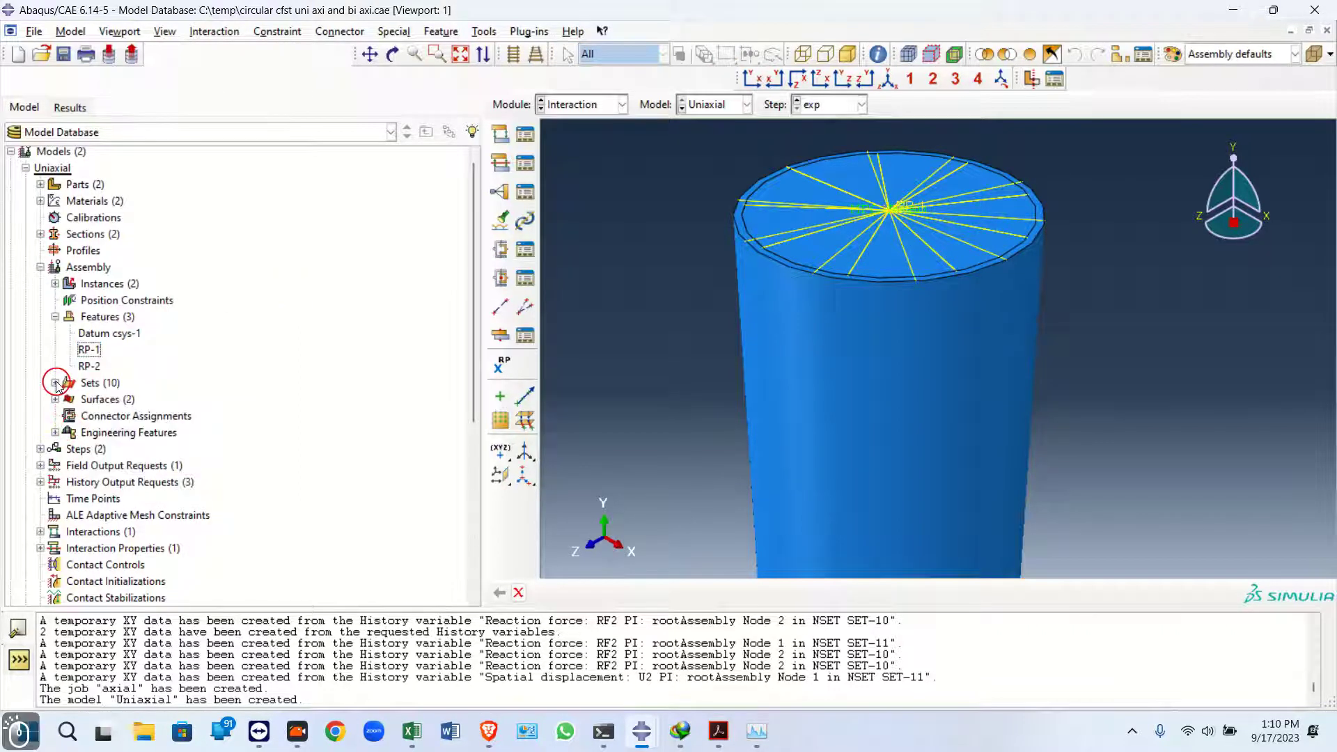
Expand the assembly sets and highlight each set in turn to examine which geometry it contains
left_click(55, 383)
left_click(93, 417)
left_click(96, 433)
left_click(102, 450)
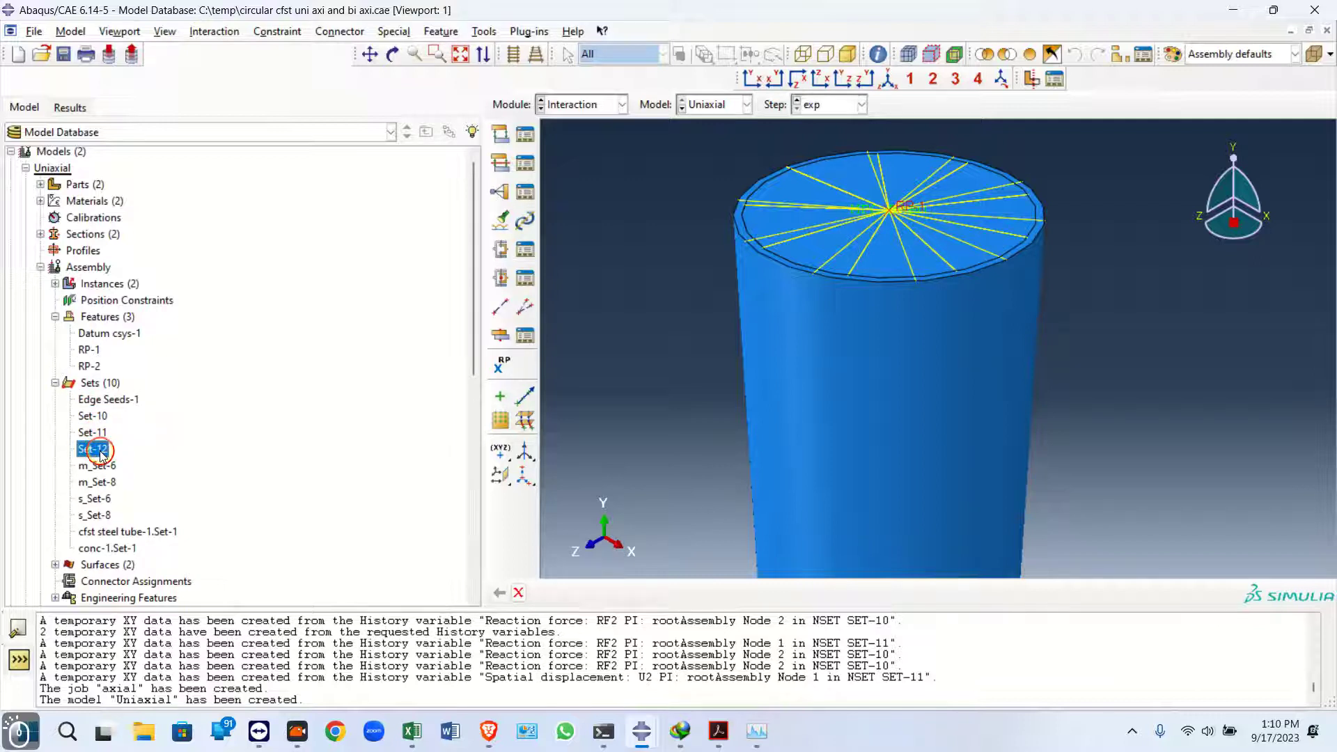
left_click(100, 481)
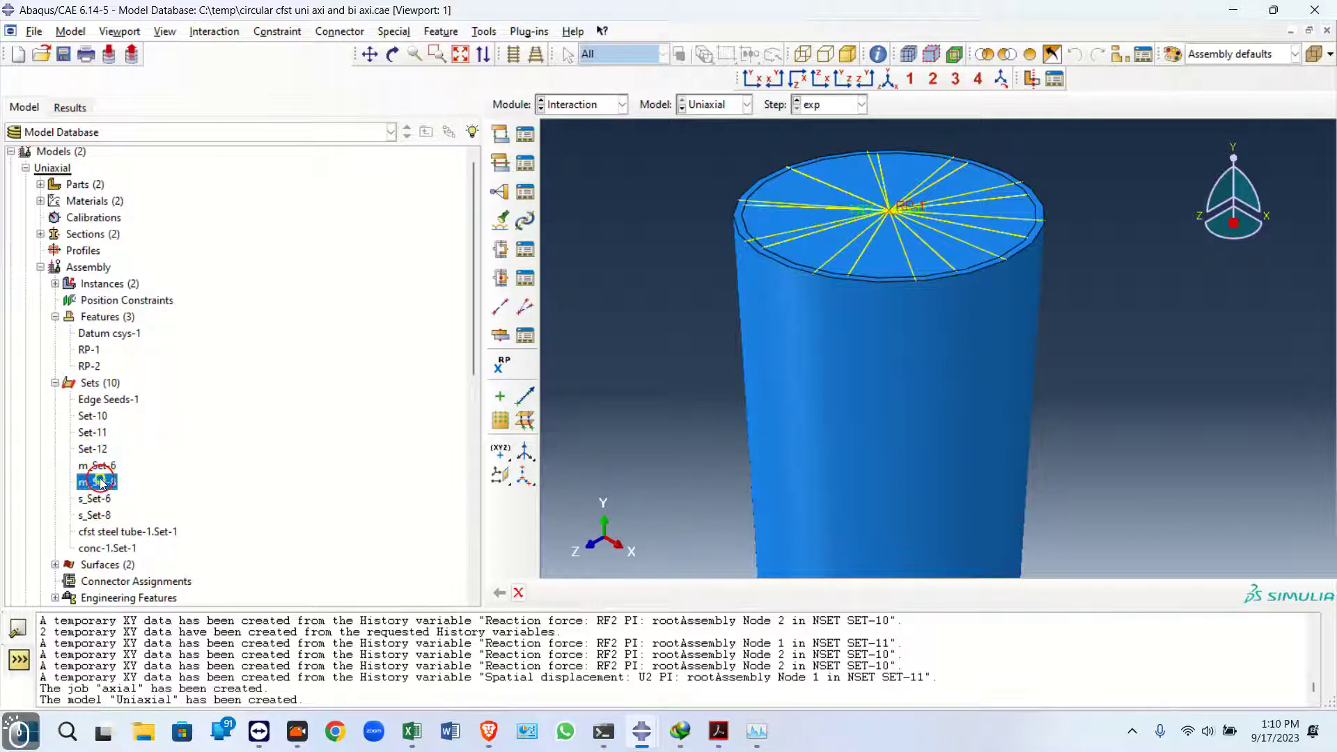
left_click(98, 466)
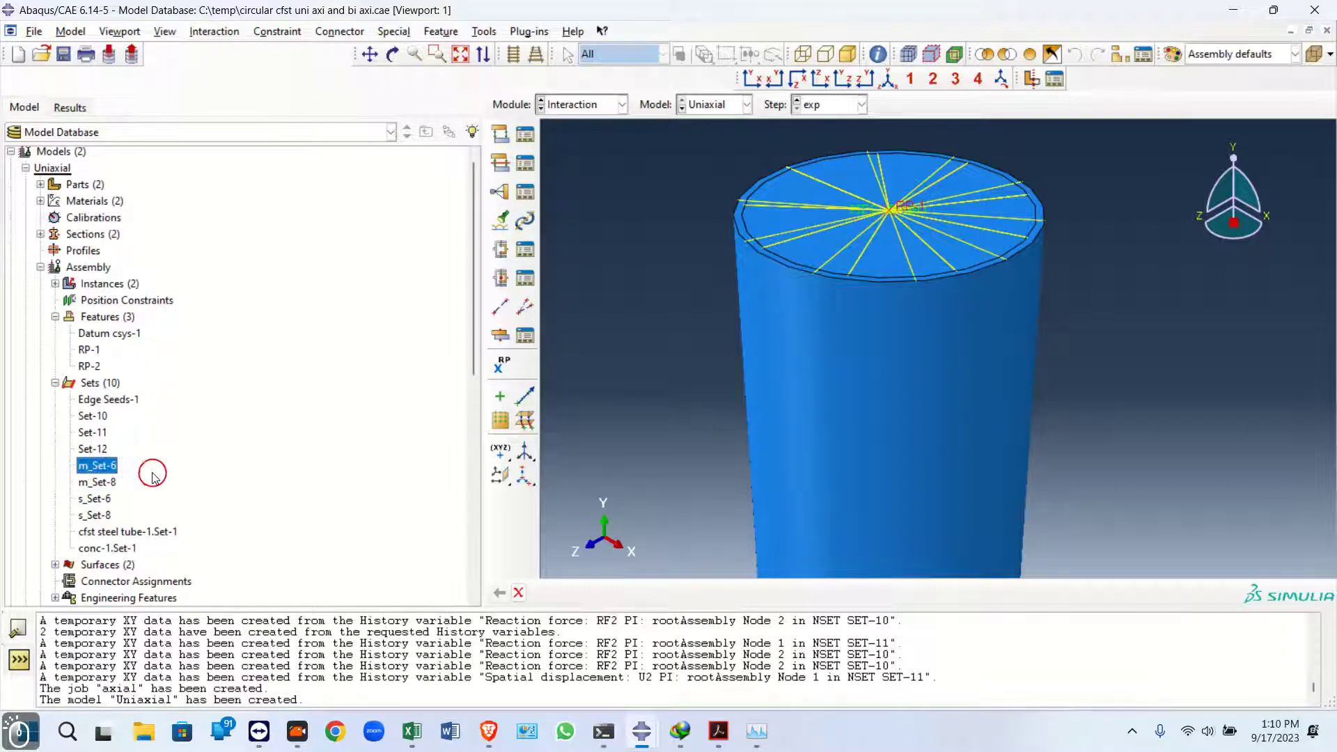
left_click(93, 417)
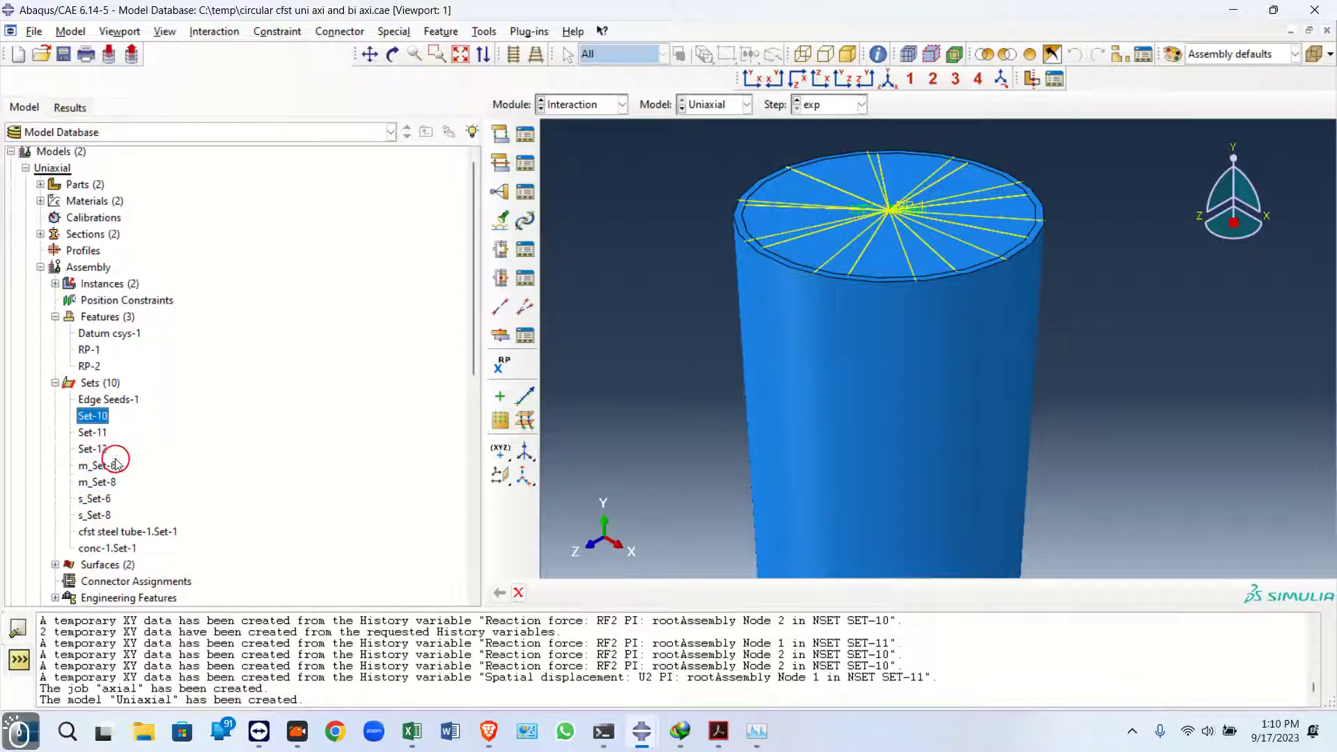
left_click(93, 499)
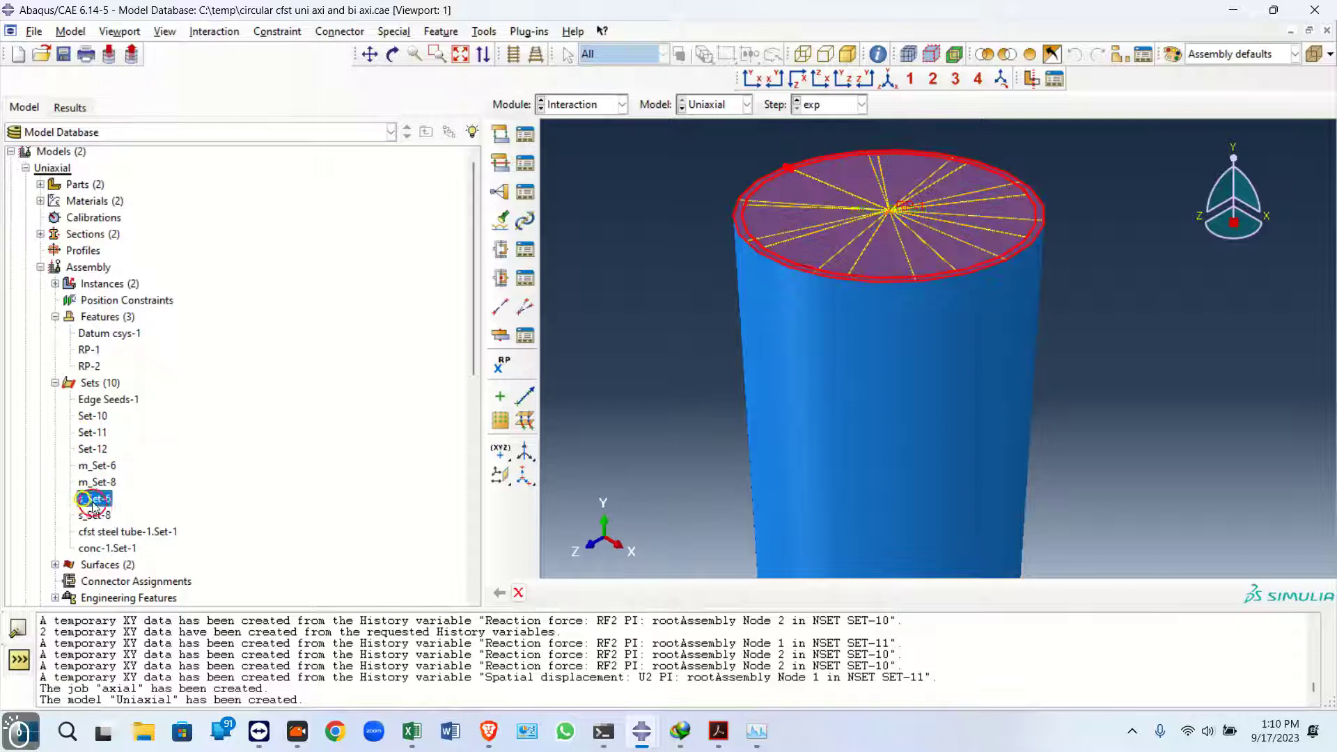
left_click(94, 516)
left_click(98, 532)
left_click(98, 548)
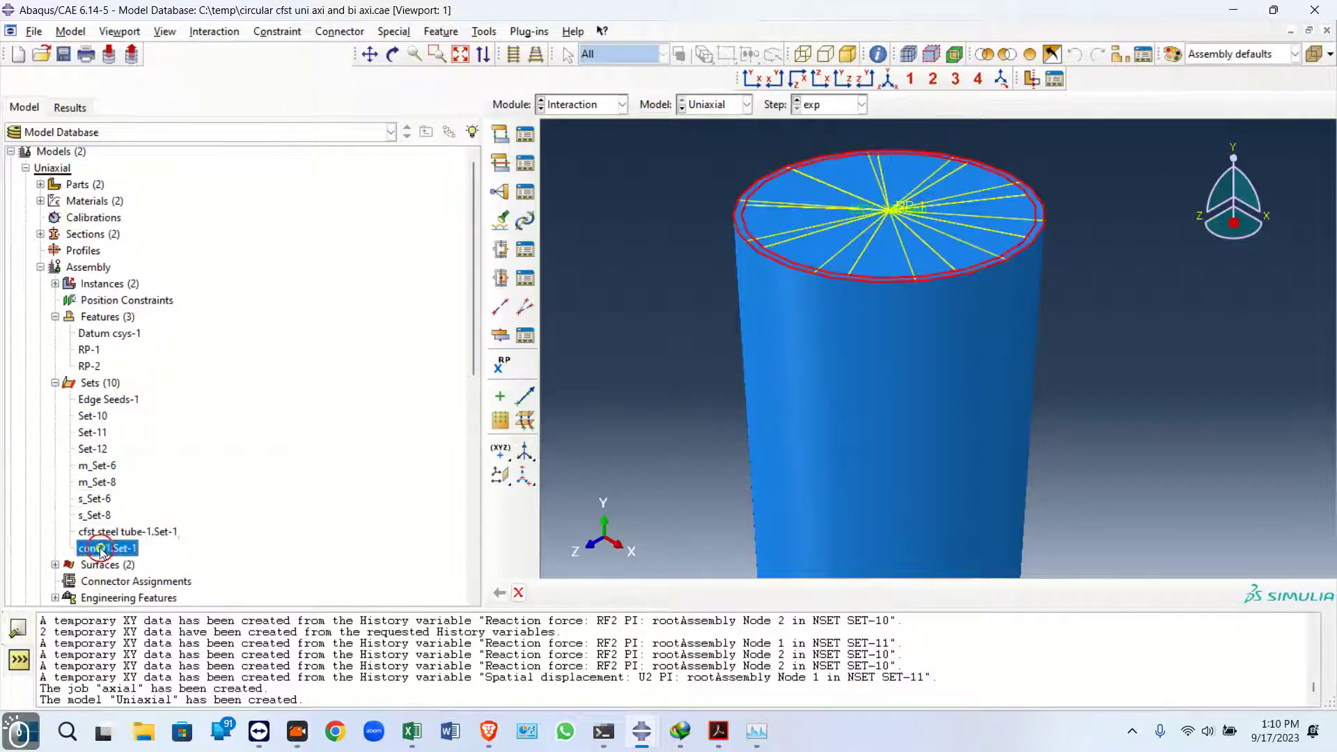
left_click(99, 465)
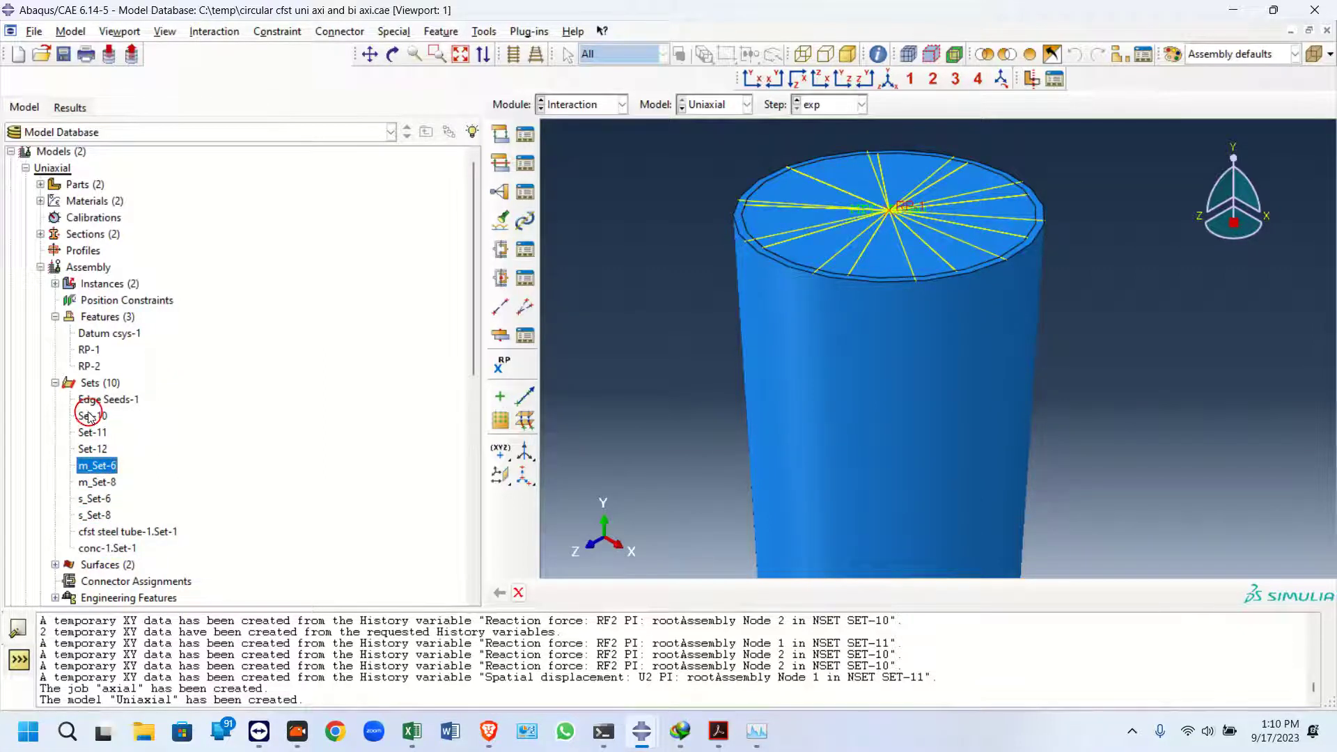
left_click(92, 433)
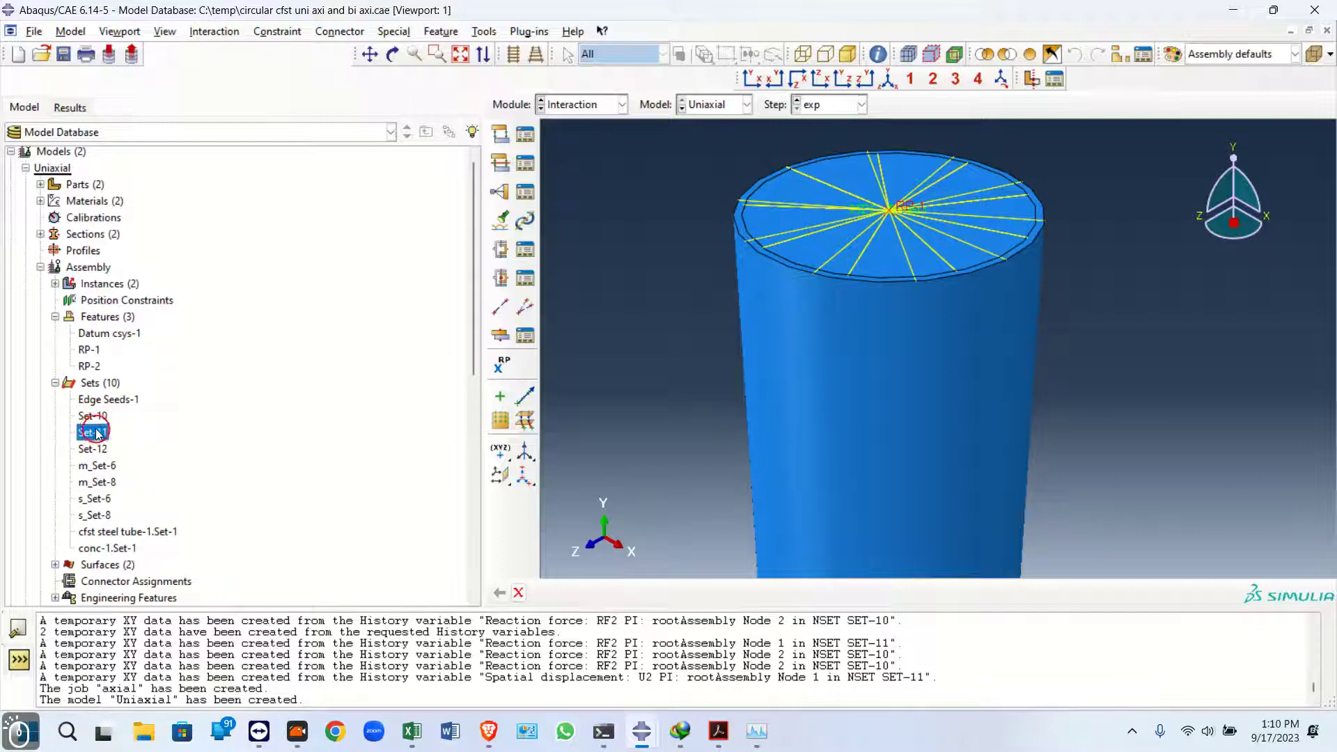
Delete reference point RP-1 from the assembly features
right_click(105, 472)
left_click(128, 416)
right_click(88, 349)
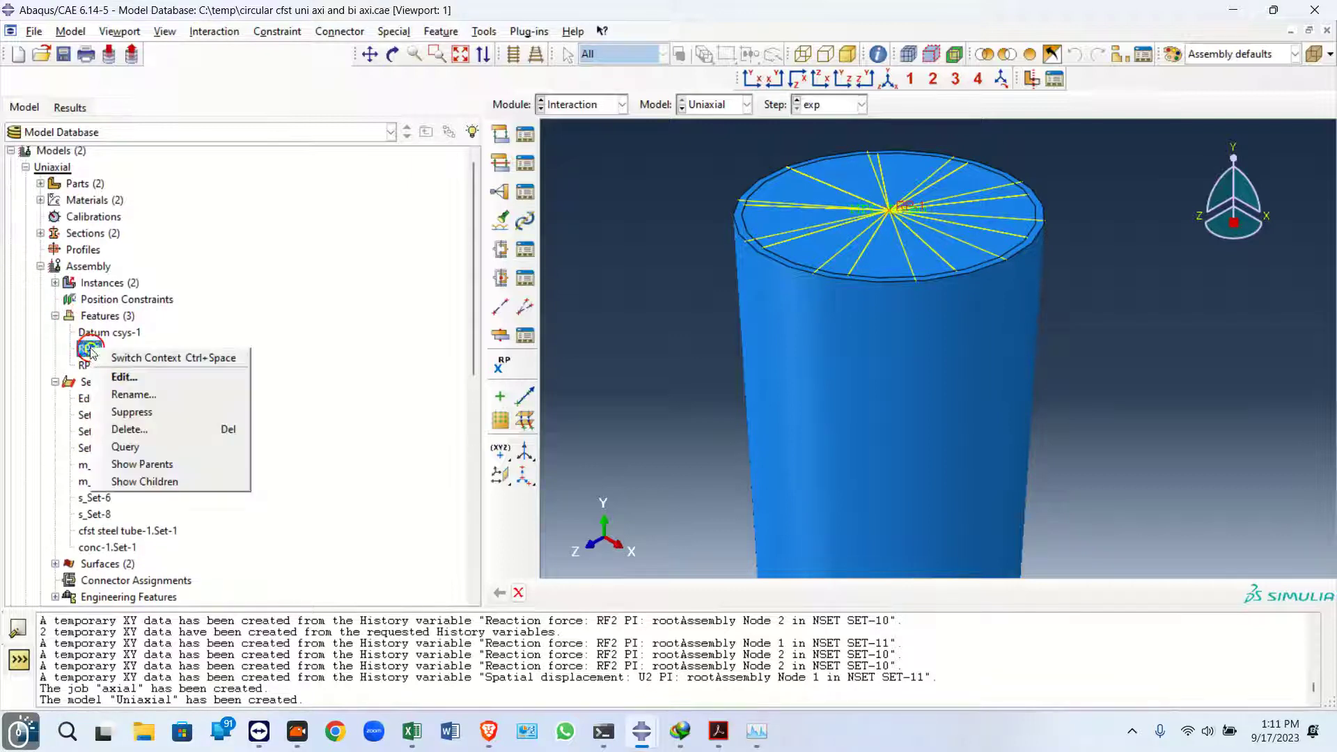
left_click(118, 427)
left_click(618, 383)
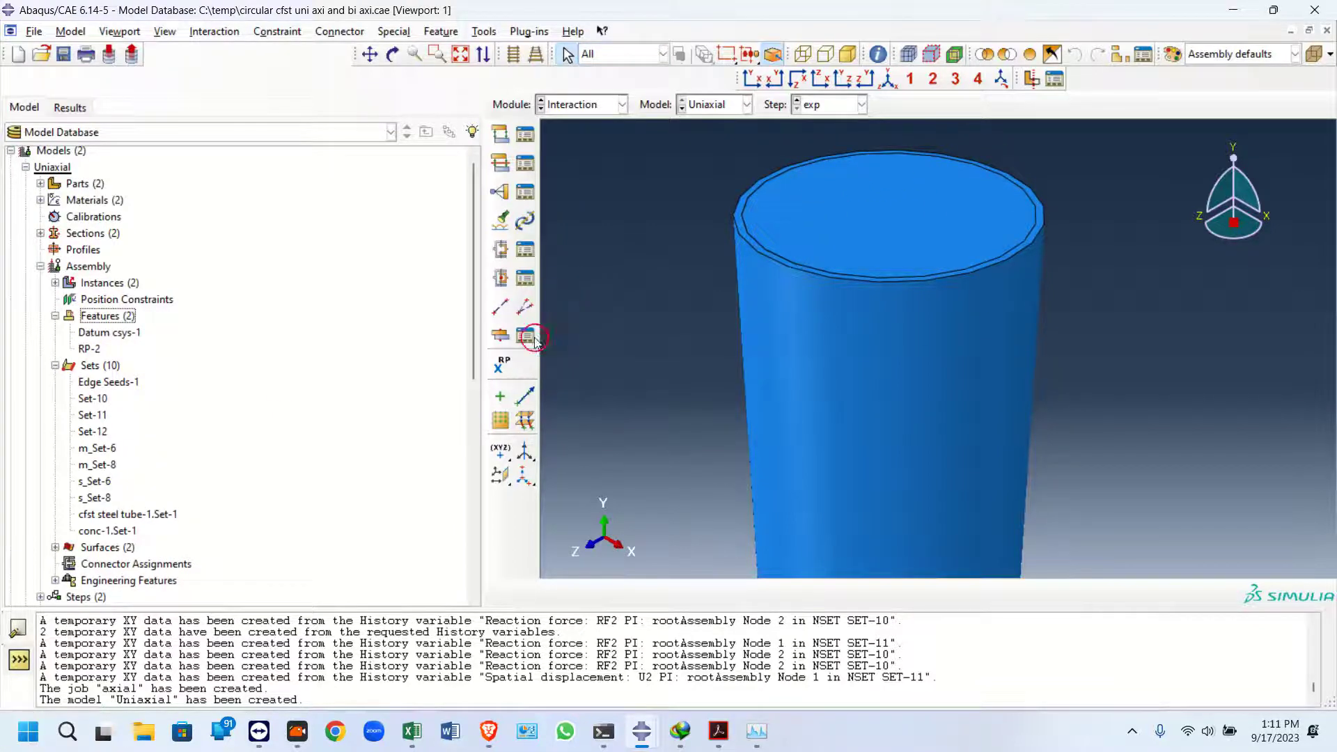
Create a datum point midway between two opposite points on the column's top edge
left_click_drag(500, 451, 573, 453)
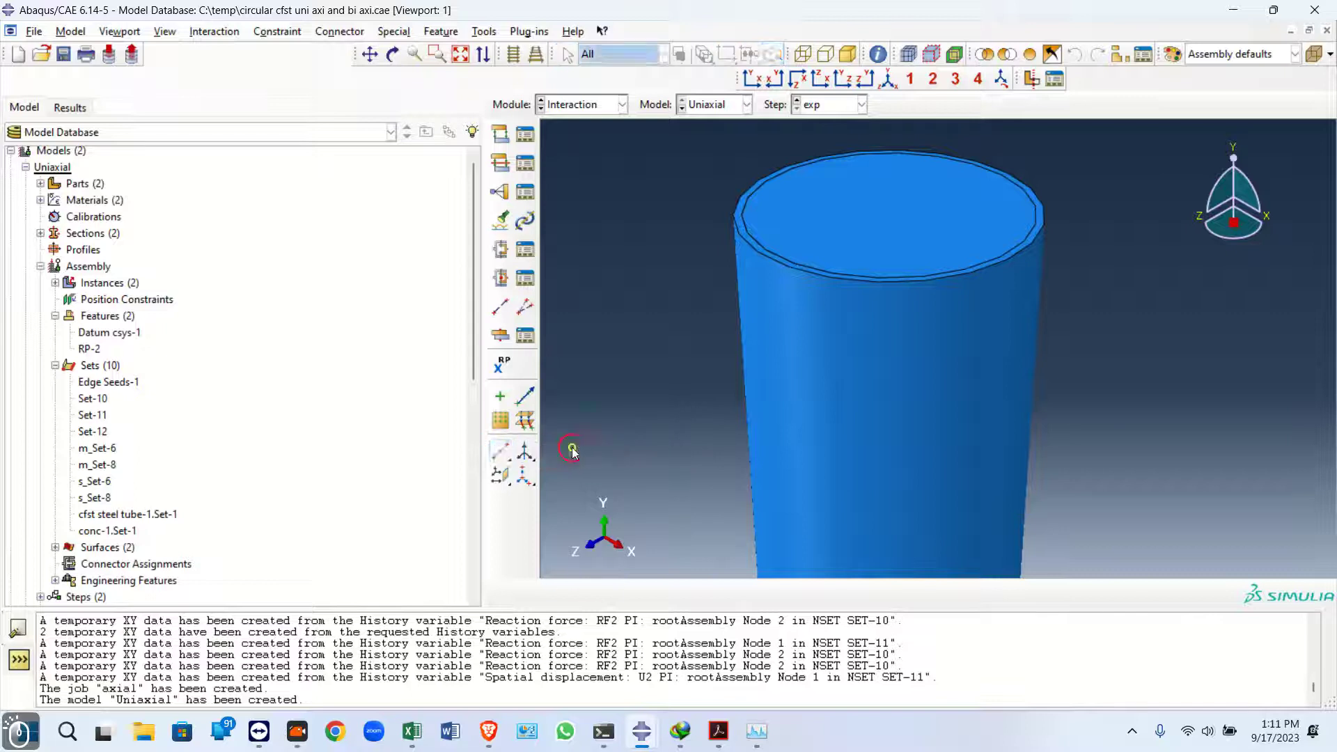
left_click_drag(504, 453, 572, 449)
left_click(499, 451)
left_click(781, 161)
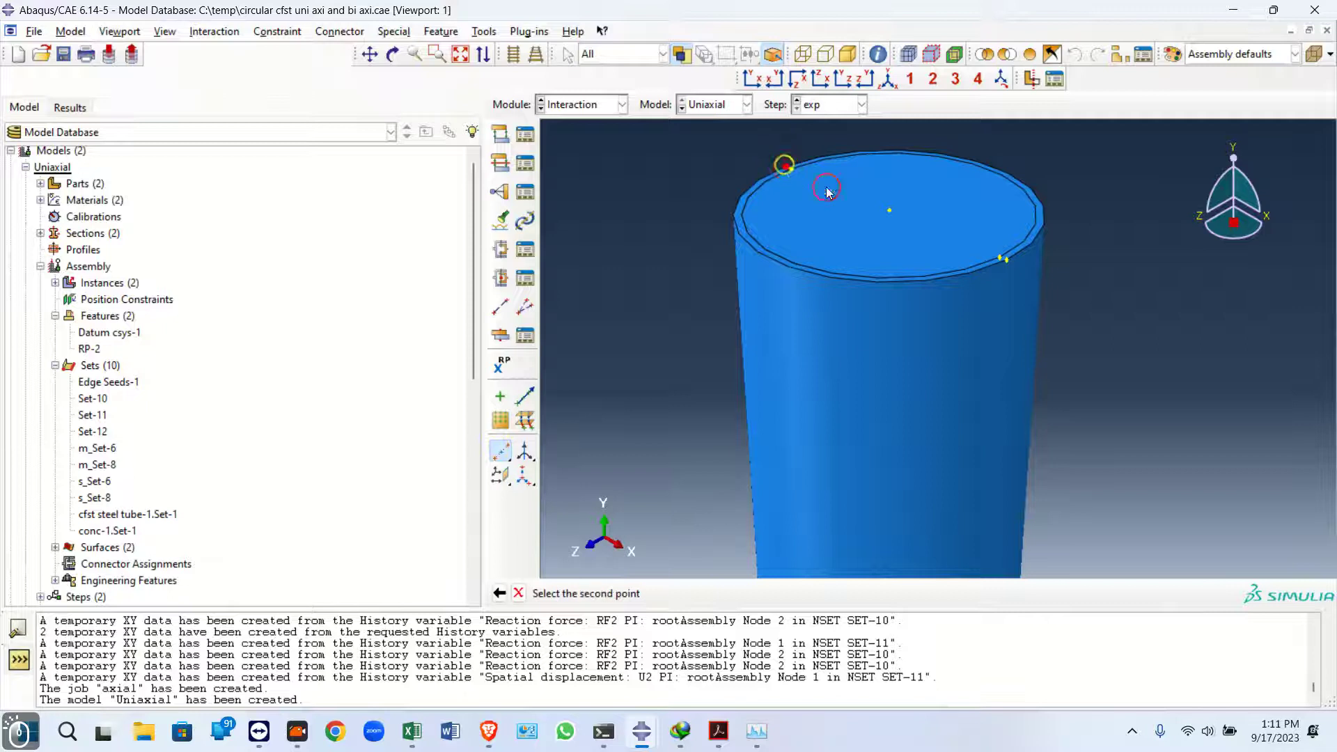
left_click(1005, 263)
Create a datum point offset 30,0,0 from the centre datum point on the top face
scroll(886, 208, "down", 5)
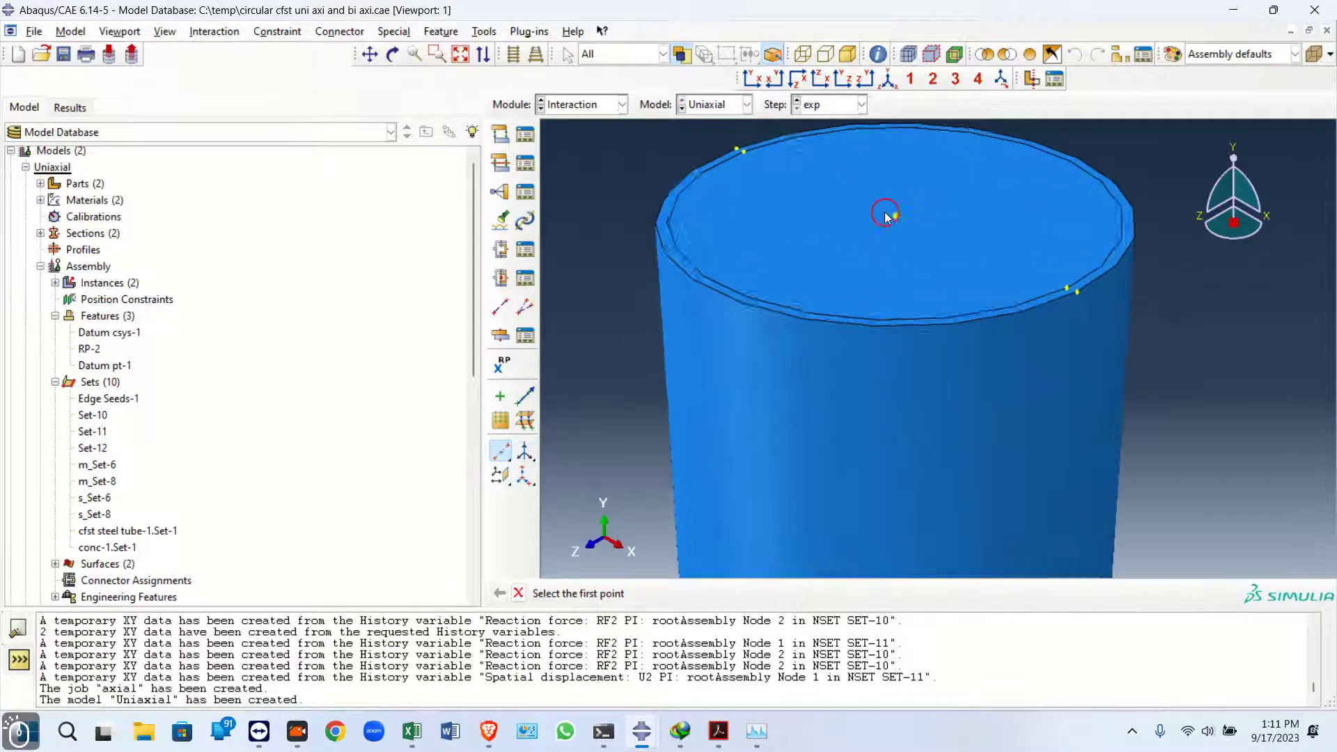
scroll(887, 233, "up", 2)
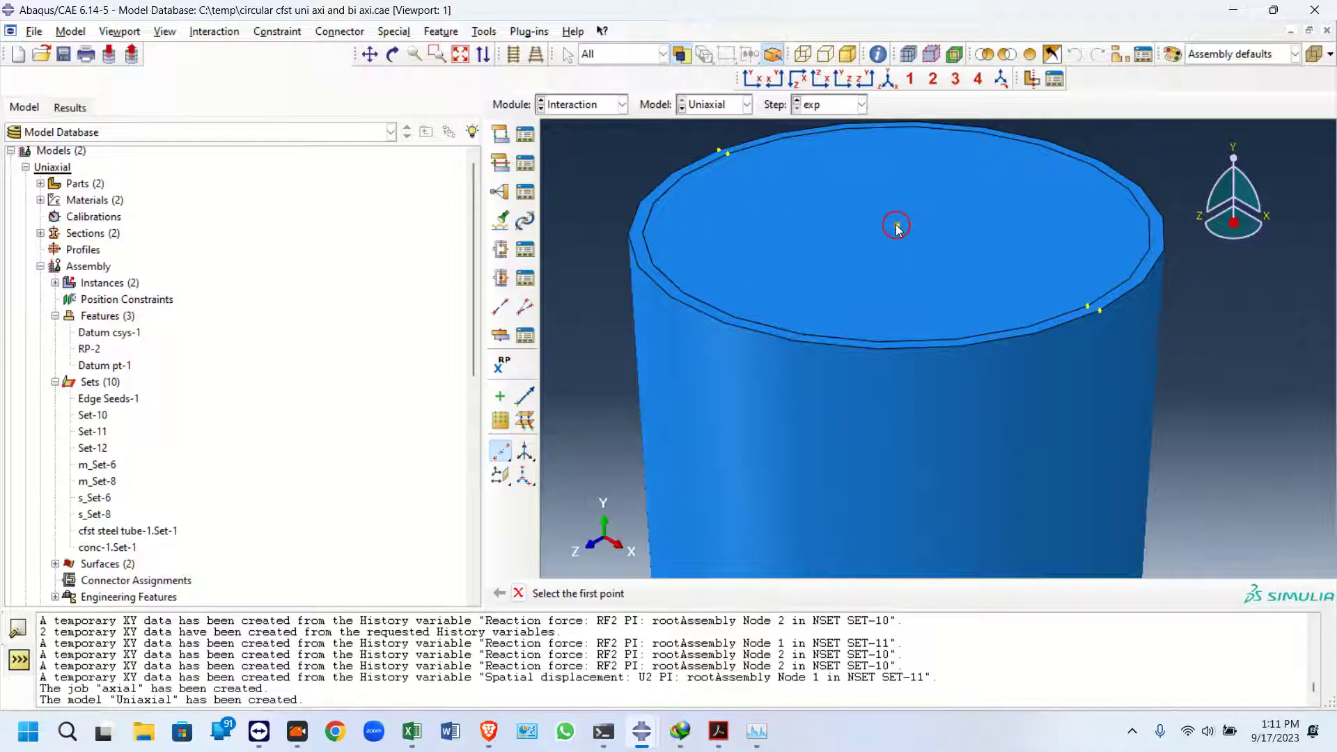
left_click(897, 226)
left_click_drag(507, 451, 550, 454)
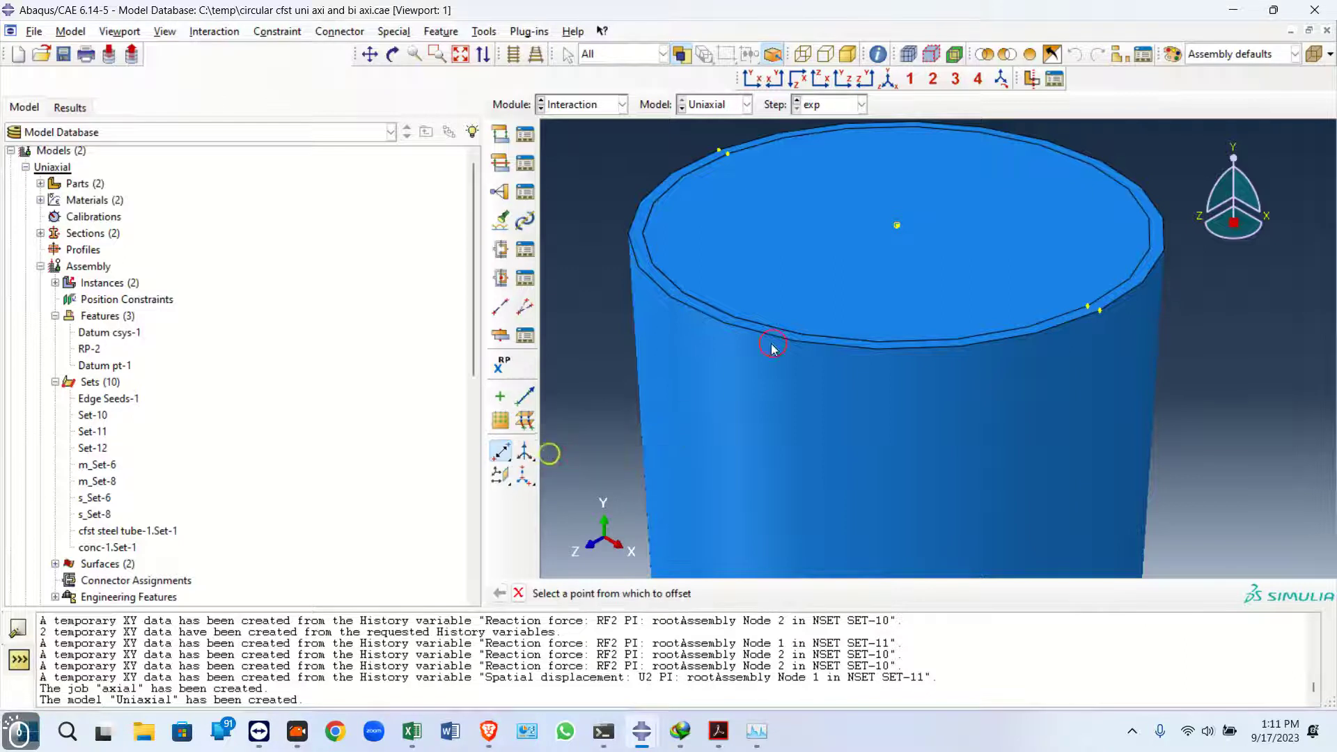
left_click(891, 233)
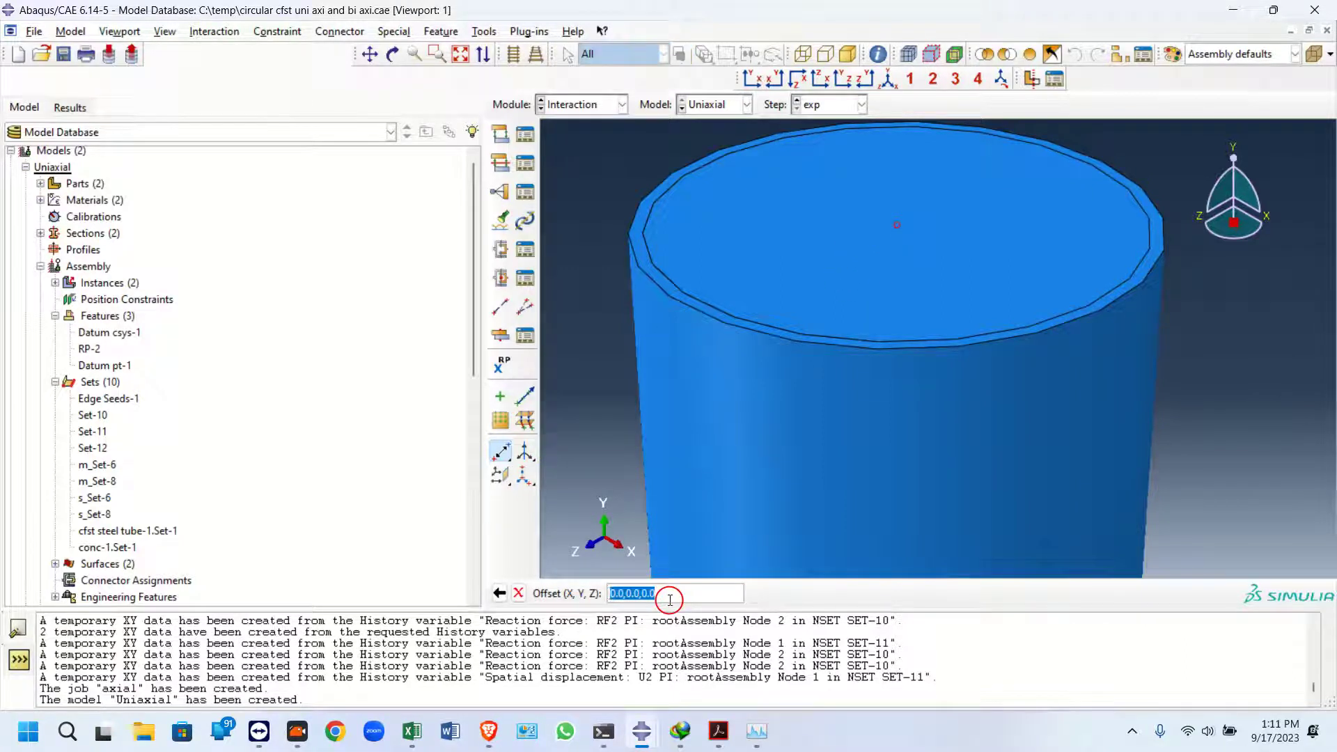
type("30")
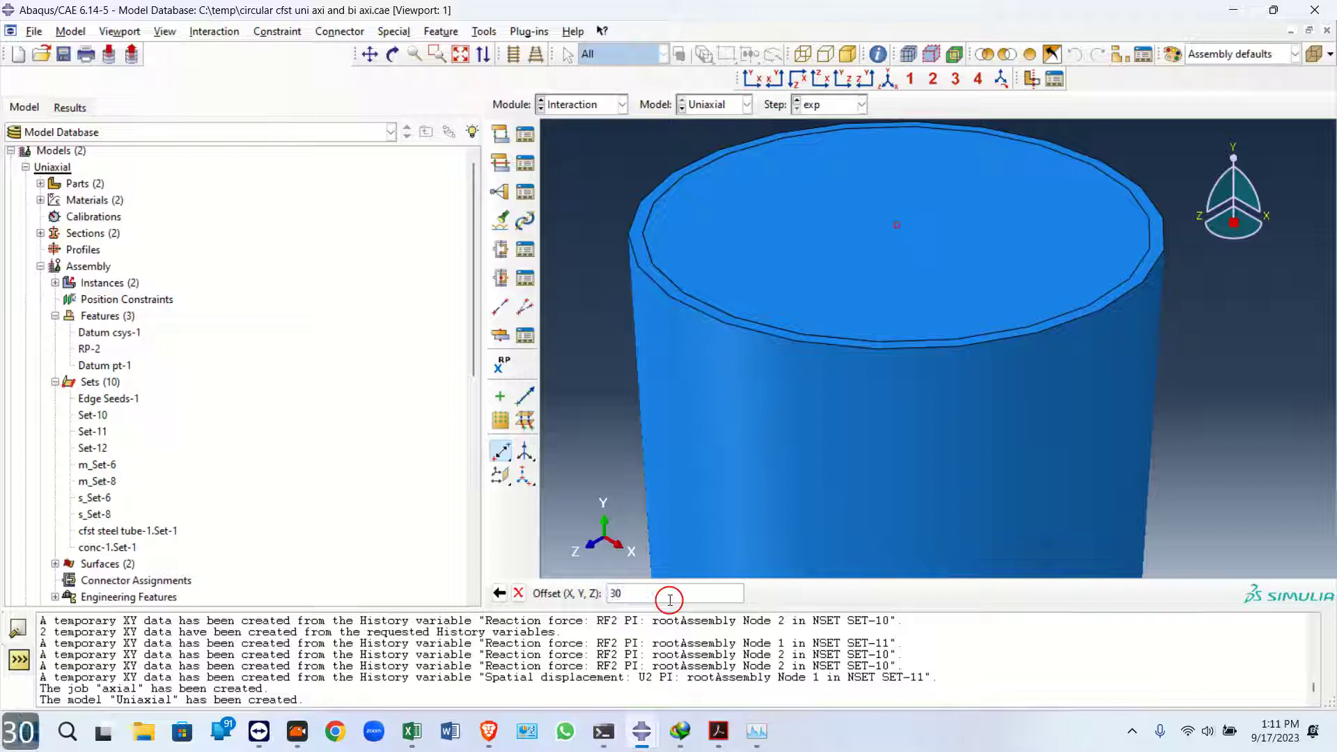
type(",0,0")
key("Return")
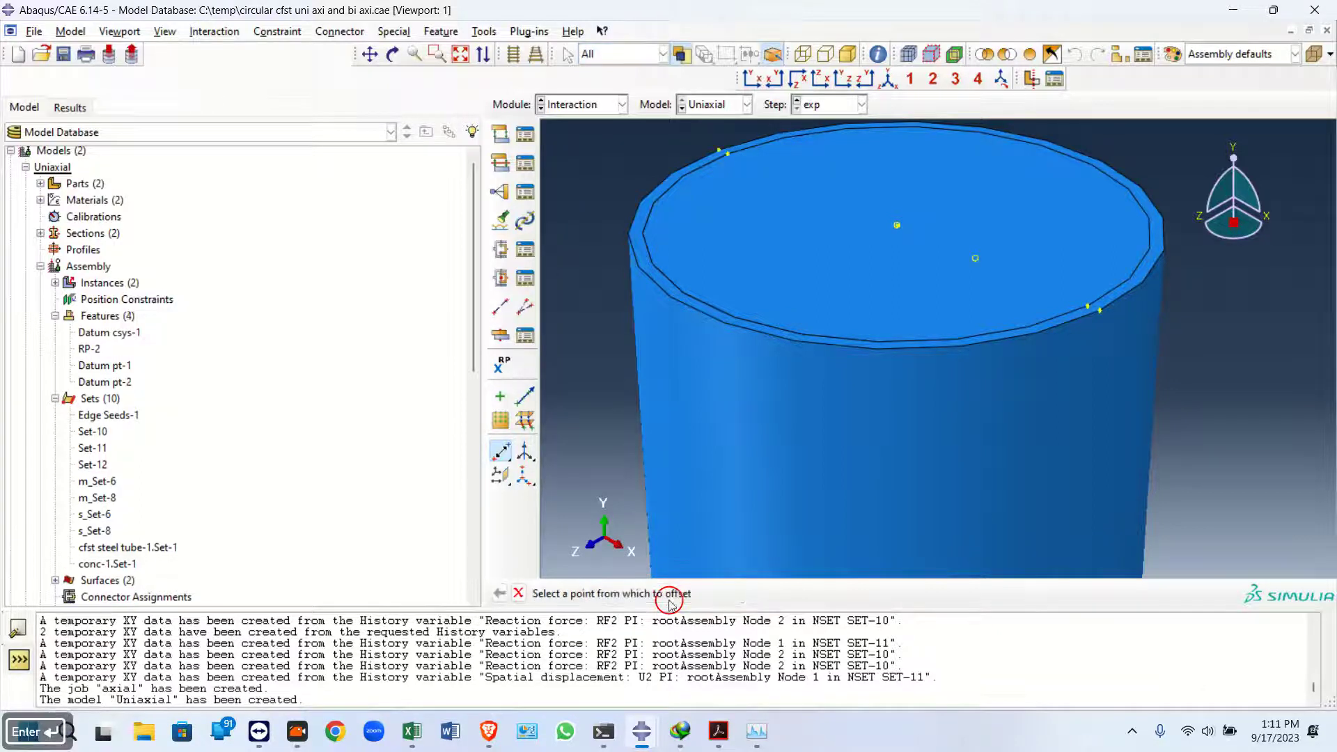
Place a reference point on the offset datum point and redefine Set-11 to contain it
left_click(499, 365)
left_click(975, 259)
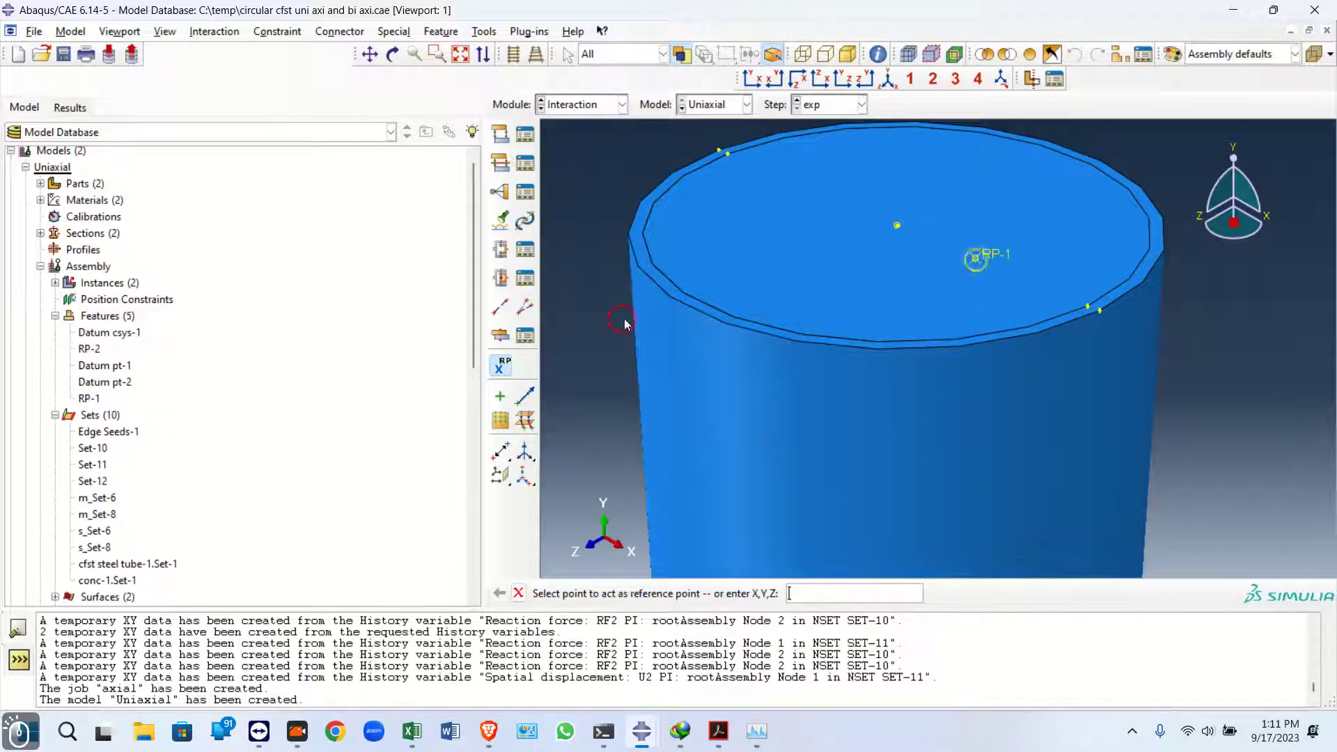
right_click(101, 467)
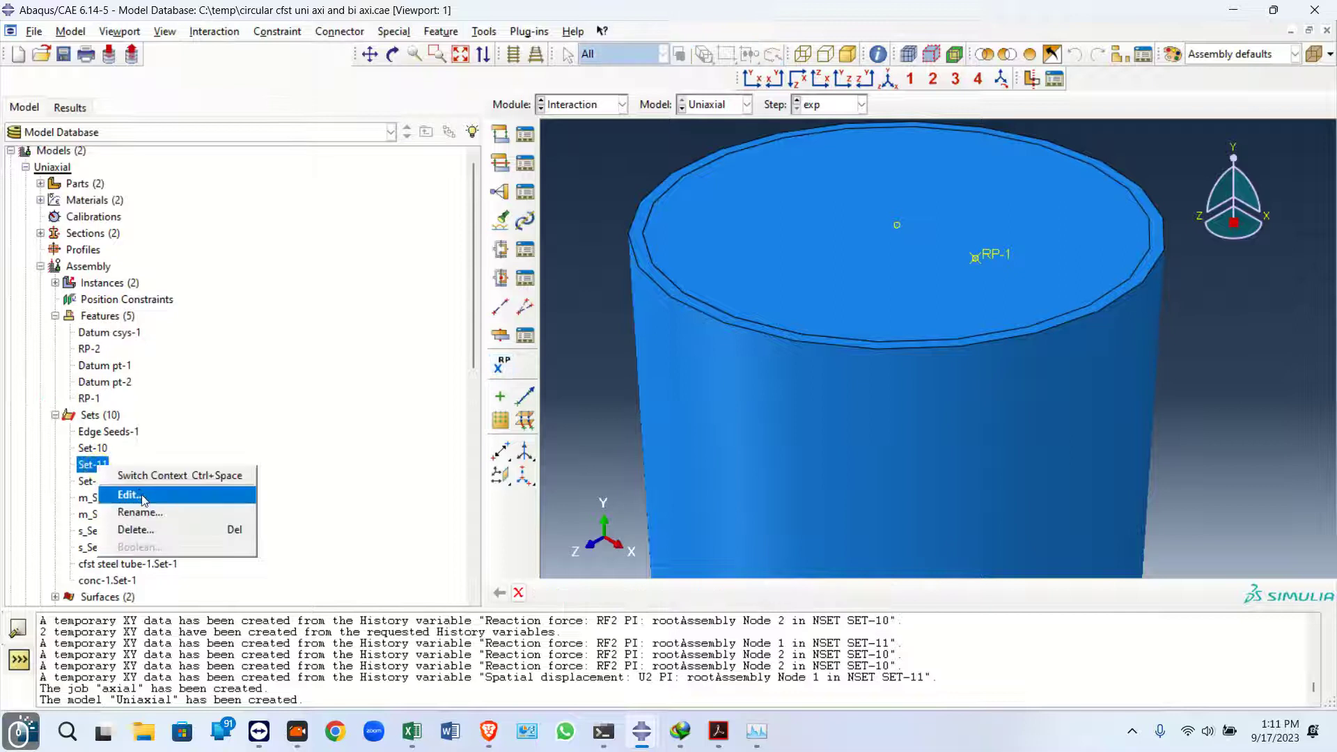
left_click(122, 493)
left_click(1001, 259)
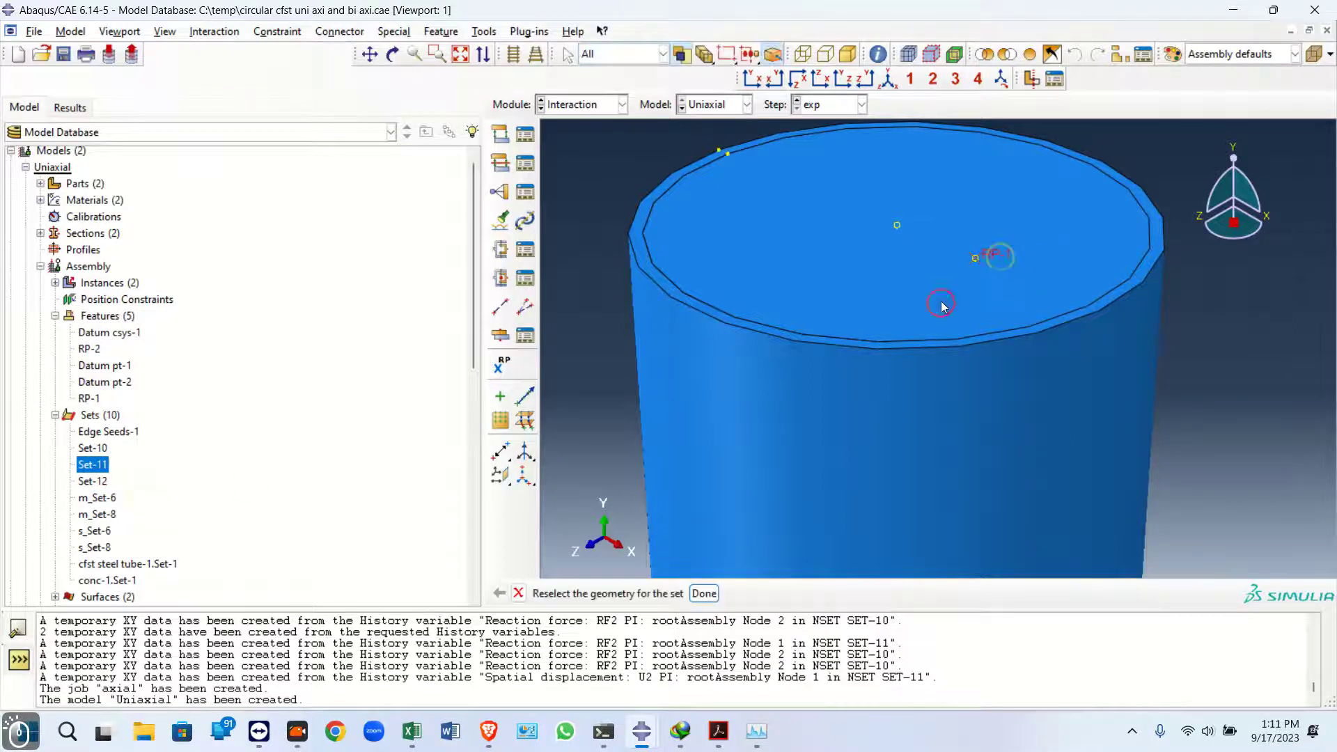
left_click(704, 593)
Redefine m_Set-6 to contain the new offset reference point
right_click(120, 505)
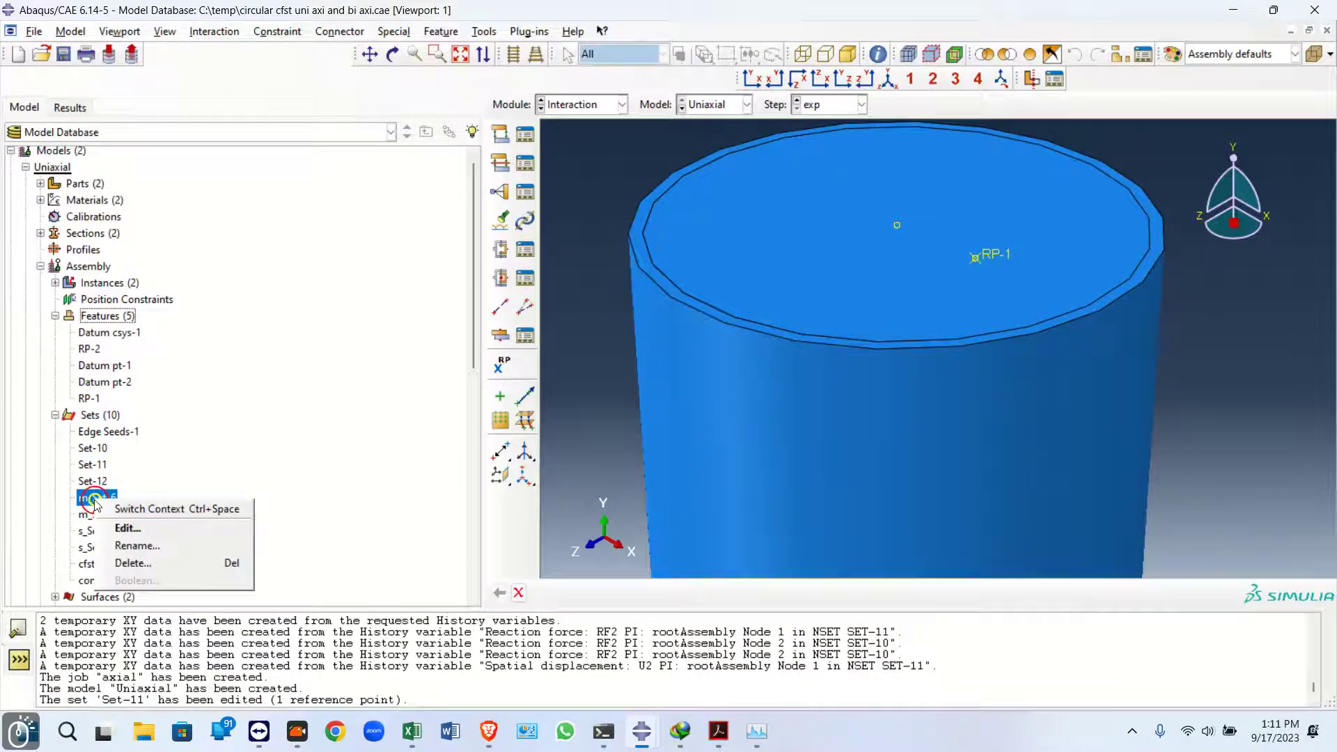
left_click(132, 526)
left_click(1011, 255)
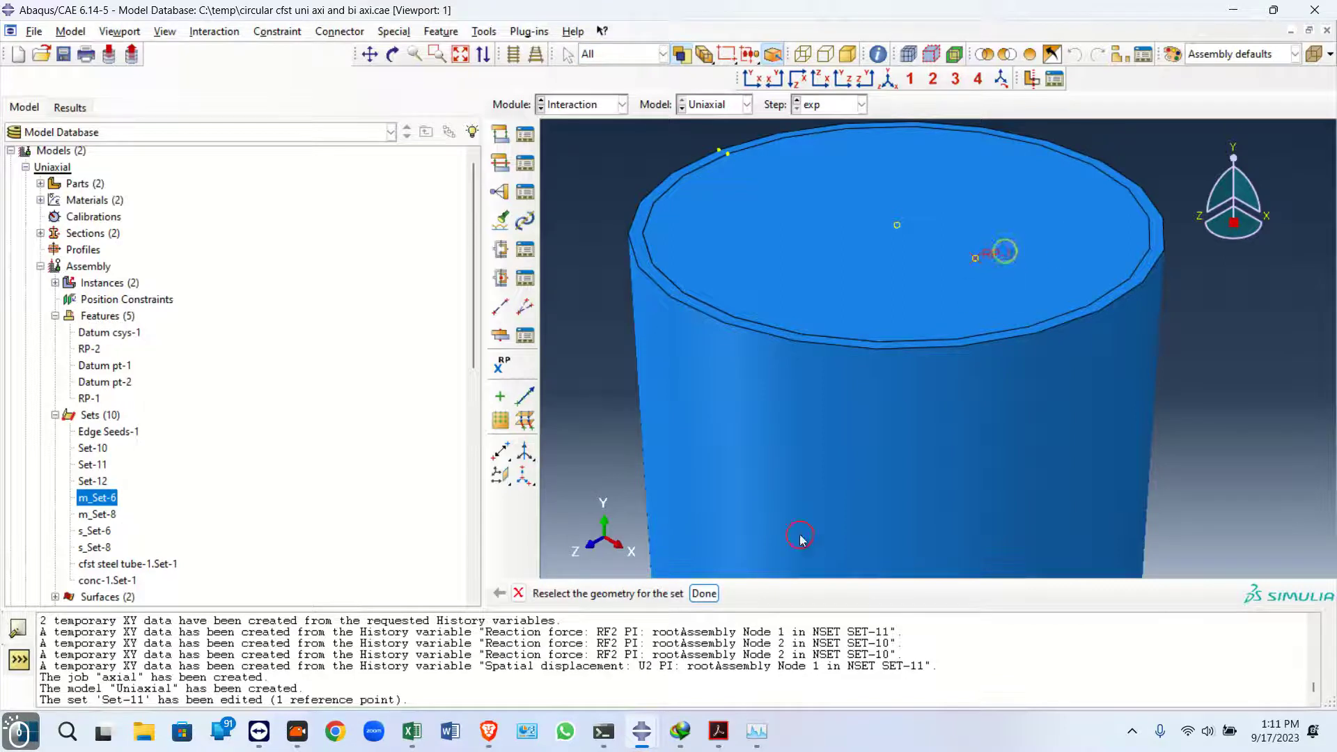
left_click(704, 593)
Create a job named uniaxial_30mm from the Uniaxial model
scroll(893, 201, "down", 5)
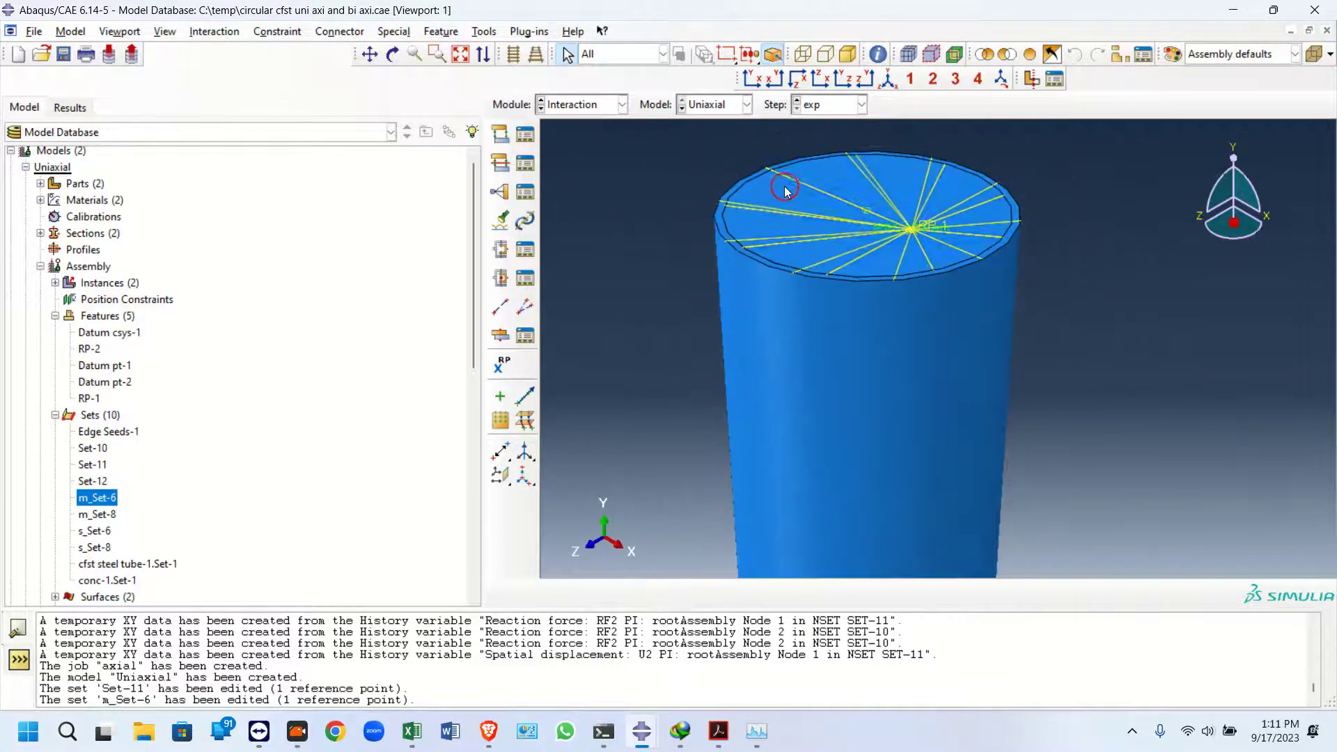
left_click_drag(474, 281, 478, 469)
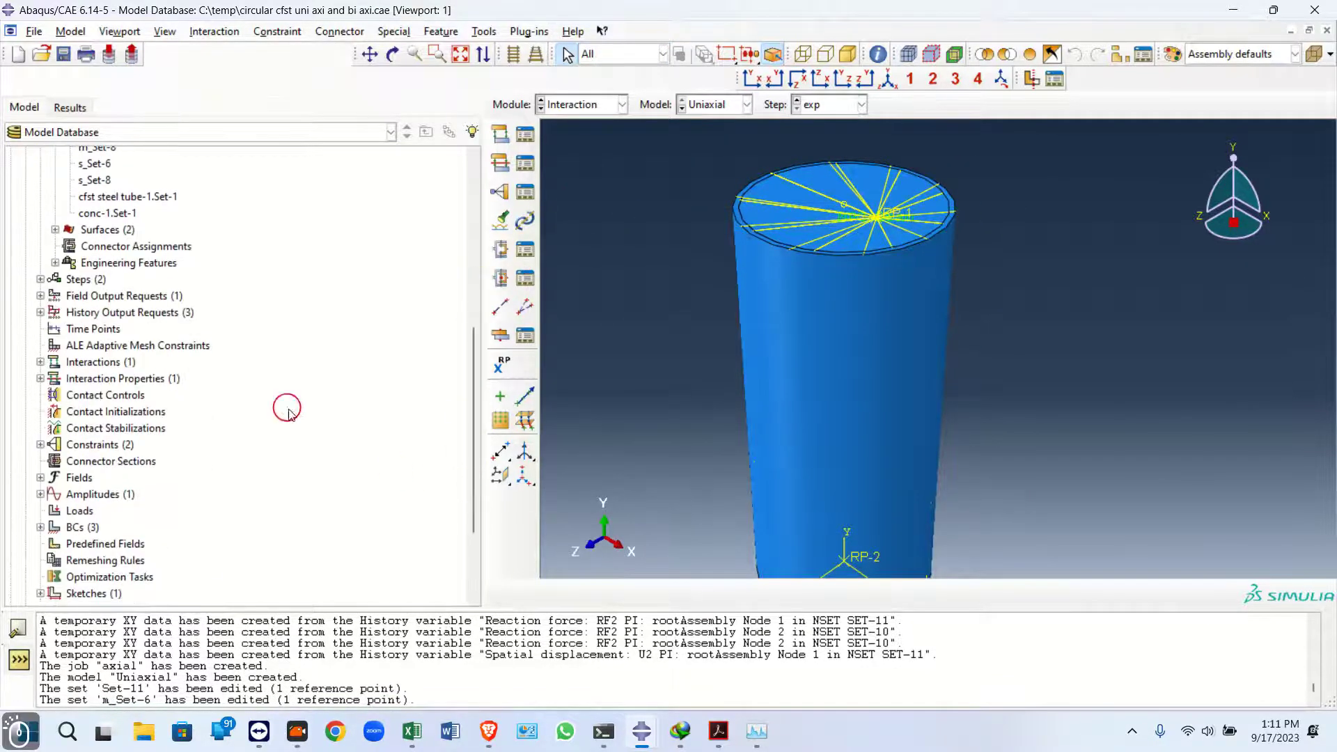
scroll(103, 533, "down", 3)
double_click(66, 533)
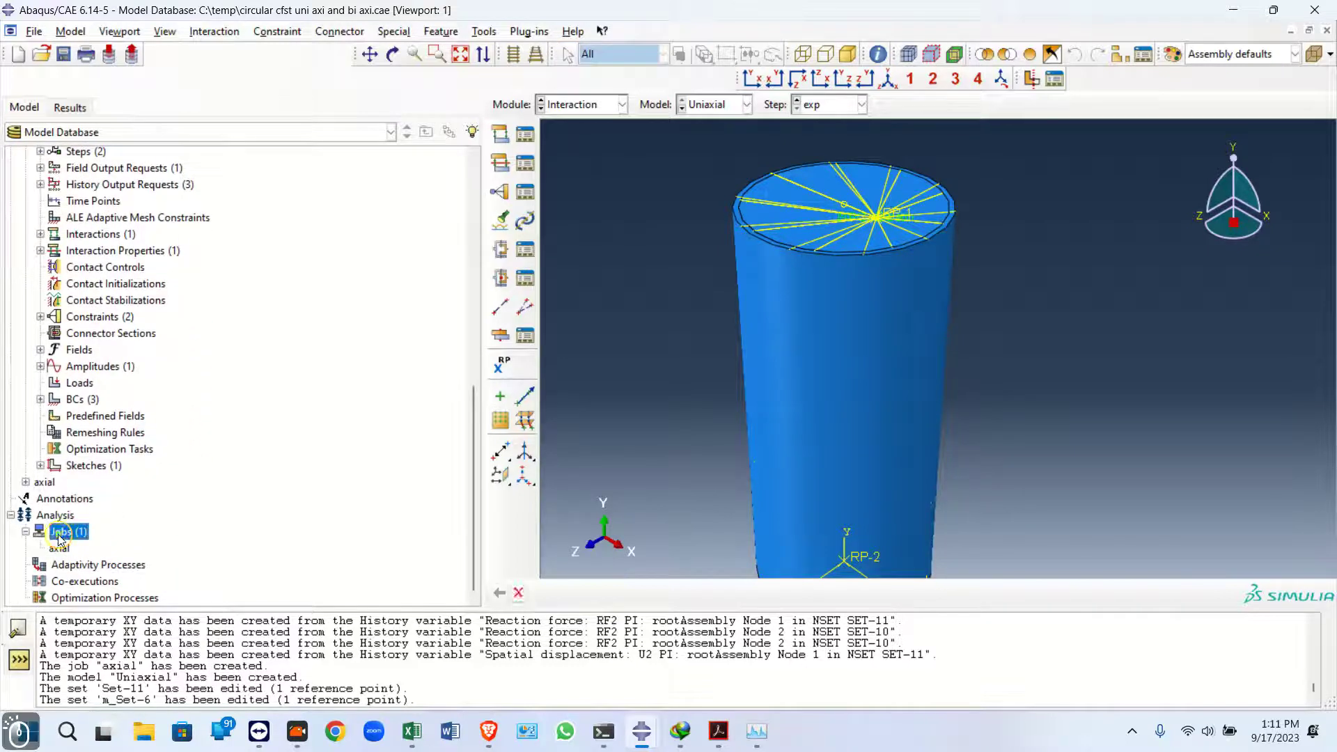
type("un")
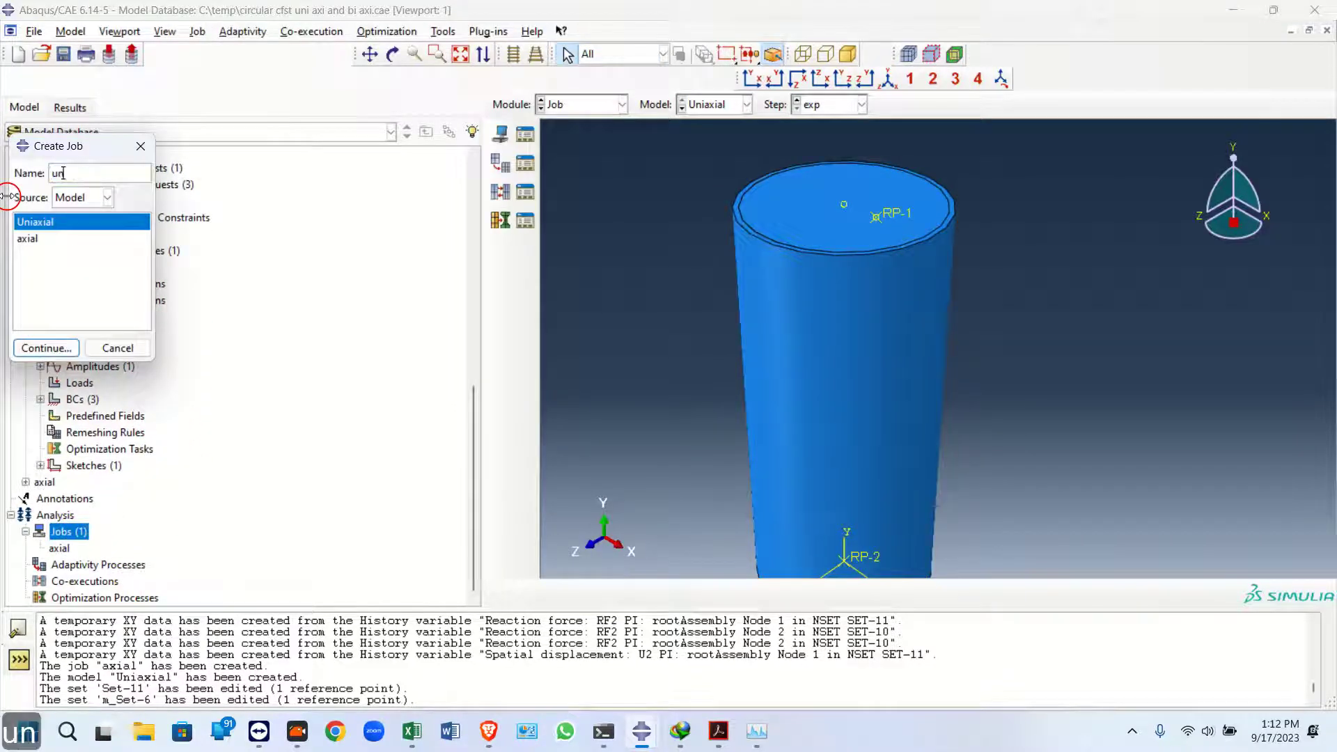
type("iaxial")
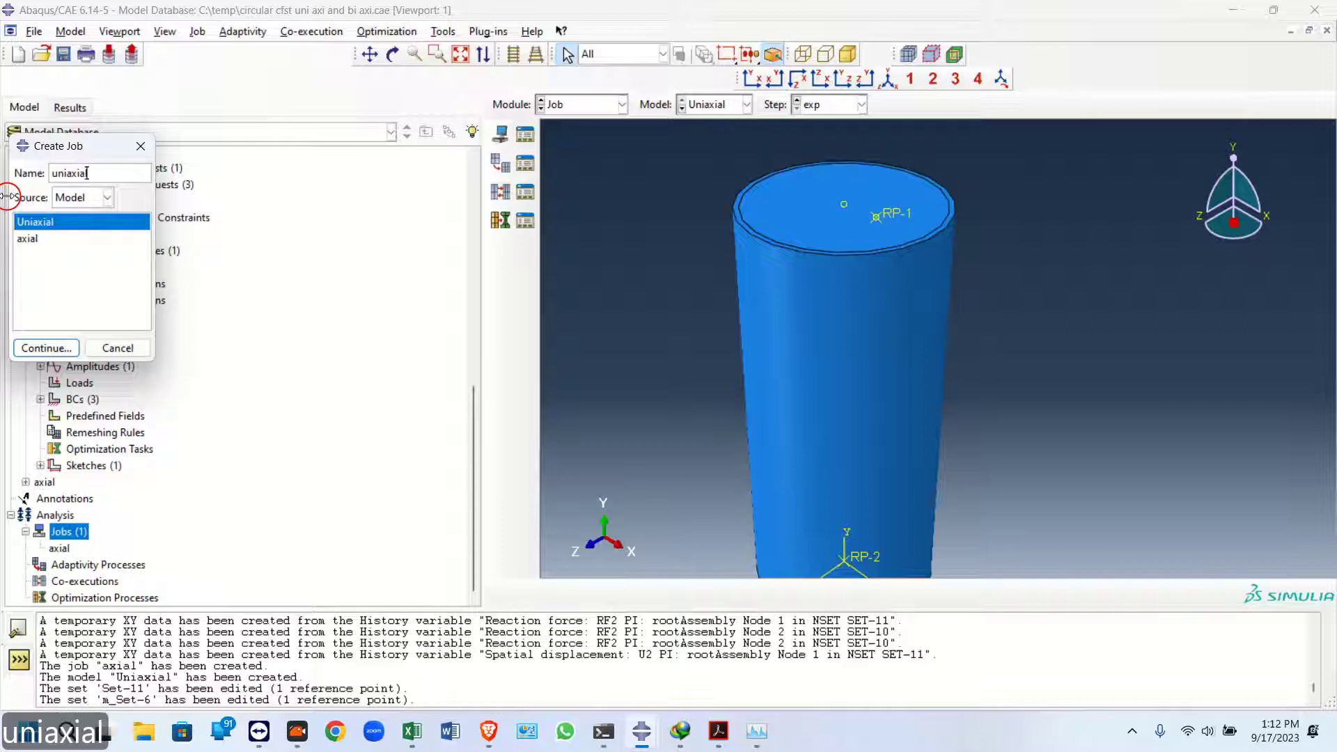
type("_30mm")
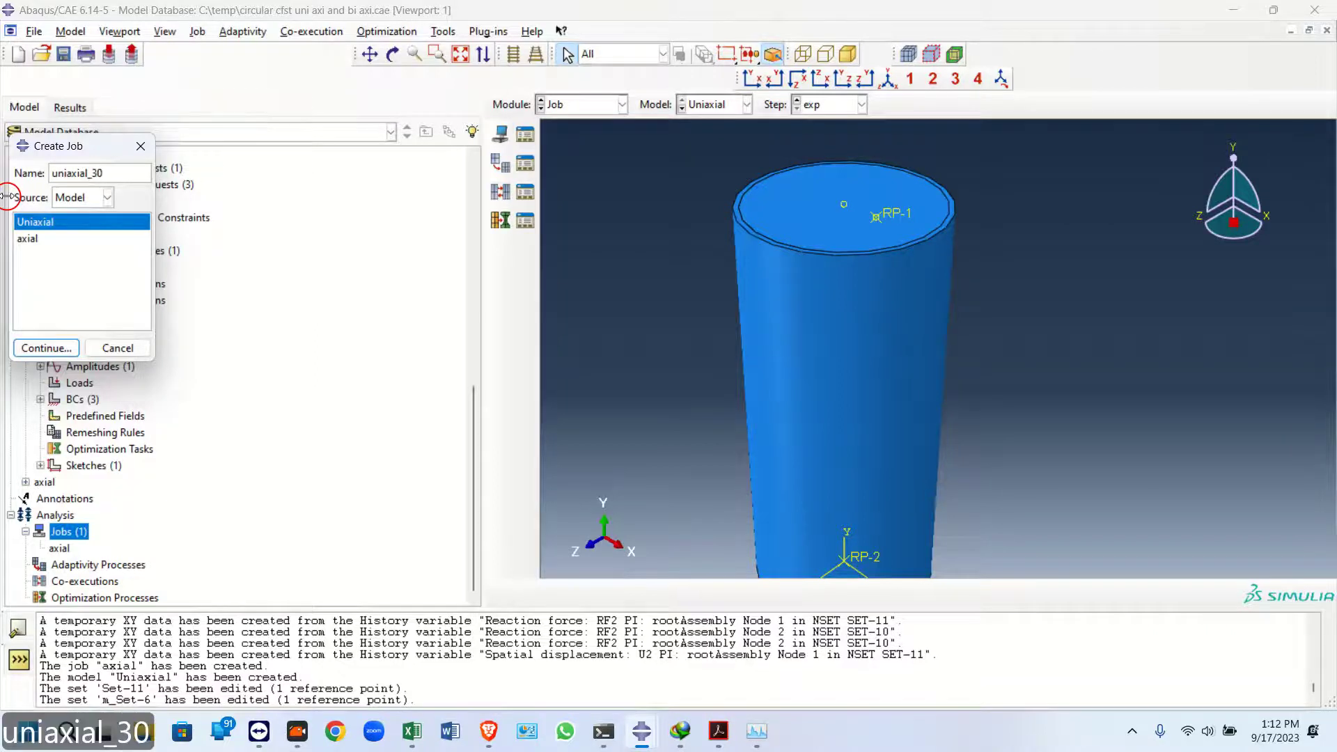
left_click(78, 347)
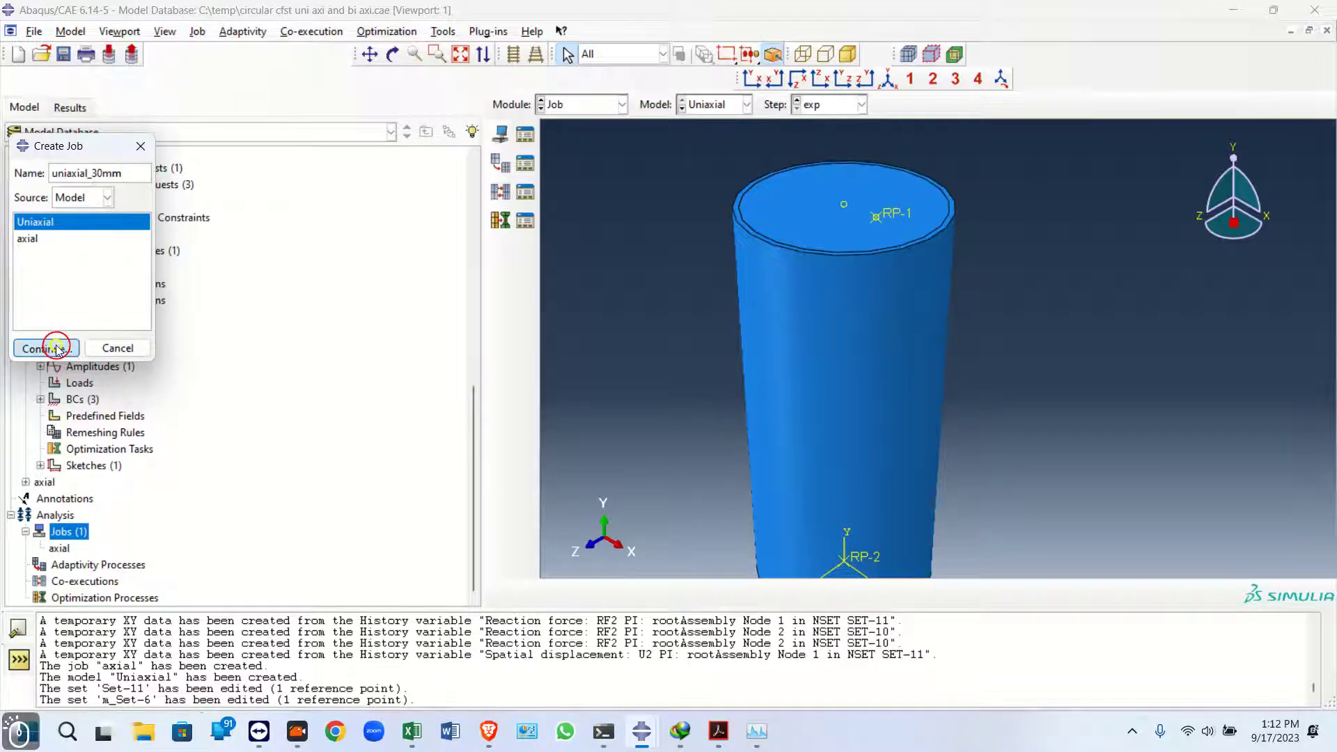
Enable multiple processors in the job's parallelization settings and confirm the job
left_click(220, 295)
left_click(110, 318)
left_click(161, 322)
type("56")
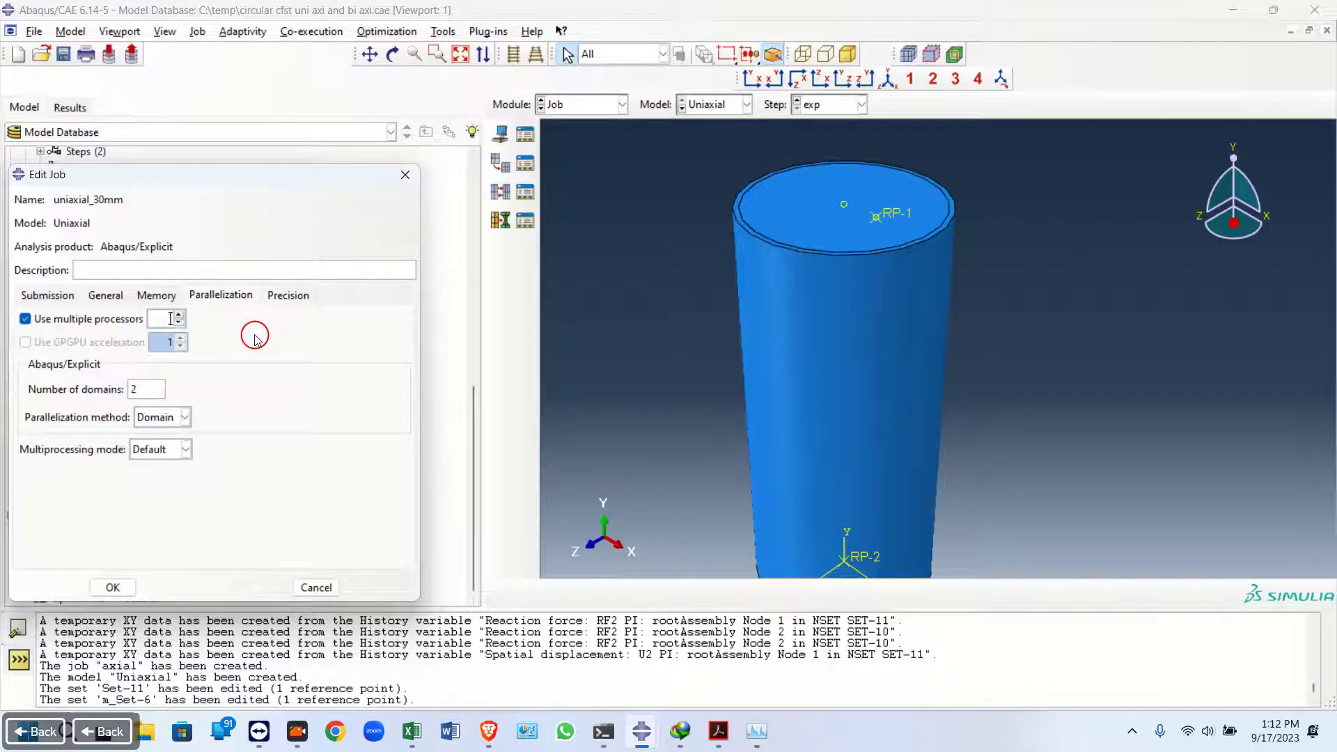
left_click(110, 587)
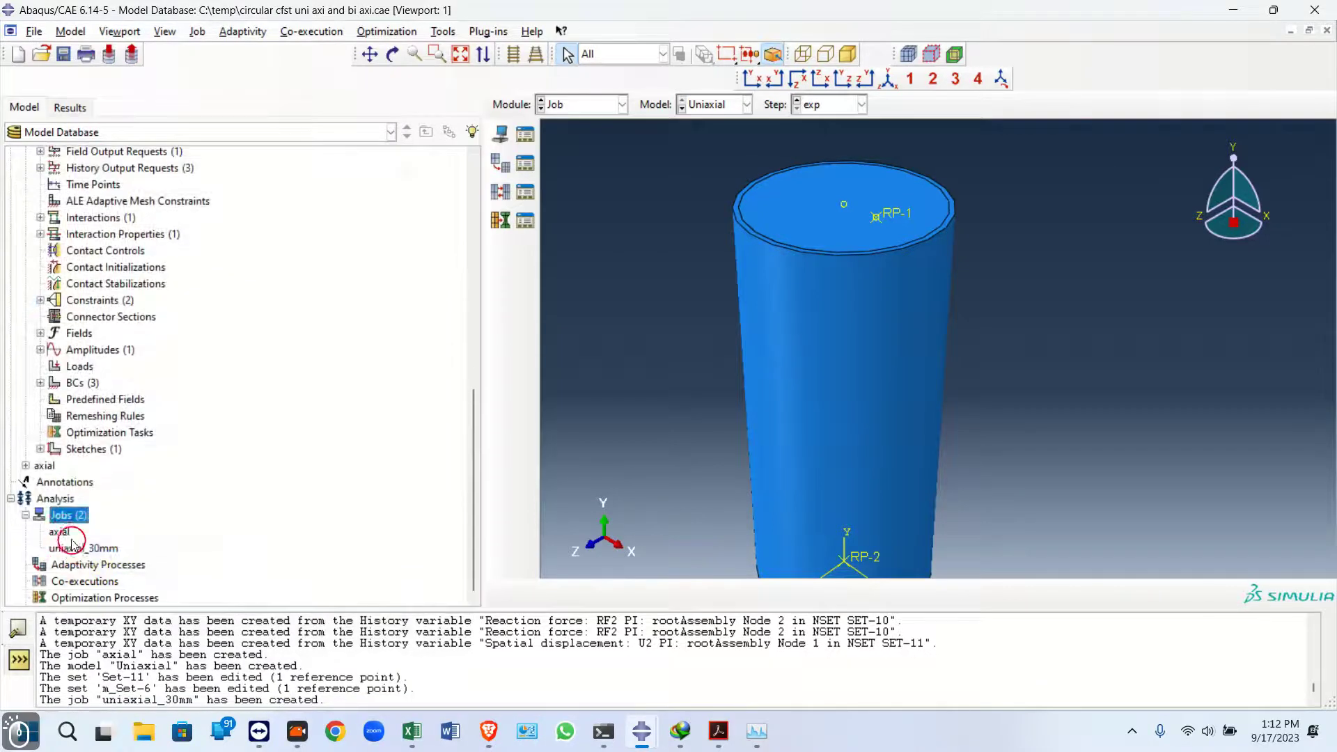
Try to submit the uniaxial_30mm job
right_click(66, 550)
left_click(115, 610)
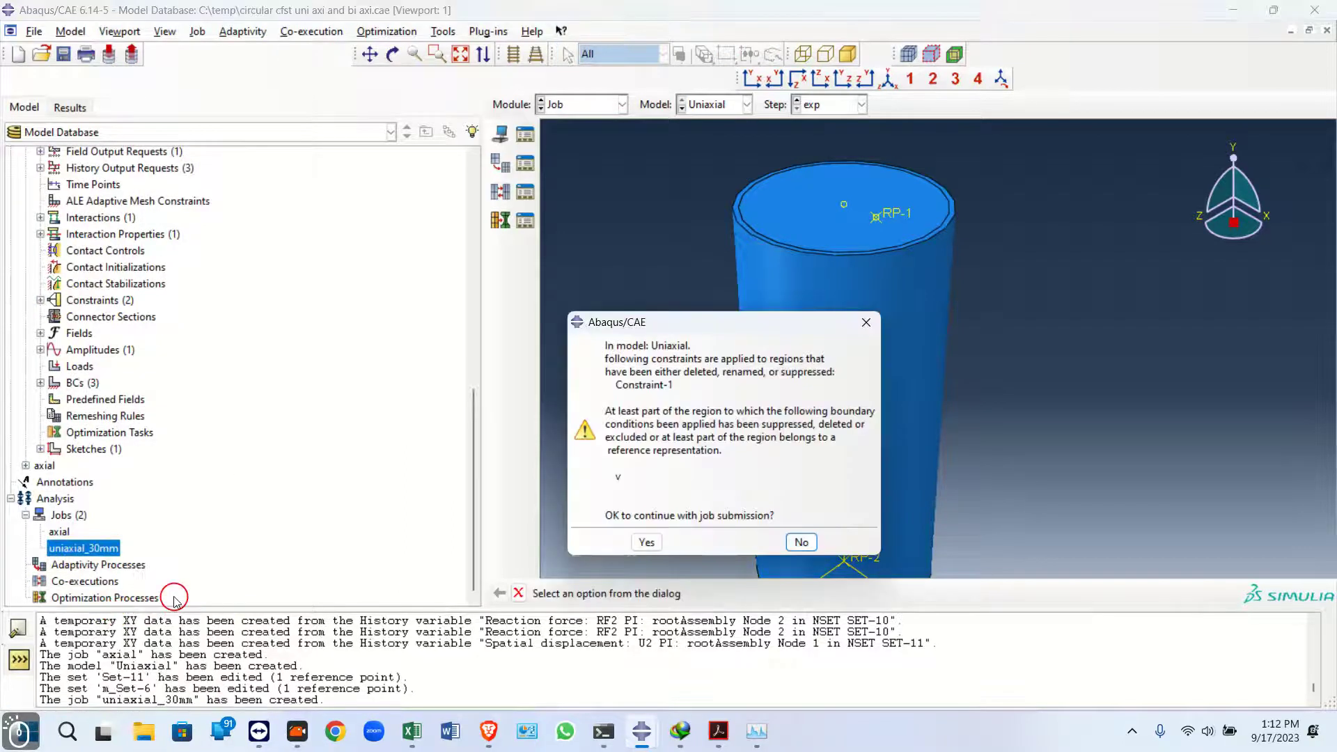
left_click(866, 323)
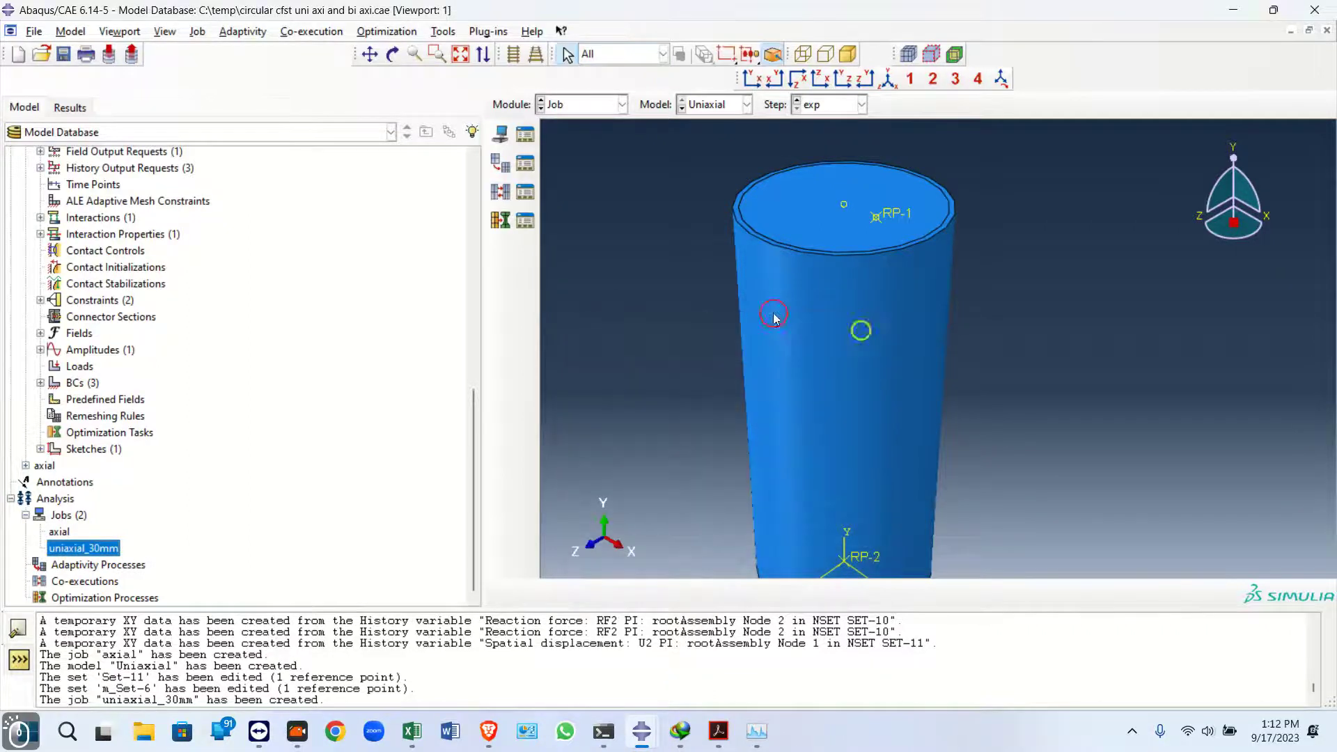
Redefine Set-12, used by the velocity boundary condition v, to contain the offset reference point on the top face
scroll(139, 390, "up", 10)
left_click(92, 449)
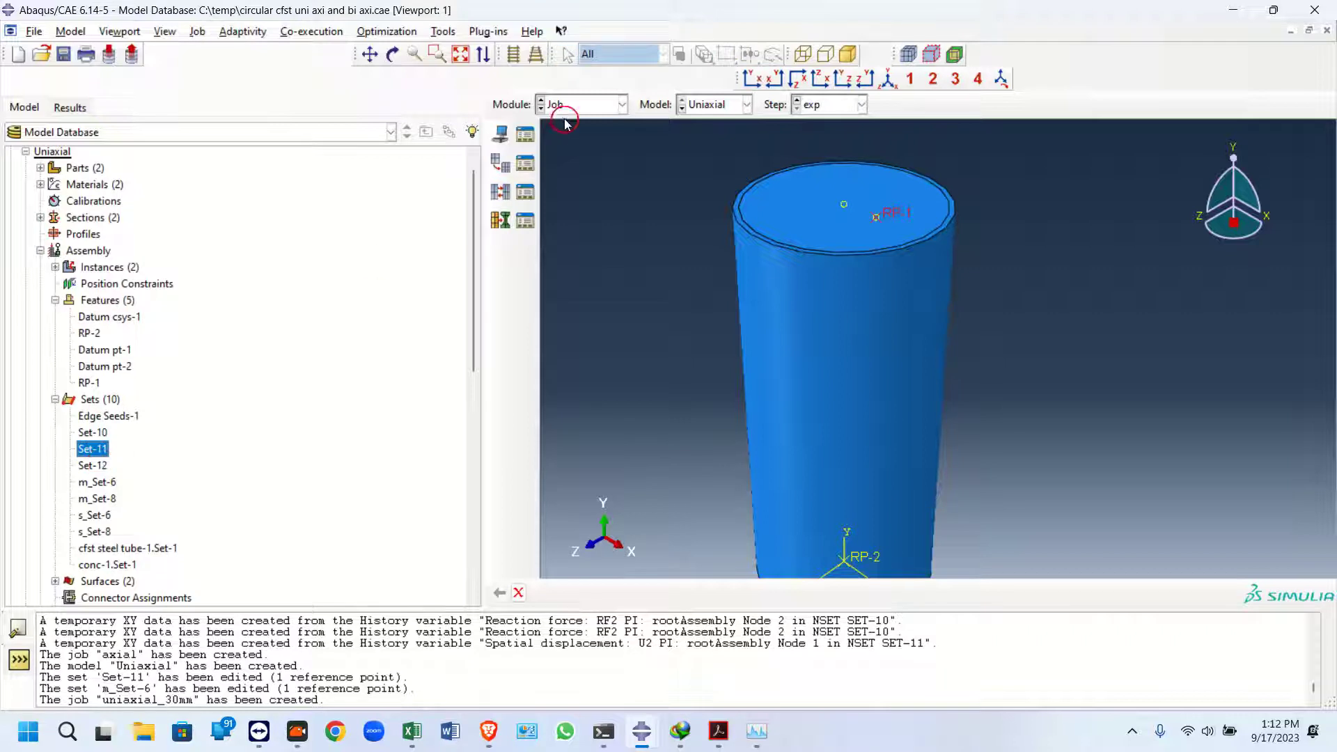
left_click(92, 432)
left_click(577, 104)
left_click(582, 206)
left_click(524, 193)
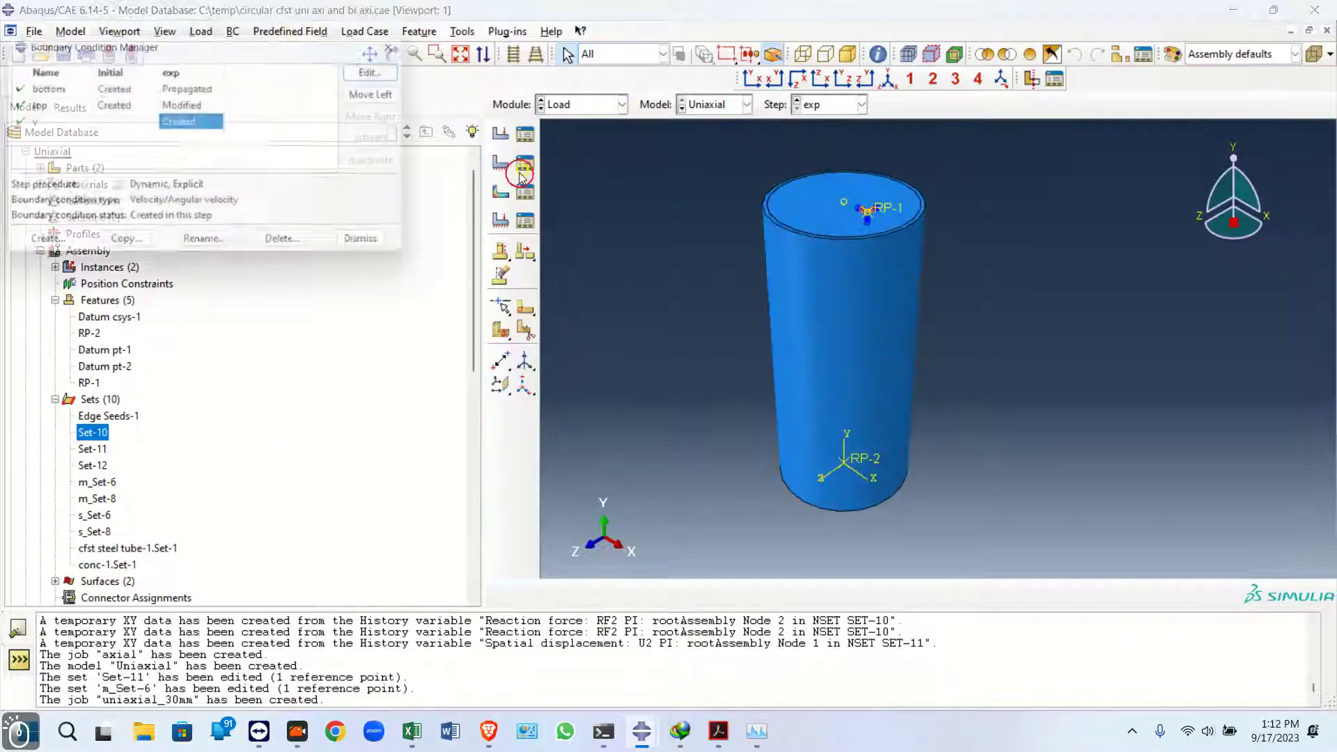
double_click(183, 123)
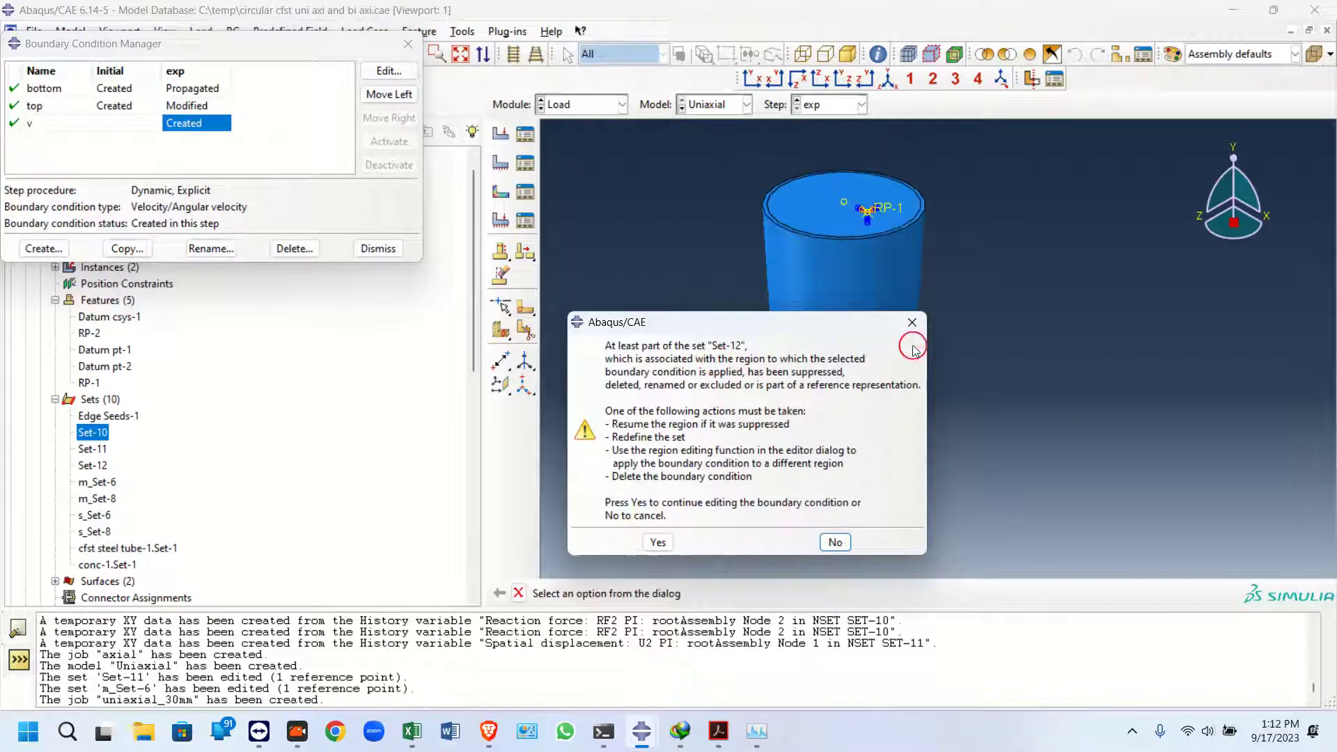
left_click(911, 321)
right_click(92, 466)
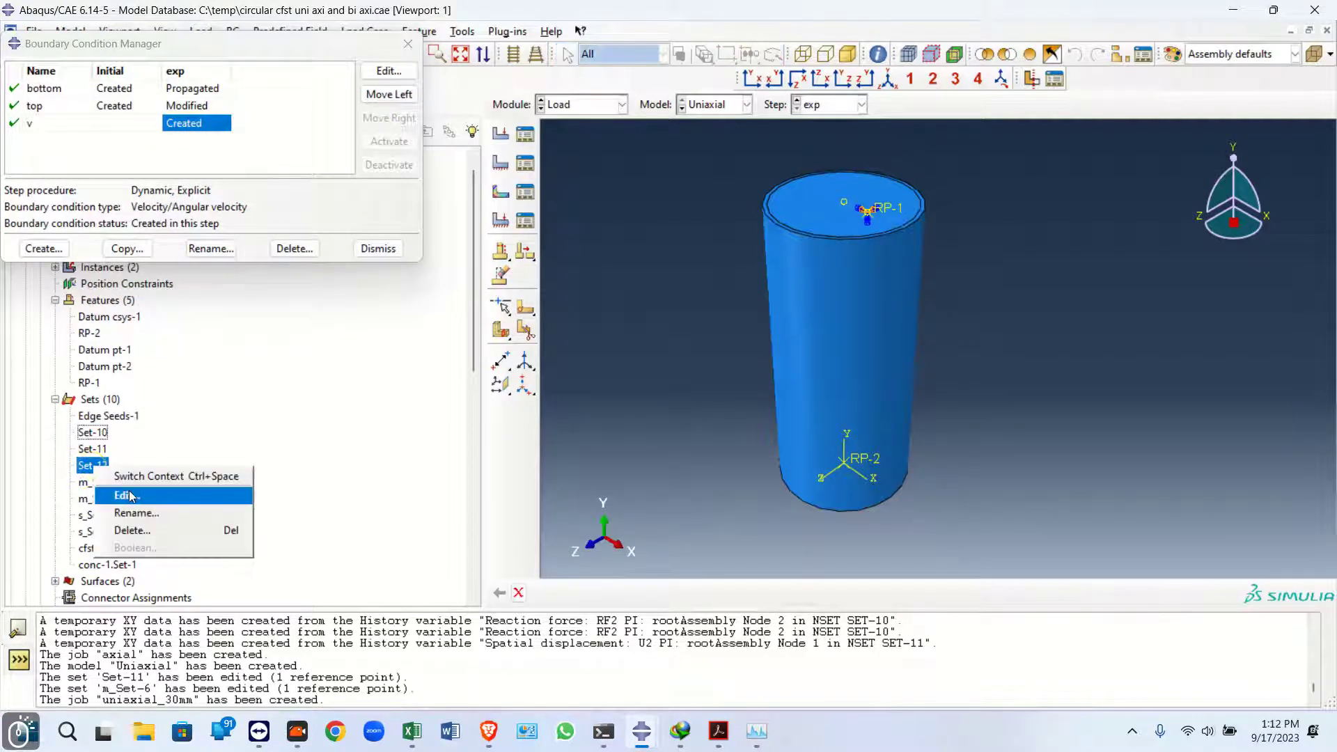
left_click(129, 493)
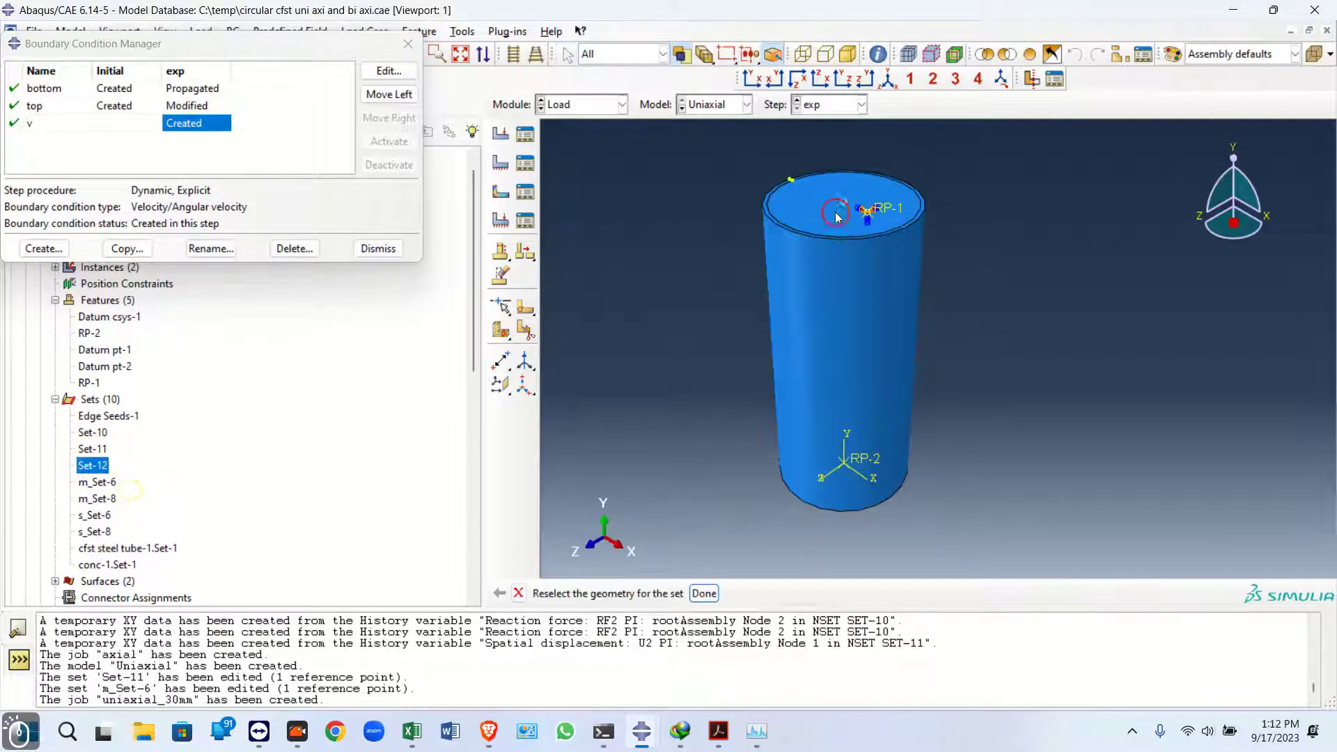
left_click(703, 593)
Try to submit the uniaxial_30mm job again
left_click_drag(474, 369, 472, 453)
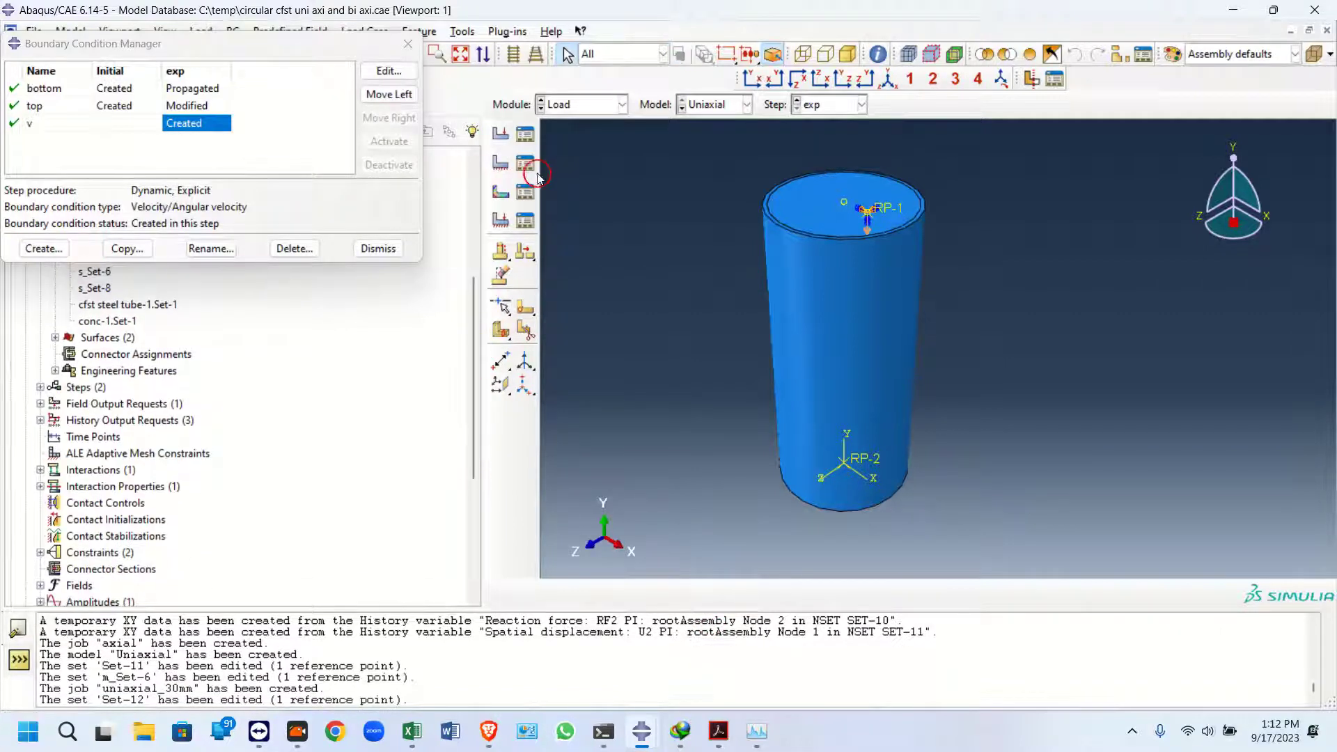
left_click(581, 104)
left_click(427, 352)
left_click_drag(475, 362, 456, 518)
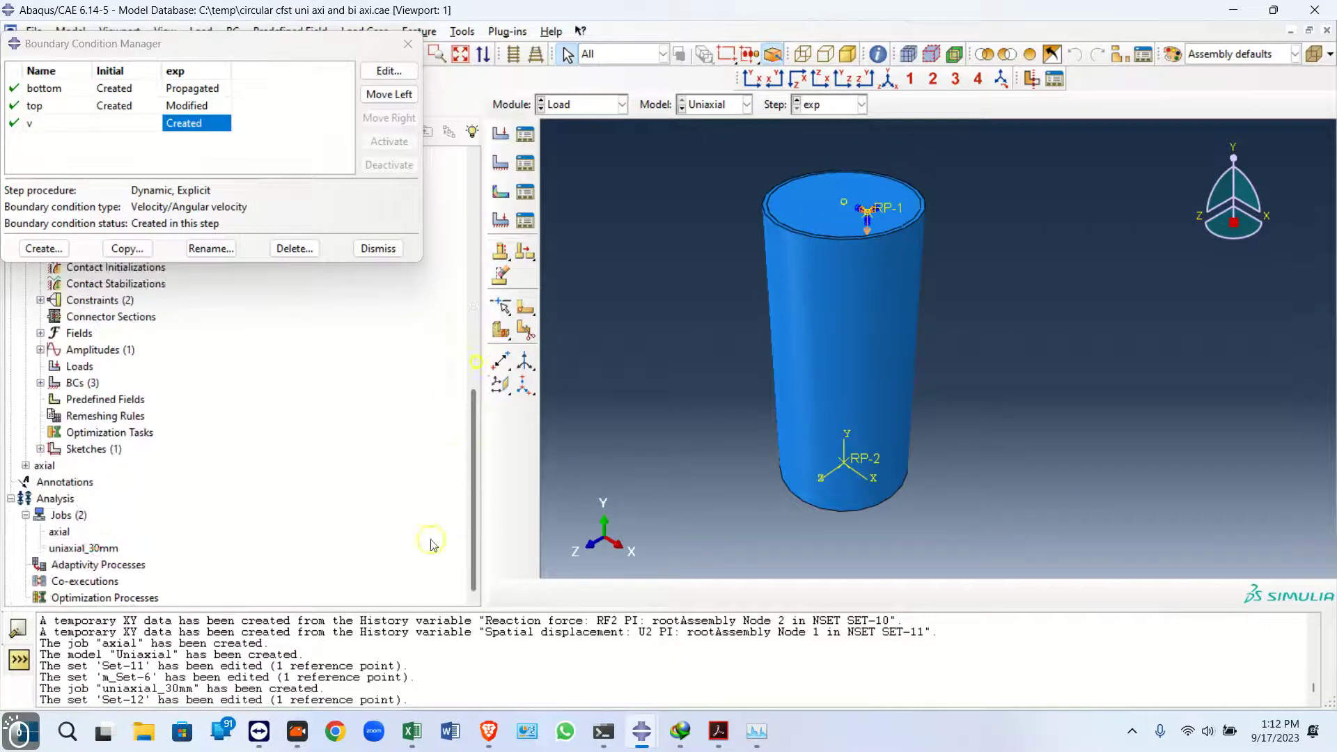
left_click(83, 548)
right_click(83, 548)
left_click(134, 607)
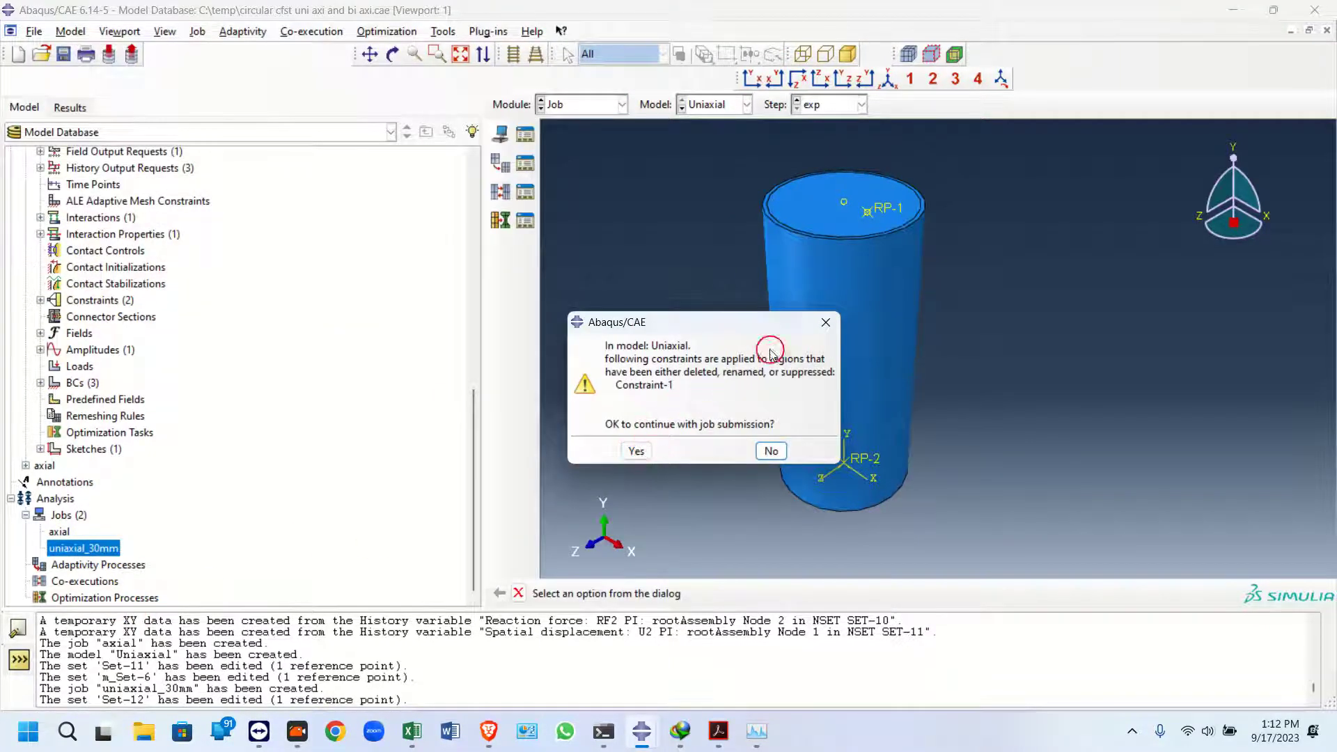
left_click(825, 322)
Redefine s_Set-6, the slave region of Constraint-1, to the column's top faces
left_click(622, 105)
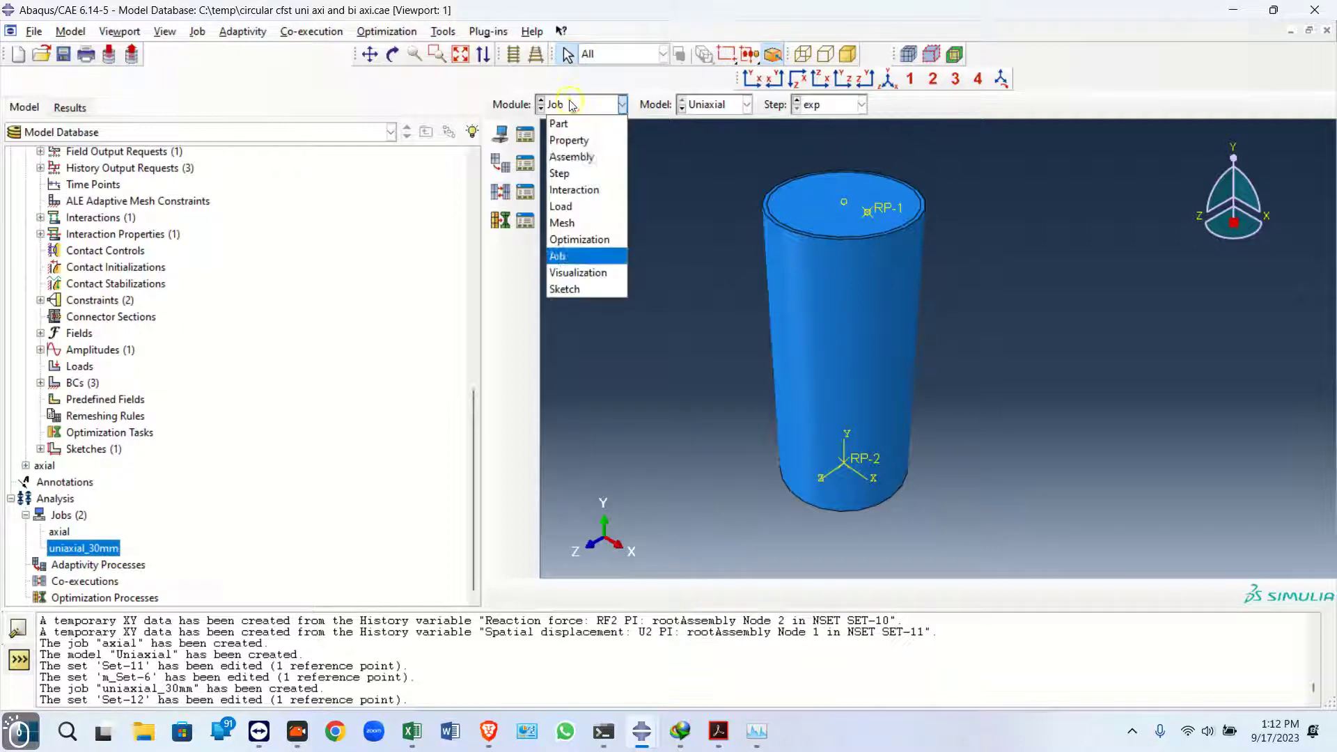
left_click(584, 190)
left_click(525, 190)
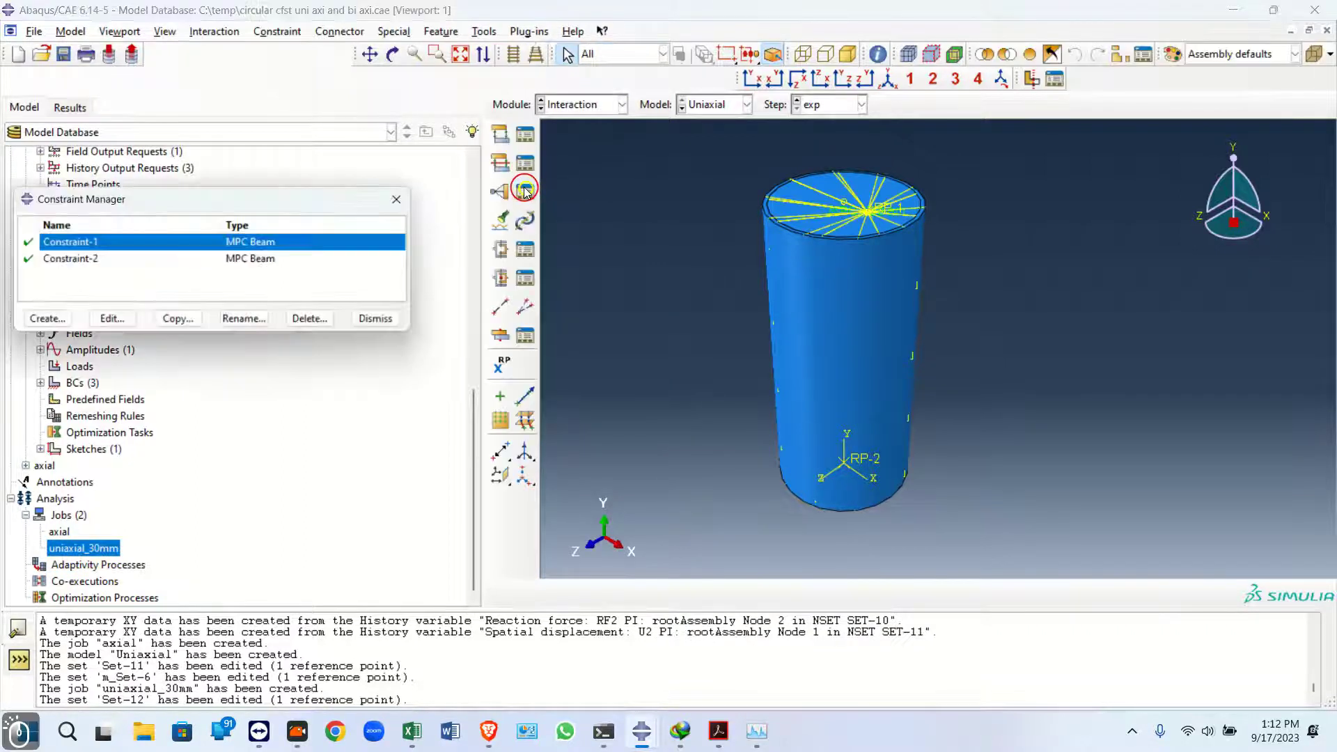
double_click(205, 244)
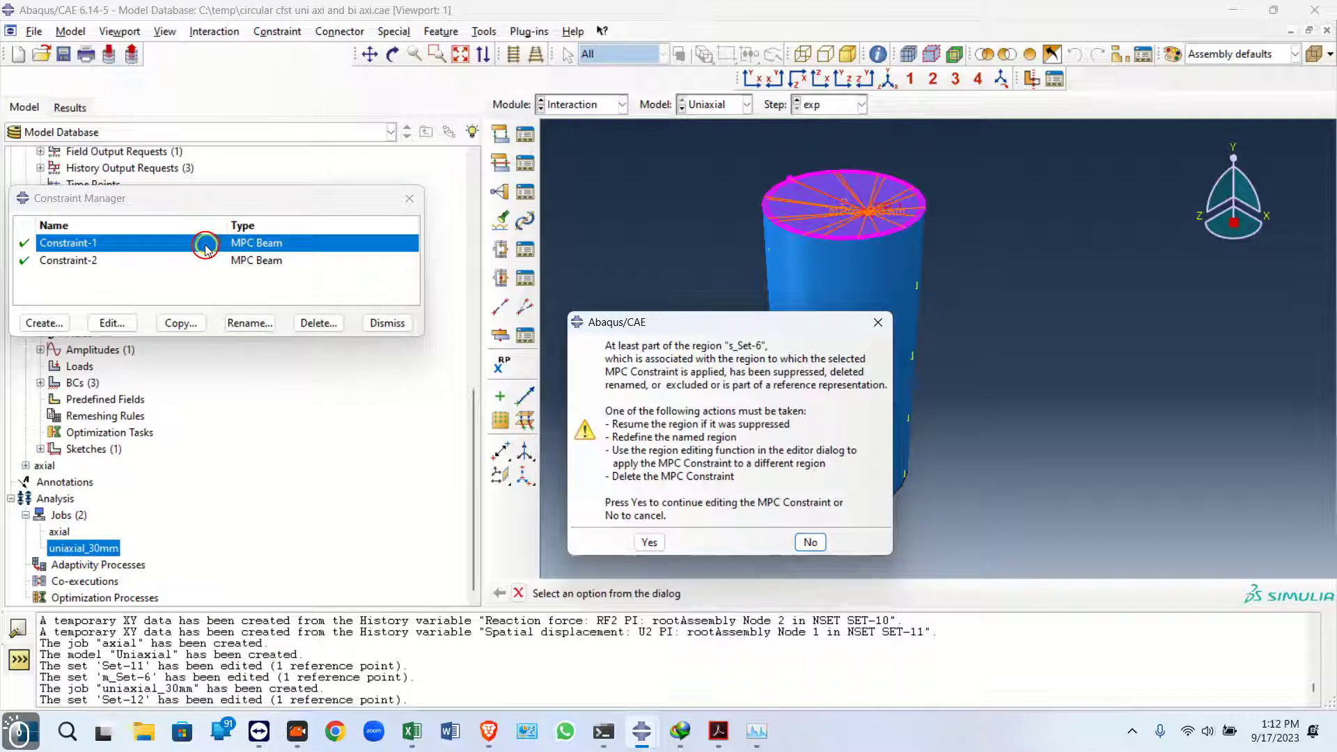
left_click(878, 322)
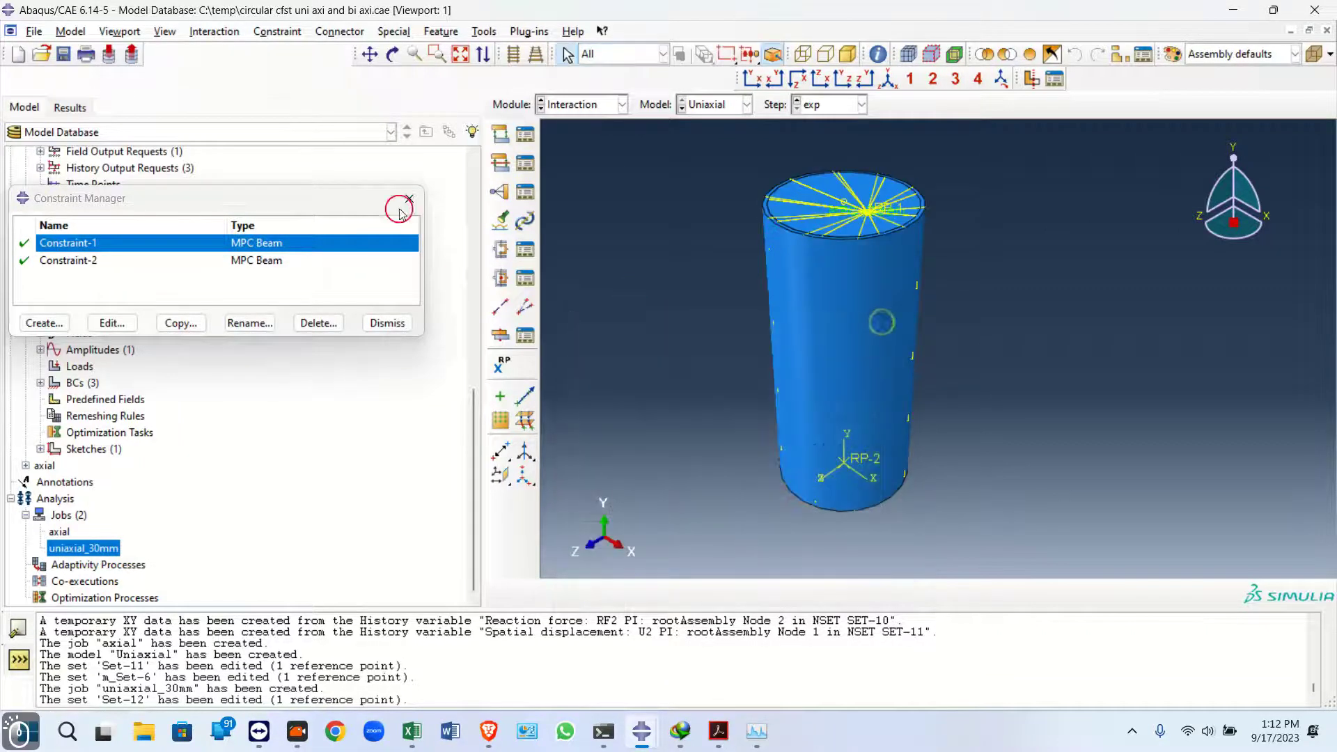
left_click_drag(393, 199, 443, 449)
scroll(80, 319, "up", 4)
scroll(80, 319, "up", 1)
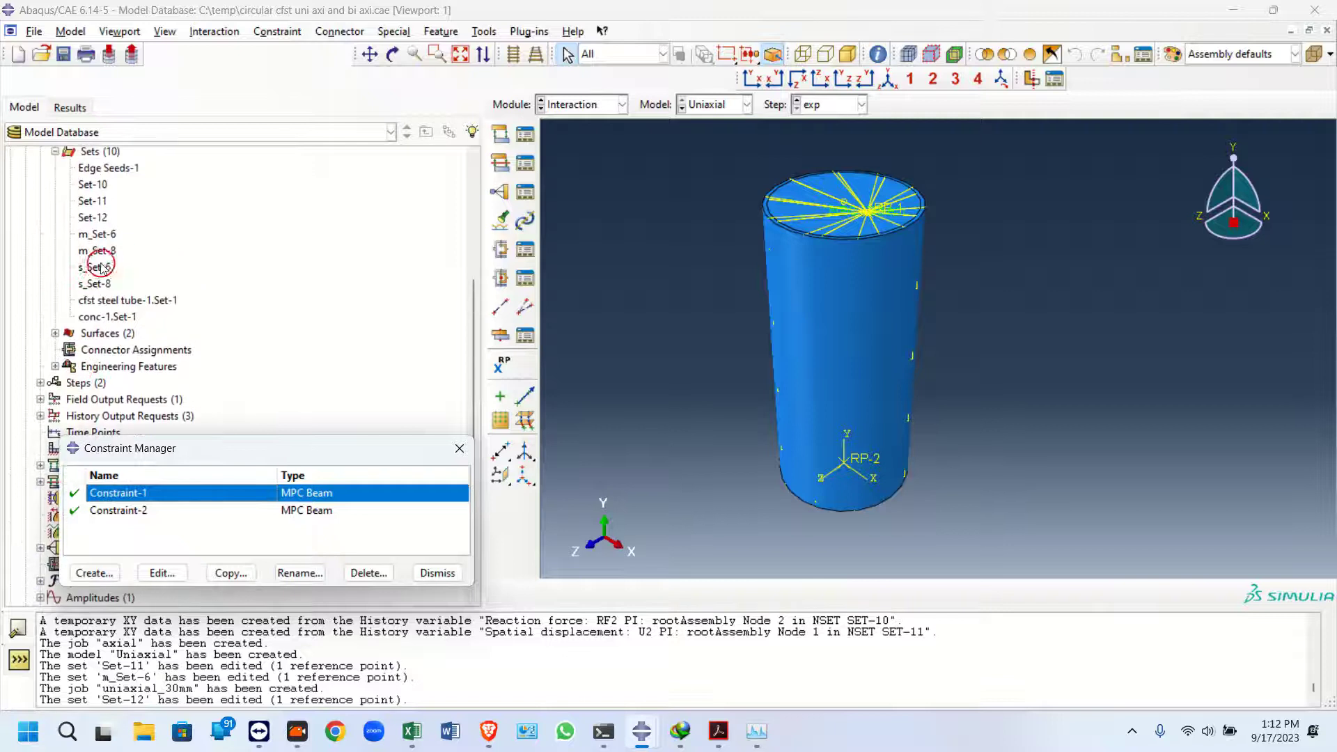
left_click(95, 267)
right_click(96, 268)
left_click(115, 288)
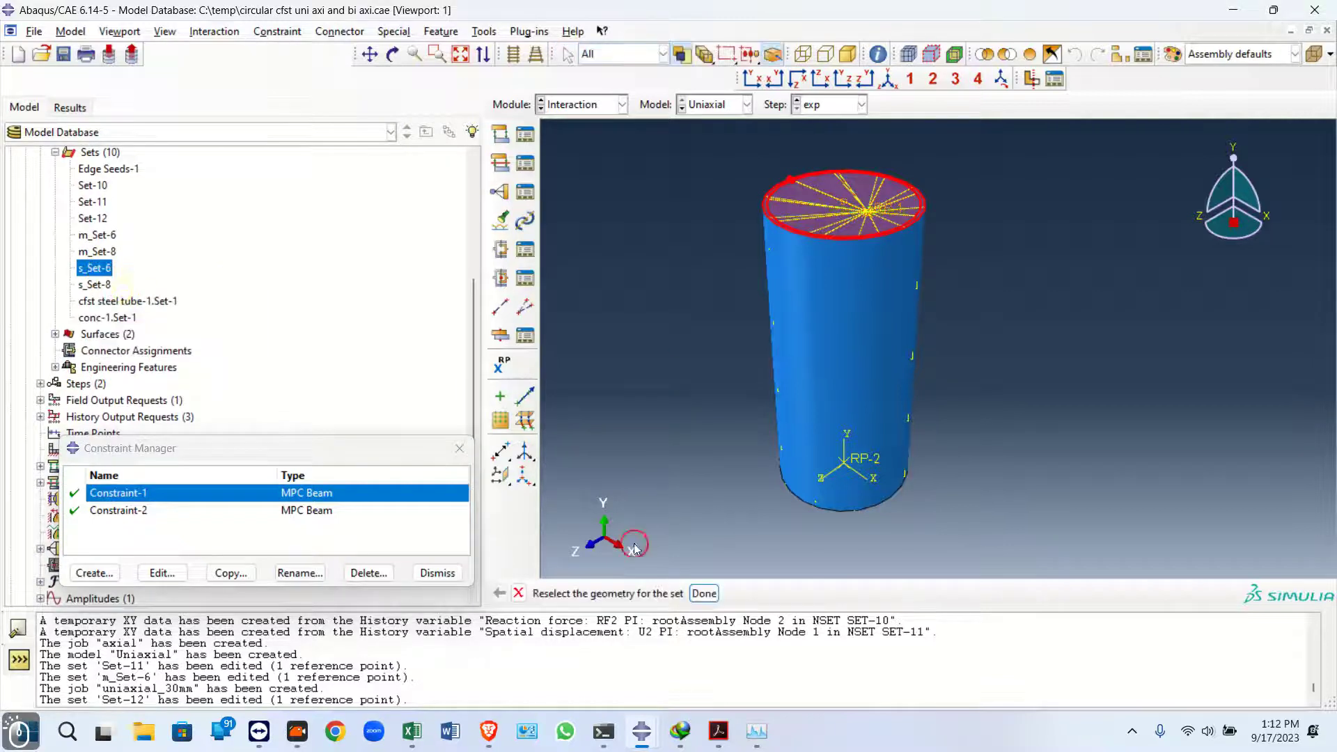
left_click(704, 593)
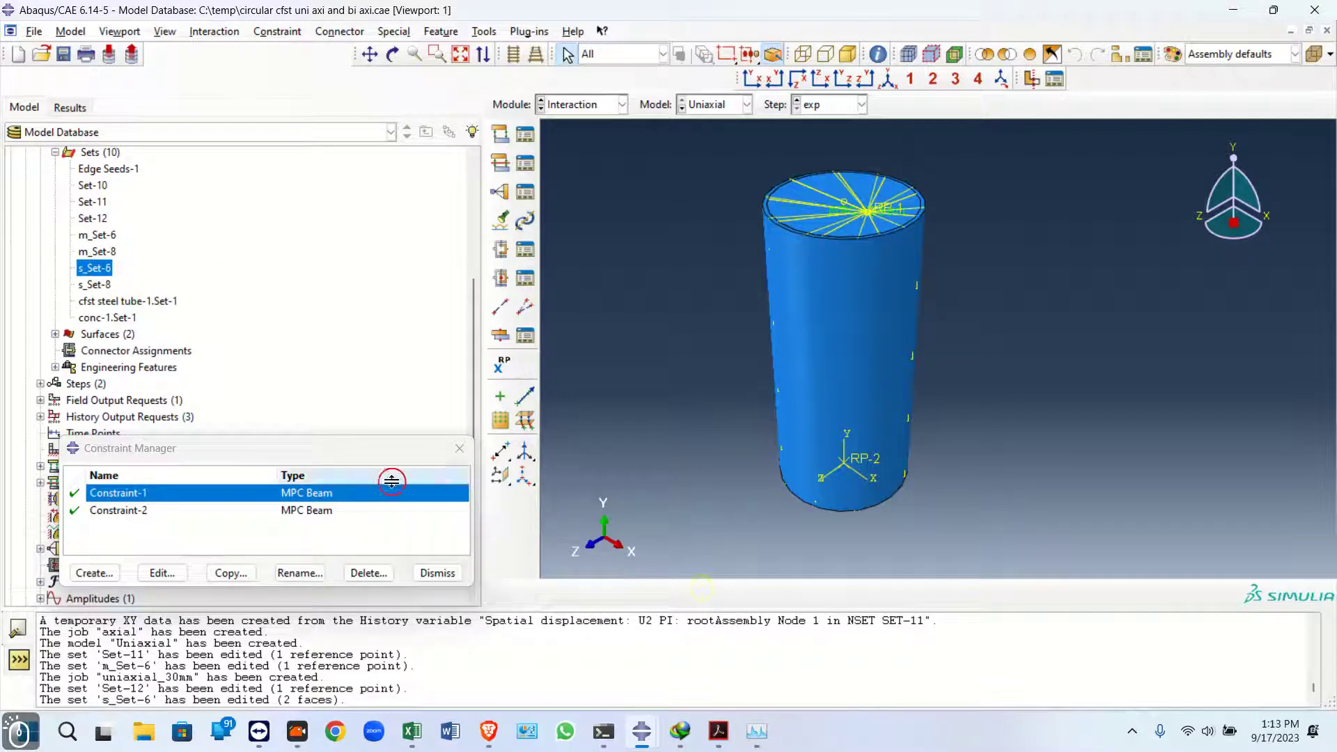
left_click(460, 447)
Submit the uniaxial_30mm job for analysis
scroll(269, 546, "down", 5)
right_click(102, 555)
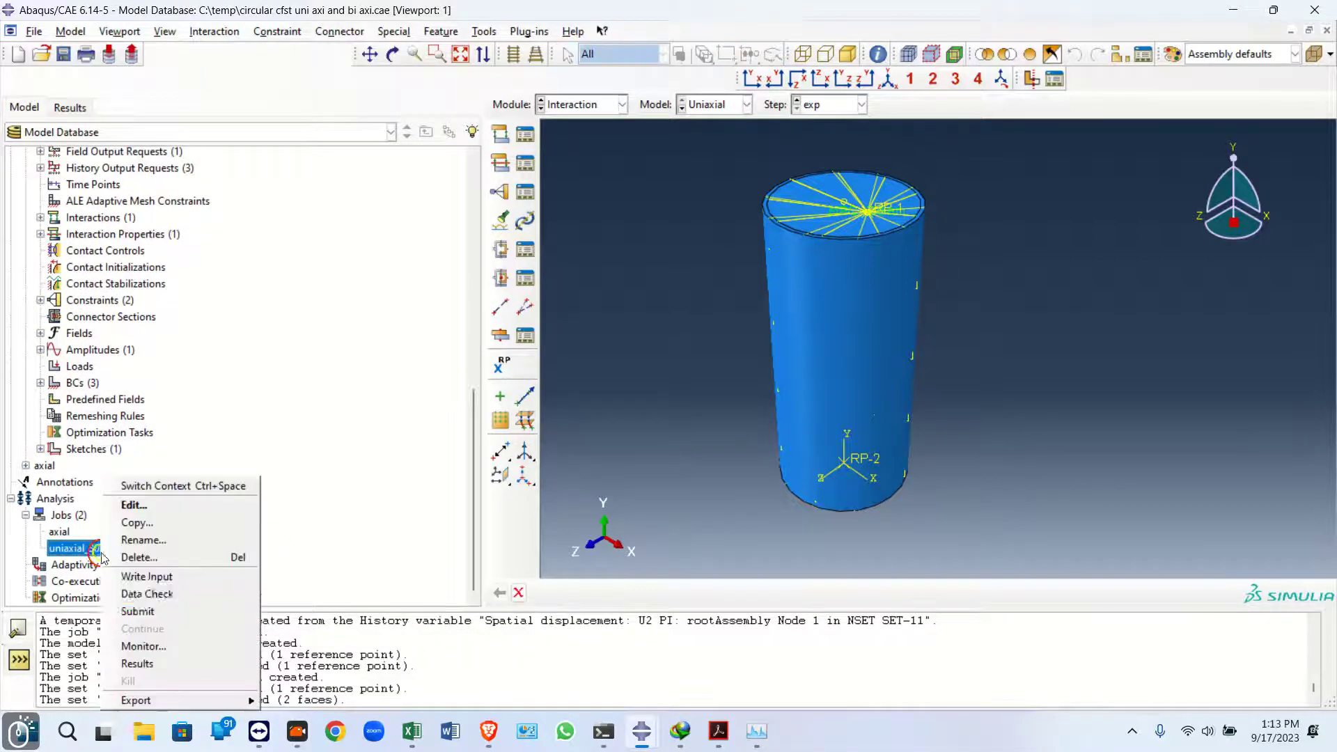
left_click(201, 607)
left_click(619, 104)
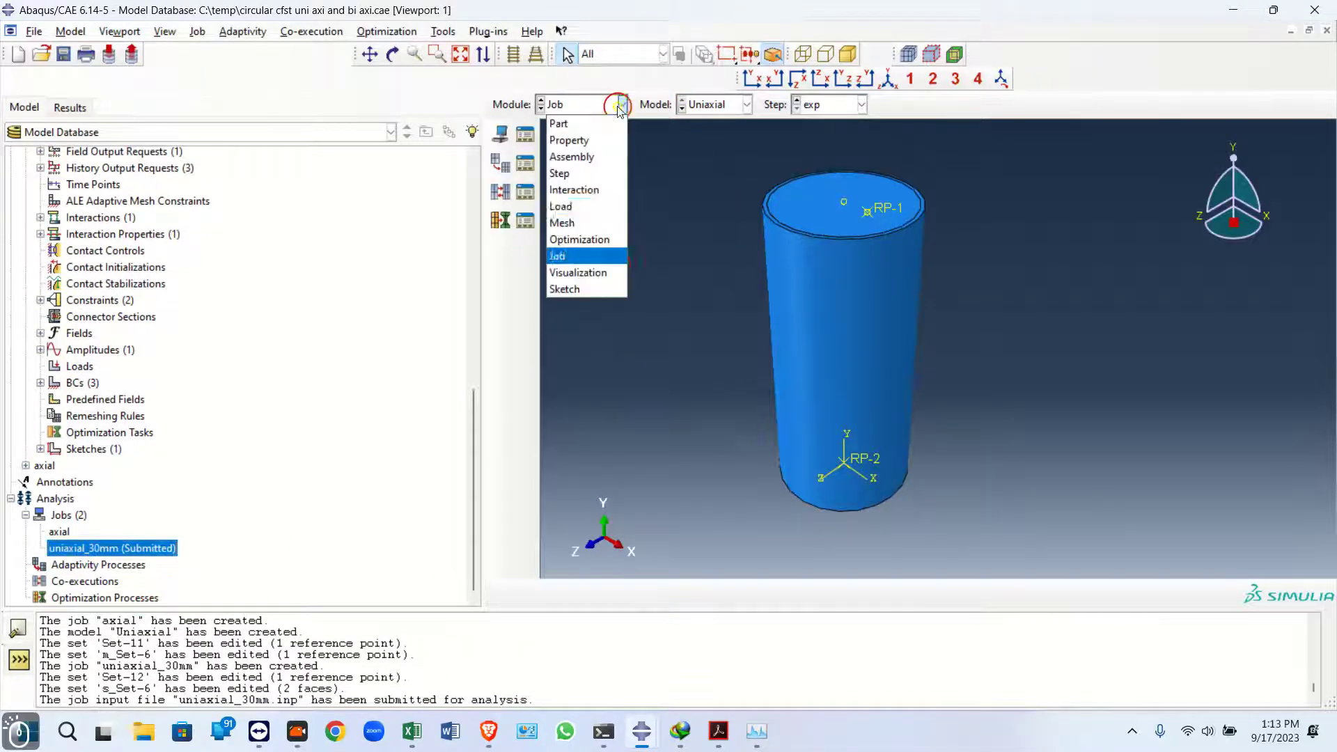
left_click(598, 221)
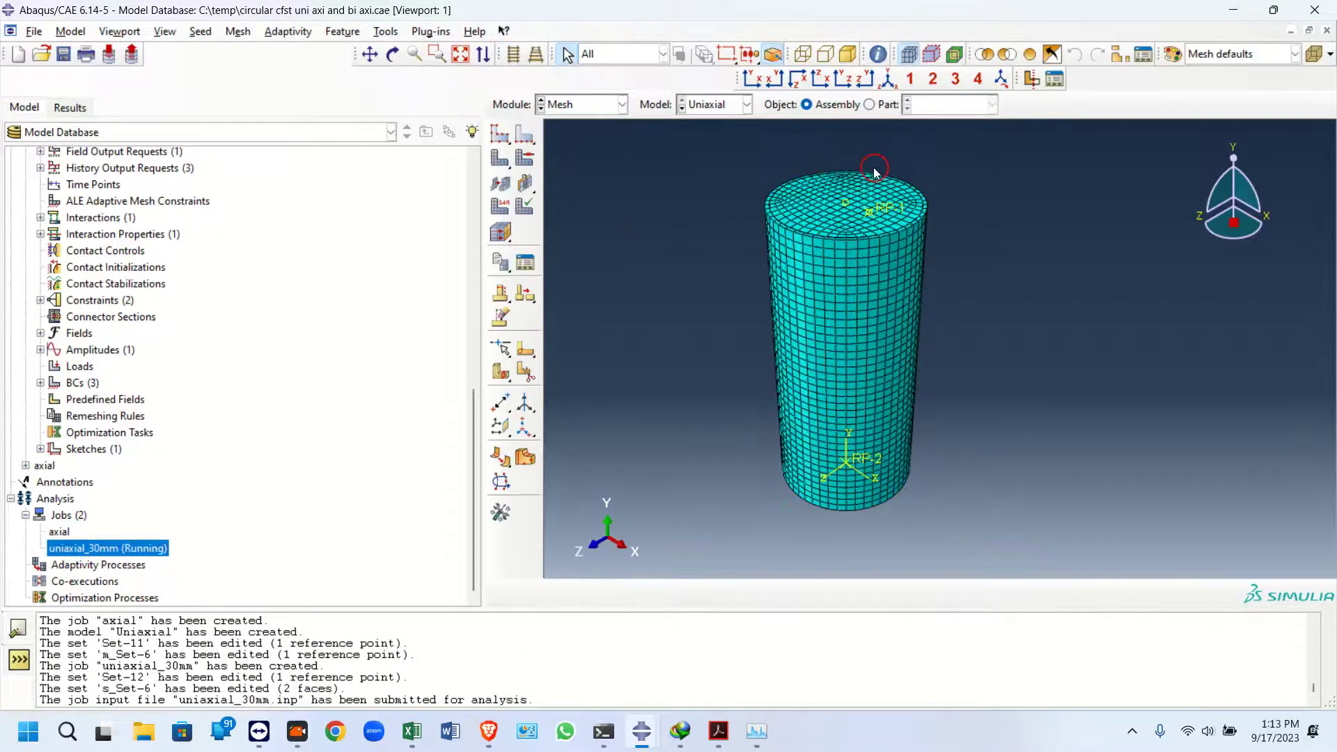
Open the job monitor for uniaxial_30mm to follow the analysis progress
right_click(134, 548)
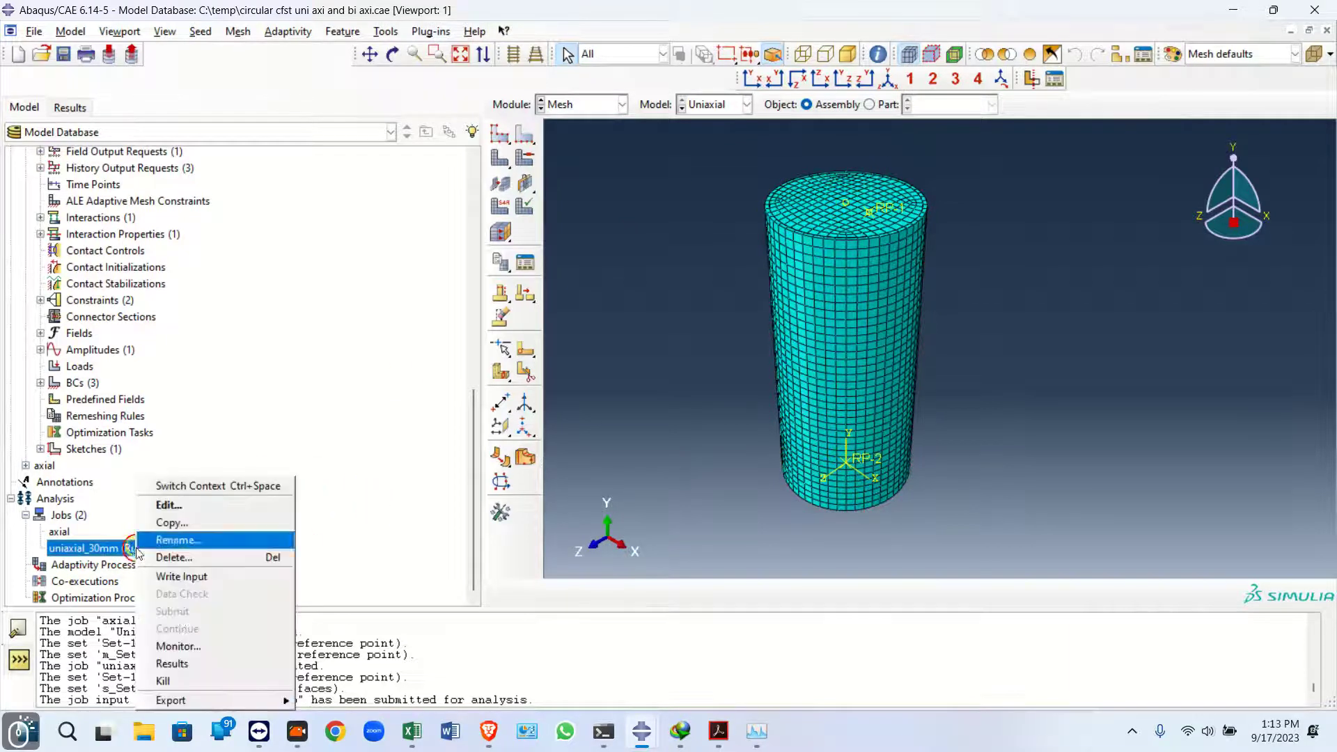
left_click(194, 645)
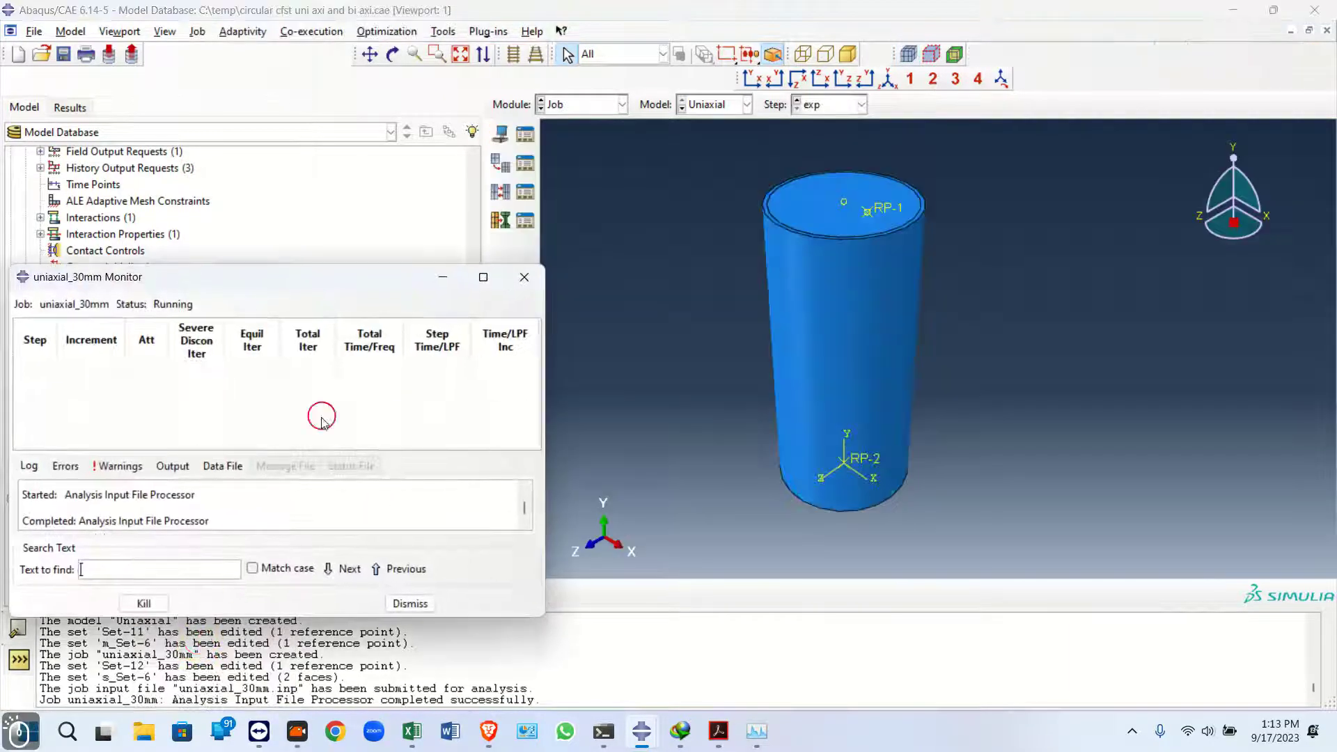
left_click_drag(275, 292, 364, 217)
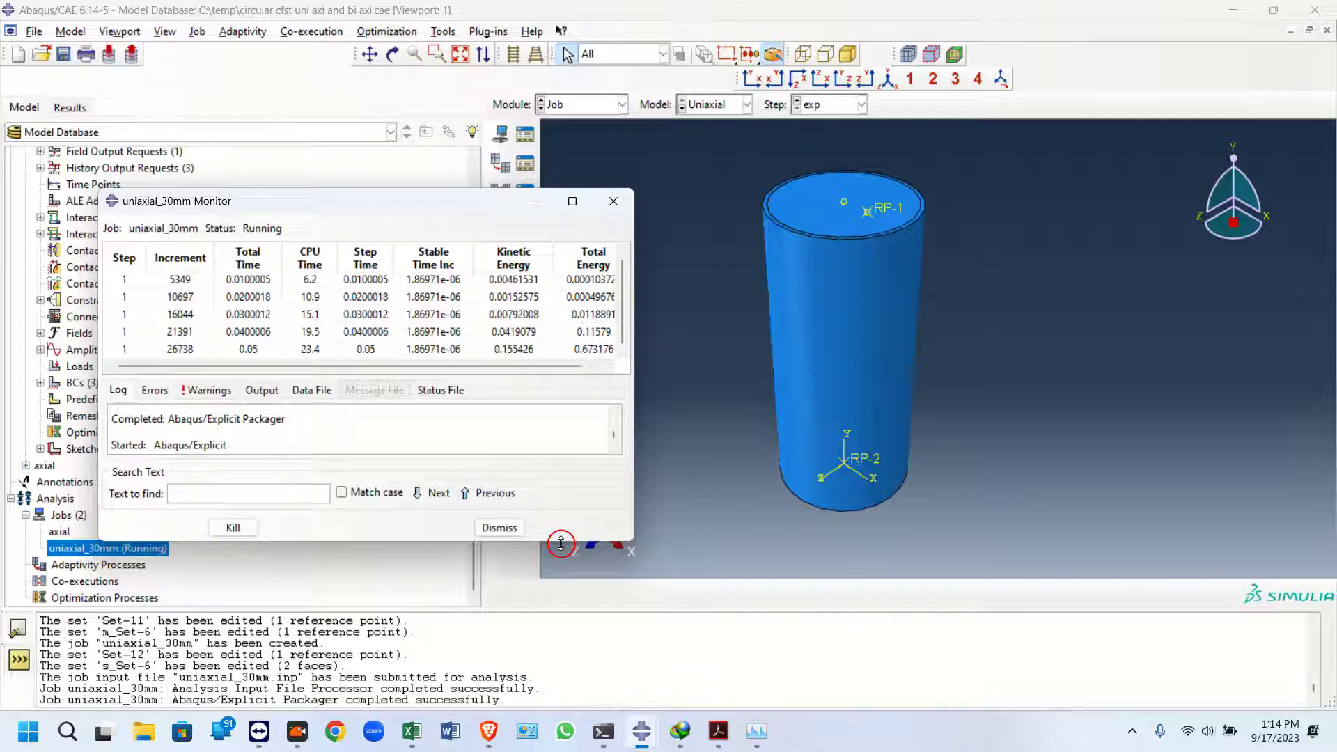
left_click(531, 201)
scroll(448, 469, "up", 10)
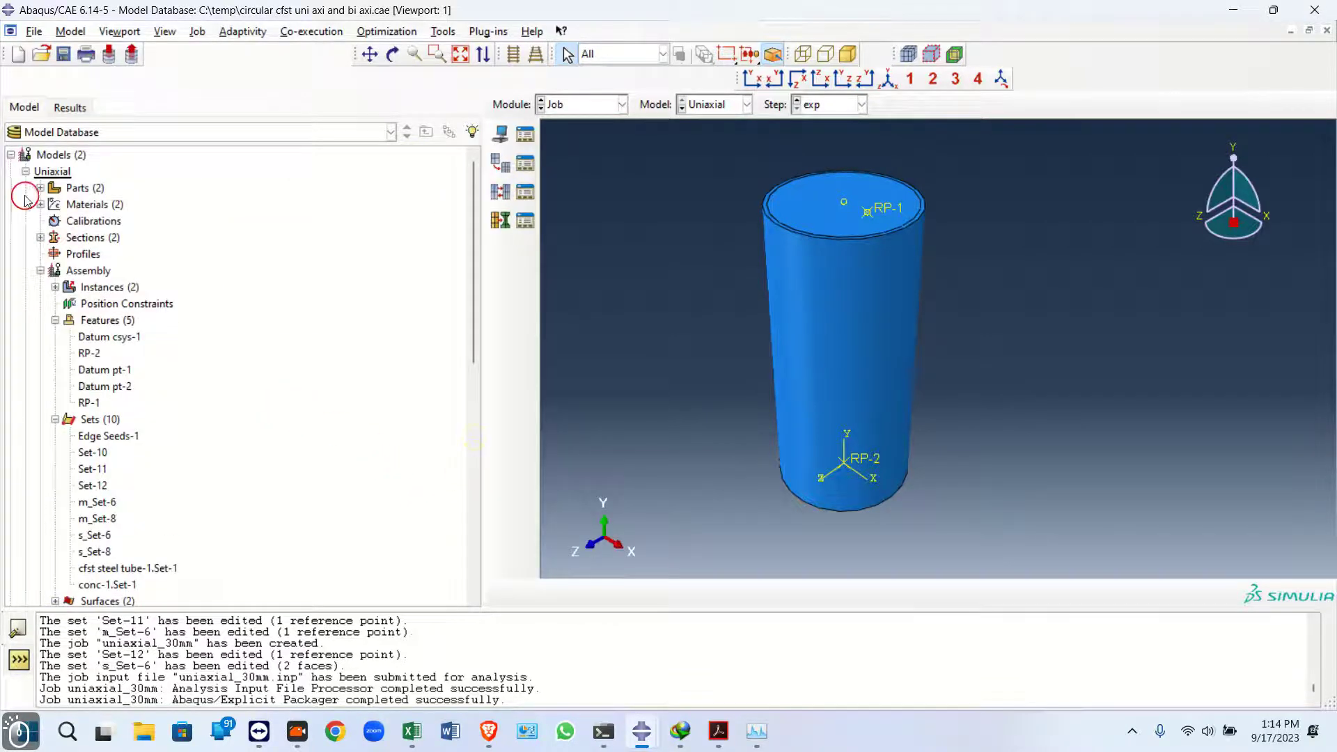
left_click(25, 172)
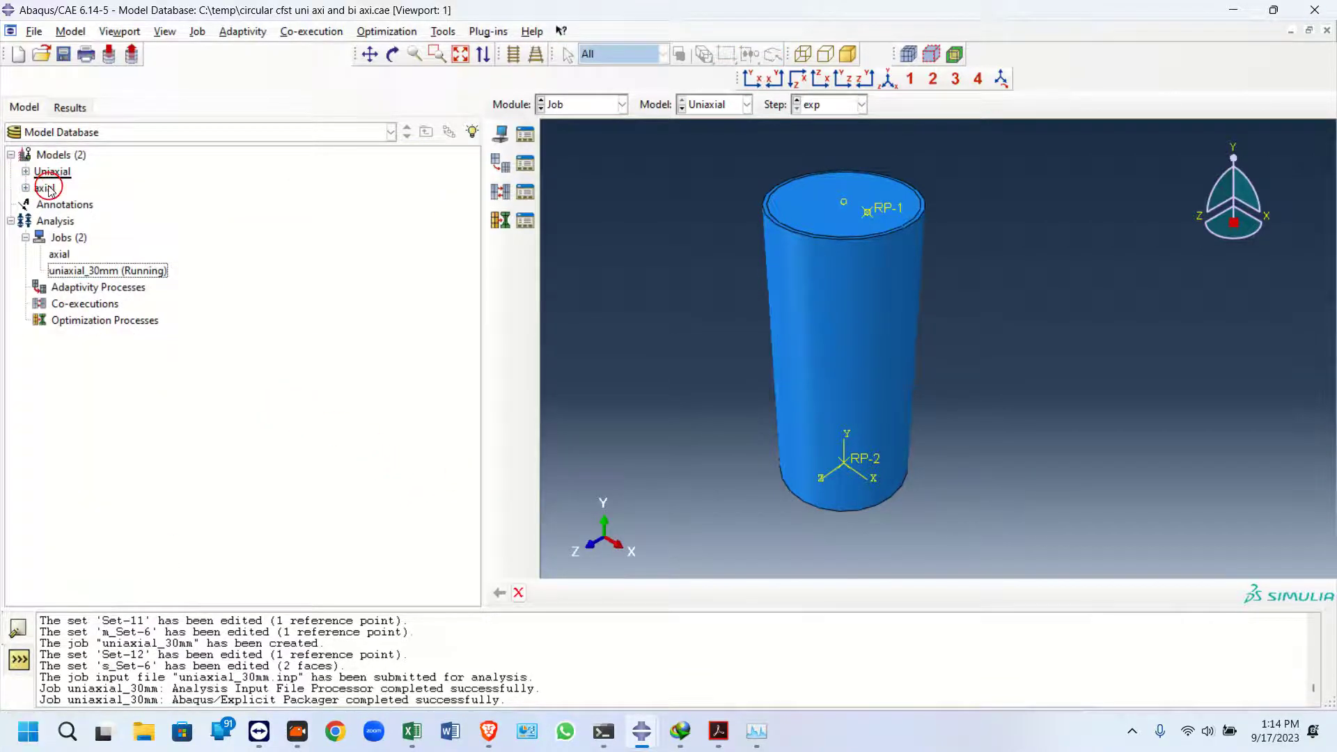
left_click(46, 188)
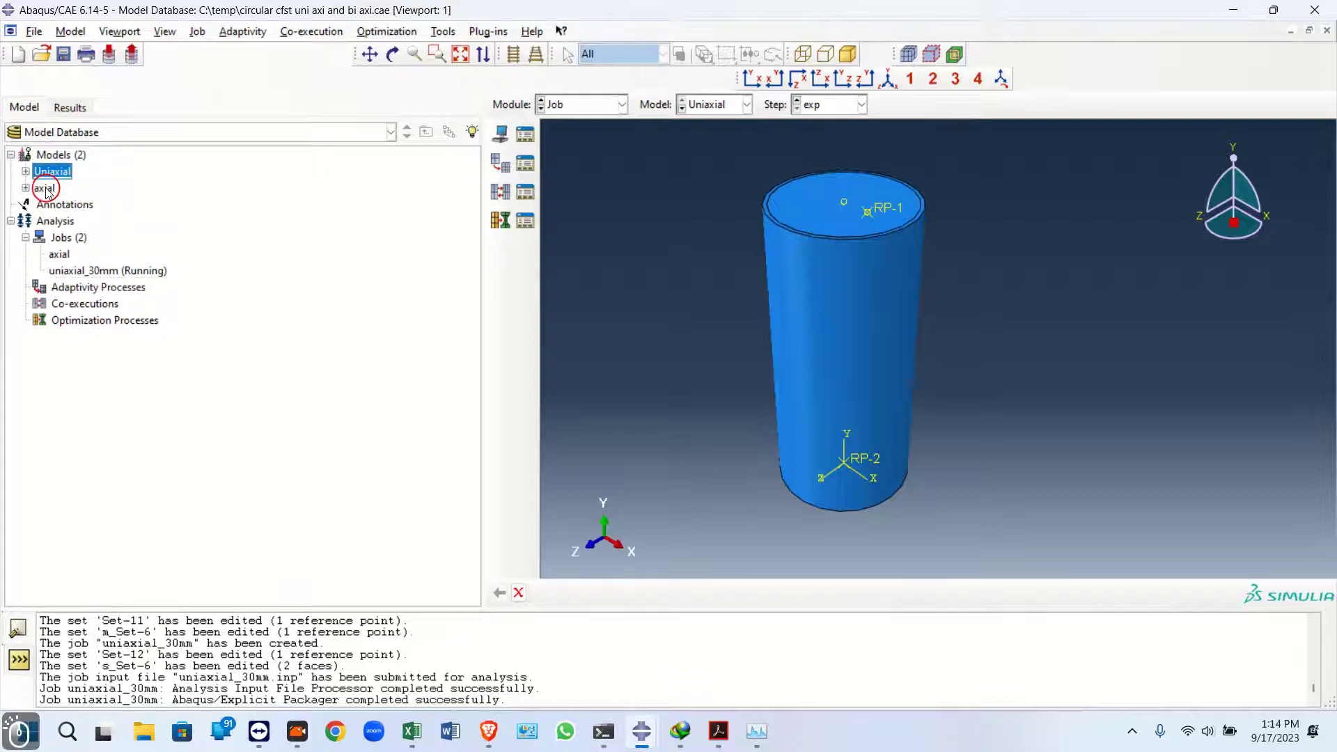
Copy the axial model to a new model named biaxial
right_click(46, 189)
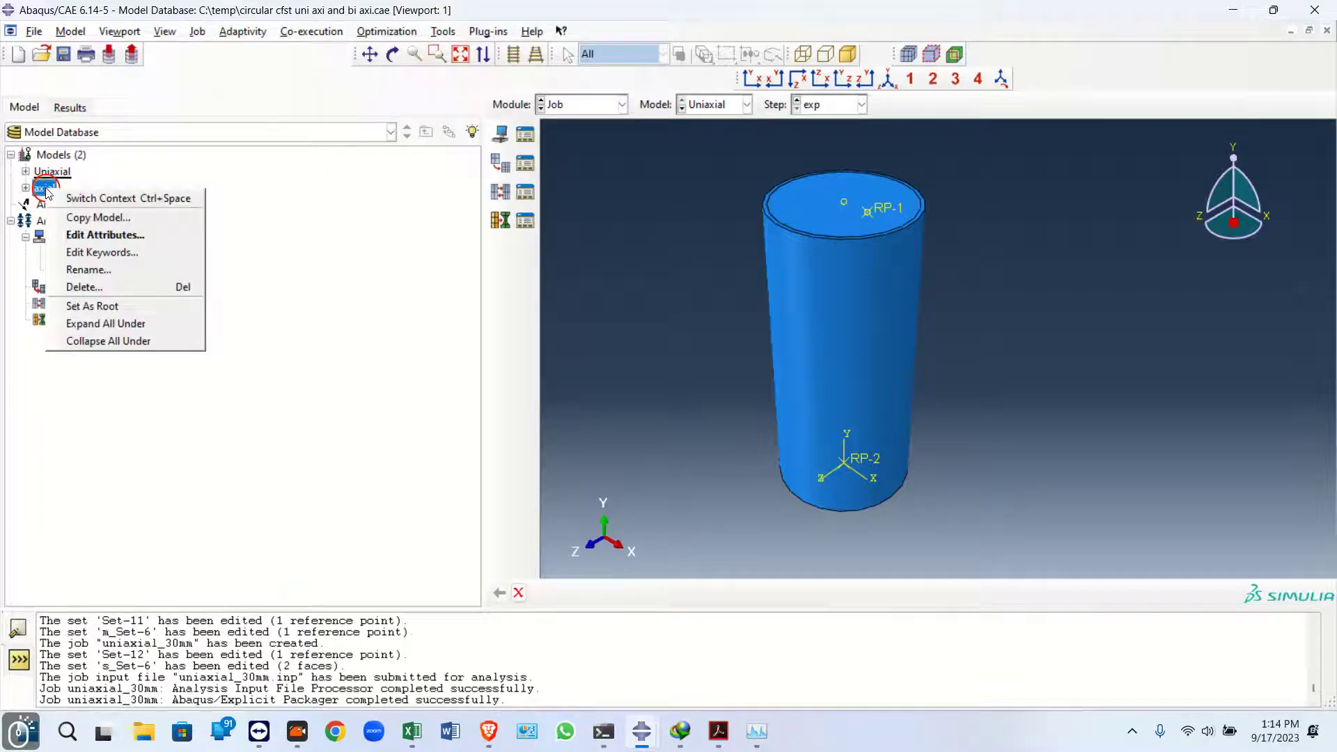
left_click(97, 218)
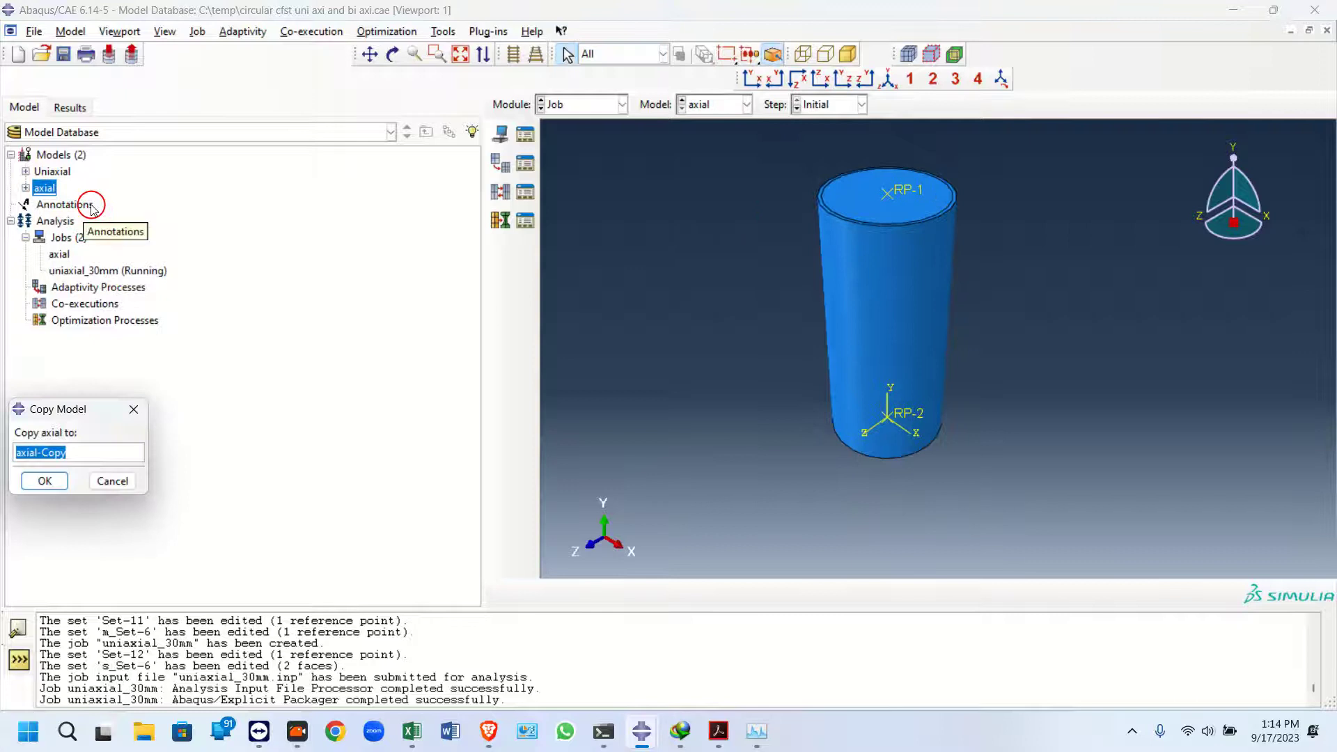
type("b")
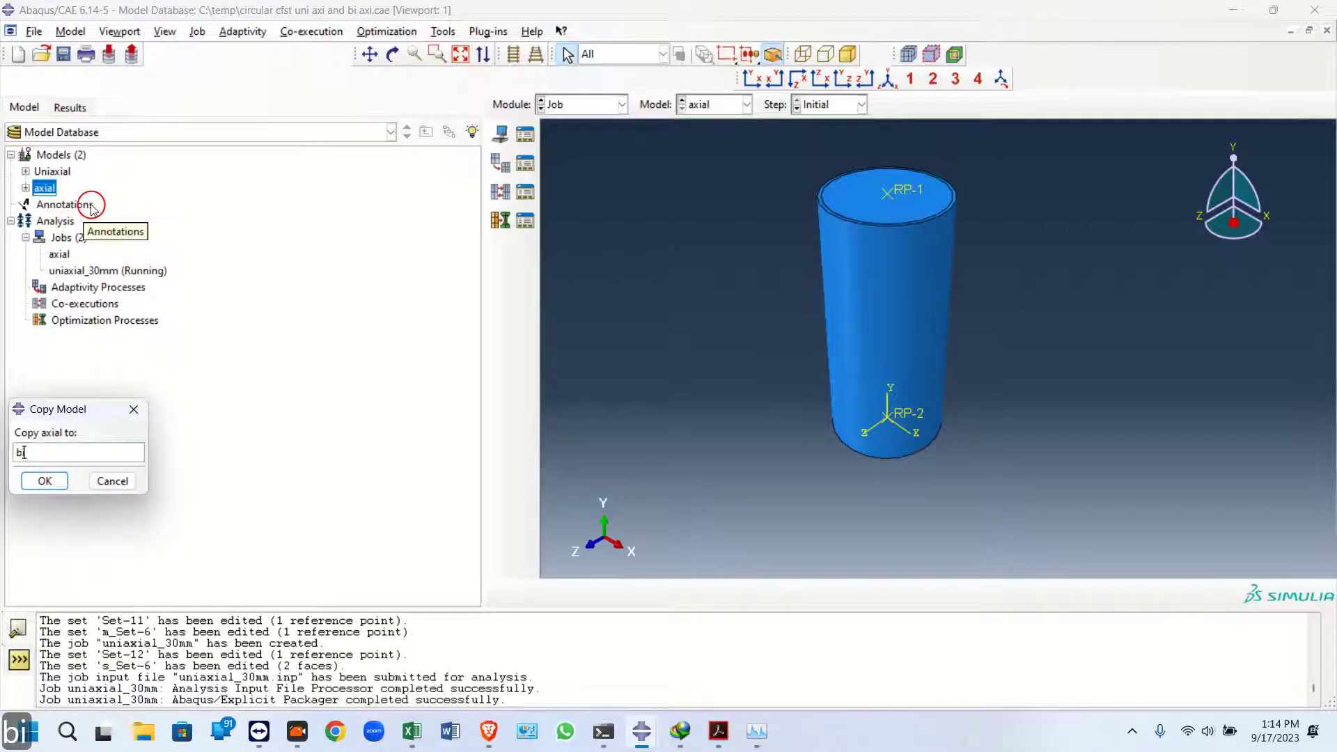
type("iaxial")
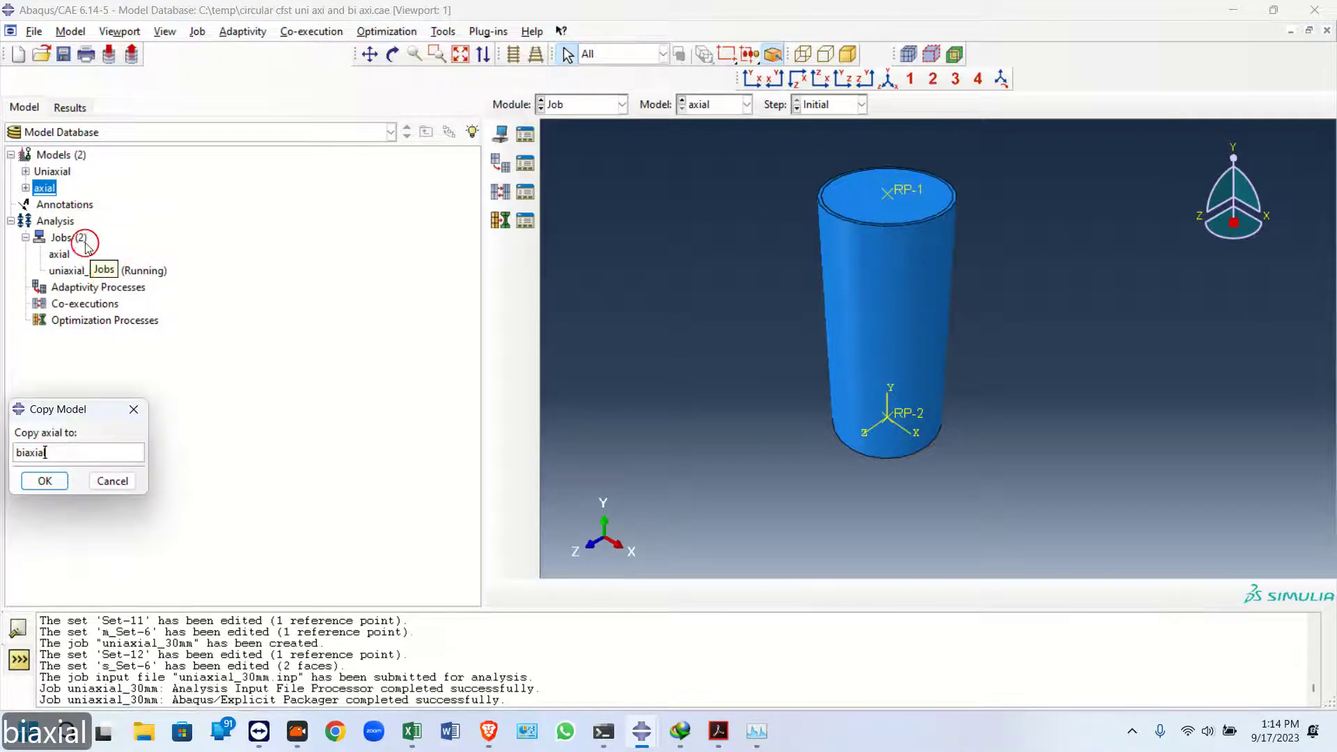
left_click(44, 480)
Delete the RP-1 reference point from the biaxial model's assembly features in the Interaction module
left_click(42, 206)
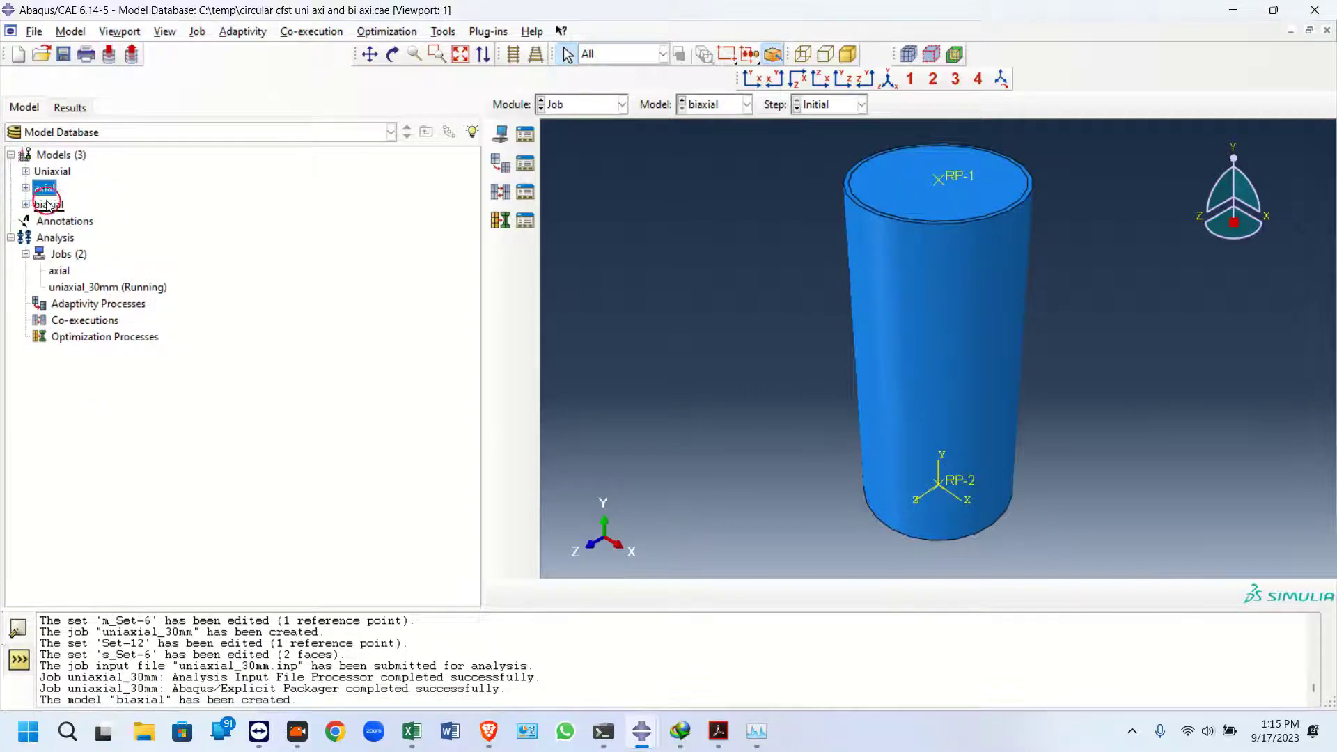
left_click(33, 208)
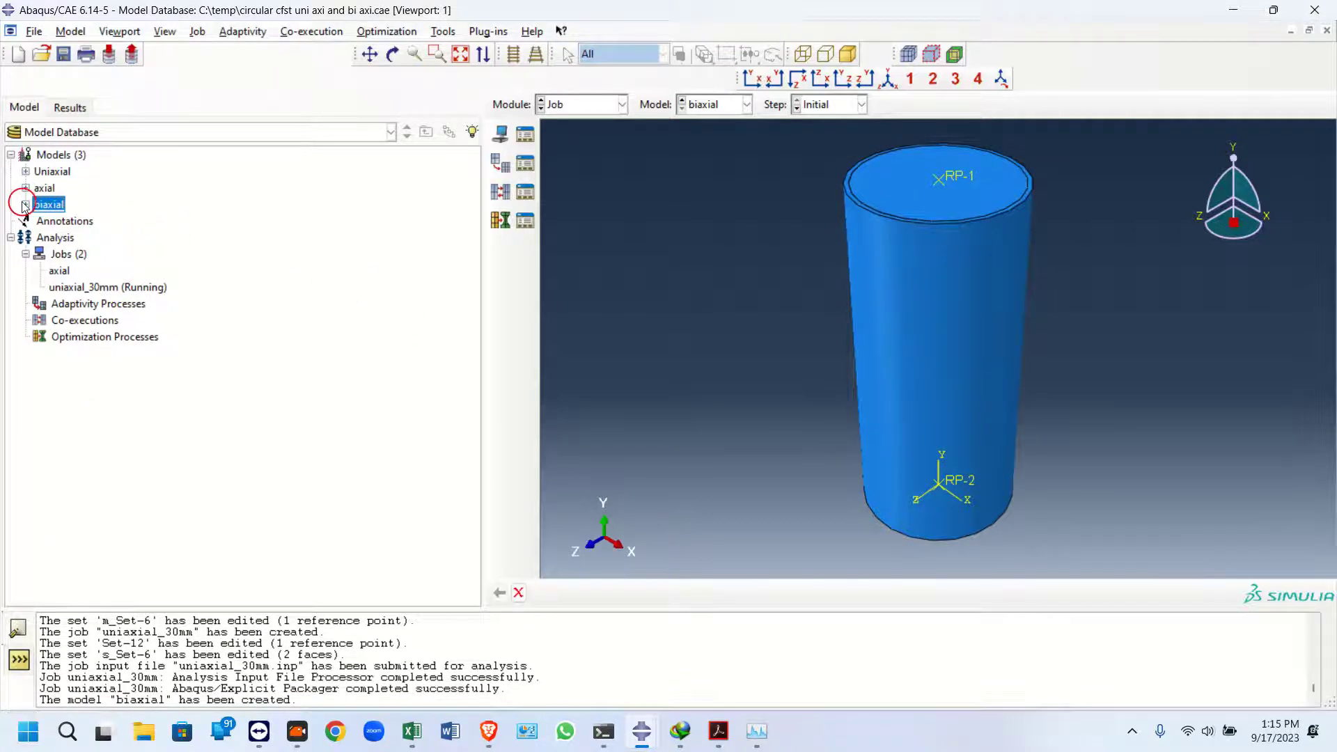
left_click(614, 105)
left_click(577, 195)
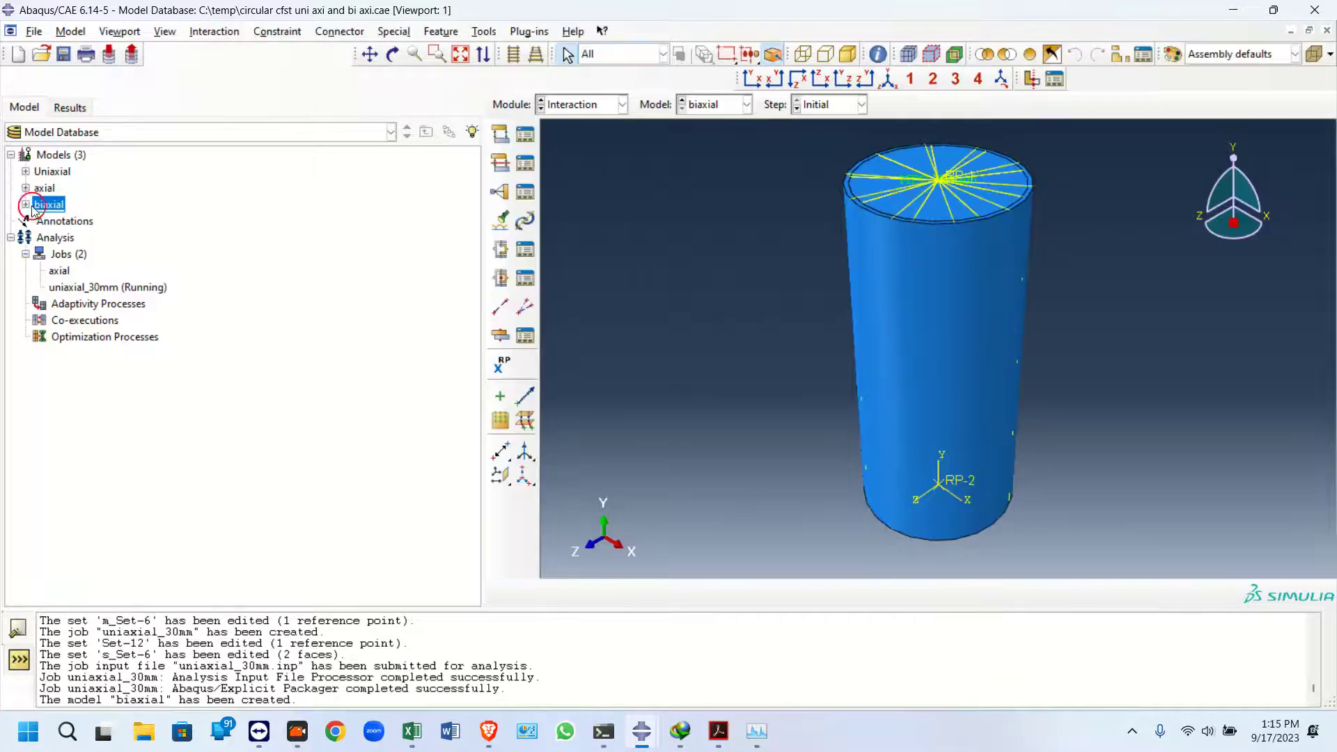
left_click(25, 204)
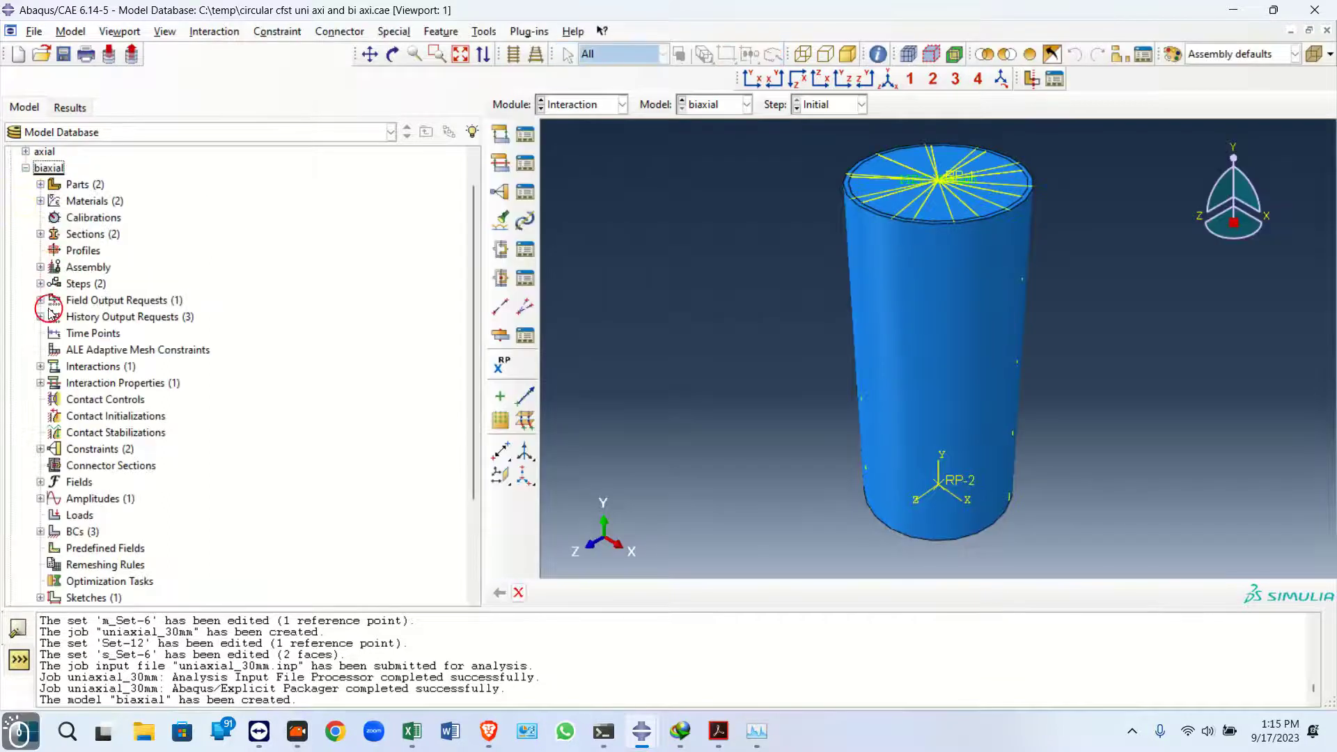
left_click(40, 267)
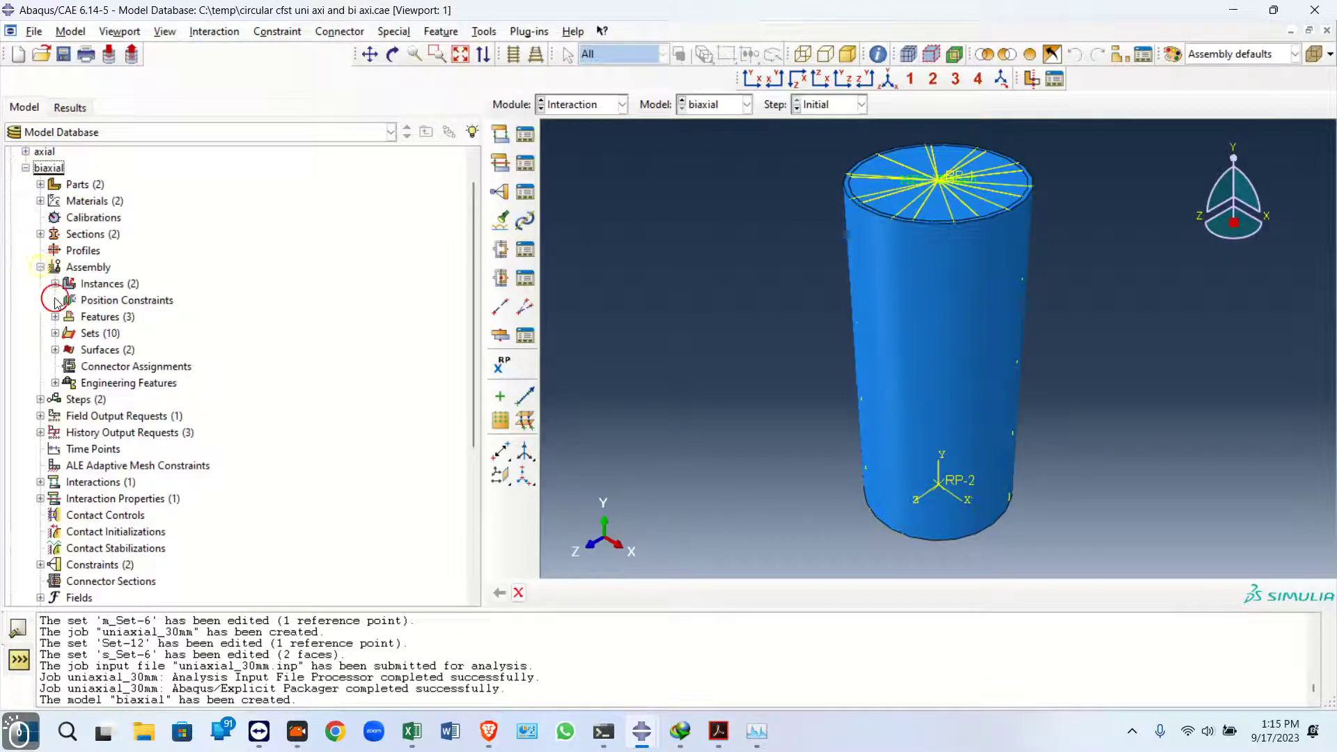
left_click(55, 317)
left_click(88, 349)
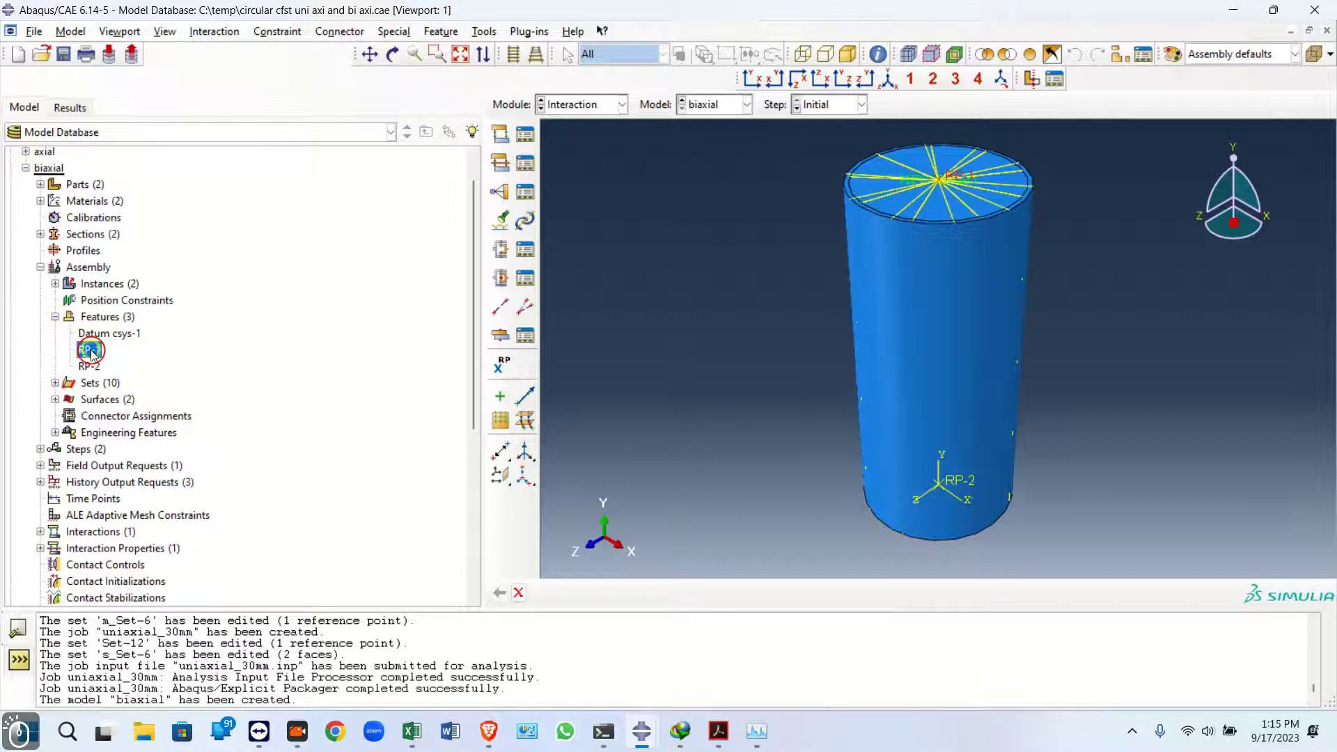
right_click(89, 350)
left_click(155, 431)
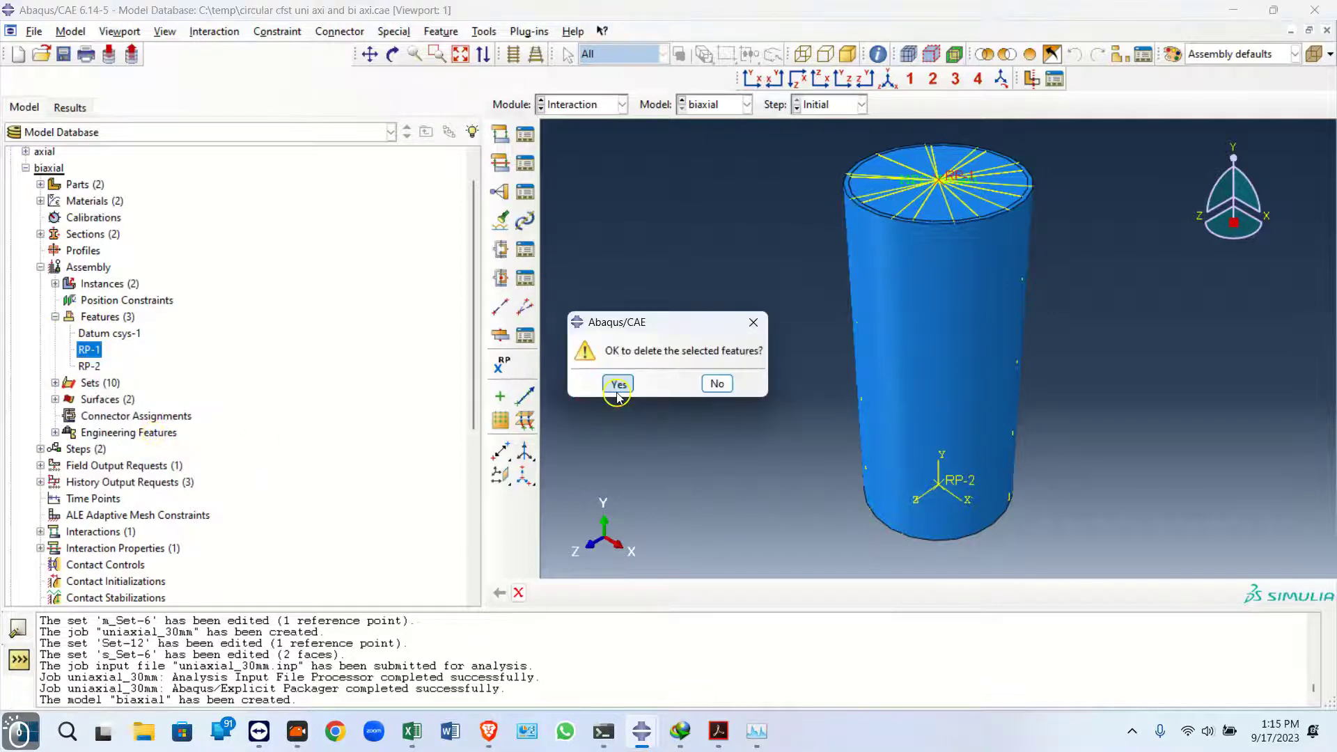
left_click(618, 383)
Create a datum point midway between two opposite points on the column's top edge
scroll(880, 209, "down", 3)
left_click_drag(499, 451, 586, 457)
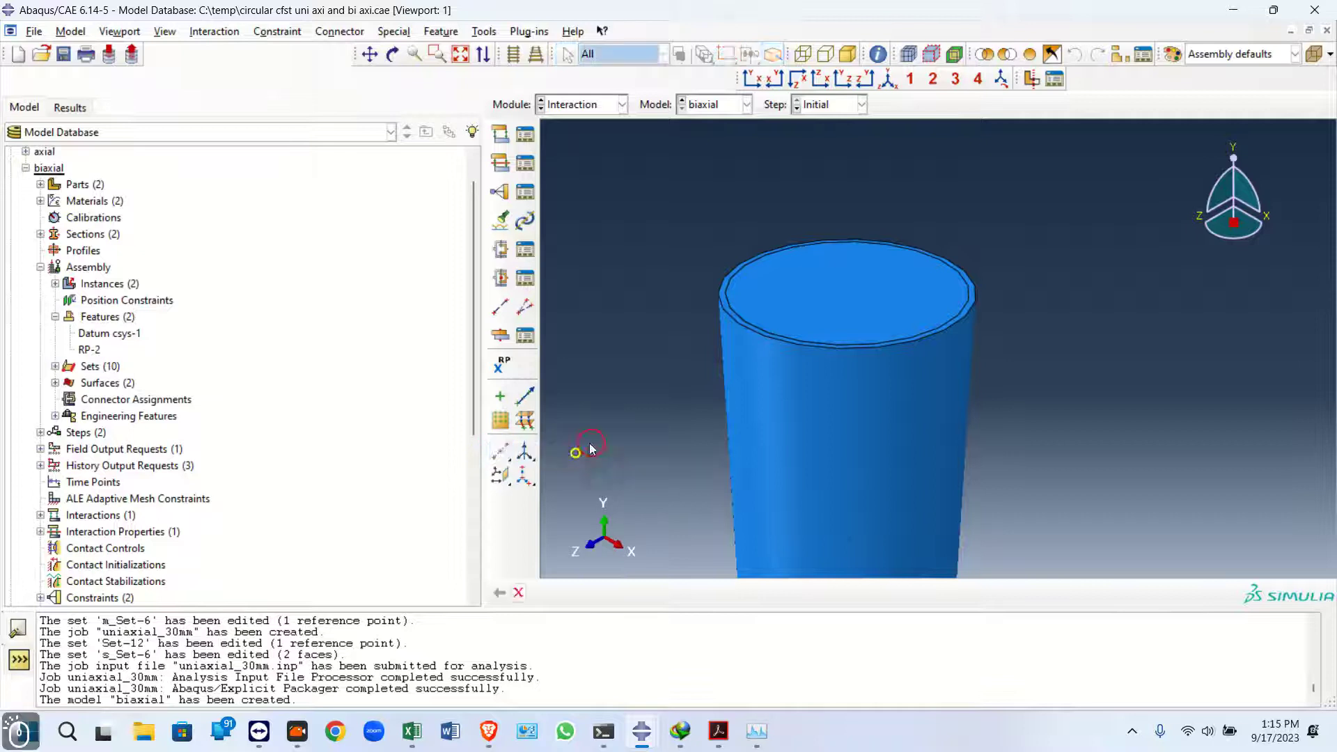
left_click(759, 255)
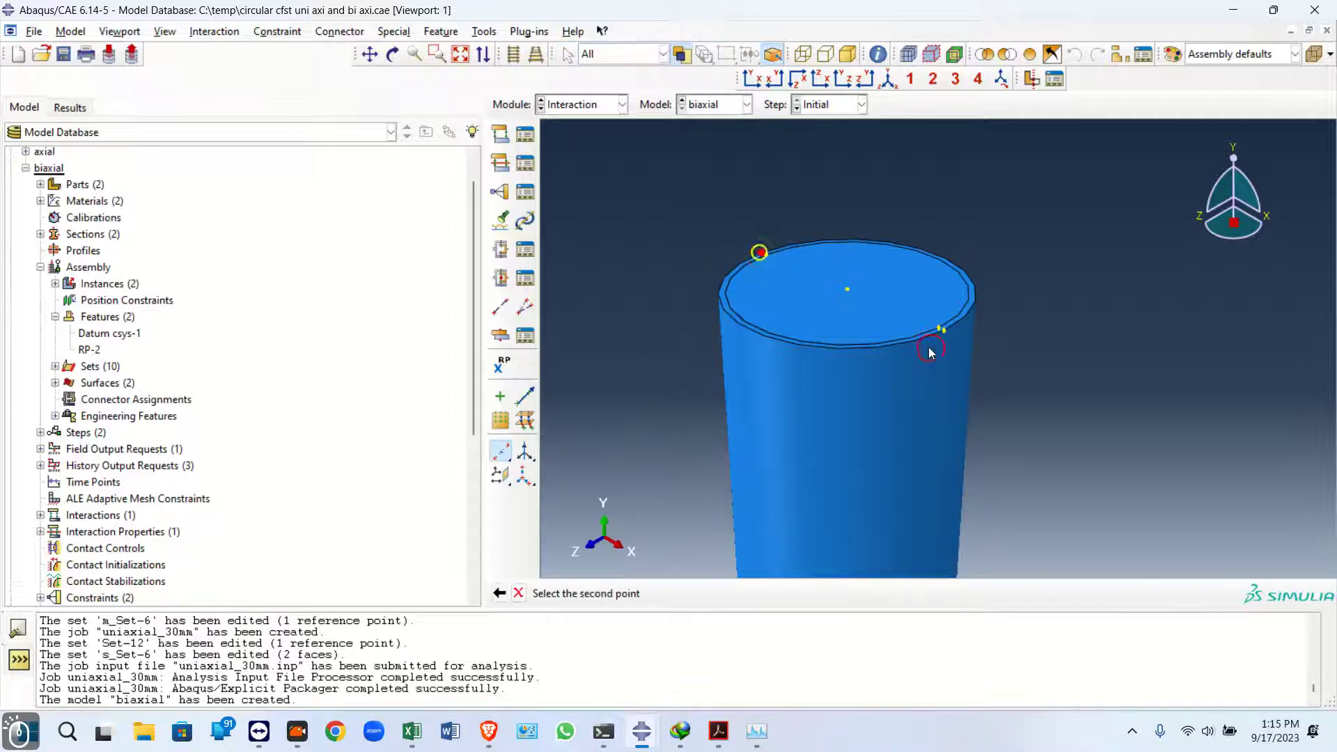
left_click(944, 331)
Create a datum point offset 30,30,0 from the top-centre datum point
scroll(826, 315, "down", 3)
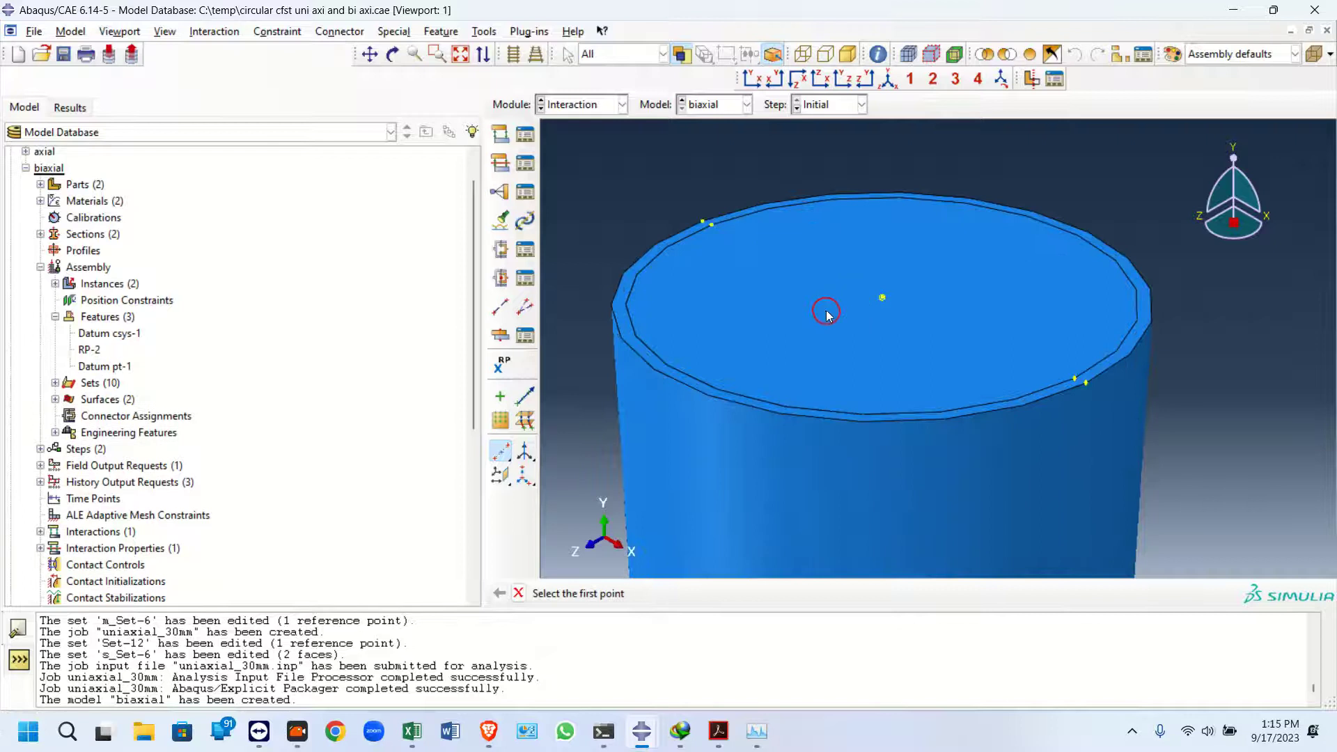
left_click(502, 455)
left_click(552, 454)
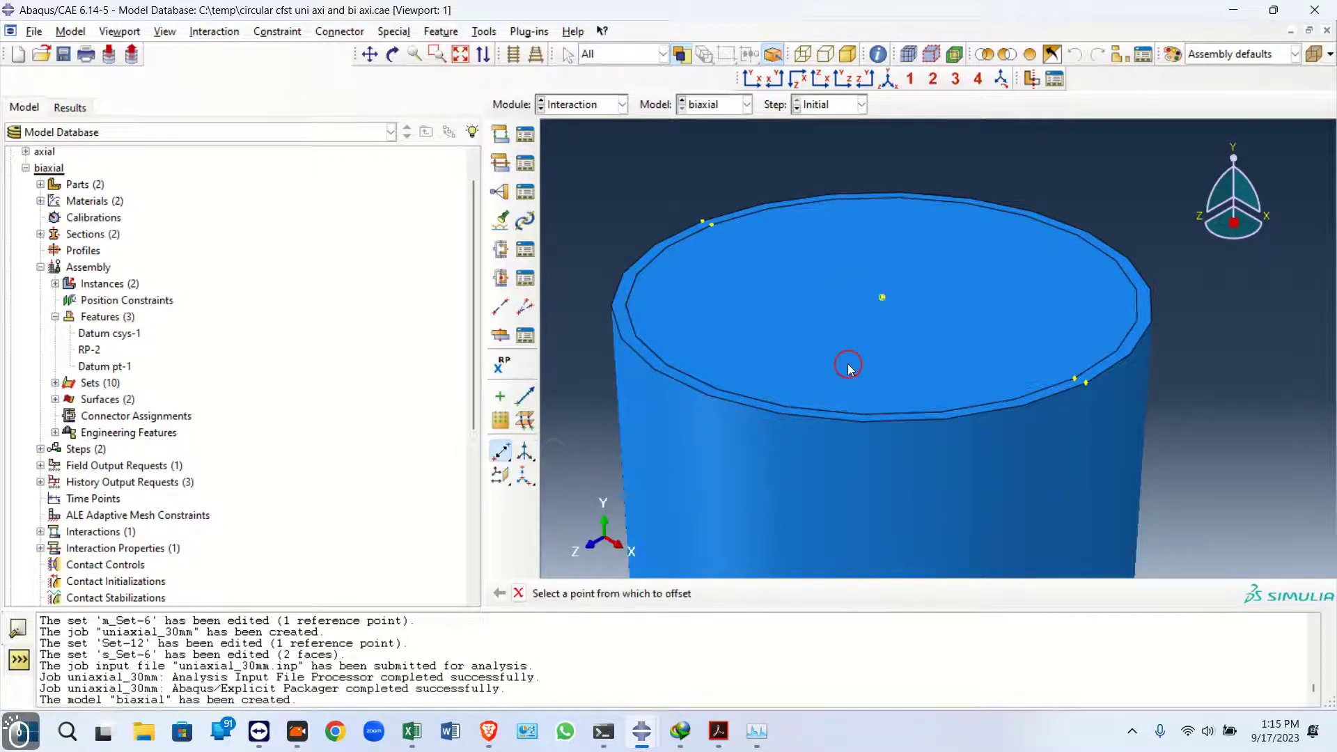
left_click(907, 374)
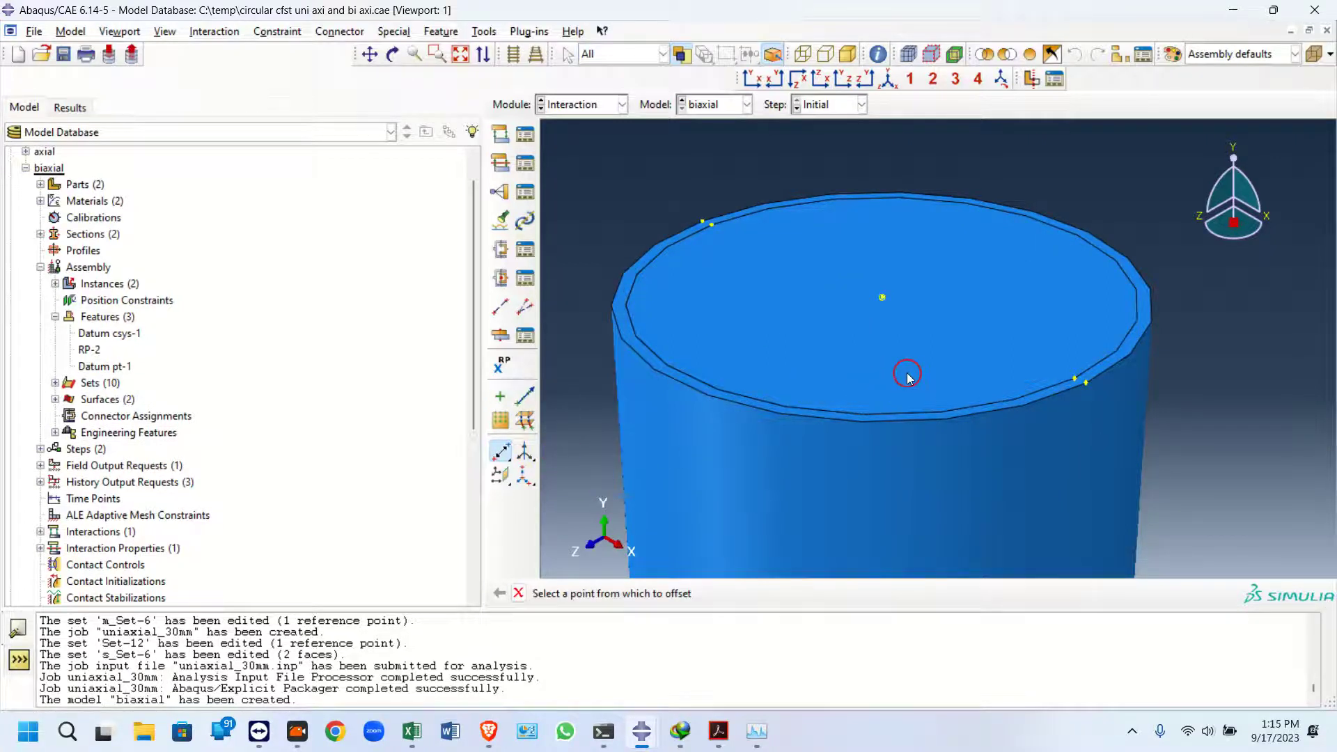
left_click(883, 298)
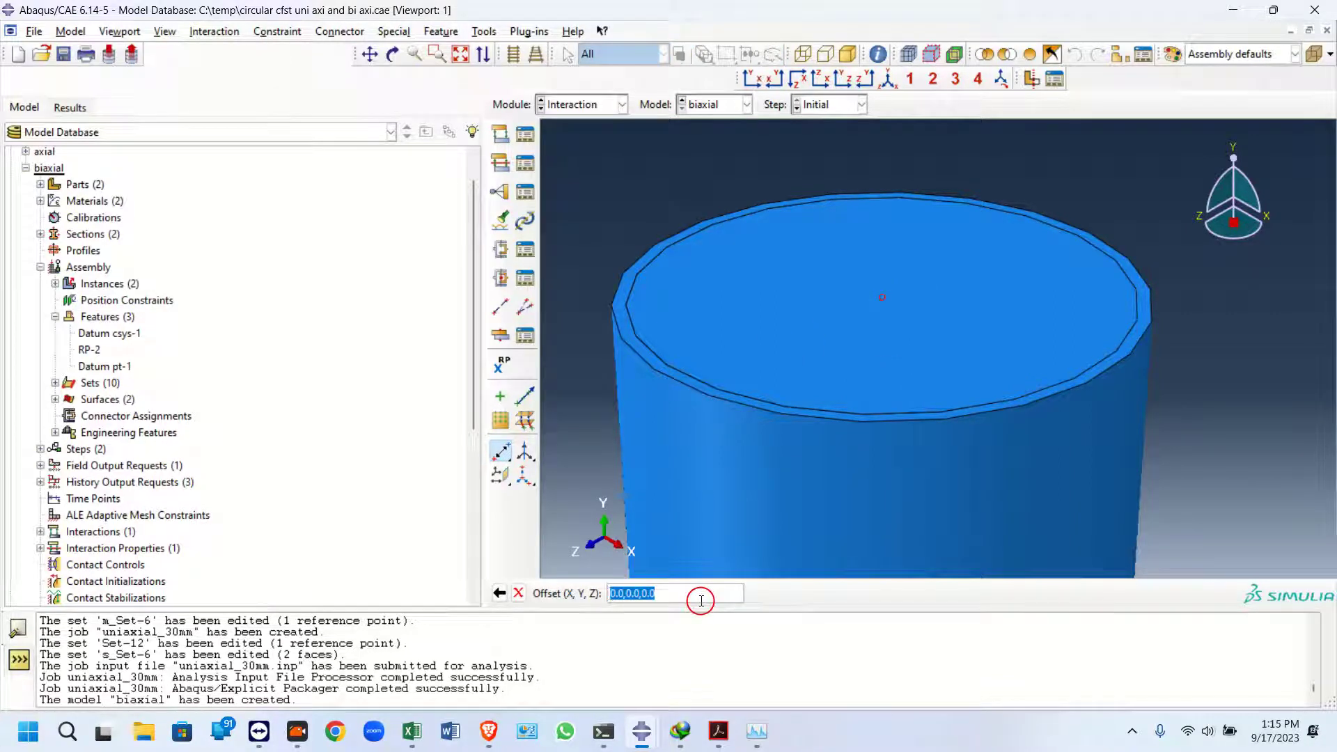
type("30,30,0")
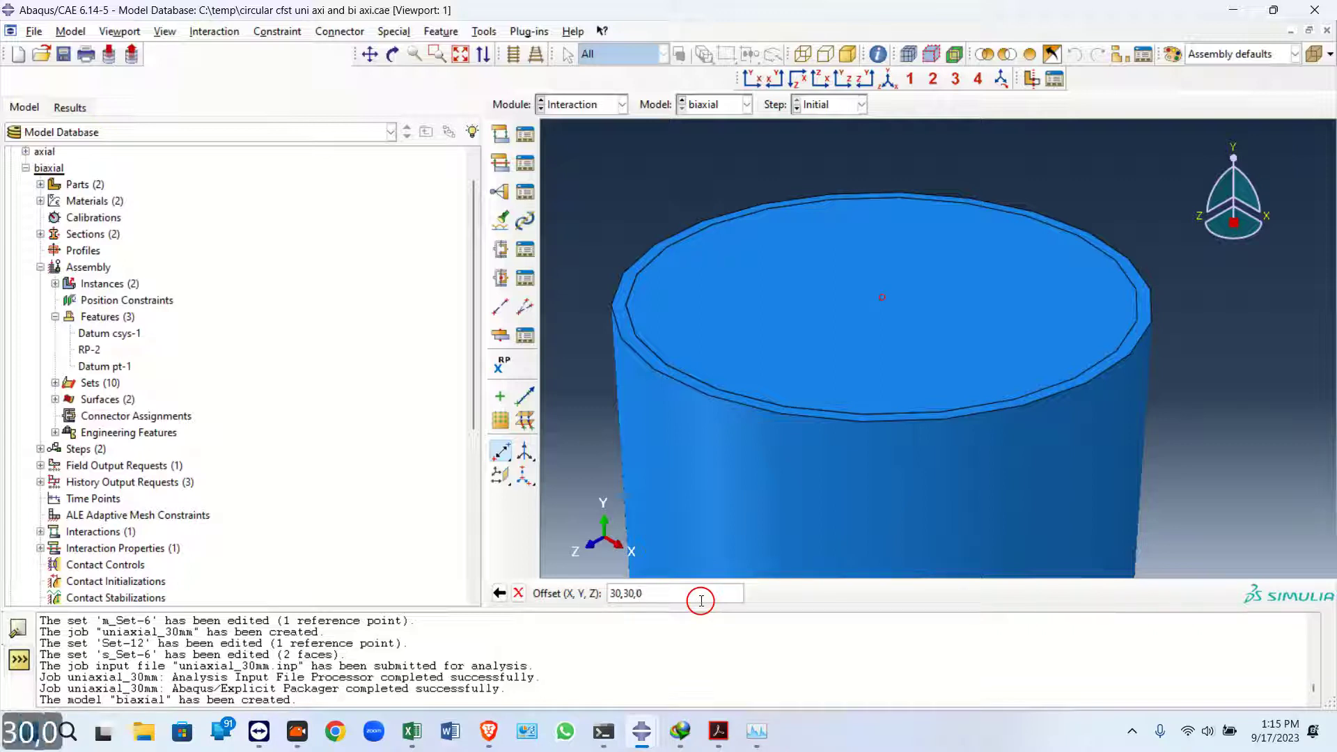
key("Return")
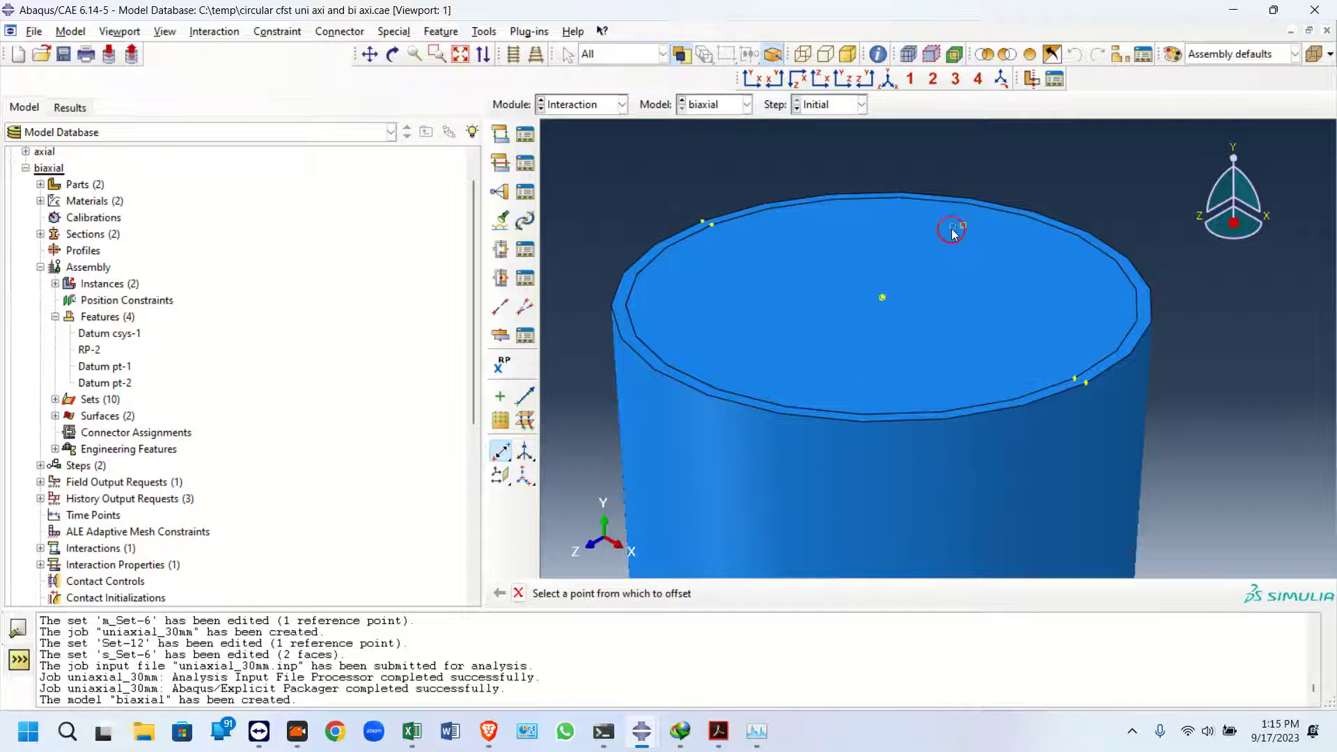
Edit Datum pt-2 so its Y-offset is 0 and Z-offset is 30
scroll(45, 403, "down", 3)
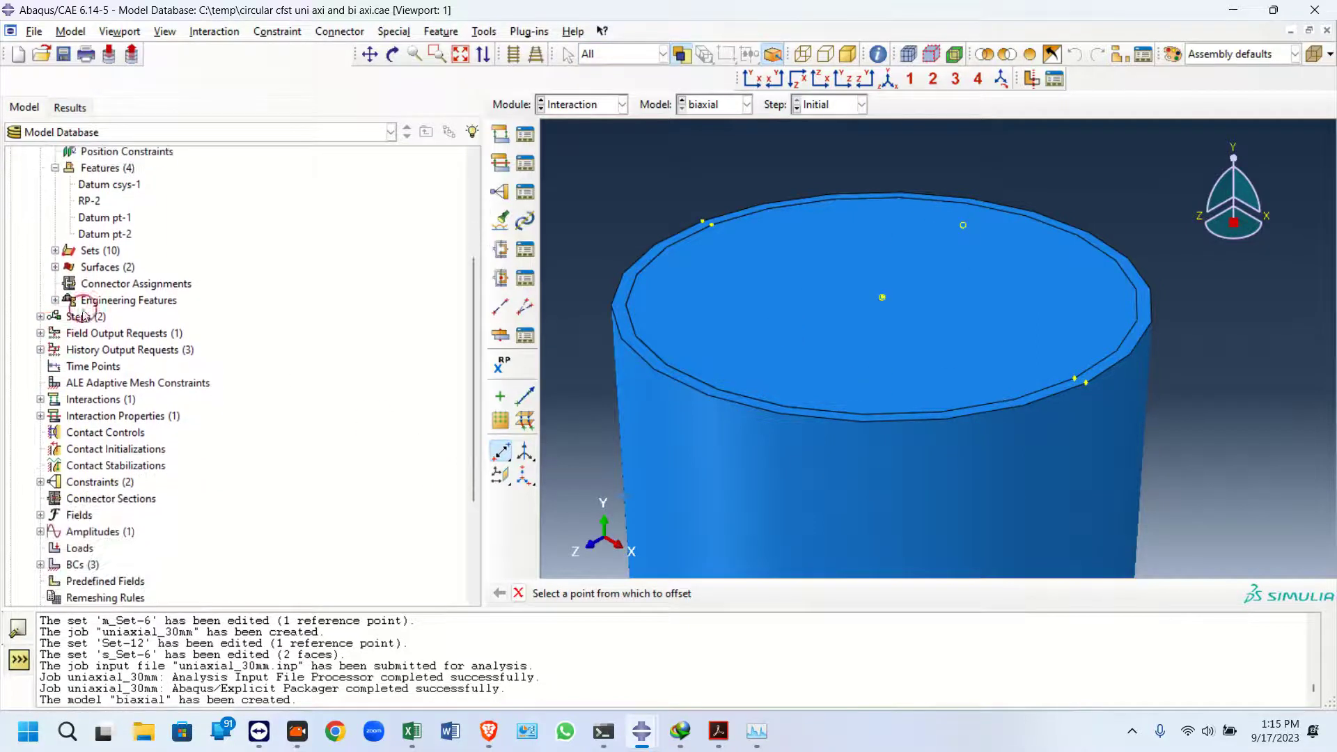
right_click(104, 237)
left_click(129, 265)
left_click_drag(100, 391, 1, 402)
left_click_drag(108, 412, 8, 402)
type("0")
left_click(78, 438)
type("30")
left_click(37, 493)
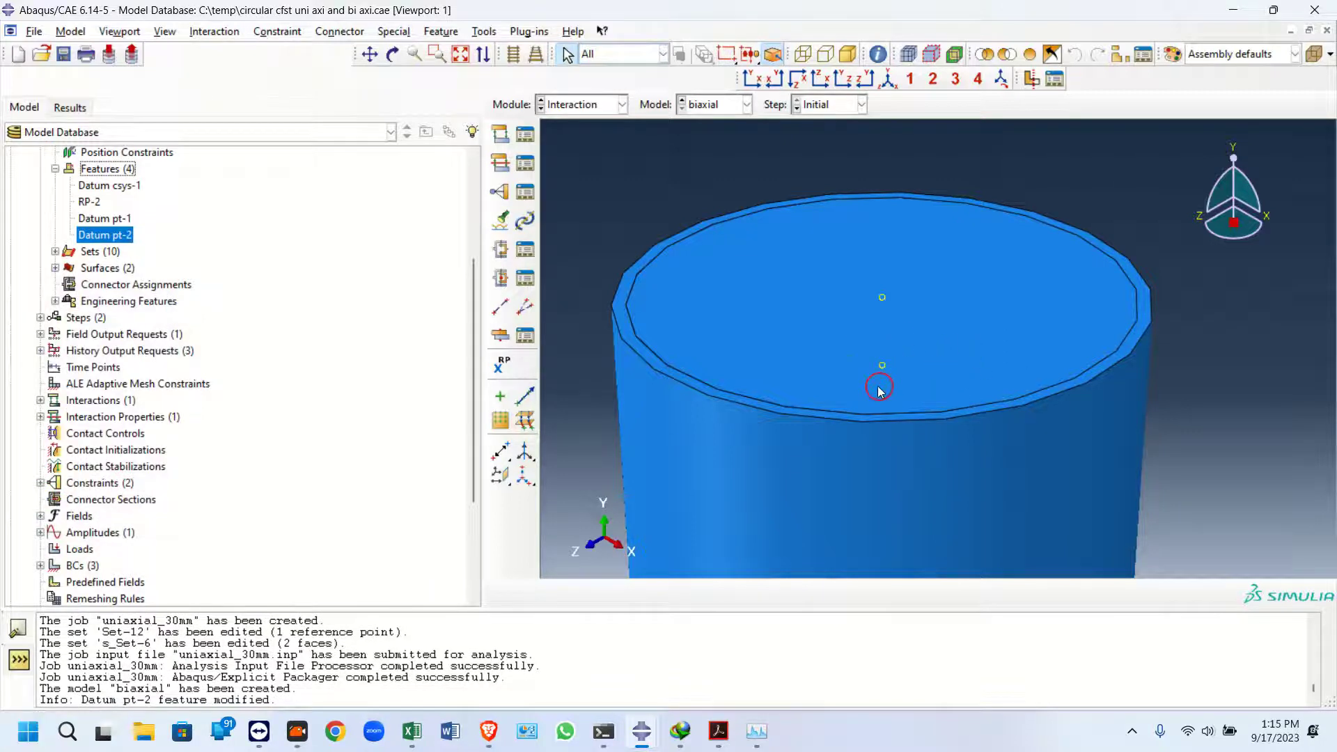
Try Datum pt-2 offsets of X 60 and Z 60 from a top view
left_click(820, 79)
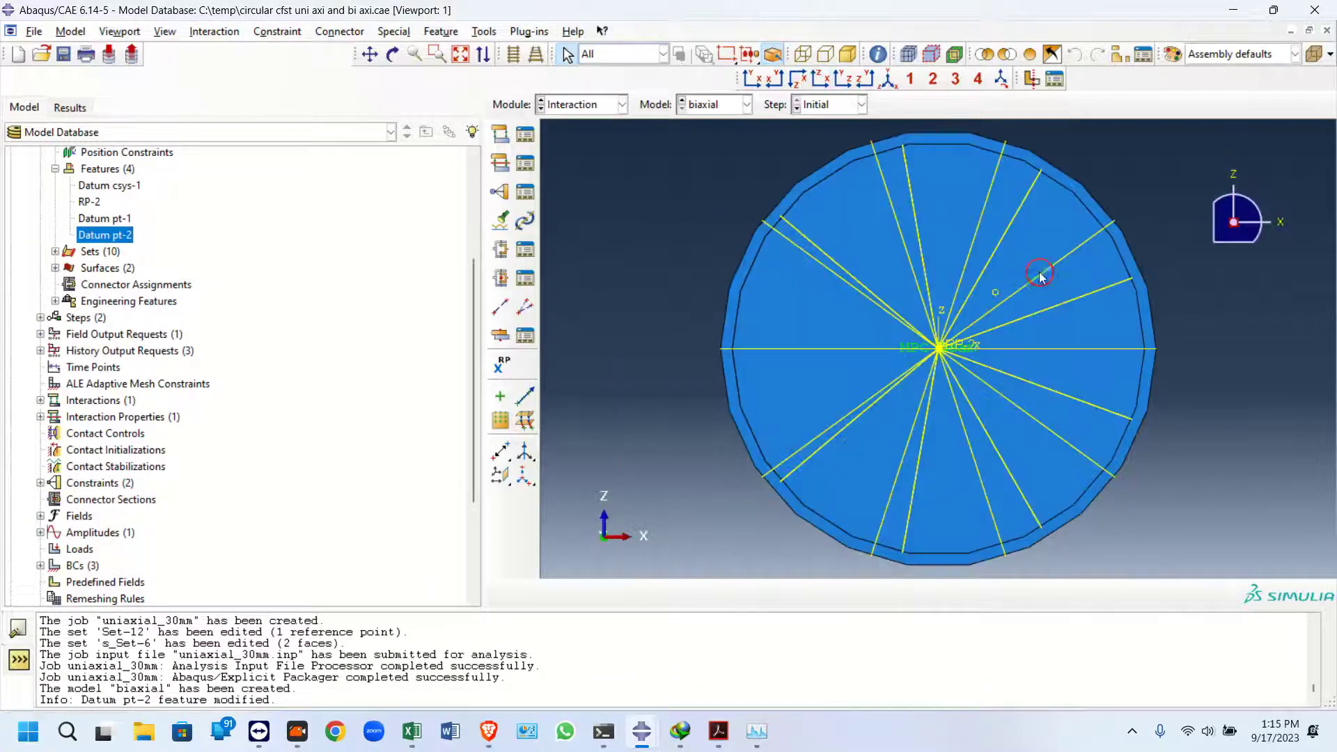
scroll(1009, 308, "up", 3)
scroll(901, 178, "down", 1)
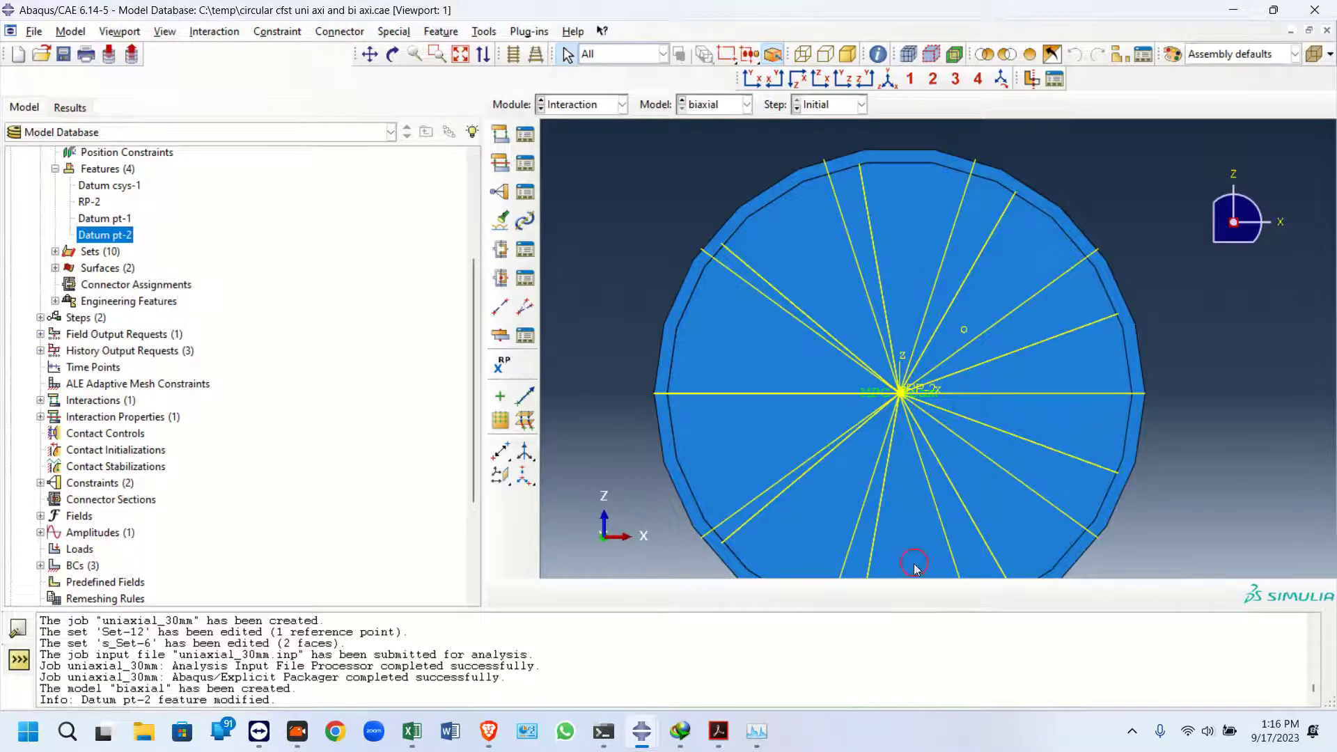
scroll(990, 331, "up", 2)
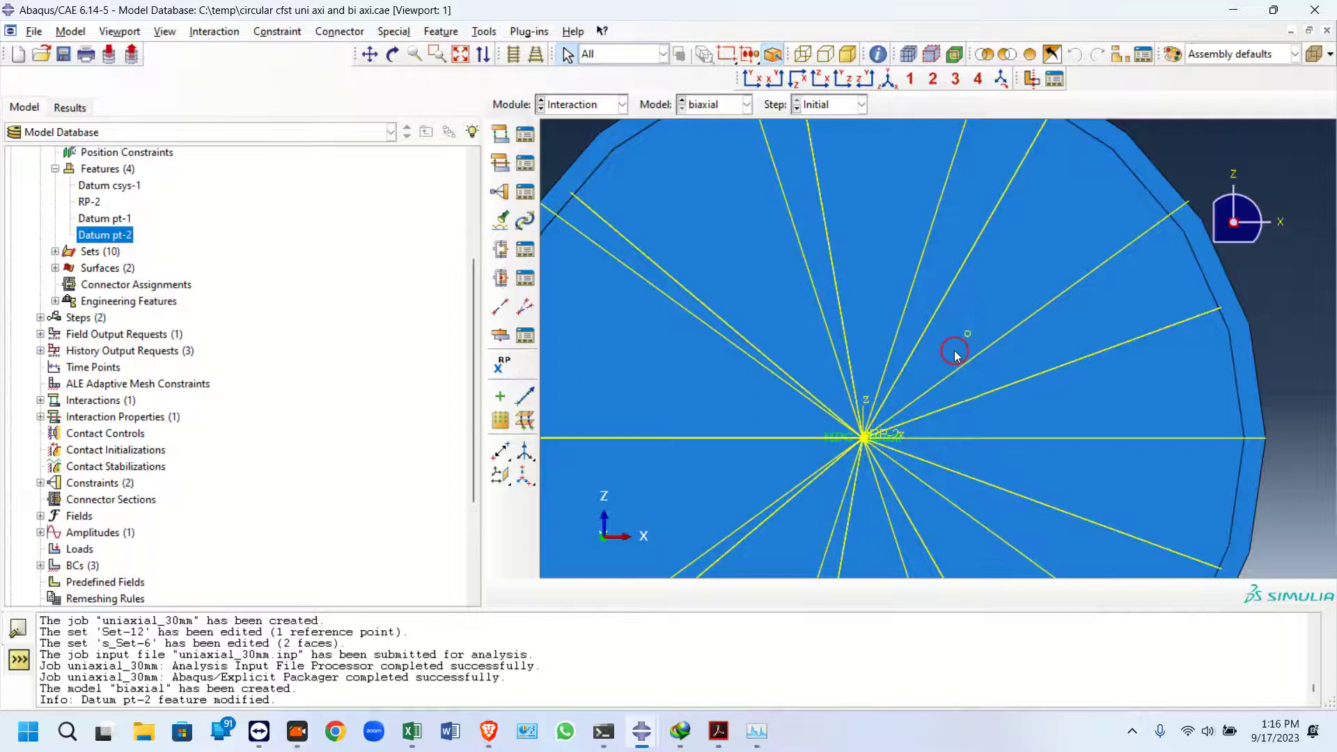
scroll(955, 356, "down", 3)
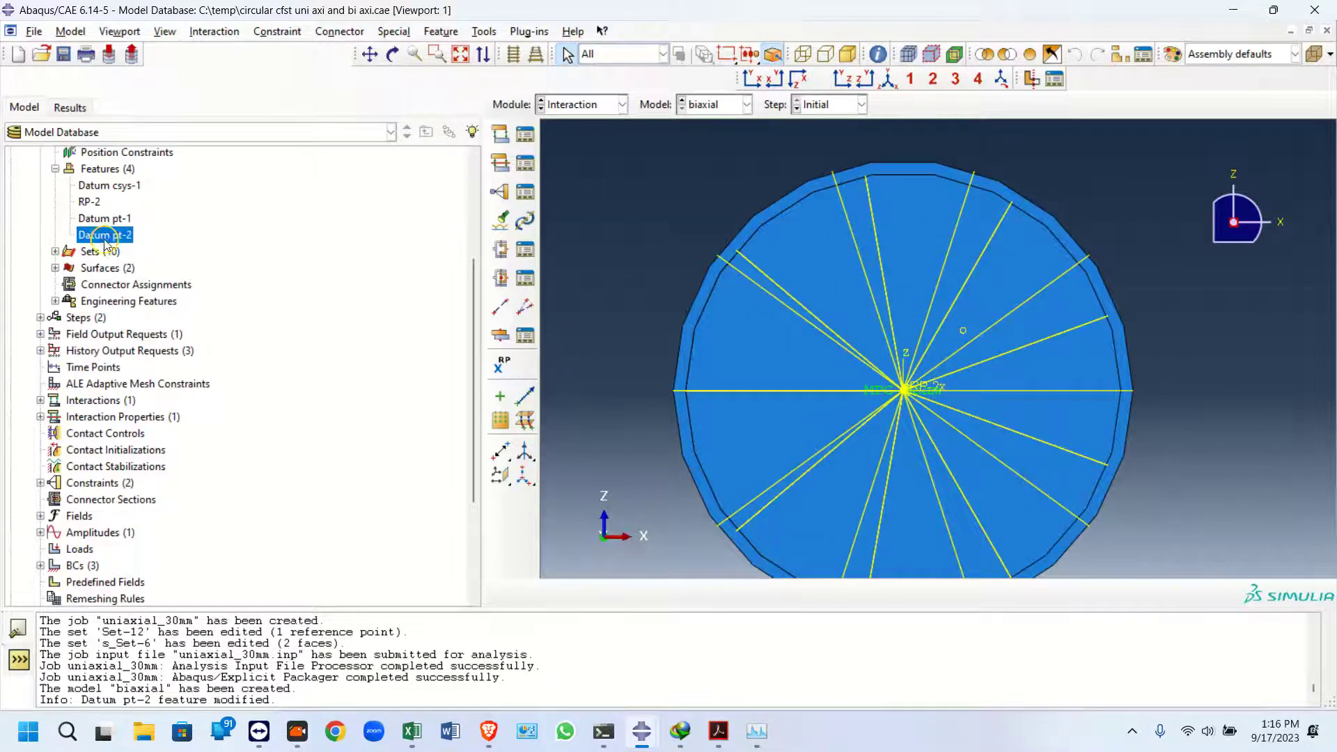
right_click(104, 239)
left_click(126, 268)
double_click(86, 392)
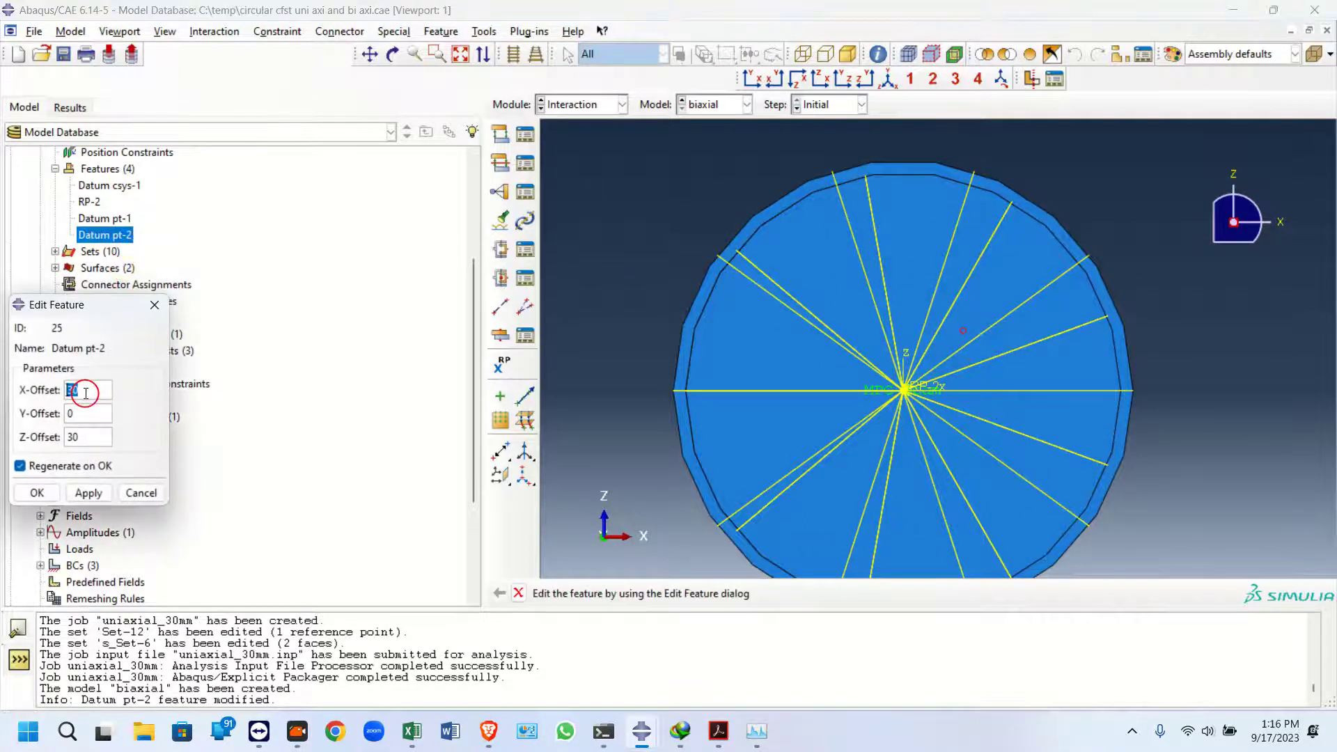
type("60")
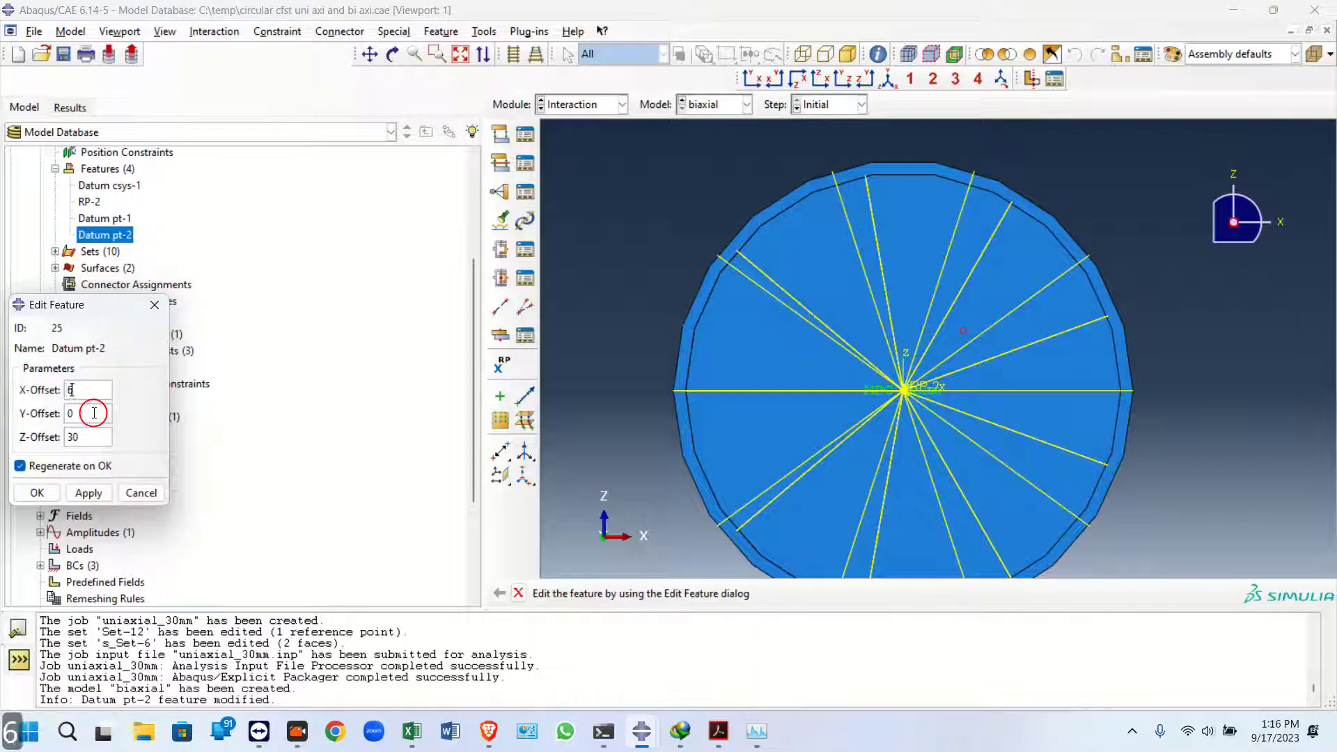
double_click(75, 436)
type("60")
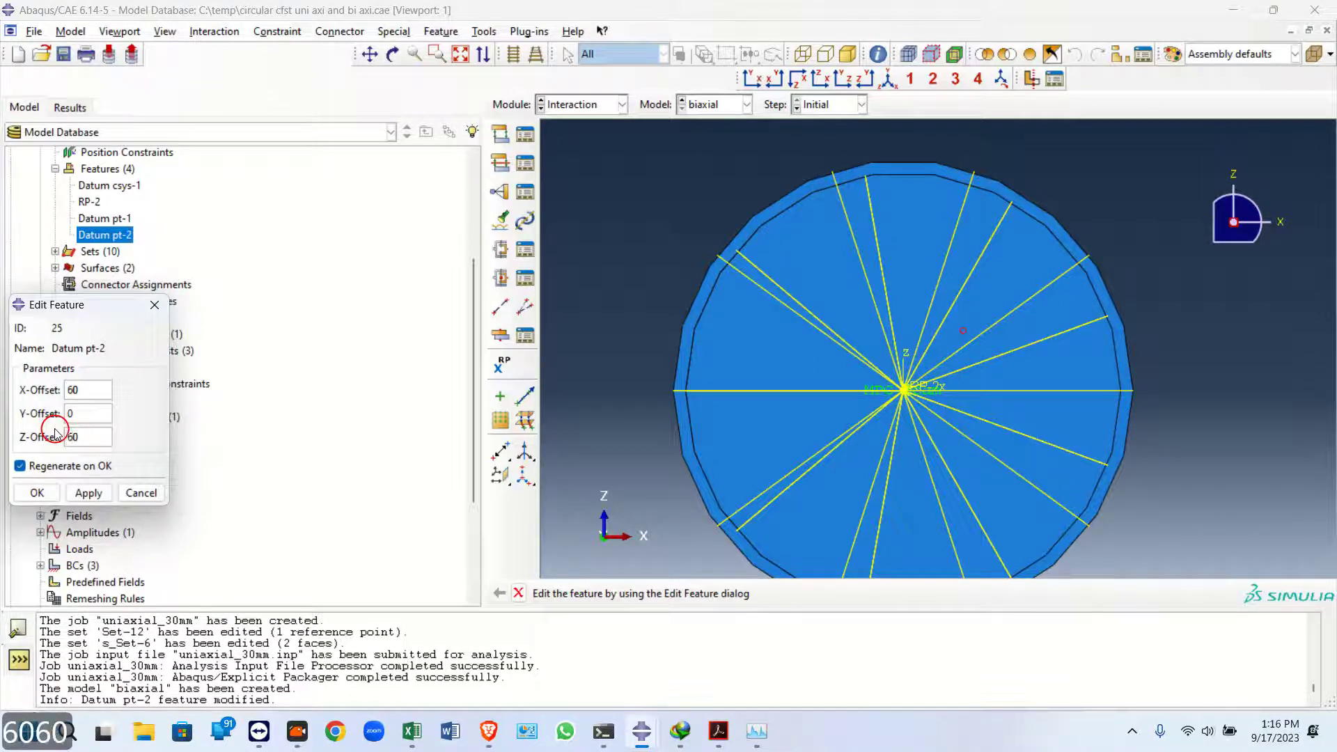
left_click(76, 485)
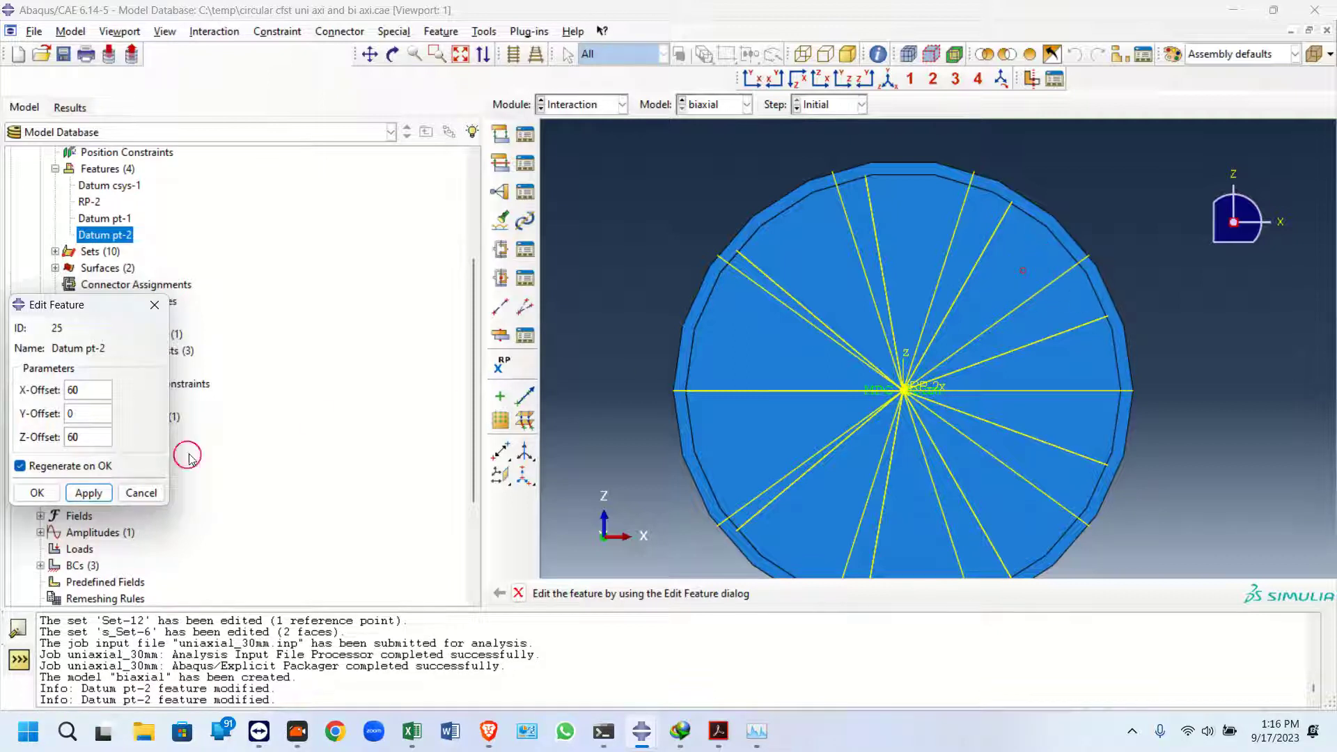
Set Datum pt-2's Z-offset and X-offset to 50 and confirm the edit
double_click(74, 436)
type("50")
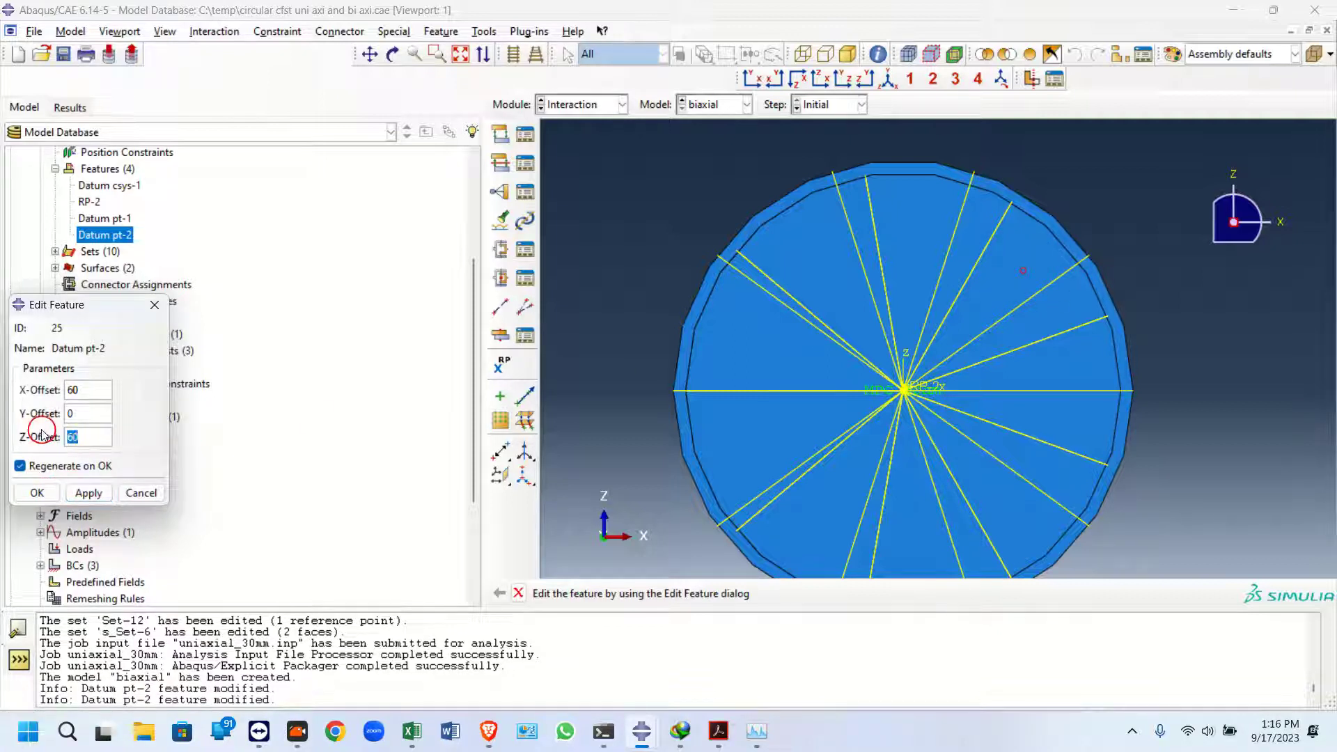
left_click(87, 491)
double_click(84, 398)
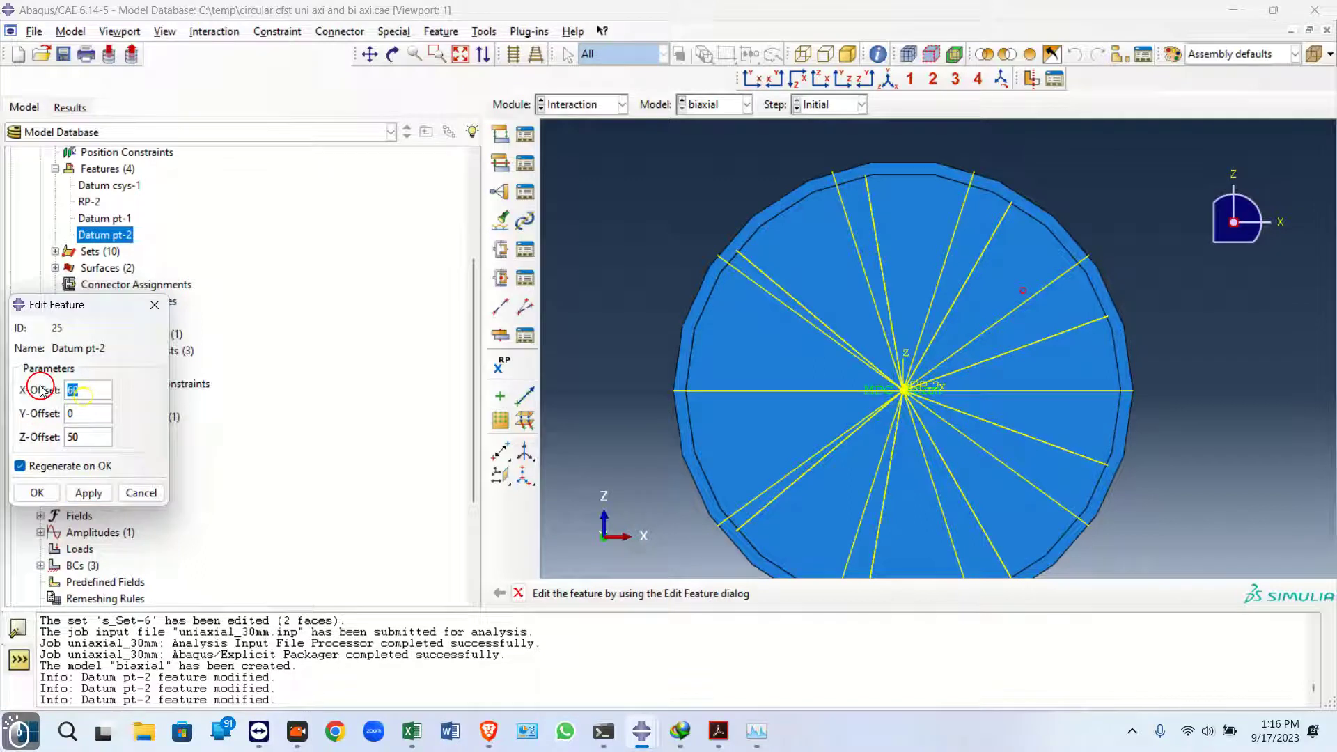
type("50")
left_click(93, 494)
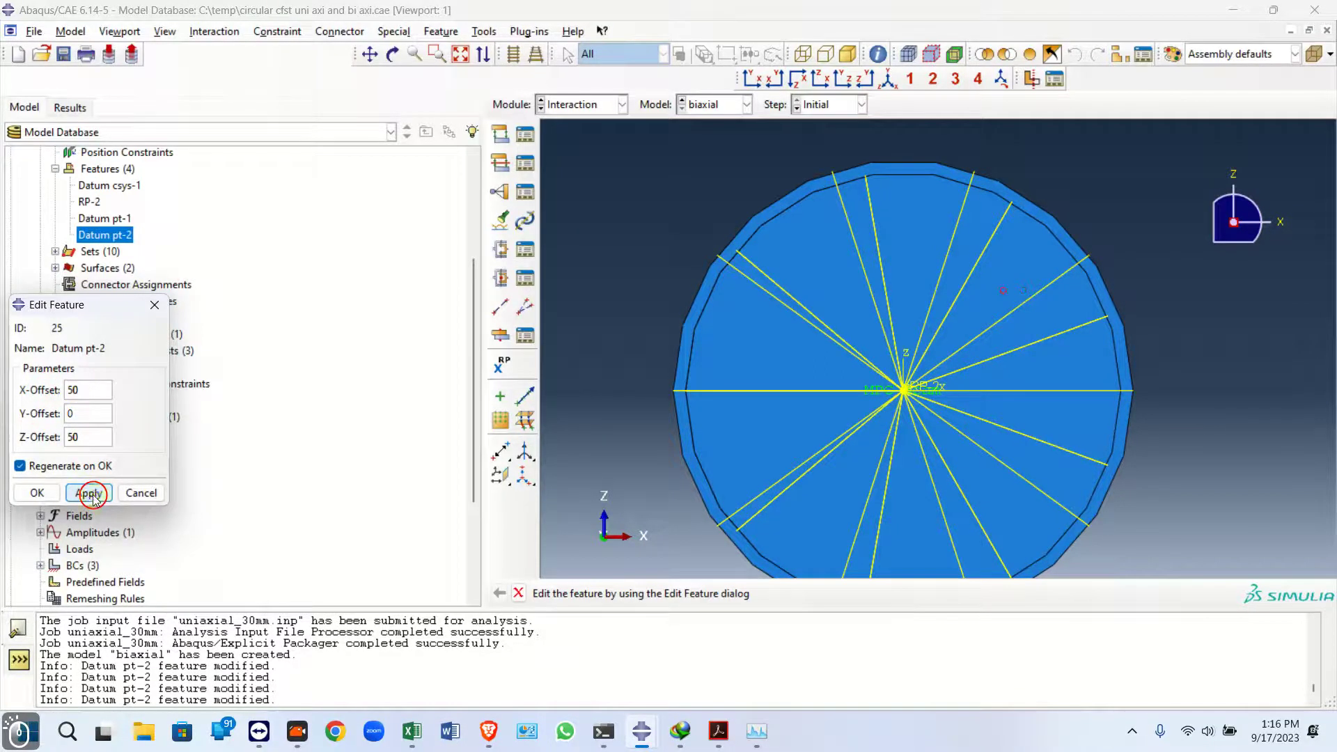
left_click(36, 492)
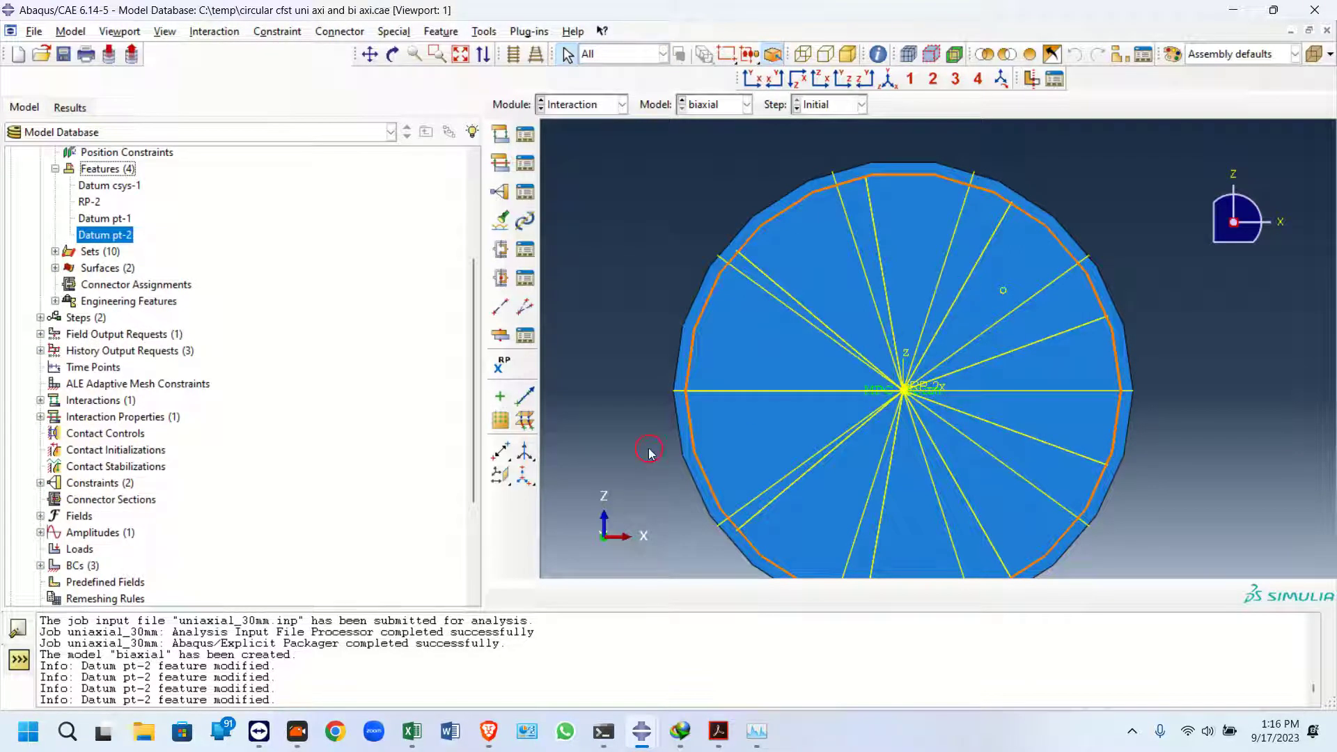
Create a reference point at Datum pt-2 on the column's top face
left_click(503, 363)
left_click(1007, 303)
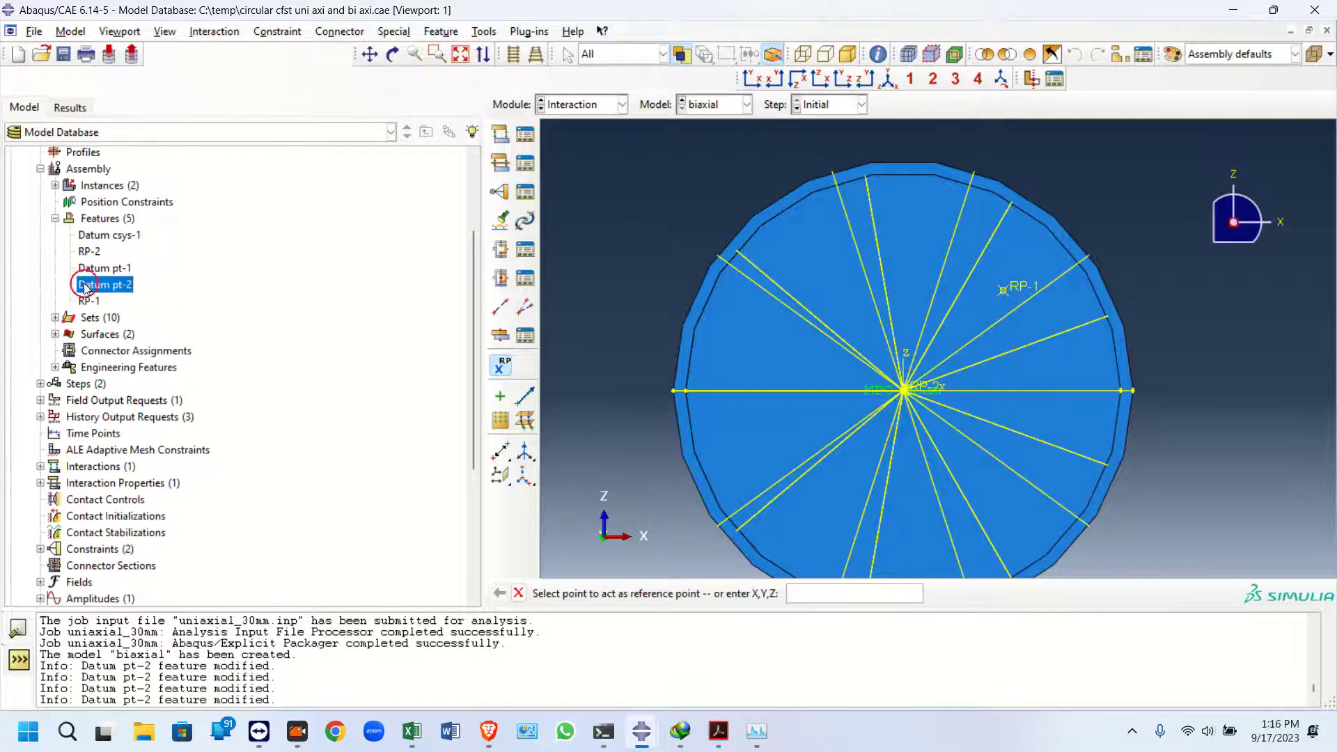
left_click(54, 319)
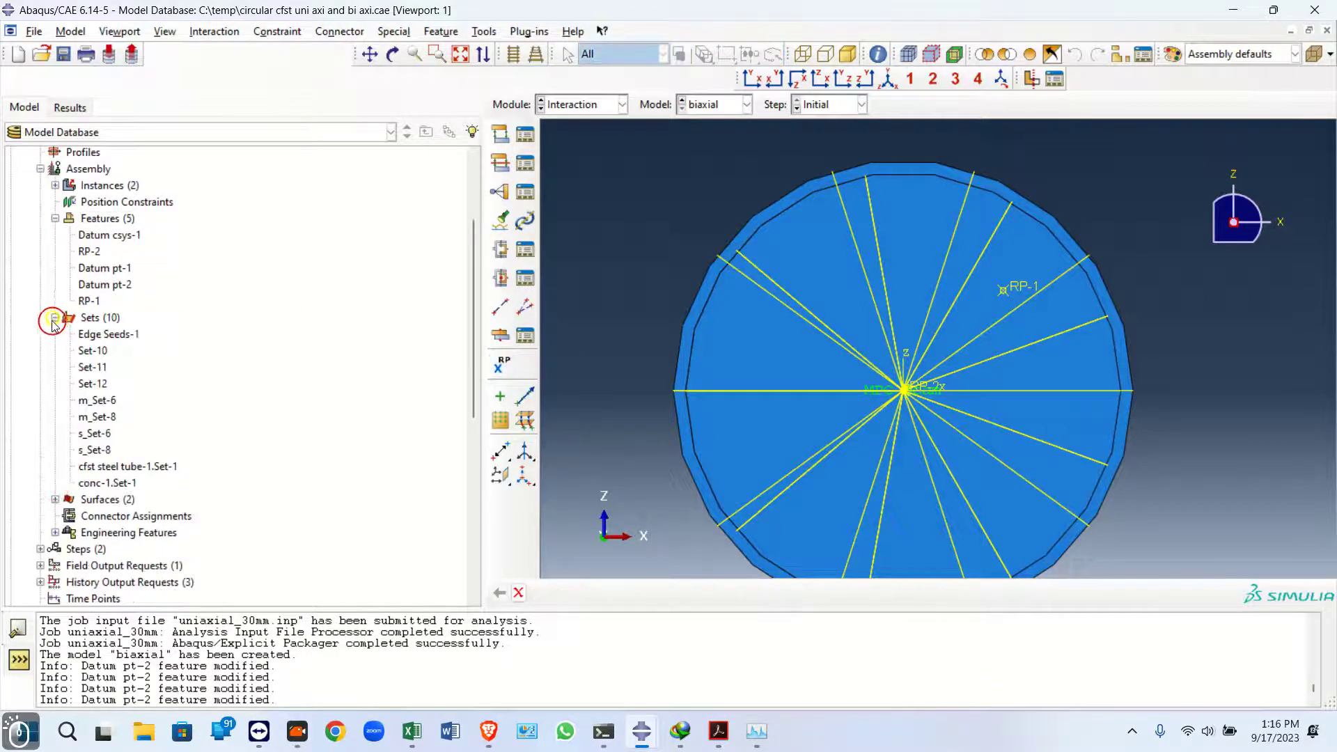
Redefine Set-11 to contain the reference point
left_click(91, 351)
right_click(91, 367)
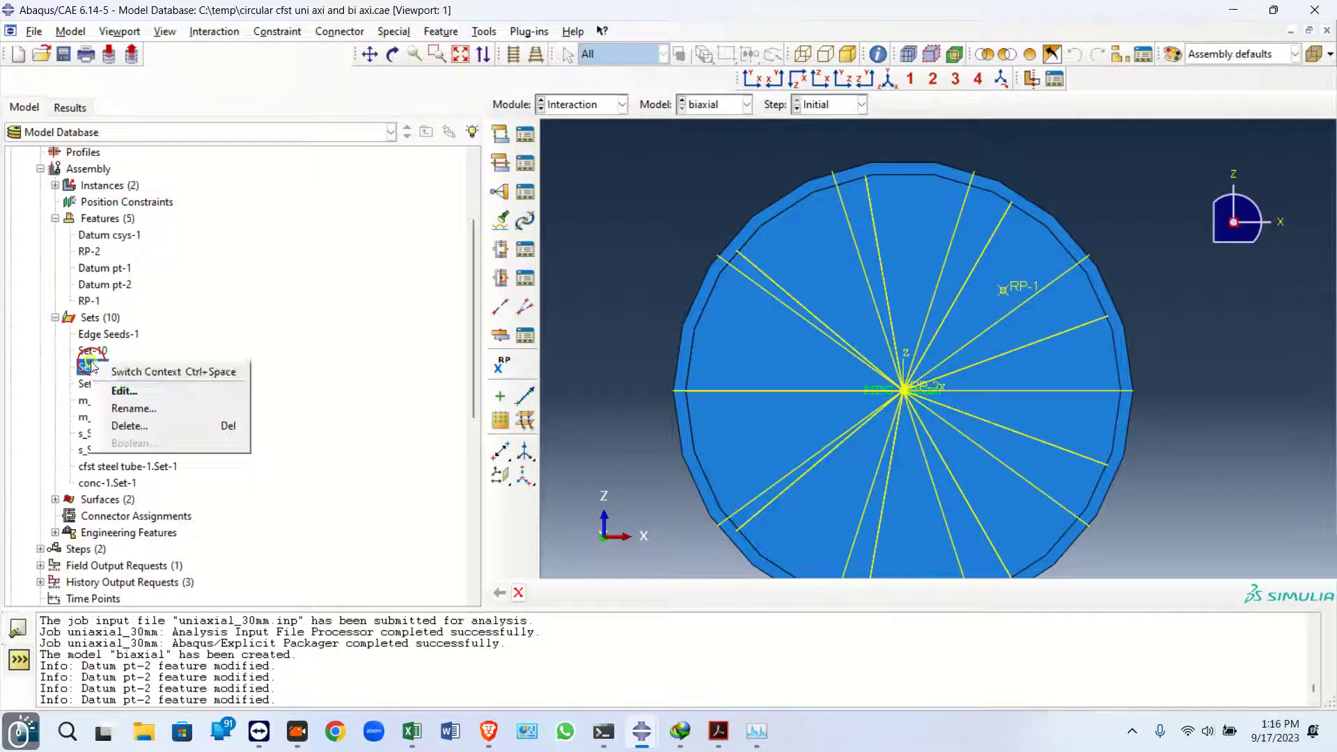
left_click(111, 390)
left_click(704, 593)
Redefine m_Set-6 to contain reference point RP-1
right_click(104, 403)
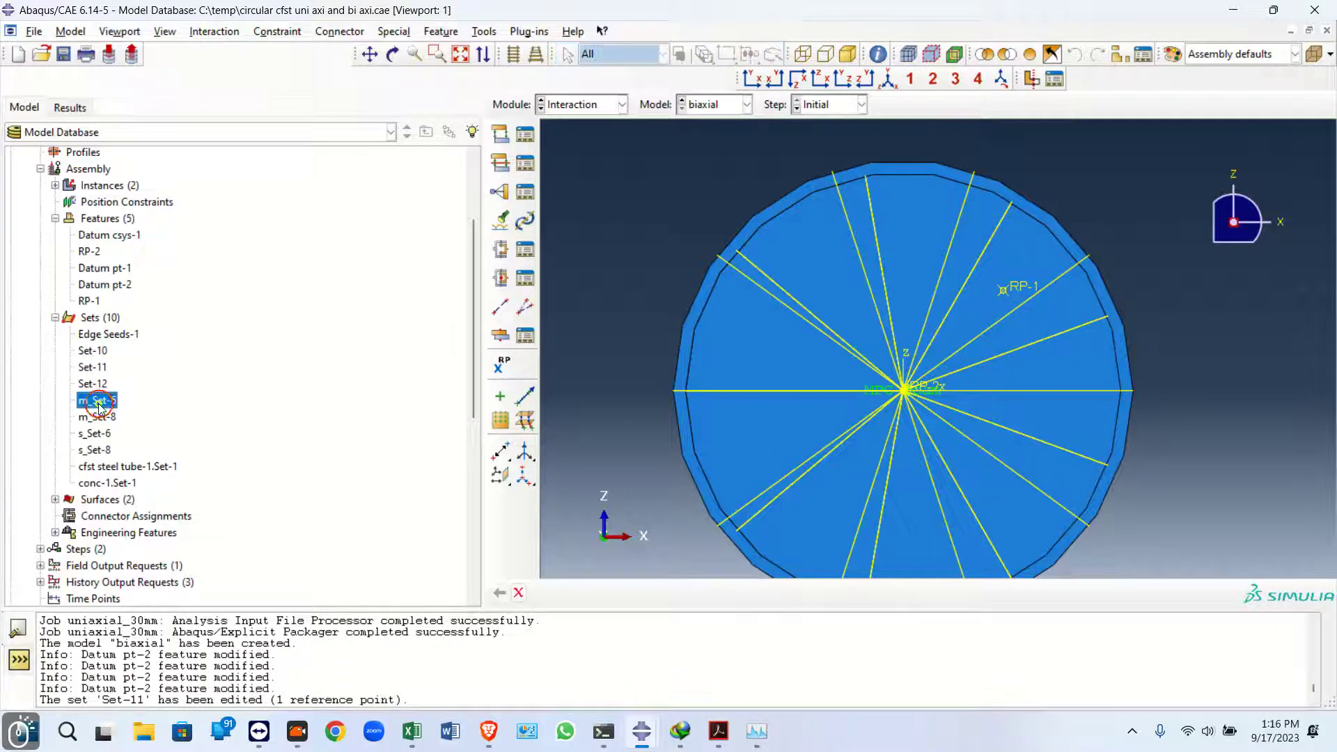
left_click(129, 429)
left_click(1024, 288)
left_click(704, 594)
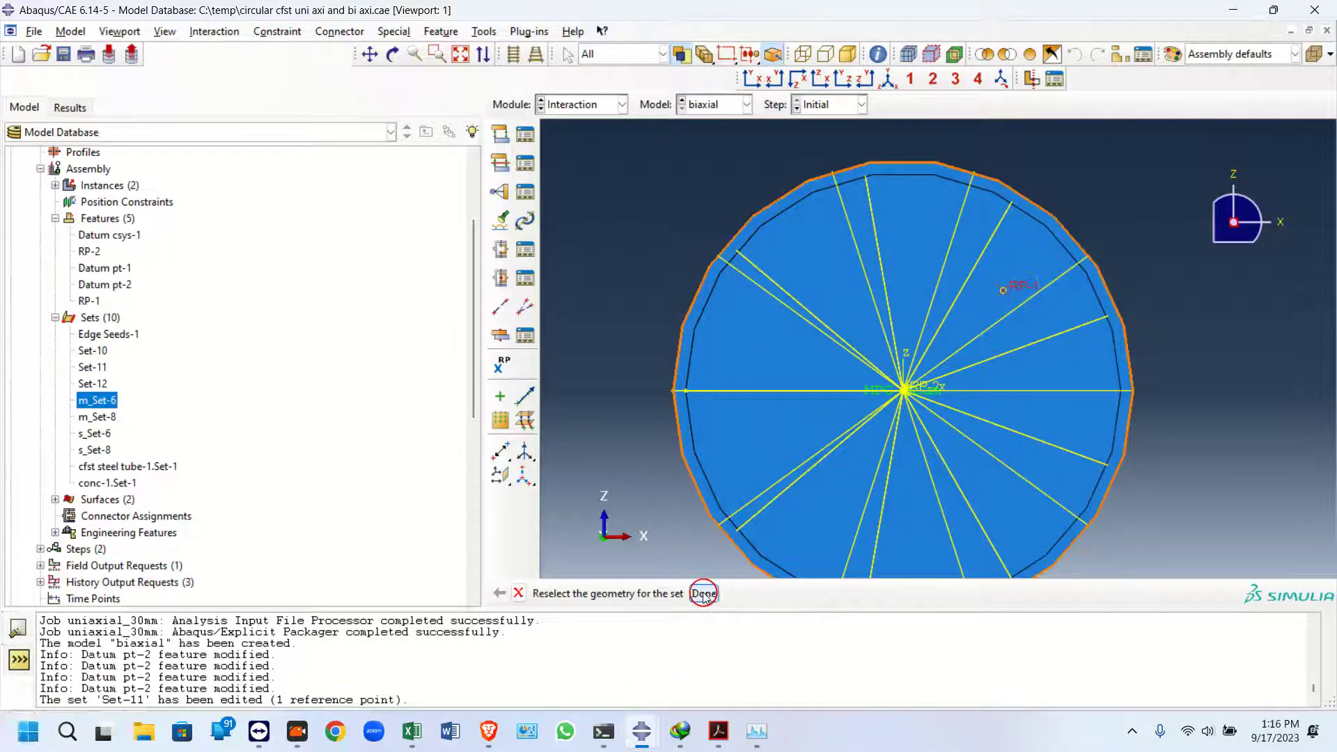
Redefine s_Set-6 as the column's top faces
right_click(95, 433)
left_click(215, 462)
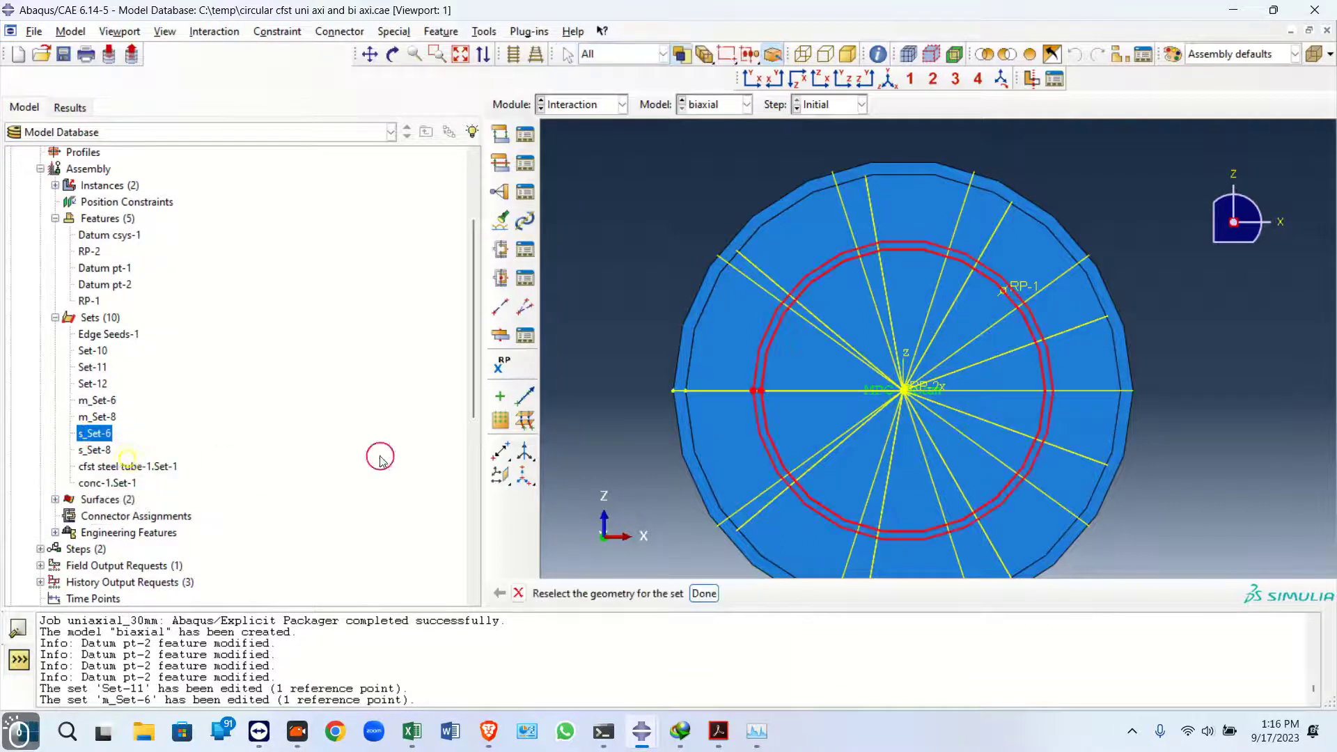
left_click(889, 74)
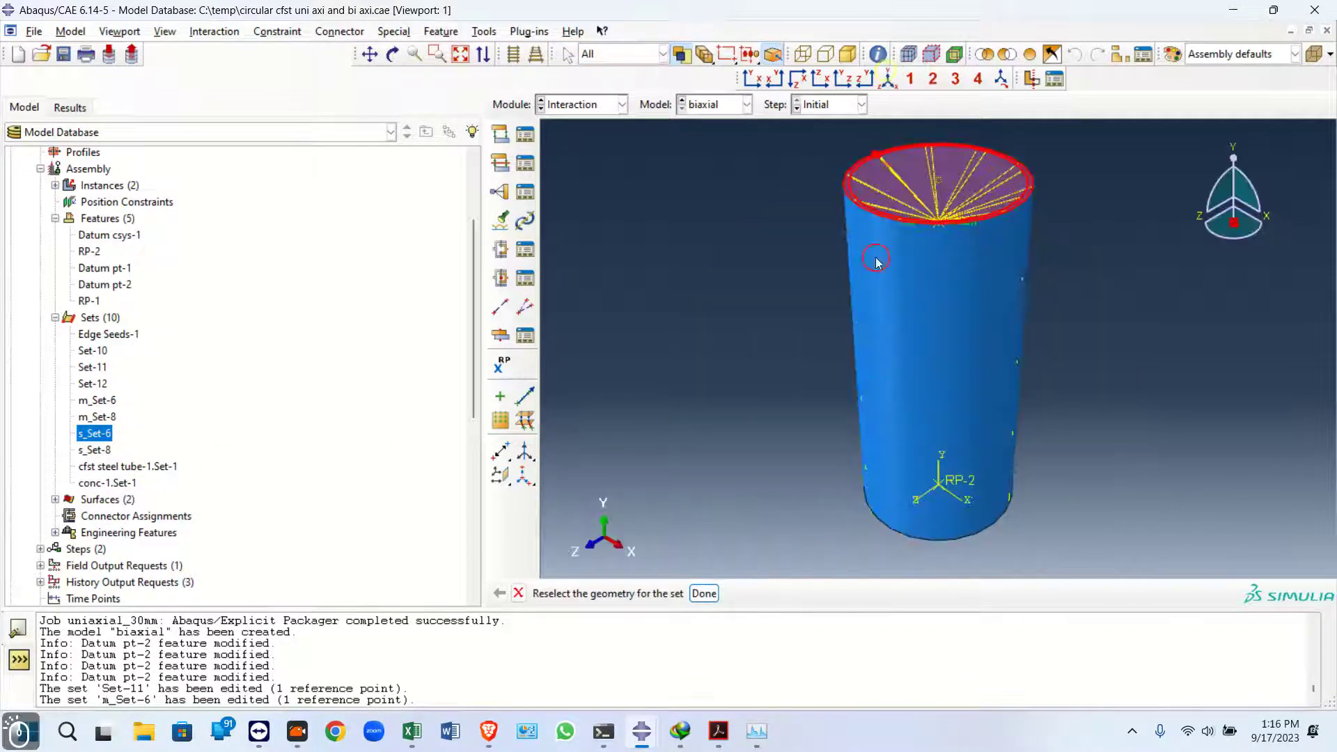
left_click(702, 593)
Delete reference point RP-1 from the assembly features
scroll(811, 228, "down", 5)
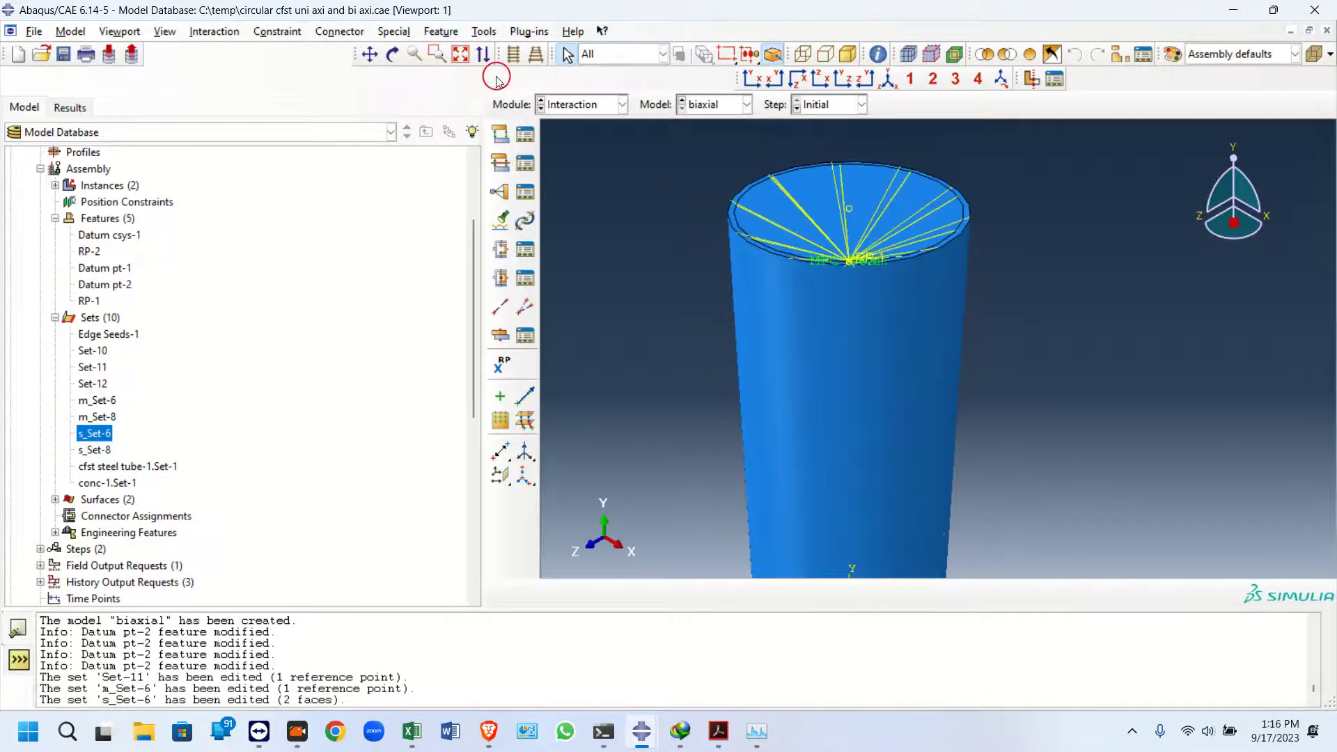
left_click(392, 53)
left_click_drag(895, 310, 913, 445)
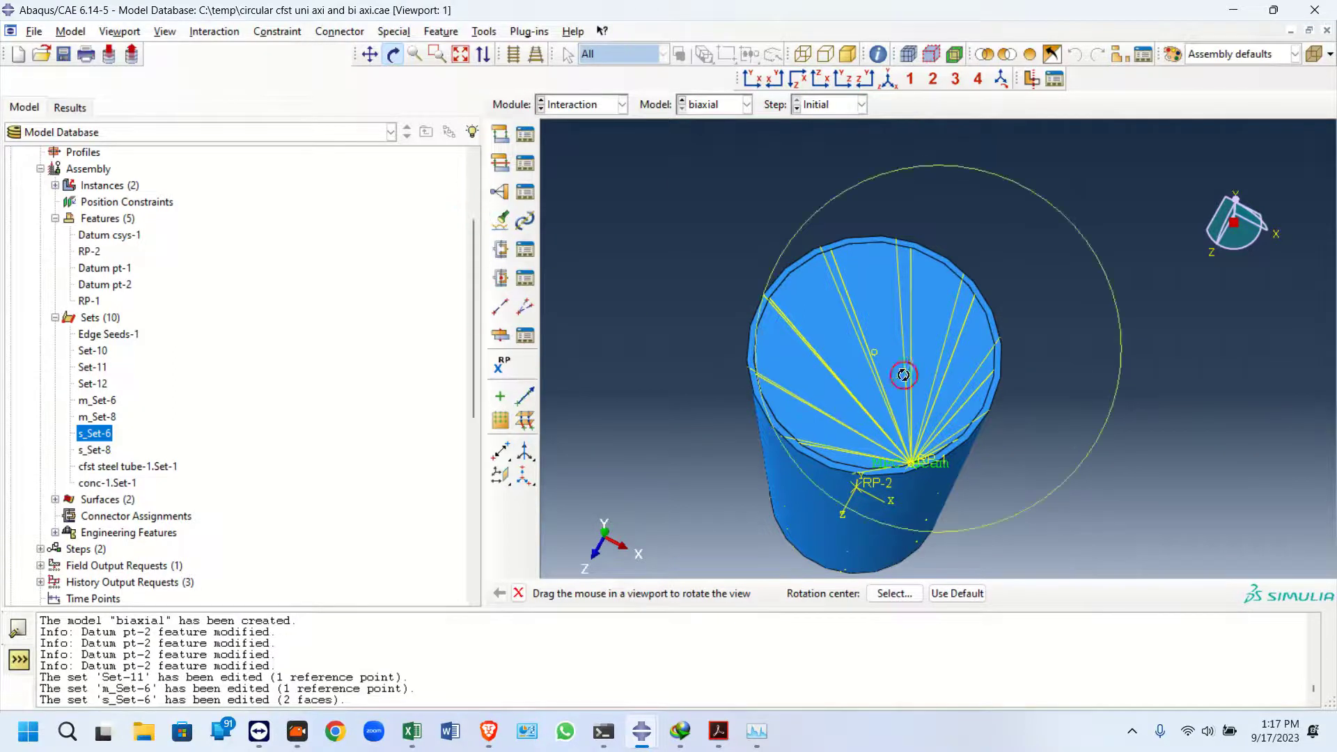
left_click(821, 79)
left_click(822, 81)
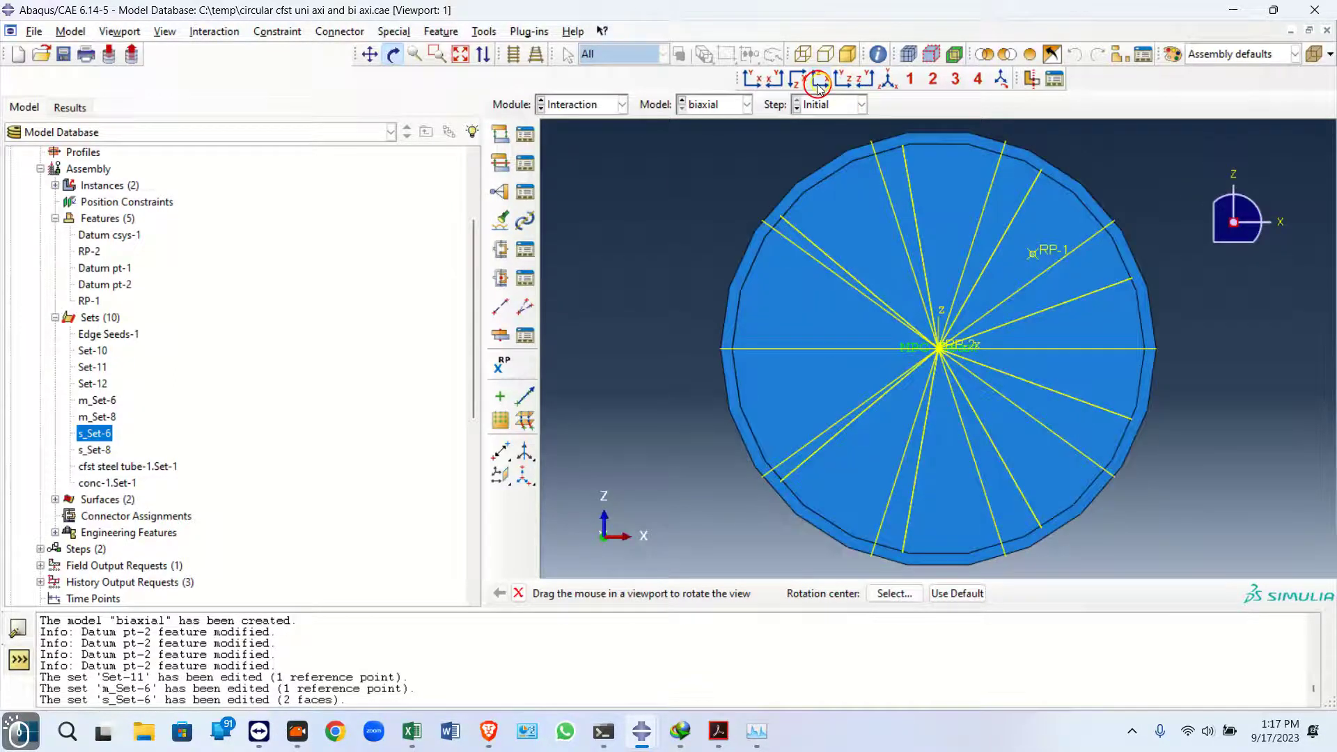
left_click(515, 56)
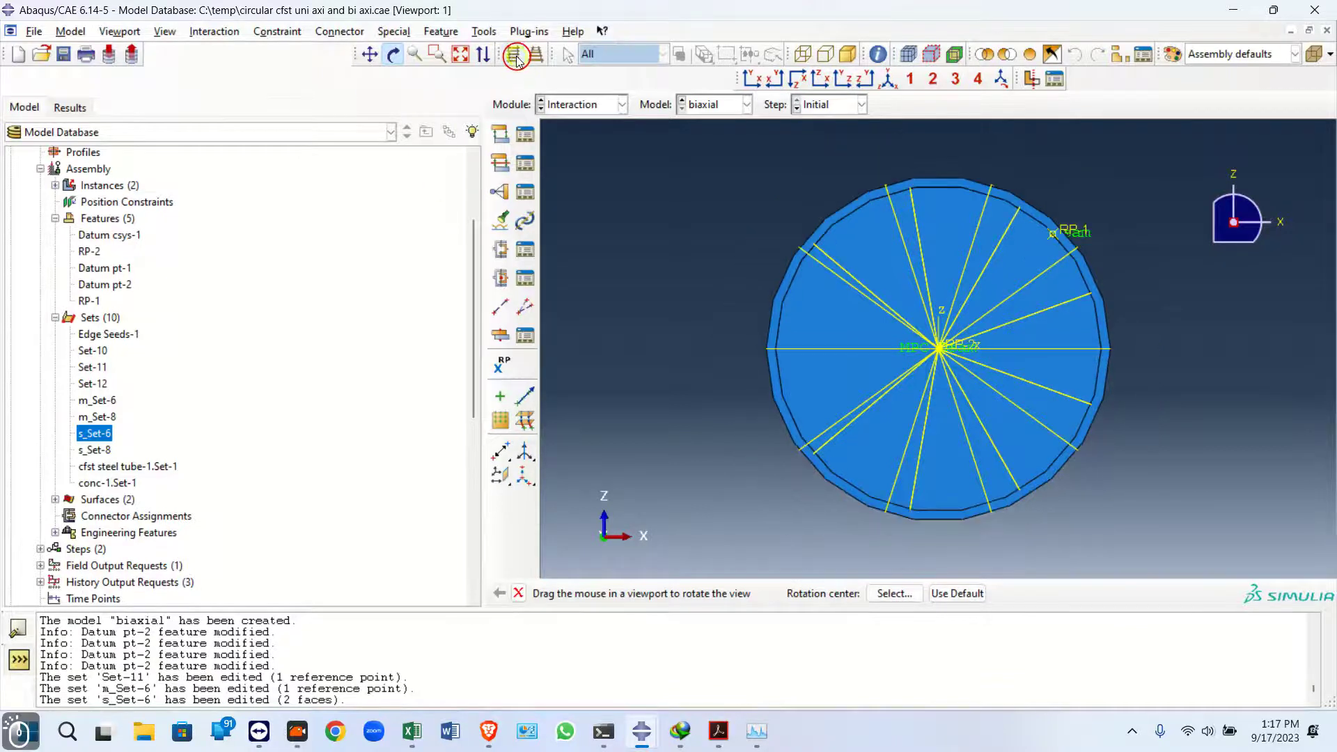
left_click_drag(1002, 188, 1123, 201)
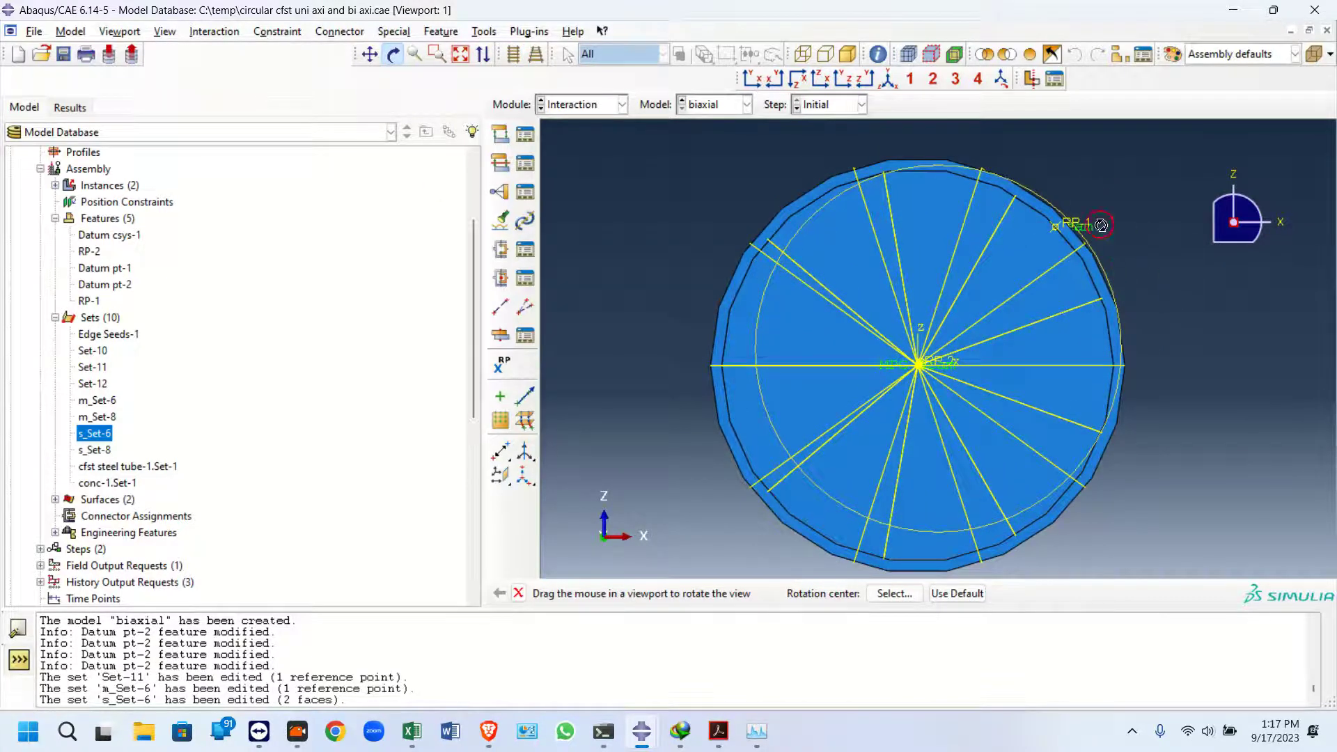
left_click(93, 433)
right_click(85, 300)
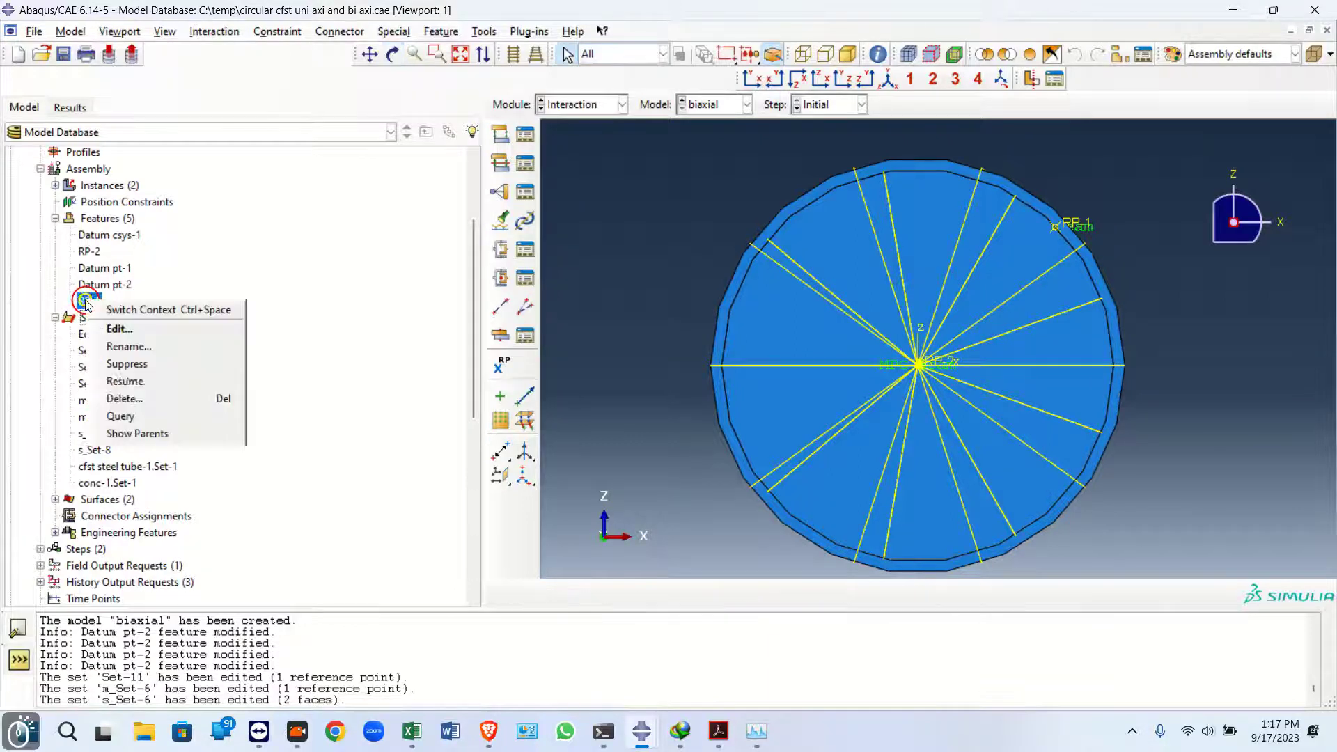
left_click(124, 381)
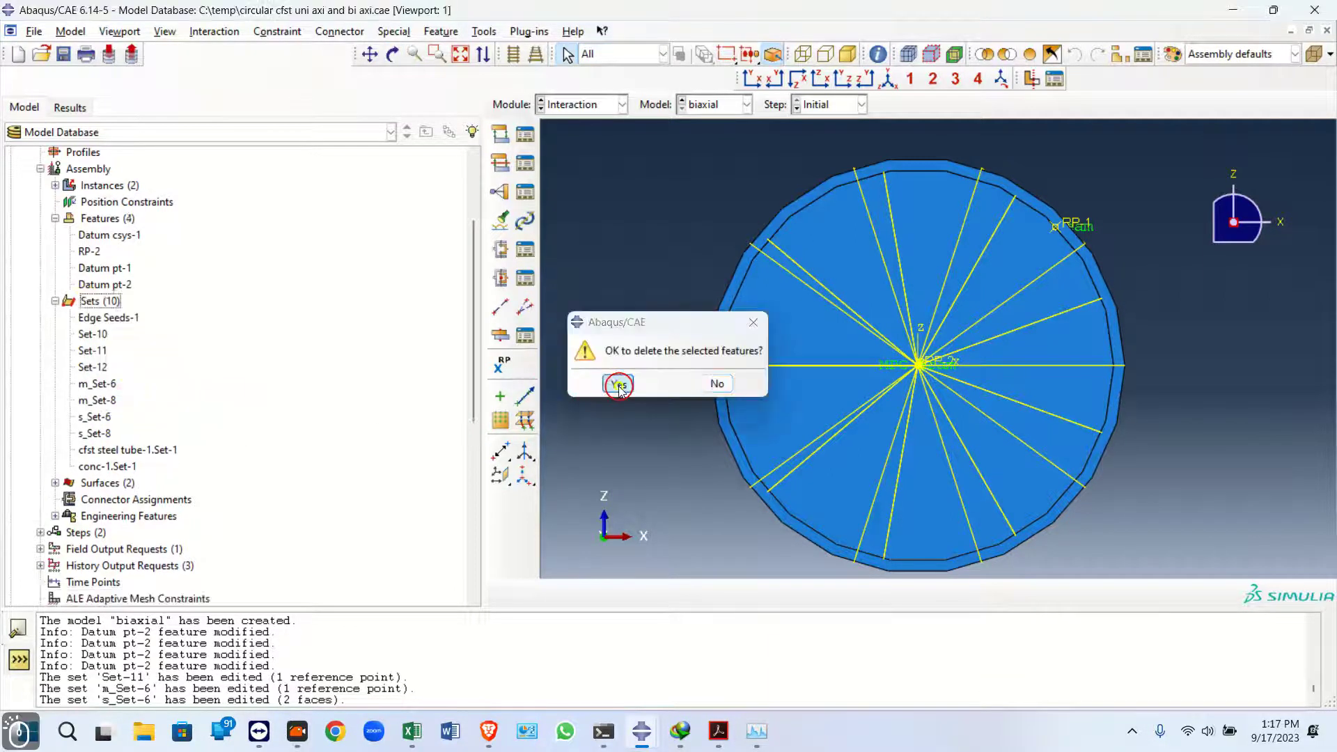
left_click(603, 385)
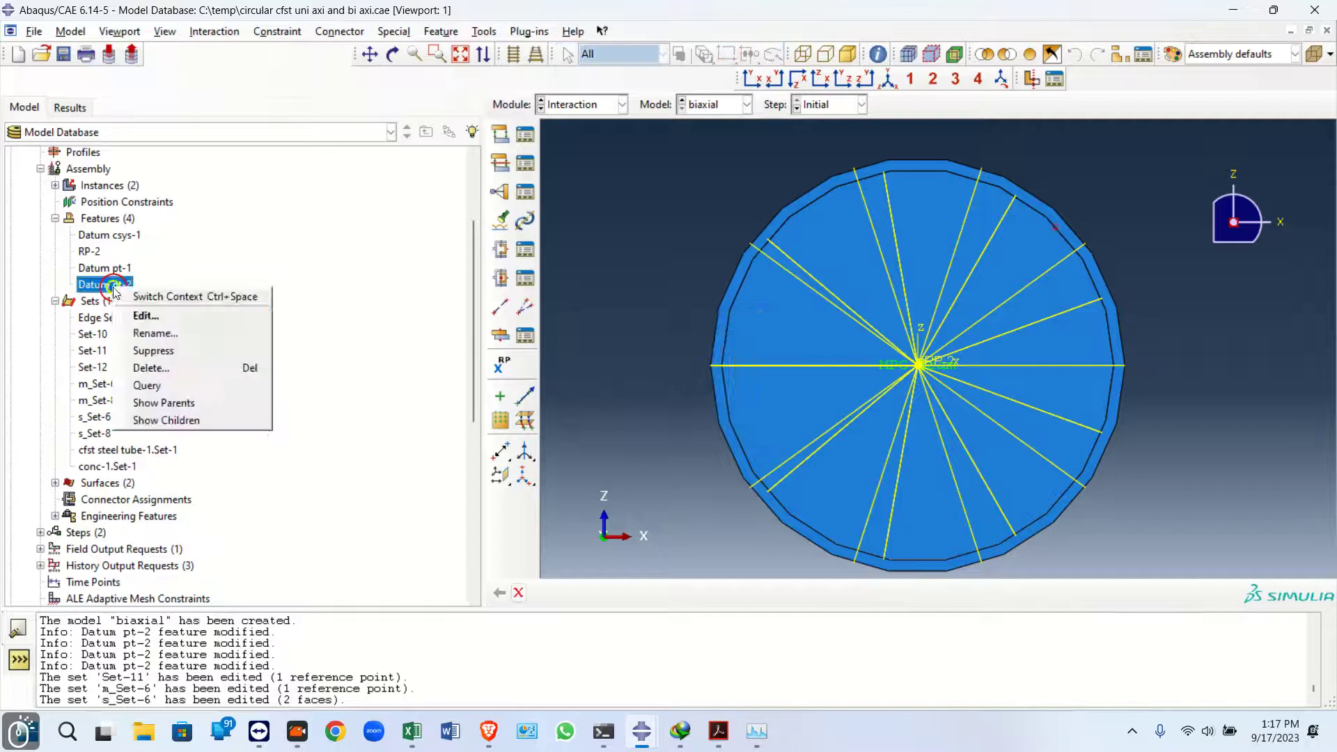
Set Datum pt-2's X-offset and Z-offset to 30 and confirm the edit
left_click(146, 316)
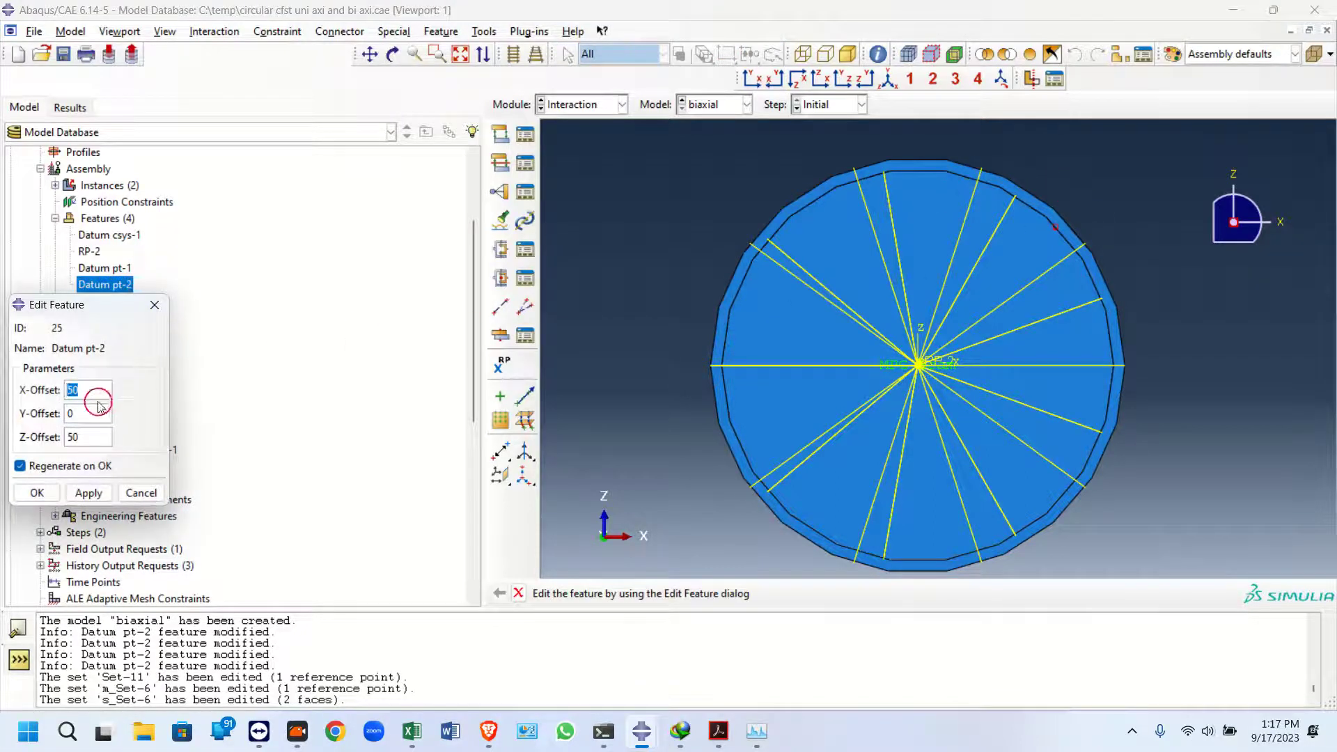
type("30")
double_click(83, 437)
type("30")
left_click(83, 493)
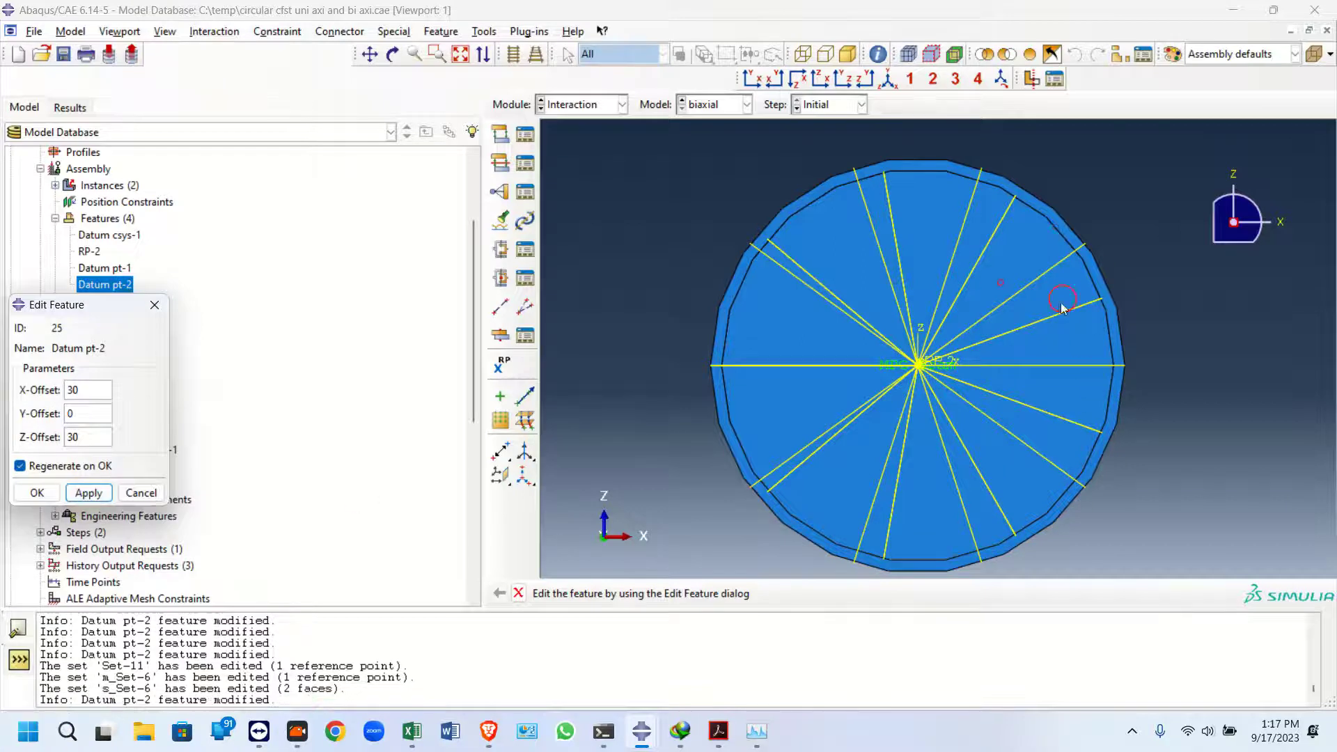
left_click(37, 492)
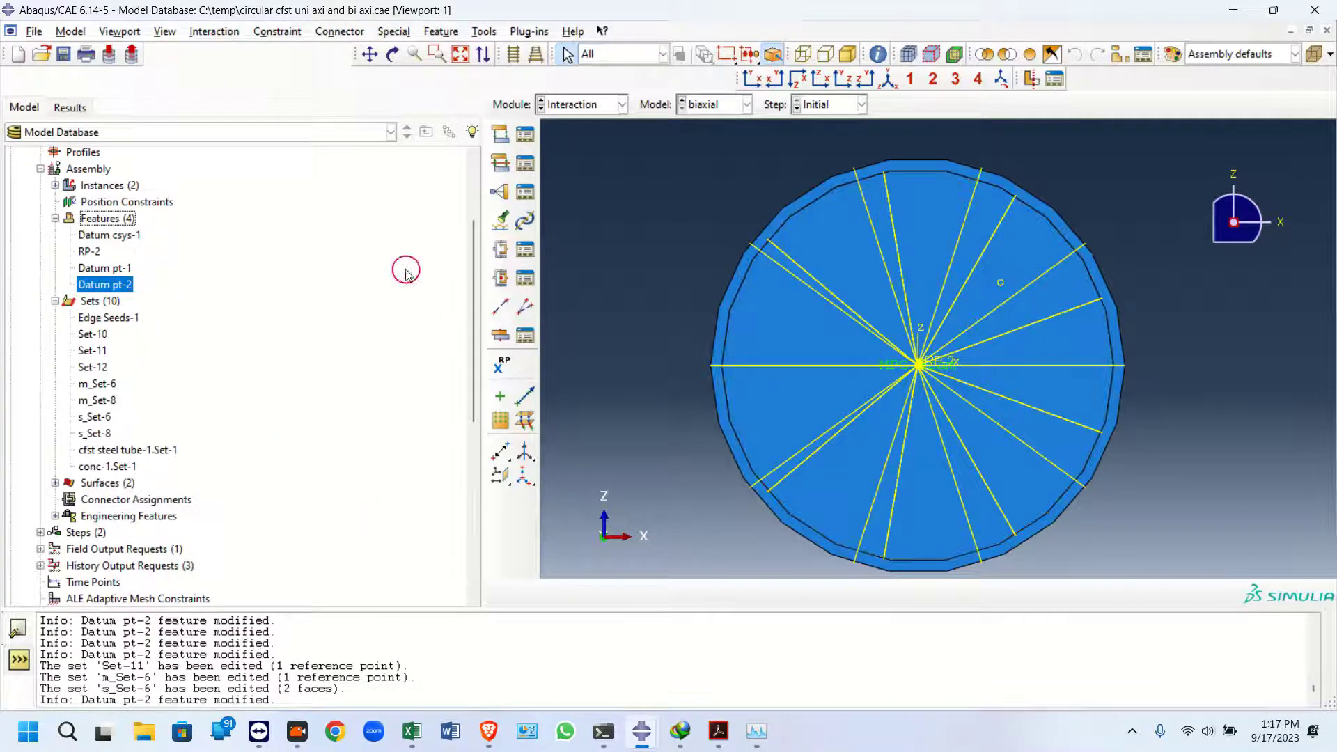
Create a reference point at Datum pt-2 on the column's top face
left_click(500, 368)
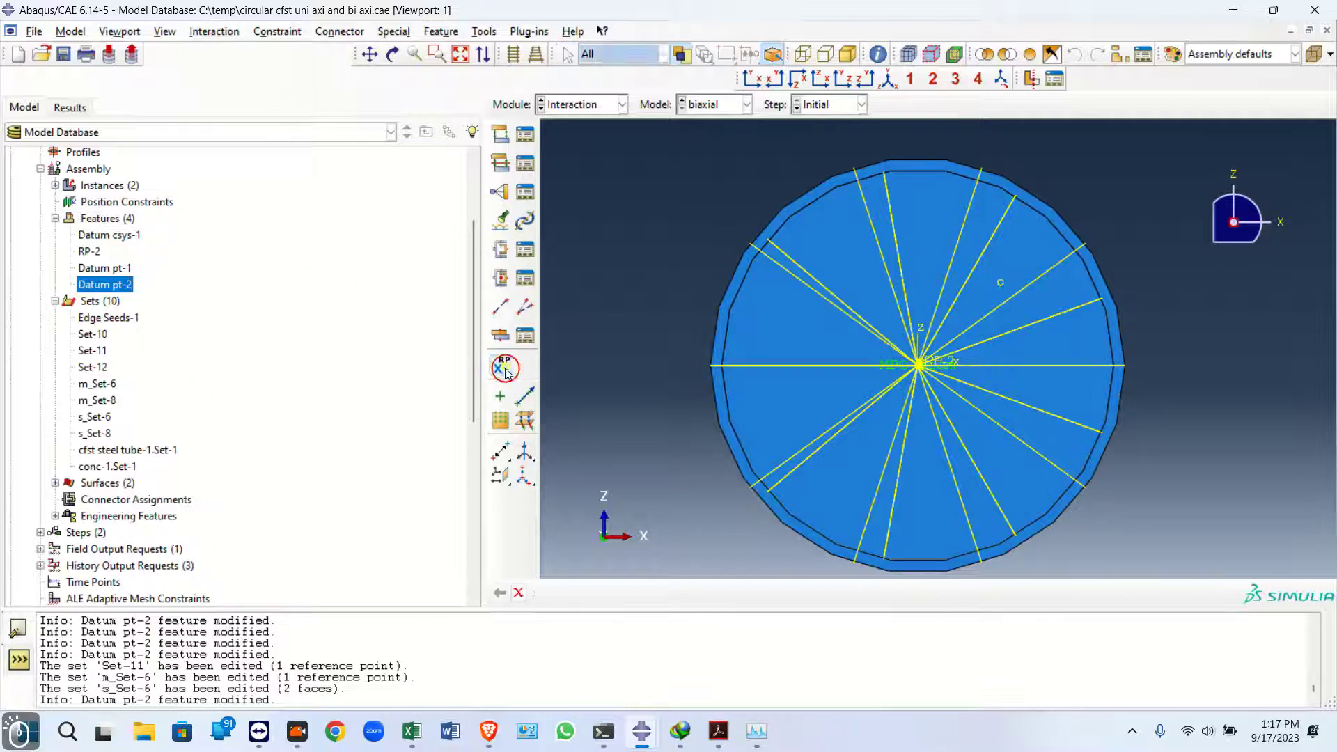
left_click(1000, 282)
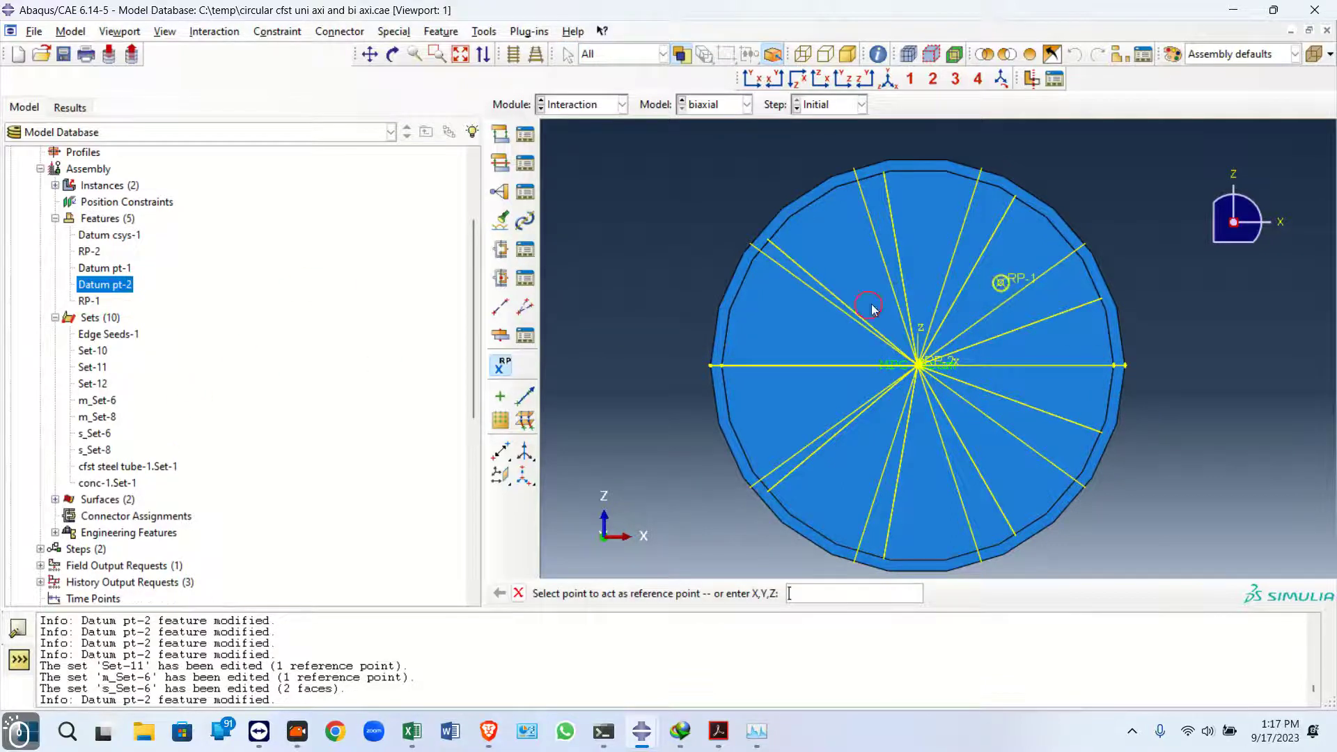
Redefine Set-11 and m_Set-6 to contain the new reference point RP-1
right_click(92, 367)
left_click(120, 389)
left_click(1002, 281)
left_click(704, 593)
right_click(96, 400)
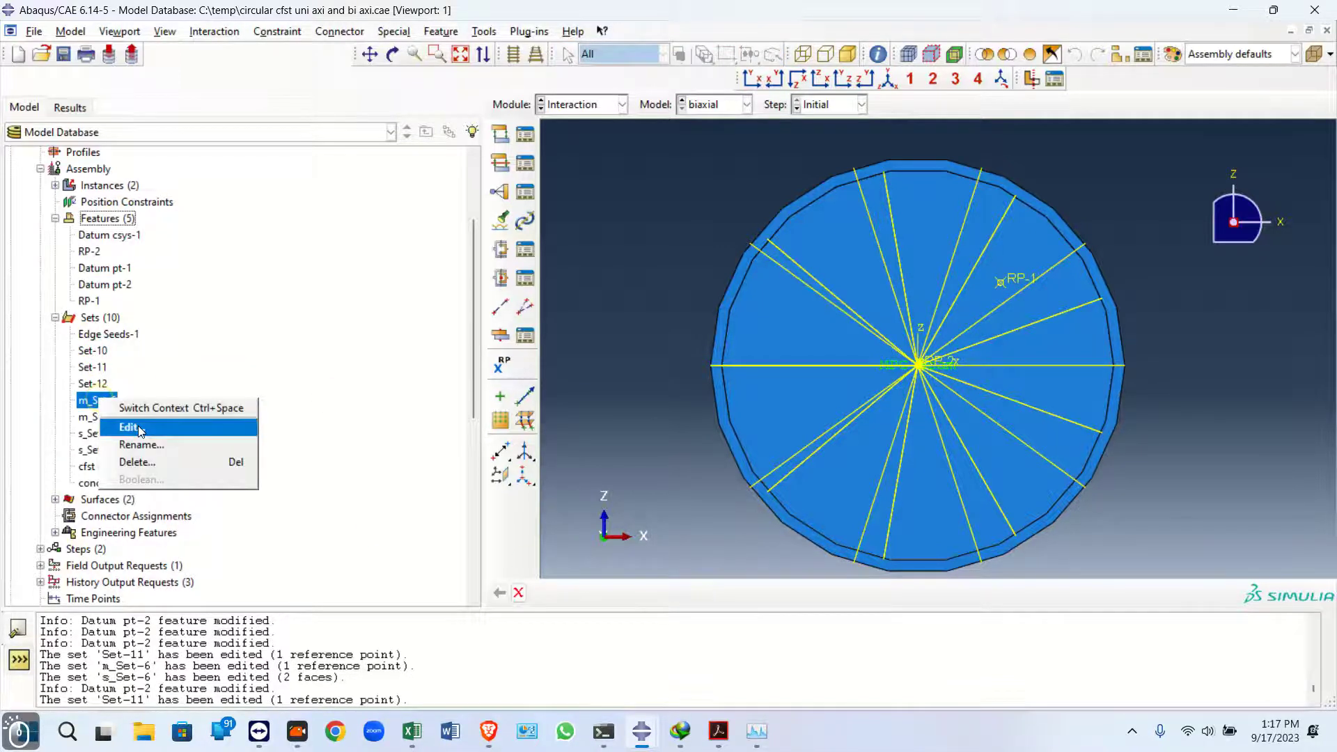
left_click(125, 423)
left_click(704, 593)
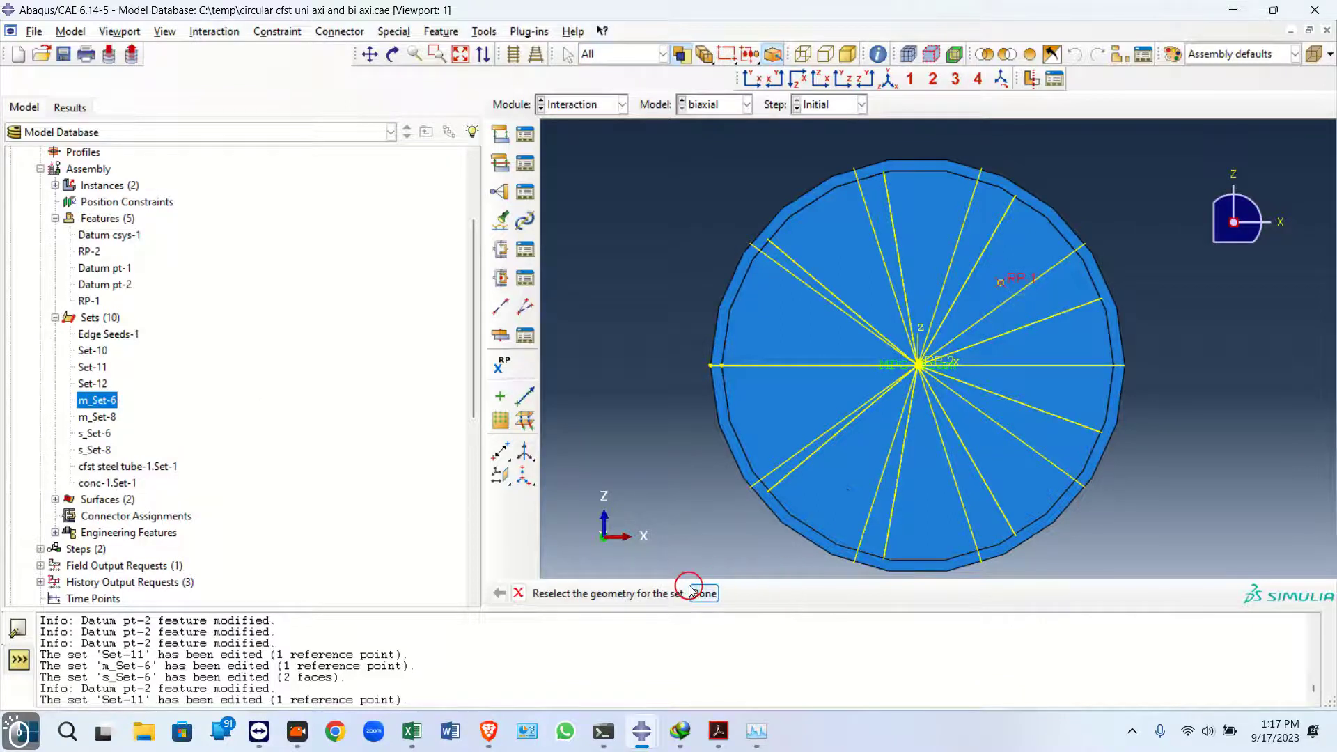
Redefine s_Set-6 with the column's top faces
left_click(398, 544)
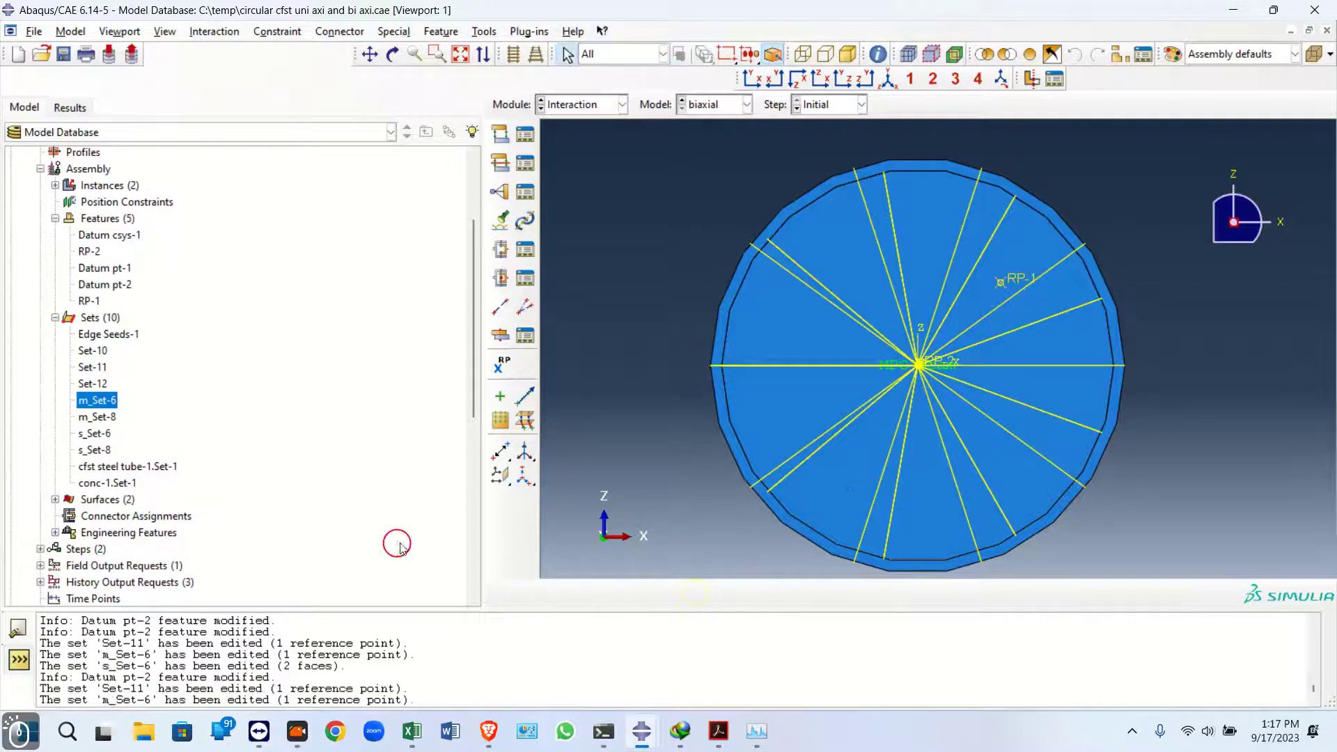
right_click(91, 433)
left_click(125, 455)
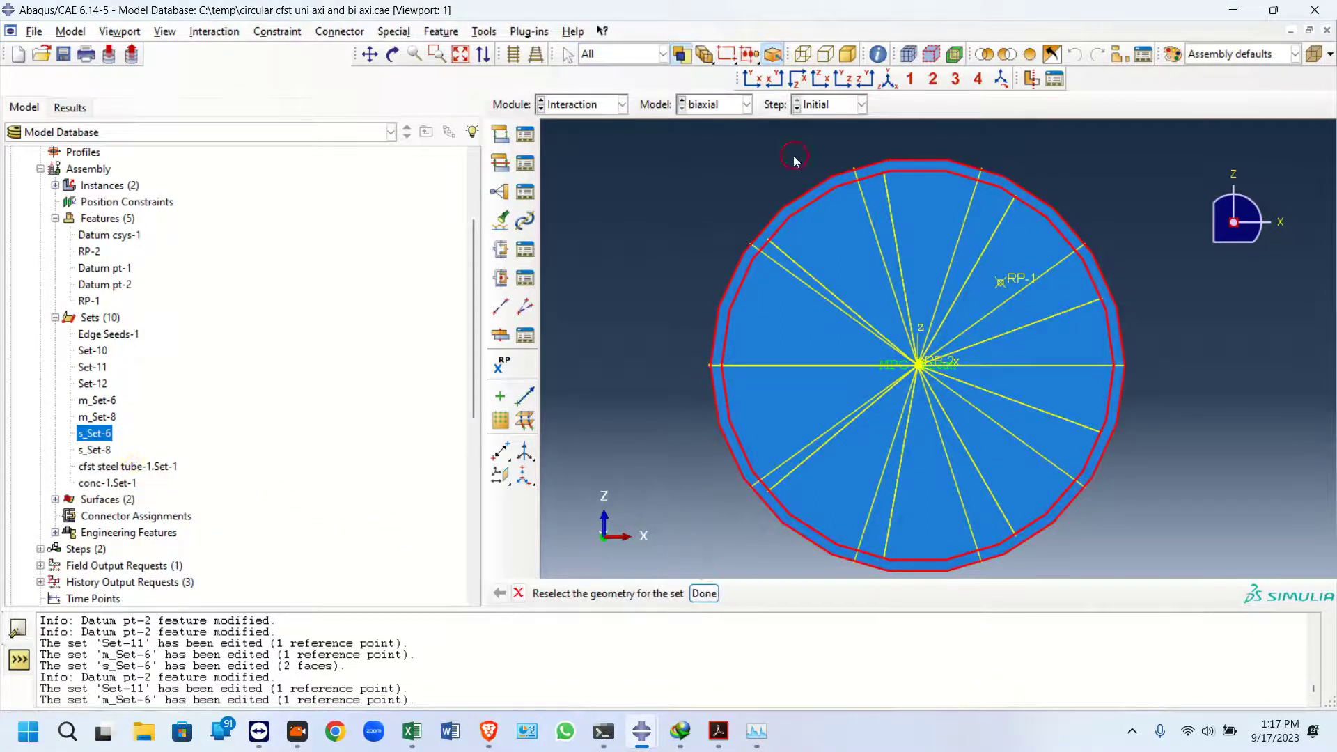
left_click(889, 79)
scroll(911, 152, "up", 1)
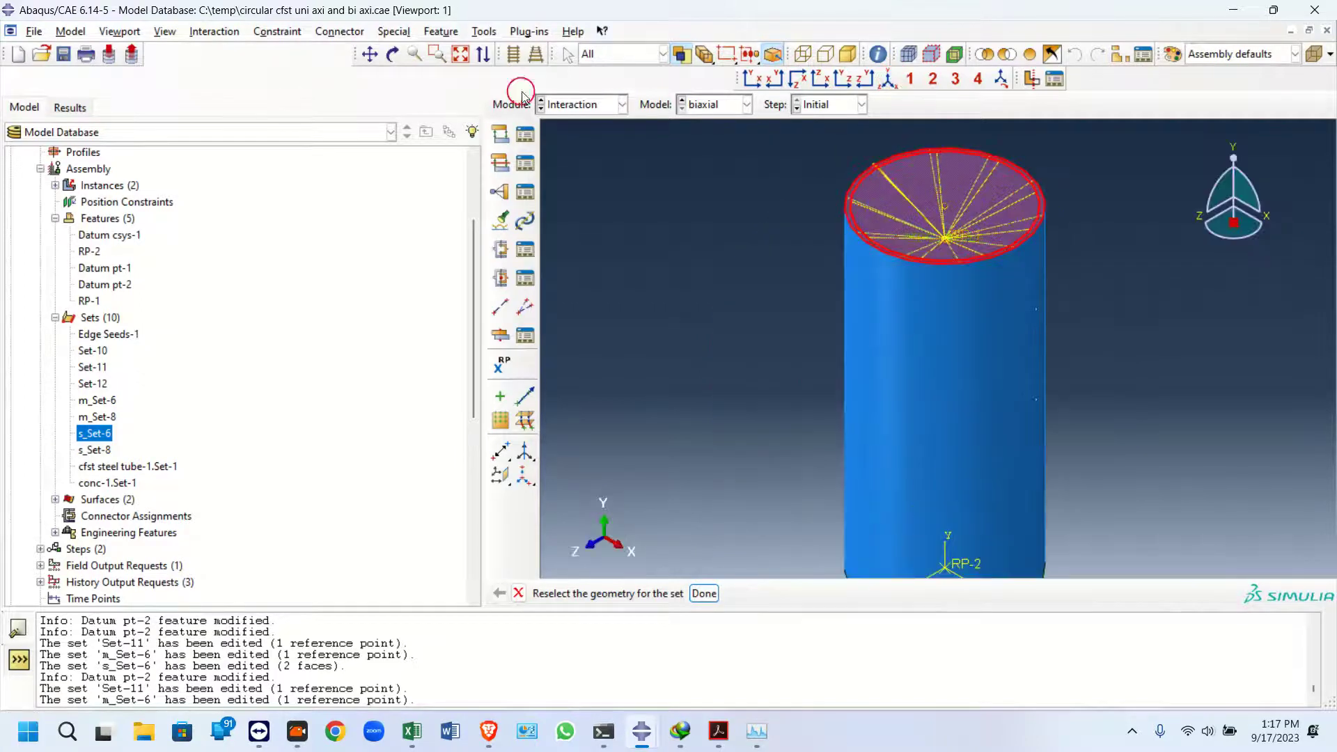
left_click(388, 56)
left_click_drag(910, 323, 845, 505)
left_click(519, 593)
left_click(704, 593)
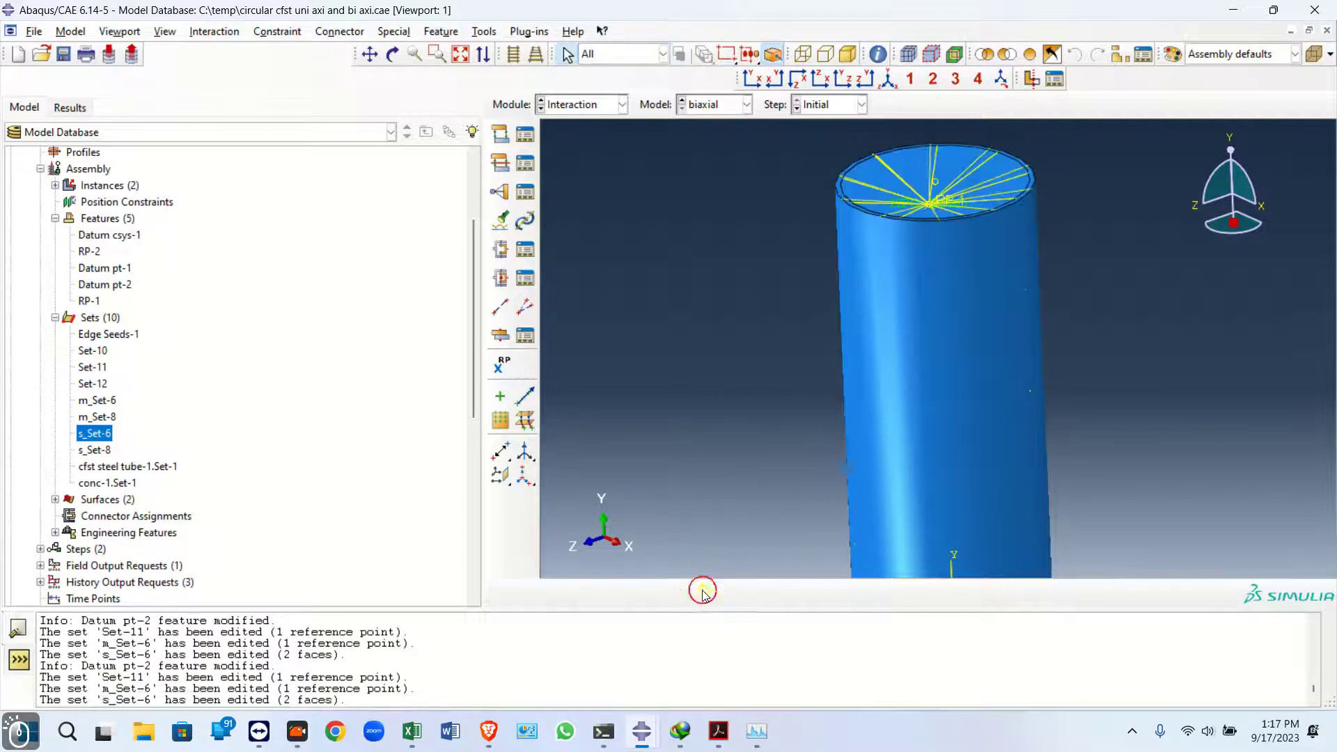
Create a job named biaxial for the biaxial model using 6 processors
left_click_drag(479, 334, 477, 512)
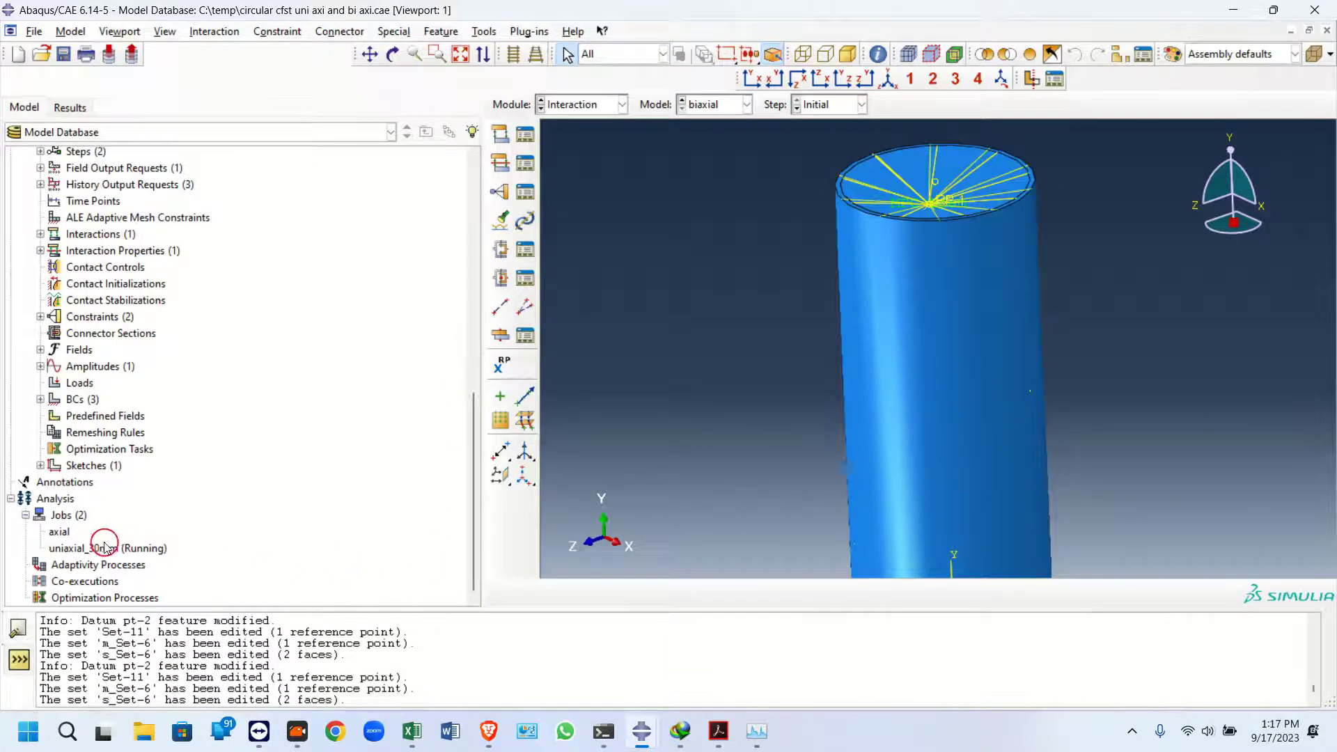
left_click(67, 515)
double_click(68, 515)
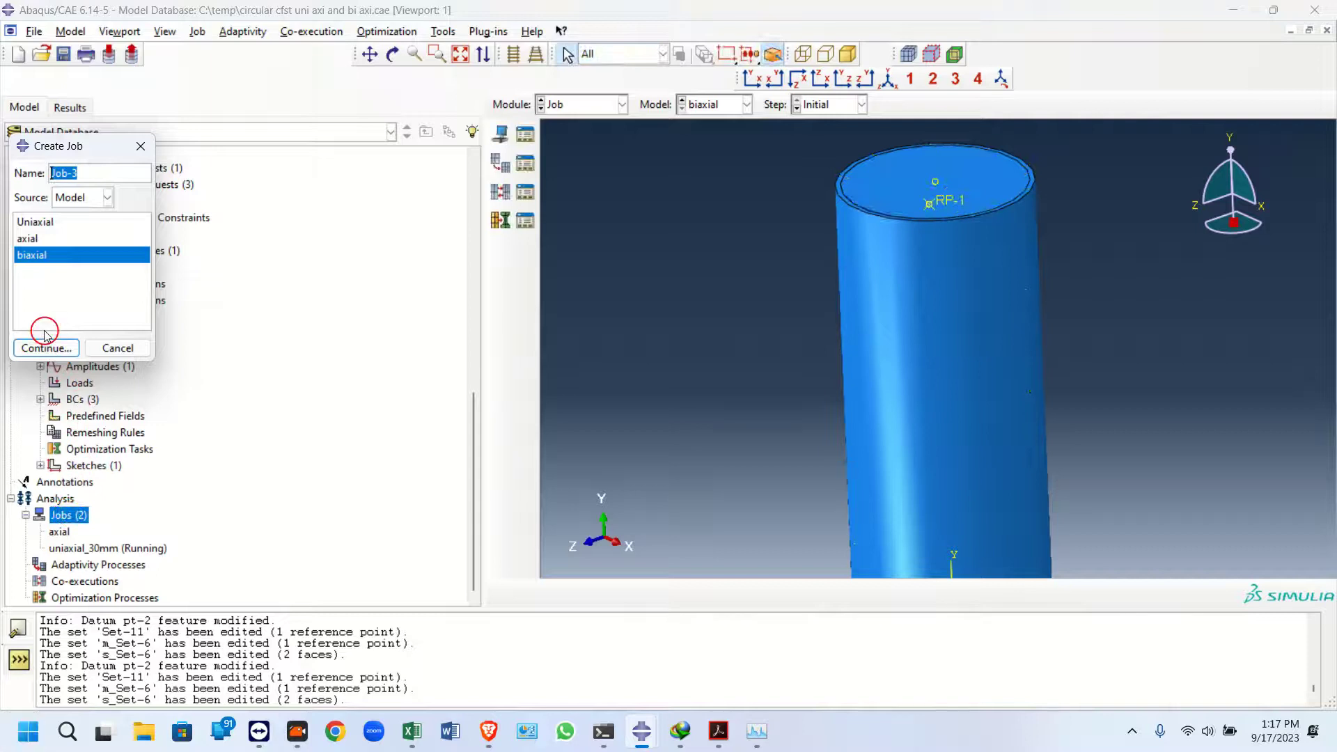
type("biax")
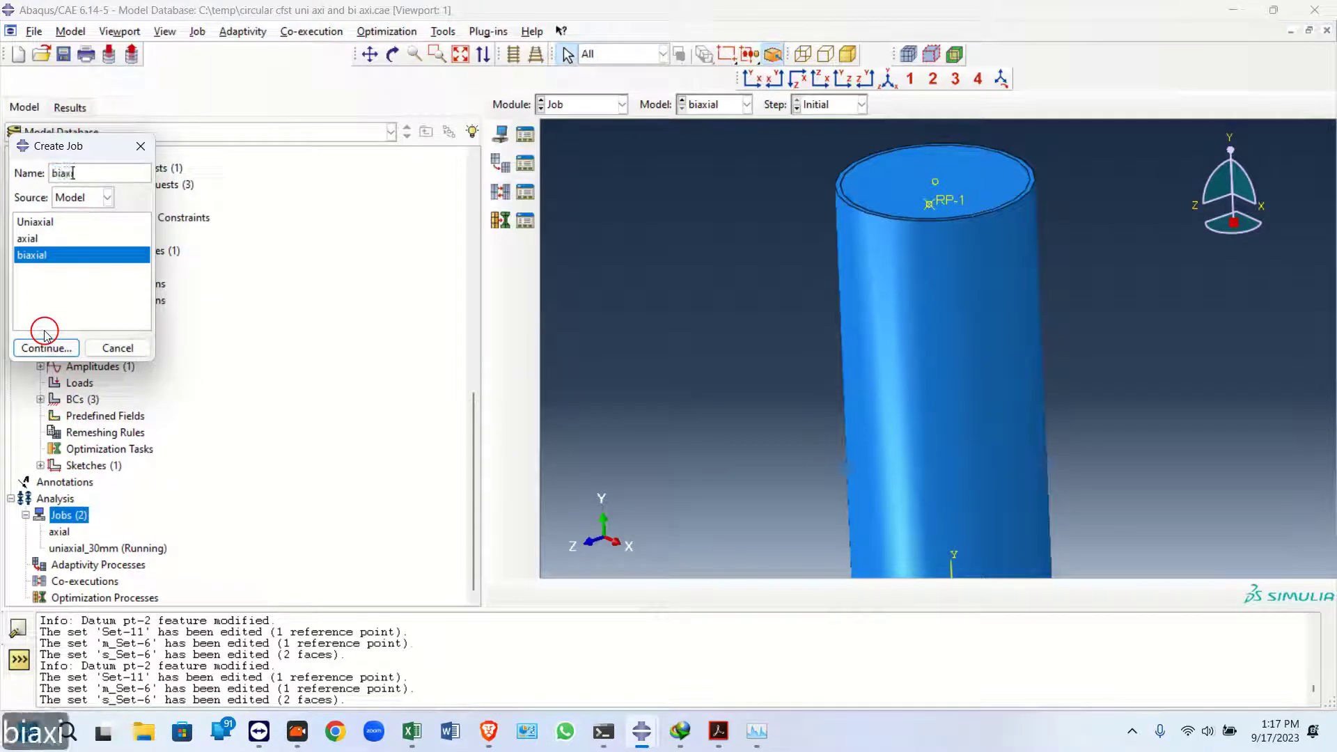
type("ial")
left_click(61, 348)
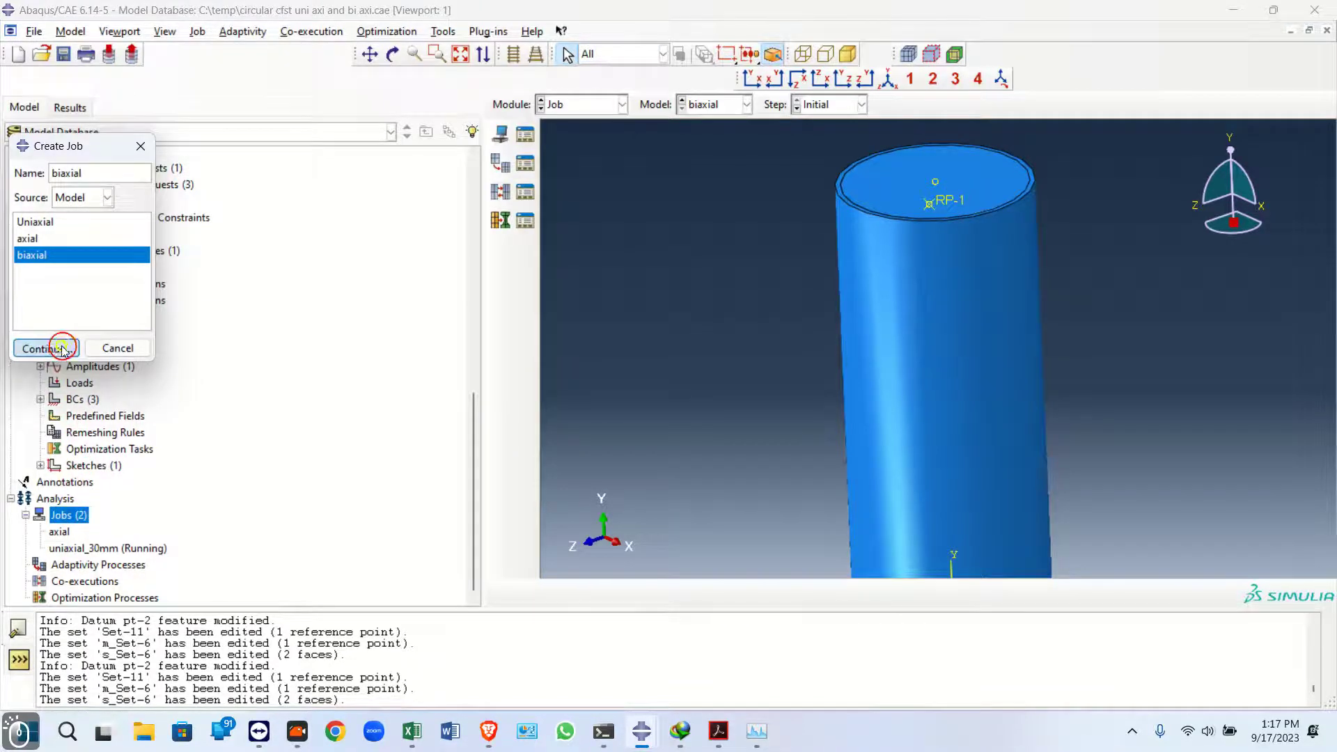
left_click(202, 296)
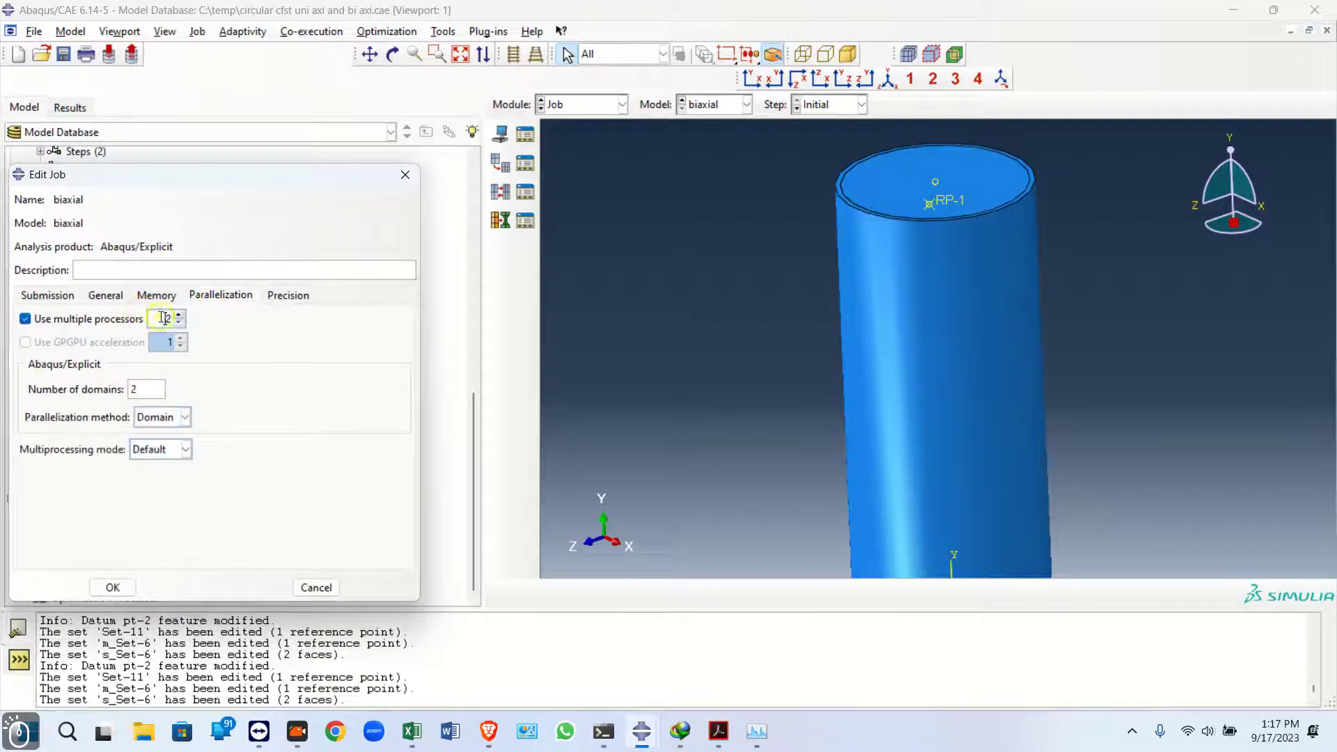
type("6")
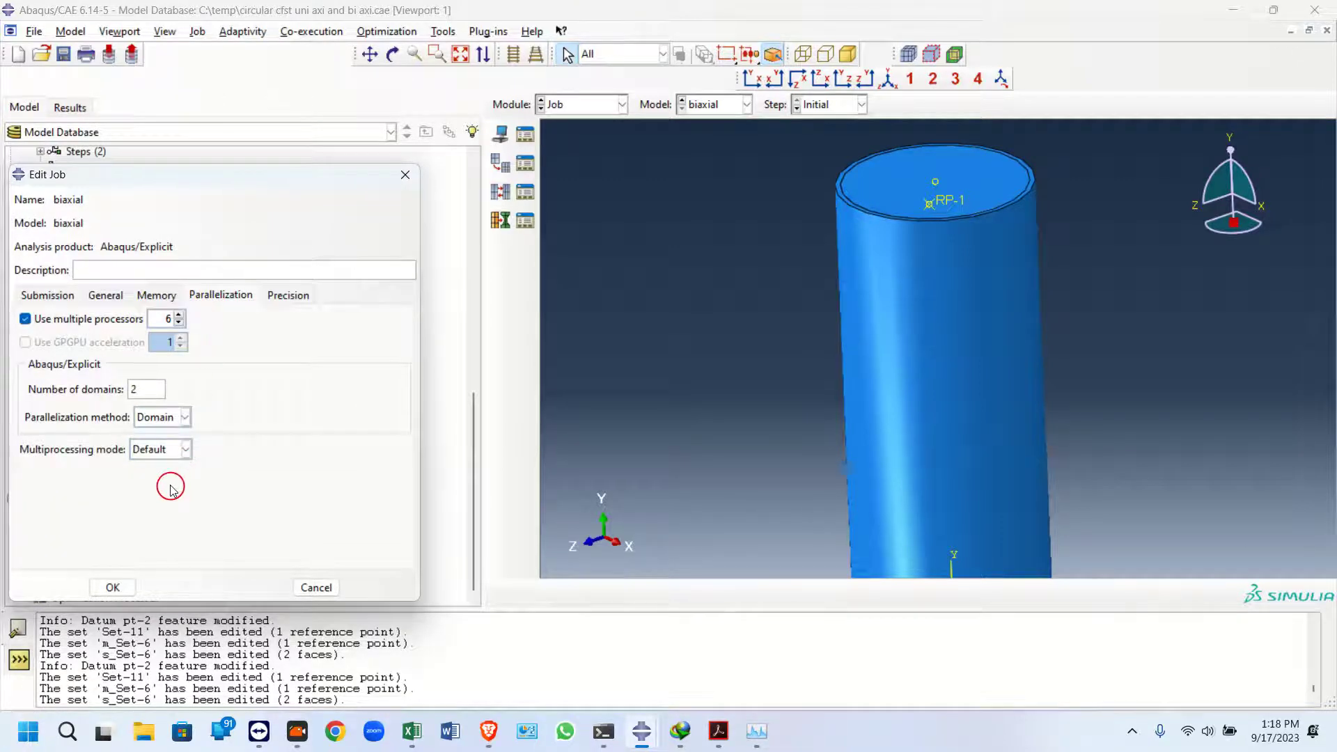
left_click(115, 583)
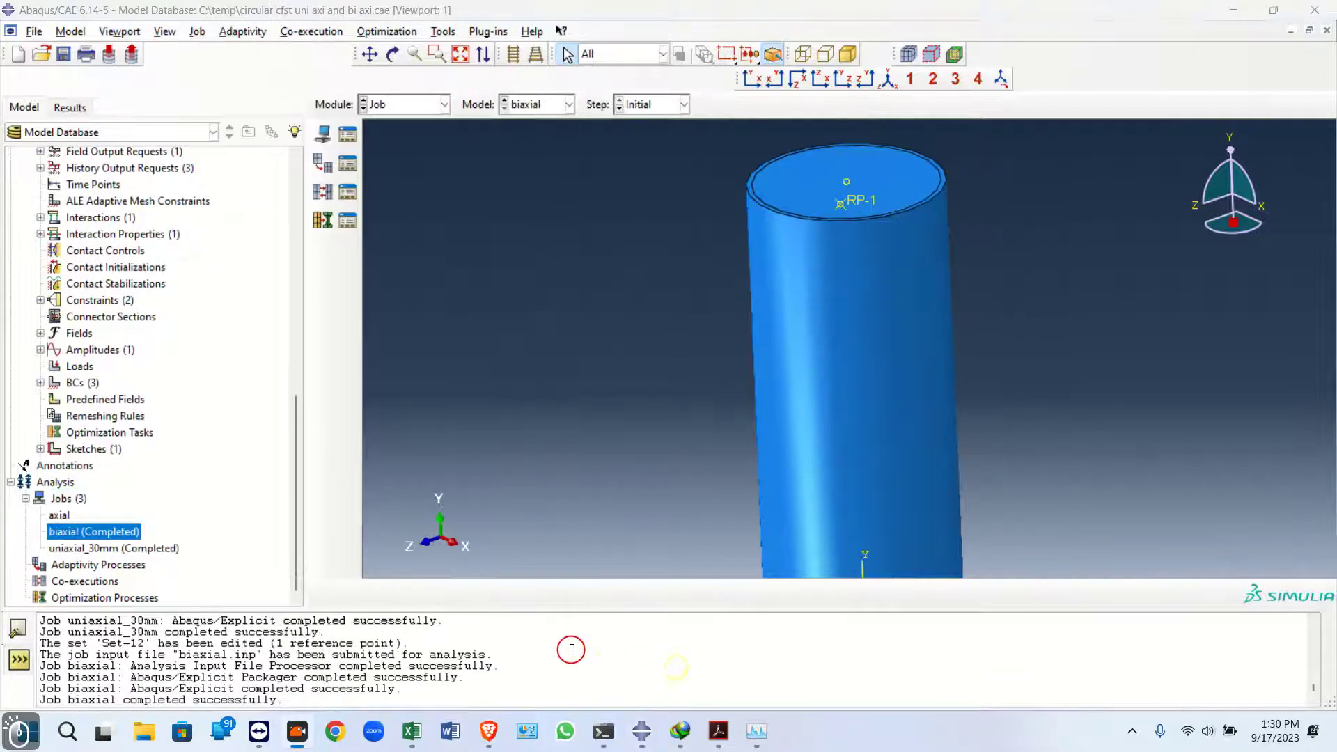
Open the results of the uniaxial_30mm job
left_click(676, 673)
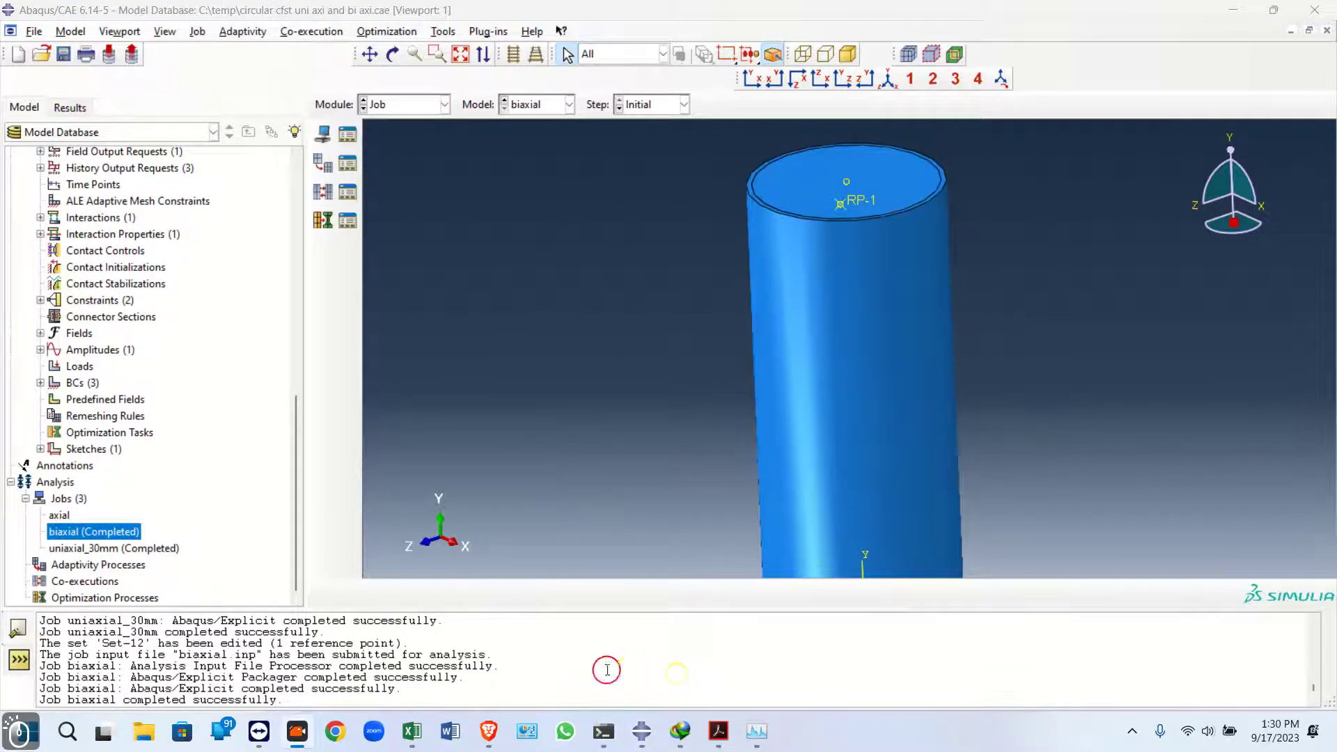
left_click(89, 548)
right_click(89, 548)
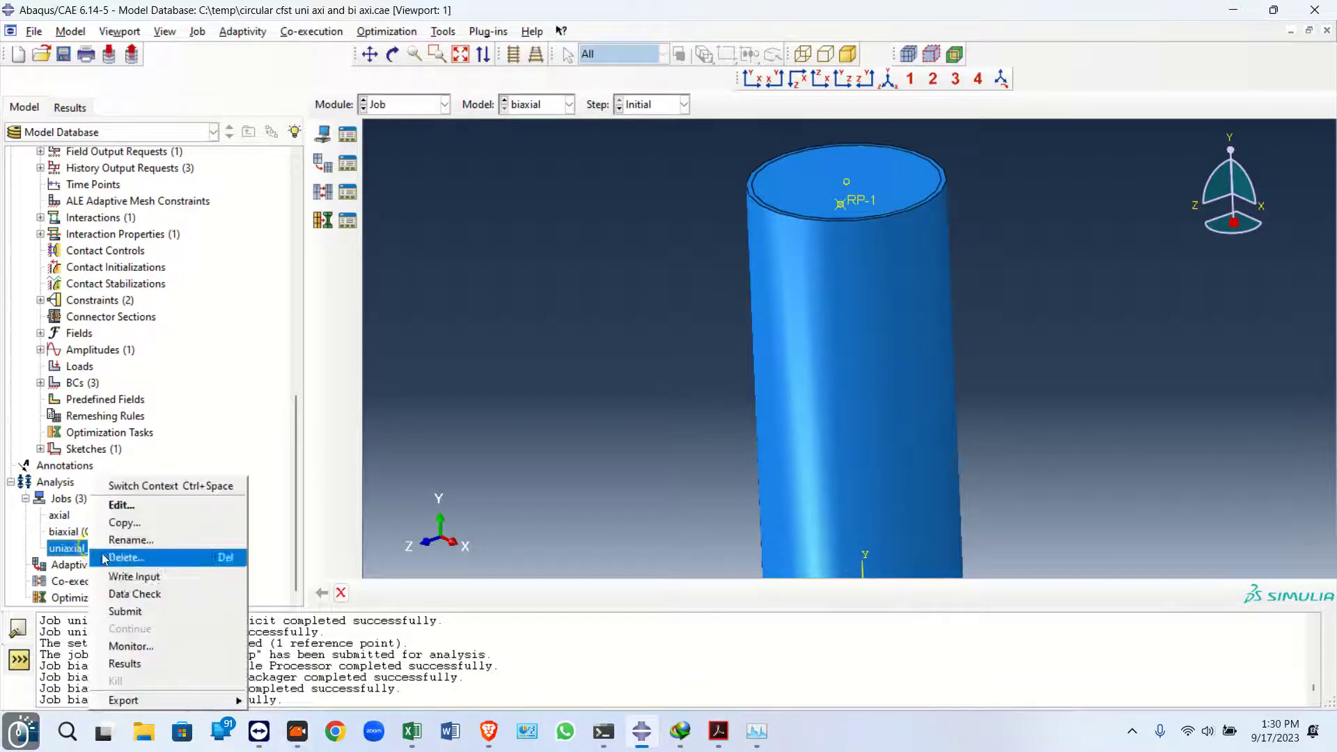
left_click(132, 667)
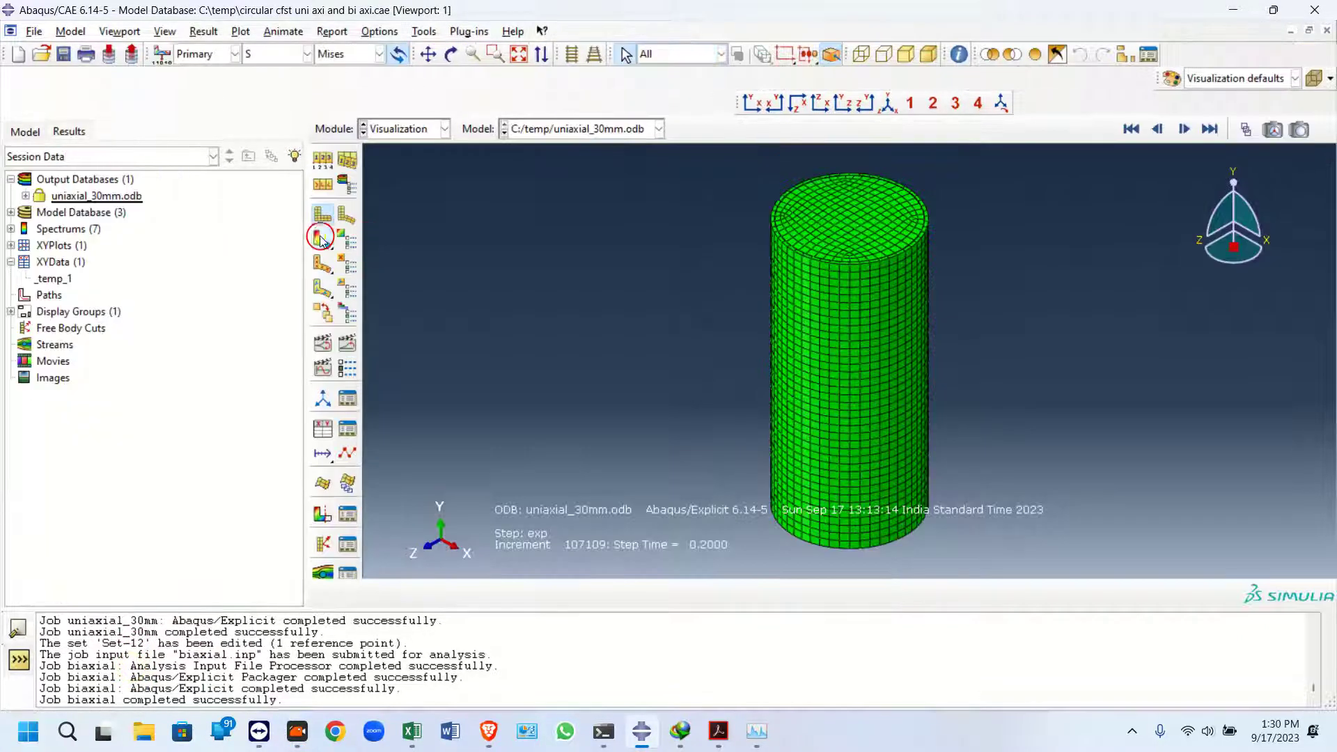
Plot Mises stress contours on the uniaxial_30mm results and apply a uniform deformation scale factor of 100
left_click(320, 238)
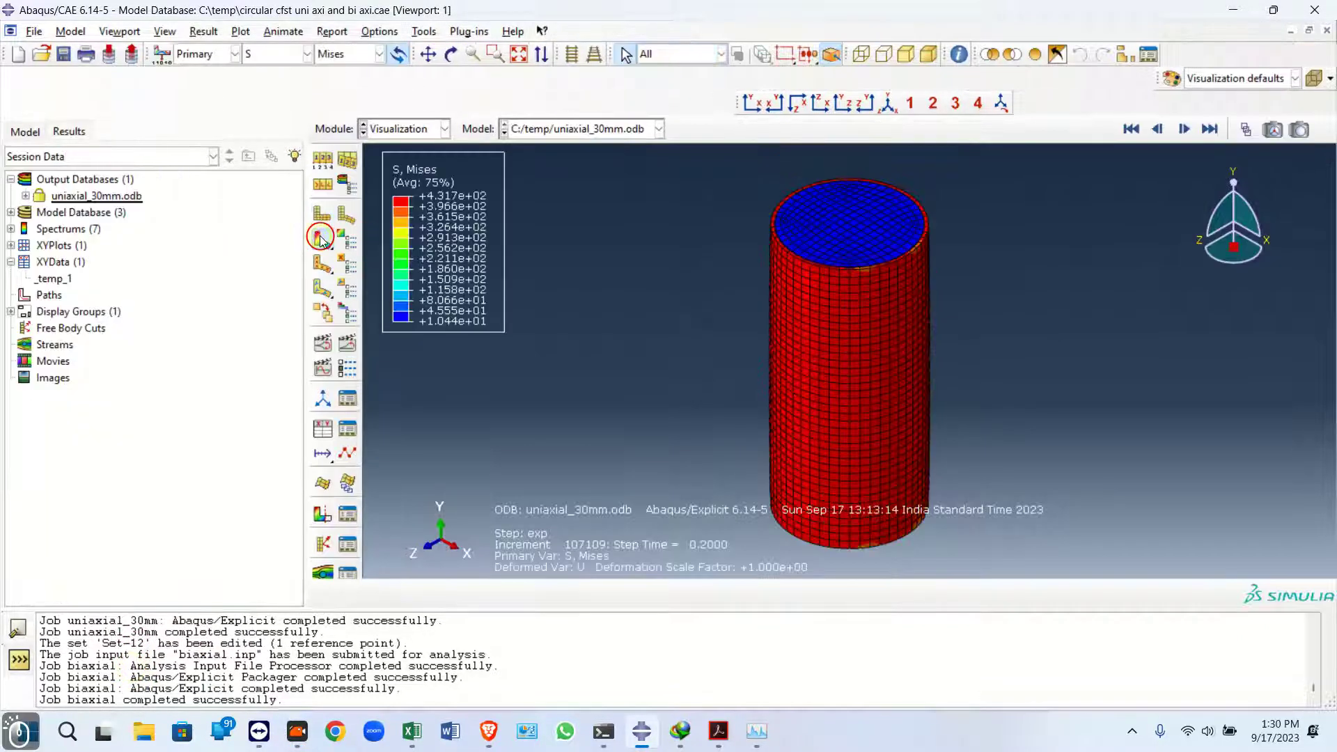
left_click(323, 167)
left_click_drag(954, 519, 330, 89)
left_click(245, 243)
left_click(282, 268)
type("00")
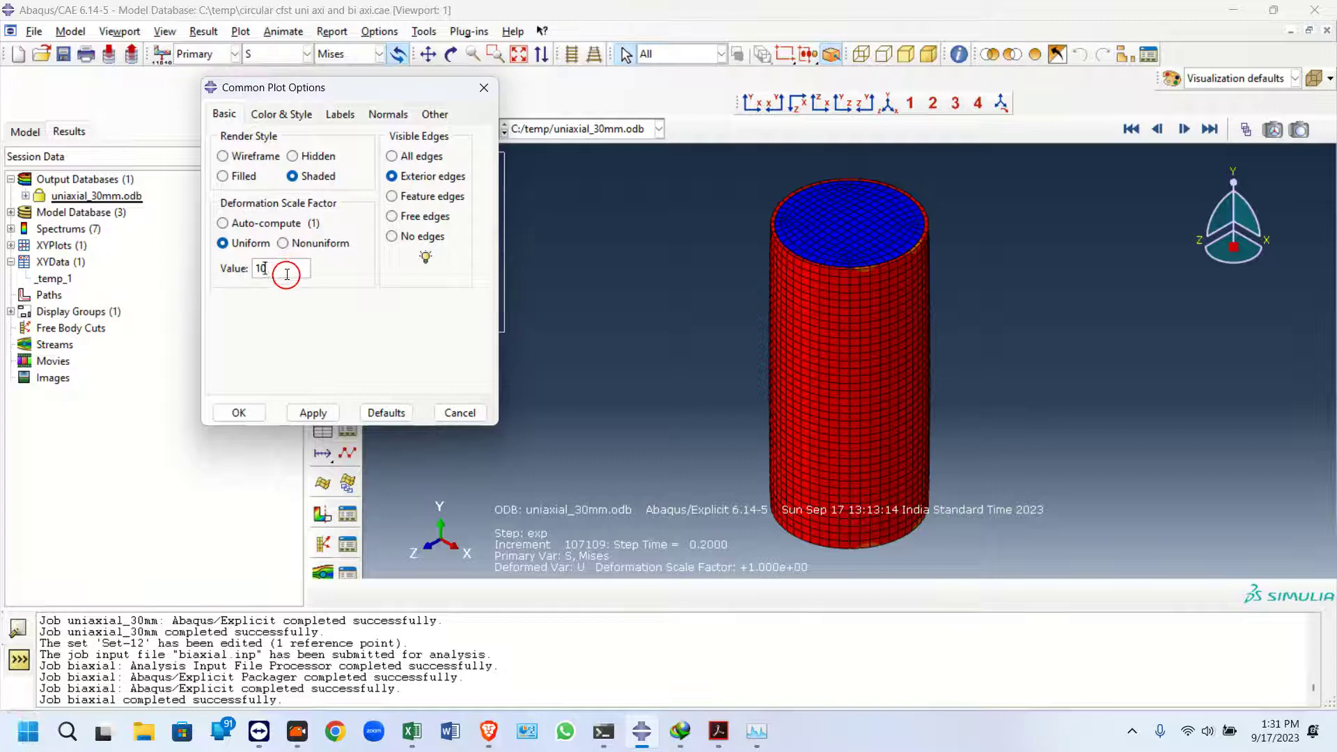
left_click(311, 412)
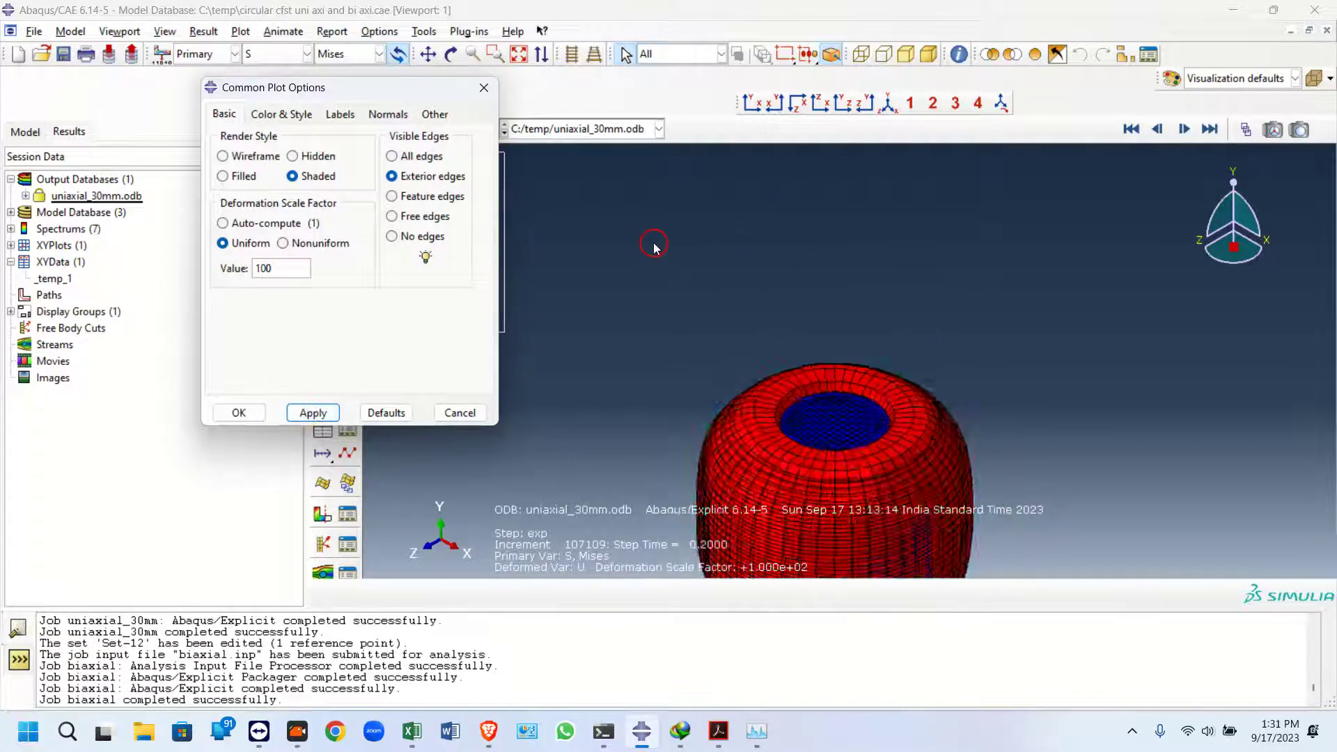
Change the uniform deformation scale factor to 10, apply it and close the plot options
left_click(255, 222)
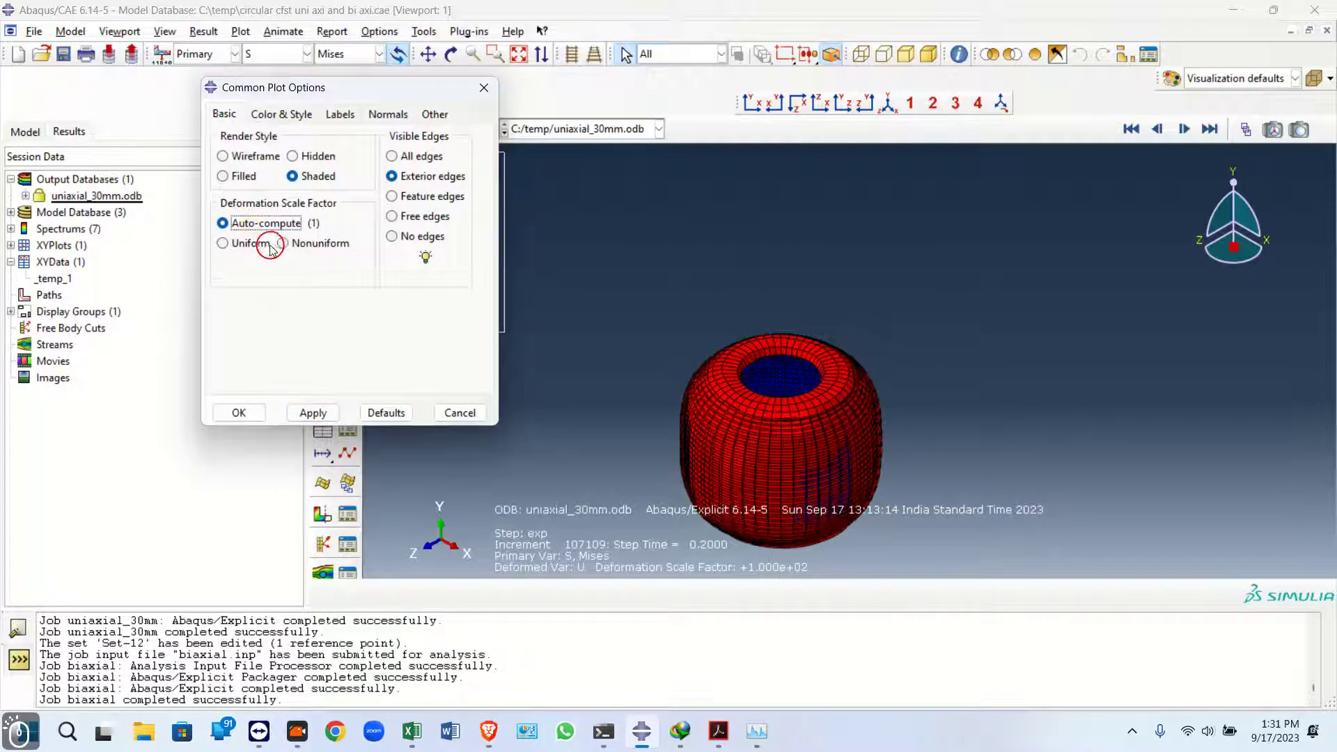
left_click(246, 243)
left_click(271, 268)
key("BackSpace")
left_click(311, 412)
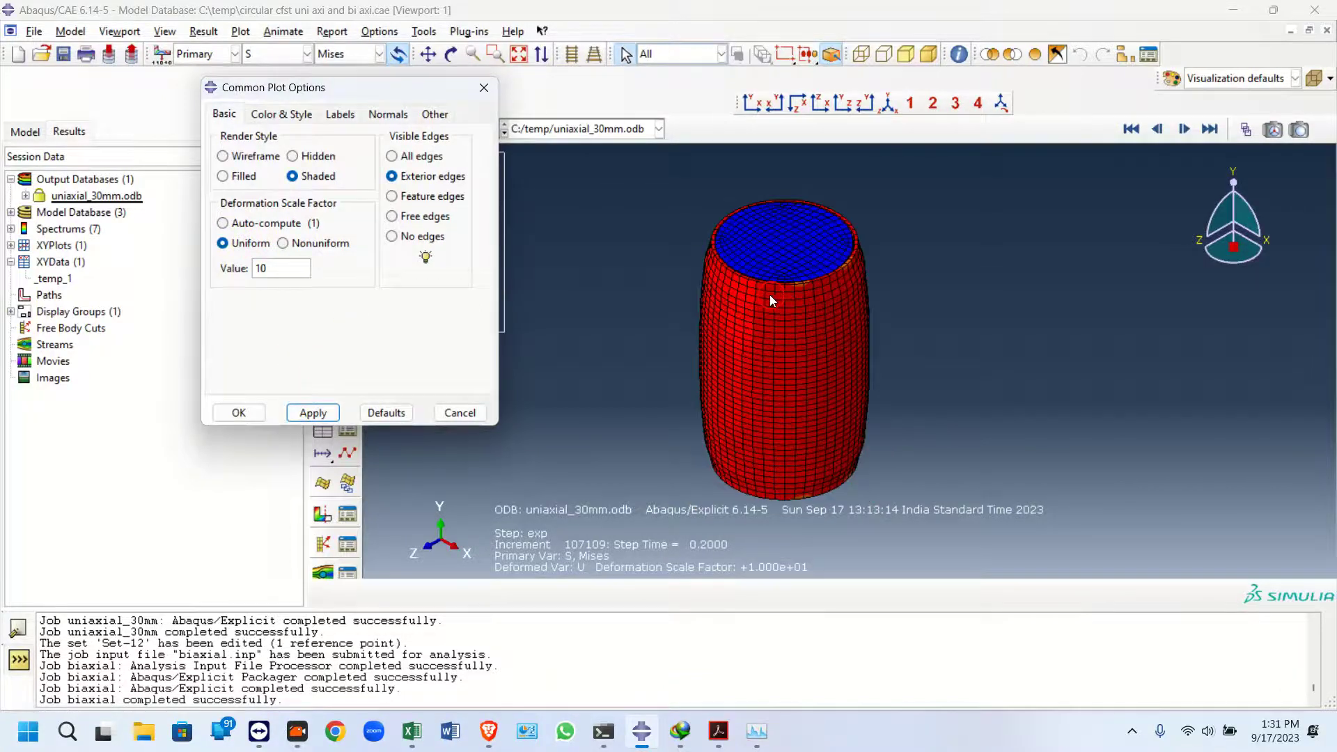
left_click(484, 87)
Open the results of the biaxial job in Visualization
left_click(25, 135)
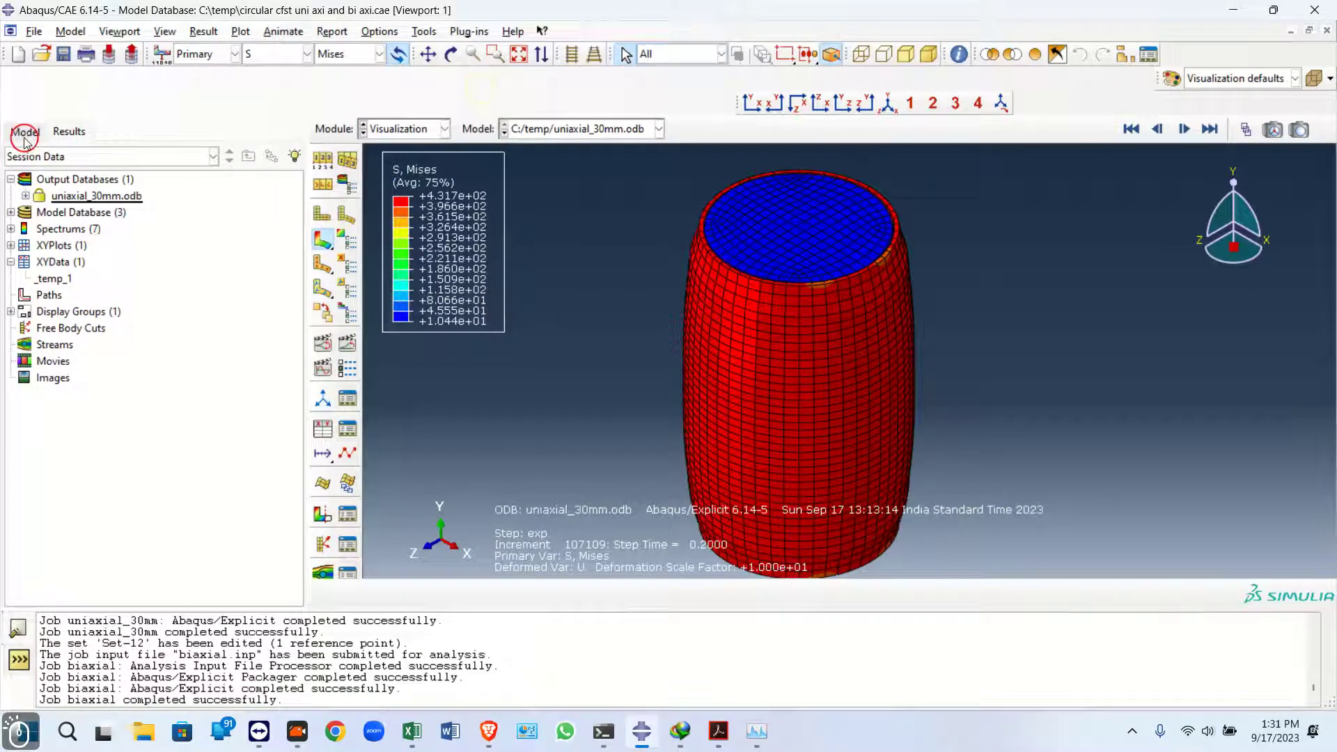
left_click(58, 248)
left_click(94, 556)
right_click(94, 556)
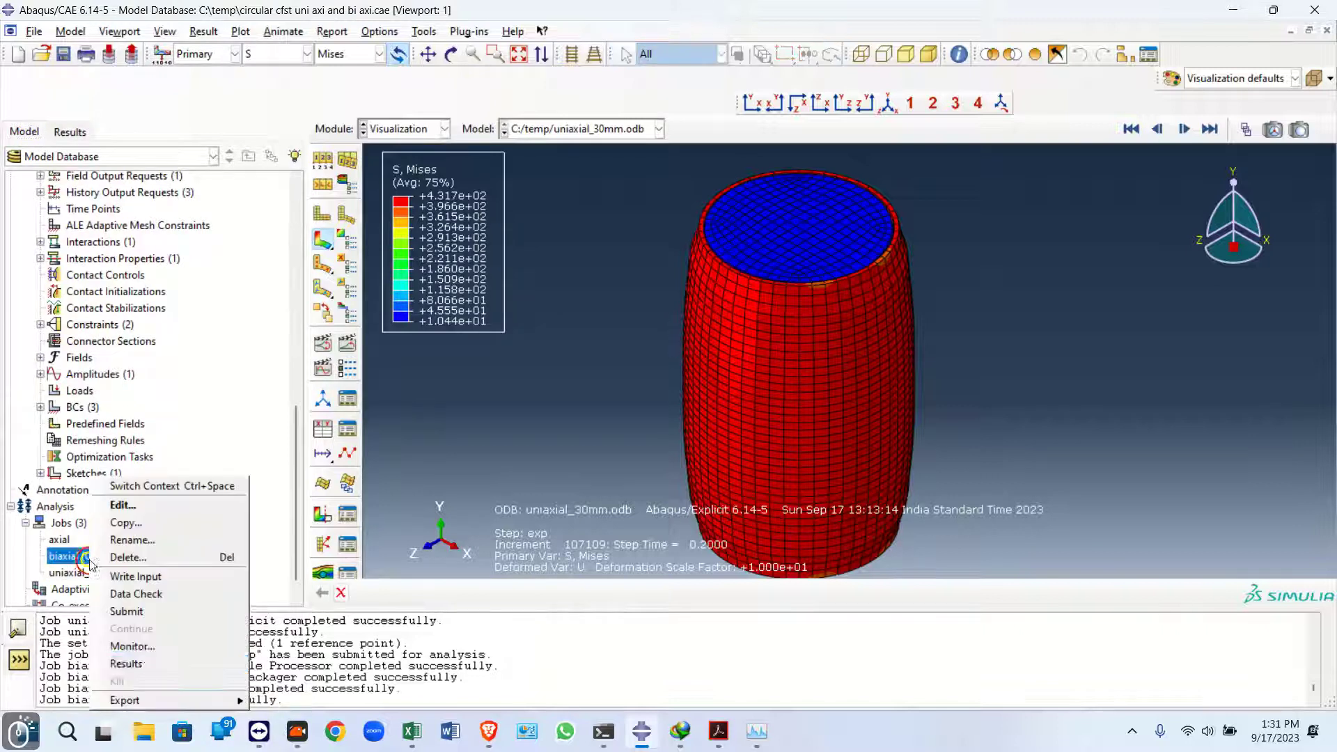
left_click(140, 662)
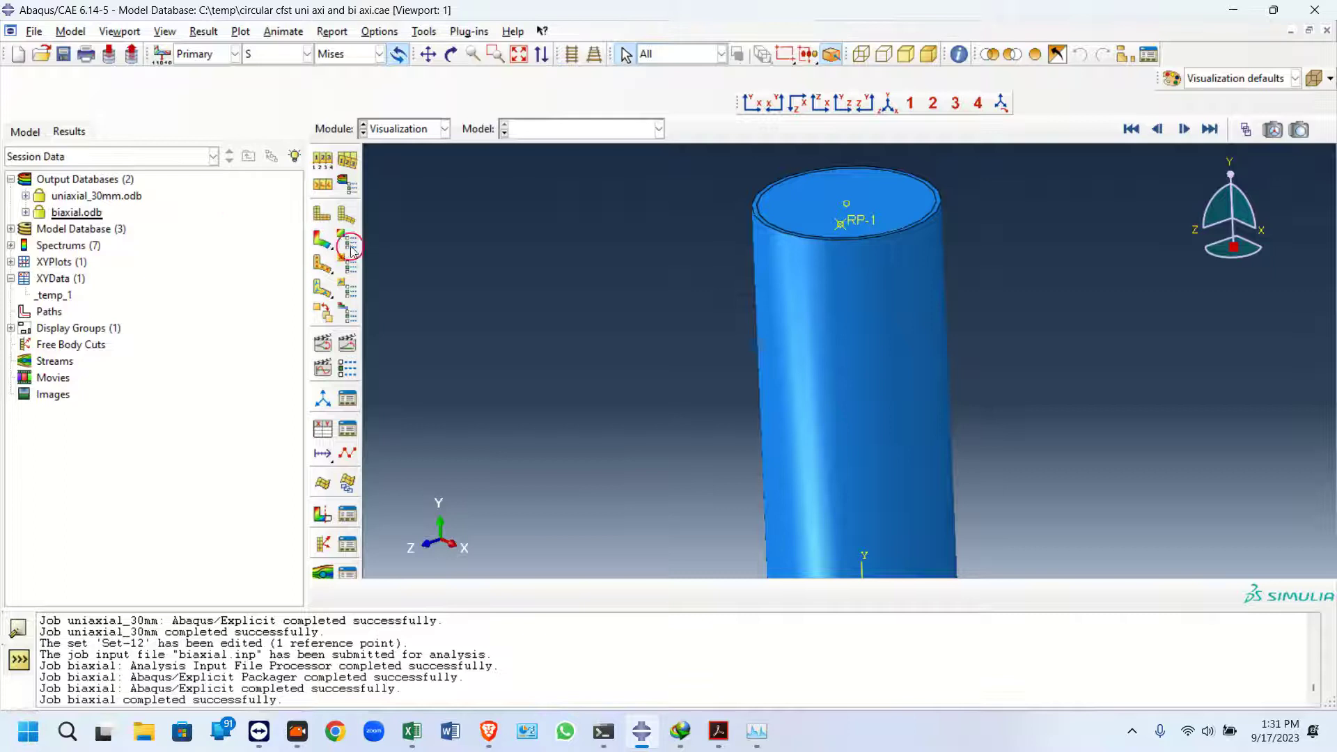
left_click(410, 129)
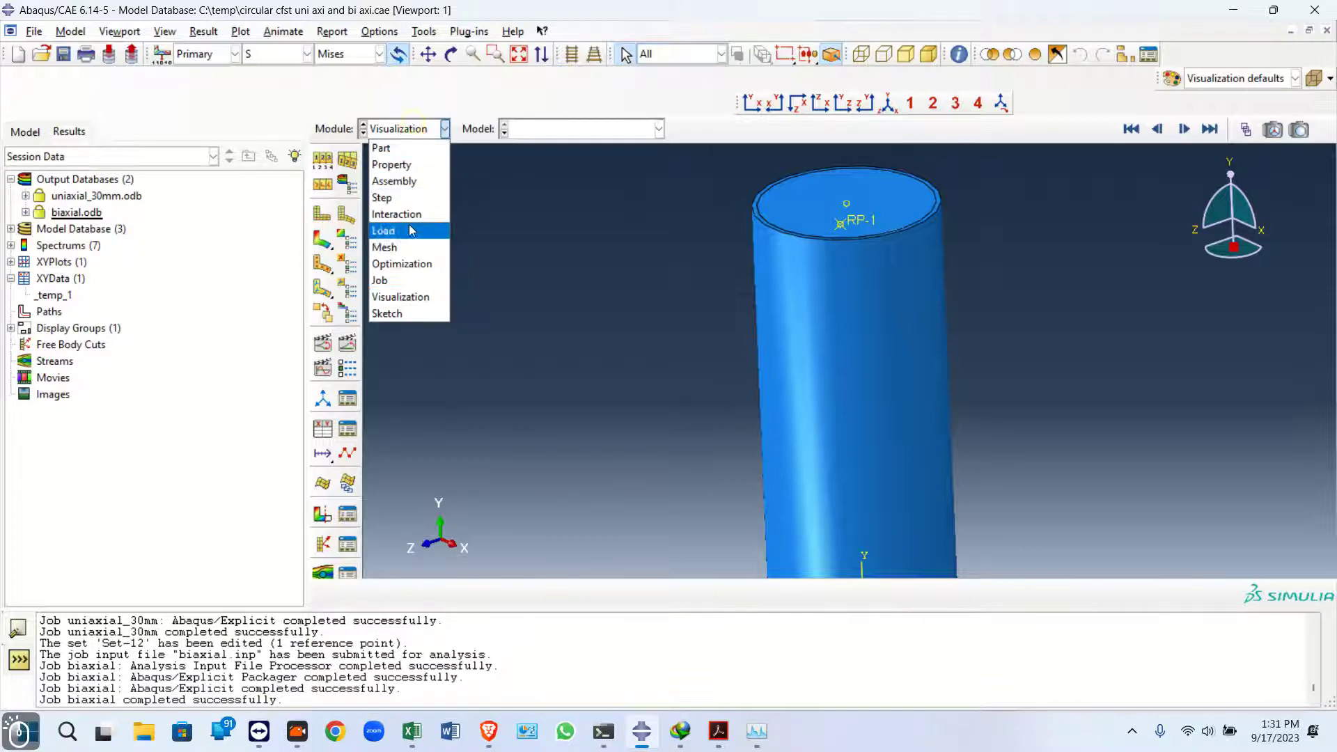
left_click(401, 282)
left_click(401, 131)
left_click(397, 271)
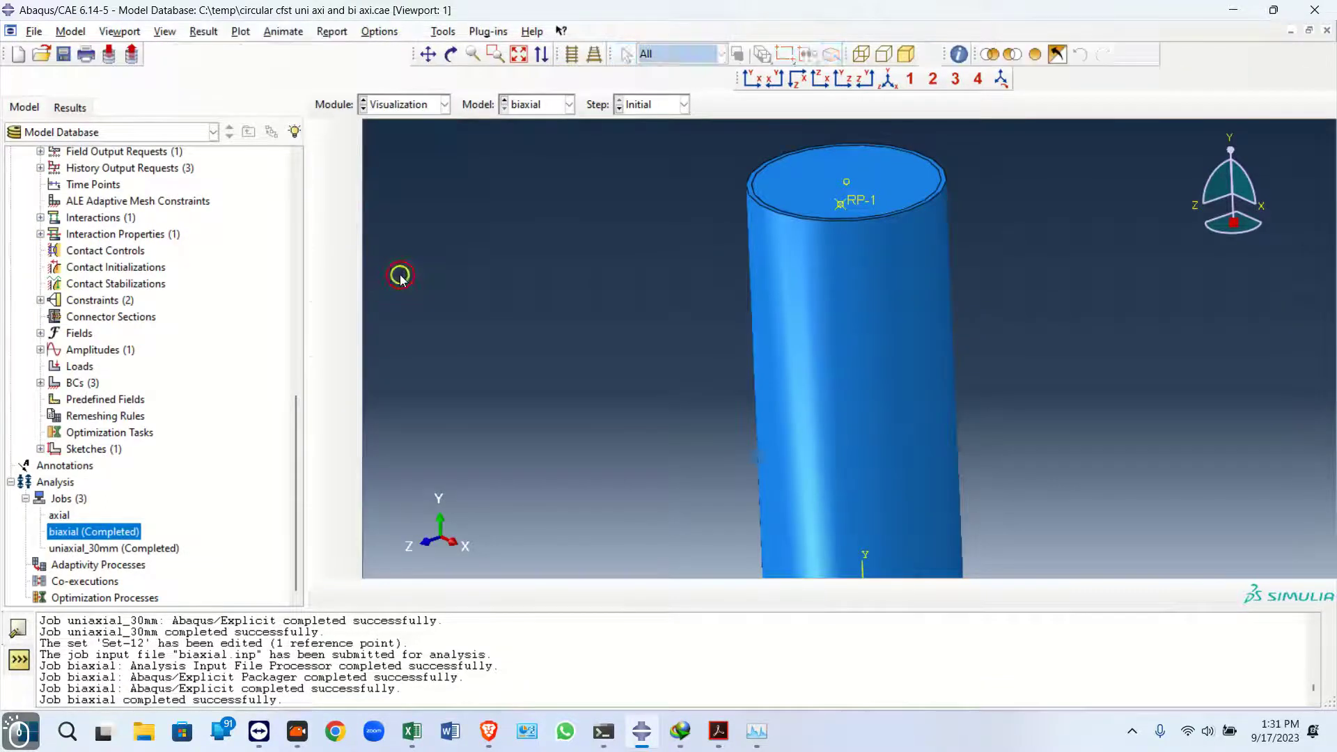
Plot the Mises stress contours on the deformed biaxial column
left_click(322, 238)
left_click(322, 214)
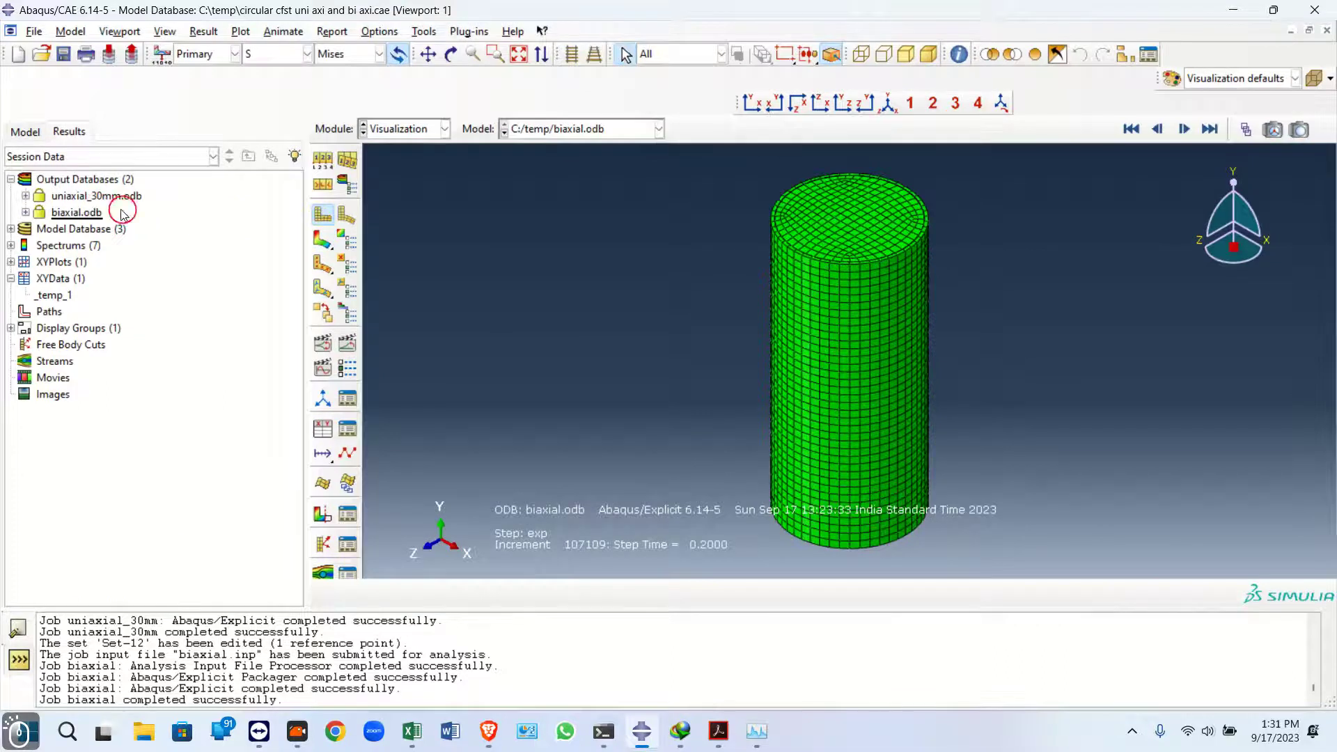
left_click(321, 244)
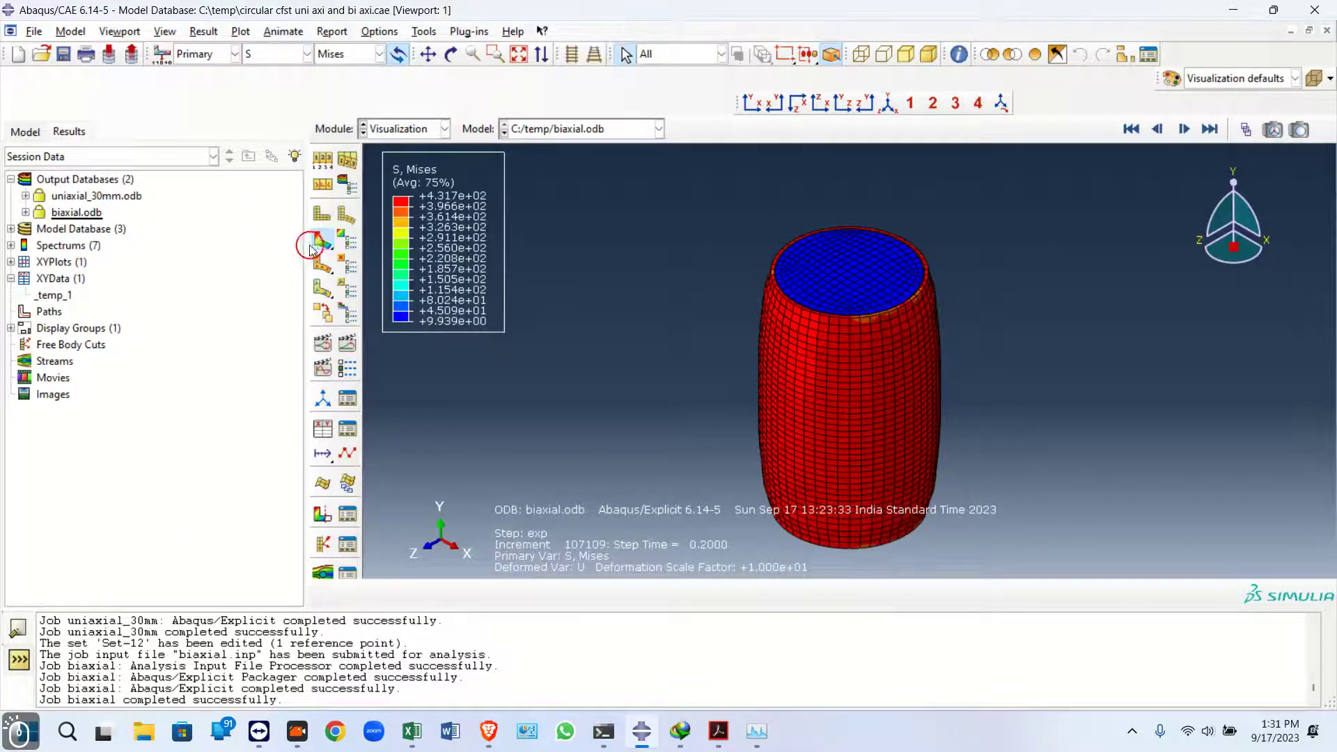
Switch back to the uniaxial_30mm output database and plot its stress contours
double_click(97, 195)
left_click(319, 240)
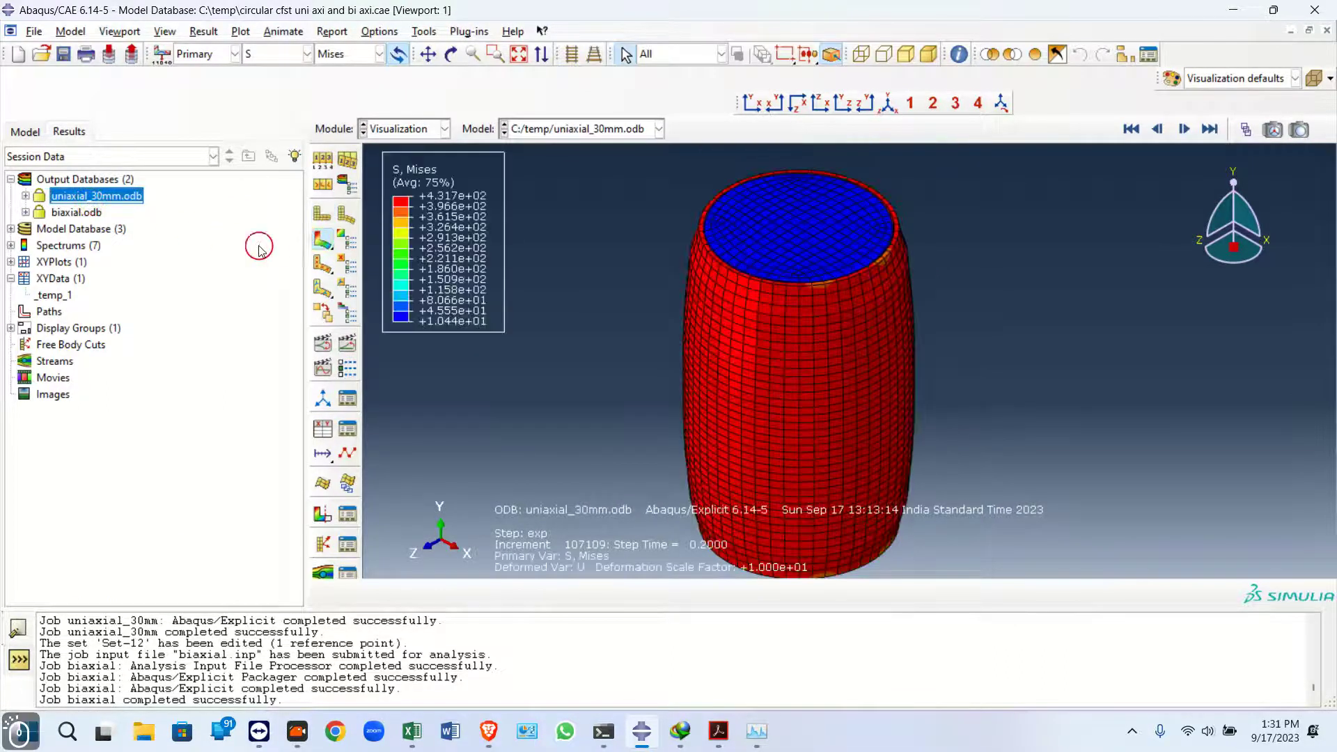
Create XY data from the U2 displacement and the two RF2 reaction force history outputs of uniaxial_30mm
left_click(27, 196)
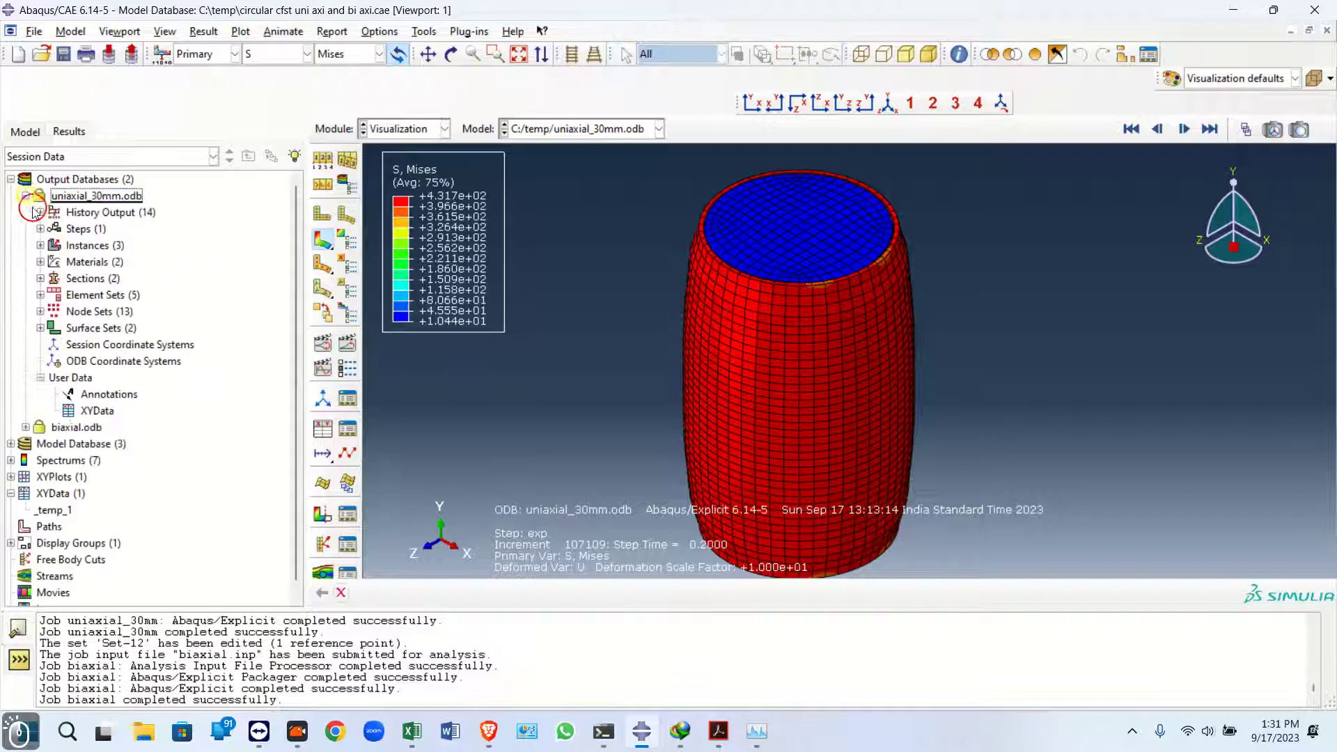
left_click(40, 212)
scroll(117, 428, "down", 4)
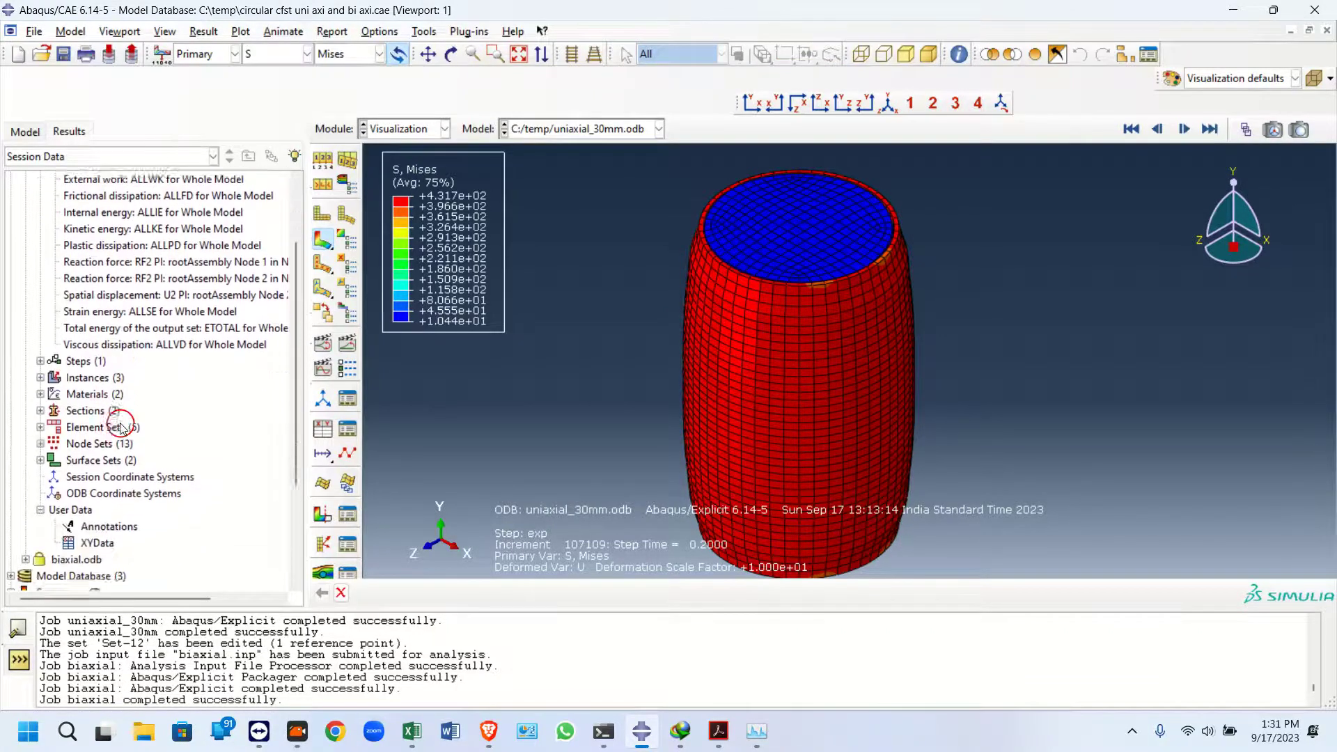
scroll(145, 268, "up", 4)
scroll(125, 278, "down", 3)
double_click(98, 246)
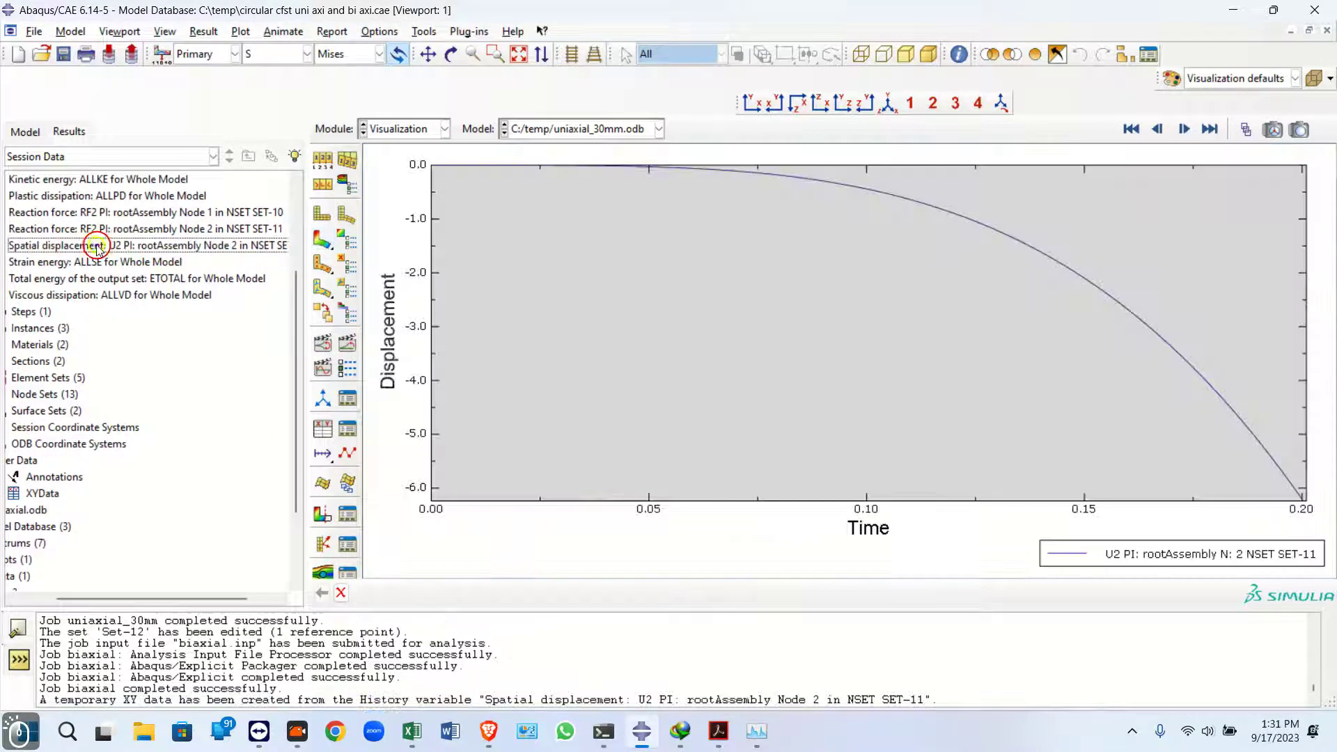
double_click(98, 229)
double_click(101, 213)
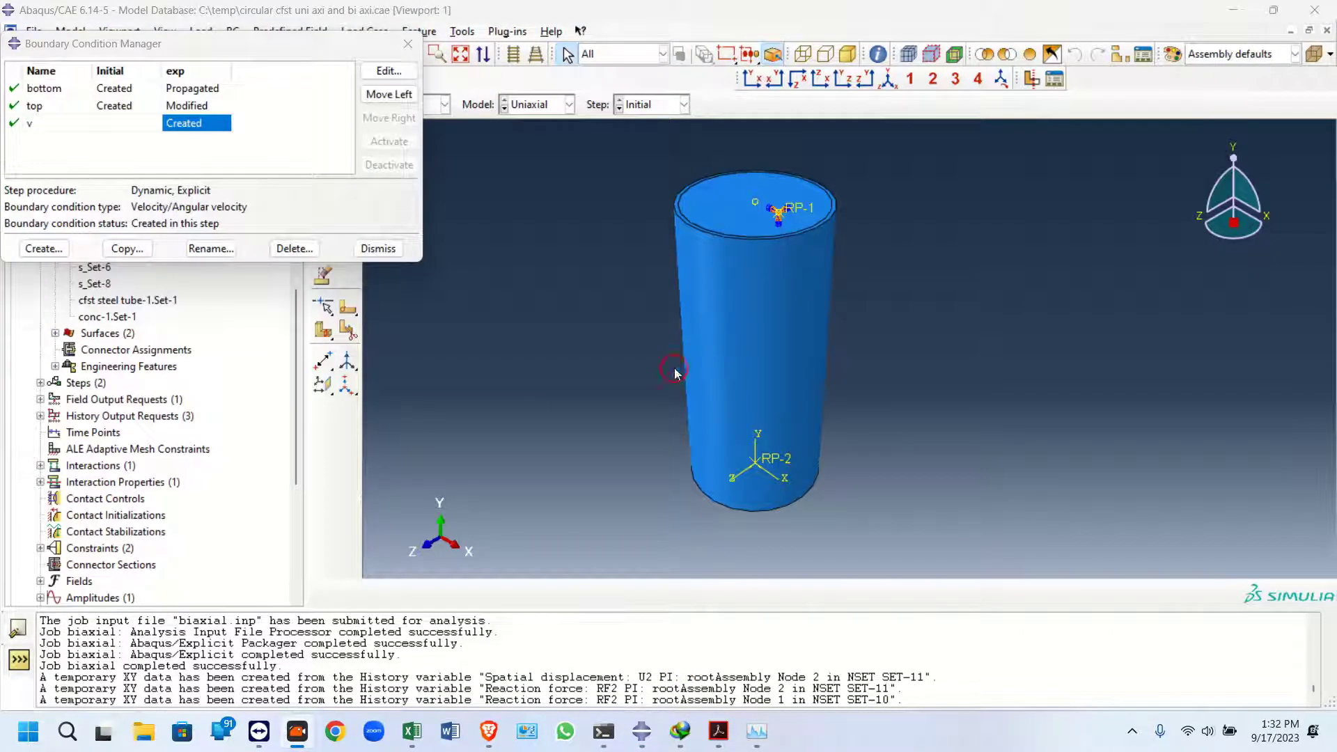
Inspect the velocity boundary condition v of the Uniaxial model without changing it
double_click(199, 123)
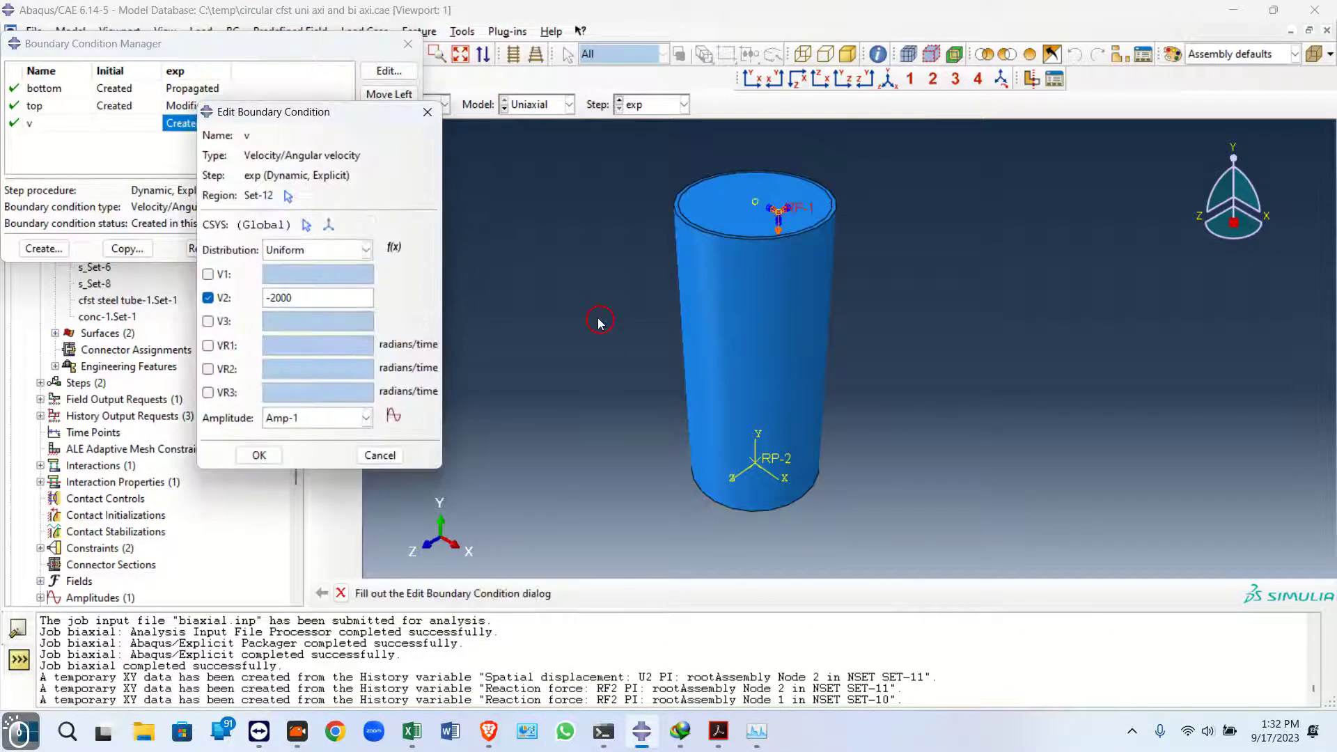
left_click_drag(342, 117, 294, 112)
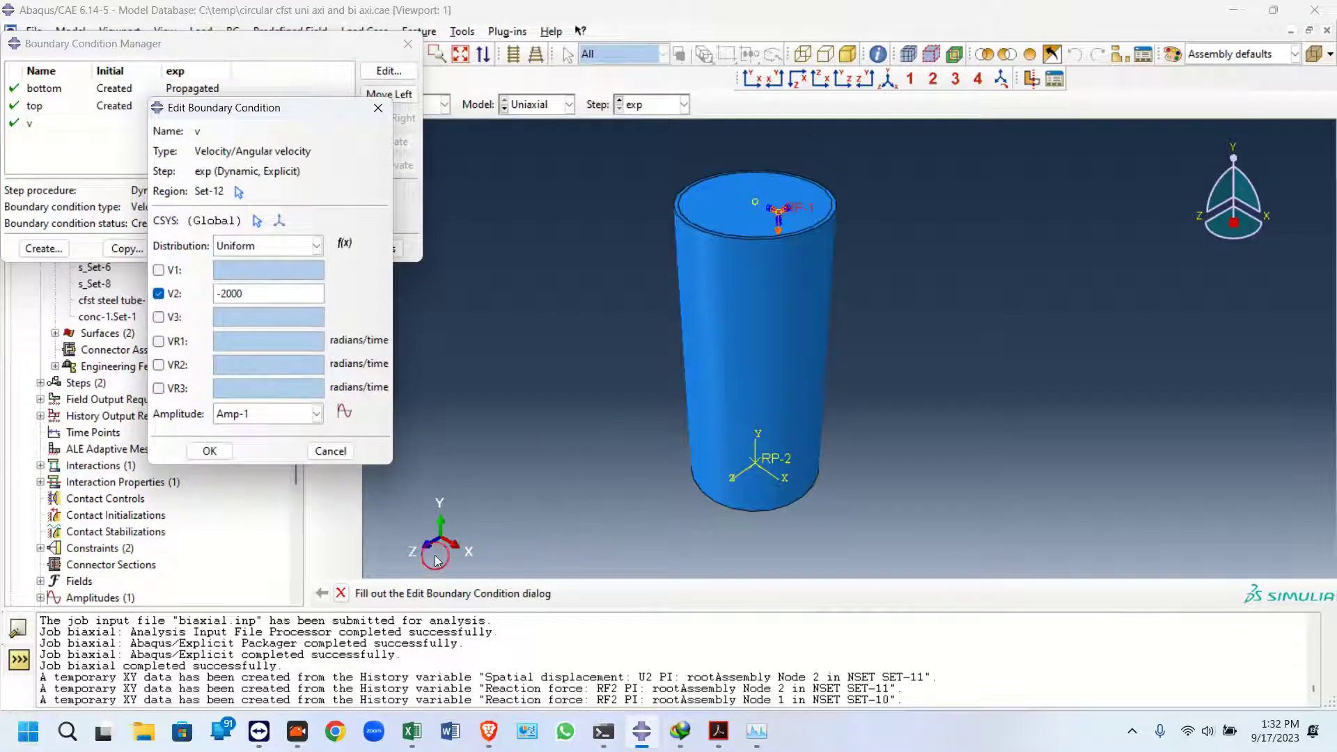
left_click(378, 107)
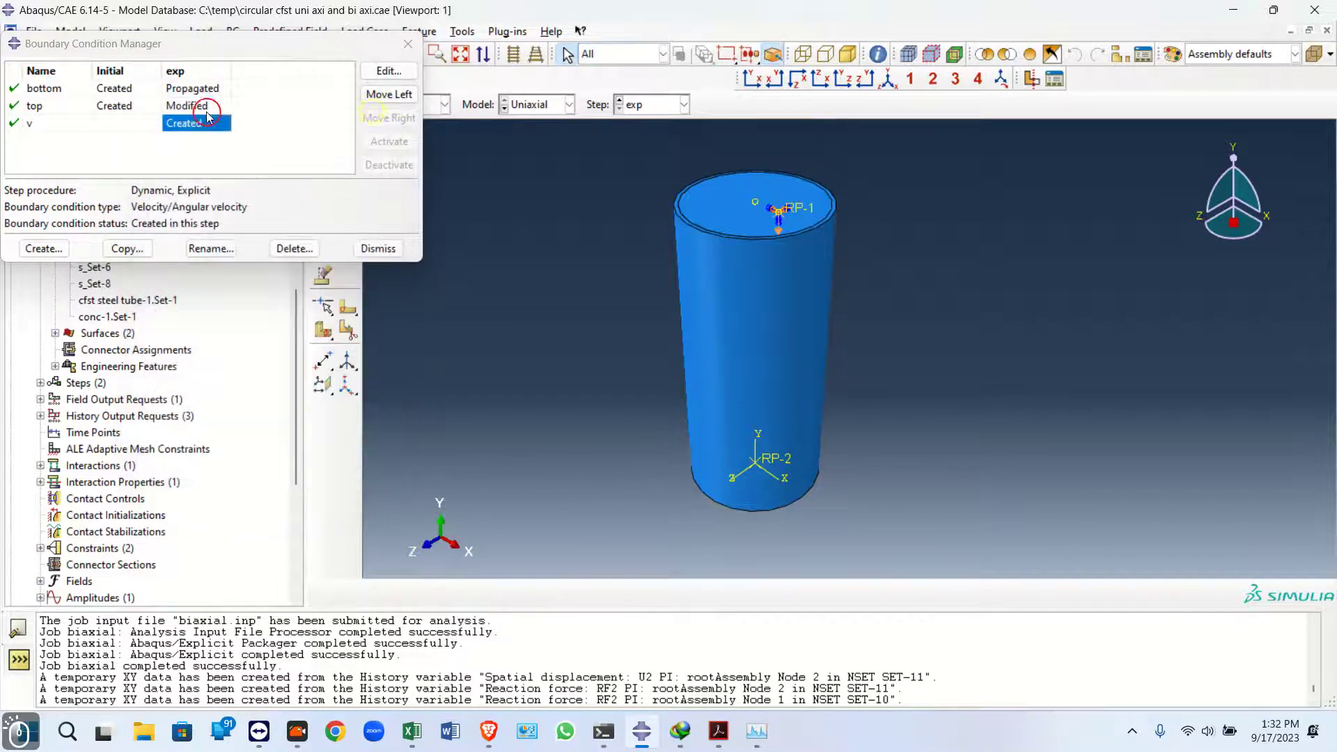
Free the UR3 rotation in the top boundary condition of the Uniaxial model
double_click(186, 106)
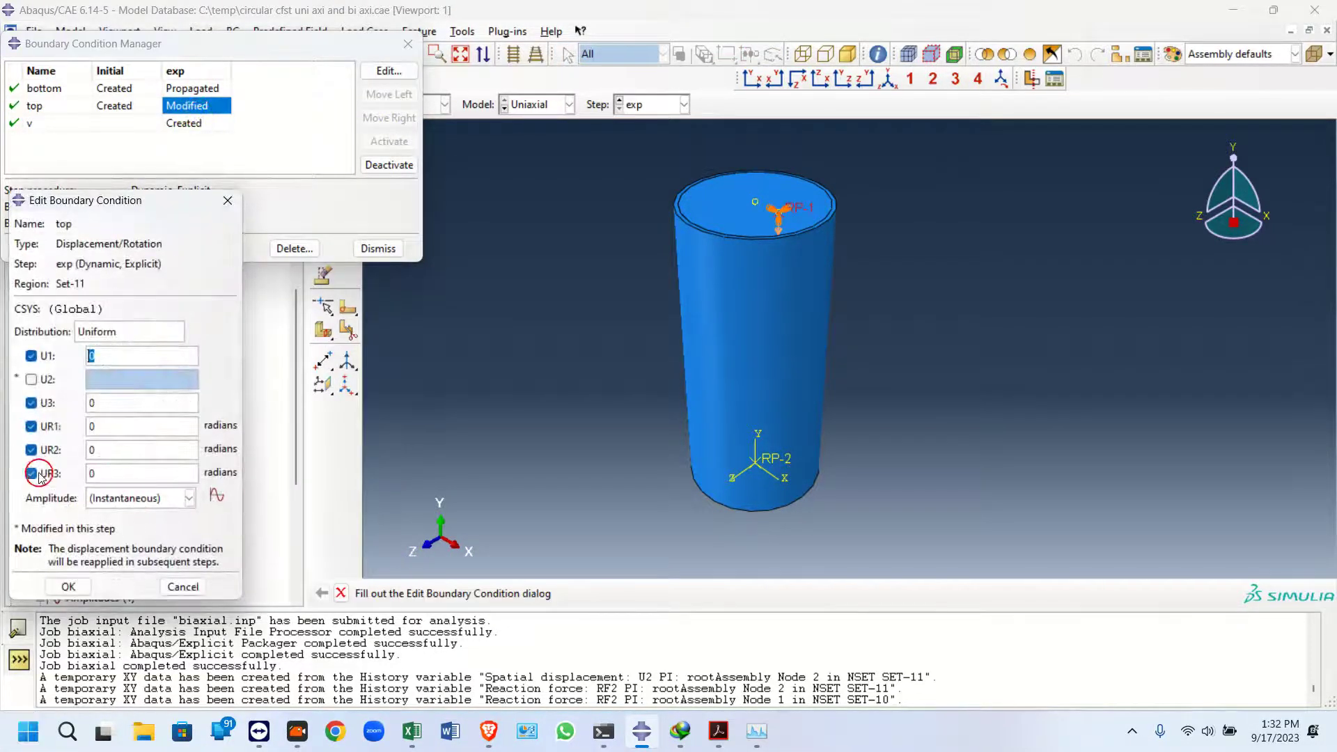
left_click(32, 474)
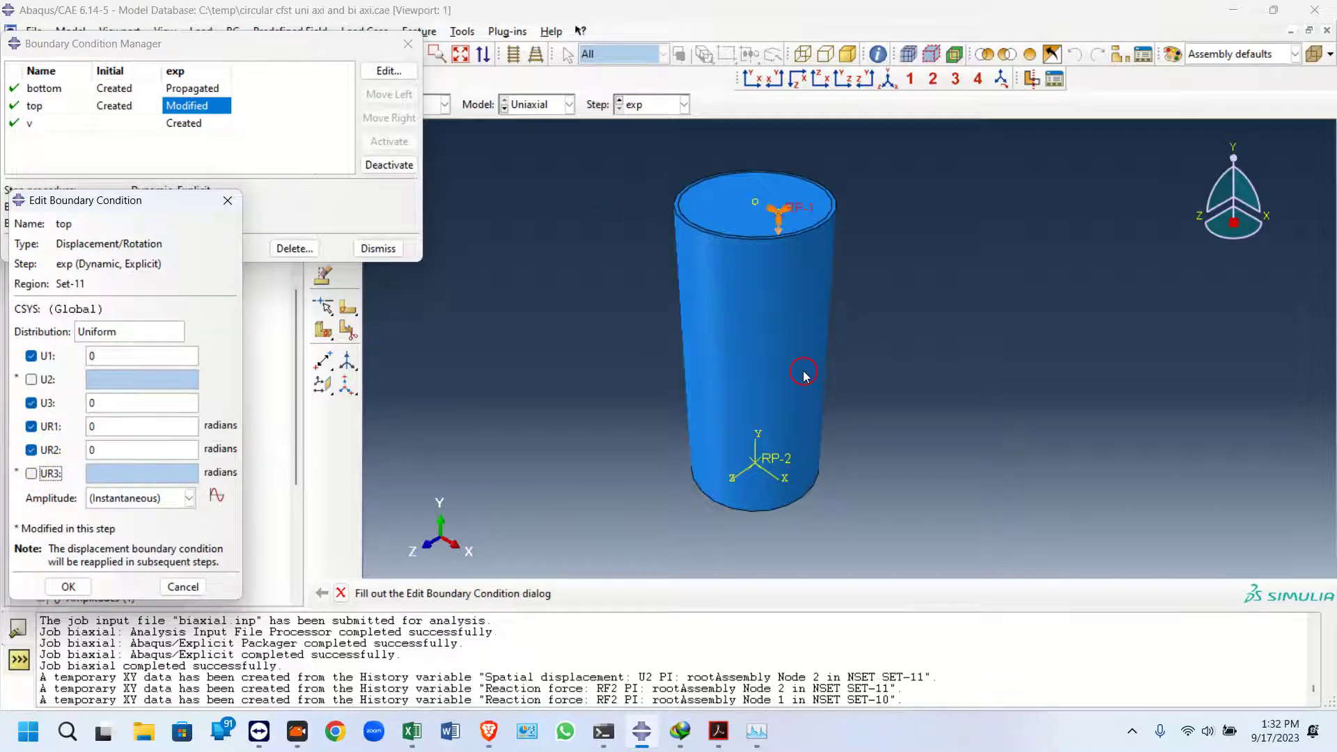
left_click(82, 587)
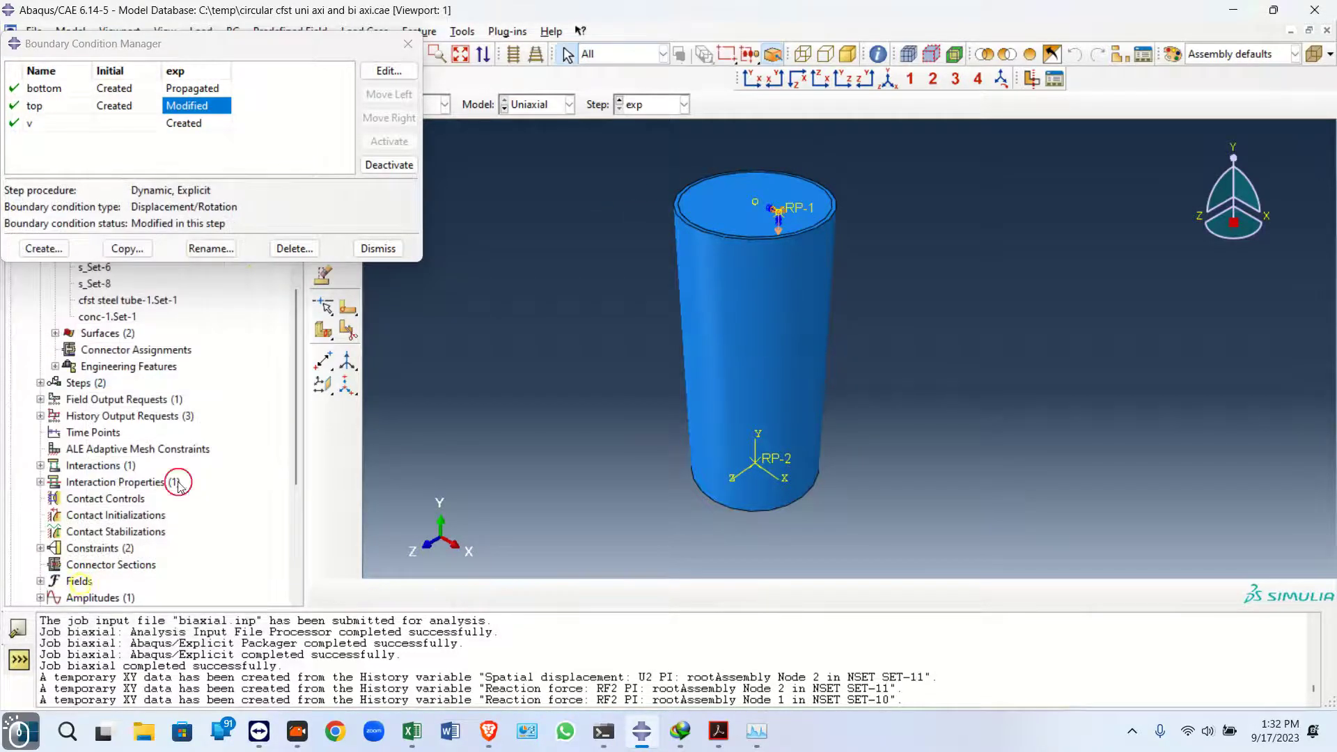
left_click(408, 44)
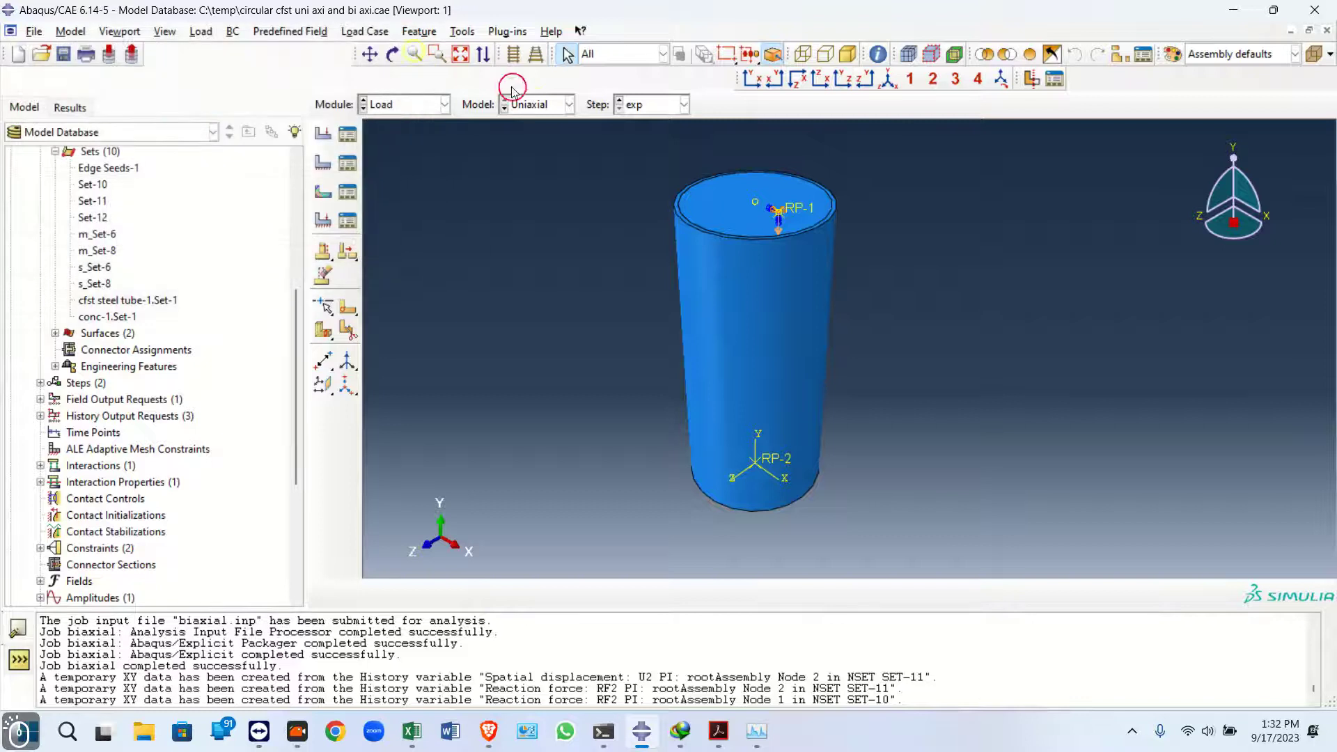
Switch to the biaxial model and review its loads and top boundary condition
left_click(532, 104)
left_click(527, 157)
left_click(347, 133)
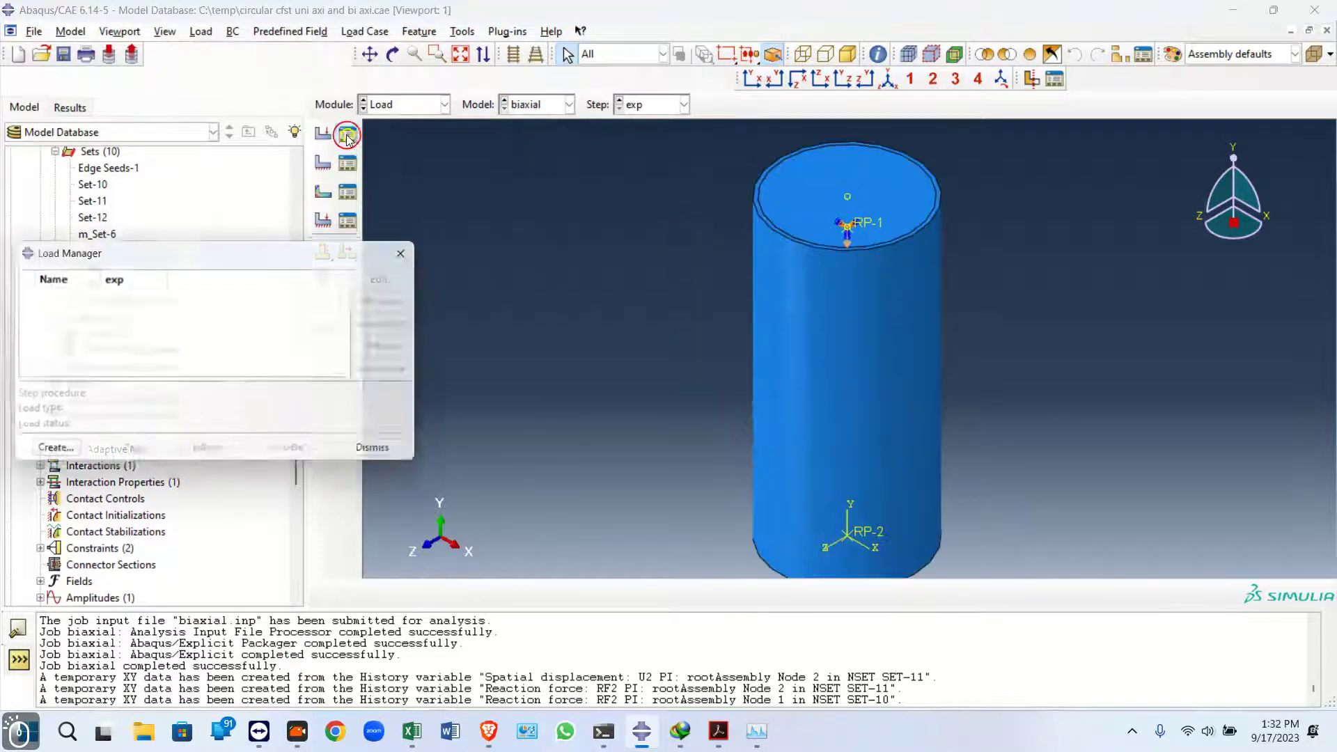
left_click(417, 251)
left_click(347, 163)
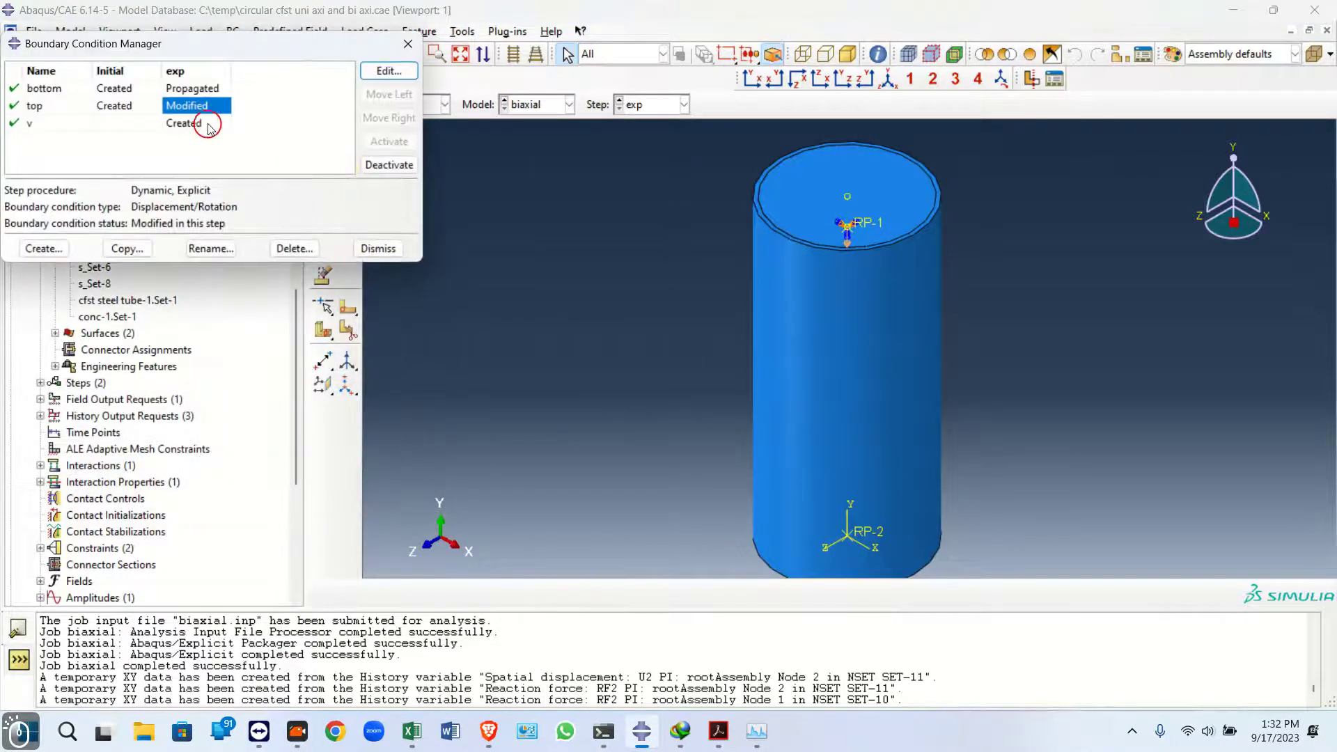
double_click(188, 107)
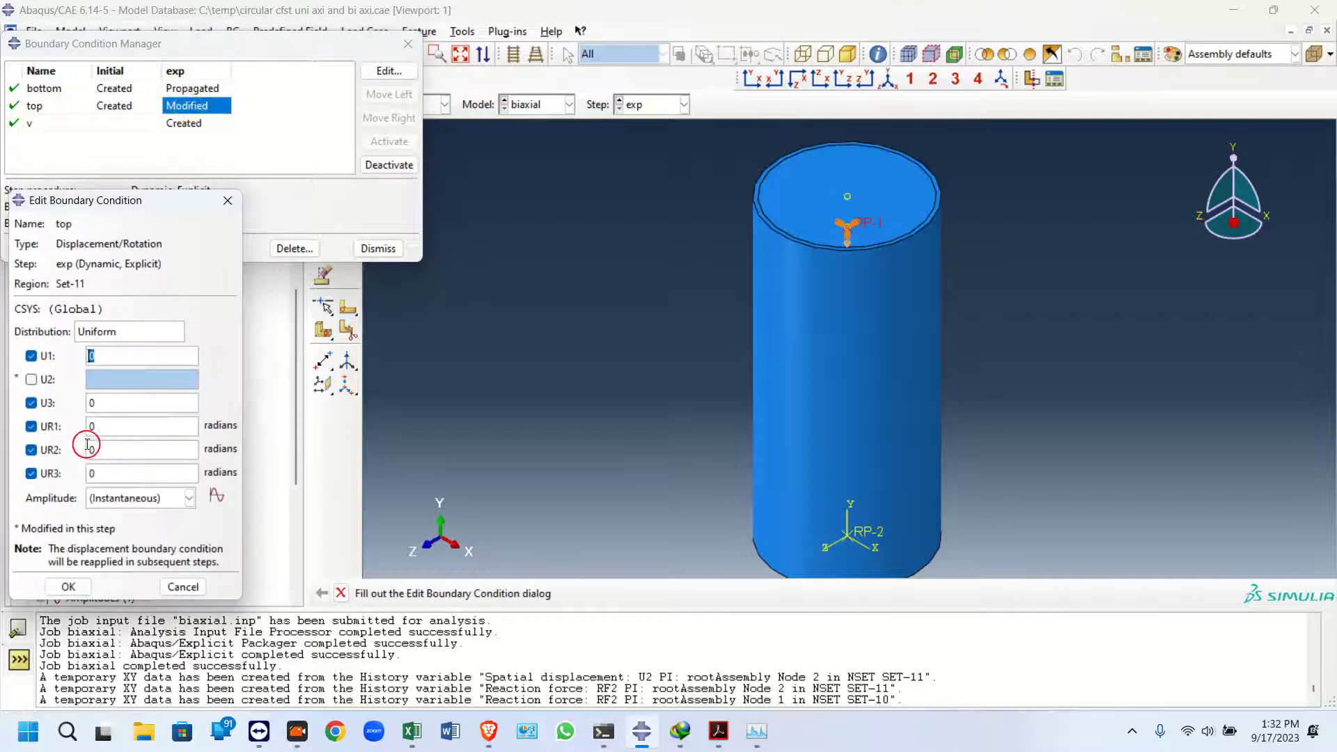
left_click(69, 585)
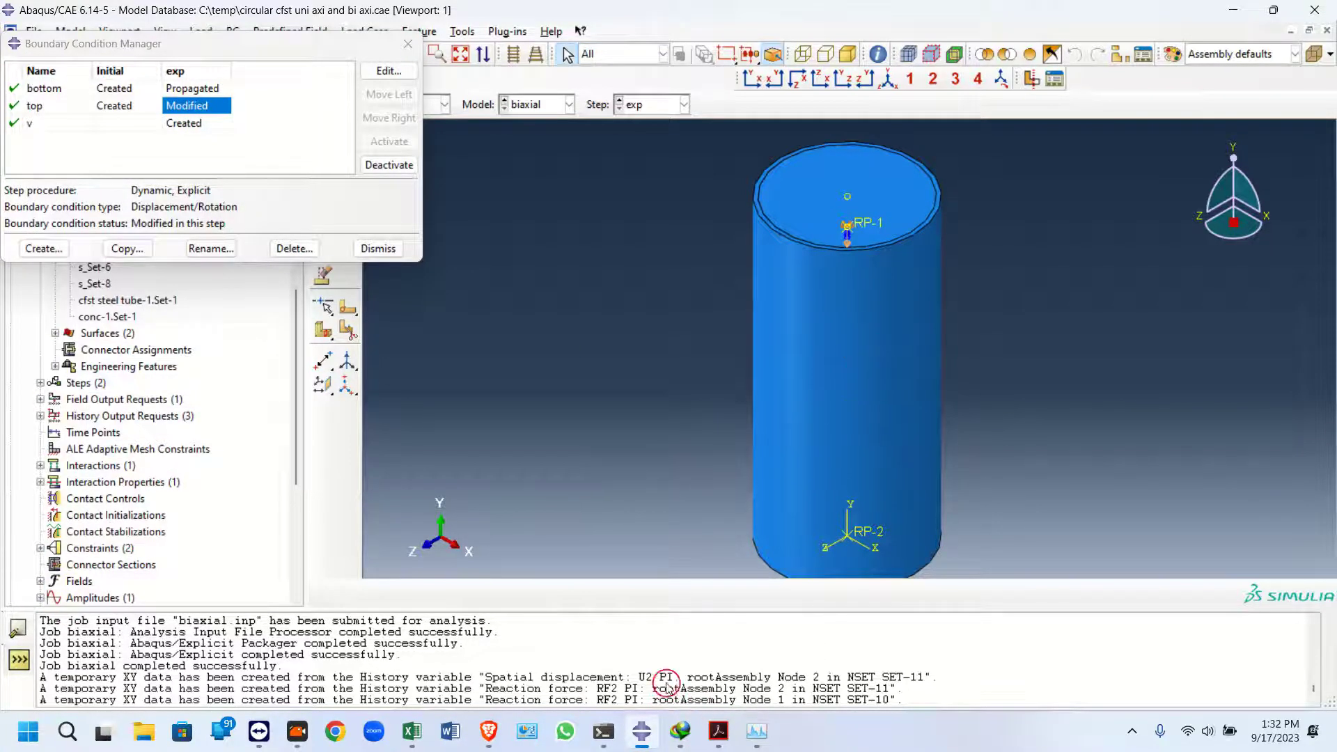
Resubmit the uniaxial_30mm job for analysis
scroll(273, 402, "down", 5)
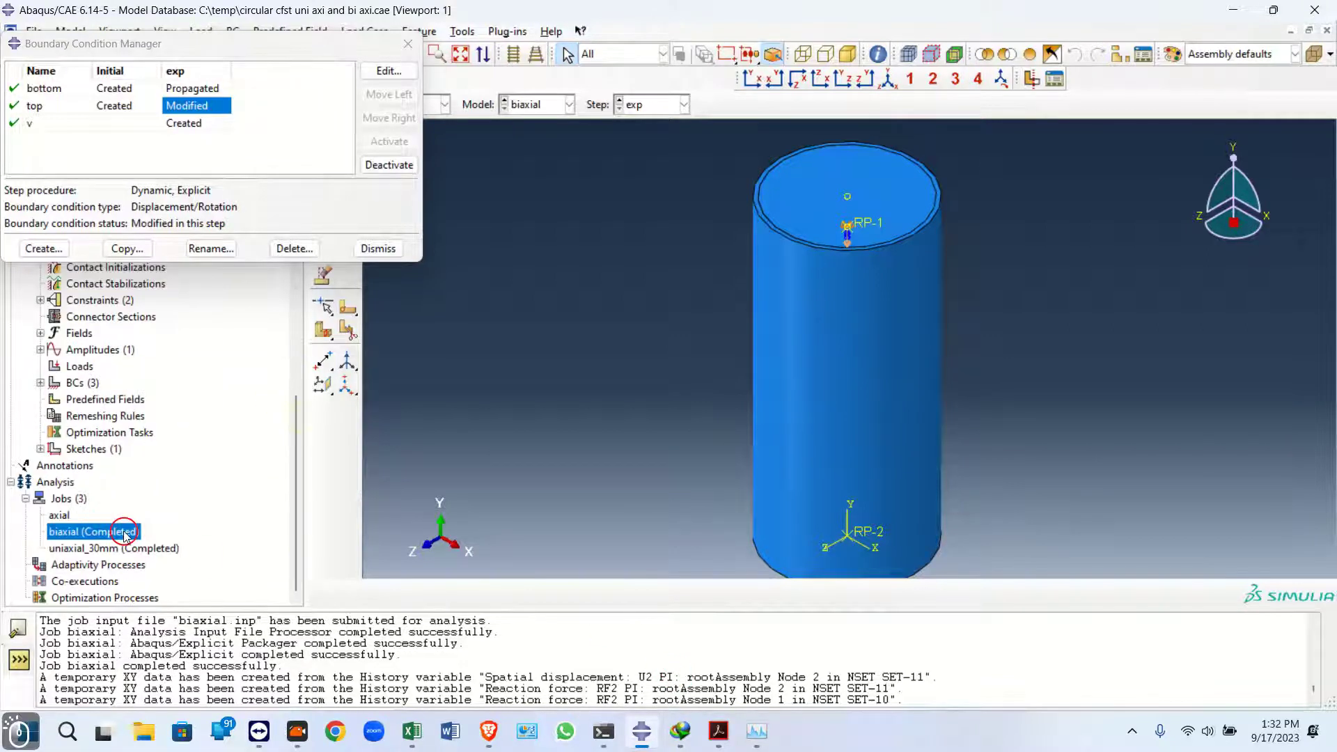
left_click(104, 547)
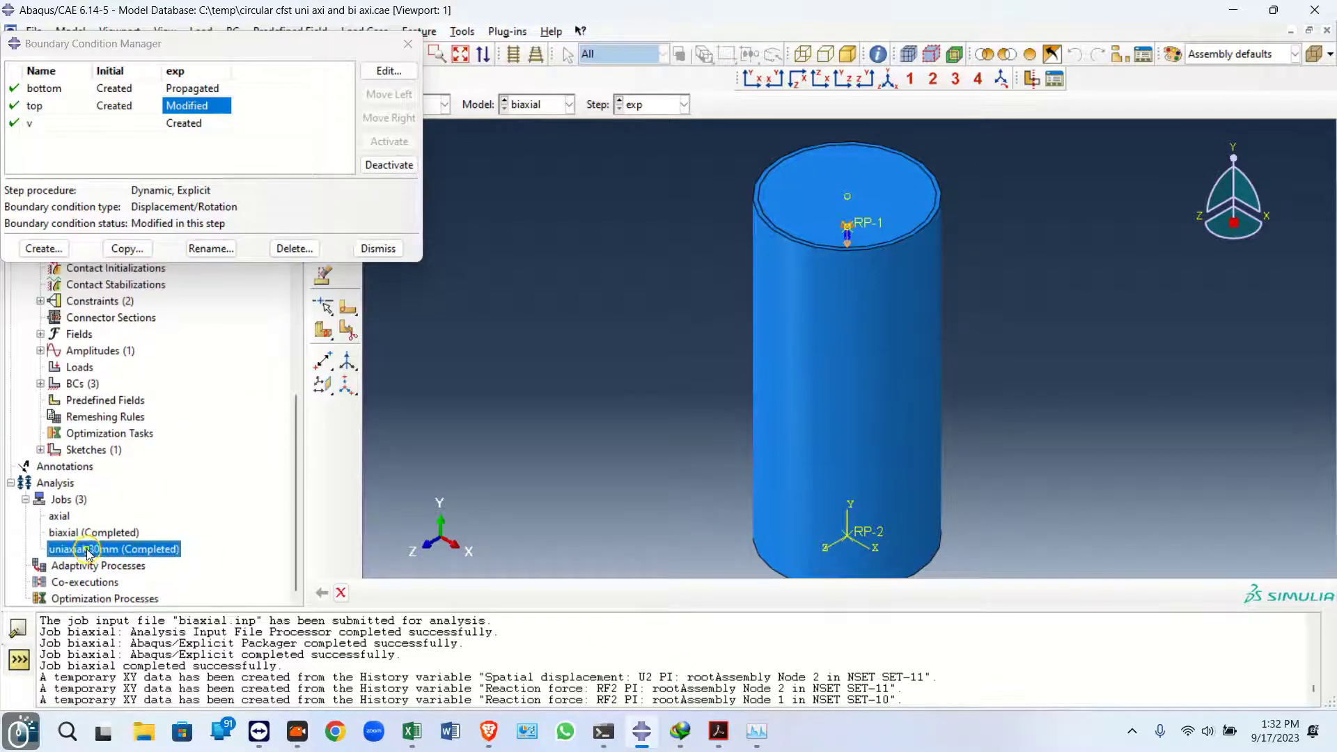
right_click(90, 548)
left_click(130, 607)
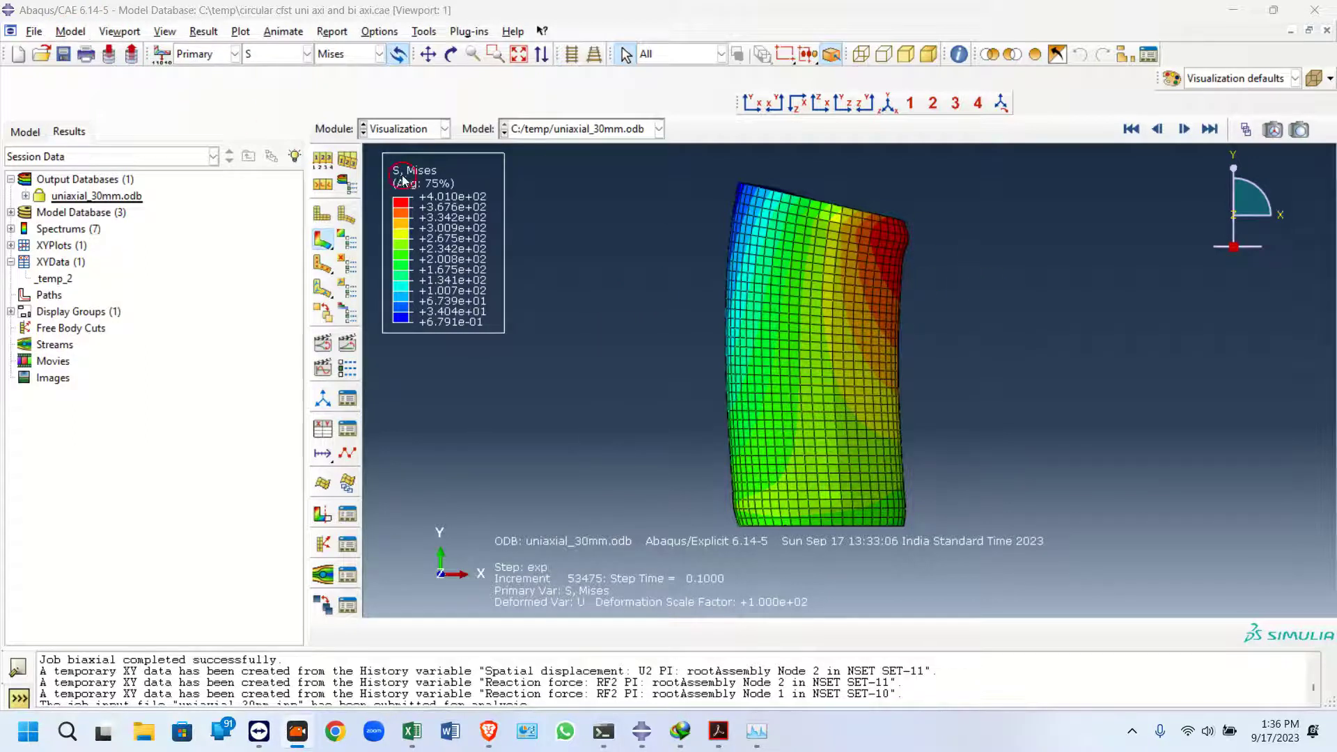
Hide the title and state blocks through the viewport annotation options
left_click(322, 160)
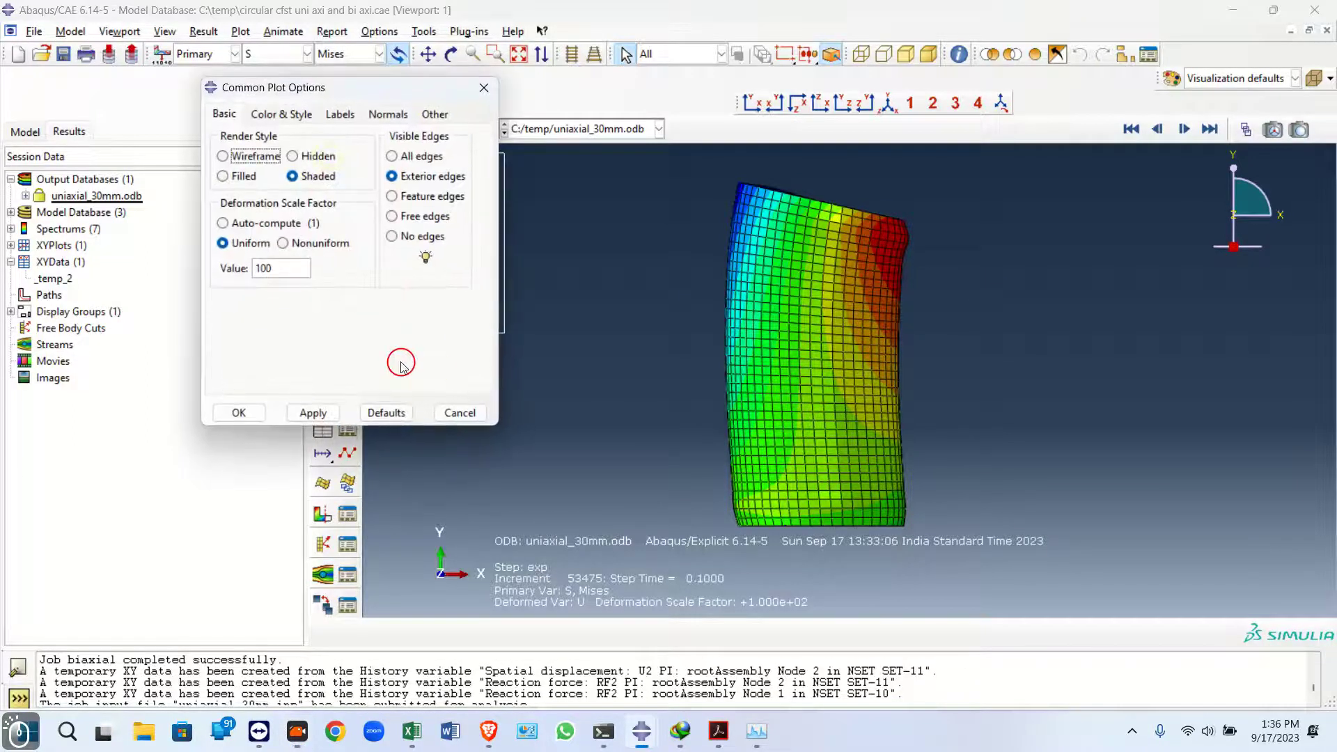
left_click(471, 426)
left_click(71, 32)
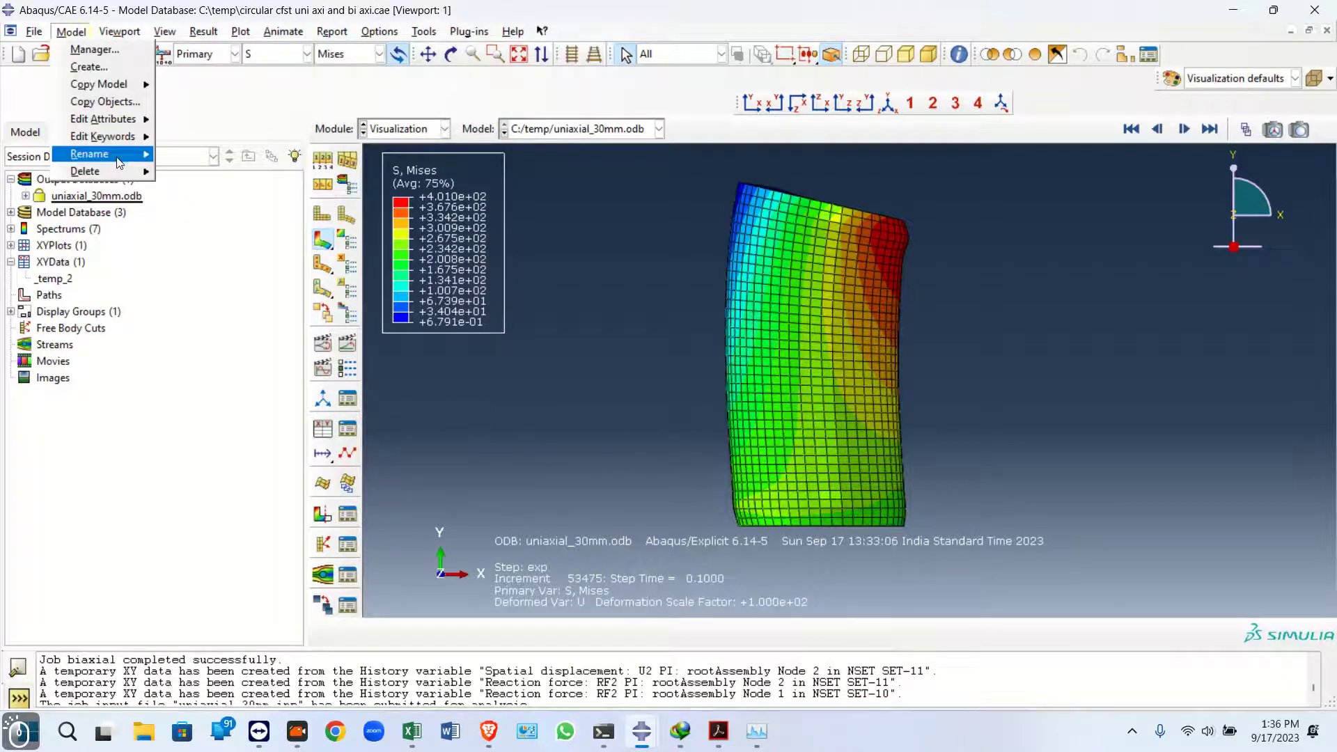
mouse_move(119, 31)
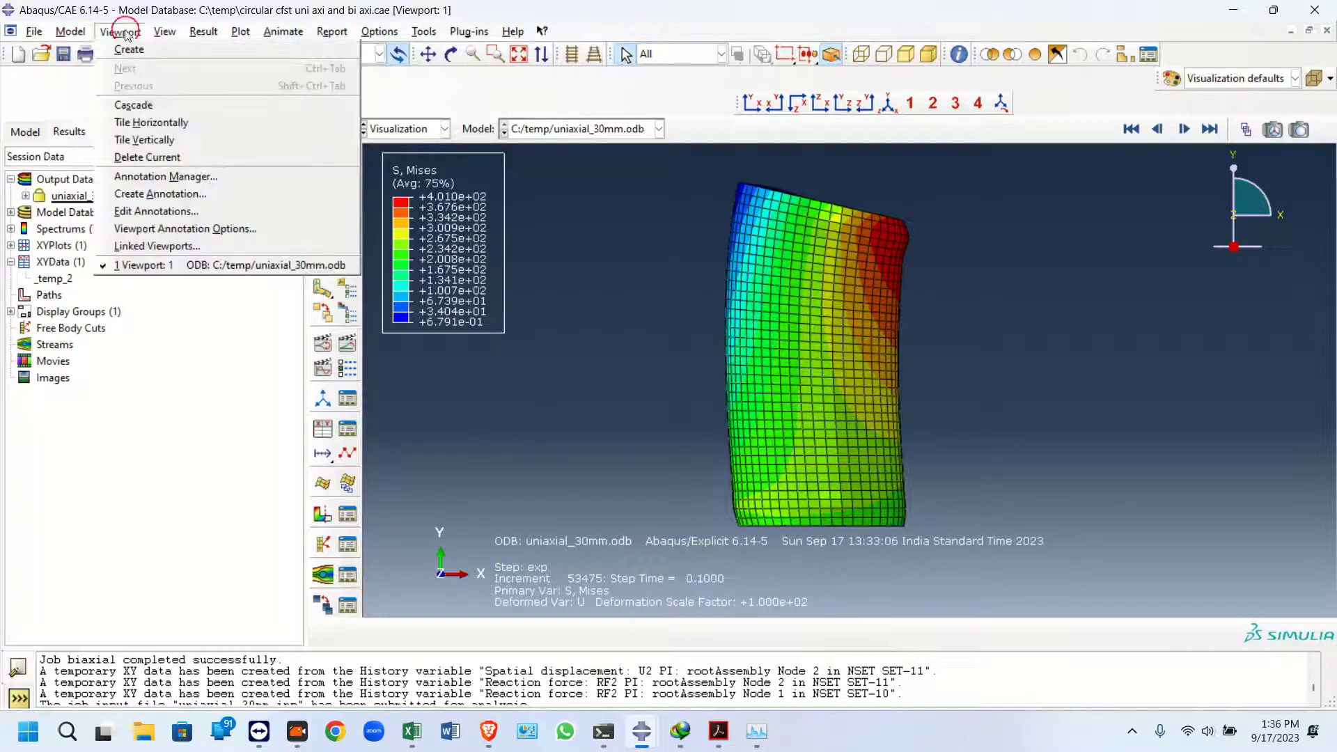
left_click(156, 228)
left_click(44, 499)
left_click(43, 481)
left_click(43, 460)
left_click(110, 631)
left_click(43, 630)
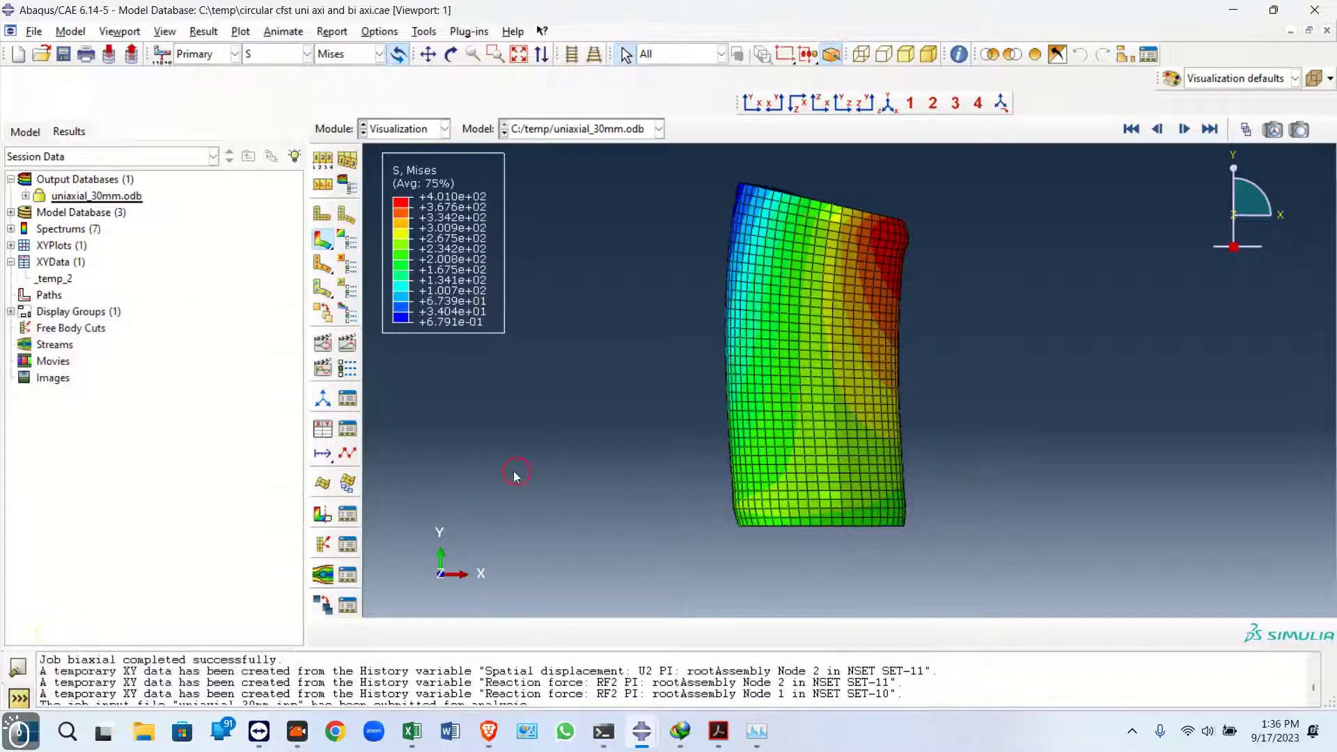
Zoom the stress contour and open the uniaxial_30mm job monitor to check its progress
scroll(612, 429, "up", 1)
scroll(748, 391, "down", 2)
scroll(582, 367, "up", 1)
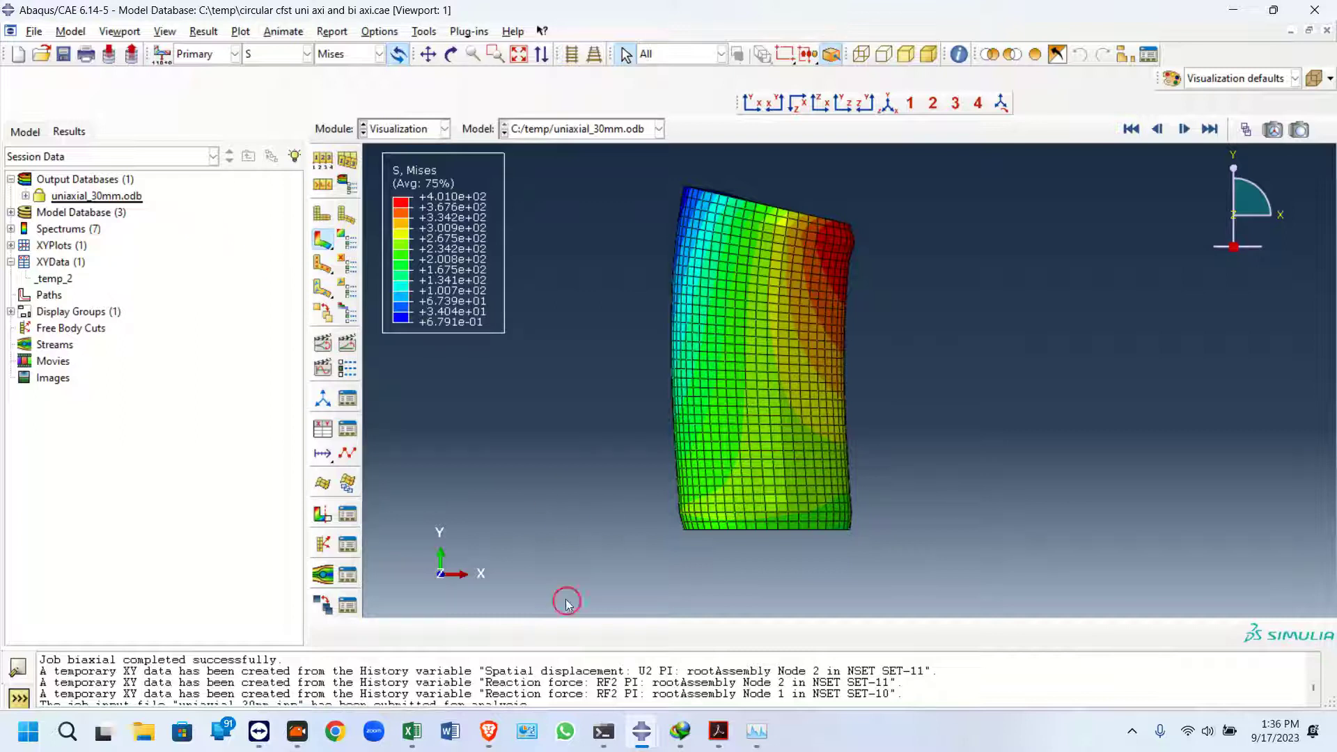
mouse_move(641, 731)
left_click(710, 638)
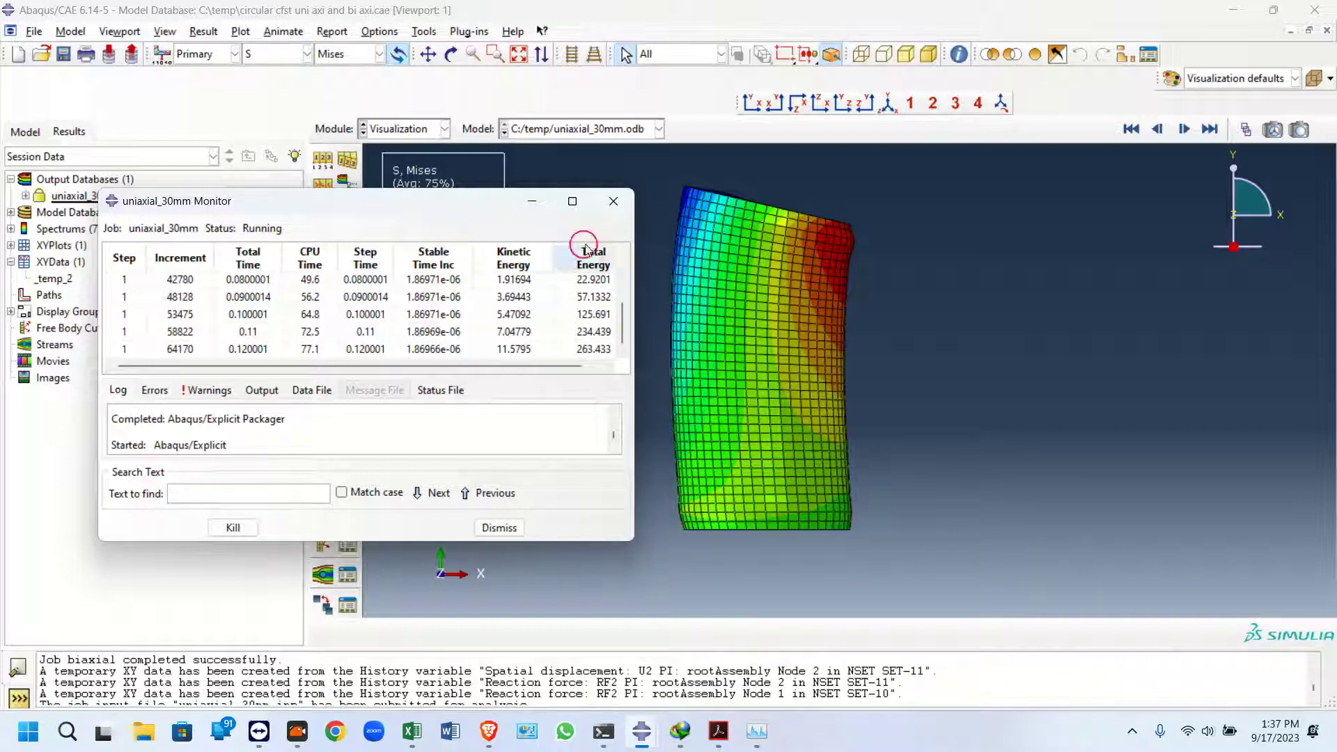
Close the uniaxial_30mm output database and switch to the Load module
right_click(66, 196)
left_click(100, 221)
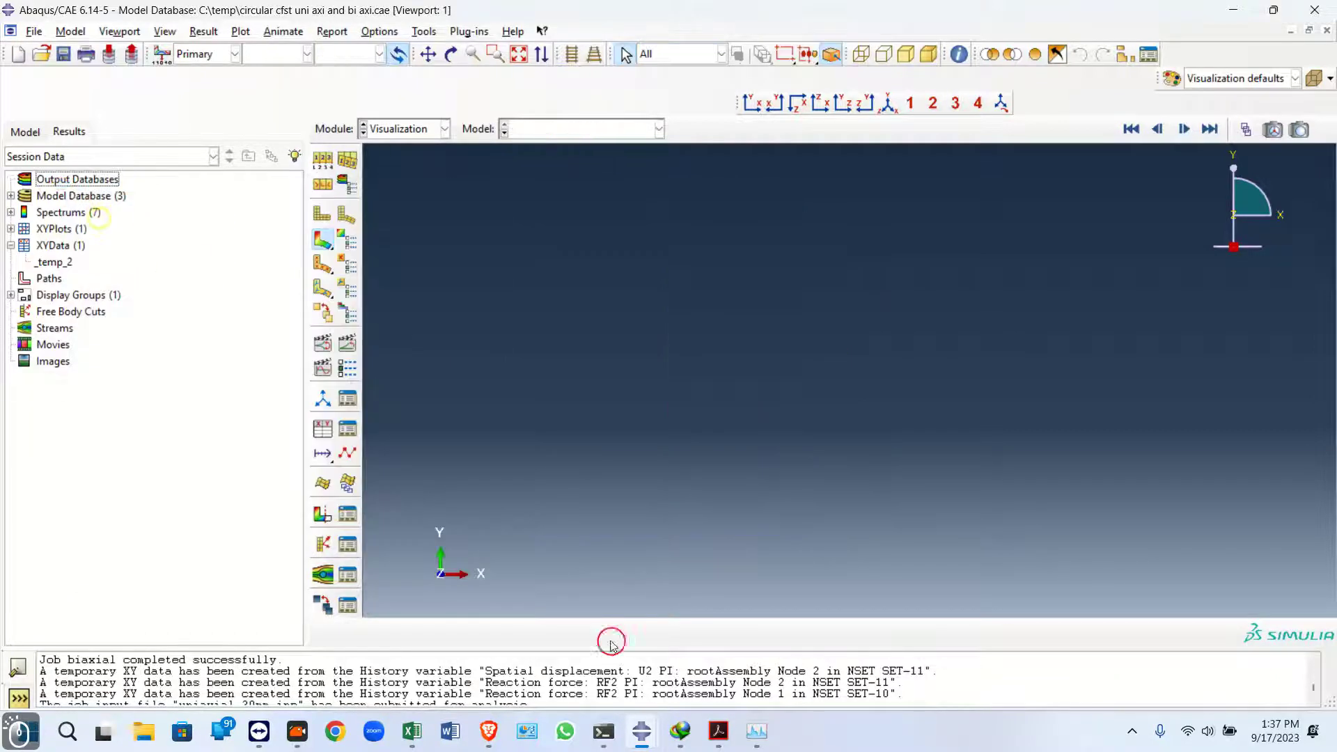
left_click(394, 132)
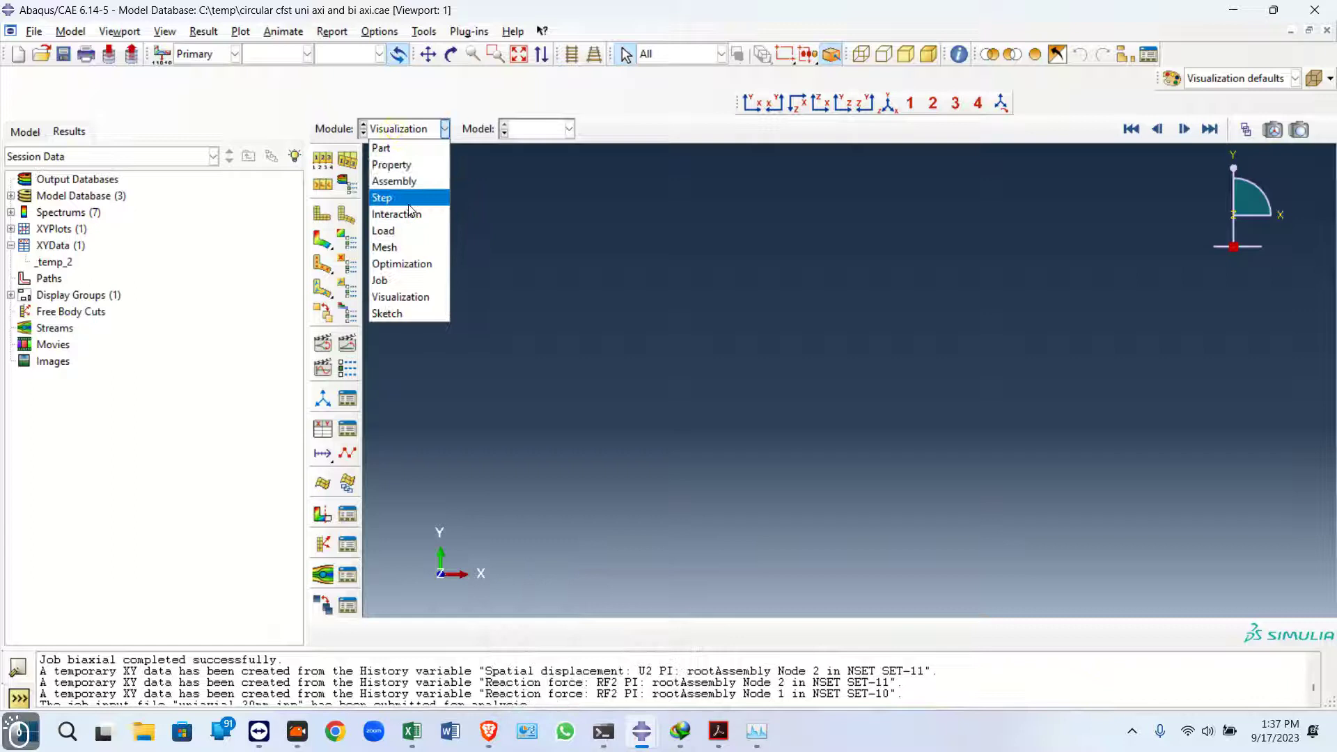
left_click(385, 230)
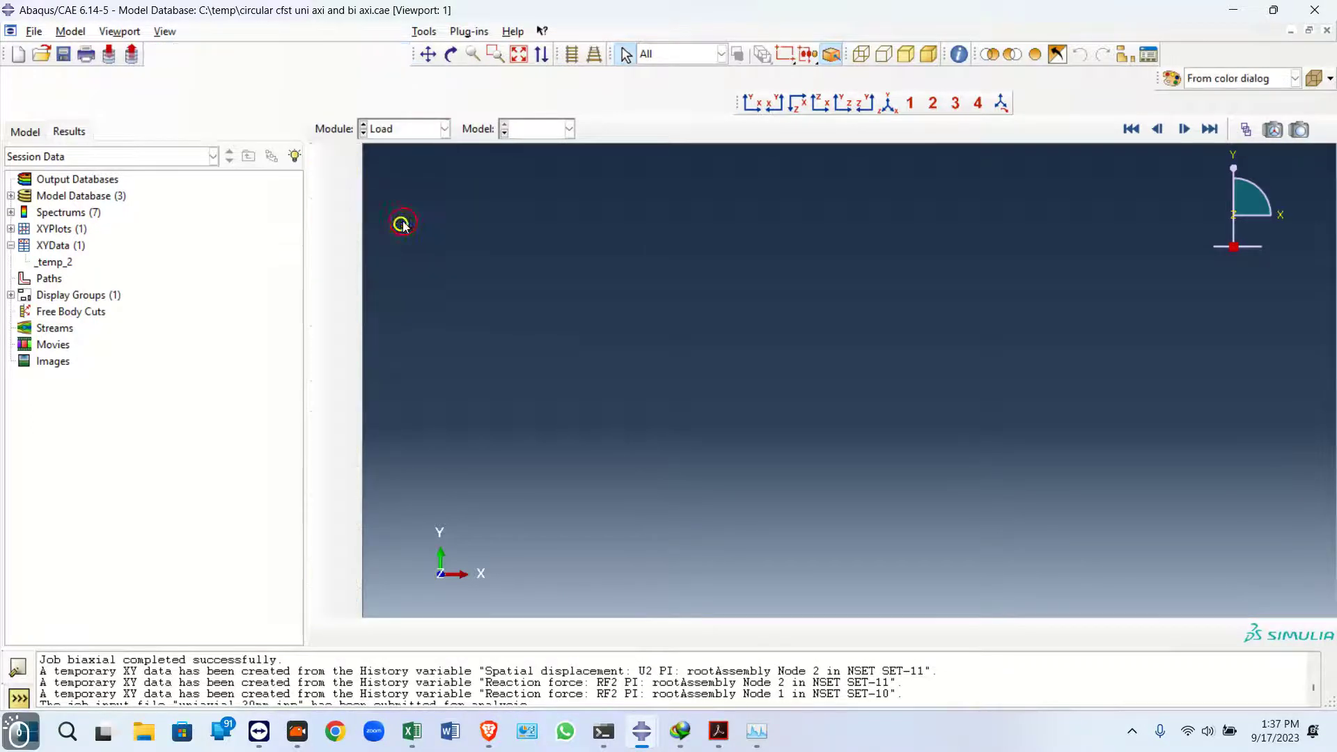
Open the biaxial model's boundary condition manager and review the top boundary condition settings
left_click(408, 44)
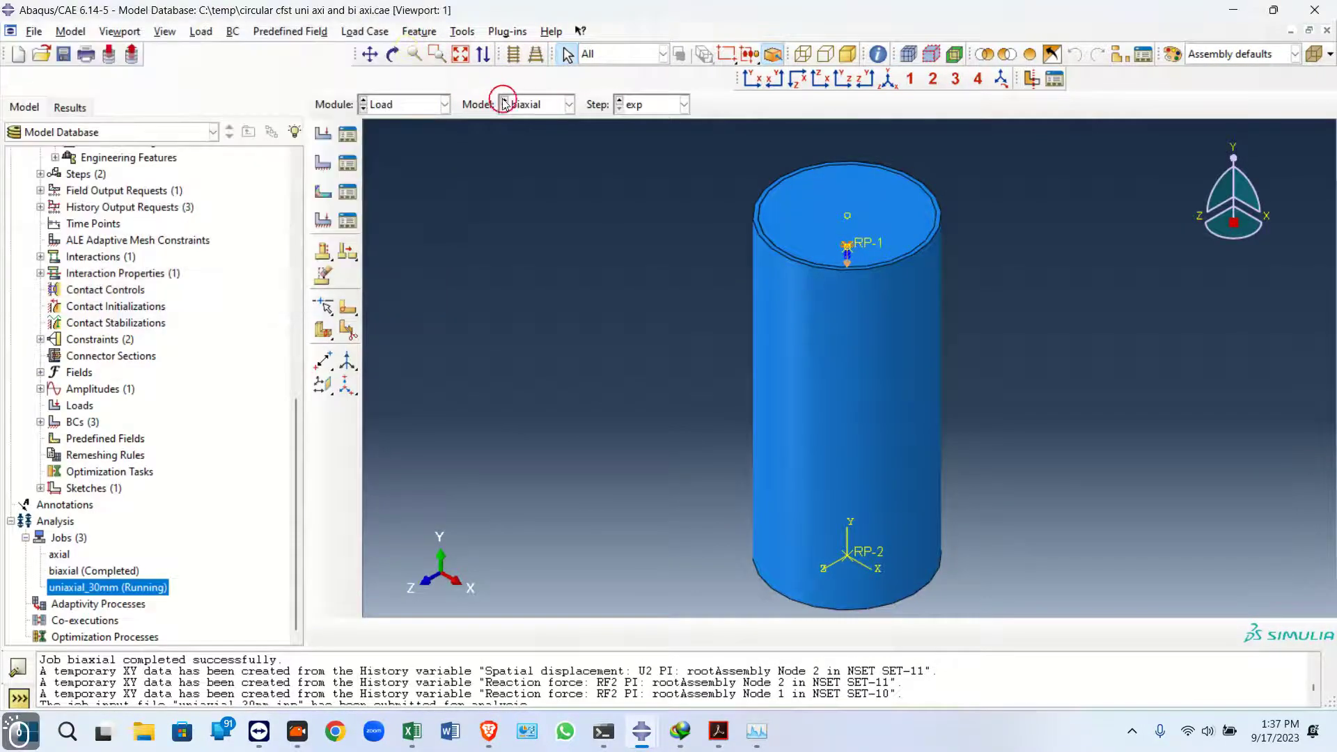
left_click(343, 164)
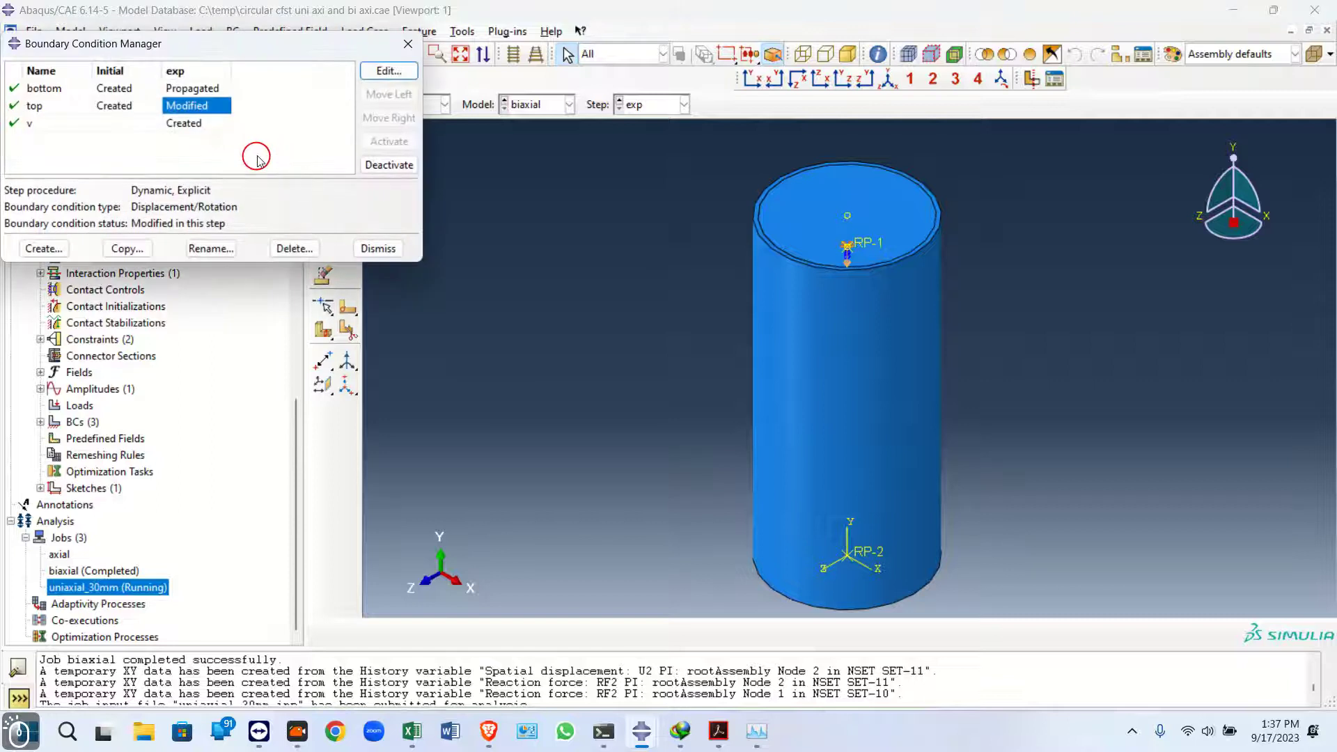
left_click(197, 108)
double_click(197, 108)
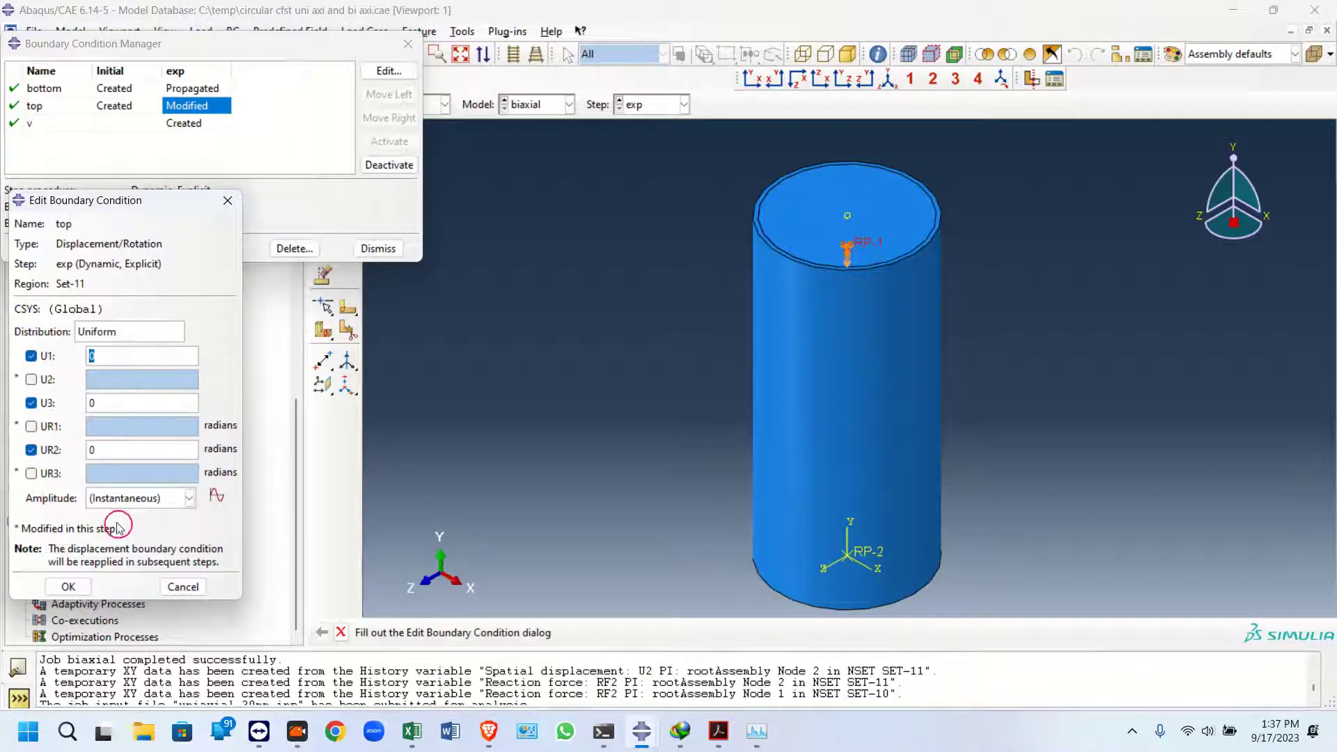
left_click(184, 587)
Switch to the Uniaxial model and review its top boundary condition settings in the boundary condition manager
left_click(408, 45)
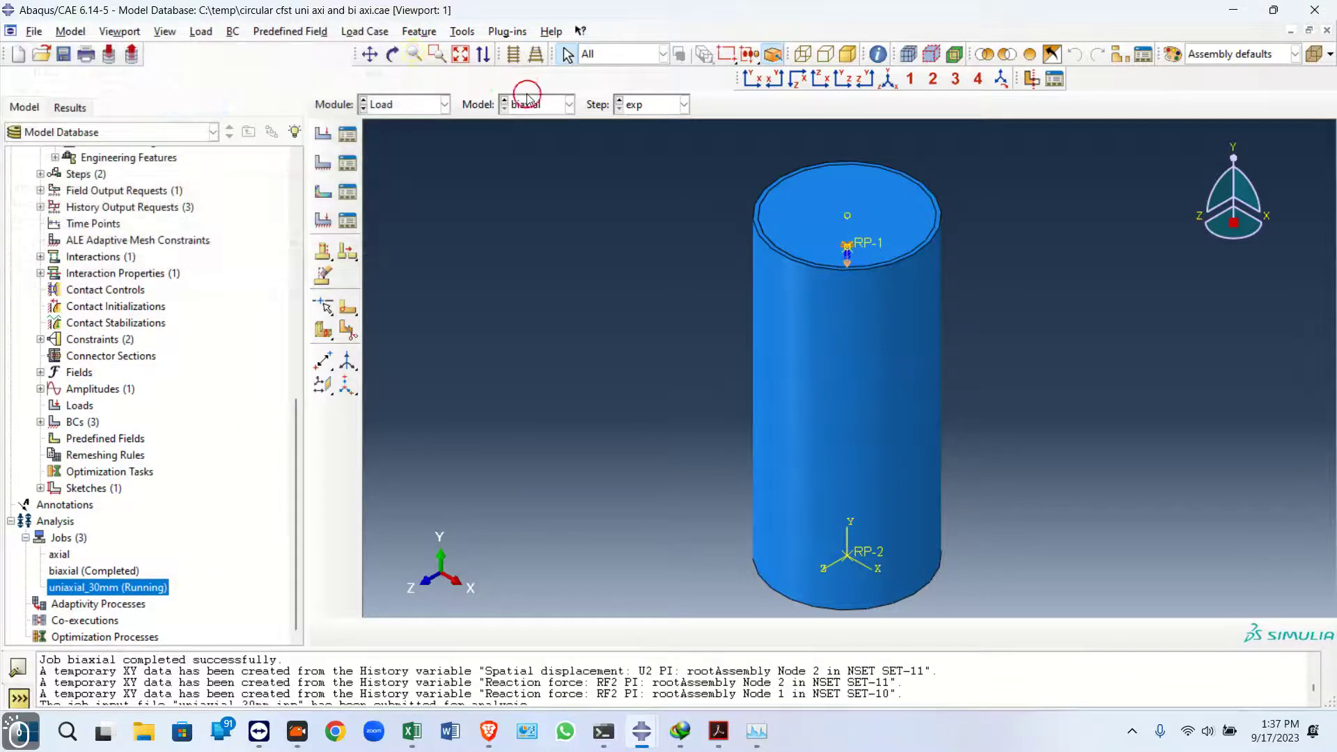
left_click(533, 105)
left_click(533, 123)
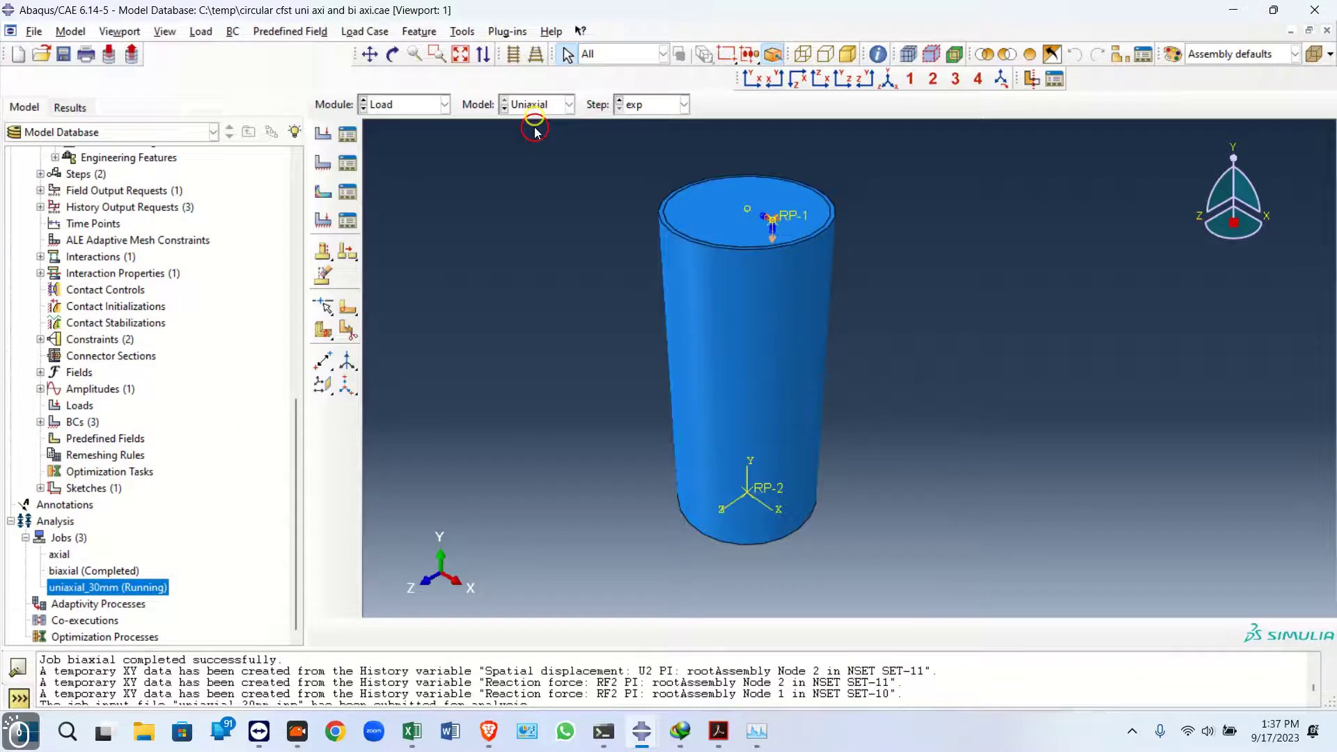
left_click(353, 167)
left_click(199, 106)
double_click(207, 110)
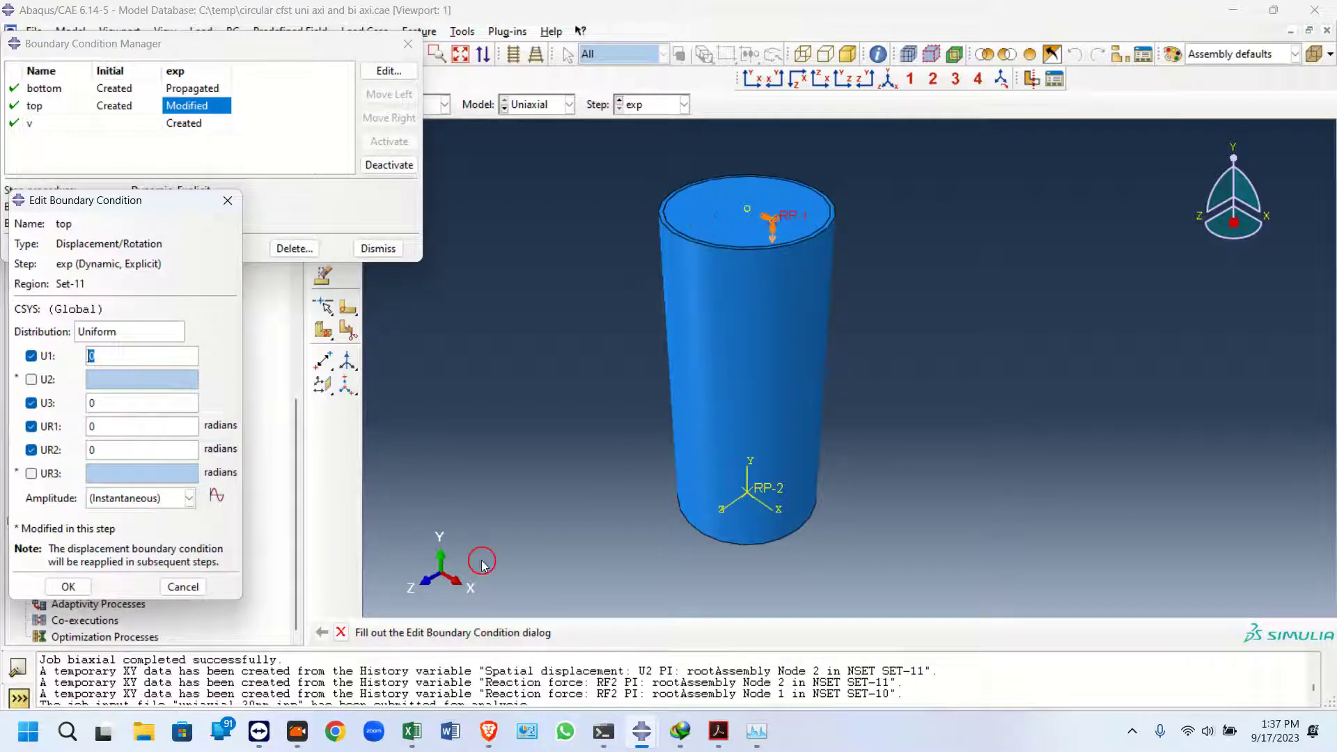
left_click(206, 592)
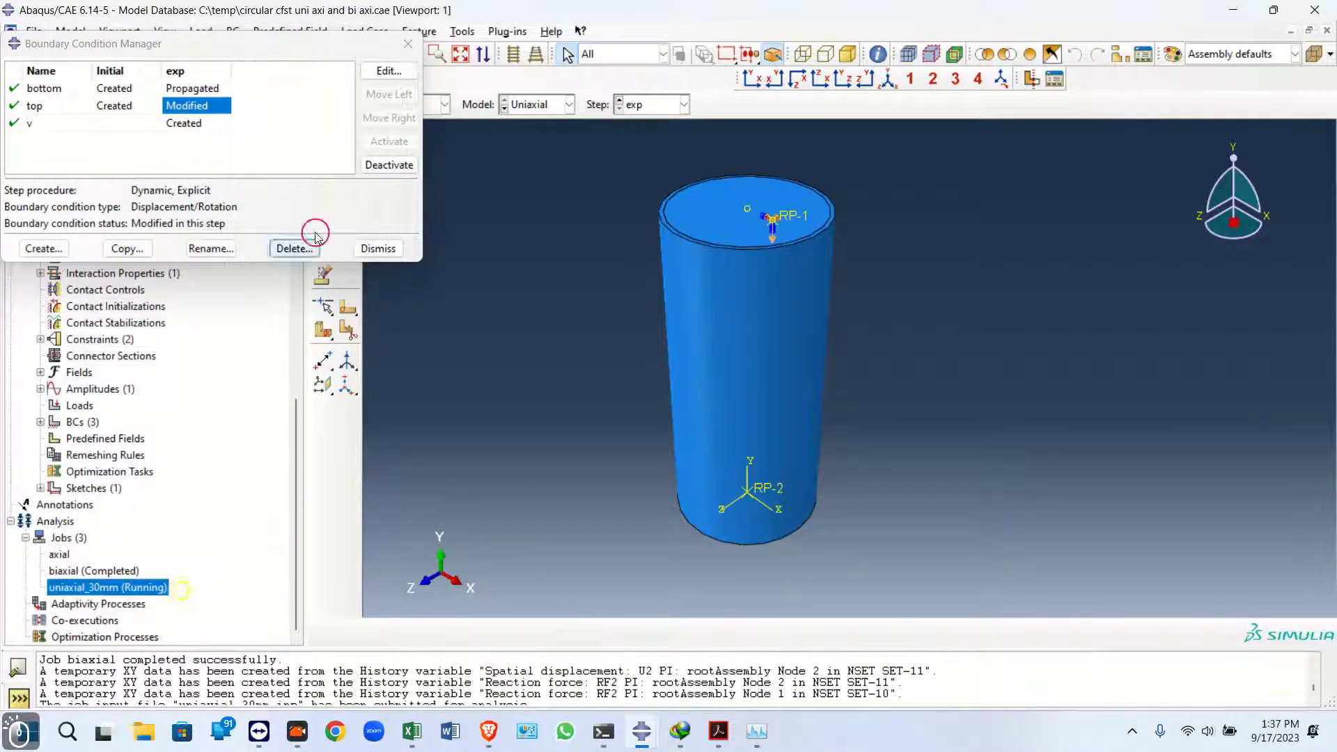
left_click(408, 44)
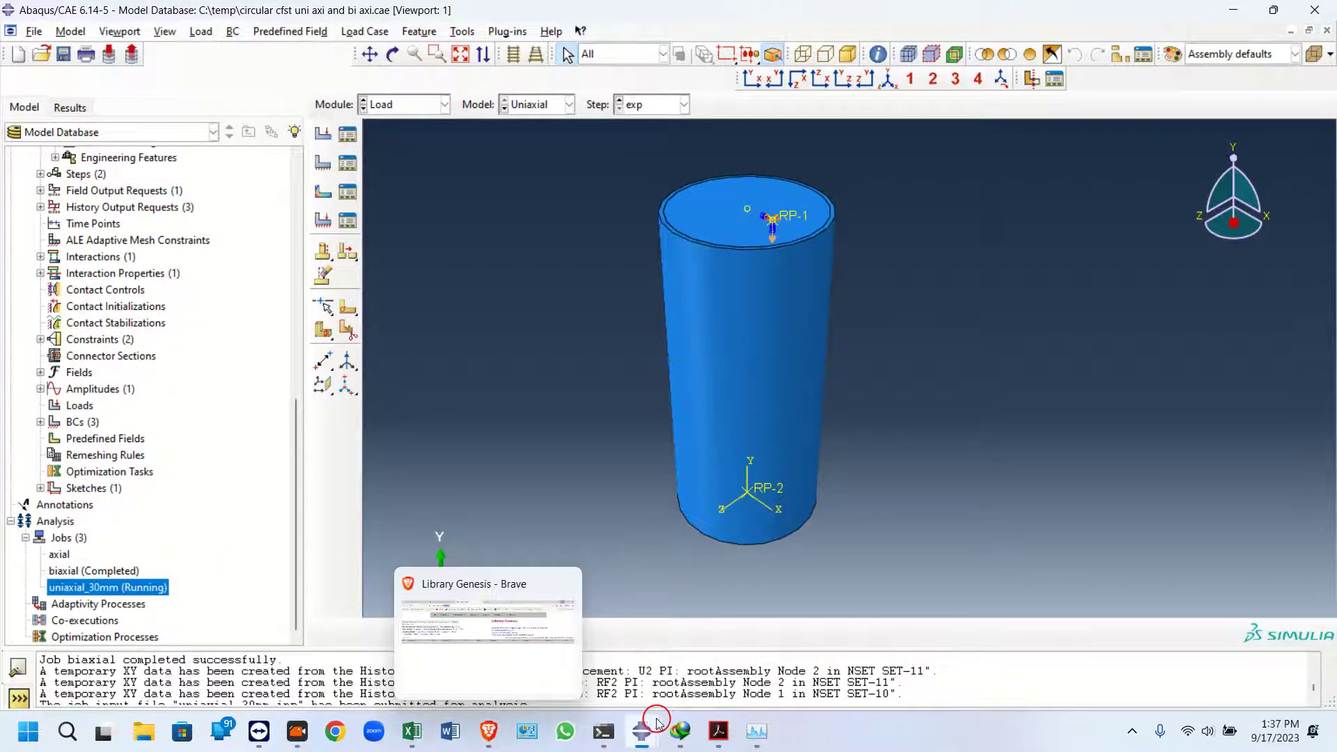
Reopen the uniaxial_30mm job monitor to check the running analysis
mouse_move(645, 738)
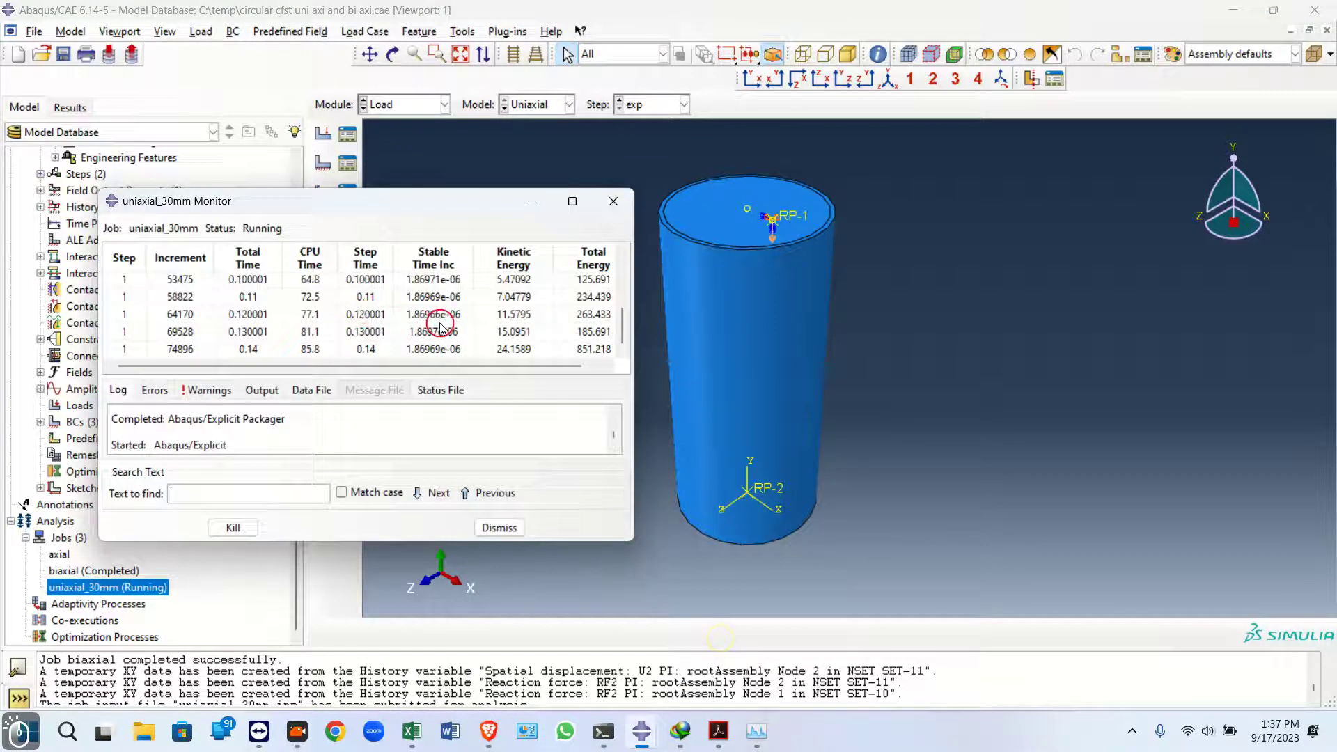
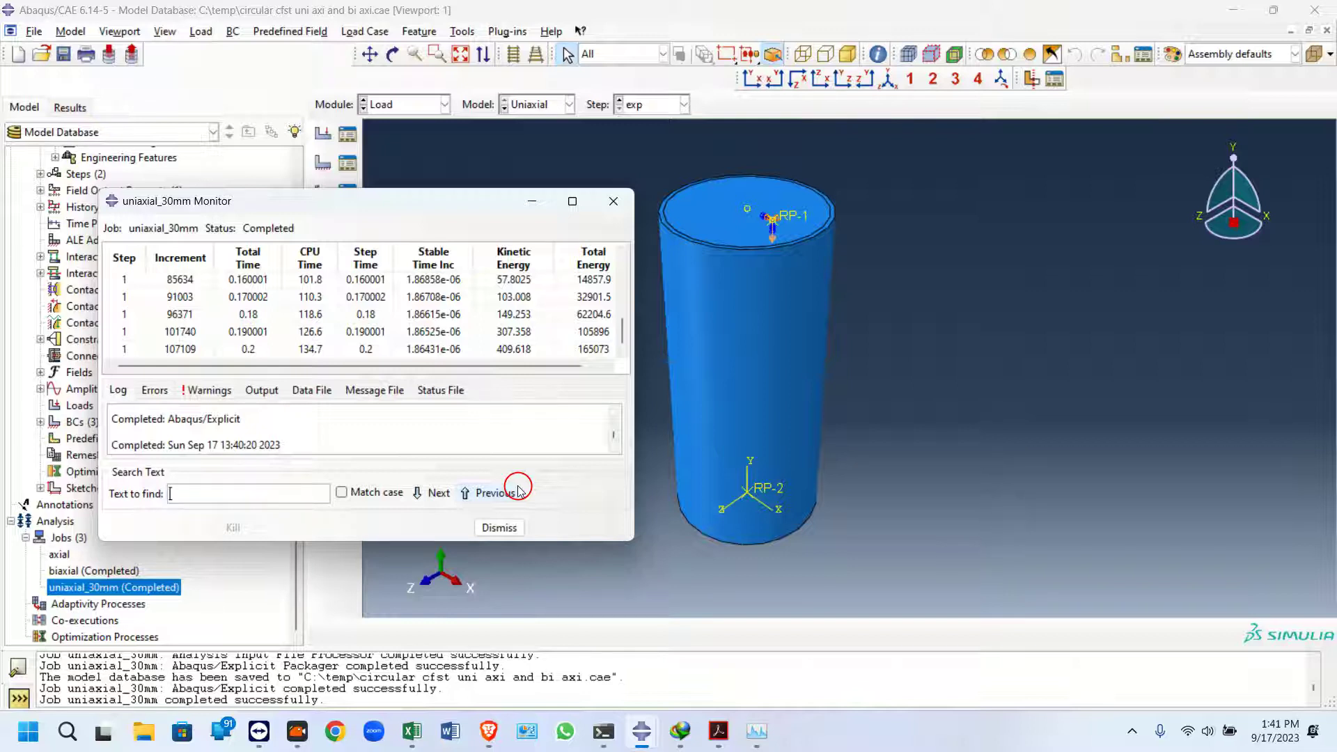
Open the uniaxial_30mm job results and plot contours on the deformed shape
right_click(125, 582)
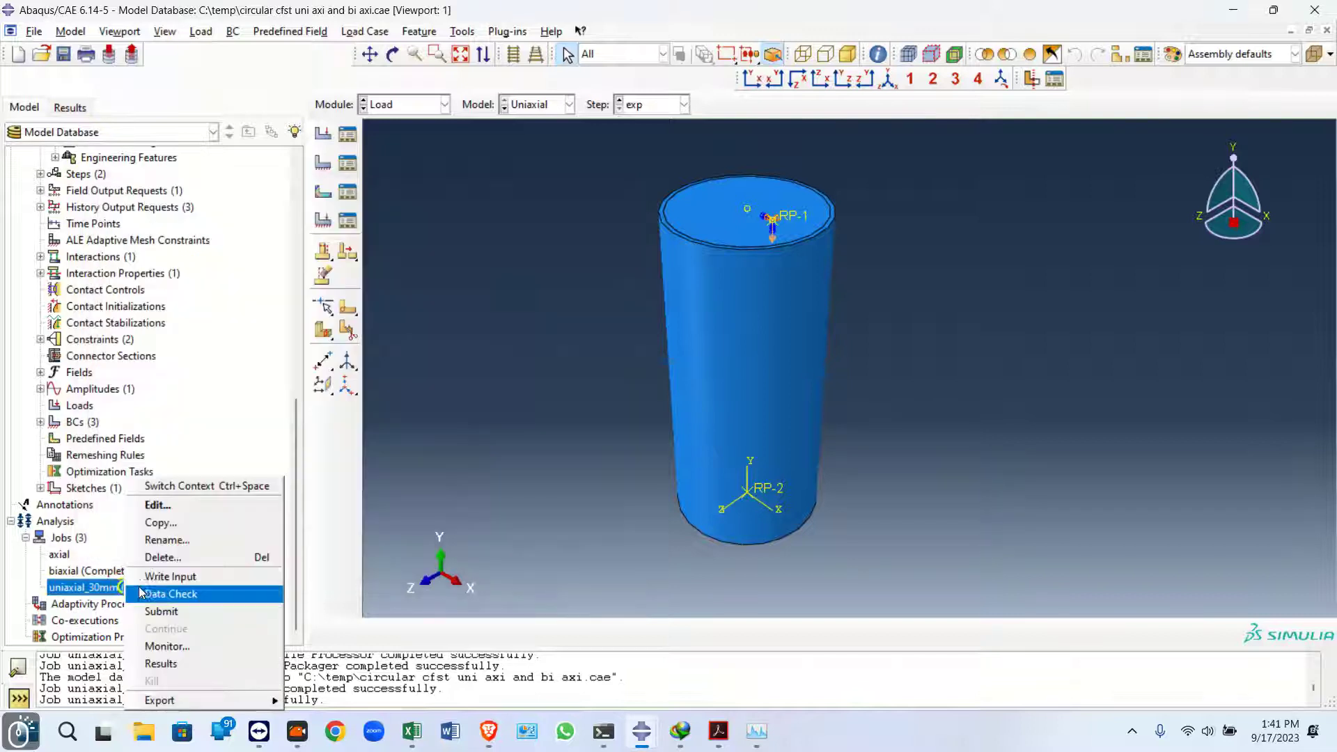
left_click(170, 662)
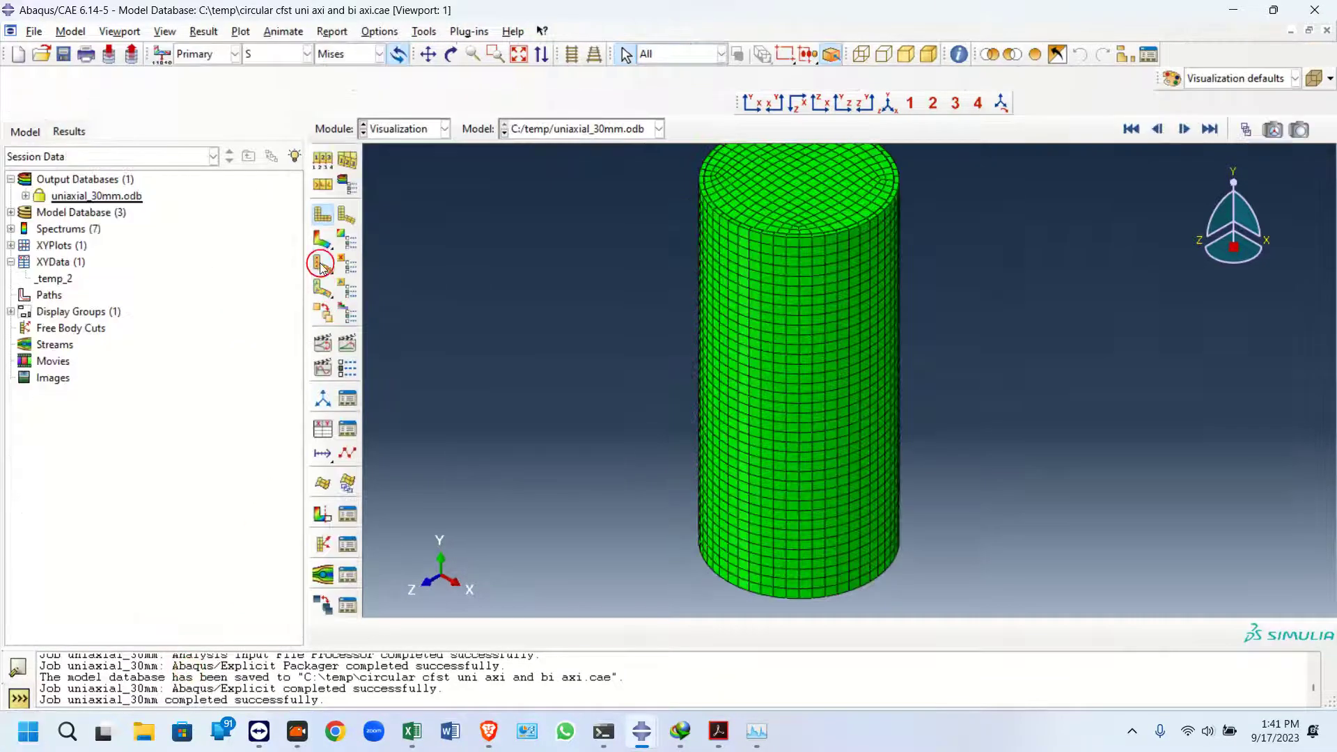
left_click(323, 249)
left_click(342, 285)
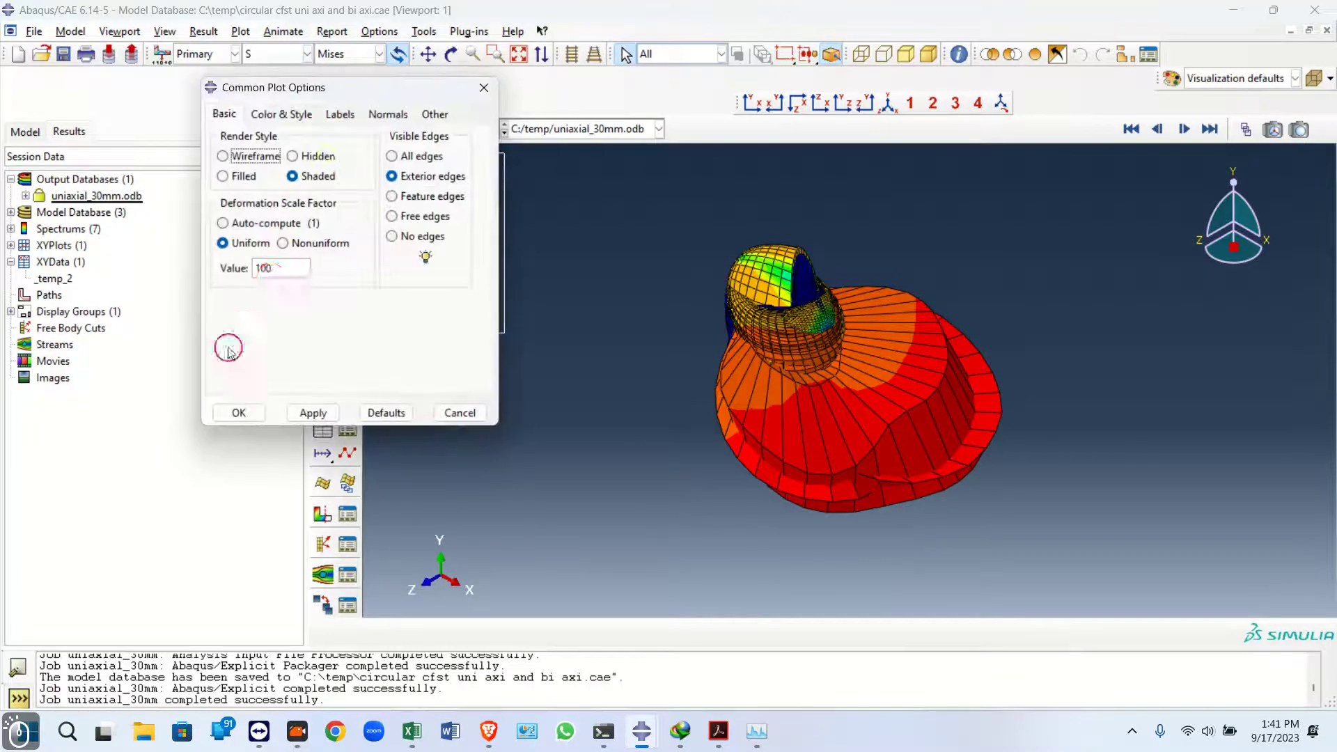
Set the uniform deformation scale factor to 5 in the common plot options and apply it
left_click(279, 269)
key("BackSpace")
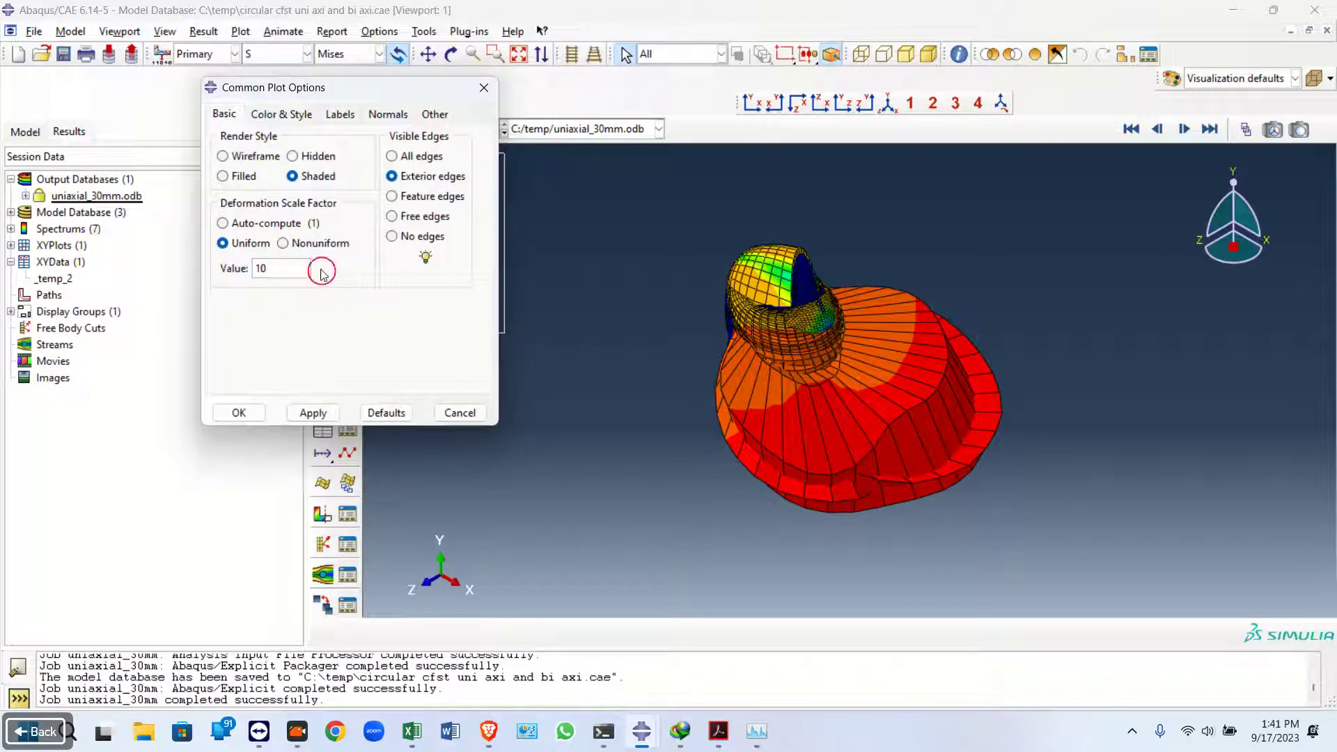
left_click(306, 412)
double_click(286, 269)
type("5")
left_click(311, 412)
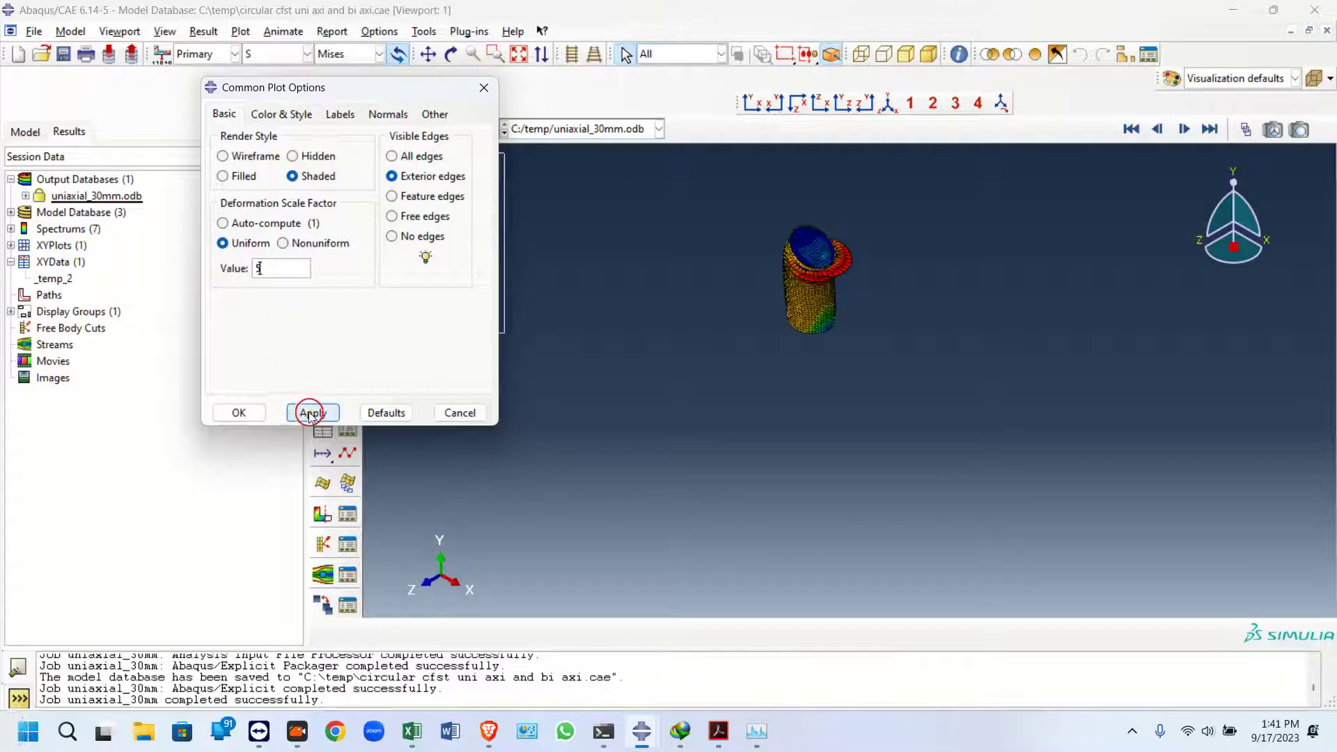
Examine the Mises stress contour at frame 15 of the exp step from front and rotated views
left_click_drag(361, 90, 296, 389)
left_click(744, 105)
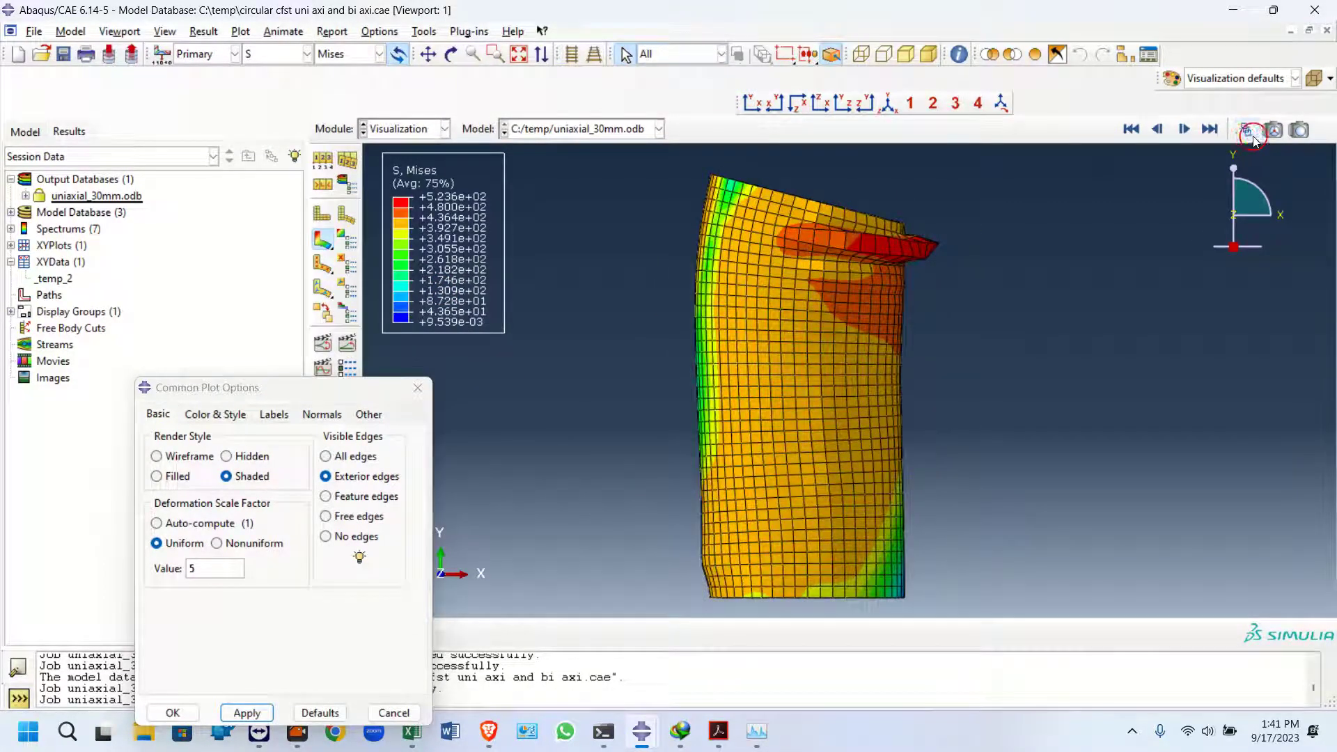
left_click(1251, 134)
left_click_drag(257, 411, 218, 413)
left_click(450, 57)
left_click_drag(801, 355, 825, 425)
left_click_drag(820, 294, 807, 292)
left_click(220, 406)
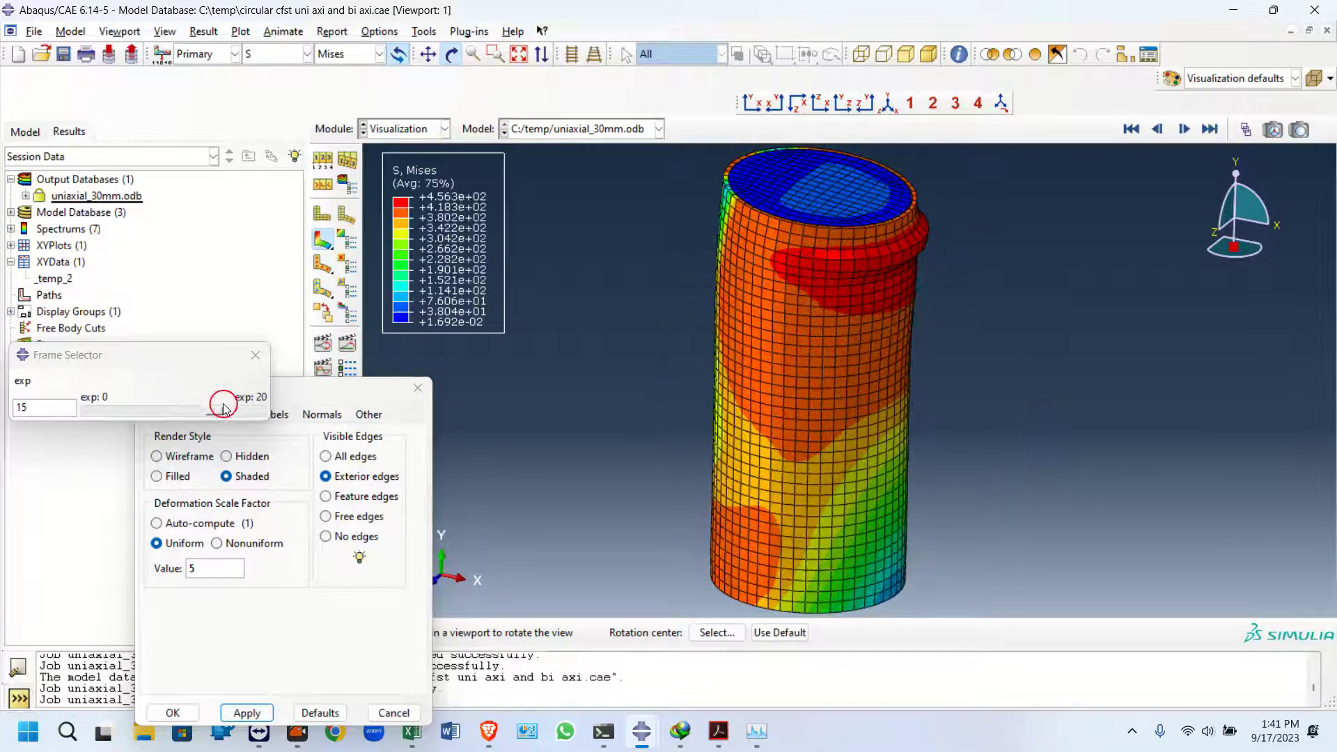
mouse_move(217, 416)
left_mouse_down()
mouse_move(202, 418)
mouse_move(251, 418)
mouse_move(160, 427)
mouse_move(256, 413)
mouse_move(267, 448)
mouse_move(138, 447)
mouse_move(218, 412)
left_mouse_up()
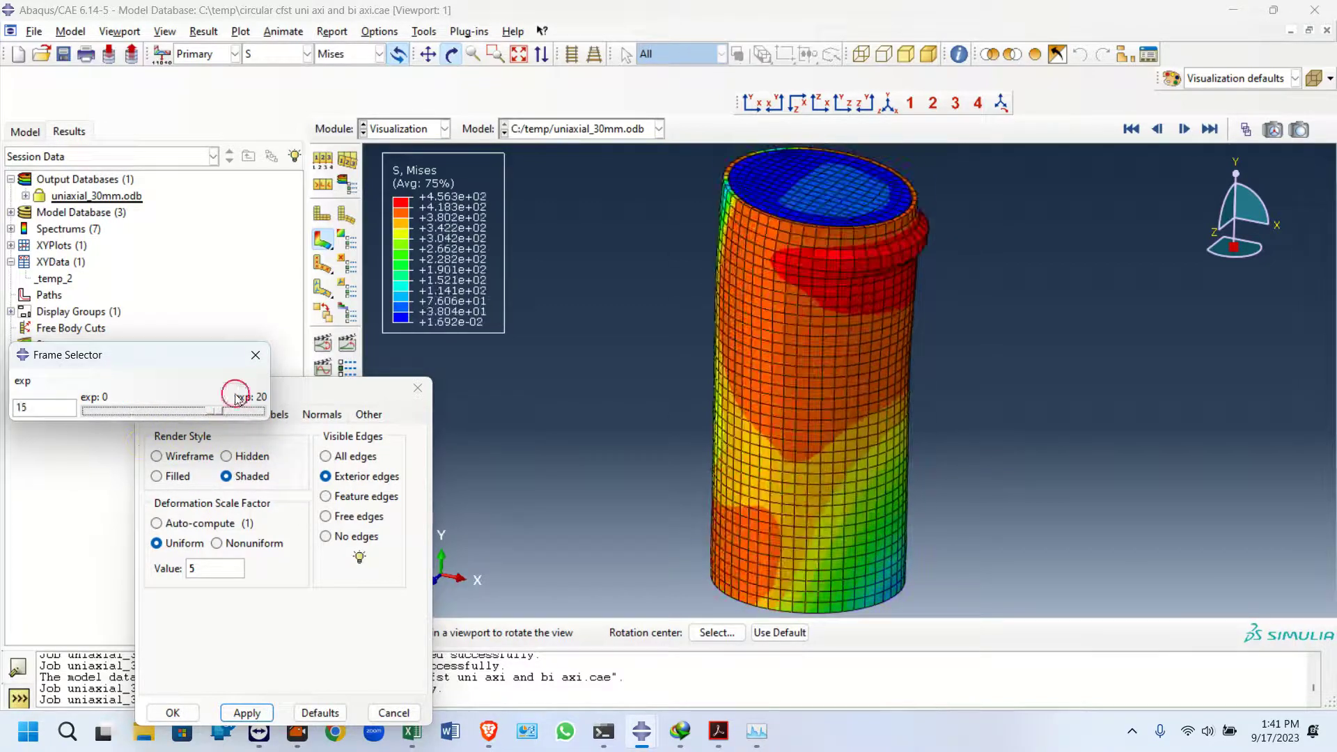
left_click(256, 355)
Return to the model tree and submit the biaxial job for analysis
left_click(83, 195)
left_click(23, 134)
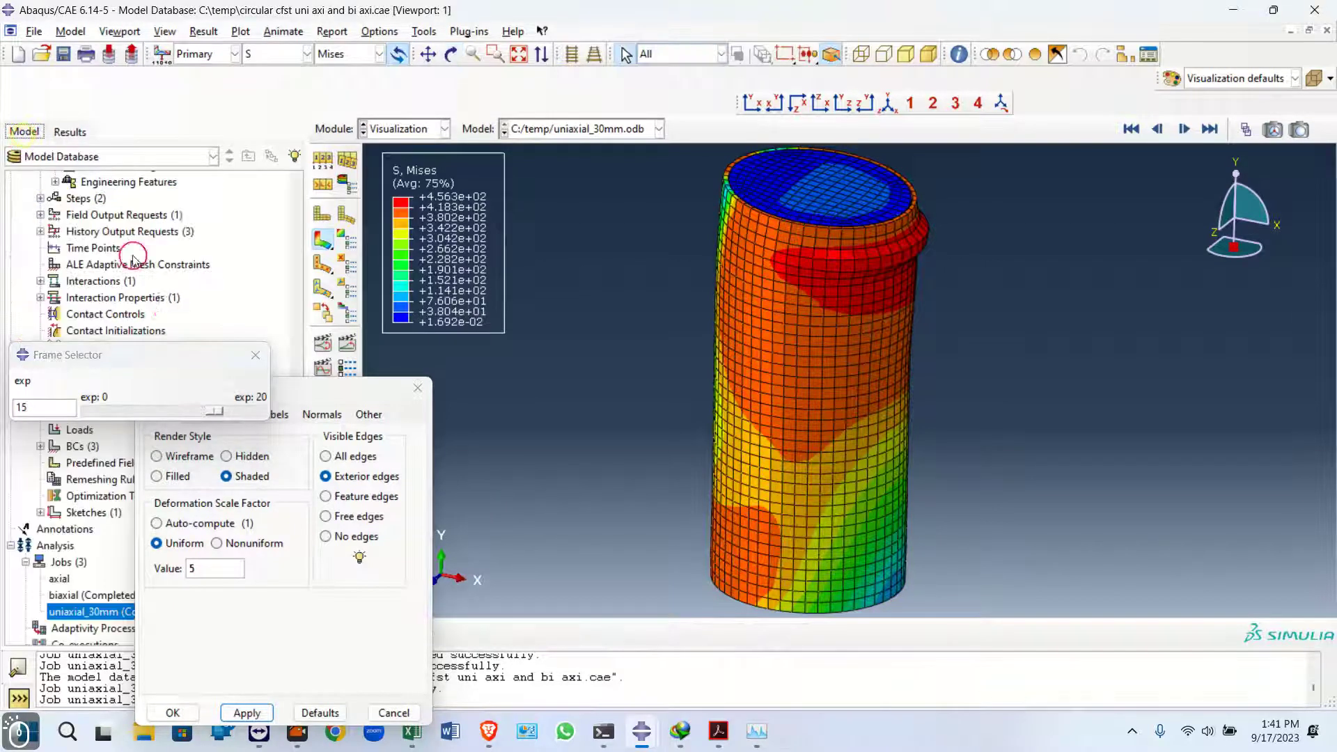
left_click(255, 355)
left_click(96, 595)
right_click(96, 596)
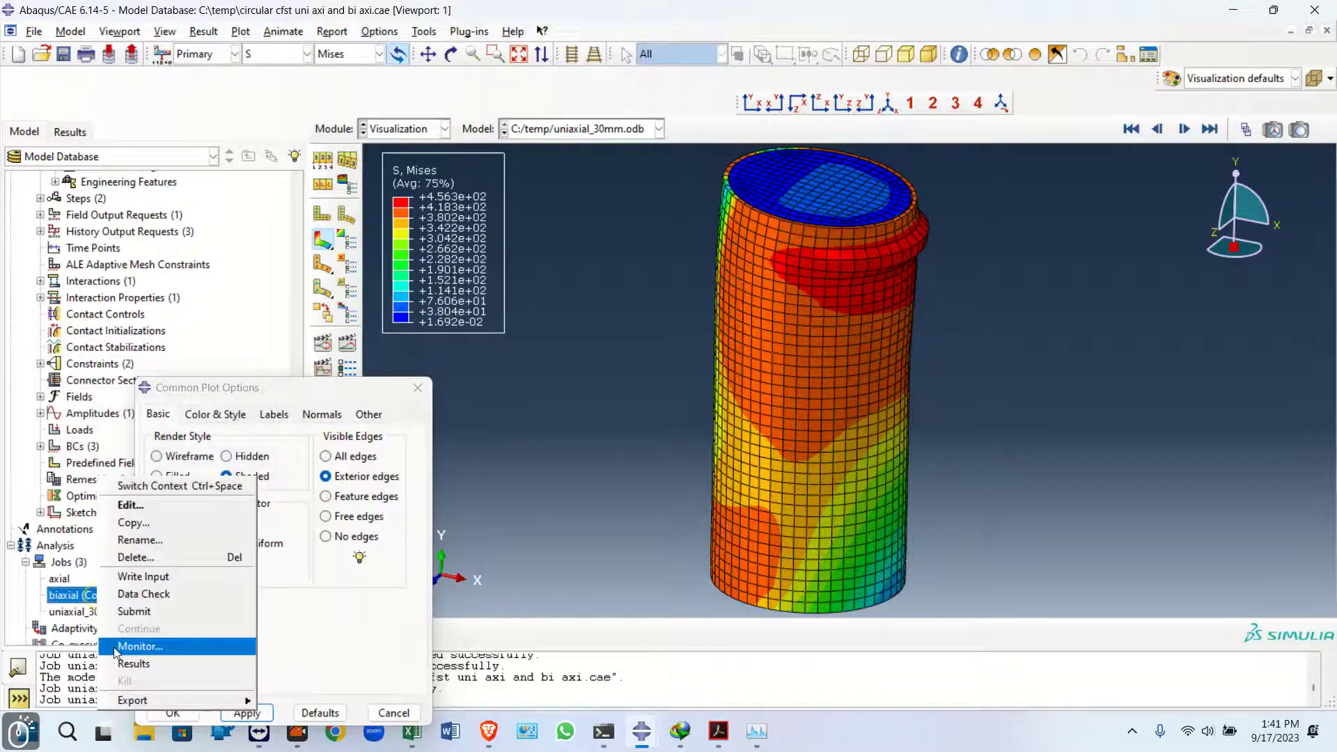
left_click(129, 612)
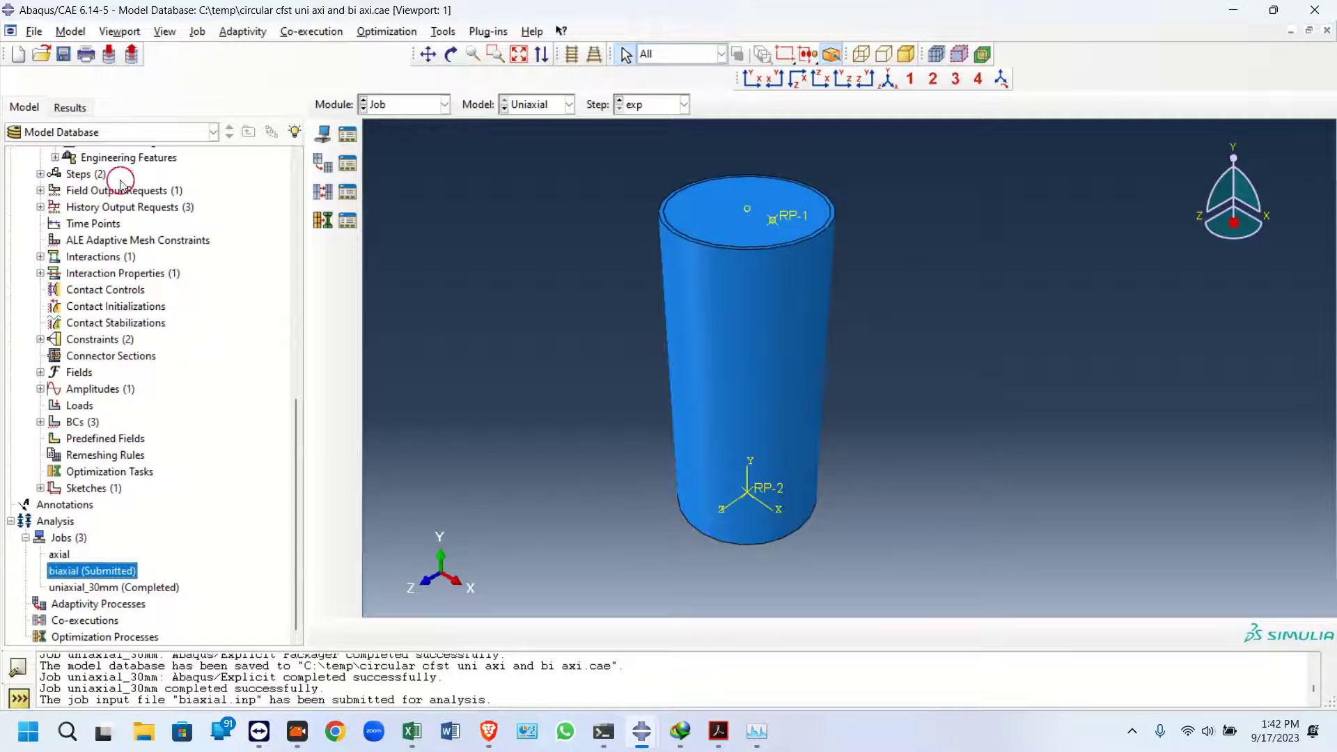
Plot the RF2 reaction force history at Node 1 in NSET SET-10 from the uniaxial_30mm output database
left_click(72, 108)
left_click(26, 171)
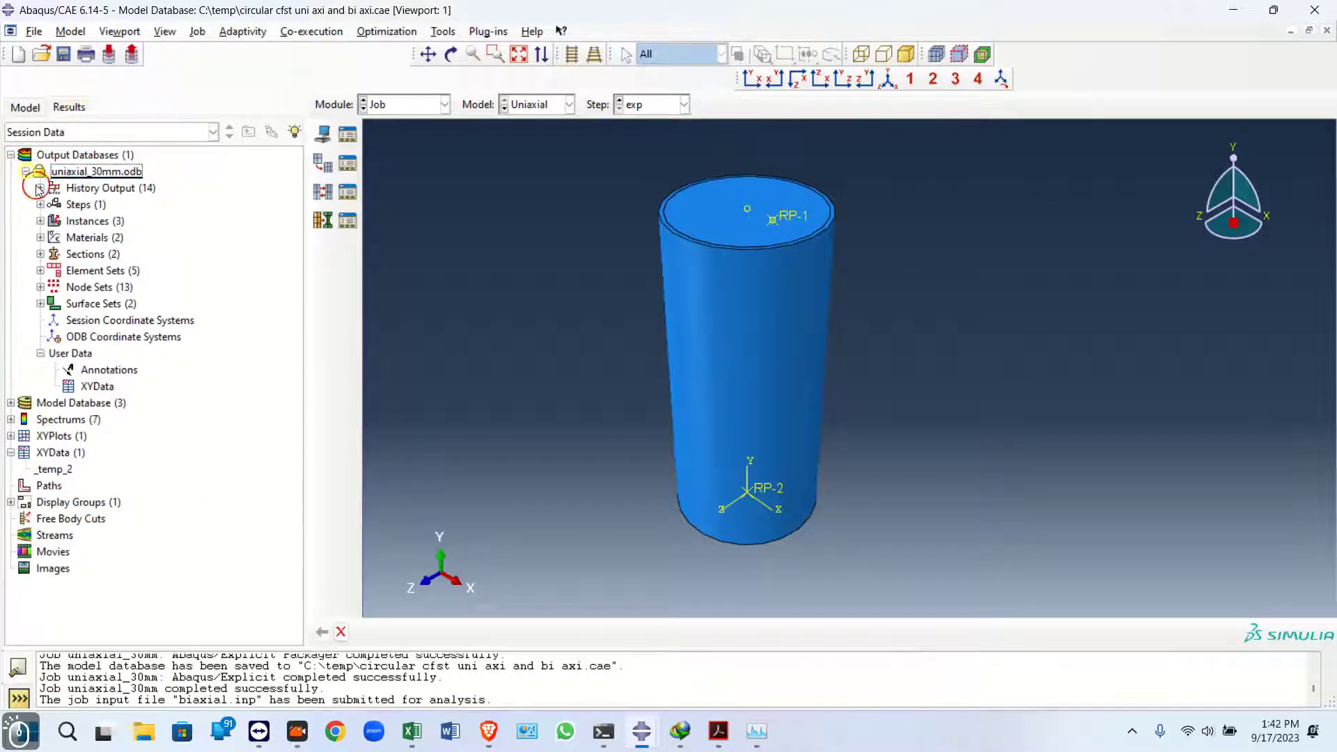
left_click(40, 188)
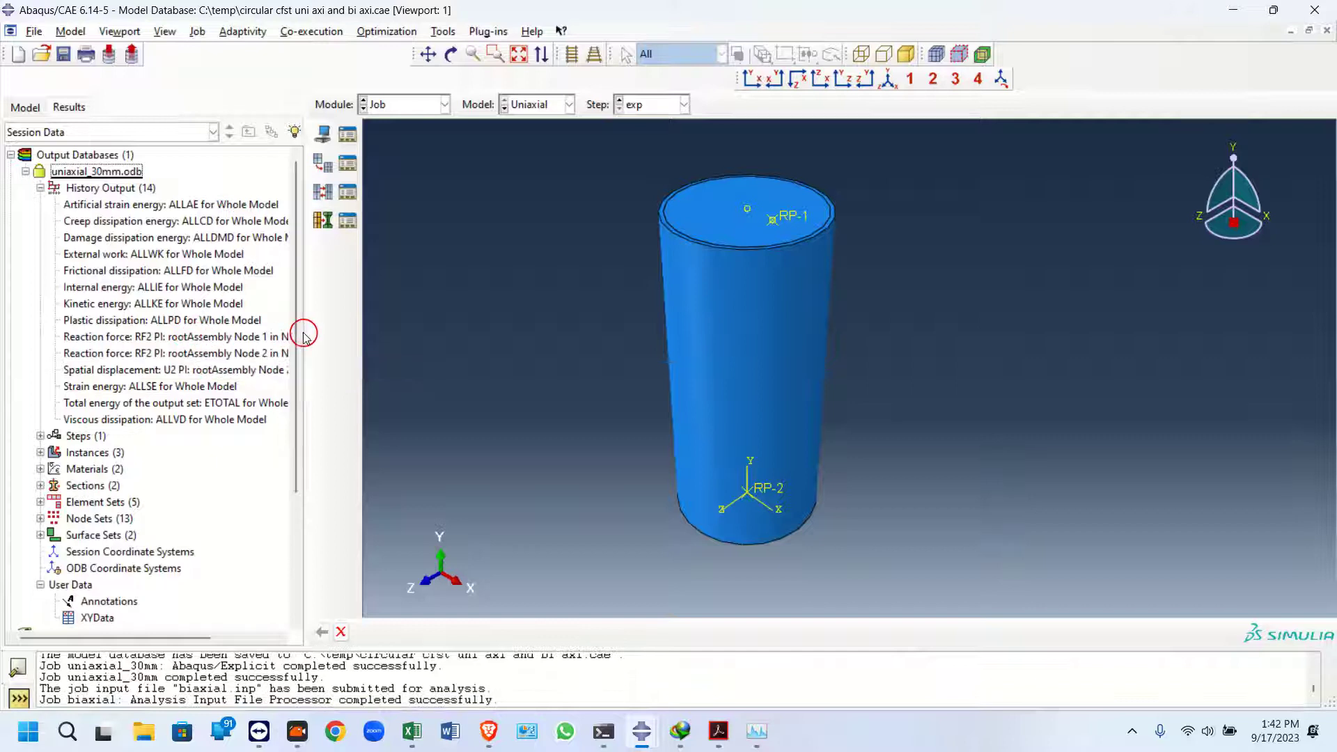
left_click_drag(307, 333, 409, 333)
double_click(191, 336)
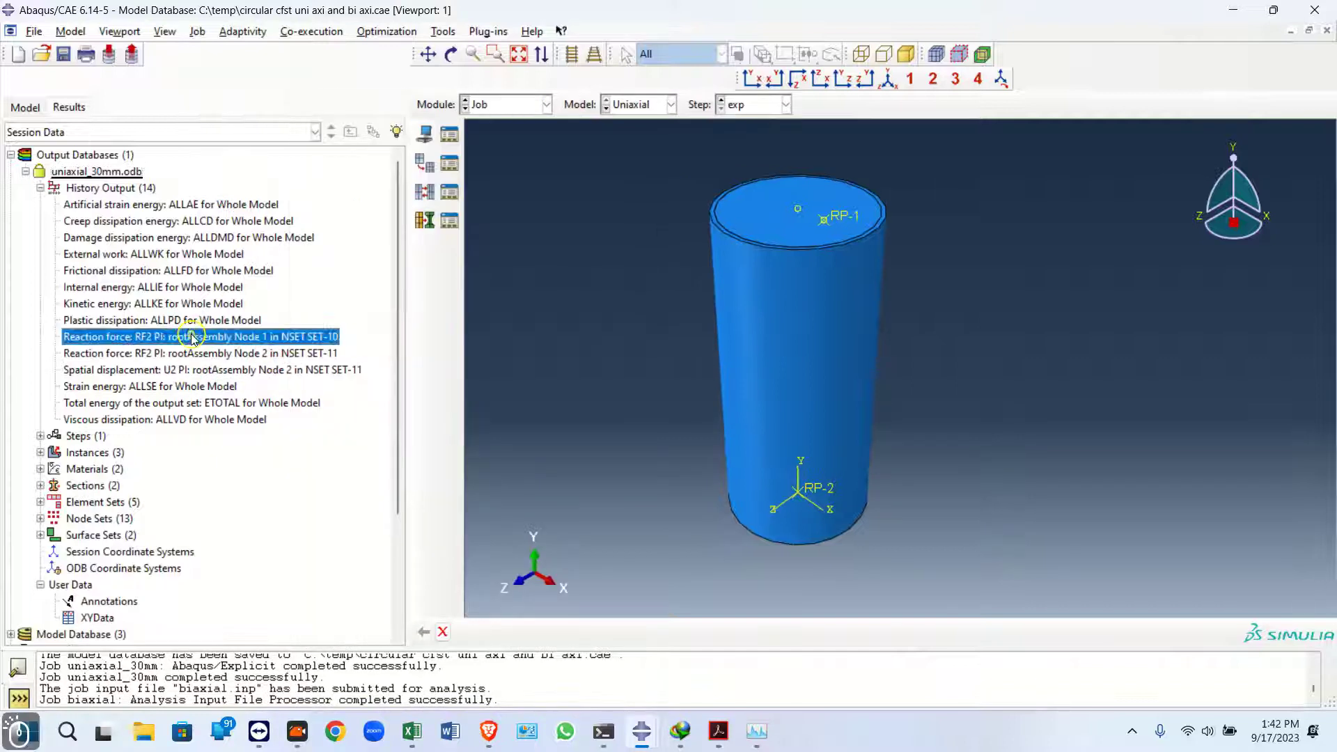
scroll(111, 411, "down", 3)
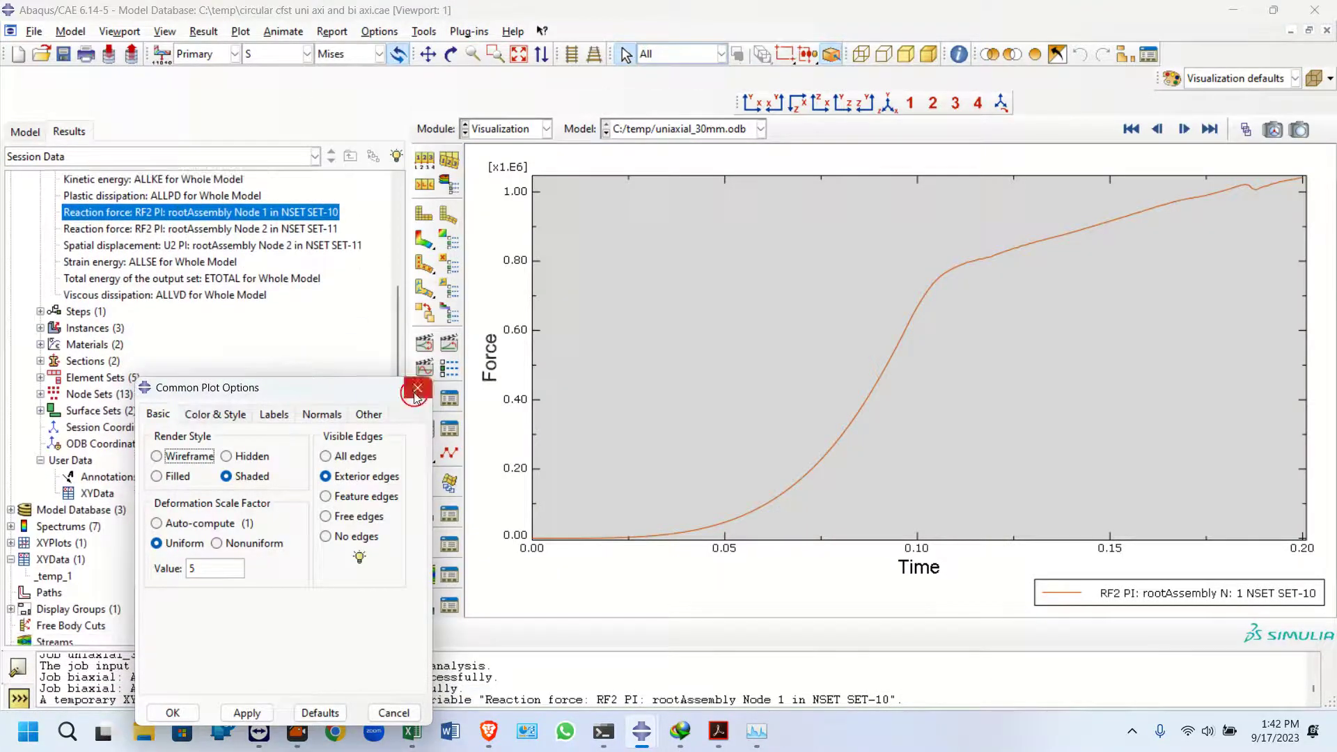
Copy the force values from the _temp_1 XY data
left_click_drag(355, 392, 367, 564)
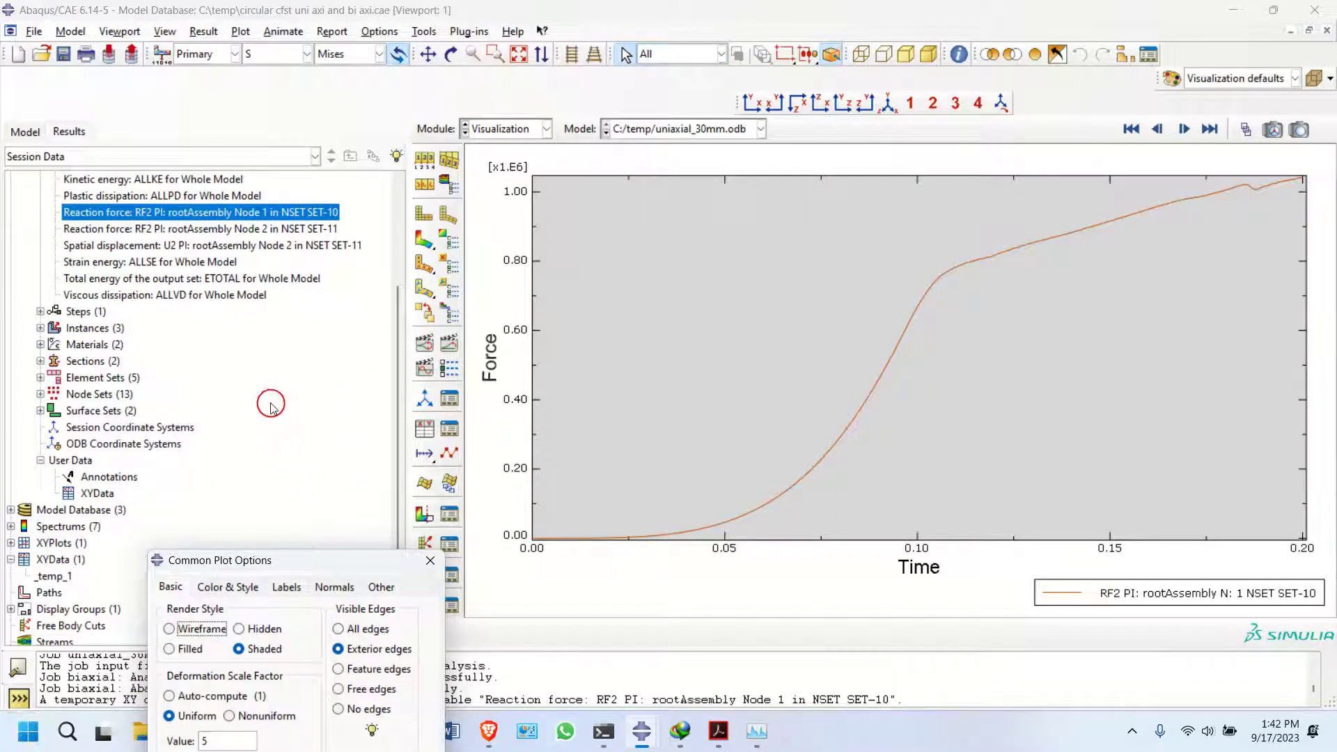
scroll(122, 506, "down", 2)
left_click(59, 537)
right_click(63, 537)
left_click(117, 577)
left_click(185, 314)
left_click_drag(223, 308, 223, 471)
left_click(201, 473, "shift")
right_click(202, 476)
left_click(219, 500)
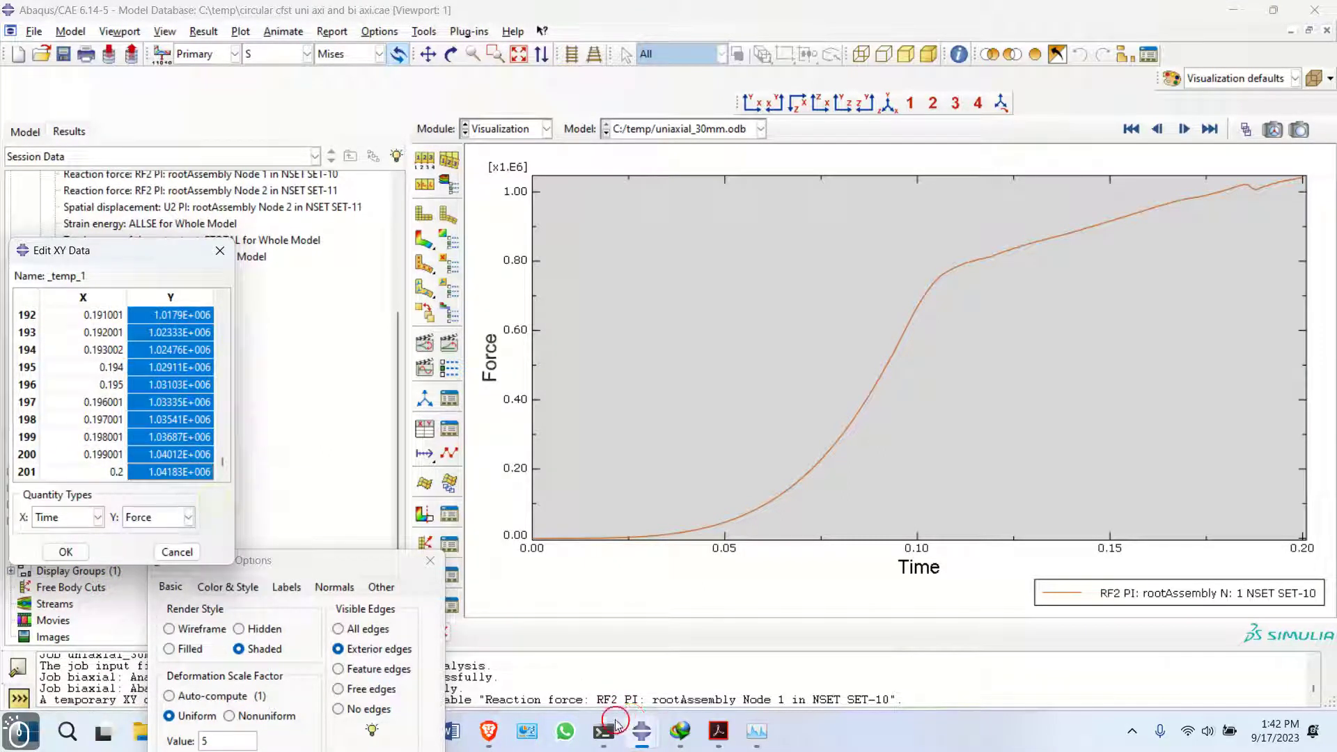
Switch to Excel and paste the force values into the load in N column starting at cell E4
mouse_move(420, 736)
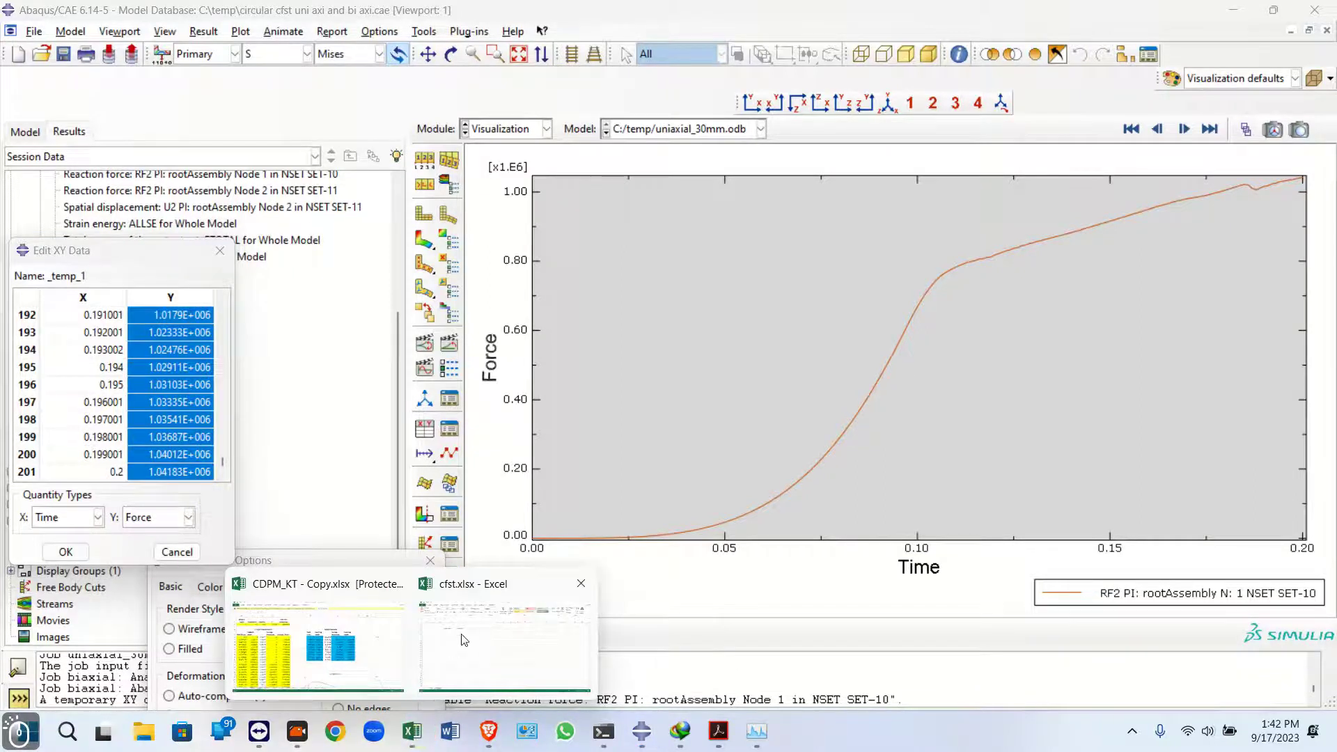
left_click(465, 639)
left_click(312, 232)
key("ctrl+v")
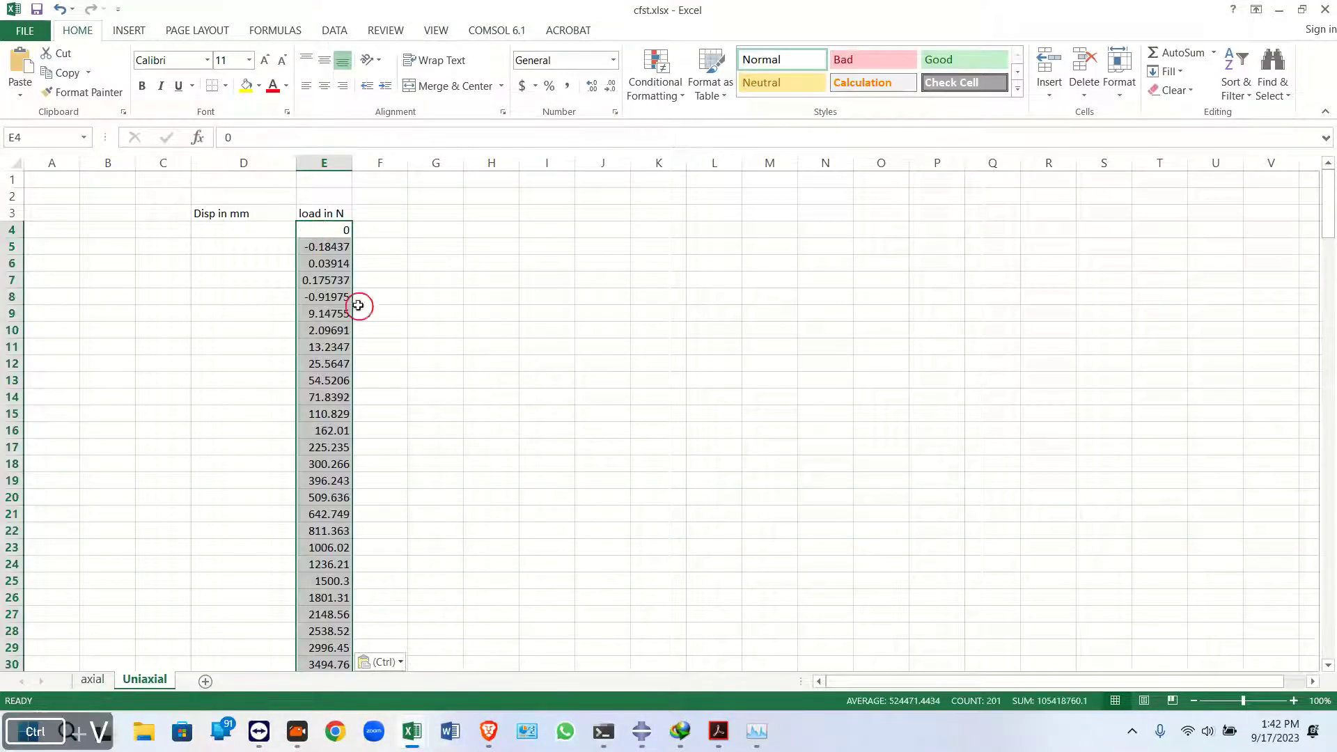
Switch back to Abaqus and plot the U2 spatial displacement history at Node 2 in NSET SET-11
left_click(649, 729)
left_click(582, 645)
scroll(162, 338, "up", 4)
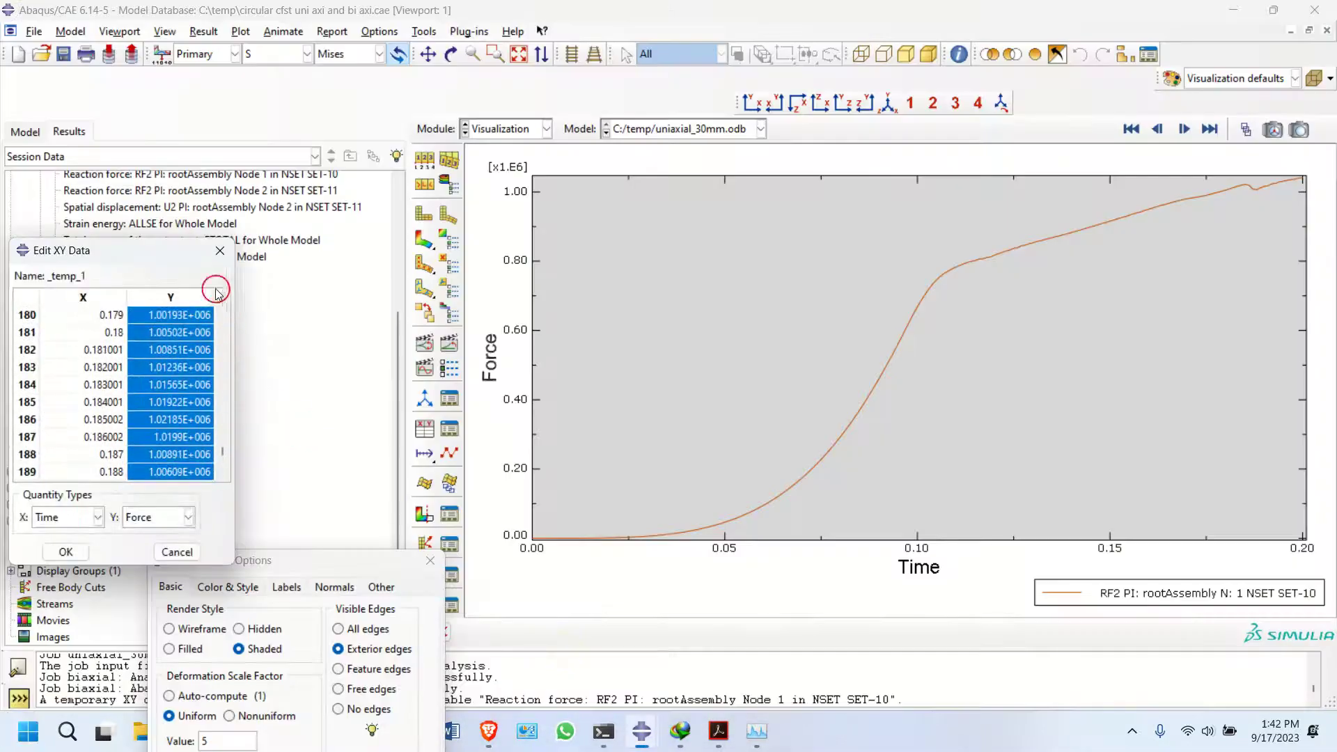
left_click(220, 250)
double_click(217, 207)
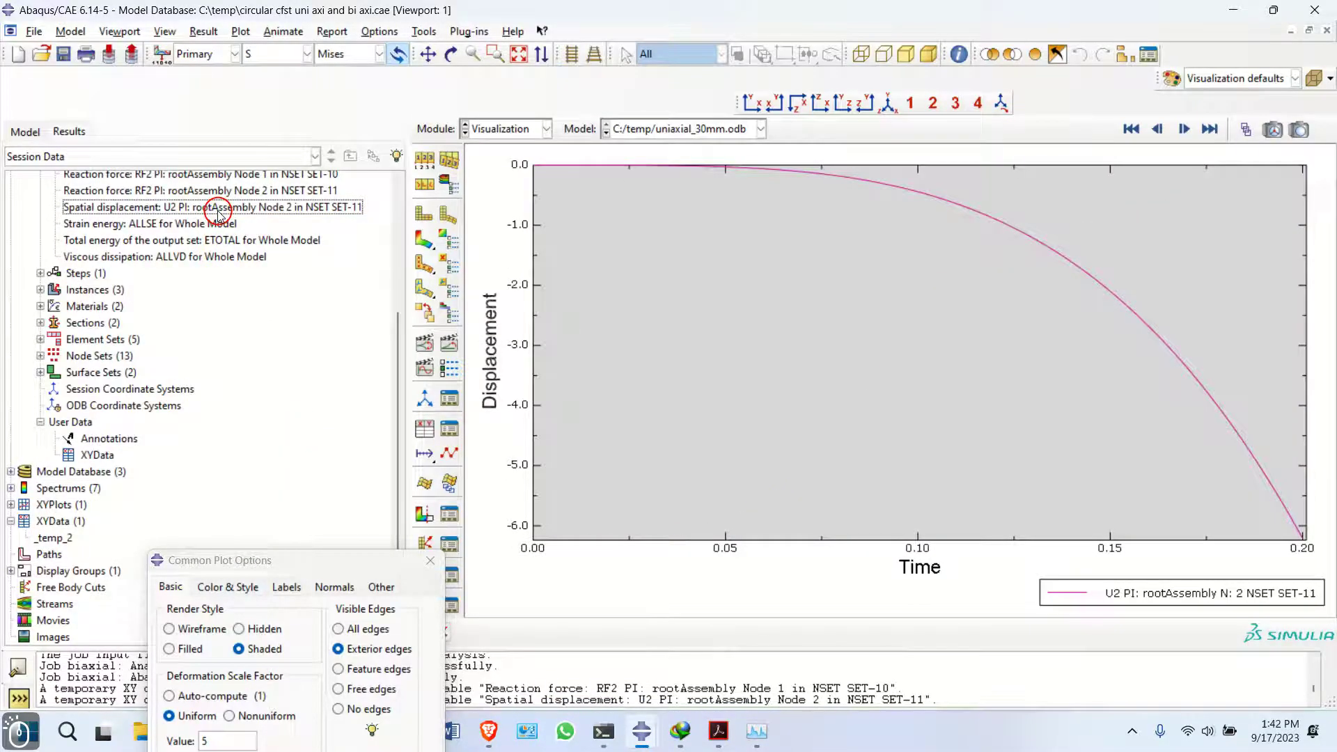
Copy the displacement values from the _temp_2 XY data
right_click(61, 540)
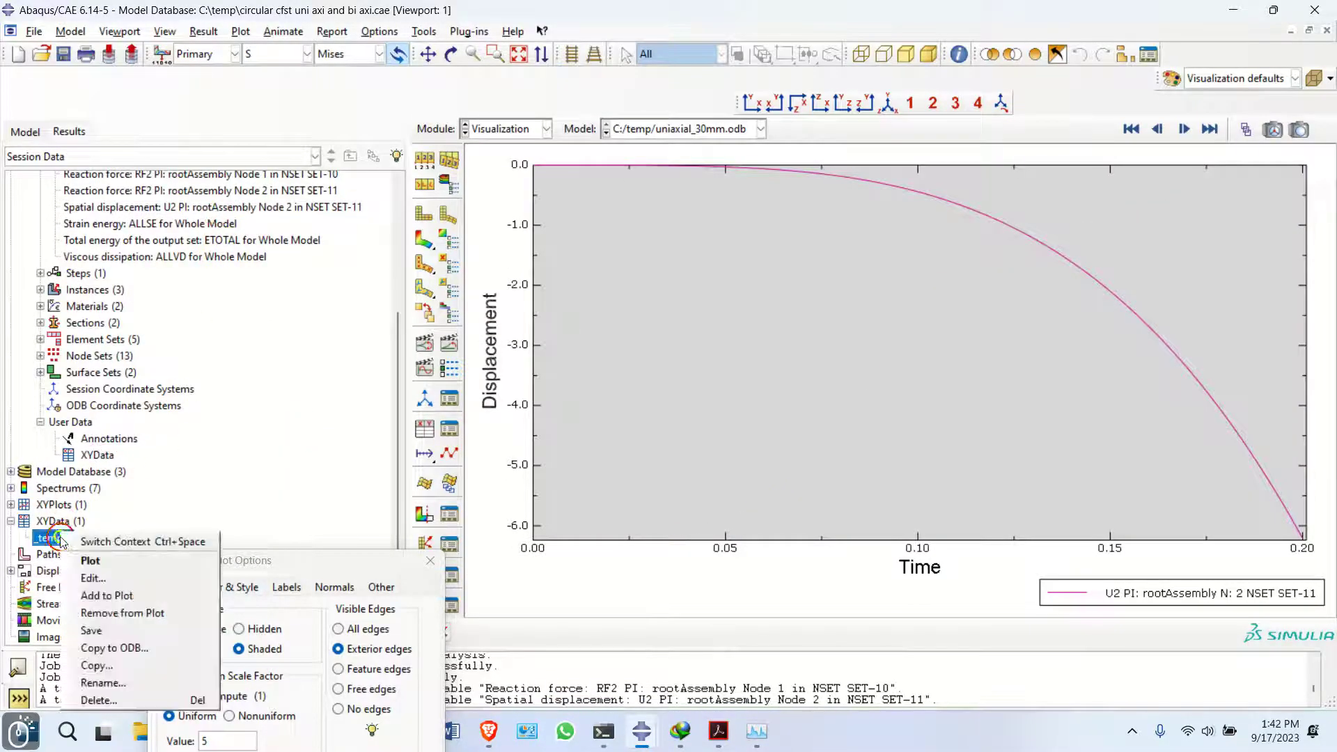
left_click(84, 573)
left_click(181, 314)
left_click_drag(226, 312, 223, 480)
left_click(182, 472, "shift")
right_click(182, 472)
left_click(209, 501)
Switch to Excel and paste the displacement values starting at cell C4
left_click(638, 736)
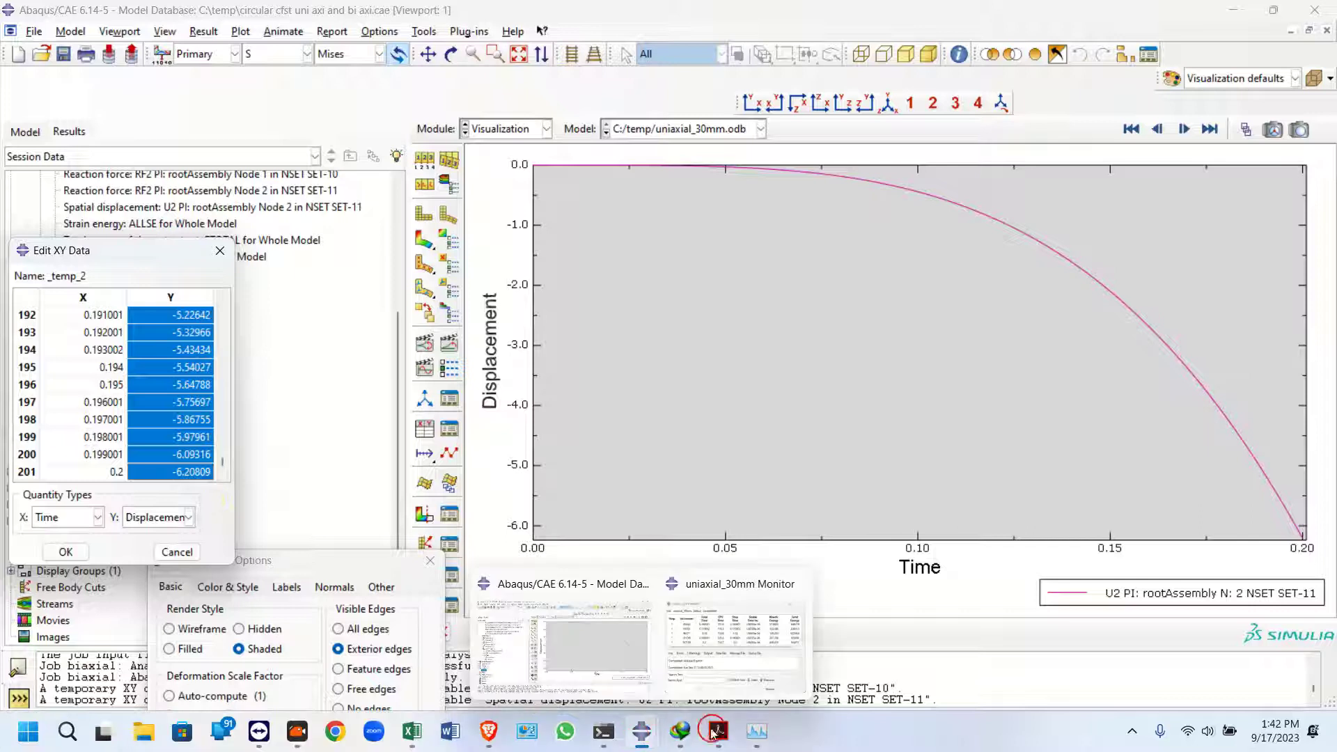
mouse_move(719, 731)
mouse_move(411, 731)
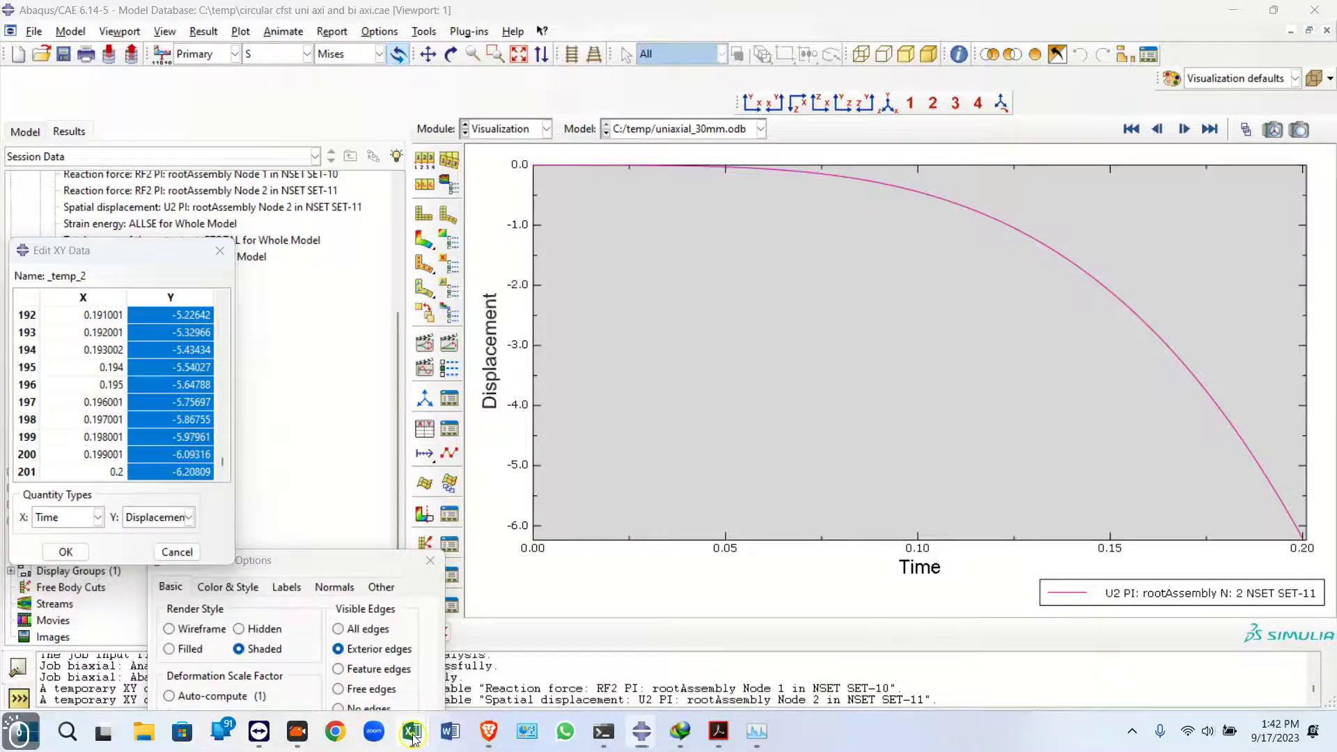
left_click(470, 646)
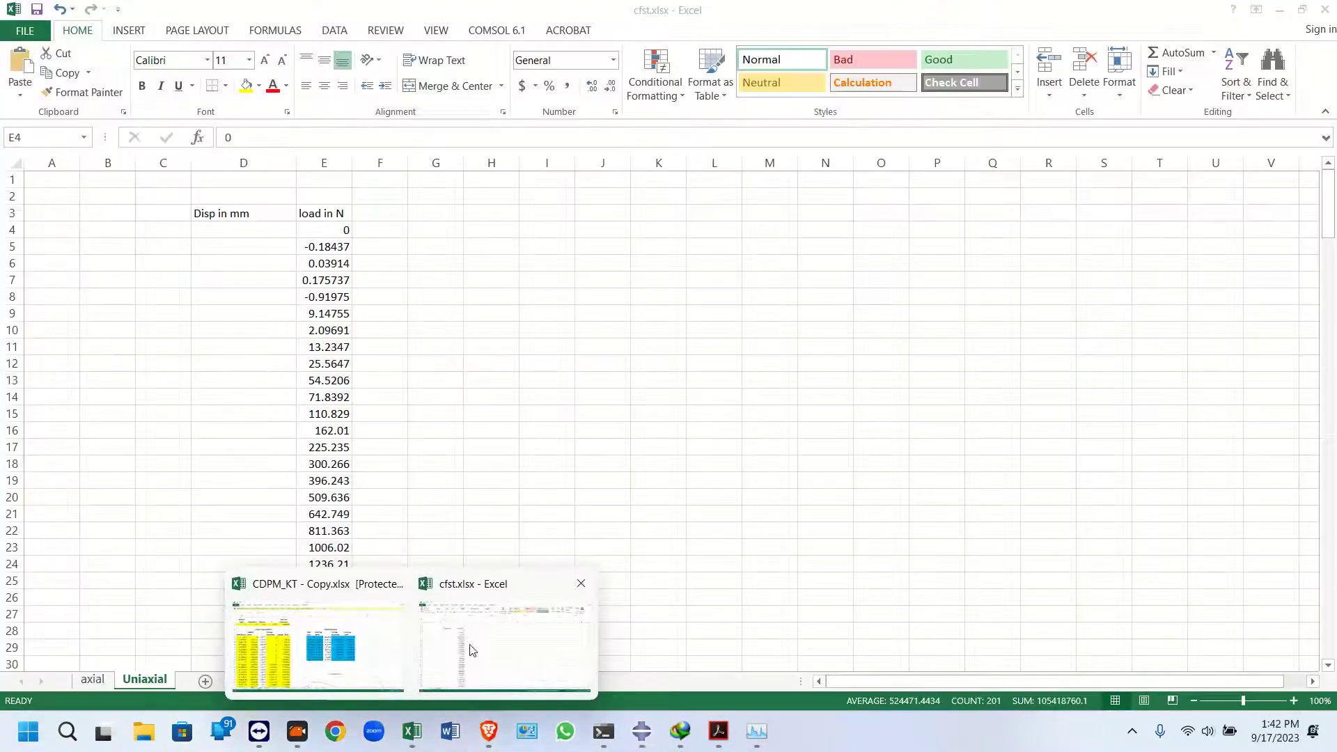
left_click(173, 239)
key("ctrl+v")
Enter the formula =-1*C4 in cell D4 under Disp in mm
left_click(228, 233)
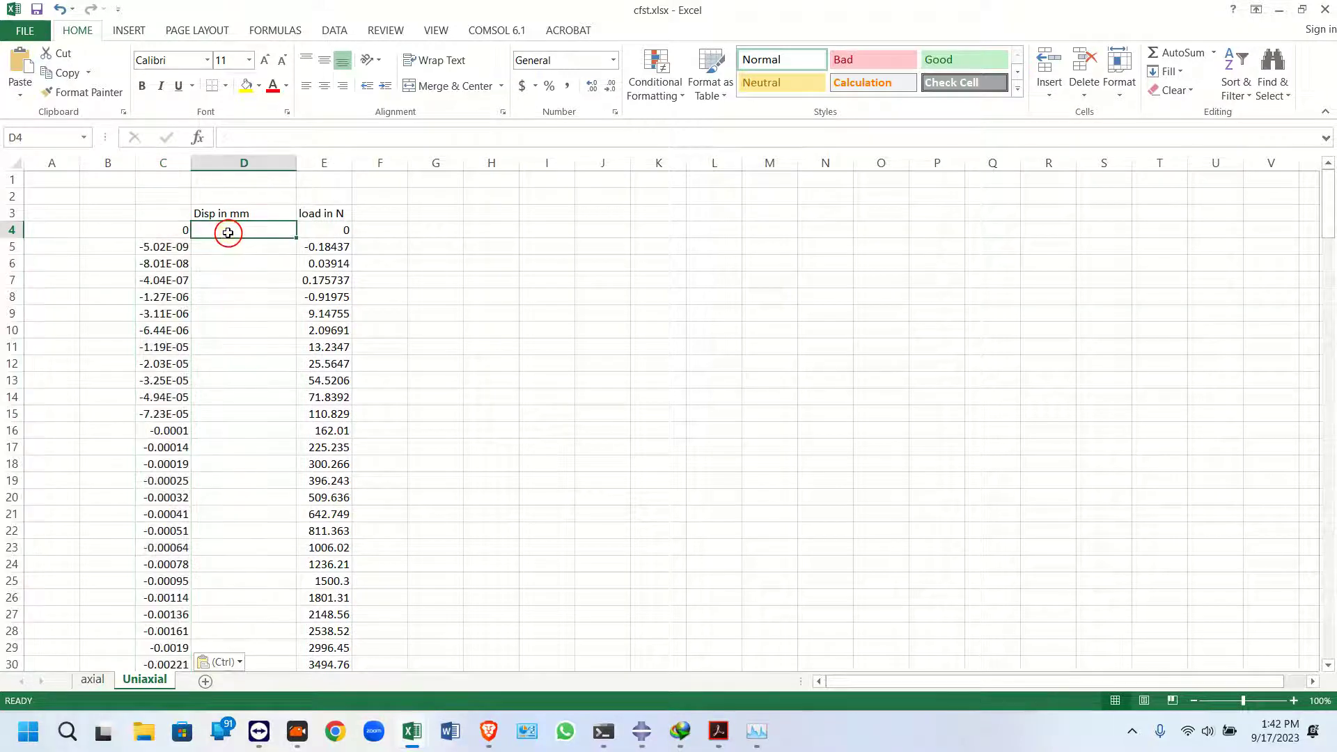
type("=")
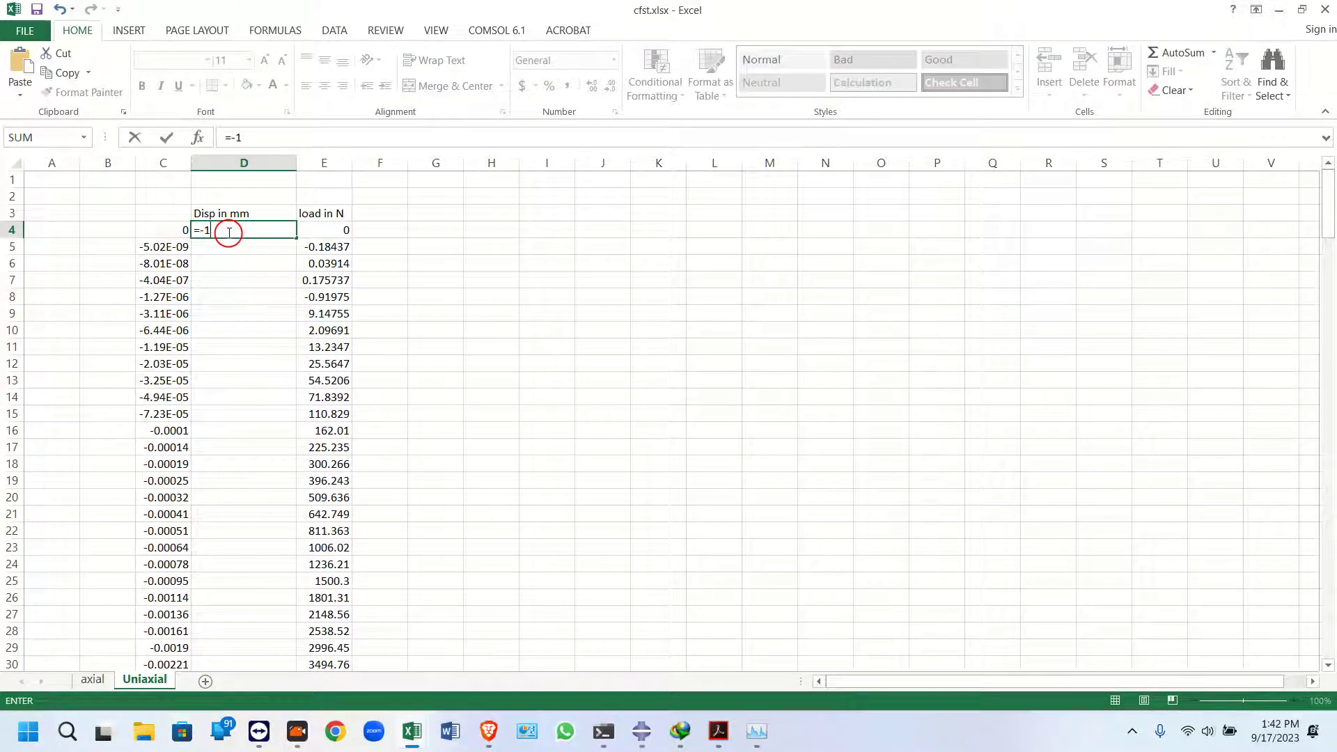
type("-1*")
left_click(174, 228)
key("Return")
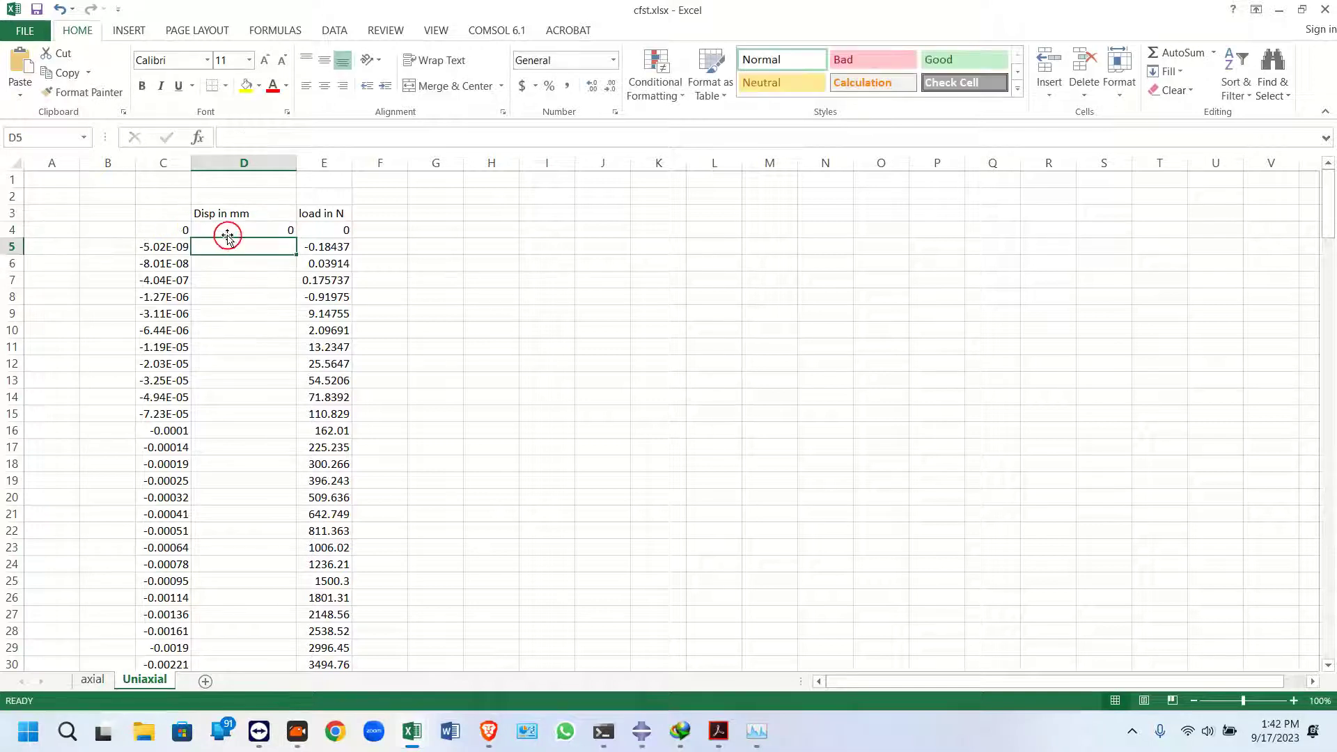
Fill the D4 formula down the Disp in mm column
left_click(227, 234)
double_click(296, 237)
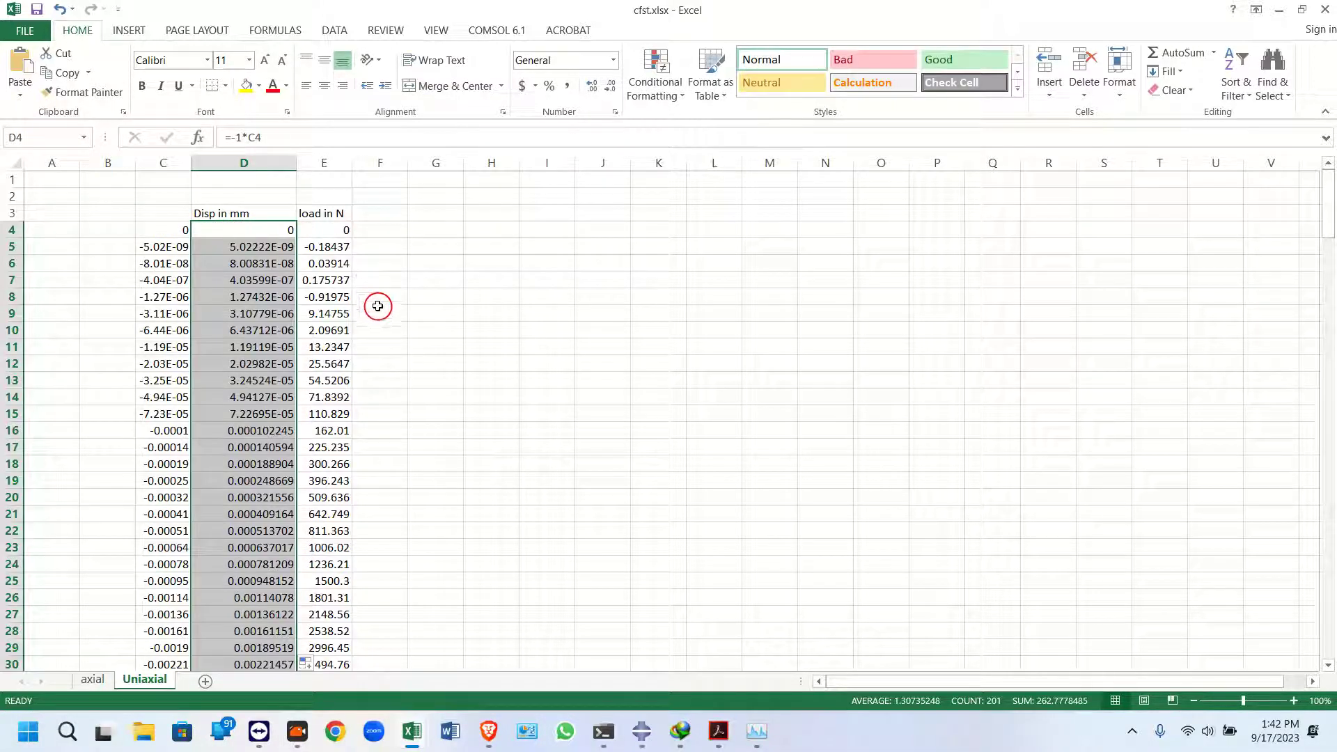
left_click(310, 330)
Insert a scatter chart with smooth lines from the displacement and load data in D4:E204
left_click(279, 229)
left_click_drag(1318, 205, 1318, 623)
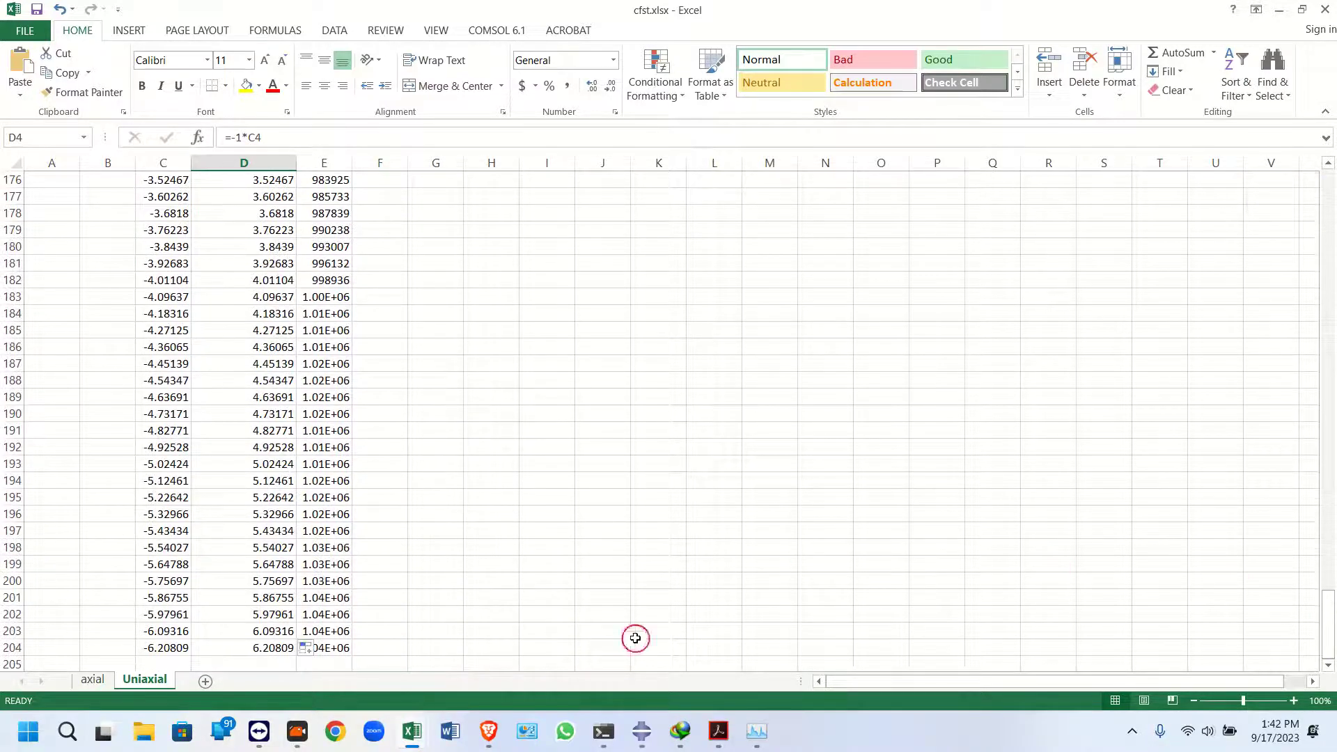
left_click(328, 644, "shift")
left_click_drag(1327, 635, 1292, 170)
left_click(130, 31)
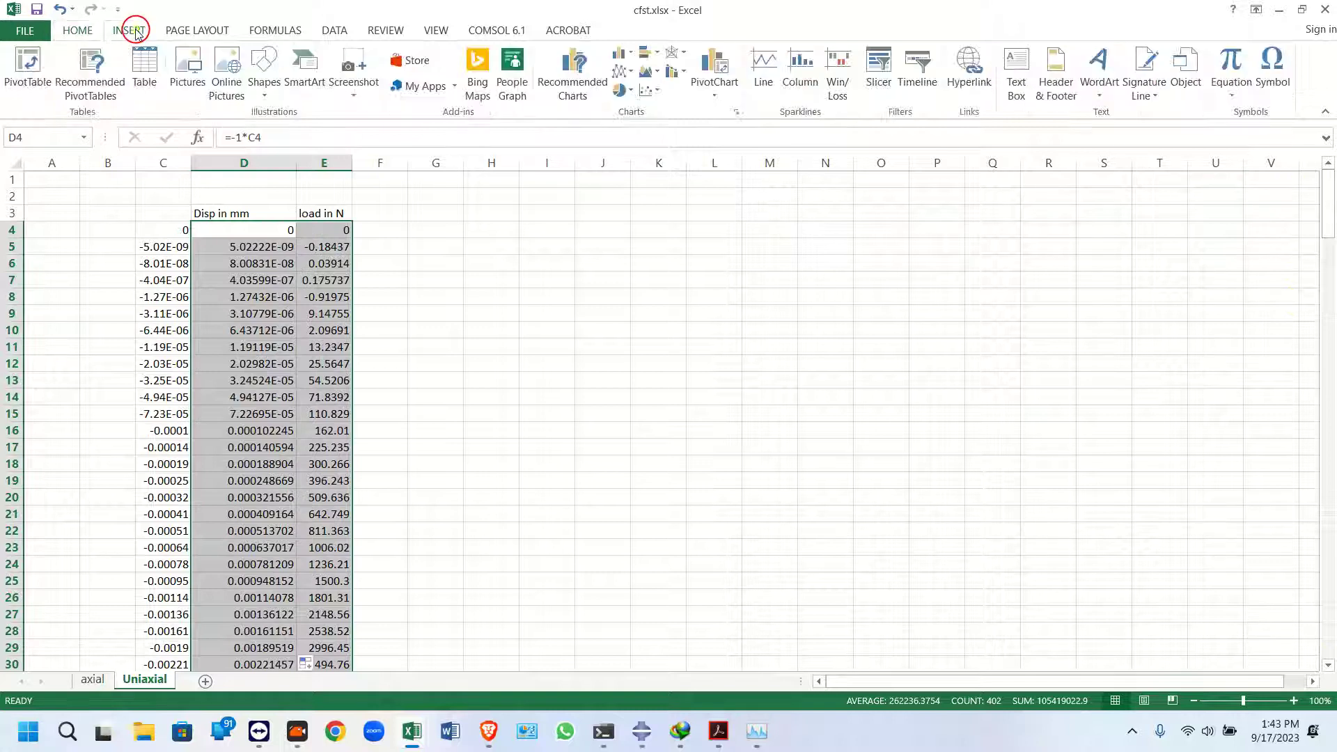
left_click(649, 89)
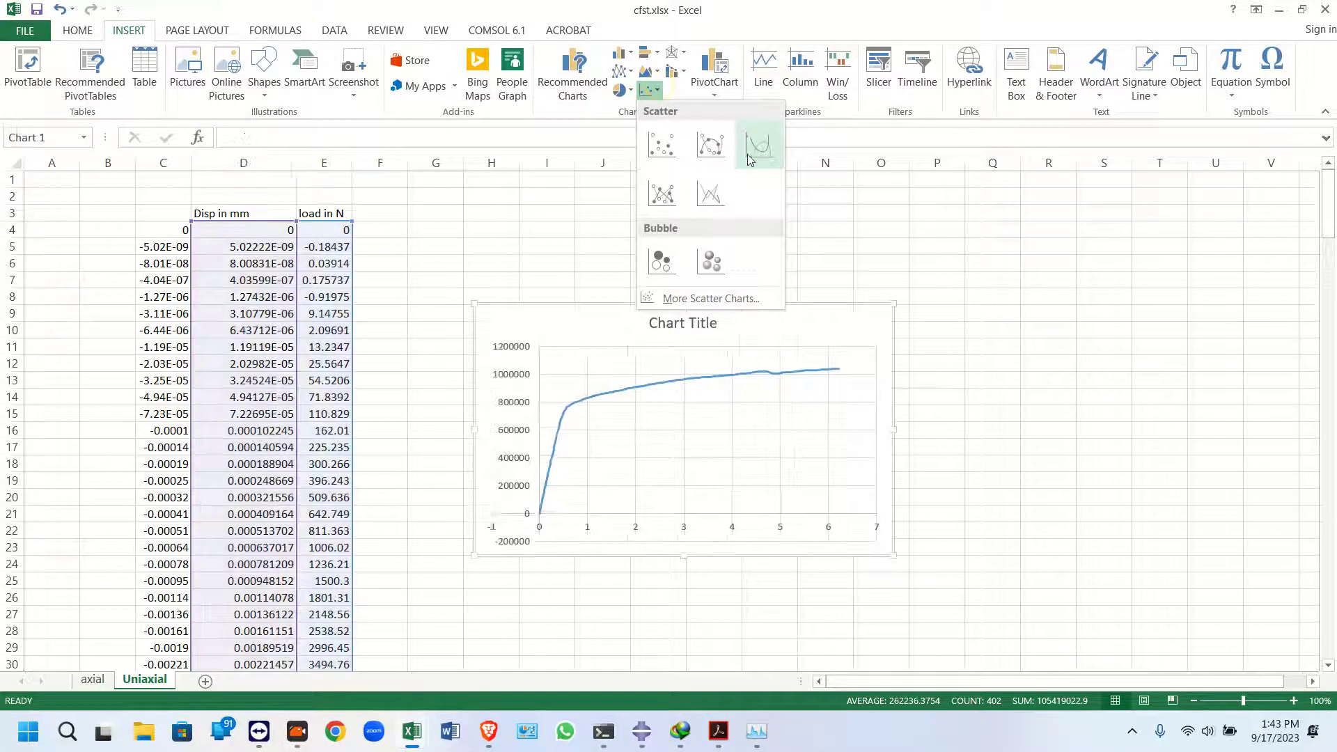
left_click(758, 147)
Move the chart beside the data and retitle it Uniaxial
left_click_drag(581, 337, 544, 284)
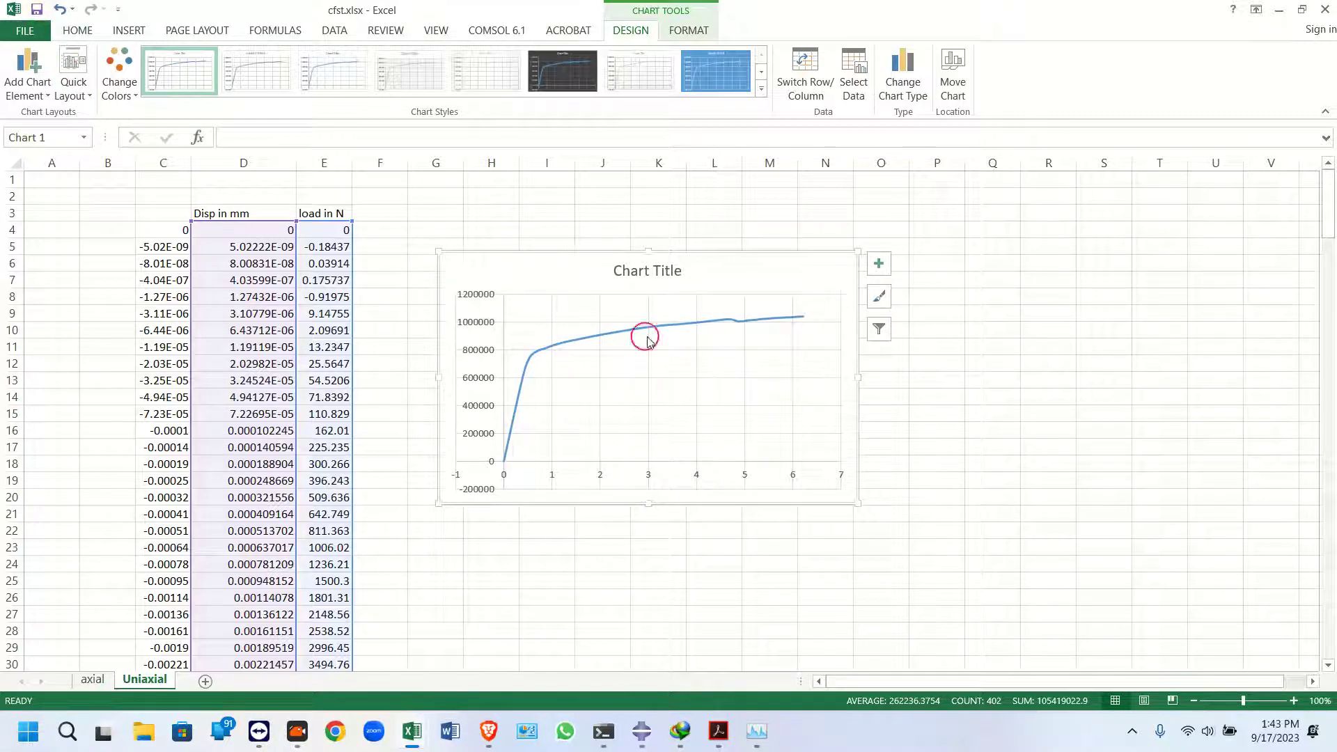
left_click_drag(545, 274, 562, 261)
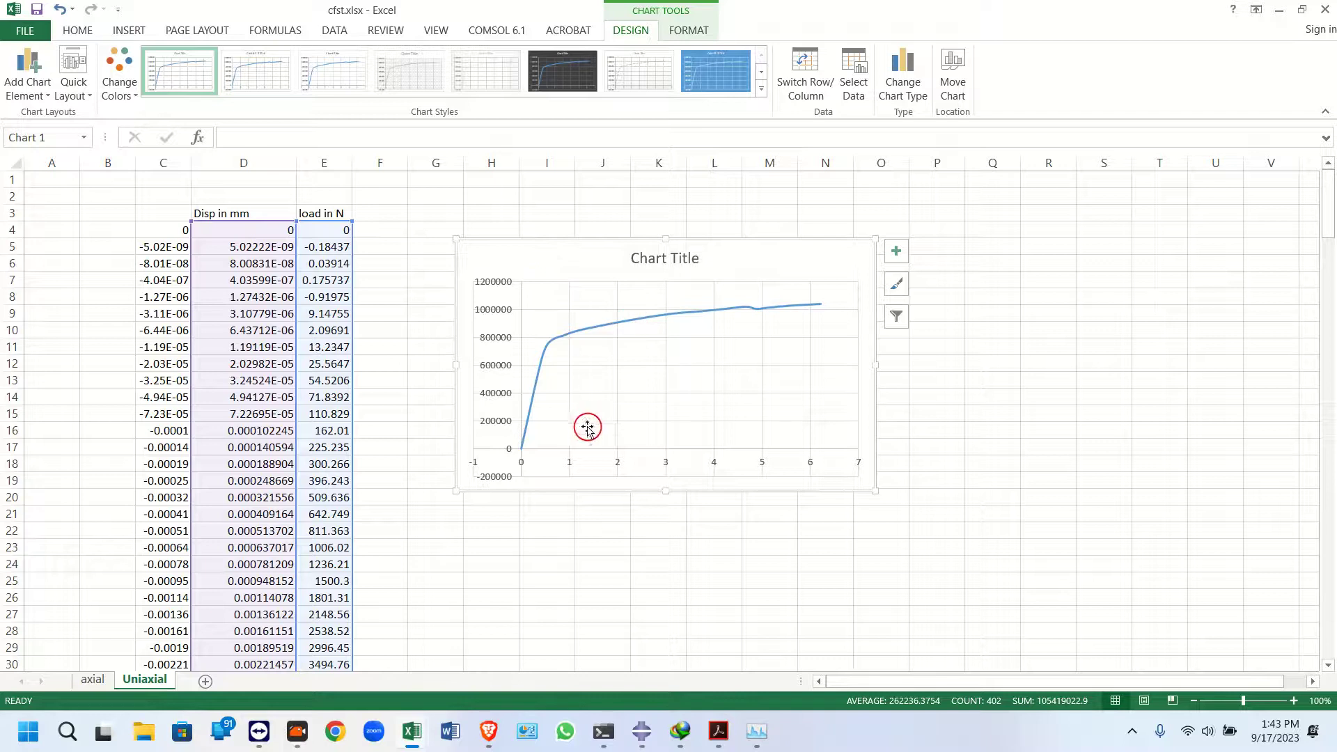
left_click(656, 259)
double_click(656, 259)
left_click_drag(698, 258, 624, 260)
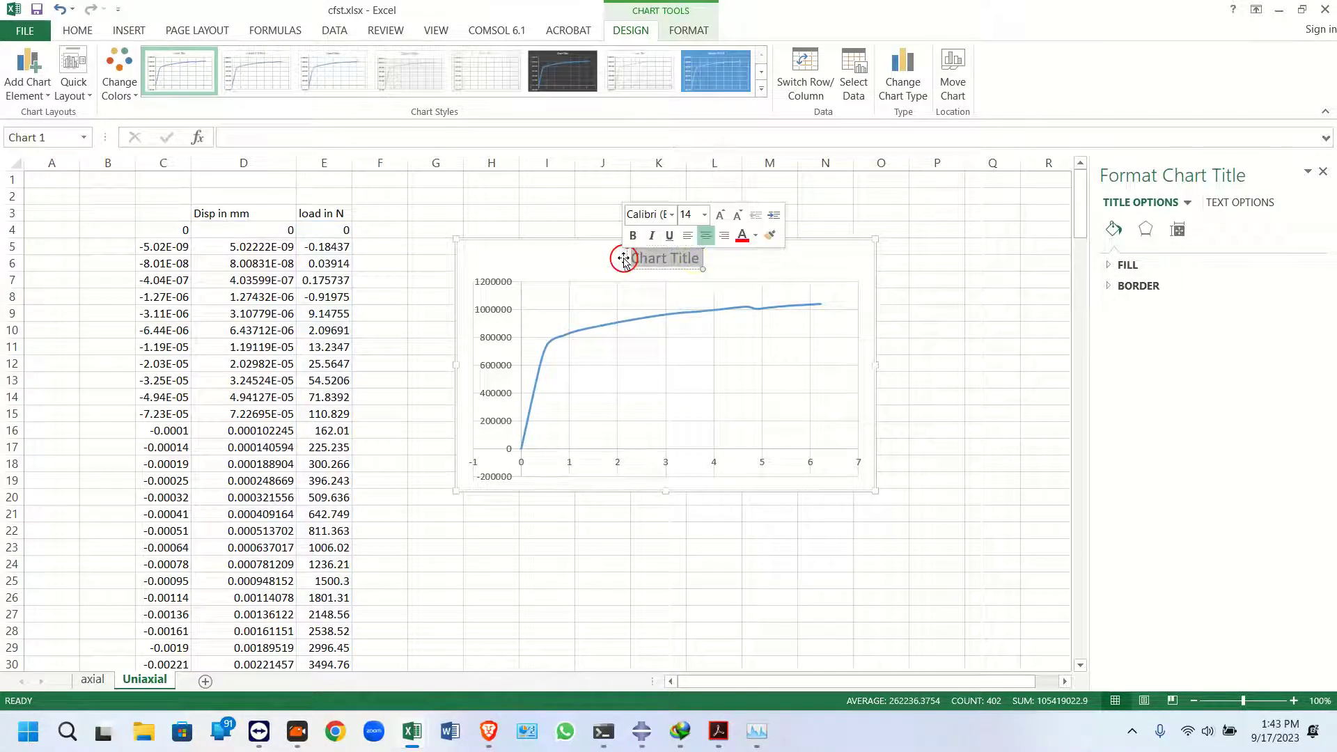
key("Delete")
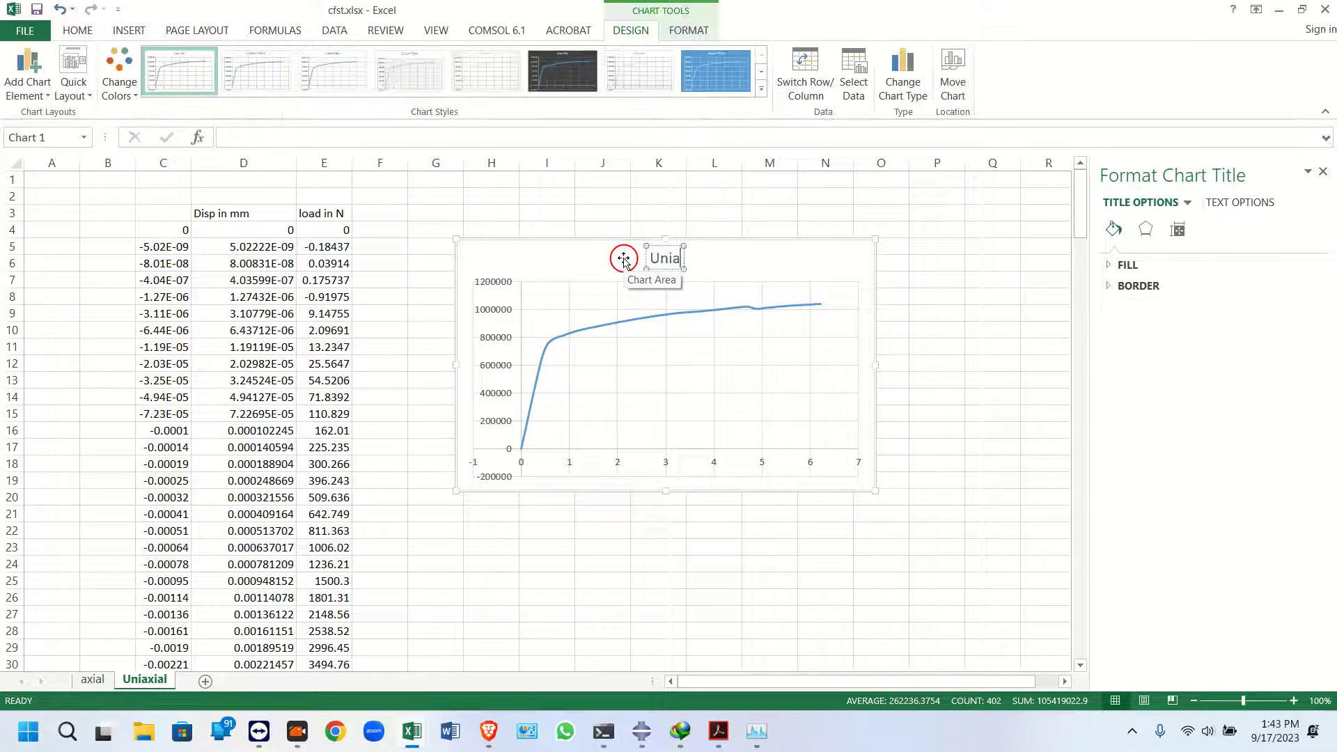
left_click(576, 268)
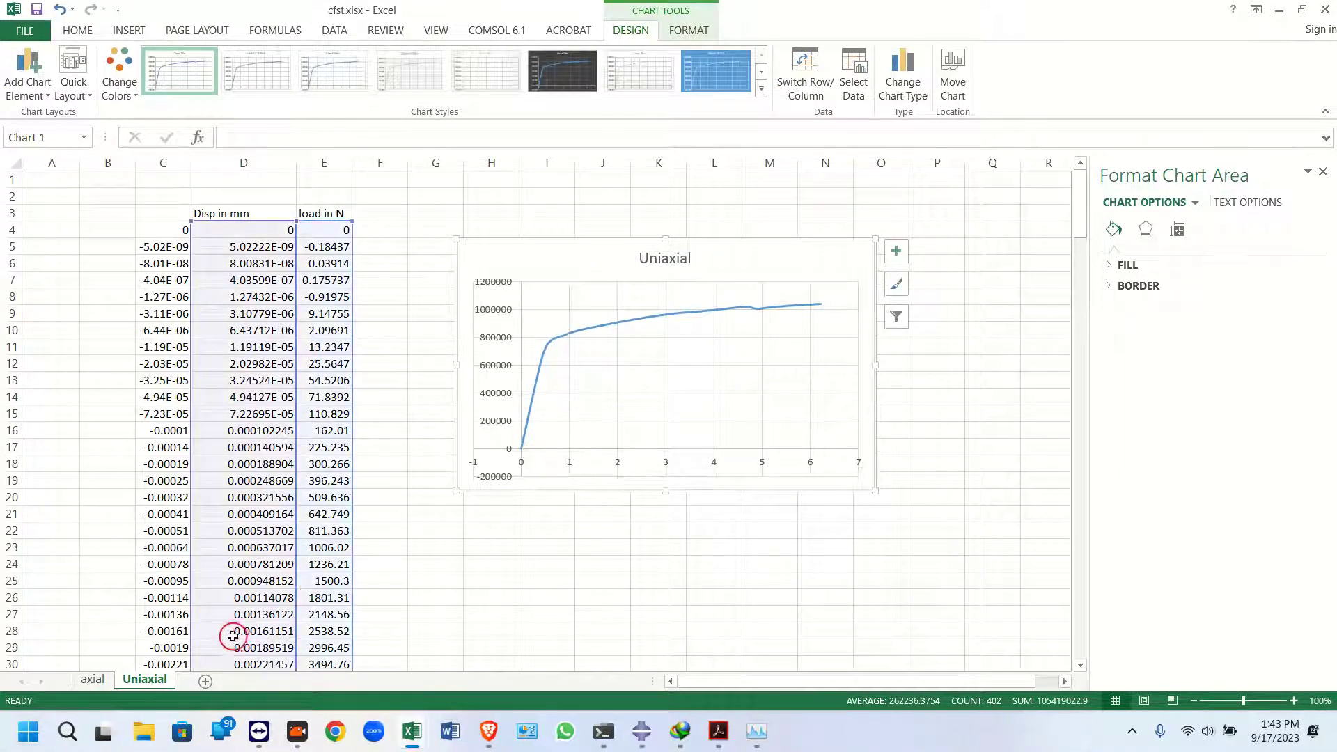
Add a new worksheet and rename it Biaxial
left_click(205, 681)
double_click(209, 681)
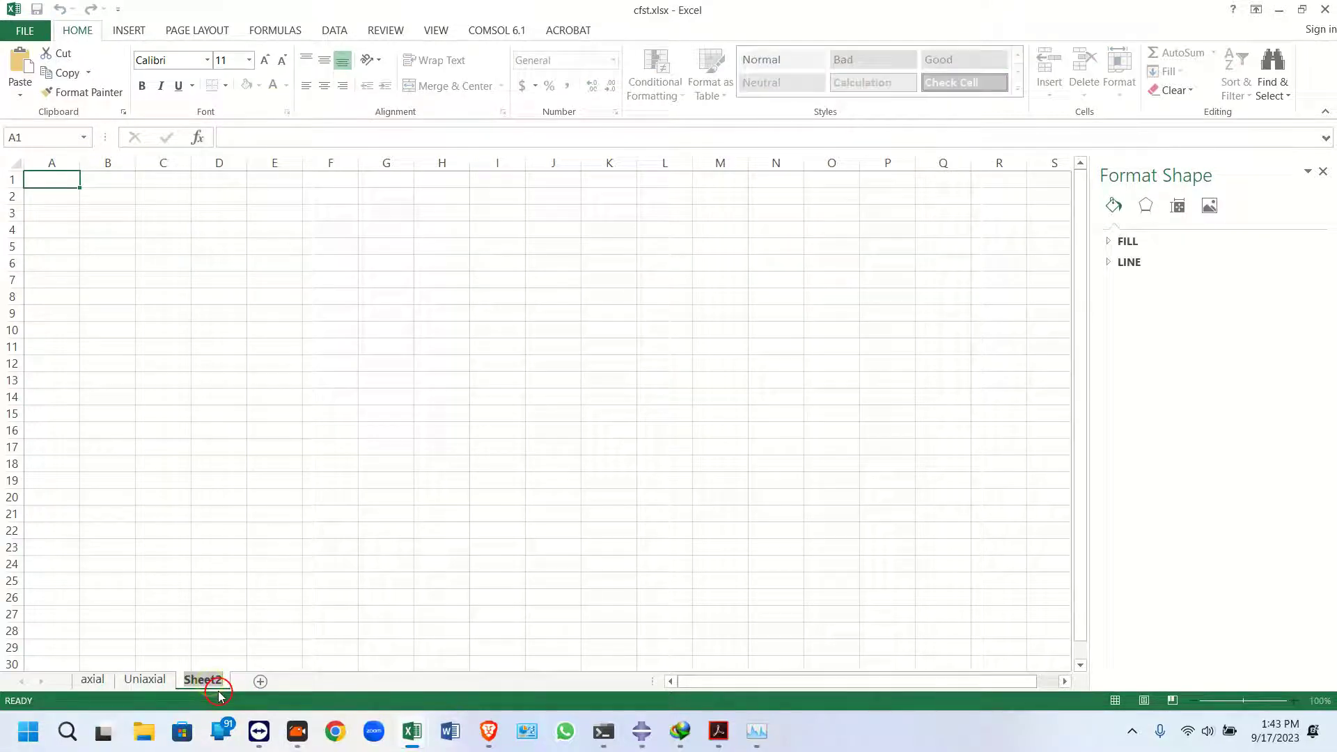
type("Biaxial")
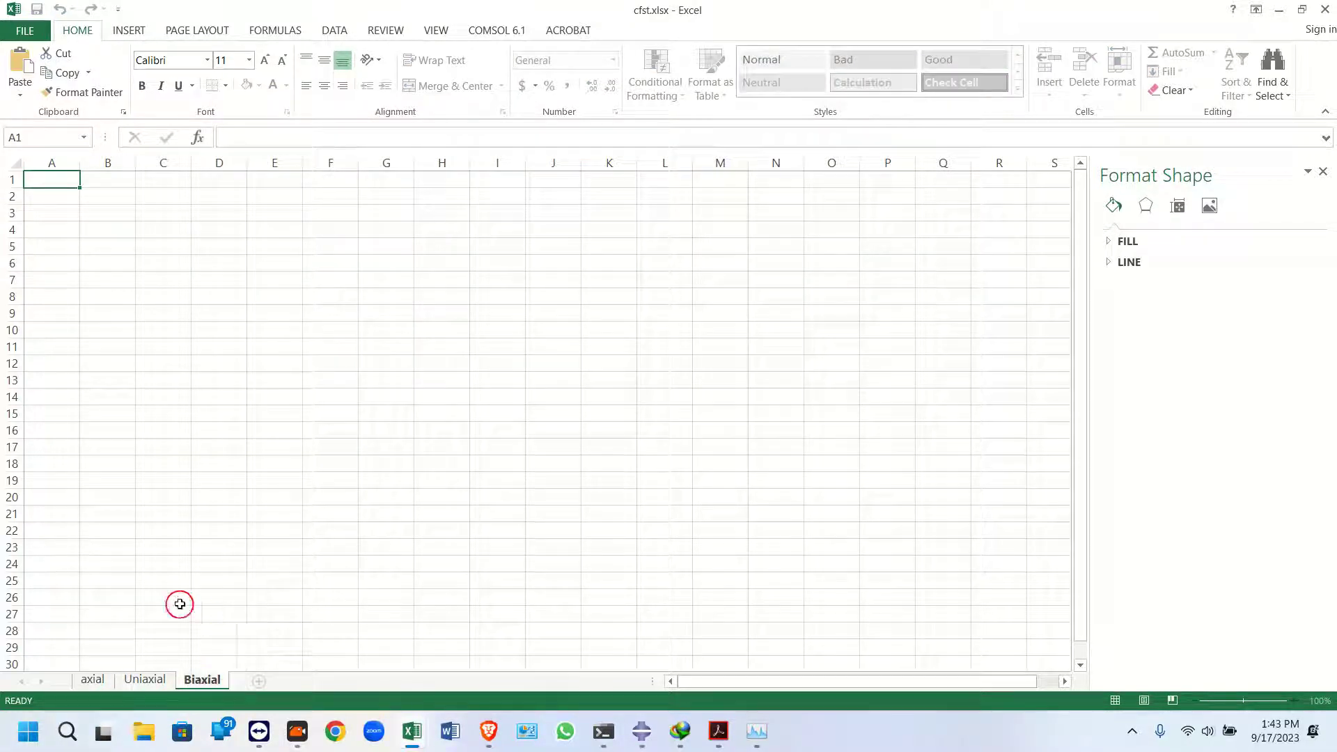
left_click(155, 514)
Enter the headers Disp in mm in C4 and load in N in D4, and widen column C
left_click(170, 228)
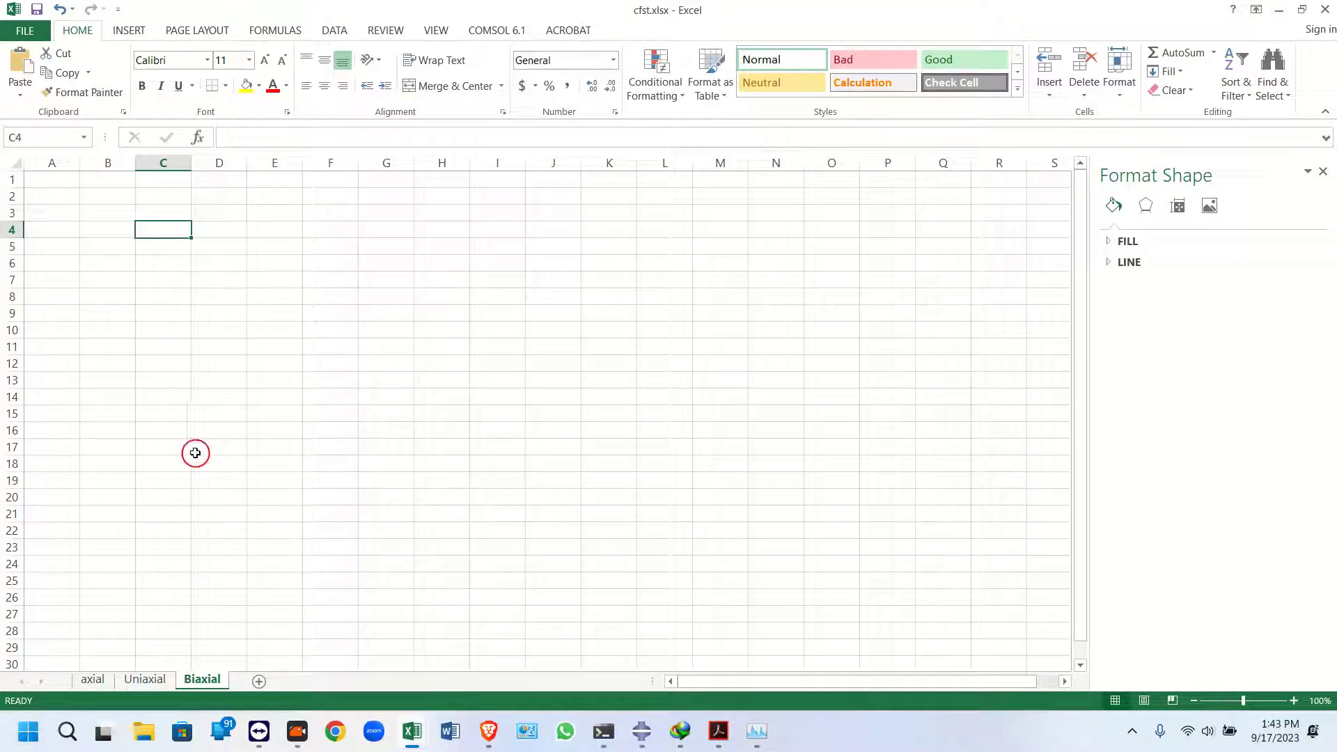
left_click(165, 217)
left_click(161, 227)
left_click(162, 221)
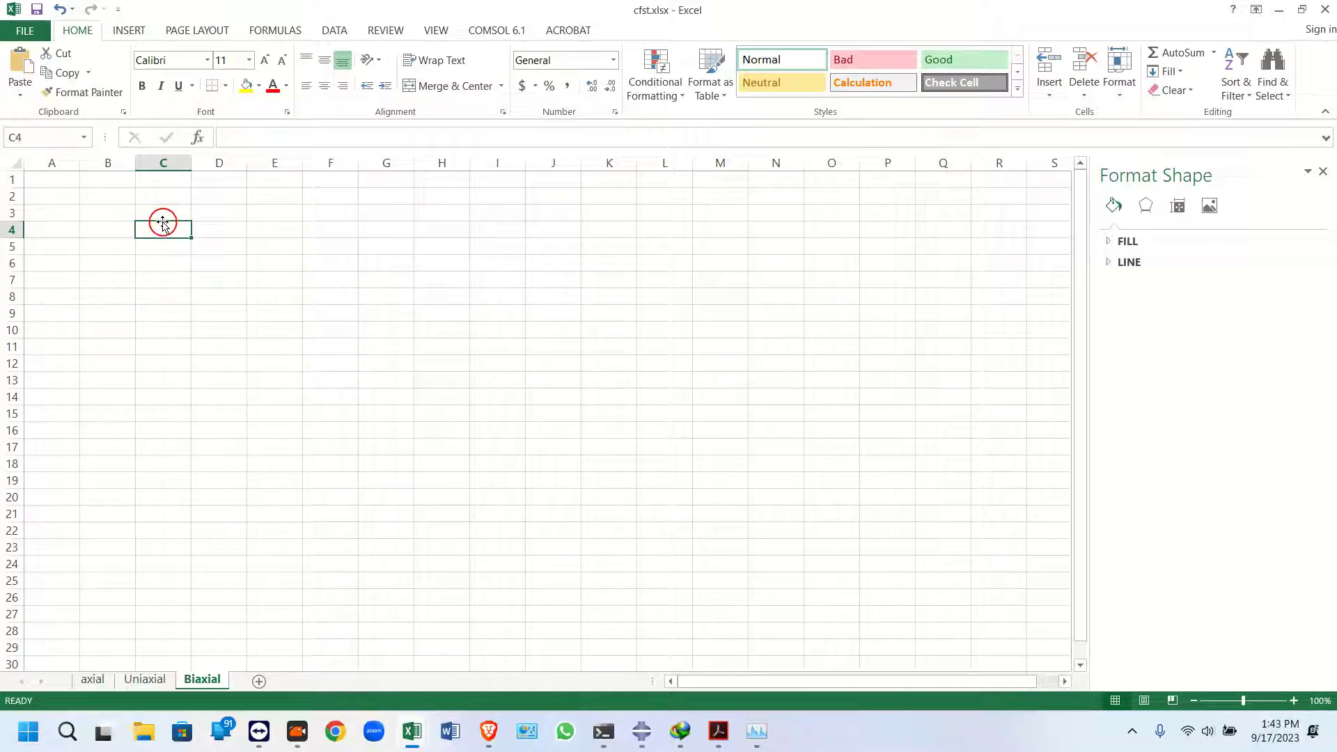
type("D")
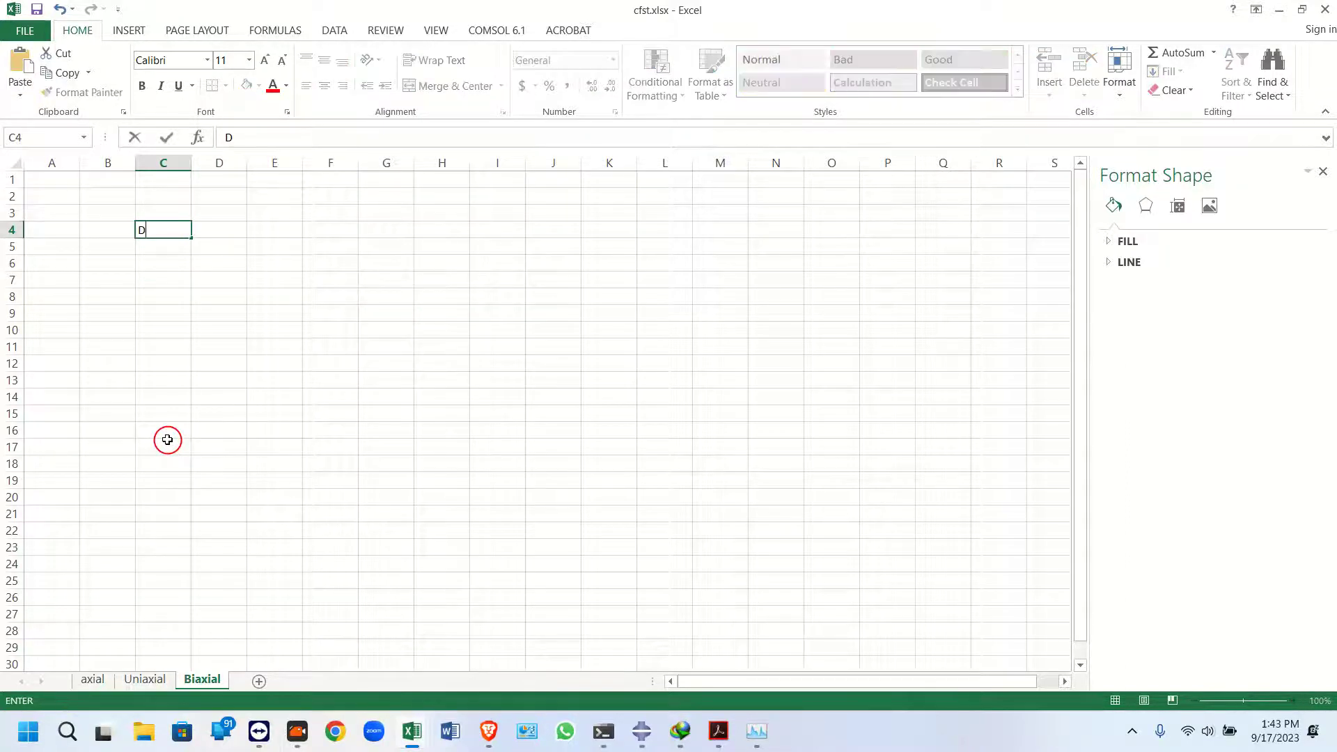
type("isp in mm")
key("Tab")
type("l")
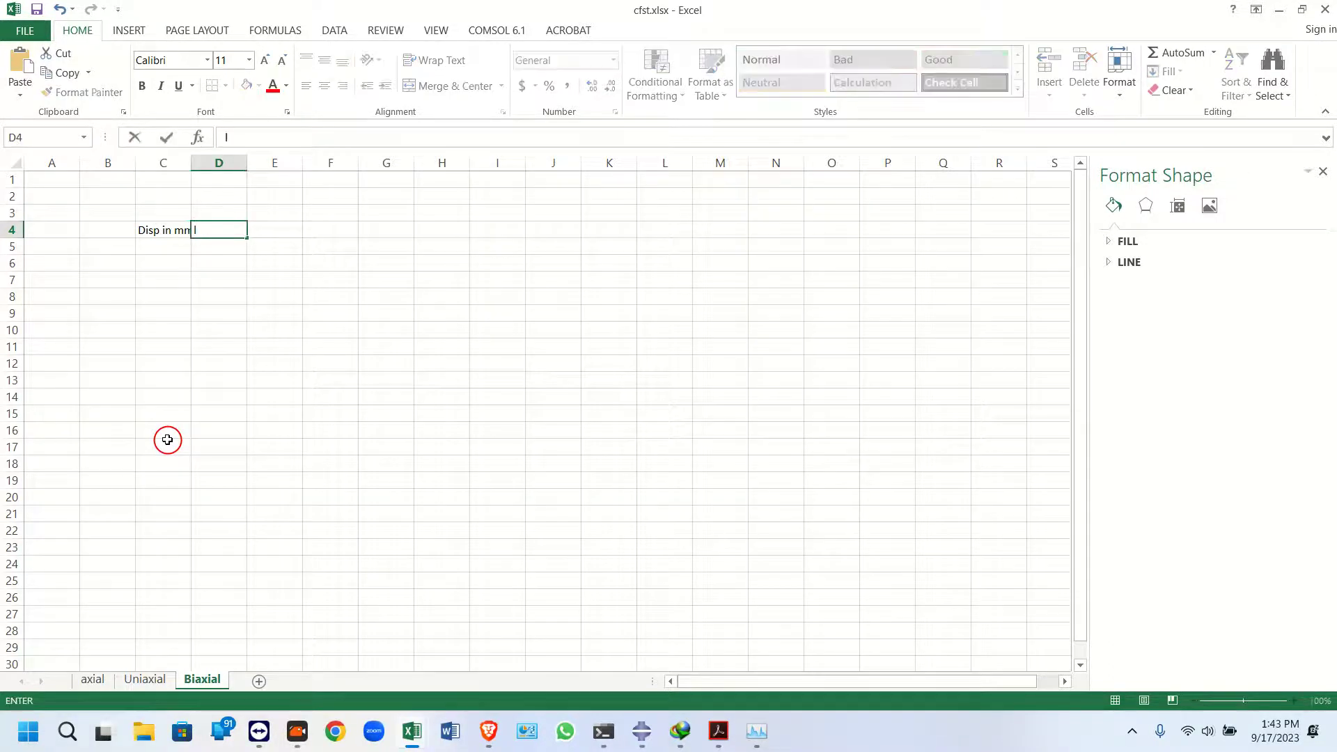
type("oad in N")
left_click(125, 296)
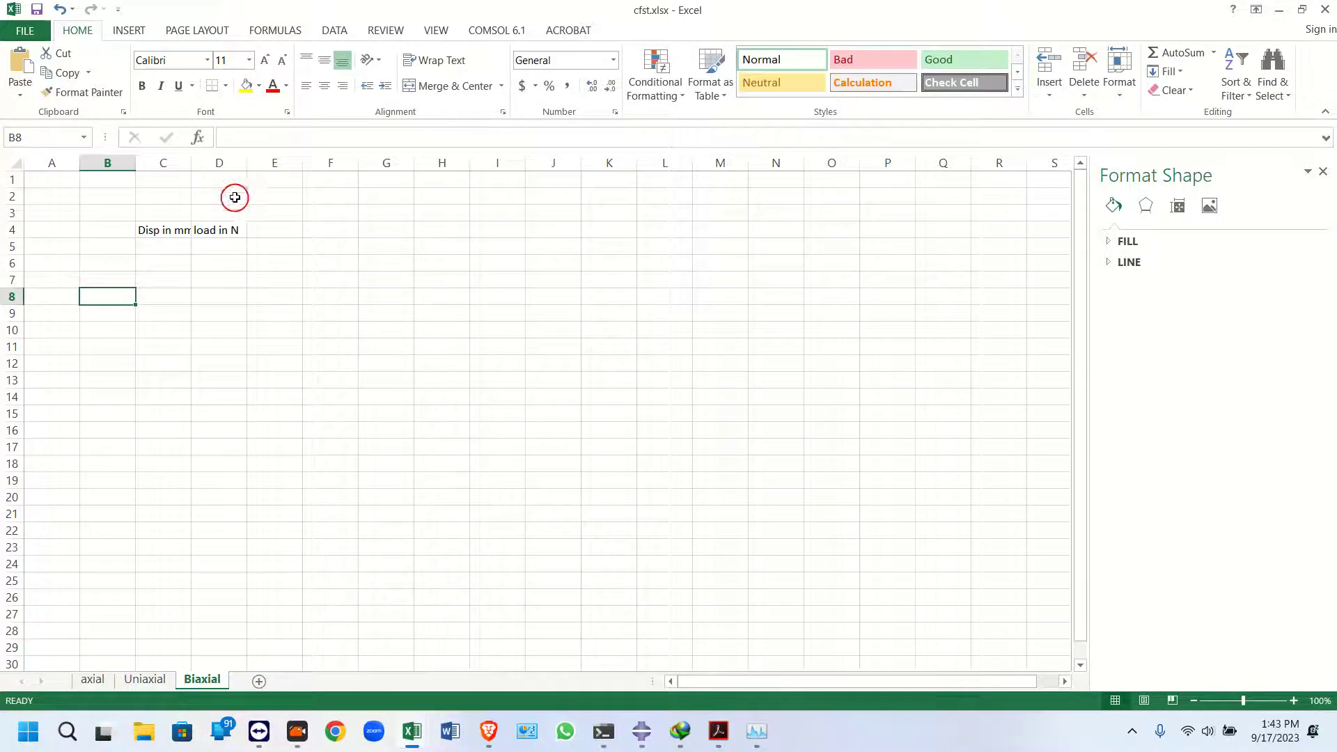
left_click_drag(192, 163, 231, 163)
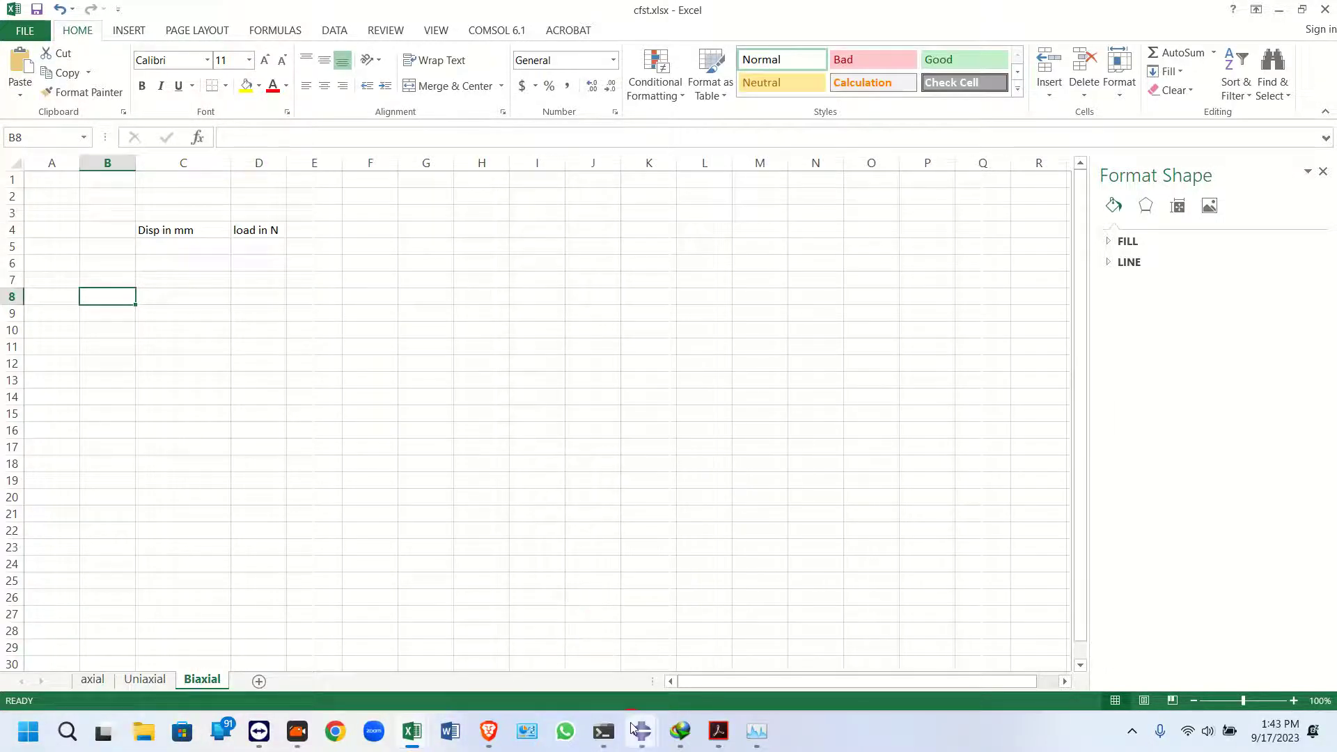
Switch to Abaqus, move the Edit XY Data dialog aside and set the uniaxial result to a front view
mouse_move(636, 737)
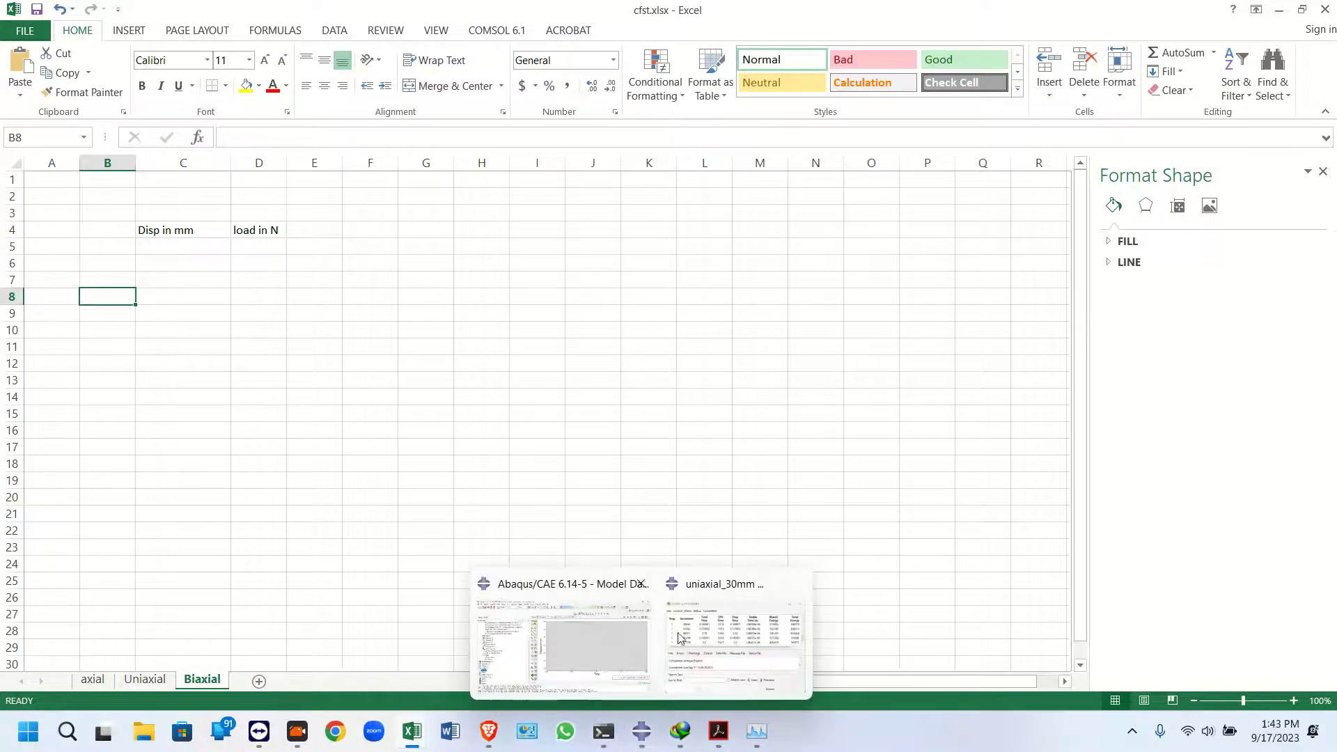
left_click(615, 626)
left_click(421, 244)
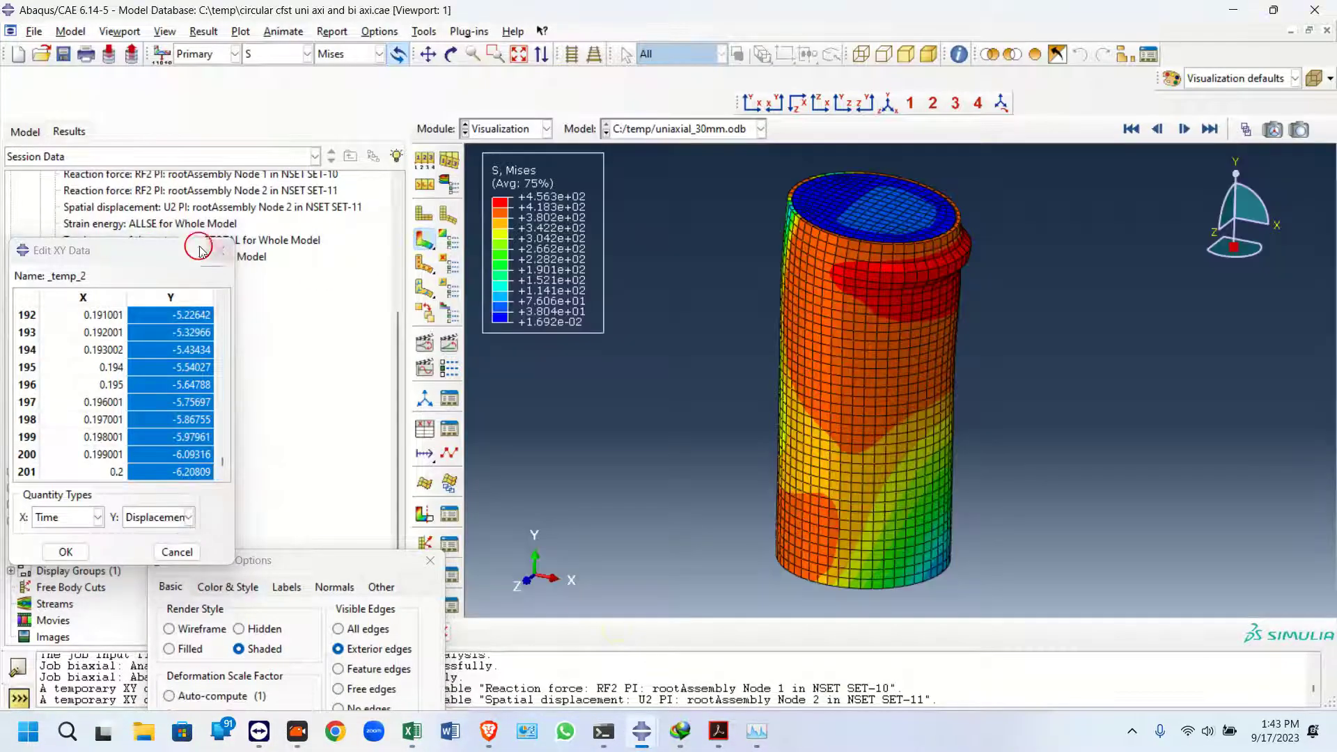
left_click_drag(167, 251, 177, 372)
scroll(876, 266, "up", 5)
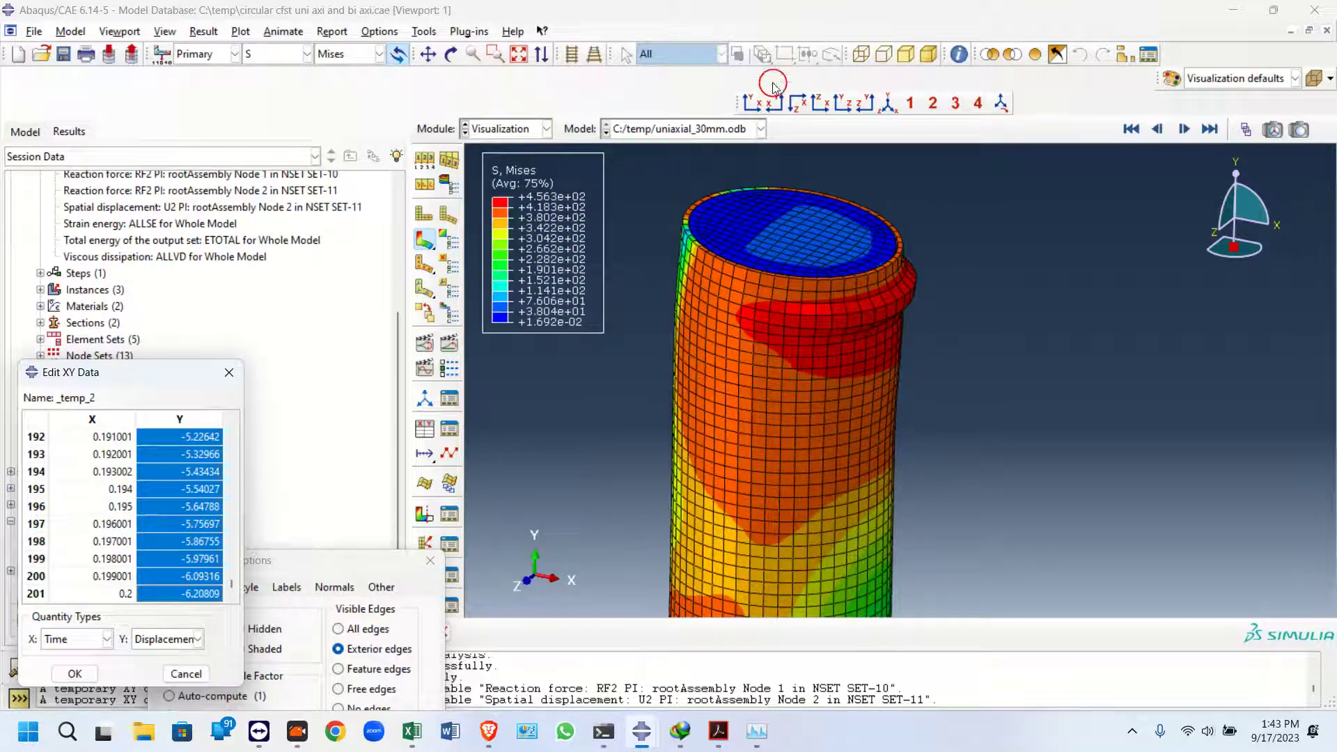
left_click(757, 104)
left_click(450, 54)
left_click_drag(844, 318, 886, 247)
left_click(752, 103)
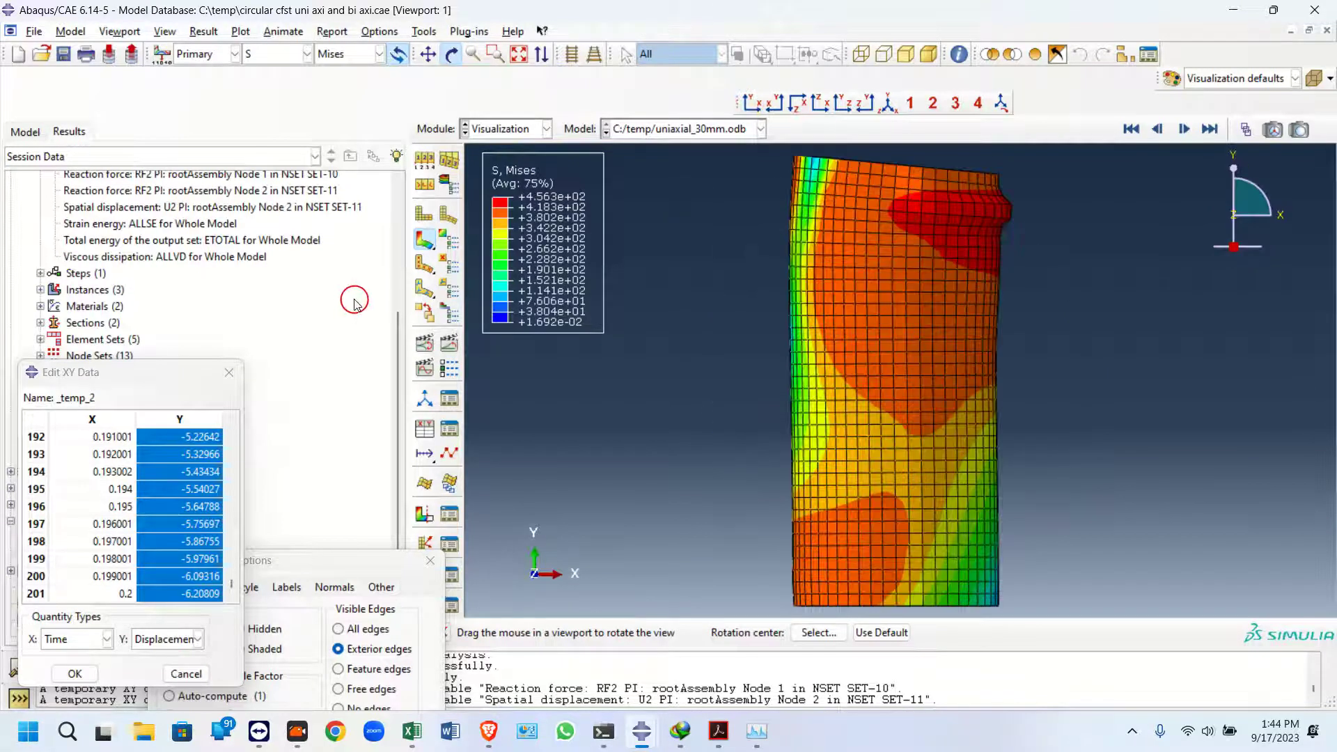
Animate the uniaxial results and slow down the animation frame rate
left_click(453, 340)
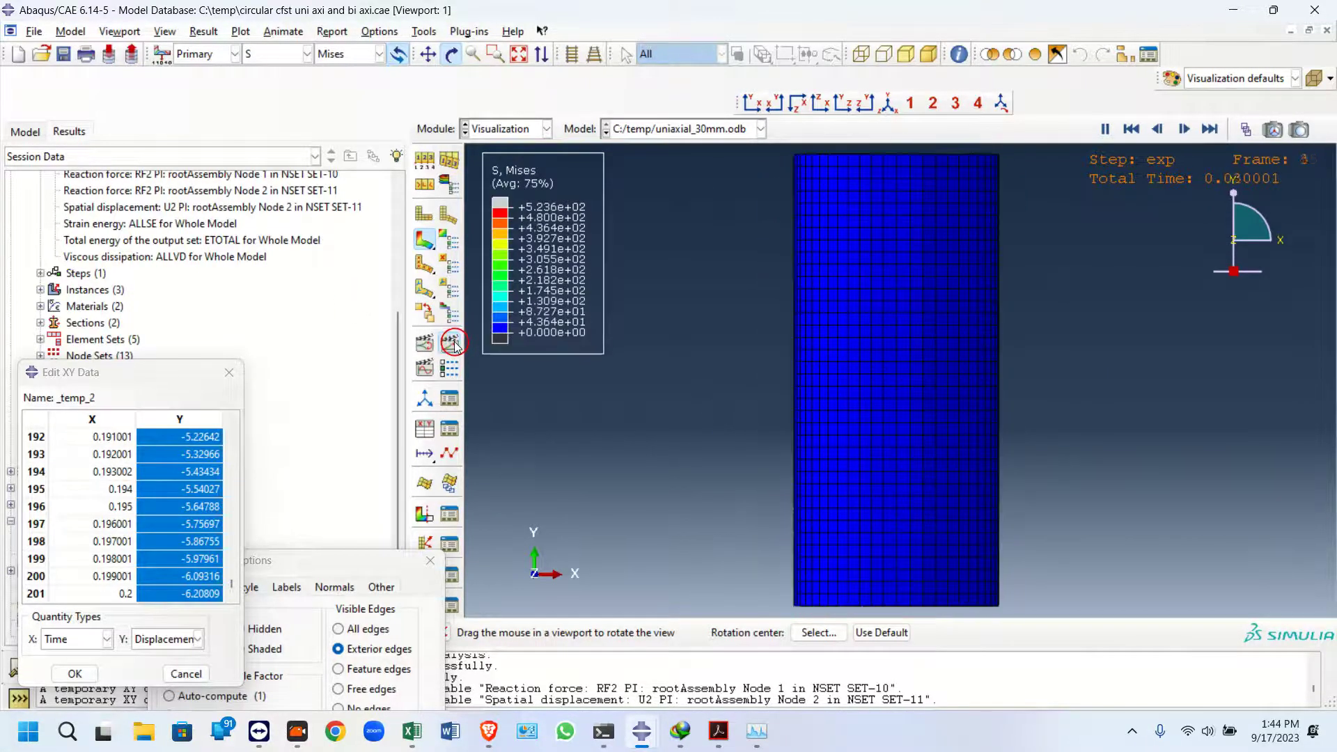
left_click(449, 369)
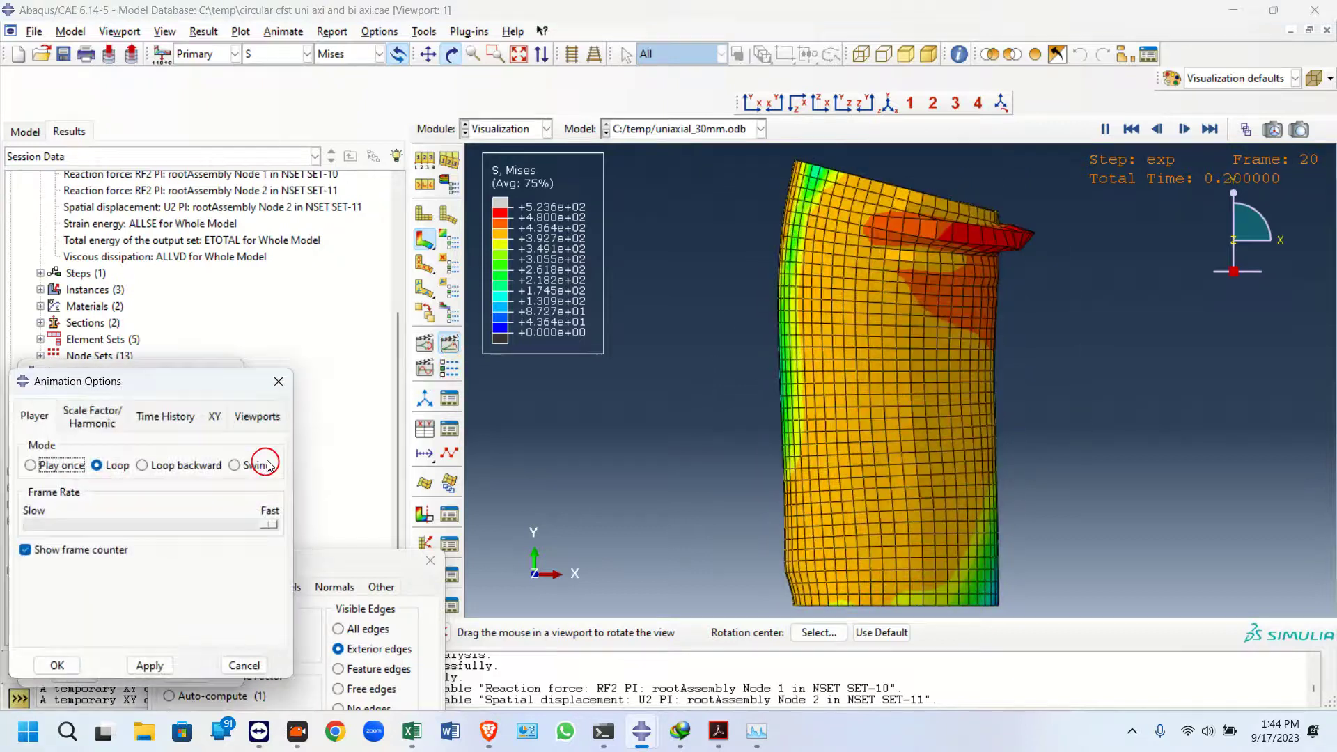
left_click_drag(270, 525, 171, 526)
left_click(148, 665)
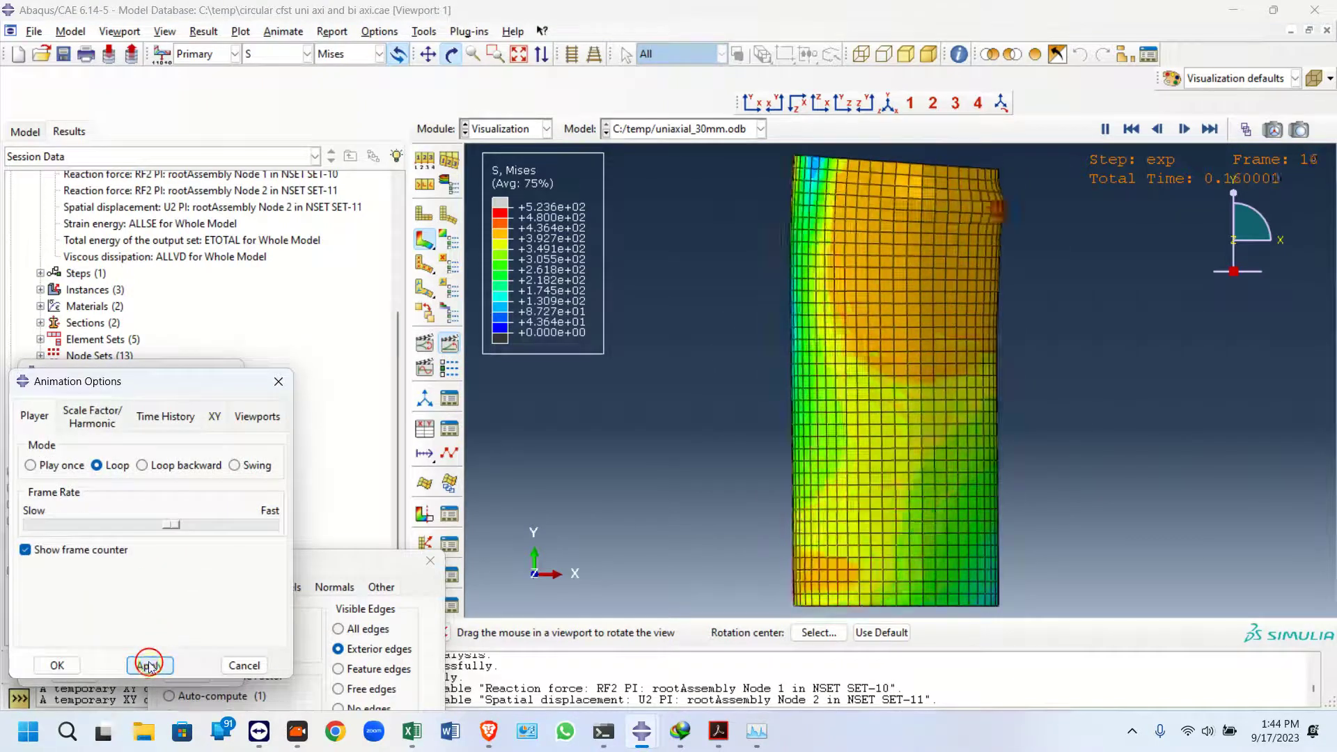
left_click_drag(169, 525, 139, 526)
left_click(169, 667)
left_click(159, 667)
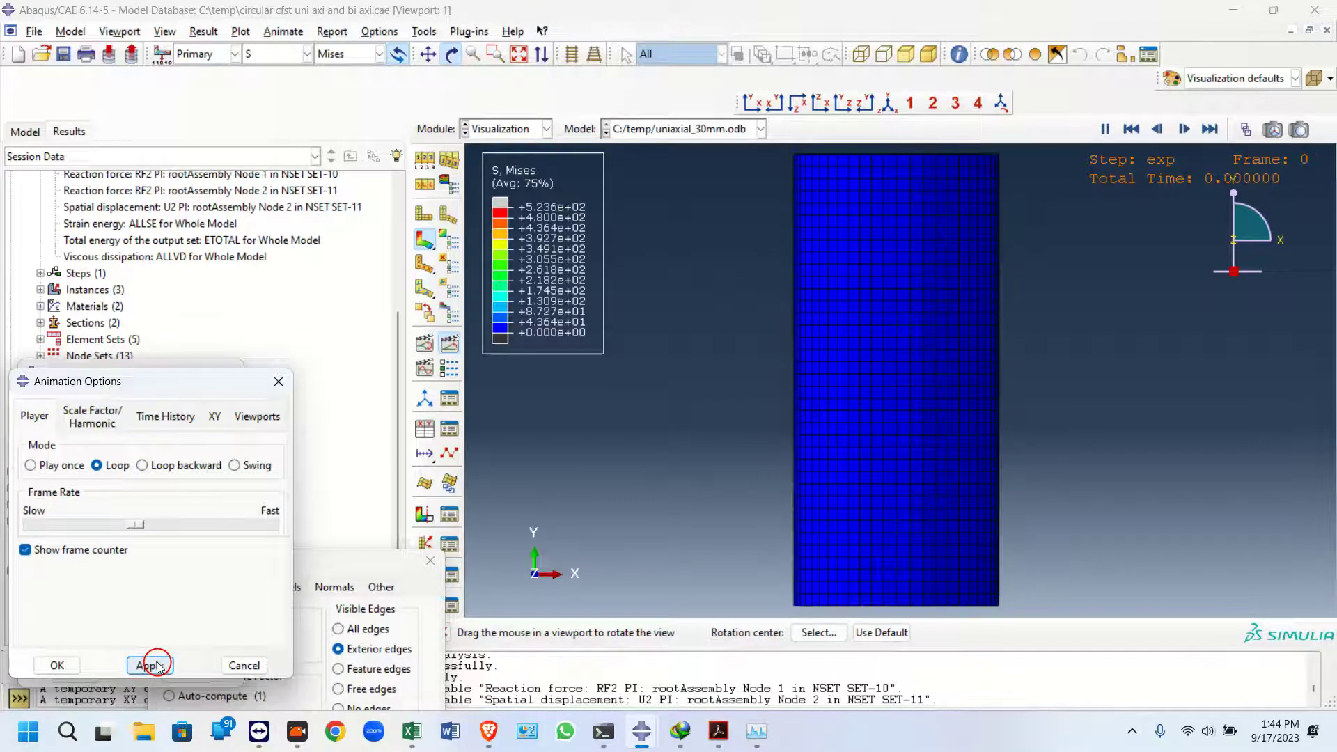
left_click(276, 383)
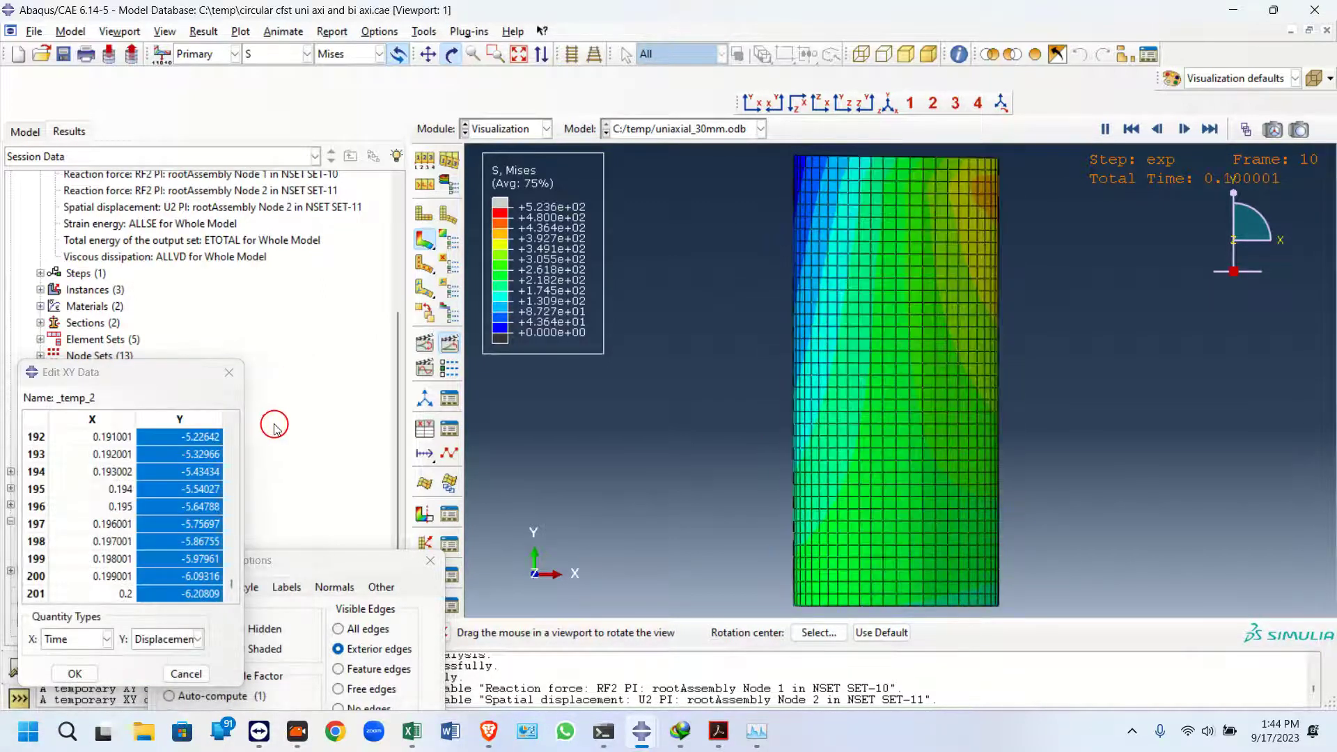
Plot Mises contours on the deformed uniaxial column with an auto-computed deformation scale factor
left_click(427, 219)
left_click(425, 189)
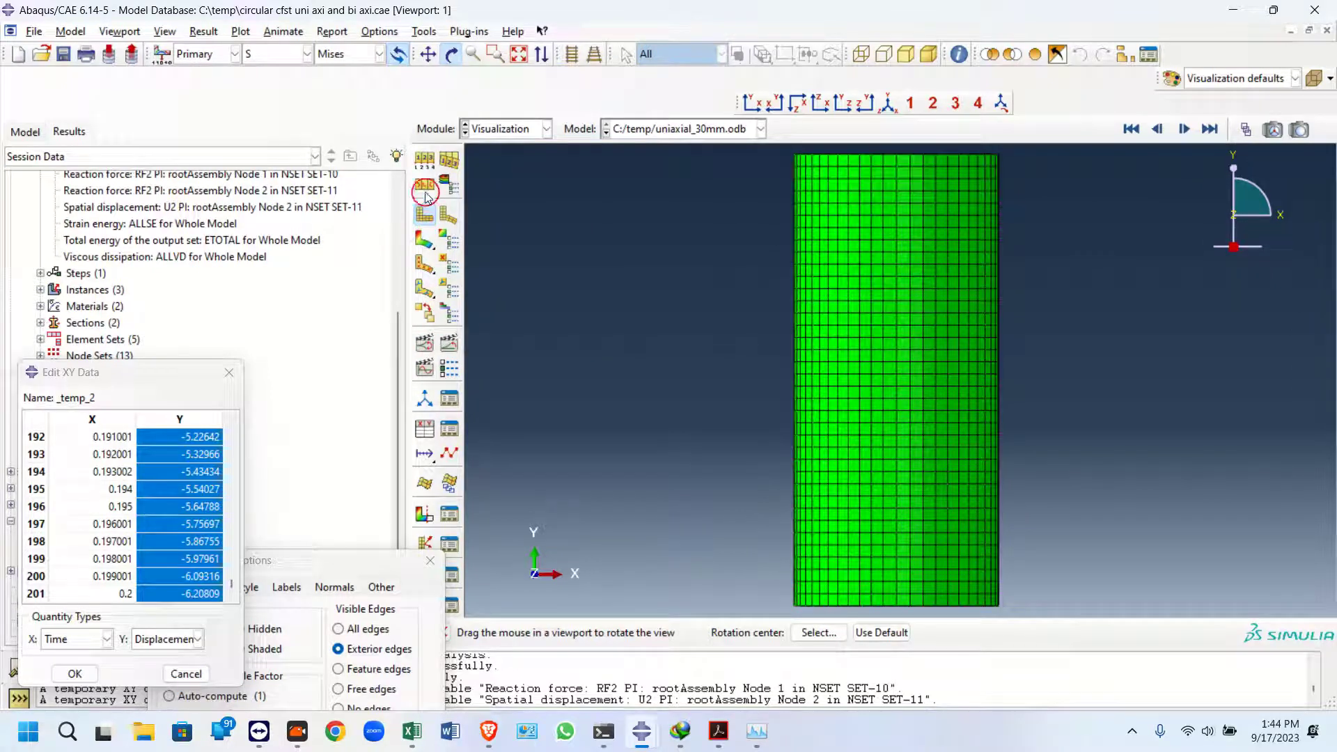
left_click(427, 240)
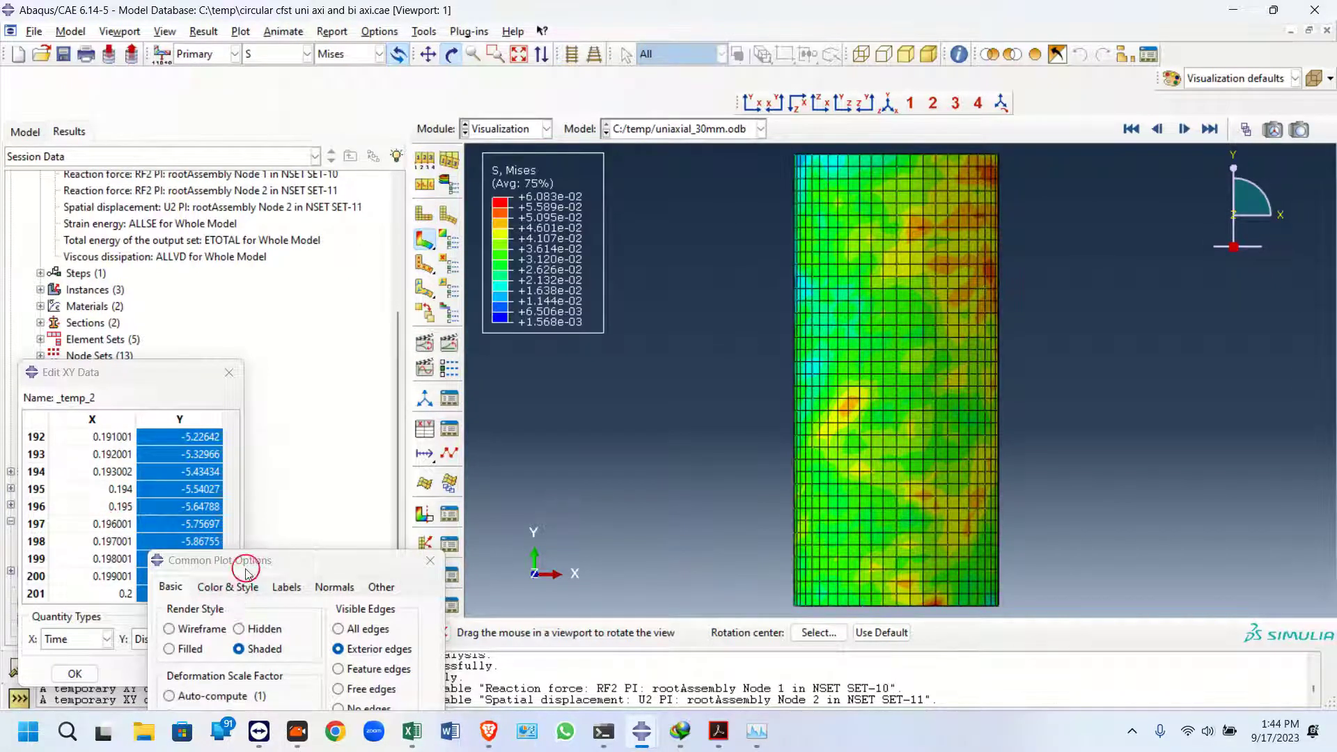
left_click_drag(244, 578, 213, 259)
left_click(177, 377)
left_click(229, 568)
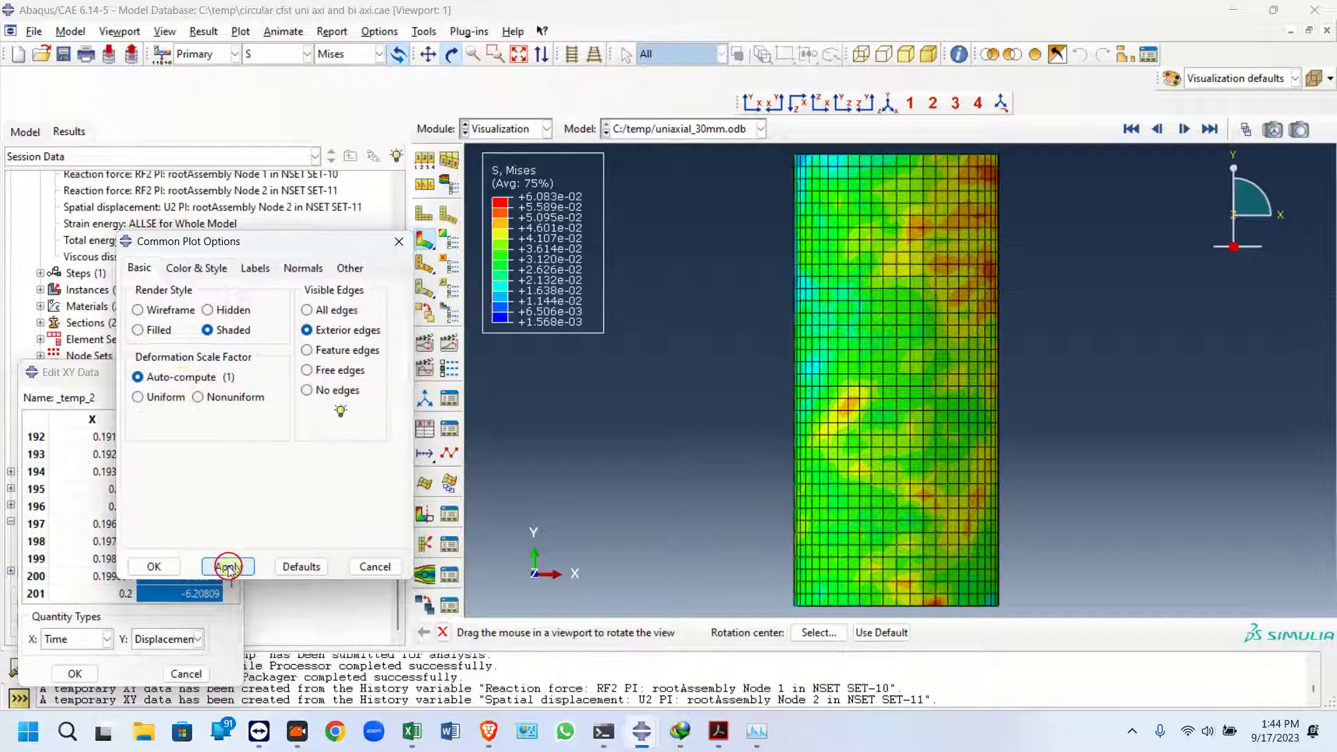
Jump to frame 20 of the uniaxial result and rotate the view to inspect the contours
left_click(425, 287)
left_click(446, 346)
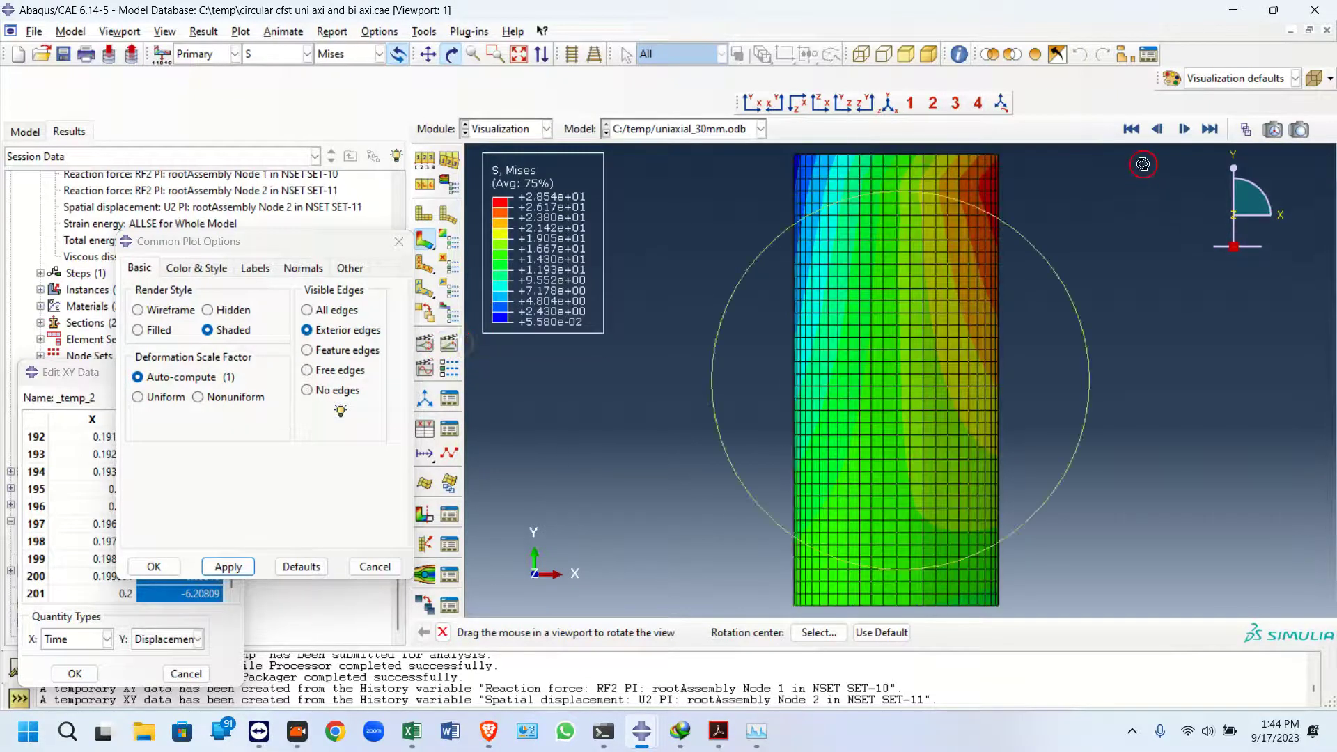
left_click(1207, 139)
left_click(1246, 131)
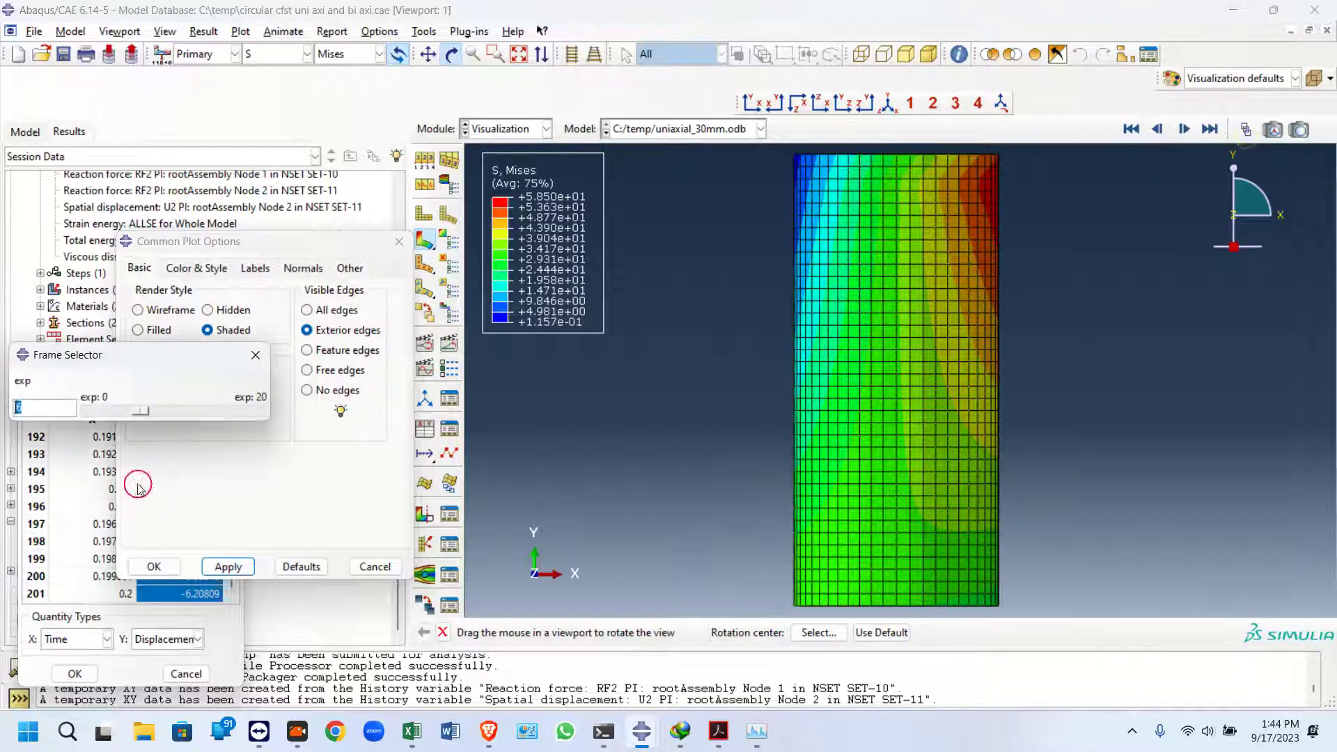
left_click_drag(134, 409, 301, 411)
left_click_drag(954, 406, 916, 516)
scroll(247, 229, "up", 1)
Close the uniaxial_30mm.odb output database and the frame selector
left_click_drag(289, 249, 469, 274)
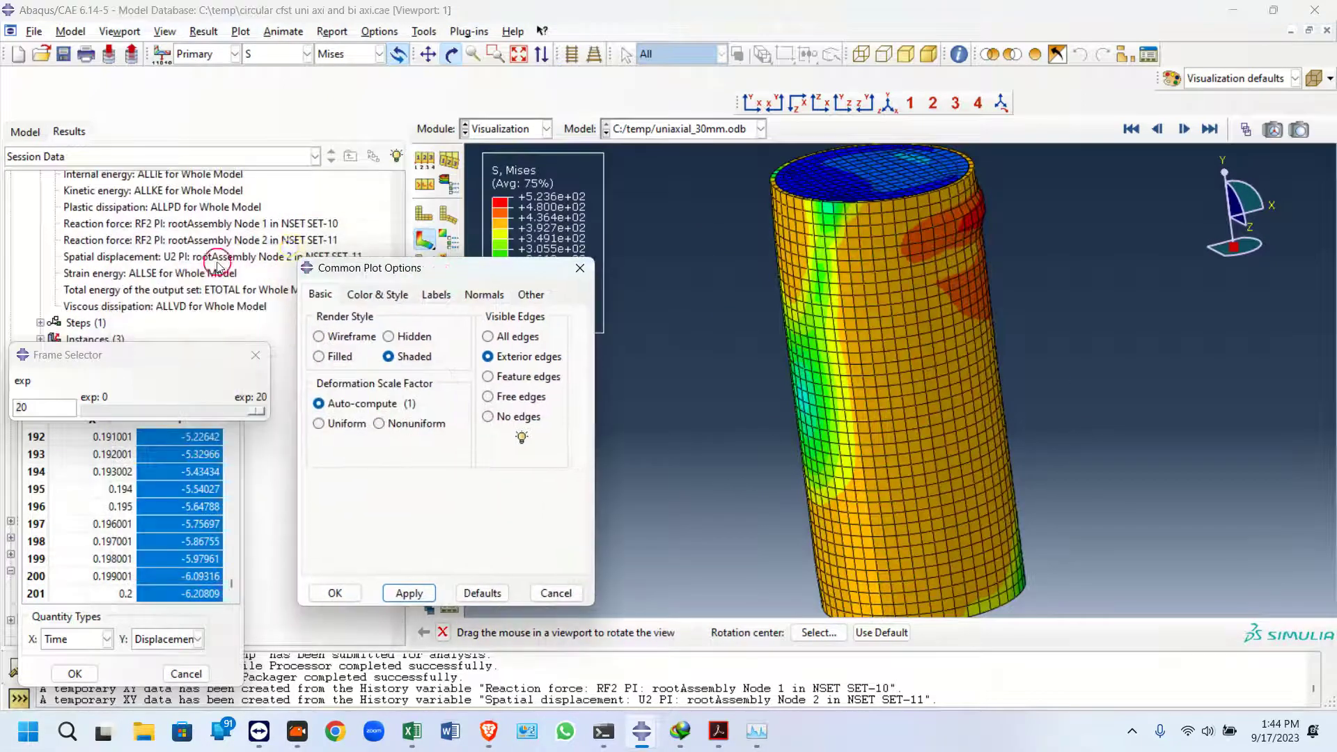
scroll(209, 247, "up", 3)
left_click_drag(351, 273, 480, 281)
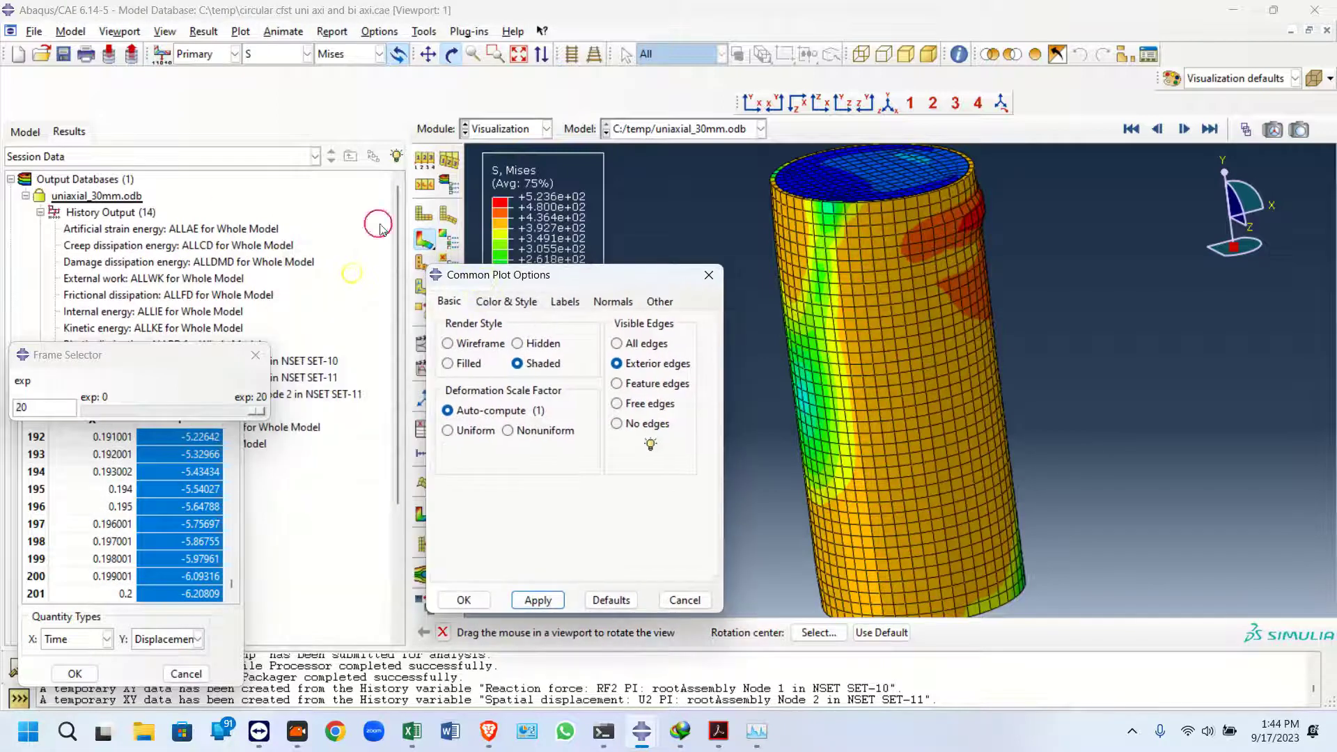
right_click(108, 196)
left_click(146, 223)
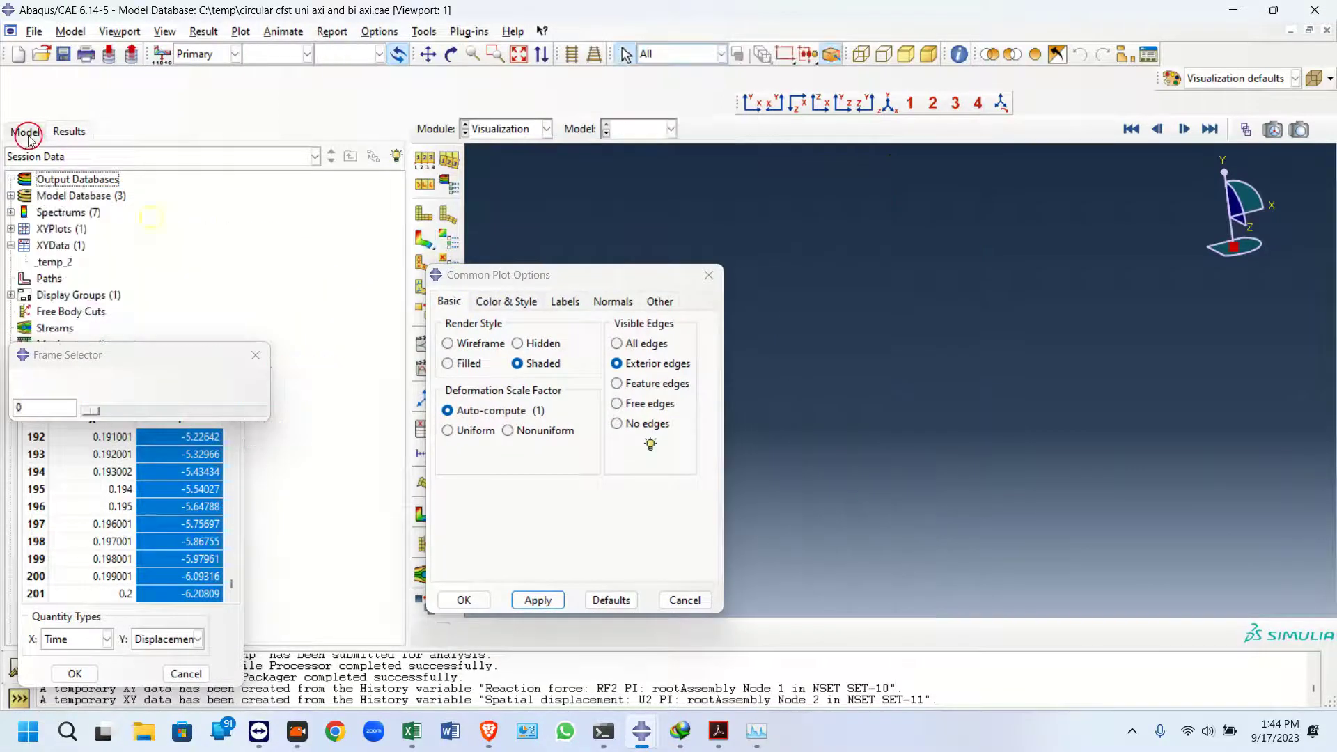
left_click(255, 355)
Open the monitor of the biaxial job to check its progress
left_click(230, 372)
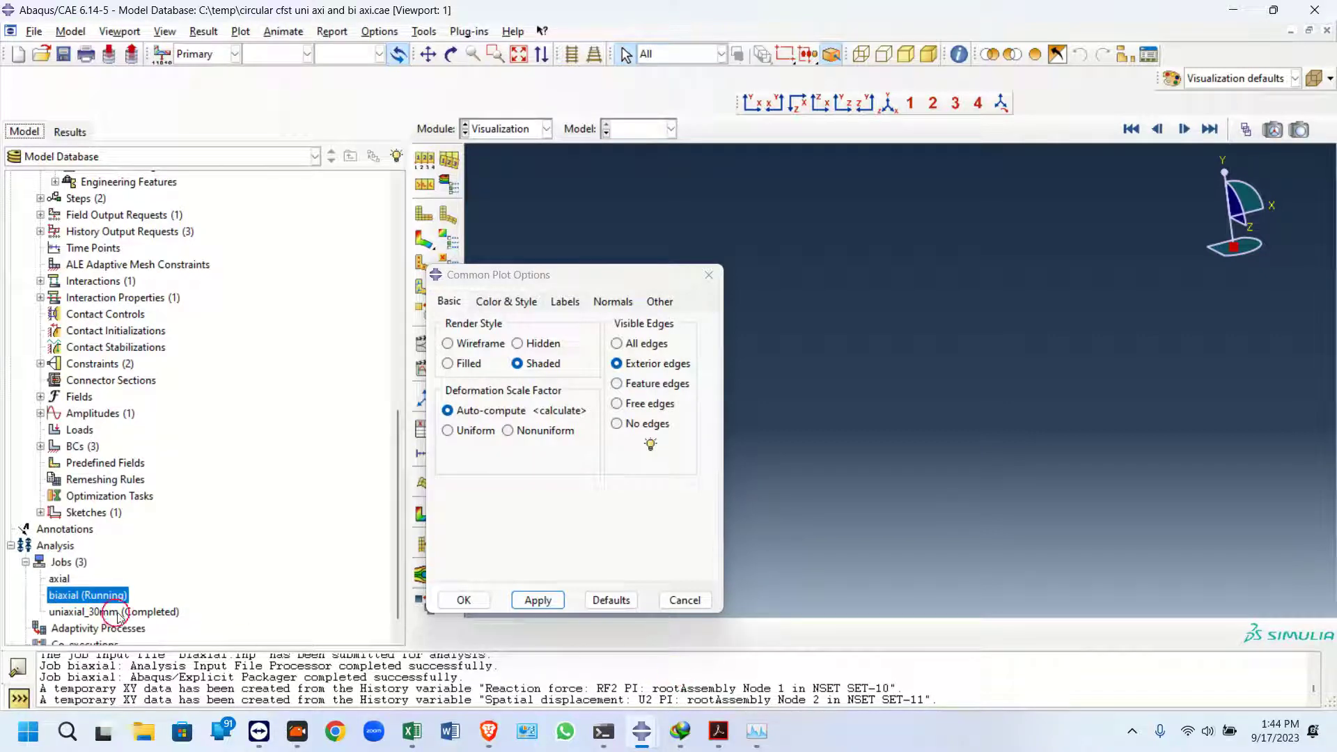
right_click(66, 597)
left_click(113, 644)
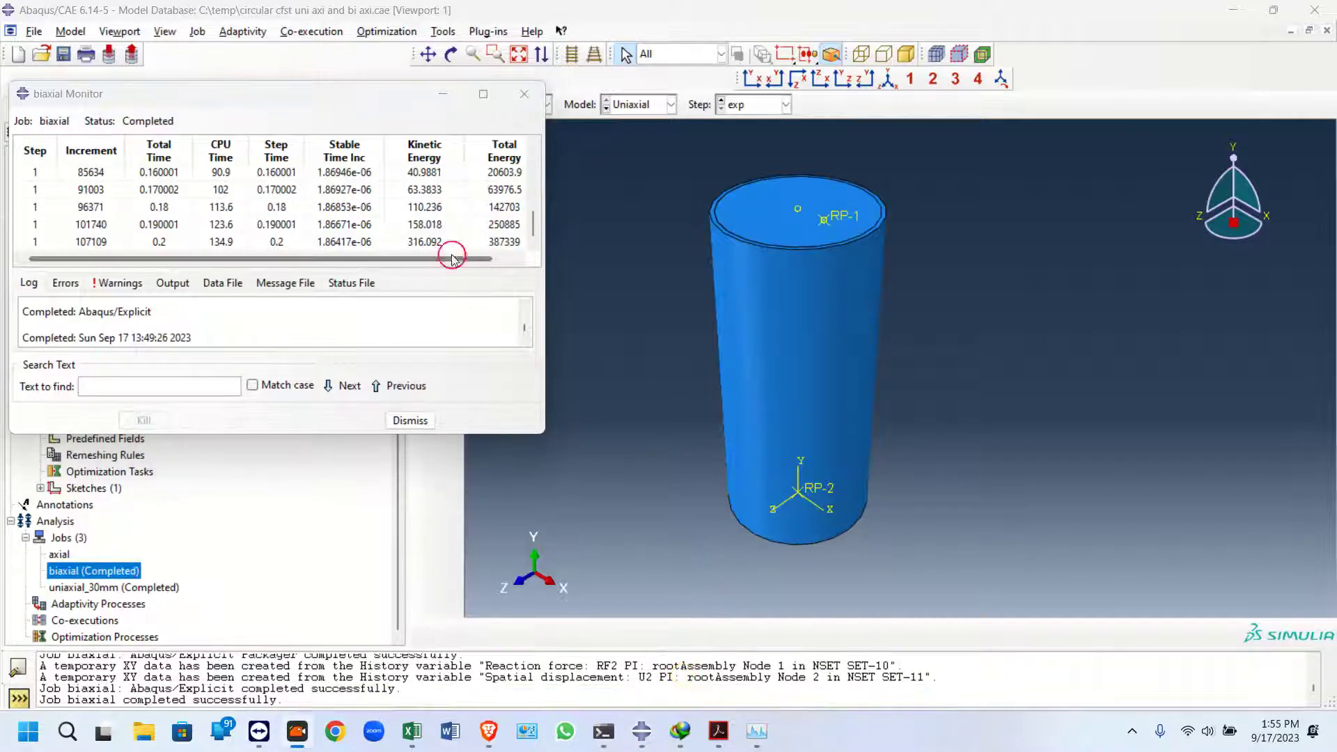
left_click(441, 95)
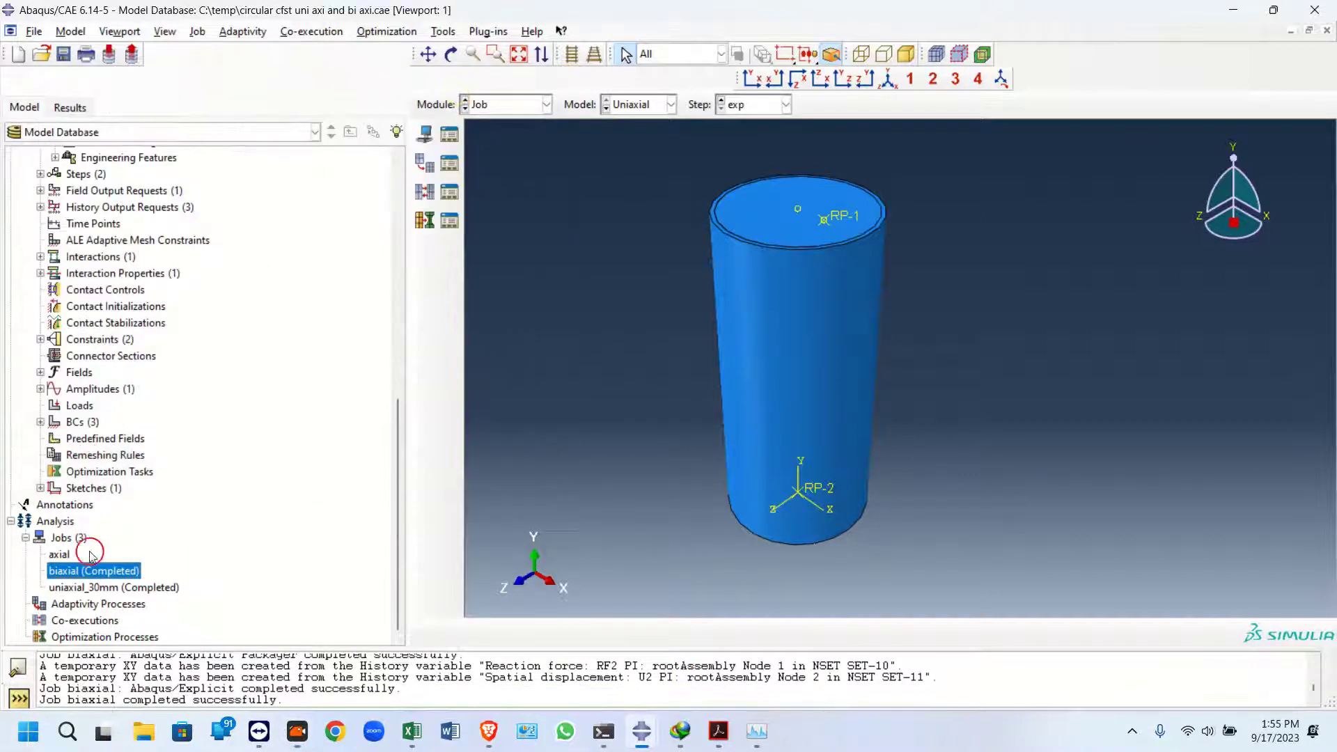
Open the biaxial job results and plot the Mises stress contours on the deformed shape
right_click(99, 573)
left_click(174, 662)
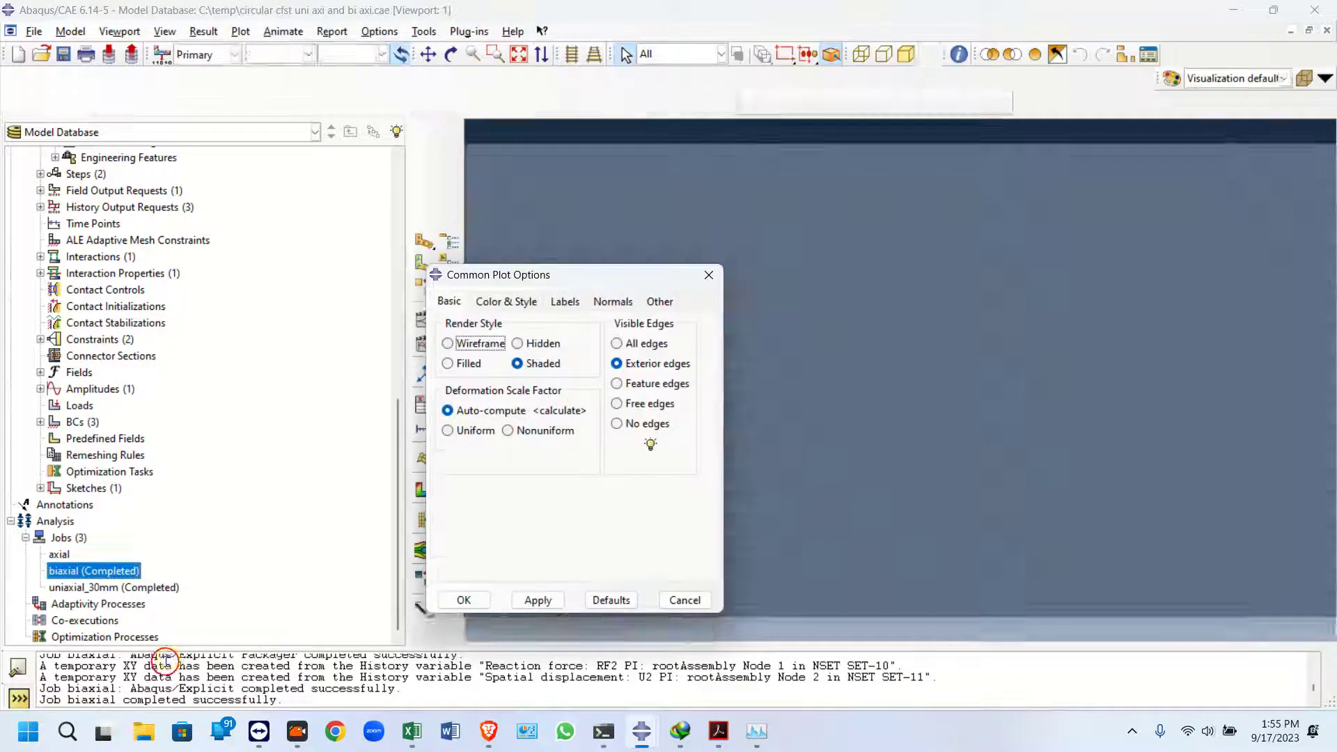
left_click(707, 279)
left_click(424, 242)
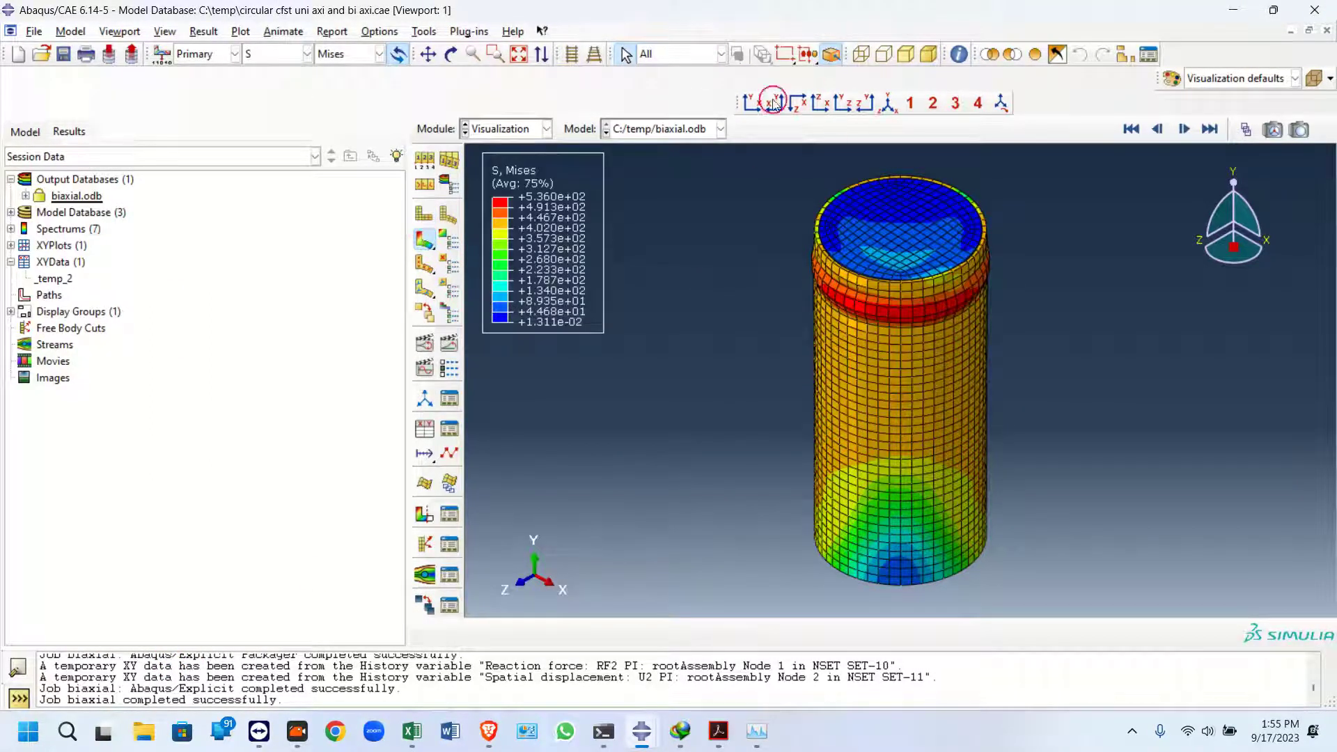
Rotate the biaxial column view and animate the Mises stress time history, then stop the animation
left_click(450, 54)
left_click_drag(828, 403, 772, 487)
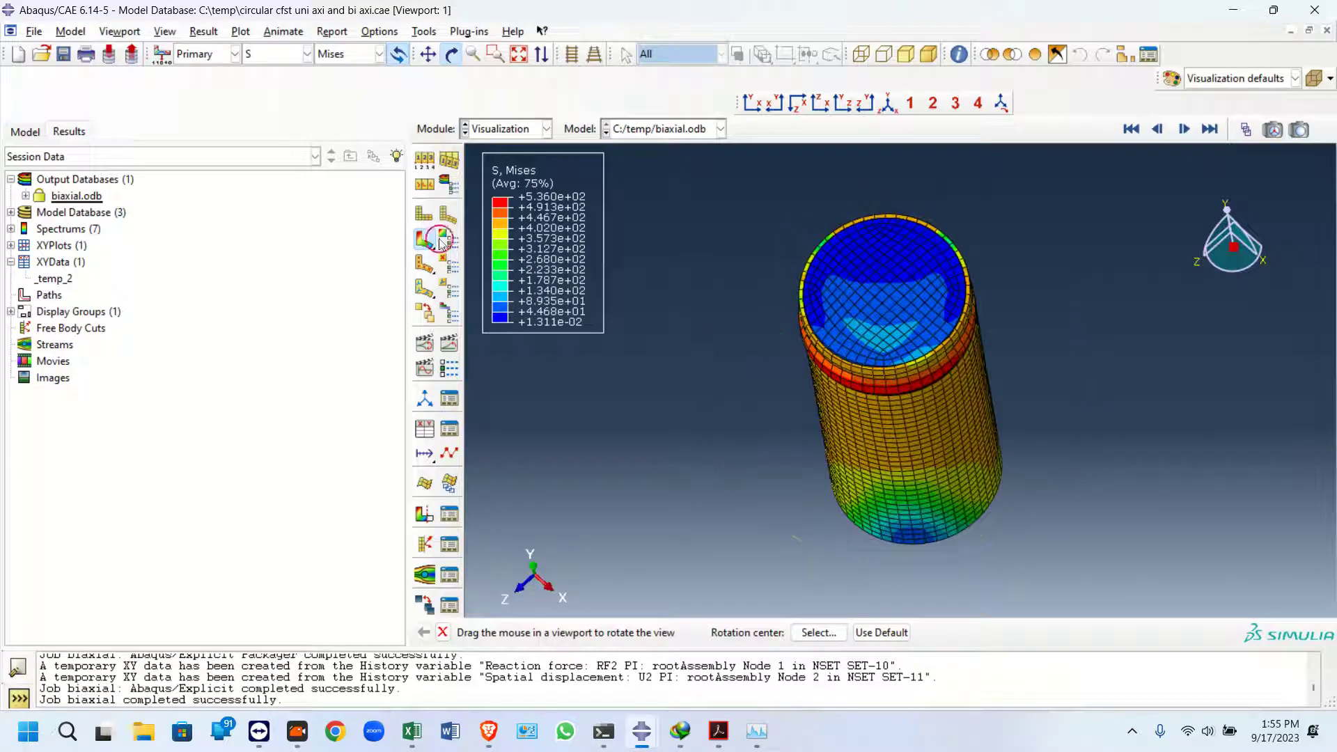
left_click(449, 342)
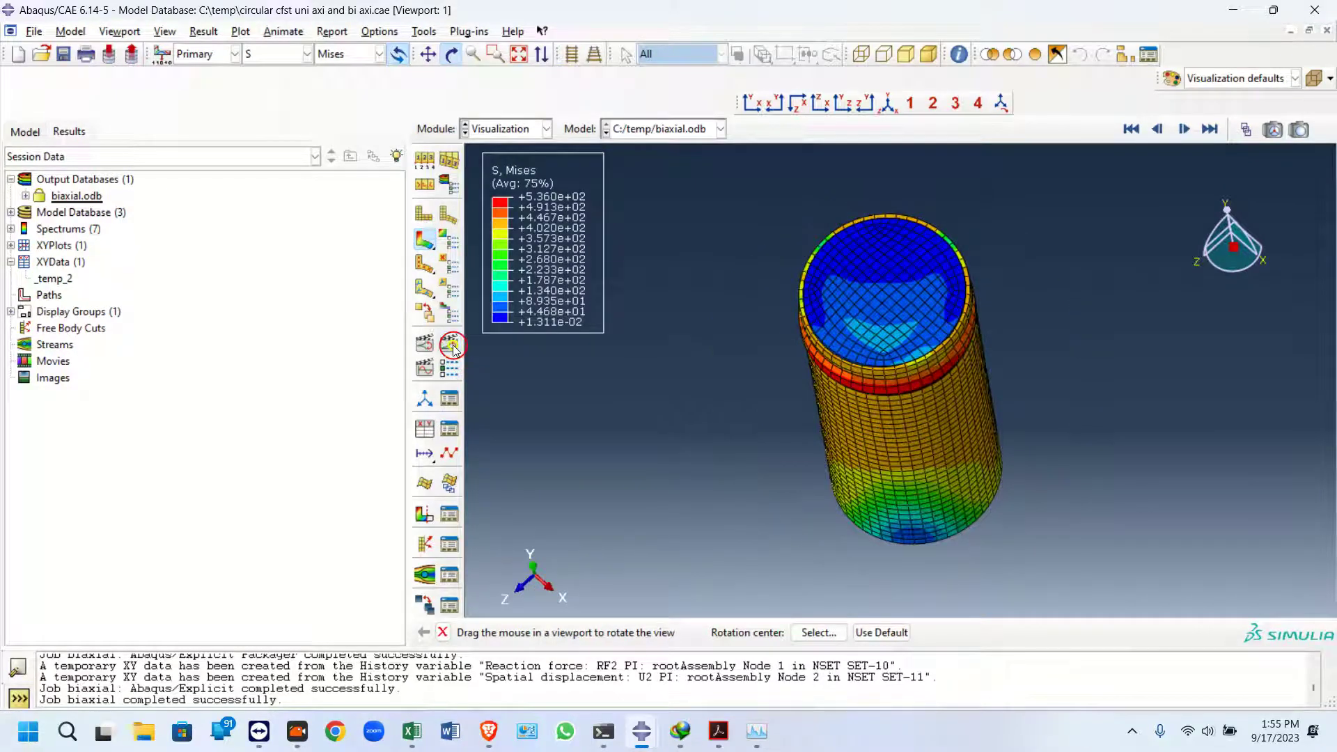
left_click_drag(881, 455, 809, 297)
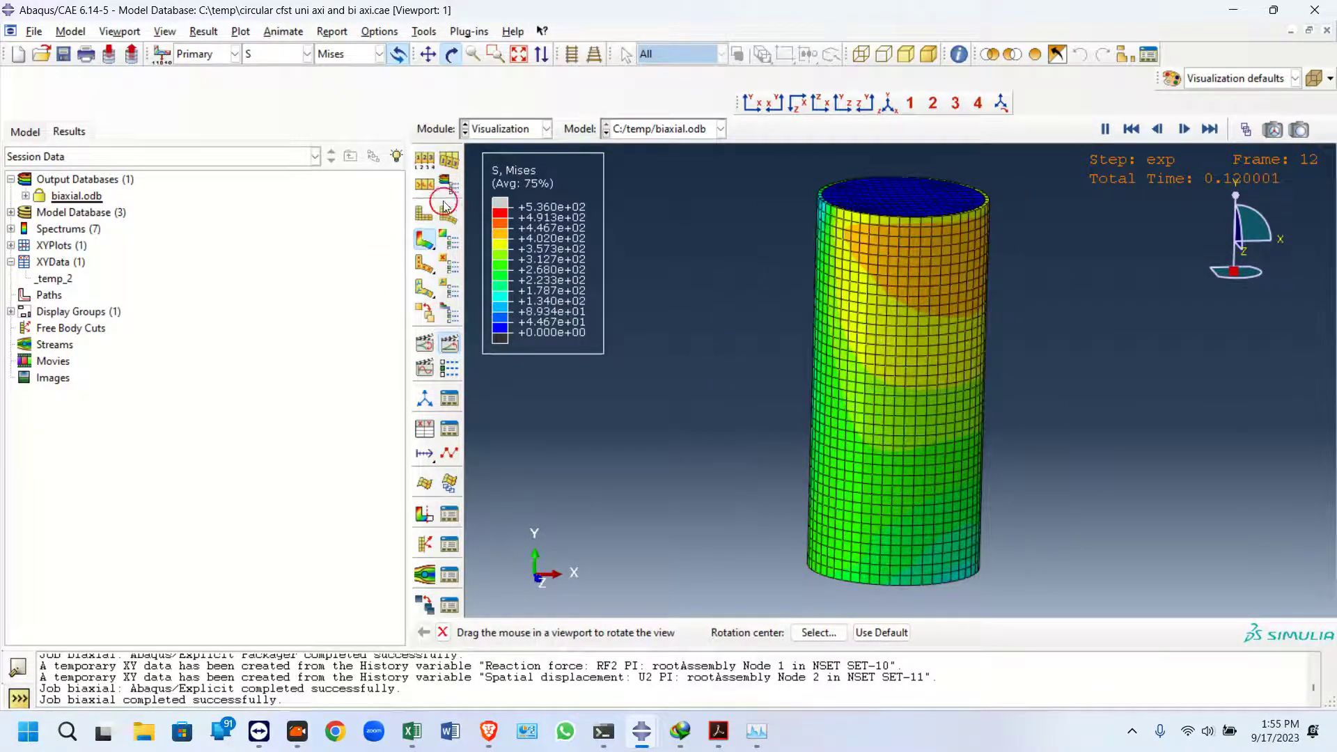
left_click(1100, 130)
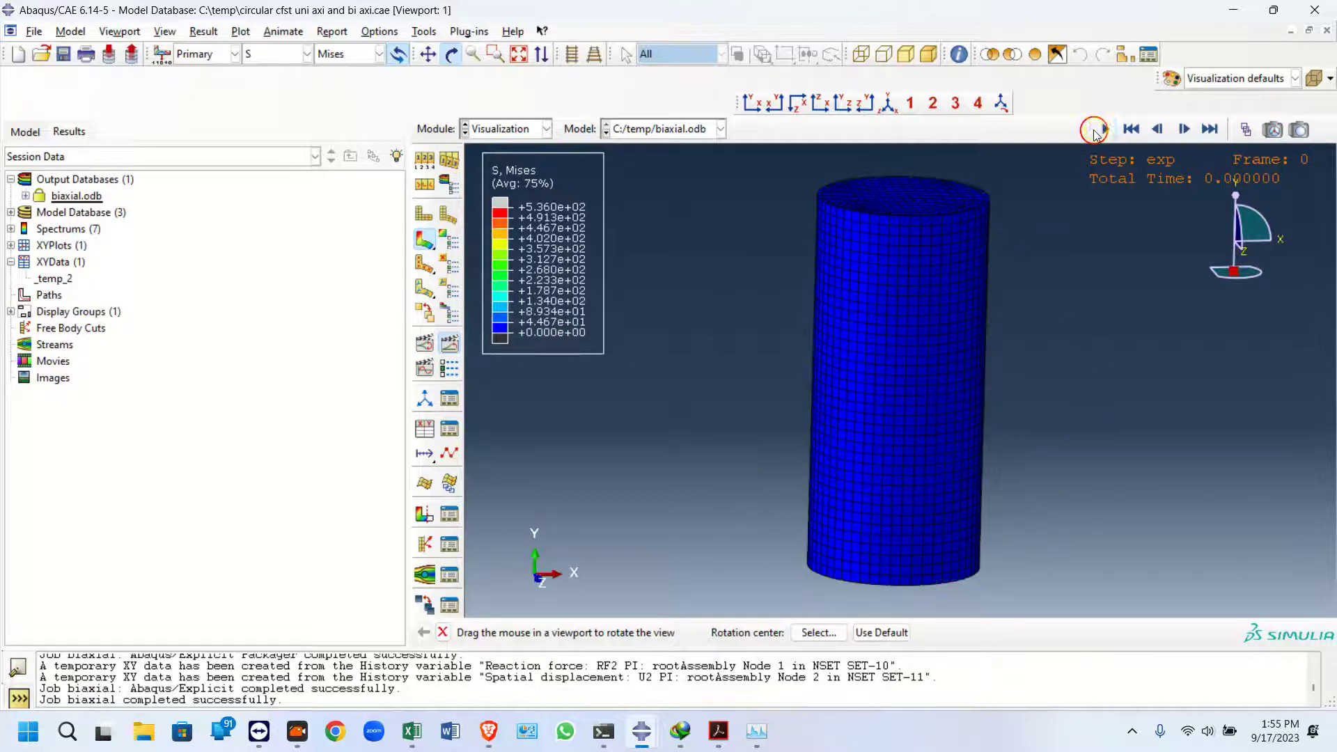
Step through the frames and jump to frame 20 with the frame selector, then close it
left_click(1184, 130)
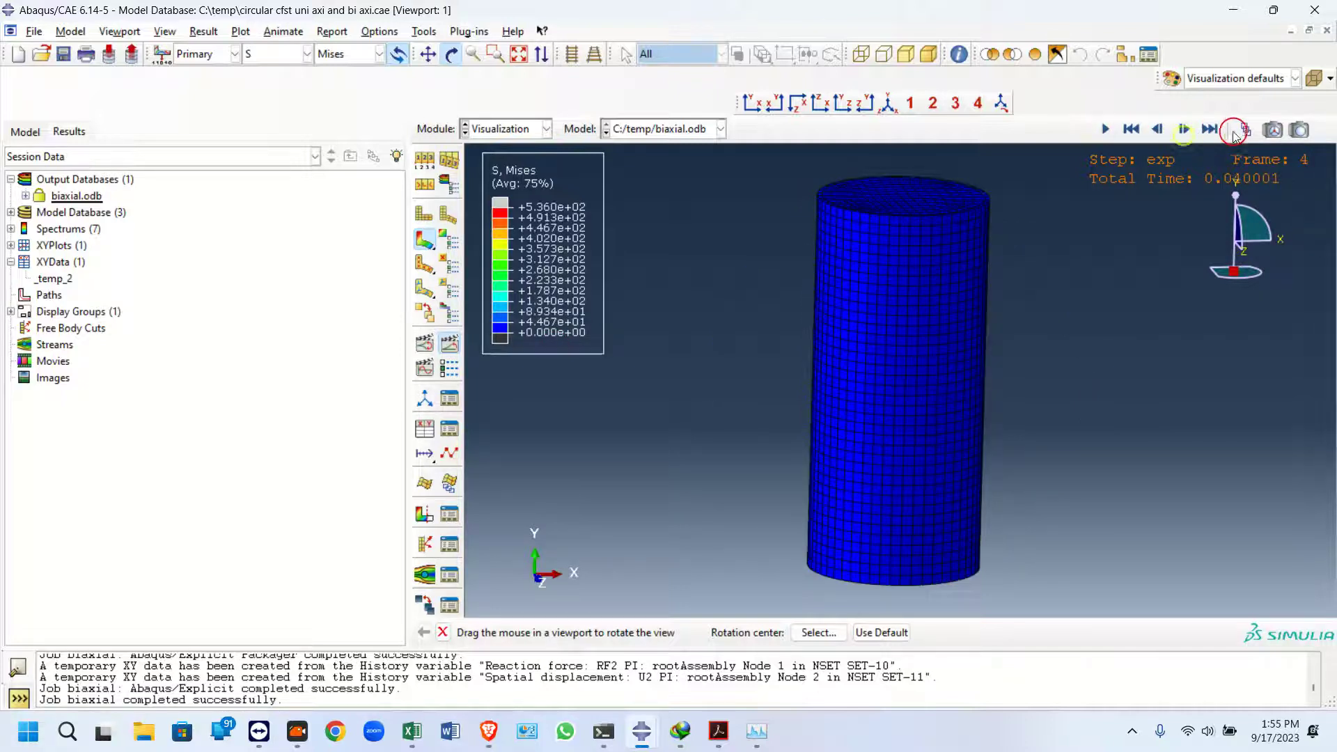
left_click(1243, 130)
left_click_drag(119, 409, 273, 428)
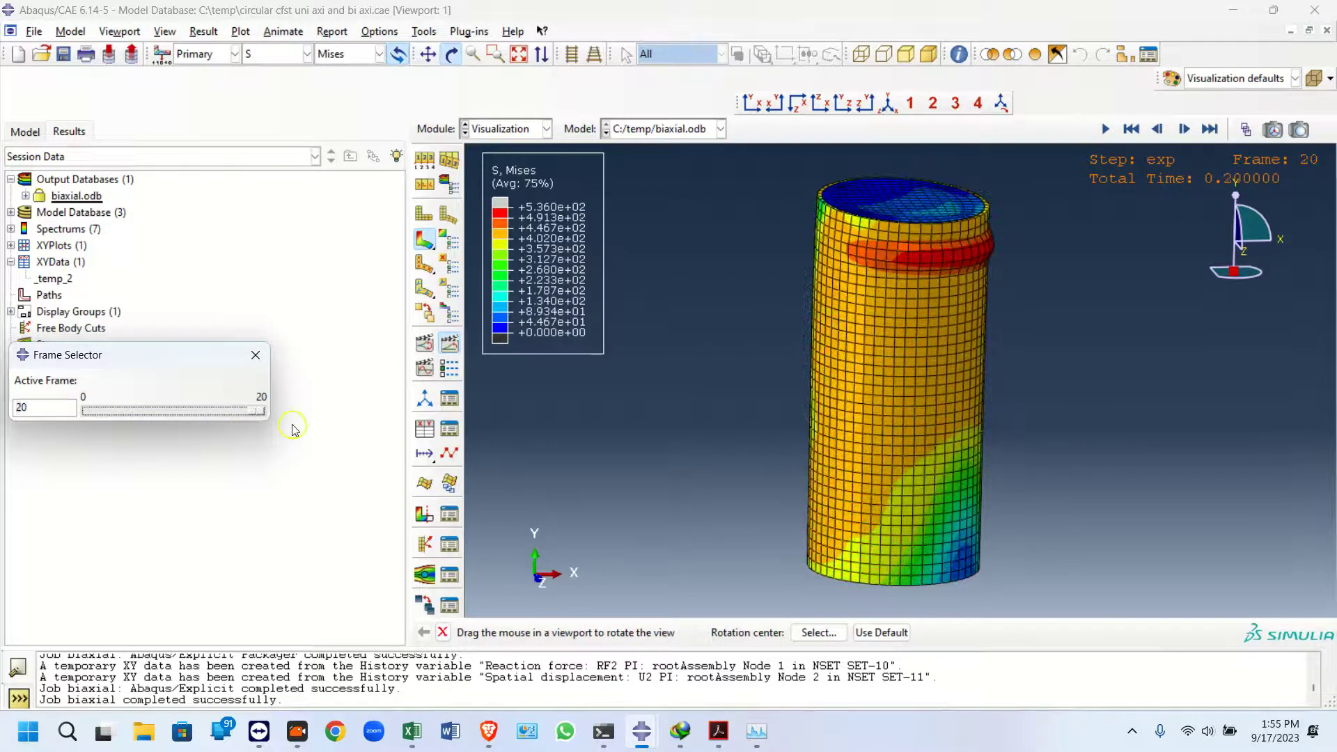
left_click(255, 354)
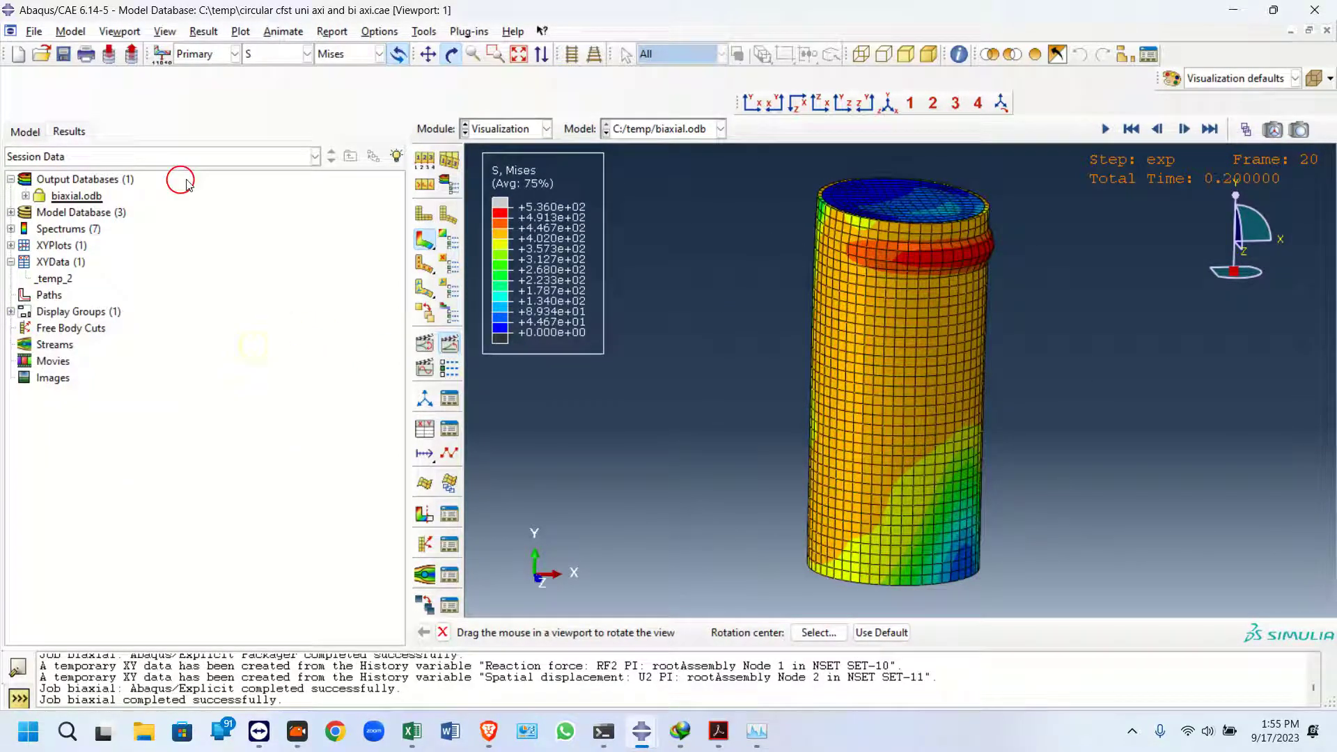
Expand the biaxial history output and plot the U2 spatial displacement of node 2 in SET-11
left_click(23, 196)
left_click(40, 212)
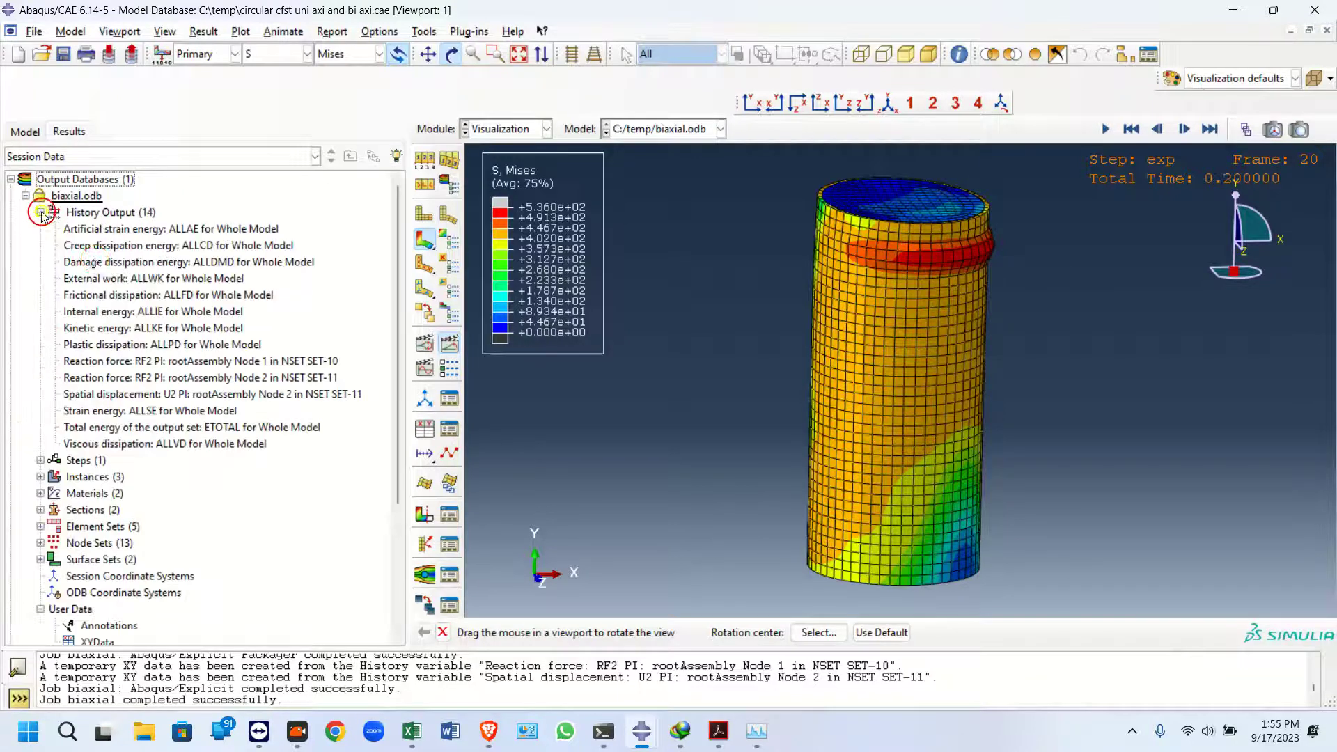
scroll(174, 355, "down", 1)
scroll(230, 350, "down", 2)
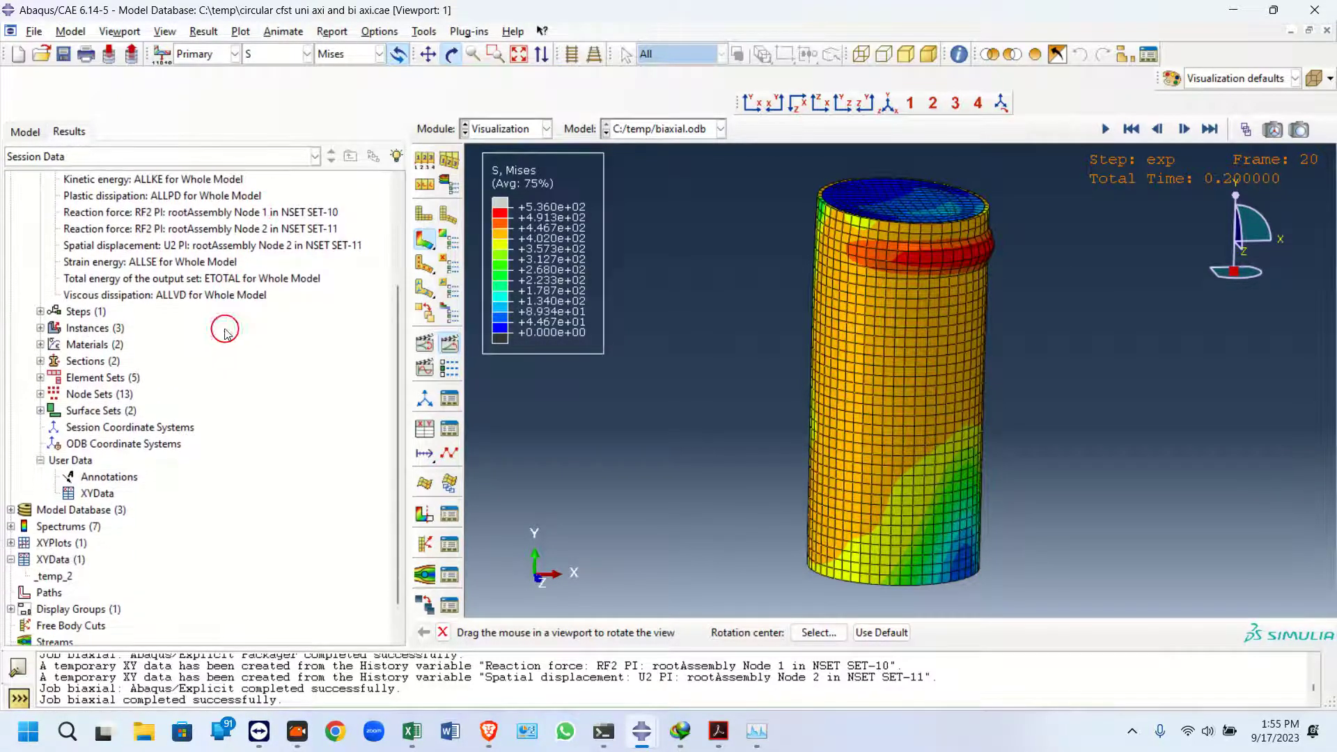
double_click(176, 246)
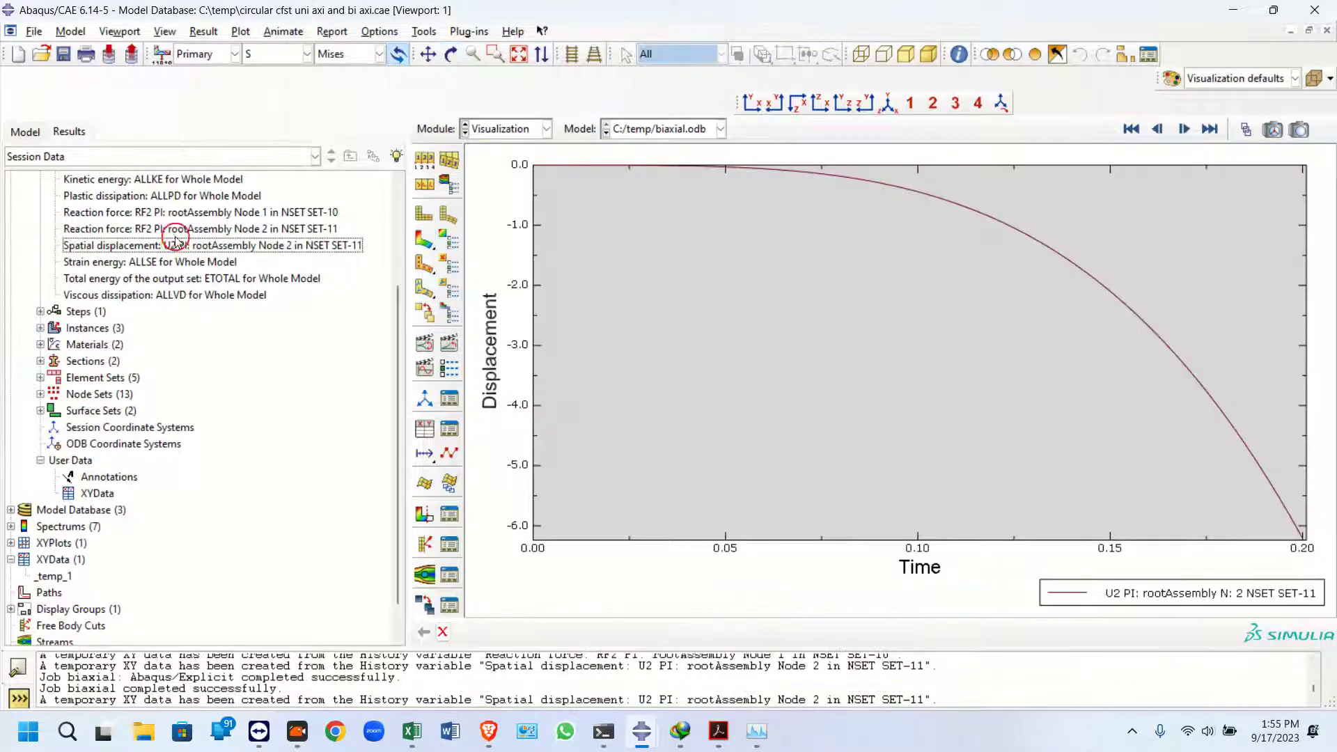
Plot the RF2 reaction force histories of node 2 in SET-11 and node 1 in SET-10, then return to the contour plot
double_click(149, 228)
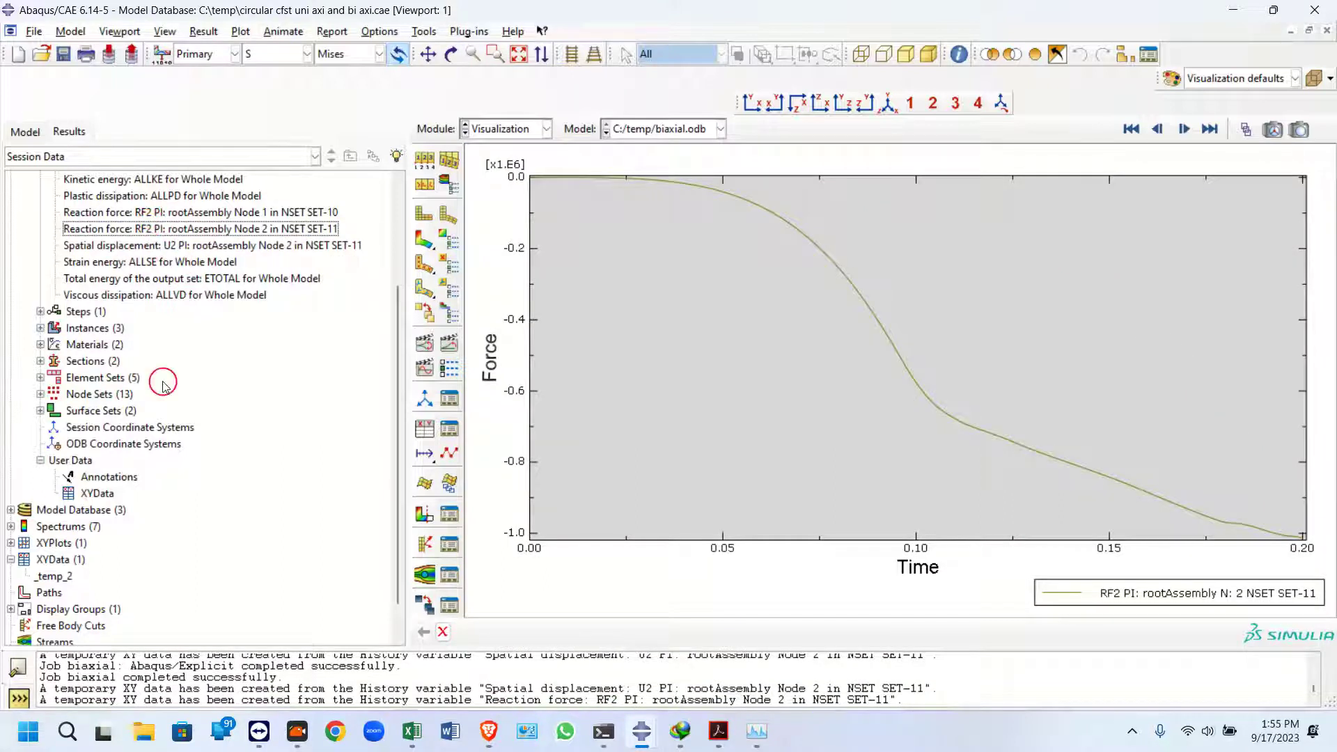
scroll(110, 360, "up", 3)
double_click(131, 361)
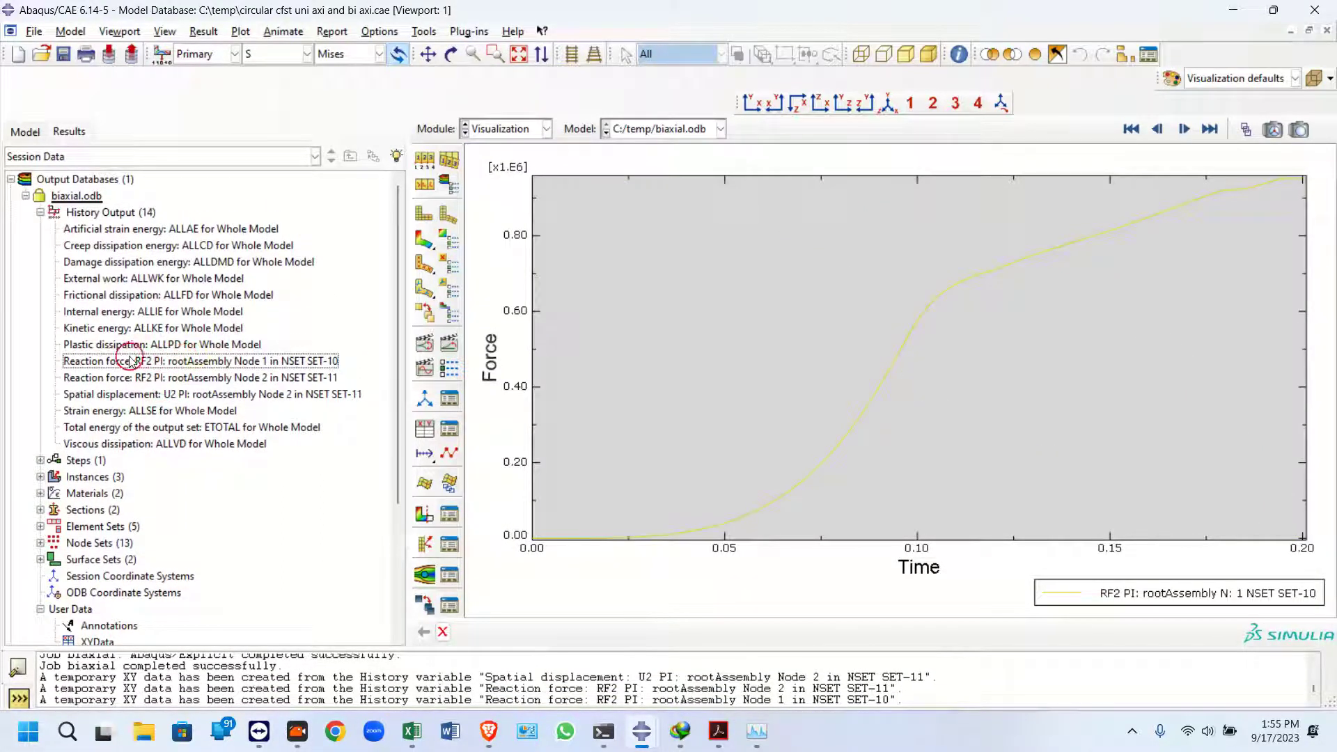
left_click(424, 238)
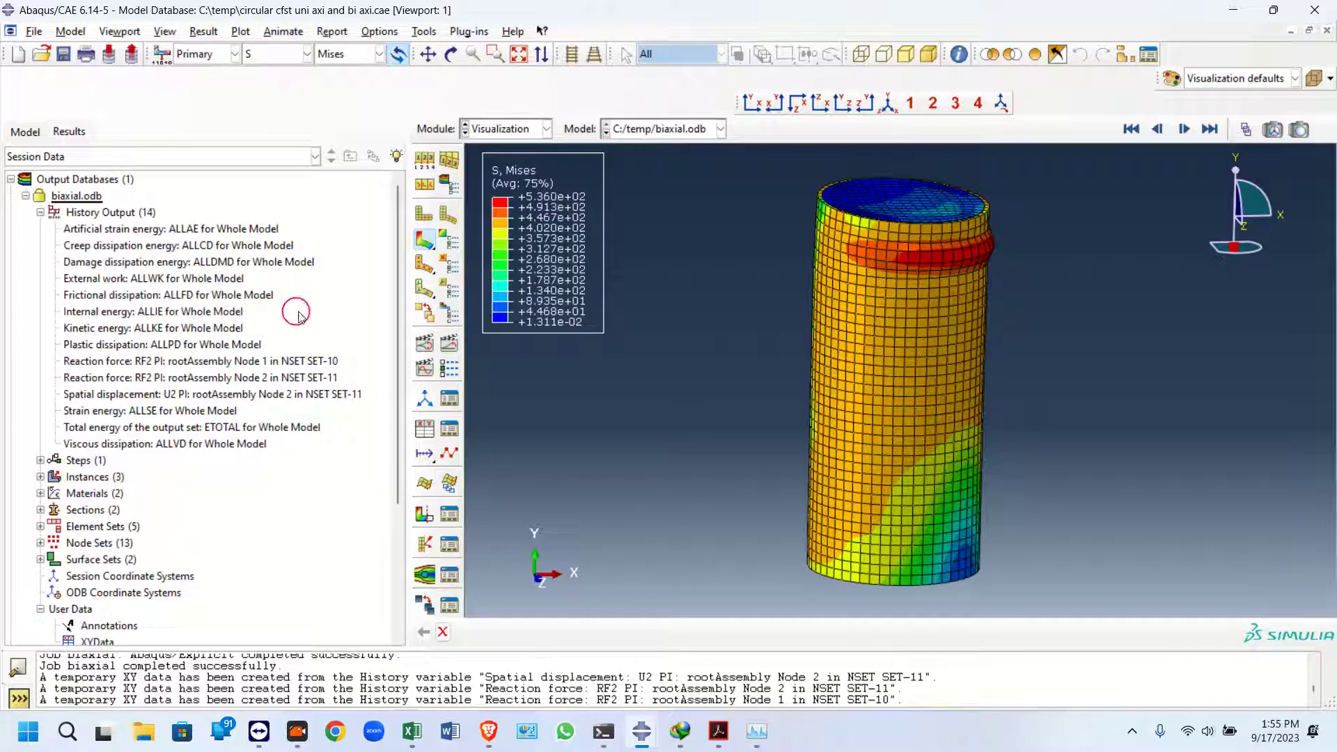
Start creating XY data from ODB field output and set the position to Unique Nodal
scroll(42, 487, "down", 4)
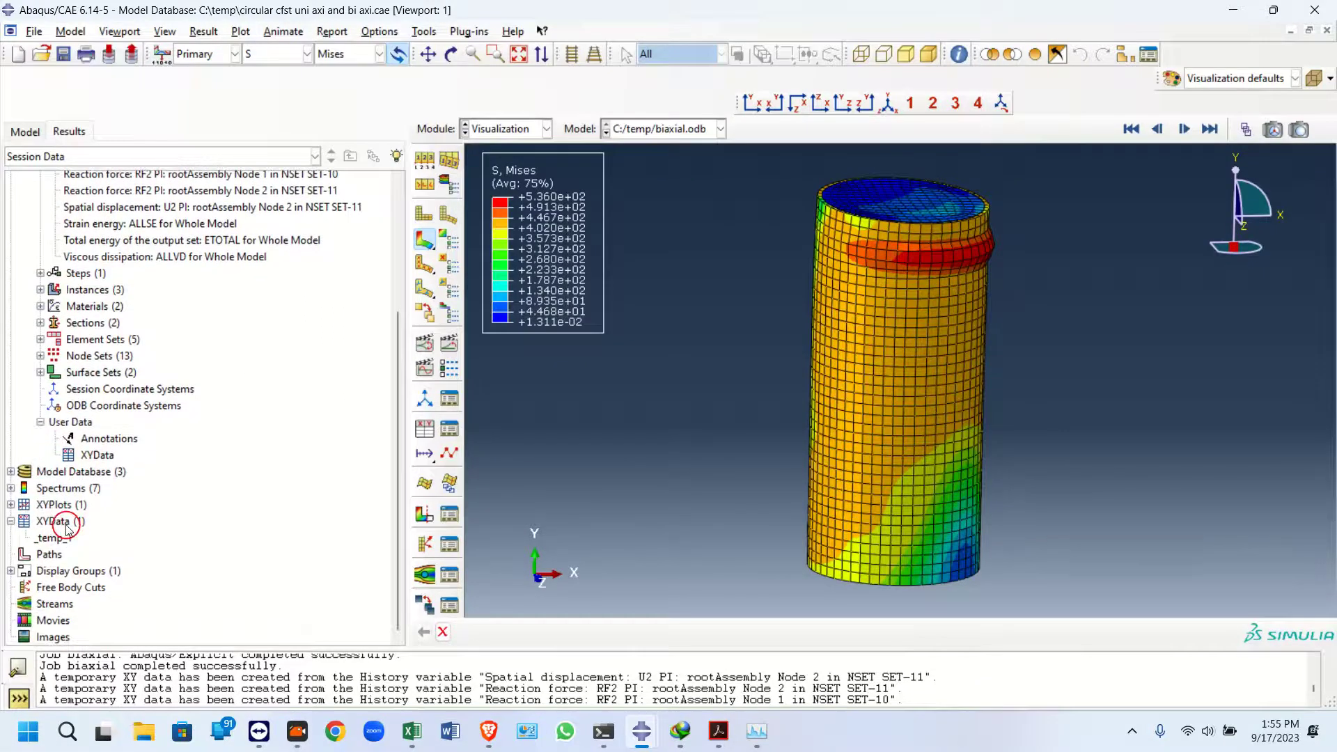
double_click(66, 524)
left_click(44, 186)
left_click(46, 339)
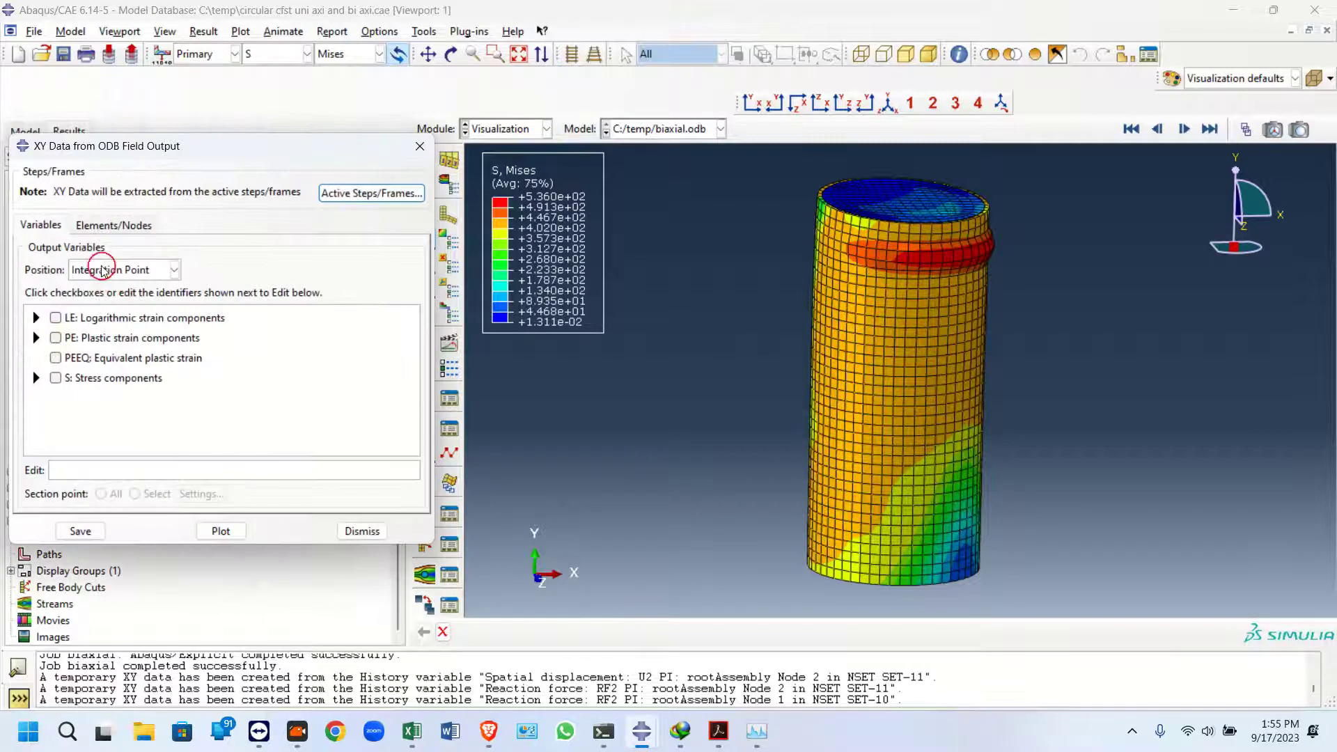
left_click(96, 271)
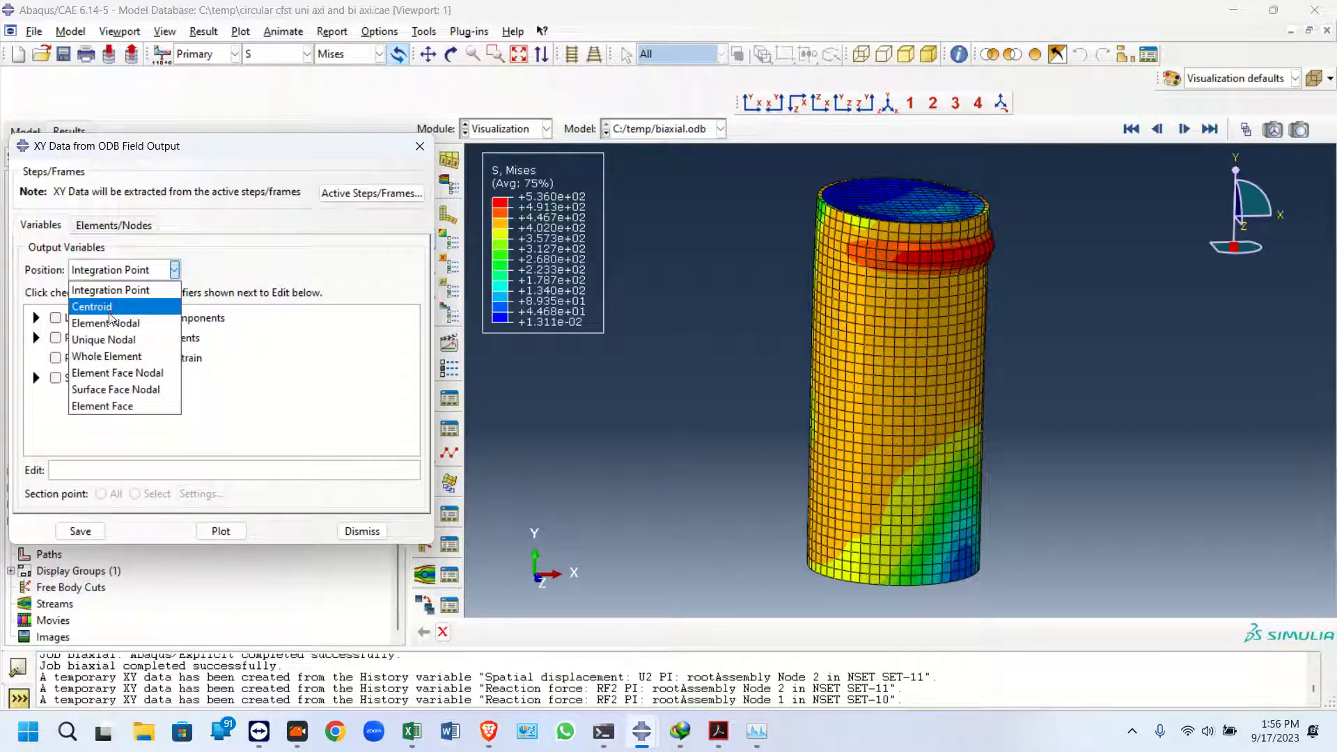
left_click(104, 339)
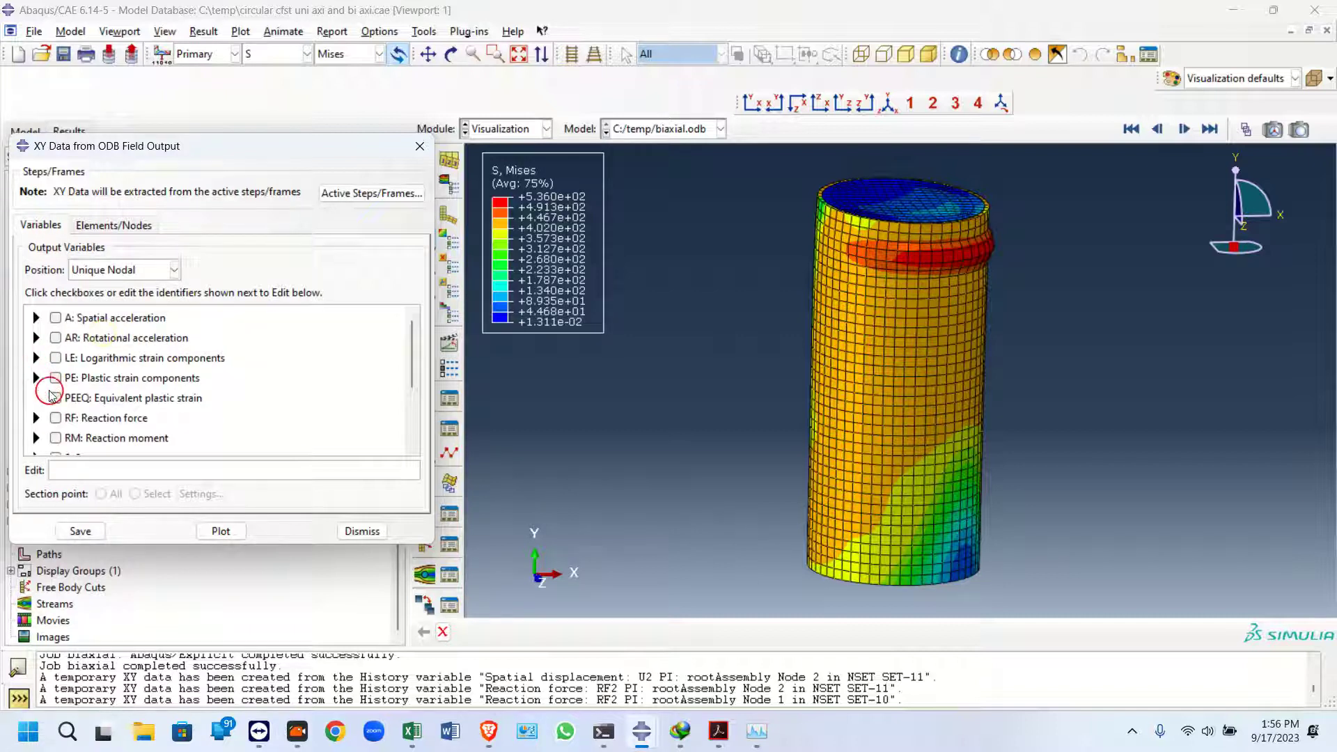
Select the reaction moment components RM1 and RM3 as output variables
scroll(40, 402, "down", 2)
scroll(39, 418, "up", 1)
scroll(38, 397, "down", 2)
left_click(34, 375)
scroll(111, 425, "down", 3)
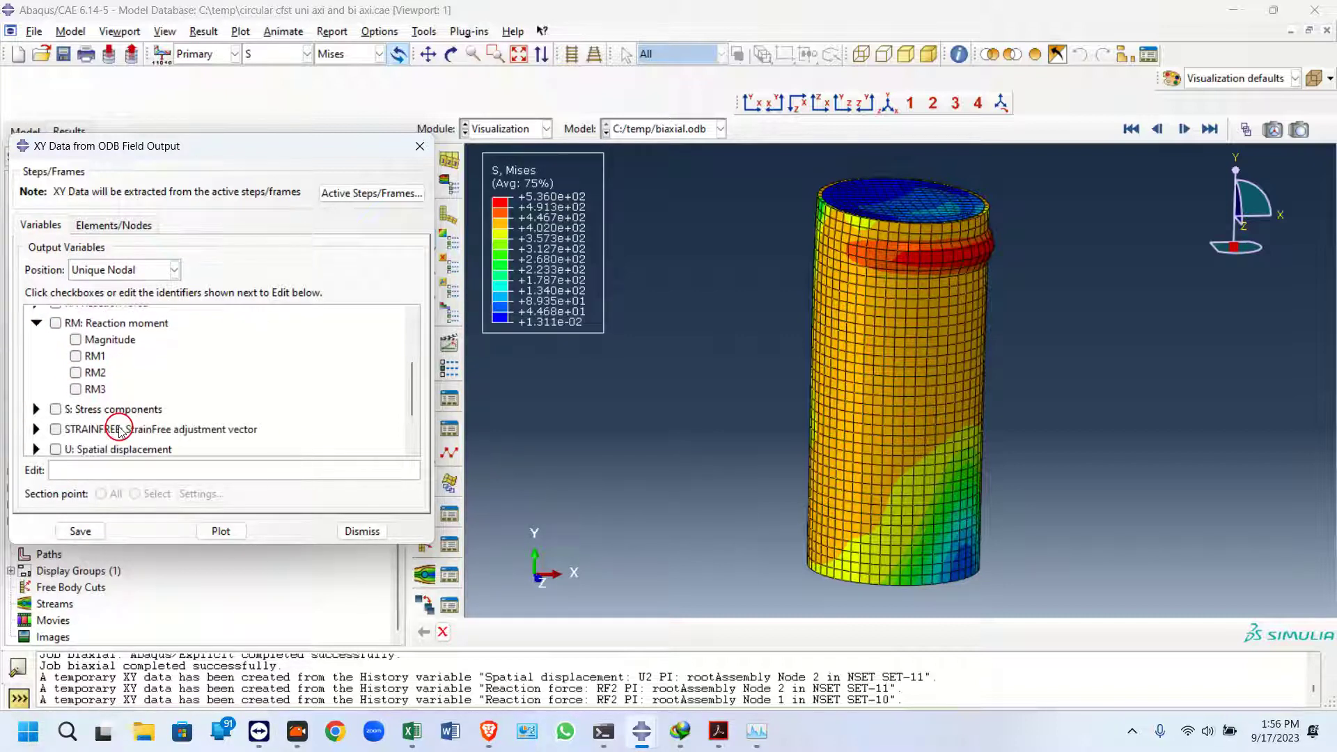
left_click(75, 389)
left_click(75, 373)
left_click(75, 373)
left_click(77, 356)
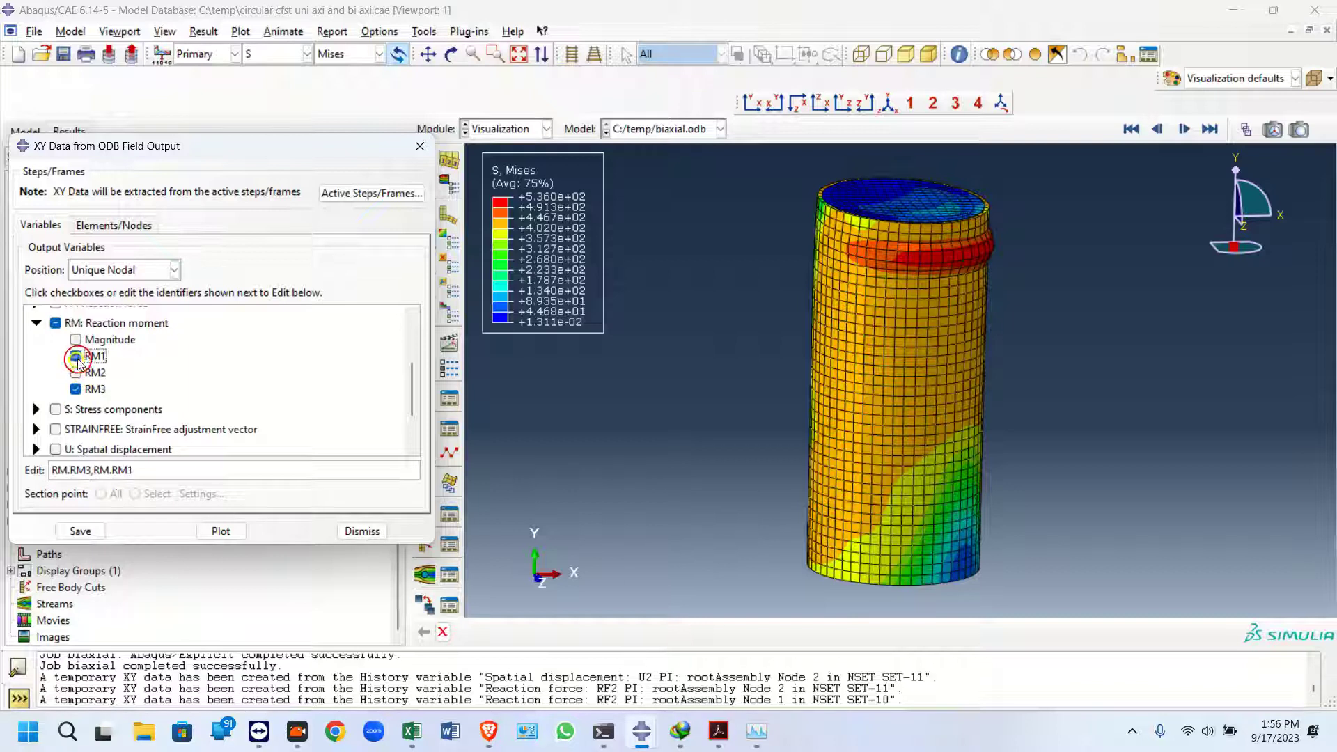
Choose node set SET-10, highlight it in the viewport, and plot the reaction moment curves
left_click(113, 225)
left_click(117, 331)
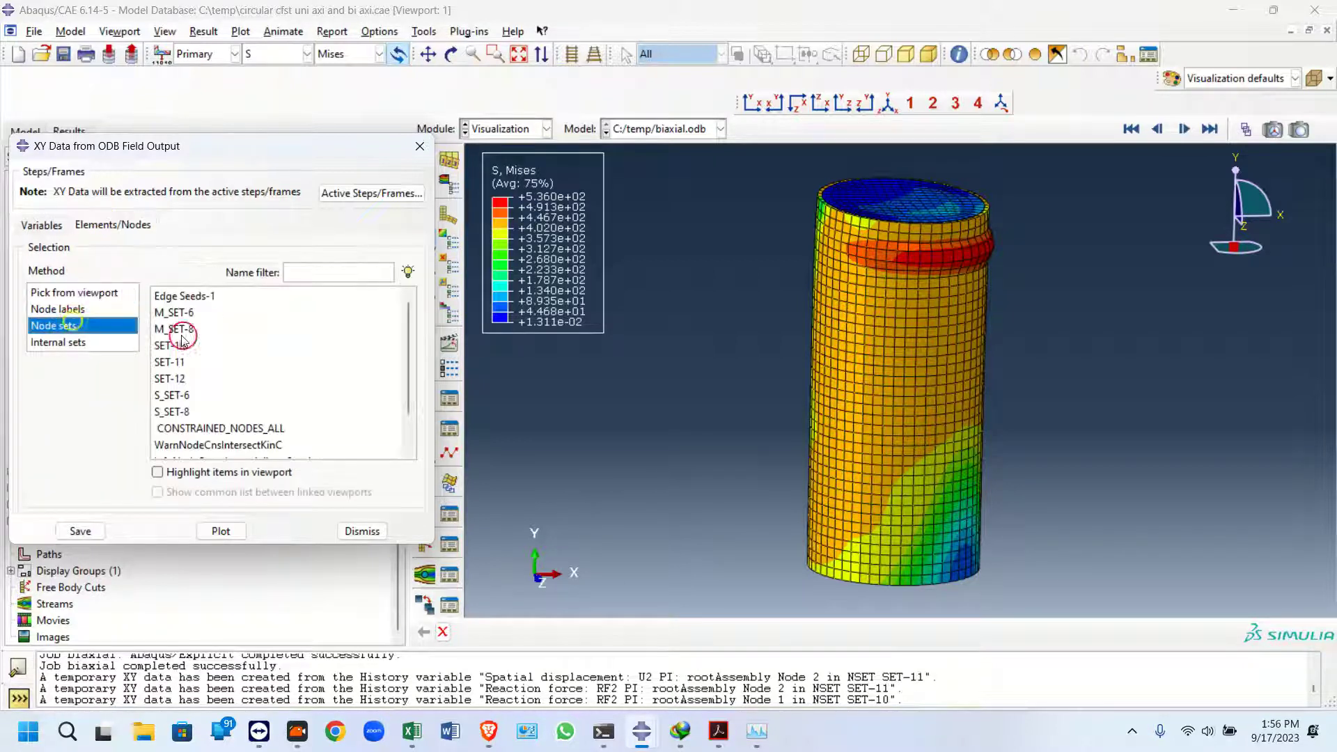
left_click(180, 345)
left_click(212, 524)
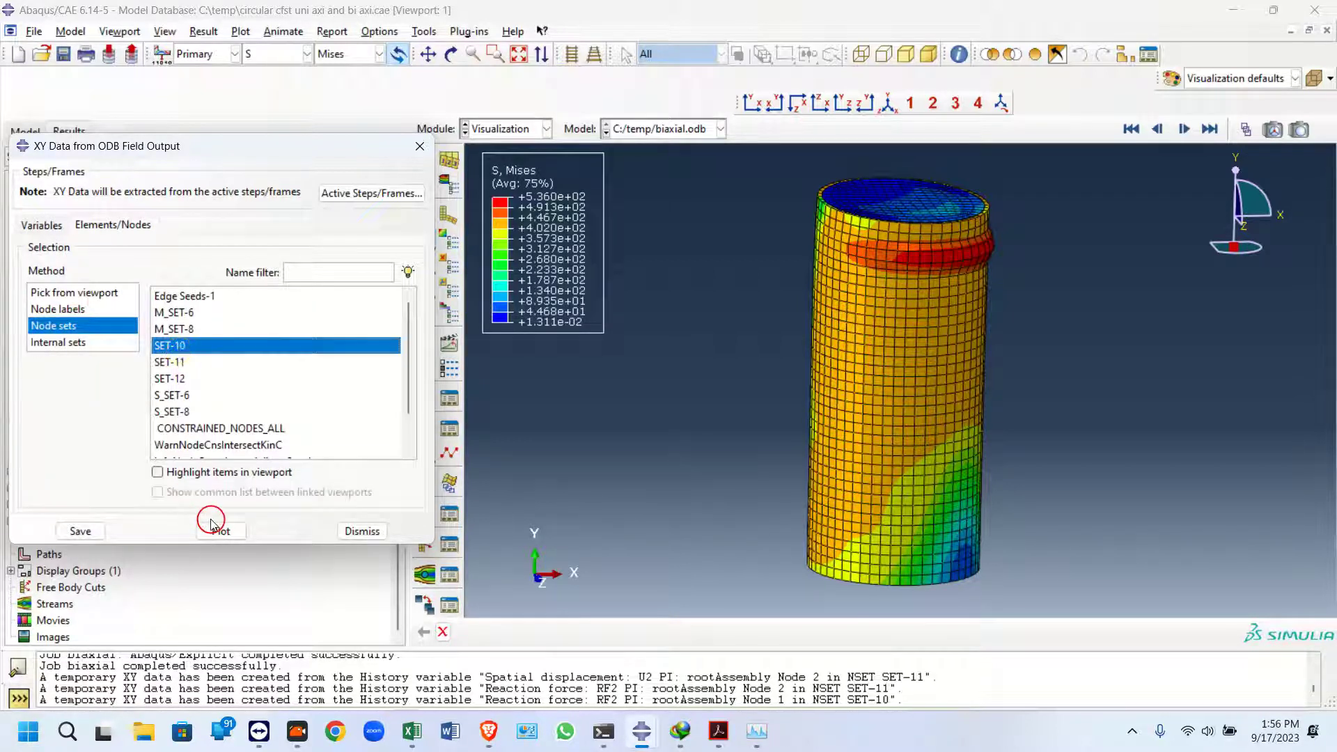
left_click(185, 472)
left_click(220, 531)
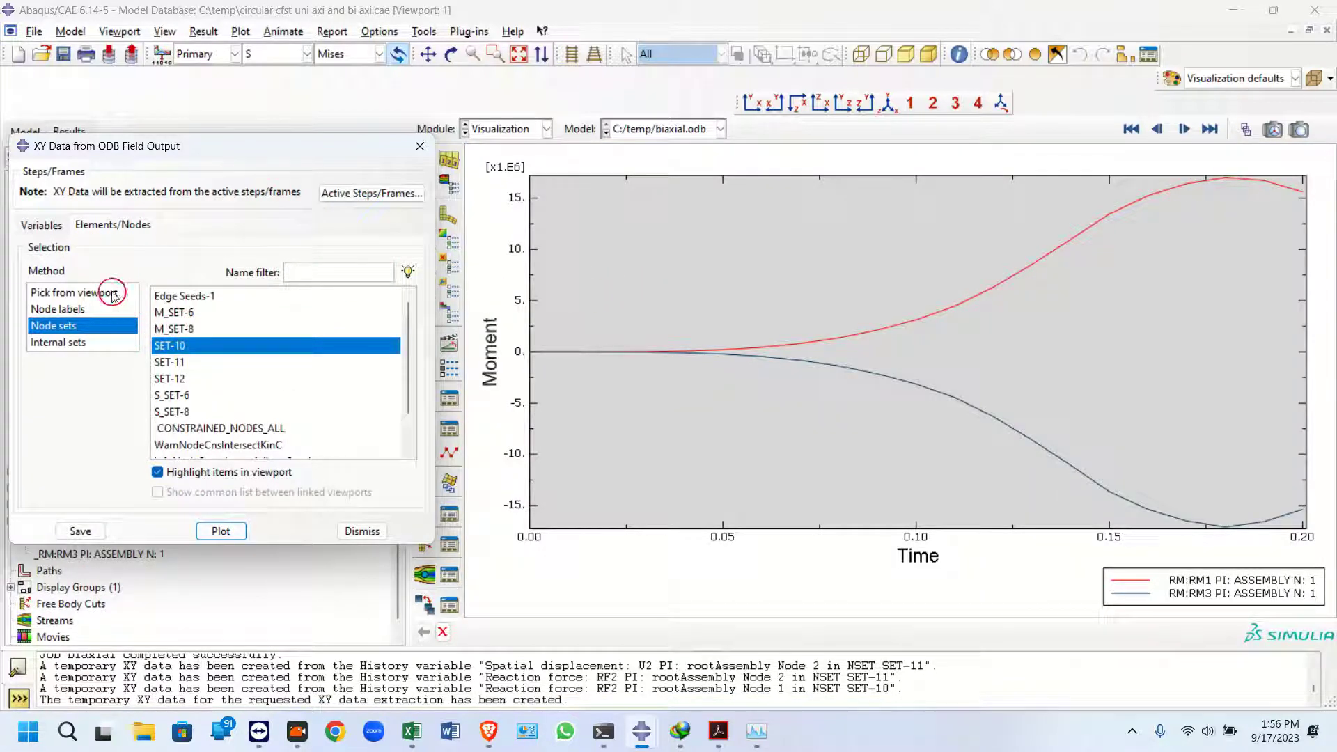
Delete the RM:RM3 XY data object from the session
left_click(40, 224)
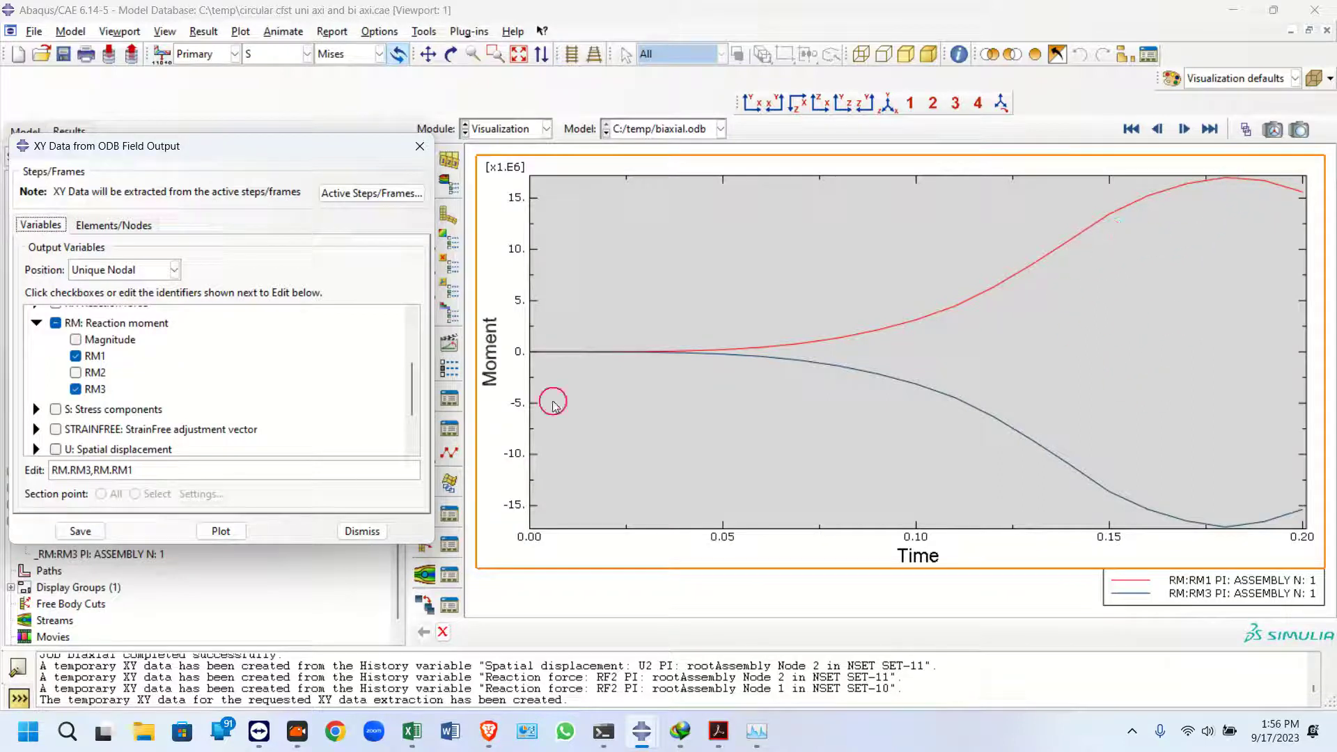
left_click_drag(167, 148, 355, 120)
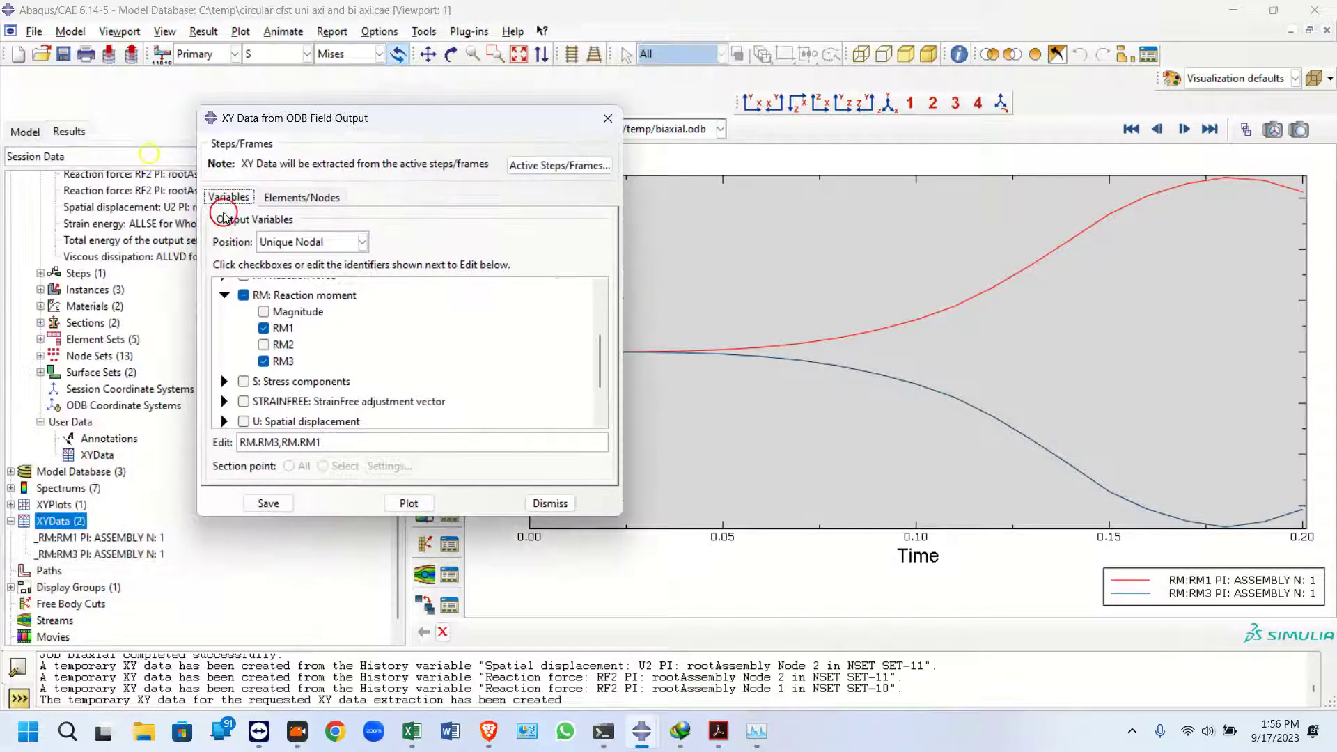
left_click(84, 537)
left_click(83, 555, "shift")
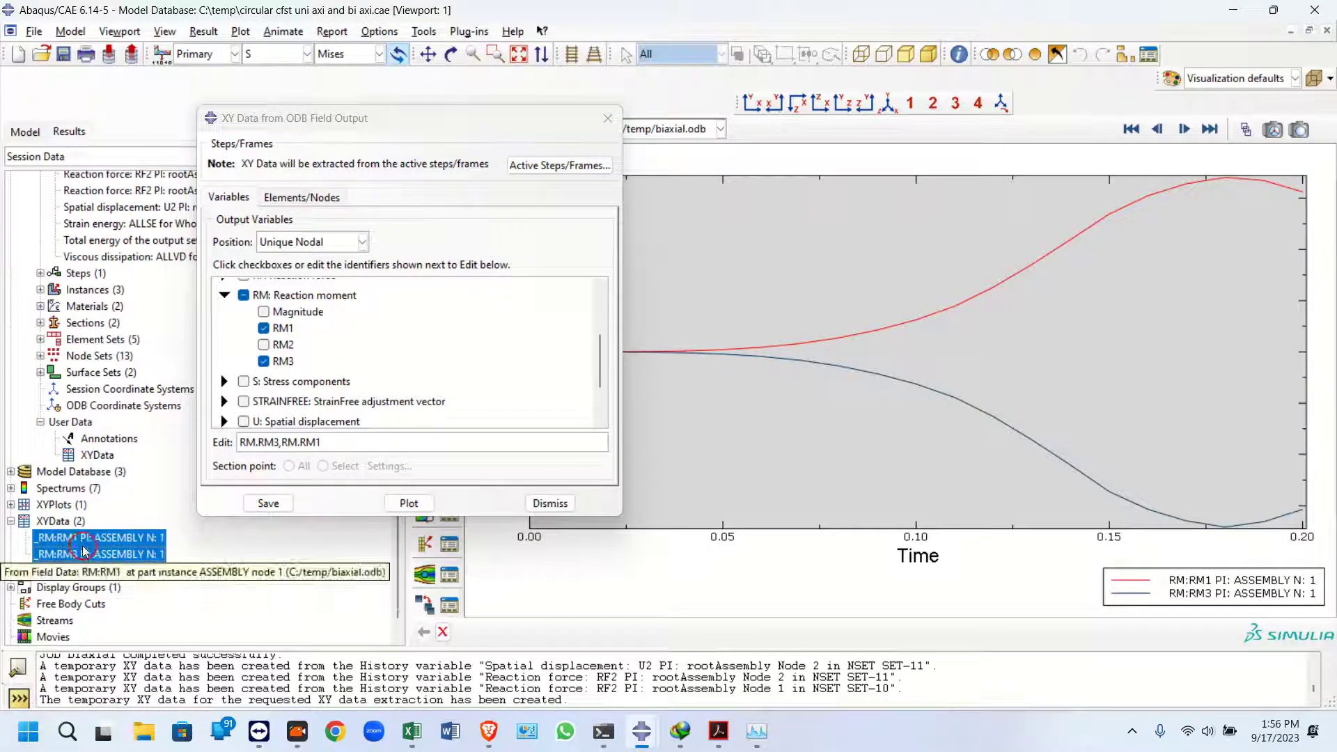
left_click(83, 543)
left_click(83, 555, "shift")
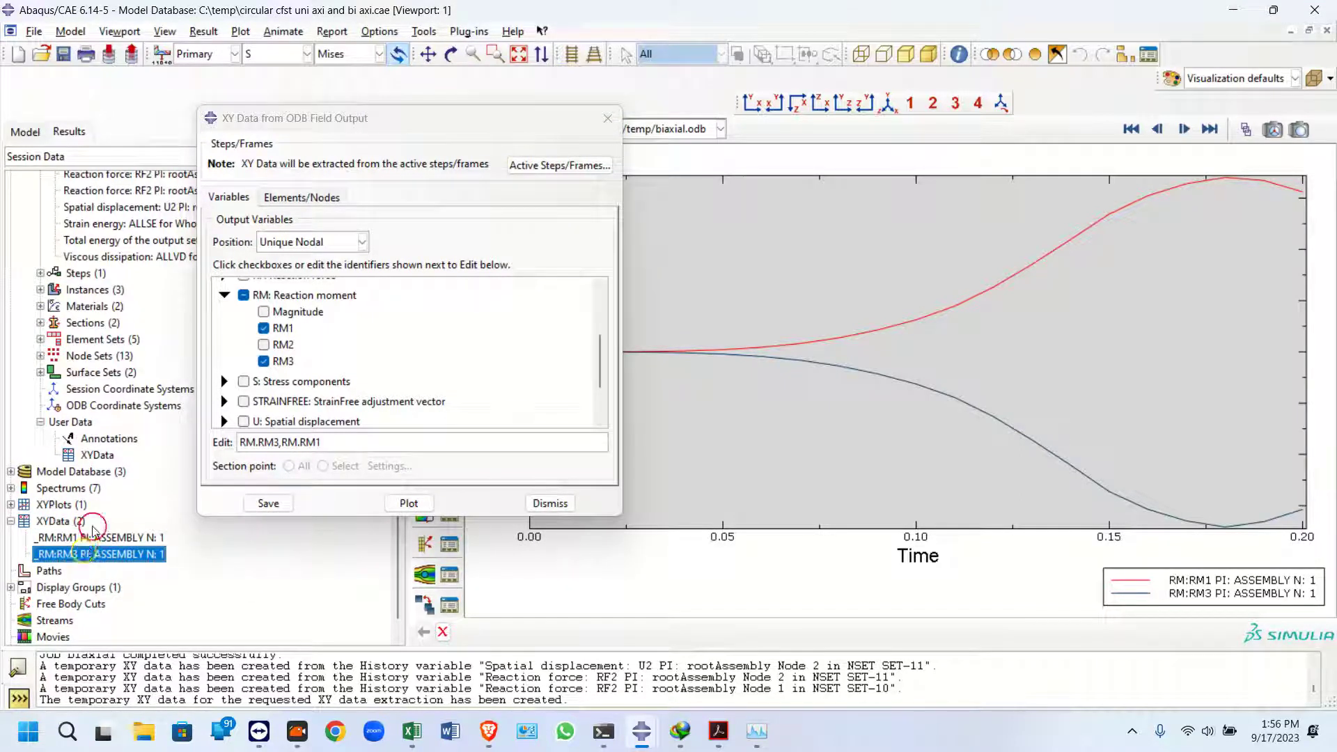
left_click(103, 537)
key("Delete")
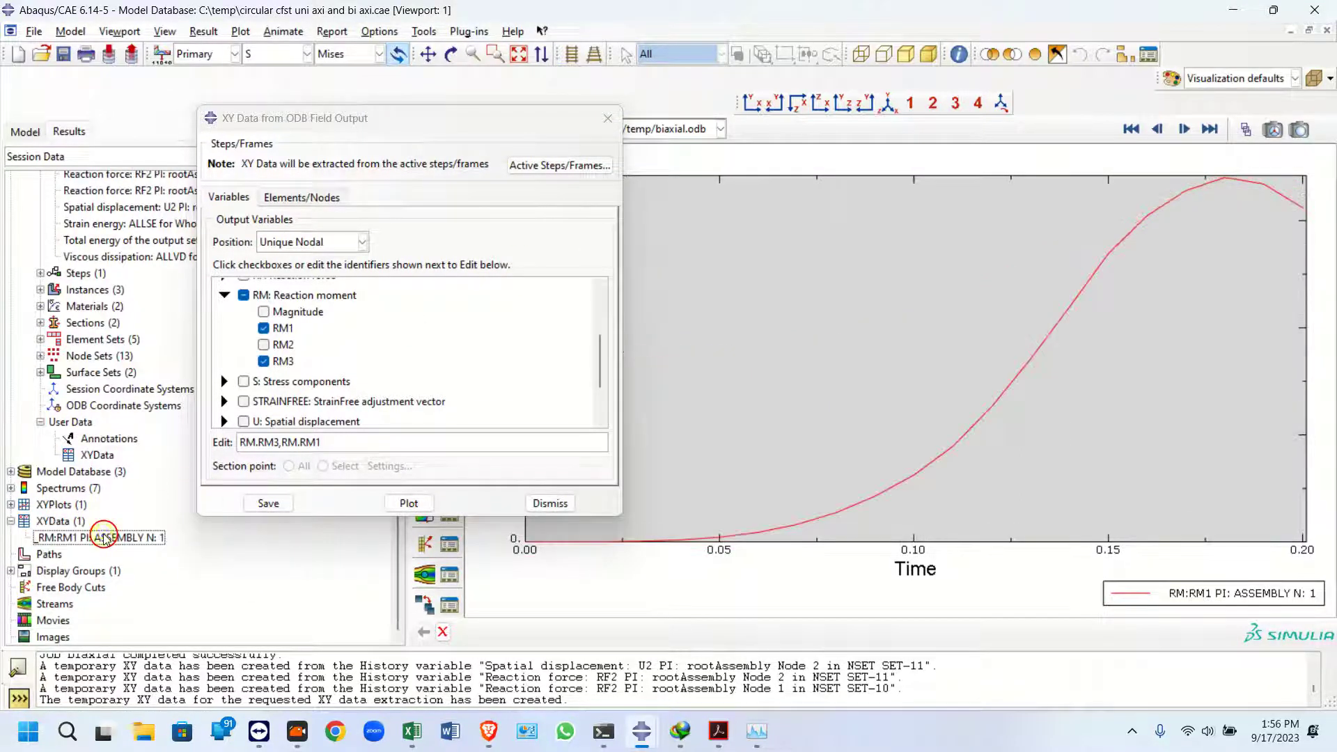
Close the XY Data from ODB Field Output dialog
left_click_drag(424, 122, 252, 130)
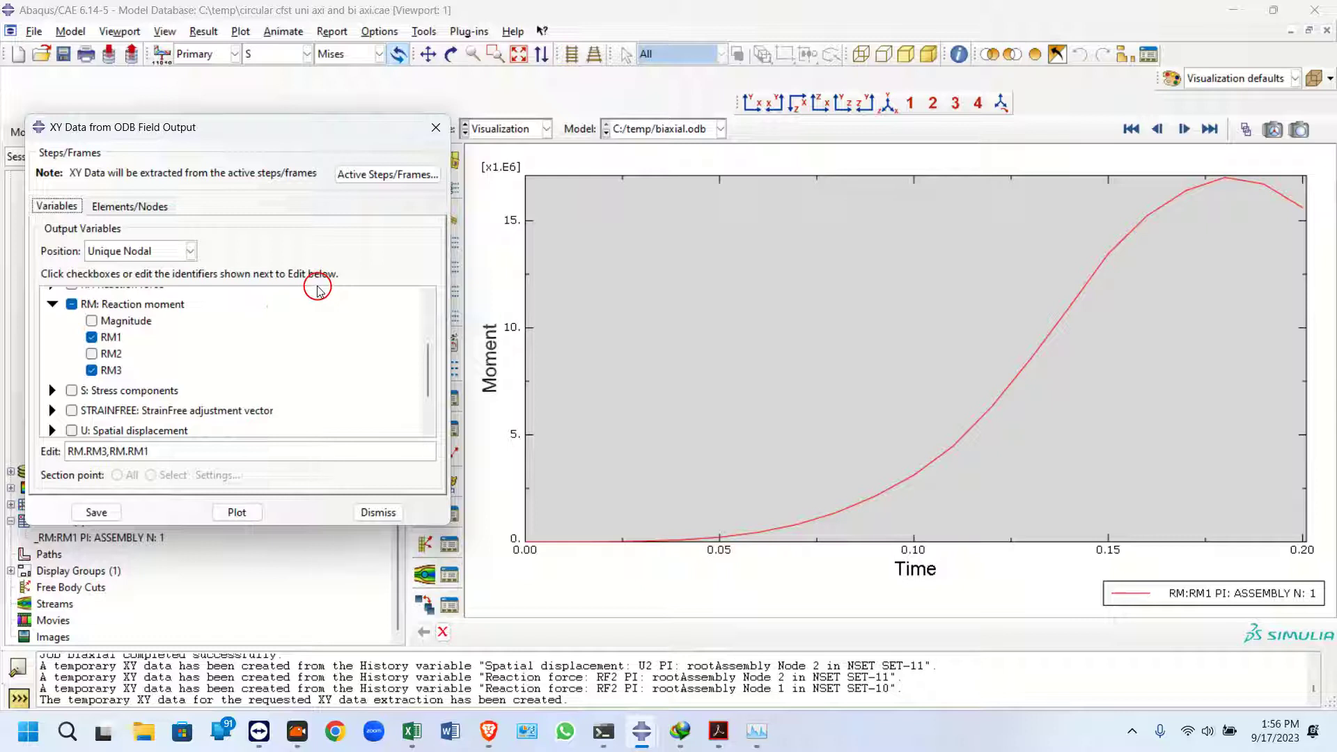
left_click_drag(365, 133, 353, 308)
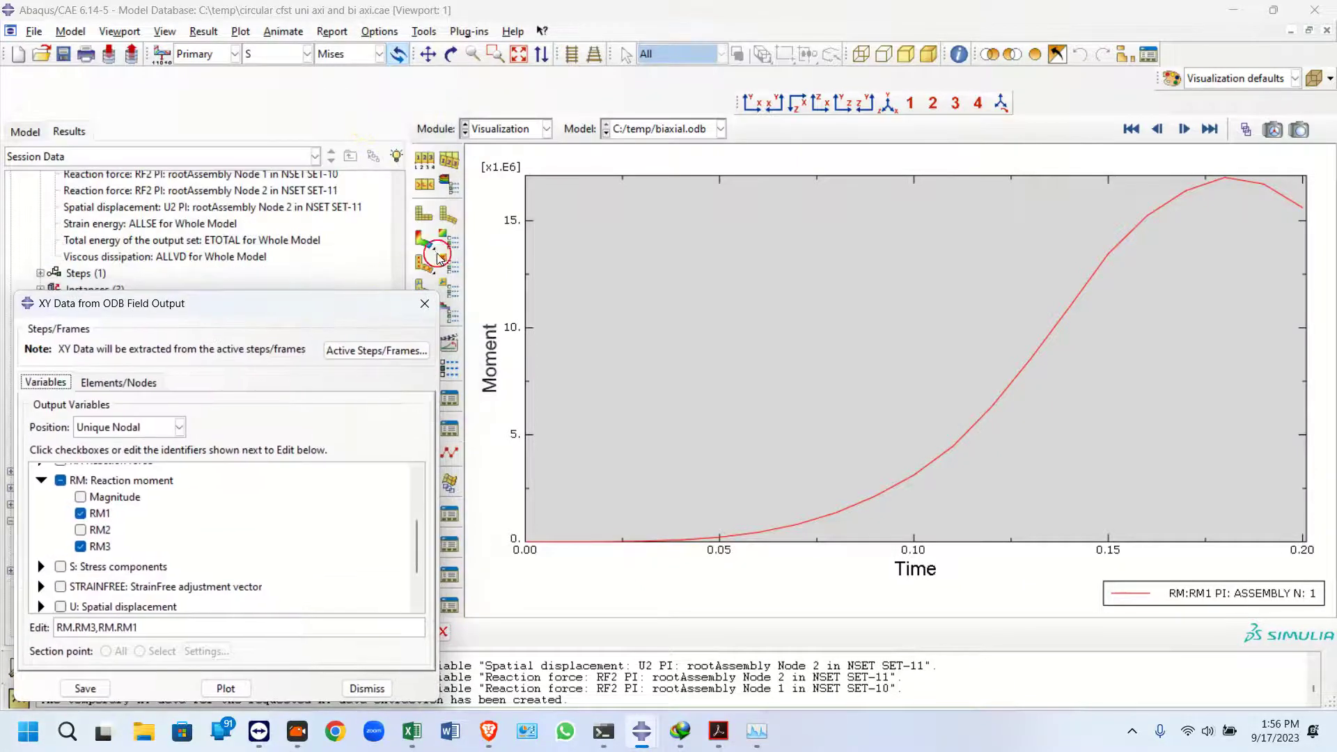
left_click_drag(135, 313, 158, 265)
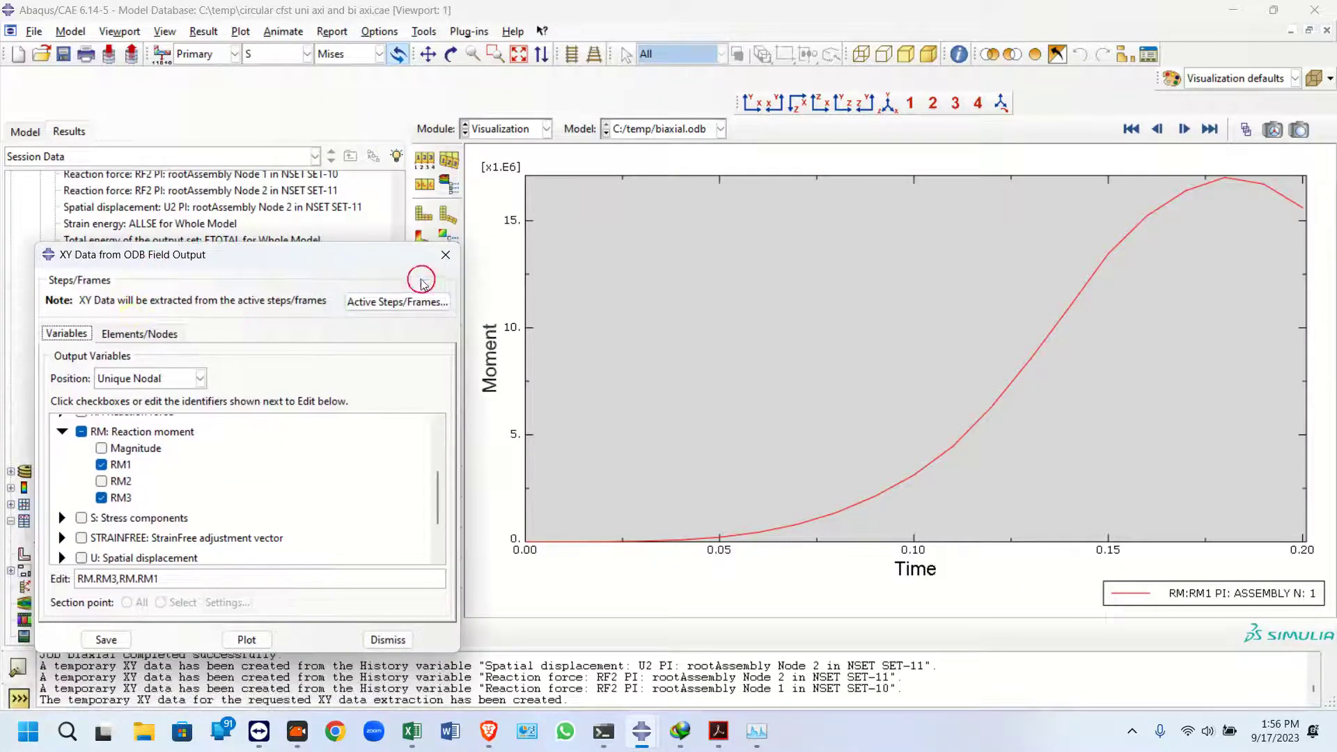
left_click(448, 257)
left_click_drag(395, 409, 287, 183)
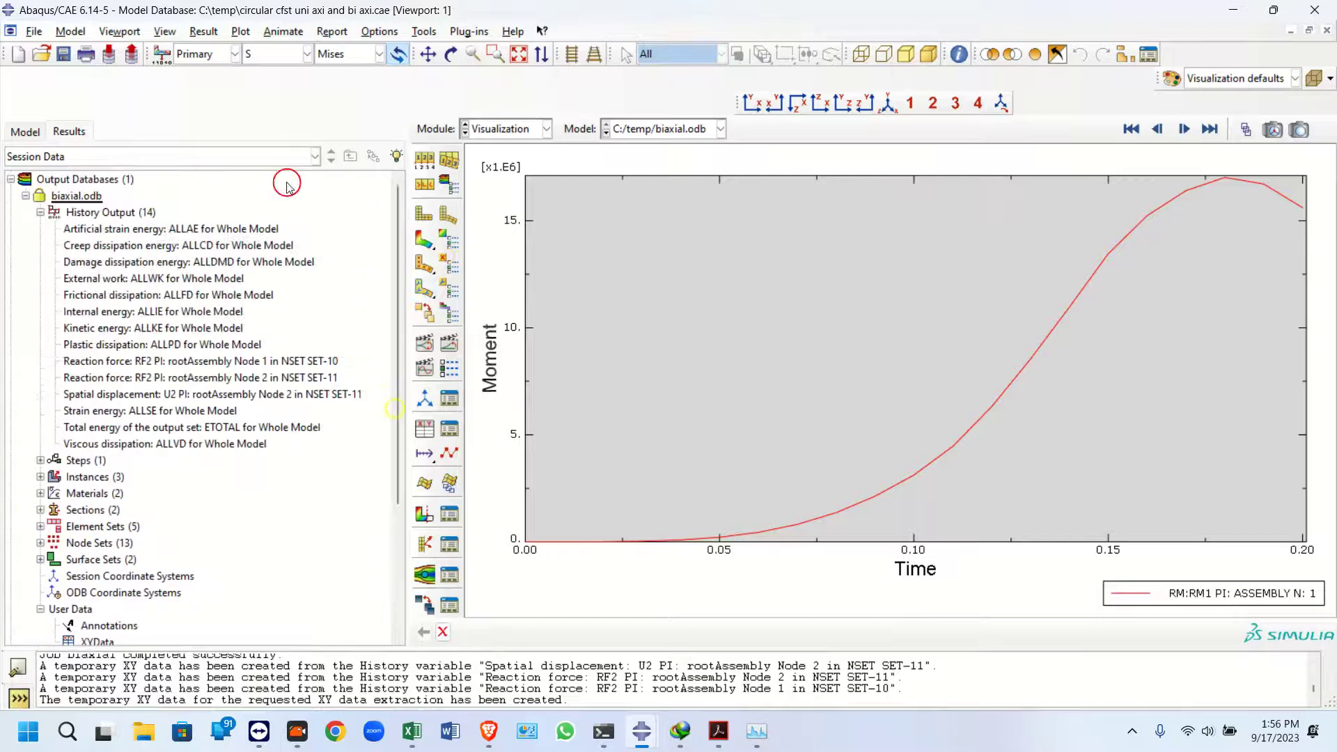
Narrow the tree panel, collapse the biaxial output database, and switch to the model tree
right_click(59, 197)
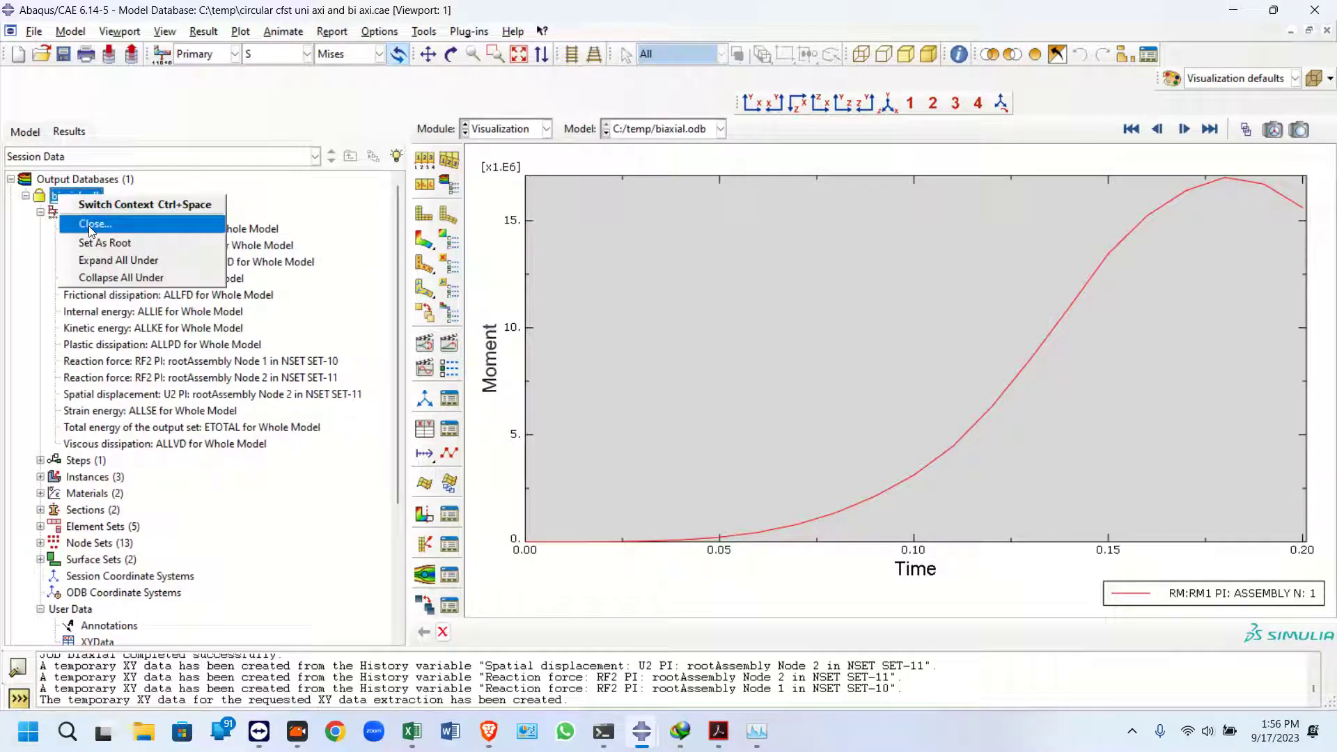
left_click(399, 292)
left_click_drag(408, 290, 170, 307)
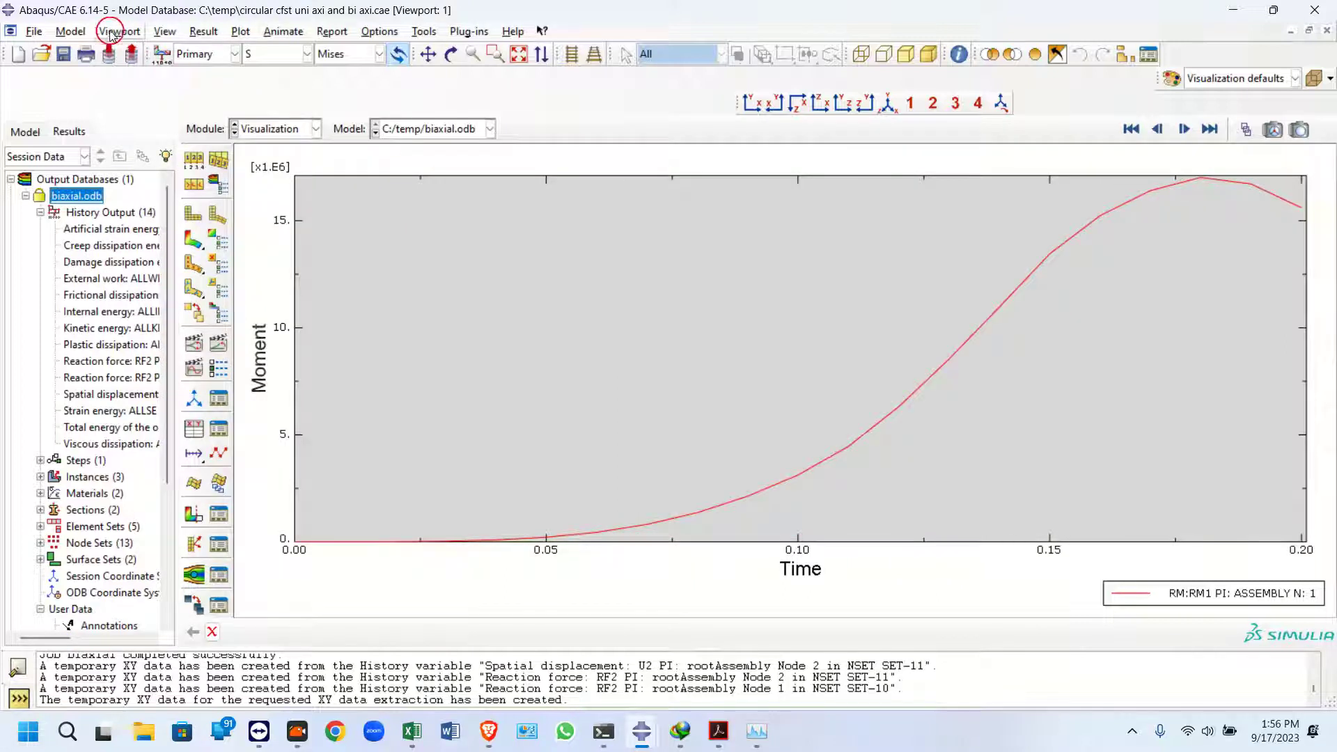
left_click(25, 196)
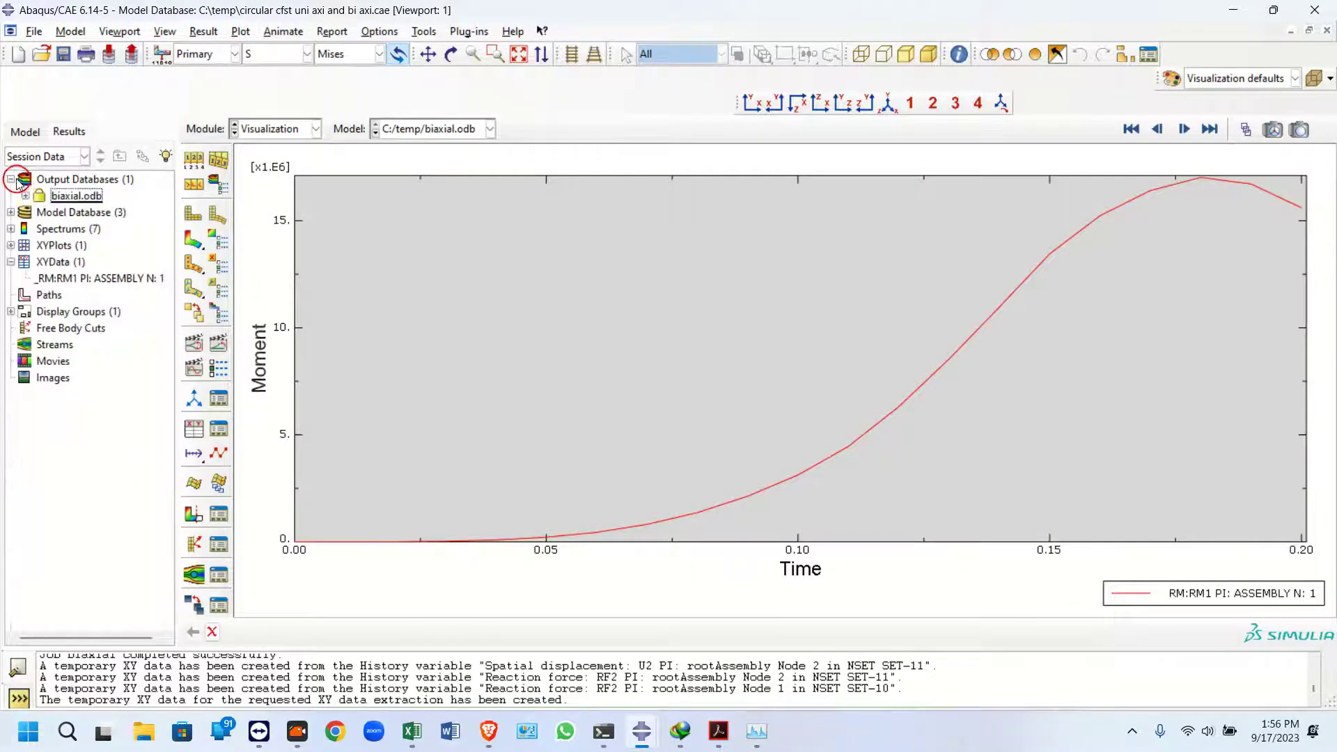
left_click(26, 134)
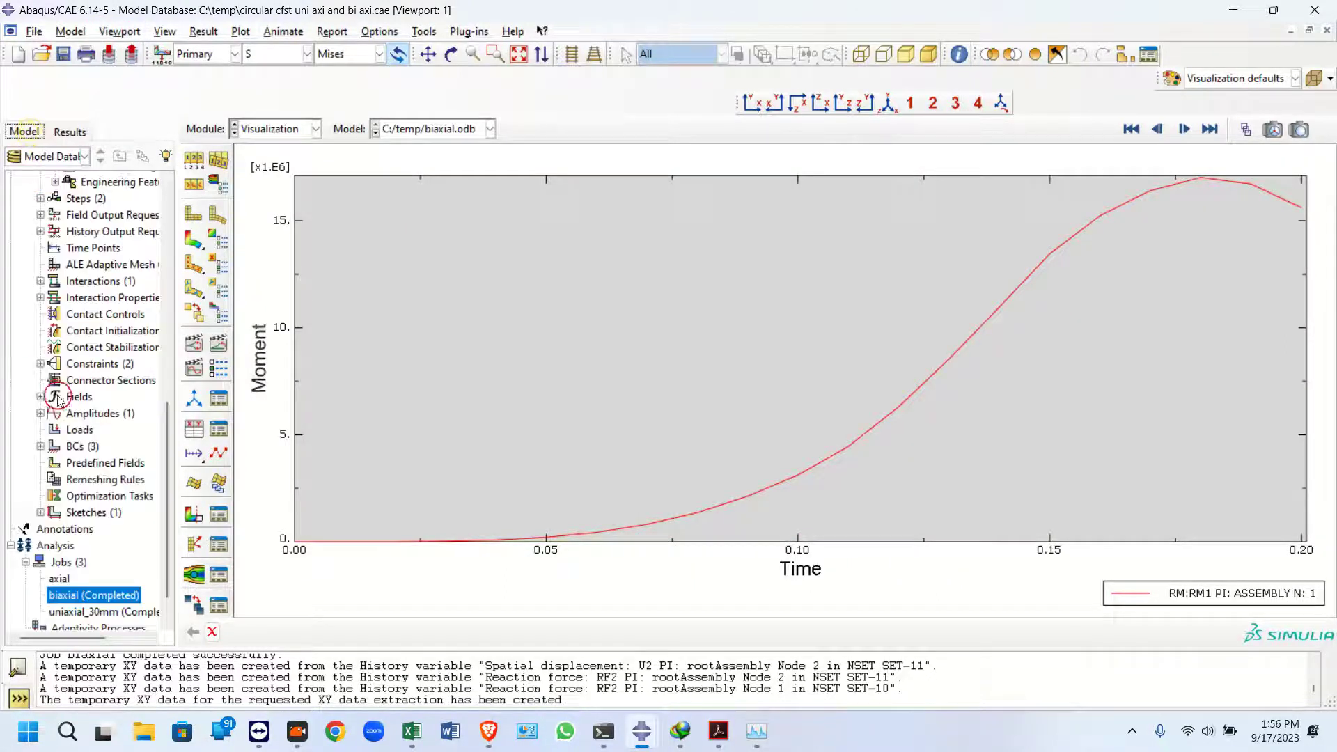
Open the results of the uniaxial_30mm job
left_click(77, 612)
right_click(77, 612)
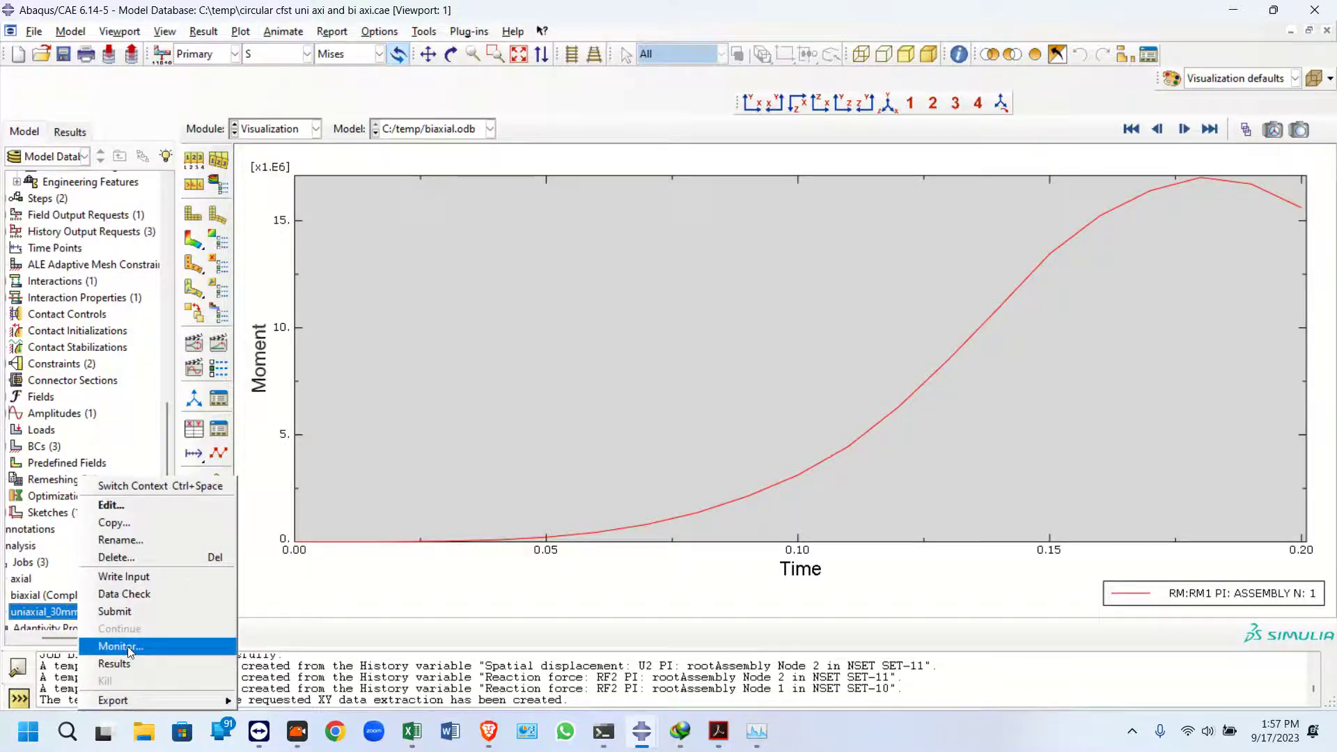
left_click(108, 666)
Open the results of the axial job from the model tree
left_click(24, 132)
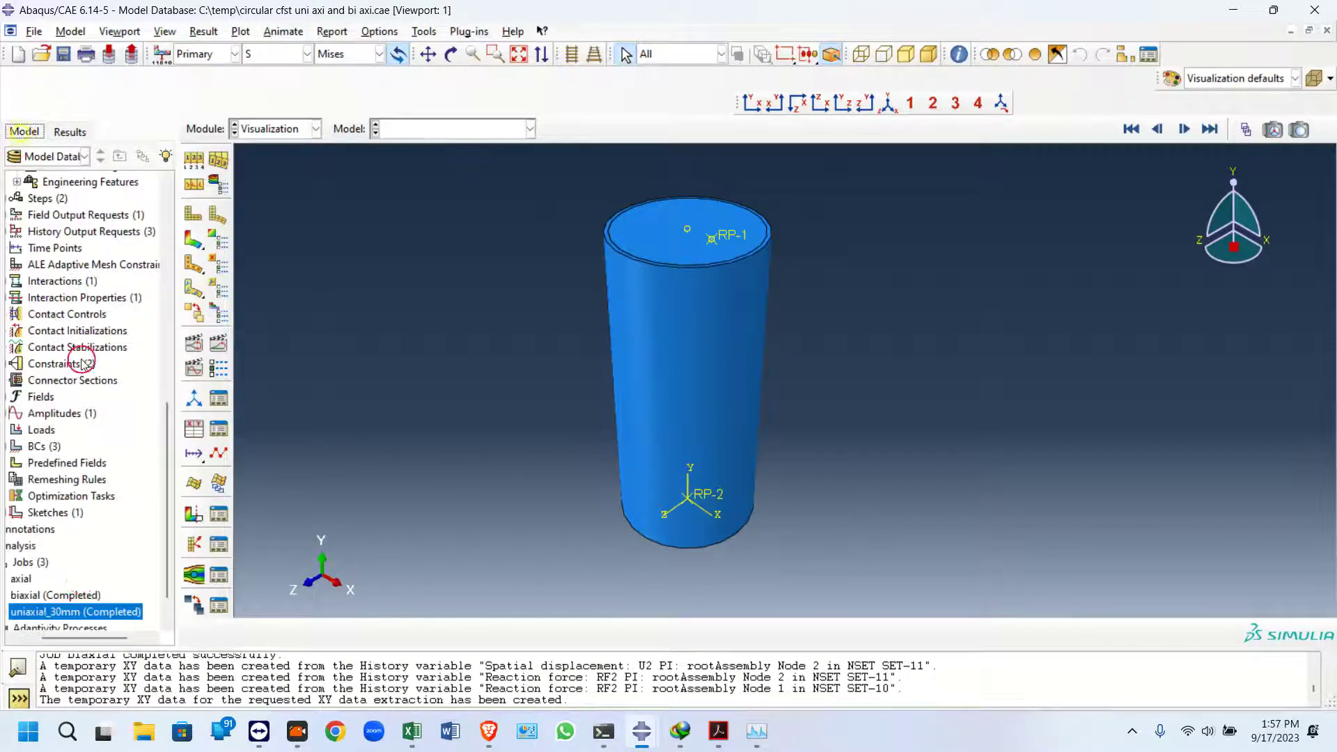
left_click(28, 580)
right_click(28, 580)
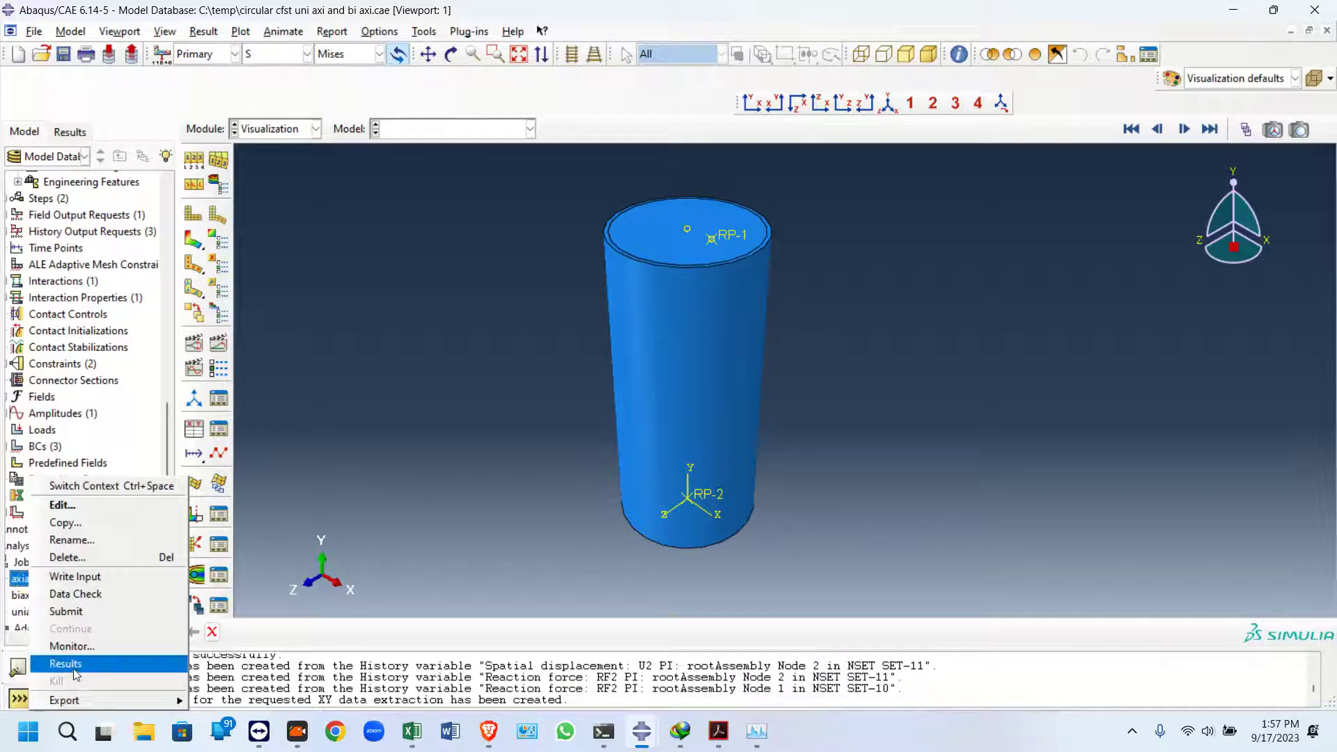
left_click(66, 661)
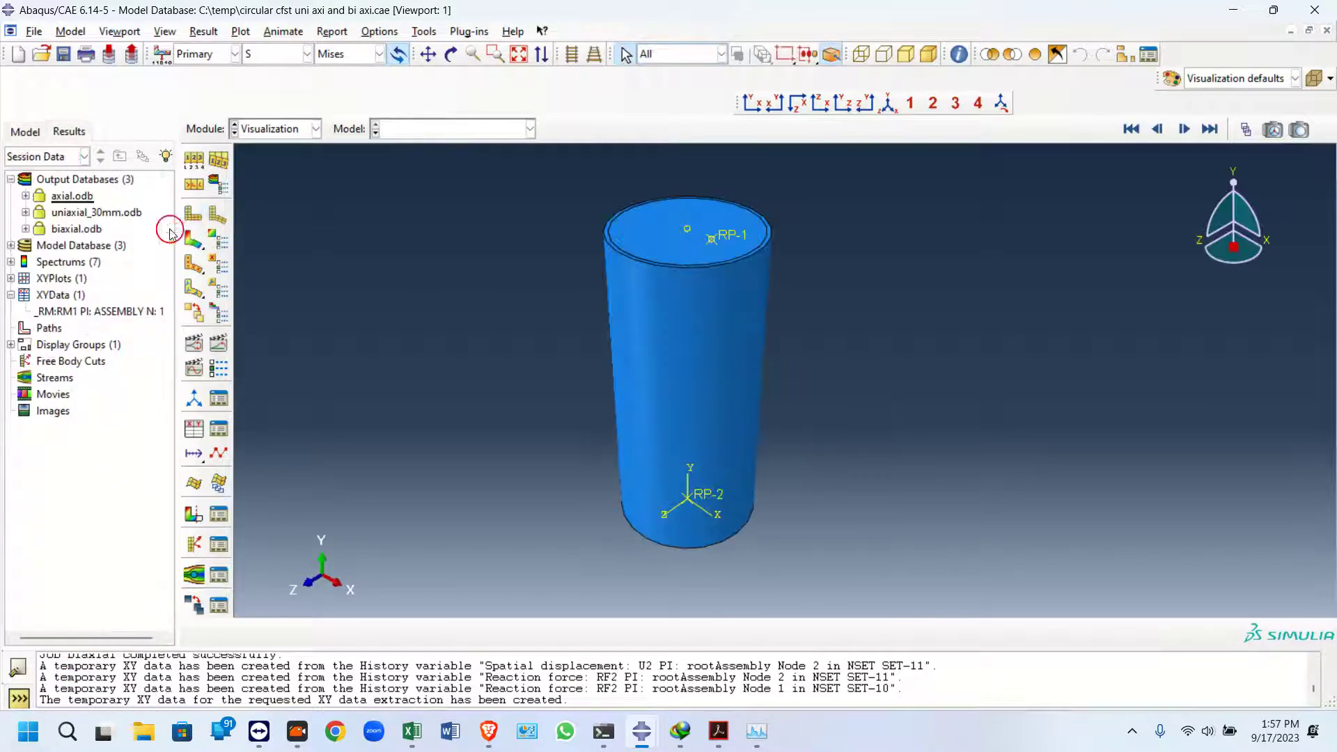
Create two additional viewports and narrow the tree panel
left_click(120, 32)
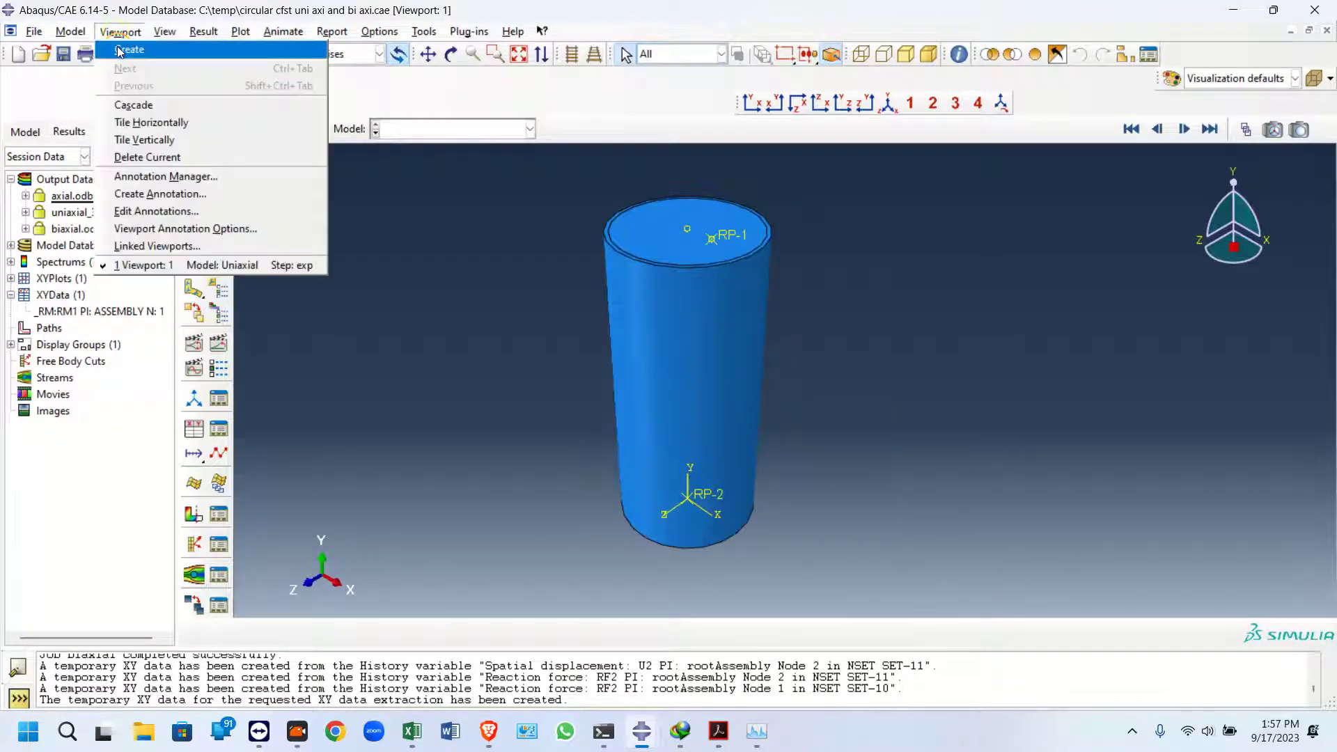
left_click(119, 50)
left_click(120, 32)
left_click(121, 52)
left_click(165, 255)
left_click_drag(179, 252, 146, 252)
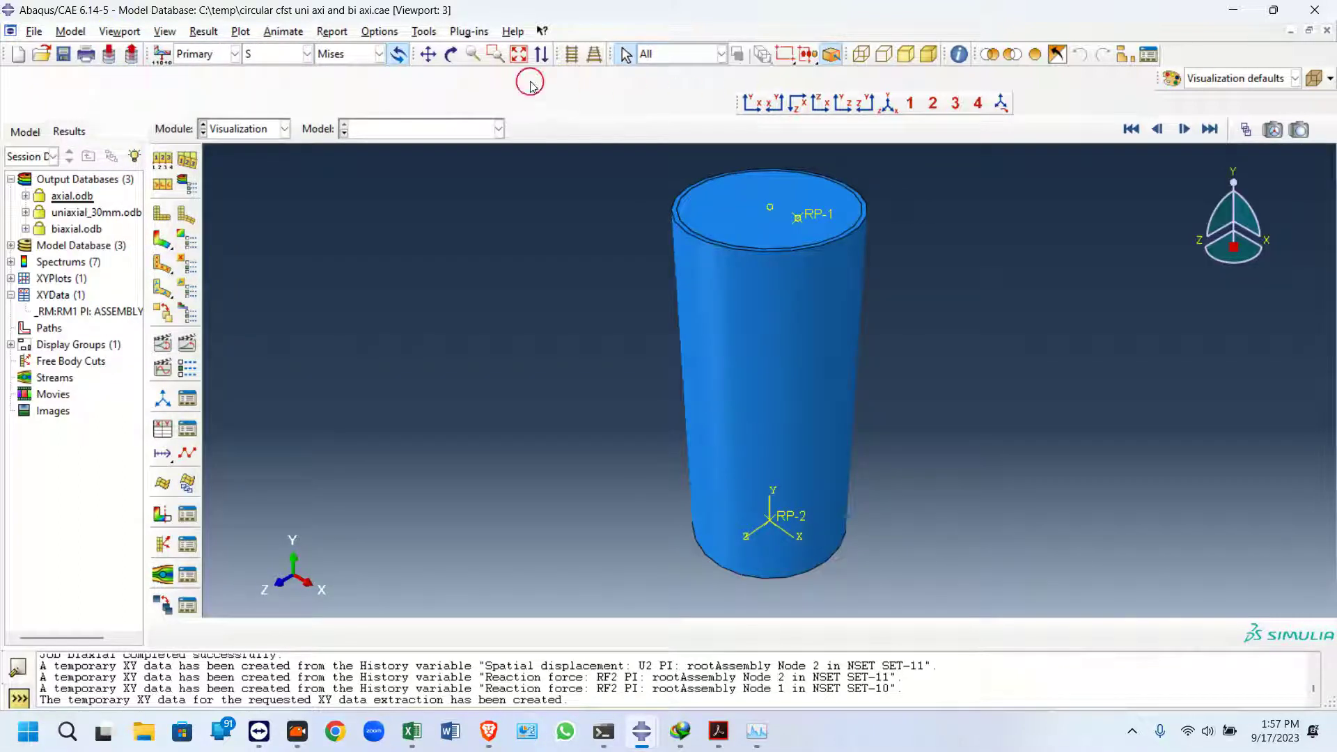
Display the Viewport toolbar and tile the three viewports vertically side by side
left_click(165, 31)
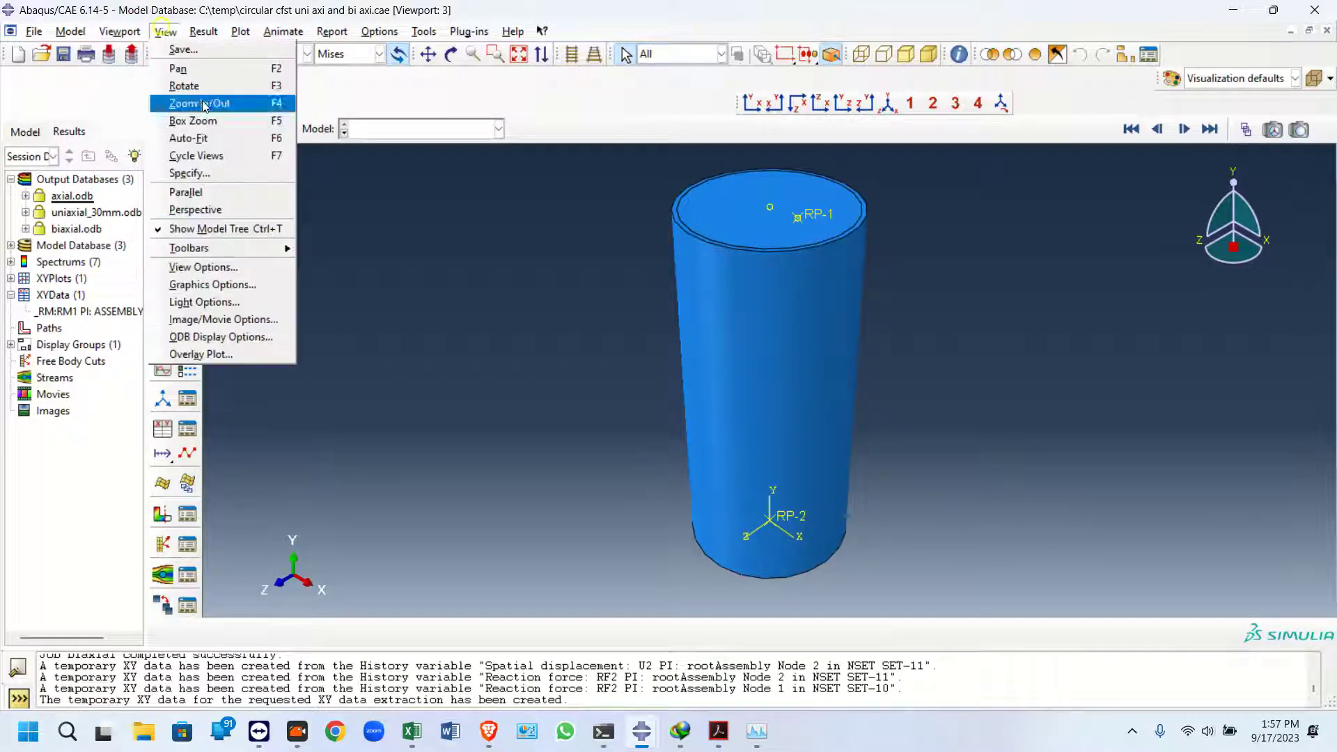
mouse_move(253, 249)
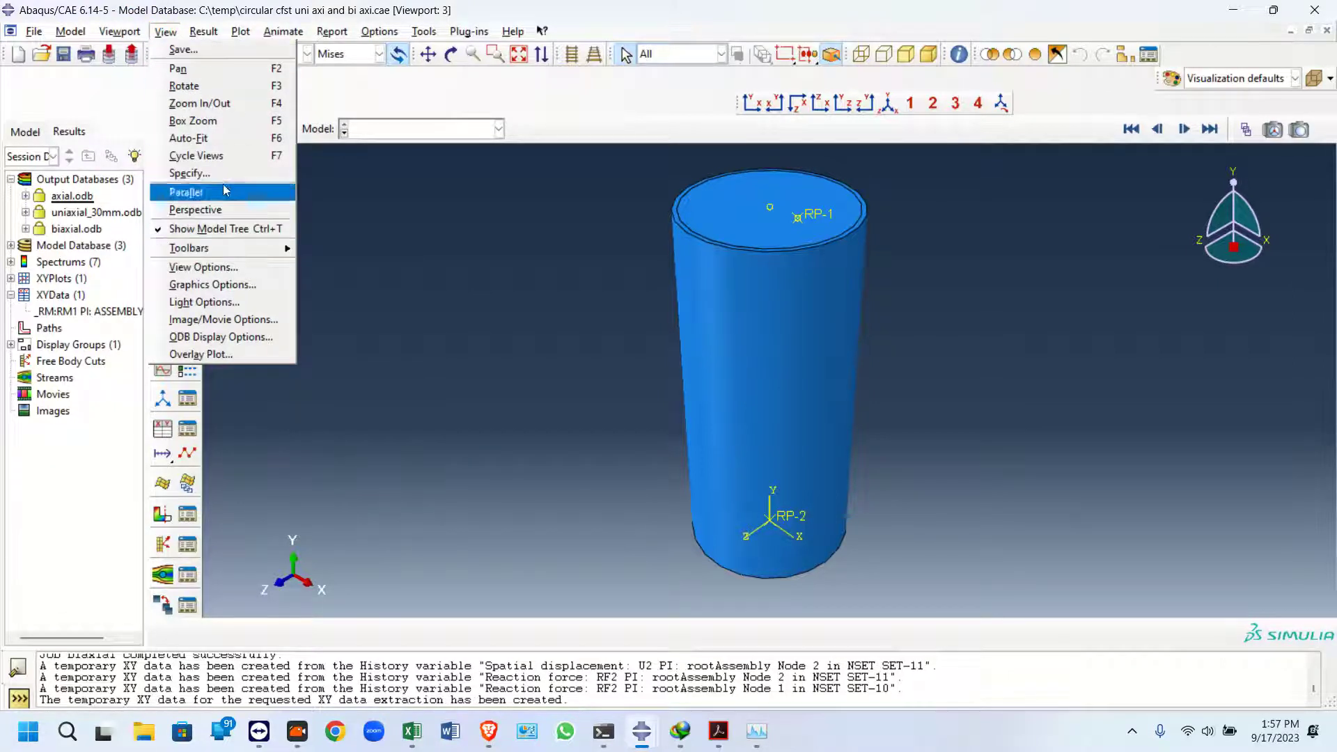
left_click(339, 268)
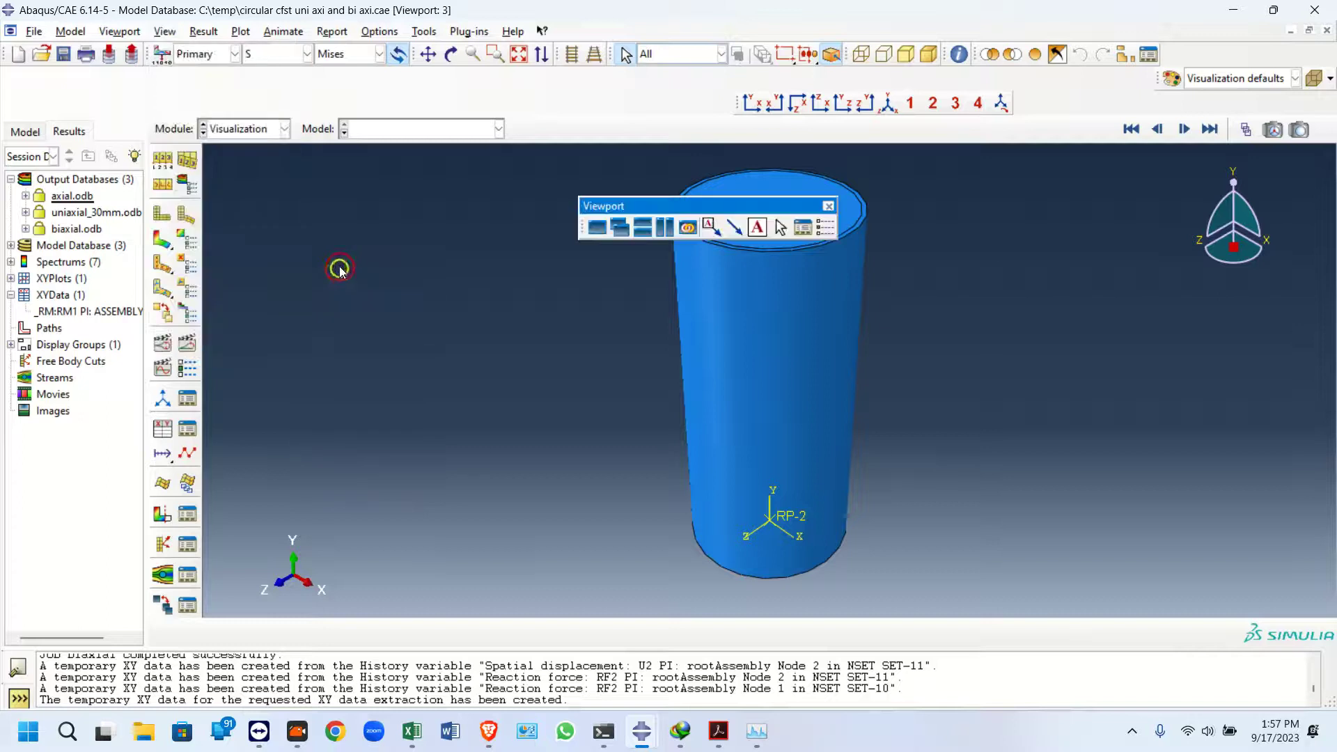
left_click_drag(757, 204, 627, 94)
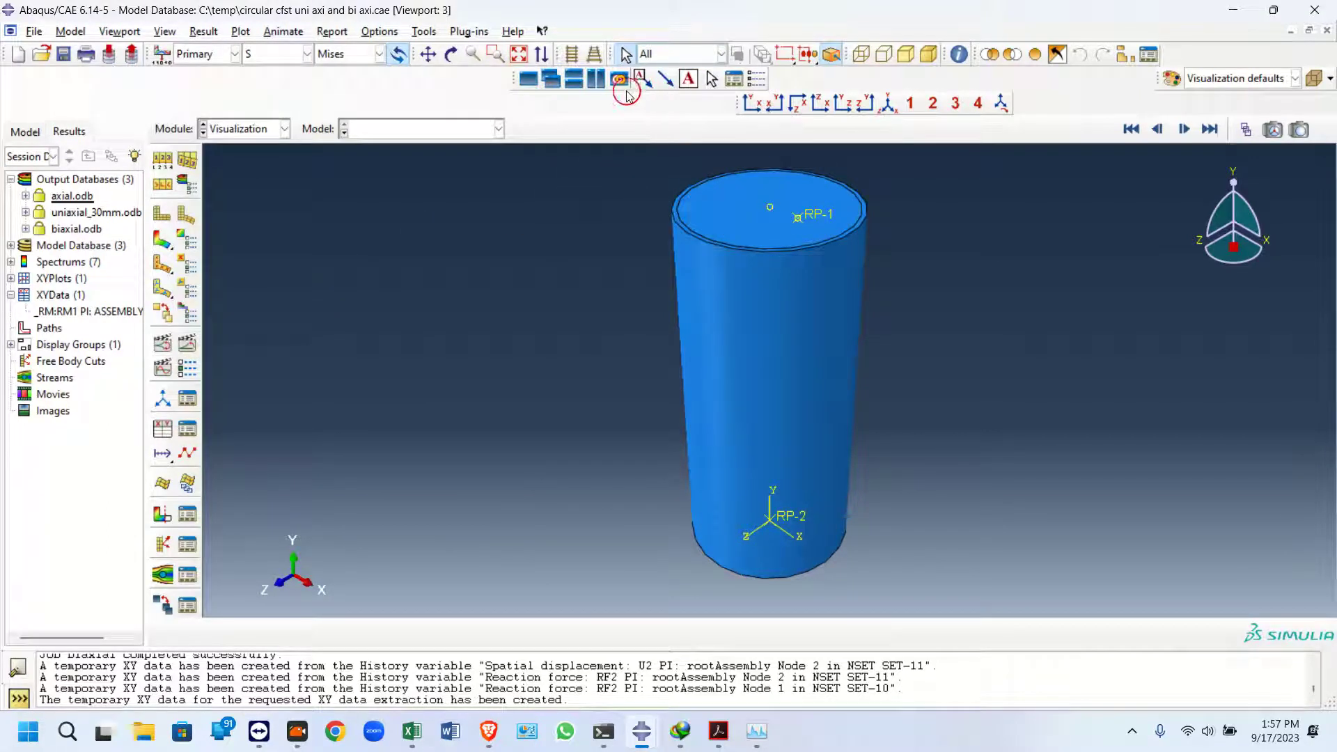
left_click(595, 81)
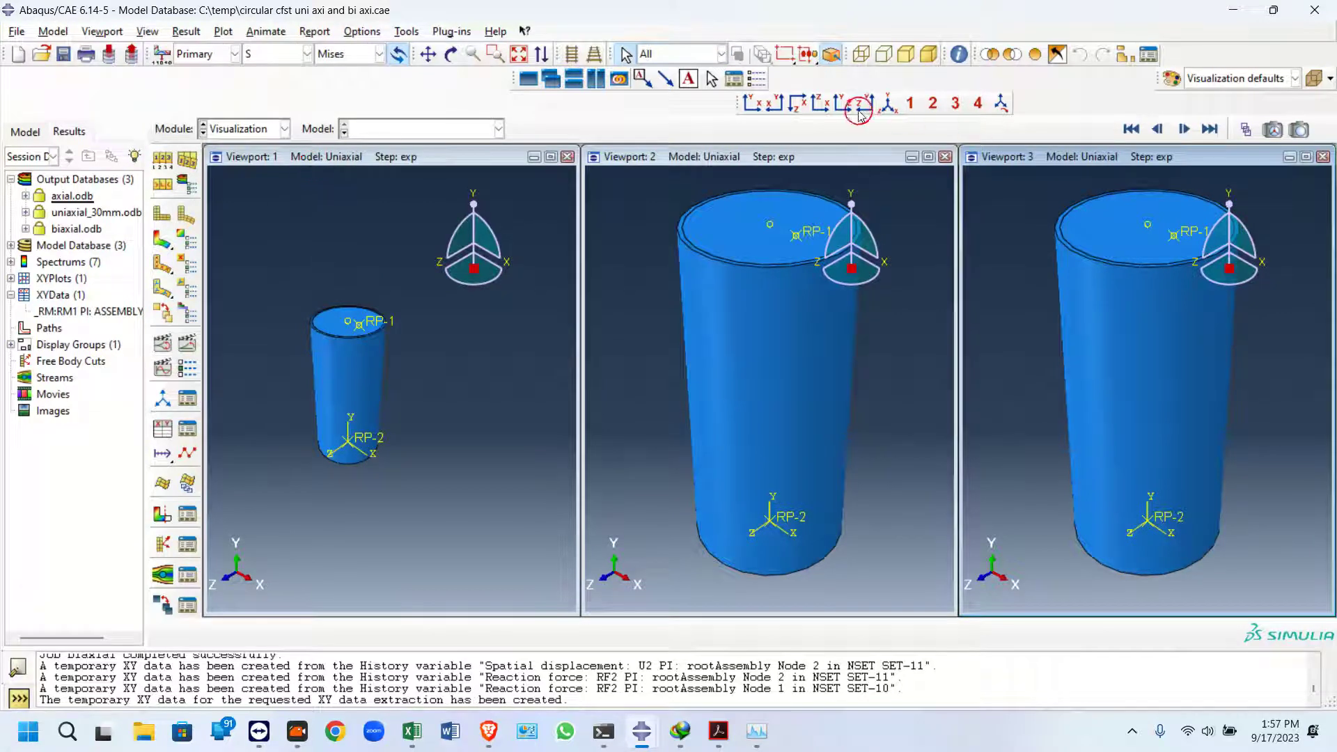
Set viewport 1 to the isometric view and link all three viewports
left_click(470, 163)
left_click(883, 105)
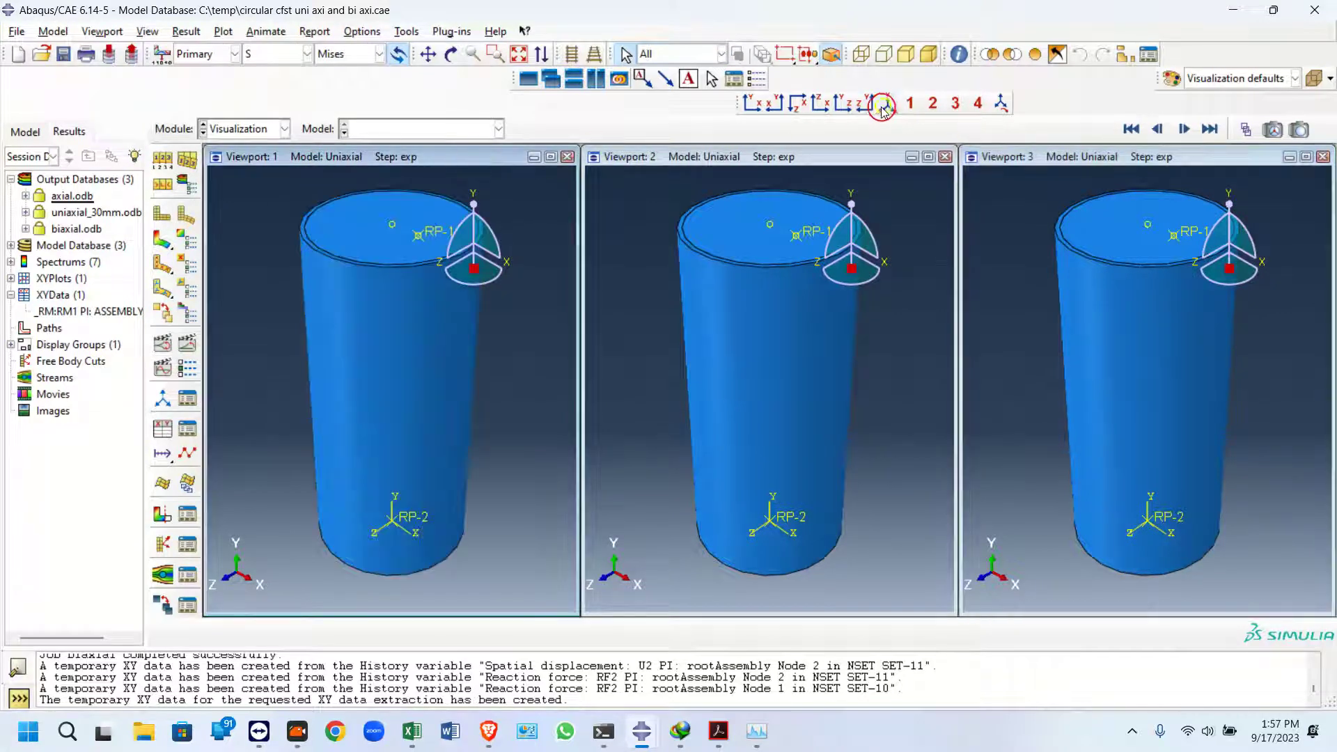
left_click(619, 79)
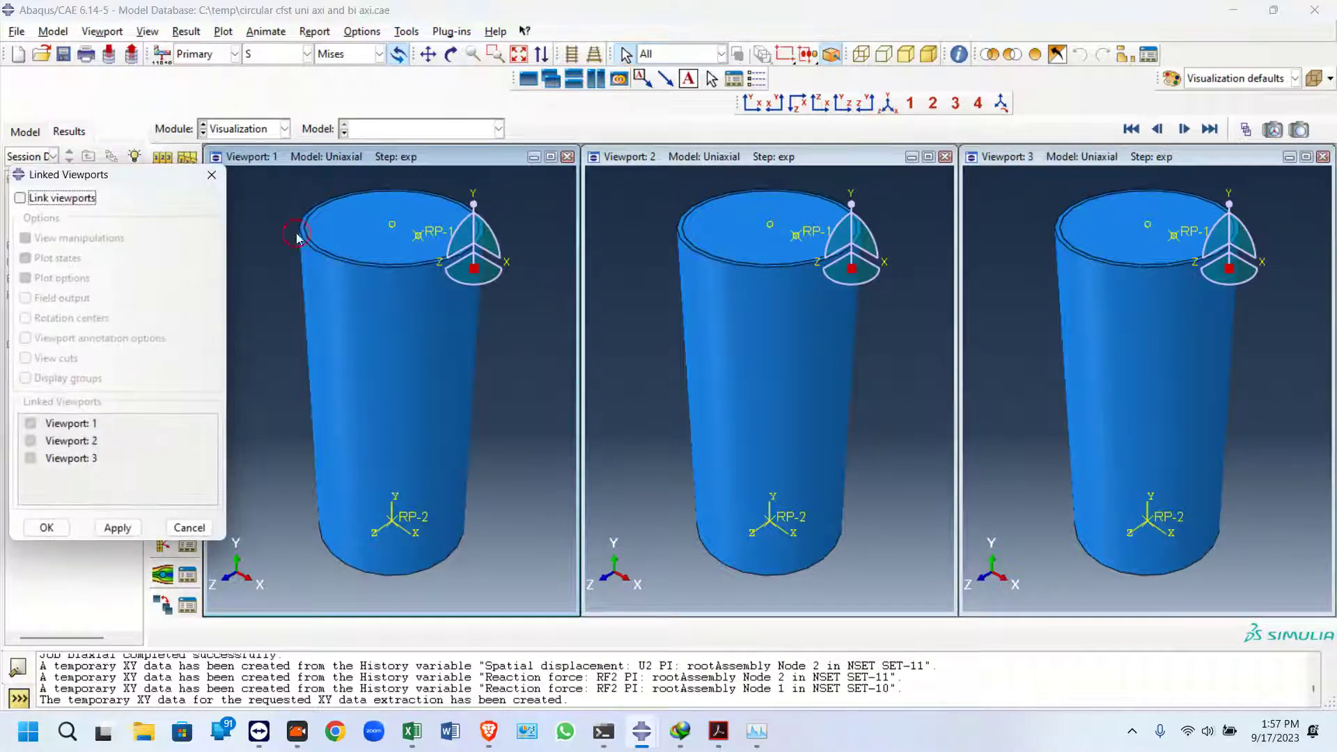
left_click(70, 198)
left_click(46, 528)
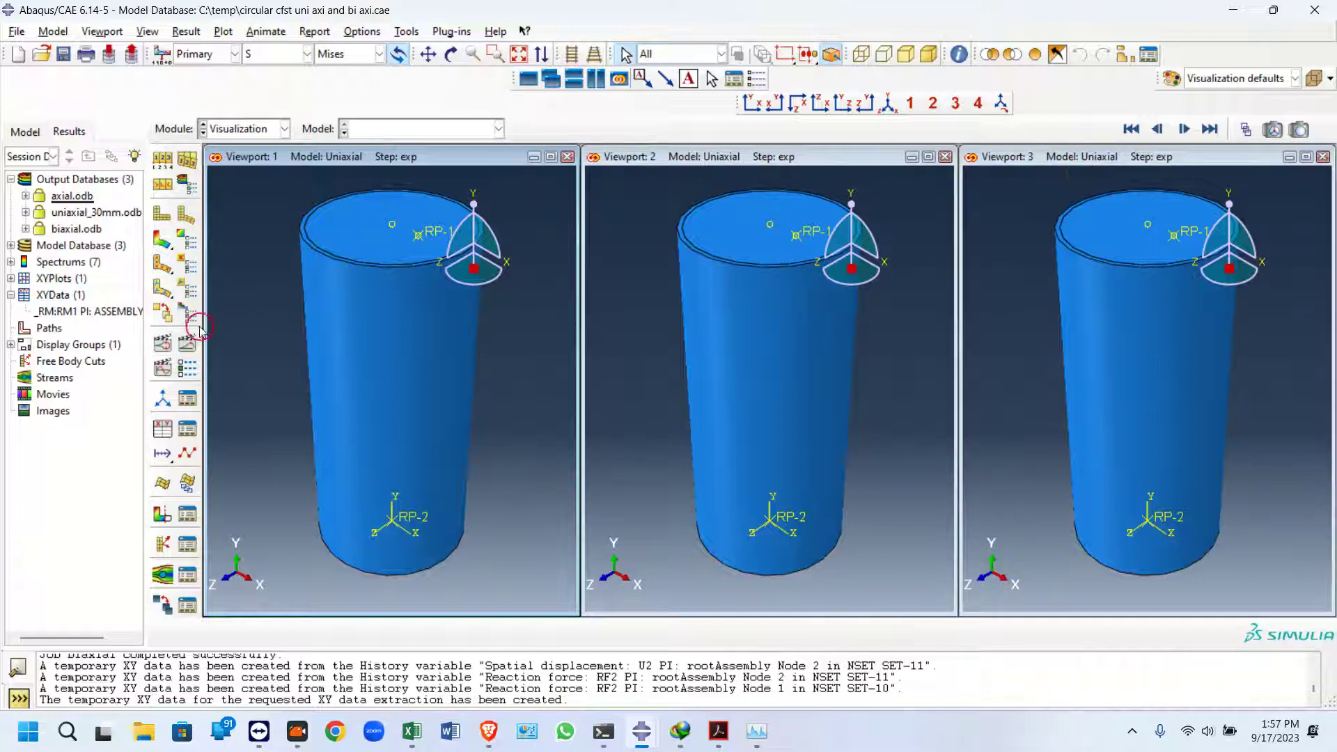
Display axial.odb, uniaxial_30mm.odb and biaxial.odb in viewports 1, 2 and 3 respectively
left_click(65, 198)
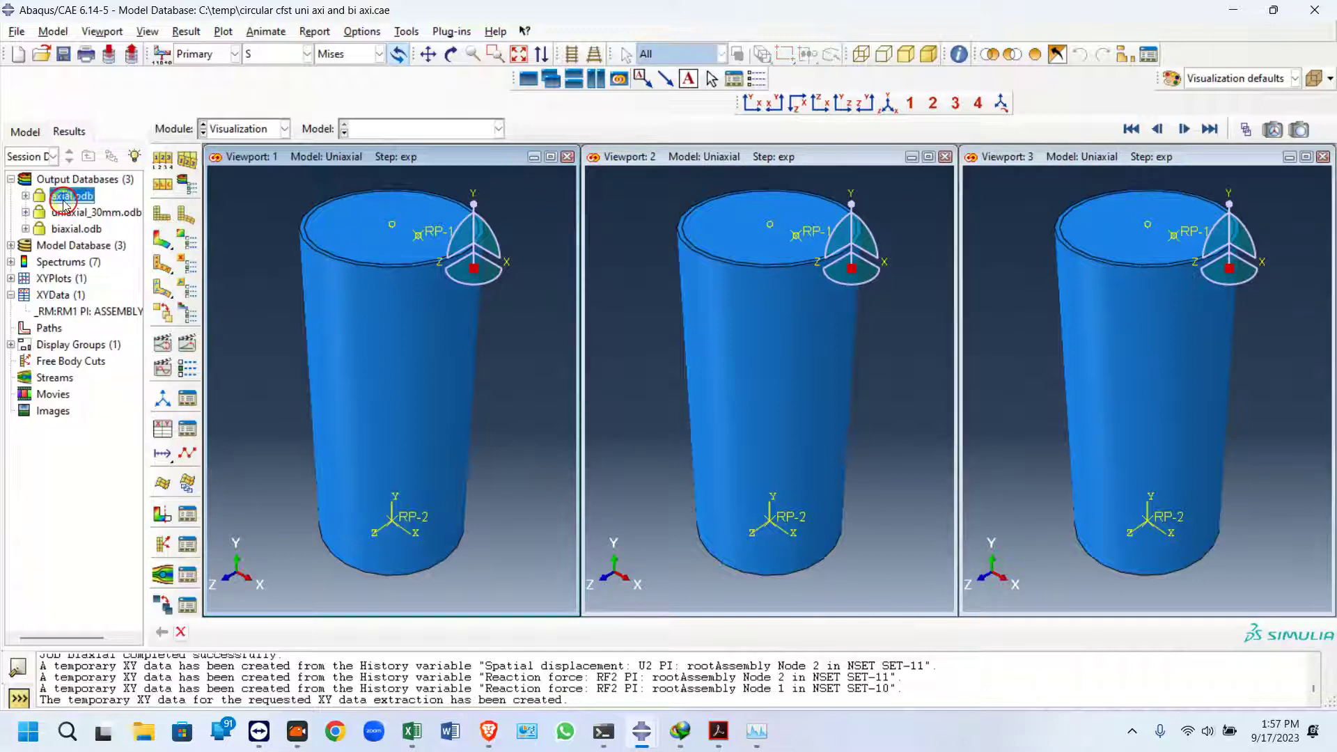
double_click(70, 196)
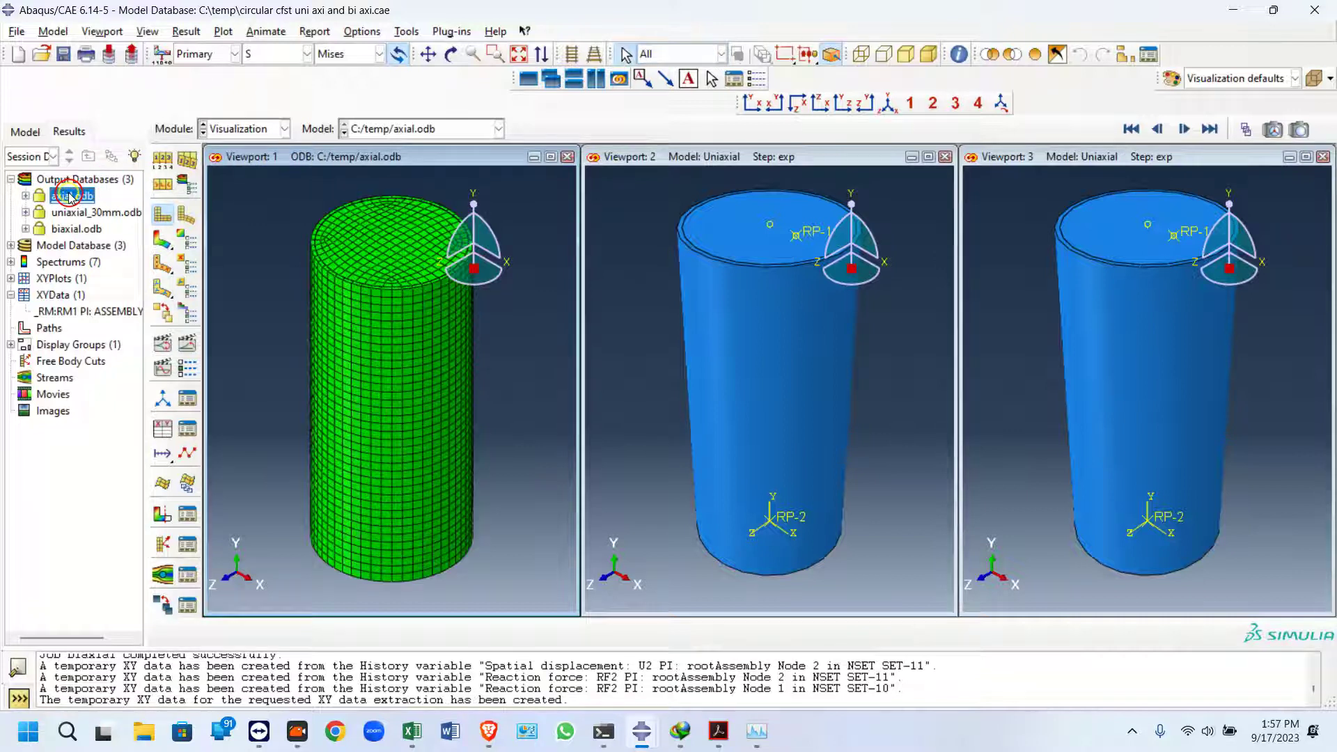
left_click(646, 179)
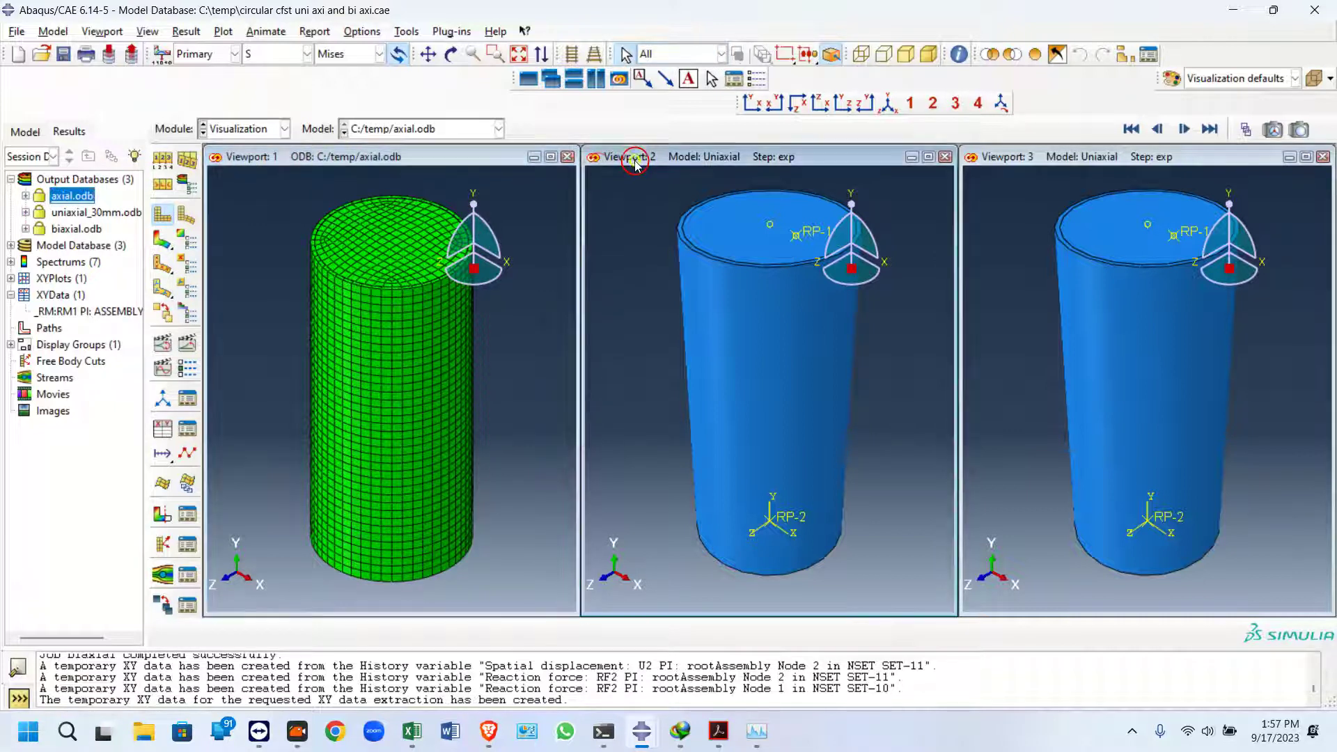
double_click(80, 213)
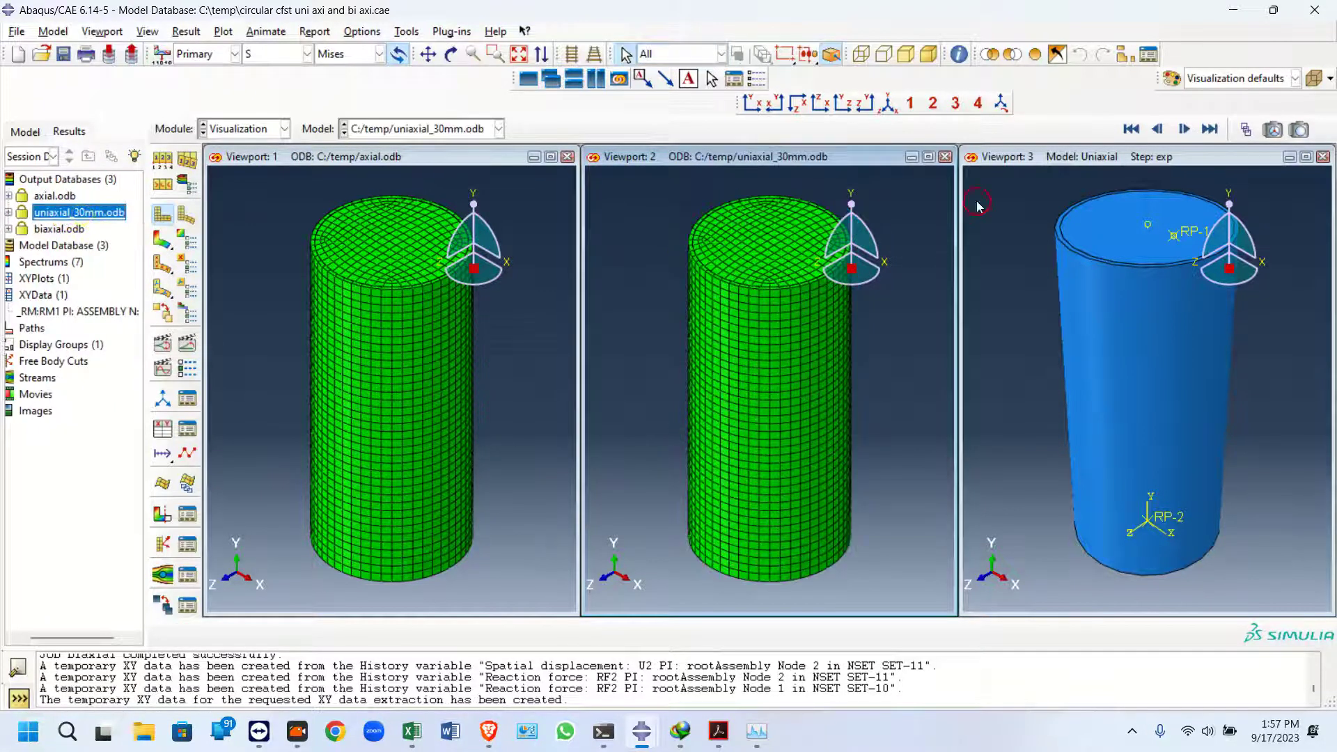
left_click(1049, 169)
double_click(63, 229)
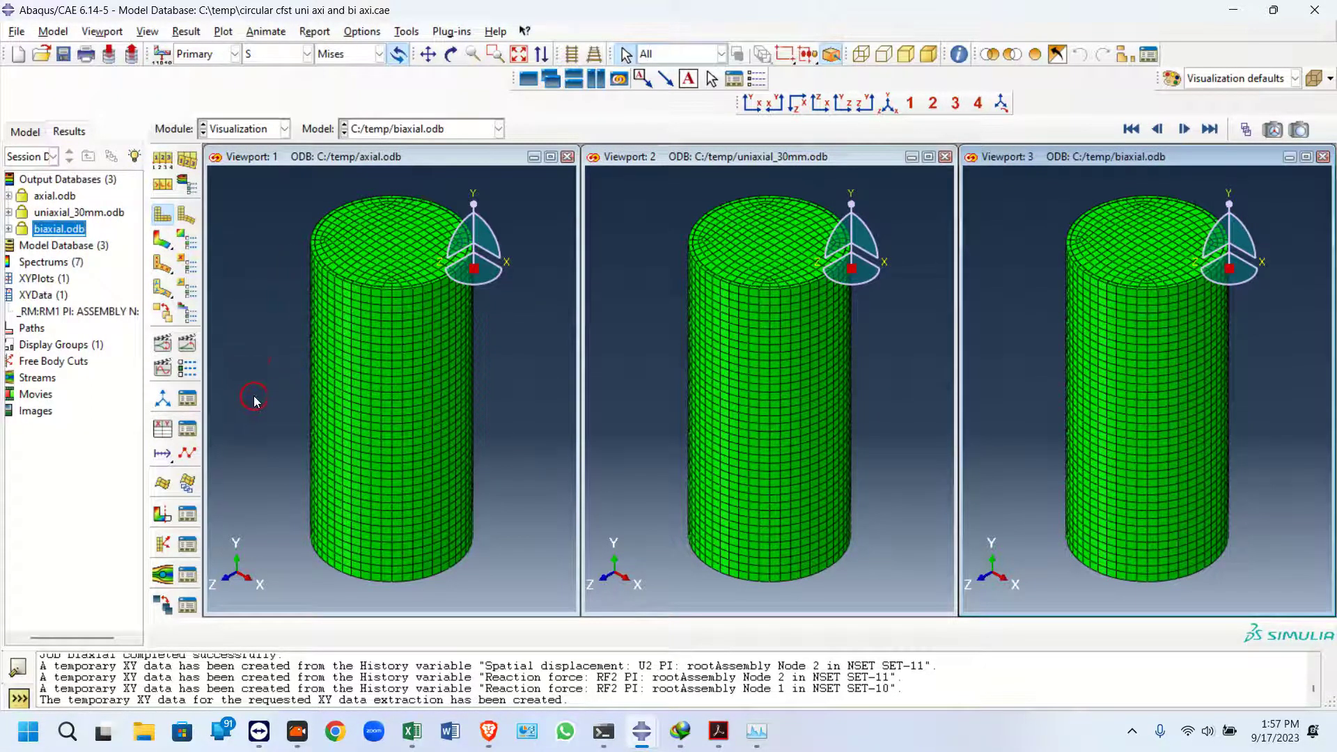
Plot Mises stress contours on the deformed shapes and animate the time history in the viewports
left_click(159, 241)
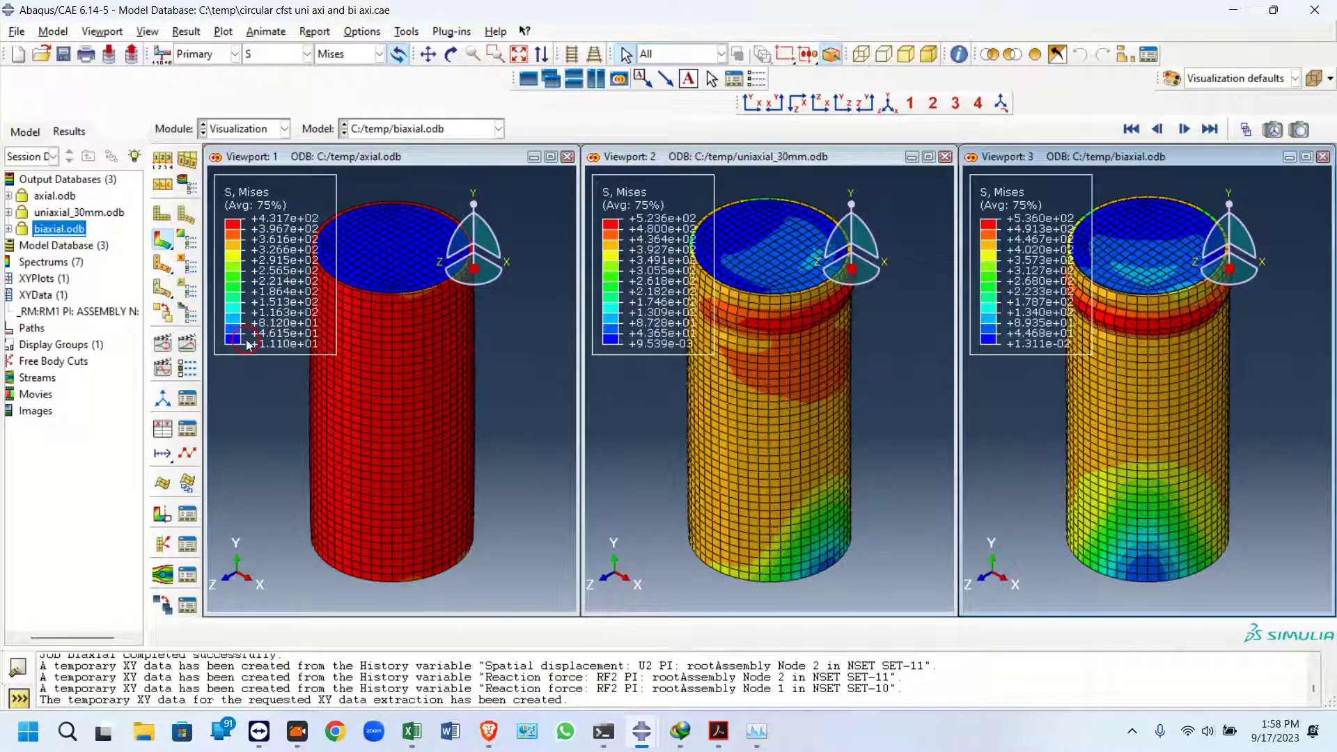
left_click(186, 345)
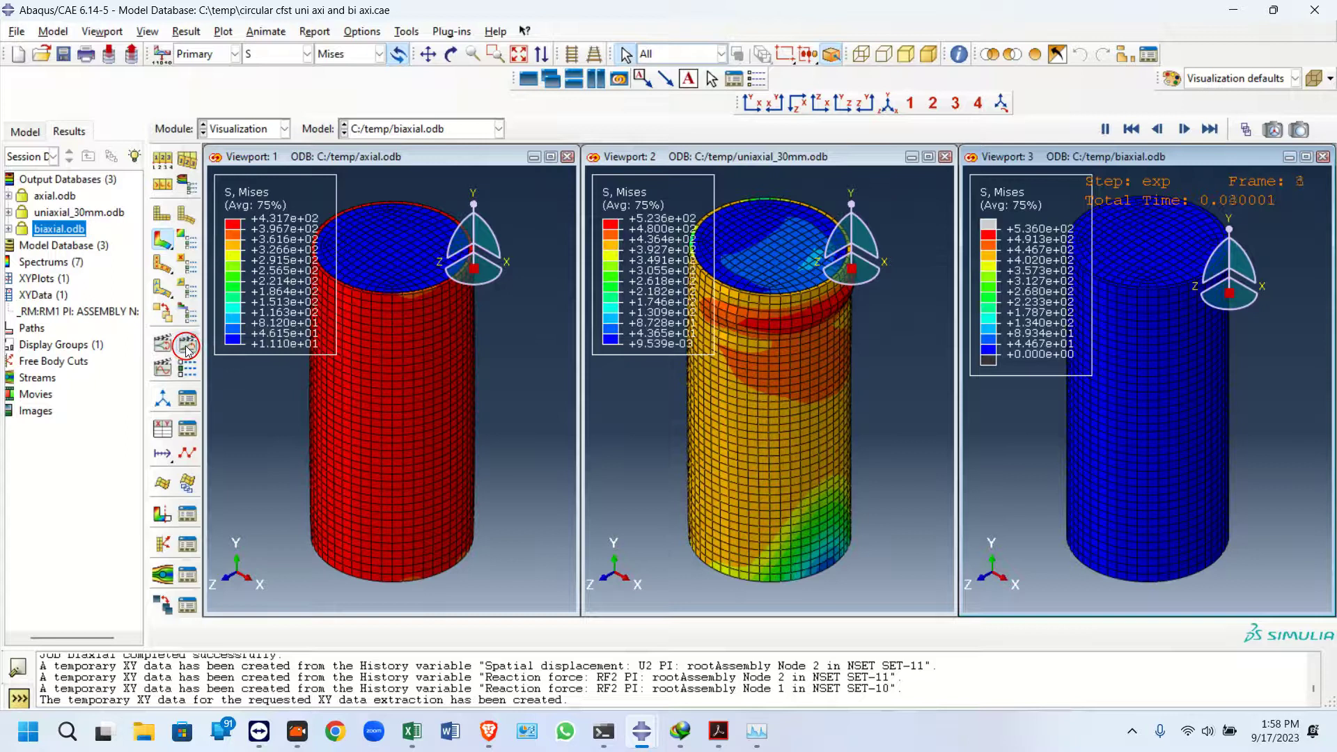
left_click(710, 159)
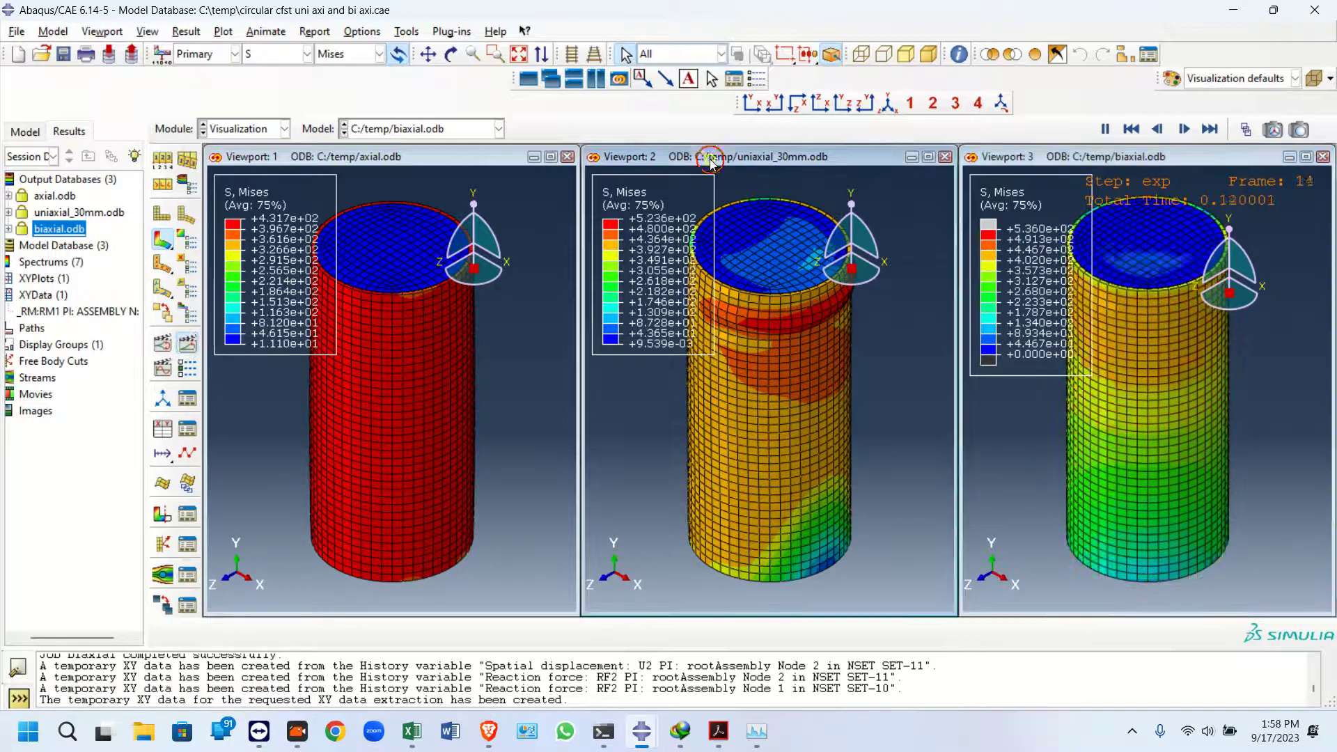
left_click(401, 161)
left_click(186, 345)
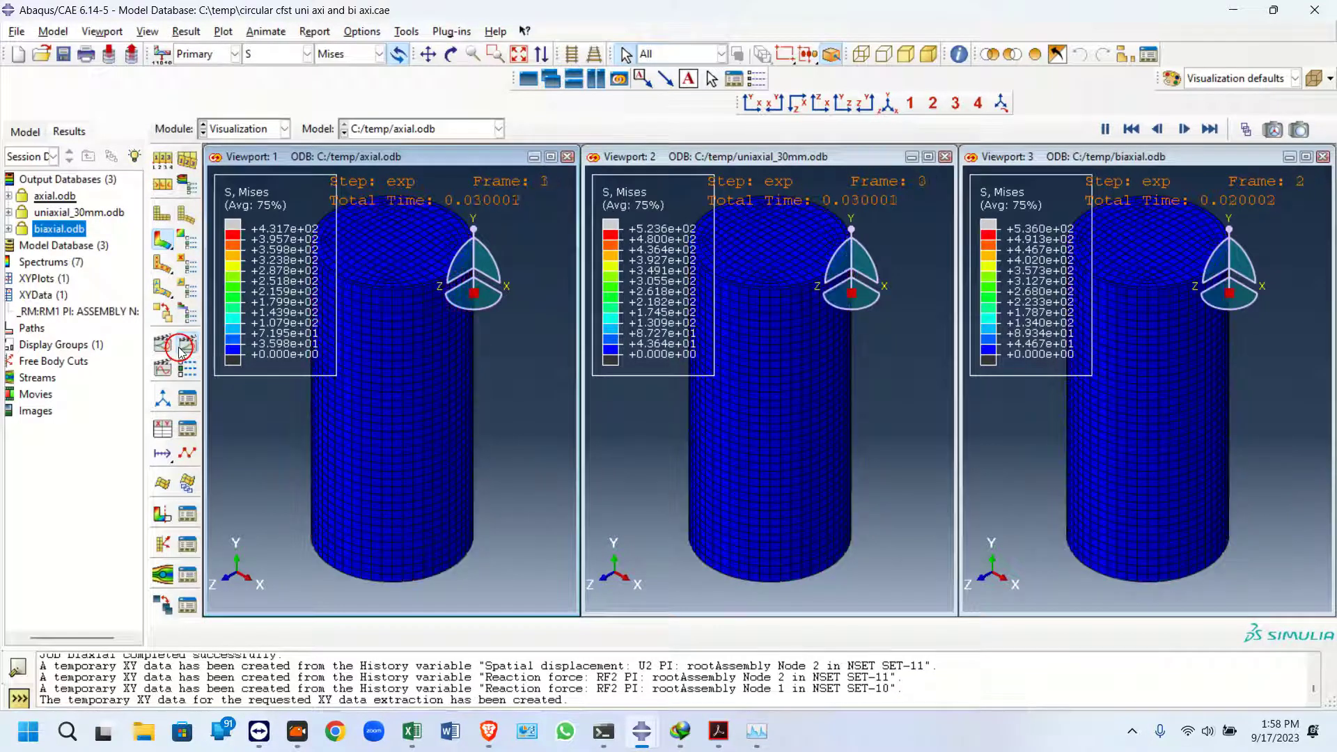
Stop the animation and set the active frame to 20
left_click(180, 367)
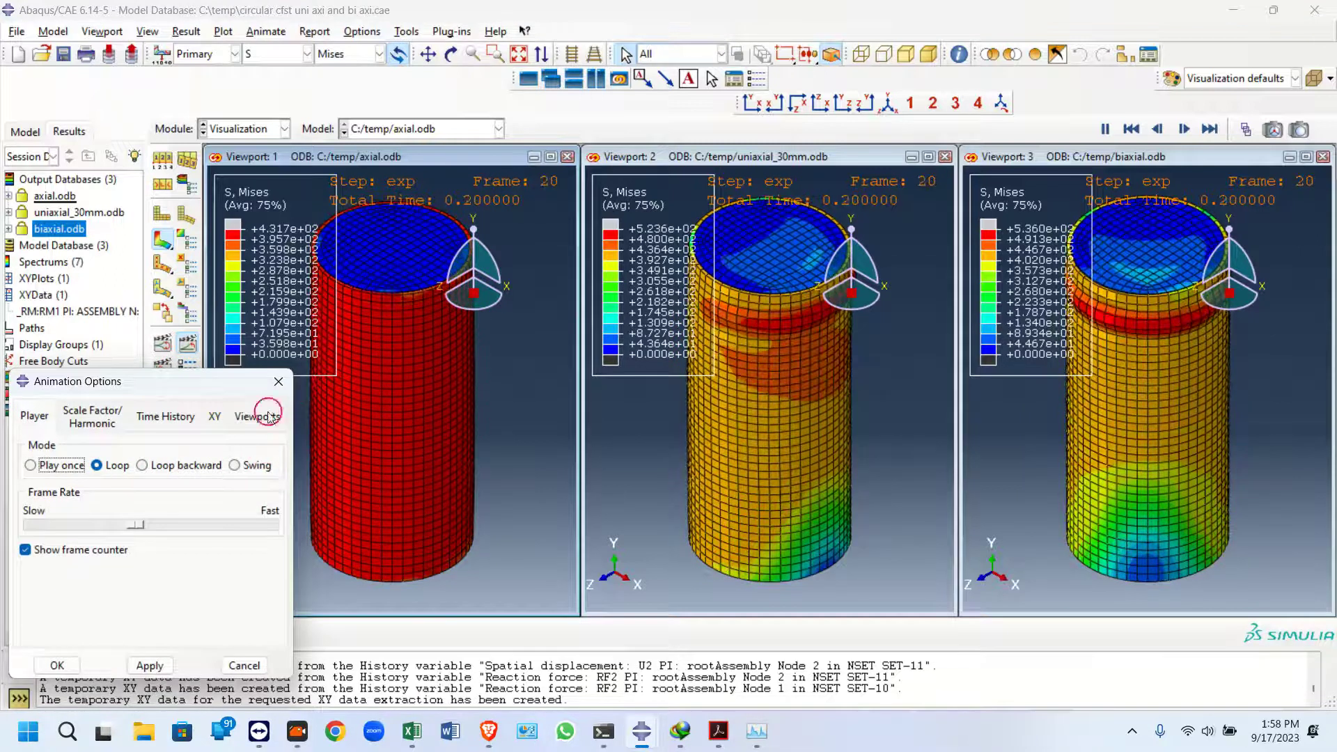
left_click(279, 381)
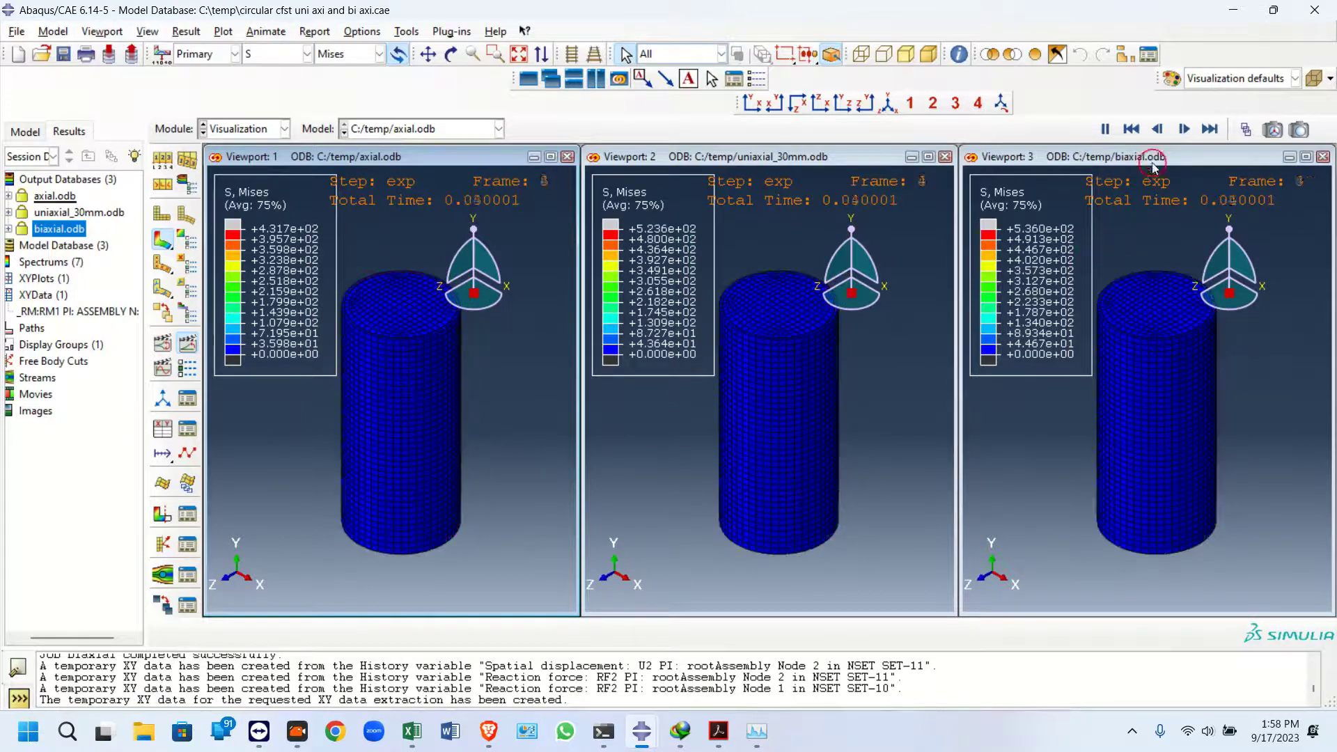
left_click(1105, 130)
left_click(1241, 129)
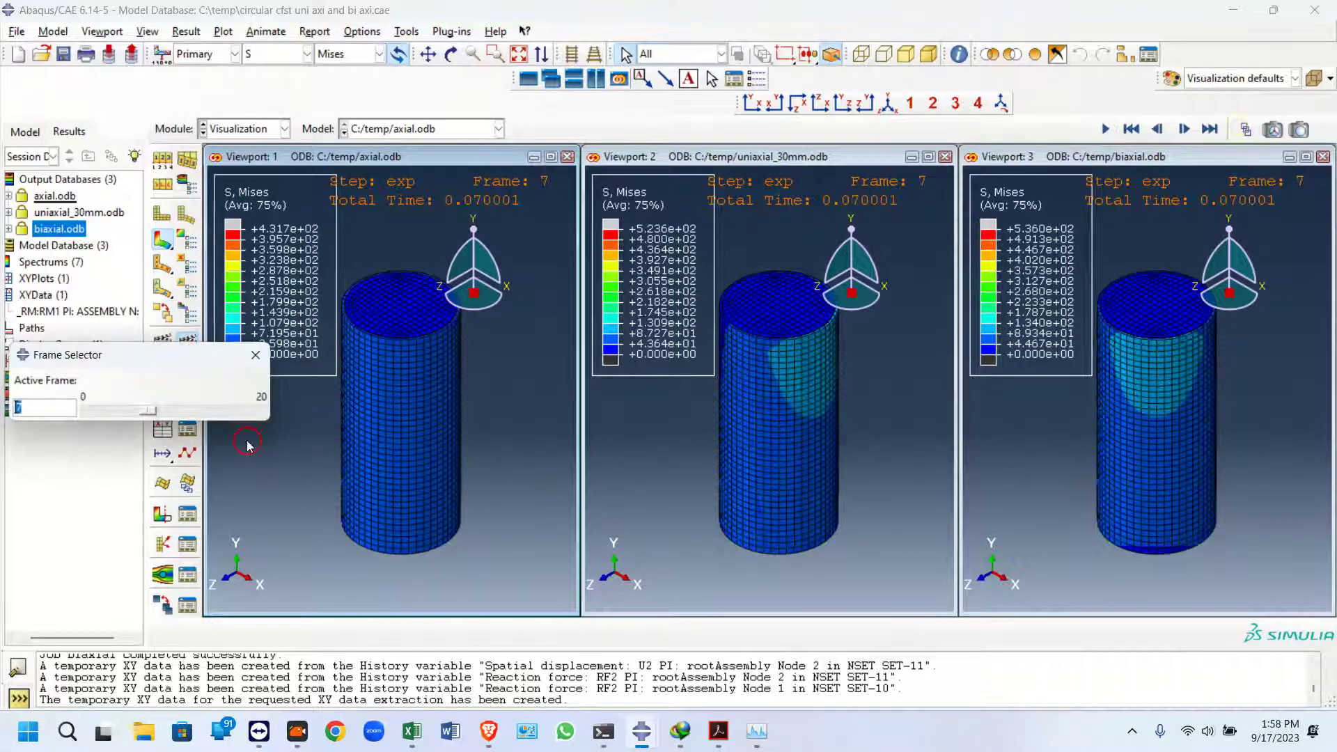
left_click_drag(158, 417, 289, 433)
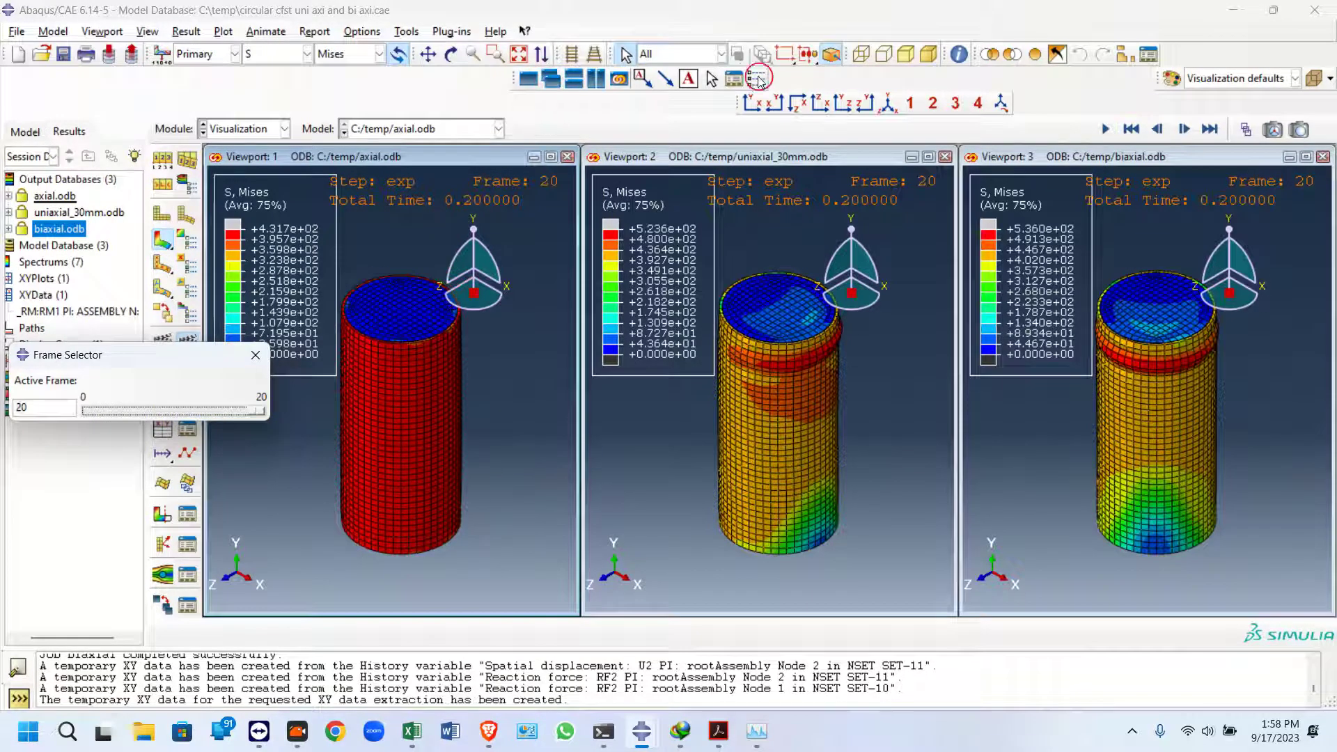
Hide the contour legend in viewport 1 through the viewport annotation options
left_click(755, 104)
scroll(728, 432, "up", 5)
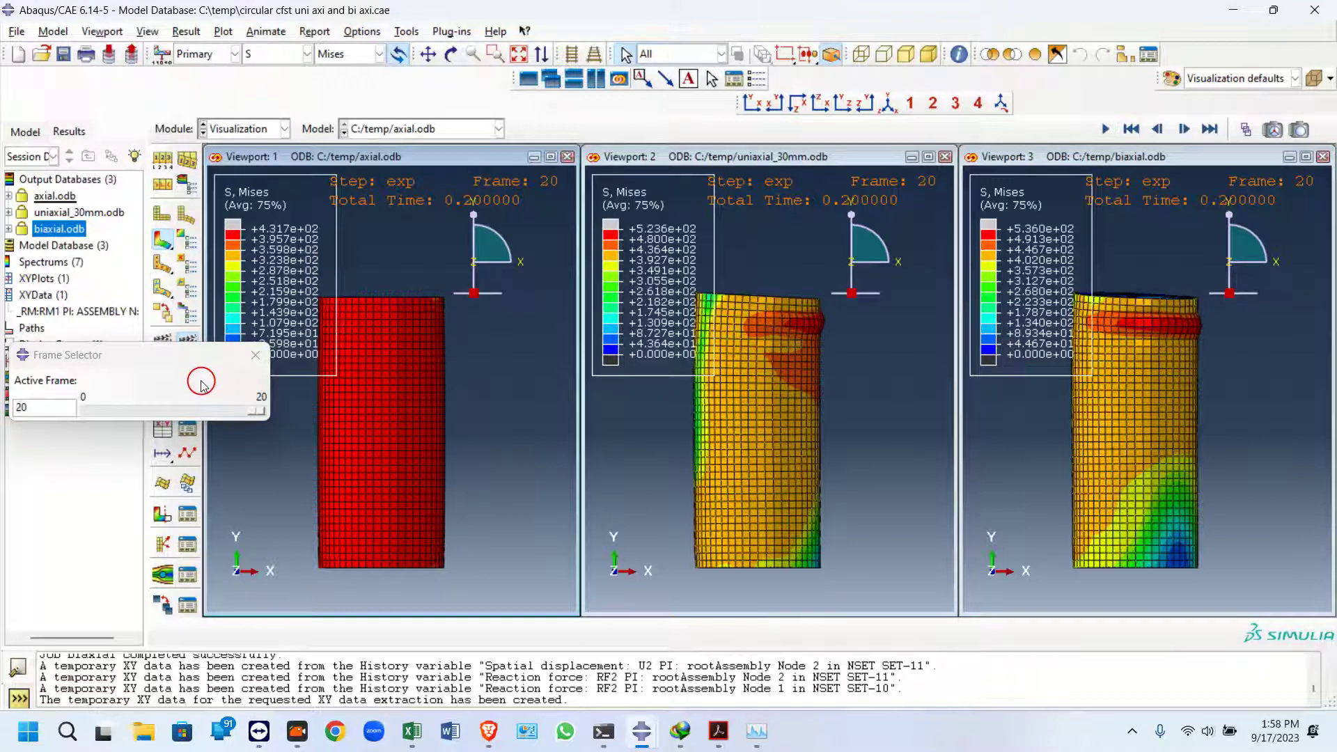
scroll(345, 516, "down", 1)
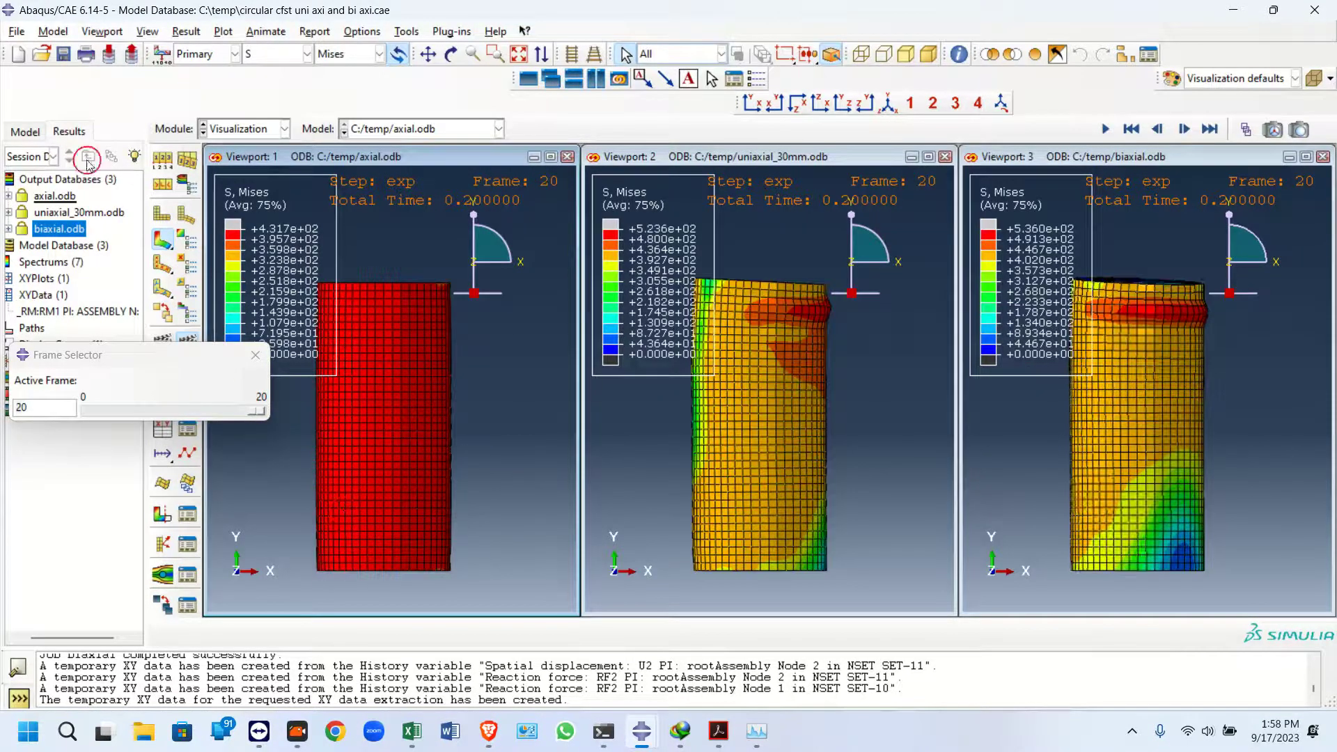
left_click(159, 36)
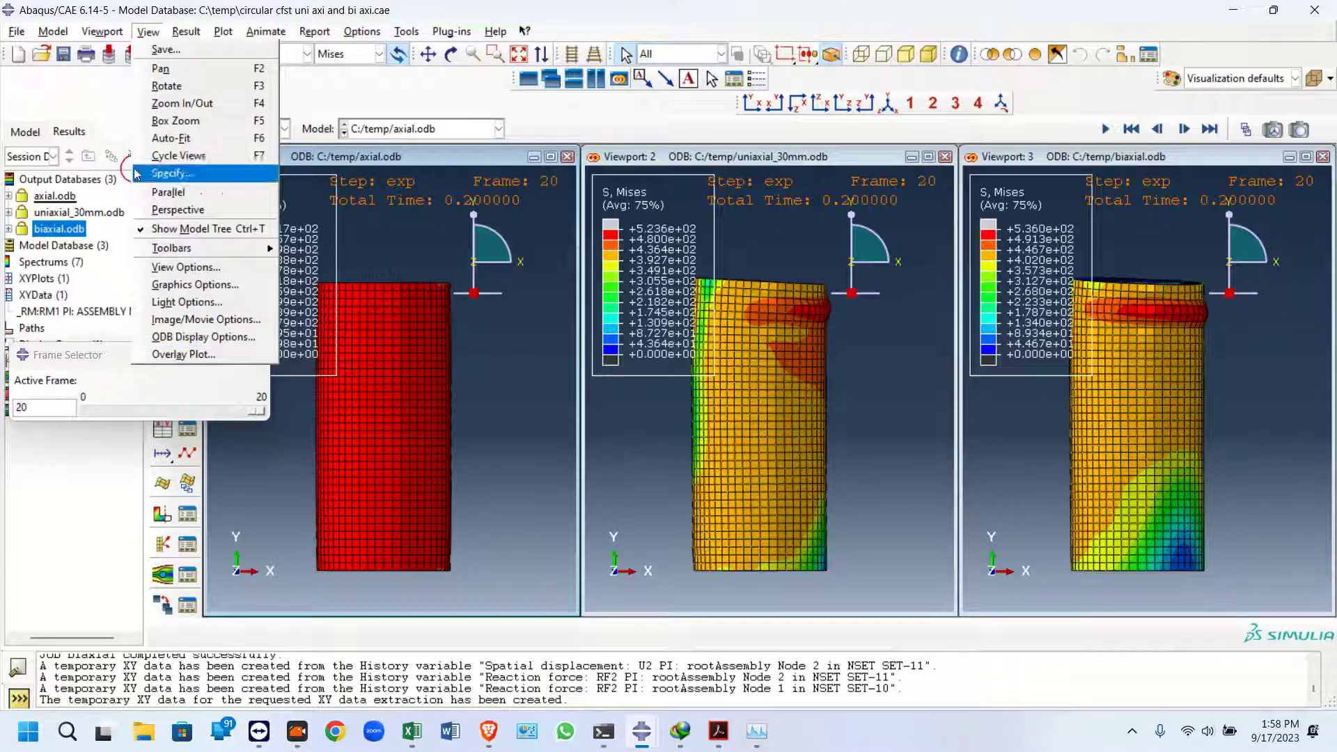
mouse_move(102, 31)
left_click(150, 231)
left_click(31, 440)
left_click(107, 632)
left_click(28, 635)
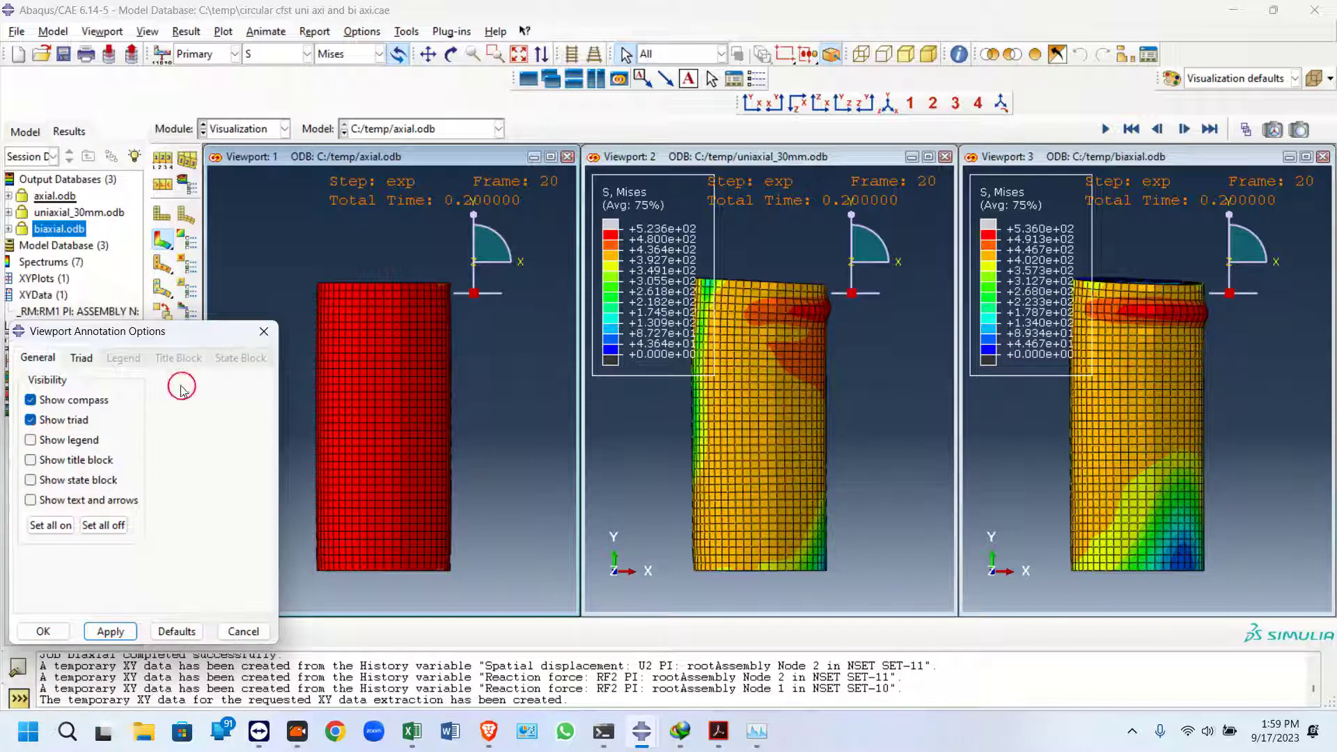
Hide the contour legends in viewports 2 and 3 and the compass in viewport 3
left_click(684, 169)
left_click(30, 439)
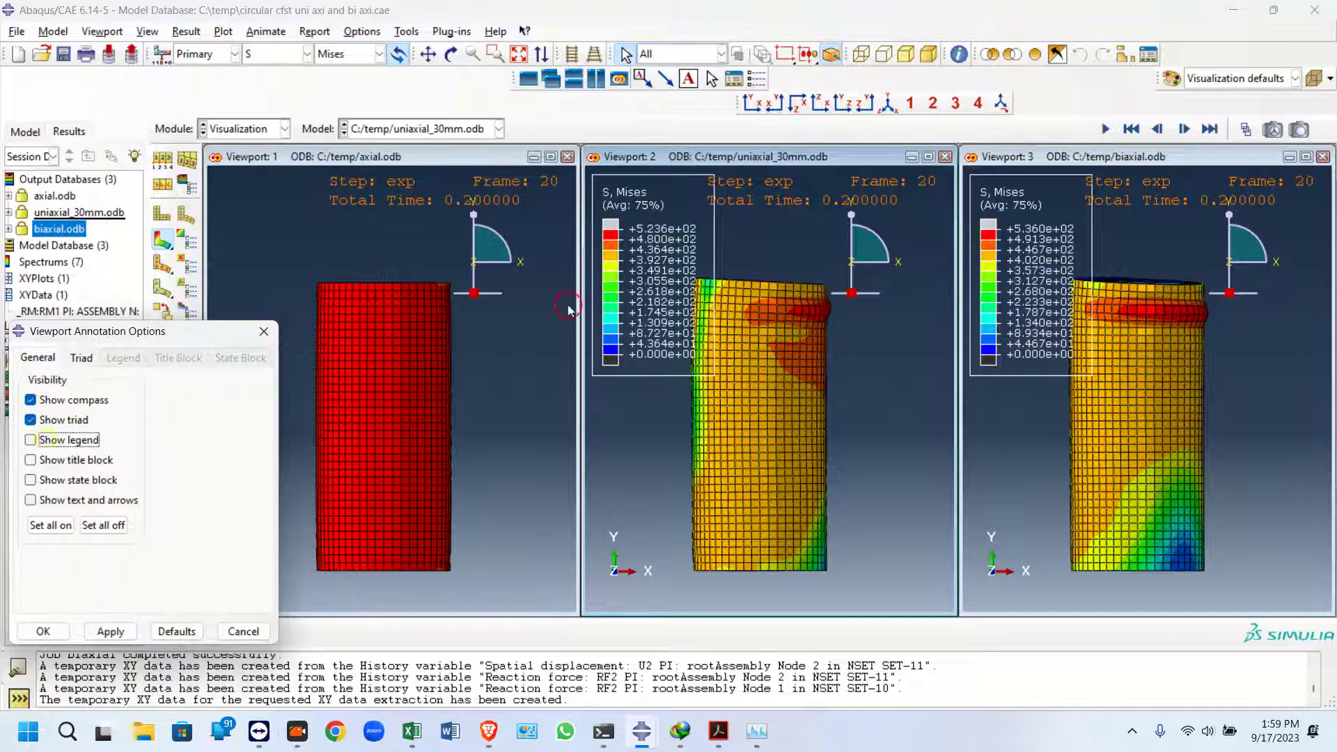
left_click(110, 631)
left_click(1029, 153)
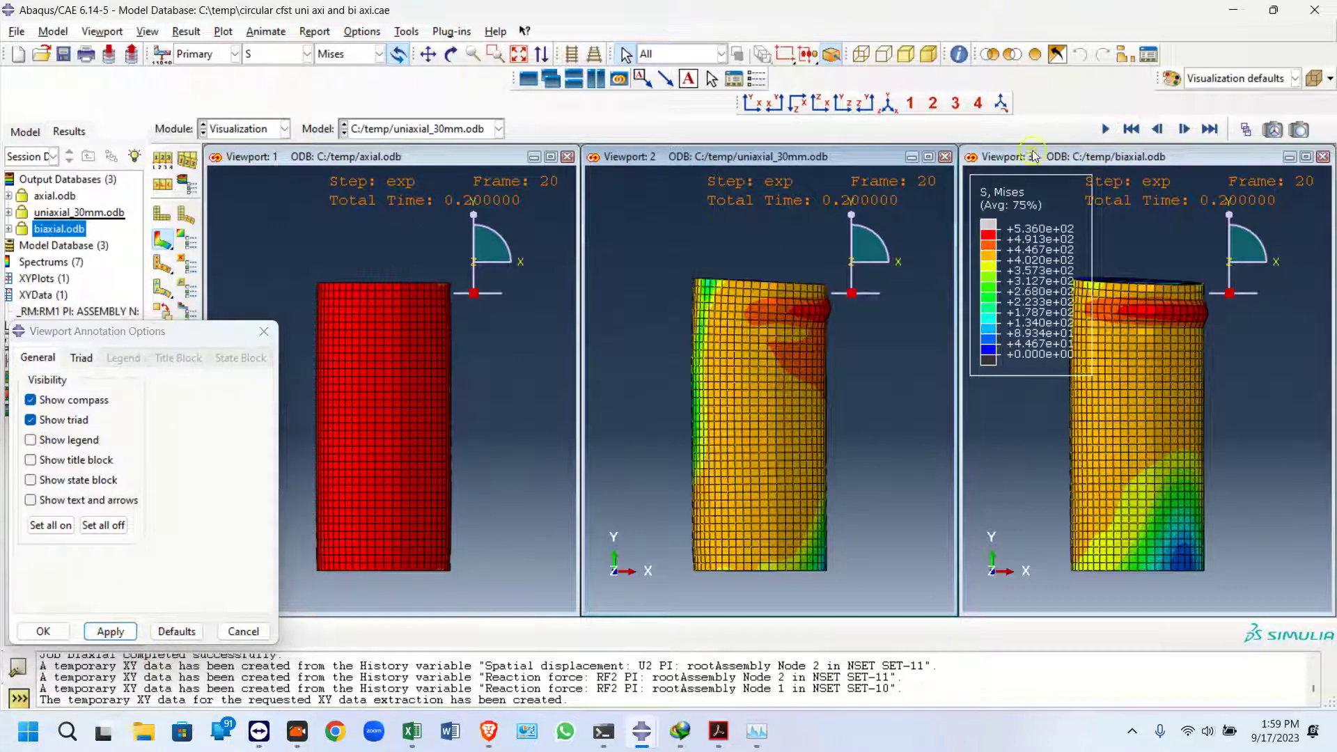
left_click(241, 503)
left_click(68, 440)
left_click(110, 631)
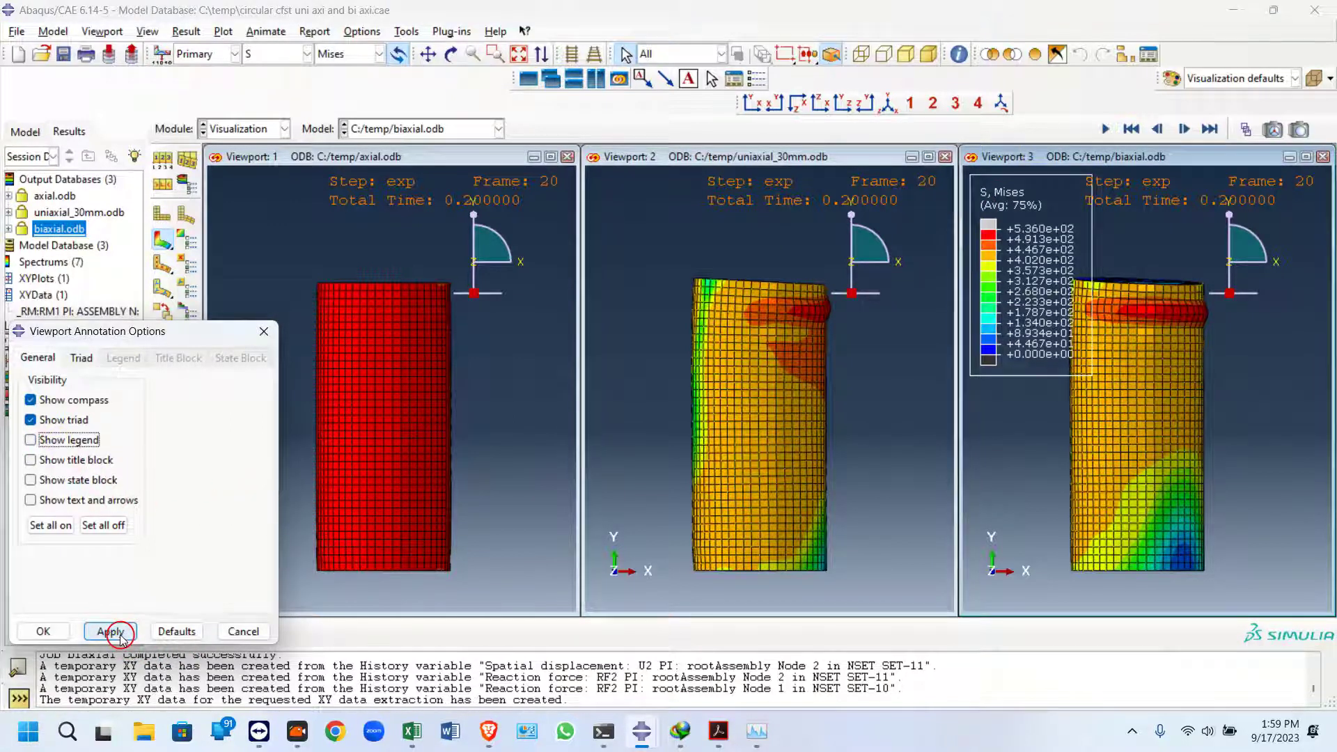
left_click(42, 403)
left_click(110, 631)
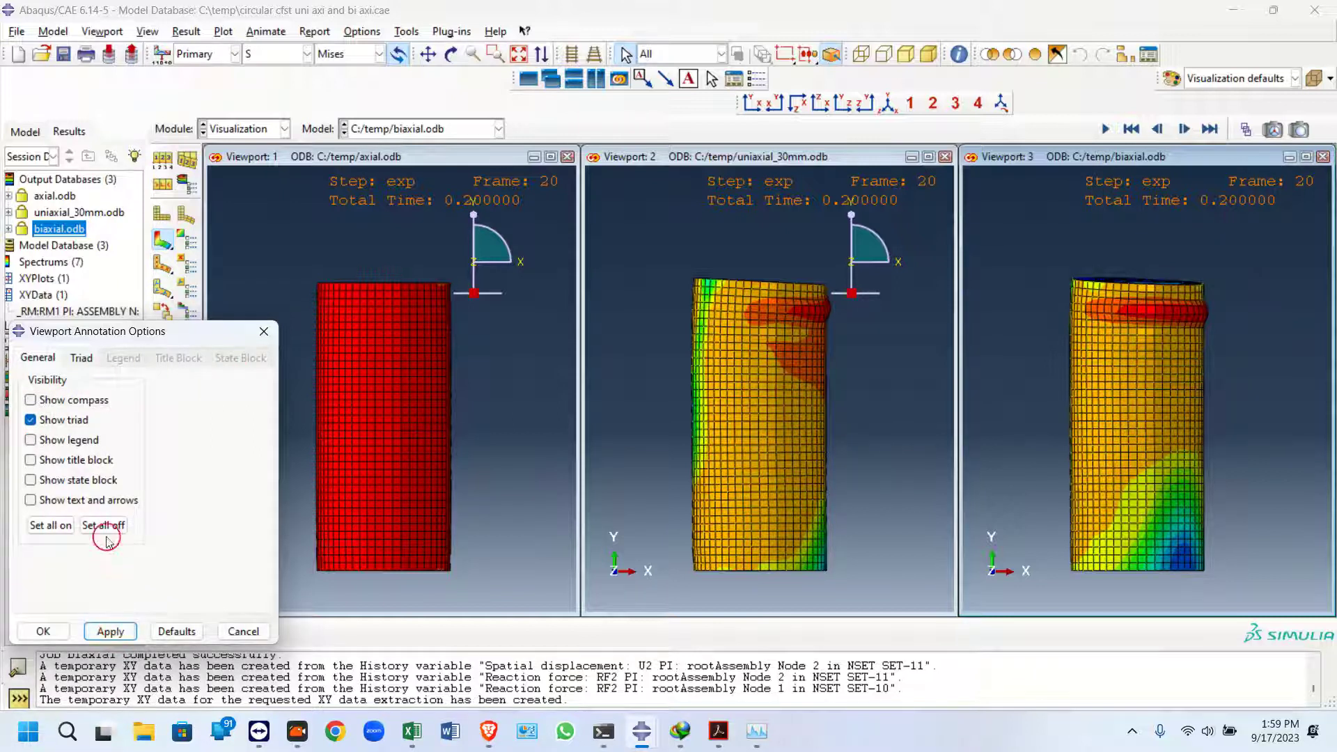
Hide the triad in viewport 3 through the viewport annotation options
left_click(61, 438)
left_click(59, 440)
left_click(61, 419)
left_click(110, 630)
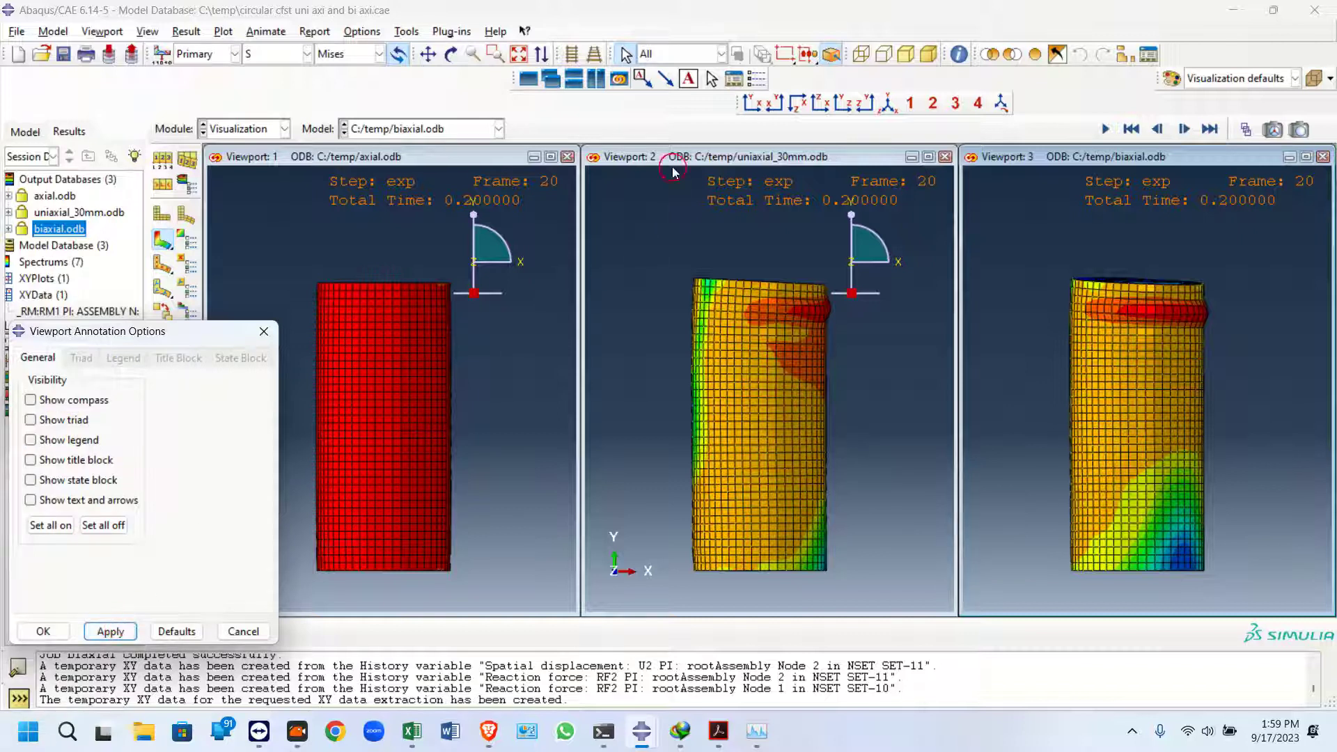
Make viewport 2 current and hide its compass and triad
left_click(673, 172)
left_click(110, 631)
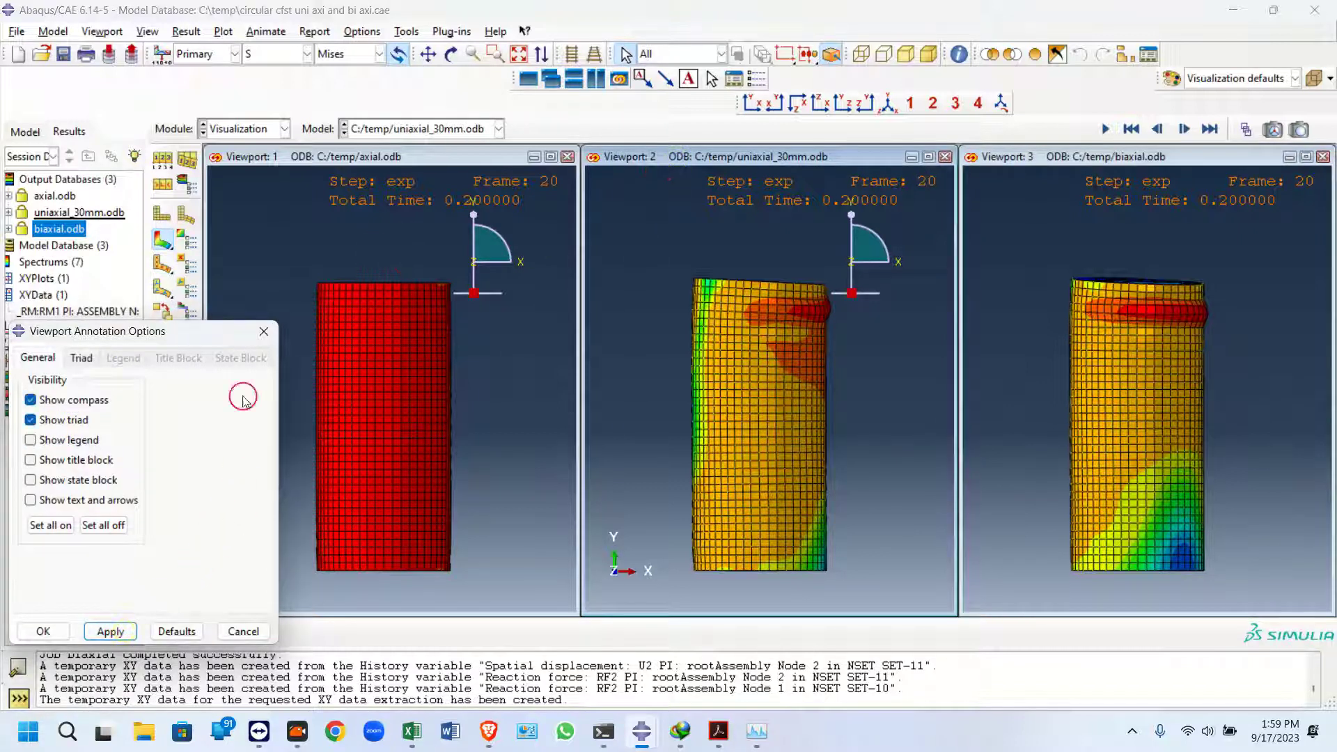
left_click(70, 418)
left_click(69, 400)
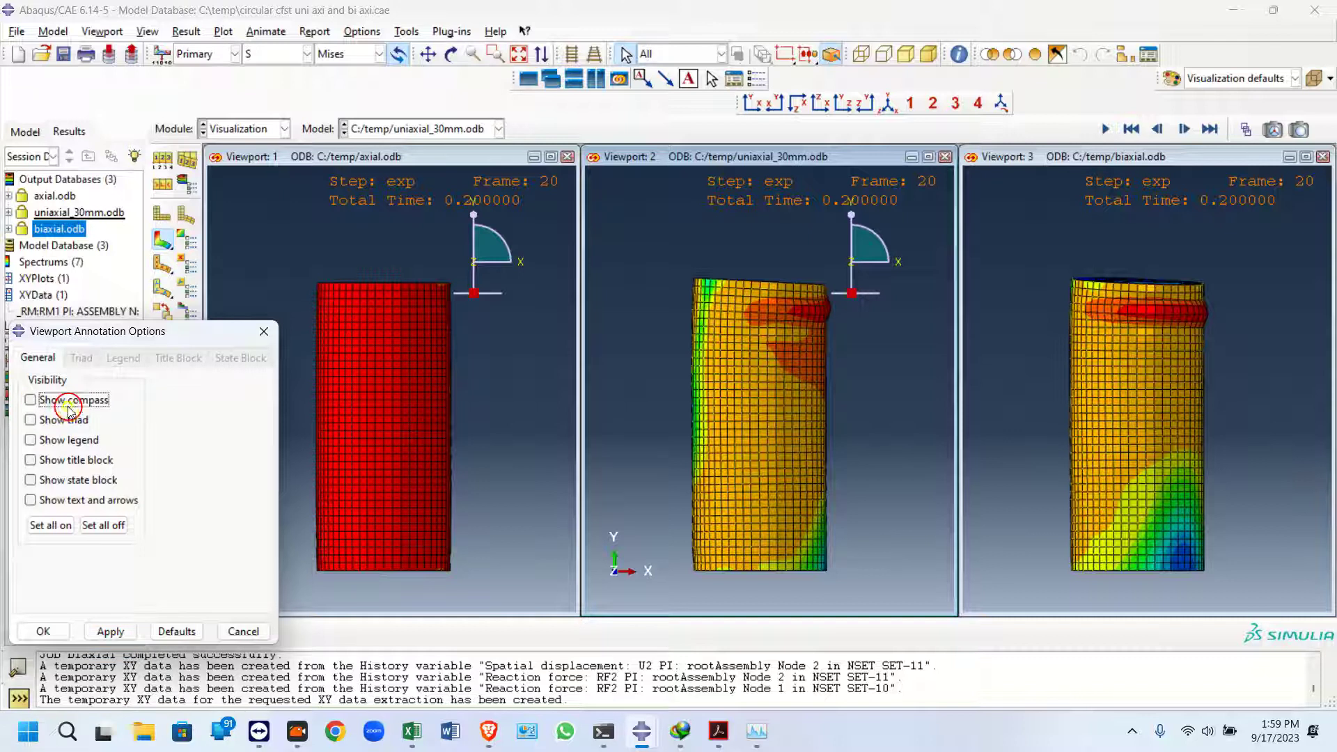
left_click(110, 631)
Make viewport 1 current, hide its compass and triad, and close the annotation and frame dialogs
left_click(449, 268)
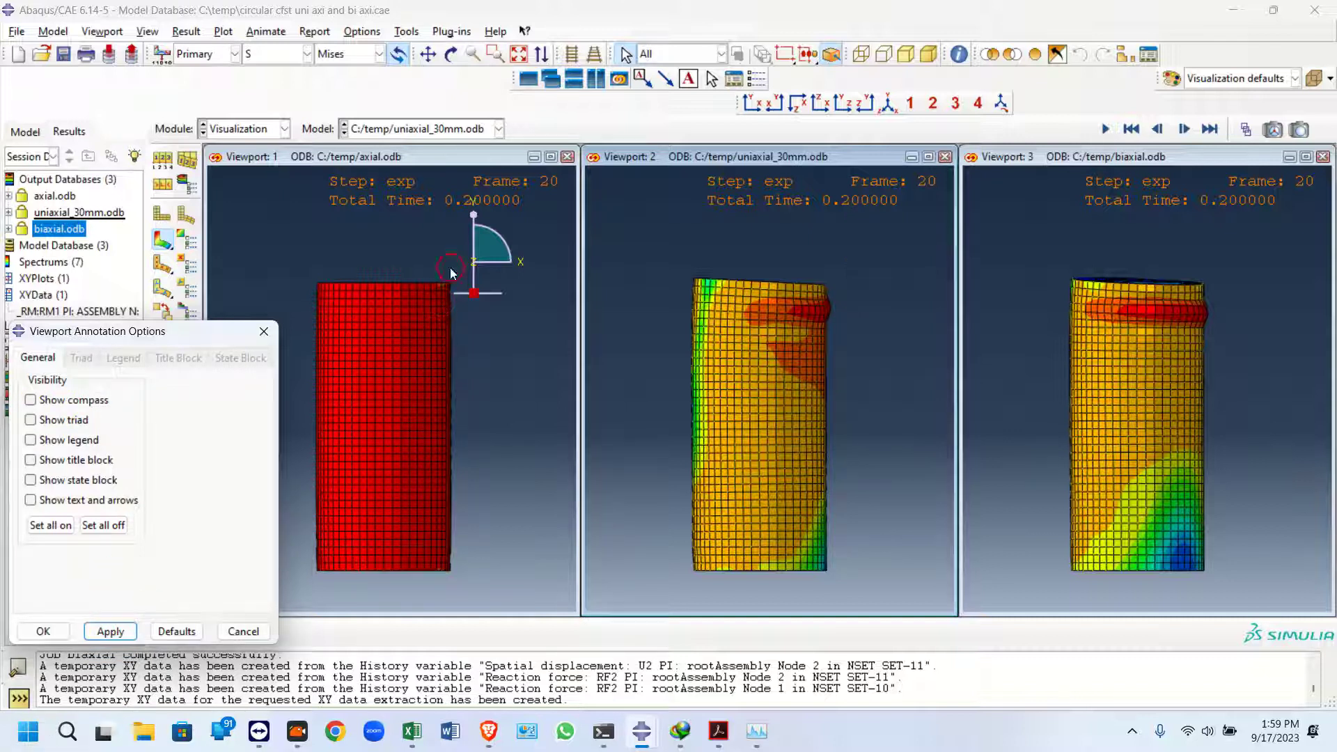
left_click(440, 174)
left_click(66, 418)
left_click(66, 404)
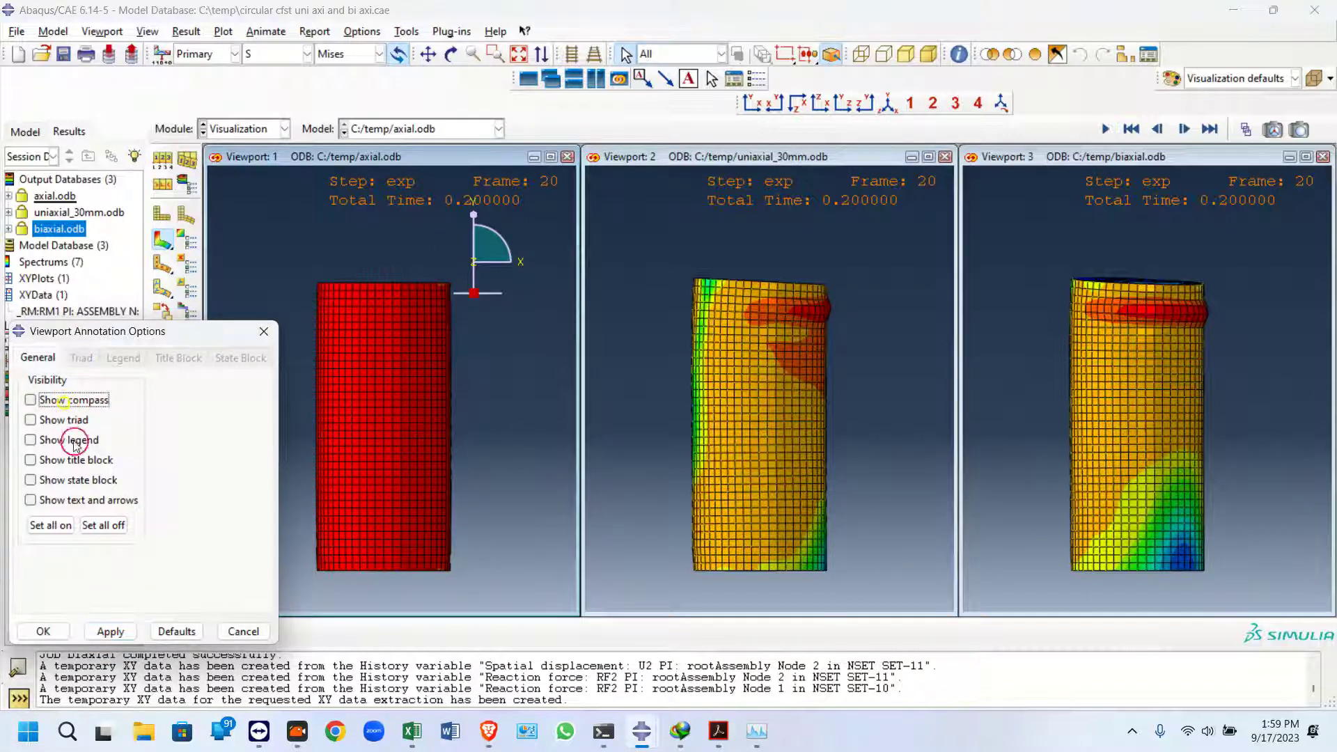
left_click(109, 630)
left_click(264, 331)
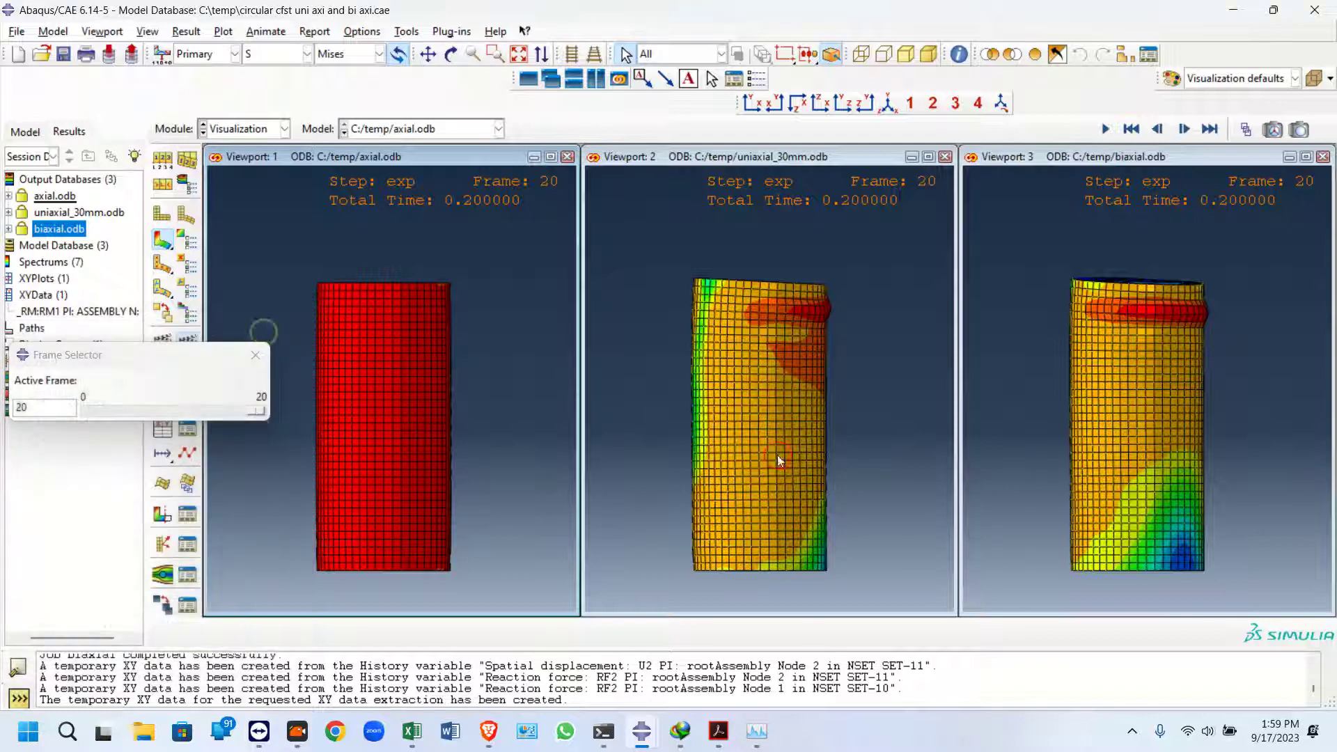
left_click(254, 355)
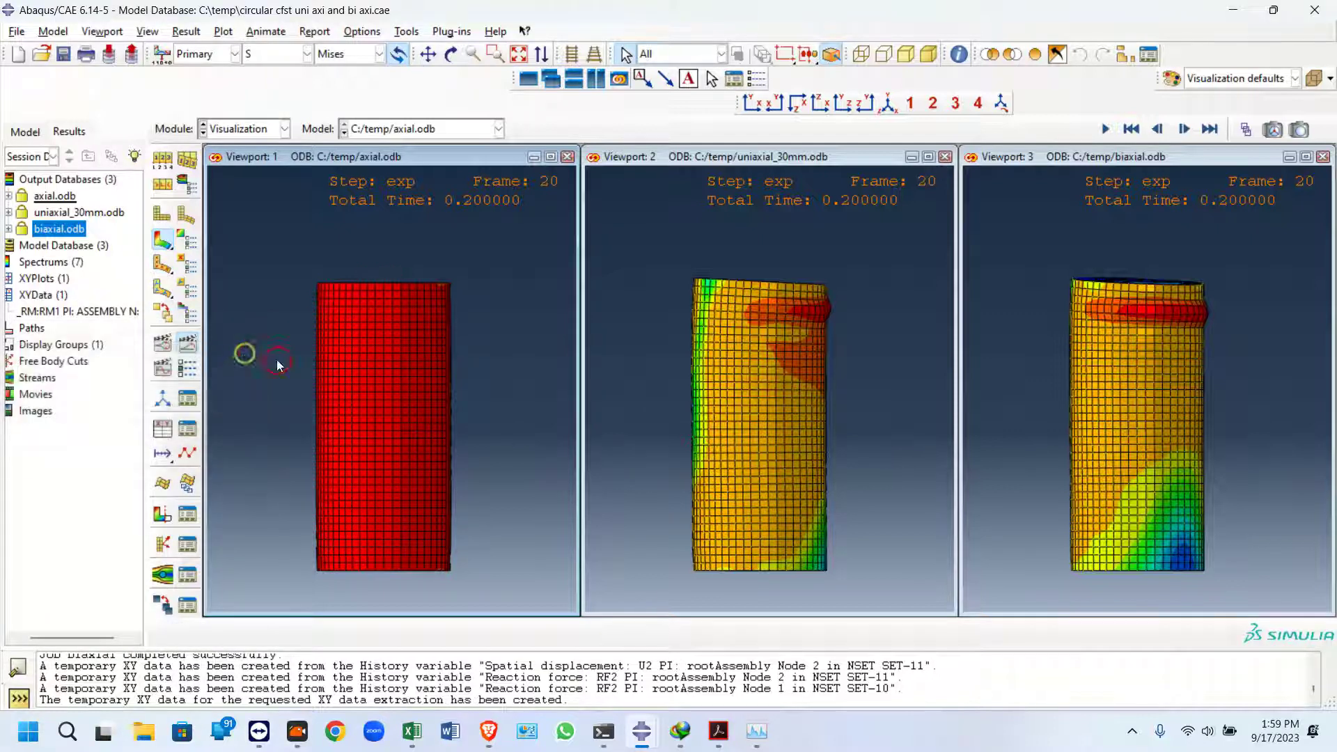
Change the common plot options so the deformed shapes show only feature edges without mesh lines
left_click(621, 339)
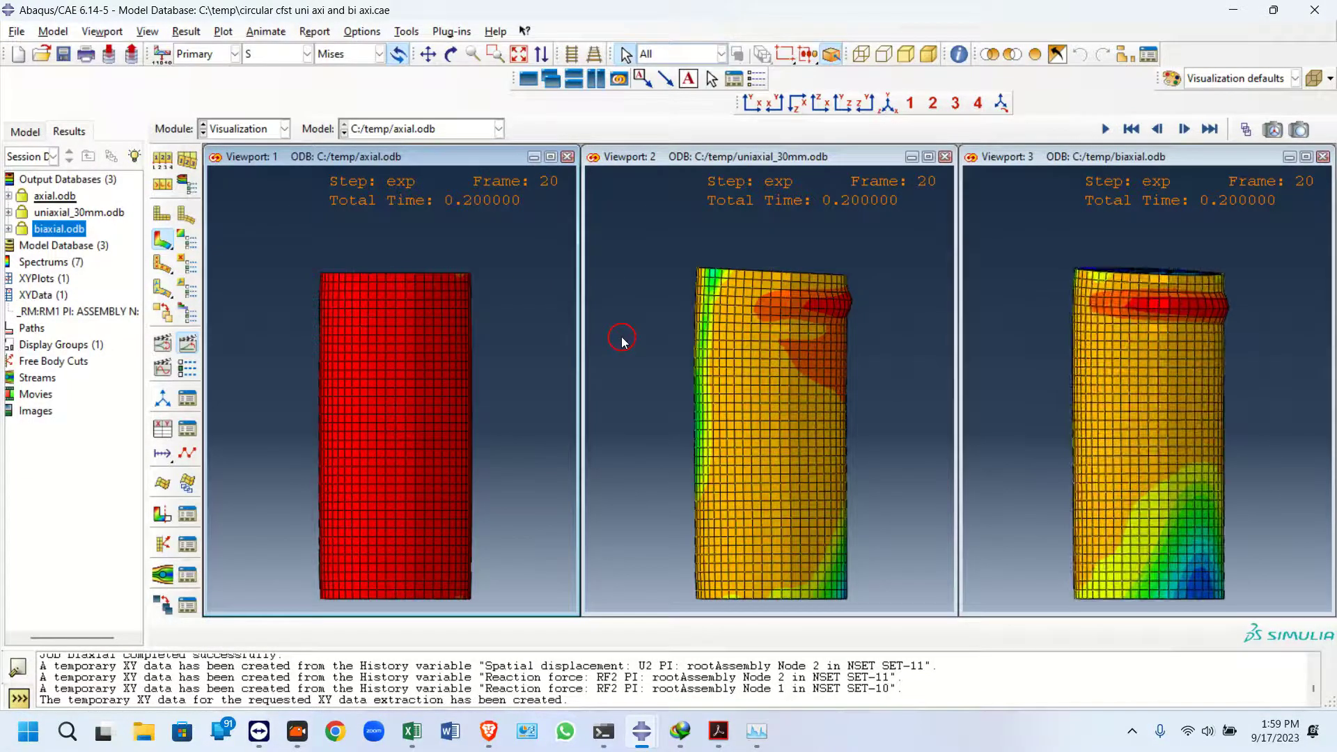
left_click(736, 420)
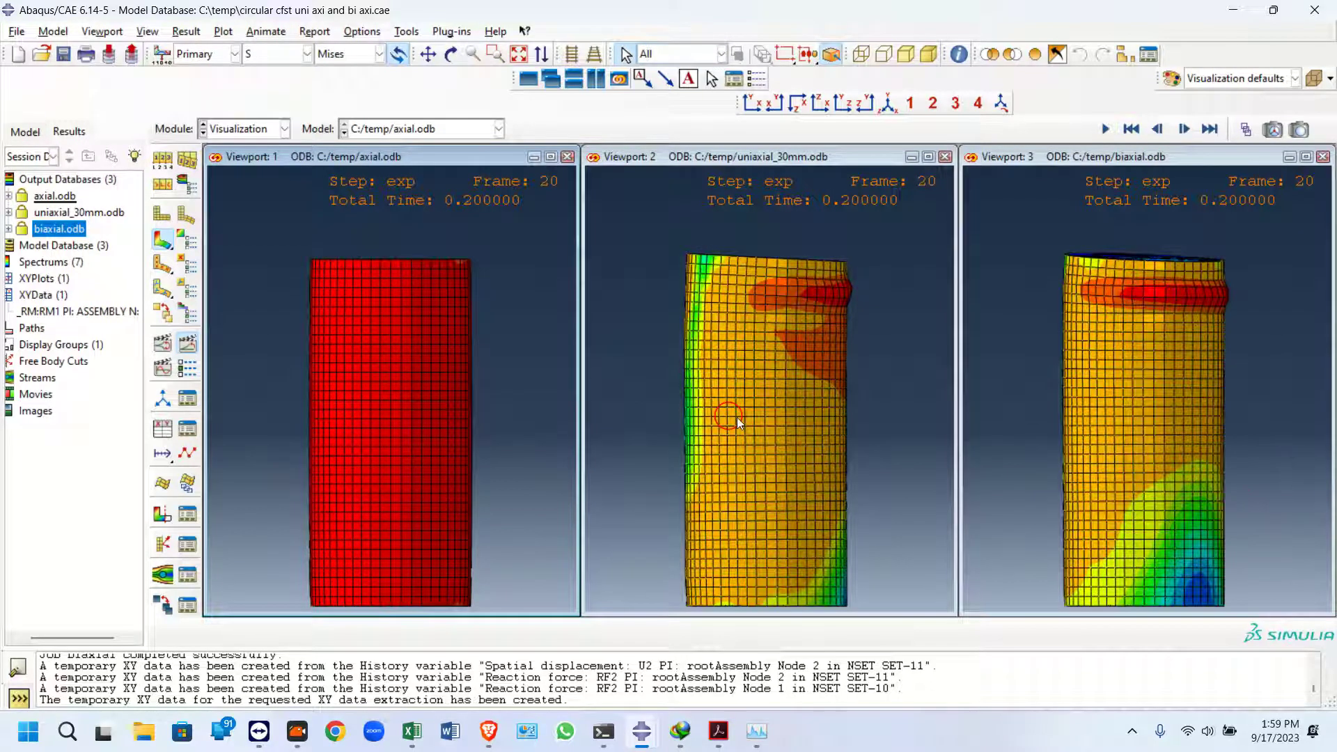
left_click(192, 181)
left_click(618, 404)
left_click(531, 538)
left_click(538, 600)
left_click(461, 599)
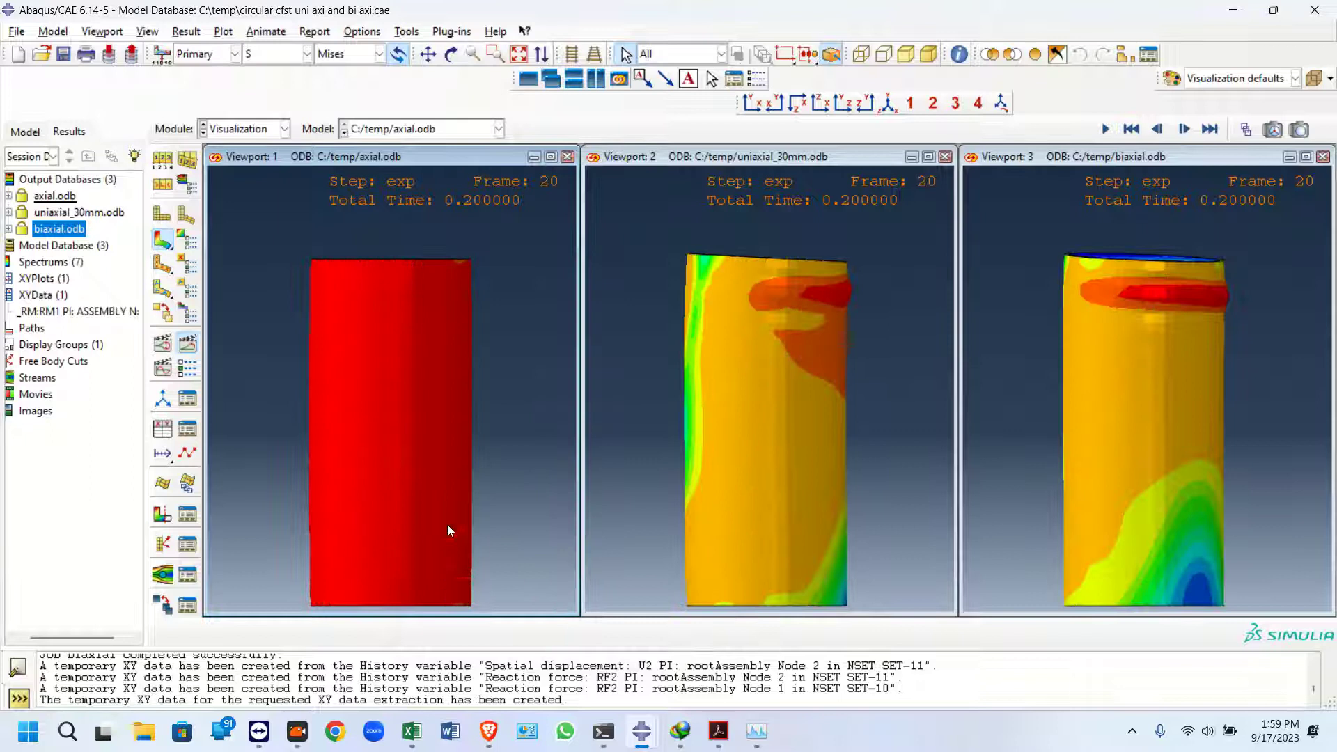
Scrub through the analysis frames with the frame selector in the viewports
left_click(190, 344)
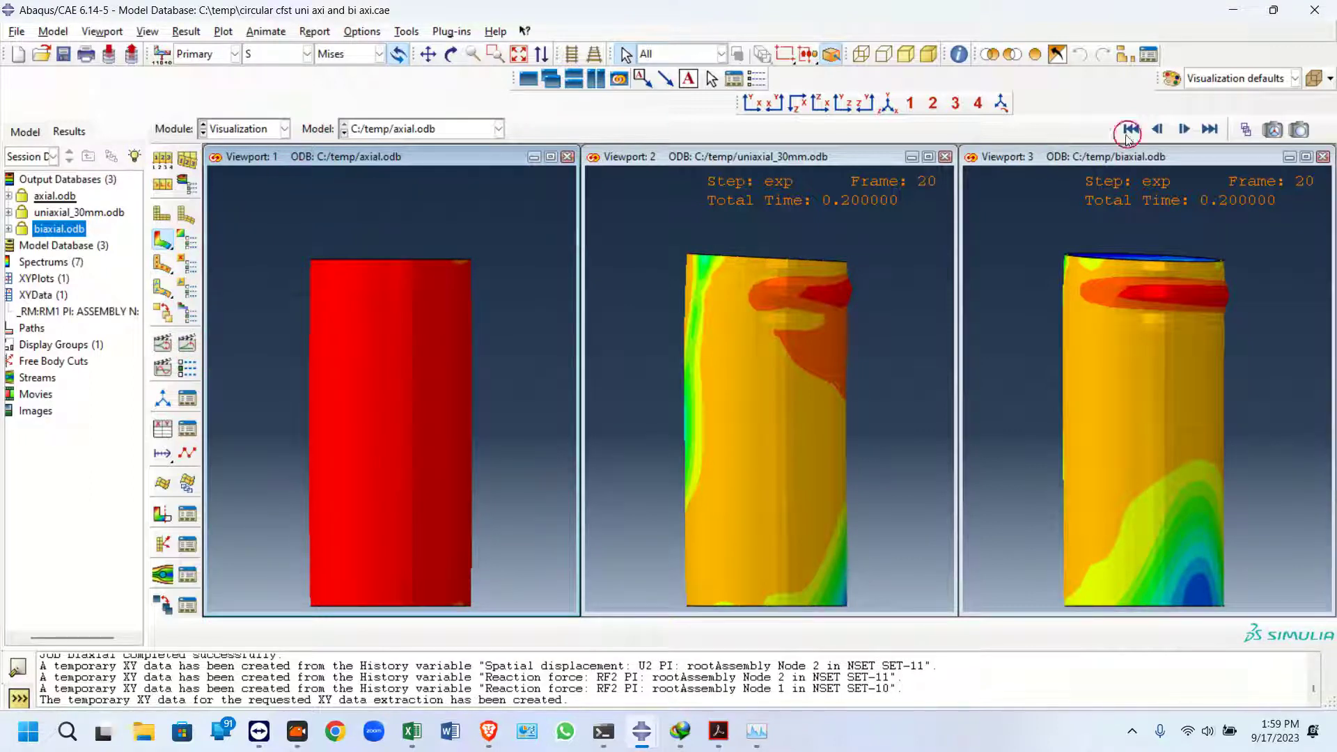
left_click(1246, 130)
left_click_drag(252, 417, 37, 426)
left_click(776, 136)
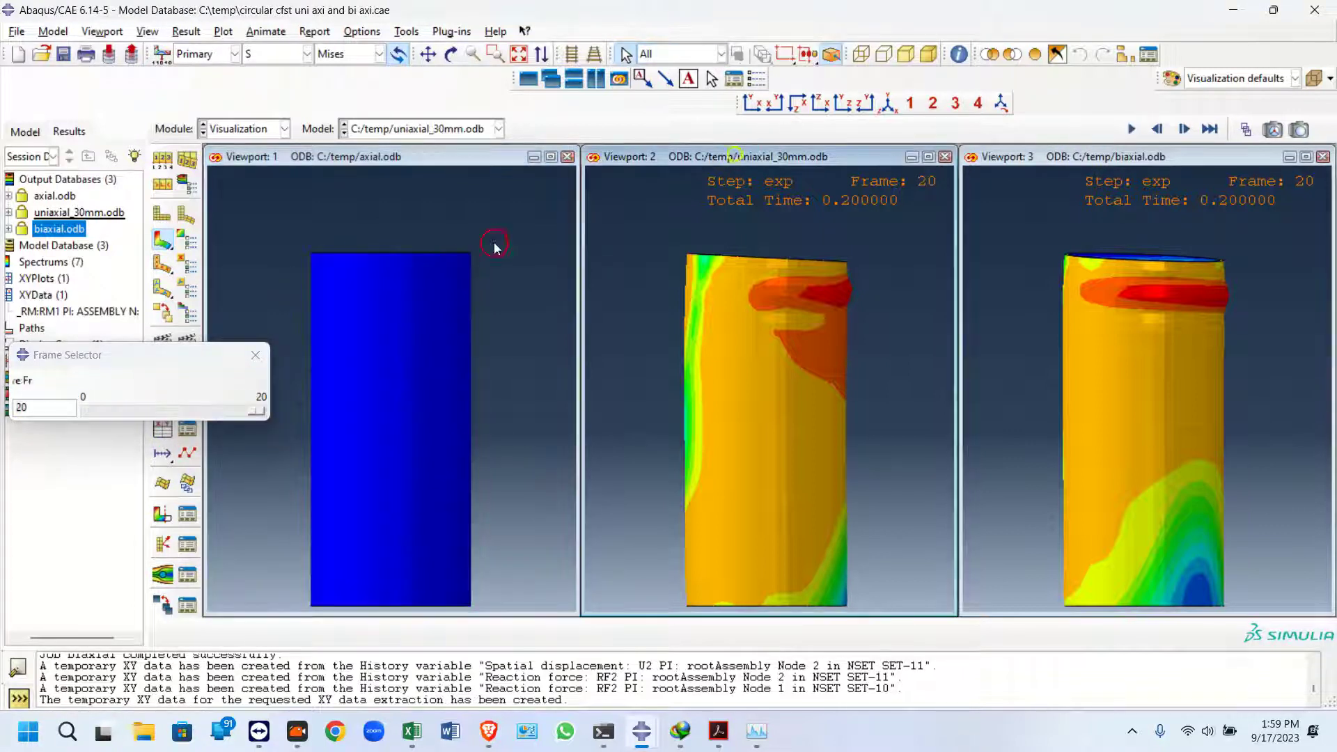
left_click_drag(227, 410, 155, 418)
left_click(479, 157)
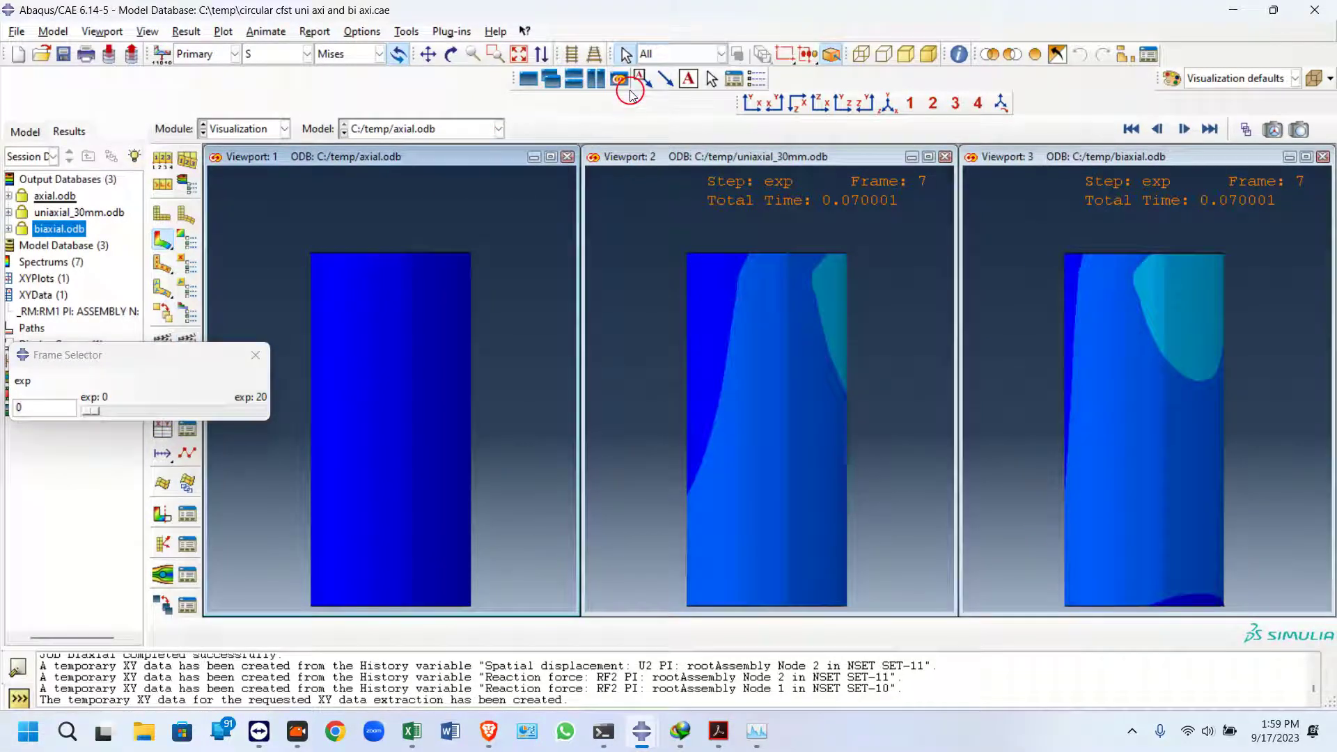
Link viewports 1, 2 and 3, including field output, rotation centers, annotation options, view cuts and display groups
left_click(618, 78)
left_click(500, 131)
left_click(67, 335)
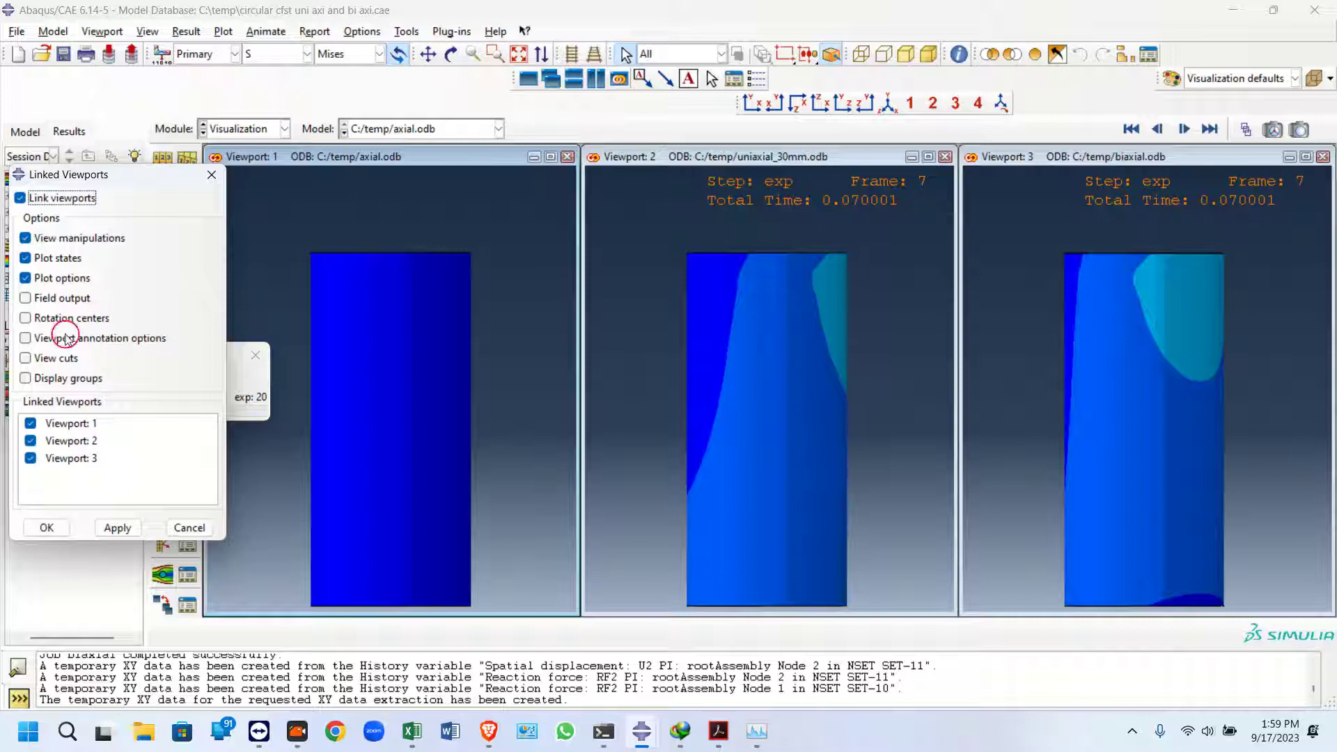
left_click(50, 300)
left_click(48, 318)
left_click(44, 337)
left_click(45, 357)
left_click(43, 378)
left_click(47, 528)
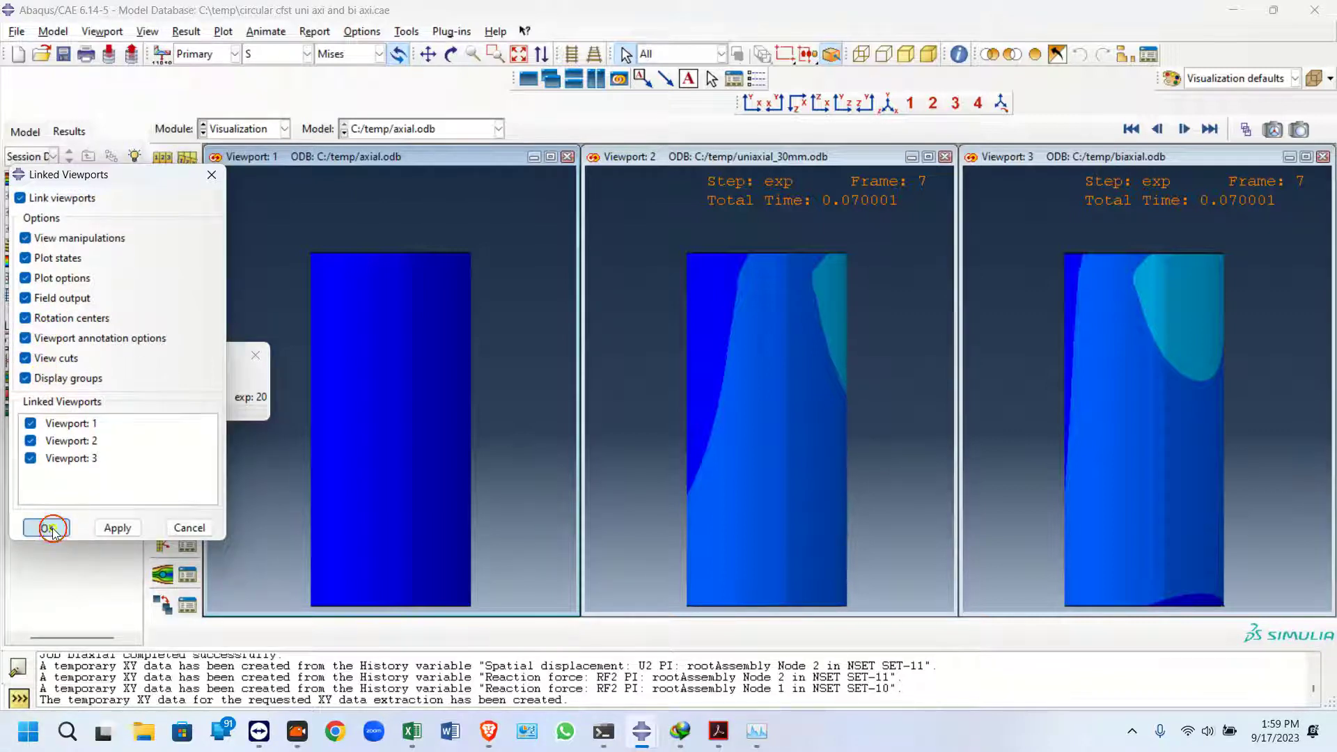
Set the active frame of the linked viewports to 20 with the frame selector
left_click_drag(92, 412, 286, 415)
left_click(657, 149)
left_click(1049, 155)
left_click(1167, 179)
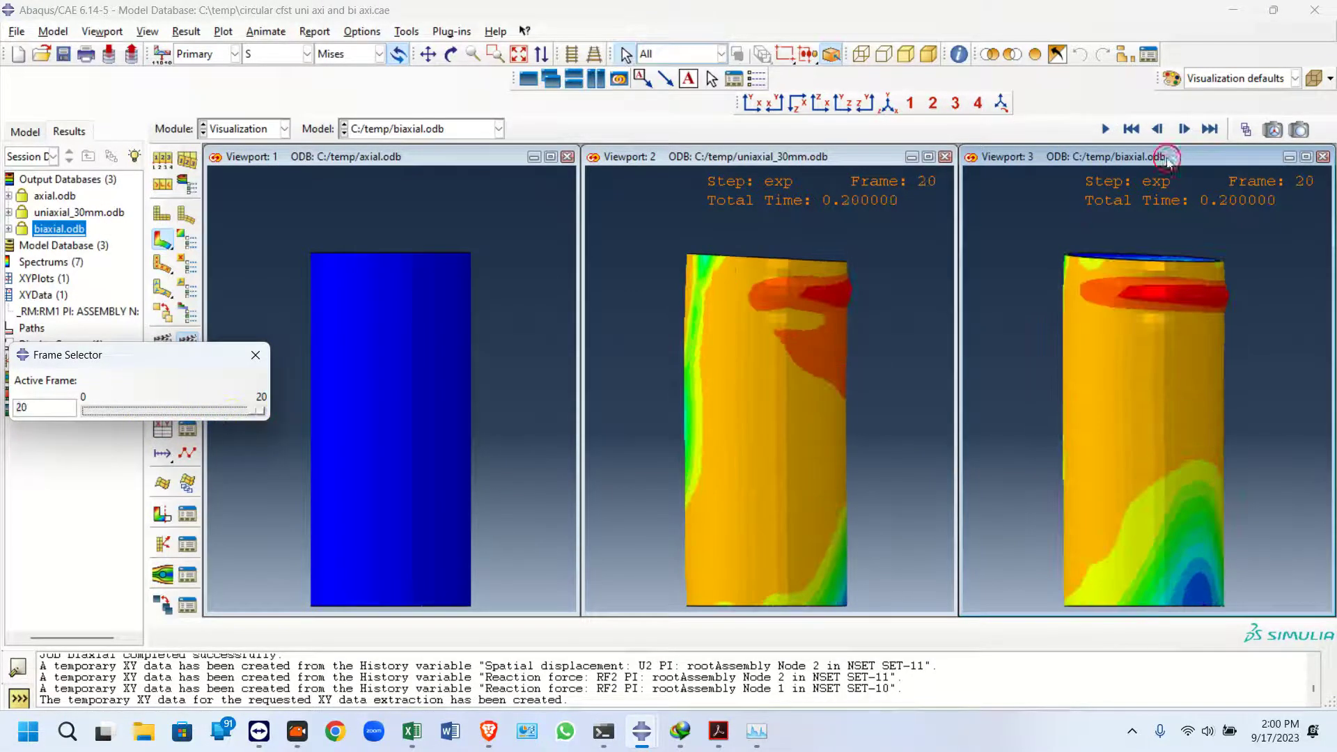
left_click(491, 171)
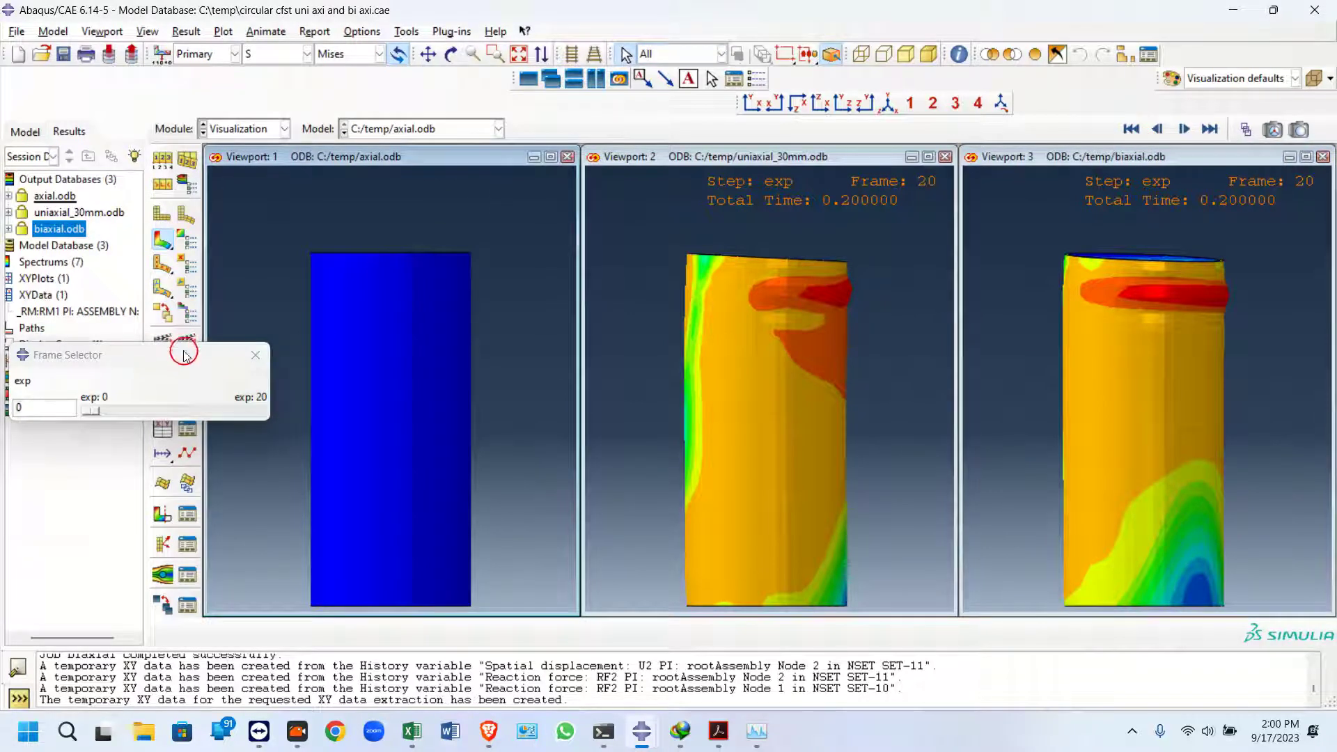
left_click_drag(184, 352, 188, 413)
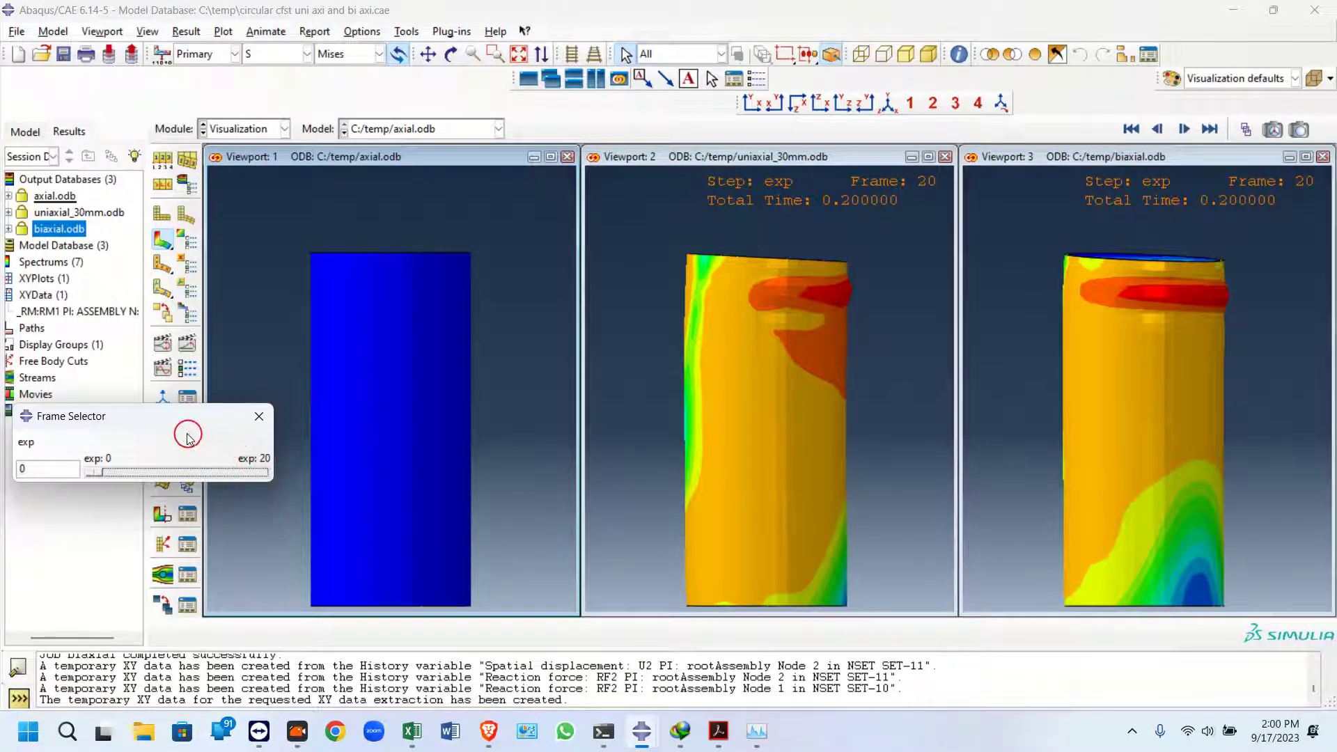
left_click_drag(103, 473, 318, 482)
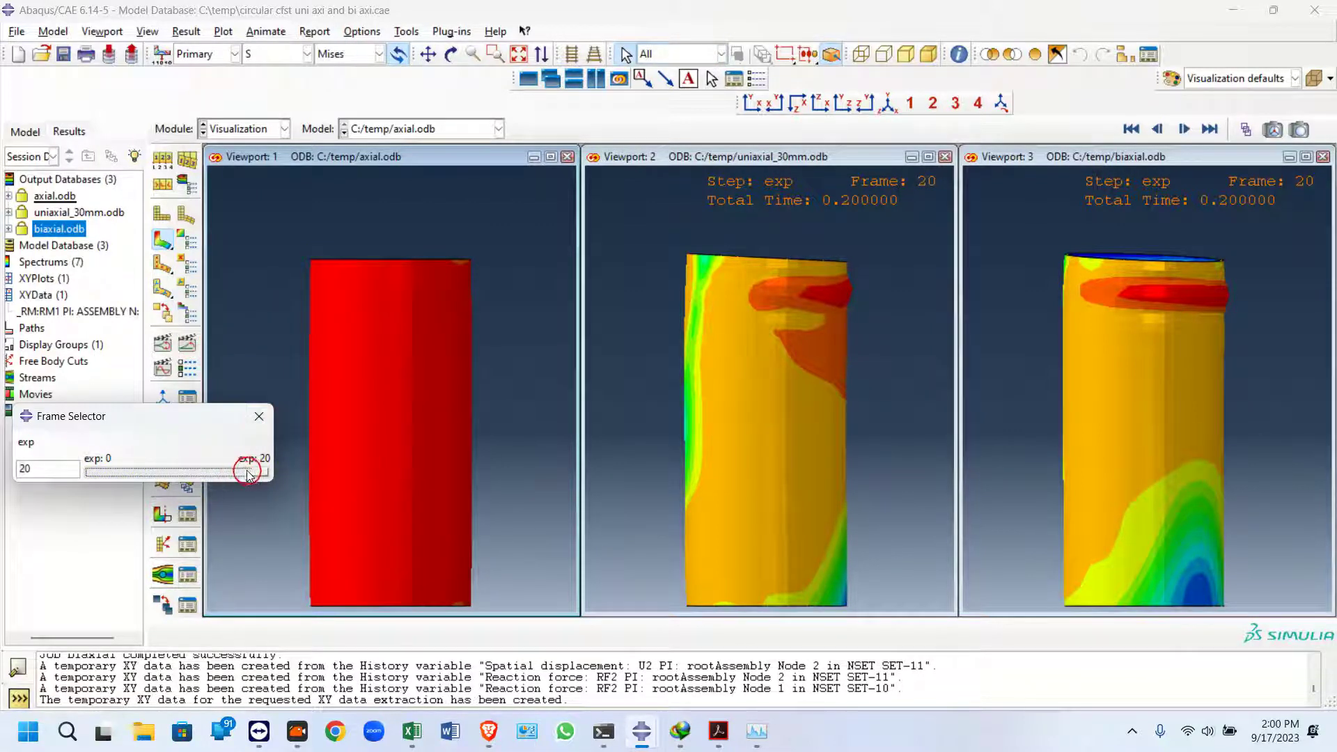
Examine the three columns' stress contours from the top and front standard views, ending in top view
left_click(842, 105)
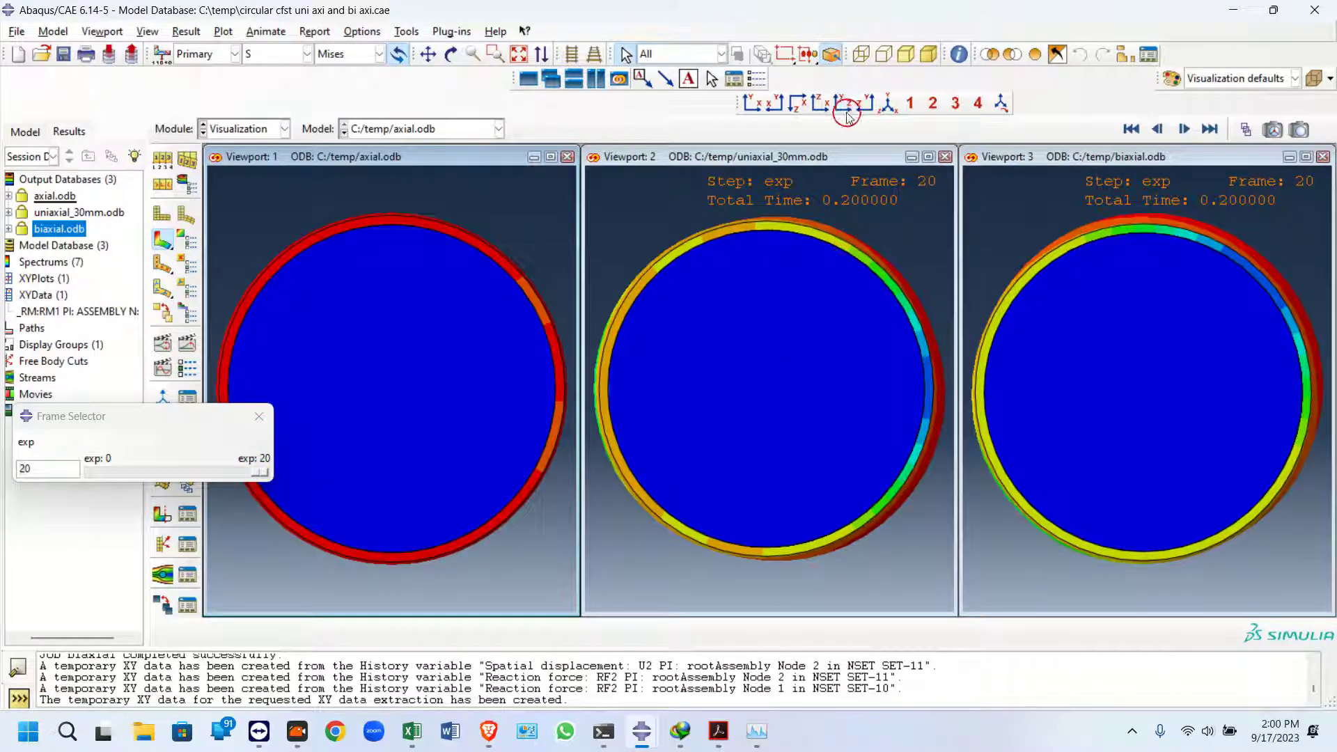
left_click_drag(208, 423, 129, 445)
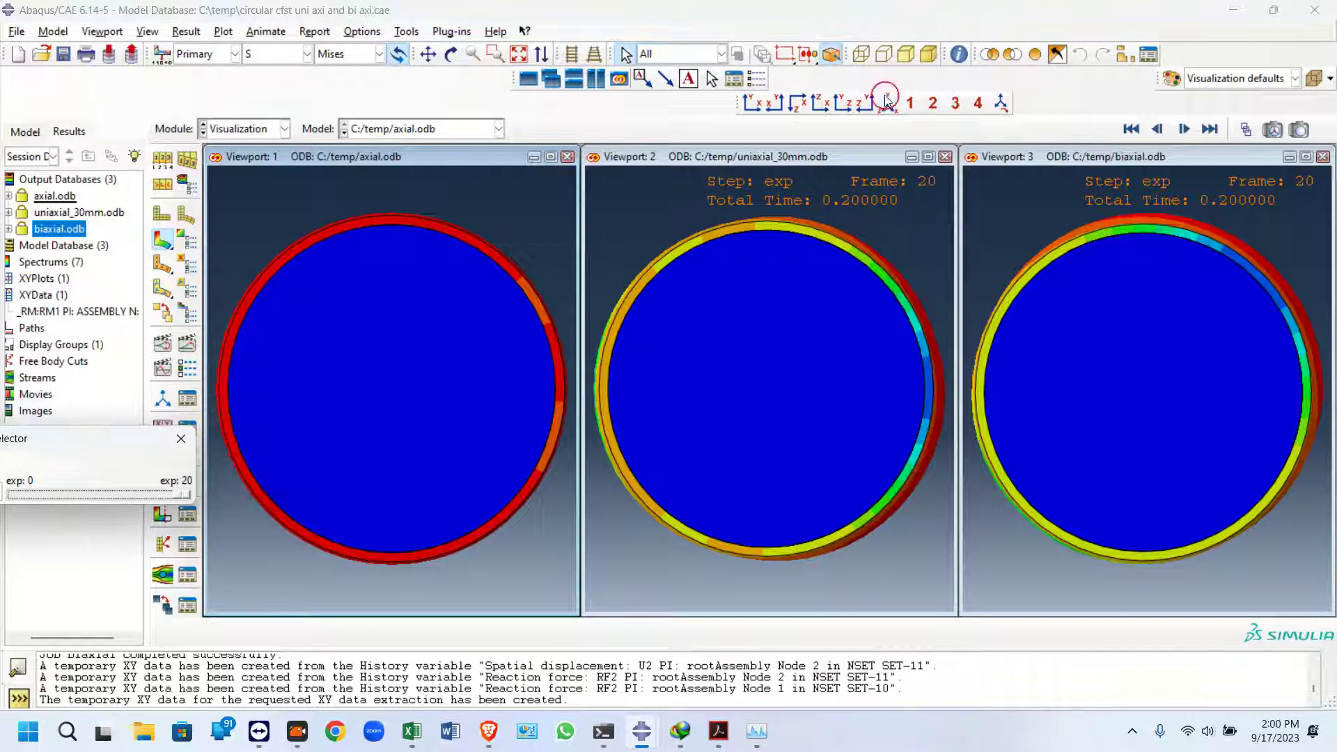
left_click(854, 107)
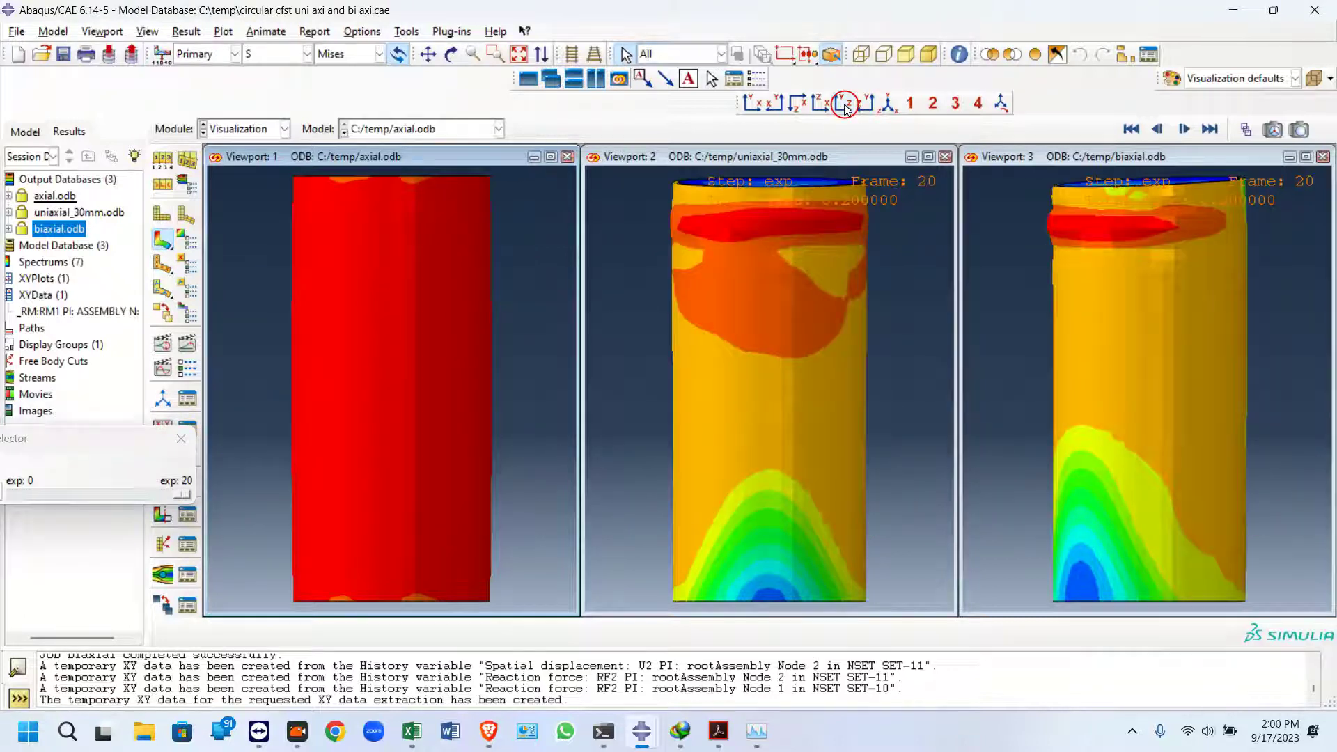
left_click(846, 105)
left_click(822, 107)
left_click(889, 105)
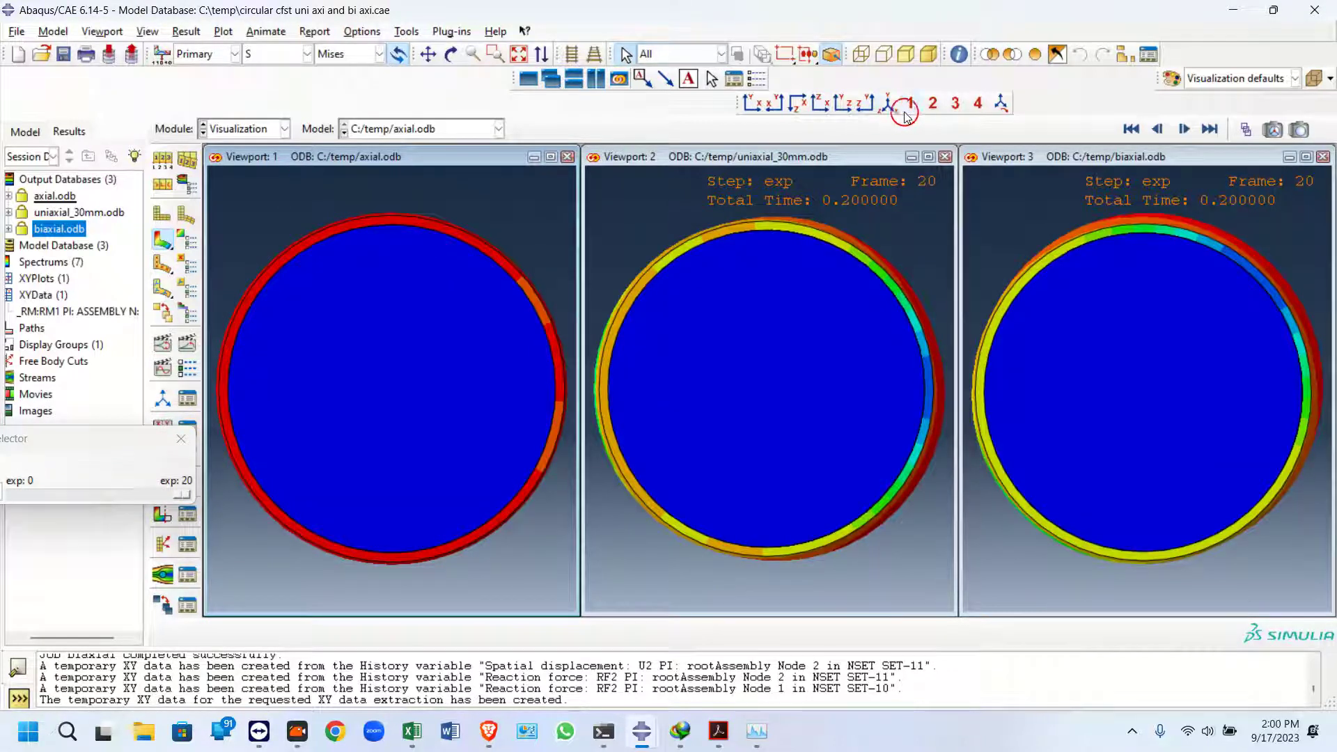